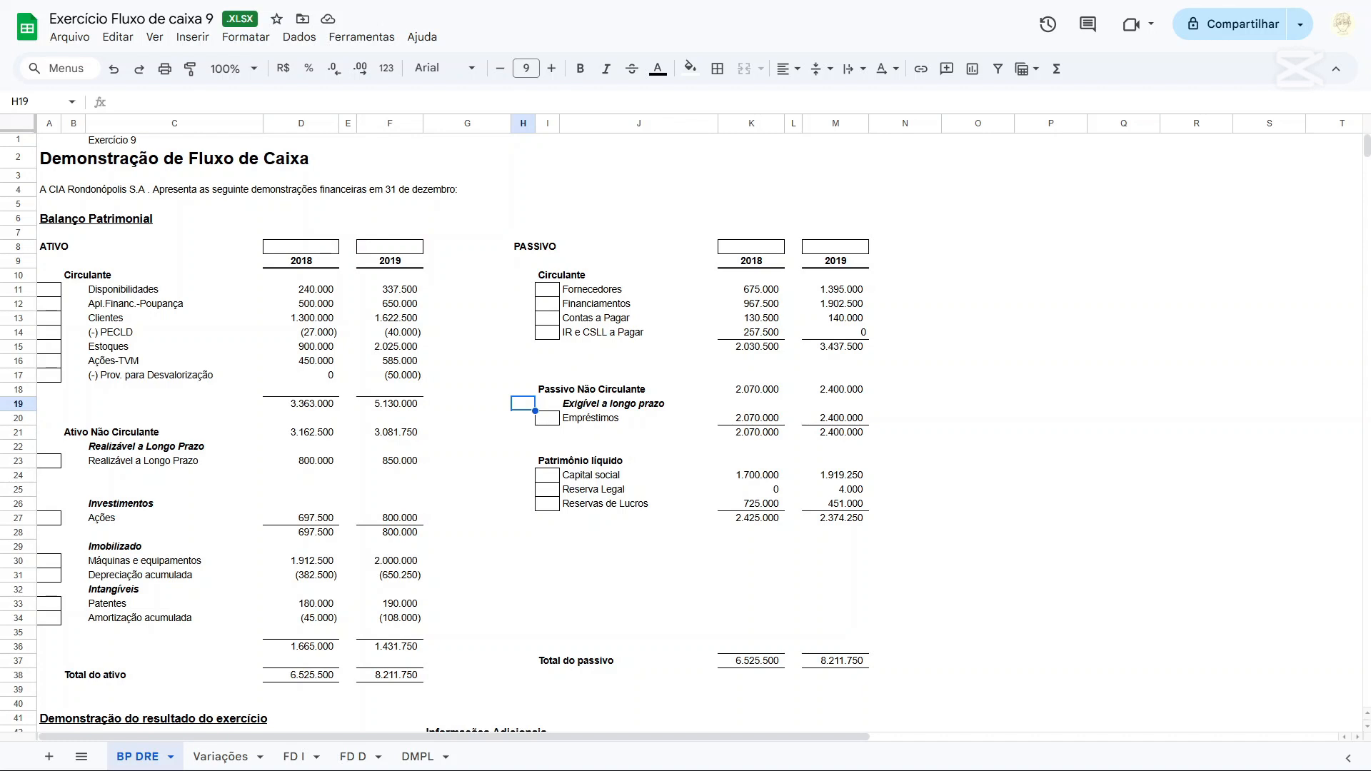
Look over the Balanço Patrimonial, the Demonstração do resultado do exercício and the Informações Adicionais on the BP DRE sheet.
{"action": "scroll", "coordinate": [685, 428], "scroll_direction": "down", "scroll_amount": 3}
{"action": "scroll", "coordinate": [685, 429], "scroll_direction": "up", "scroll_amount": 3}
{"action": "left_click", "coordinate": [45, 216]}
{"action": "scroll", "coordinate": [309, 344], "scroll_direction": "down", "scroll_amount": 4}
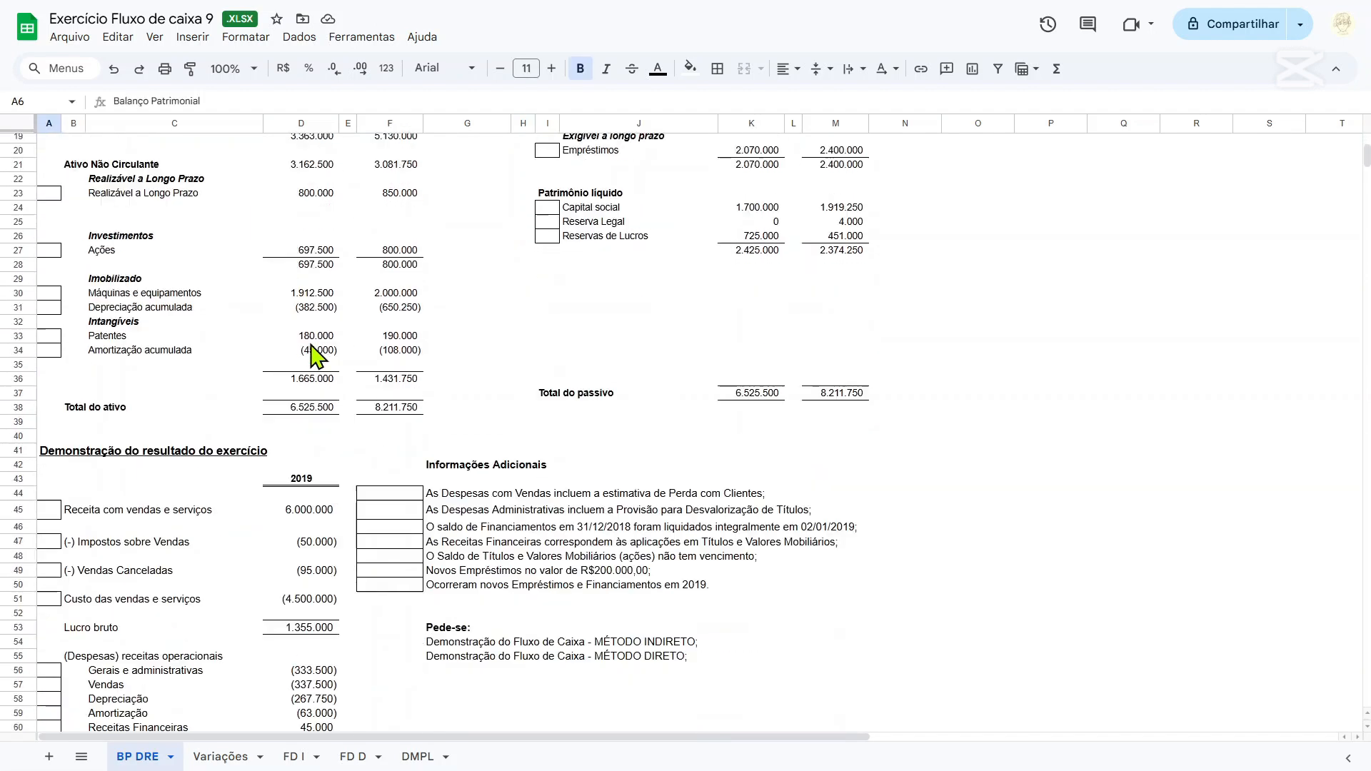
{"action": "scroll", "coordinate": [153, 421], "scroll_direction": "down", "scroll_amount": 3}
{"action": "left_click", "coordinate": [51, 273]}
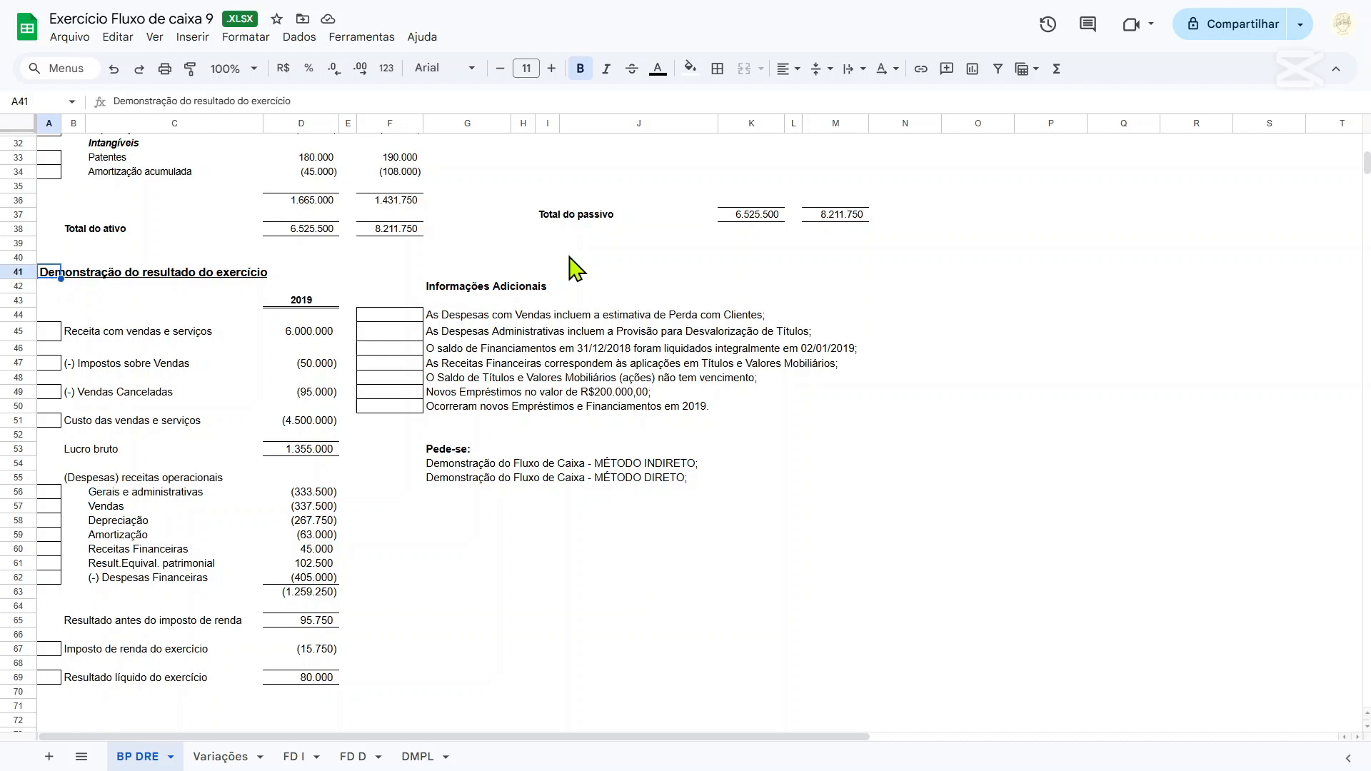
{"action": "left_click", "coordinate": [501, 289]}
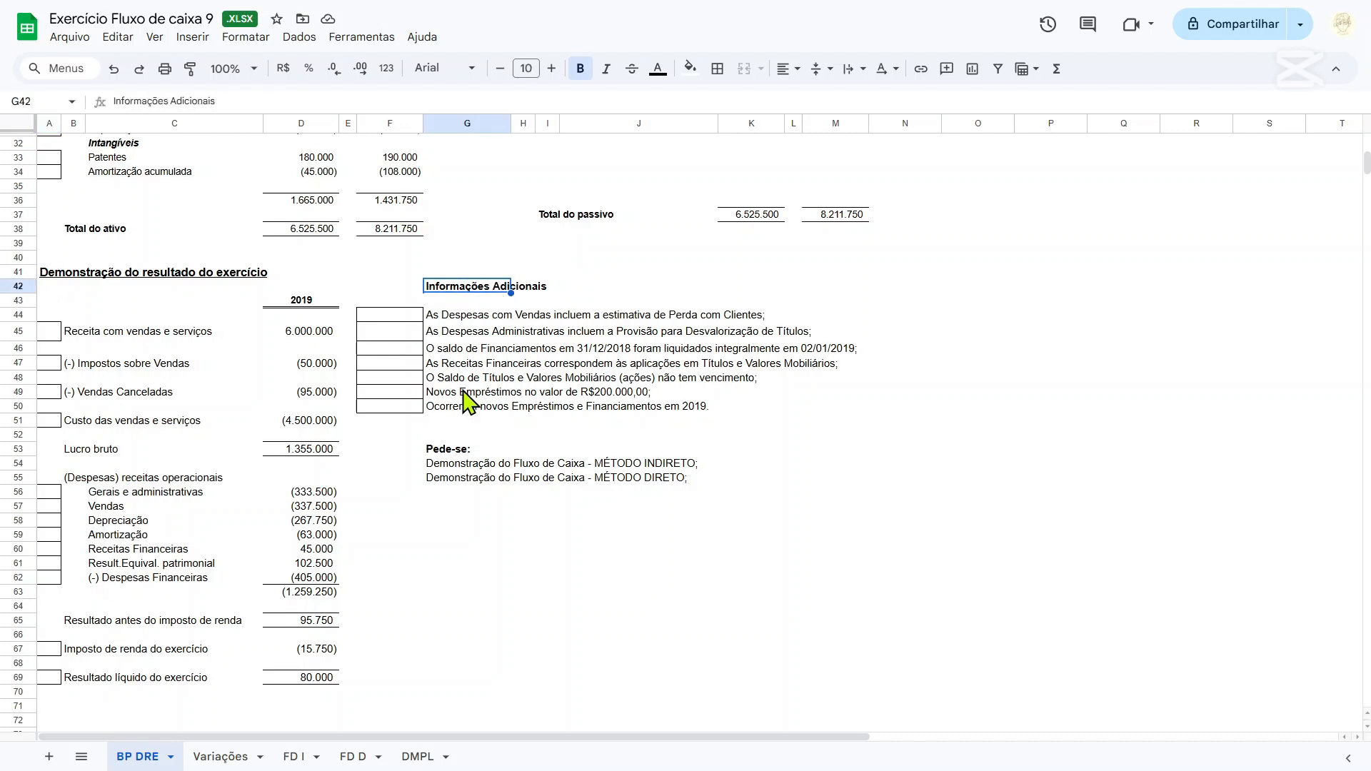
{"action": "scroll", "coordinate": [475, 404], "scroll_direction": "up", "scroll_amount": 8}
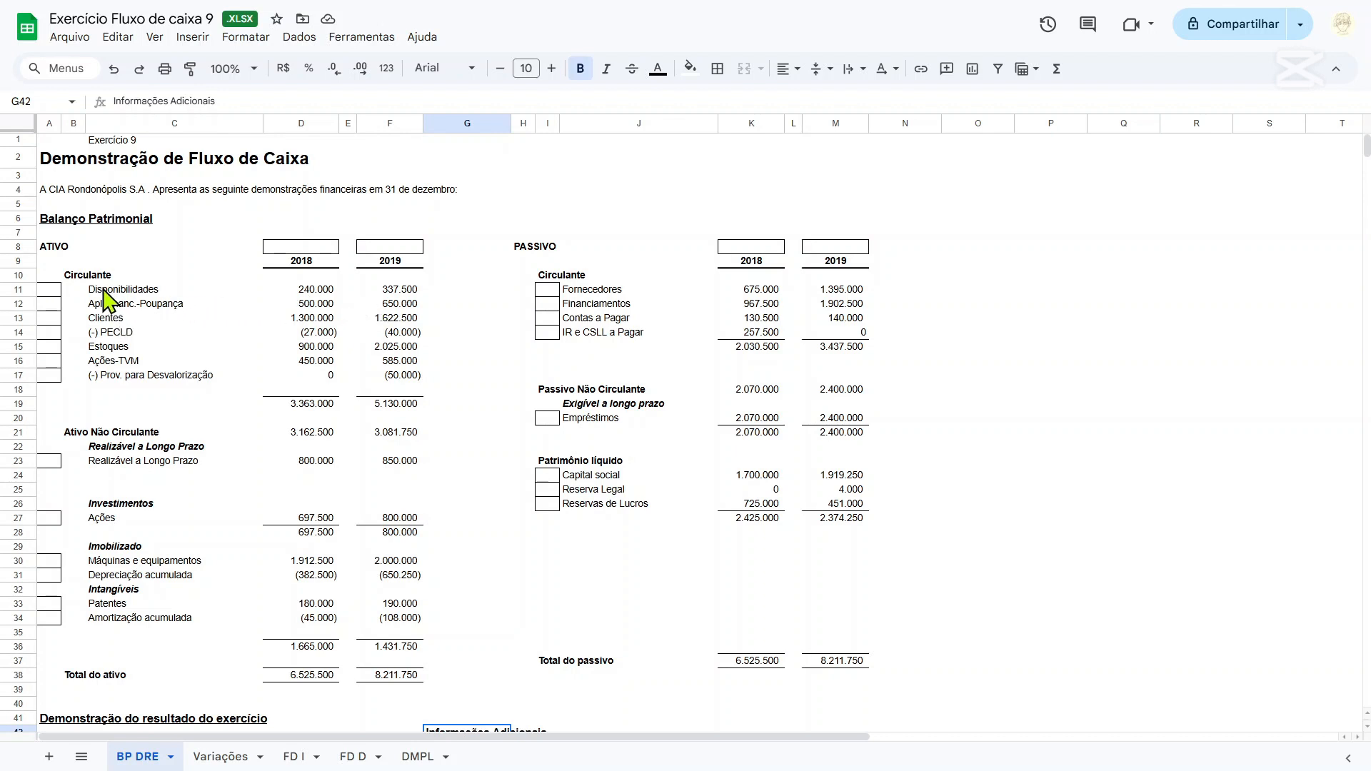
Examine the Disponibilidades and Apl.Financ.-Poupança accounts and their 2018 balances in the Balanço Patrimonial.
{"action": "left_click_drag", "start_coordinate": [105, 293], "coordinate": [109, 308]}
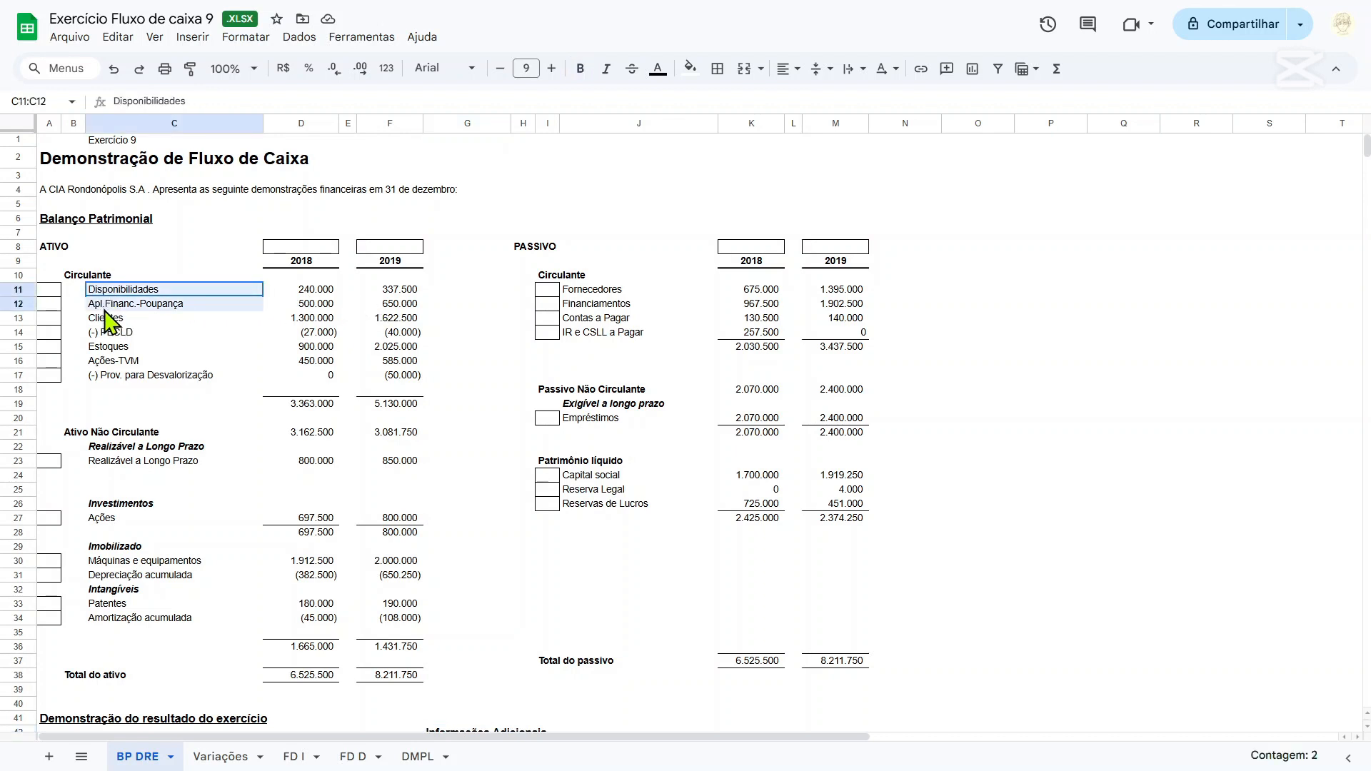
{"action": "left_click", "coordinate": [147, 319]}
{"action": "left_click", "coordinate": [144, 307]}
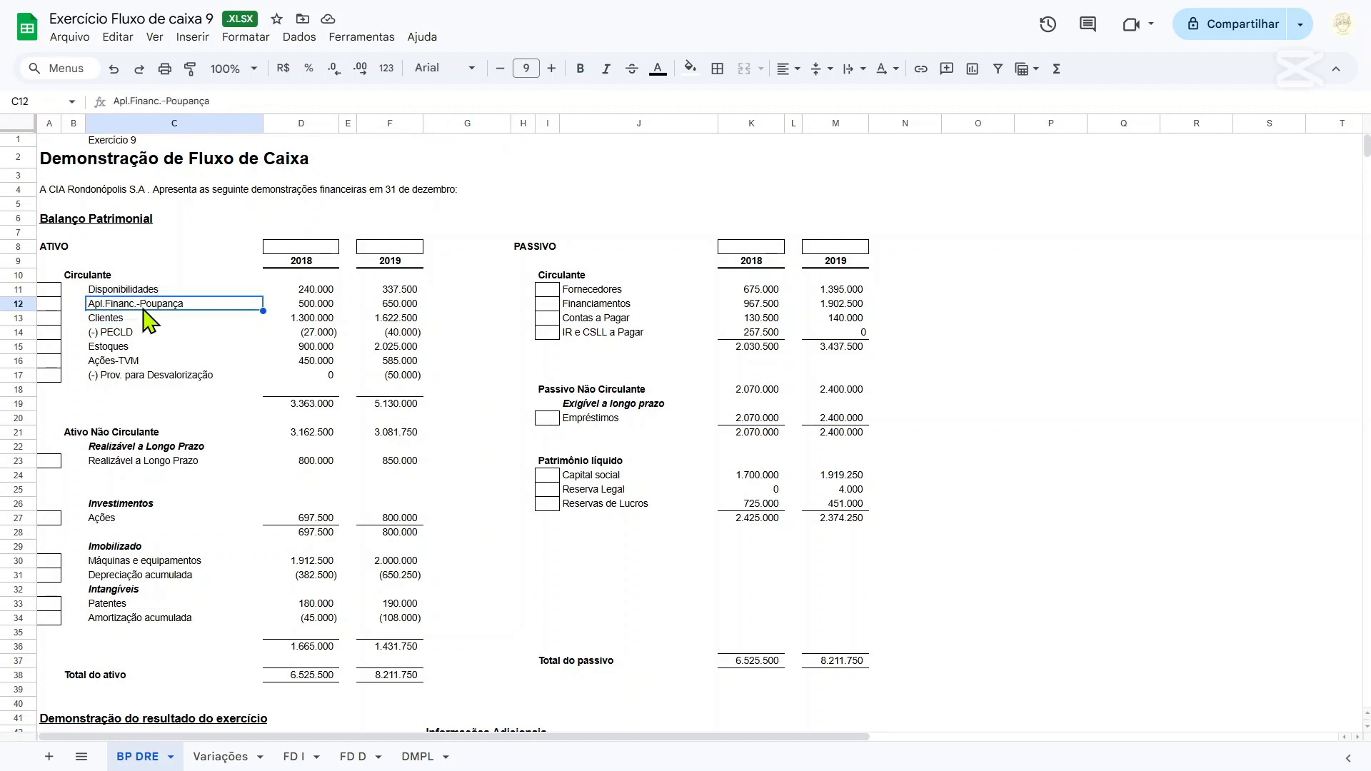
{"action": "left_click", "coordinate": [295, 305]}
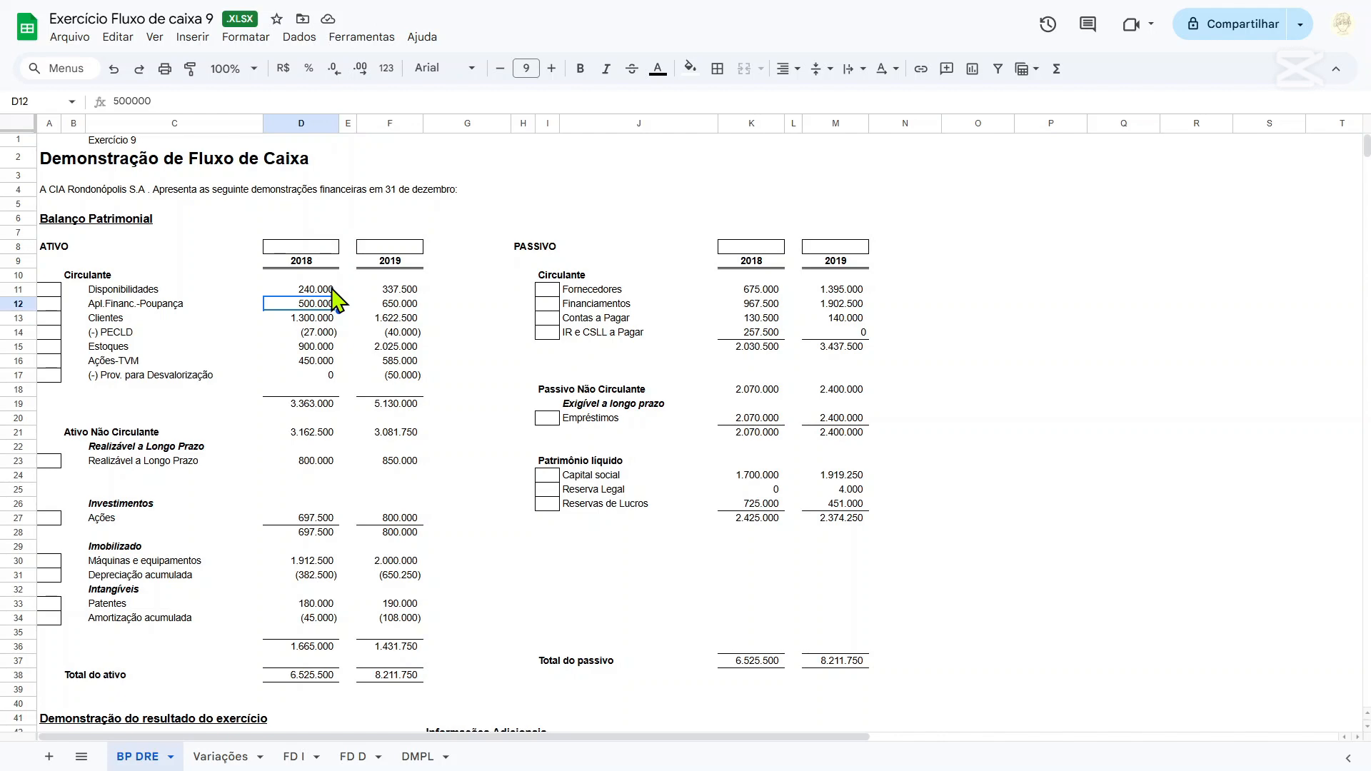
{"action": "scroll", "coordinate": [332, 296], "scroll_direction": "down", "scroll_amount": 6}
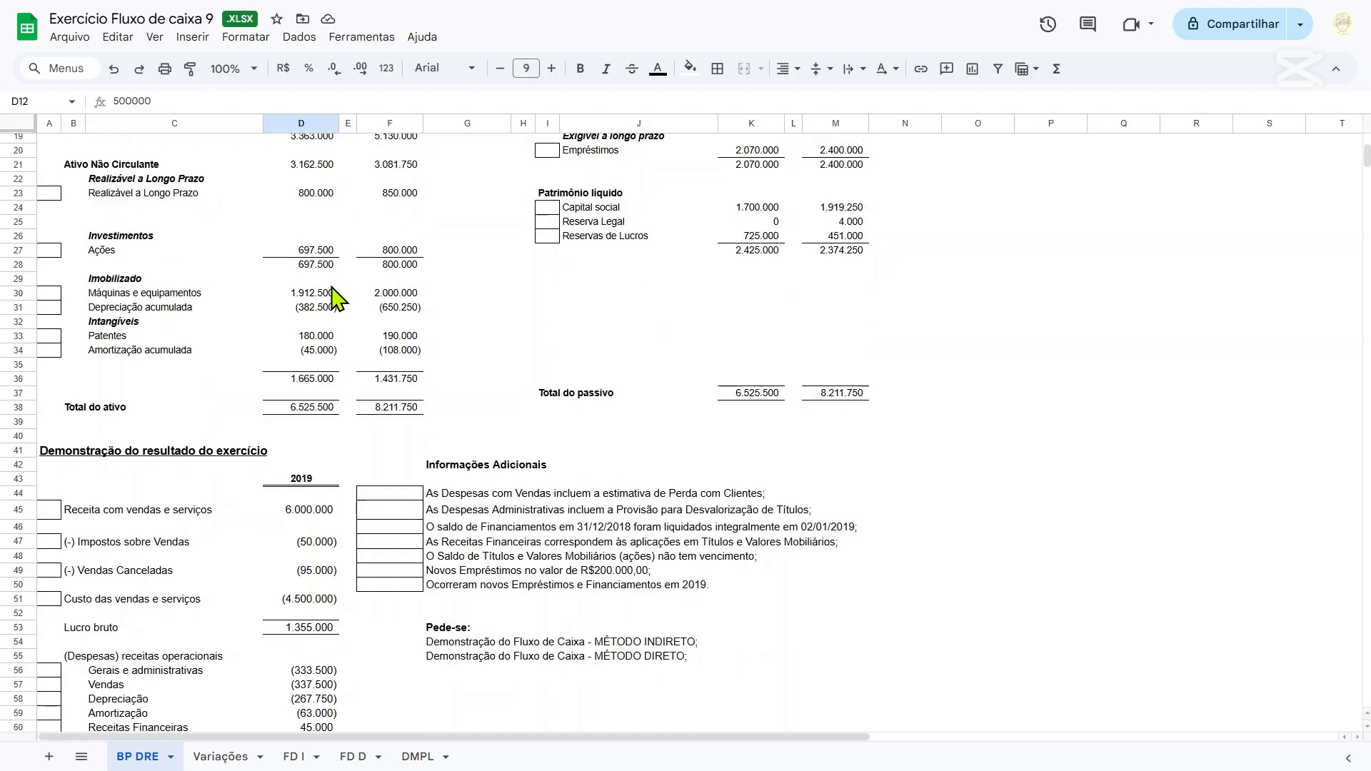
{"action": "scroll", "coordinate": [384, 365], "scroll_direction": "up", "scroll_amount": 6}
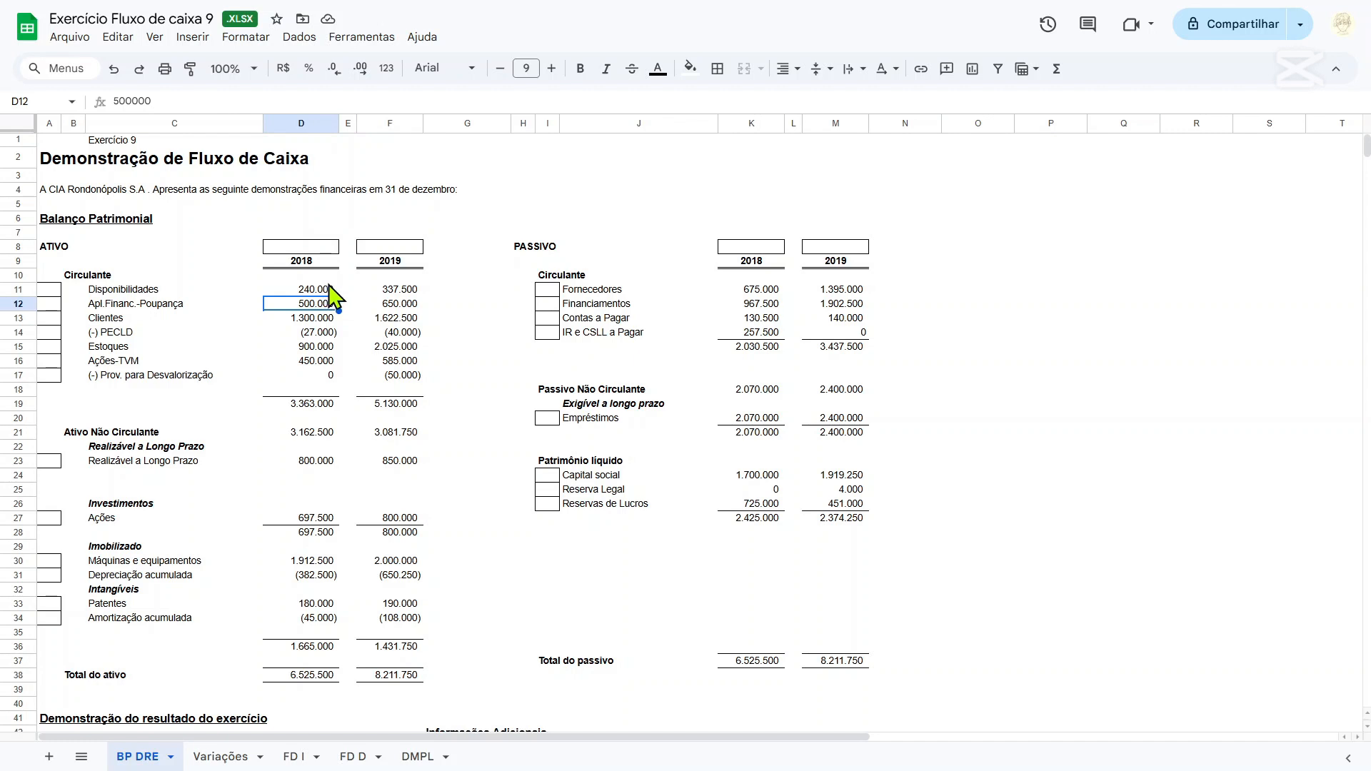
{"action": "left_click_drag", "start_coordinate": [322, 288], "coordinate": [324, 306]}
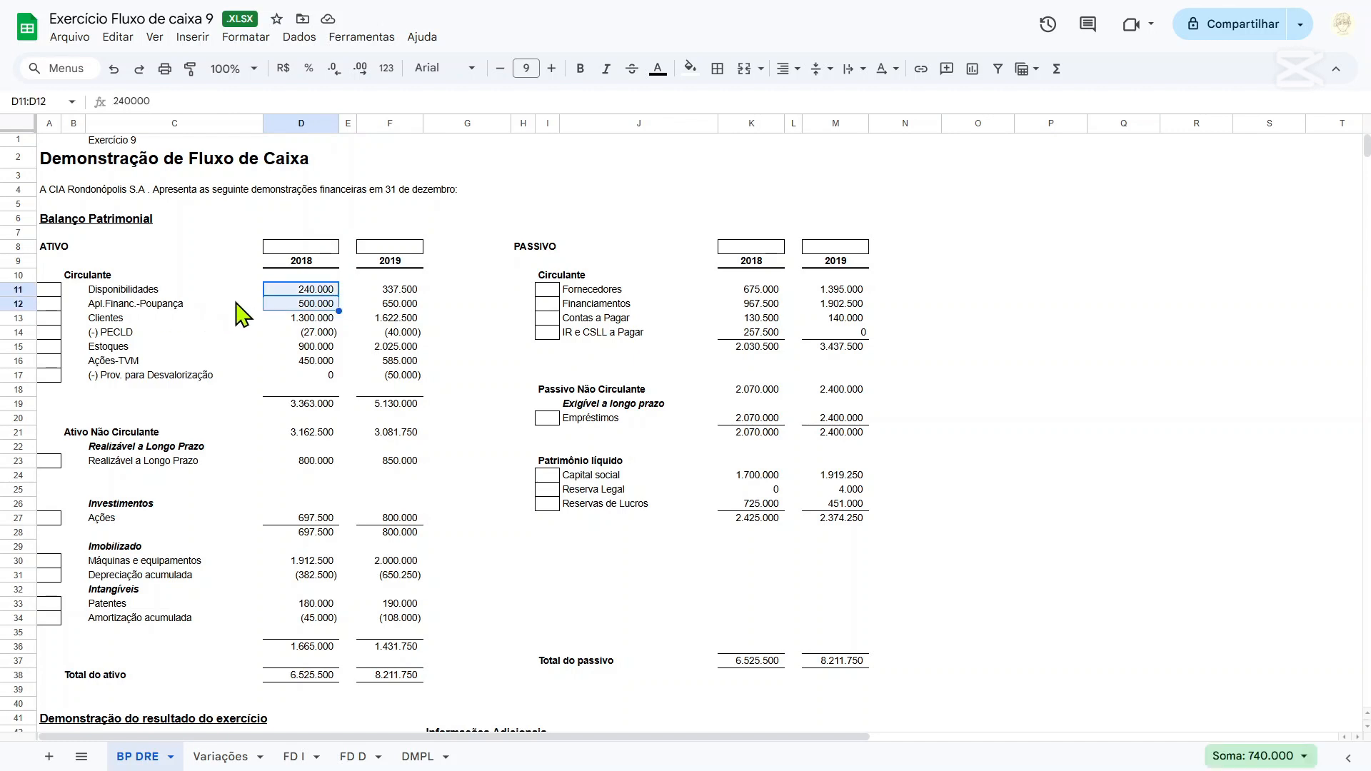
{"action": "left_click_drag", "start_coordinate": [90, 289], "coordinate": [107, 307]}
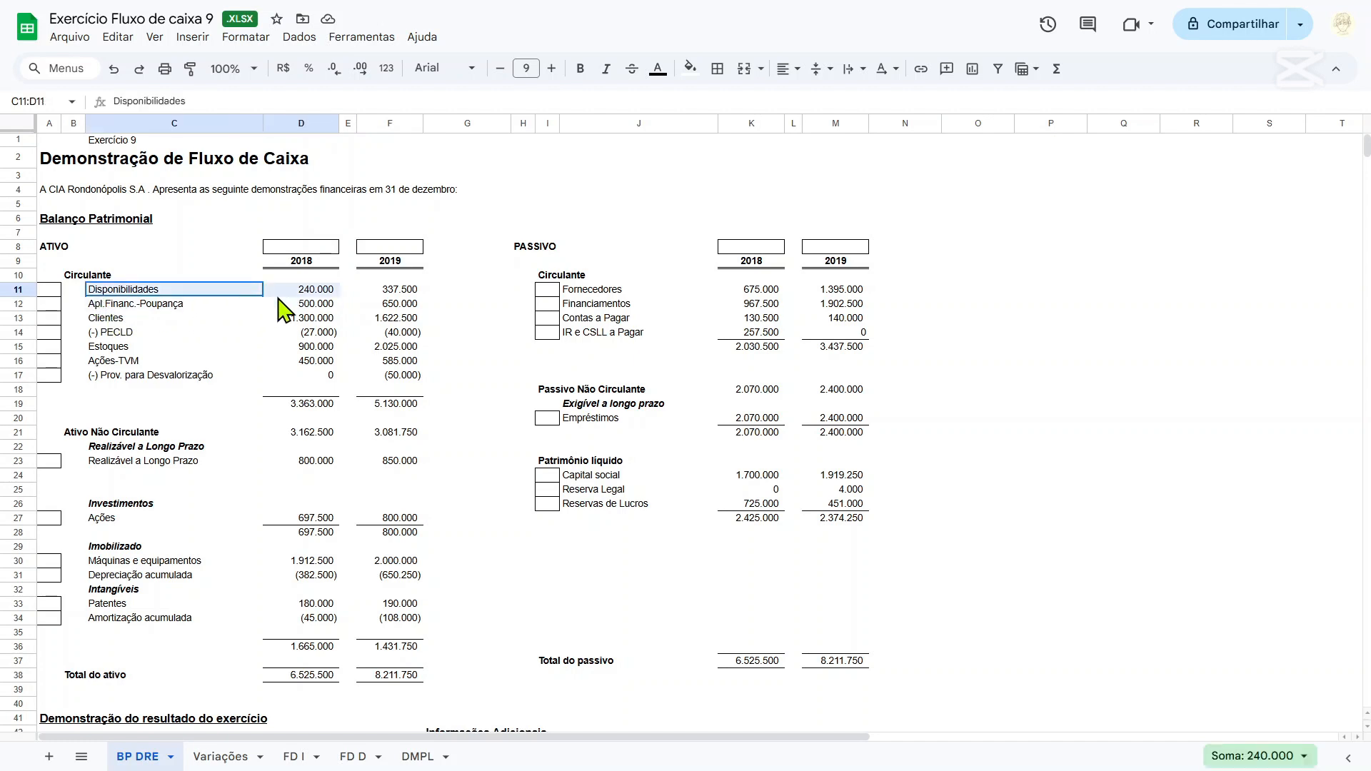
{"action": "left_click_drag", "start_coordinate": [240, 307], "coordinate": [245, 306]}
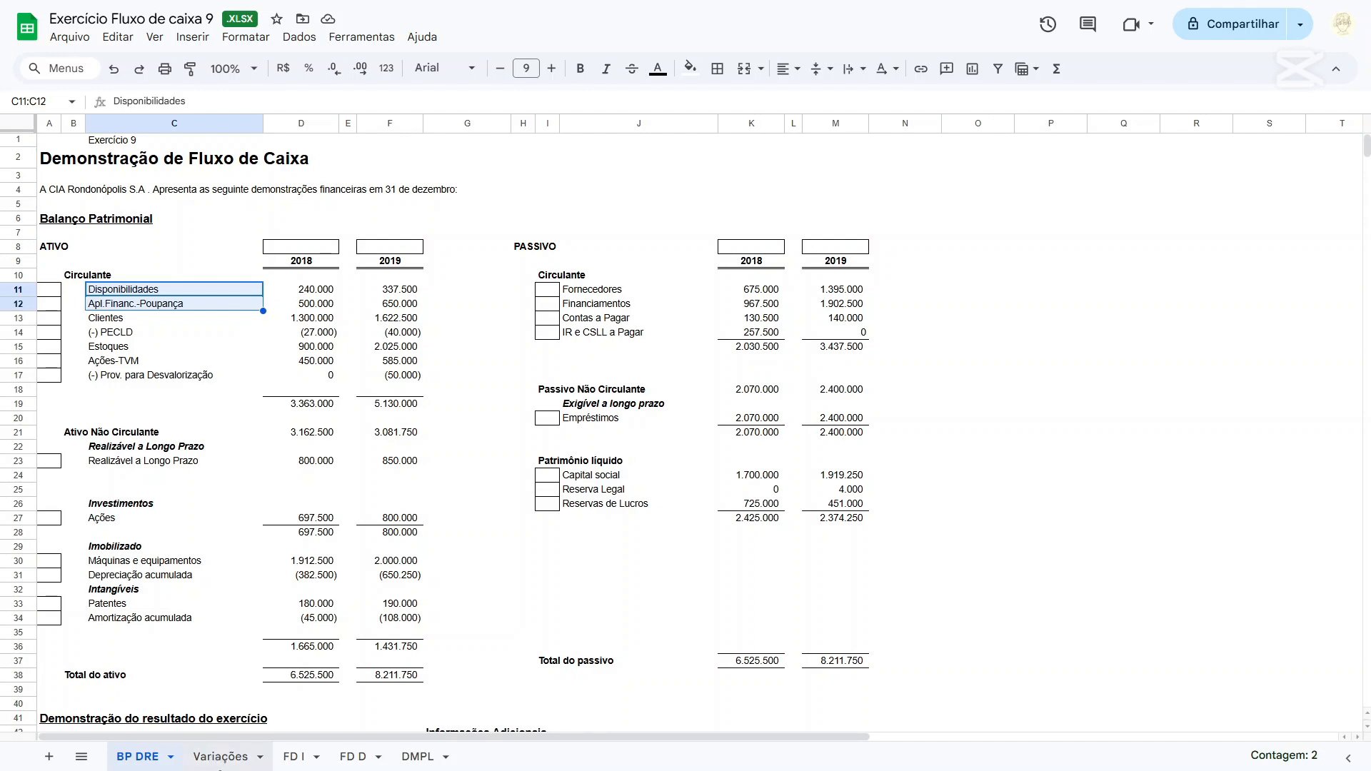
Move the FD D sheet so that it directly follows BP DRE in the sheet order.
{"action": "left_click", "coordinate": [221, 757]}
{"action": "left_click_drag", "start_coordinate": [354, 757], "coordinate": [203, 756]}
Fill Saldo inicial do disponível (E40) on the FD D sheet with the SOMA of 'BP DRE'!D11:D12.
{"action": "scroll", "coordinate": [266, 625], "scroll_direction": "down", "scroll_amount": 5}
{"action": "left_click", "coordinate": [431, 433]}
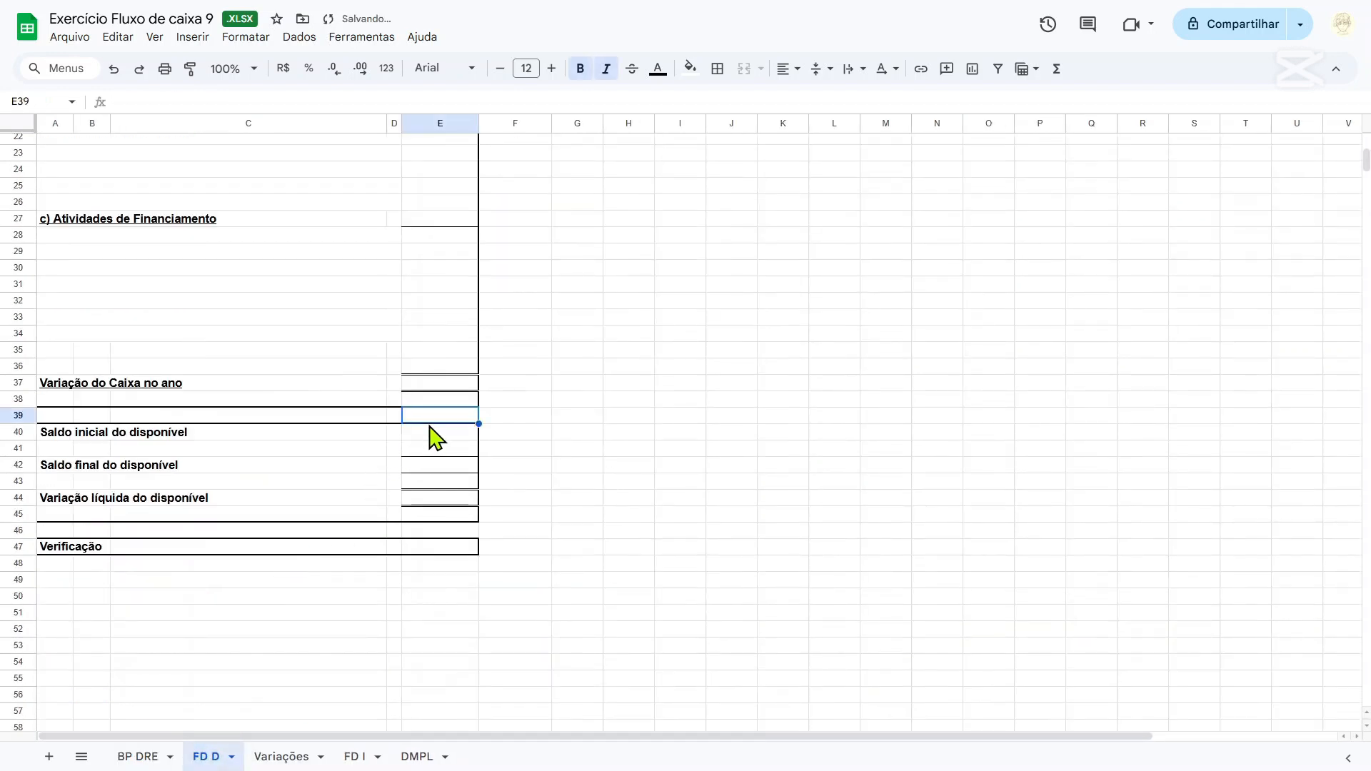
{"action": "type", "text": "=soma("}
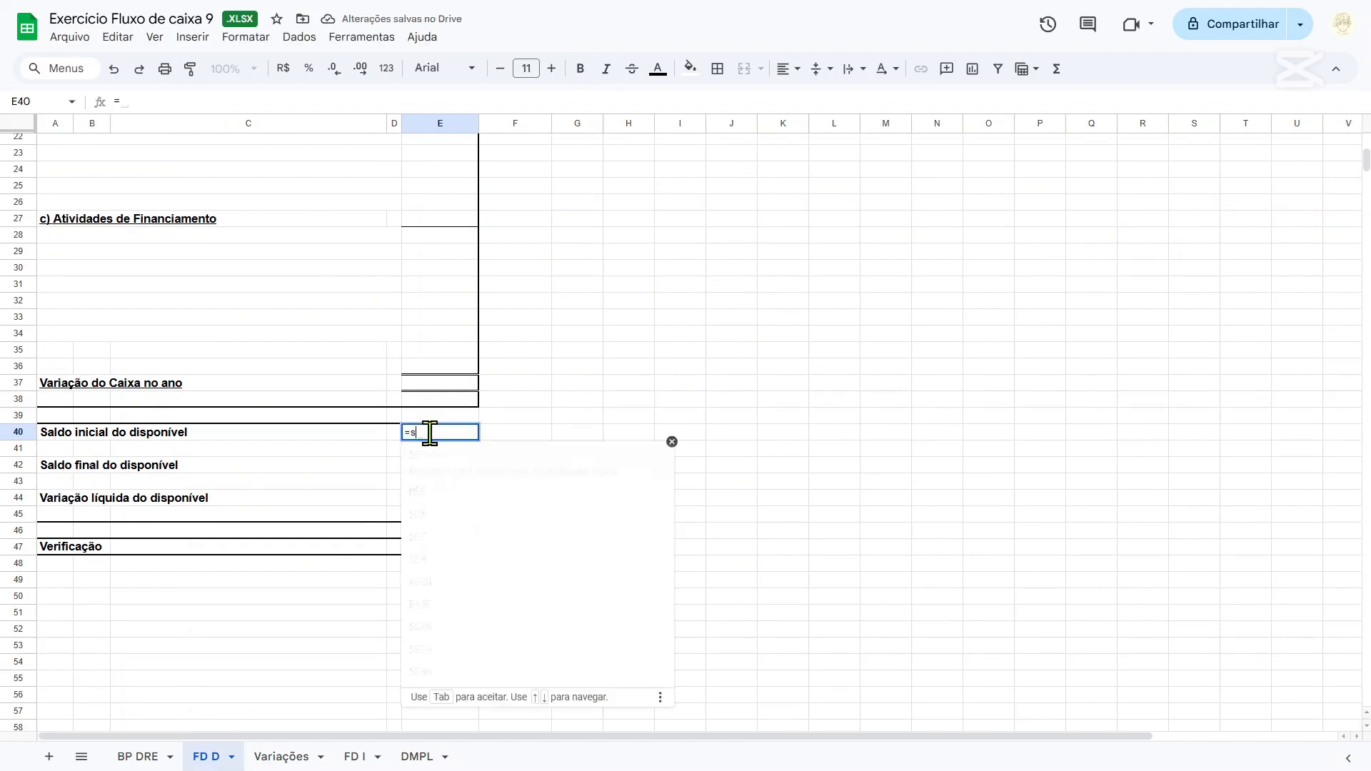
{"action": "left_click", "coordinate": [175, 755]}
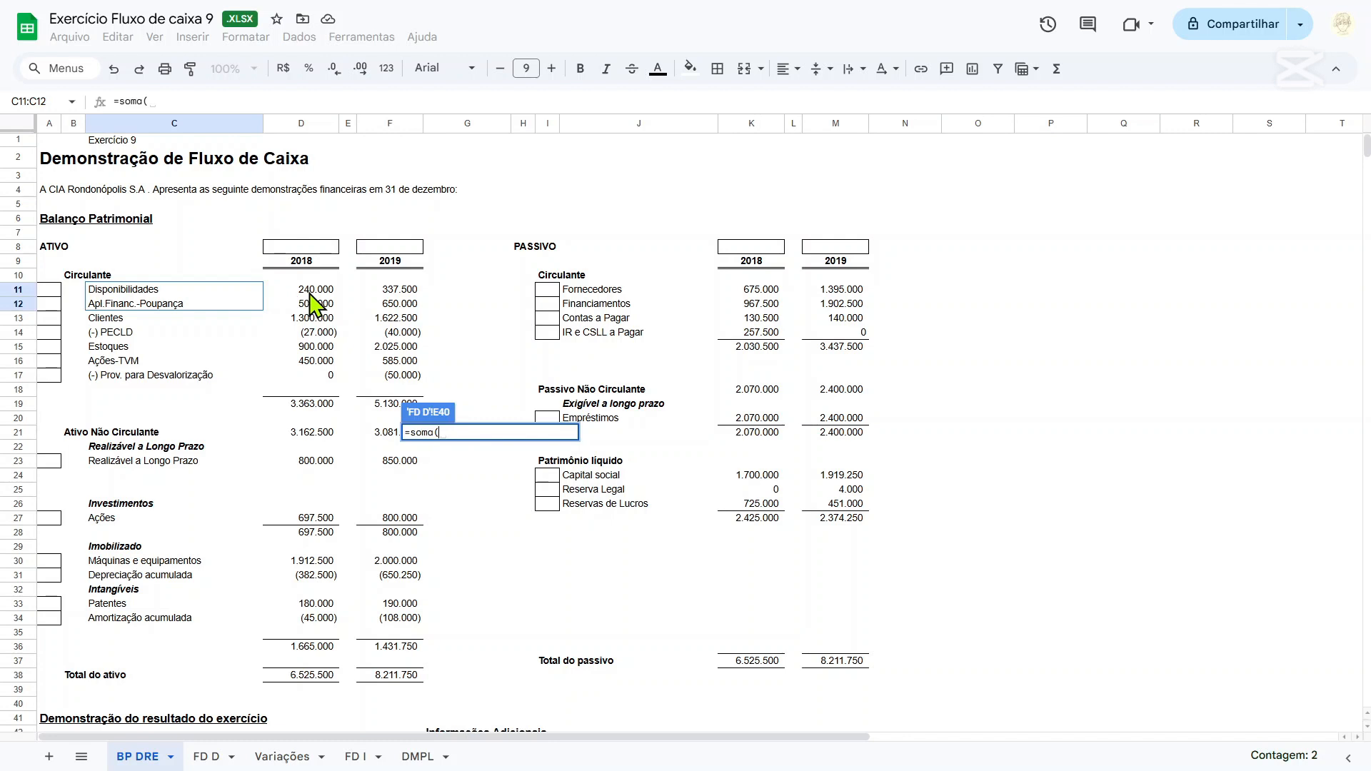
{"action": "left_click_drag", "start_coordinate": [309, 291], "coordinate": [314, 306]}
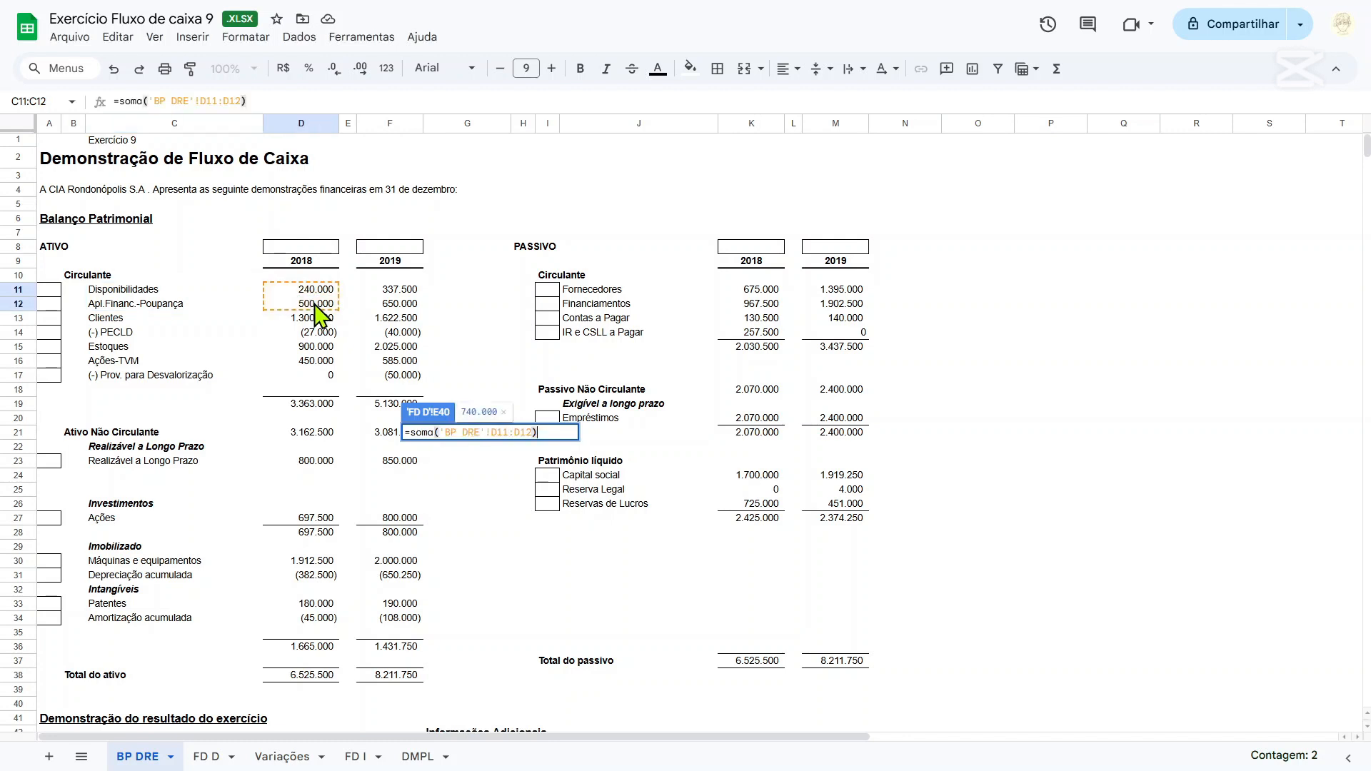
{"action": "key", "text": "Return"}
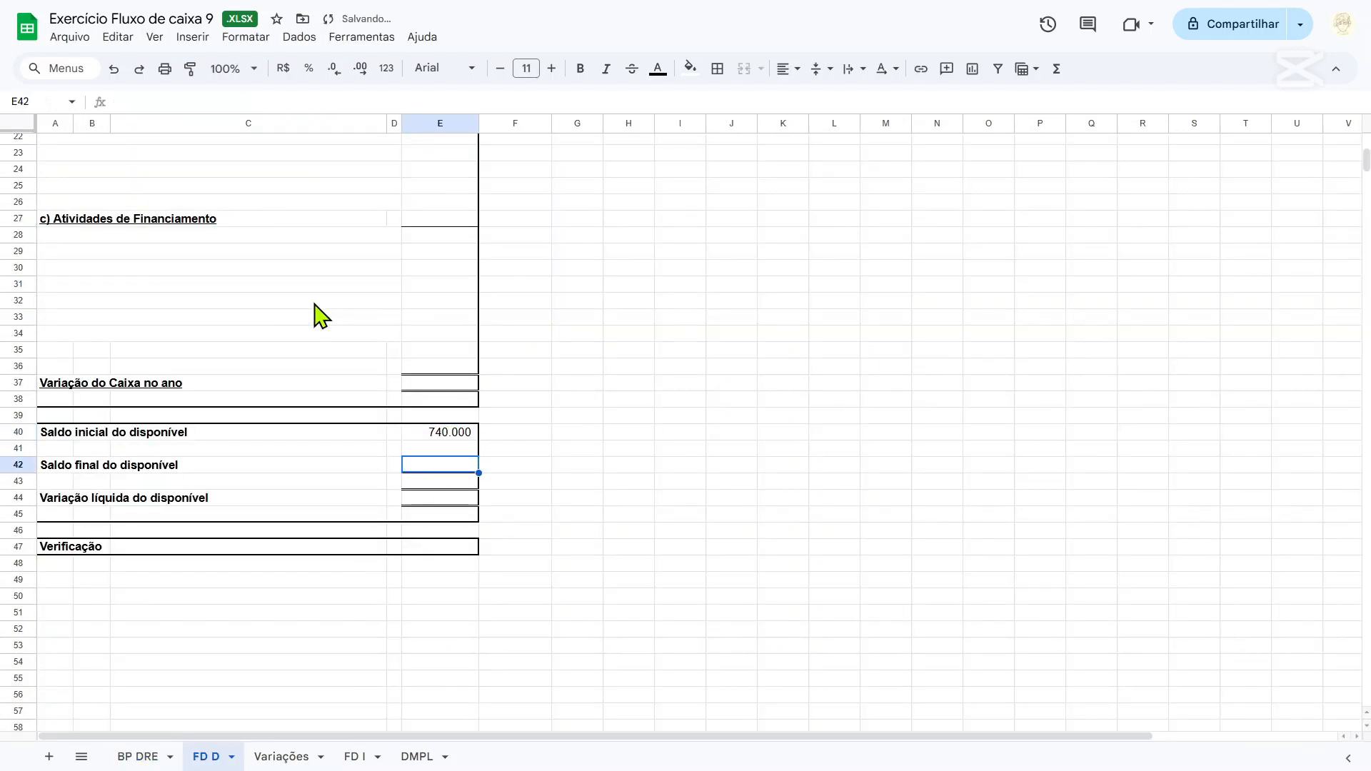
Fill Saldo final do disponível (E42) on the FD D sheet with the SOMA of 'BP DRE'!F11:F12.
{"action": "type", "text": "=soma("}
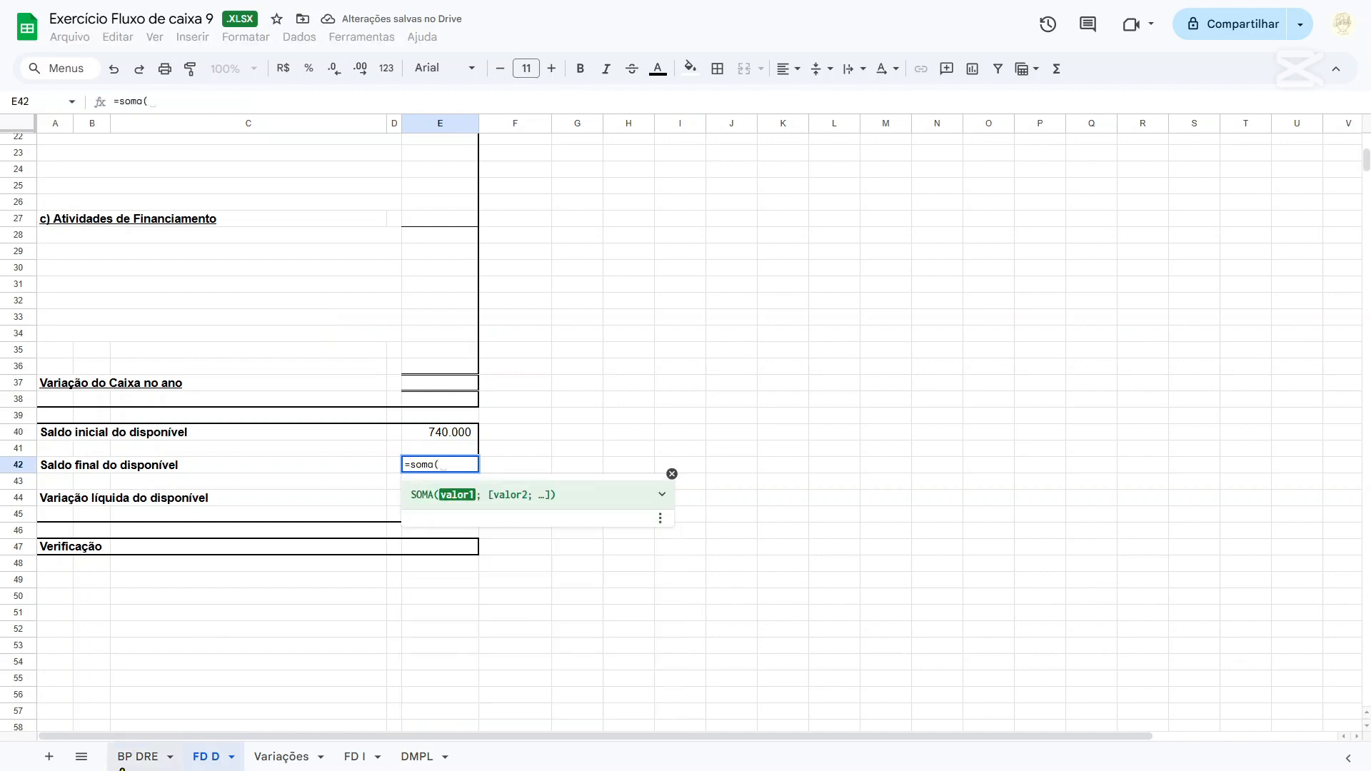
{"action": "left_click", "coordinate": [137, 757]}
{"action": "left_click_drag", "start_coordinate": [392, 291], "coordinate": [396, 308]}
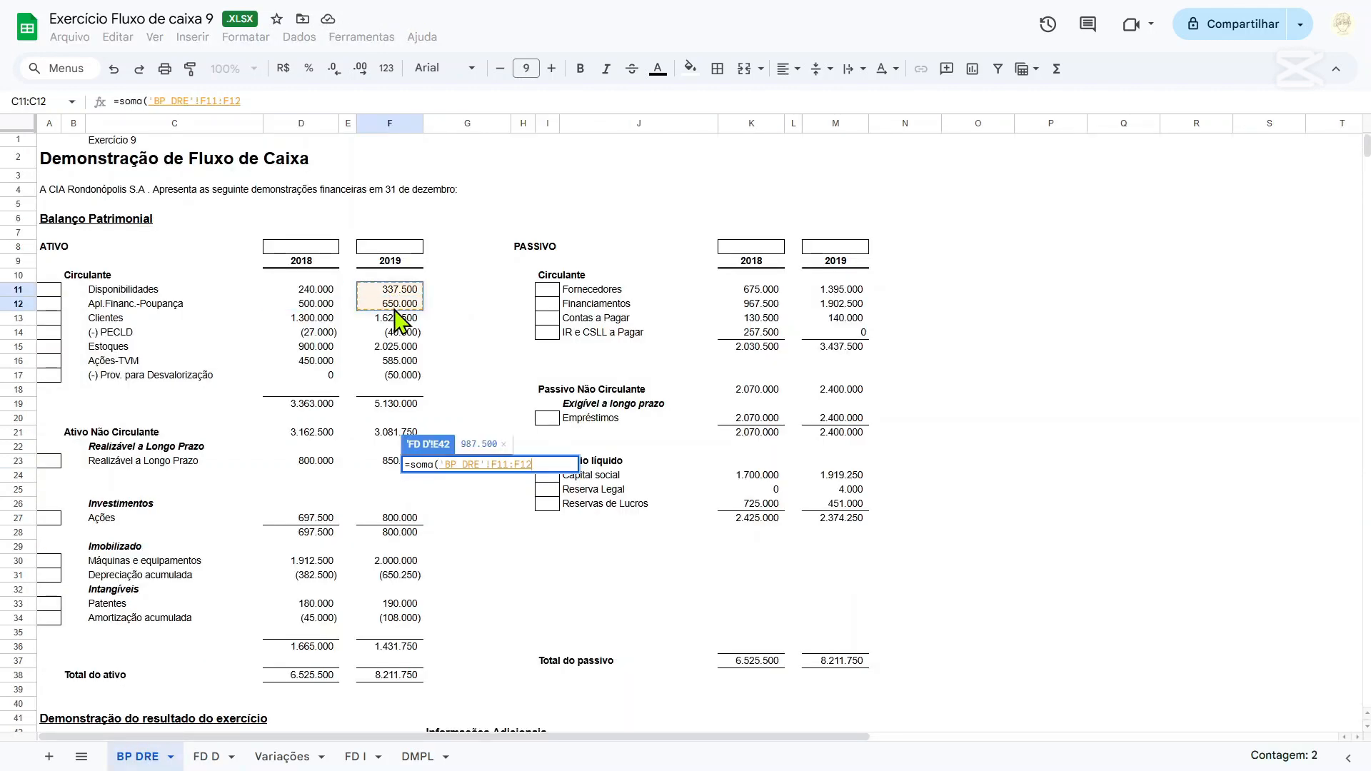
{"action": "key", "text": "Return"}
Calculate Variação líquida do disponível in E44 with the formula =E42-E40.
{"action": "left_click", "coordinate": [466, 501]}
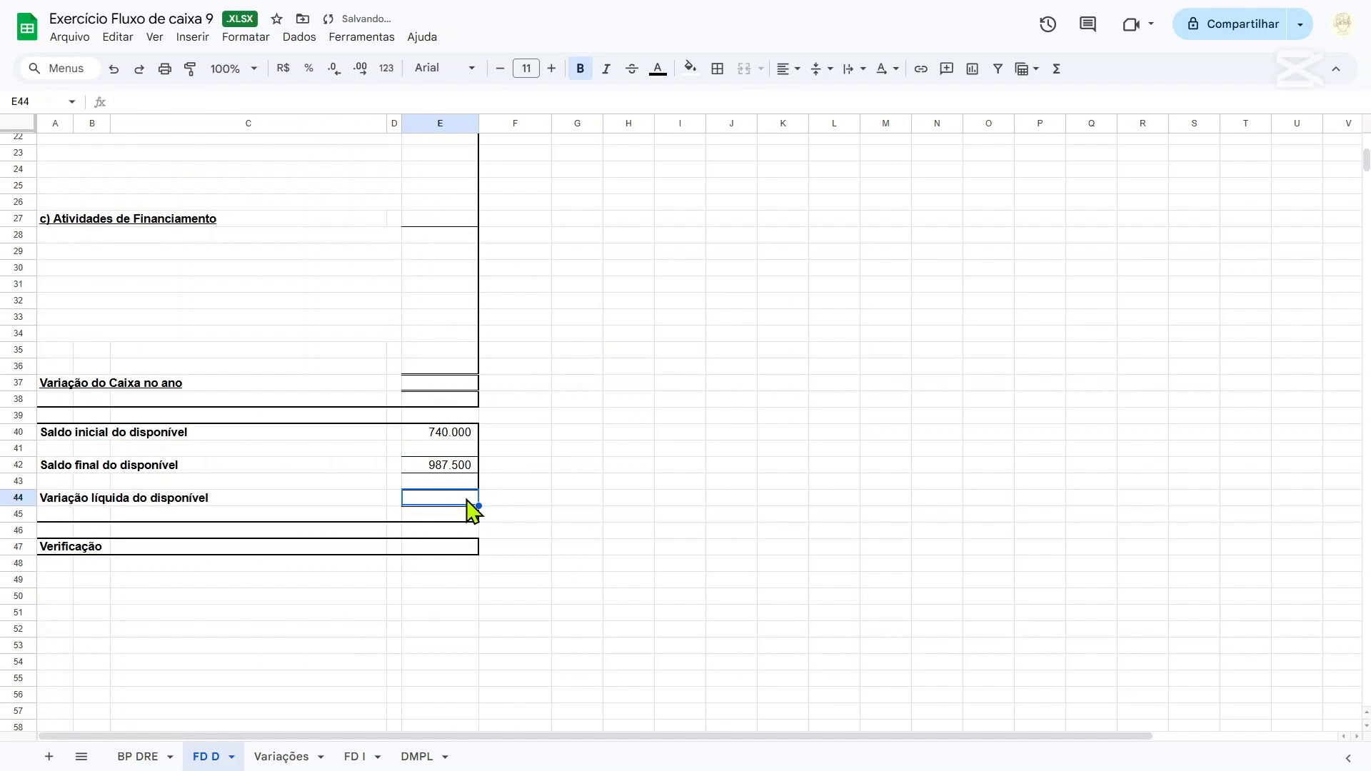
{"action": "type", "text": "="}
{"action": "left_click", "coordinate": [460, 467]}
{"action": "type", "text": "-"}
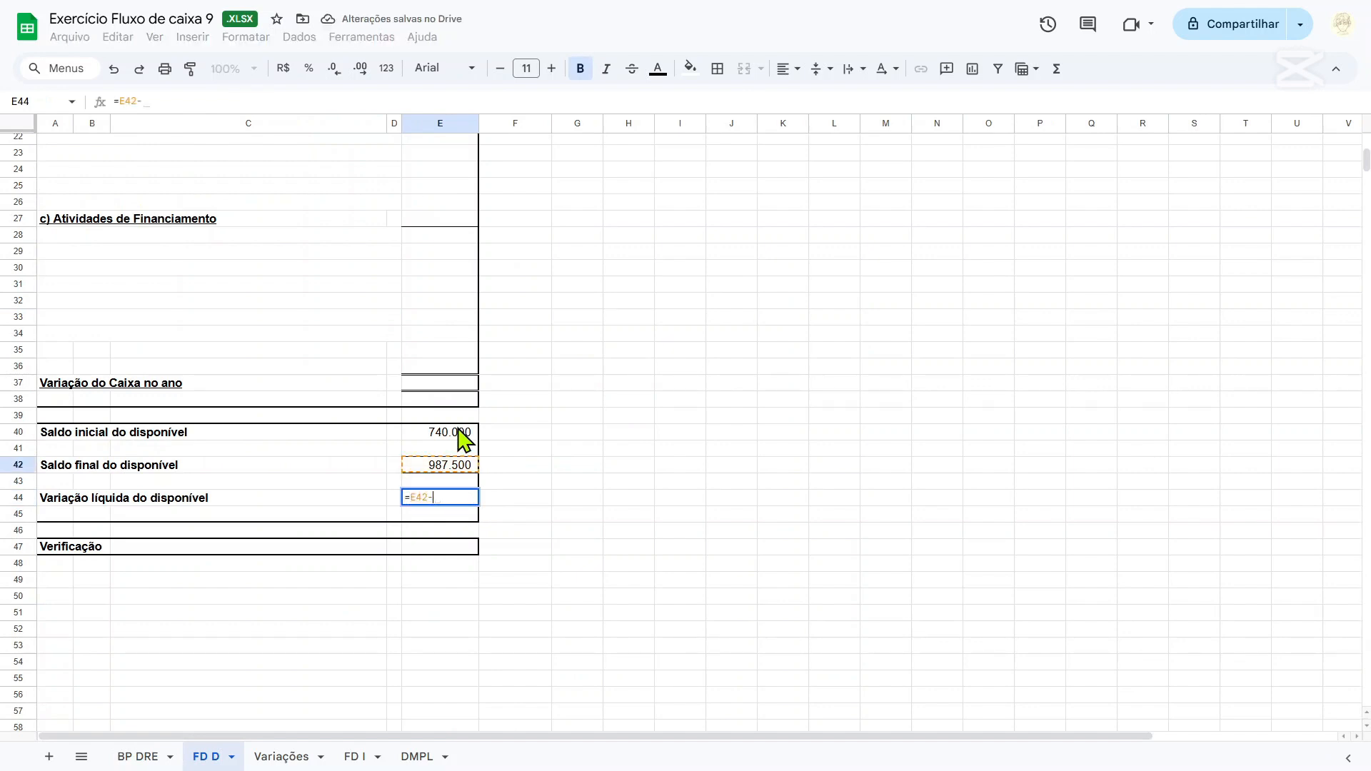
{"action": "left_click", "coordinate": [462, 435]}
{"action": "key", "text": "Return"}
{"action": "left_click", "coordinate": [444, 499]}
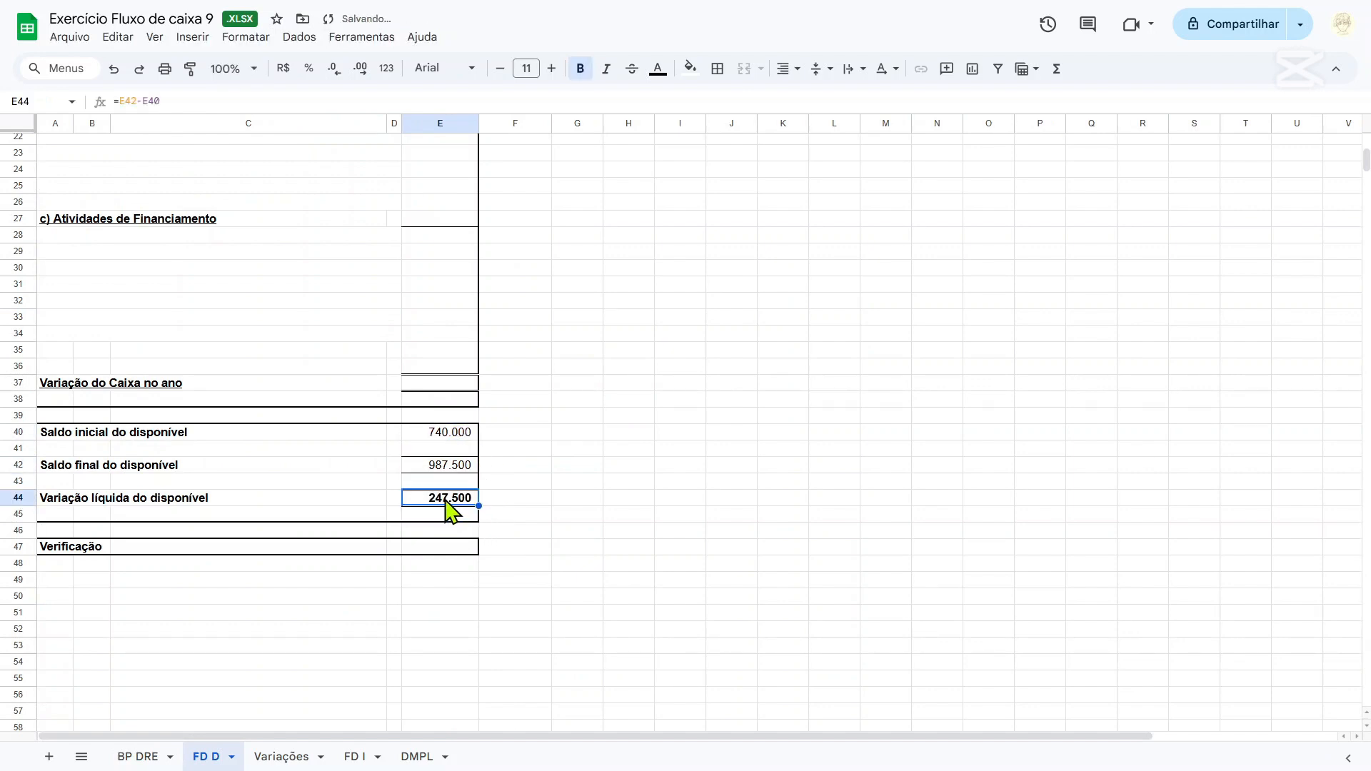
Classify Clientes, (-) PECLD and Estoques on the BP DRE sheet as O in cells A13 to A15.
{"action": "scroll", "coordinate": [461, 571], "scroll_direction": "up", "scroll_amount": 7}
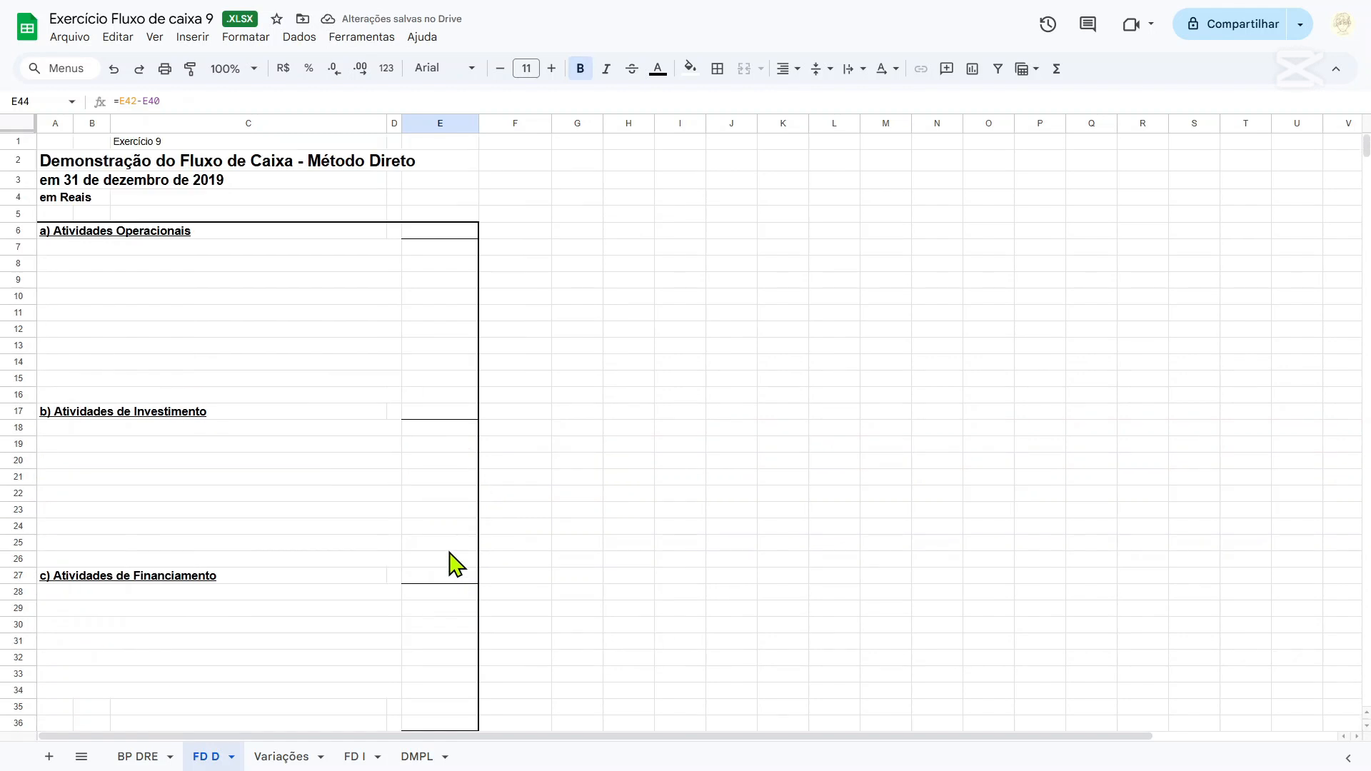
{"action": "left_click", "coordinate": [137, 757]}
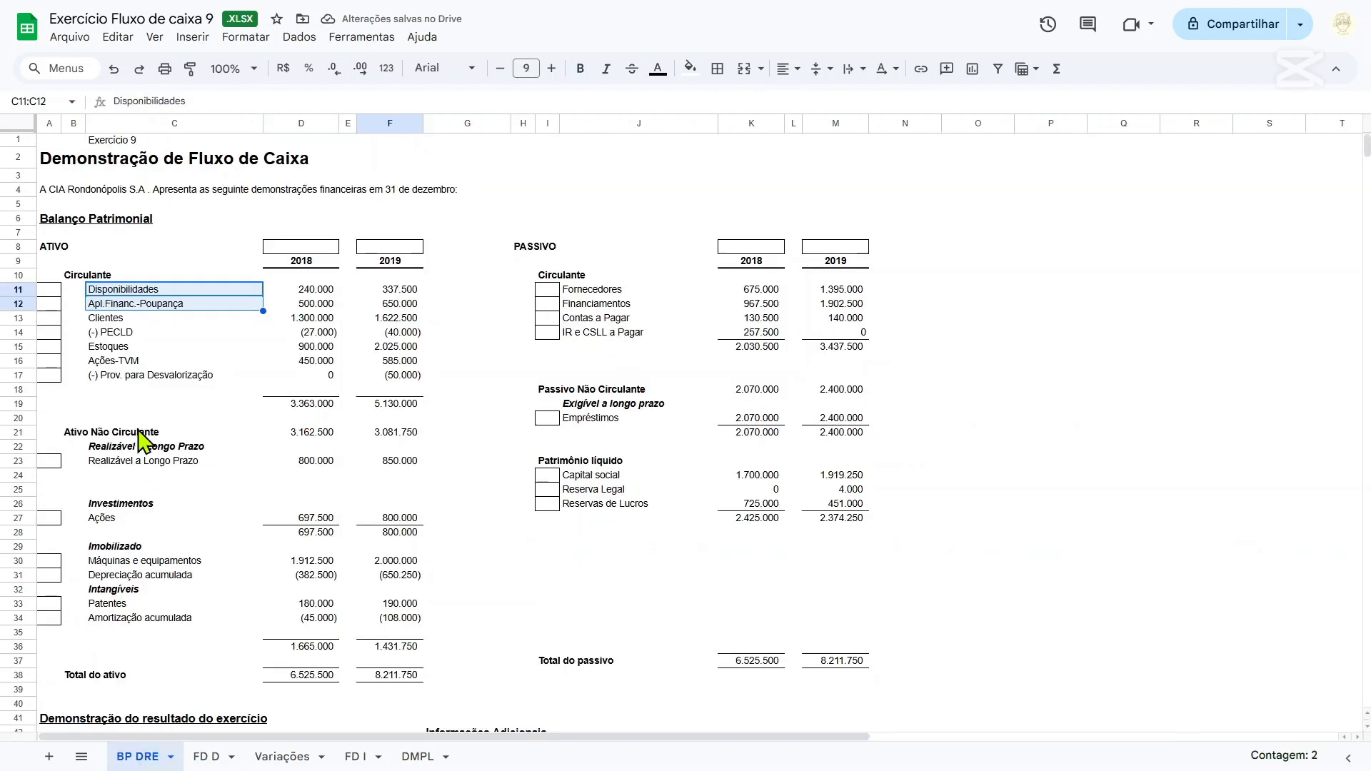
{"action": "left_click", "coordinate": [57, 322]}
{"action": "type", "text": "O"}
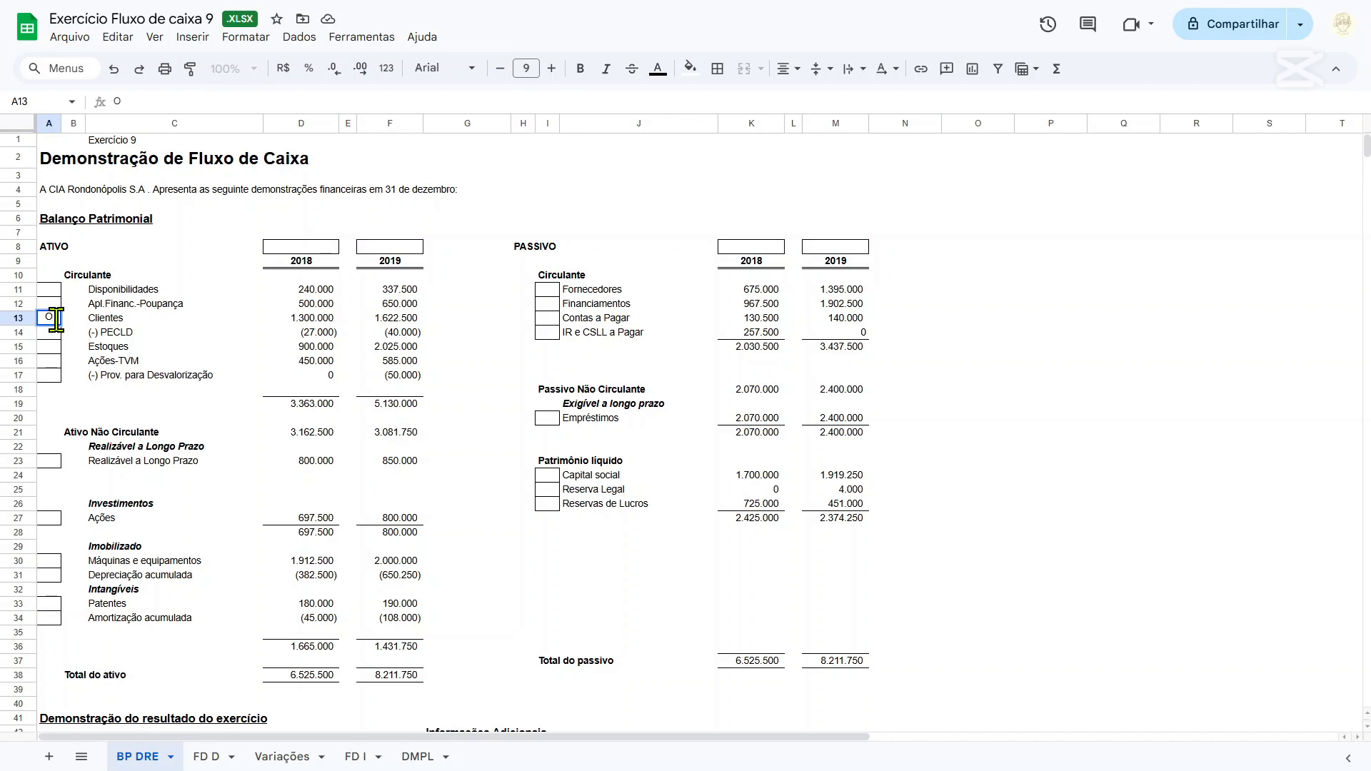
{"action": "key", "text": "Return"}
{"action": "type", "text": "O"}
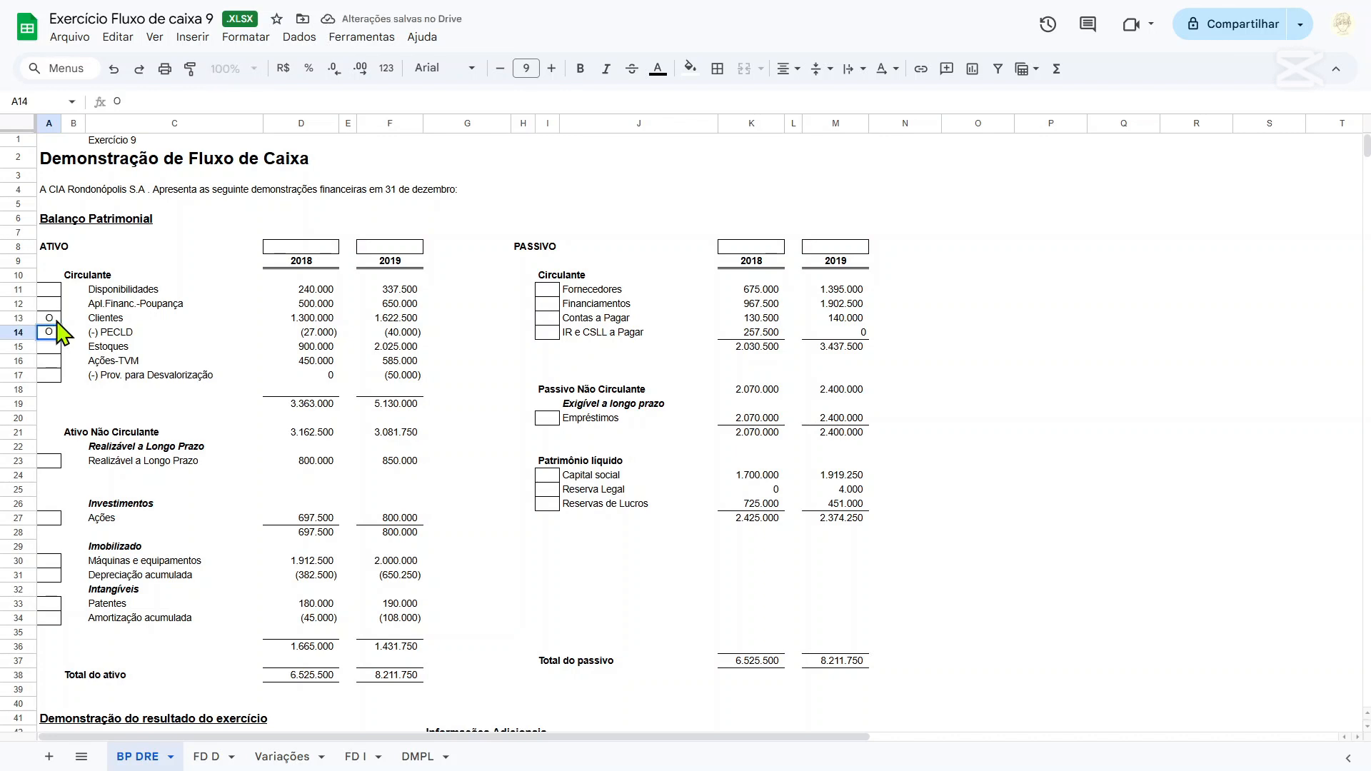
{"action": "key", "text": "Return"}
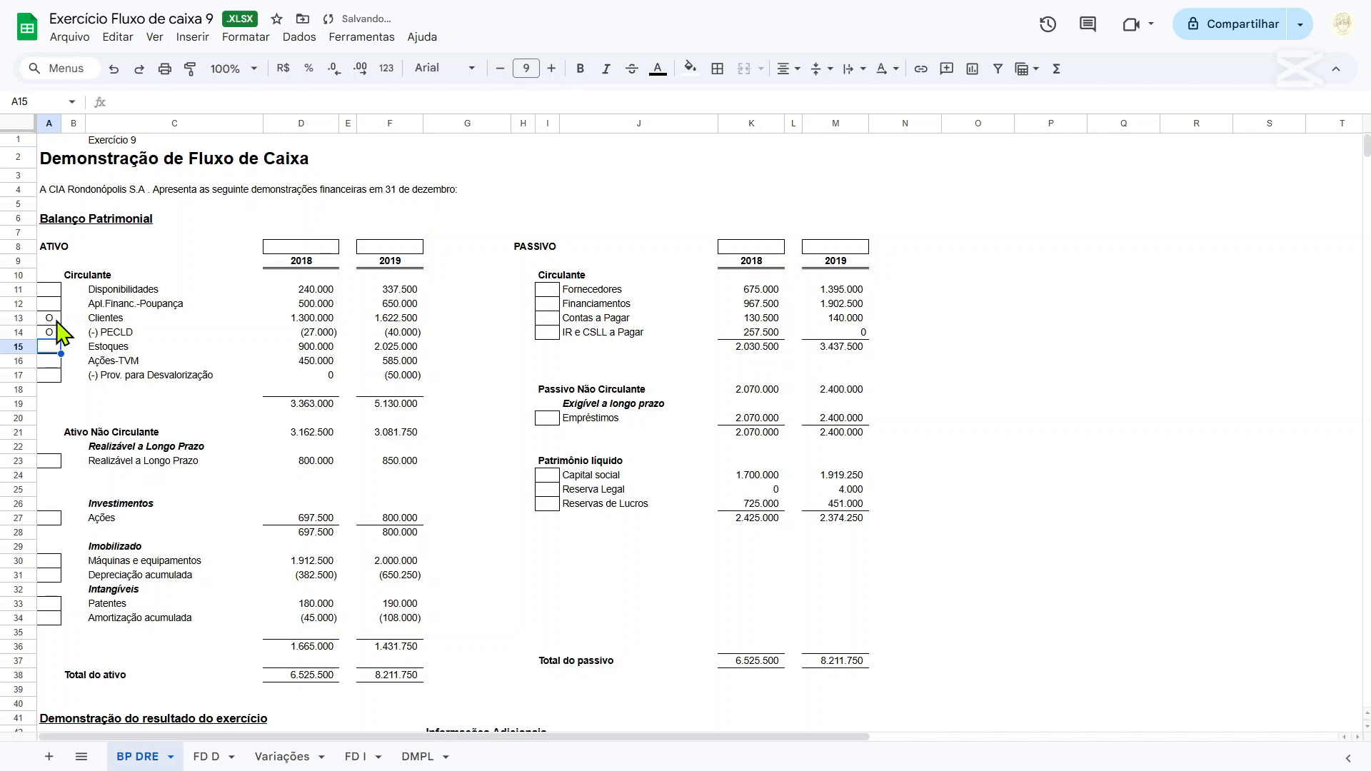
{"action": "type", "text": "O"}
{"action": "key", "text": "Return"}
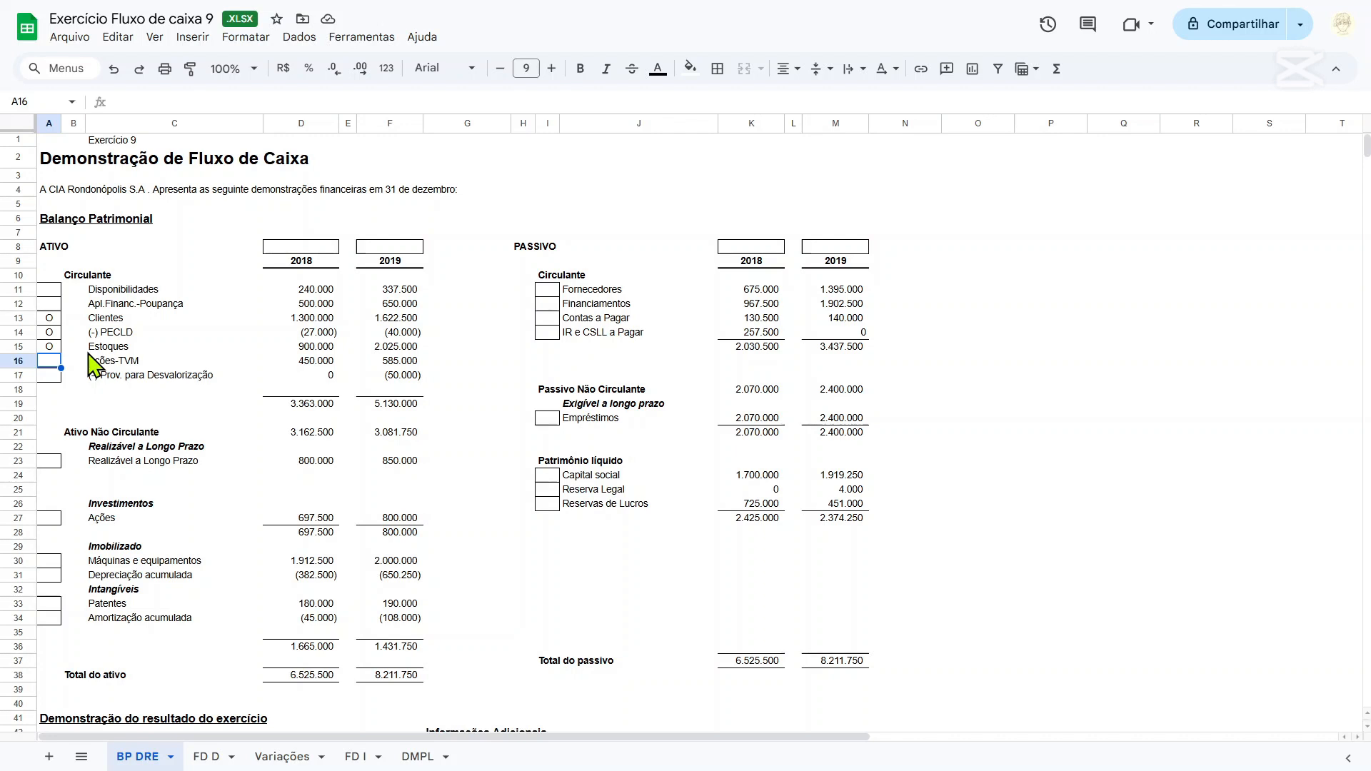
Classify Ações-TVM as I in A16 and (-) Prov. para Desvalorização as I-O in A17.
{"action": "type", "text": "I"}
{"action": "key", "text": "Return"}
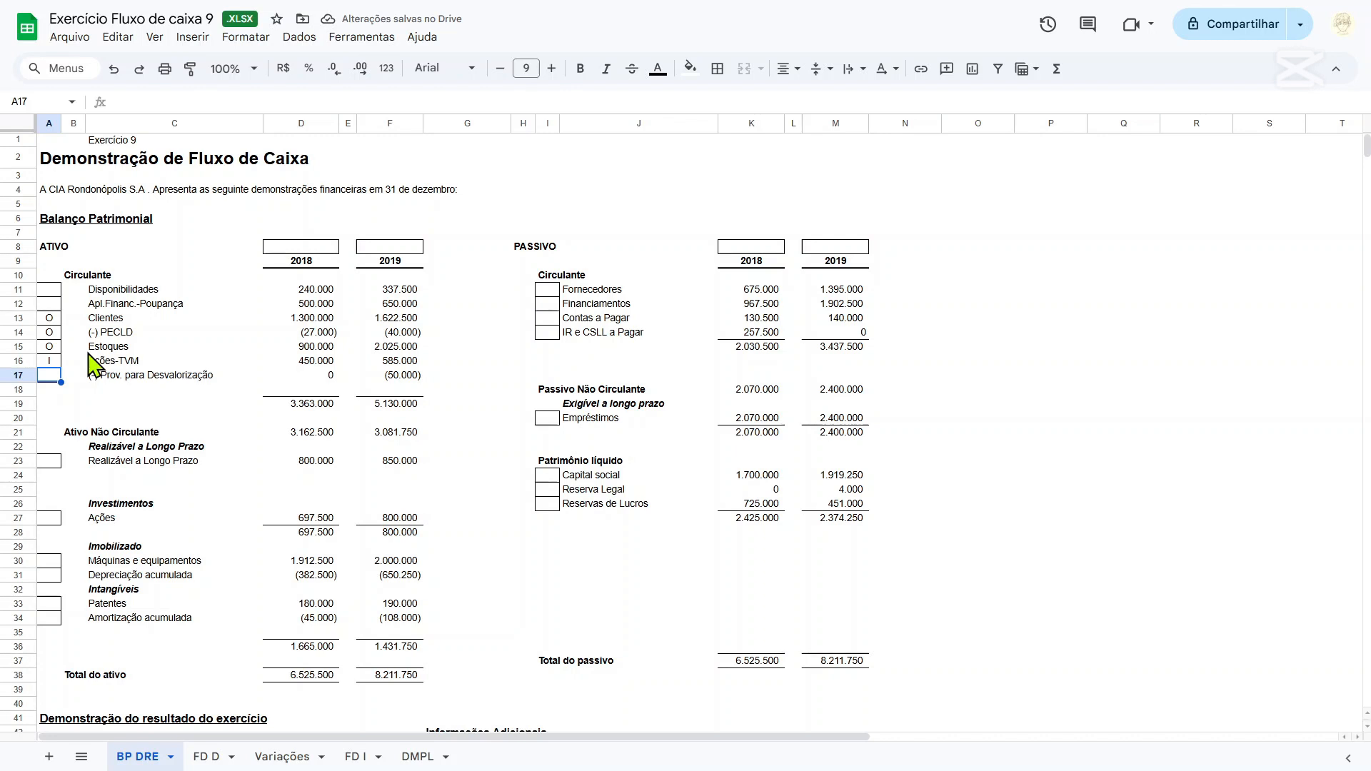
{"action": "type", "text": "I"}
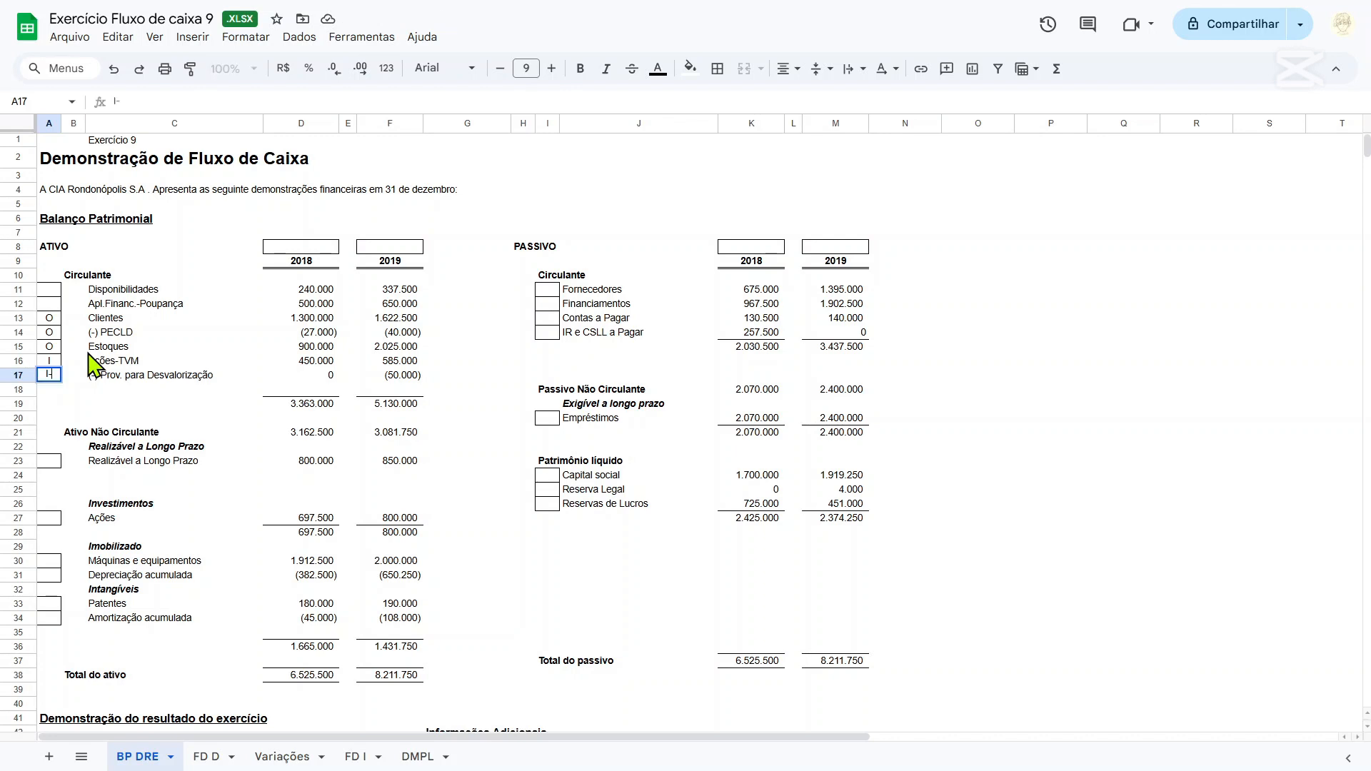
{"action": "type", "text": "-O"}
{"action": "key", "text": "Return"}
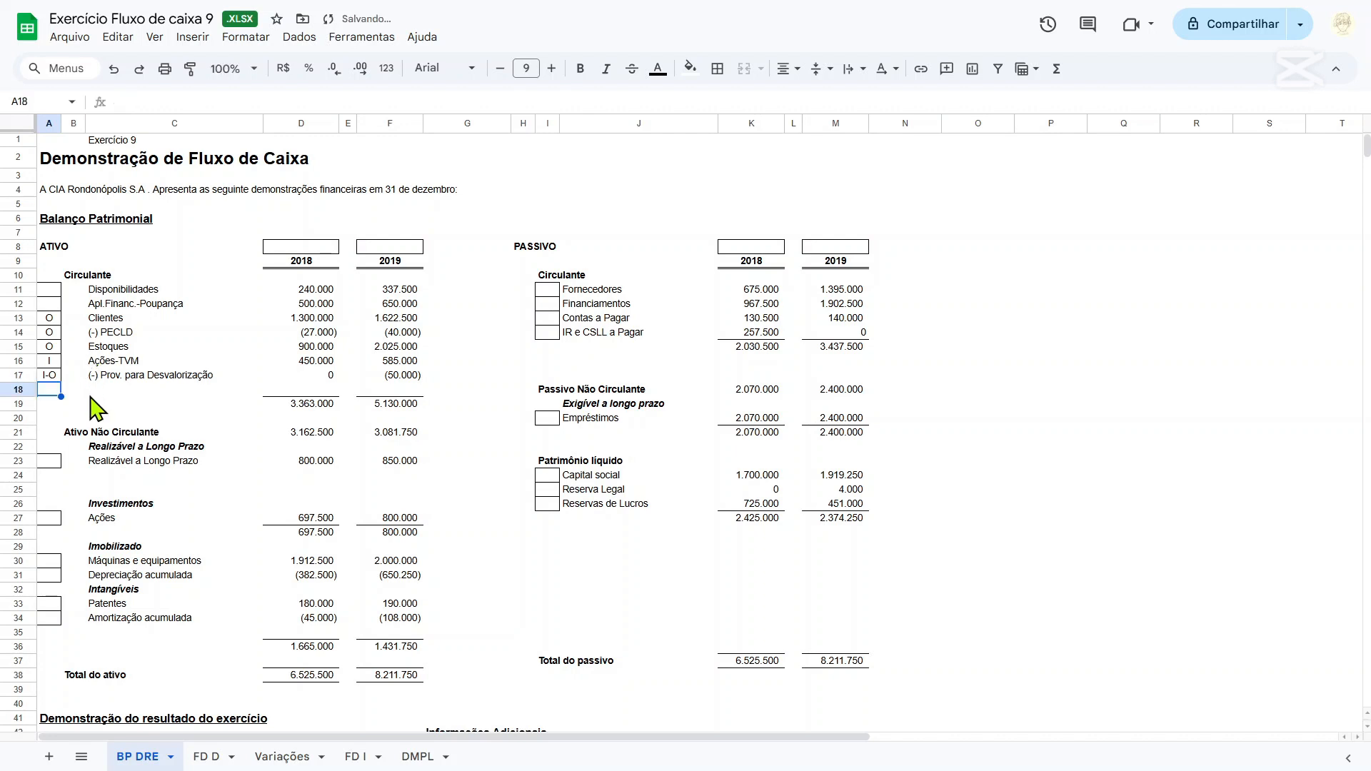
Classify Realizável a Longo Prazo (A23) and the Ações under Investimentos (A27) as I.
{"action": "scroll", "coordinate": [96, 411], "scroll_direction": "down", "scroll_amount": 2}
{"action": "left_click", "coordinate": [55, 373]}
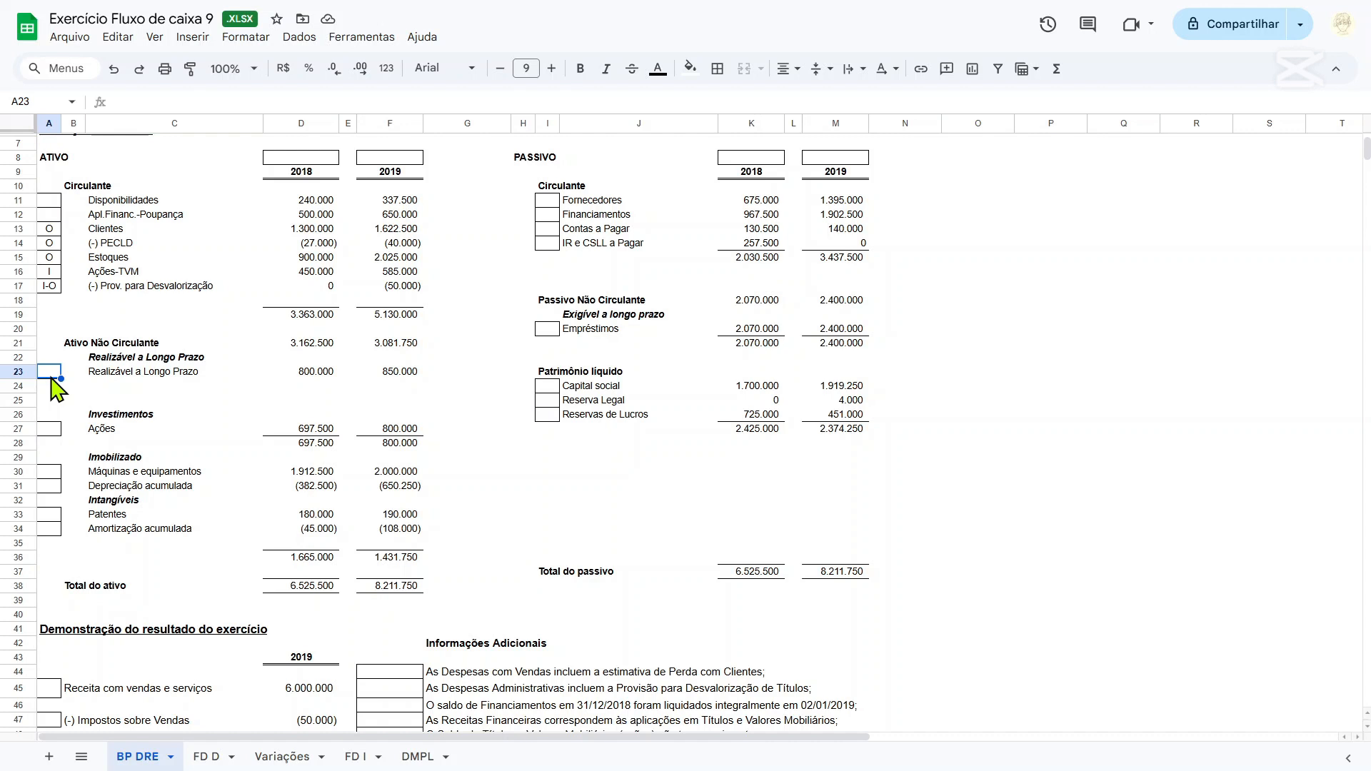
{"action": "type", "text": "I"}
{"action": "key", "text": "Return"}
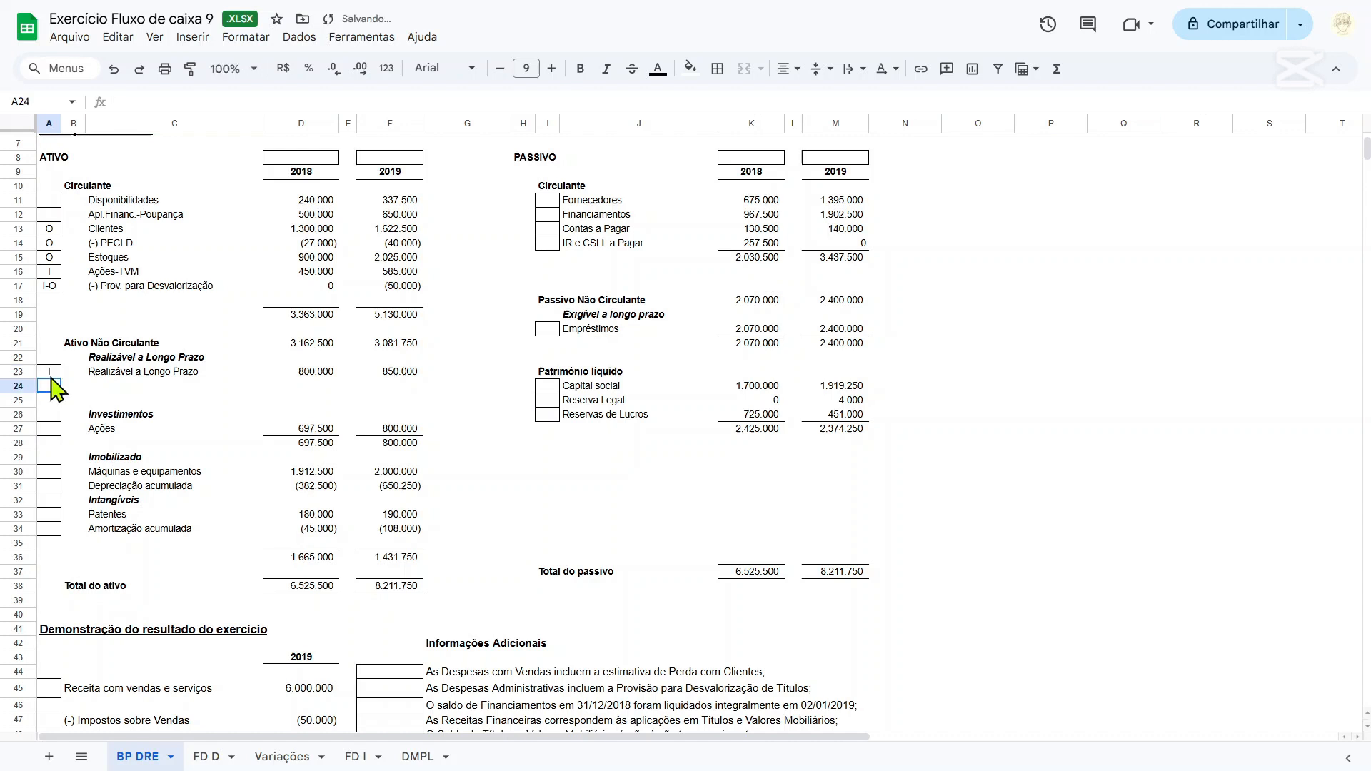
{"action": "left_click", "coordinate": [44, 430]}
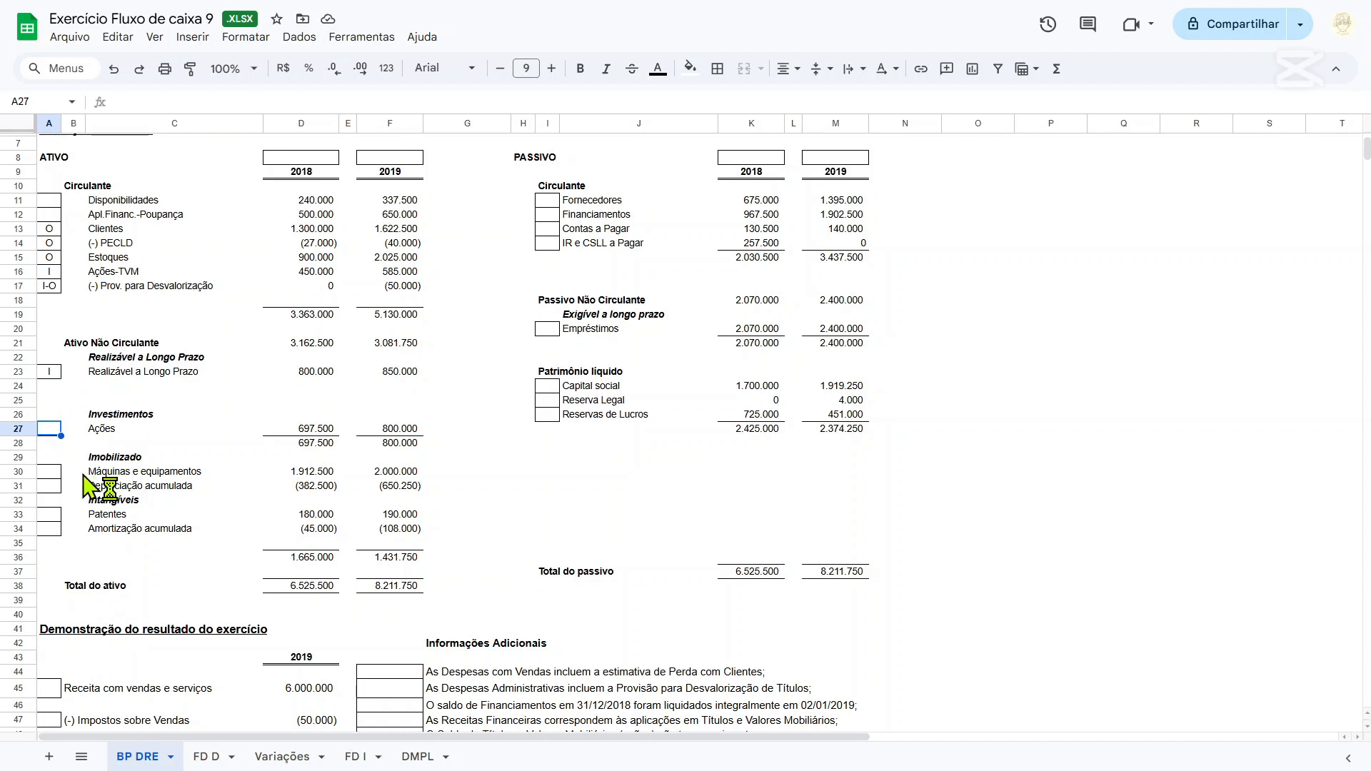
{"action": "type", "text": "I"}
{"action": "left_click", "coordinate": [50, 473]}
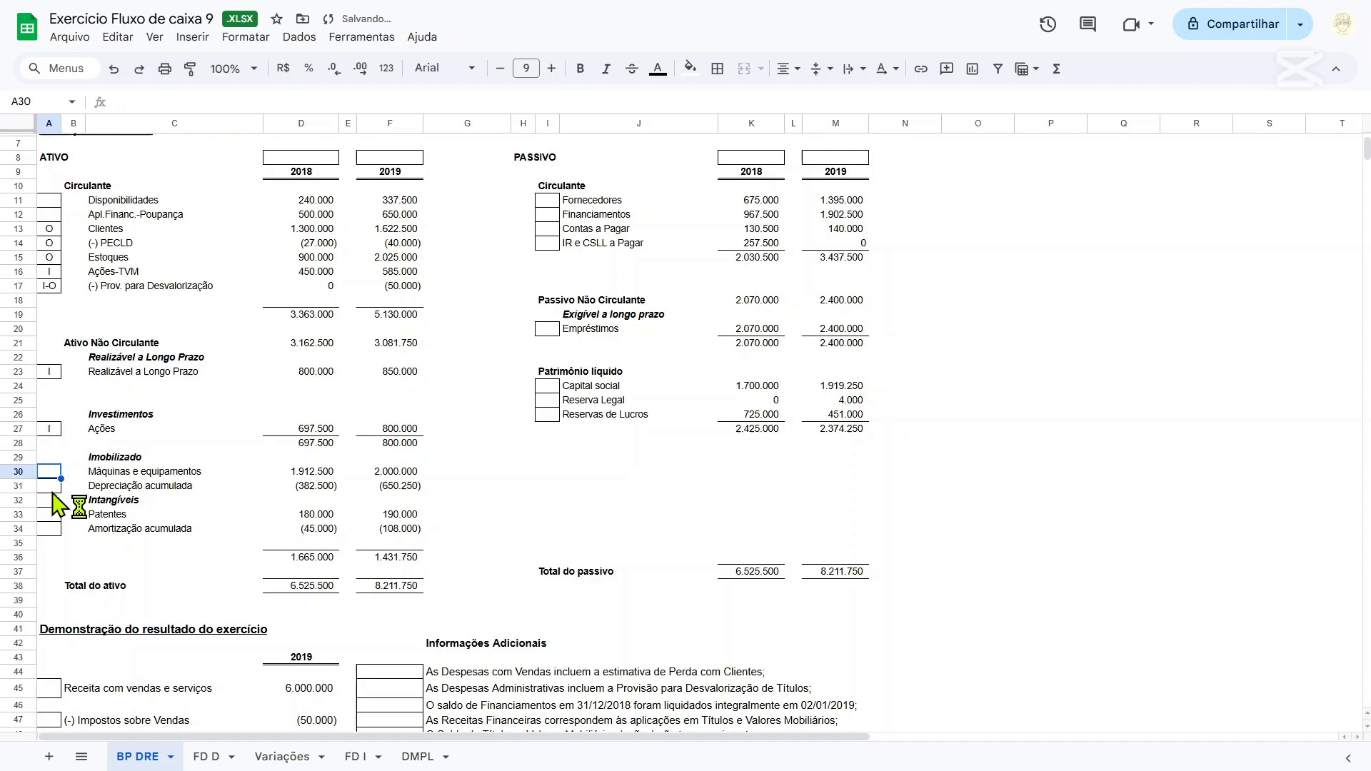
Classify Máquinas e equipamentos as I in A30 and Depreciação acumulada as I-O in A31.
{"action": "type", "text": "I"}
{"action": "key", "text": "Return"}
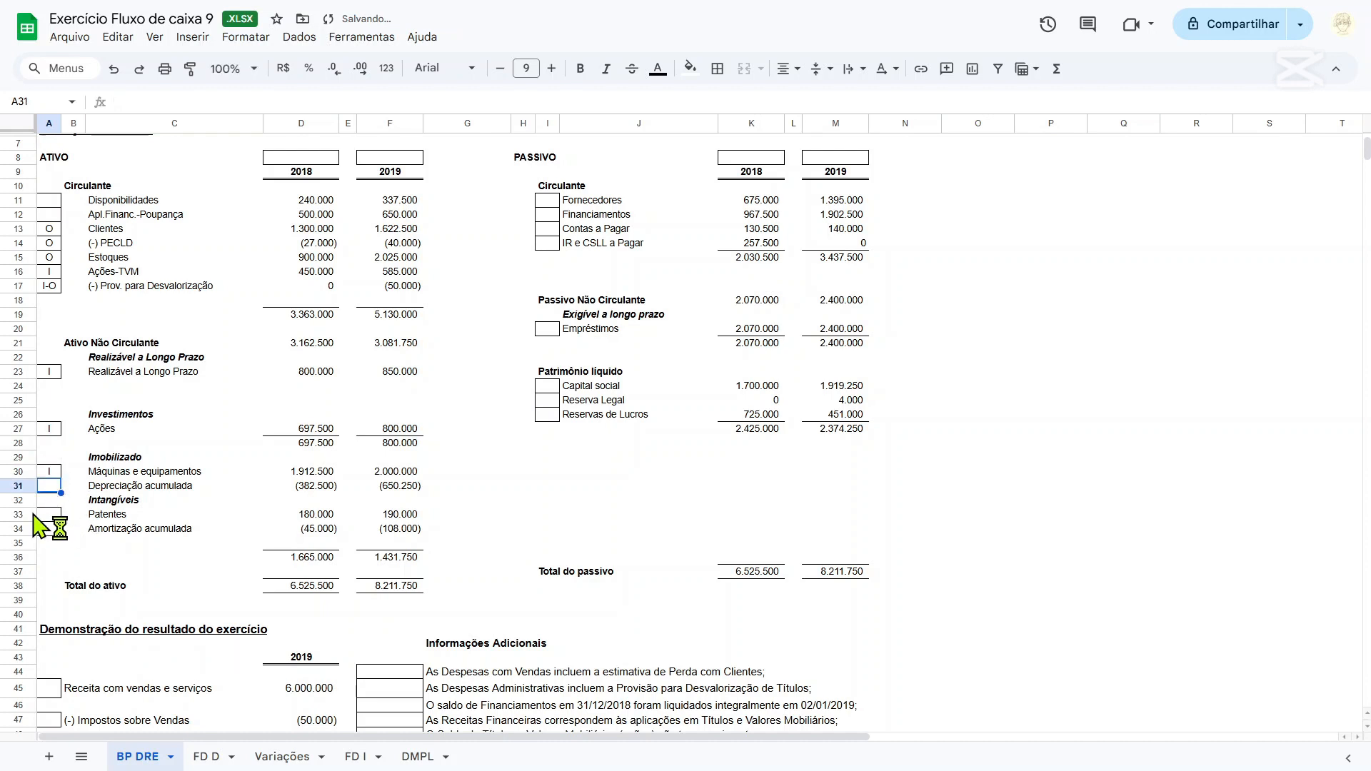
{"action": "type", "text": "I-O"}
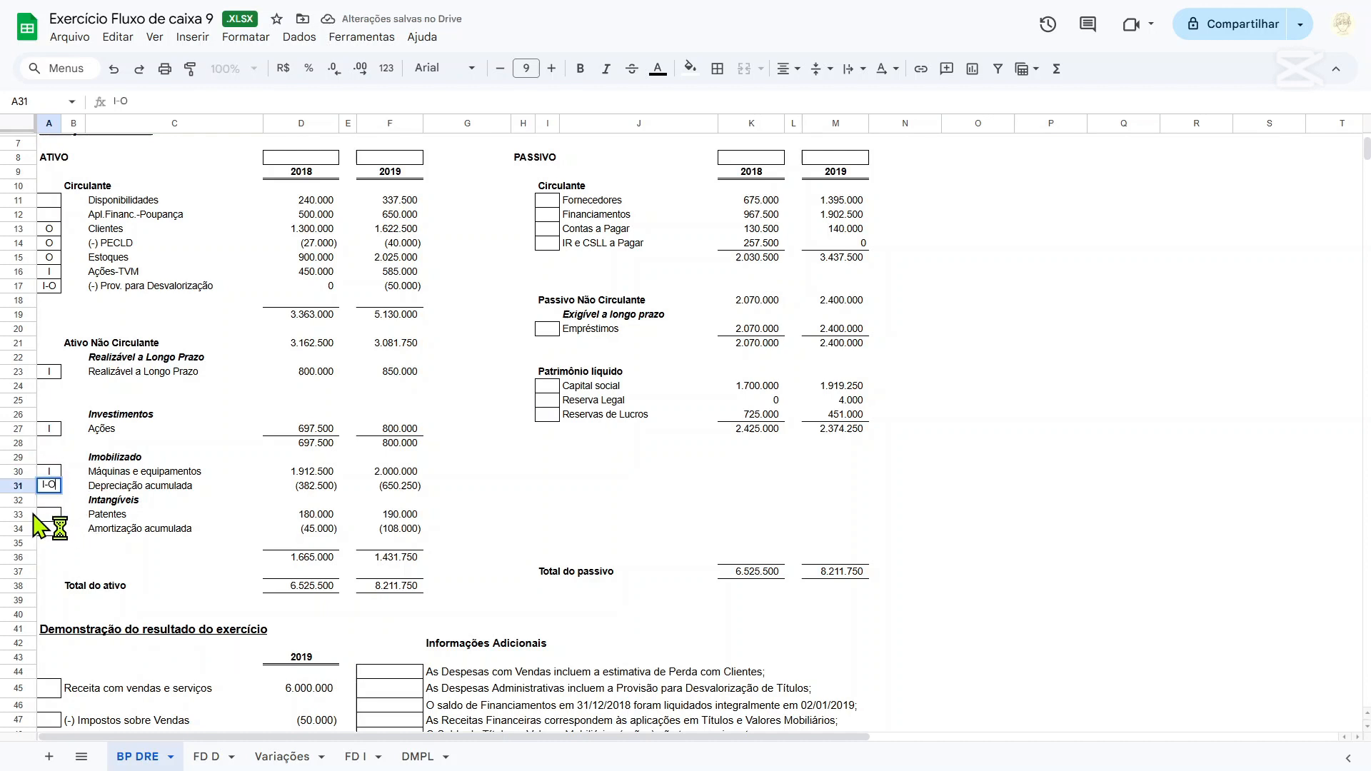
{"action": "key", "text": "Return"}
Classify Patentes as I in A33 and Amortização acumulada as I-O in A34.
{"action": "key", "text": "Down"}
{"action": "type", "text": "I"}
{"action": "key", "text": "Return"}
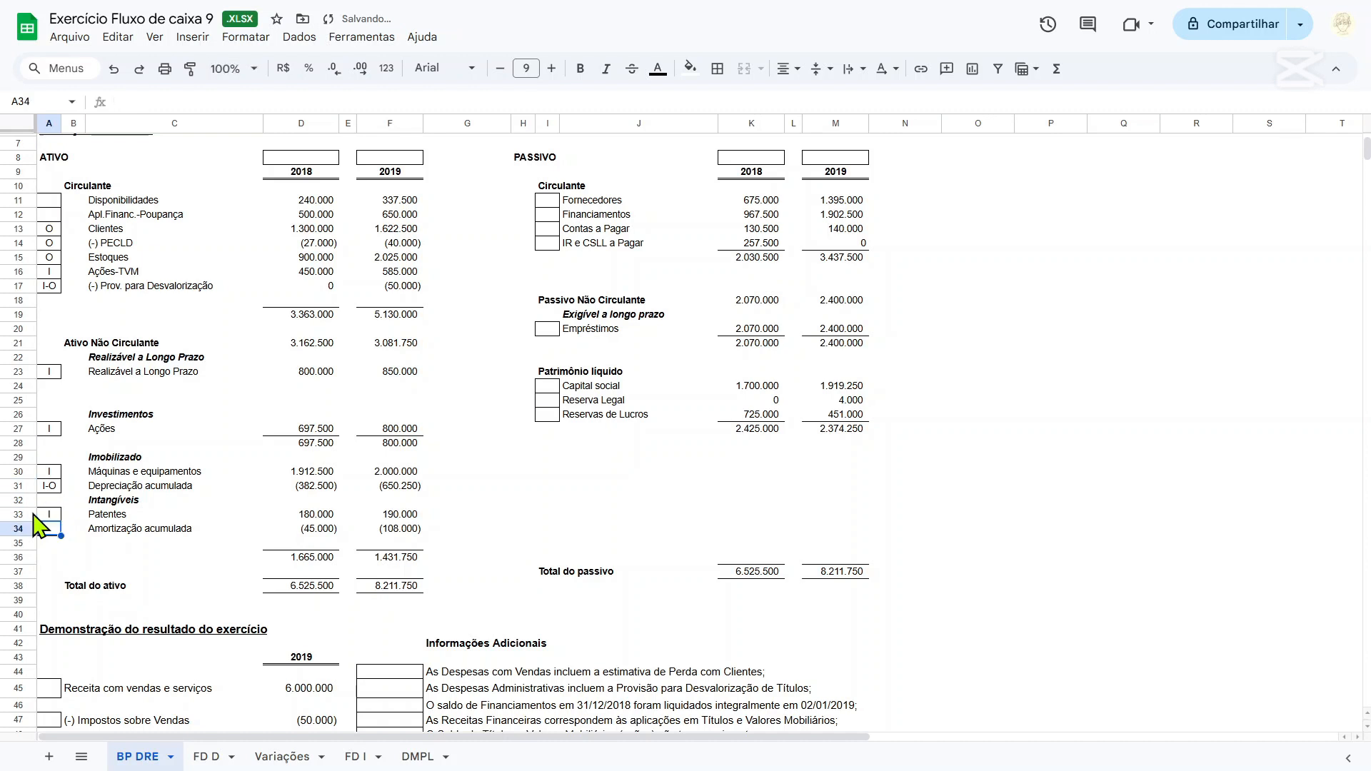
{"action": "type", "text": "I-O"}
{"action": "key", "text": "Return"}
Classify the liabilities Fornecedores (I11), Contas a Pagar (I13) and IR e CSLL a Pagar (I14) as O.
{"action": "scroll", "coordinate": [37, 525], "scroll_direction": "up", "scroll_amount": 3}
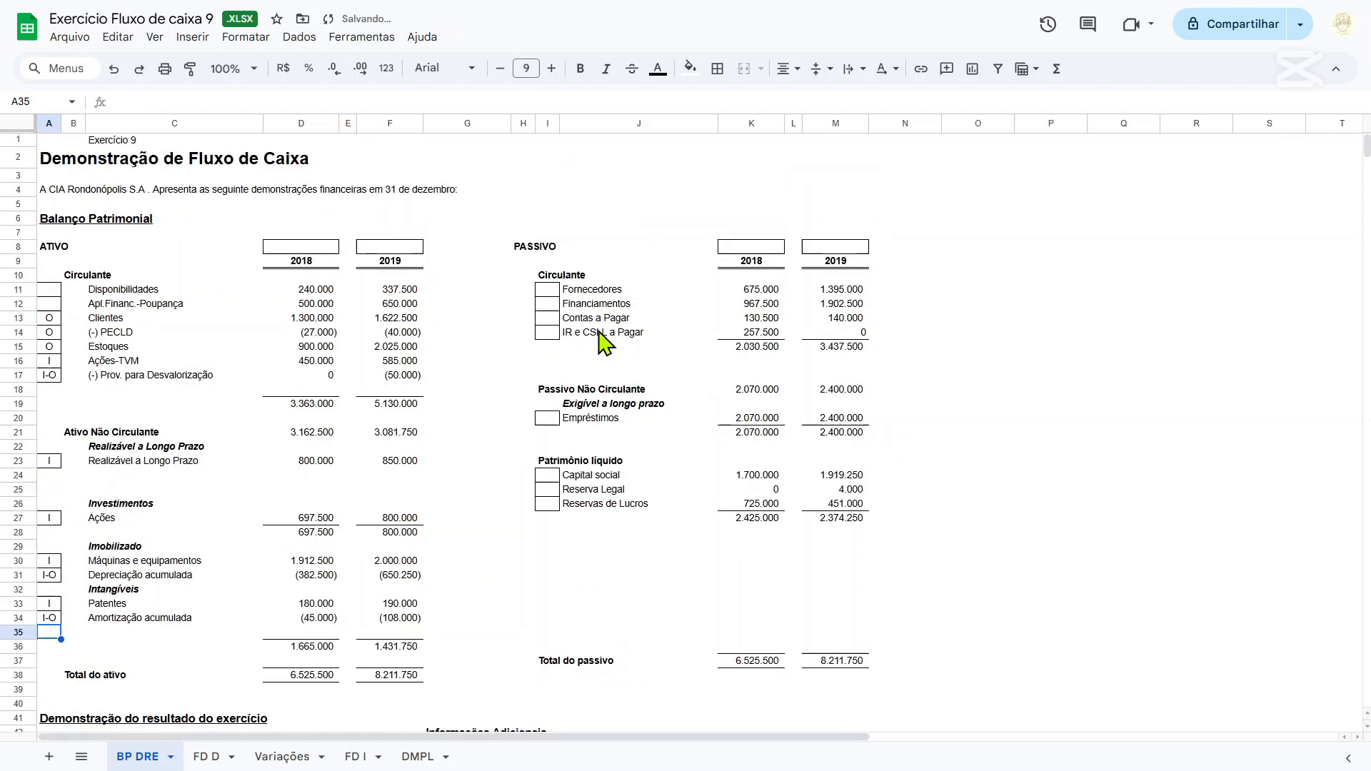
{"action": "left_click", "coordinate": [548, 291]}
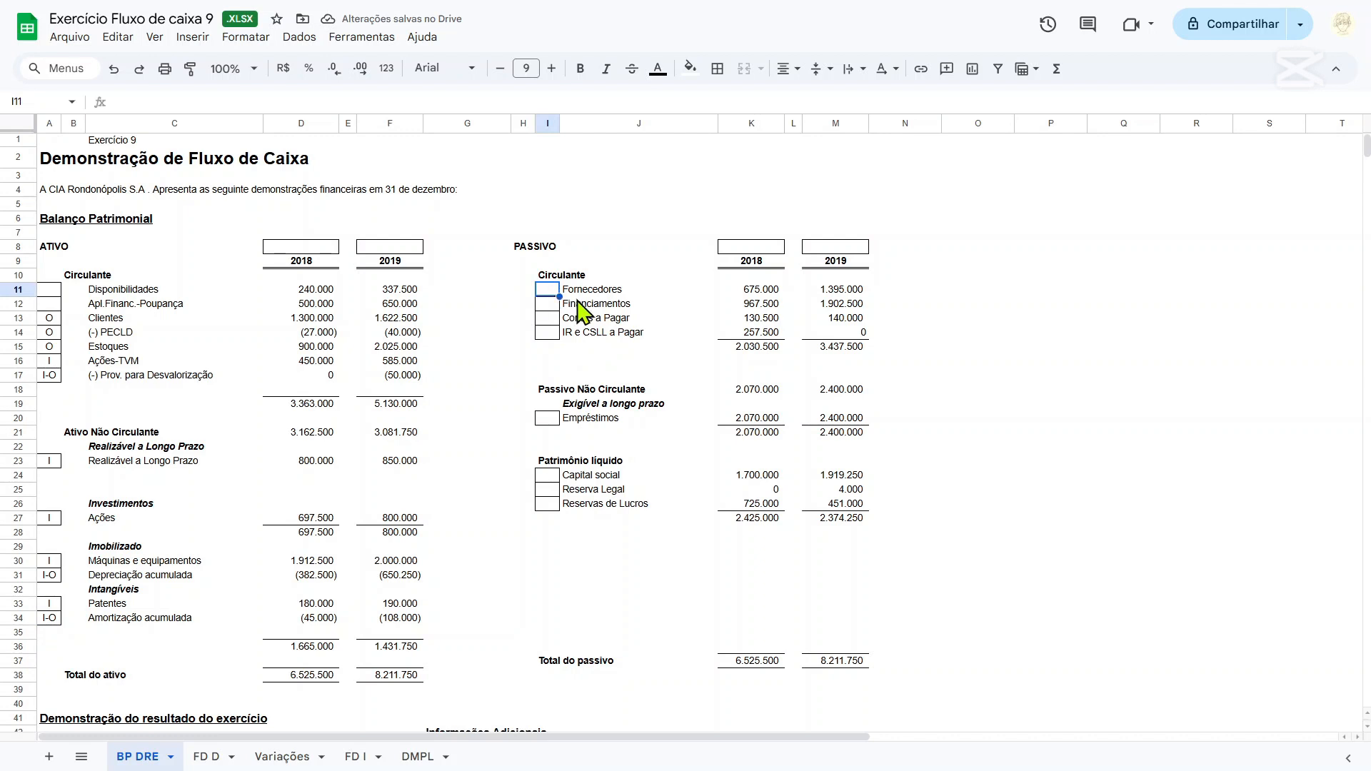
{"action": "type", "text": "O"}
{"action": "left_click", "coordinate": [549, 319]}
{"action": "type", "text": "O"}
{"action": "key", "text": "Return"}
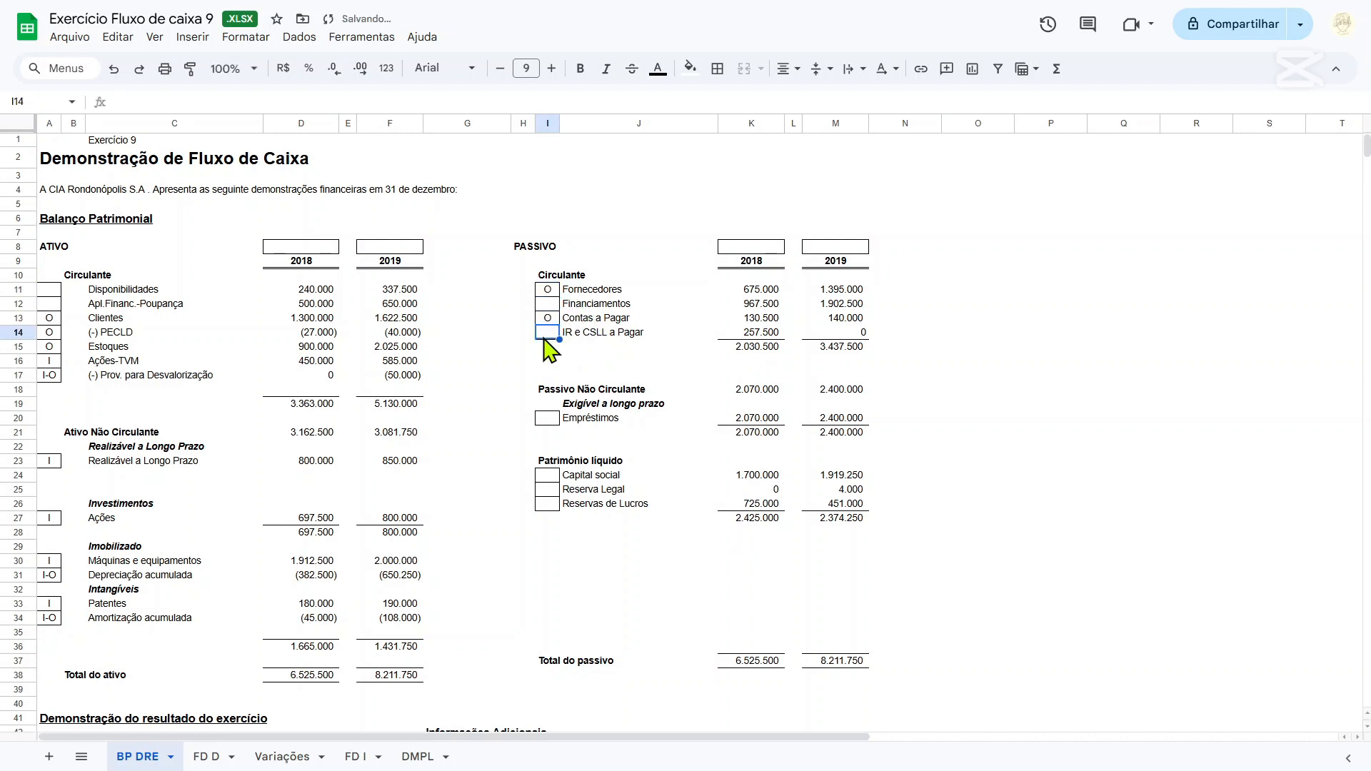
{"action": "type", "text": "O"}
{"action": "key", "text": "Return"}
Classify Financiamentos (I12) and Empréstimos (I20) as F.
{"action": "left_click", "coordinate": [549, 306]}
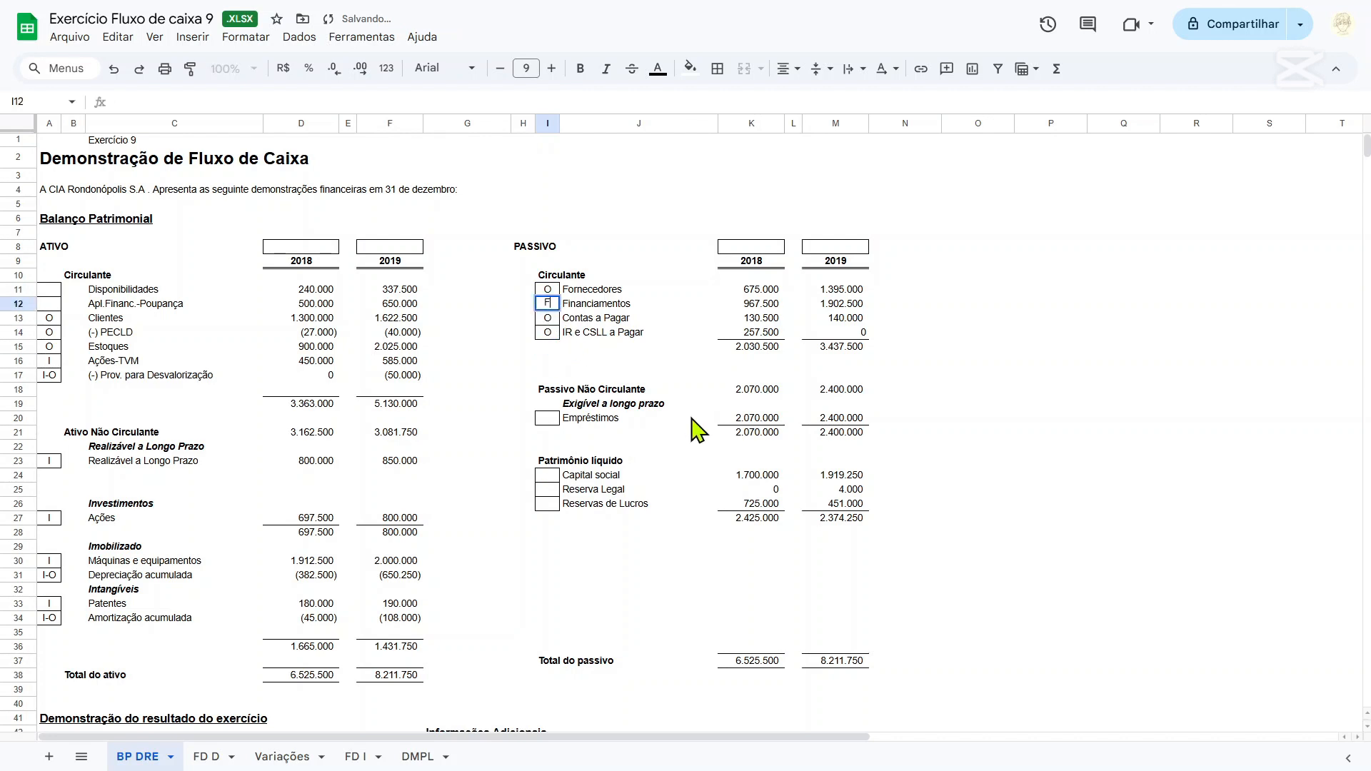
{"action": "type", "text": "F"}
{"action": "key", "text": "Return"}
{"action": "left_click", "coordinate": [548, 419]}
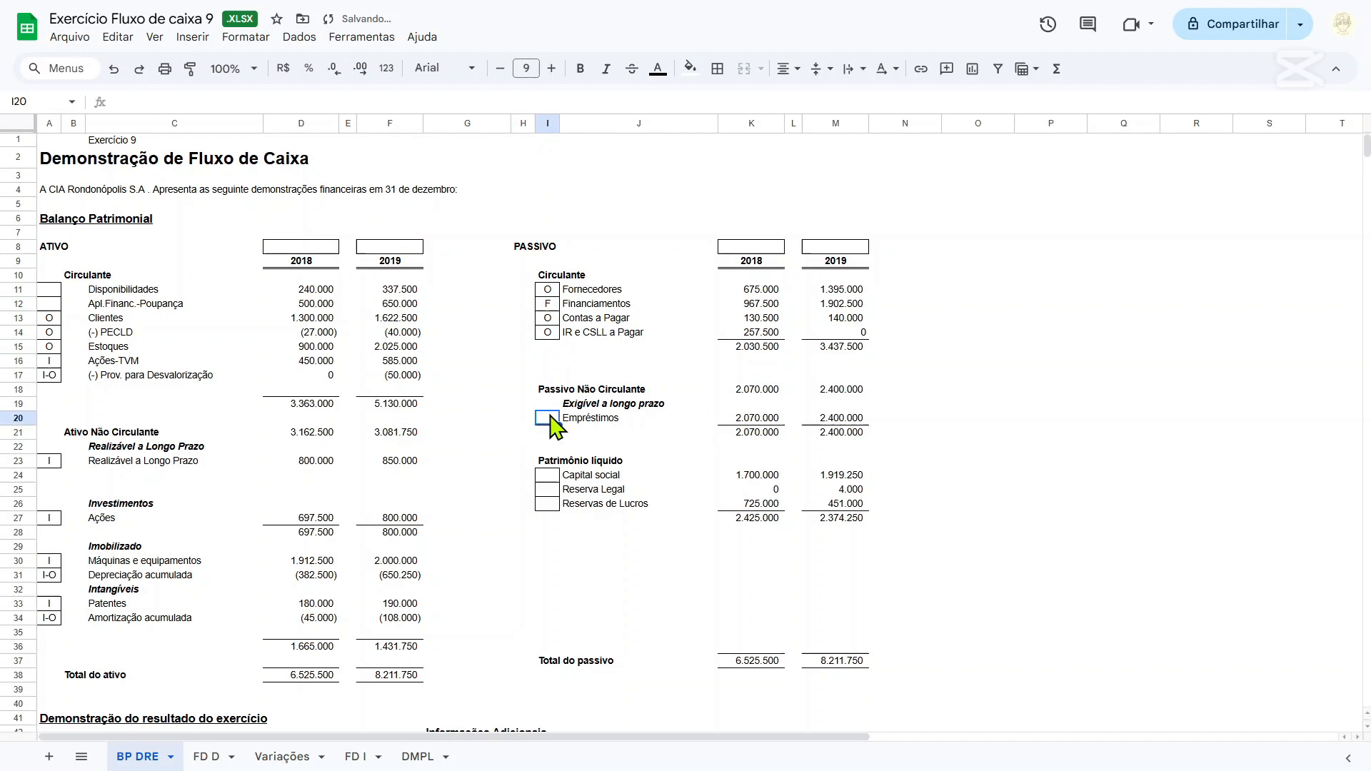
{"action": "type", "text": "F"}
{"action": "key", "text": "Return"}
Classify Capital social, Reserva Legal and Reservas de Lucros as F in cells I24 to I26.
{"action": "left_click", "coordinate": [548, 477]}
{"action": "type", "text": "F"}
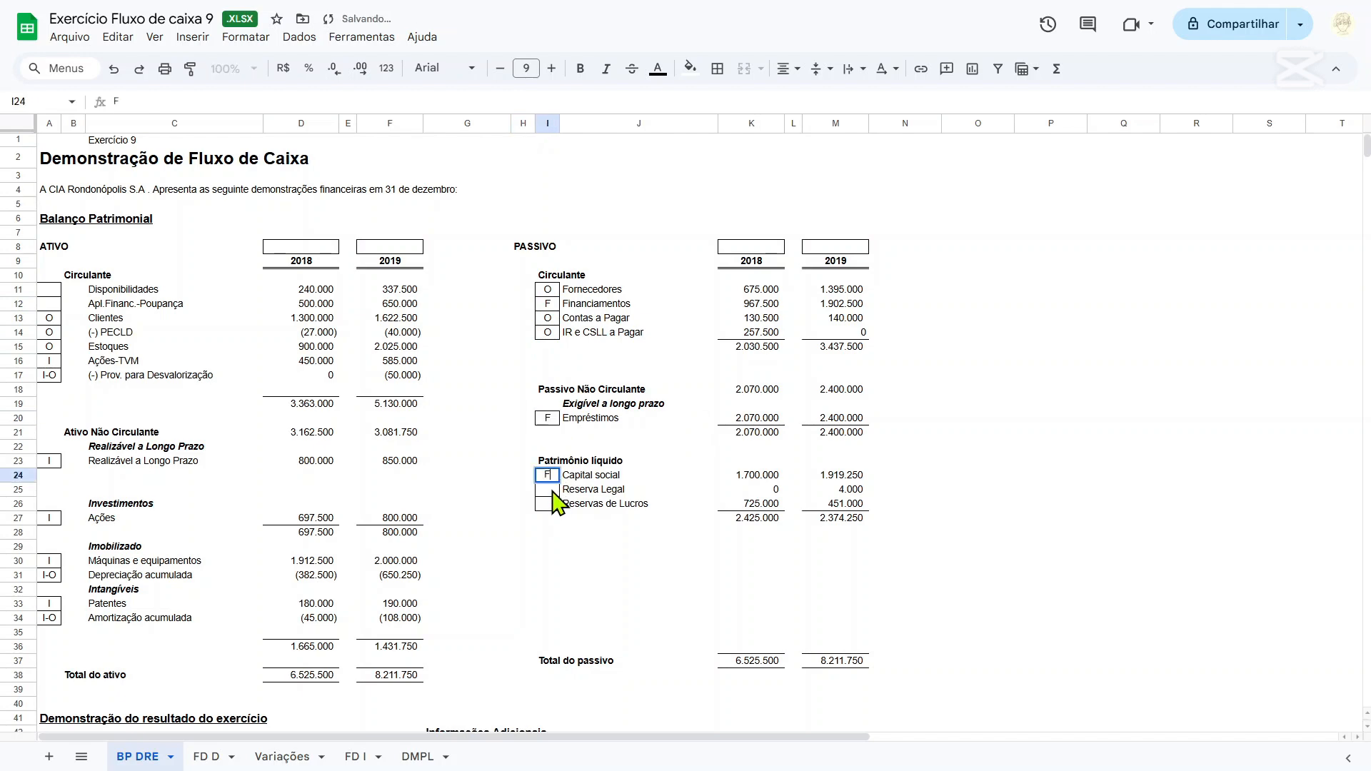
{"action": "key", "text": "Return"}
{"action": "type", "text": "F"}
{"action": "key", "text": "Return"}
{"action": "left_click", "coordinate": [467, 519]}
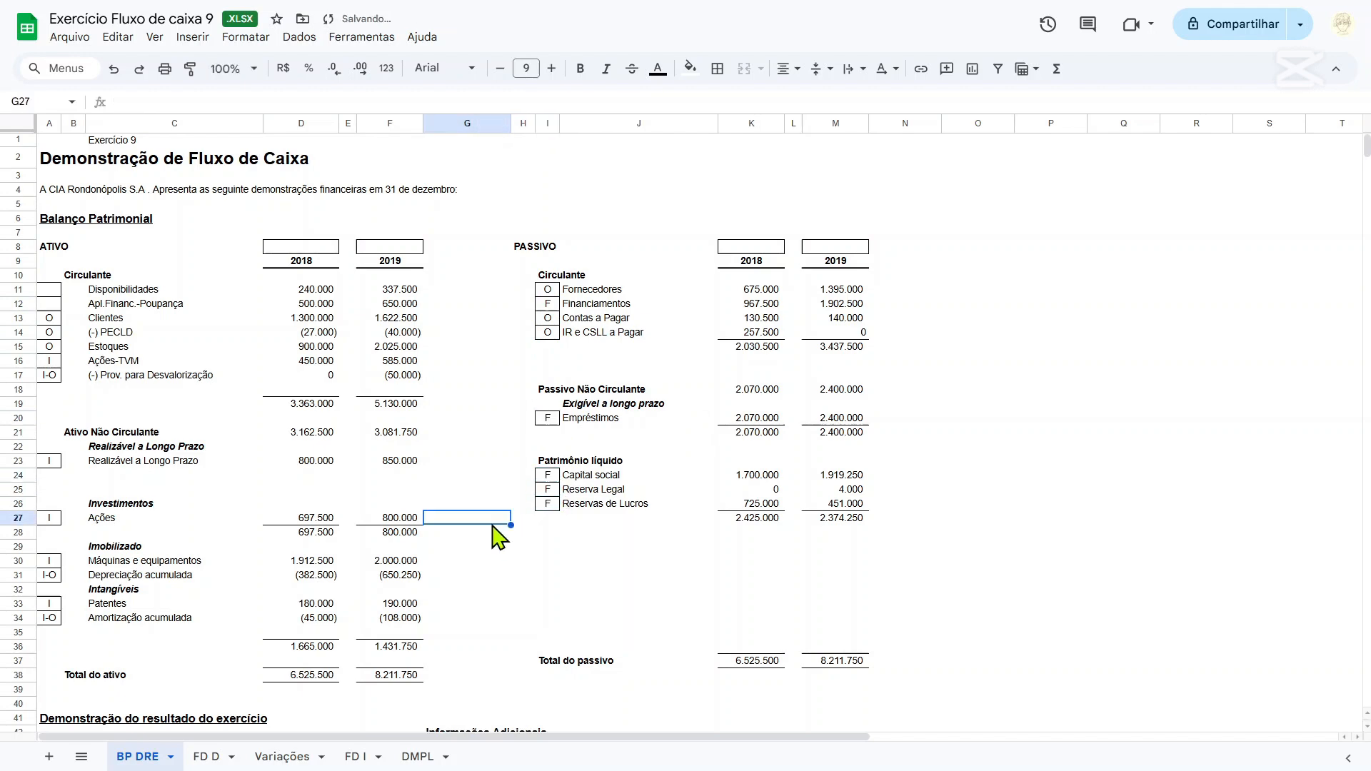
Classify Receita com vendas, Impostos sobre Vendas, Vendas Canceladas and Custo das vendas as O in A45, A47, A49 and A51.
{"action": "scroll", "coordinate": [471, 542], "scroll_direction": "down", "scroll_amount": 5}
{"action": "scroll", "coordinate": [474, 551], "scroll_direction": "down", "scroll_amount": 4}
{"action": "scroll", "coordinate": [314, 564], "scroll_direction": "up", "scroll_amount": 2}
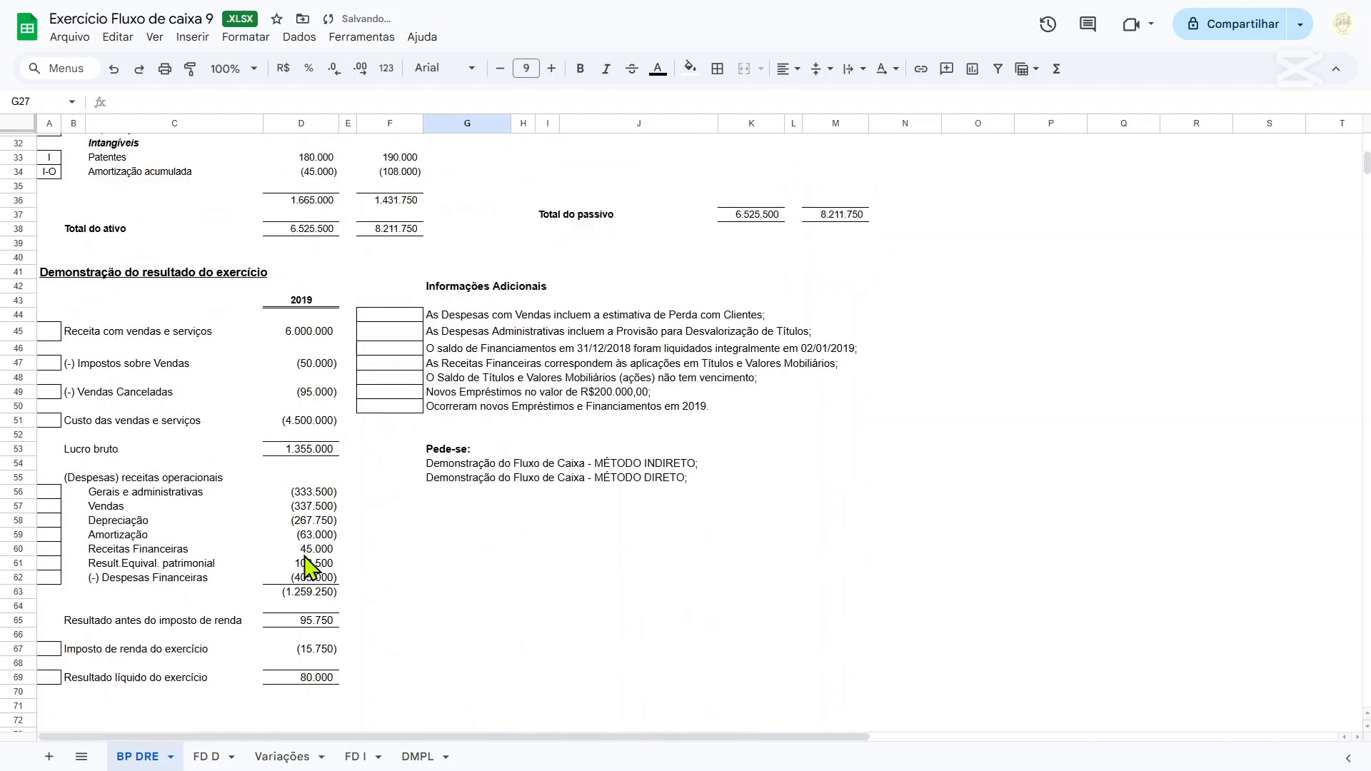
{"action": "left_click", "coordinate": [50, 332]}
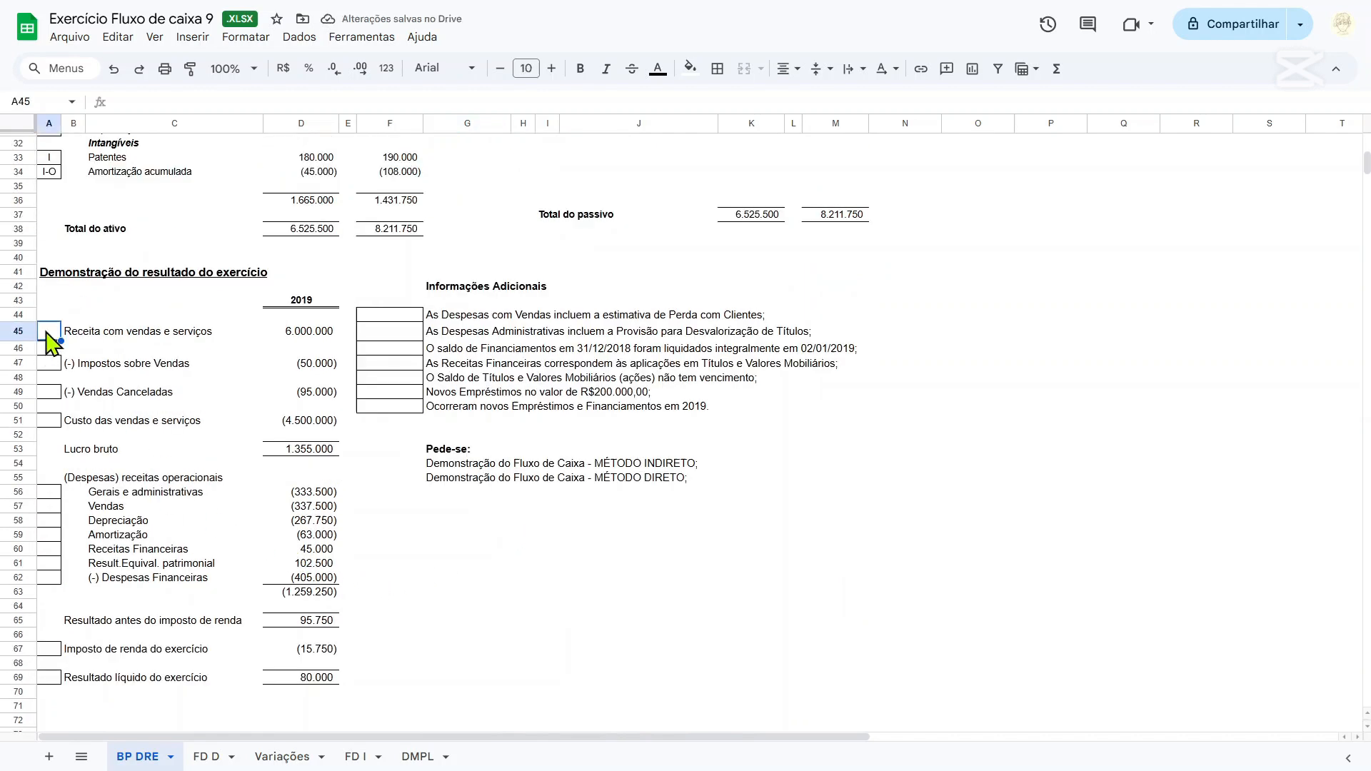
{"action": "type", "text": "O"}
{"action": "left_click", "coordinate": [50, 363]}
{"action": "type", "text": "O"}
{"action": "left_click", "coordinate": [50, 392]}
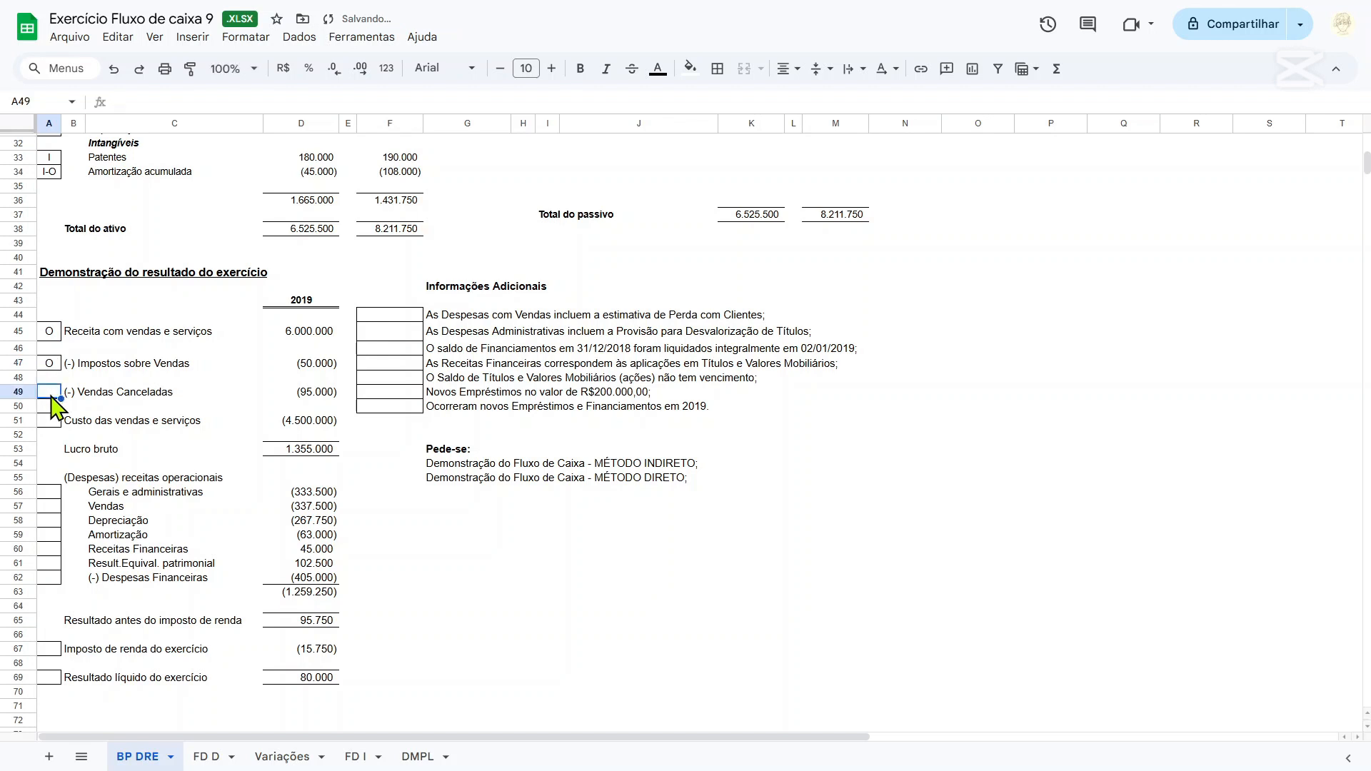
{"action": "type", "text": "O"}
{"action": "left_click", "coordinate": [48, 421]}
{"action": "type", "text": "O"}
Classify the Gerais e administrativas (A56) and Vendas (A57) expenses as O.
{"action": "left_click", "coordinate": [48, 492]}
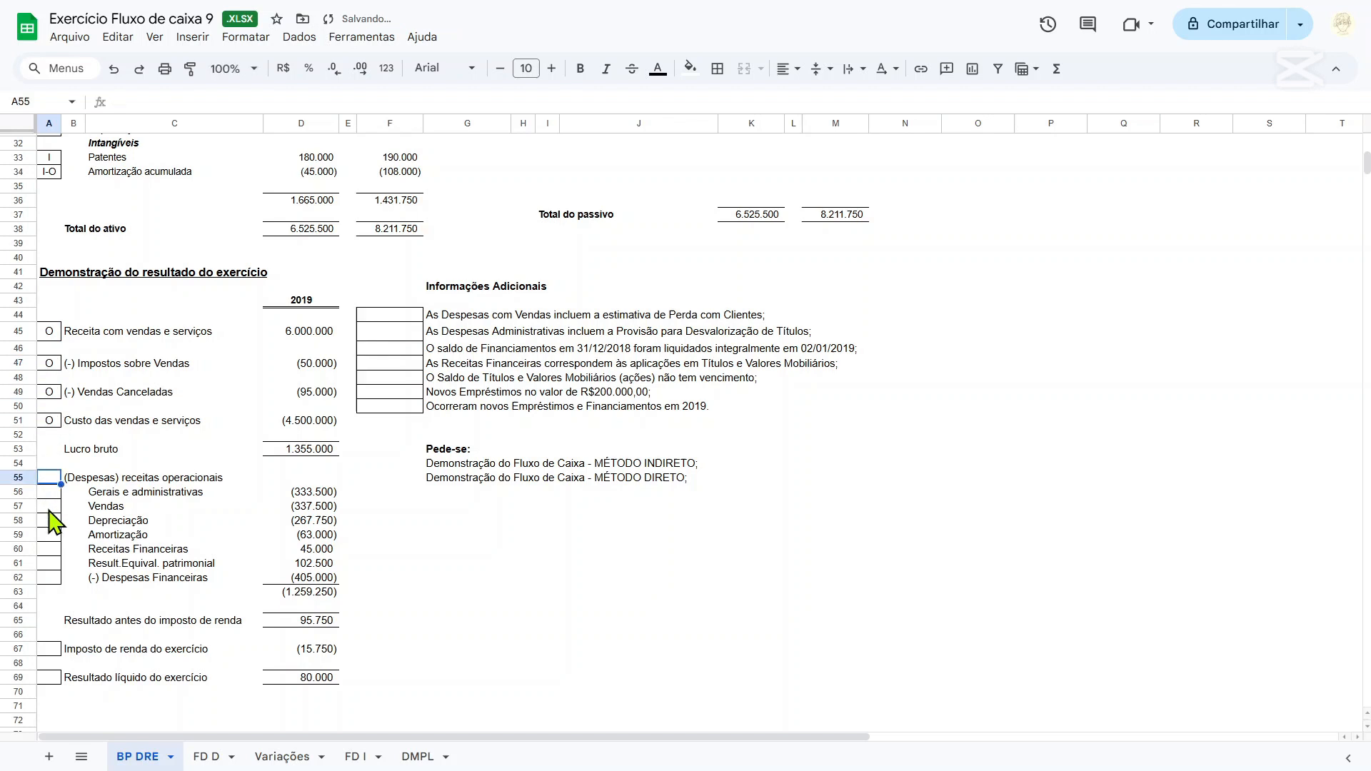
{"action": "type", "text": "O"}
{"action": "left_click", "coordinate": [51, 506]}
{"action": "type", "text": "O"}
Classify the Depreciação (A58) and Amortização (A59) expenses as I-O.
{"action": "left_click", "coordinate": [51, 522]}
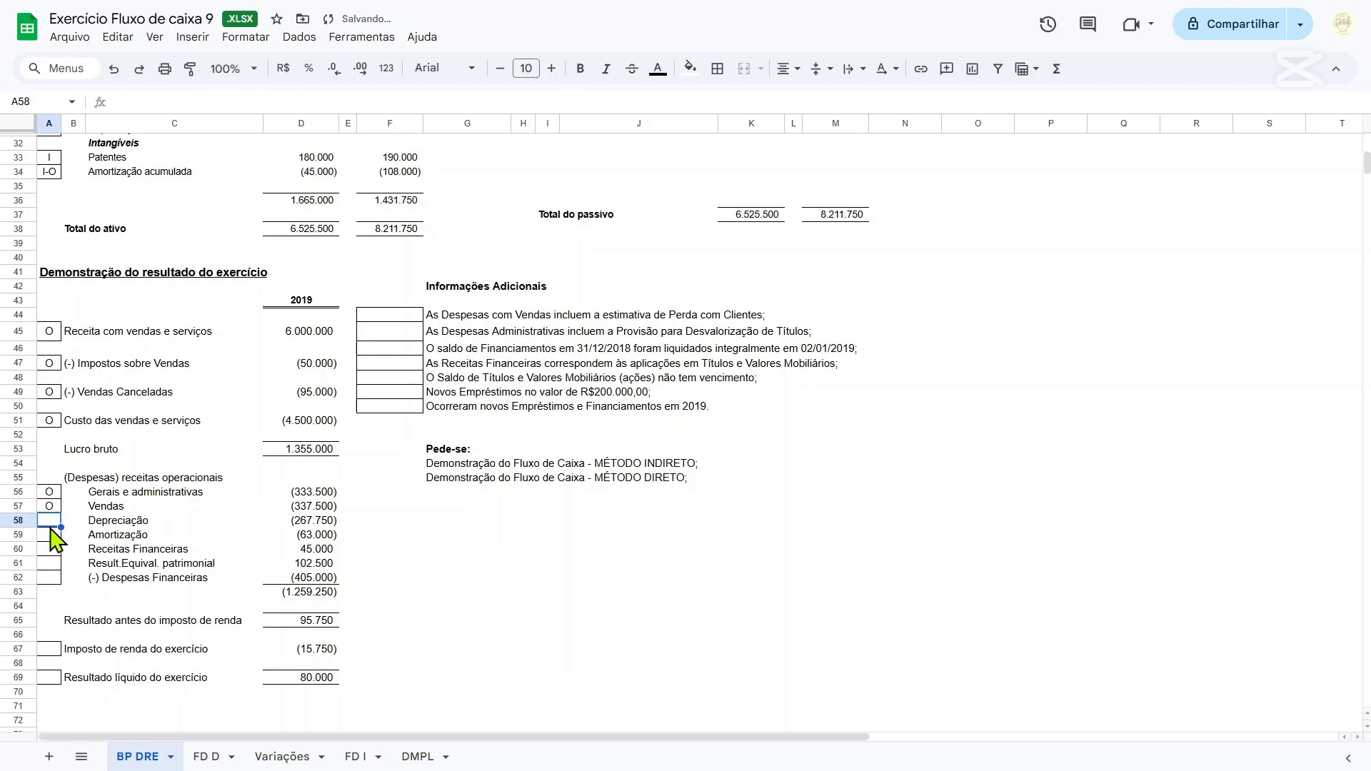
{"action": "type", "text": "I-O"}
{"action": "key", "text": "Return"}
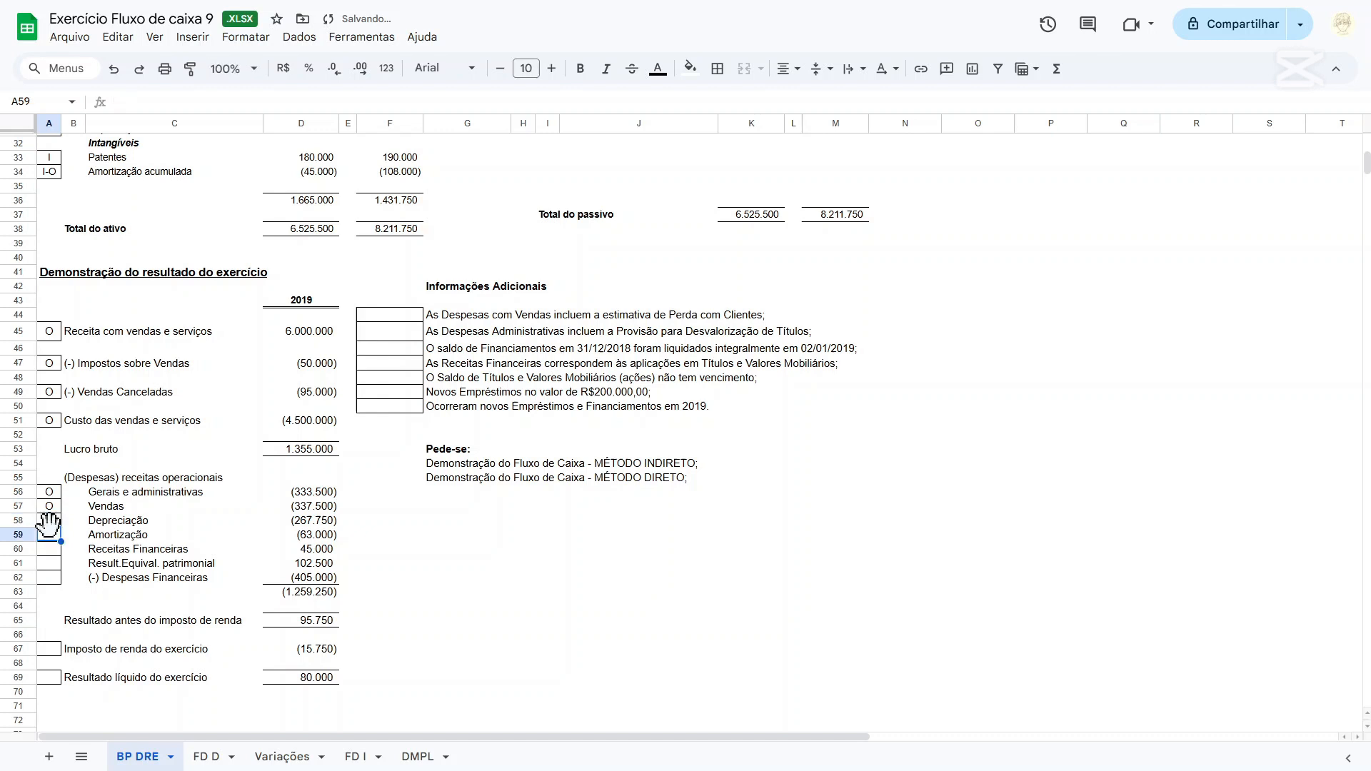
{"action": "type", "text": "I-O"}
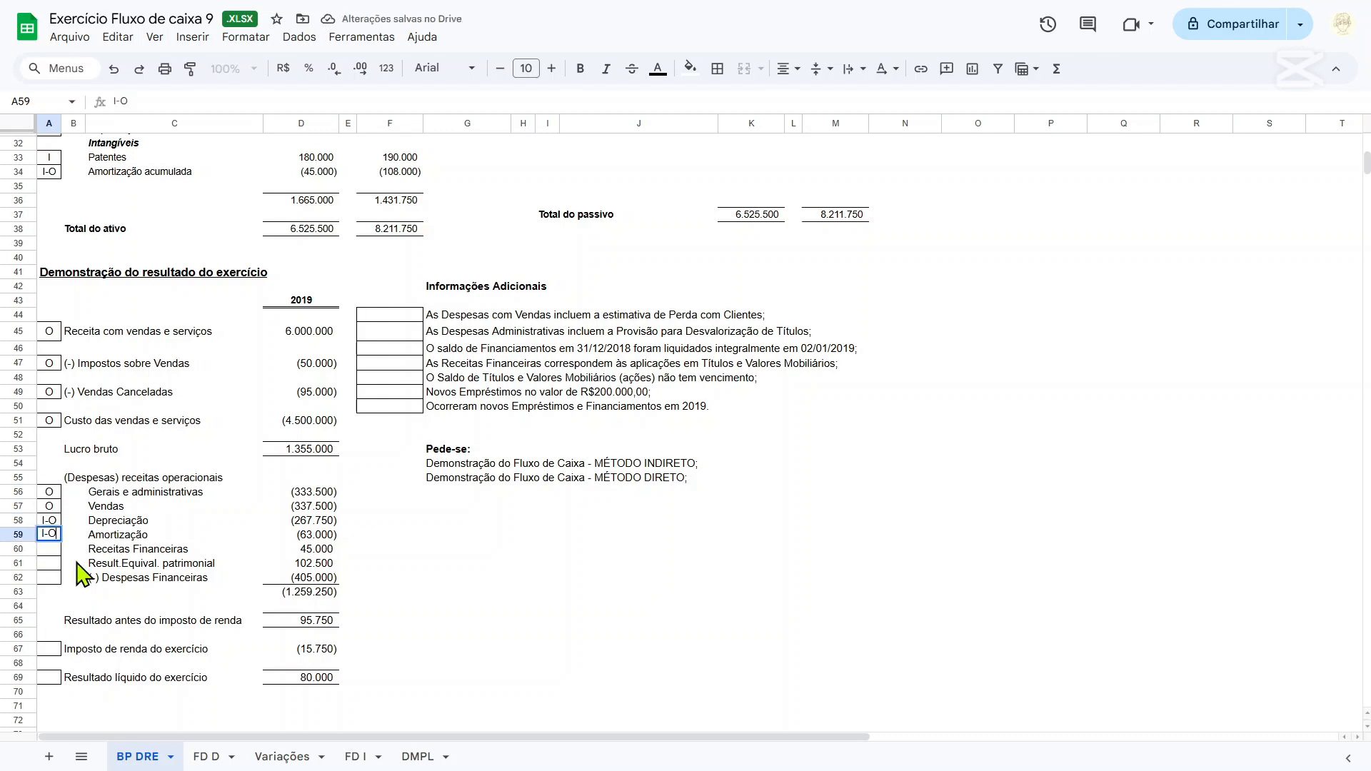
{"action": "key", "text": "Return"}
Classify Receitas Financeiras (A60) and Result.Equival. patrimonial (A61) as I-O, and (-) Despesas Financeiras (A62) as F-O.
{"action": "type", "text": "I-O"}
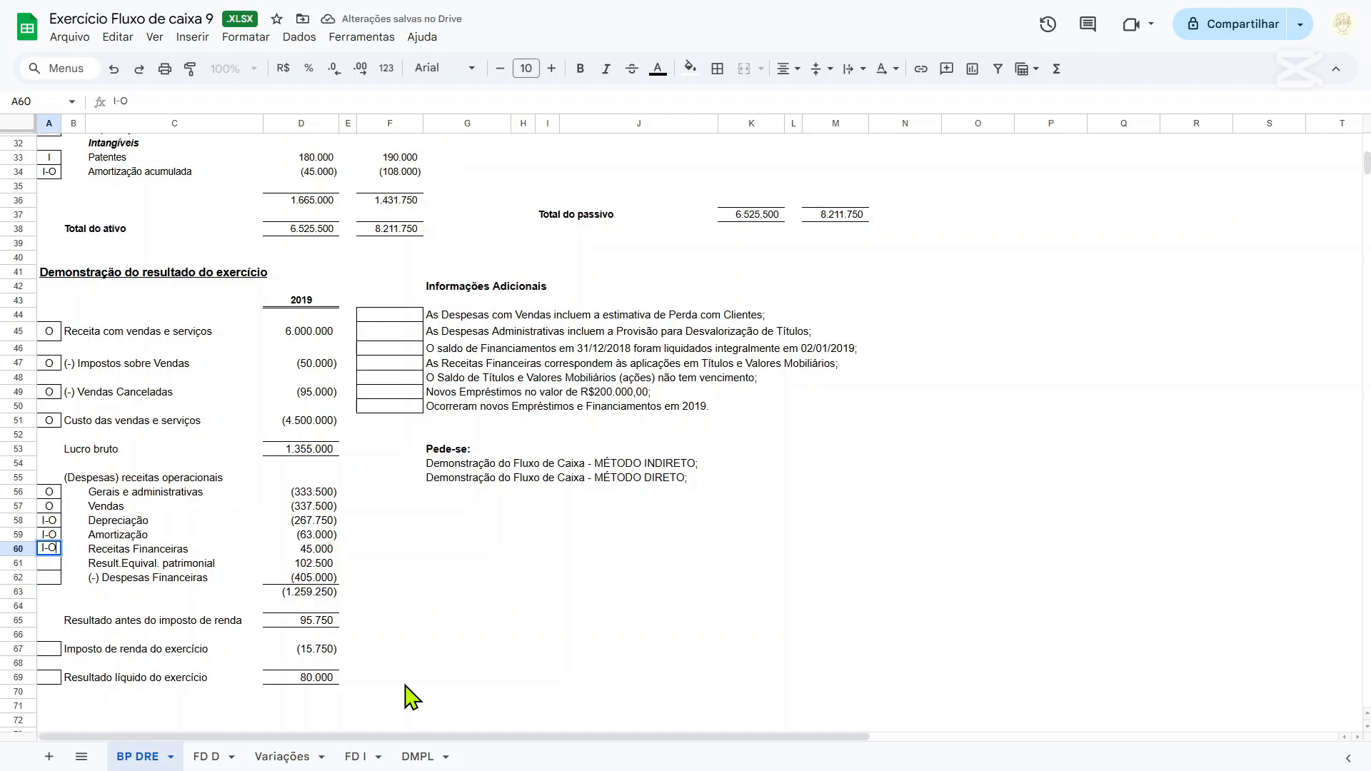
{"action": "key", "text": "Return"}
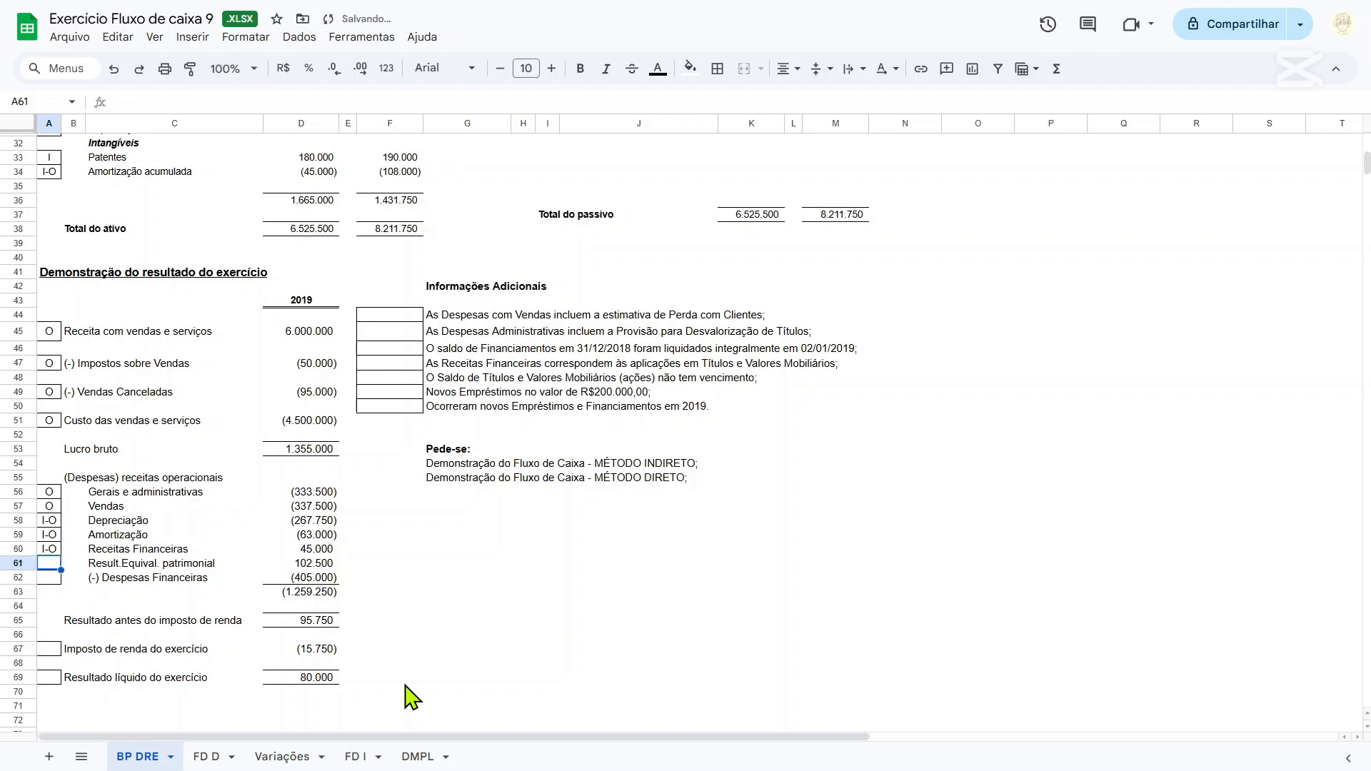
{"action": "type", "text": "I-O"}
{"action": "key", "text": "Return"}
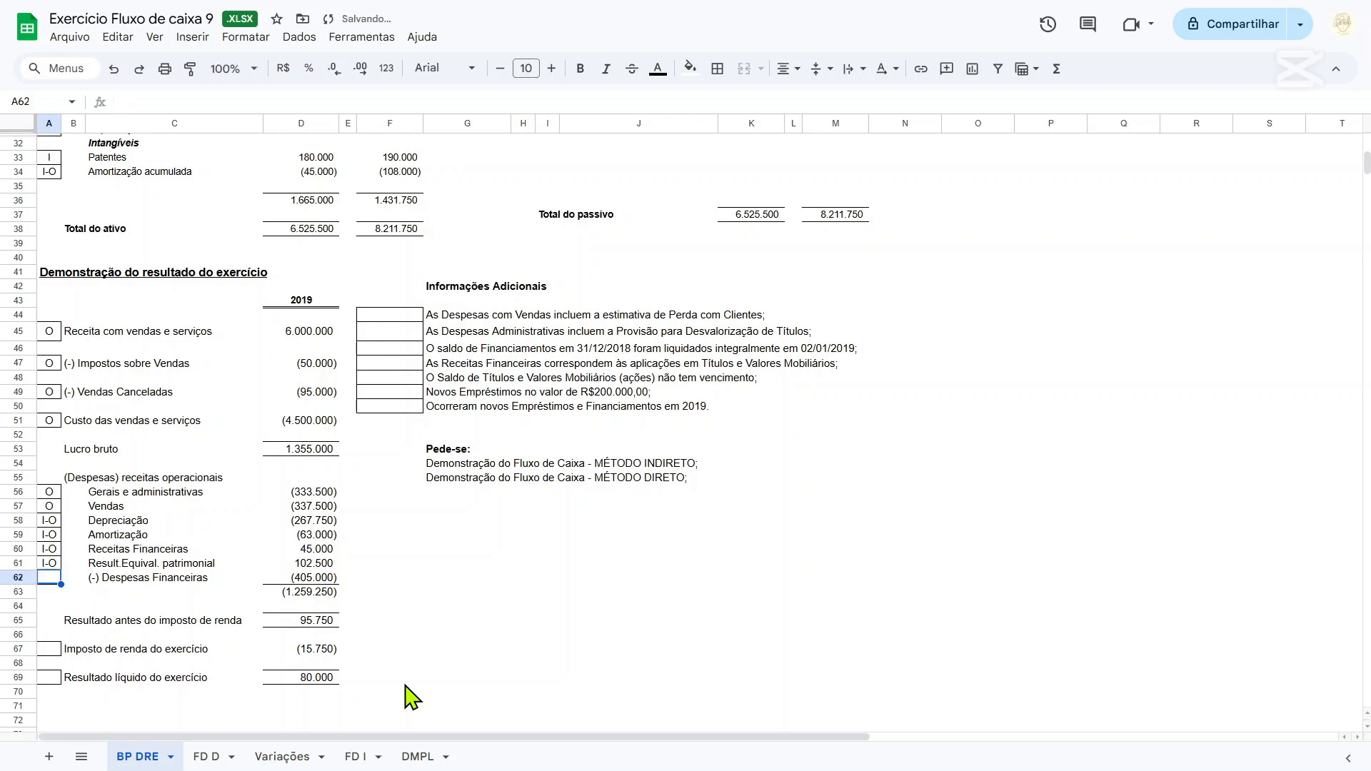
{"action": "type", "text": "F-O"}
{"action": "key", "text": "Return"}
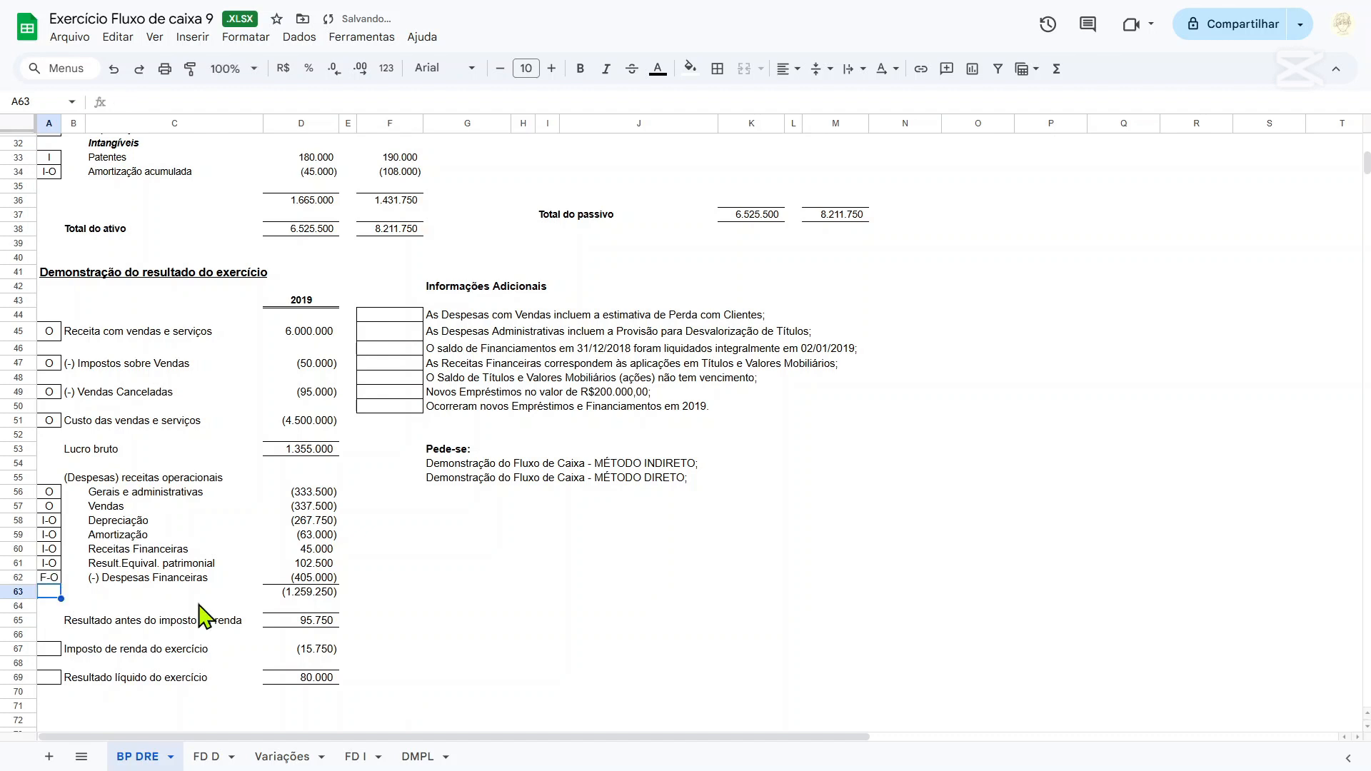
{"action": "left_click_drag", "start_coordinate": [116, 550], "coordinate": [122, 522]}
{"action": "left_click", "coordinate": [124, 537]}
Classify Imposto de renda do exercício (A67) and Resultado líquido do exercício (A69) as O.
{"action": "scroll", "coordinate": [121, 606], "scroll_direction": "down", "scroll_amount": 1}
{"action": "left_click", "coordinate": [53, 564]}
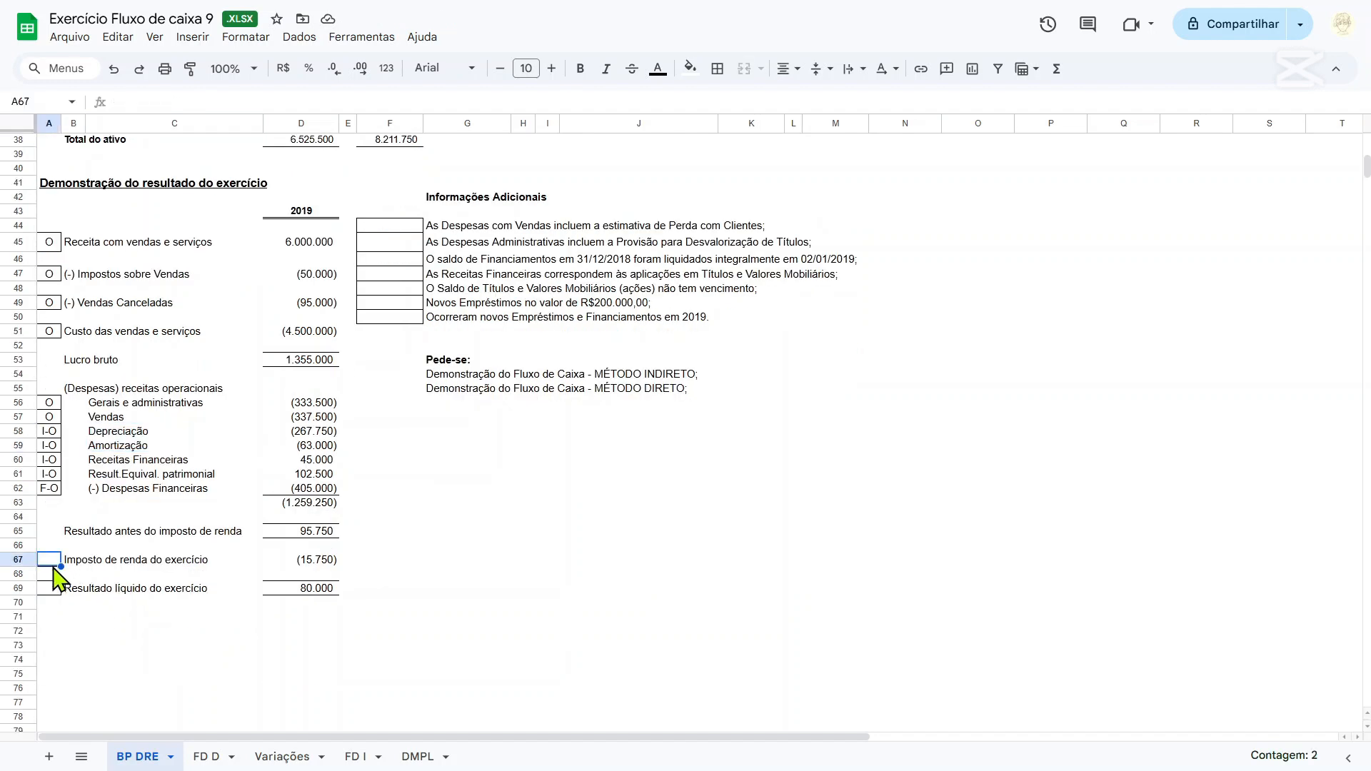
{"action": "type", "text": "O"}
{"action": "left_click", "coordinate": [46, 586]}
{"action": "type", "text": "O"}
{"action": "left_click", "coordinate": [245, 562]}
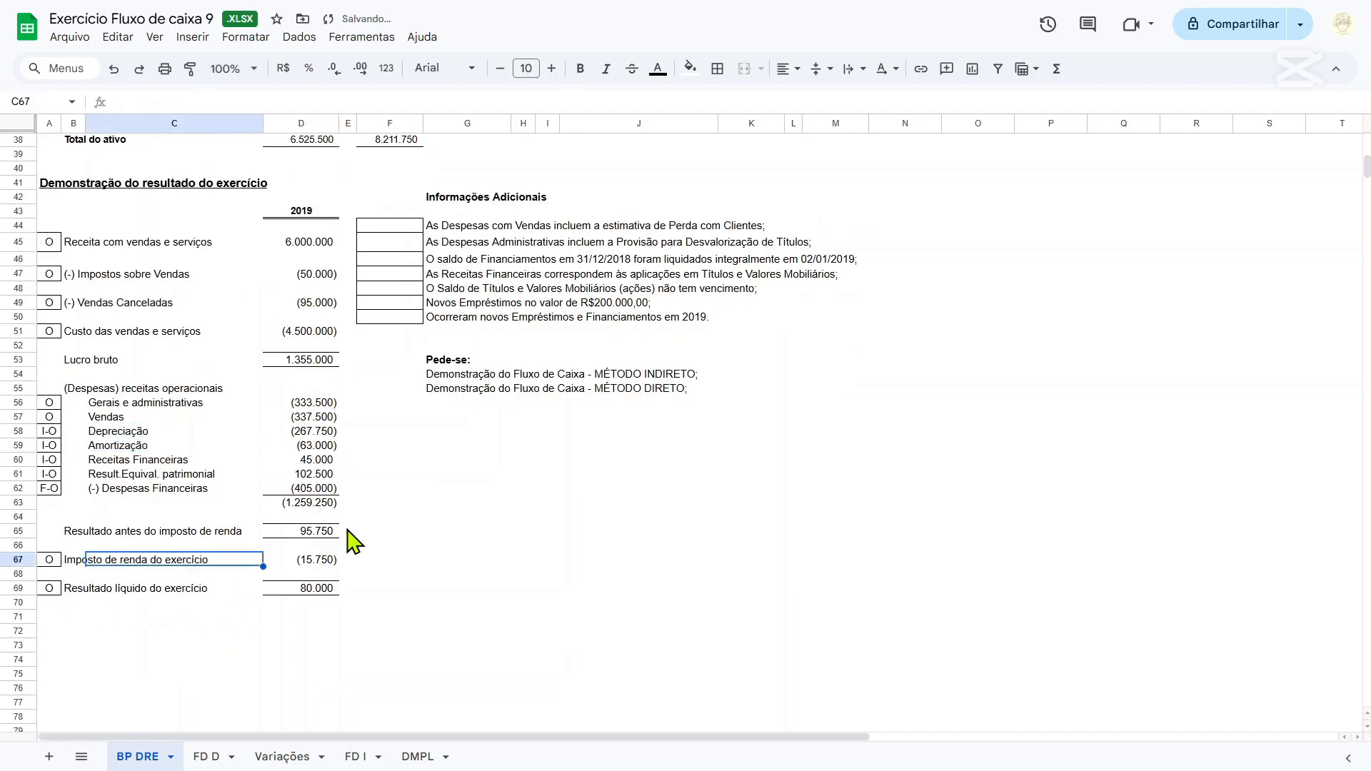
Check the additional note on Despesas com Vendas in row 44 against the Vendas expense in D57.
{"action": "scroll", "coordinate": [355, 543], "scroll_direction": "up", "scroll_amount": 4}
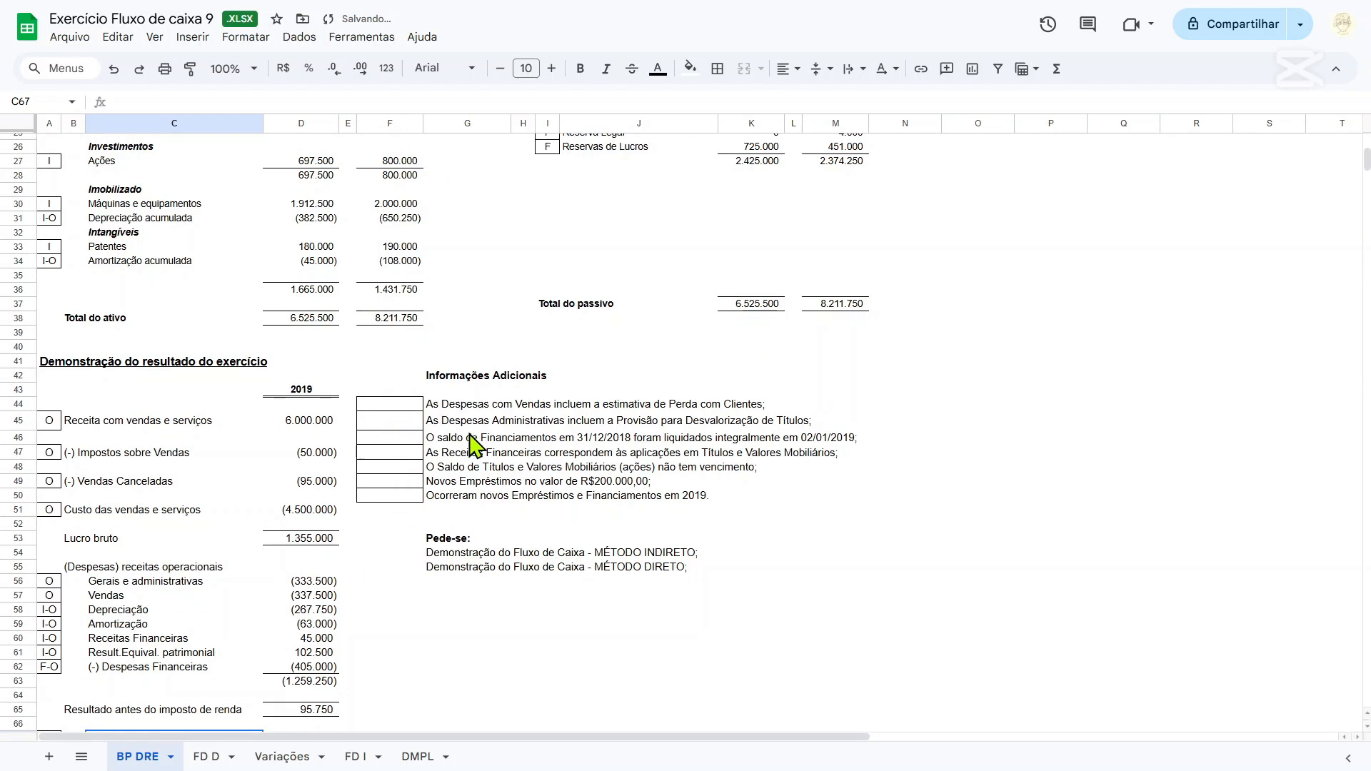
{"action": "left_click_drag", "start_coordinate": [433, 405], "coordinate": [750, 410]}
{"action": "scroll", "coordinate": [652, 447], "scroll_direction": "down", "scroll_amount": 2}
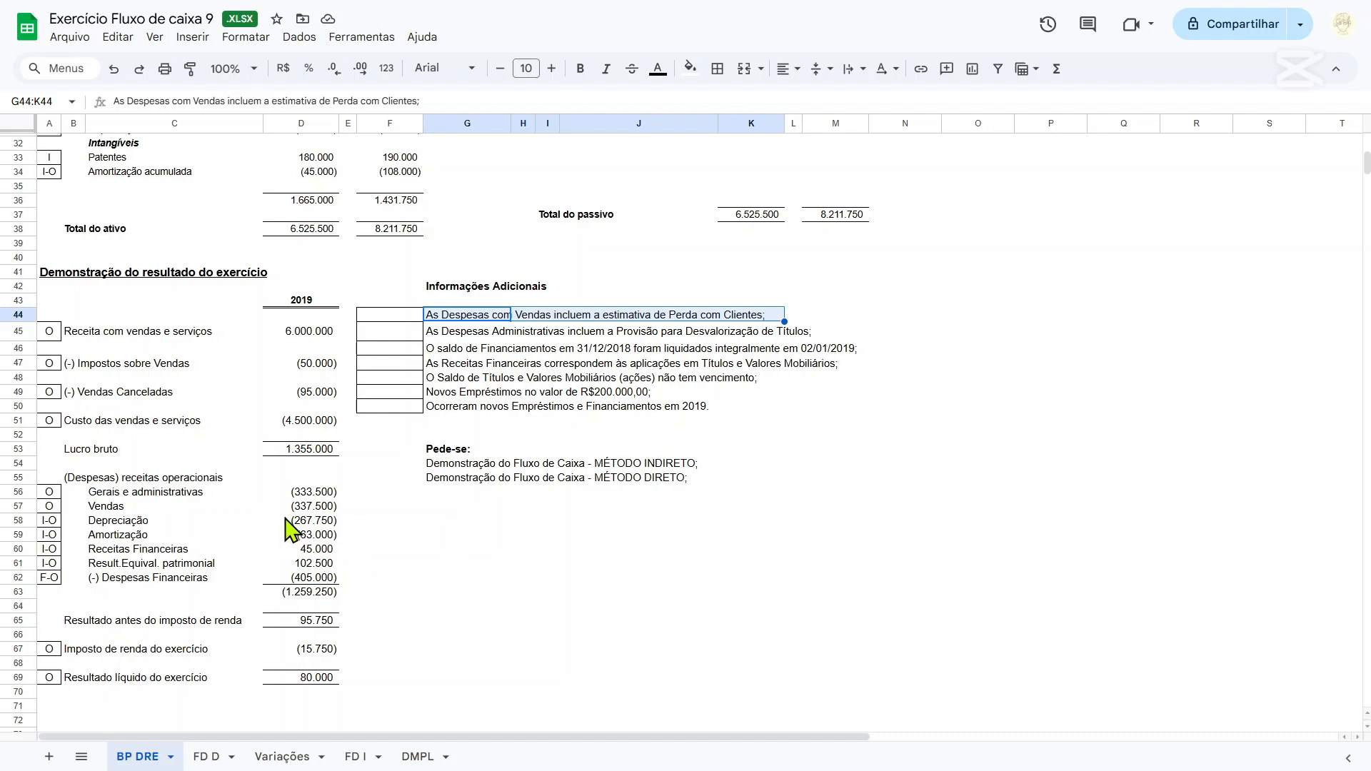
{"action": "left_click", "coordinate": [319, 508]}
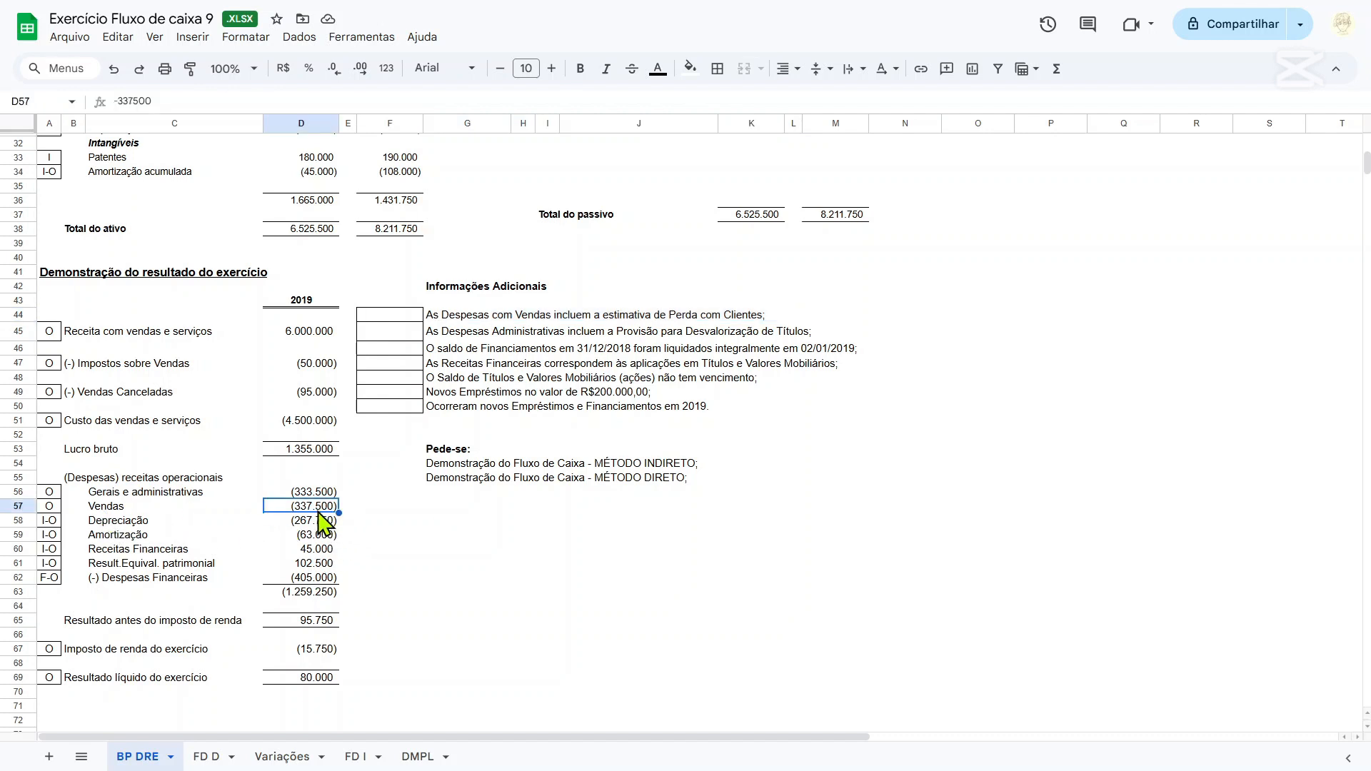
{"action": "left_click", "coordinate": [367, 509]}
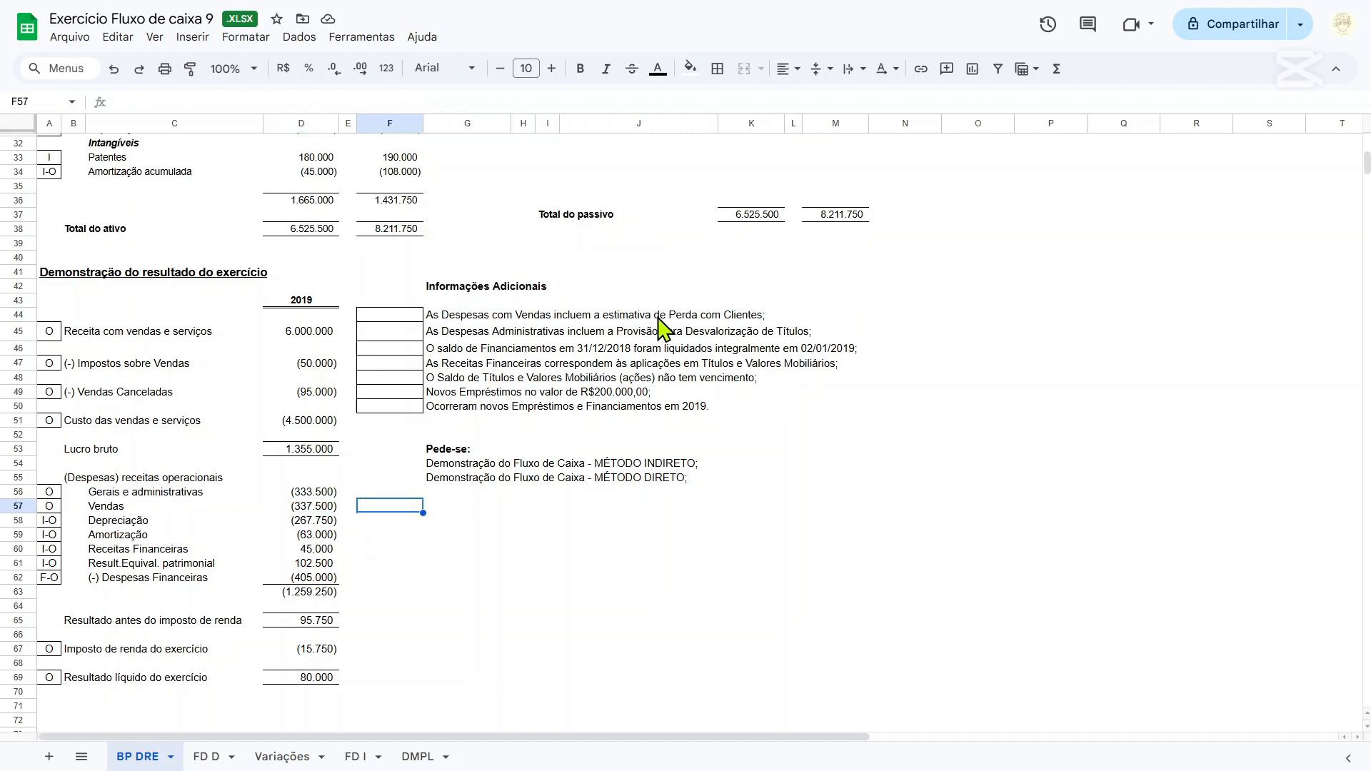
Calculate the change in (-) PECLD in G14 with the formula =D14-F14.
{"action": "scroll", "coordinate": [270, 475], "scroll_direction": "up", "scroll_amount": 10}
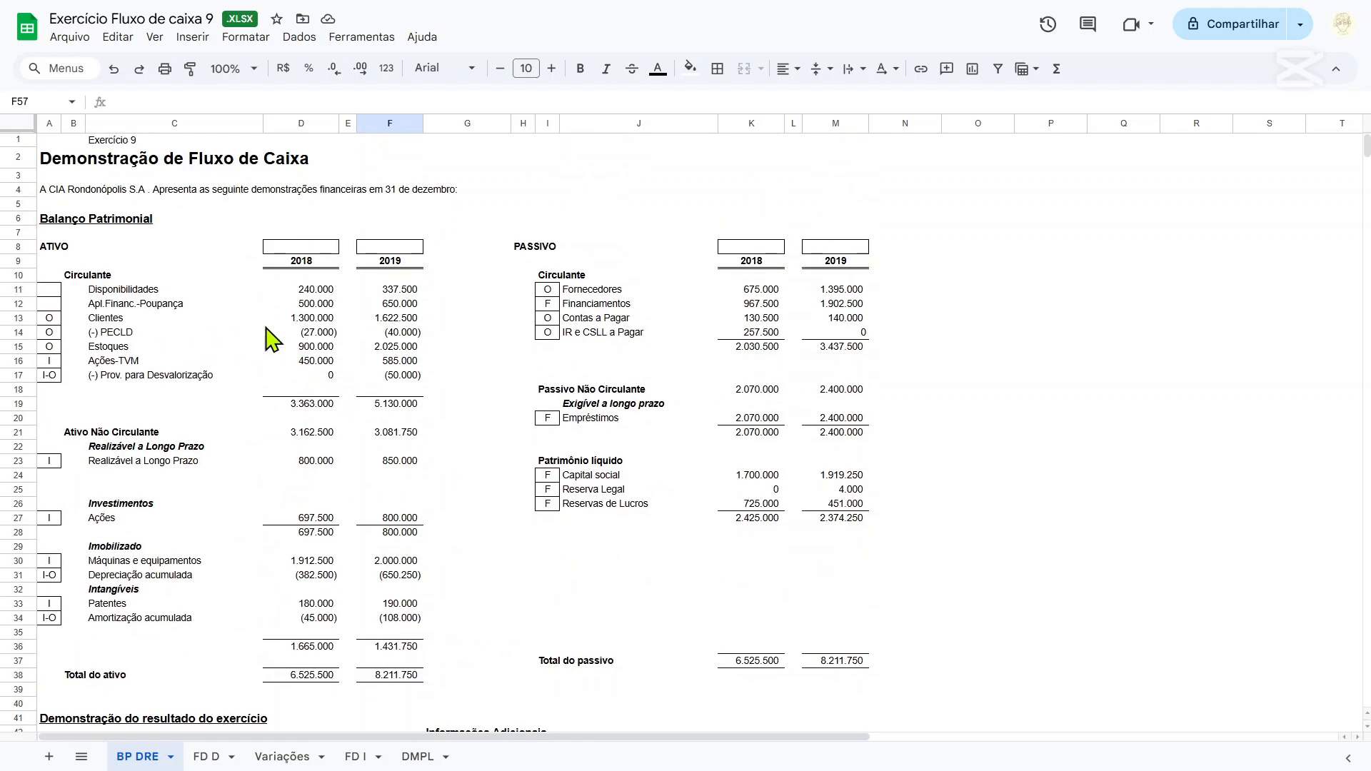
{"action": "left_click", "coordinate": [449, 333]}
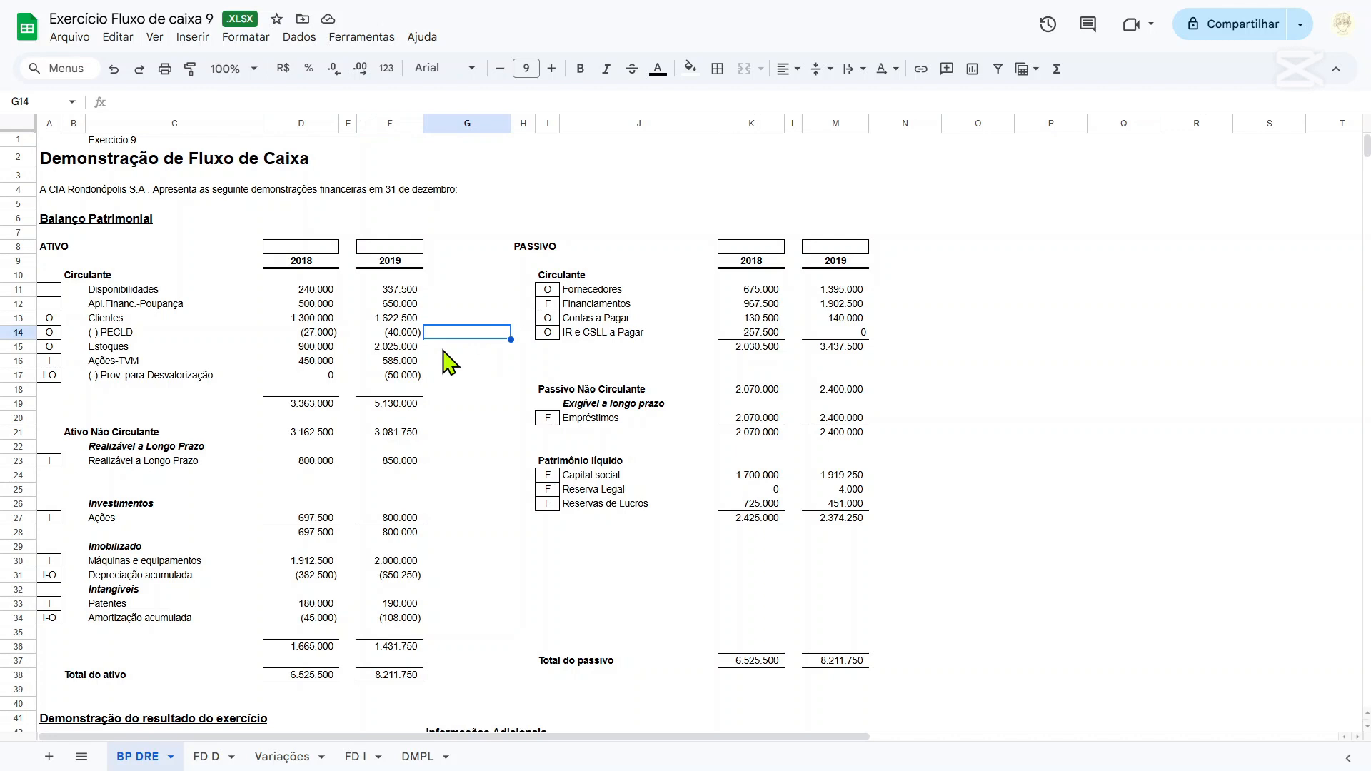
{"action": "type", "text": "="}
{"action": "key", "text": "Left"}
{"action": "key", "text": "Left"}
{"action": "key", "text": "Left"}
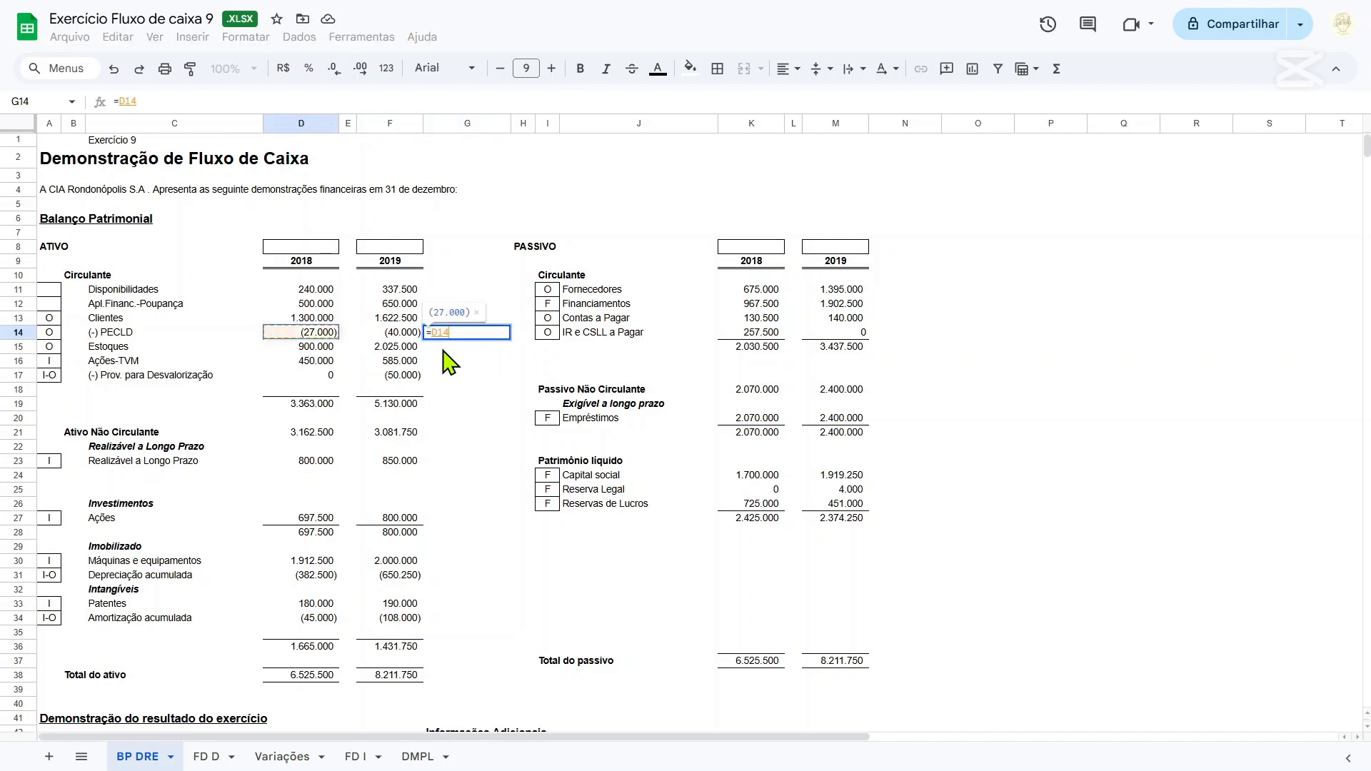
{"action": "type", "text": "-"}
{"action": "key", "text": "Left"}
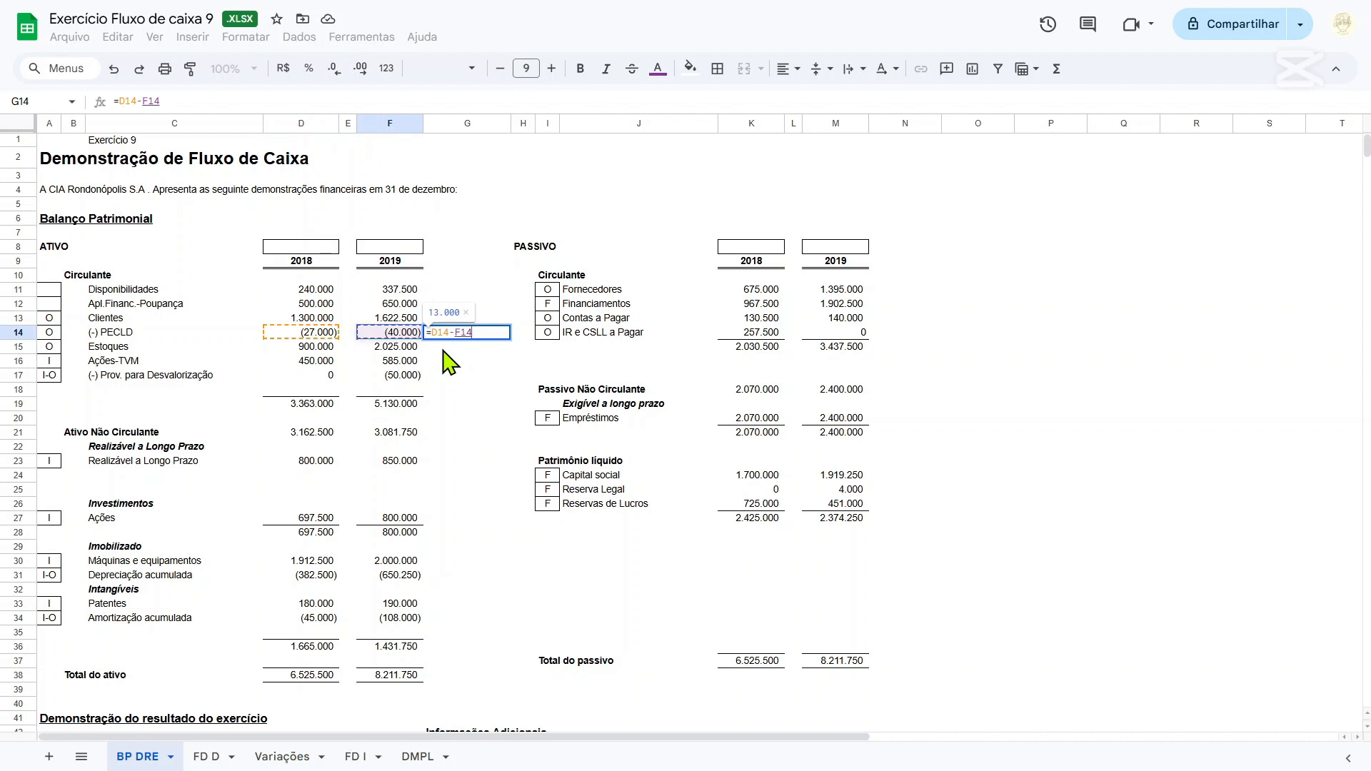
{"action": "key", "text": "Return"}
Review the (-) PECLD balances in row 14 and the operating expenses in the income statement.
{"action": "key", "text": "Left"}
{"action": "key", "text": "Left"}
{"action": "key", "text": "Left"}
{"action": "key", "text": "Left"}
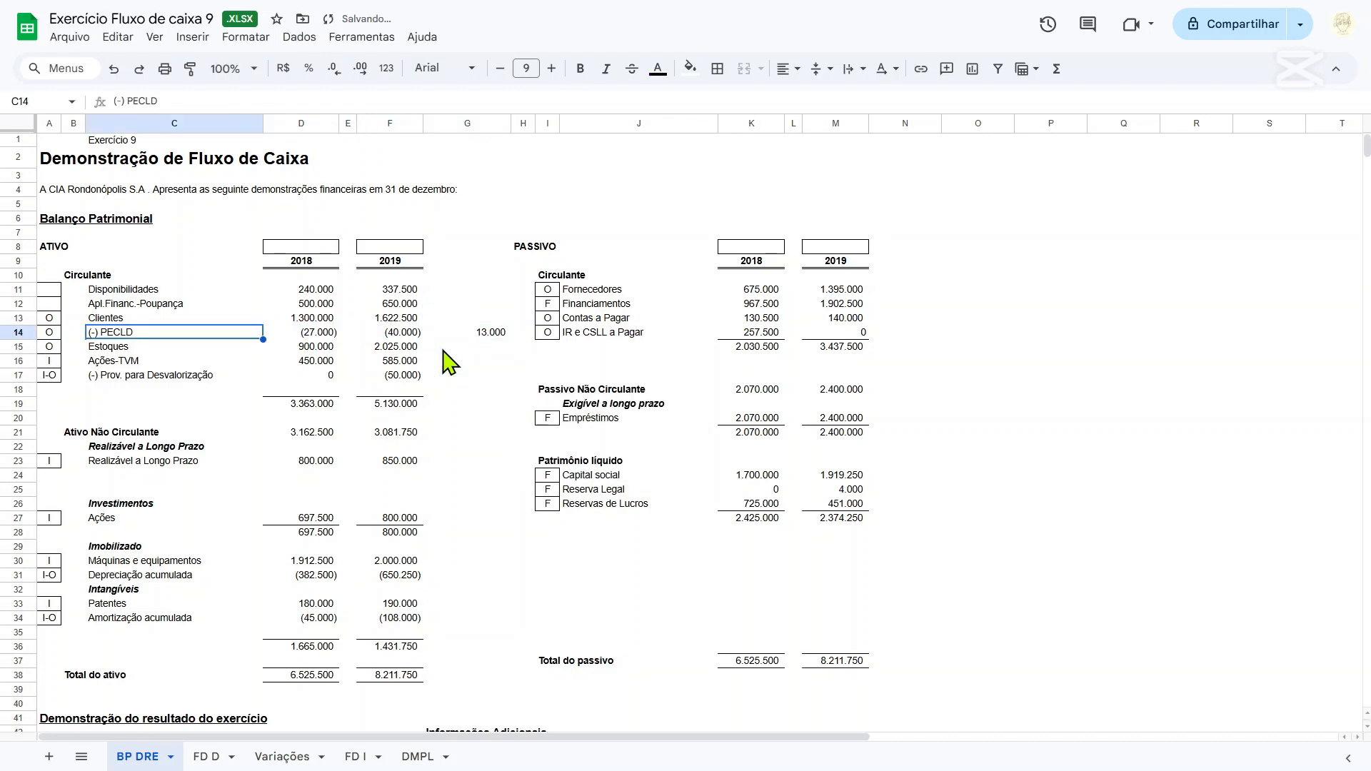
{"action": "key", "text": "Right"}
{"action": "key", "text": "Right"}
{"action": "key", "text": "Right"}
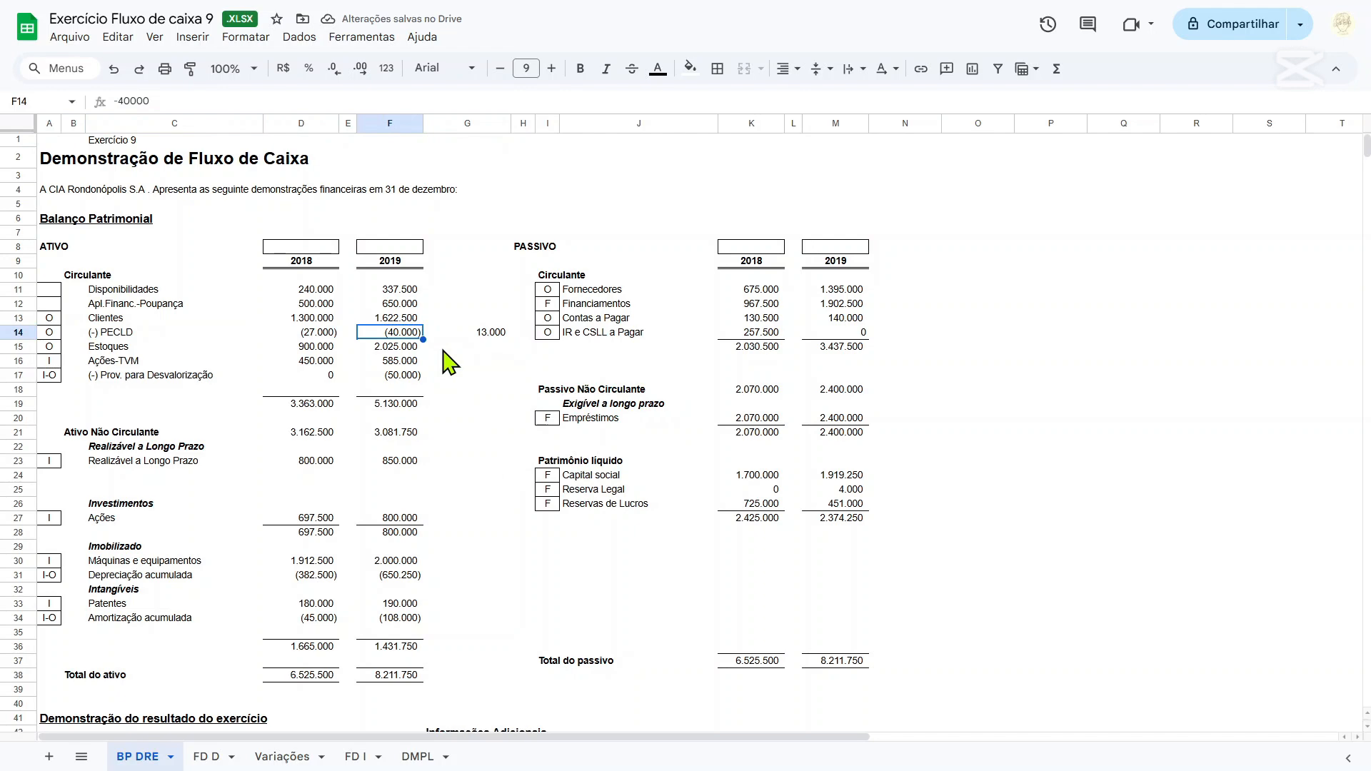
{"action": "scroll", "coordinate": [442, 361], "scroll_direction": "down", "scroll_amount": 6}
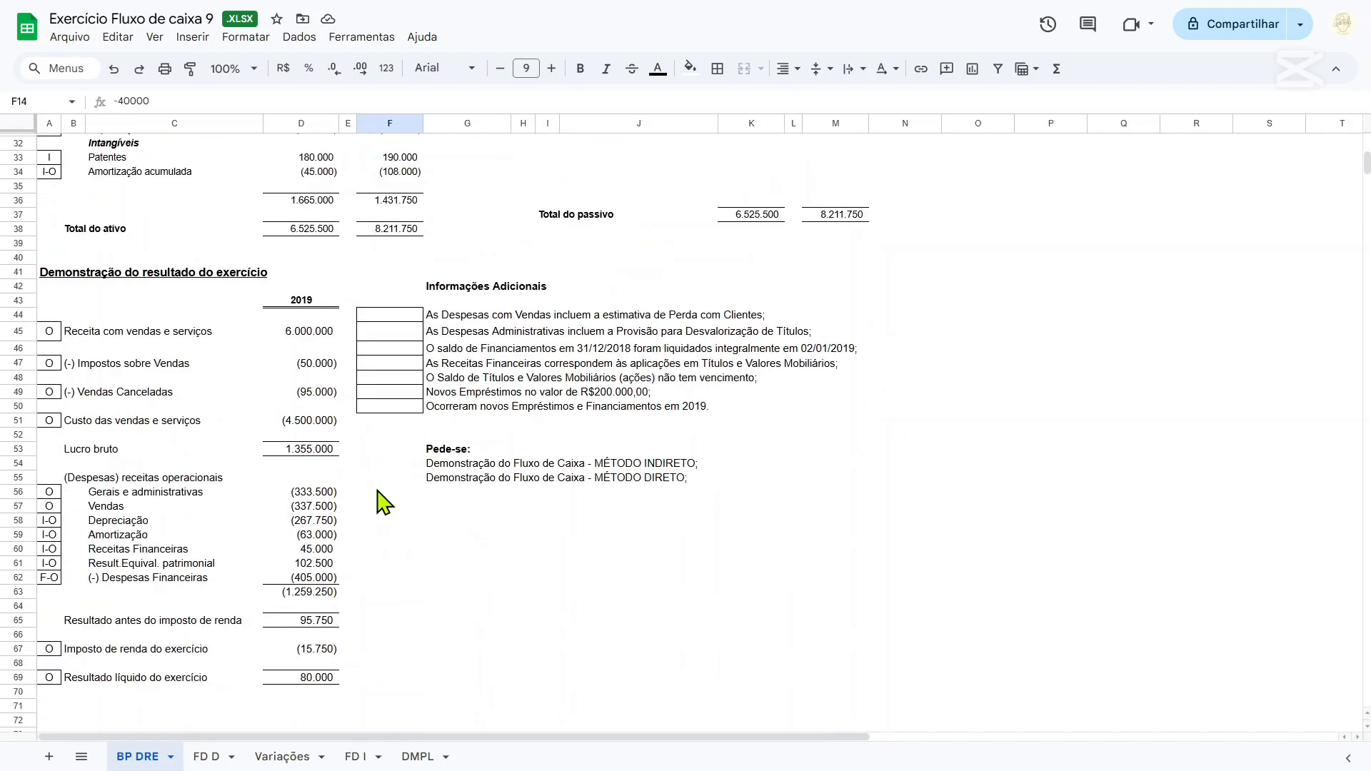
{"action": "left_click", "coordinate": [382, 506]}
{"action": "left_click", "coordinate": [394, 491]}
{"action": "left_click", "coordinate": [403, 467]}
{"action": "left_click", "coordinate": [408, 477]}
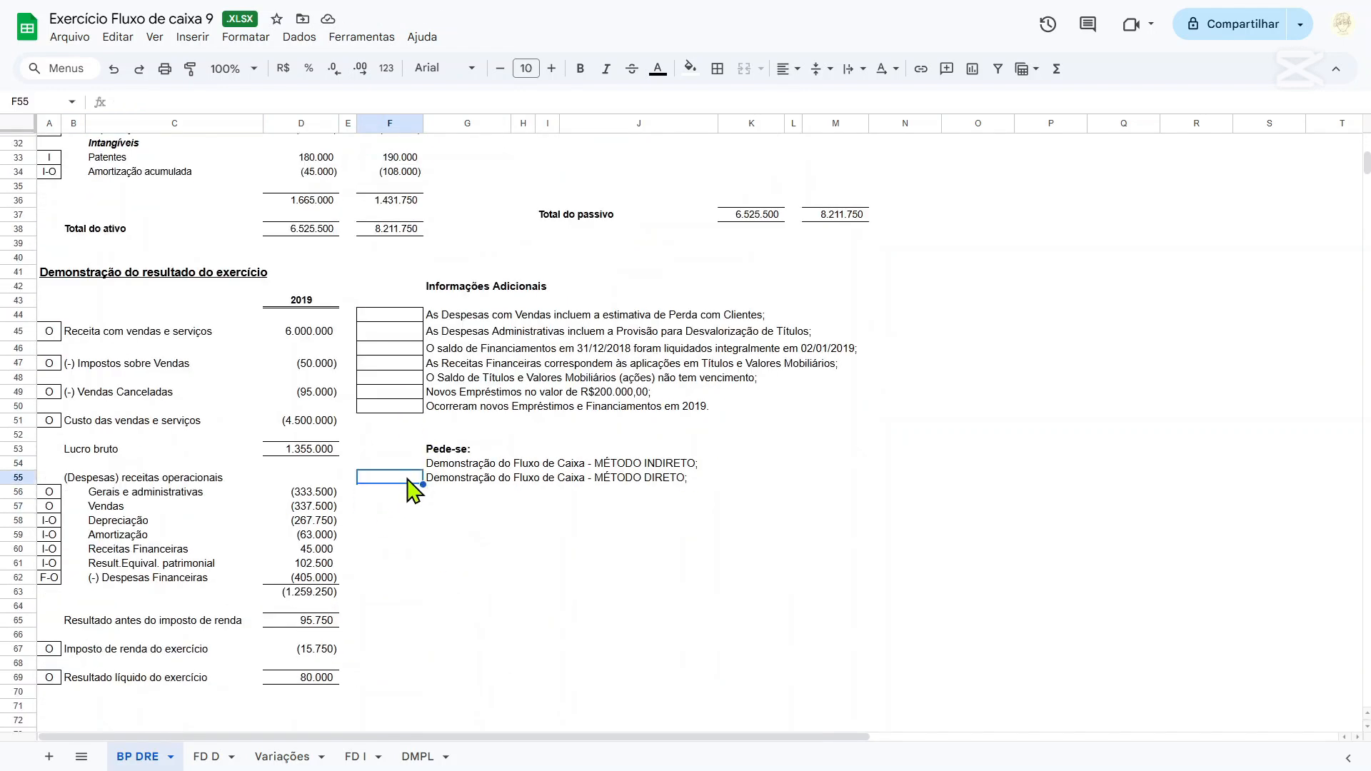
Enter the heading Despesas Ajustadas across cells F54 and F55, above the operating expense rows.
{"action": "key", "text": "Up"}
{"action": "type", "text": "d"}
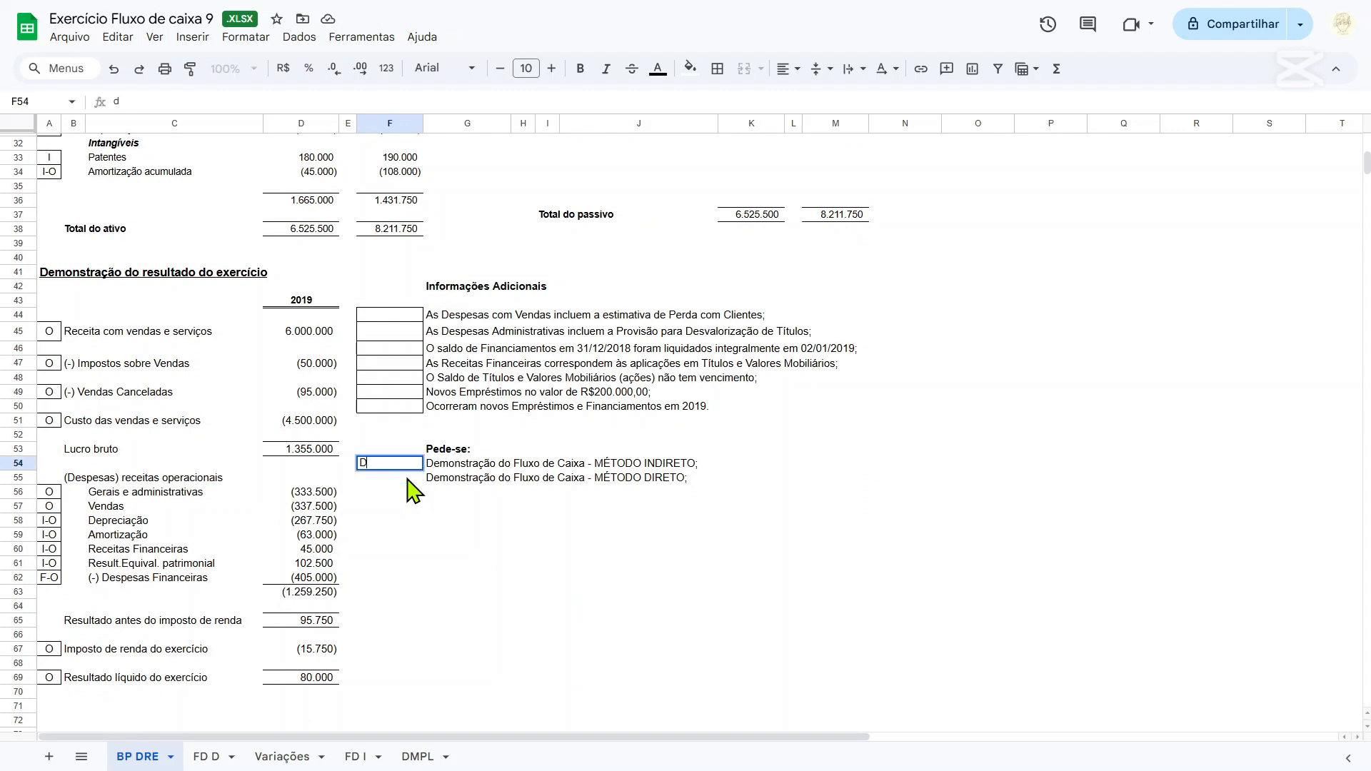
{"action": "type", "text": "espesas"}
{"action": "left_click", "coordinate": [406, 477]}
{"action": "type", "text": "Ajusta"}
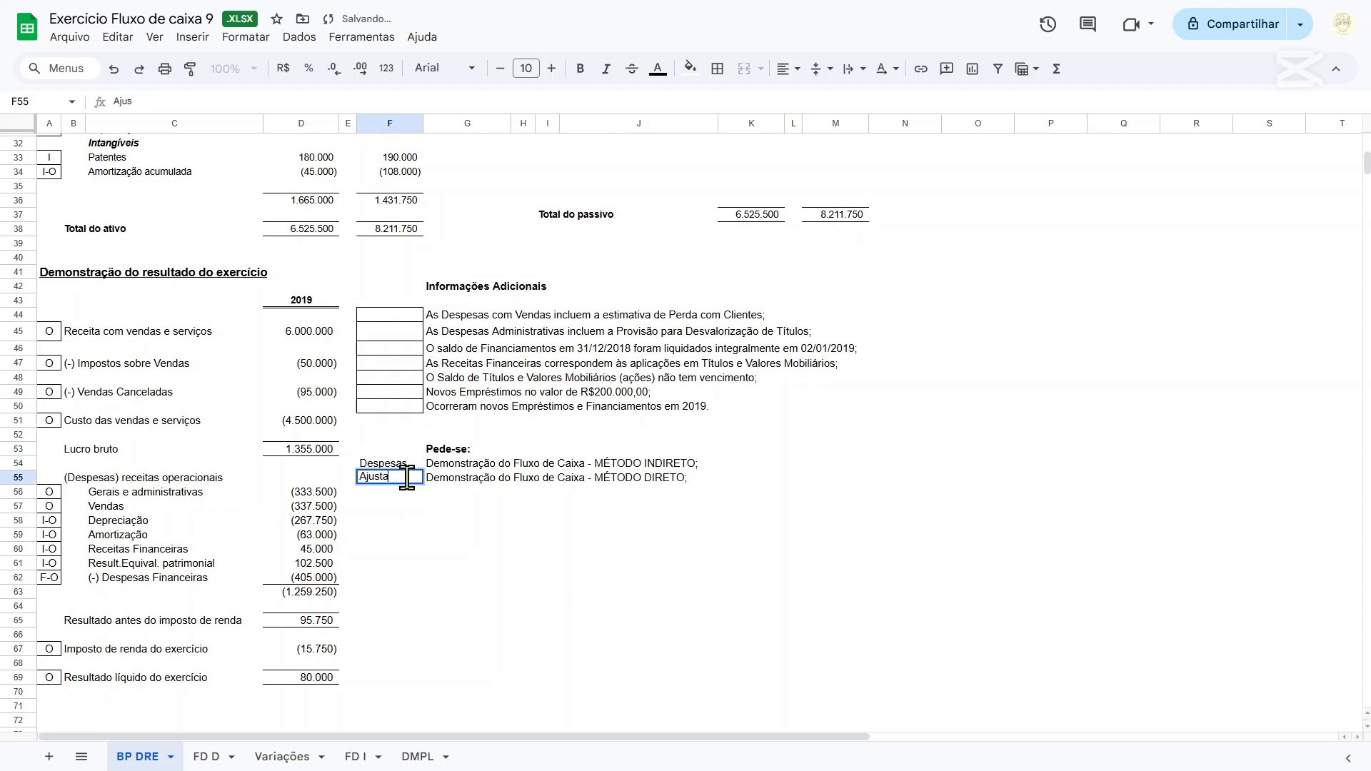
{"action": "type", "text": "das"}
{"action": "key", "text": "Return"}
{"action": "key", "text": "Return"}
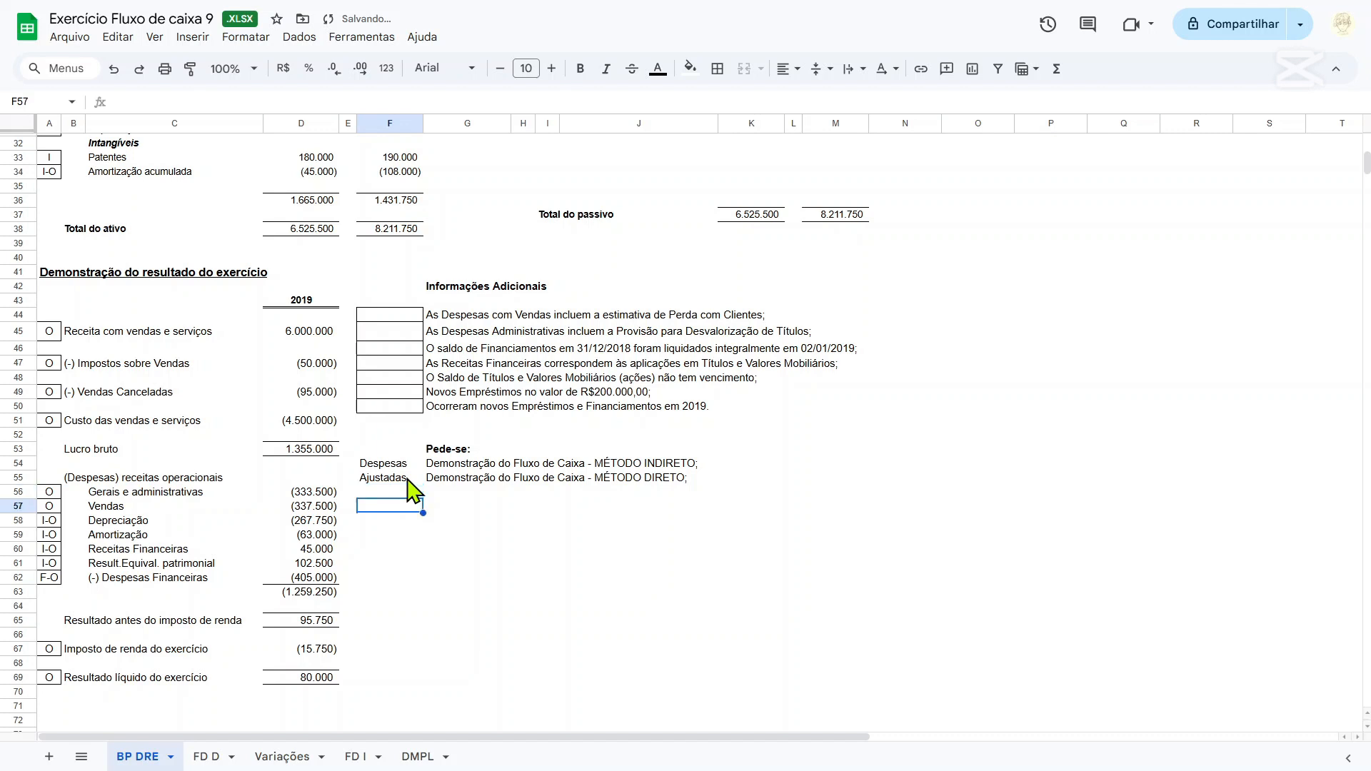
Calculate the adjusted Vendas expense in F57 with the formula =D57+G14.
{"action": "type", "text": "="}
{"action": "key", "text": "Left"}
{"action": "key", "text": "Left"}
{"action": "type", "text": "+"}
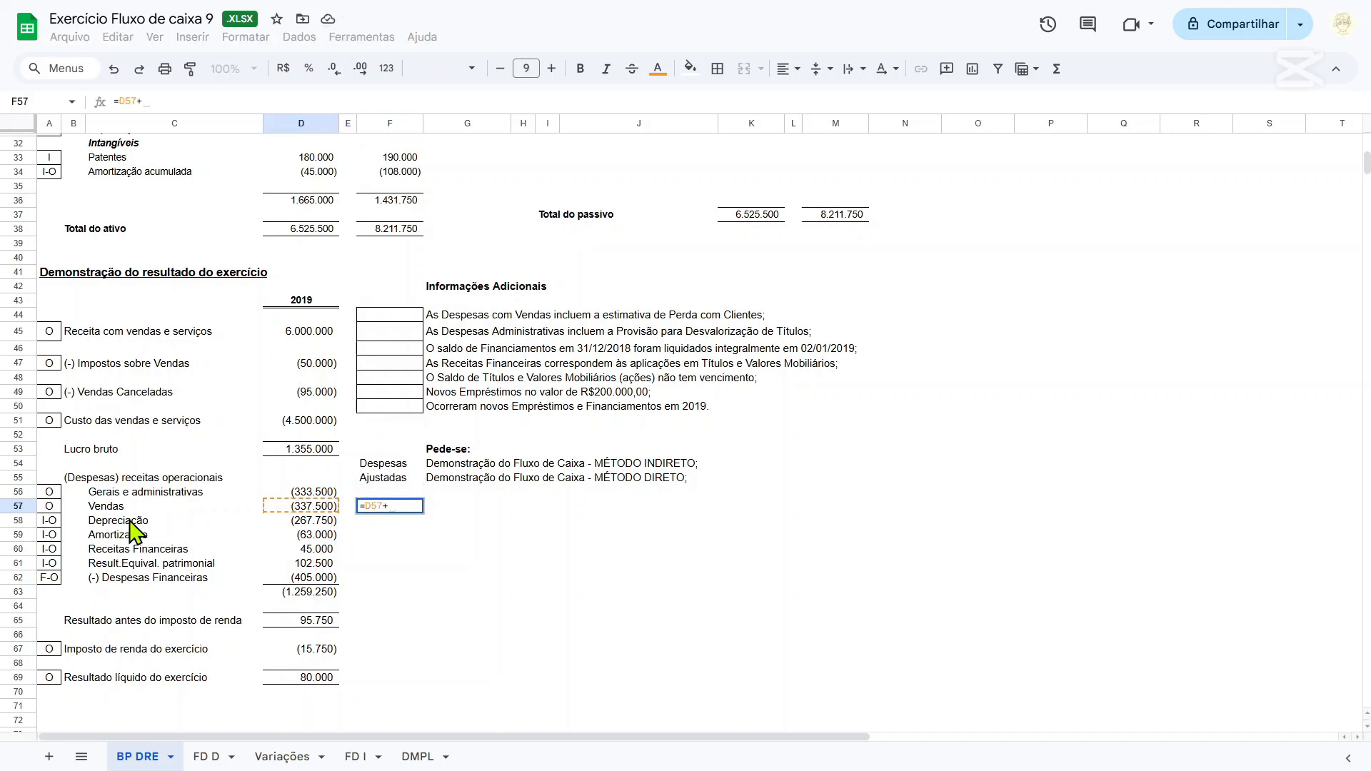
{"action": "scroll", "coordinate": [492, 422], "scroll_direction": "up", "scroll_amount": 10}
{"action": "left_click", "coordinate": [502, 333]}
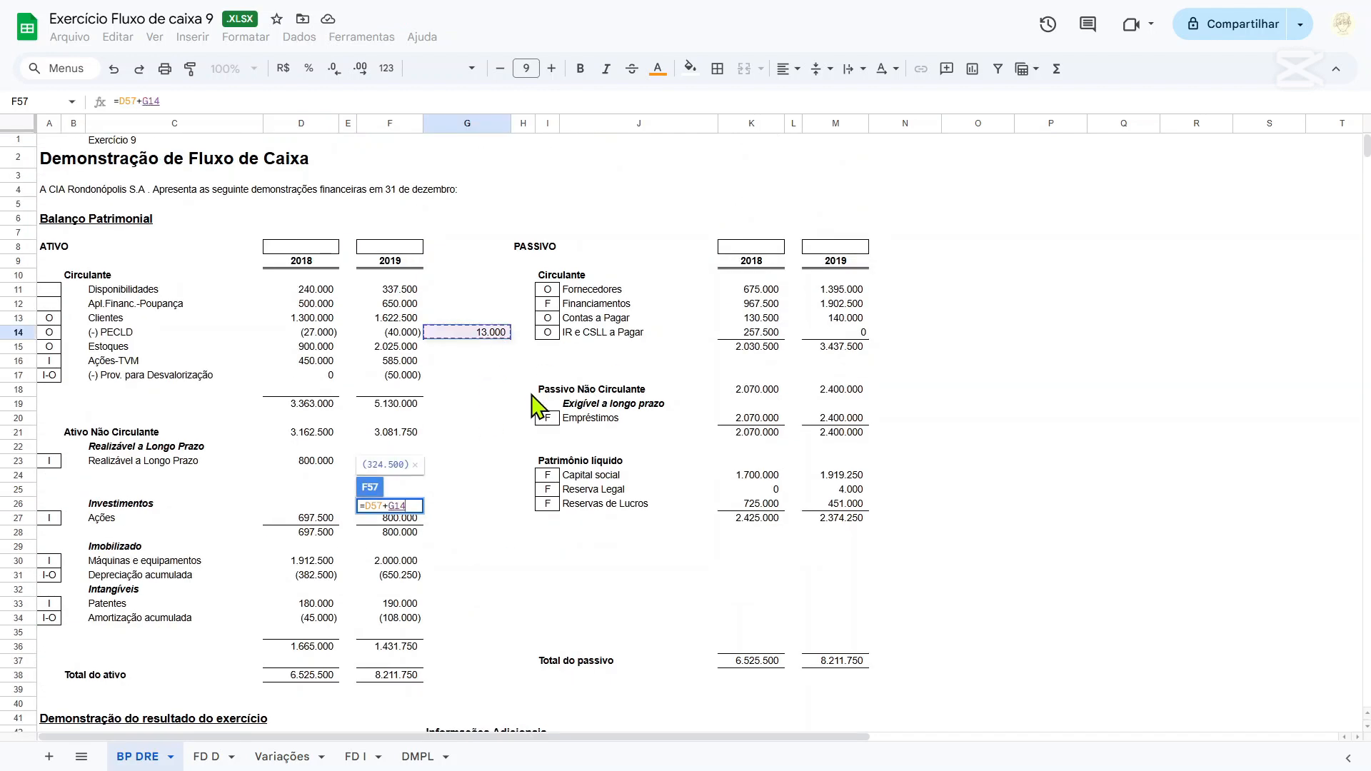
{"action": "scroll", "coordinate": [537, 407], "scroll_direction": "down", "scroll_amount": 8}
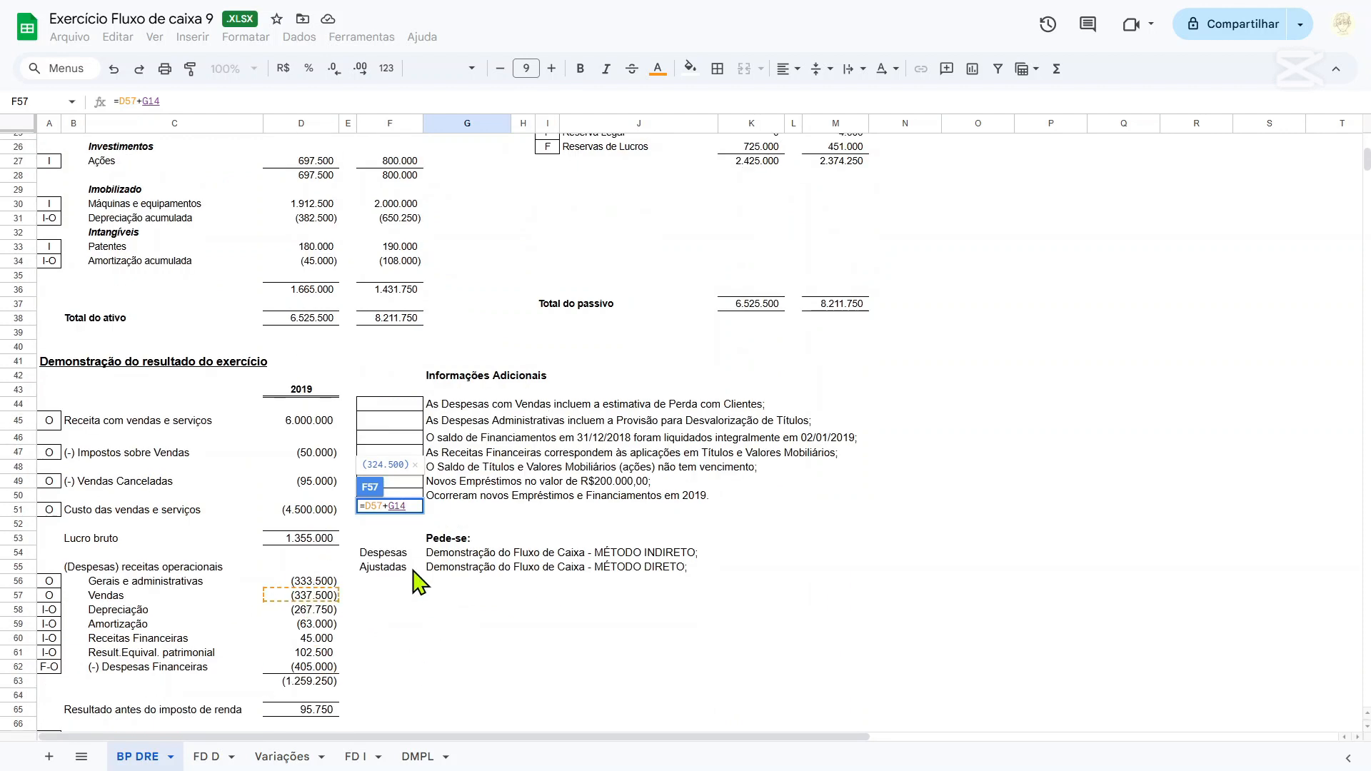
{"action": "key", "text": "Return"}
{"action": "key", "text": "Up"}
{"action": "scroll", "coordinate": [468, 643], "scroll_direction": "down", "scroll_amount": 2}
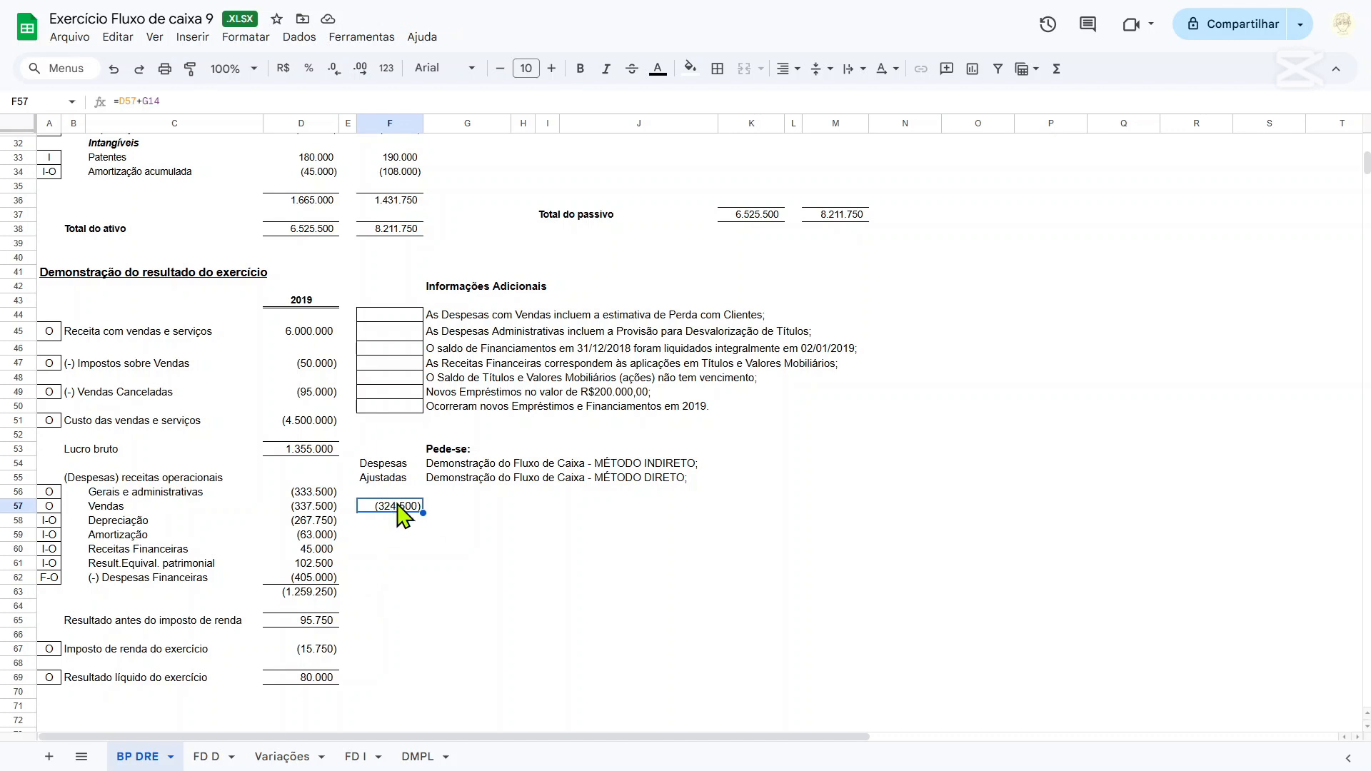
Classify the additional note on Despesas com Vendas as O in F44.
{"action": "left_click", "coordinate": [401, 316]}
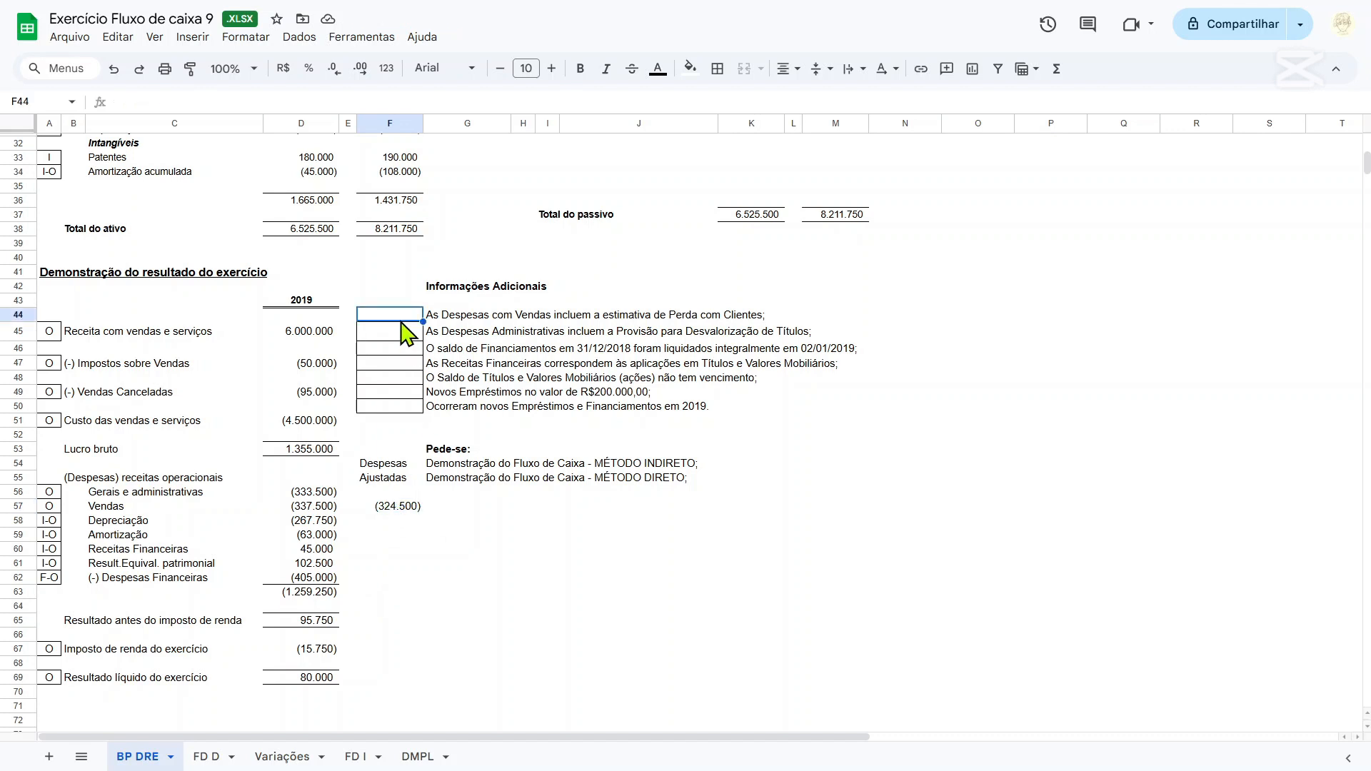
{"action": "type", "text": "O"}
{"action": "key", "text": "Return"}
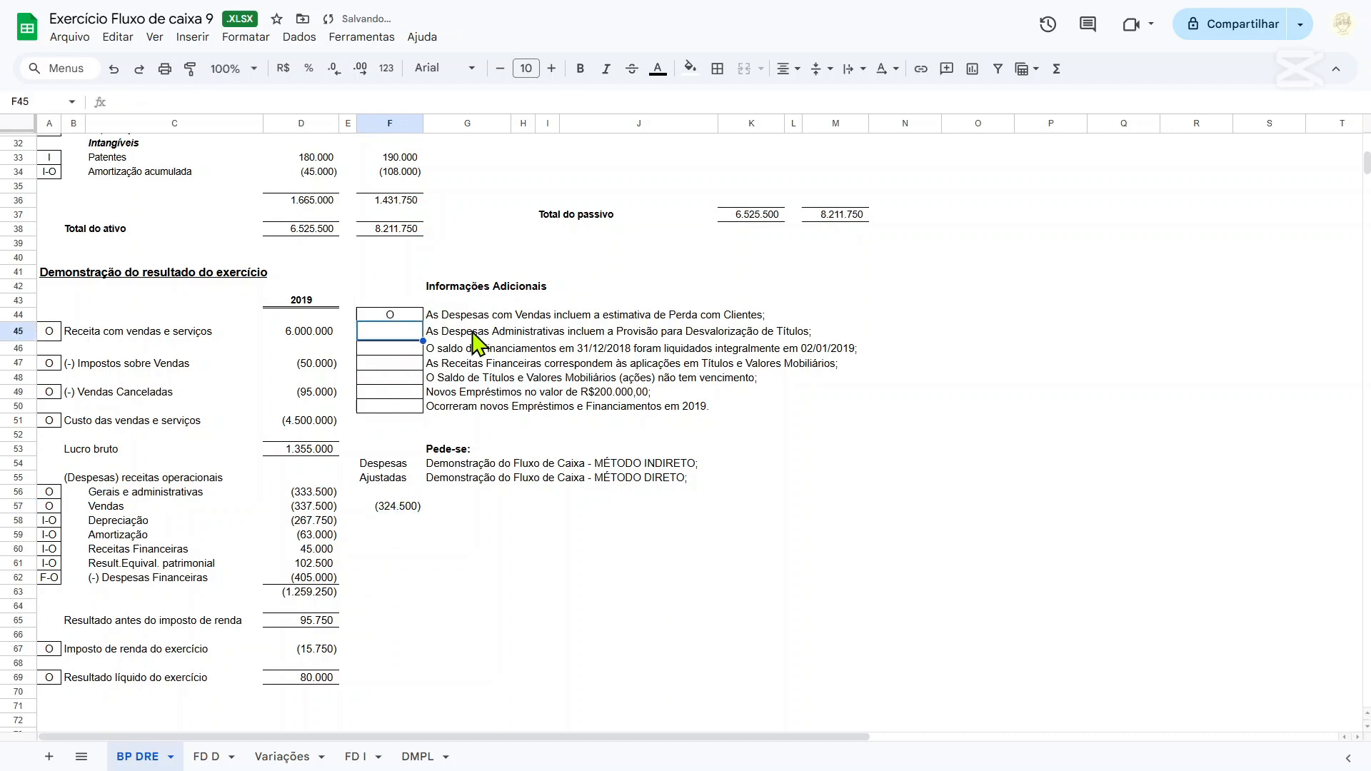
Classify the additional note on Despesas Administrativas as I in F45, checking it against the balance sheet.
{"action": "left_click_drag", "start_coordinate": [430, 333], "coordinate": [818, 340]}
{"action": "left_click", "coordinate": [390, 334]}
{"action": "scroll", "coordinate": [425, 407], "scroll_direction": "up", "scroll_amount": 3}
{"action": "scroll", "coordinate": [404, 414], "scroll_direction": "up", "scroll_amount": 6}
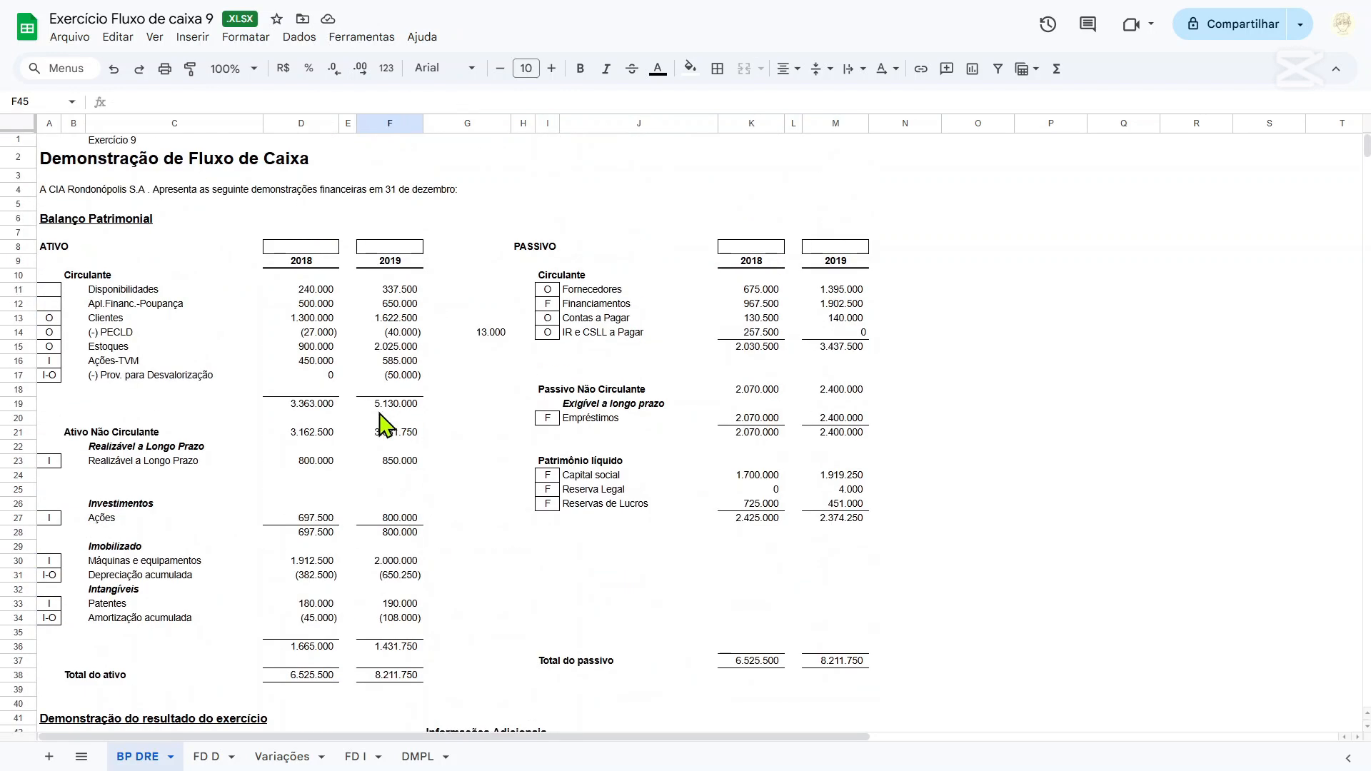
{"action": "scroll", "coordinate": [315, 425], "scroll_direction": "down", "scroll_amount": 4}
{"action": "type", "text": "I"}
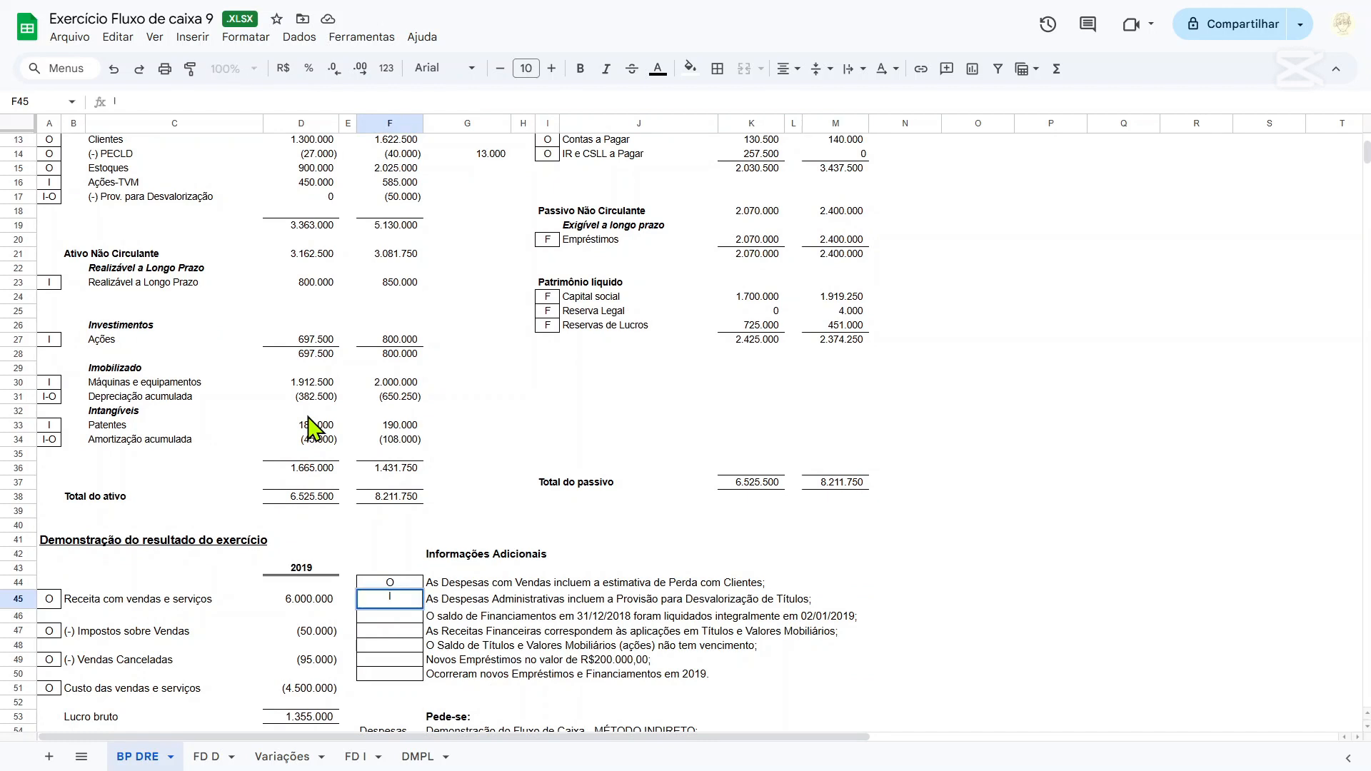
{"action": "key", "text": "Return"}
Calculate the change in (-) Prov. para Desvalorização in G17 with the formula =D17-F17.
{"action": "scroll", "coordinate": [309, 428], "scroll_direction": "up", "scroll_amount": 4}
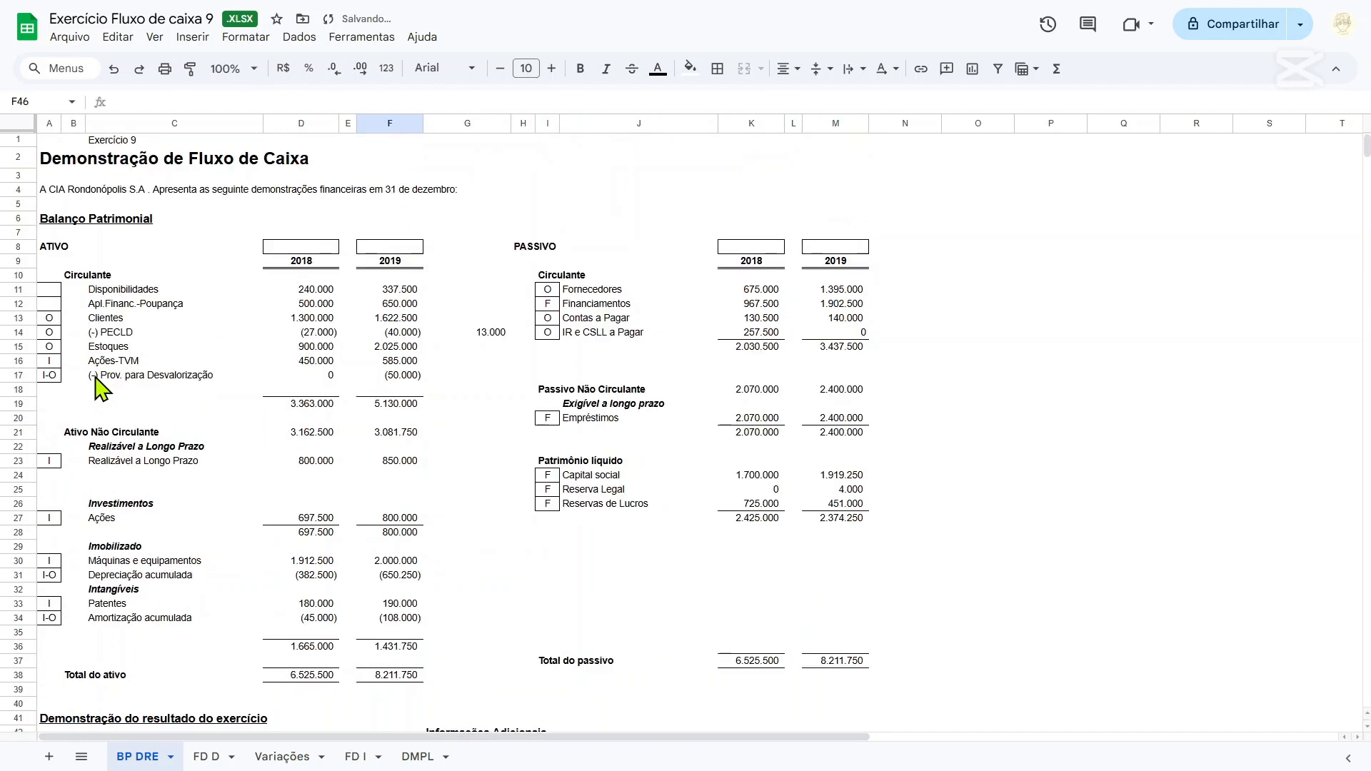
{"action": "left_click_drag", "start_coordinate": [100, 376], "coordinate": [403, 389]}
{"action": "left_click", "coordinate": [465, 375]}
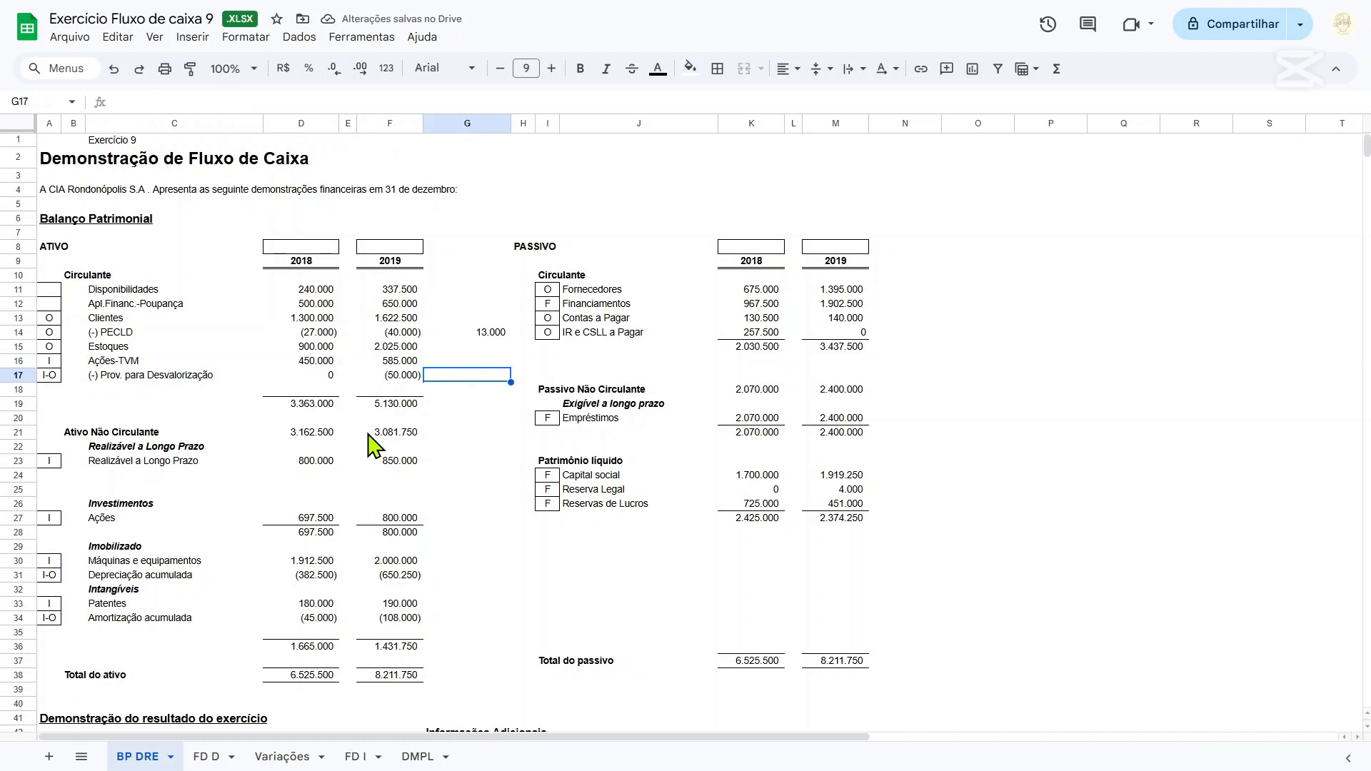
{"action": "type", "text": "="}
{"action": "key", "text": "Left"}
{"action": "key", "text": "Left"}
{"action": "key", "text": "Left"}
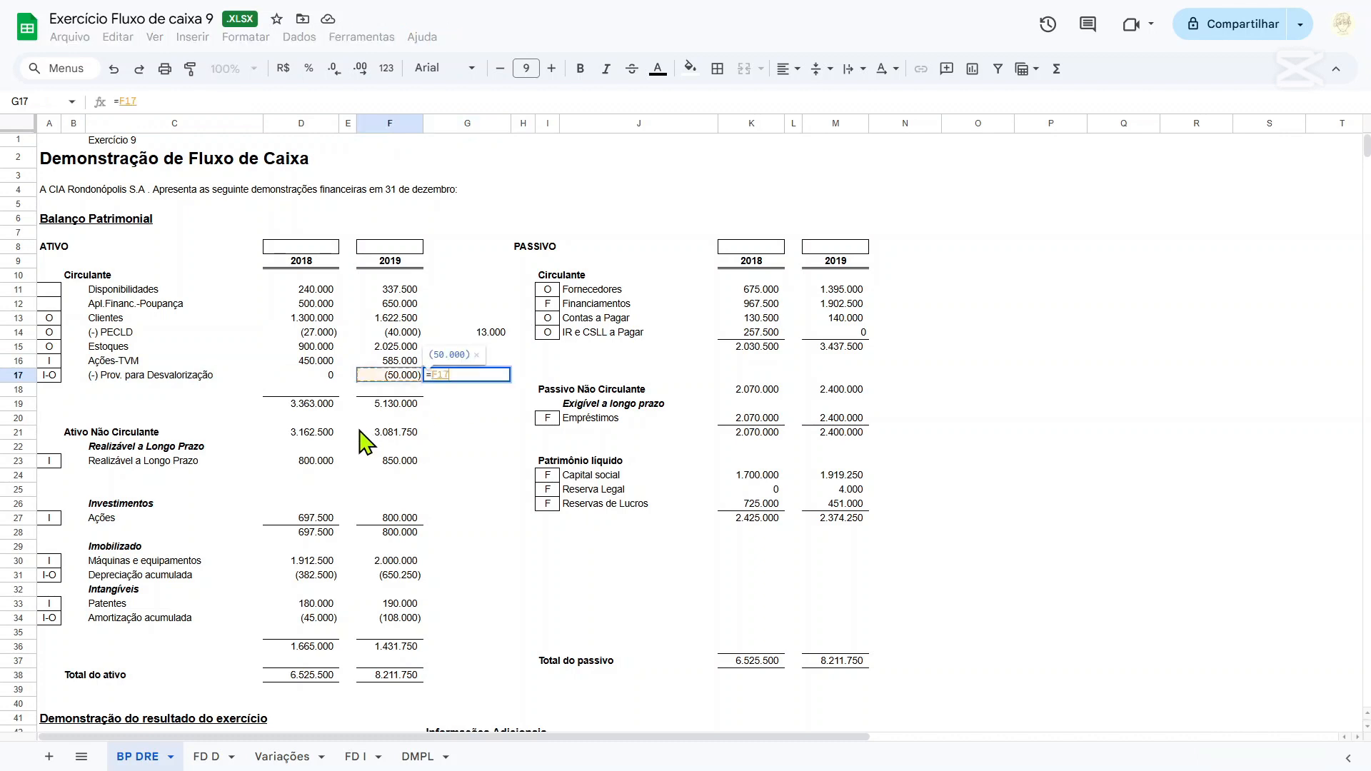
{"action": "type", "text": "-"}
{"action": "key", "text": "Left"}
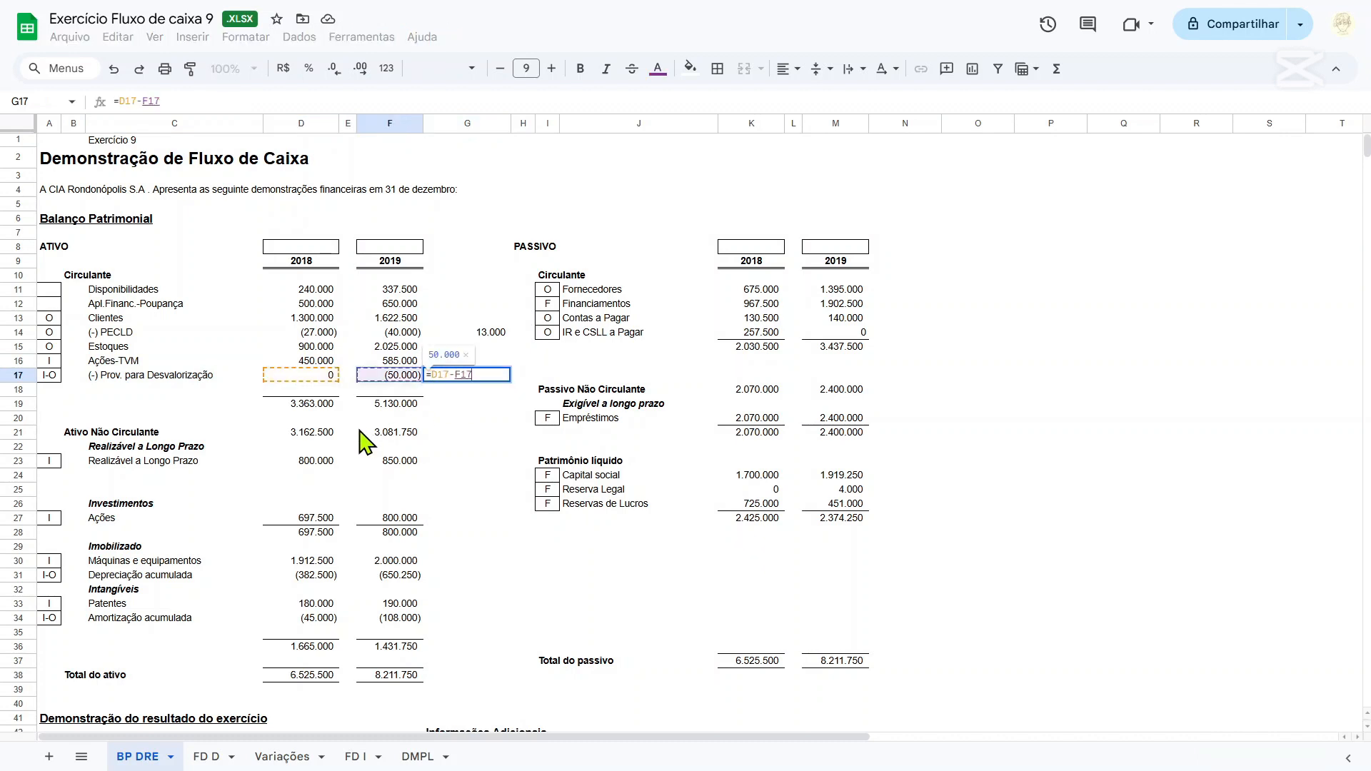
{"action": "key", "text": "Return"}
Calculate the adjusted Gerais e administrativas expense in F56 with the formula =D56+G17.
{"action": "scroll", "coordinate": [300, 468], "scroll_direction": "down", "scroll_amount": 6}
{"action": "left_click", "coordinate": [400, 520]}
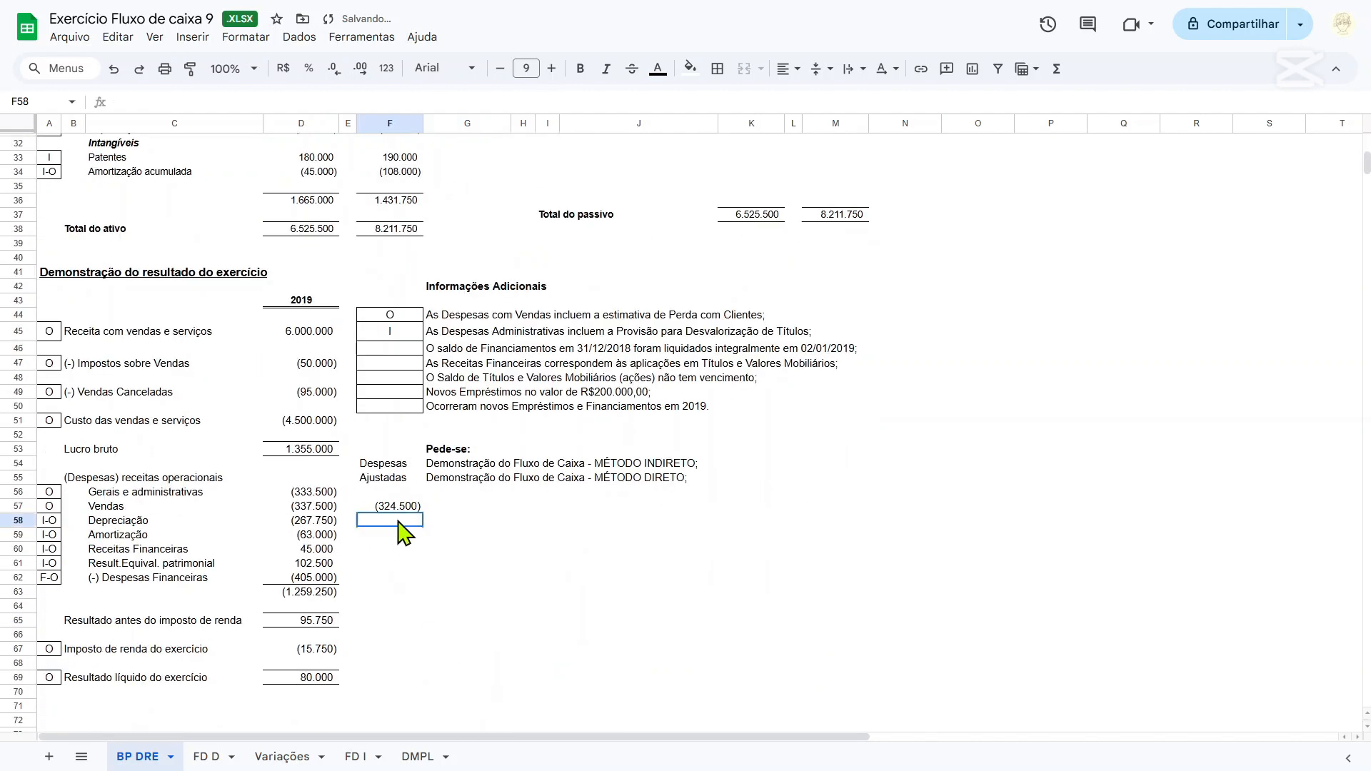
{"action": "left_click", "coordinate": [404, 492]}
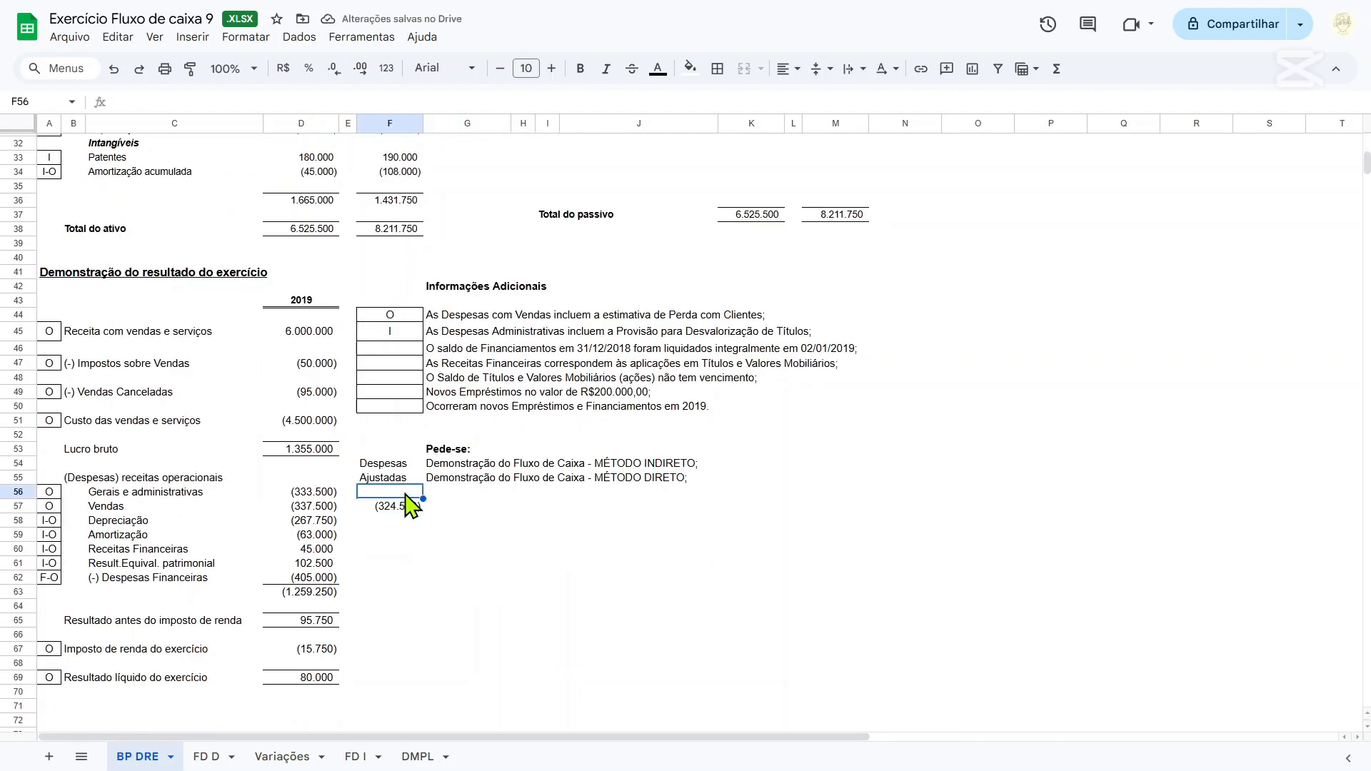
{"action": "type", "text": "="}
{"action": "key", "text": "Left"}
{"action": "key", "text": "Left"}
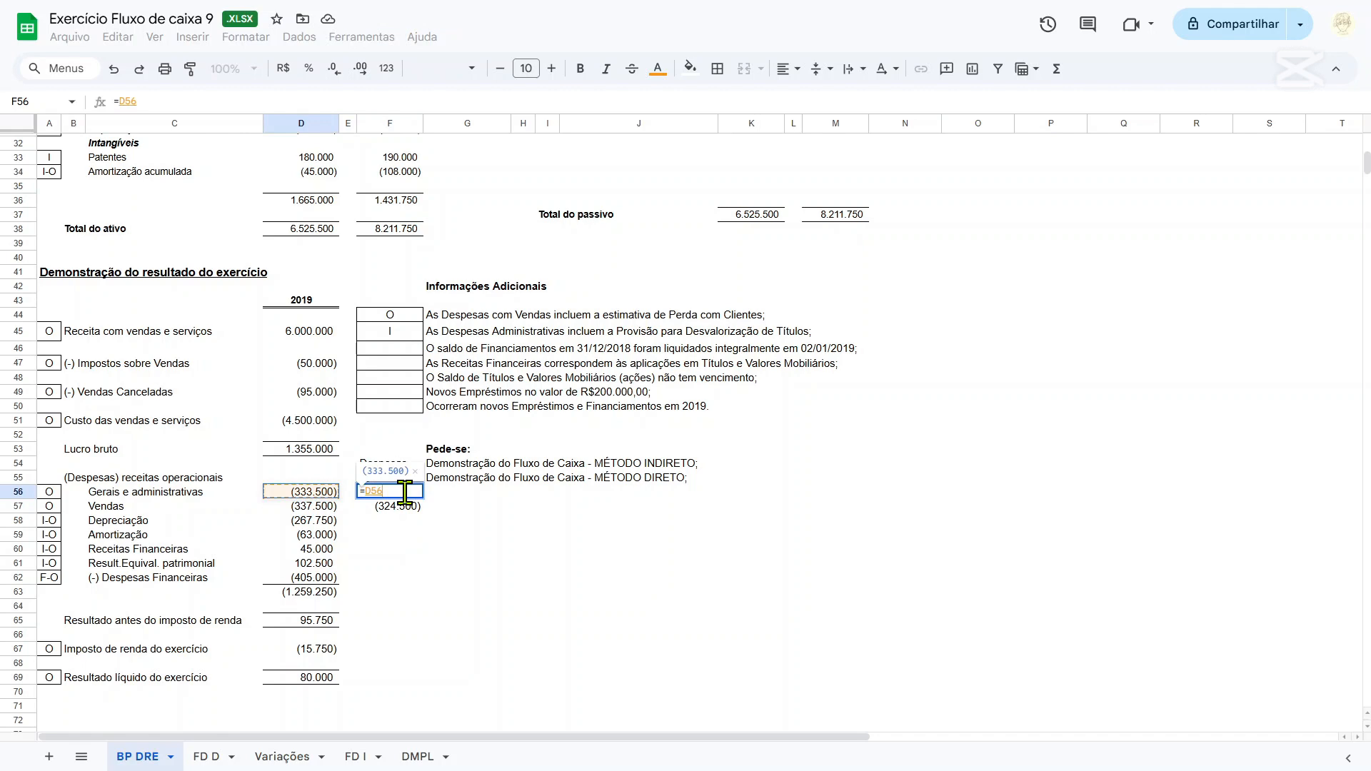
{"action": "type", "text": "+"}
{"action": "scroll", "coordinate": [539, 389], "scroll_direction": "up", "scroll_amount": 6}
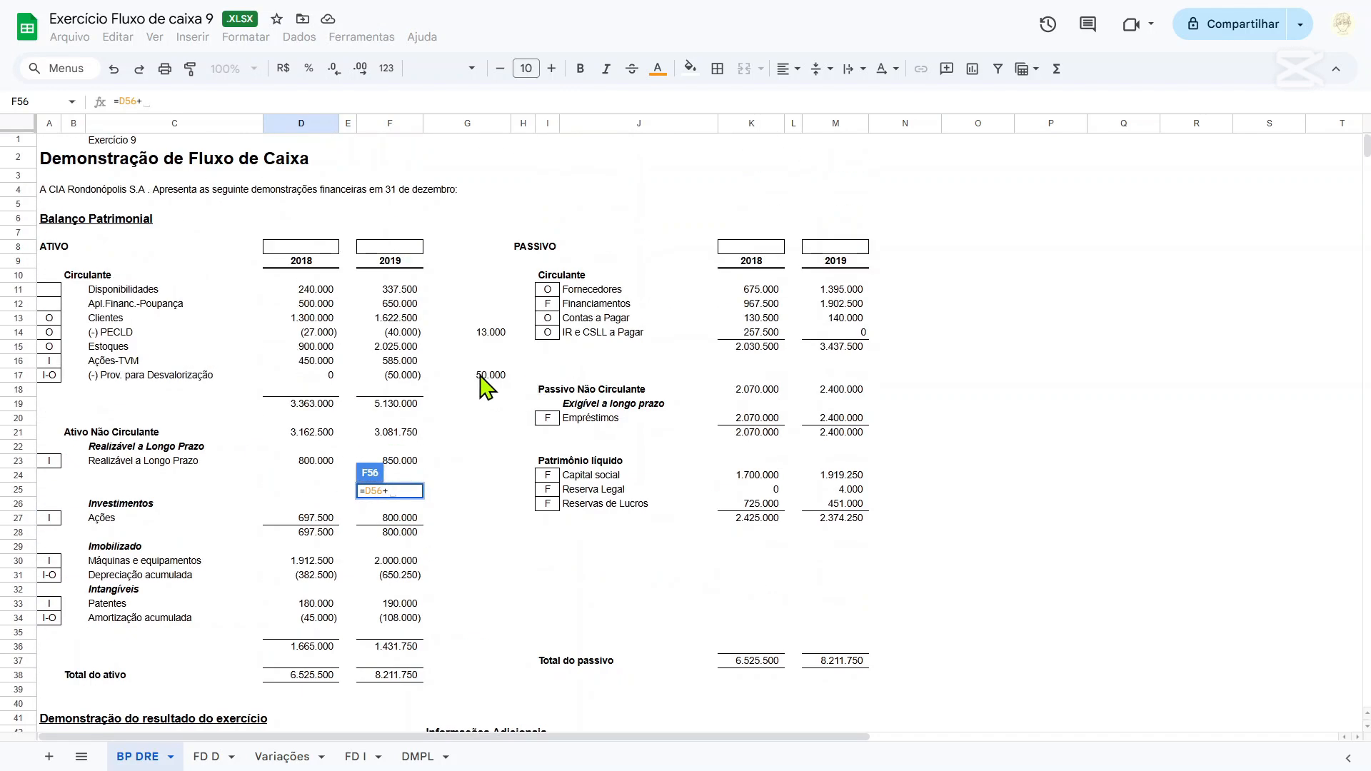
{"action": "left_click", "coordinate": [487, 382]}
{"action": "scroll", "coordinate": [503, 400], "scroll_direction": "down", "scroll_amount": 3}
{"action": "scroll", "coordinate": [496, 367], "scroll_direction": "down", "scroll_amount": 3}
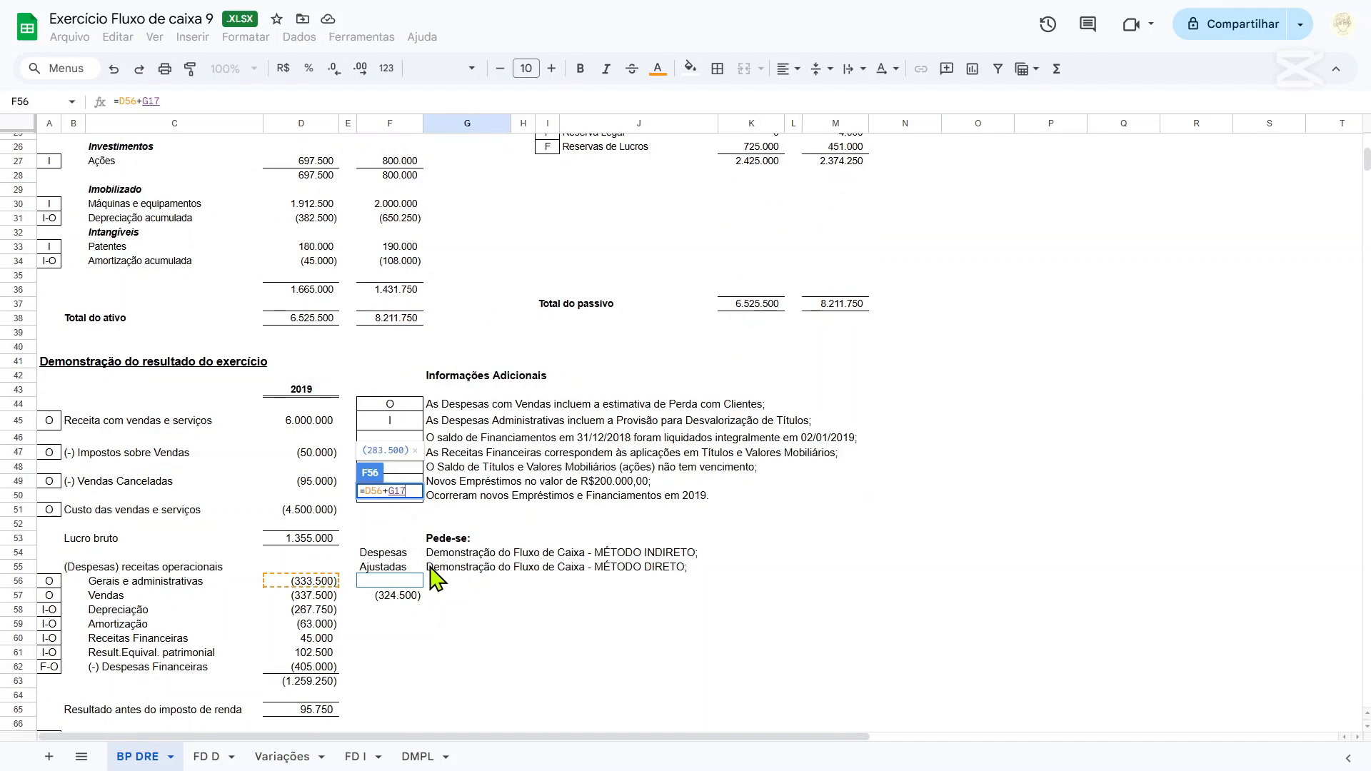
{"action": "key", "text": "Return"}
{"action": "scroll", "coordinate": [391, 603], "scroll_direction": "down", "scroll_amount": 3}
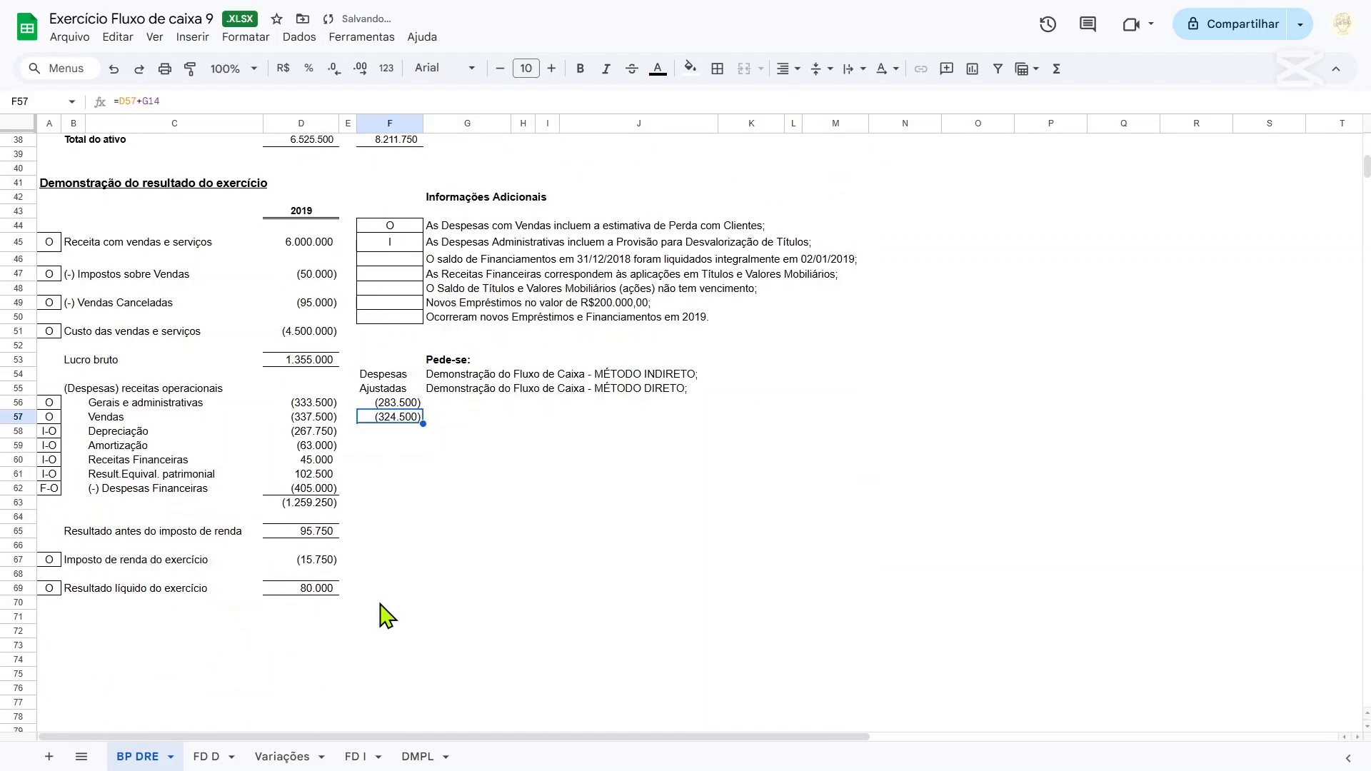
{"action": "key", "text": "Return"}
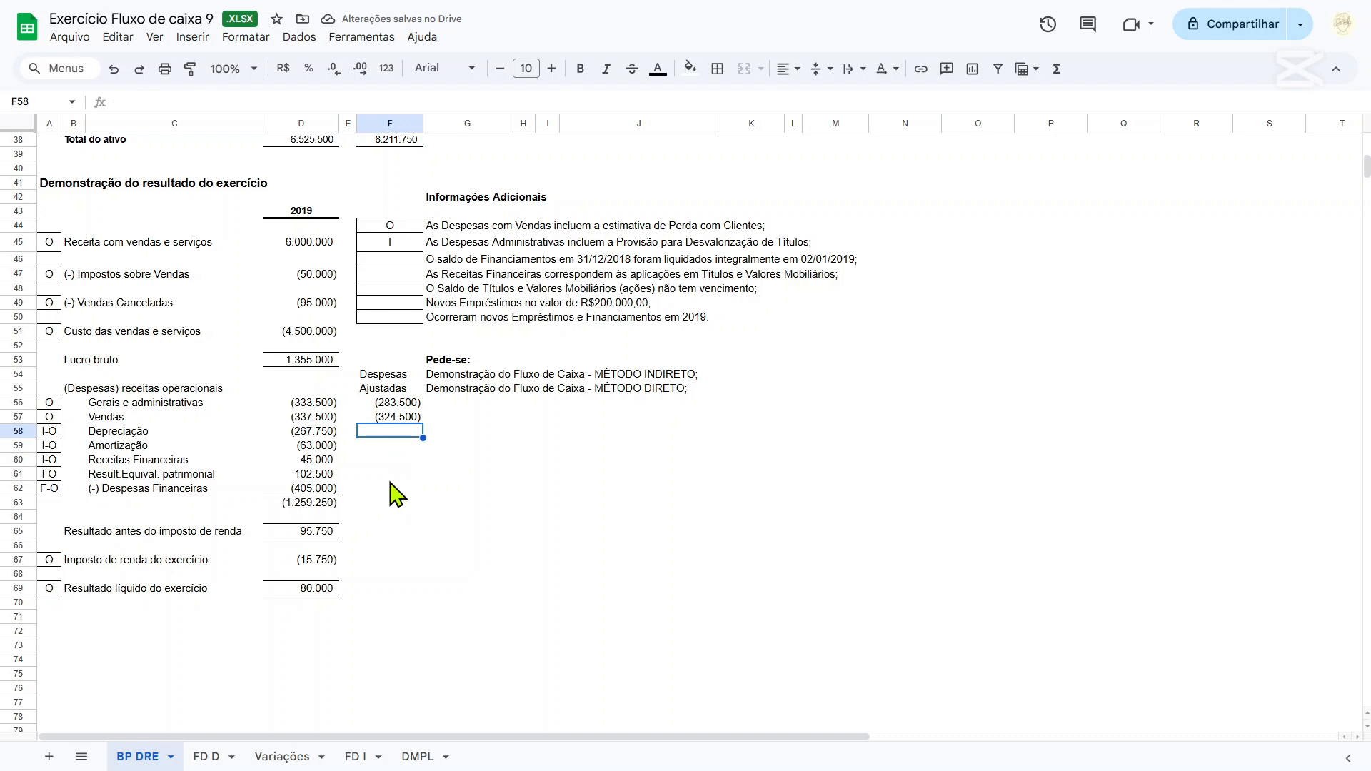
Check the additional note on Financiamentos in row 46 against the 2018 Financiamentos balance in K12.
{"action": "scroll", "coordinate": [410, 386], "scroll_direction": "up", "scroll_amount": 2}
{"action": "left_click", "coordinate": [399, 350]}
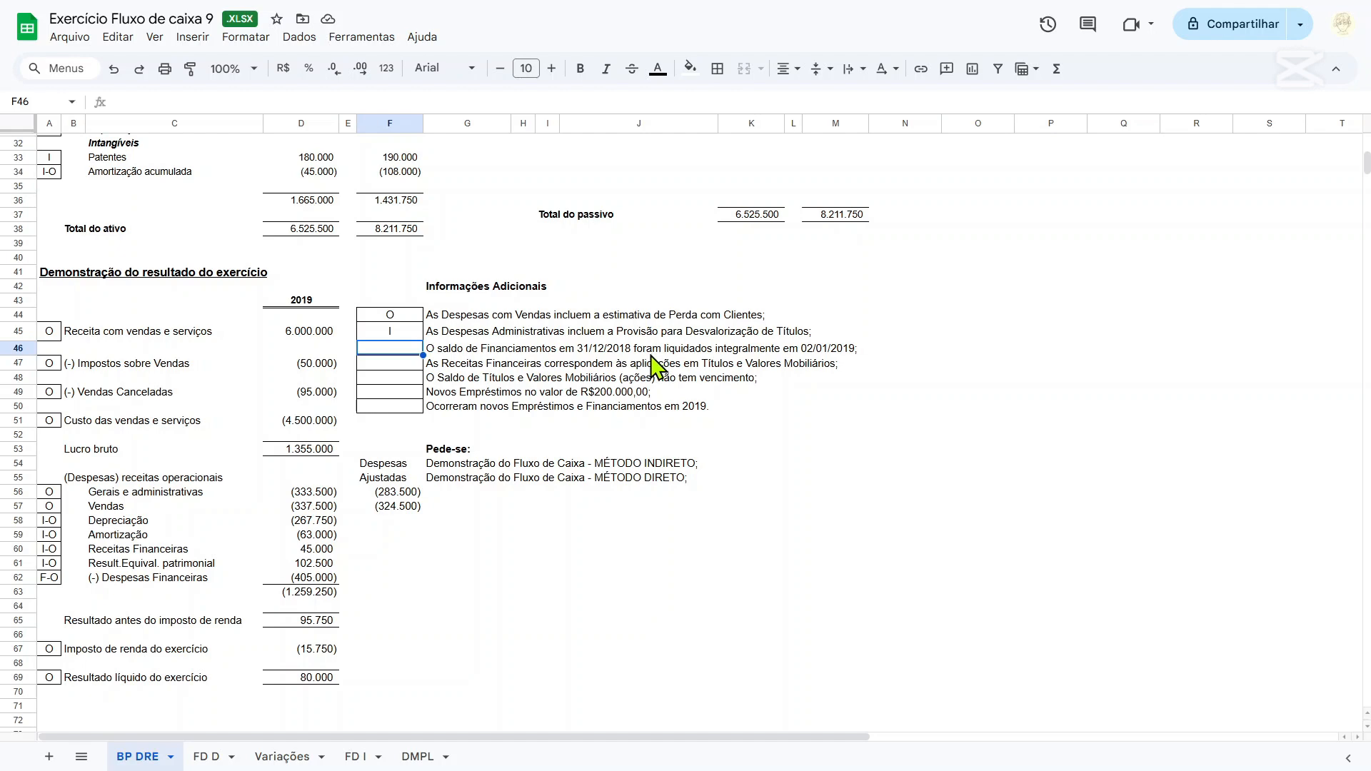
{"action": "scroll", "coordinate": [668, 364], "scroll_direction": "up", "scroll_amount": 5}
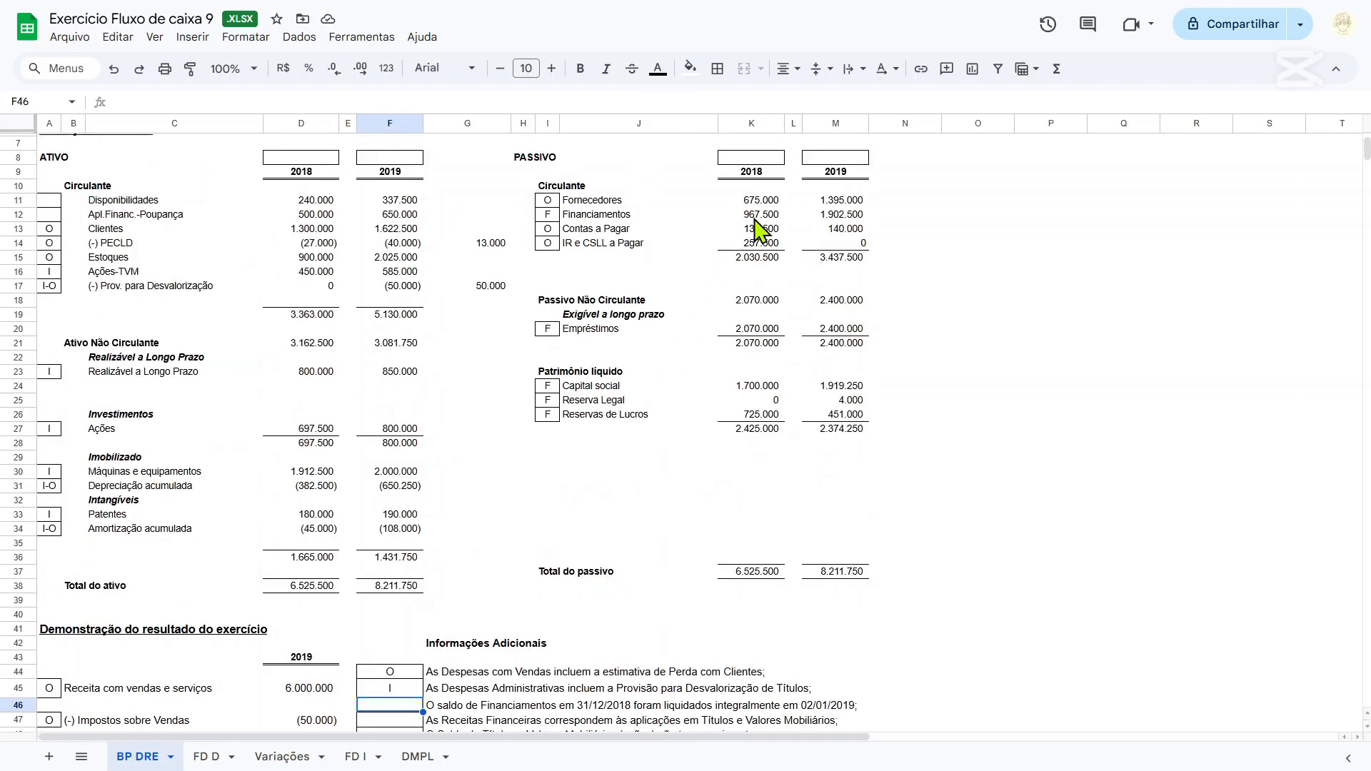
{"action": "left_click", "coordinate": [759, 217]}
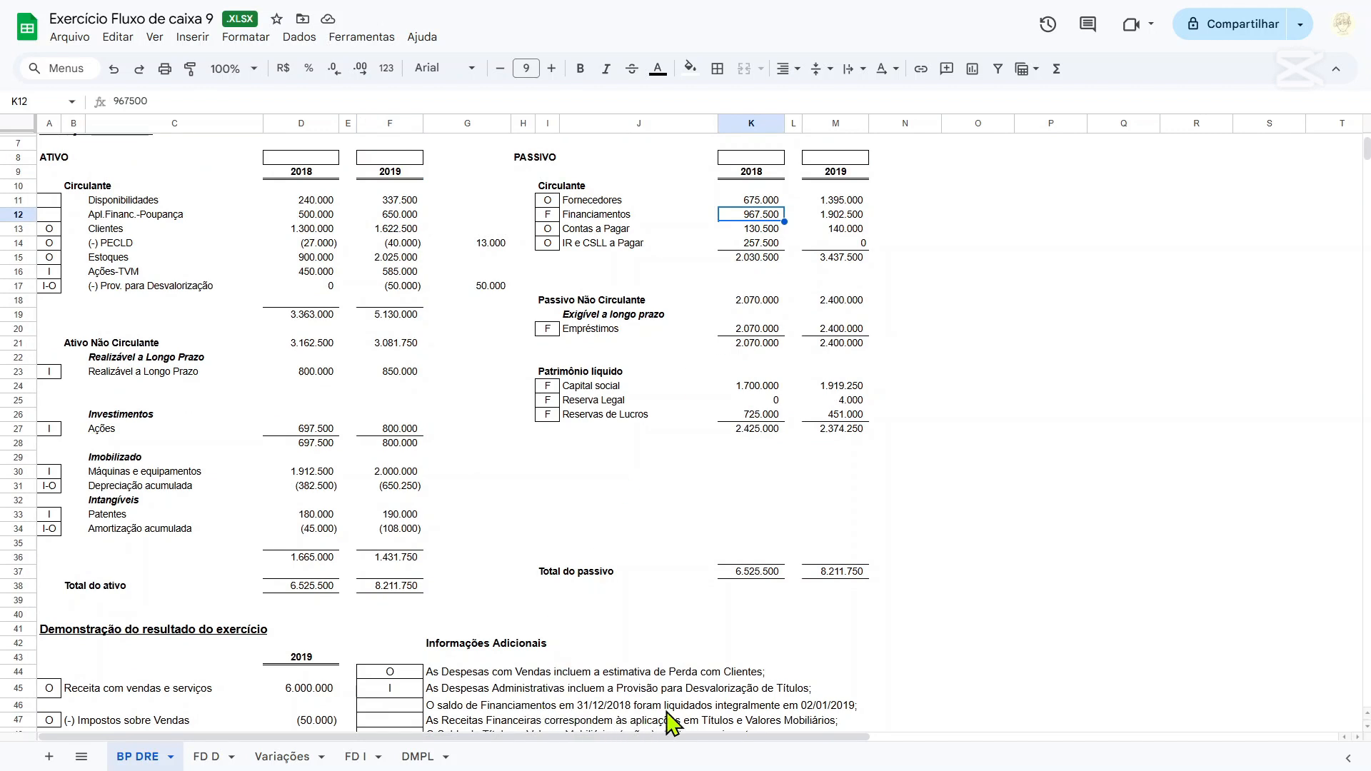
{"action": "left_click", "coordinate": [807, 706]}
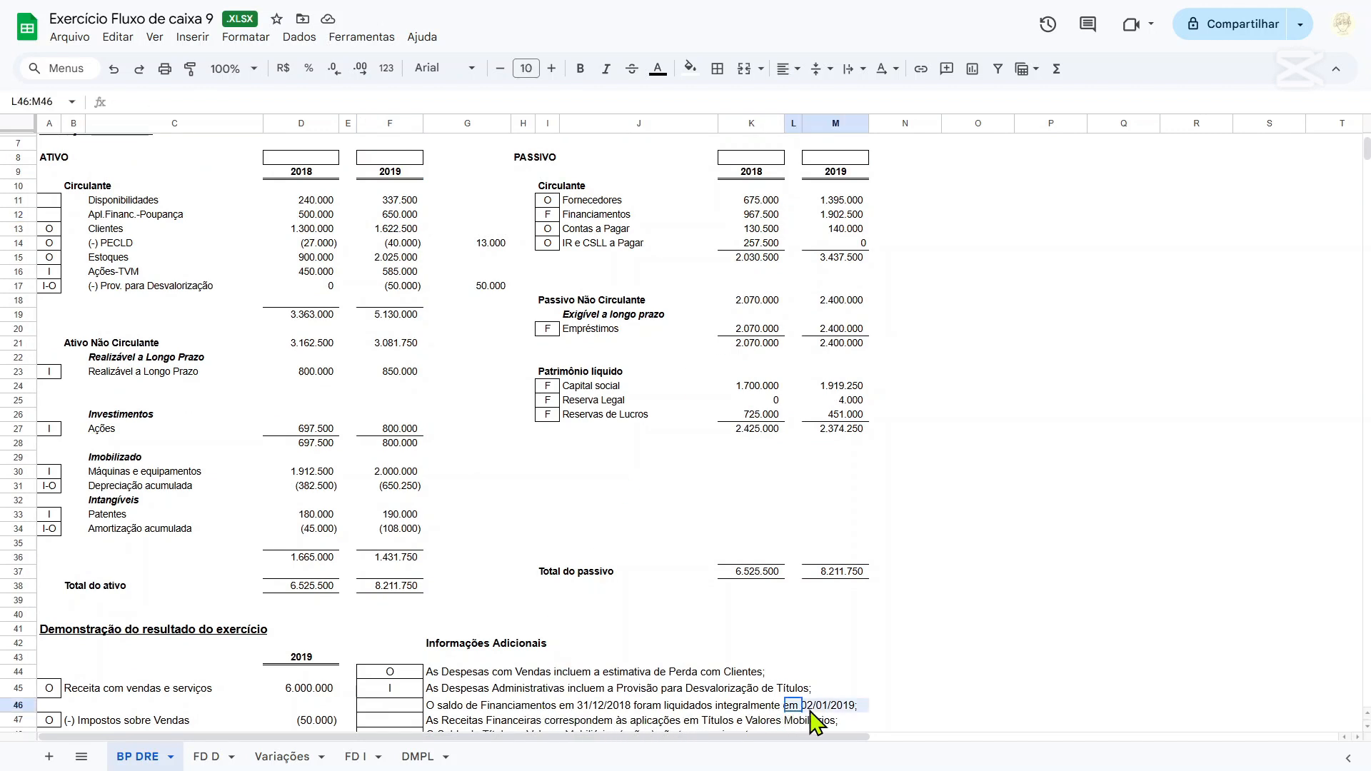
{"action": "left_click", "coordinate": [900, 706]}
{"action": "left_click_drag", "start_coordinate": [855, 709], "coordinate": [438, 707]}
{"action": "left_click", "coordinate": [440, 707]}
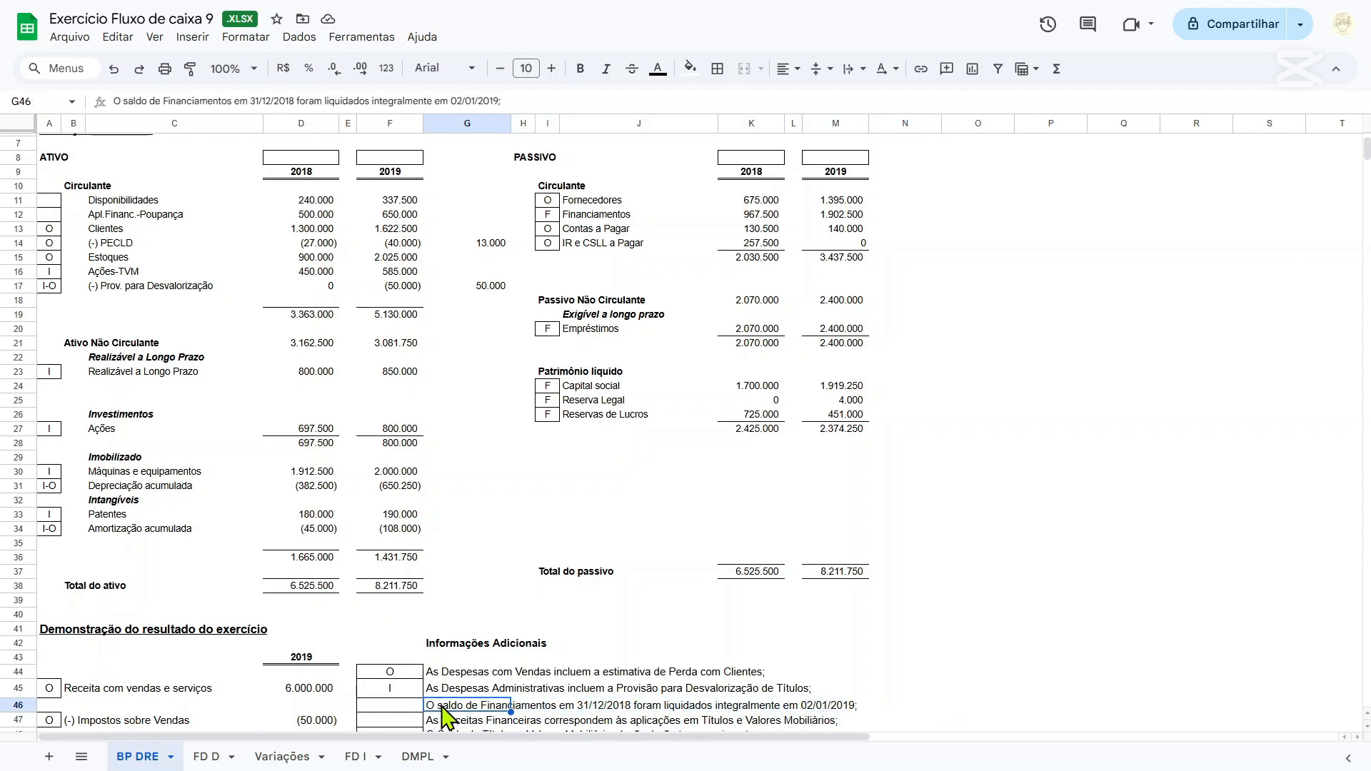
On the Variações sheet, enter the column heading Financiamentos in F4 and AC in F5.
{"action": "left_click", "coordinate": [282, 757]}
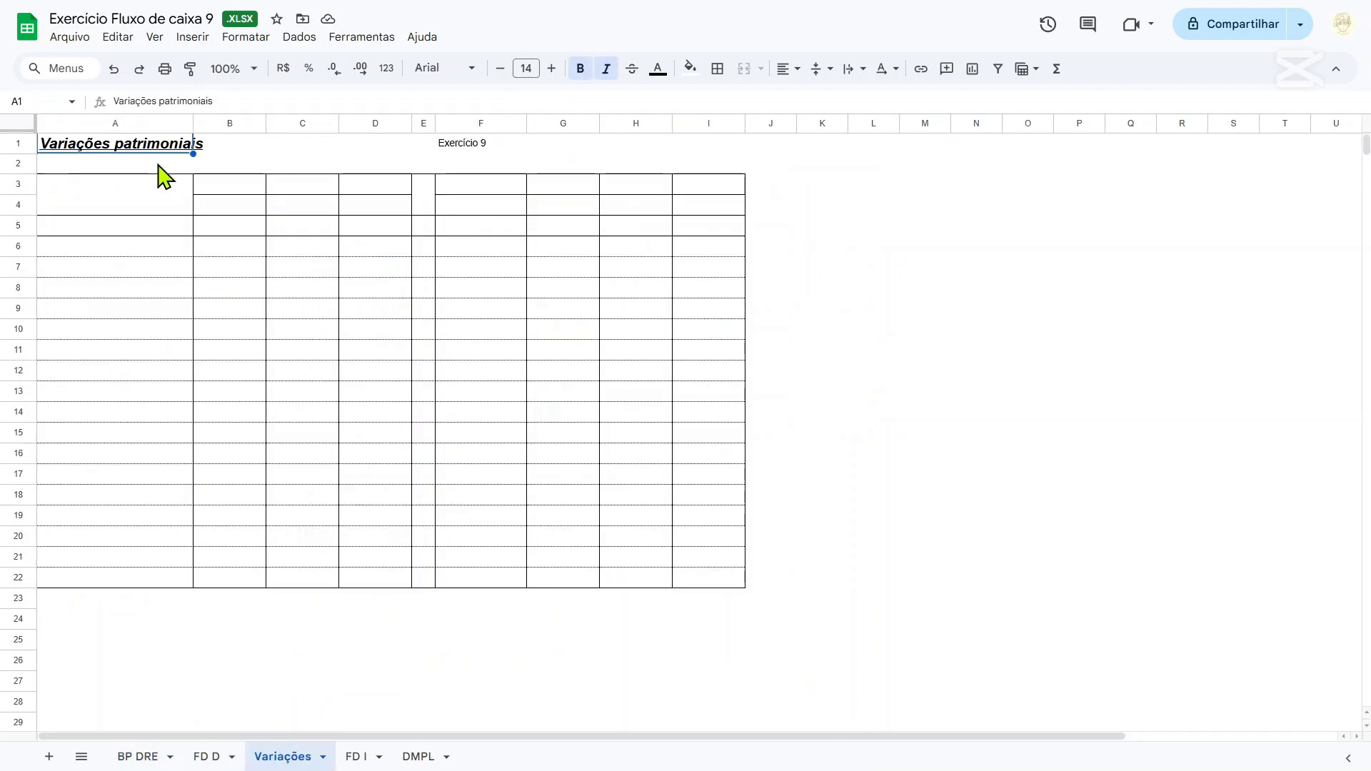
{"action": "left_click", "coordinate": [488, 209]}
{"action": "type", "text": "f"}
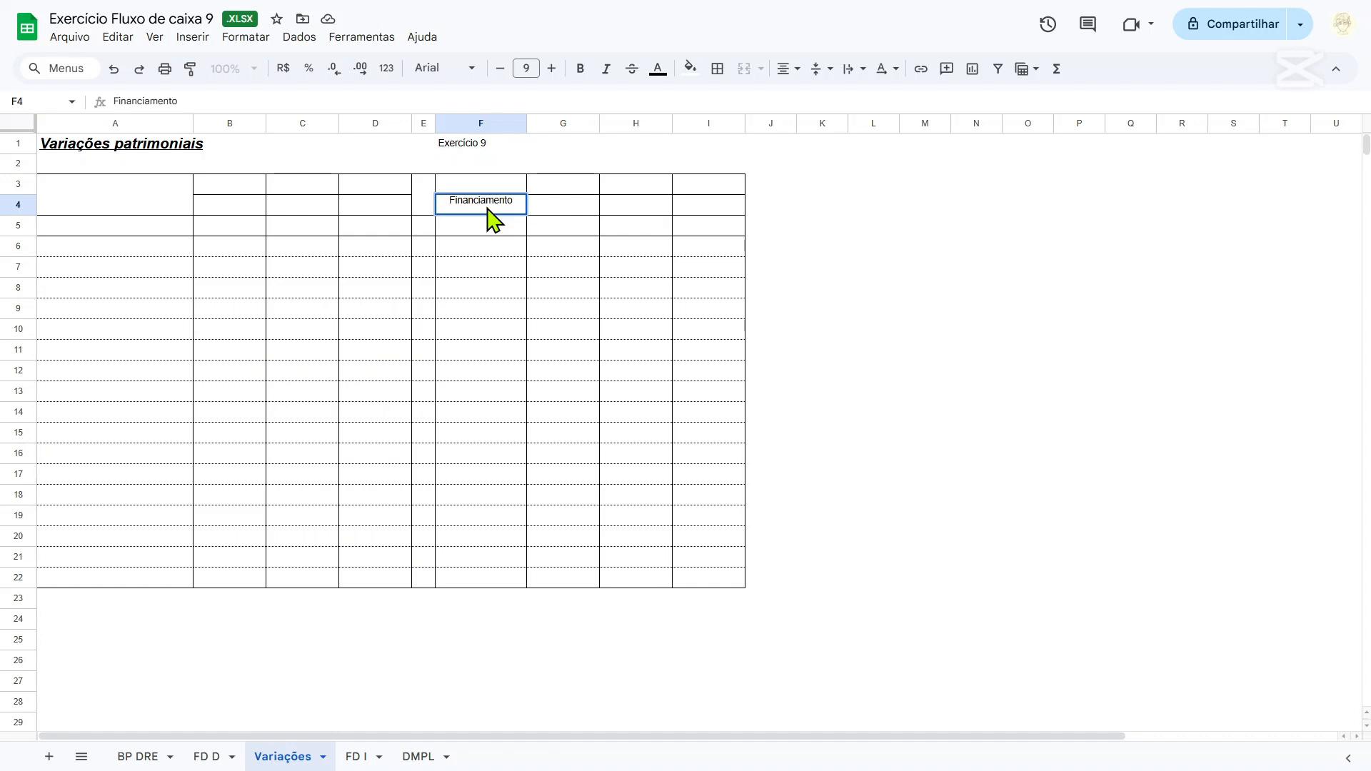
{"action": "key", "text": "Return"}
{"action": "type", "text": "AC"}
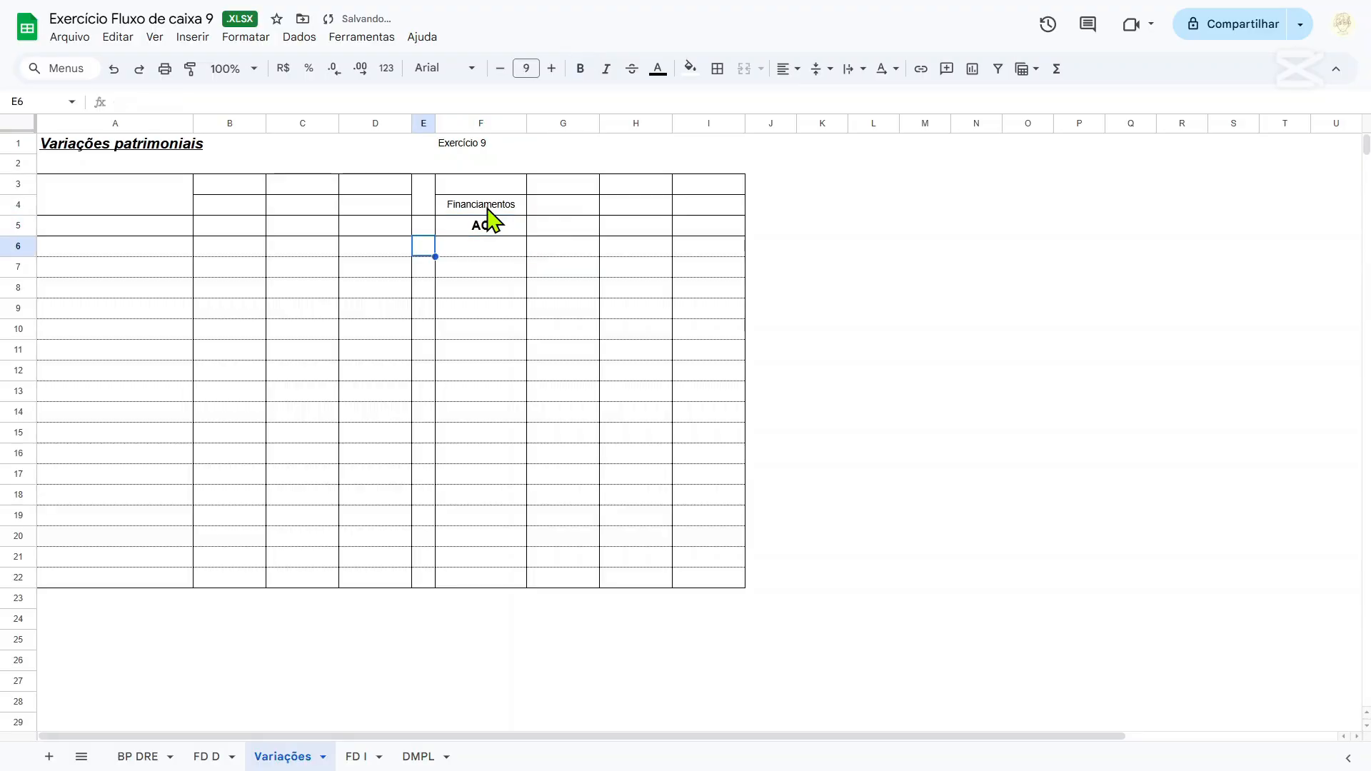
Label row 6 of the Variações table as Saldo inicial in A6.
{"action": "key", "text": "Left"}
{"action": "key", "text": "Left"}
{"action": "key", "text": "Left"}
{"action": "key", "text": "Left"}
{"action": "type", "text": "S"}
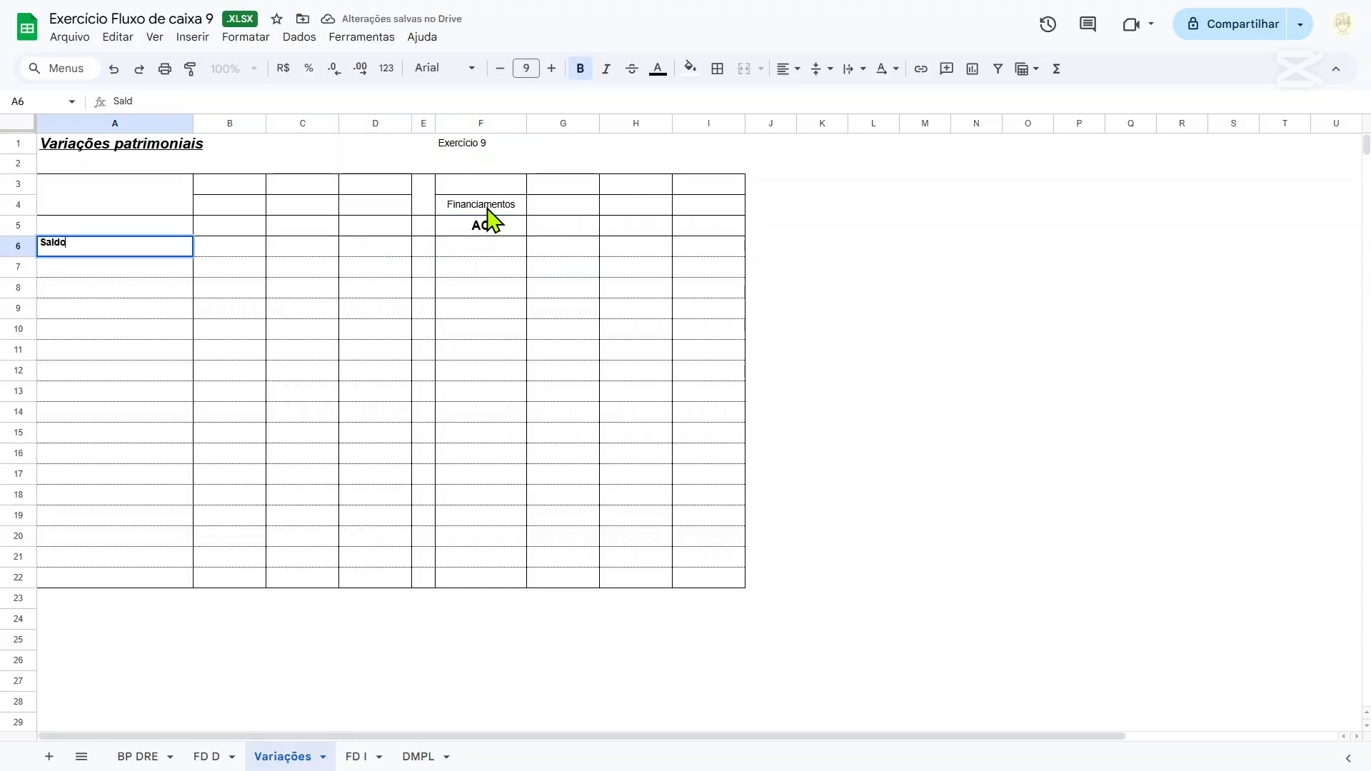
{"action": "type", "text": "aldo inicial"}
Link the opening balance in F6 to the 2018 Financiamentos balance in K12 of the BP DRE sheet.
{"action": "key", "text": "Right"}
{"action": "key", "text": "Right"}
{"action": "key", "text": "Right"}
{"action": "key", "text": "Right"}
{"action": "key", "text": "Right"}
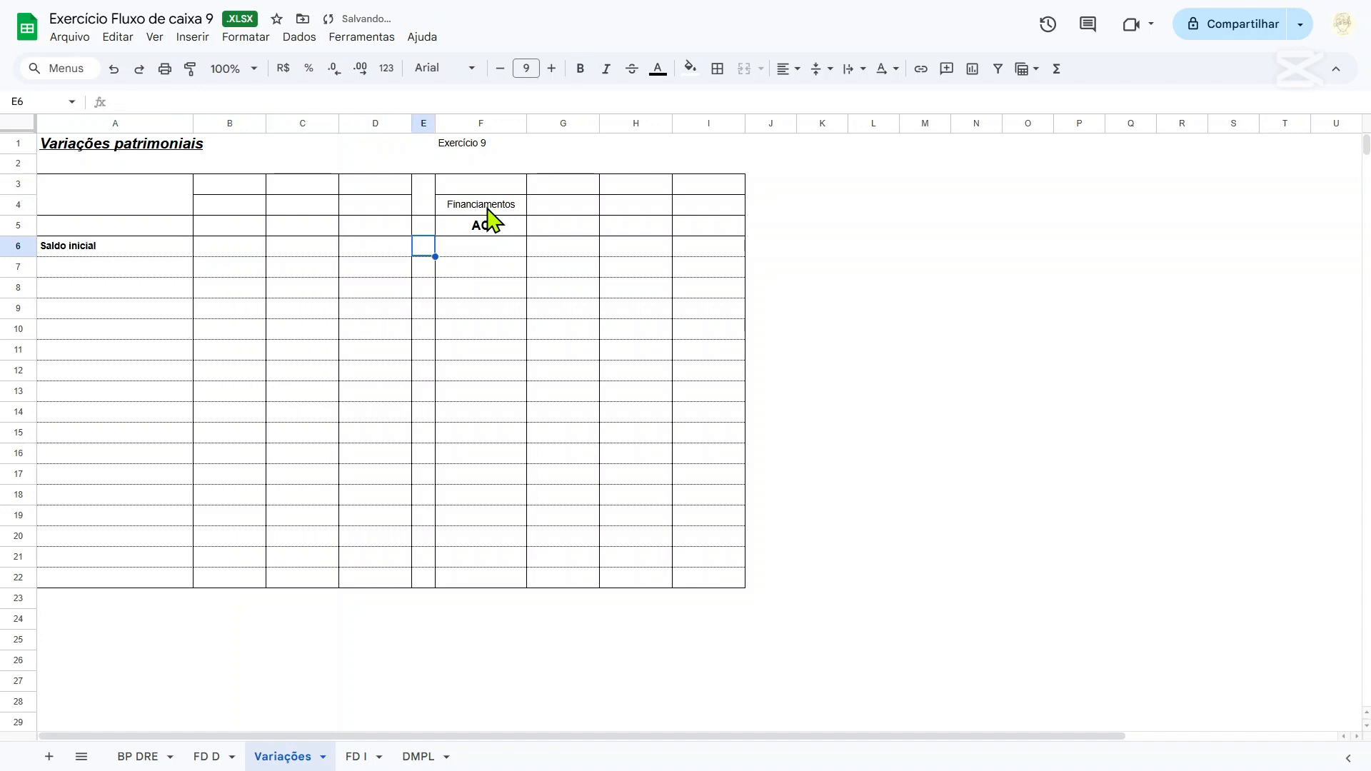
{"action": "type", "text": "="}
{"action": "left_click", "coordinate": [138, 757]}
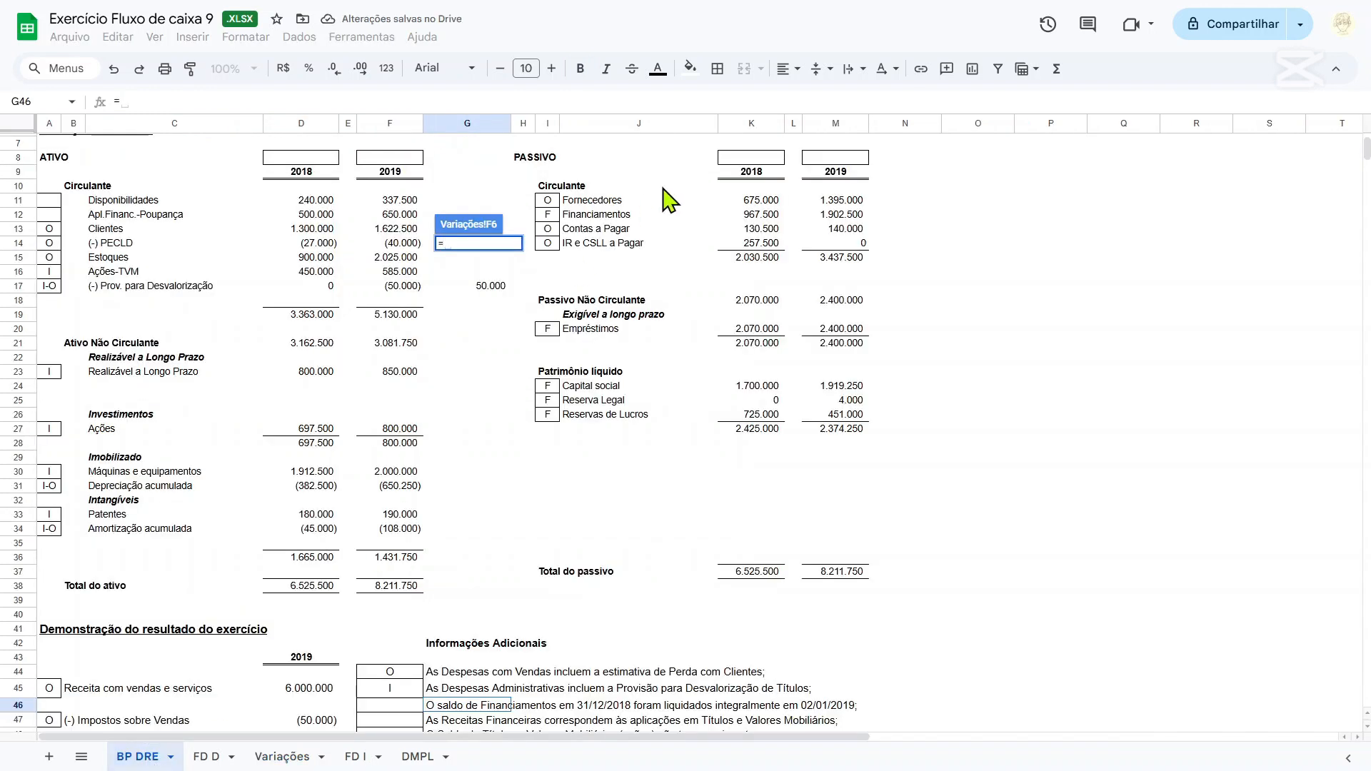
{"action": "left_click", "coordinate": [743, 214]}
{"action": "key", "text": "Return"}
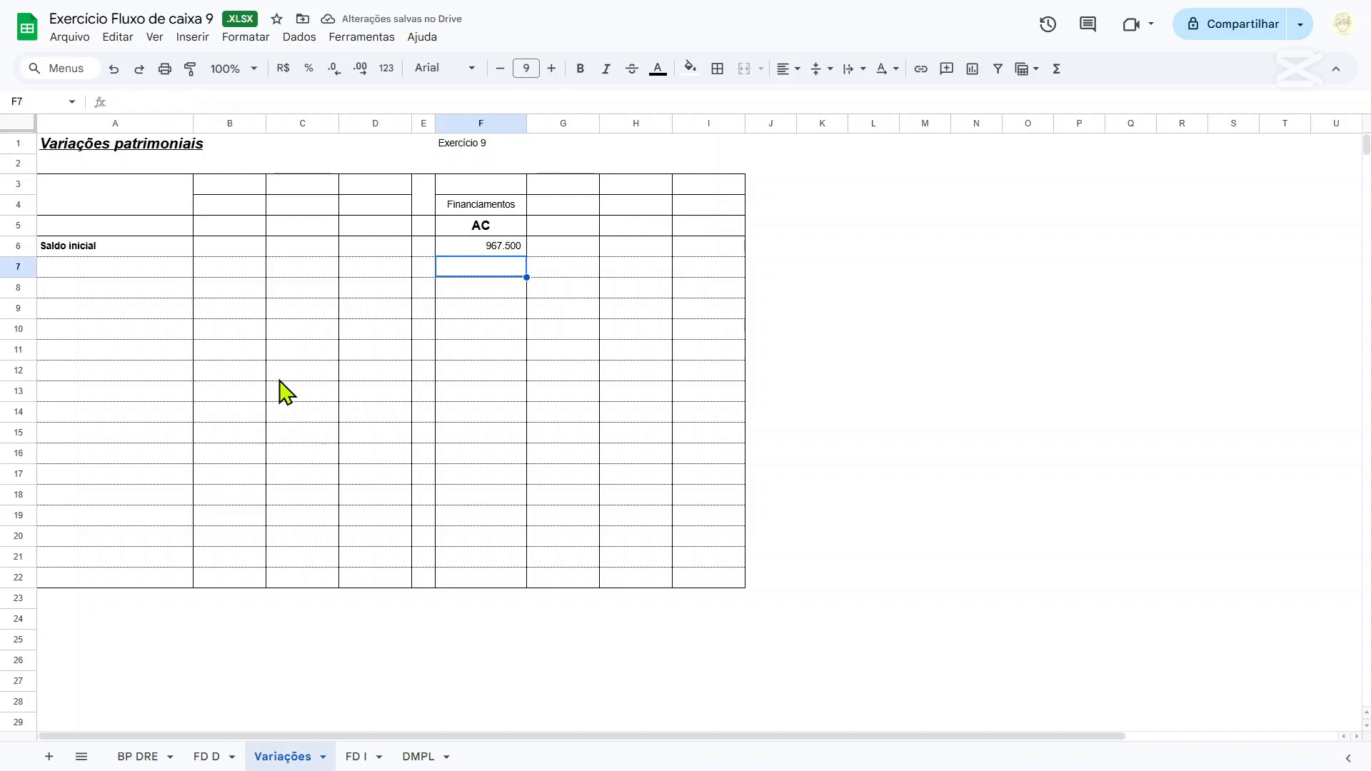
Consult the additional note on settling Financiamentos, and label A7 on the Variações sheet as PMT de Financiamento 02/01/19.
{"action": "key", "text": "Left"}
{"action": "left_click", "coordinate": [138, 756]}
{"action": "scroll", "coordinate": [372, 657], "scroll_direction": "down", "scroll_amount": 3}
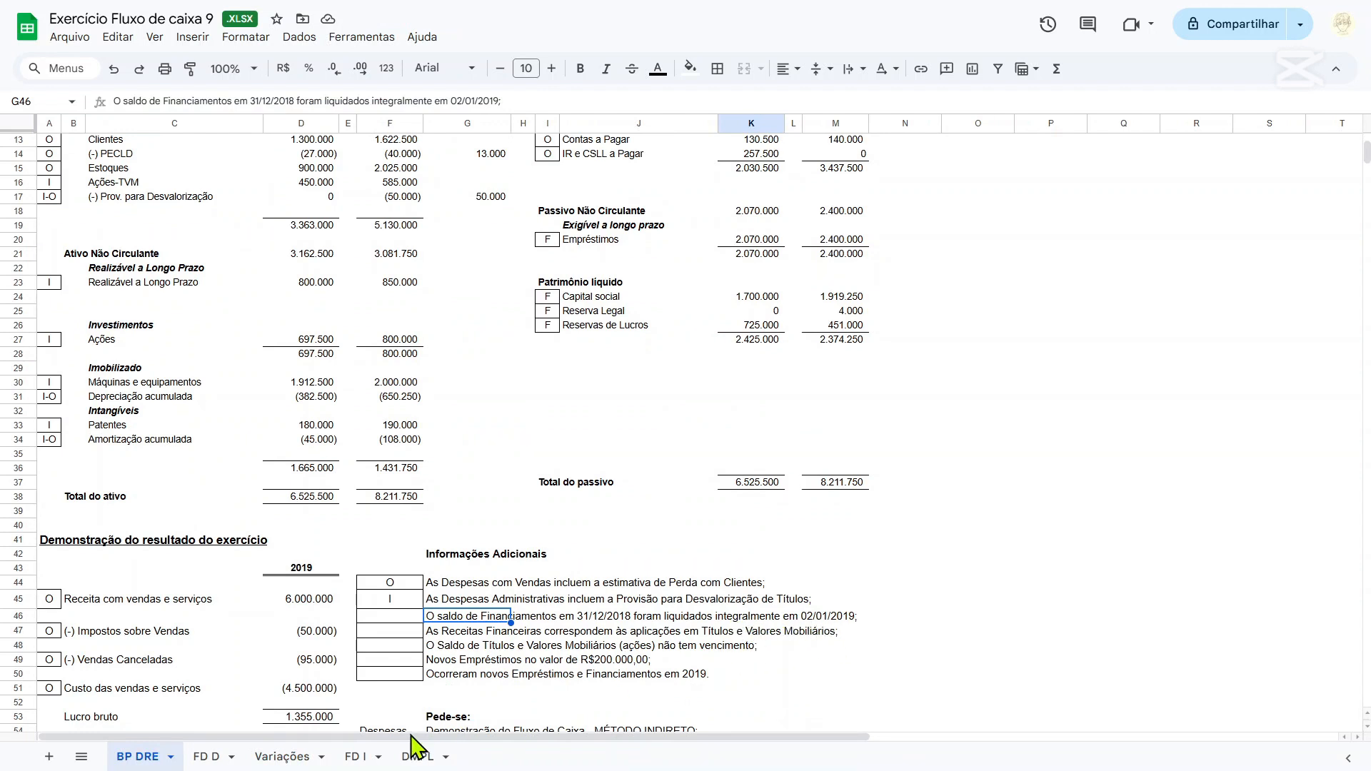
{"action": "left_click", "coordinate": [299, 758]}
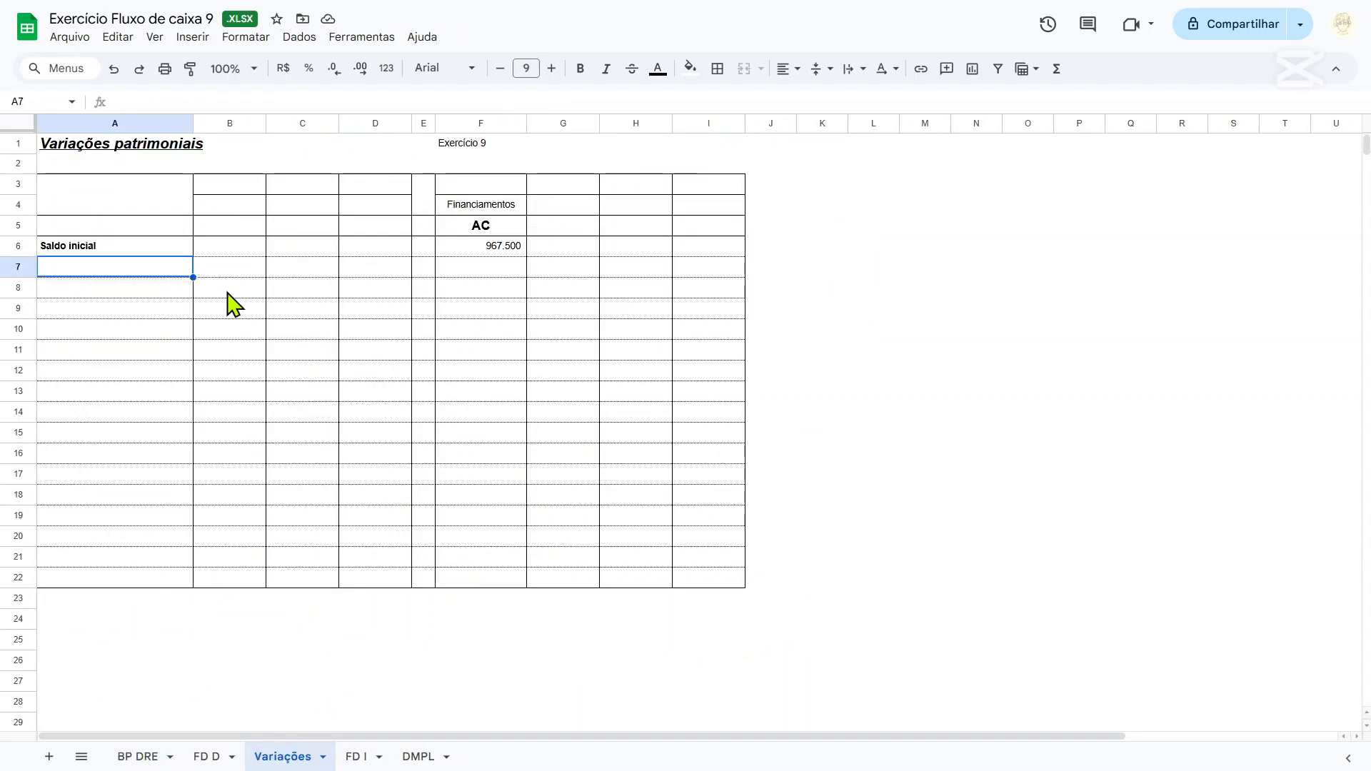
{"action": "type", "text": "Financiamento 02/"}
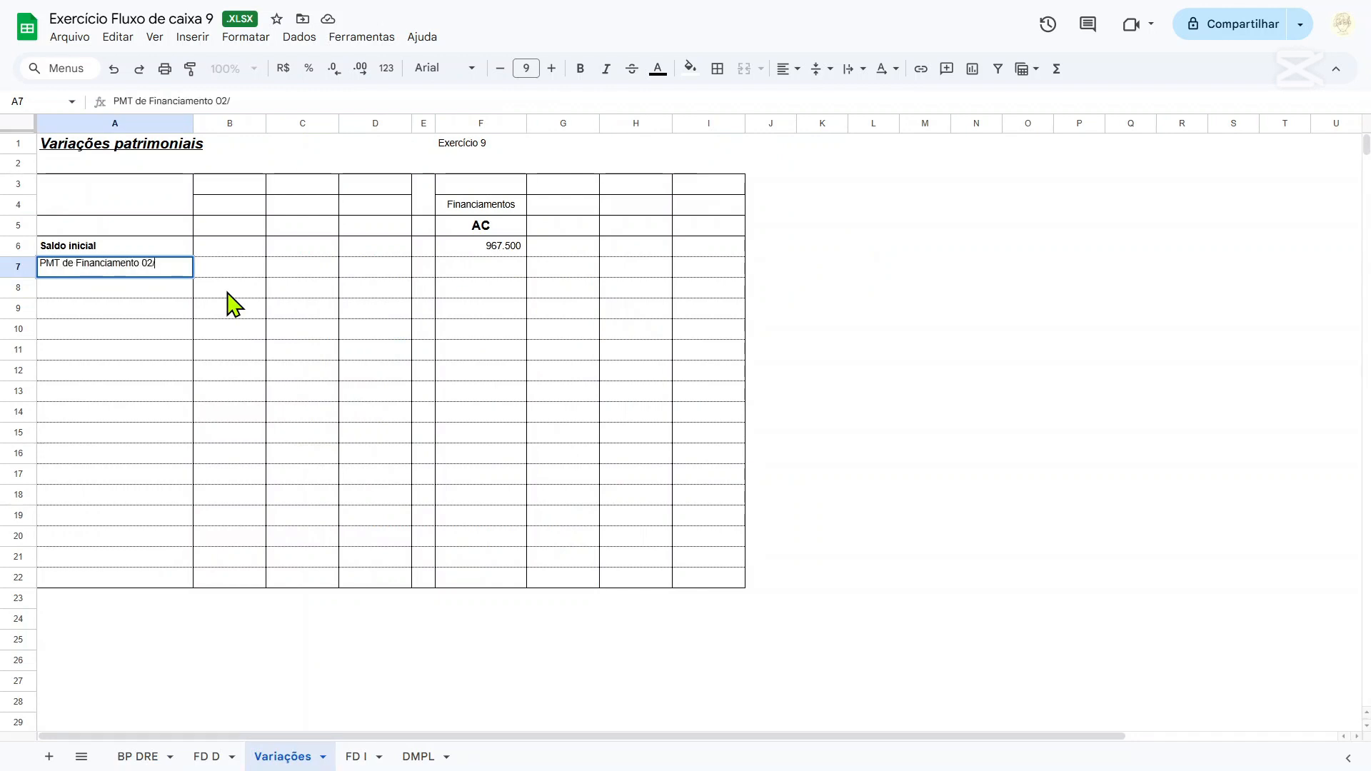
{"action": "type", "text": "MT de Financiamento 02/01/19"}
Enter the financing payment in F7 as the negative of the opening balance with =-F6.
{"action": "key", "text": "Tab"}
{"action": "key", "text": "Tab"}
{"action": "key", "text": "Tab"}
{"action": "key", "text": "Tab"}
{"action": "key", "text": "Tab"}
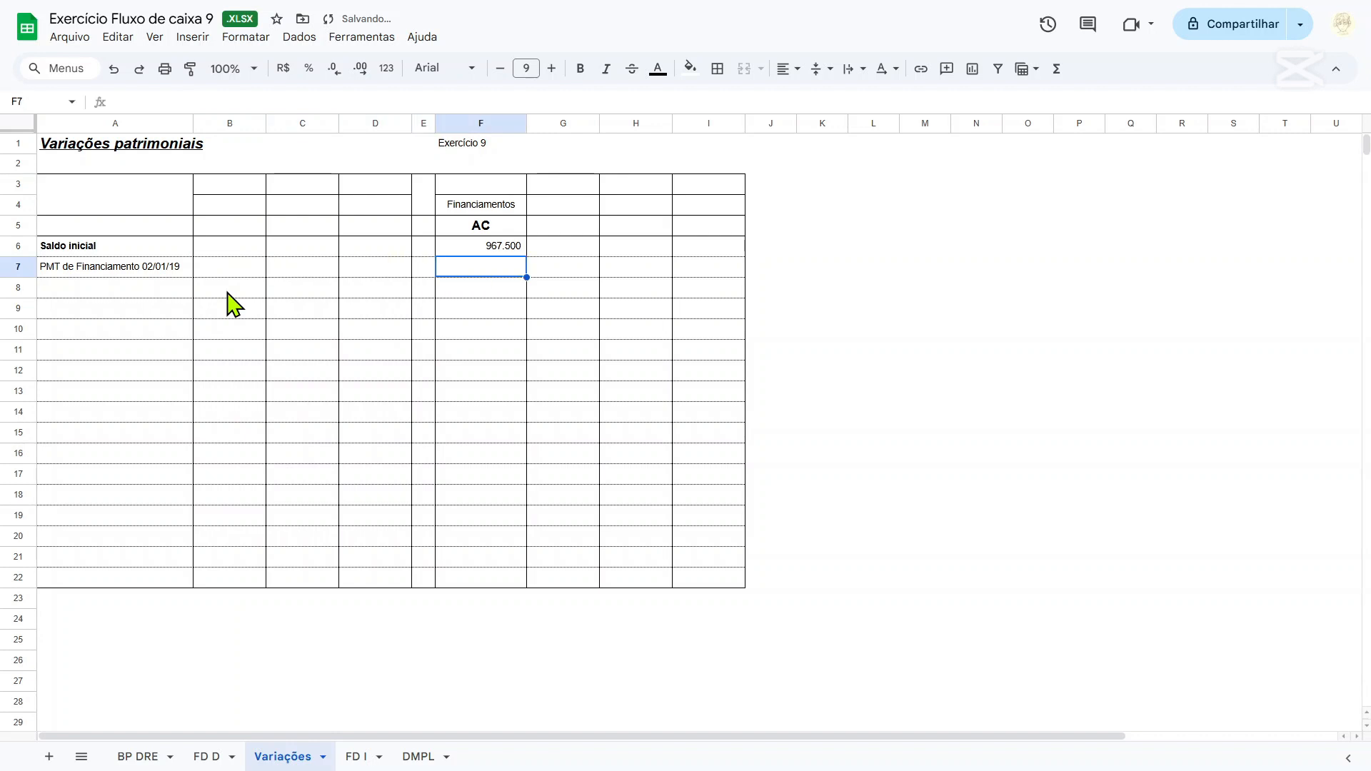
{"action": "type", "text": "=-F6"}
{"action": "key", "text": "Return"}
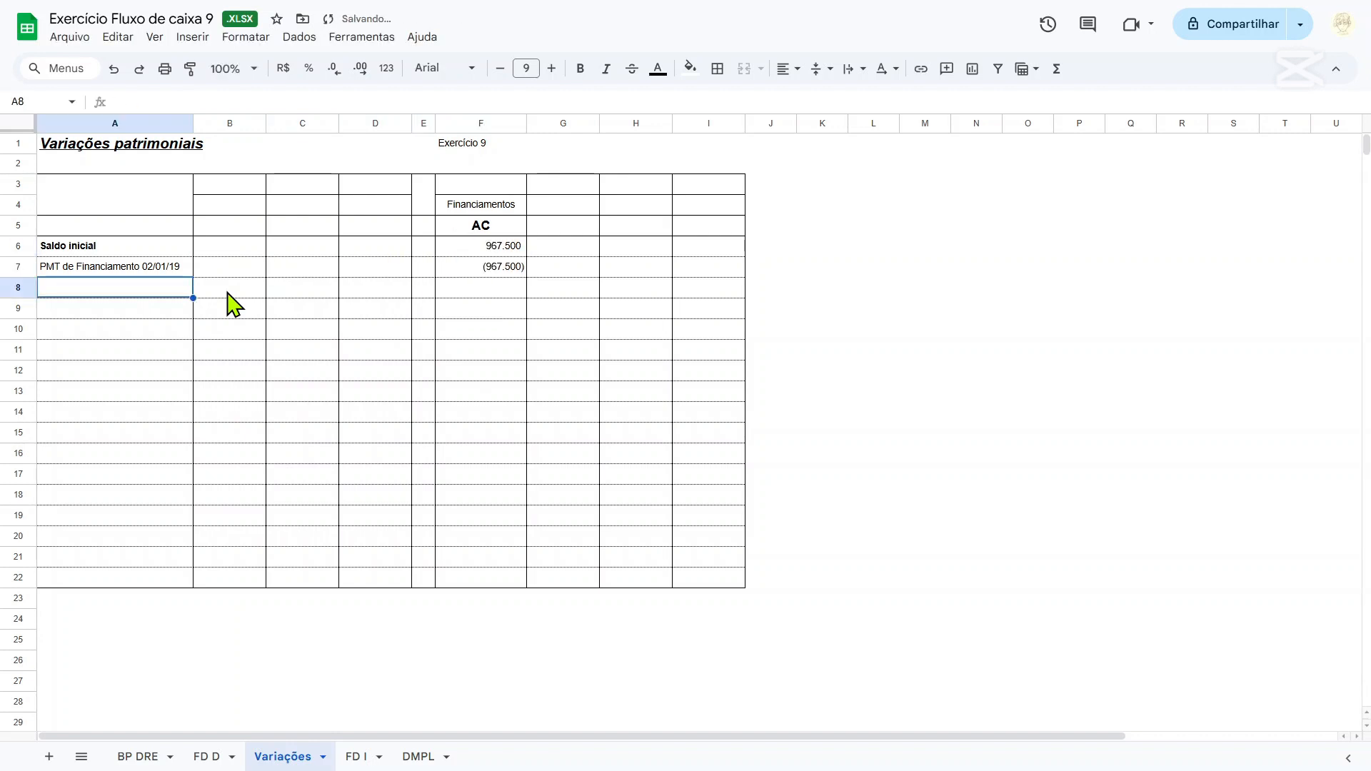
Link the closing Financiamentos balance in F22 to the 2019 balance in M12 of the BP DRE sheet.
{"action": "left_click", "coordinate": [492, 578]}
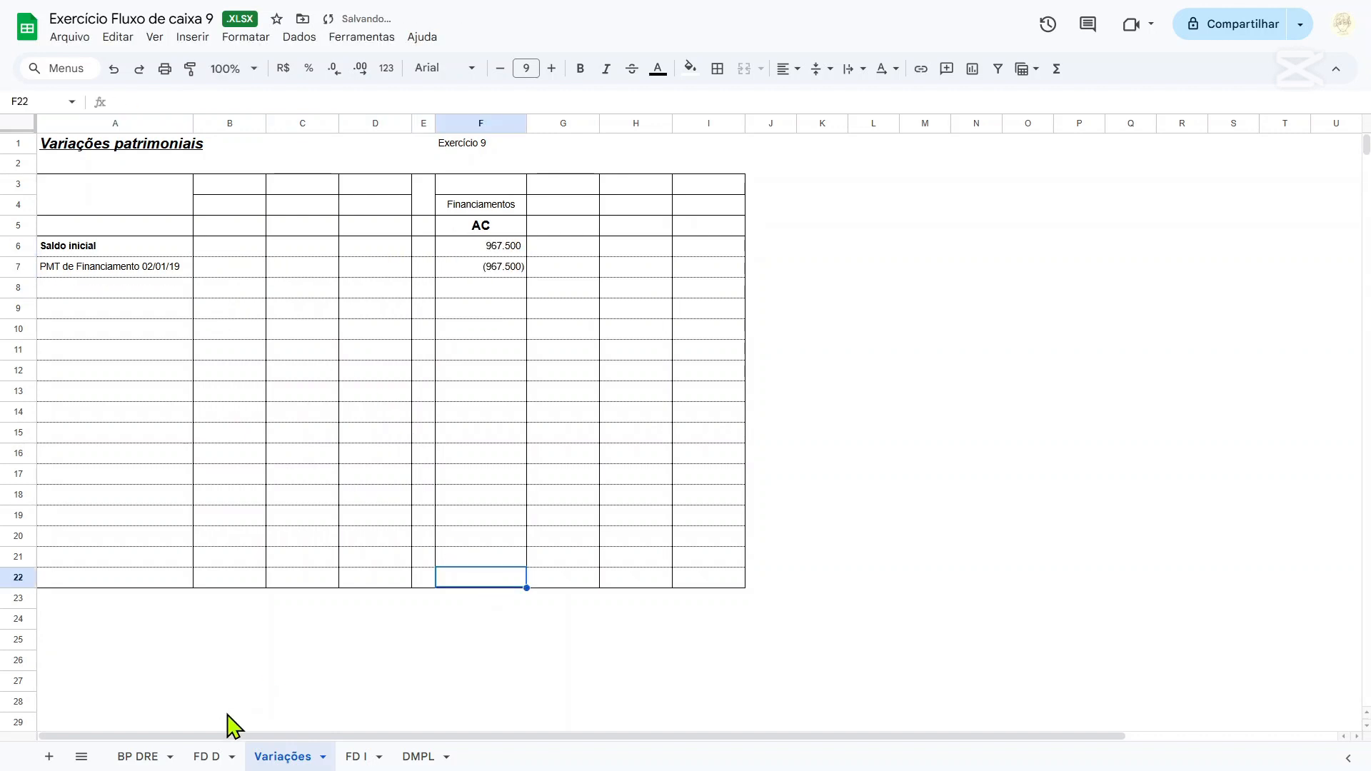
{"action": "type", "text": "="}
{"action": "left_click", "coordinate": [140, 757]}
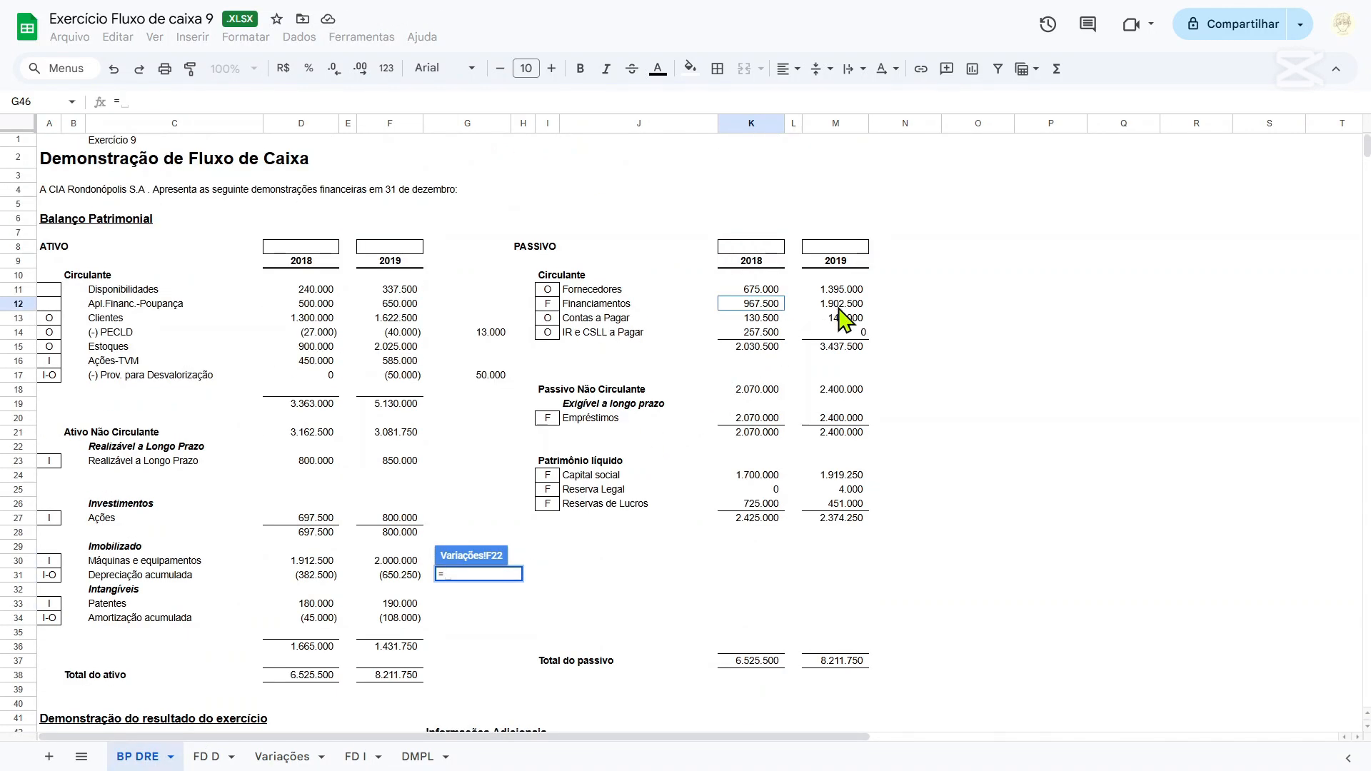
{"action": "left_click", "coordinate": [840, 309]}
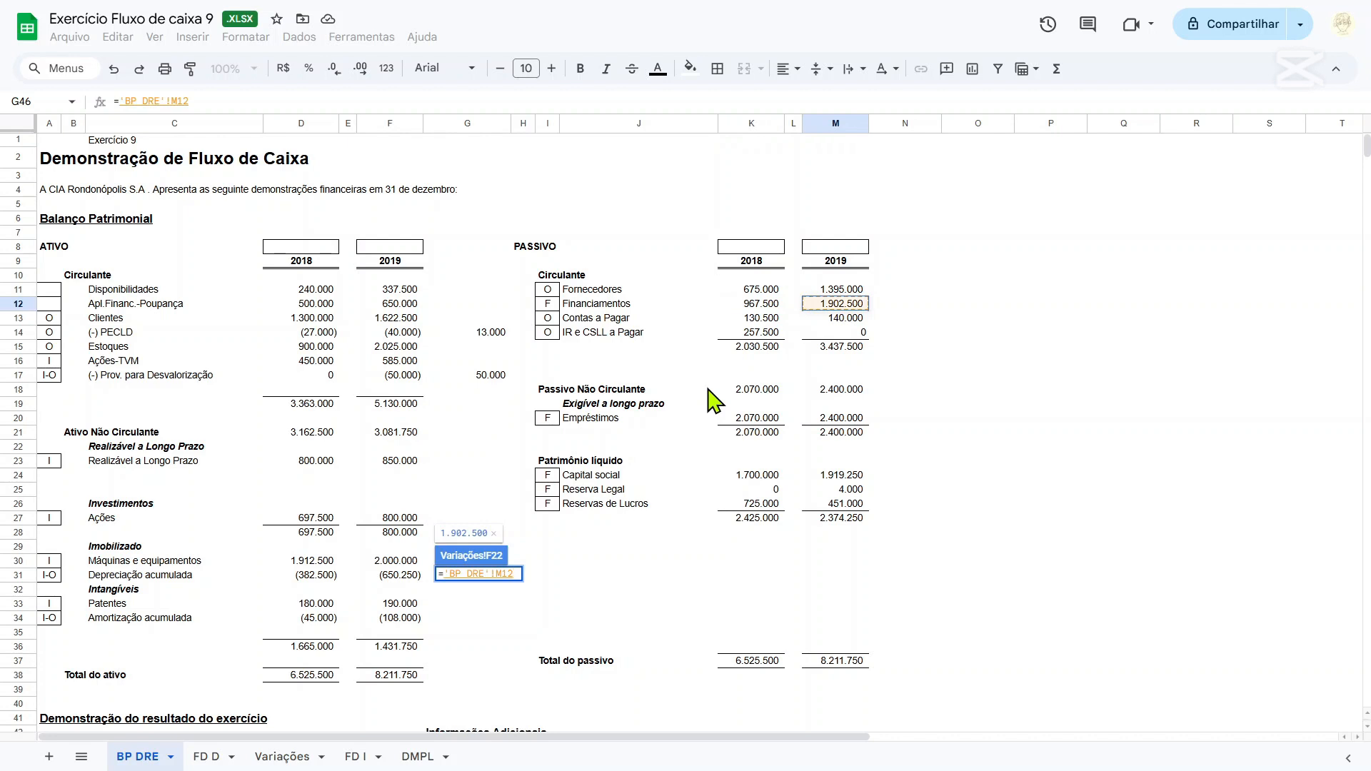
{"action": "key", "text": "Return"}
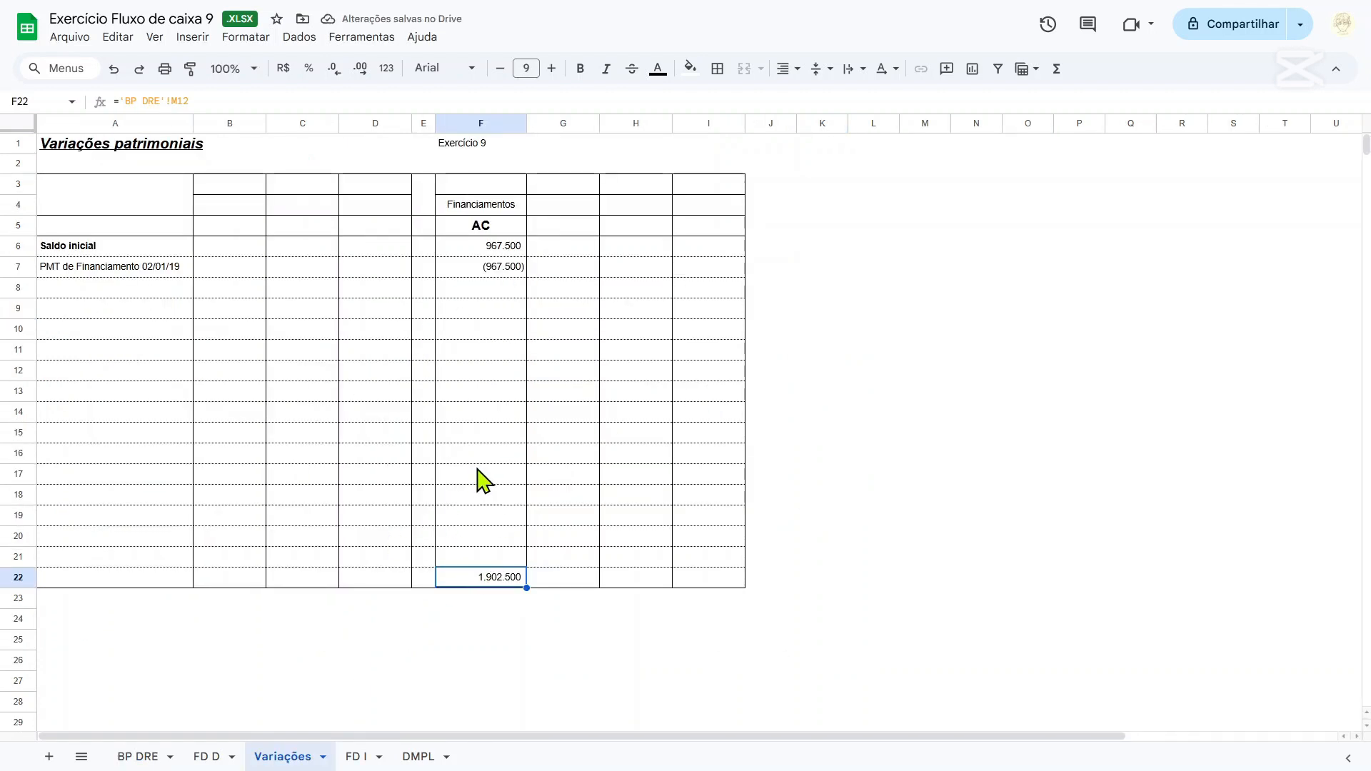
Try to fill F8 of the Financiamentos column with a reference to the closing balance, =F22.
{"action": "left_click_drag", "start_coordinate": [464, 244], "coordinate": [484, 274]}
{"action": "left_click", "coordinate": [483, 375]}
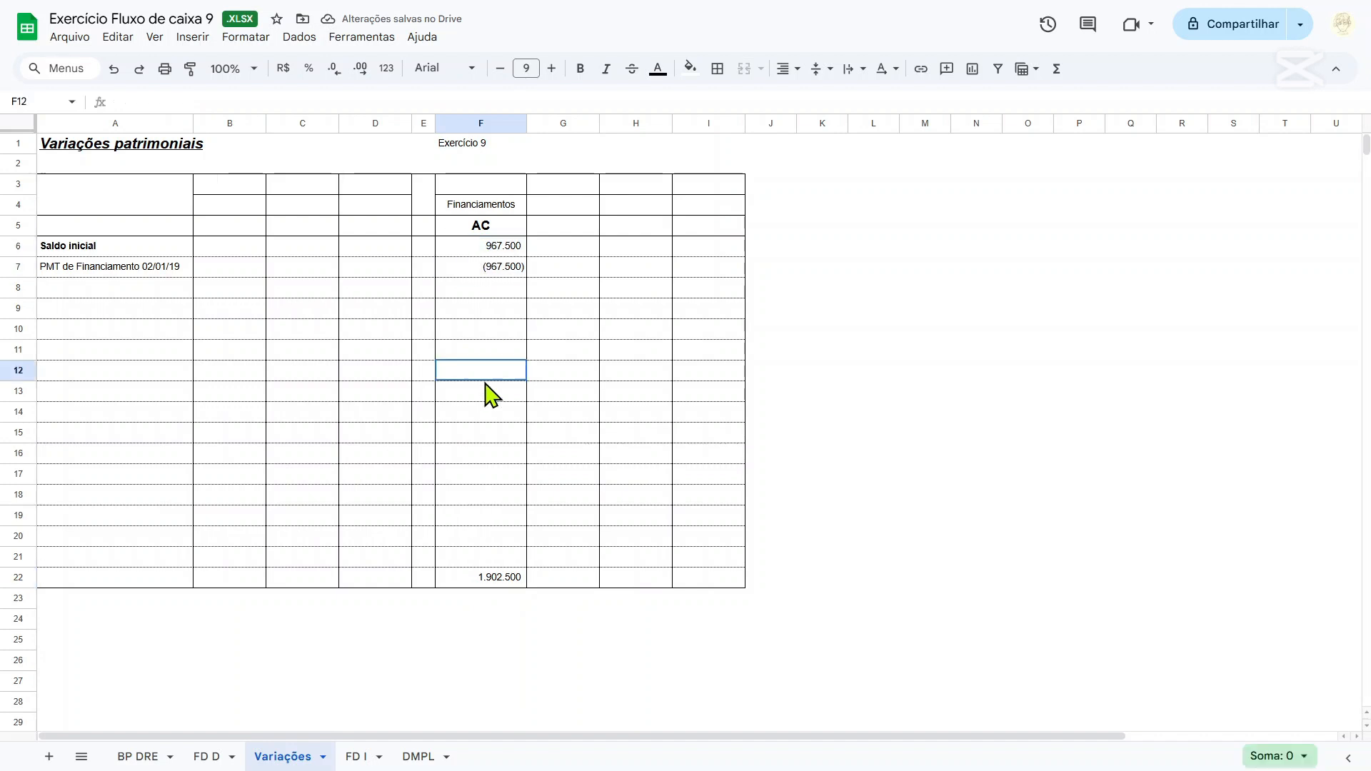
{"action": "left_click", "coordinate": [469, 288]}
{"action": "left_click", "coordinate": [480, 576]}
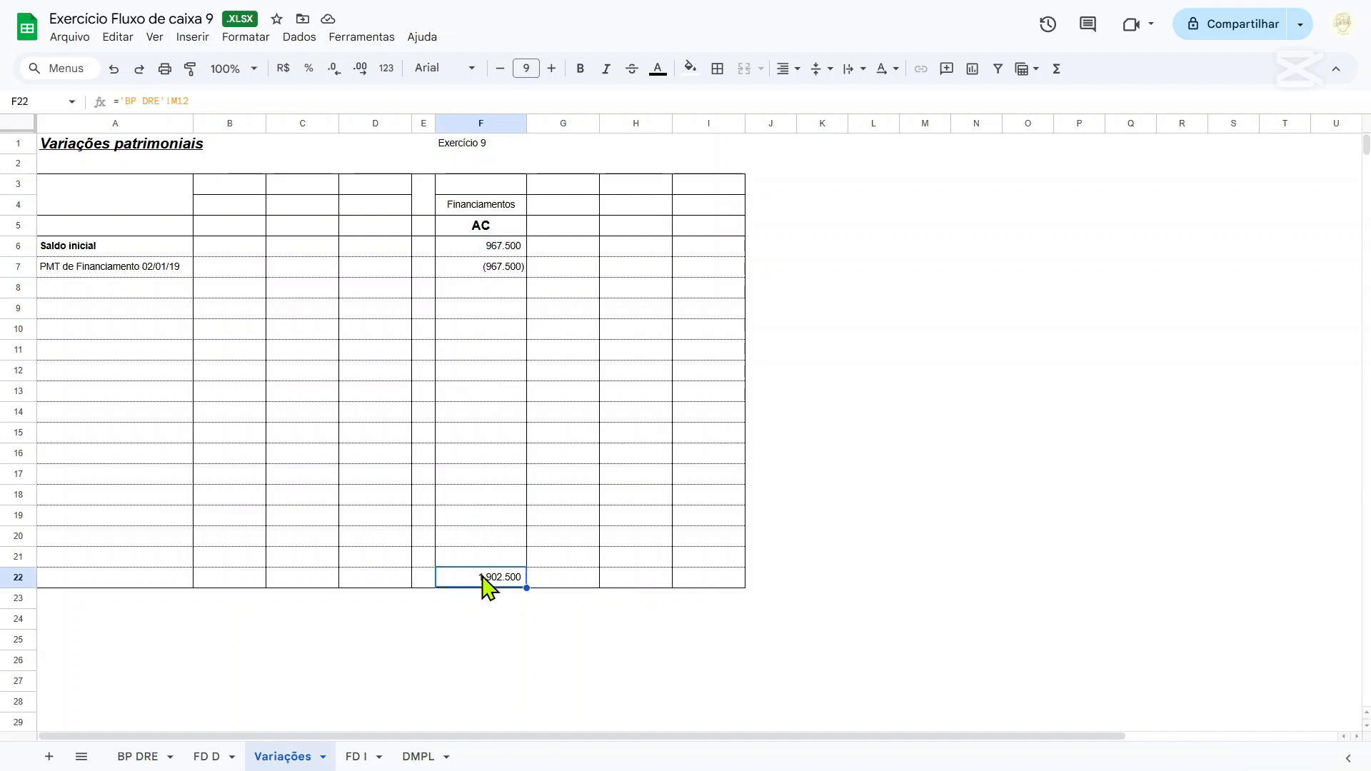
{"action": "left_click", "coordinate": [503, 292]}
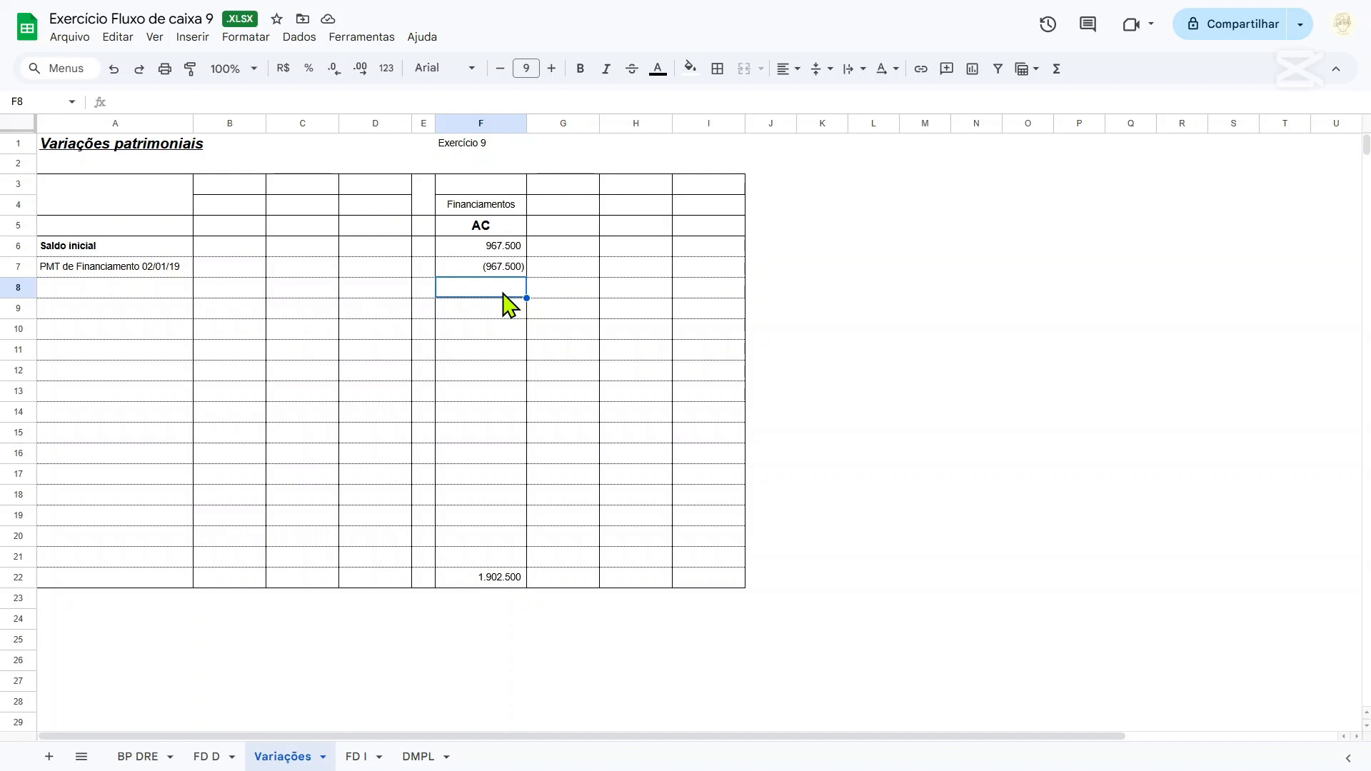
{"action": "type", "text": "="}
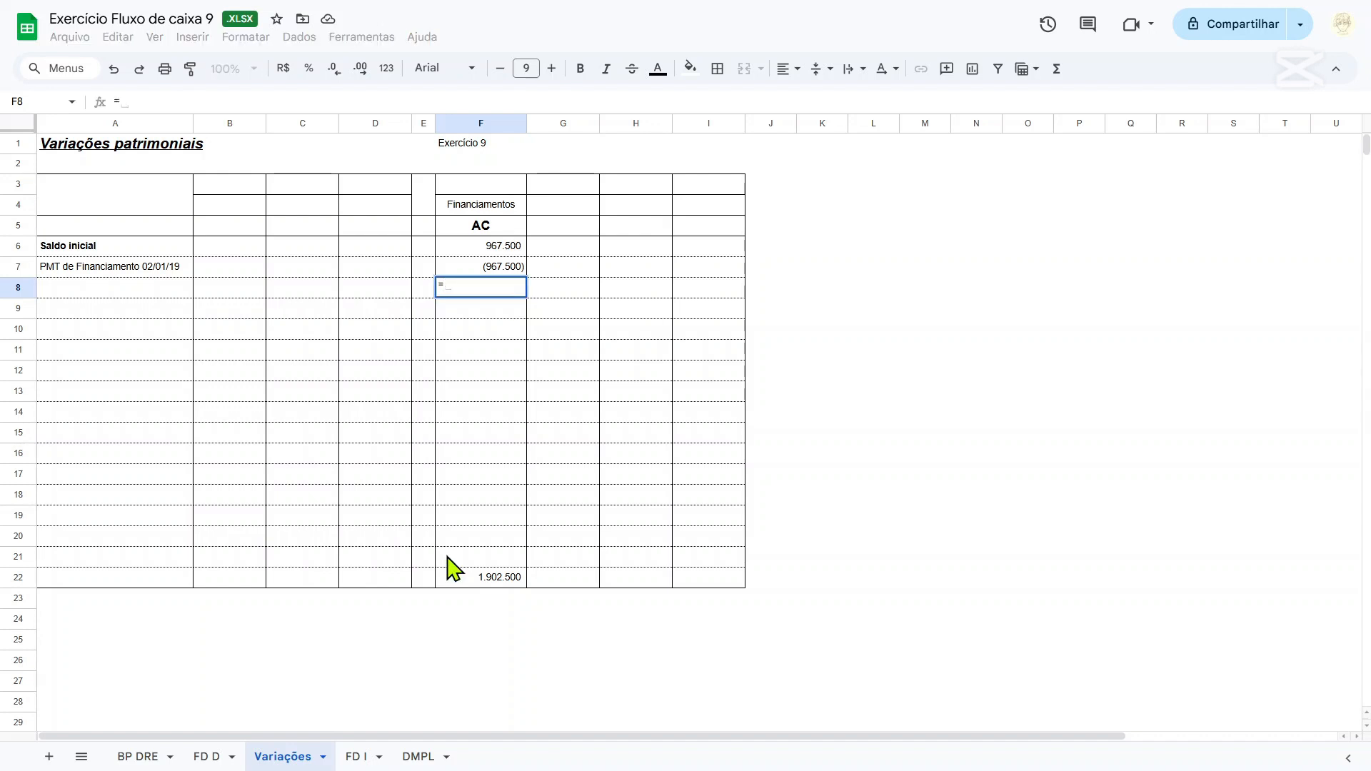
{"action": "left_click", "coordinate": [483, 580]}
{"action": "key", "text": "Return"}
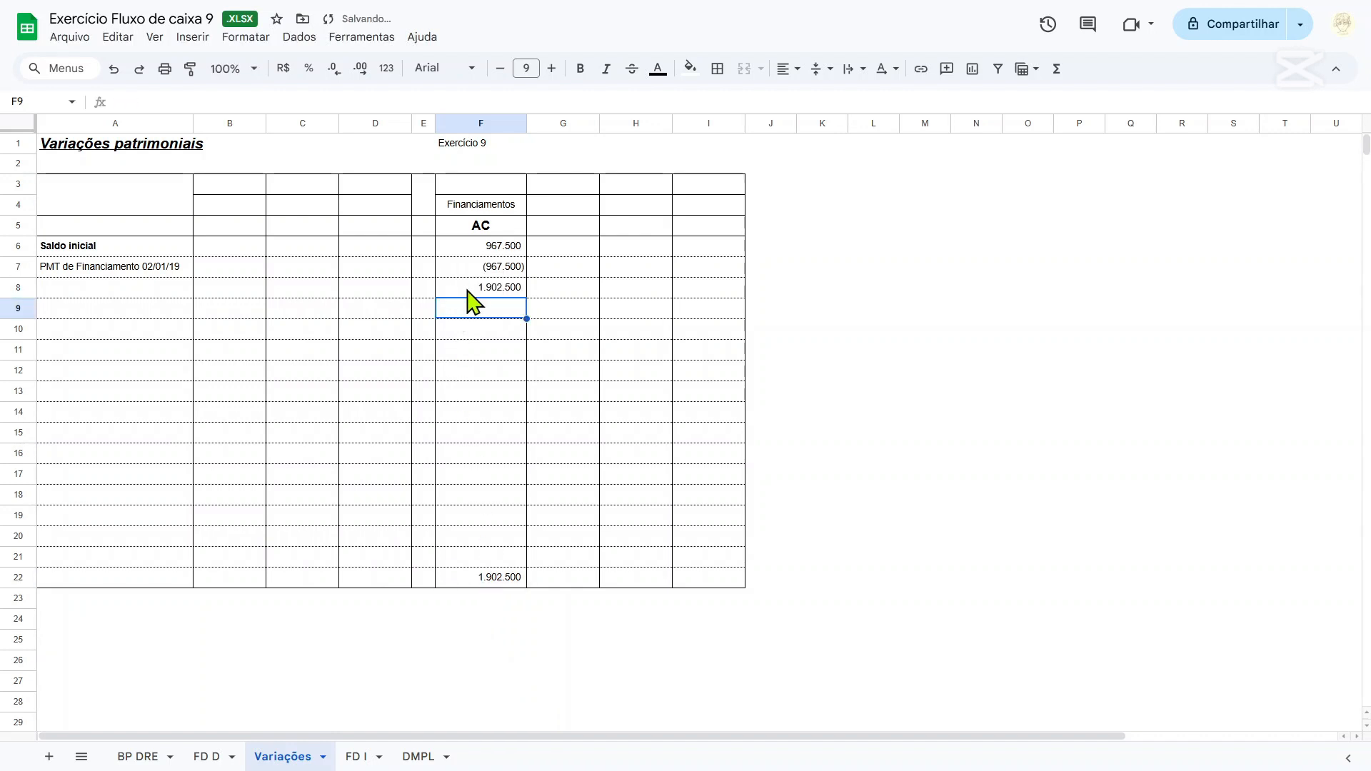
Clear the closing-balance reference from F8.
{"action": "mouse_move", "coordinate": [474, 292]}
{"action": "left_mouse_down"}
{"action": "mouse_move", "coordinate": [321, 293]}
{"action": "mouse_move", "coordinate": [481, 284]}
{"action": "mouse_move", "coordinate": [493, 297]}
{"action": "left_mouse_up"}
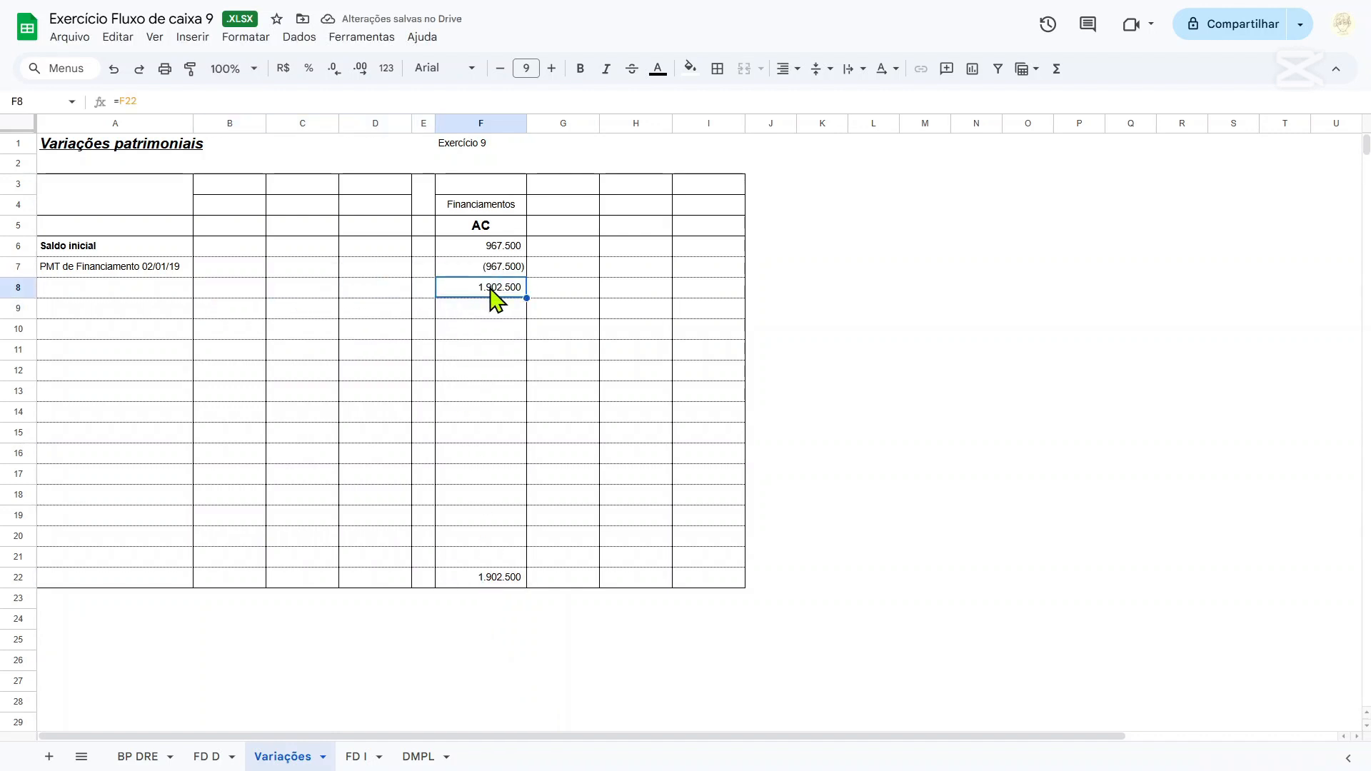
{"action": "key", "text": "Left"}
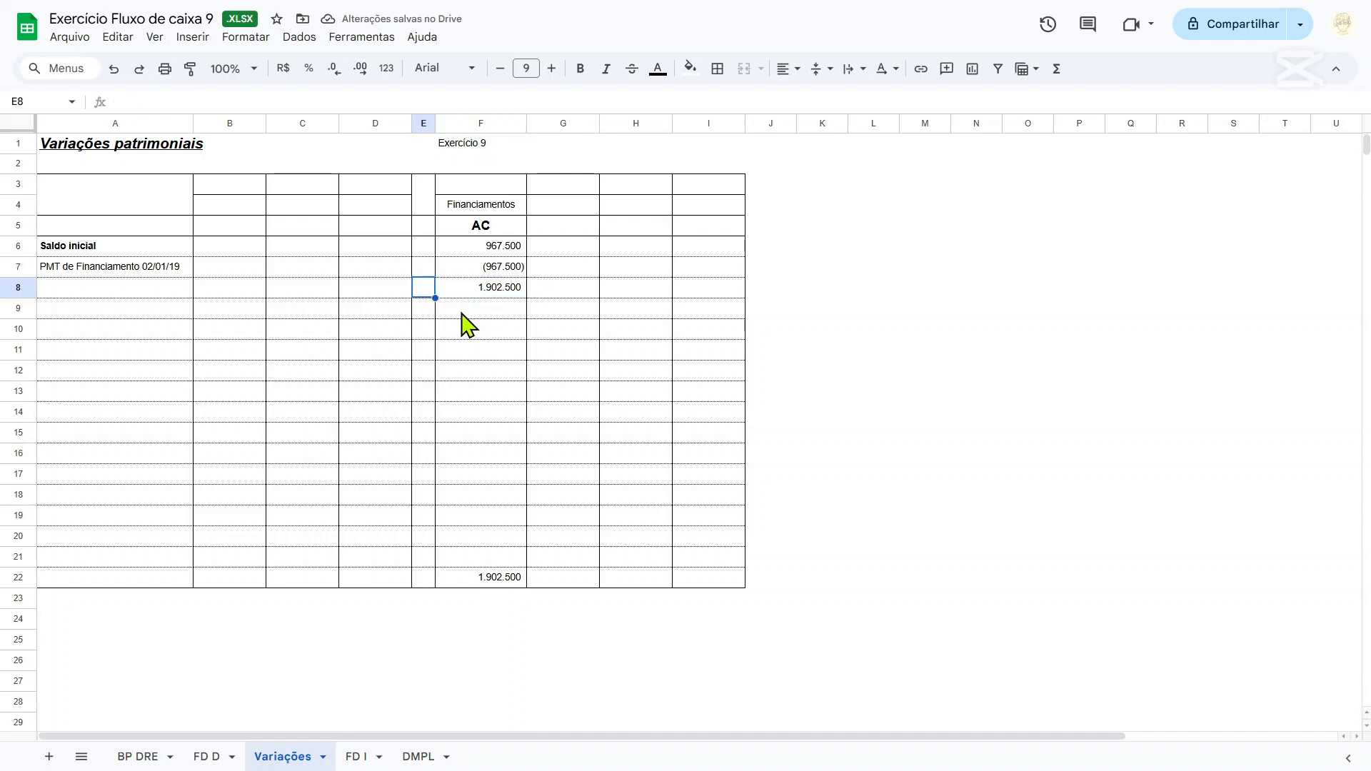
{"action": "key", "text": "Right"}
{"action": "key", "text": "Left"}
{"action": "key", "text": "Right"}
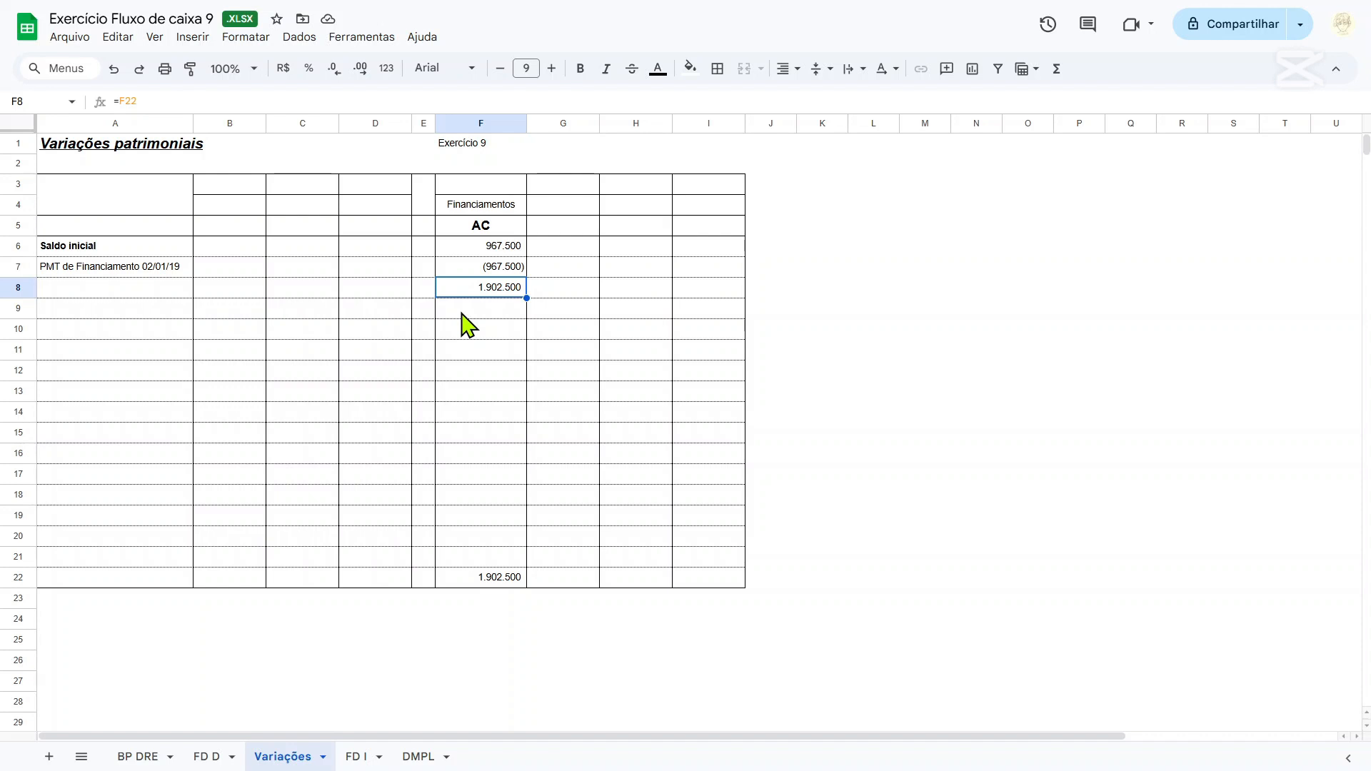
{"action": "key", "text": "Delete"}
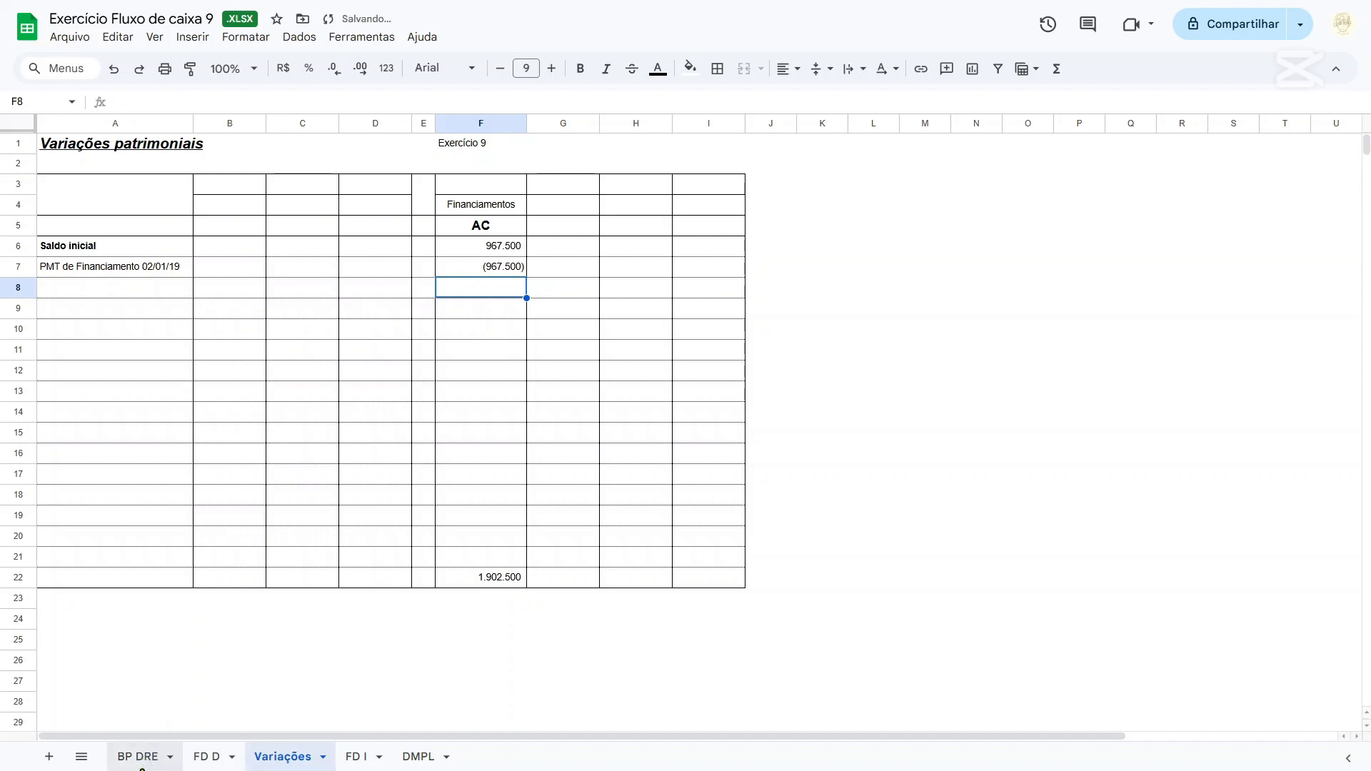
On the BP DRE sheet, classify the additional note about settling Financiamentos as F in F46.
{"action": "left_click", "coordinate": [141, 763]}
{"action": "scroll", "coordinate": [452, 518], "scroll_direction": "down", "scroll_amount": 6}
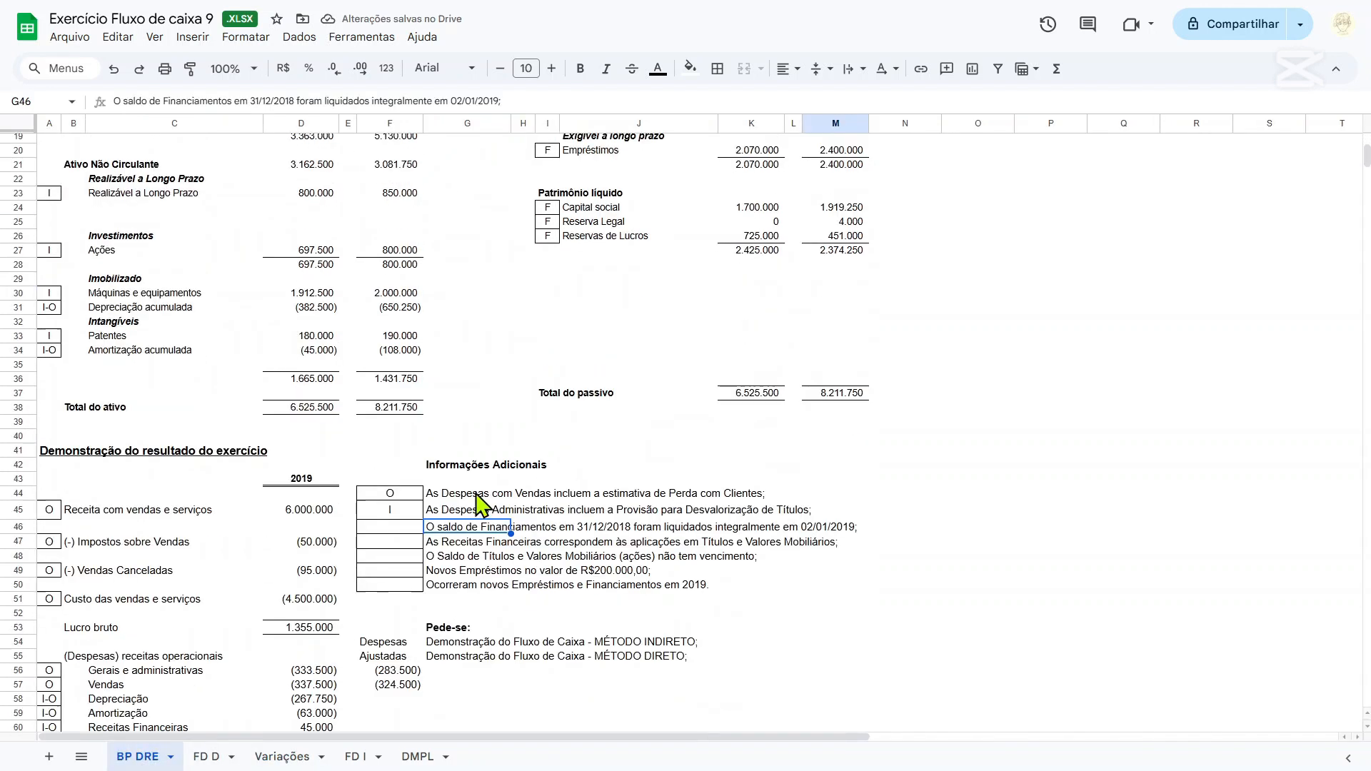
{"action": "left_click", "coordinate": [396, 525]}
{"action": "left_click", "coordinate": [453, 530]}
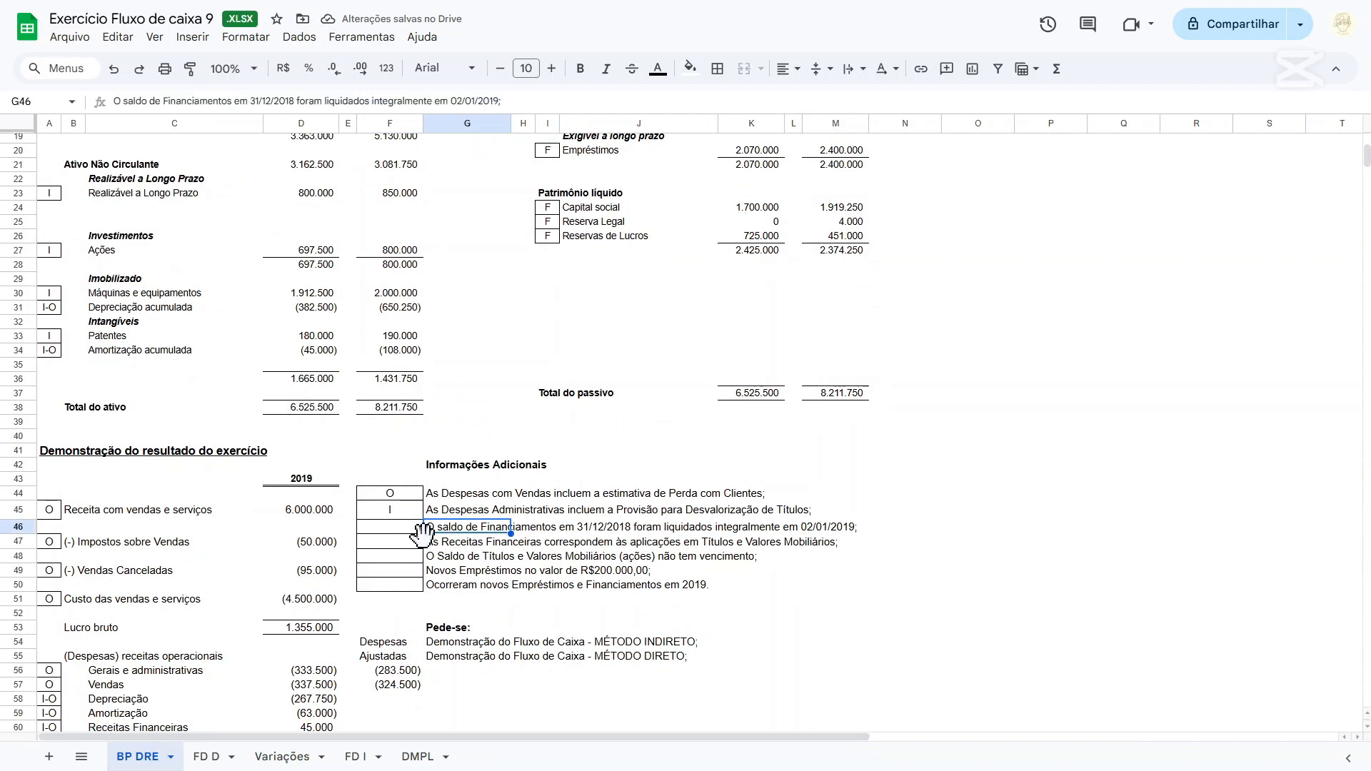
{"action": "left_click", "coordinate": [394, 541]}
{"action": "left_click", "coordinate": [401, 528]}
{"action": "left_click", "coordinate": [439, 528]}
{"action": "left_click", "coordinate": [394, 531]}
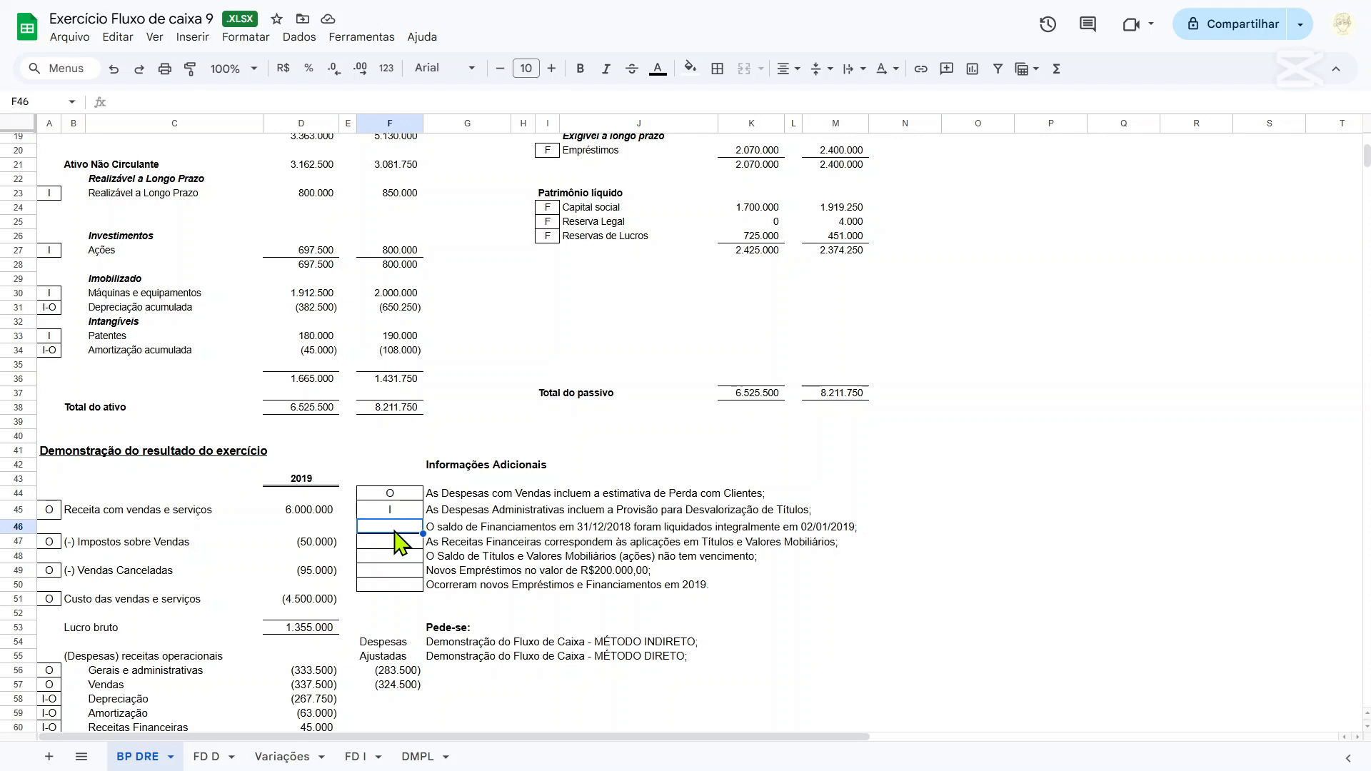
{"action": "double_click", "coordinate": [394, 530]}
{"action": "type", "text": "F"}
{"action": "key", "text": "Return"}
Color the text of the three classified additional notes in rows 44 to 46 green.
{"action": "scroll", "coordinate": [805, 490], "scroll_direction": "down", "scroll_amount": 2}
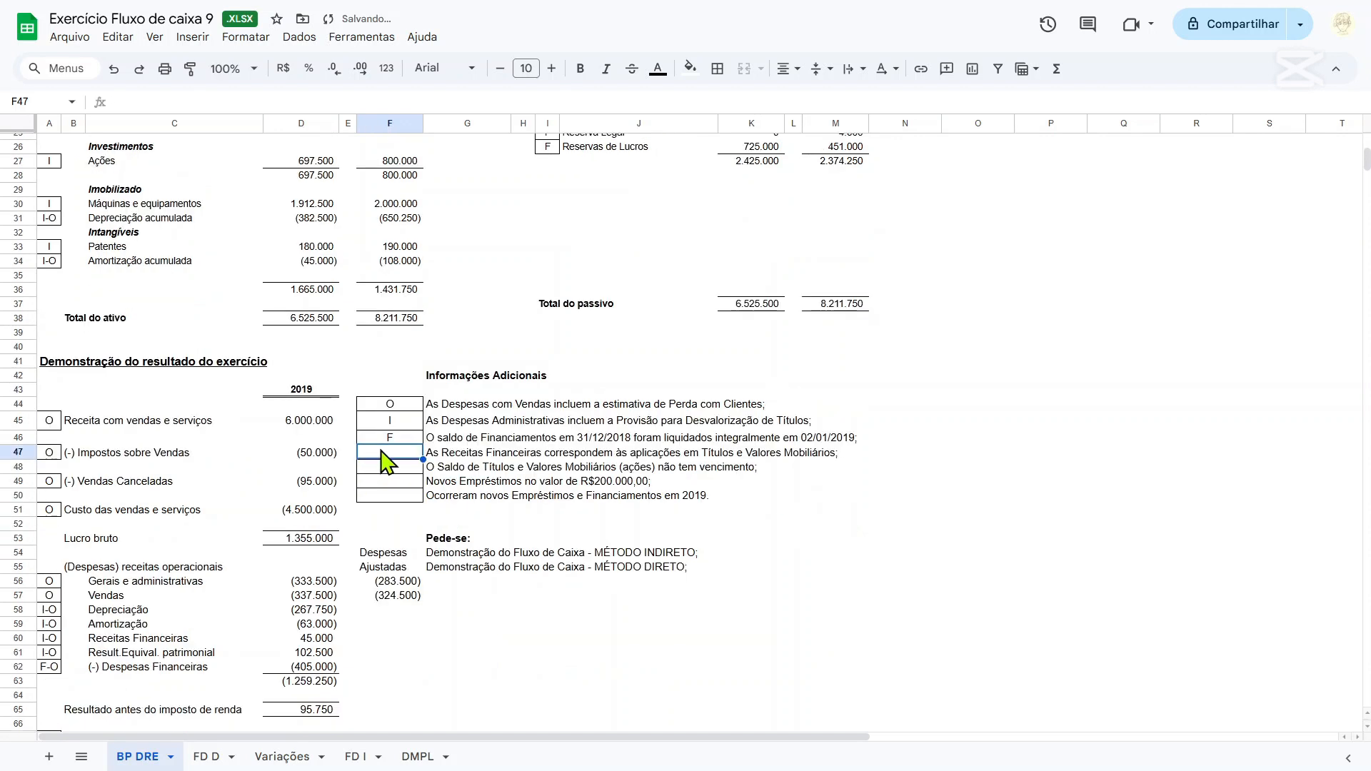
{"action": "left_click_drag", "start_coordinate": [412, 440], "coordinate": [557, 404]}
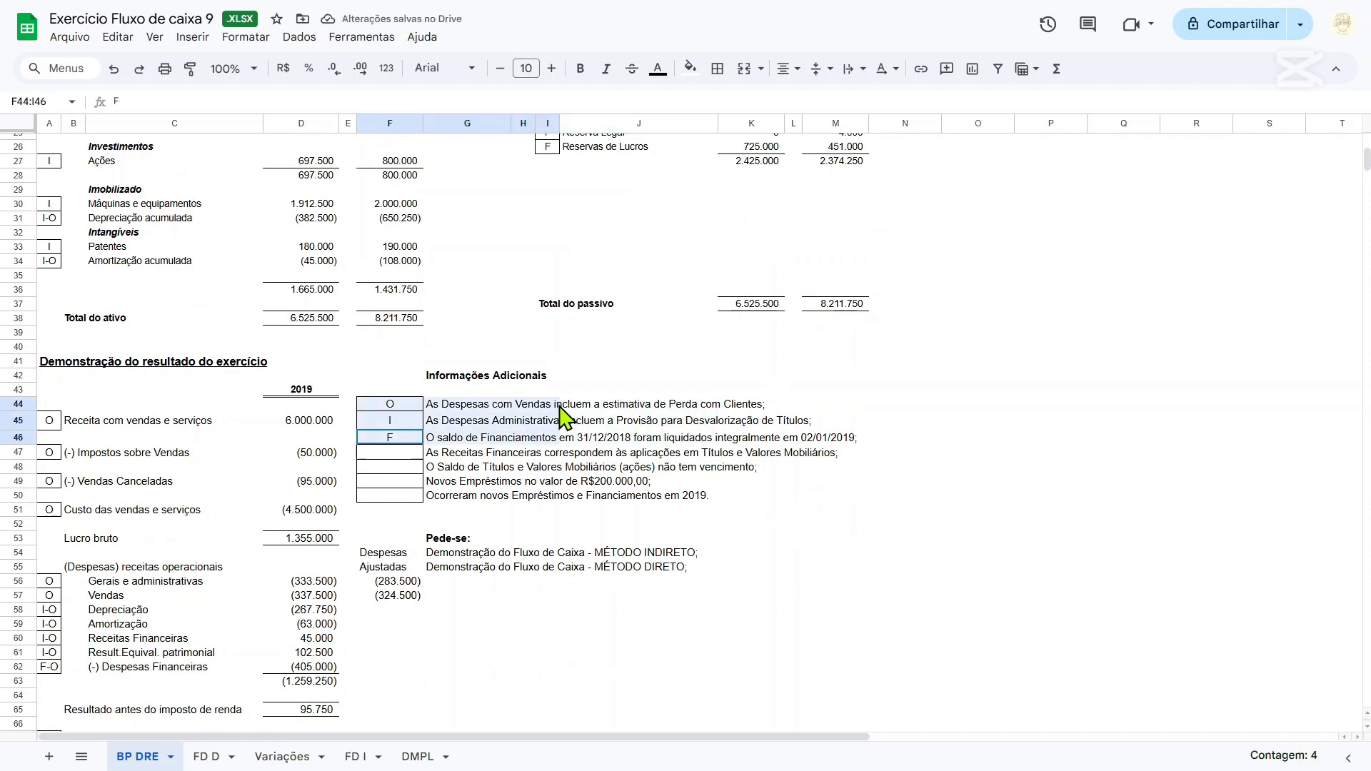
{"action": "left_click", "coordinate": [658, 69]}
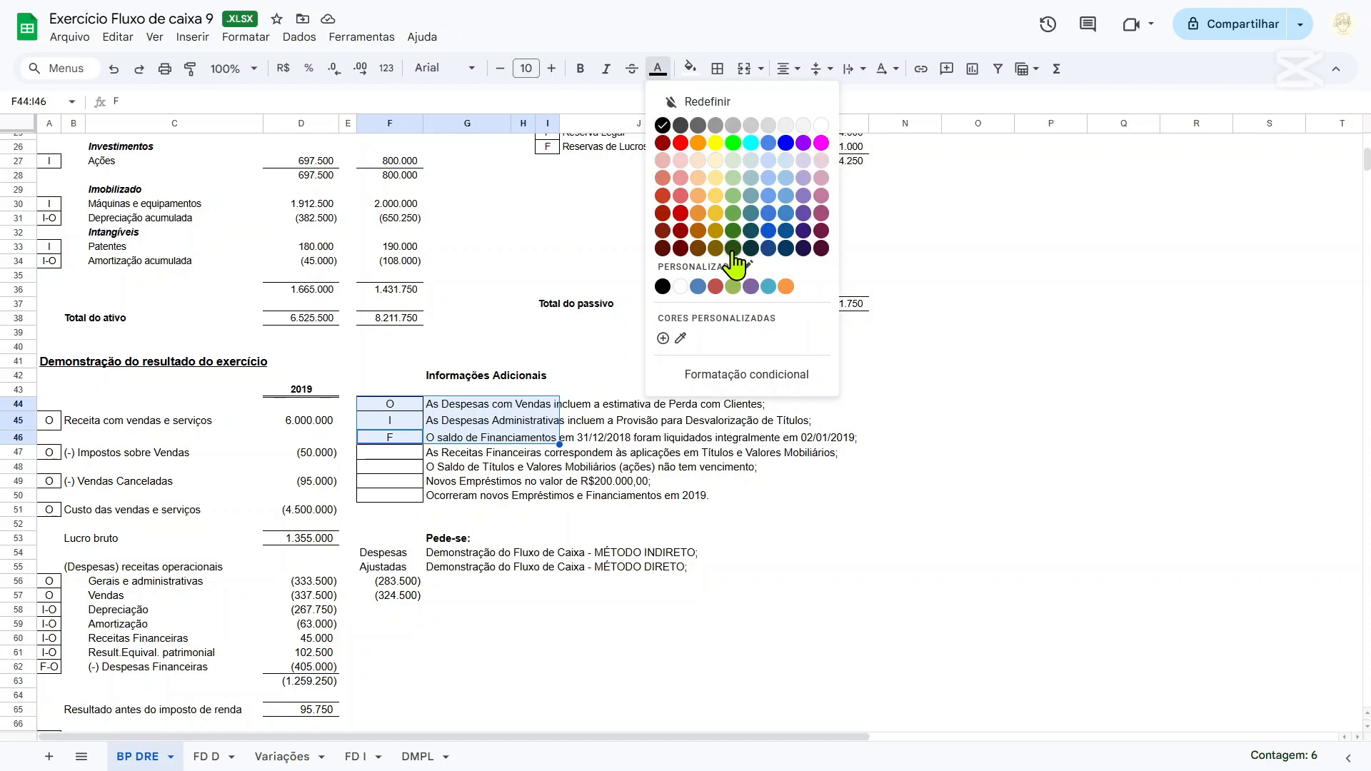
{"action": "left_click", "coordinate": [733, 213]}
{"action": "key", "text": "Down"}
Compare the Receitas Financeiras note in row 47 with the Ações-TVM account in row 16 of the balance sheet.
{"action": "scroll", "coordinate": [686, 300], "scroll_direction": "down", "scroll_amount": 1}
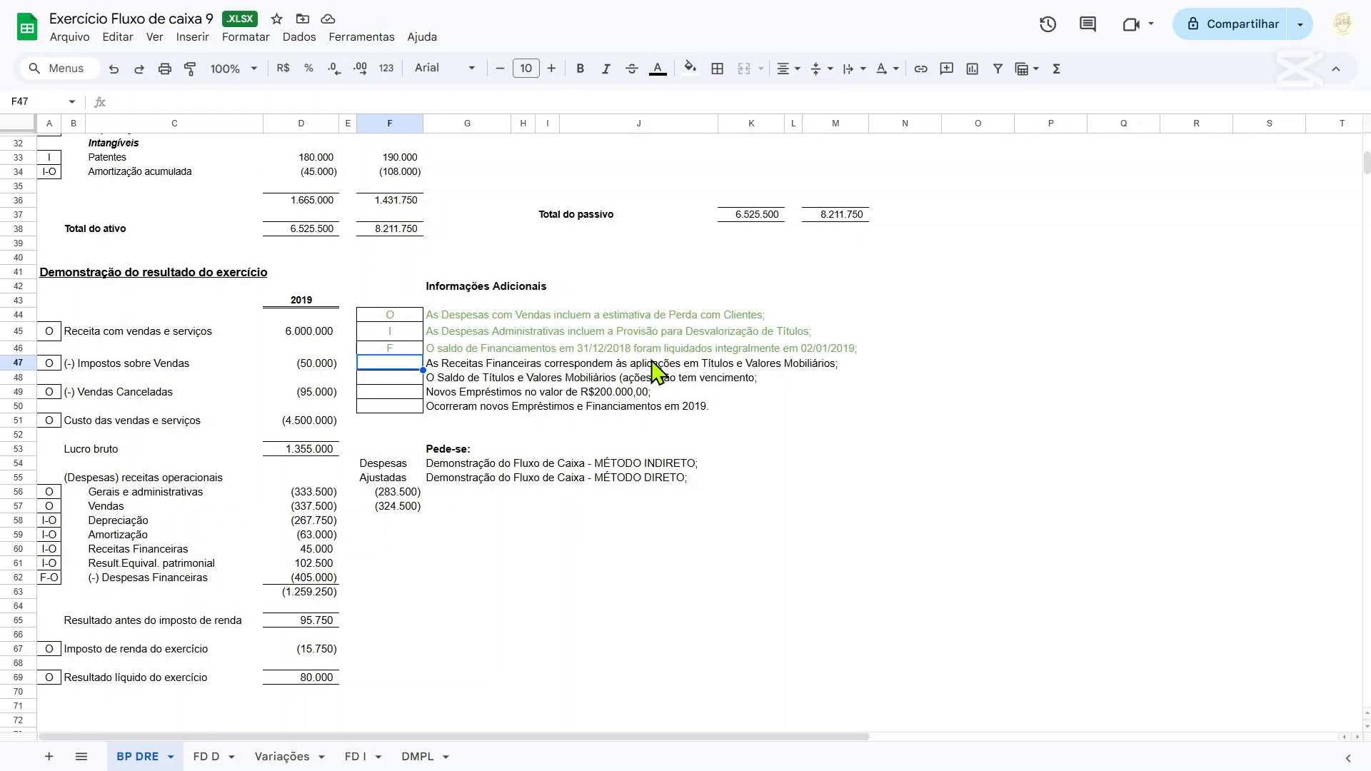
{"action": "left_click_drag", "start_coordinate": [605, 366], "coordinate": [453, 370]}
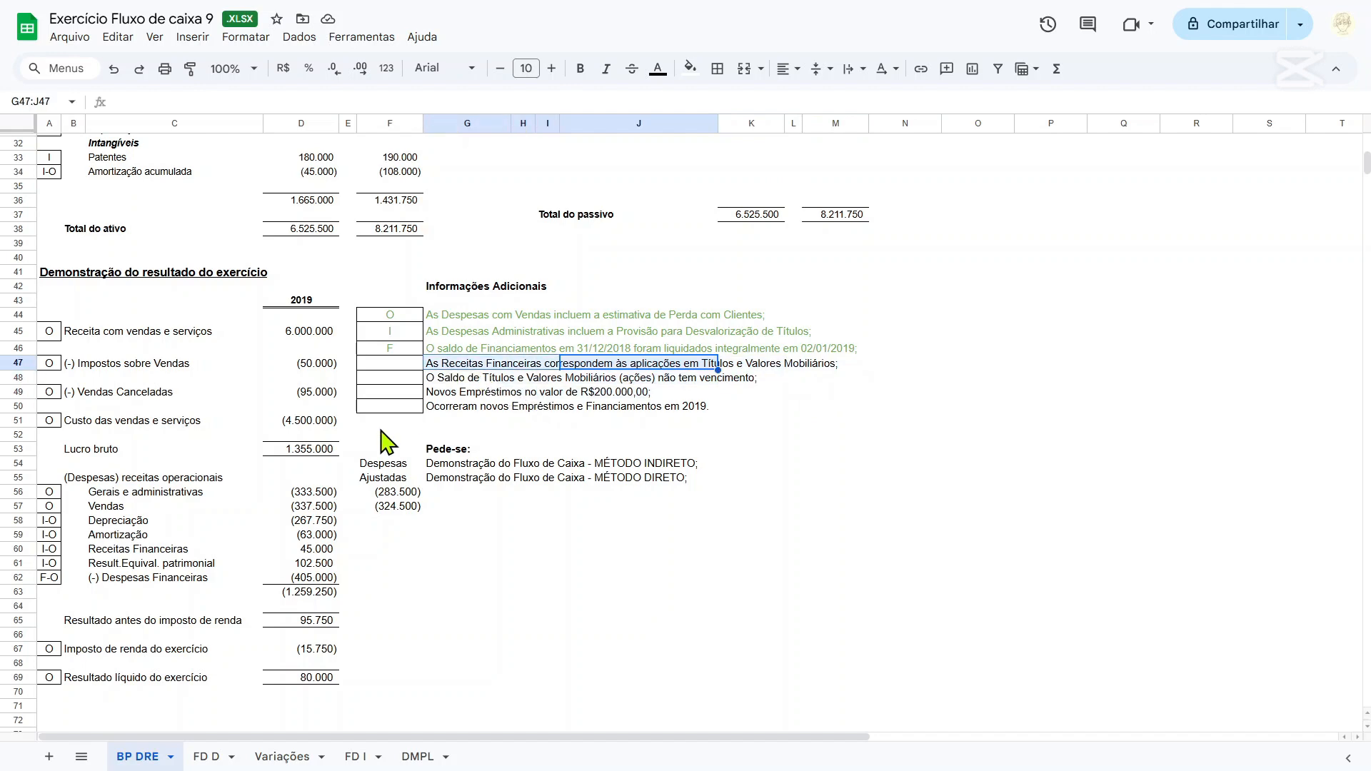
{"action": "left_click", "coordinate": [398, 368]}
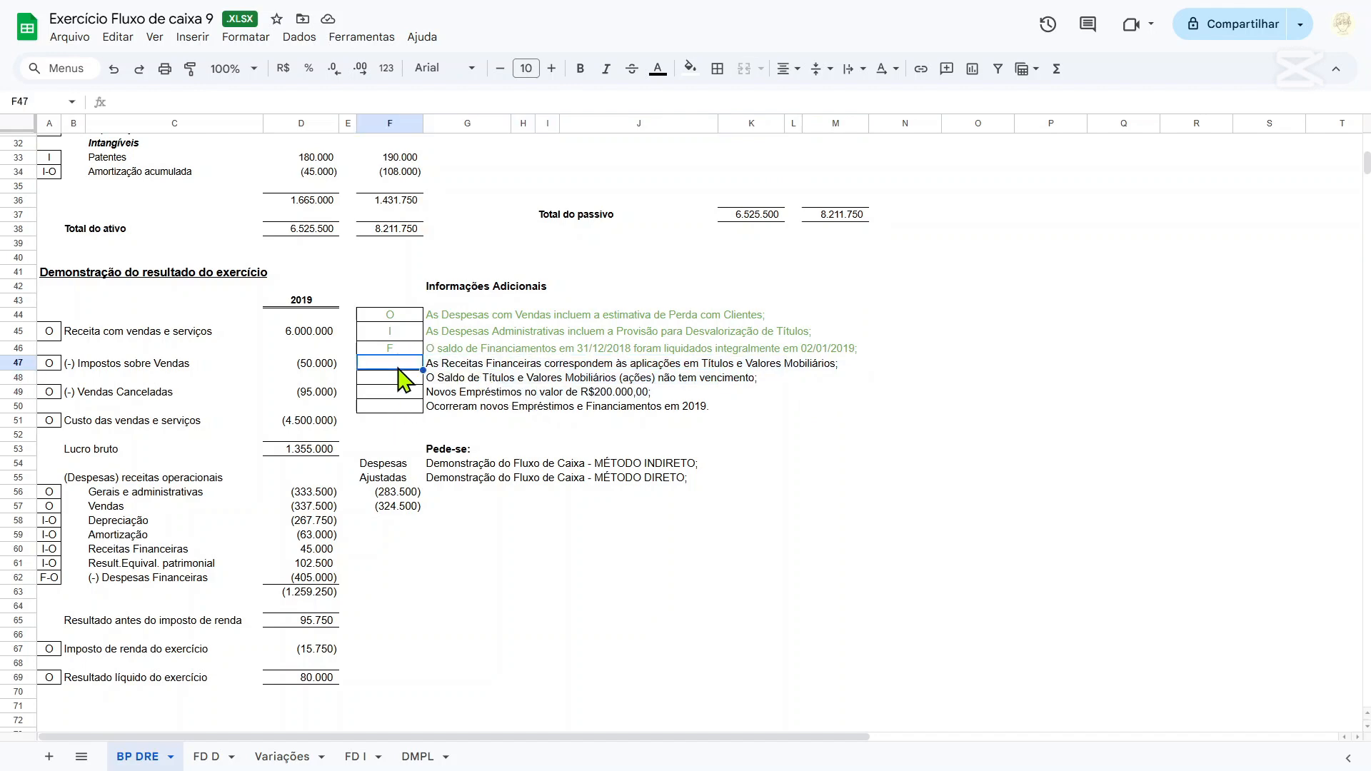
{"action": "scroll", "coordinate": [450, 379], "scroll_direction": "up", "scroll_amount": 5}
{"action": "scroll", "coordinate": [454, 386], "scroll_direction": "up", "scroll_amount": 2}
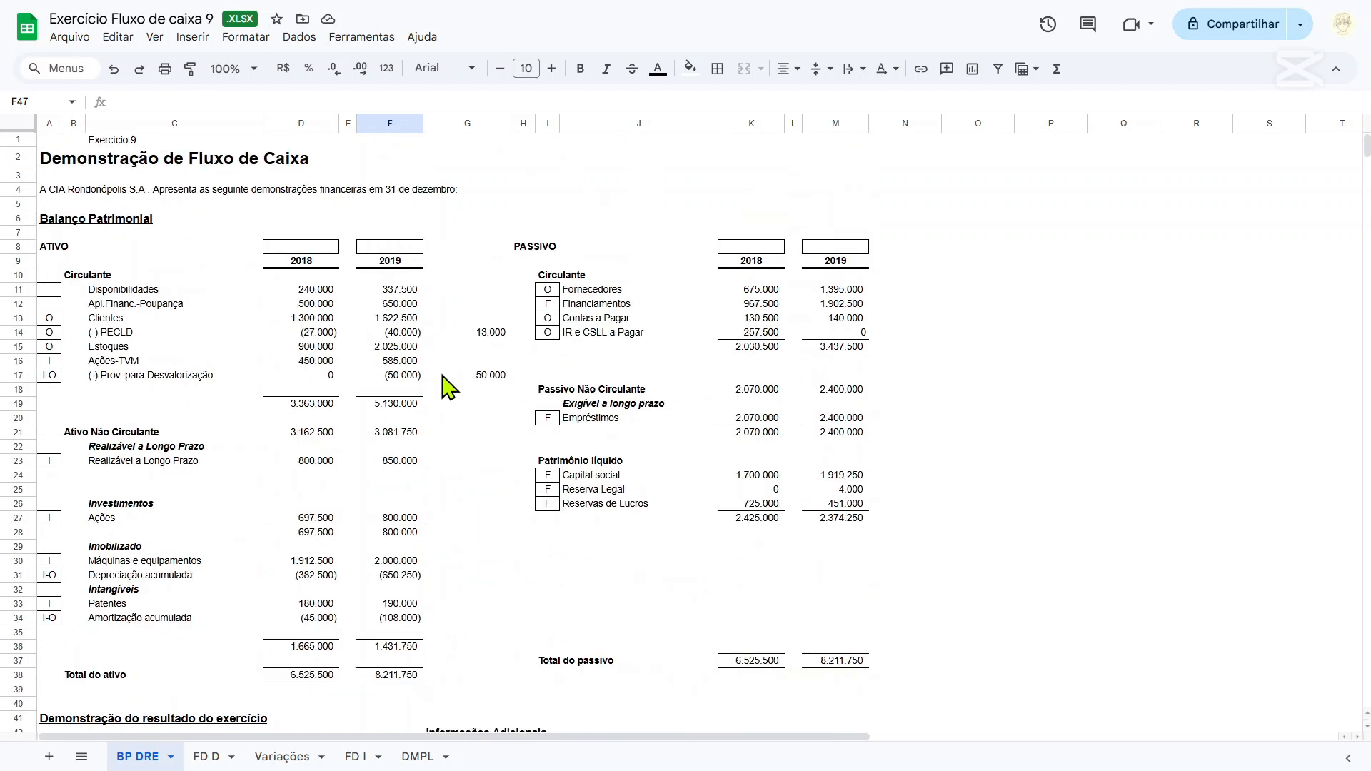
{"action": "left_click", "coordinate": [131, 360]}
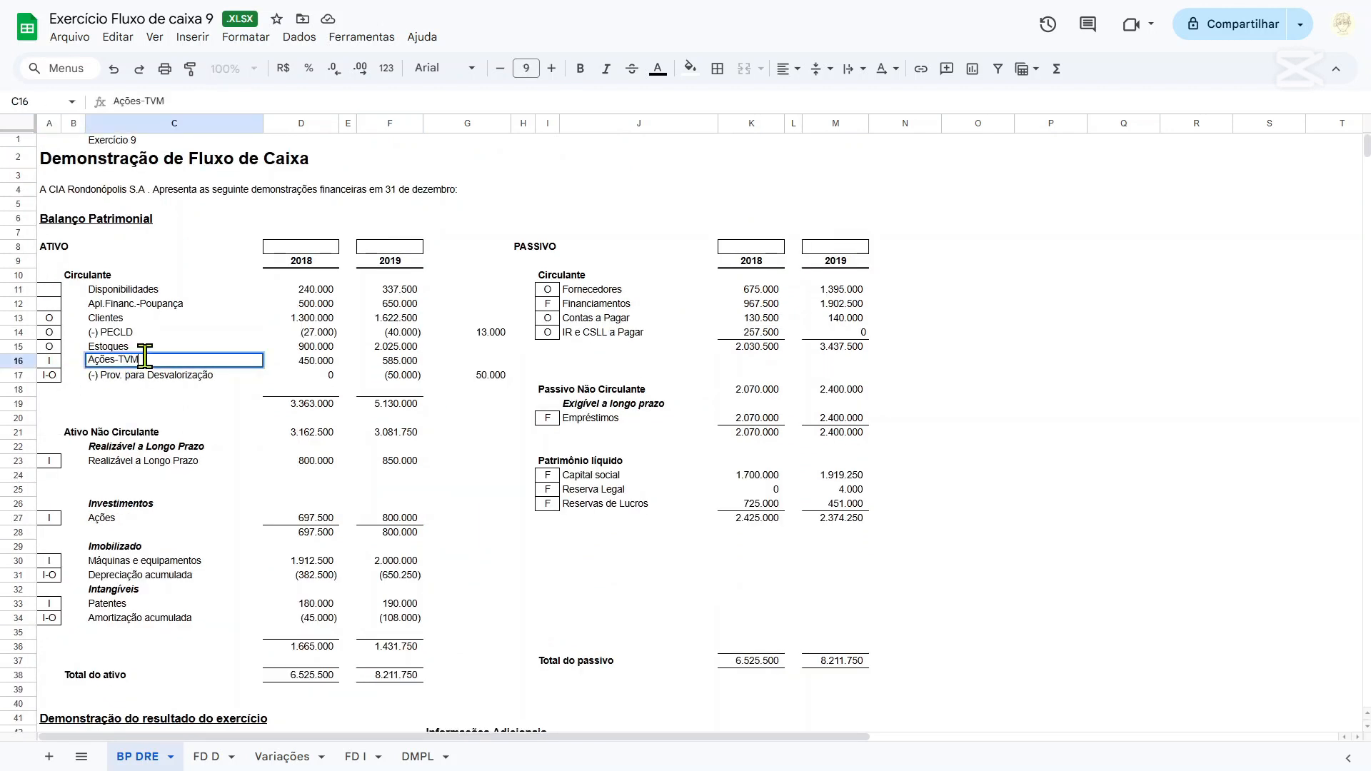
{"action": "left_click", "coordinate": [201, 405]}
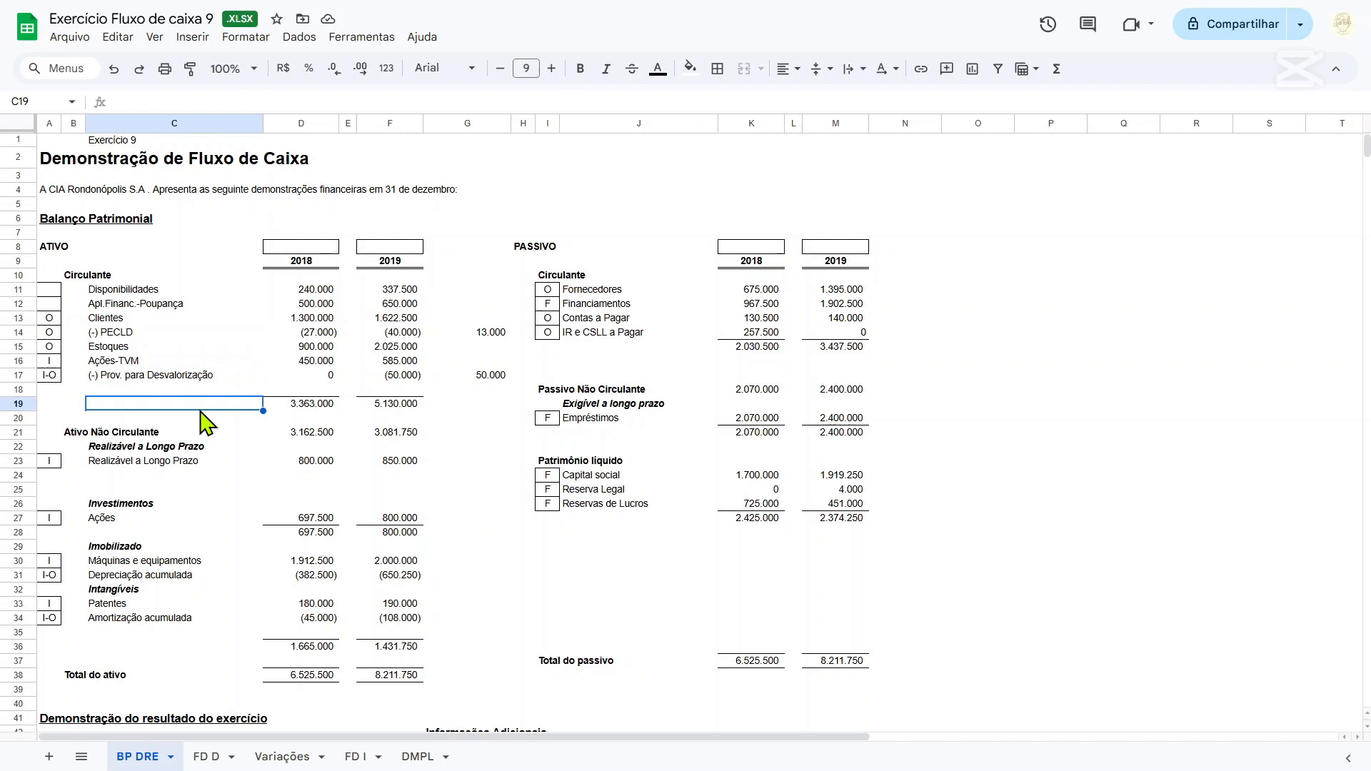
{"action": "left_click", "coordinate": [309, 364]}
On the Variações sheet, change the group heading of the Financiamentos column in F5 to PC.
{"action": "left_click", "coordinate": [281, 762]}
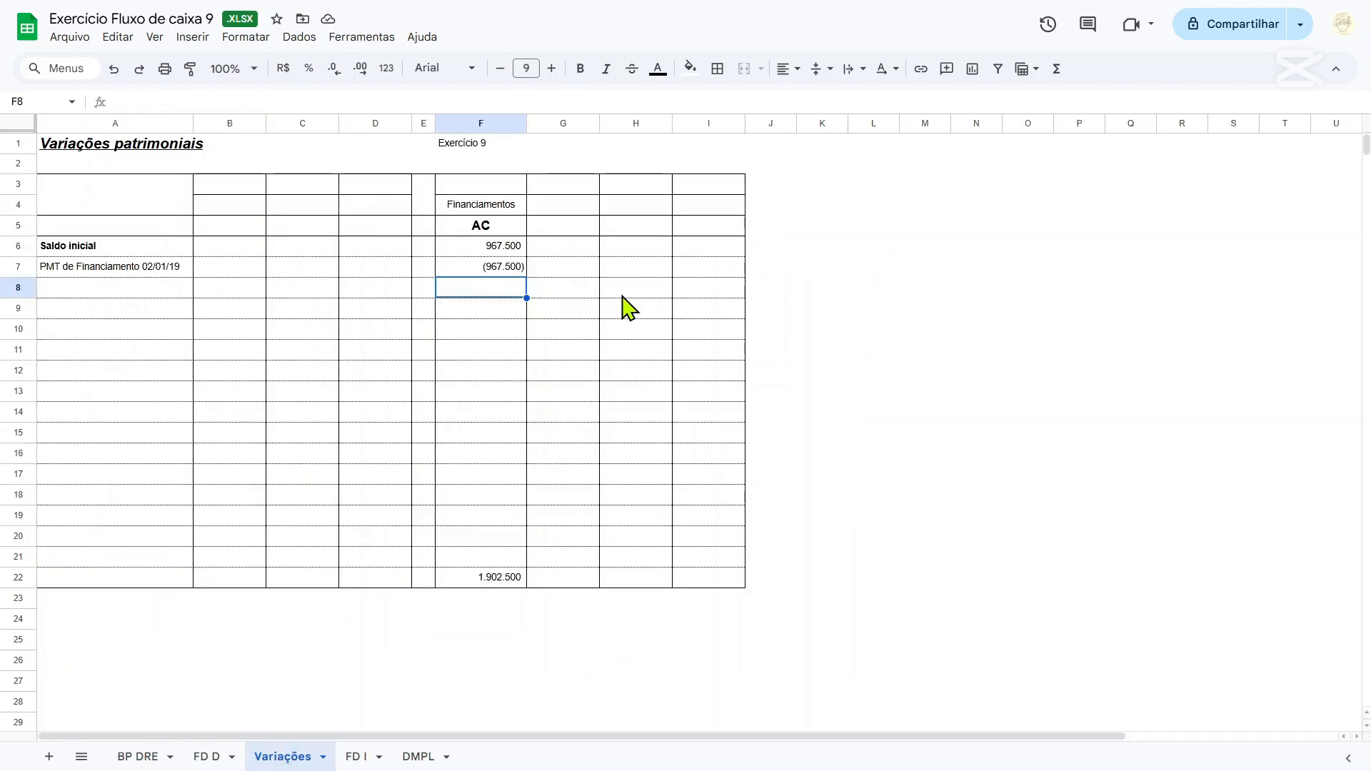
{"action": "left_click", "coordinate": [556, 233]}
{"action": "left_click", "coordinate": [491, 230]}
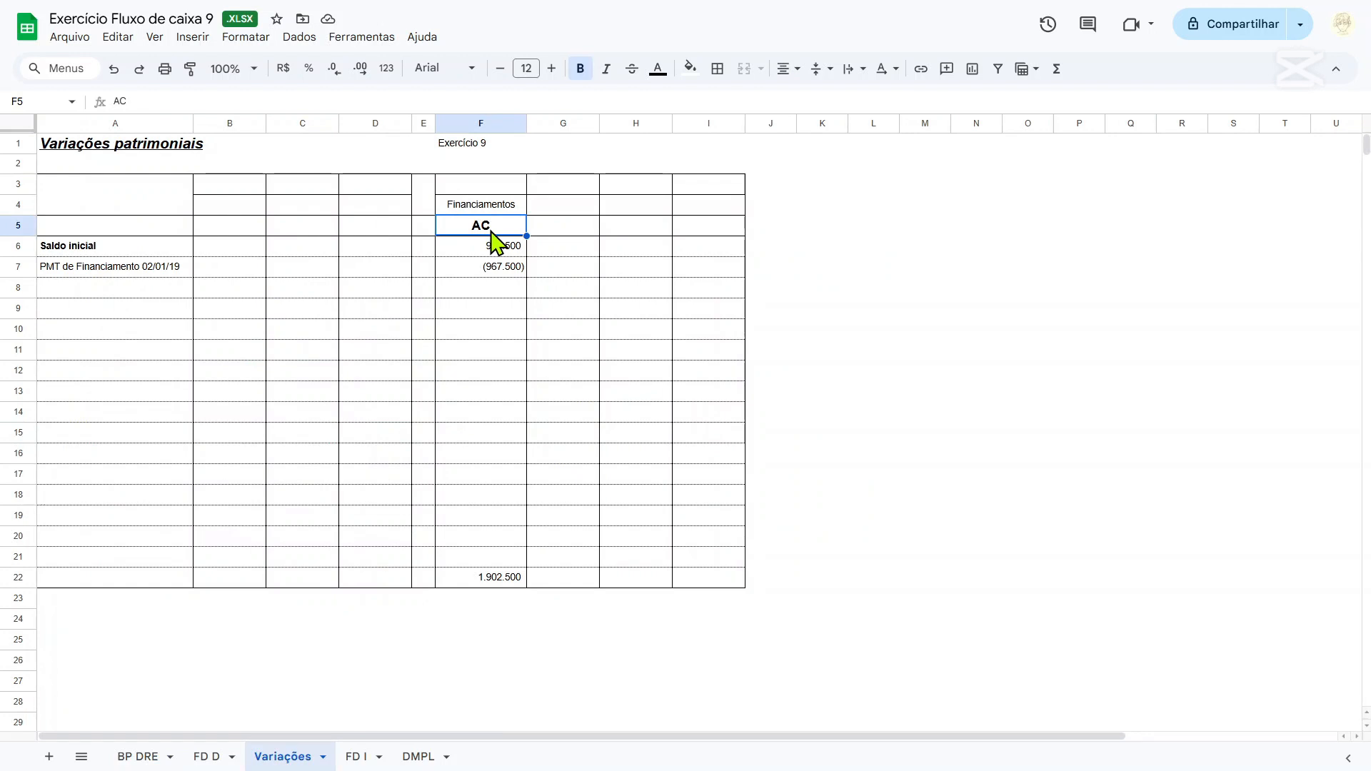
{"action": "type", "text": "pc"}
{"action": "key", "text": "Left"}
{"action": "key", "text": "Right"}
{"action": "type", "text": "PC"}
{"action": "key", "text": "Left"}
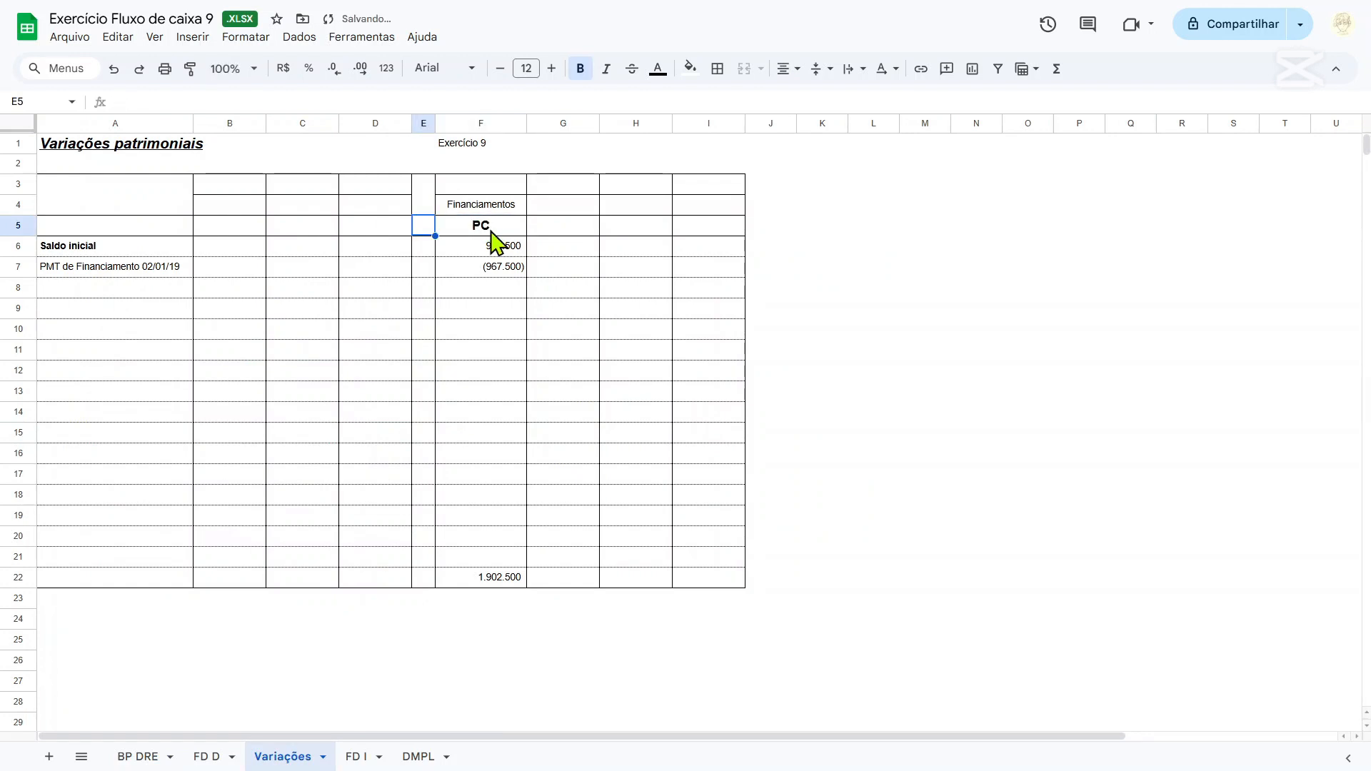
Add a column heading Ações in B4 with the group AC in B5.
{"action": "key", "text": "Left"}
{"action": "key", "text": "Left"}
{"action": "key", "text": "Left"}
{"action": "key", "text": "Up"}
{"action": "type", "text": "Aç"}
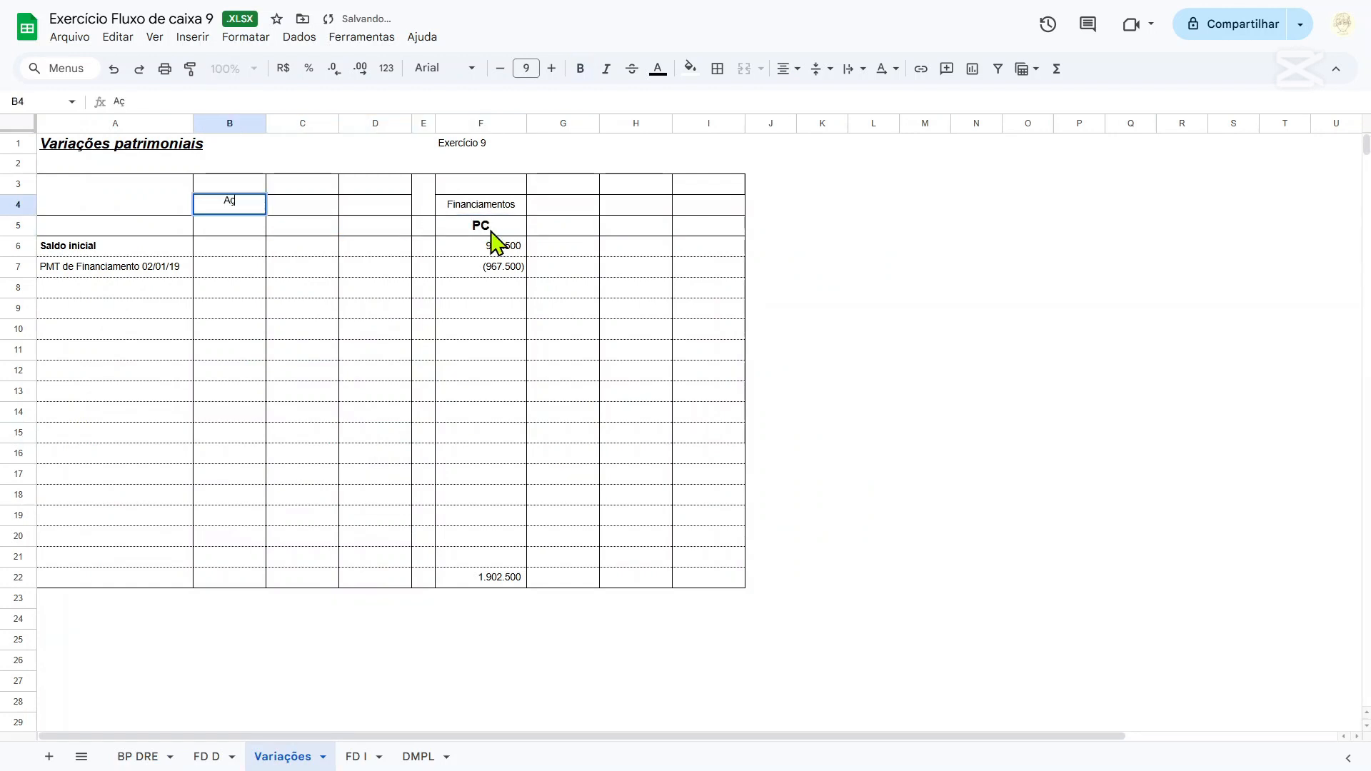
{"action": "type", "text": "ões"}
{"action": "key", "text": "Return"}
{"action": "type", "text": "AC"}
{"action": "key", "text": "Return"}
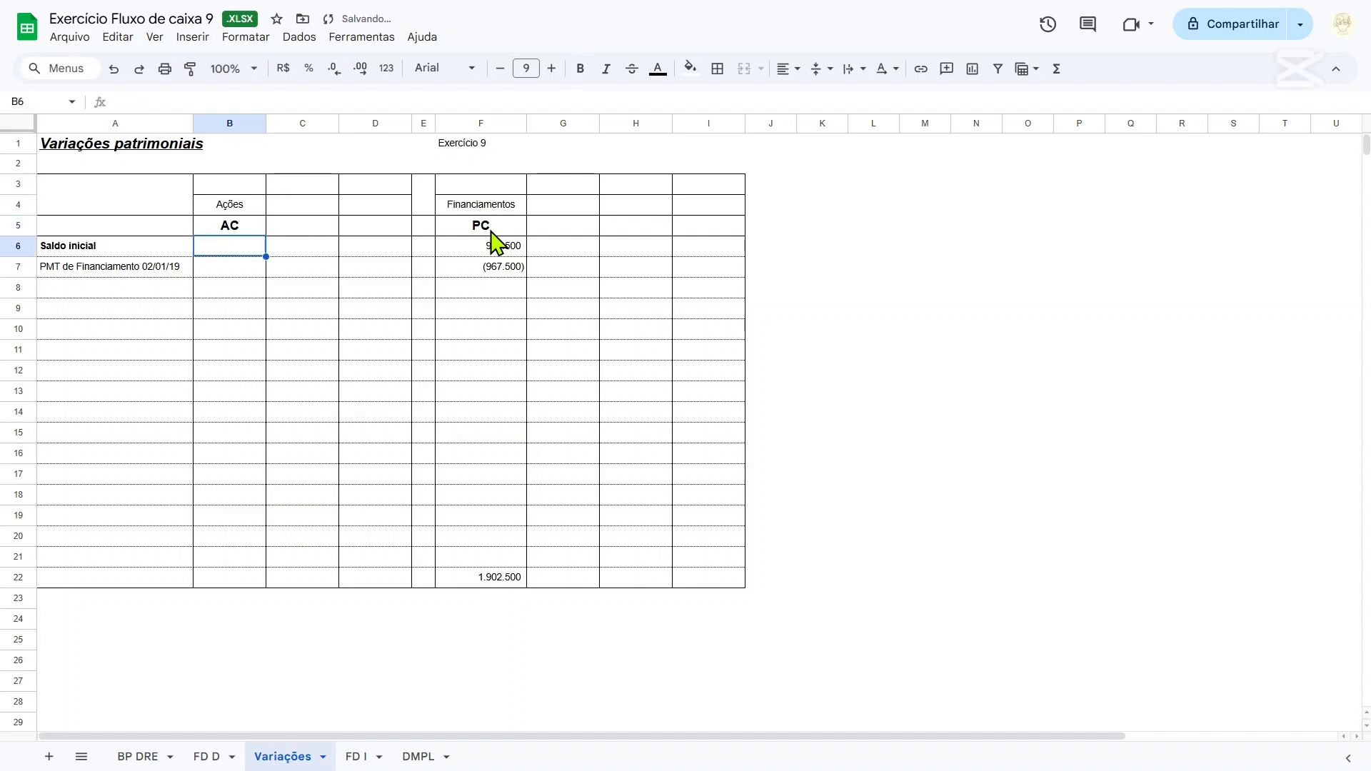
Link the Saldo inicial of the Ações column in B6 to the 2018 Ações-TVM balance in 'BP DRE'!D16.
{"action": "type", "text": "="}
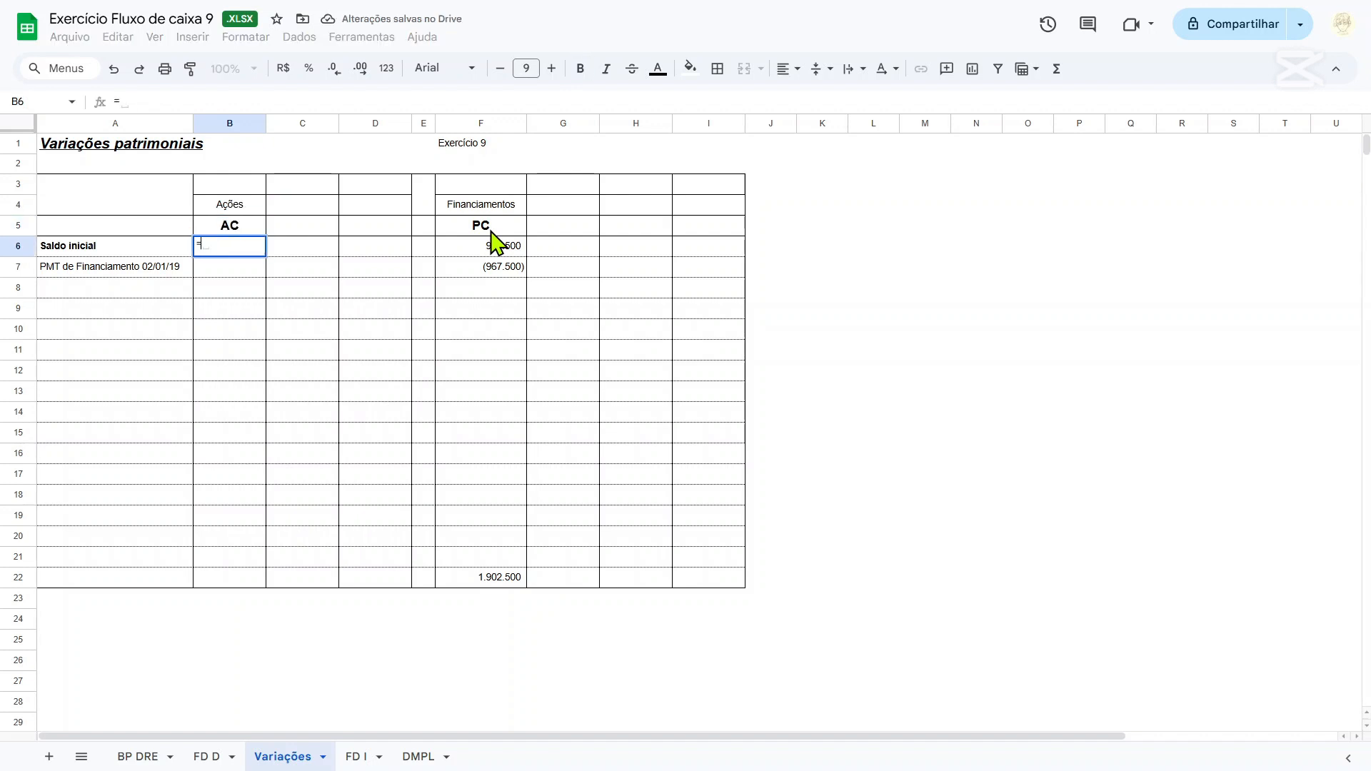
{"action": "left_click", "coordinate": [140, 760]}
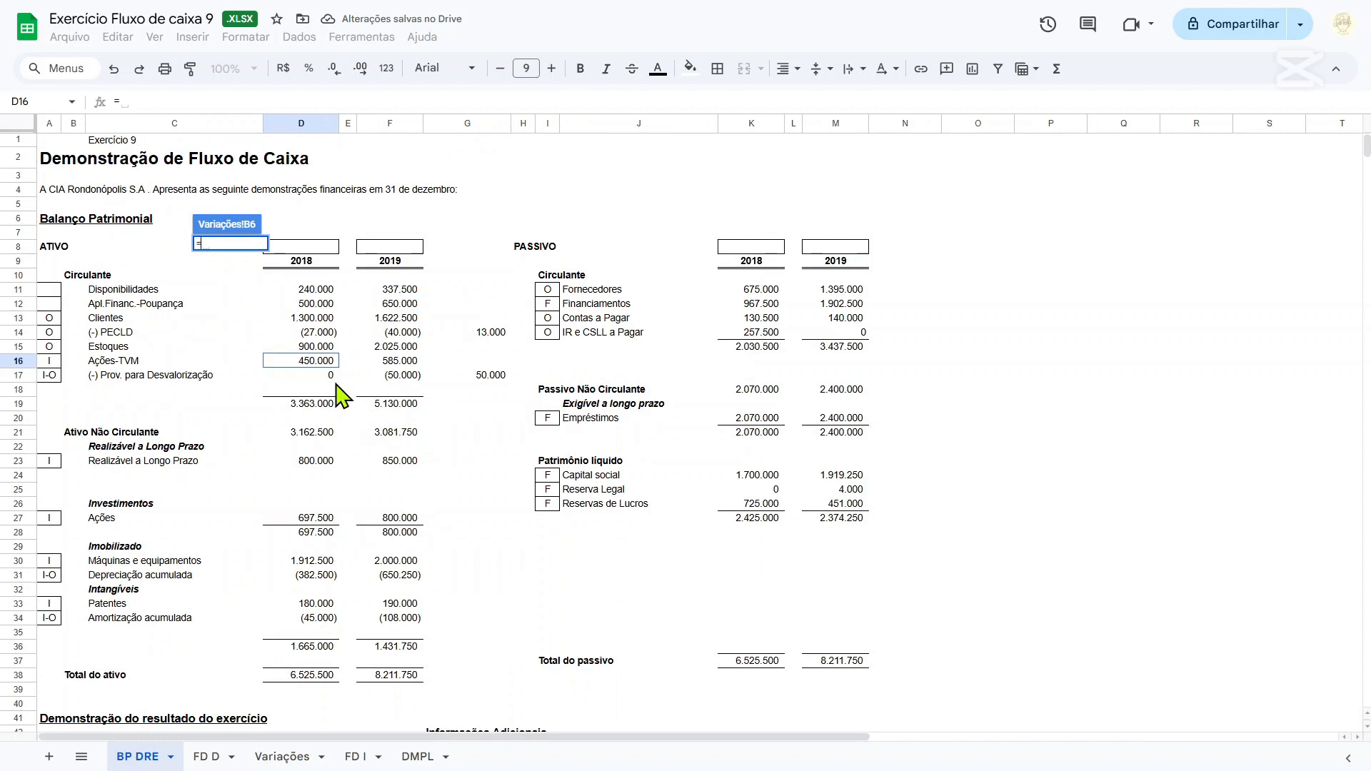
{"action": "left_click", "coordinate": [321, 363]}
{"action": "key", "text": "Return"}
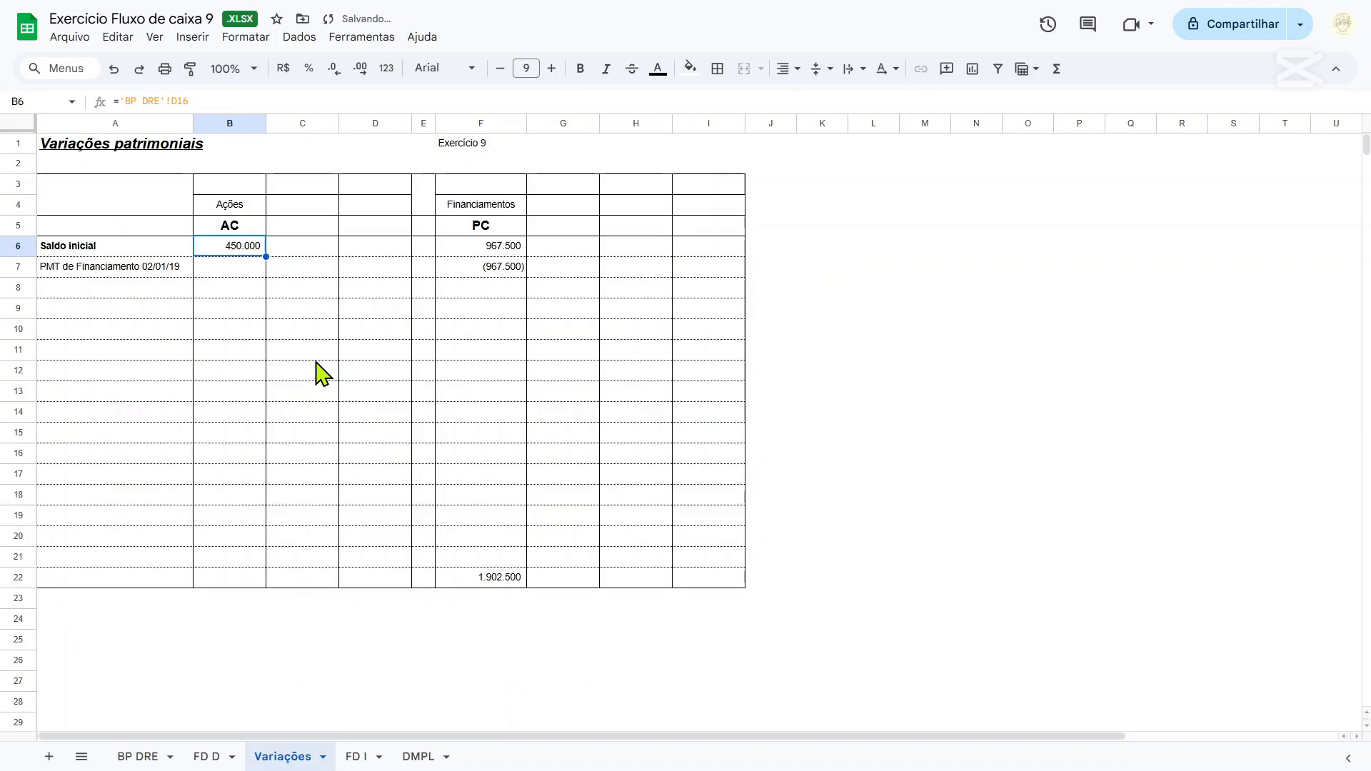
Label row 8 of the Variações table Receita financeira (valorização).
{"action": "left_click", "coordinate": [261, 291]}
{"action": "left_click", "coordinate": [148, 293]}
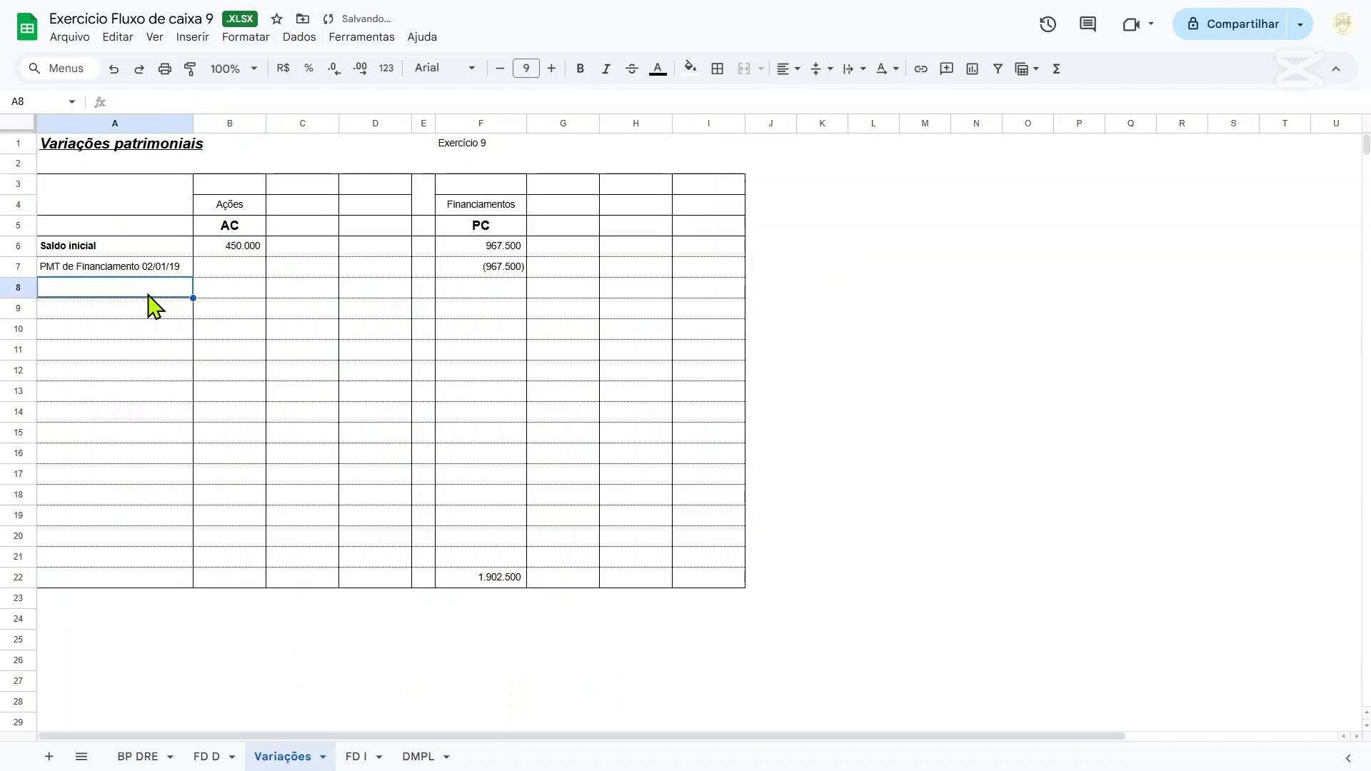
{"action": "type", "text": "Receita"}
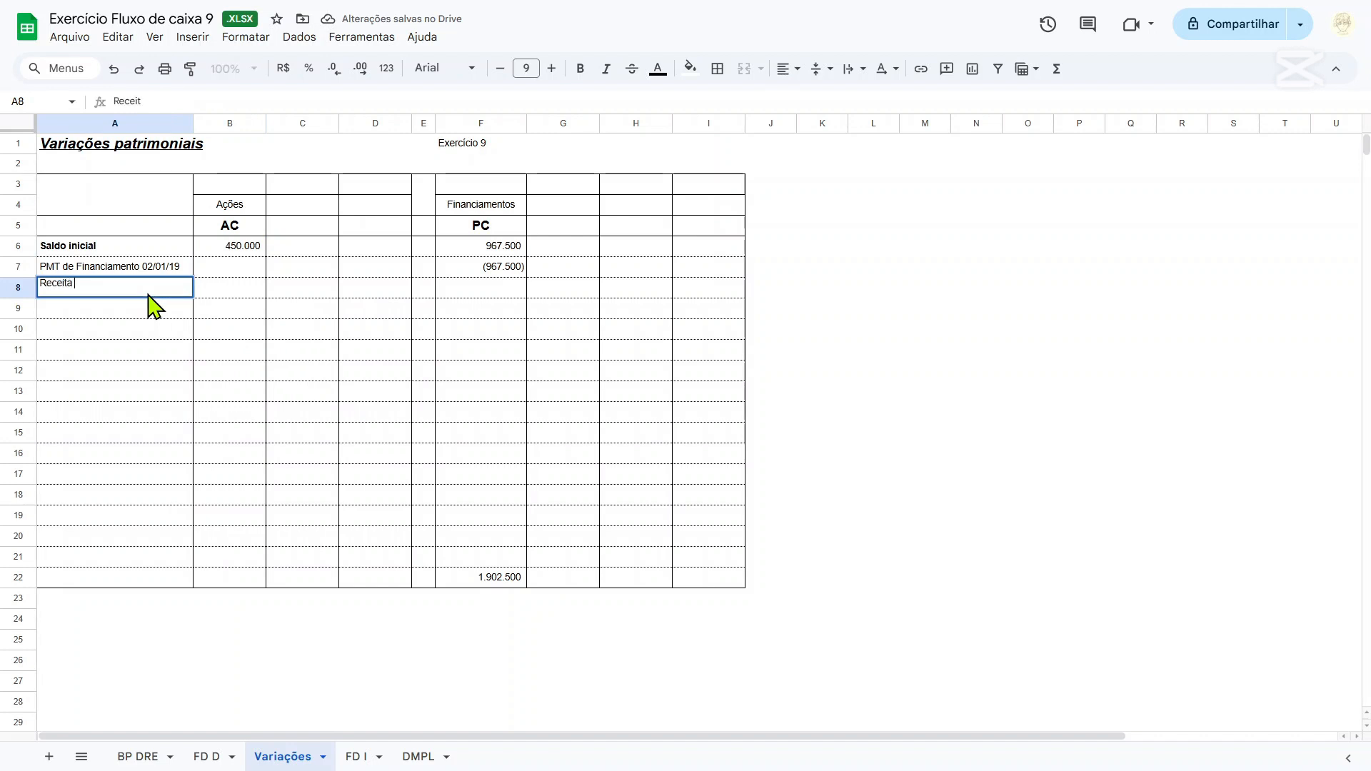
{"action": "type", "text": " financeira"}
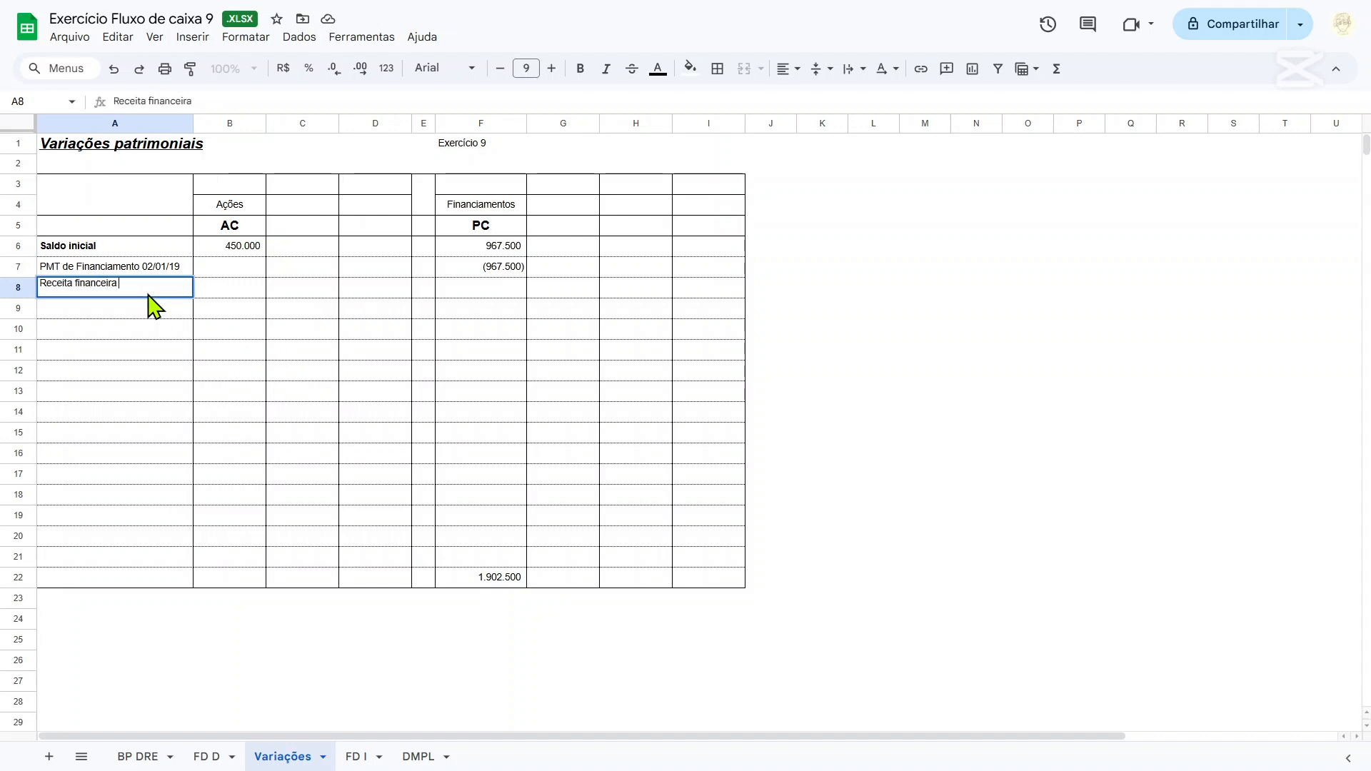
{"action": "type", "text": " (valorização"}
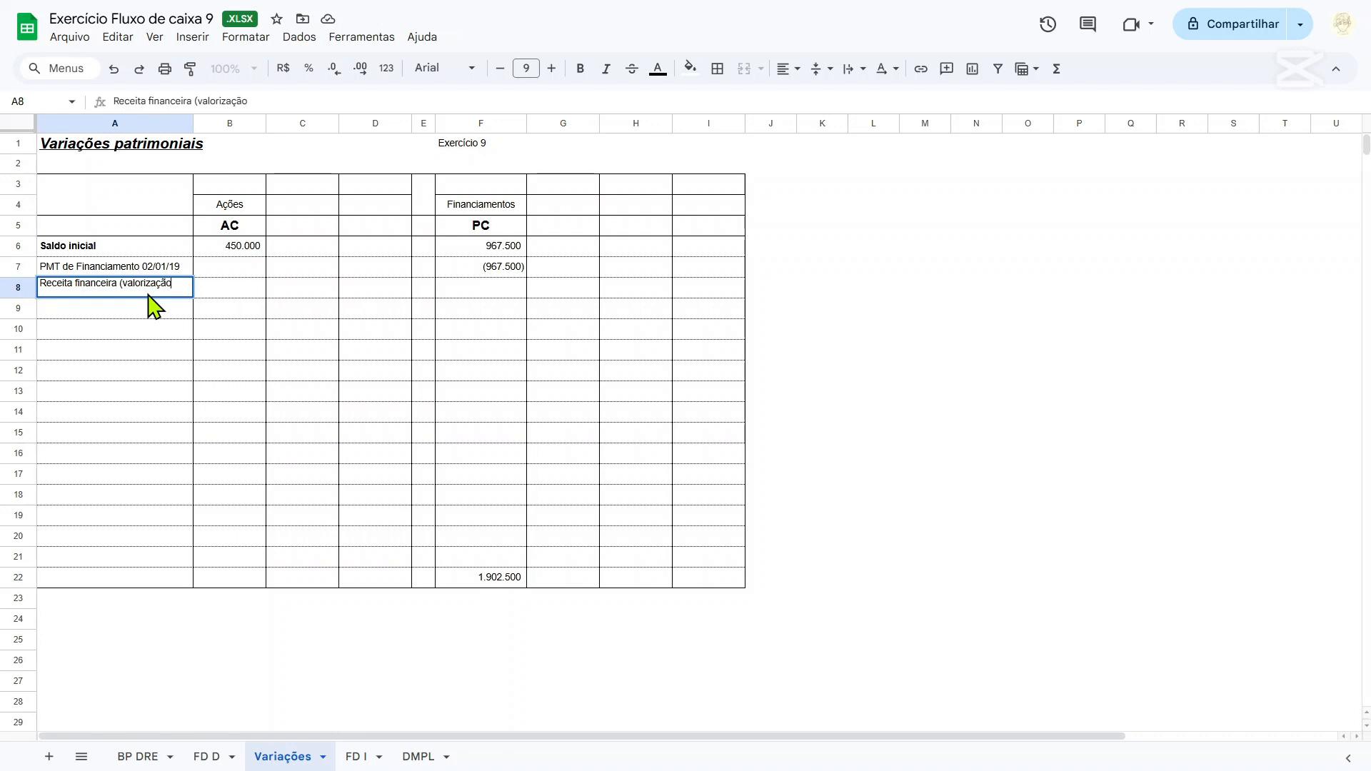
{"action": "key", "text": "Tab"}
Link B8 in the Ações column to the Receitas Financeiras amount in 'BP DRE'!D60.
{"action": "type", "text": "="}
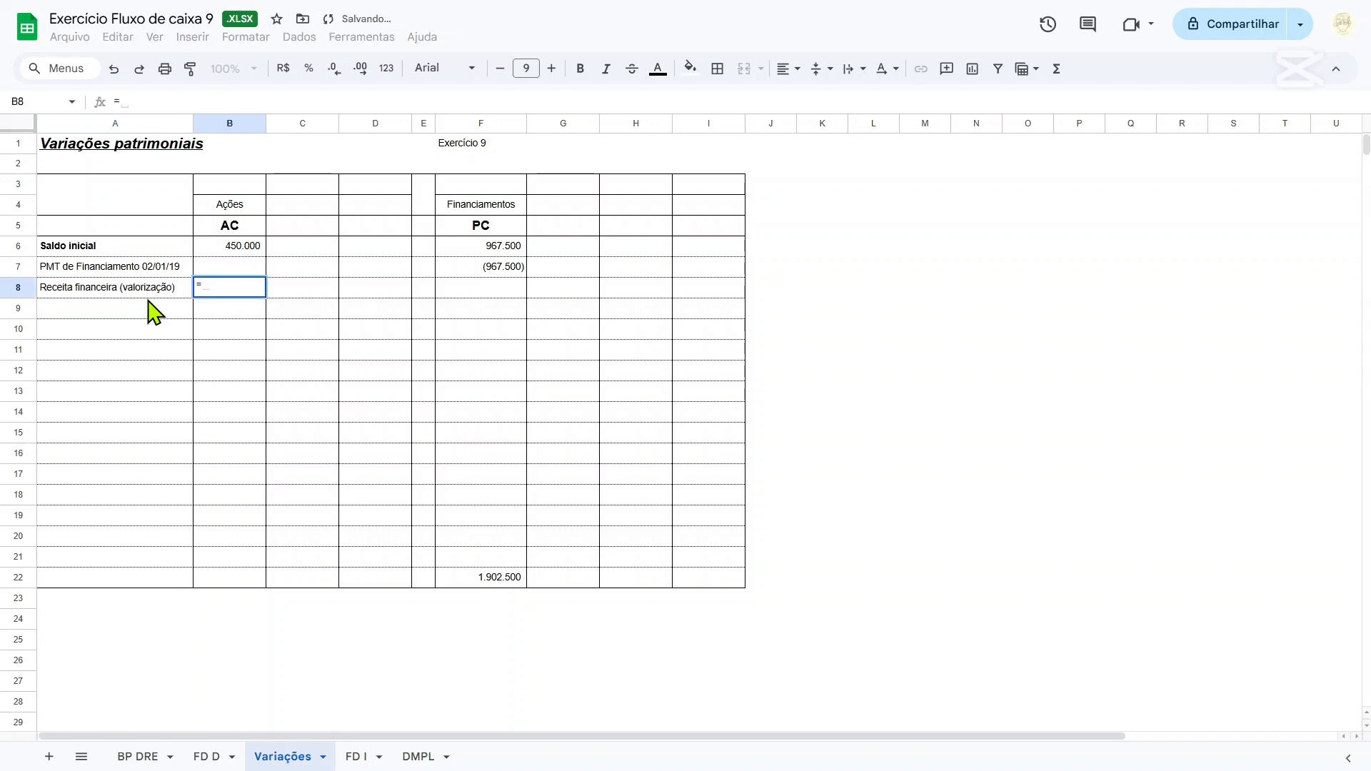
{"action": "left_click", "coordinate": [138, 756]}
{"action": "scroll", "coordinate": [300, 664], "scroll_direction": "down", "scroll_amount": 4}
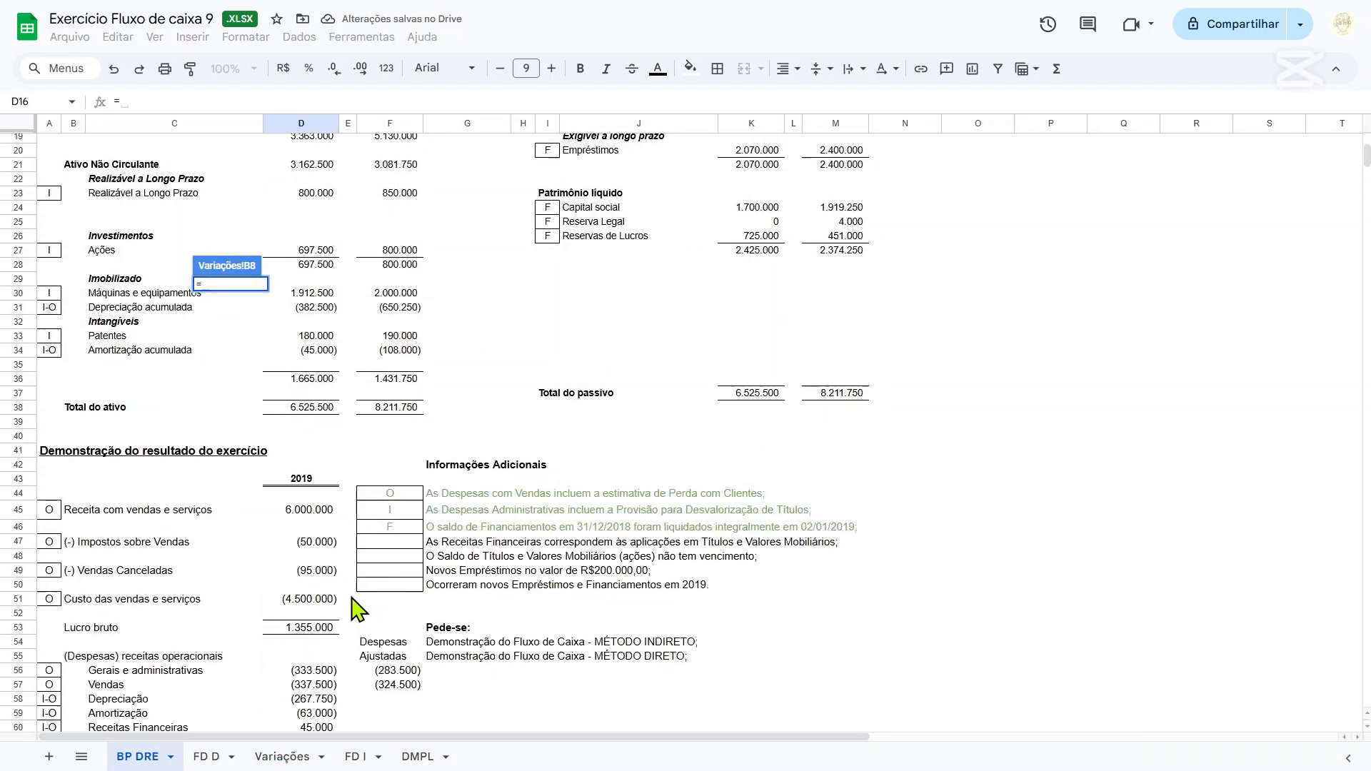
{"action": "scroll", "coordinate": [358, 608], "scroll_direction": "down", "scroll_amount": 2}
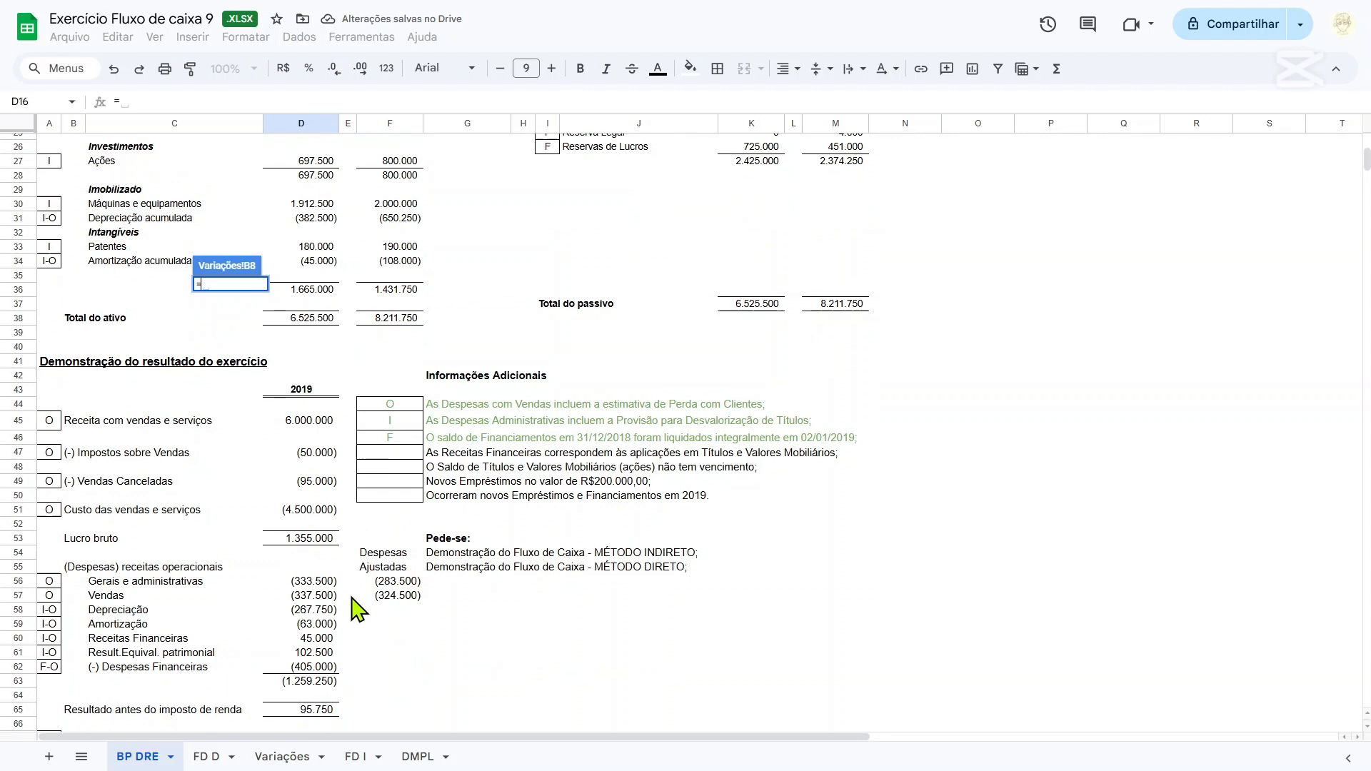
{"action": "left_click", "coordinate": [314, 638]}
{"action": "key", "text": "Return"}
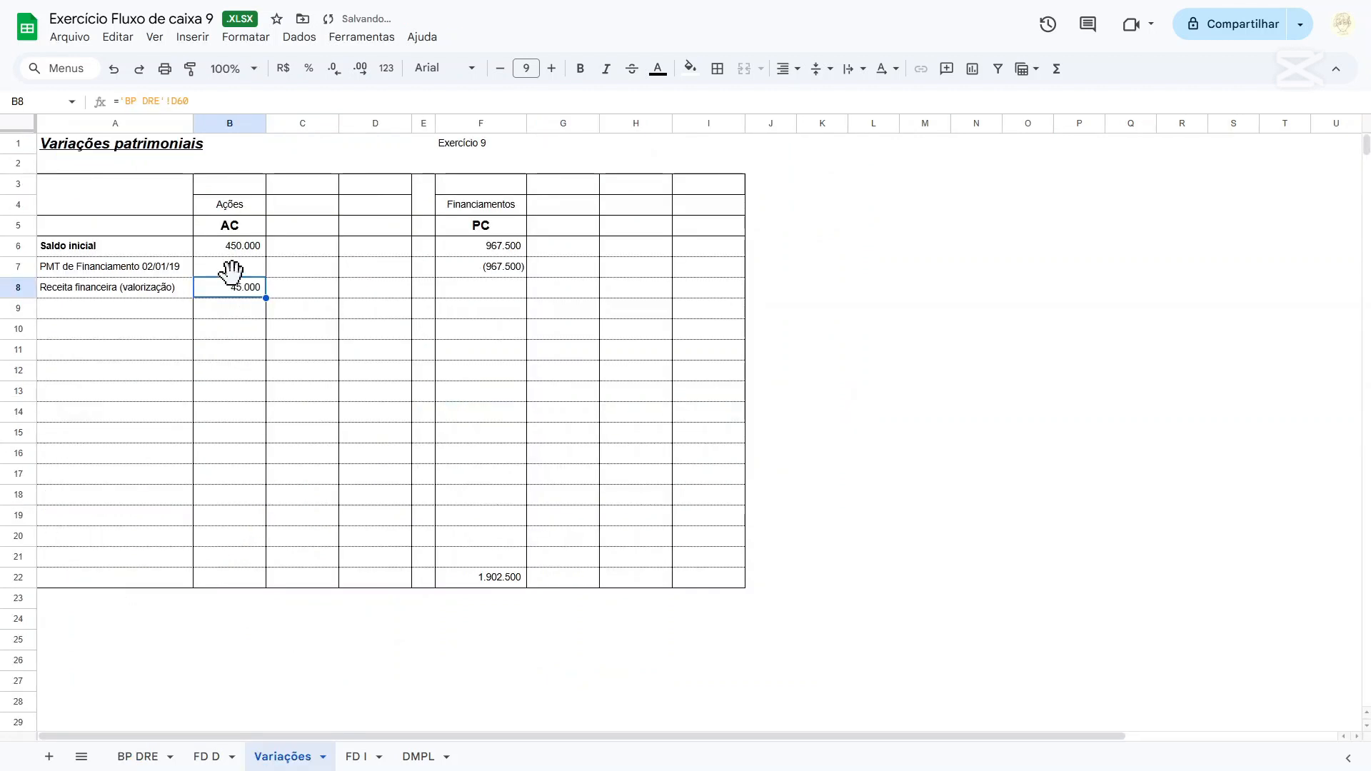
Check the sum of B6 to B8, and link the Ações final balance in B22 to the 2019 Ações-TVM balance in 'BP DRE'!F16.
{"action": "left_click_drag", "start_coordinate": [229, 247], "coordinate": [236, 295]}
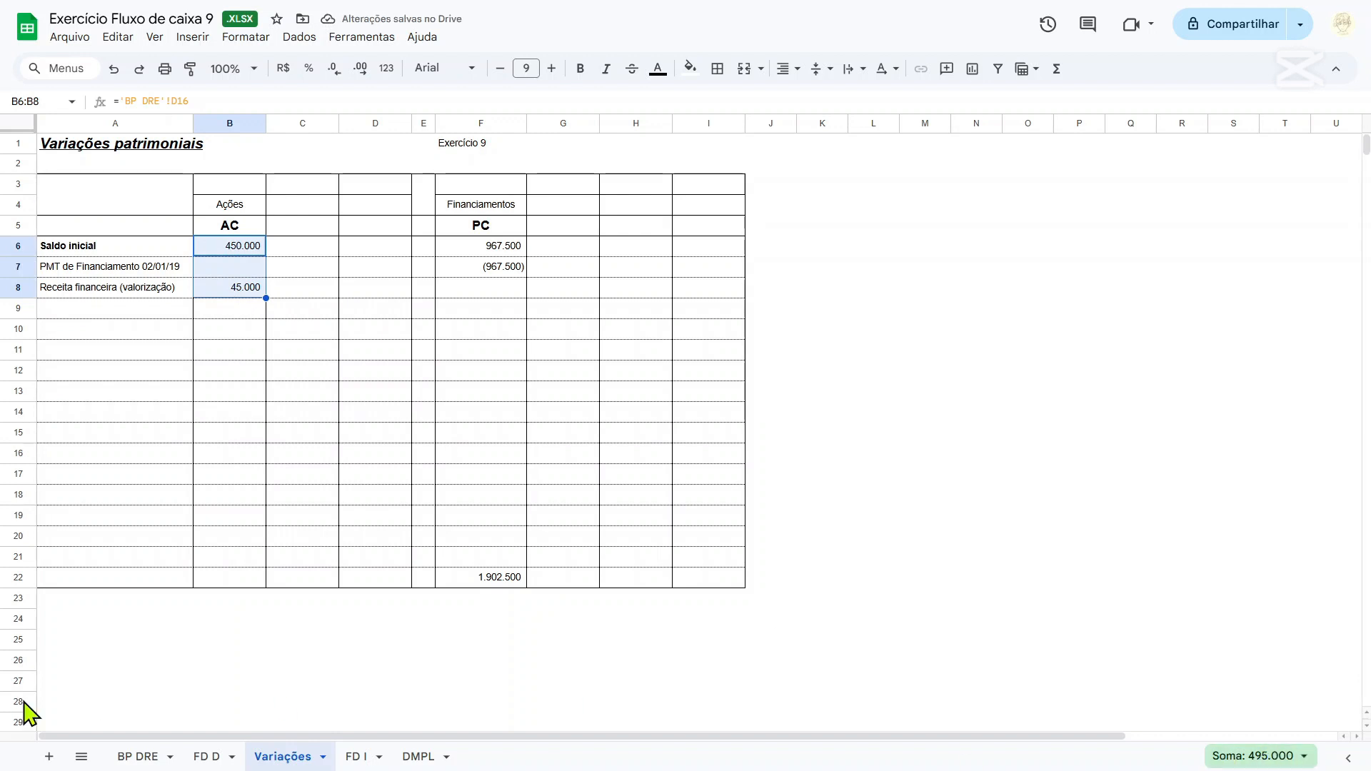
{"action": "left_click", "coordinate": [221, 580]}
{"action": "type", "text": "="}
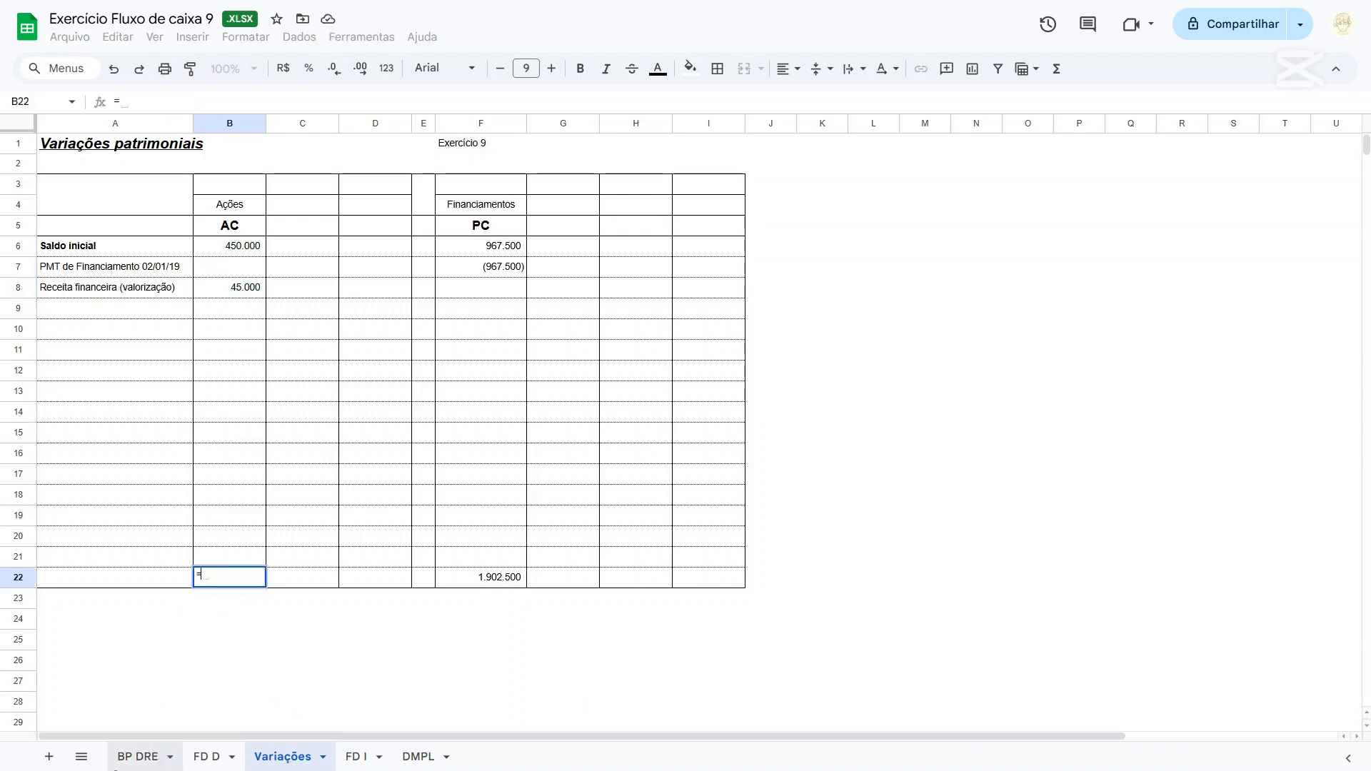
{"action": "left_click", "coordinate": [139, 756]}
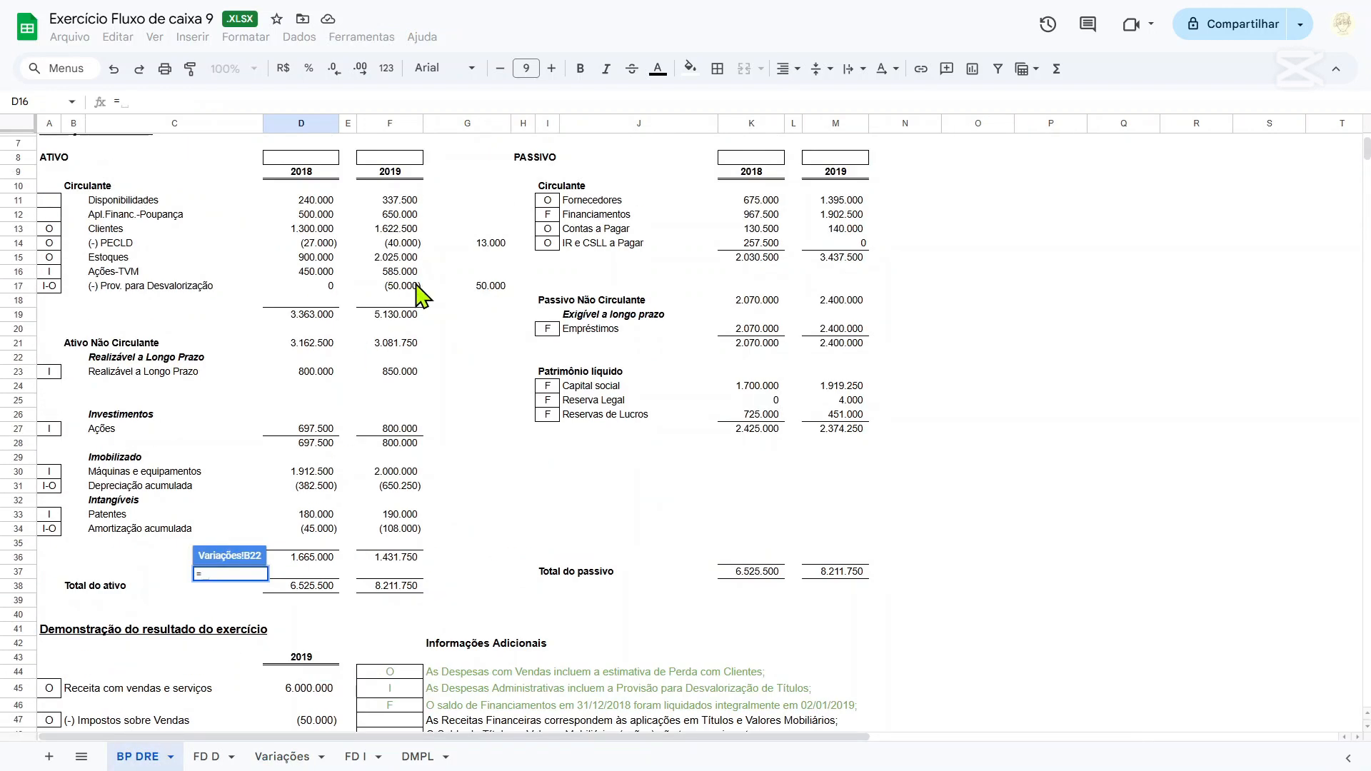
{"action": "left_click", "coordinate": [395, 273]}
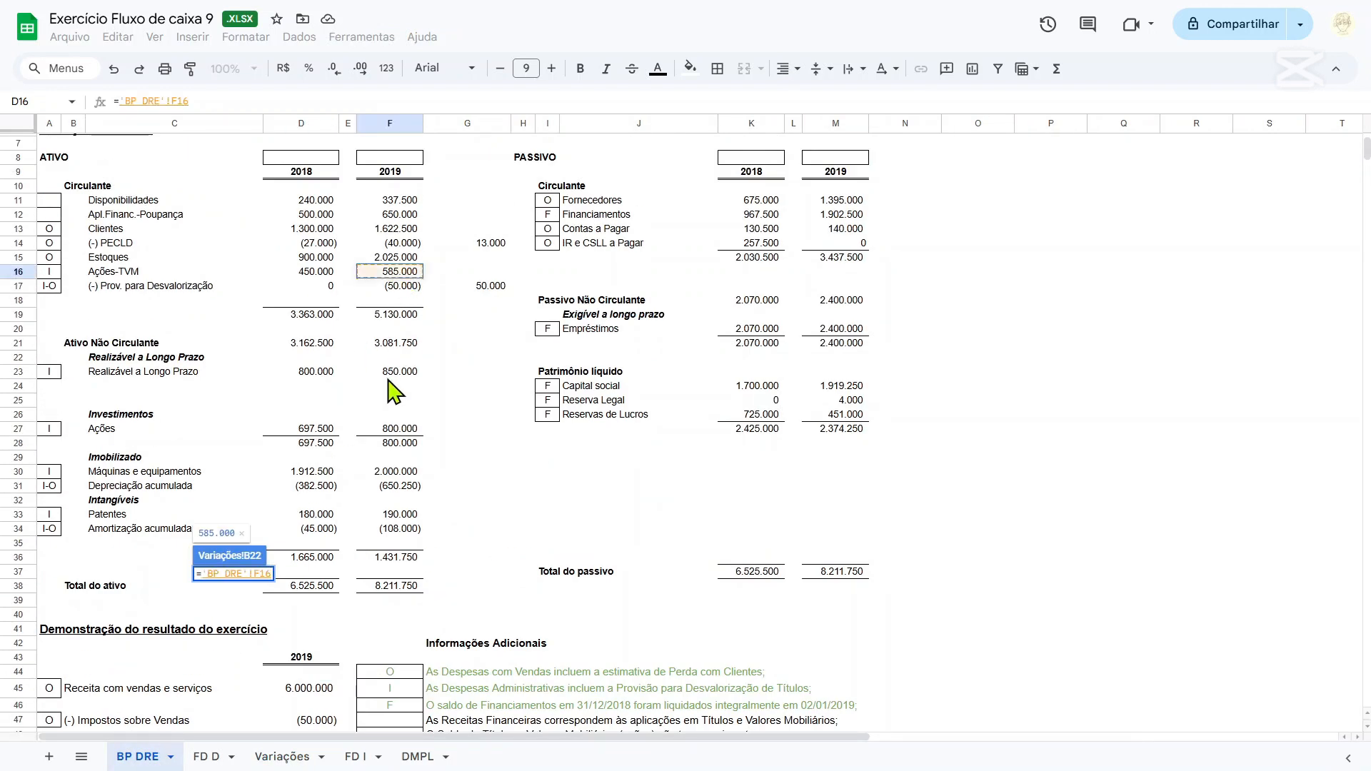
{"action": "key", "text": "Return"}
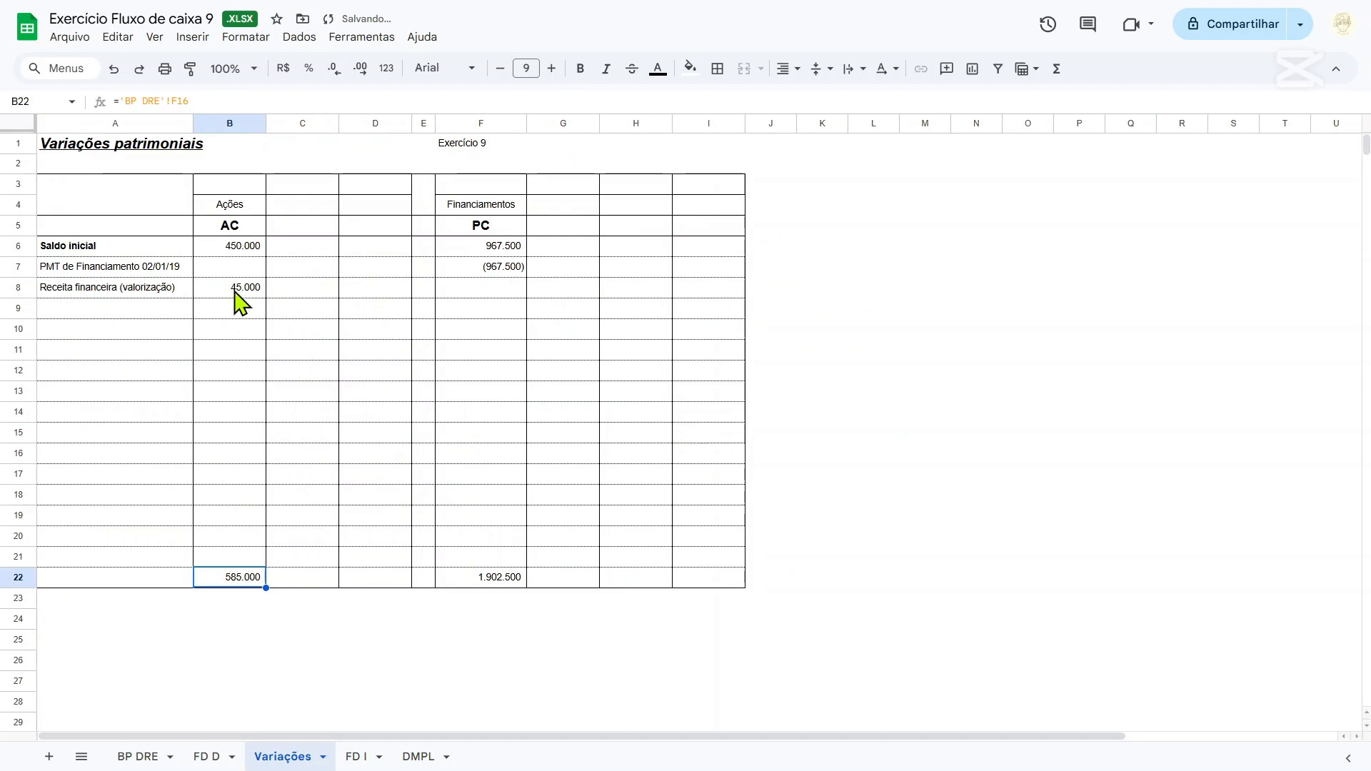
Calculate the remaining Ações variation in B9 with the formula =B22-B8-B6.
{"action": "left_click", "coordinate": [247, 330]}
{"action": "left_click", "coordinate": [245, 313]}
{"action": "type", "text": "="}
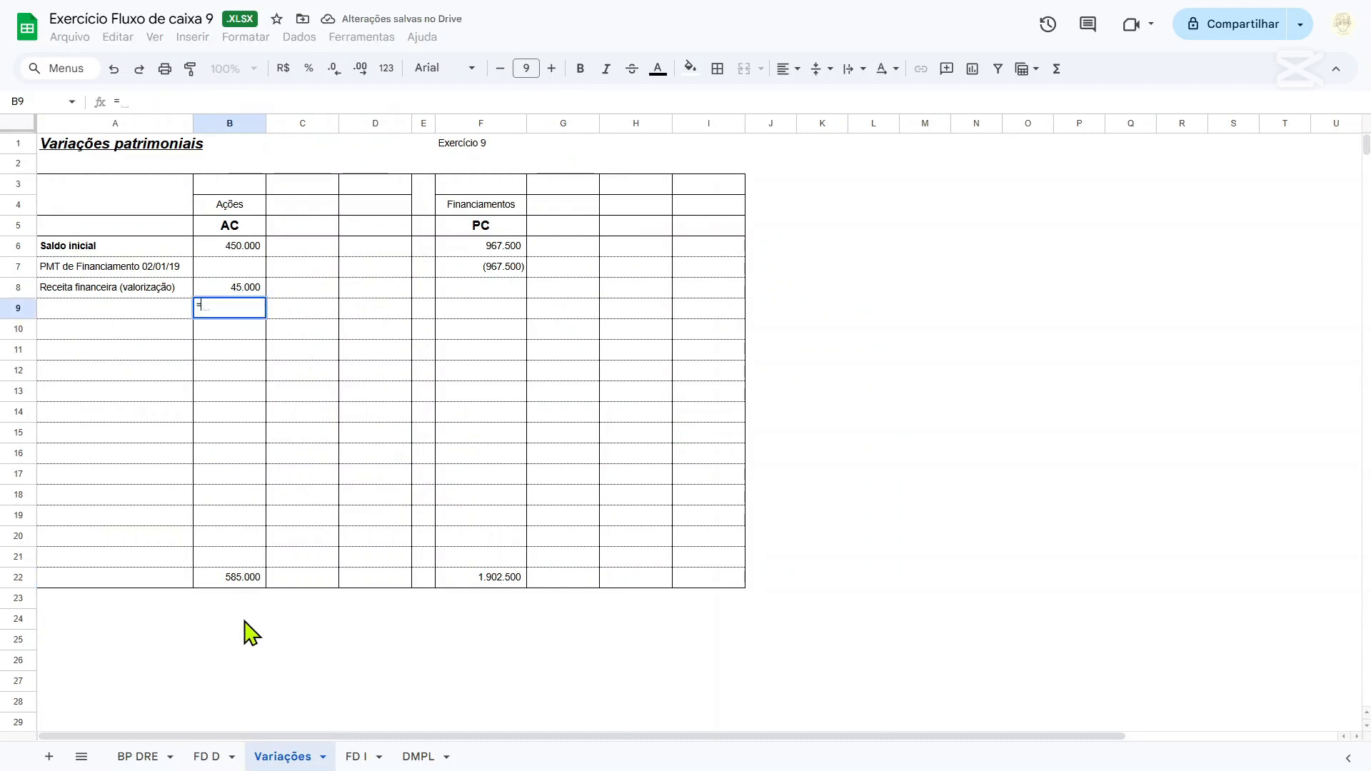
{"action": "left_click", "coordinate": [236, 578]}
{"action": "type", "text": "-"}
{"action": "left_click", "coordinate": [239, 293]}
{"action": "type", "text": "-"}
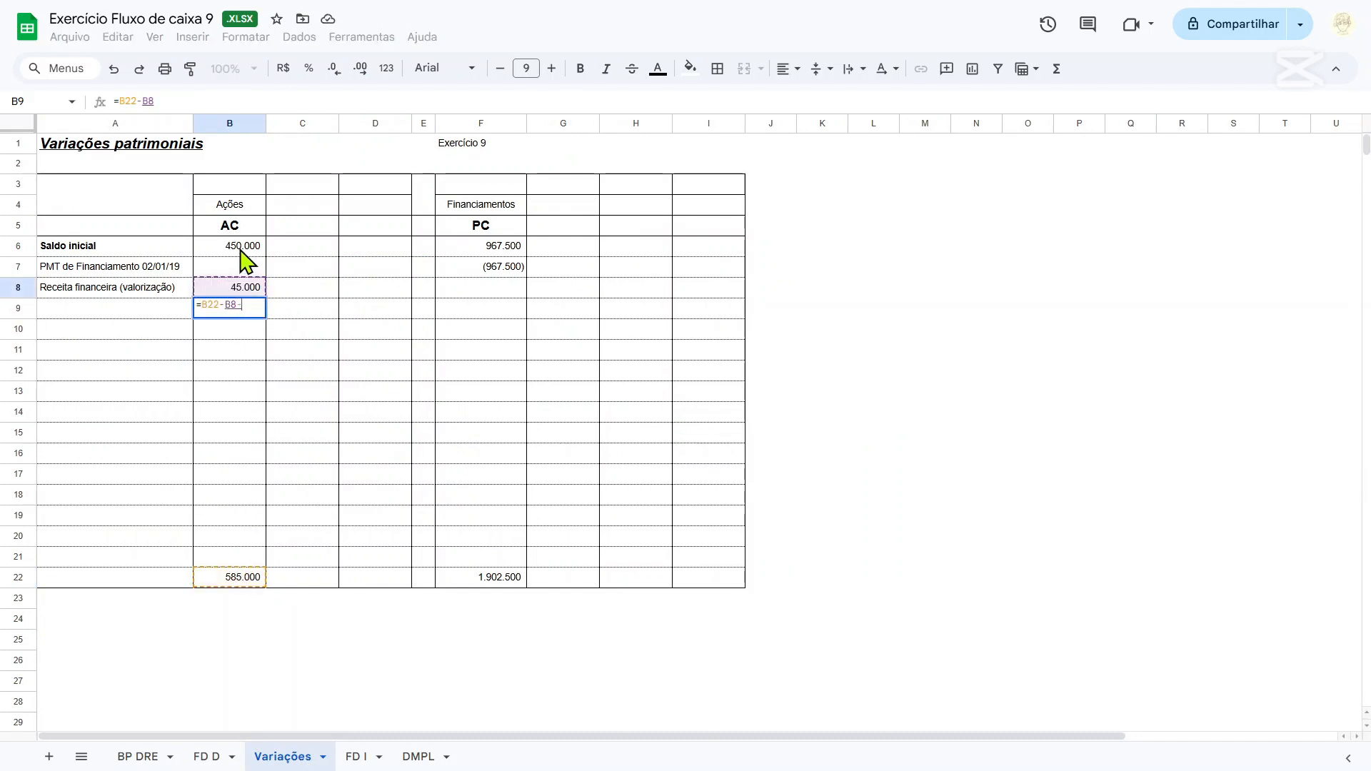
{"action": "left_click", "coordinate": [241, 250]}
{"action": "left_click", "coordinate": [170, 314]}
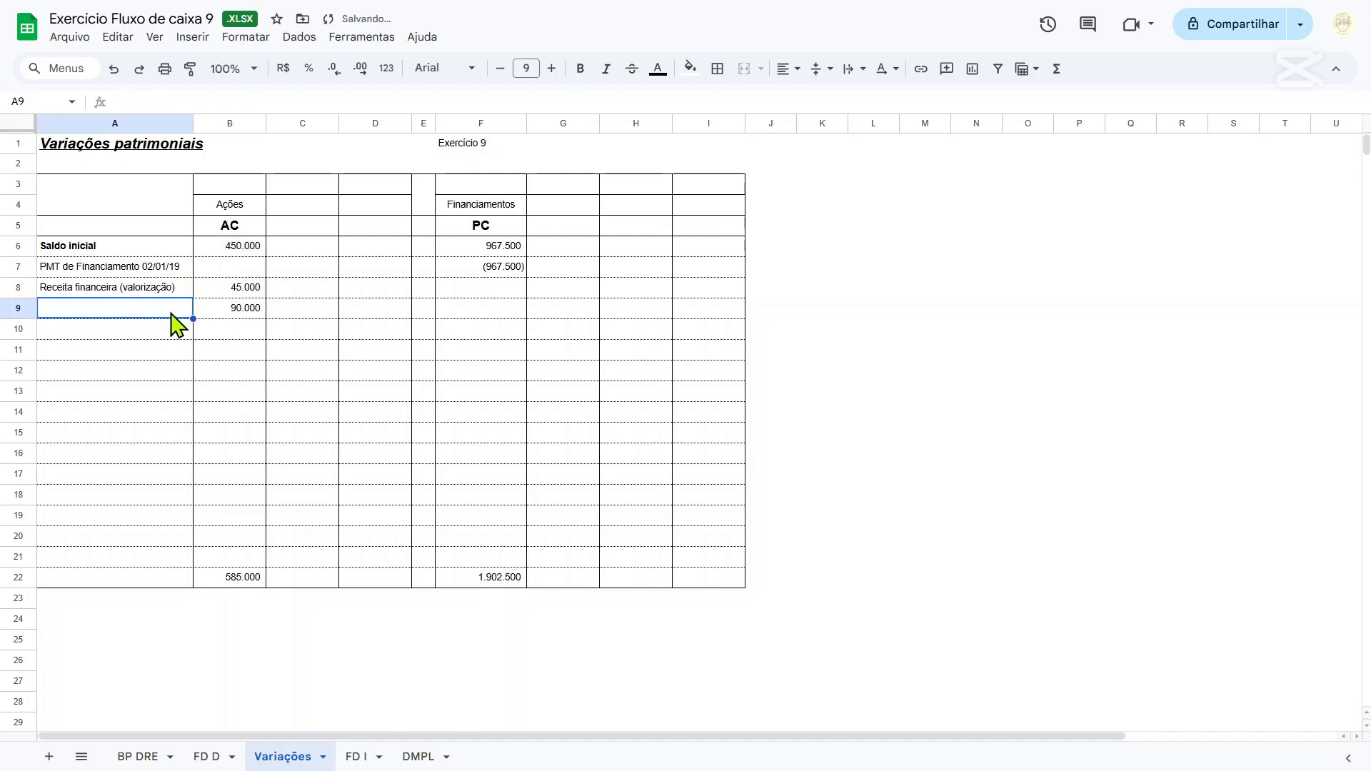
Label row 9 of the Variações table Compra de ações.
{"action": "left_click", "coordinate": [239, 293]}
{"action": "left_click", "coordinate": [242, 311]}
{"action": "left_click", "coordinate": [116, 316]}
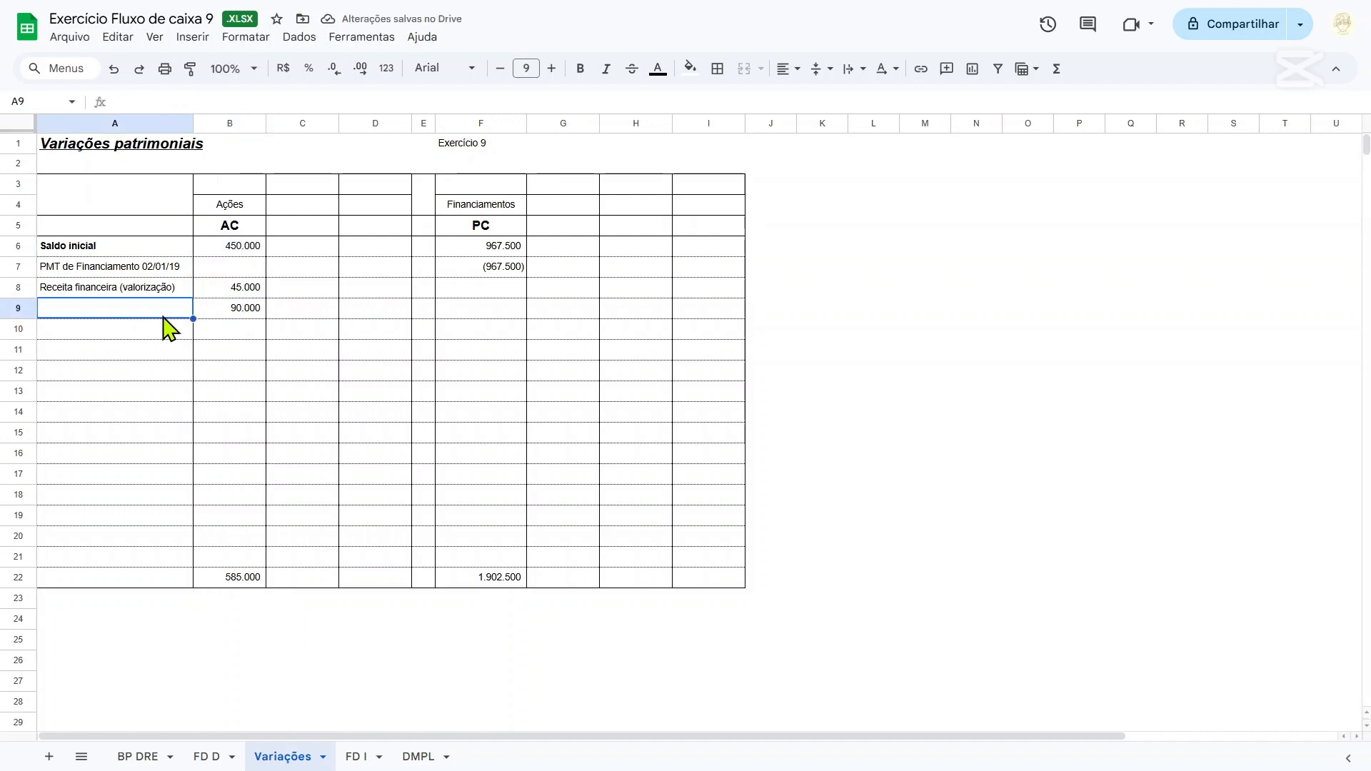
{"action": "type", "text": "Compra de ações"}
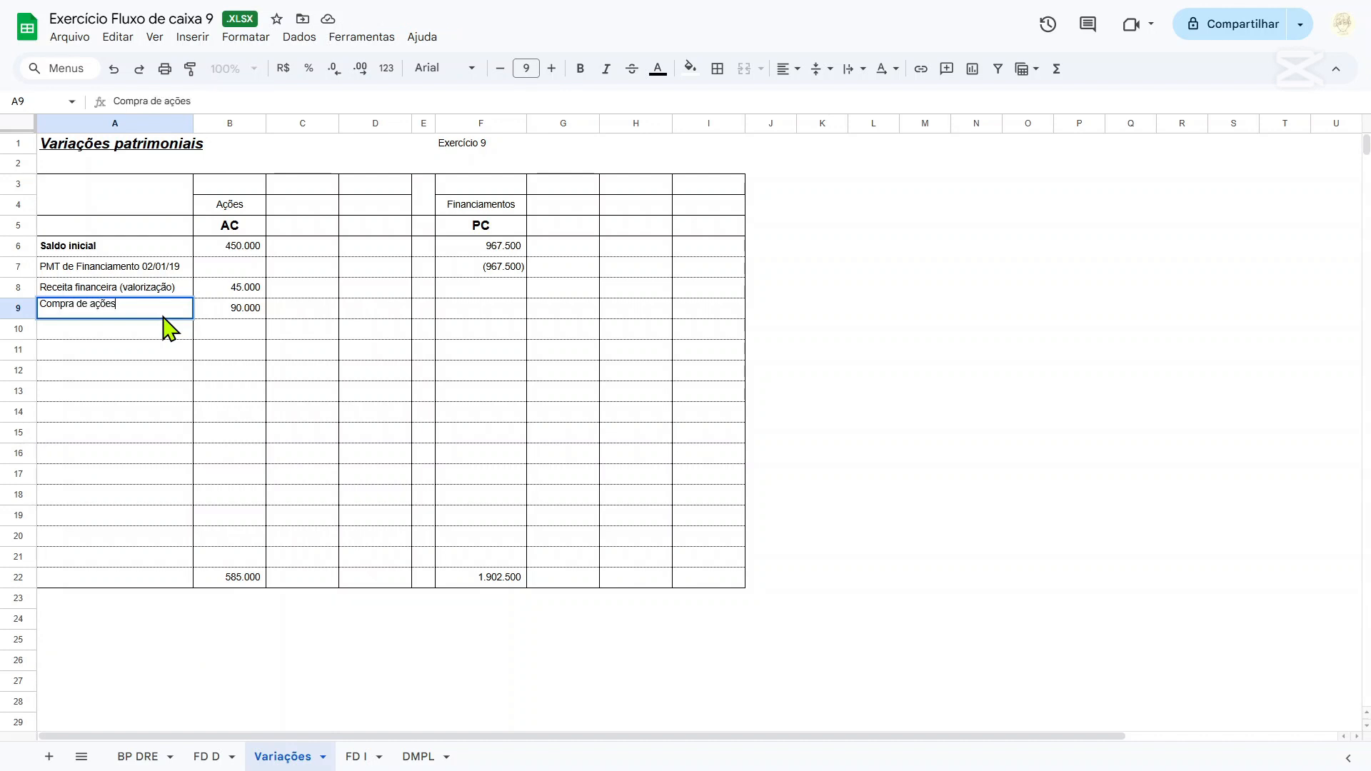
{"action": "key", "text": "Tab"}
Make the Compra de ações row and the PMT de Financiamento 02/01/19 row bold across columns A to I.
{"action": "left_click_drag", "start_coordinate": [165, 316], "coordinate": [738, 309]}
{"action": "key", "text": "ctrl+b"}
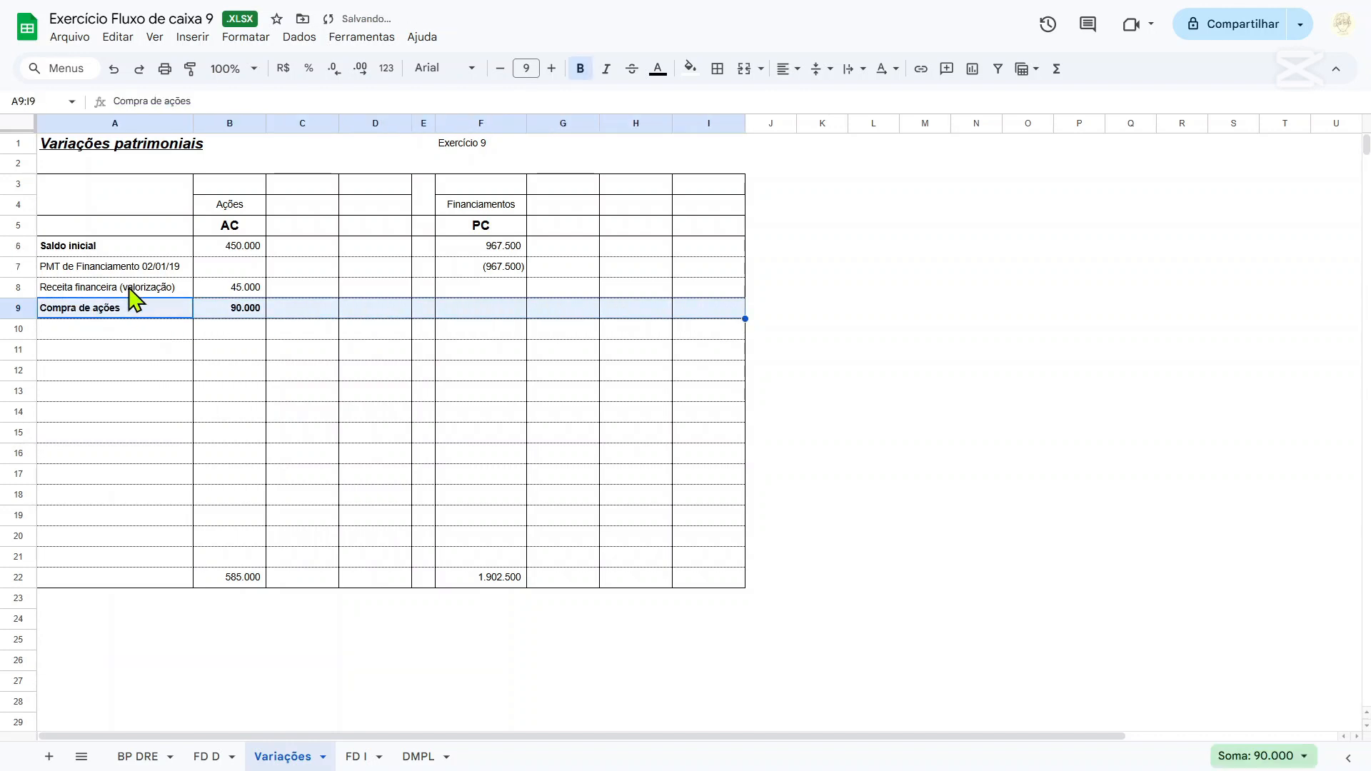
{"action": "left_click_drag", "start_coordinate": [138, 271], "coordinate": [725, 279]}
{"action": "key", "text": "ctrl+b"}
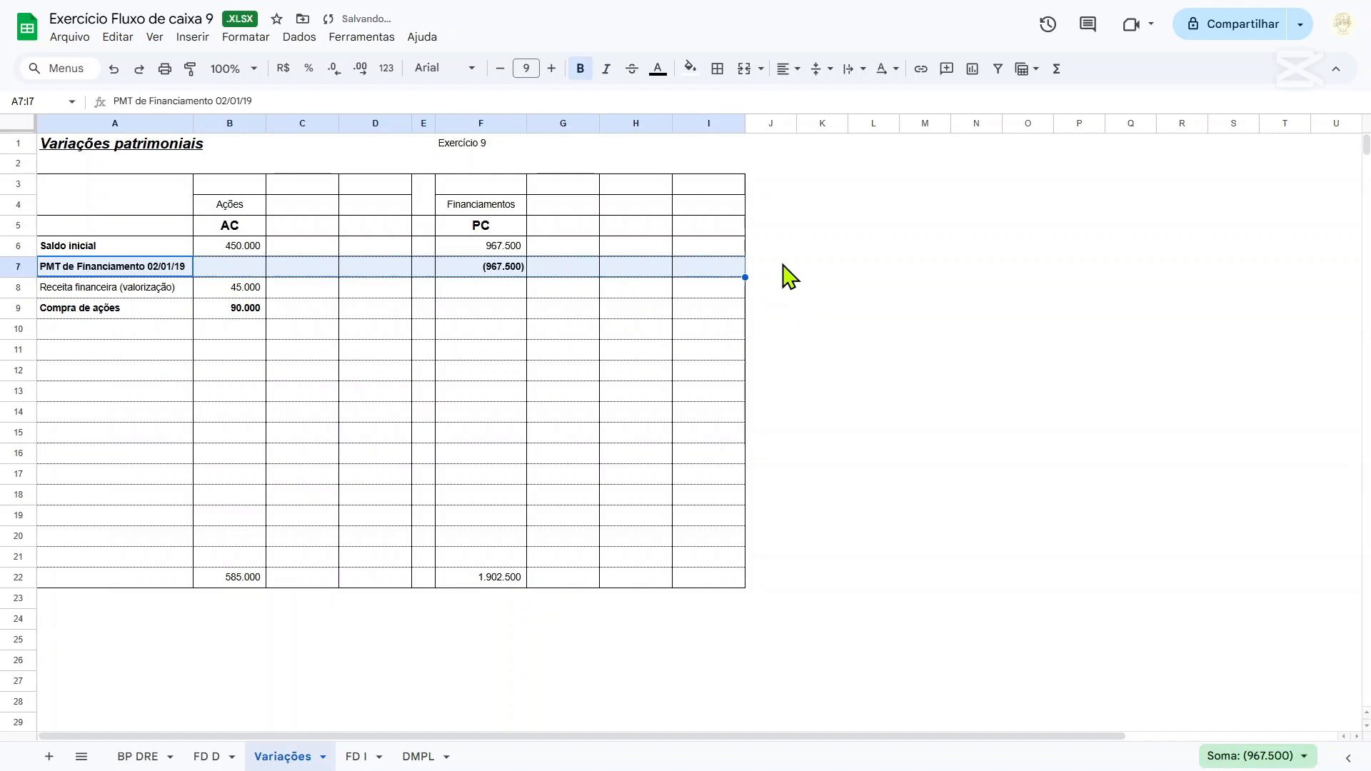
{"action": "left_click", "coordinate": [781, 269]}
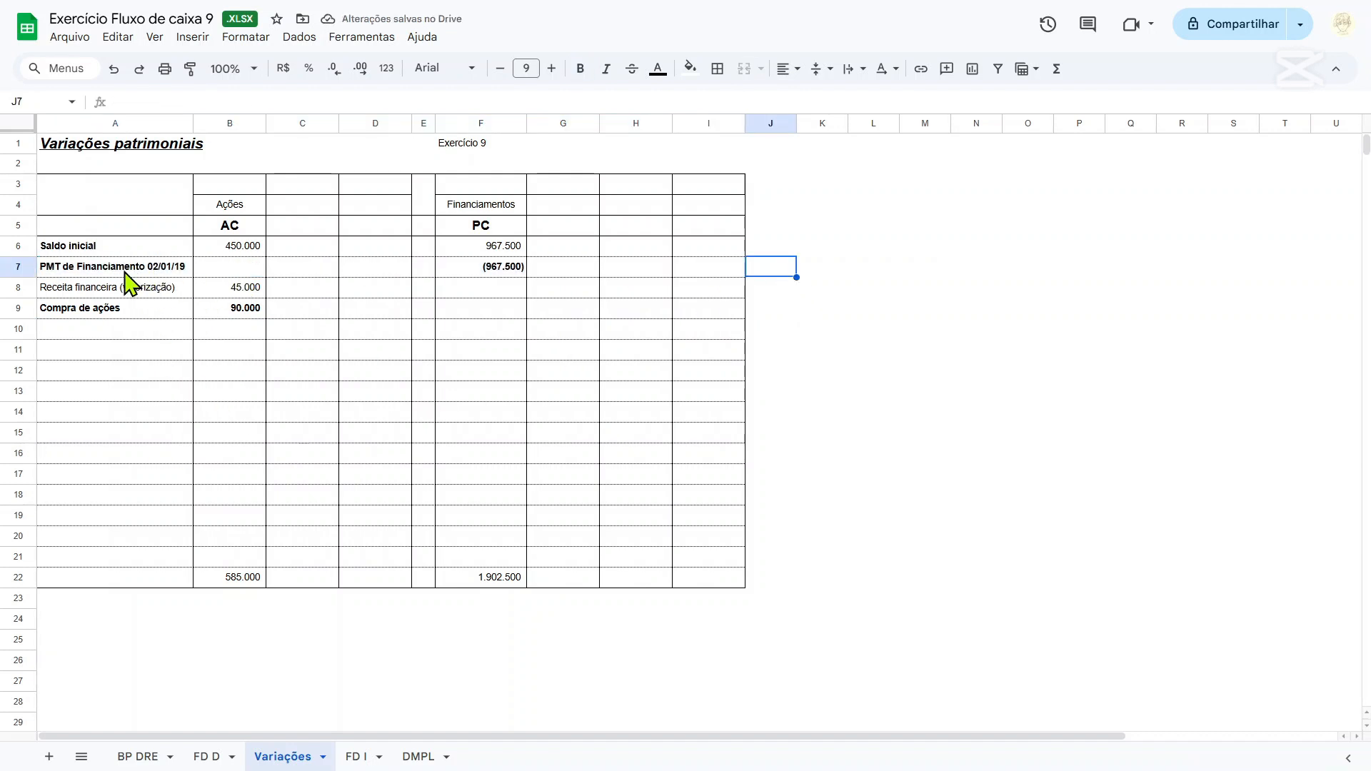
On the FD D sheet, enter Pagamento de financiamentos in row 28 under Atividades de Financiamento.
{"action": "left_click_drag", "start_coordinate": [129, 275], "coordinate": [528, 275]}
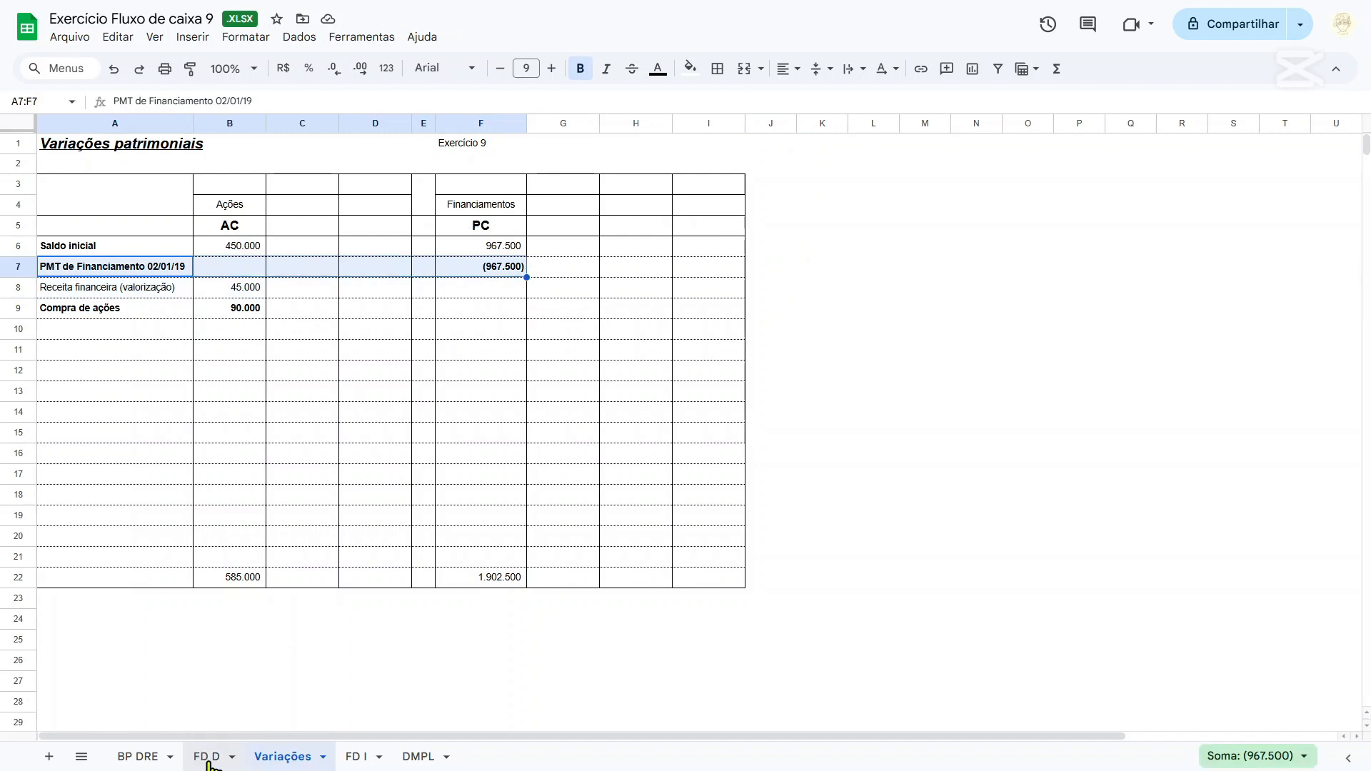
{"action": "left_click", "coordinate": [209, 762]}
{"action": "scroll", "coordinate": [179, 521], "scroll_direction": "down", "scroll_amount": 4}
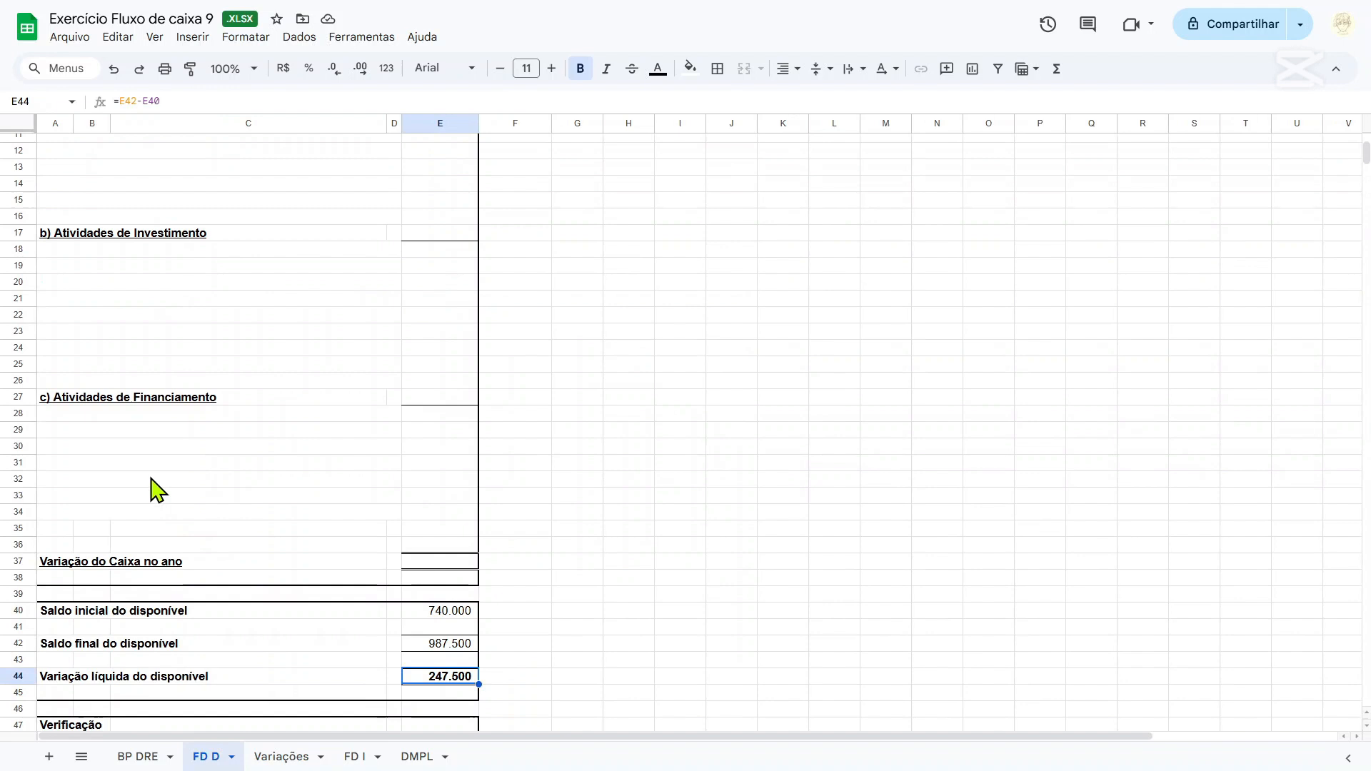
{"action": "left_click", "coordinate": [58, 414]}
{"action": "type", "text": "Pagamento"}
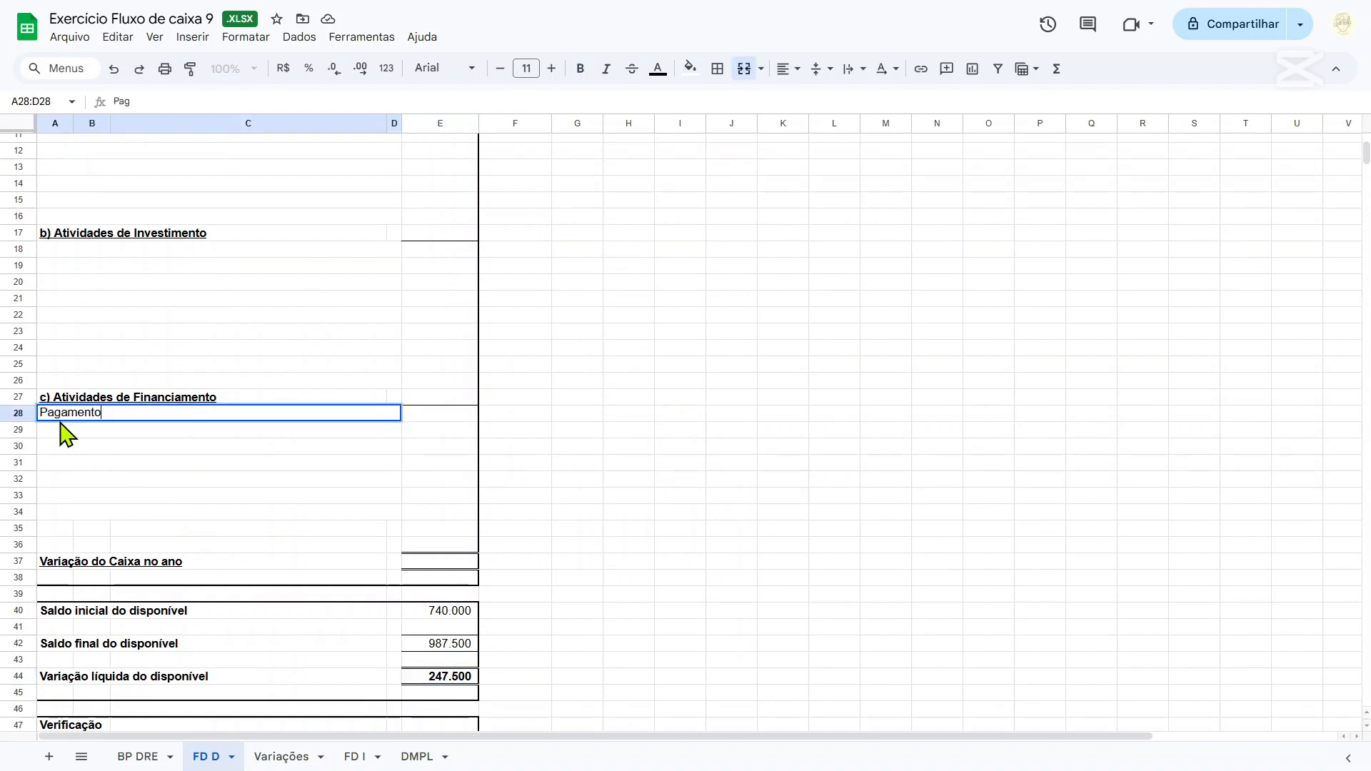
{"action": "type", "text": " de financiamentos"}
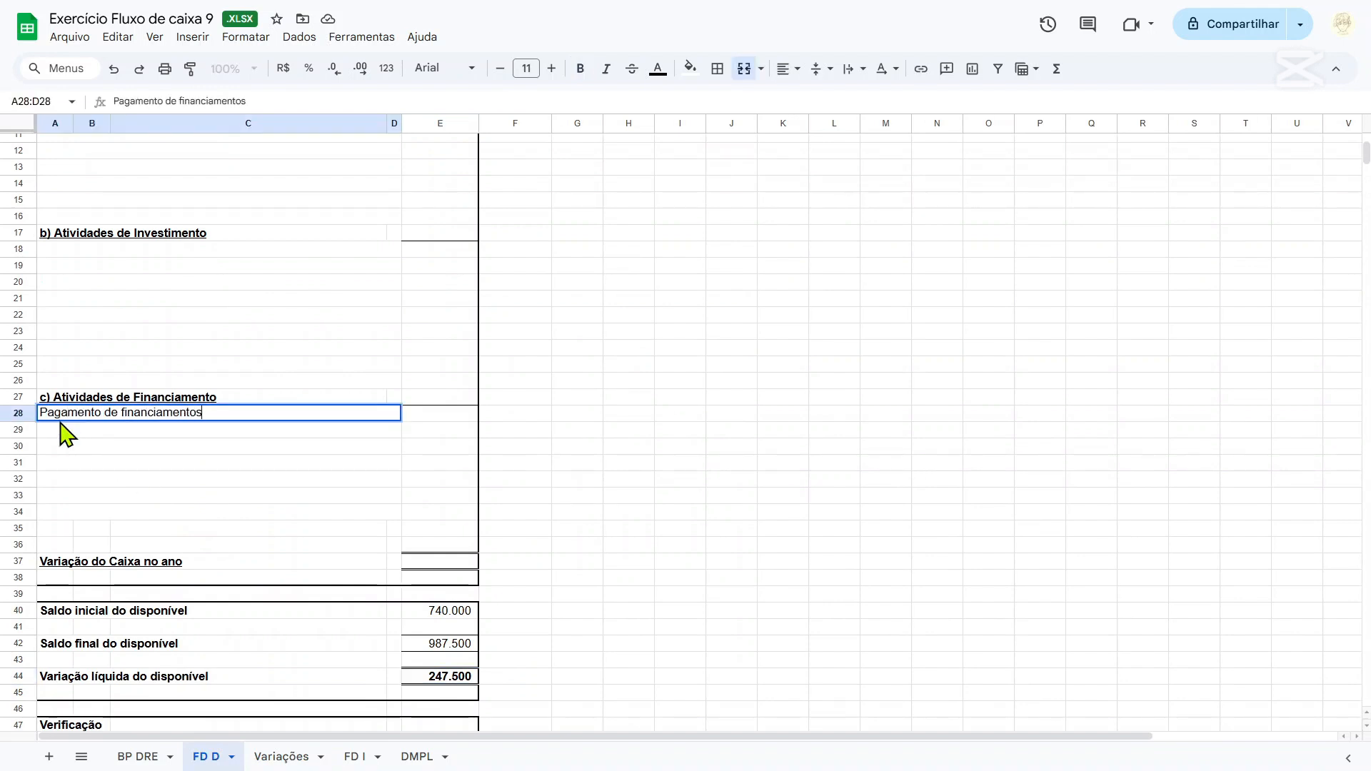
Link the Pagamento de financiamentos amount in E28 to the financing payment in 'Variações'!F7.
{"action": "key", "text": "Tab"}
{"action": "type", "text": "="}
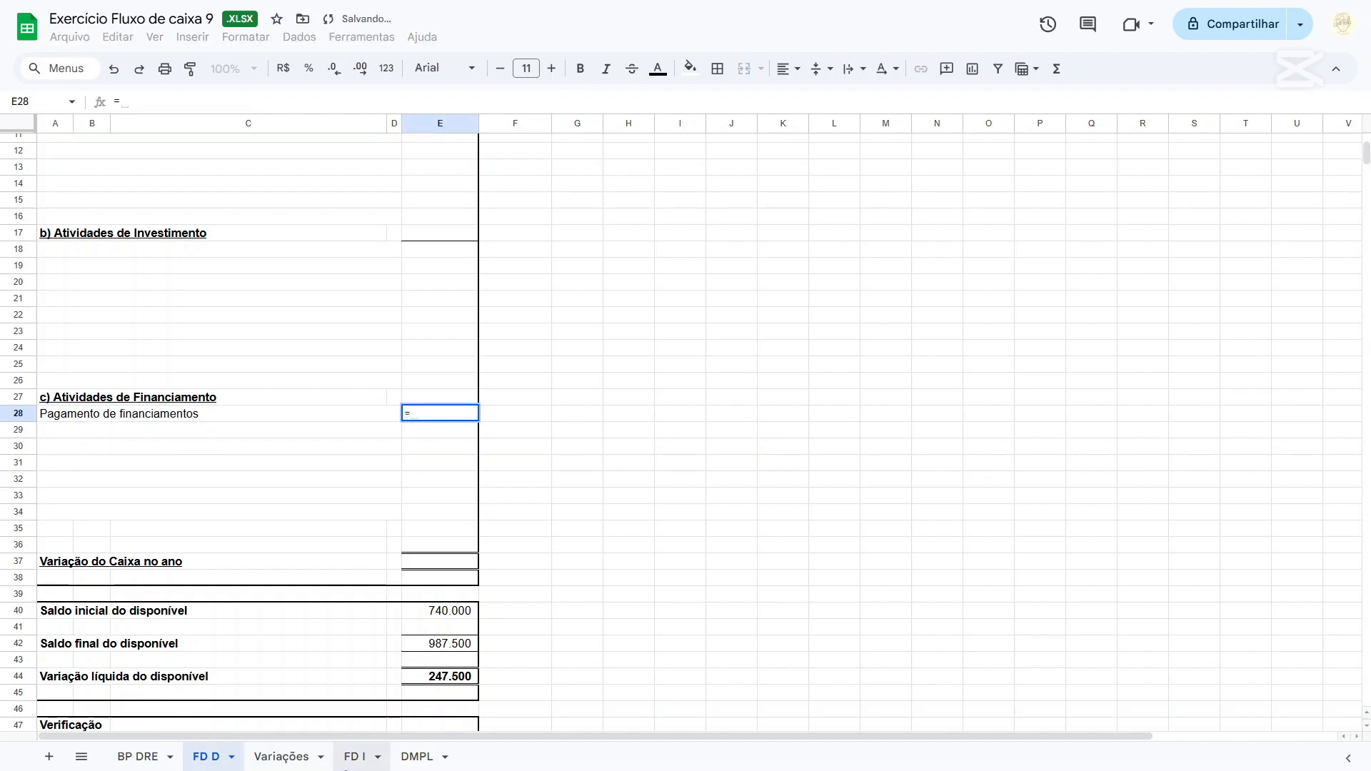
{"action": "left_click", "coordinate": [294, 758]}
{"action": "left_click", "coordinate": [491, 270]}
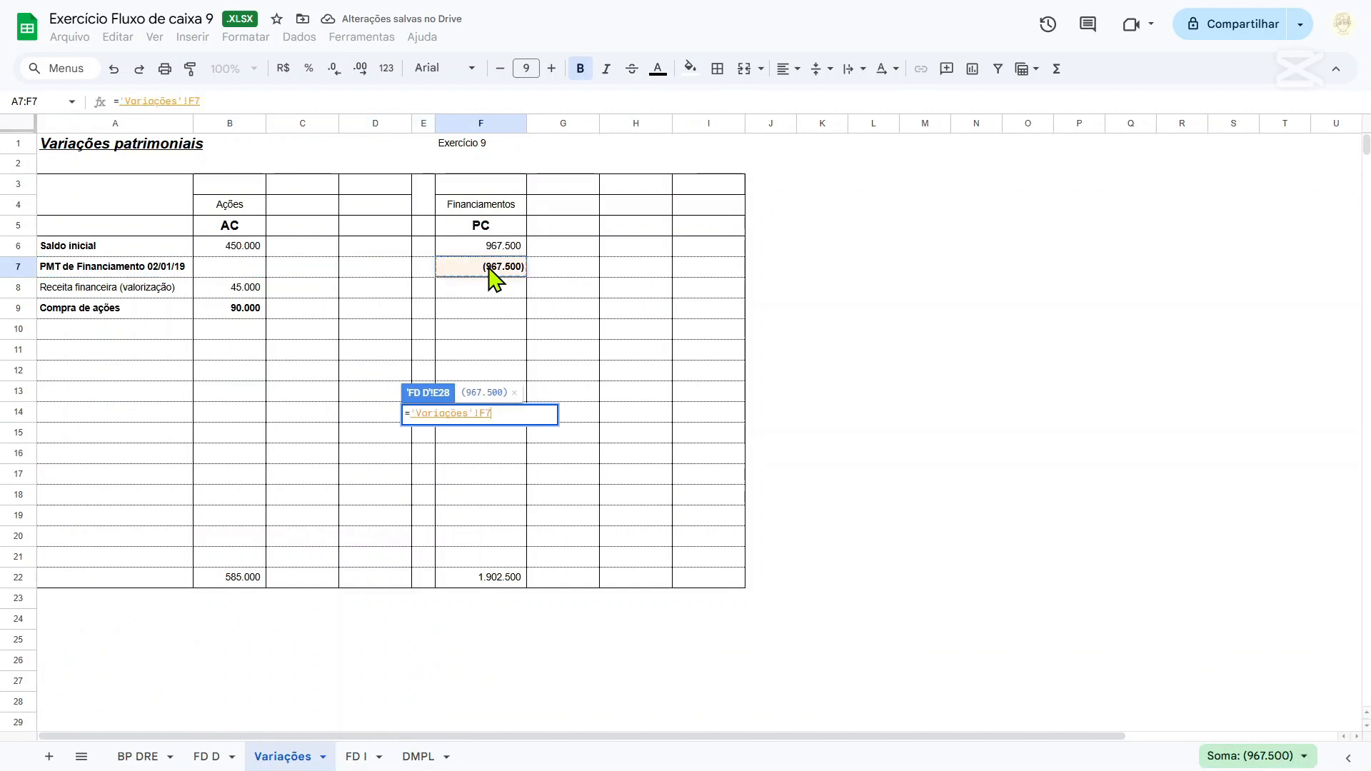
{"action": "key", "text": "Return"}
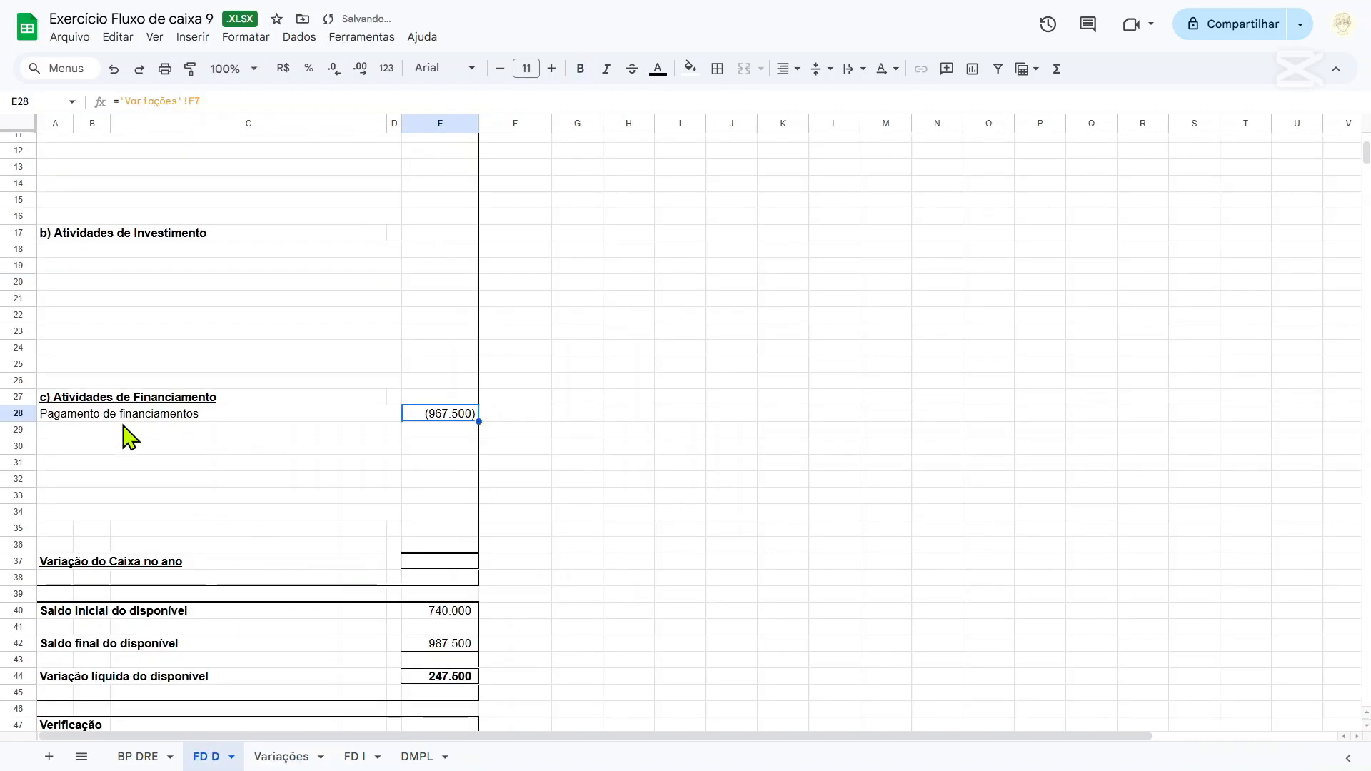
On the FD D sheet, enter Compra de ações in row 18 under Atividades de Investimento.
{"action": "left_click", "coordinate": [76, 432]}
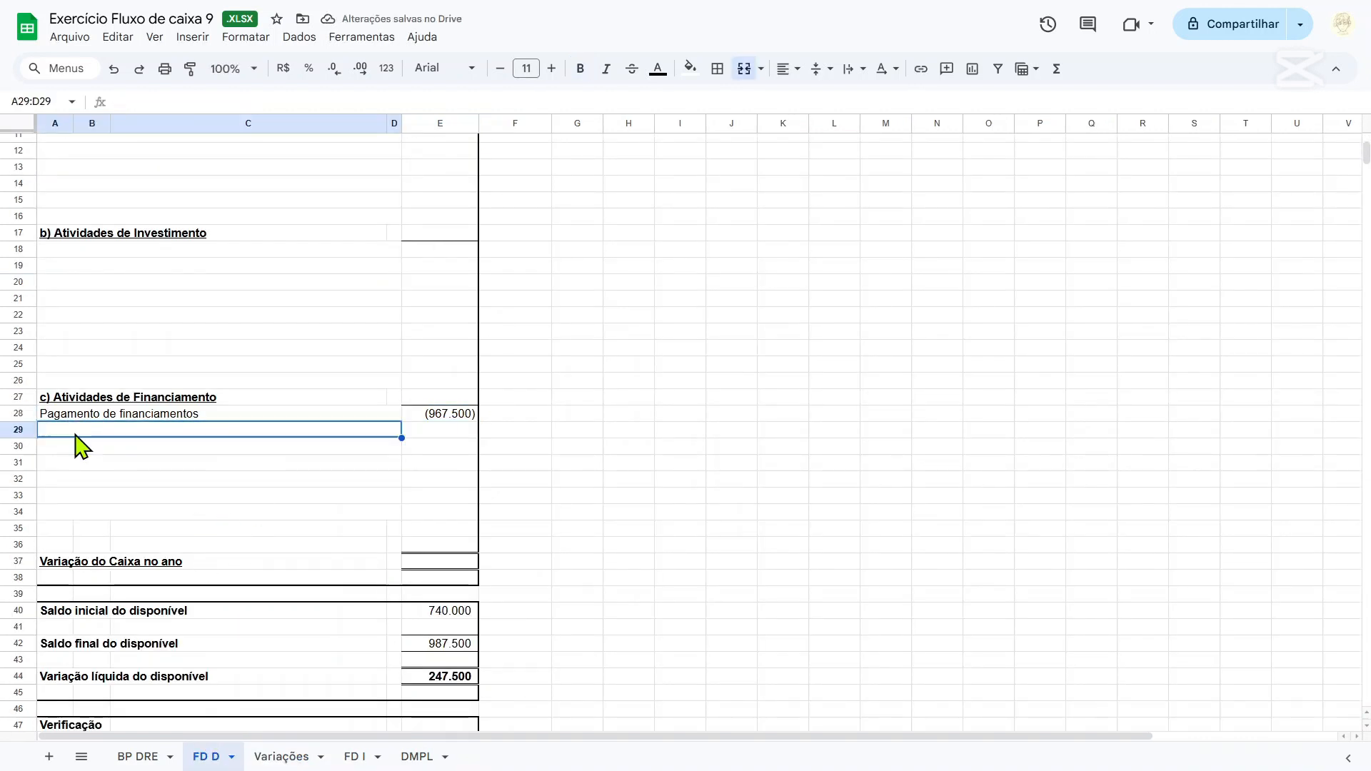
{"action": "key", "text": "Up"}
{"action": "key", "text": "Up"}
{"action": "key", "text": "Up"}
{"action": "key", "text": "Up"}
{"action": "key", "text": "Up"}
{"action": "key", "text": "Up"}
{"action": "key", "text": "Up"}
{"action": "key", "text": "Up"}
{"action": "key", "text": "Up"}
{"action": "key", "text": "Up"}
{"action": "key", "text": "Up"}
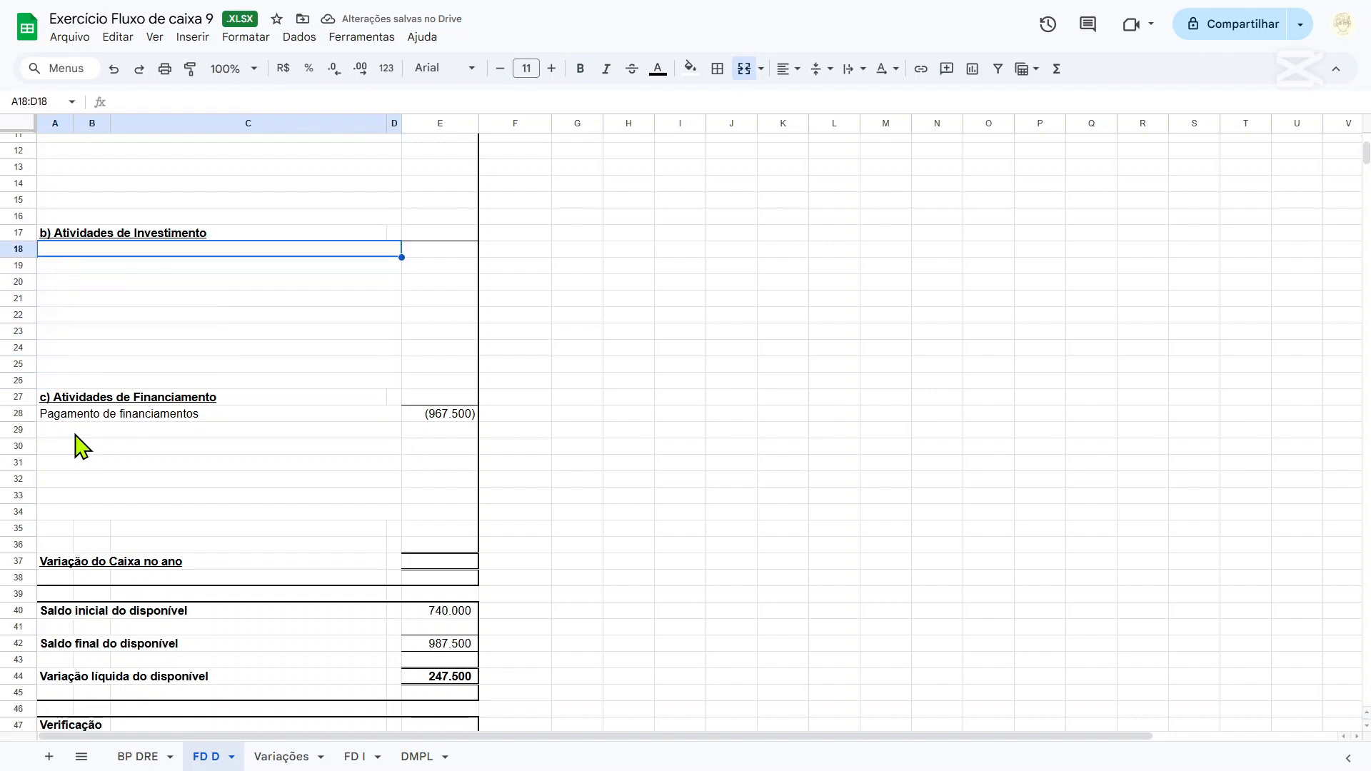
{"action": "type", "text": "Compra de ações"}
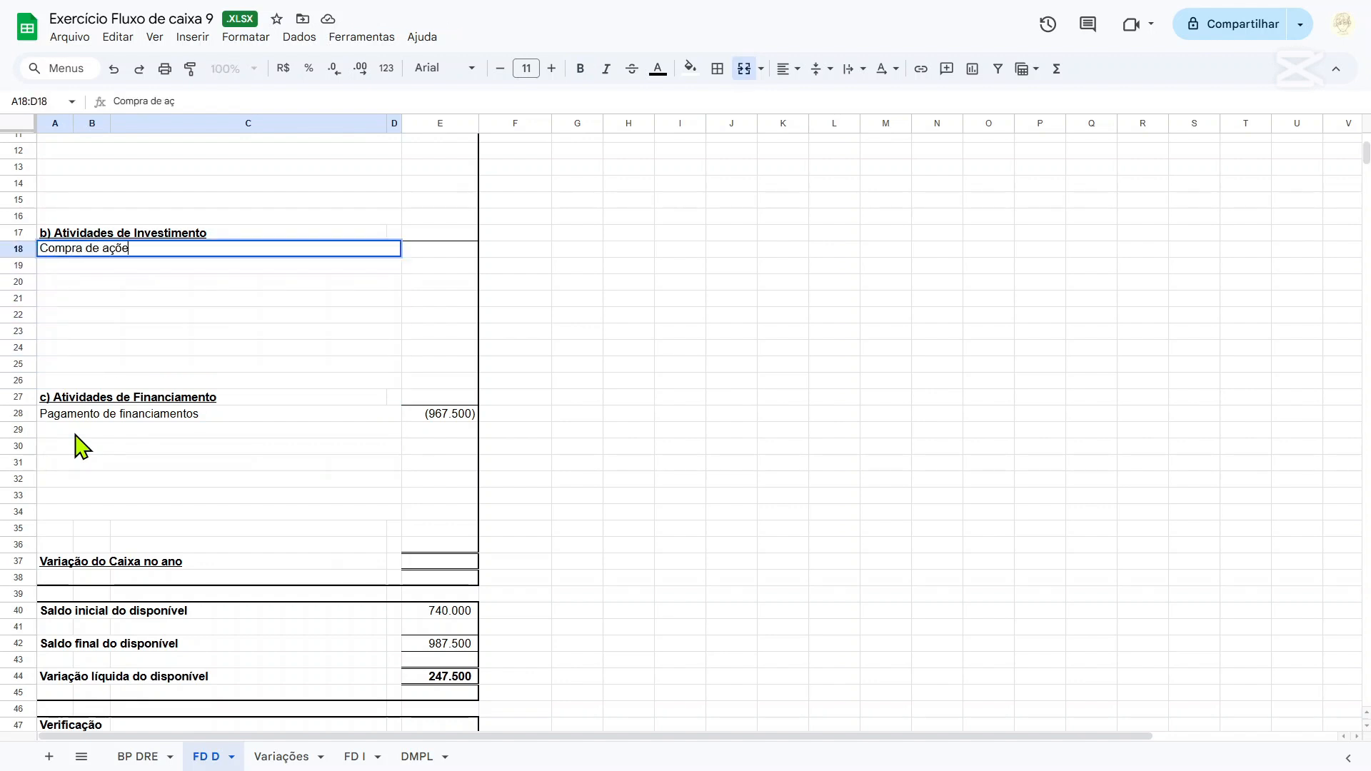
Link the Compra de ações amount in E18 to the negative of the share purchase in 'Variações'!B9.
{"action": "key", "text": "Tab"}
{"action": "type", "text": "=-"}
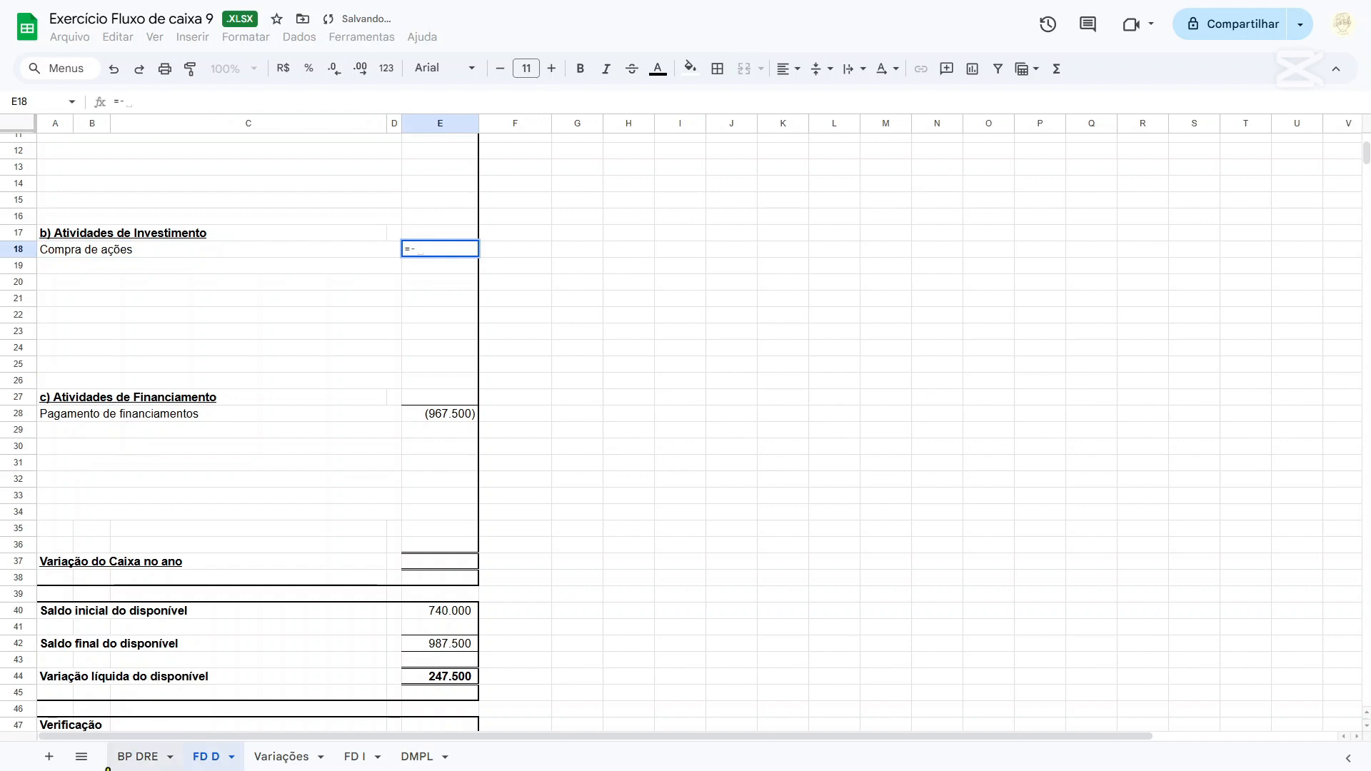
{"action": "left_click", "coordinate": [299, 755]}
{"action": "left_click", "coordinate": [244, 308]}
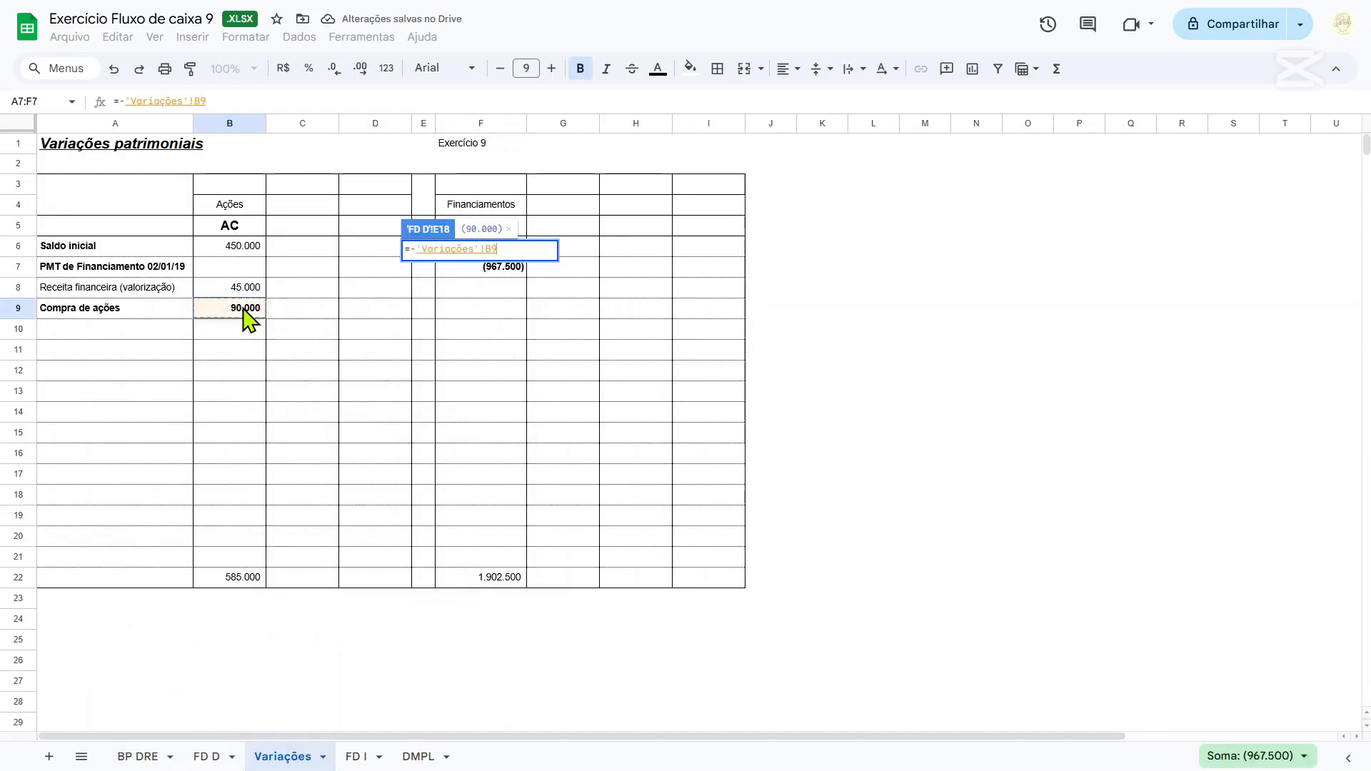
{"action": "key", "text": "Return"}
On the Variações sheet, colour the text of the PMT de Financiamento row (A7:F7) and the Compra de ações entries (A9:B9) medium green.
{"action": "left_click", "coordinate": [285, 756]}
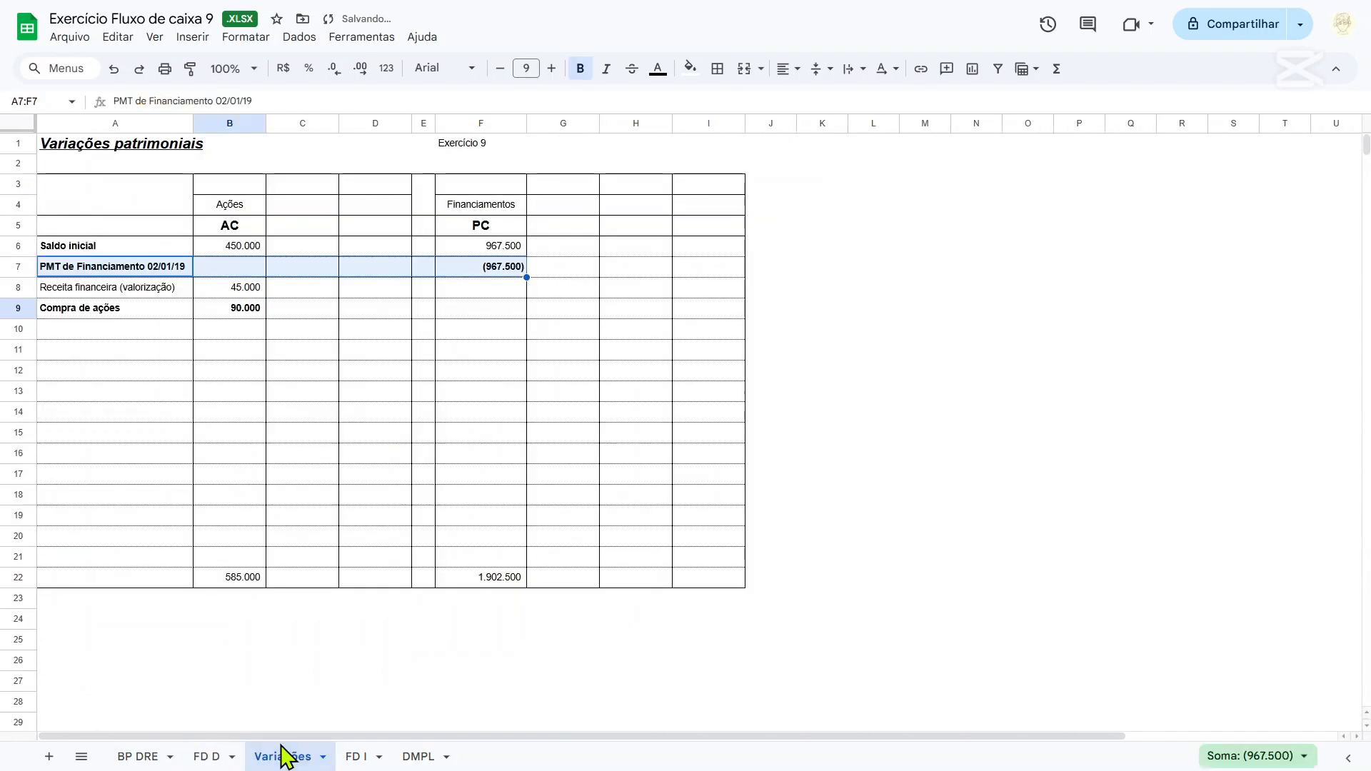
{"action": "left_click", "coordinate": [657, 69]}
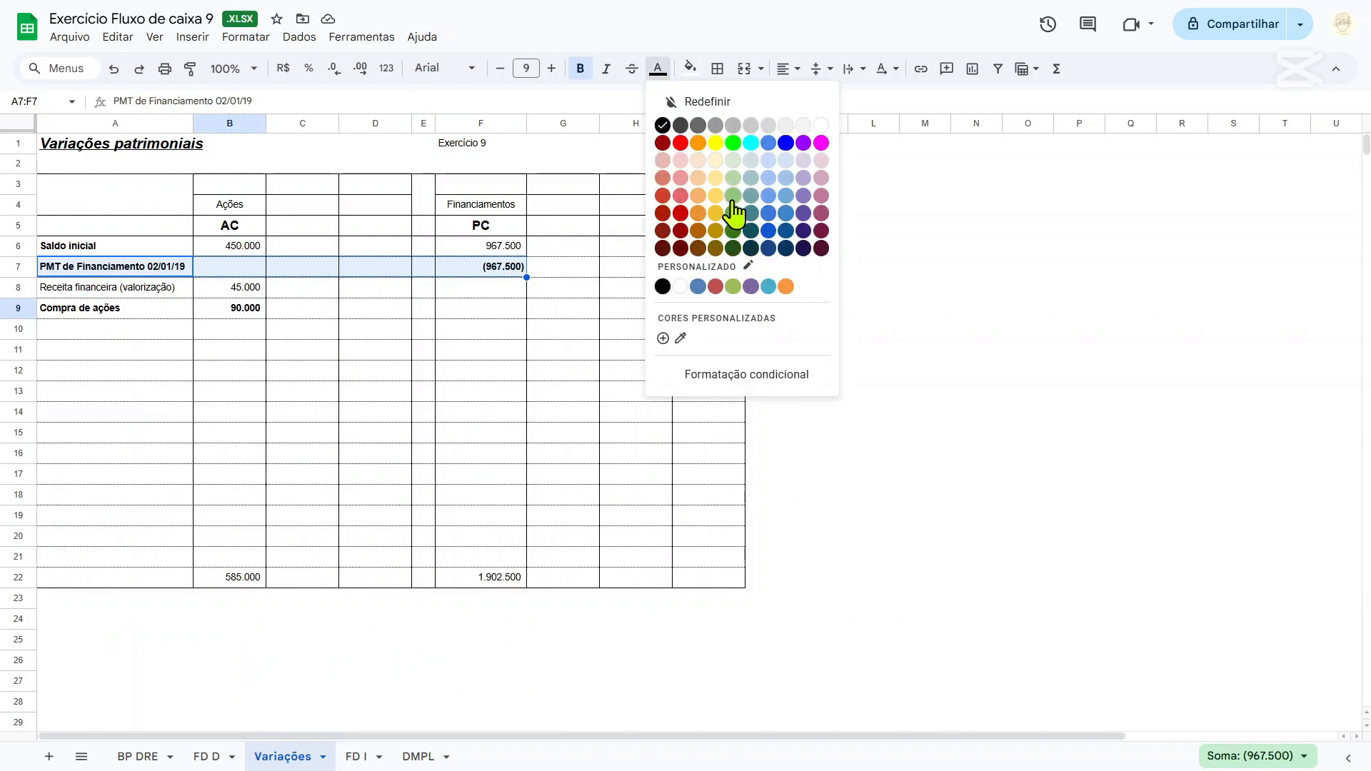
{"action": "left_click", "coordinate": [735, 215]}
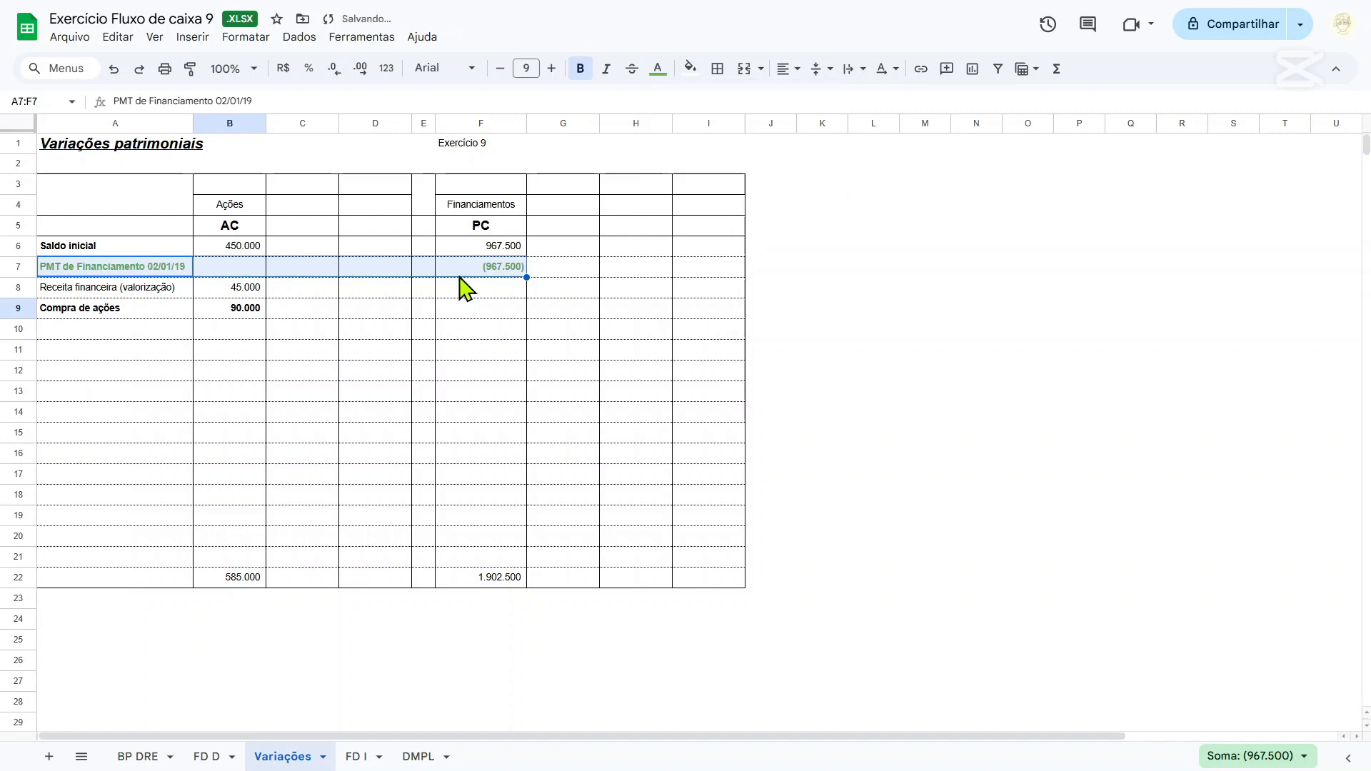
{"action": "left_click_drag", "start_coordinate": [80, 308], "coordinate": [235, 311]}
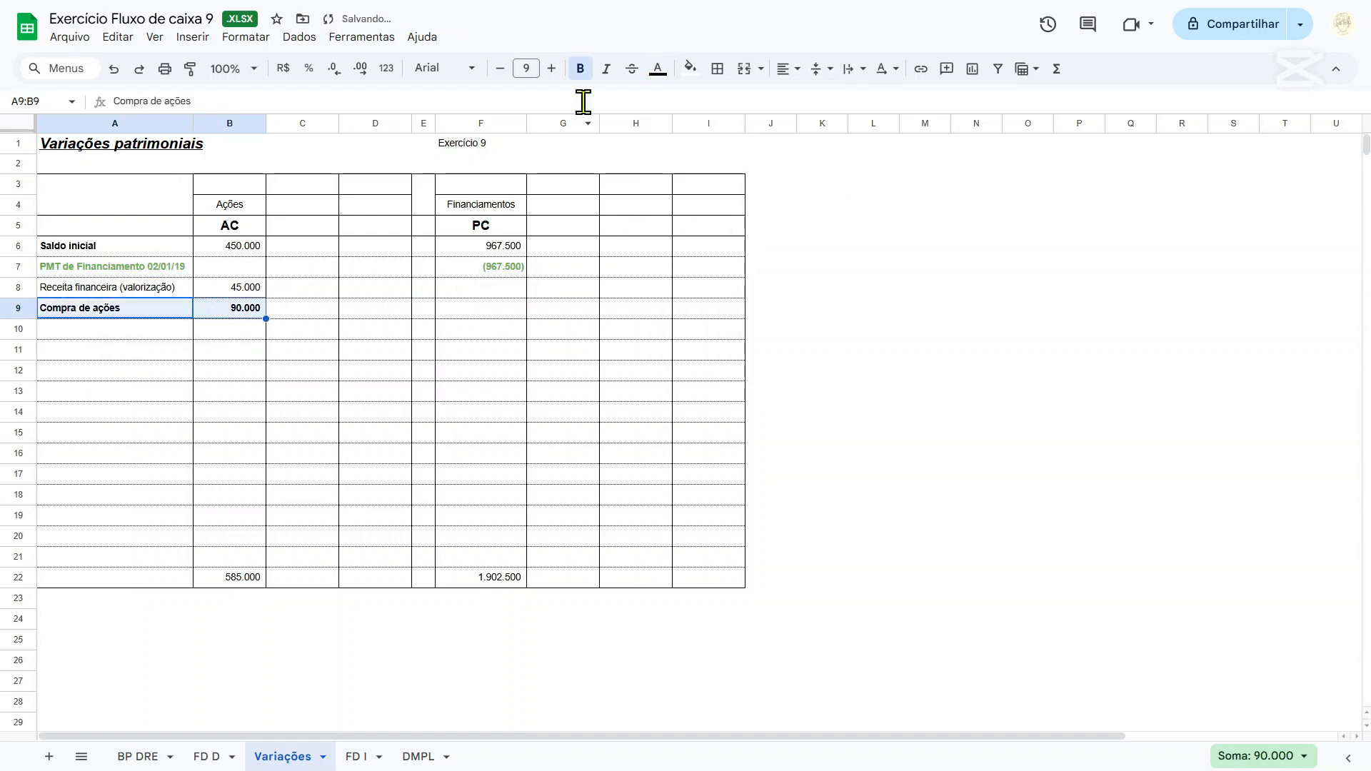
{"action": "left_click", "coordinate": [658, 69]}
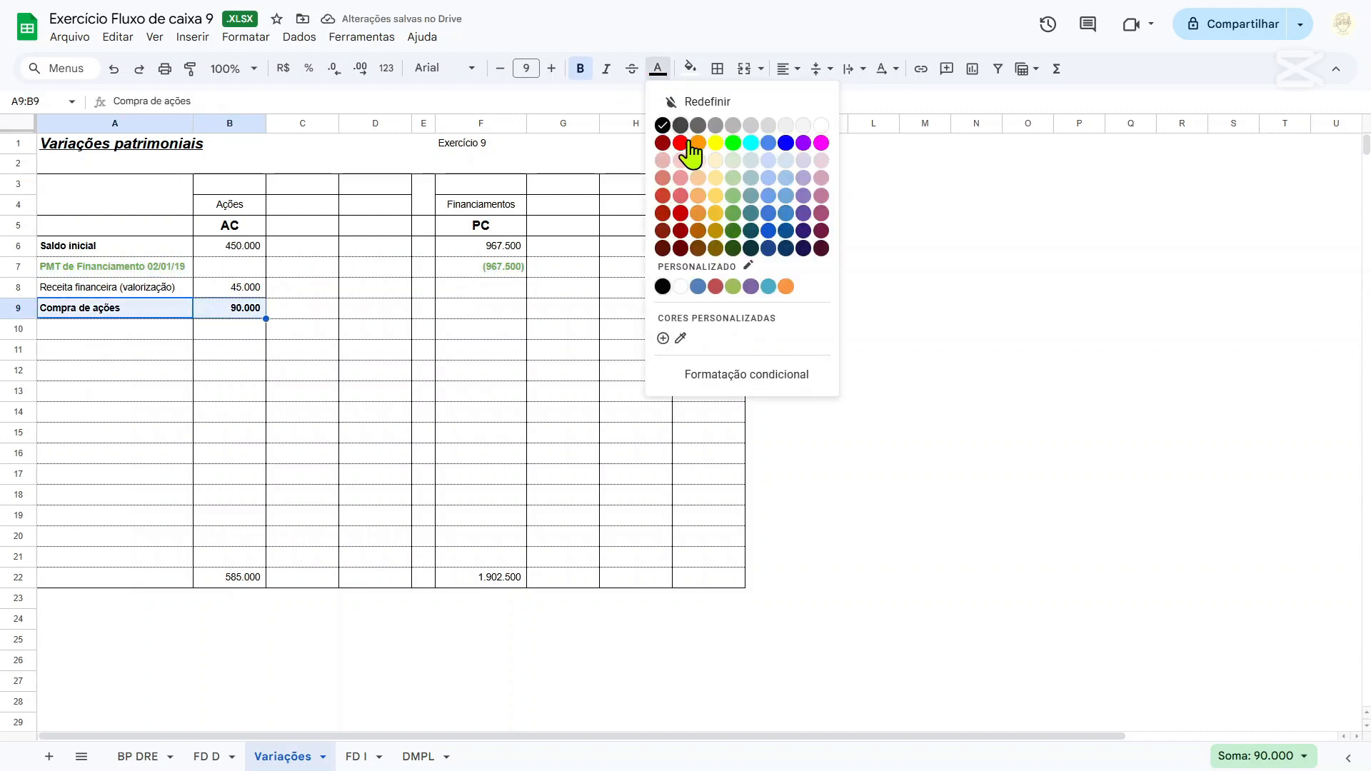
{"action": "left_click", "coordinate": [733, 214]}
{"action": "left_click", "coordinate": [556, 372]}
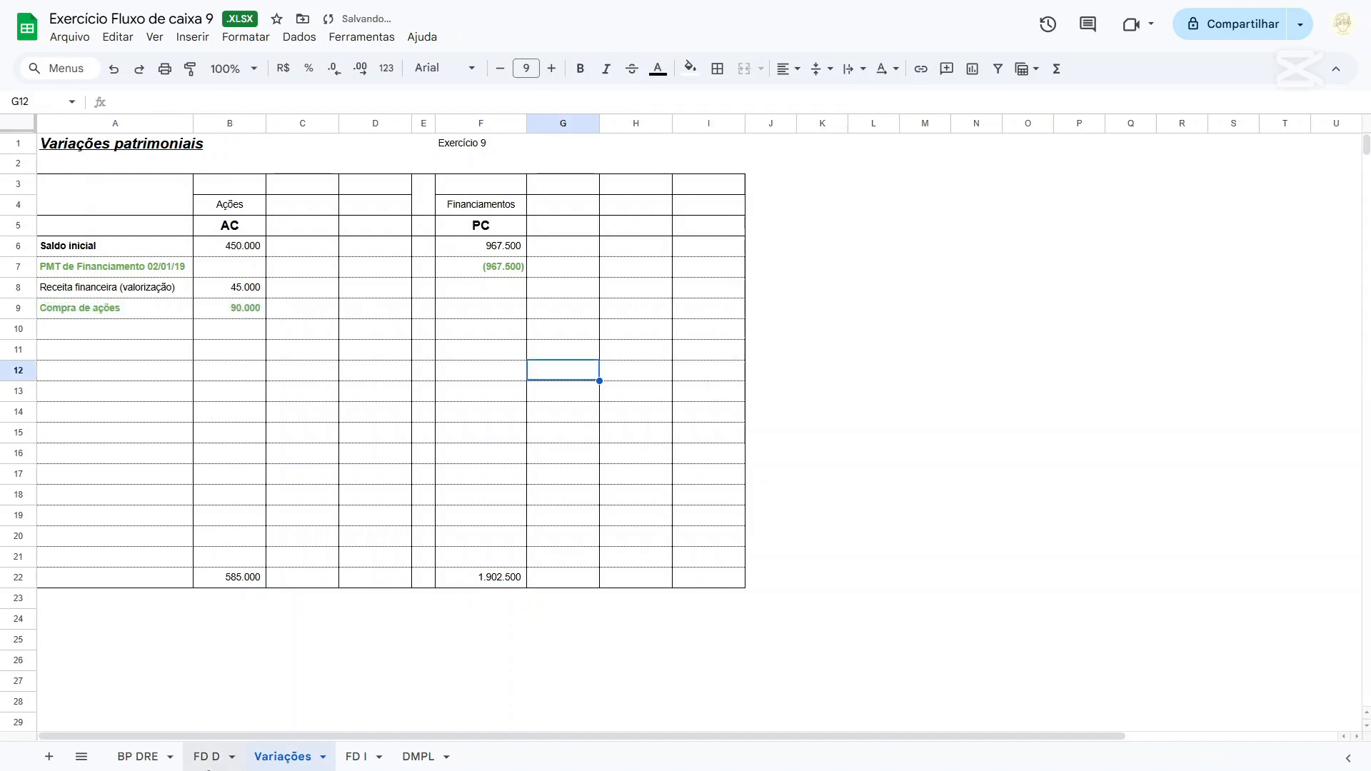
On the BP DRE sheet, classify the Receitas Financeiras note in F47 as I-O and colour the text of F47:G47 medium green.
{"action": "left_click", "coordinate": [138, 757]}
{"action": "scroll", "coordinate": [335, 678], "scroll_direction": "down", "scroll_amount": 4}
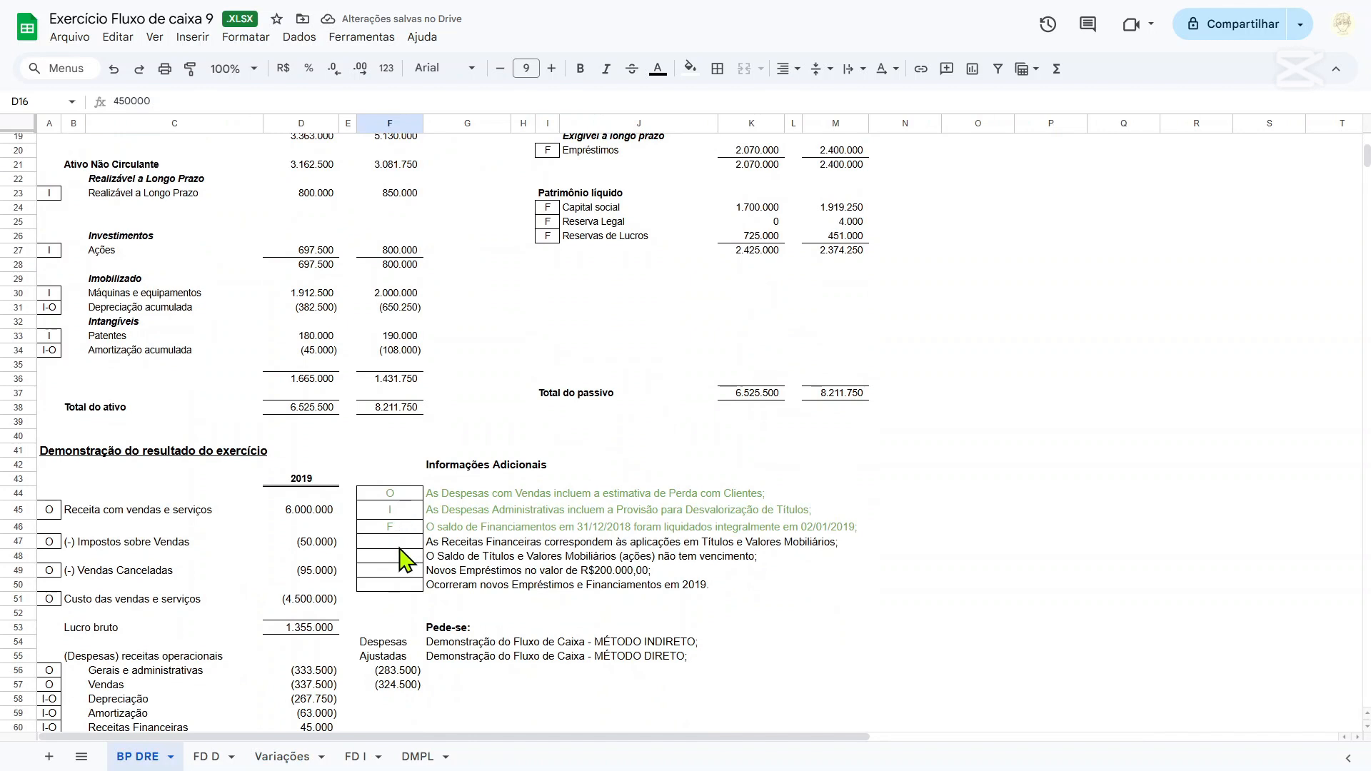
{"action": "left_click", "coordinate": [397, 544]}
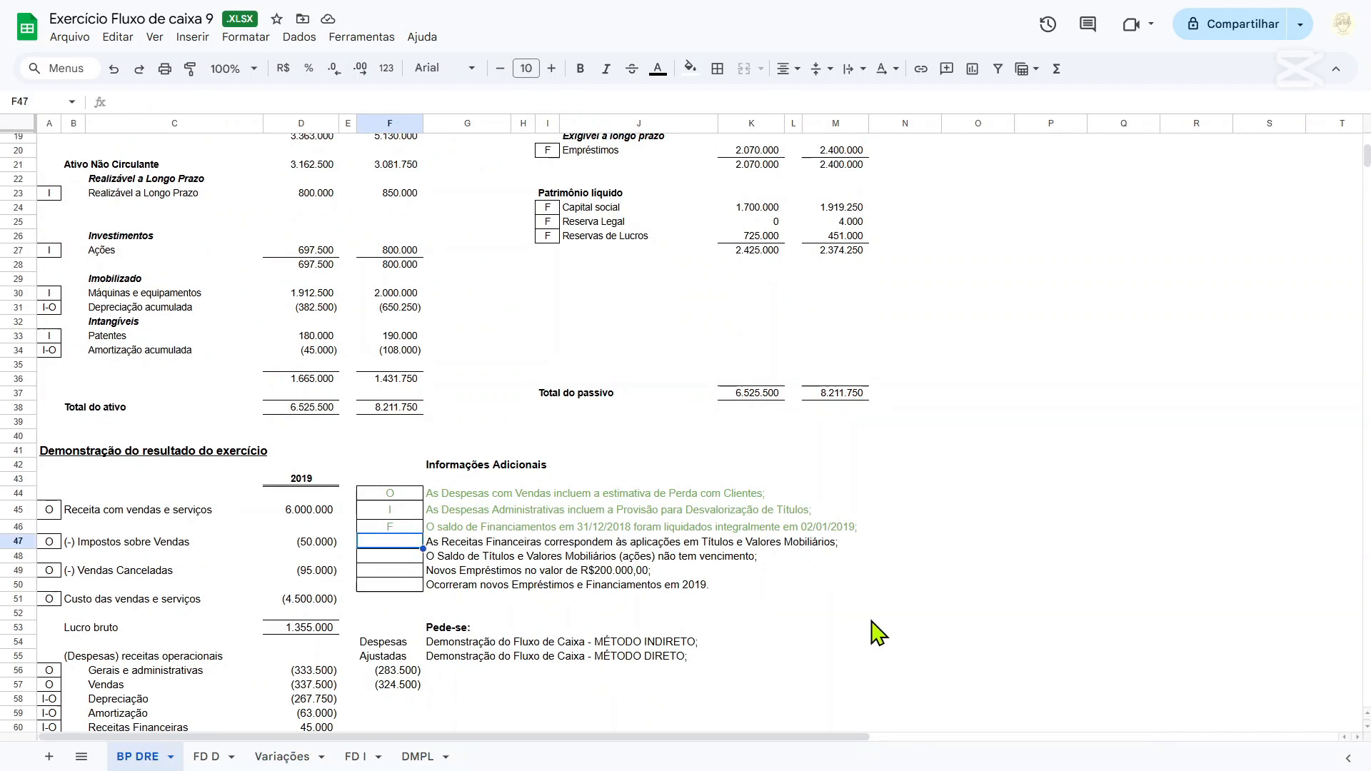
{"action": "type", "text": "I-O"}
{"action": "key", "text": "shift+Right"}
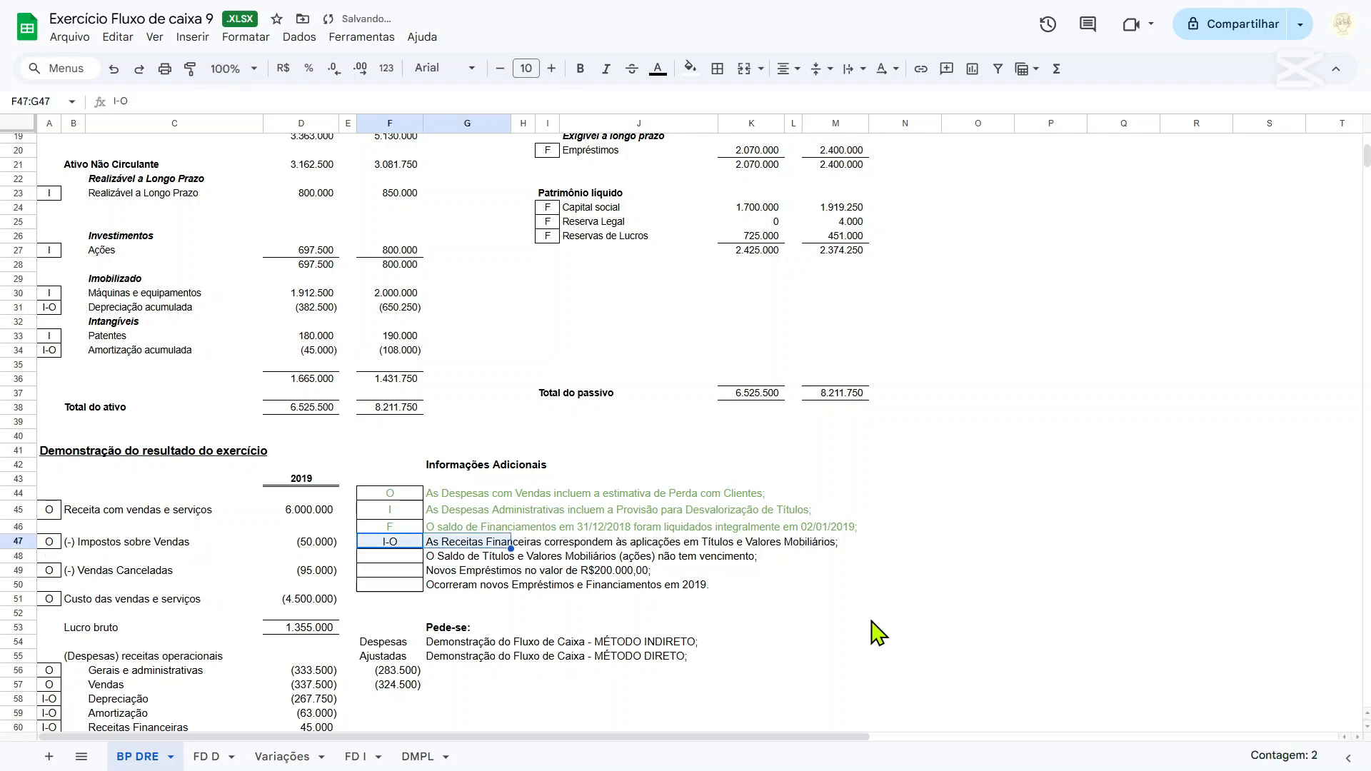
{"action": "left_click", "coordinate": [658, 68]}
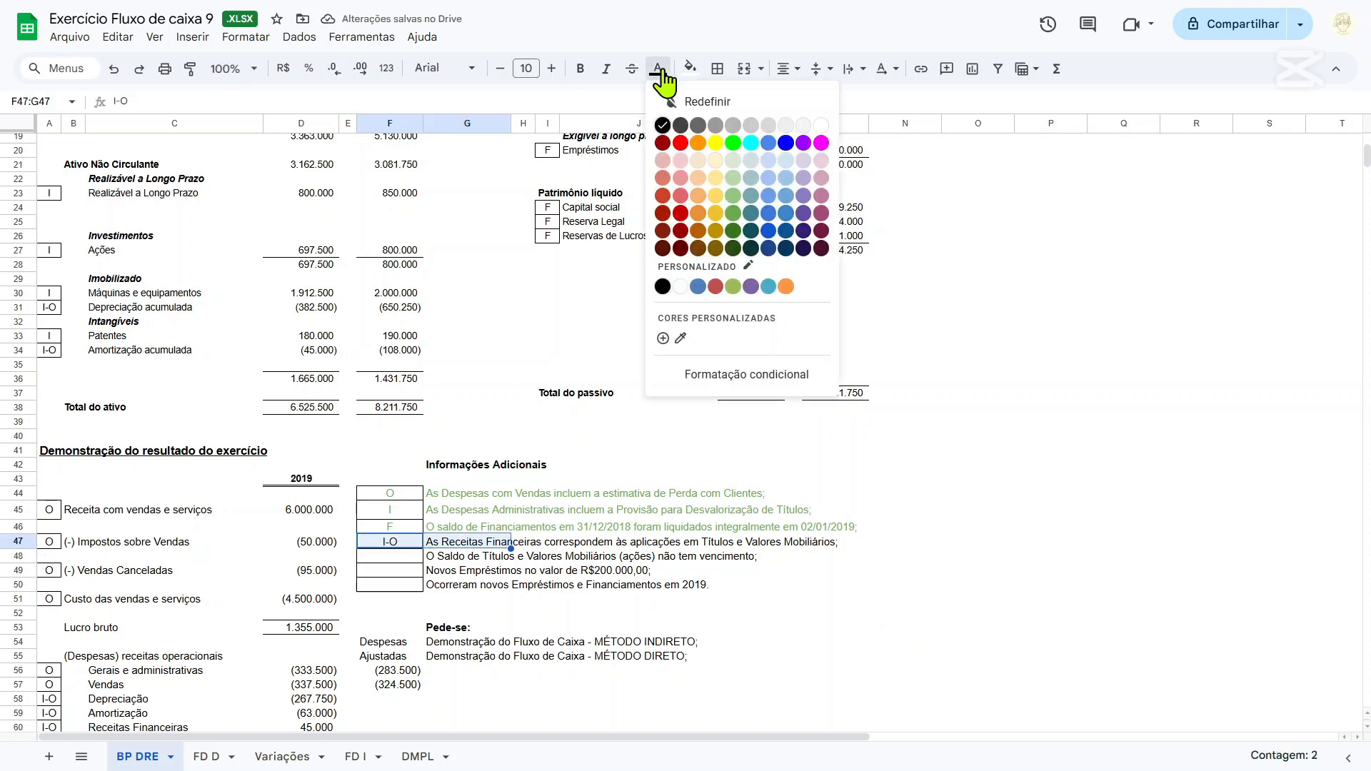
{"action": "left_click", "coordinate": [731, 221]}
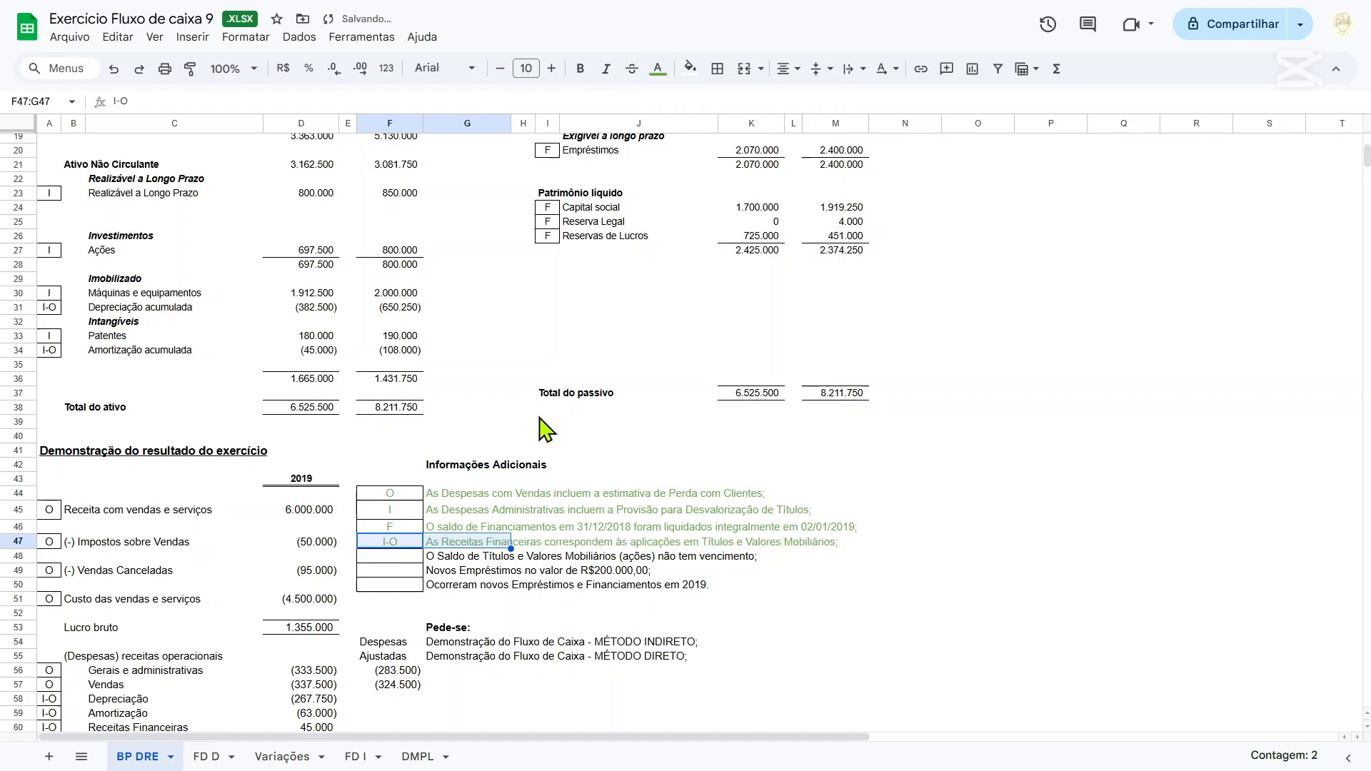
Classify the Títulos e Valores Mobiliários maturity note in F48 as I and colour the text of F48:G48 medium green.
{"action": "scroll", "coordinate": [546, 429], "scroll_direction": "down", "scroll_amount": 3}
{"action": "left_click", "coordinate": [502, 378]}
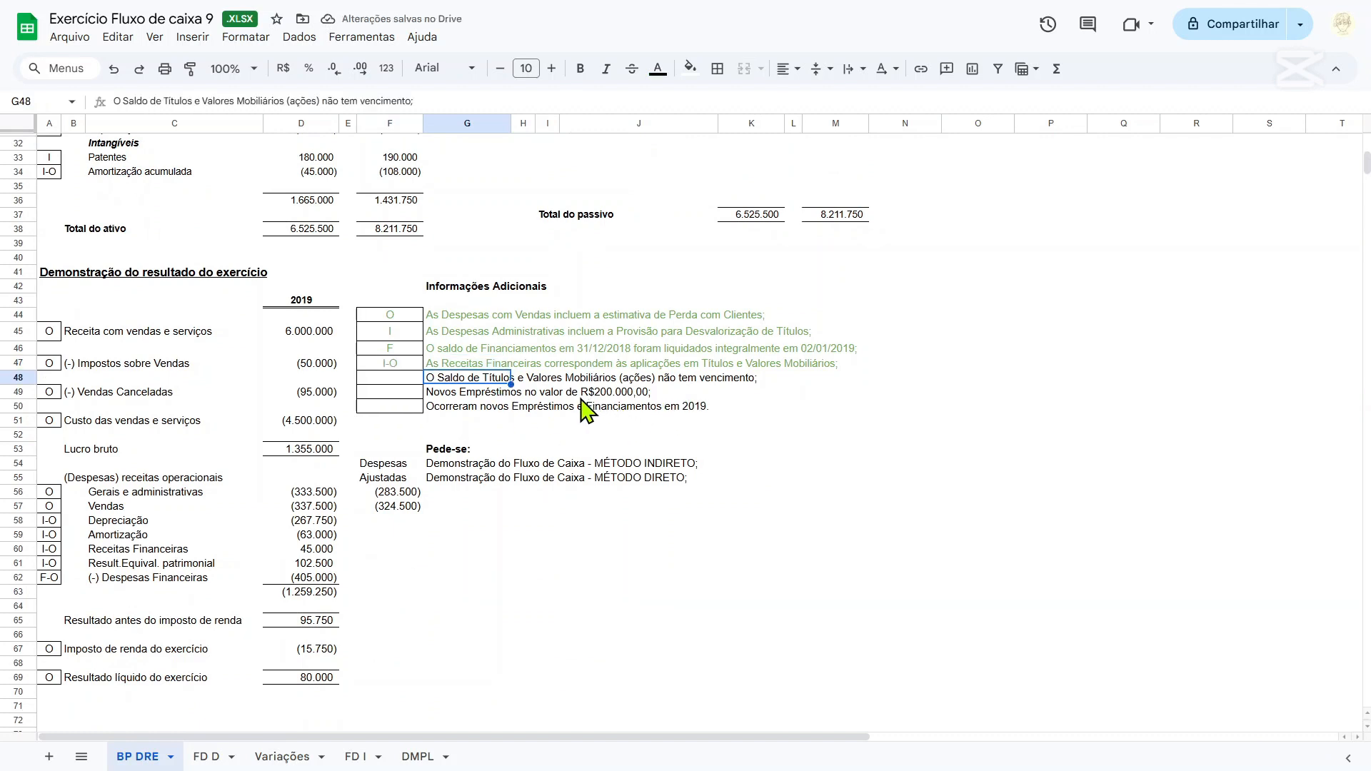
{"action": "scroll", "coordinate": [477, 417], "scroll_direction": "up", "scroll_amount": 7}
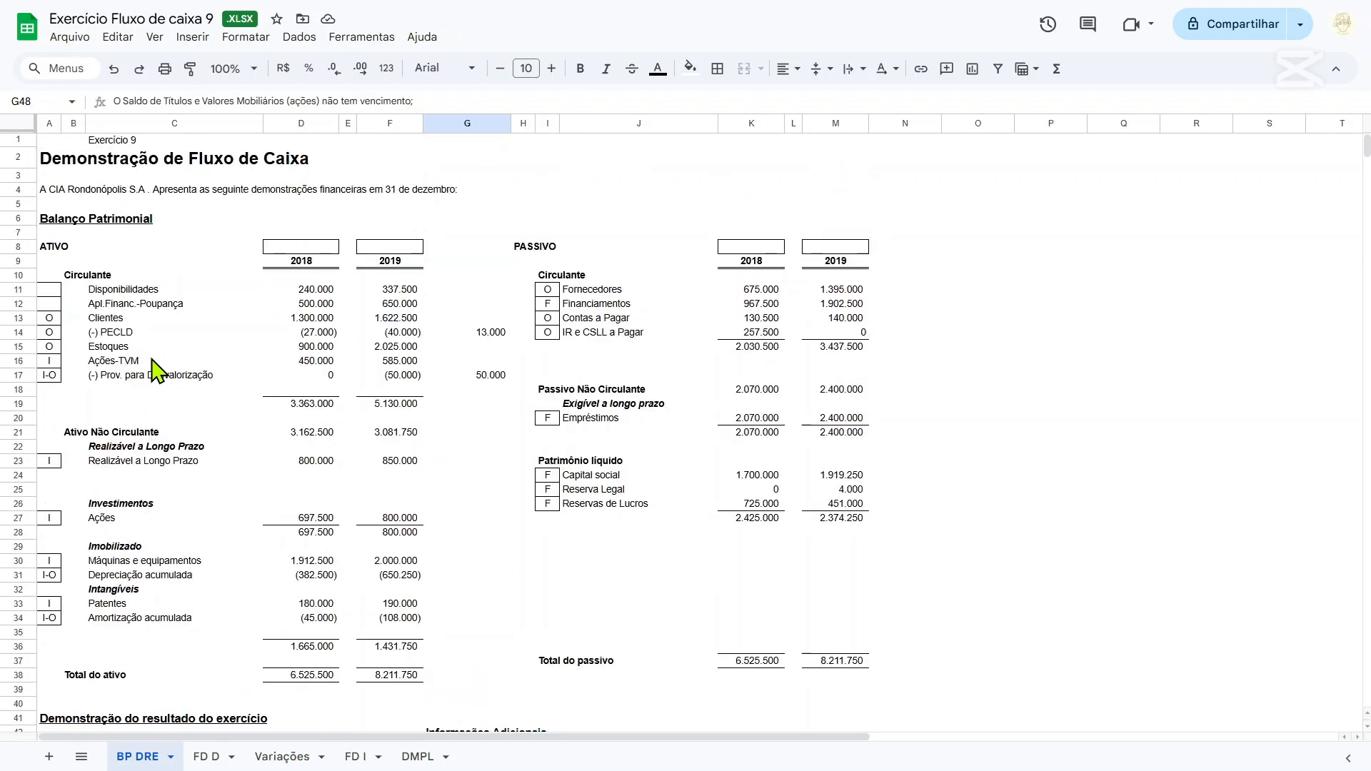
{"action": "scroll", "coordinate": [158, 368], "scroll_direction": "down", "scroll_amount": 4}
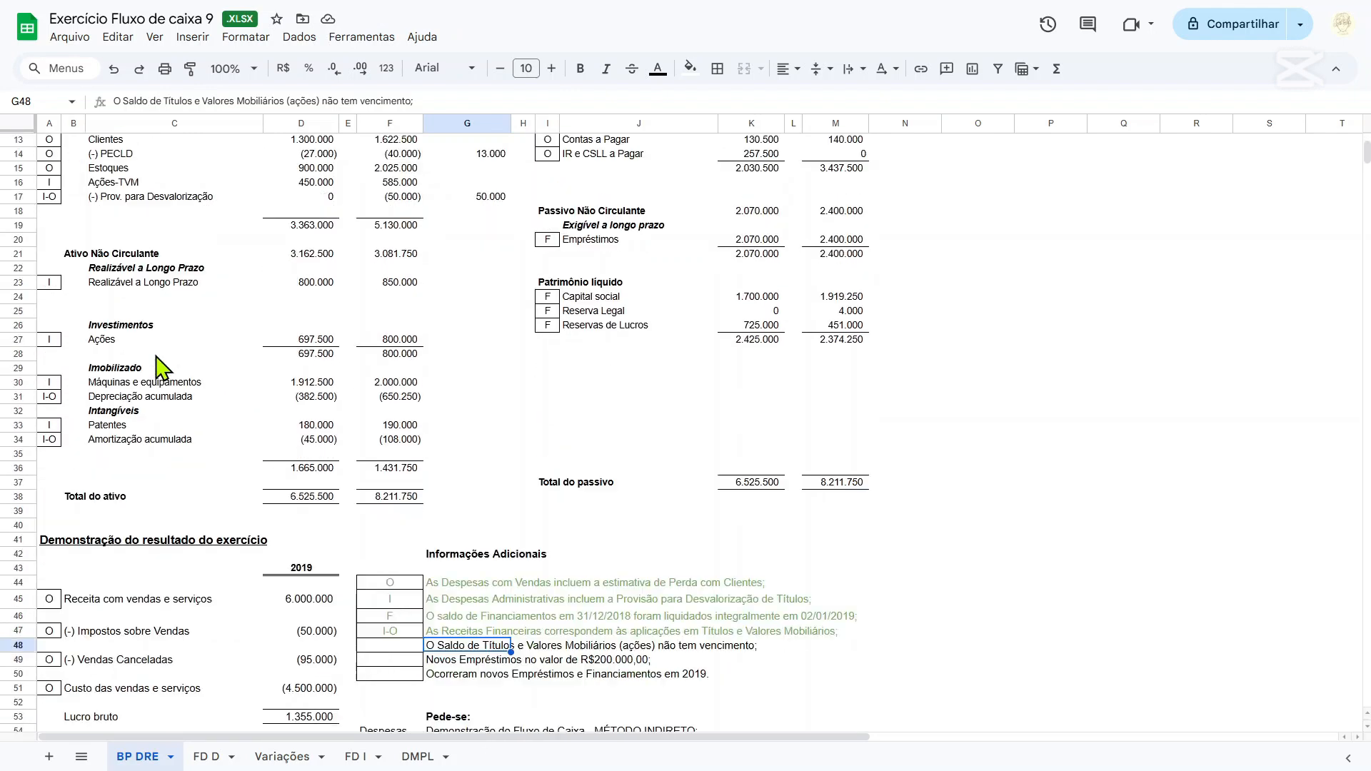
{"action": "left_click", "coordinate": [404, 558]}
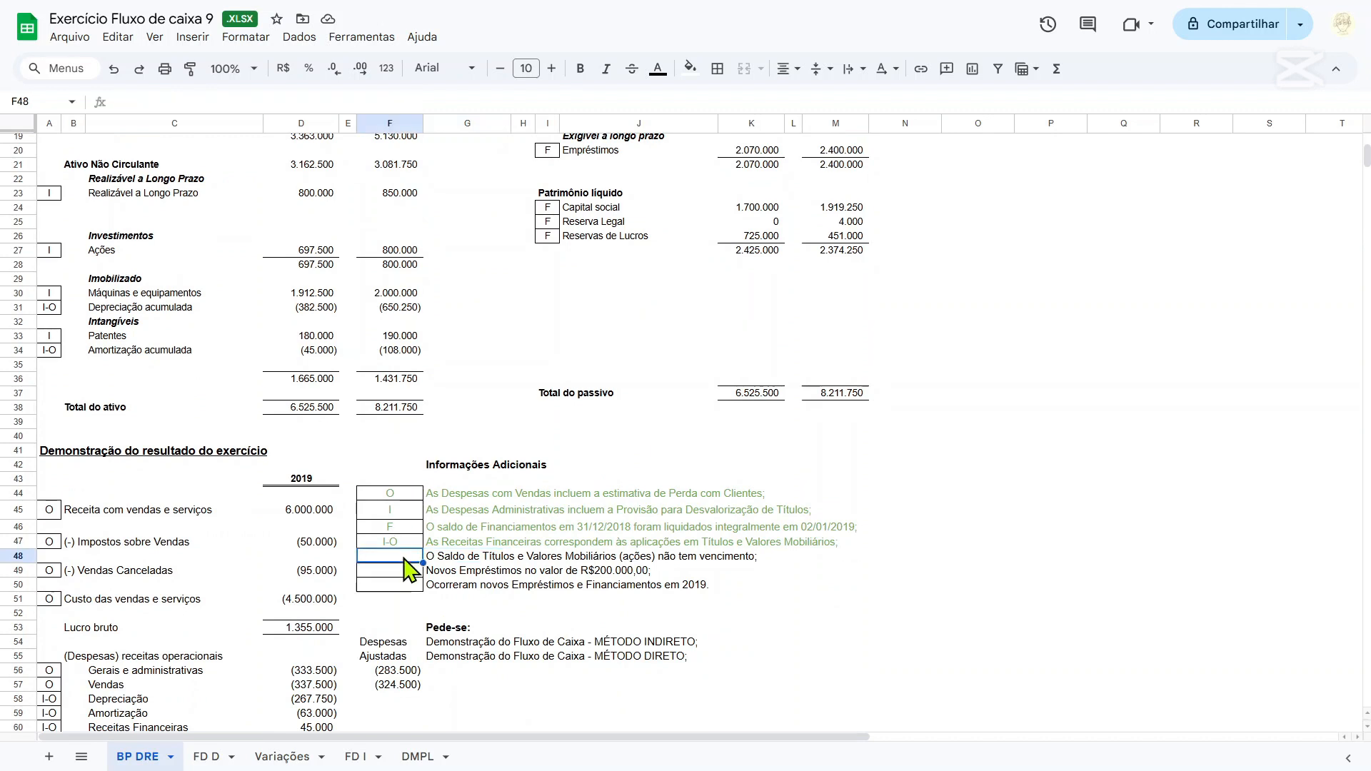
{"action": "type", "text": "i"}
{"action": "key", "text": "shift+Right"}
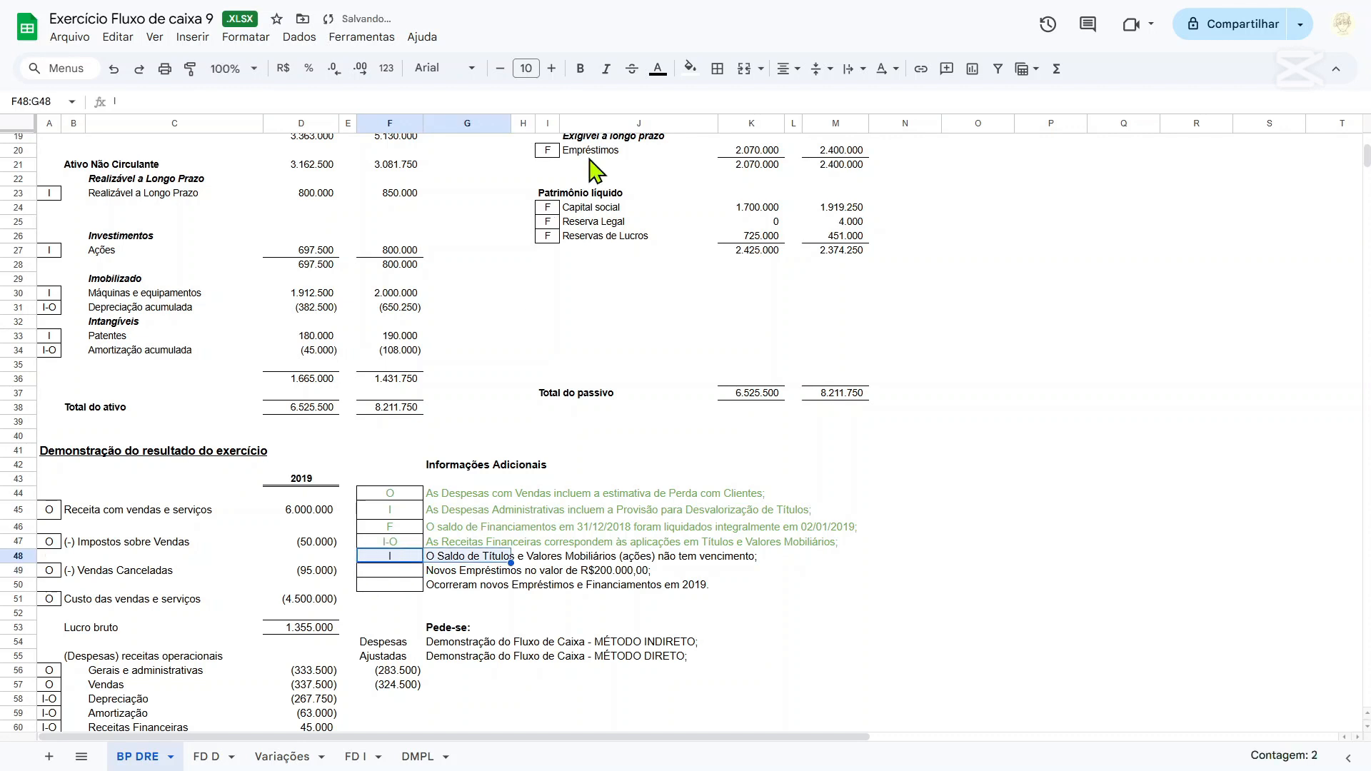
{"action": "left_click", "coordinate": [658, 68]}
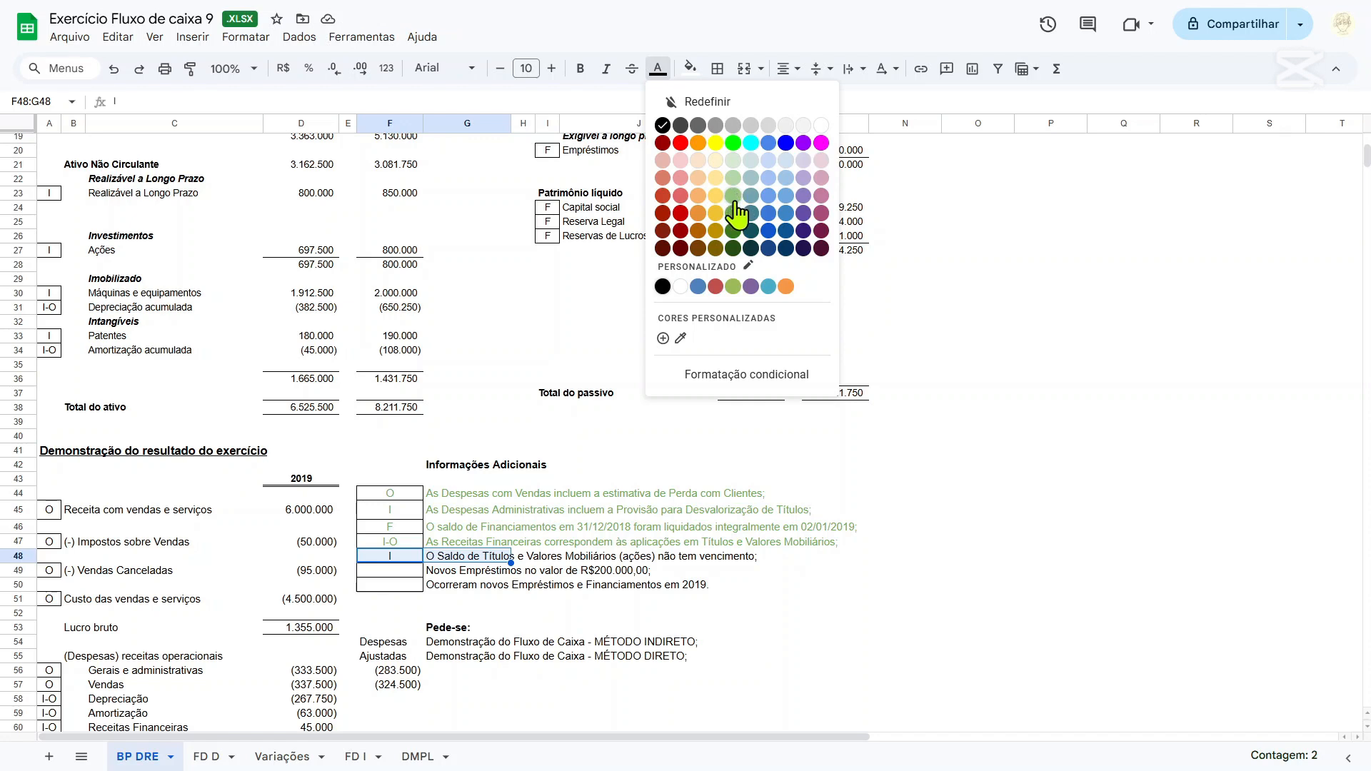
{"action": "left_click", "coordinate": [734, 212]}
Examine the additional note on new Empréstimos of R$200.000,00 in row 49 and the related balance sheet accounts.
{"action": "scroll", "coordinate": [614, 504], "scroll_direction": "down", "scroll_amount": 2}
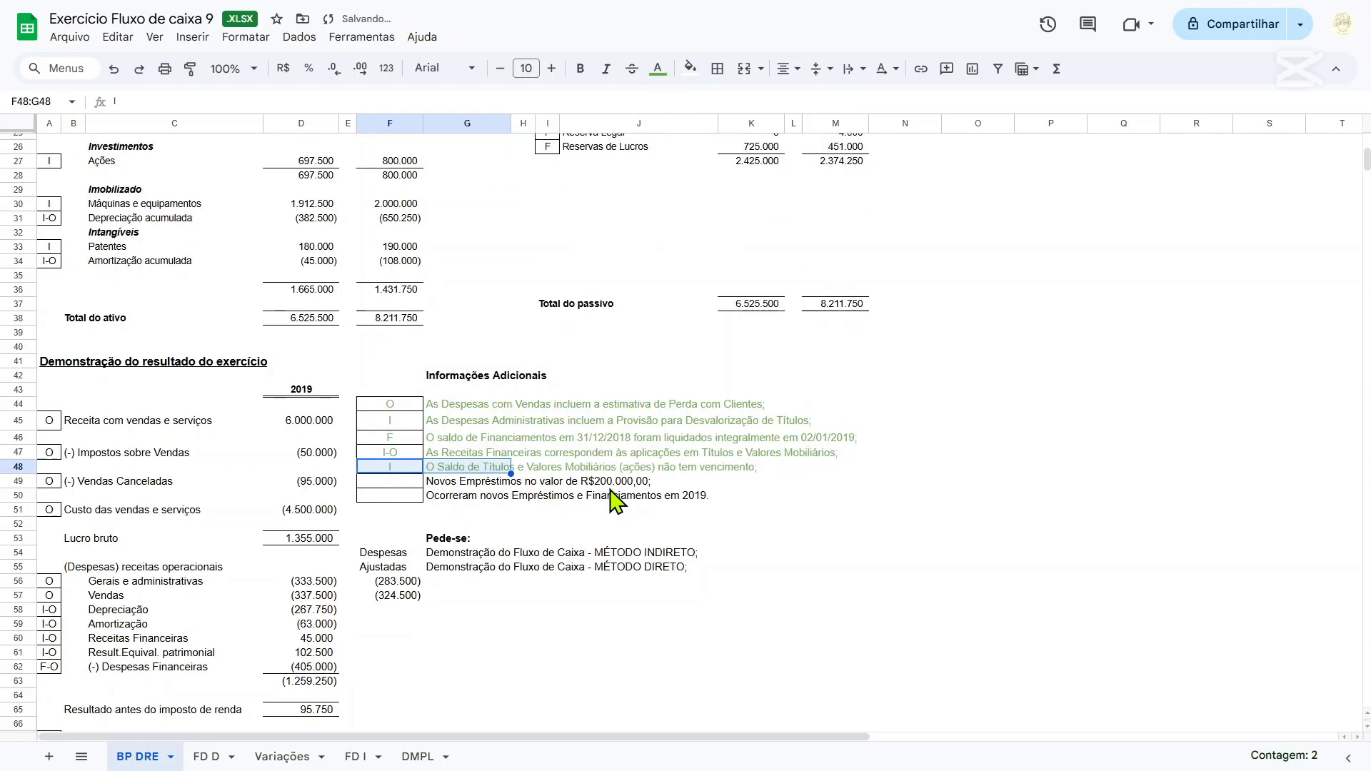
{"action": "left_click", "coordinate": [462, 484]}
{"action": "left_click_drag", "start_coordinate": [398, 482], "coordinate": [508, 477]}
{"action": "left_click", "coordinate": [601, 479]}
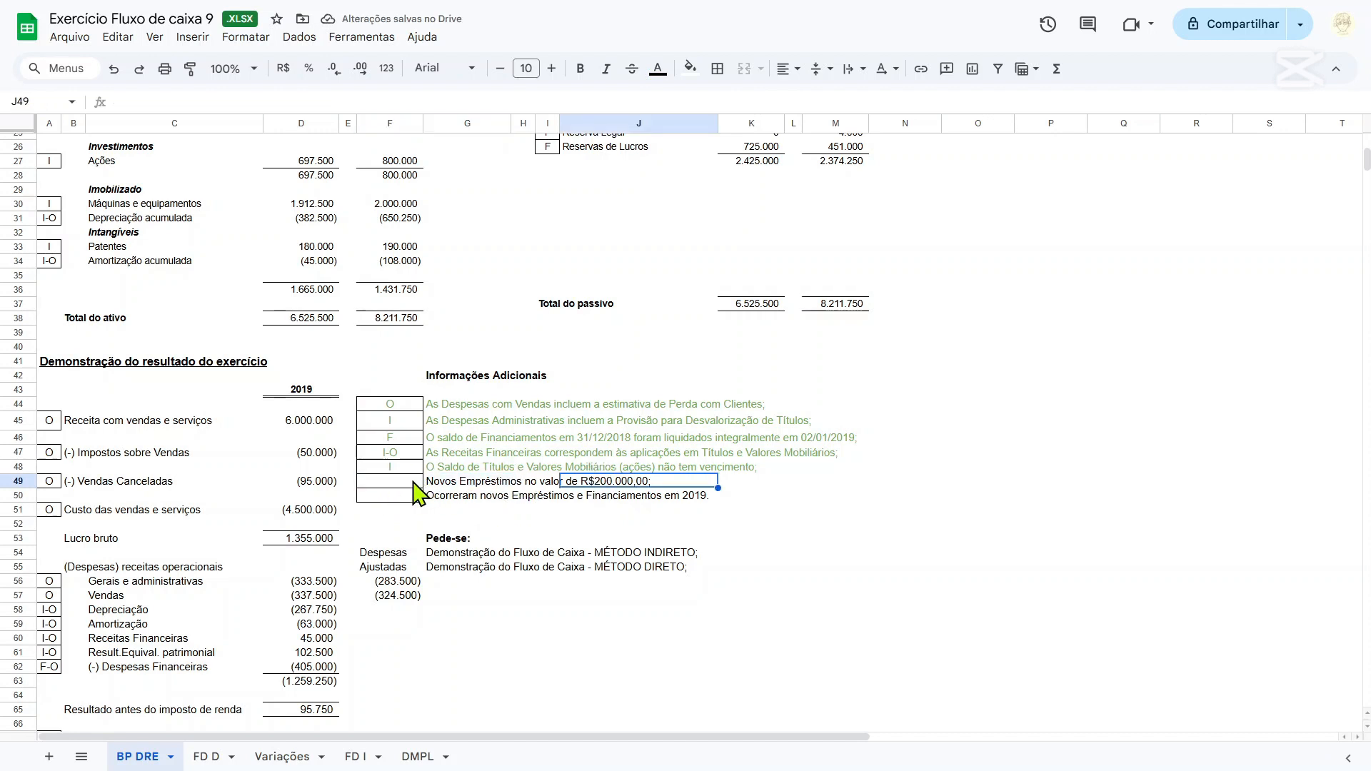
{"action": "left_click_drag", "start_coordinate": [416, 484], "coordinate": [608, 483]}
{"action": "left_click", "coordinate": [587, 482]}
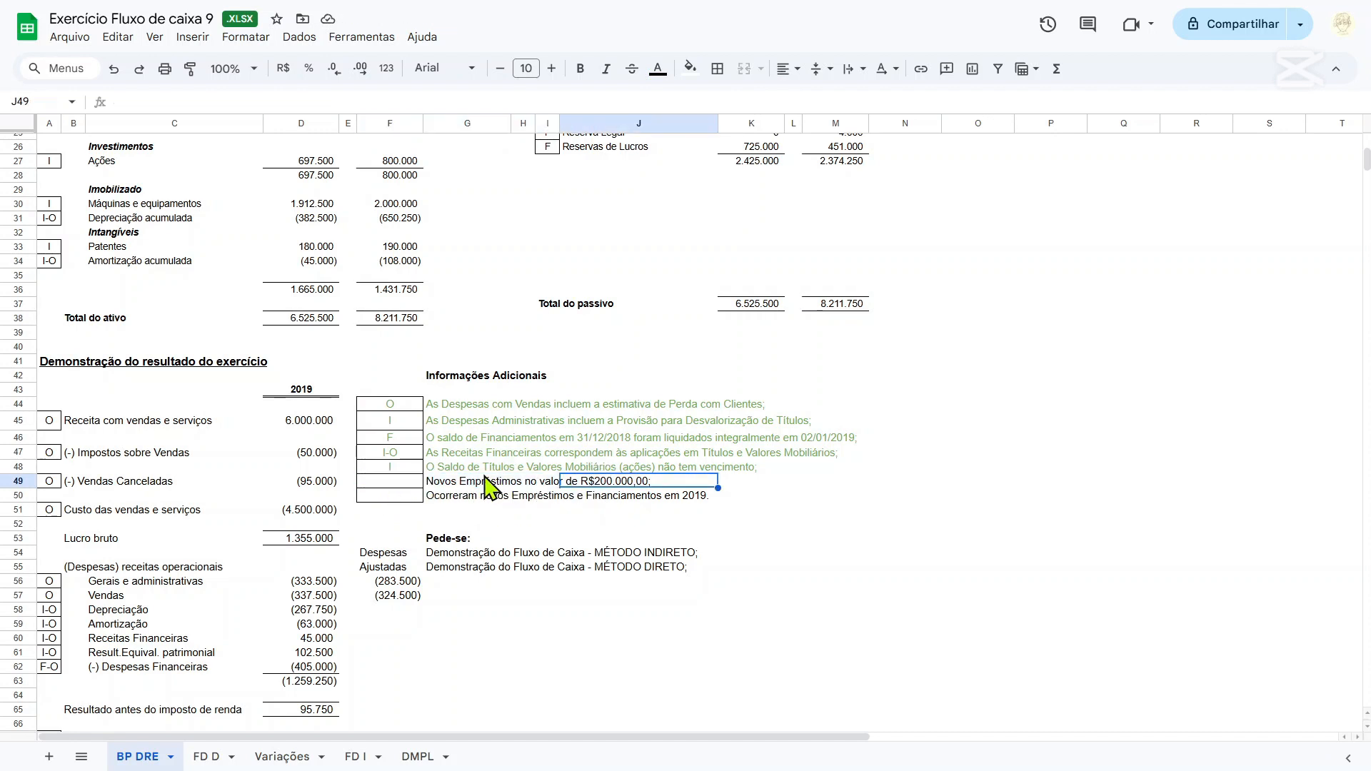
{"action": "left_click_drag", "start_coordinate": [447, 485], "coordinate": [645, 481]}
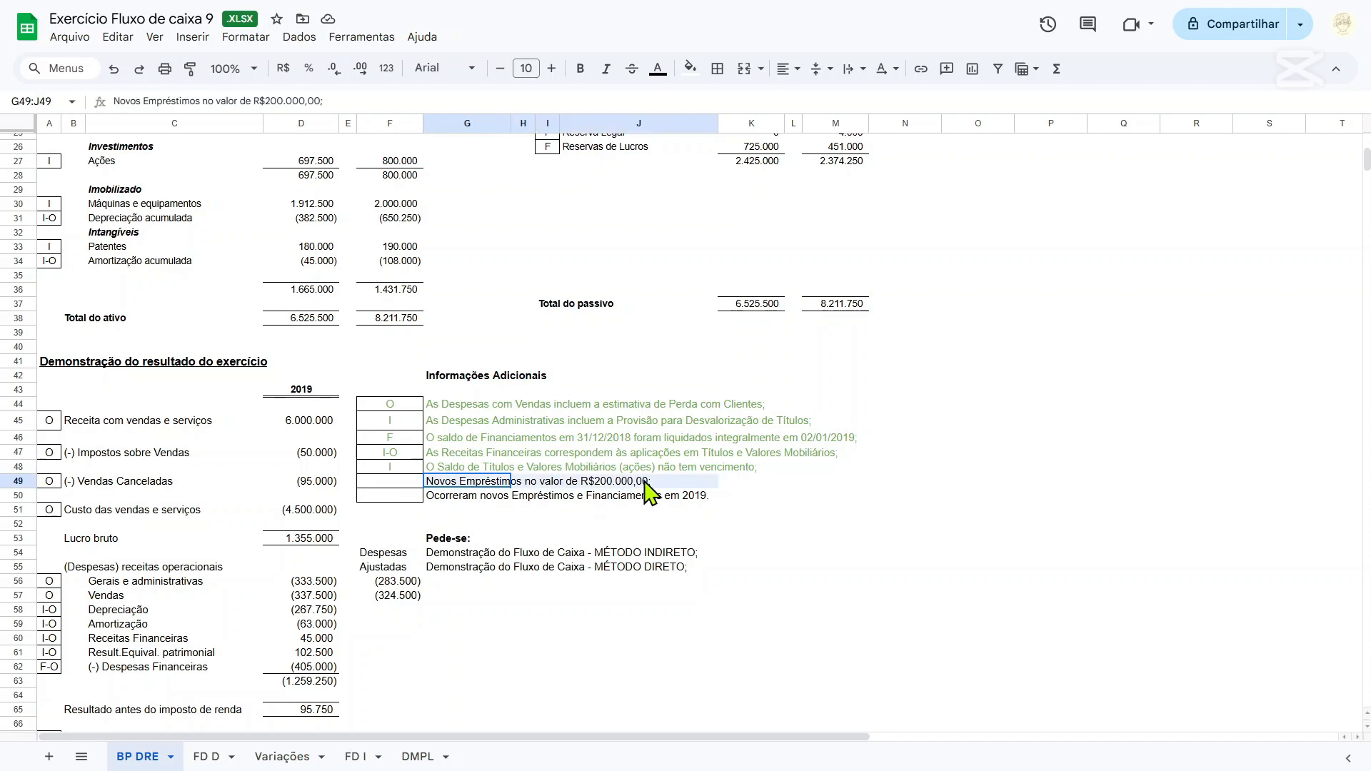
{"action": "left_click", "coordinate": [397, 483]}
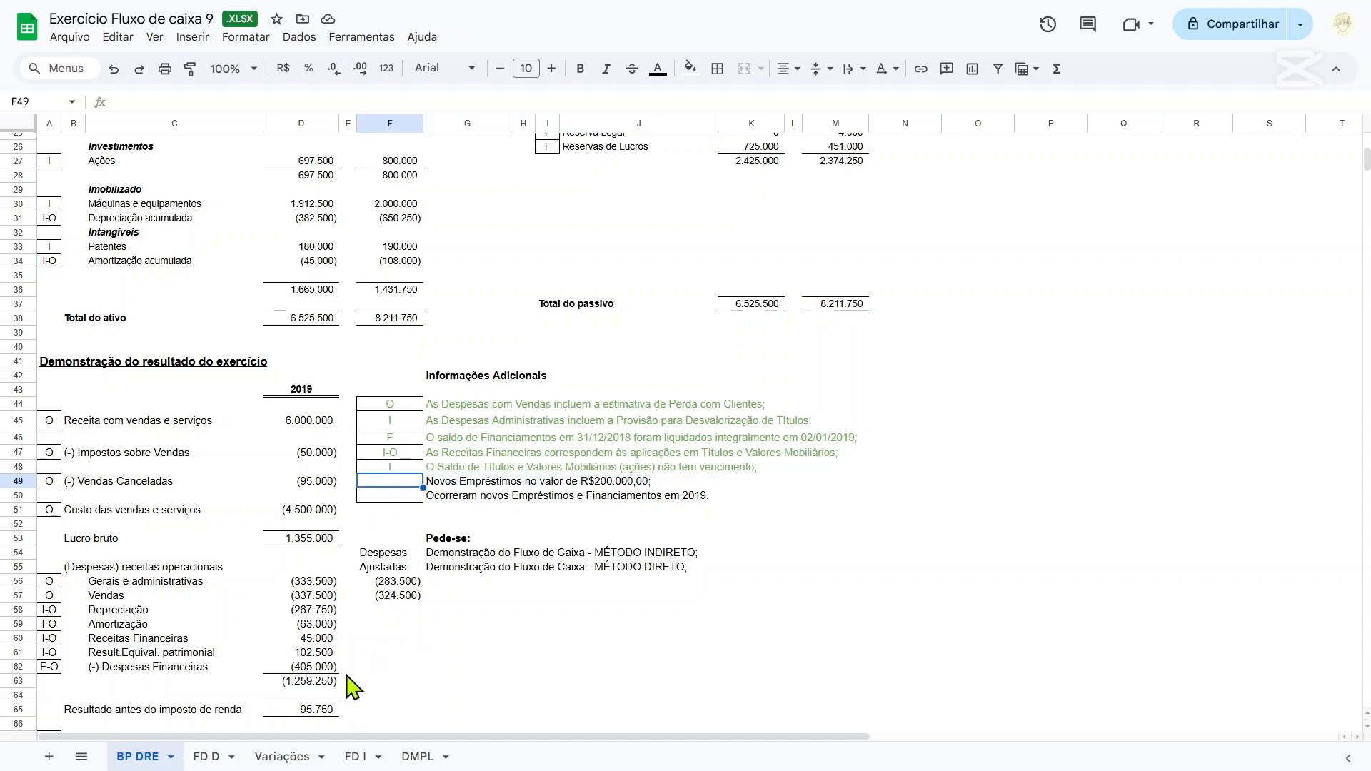
{"action": "scroll", "coordinate": [572, 358], "scroll_direction": "up", "scroll_amount": 5}
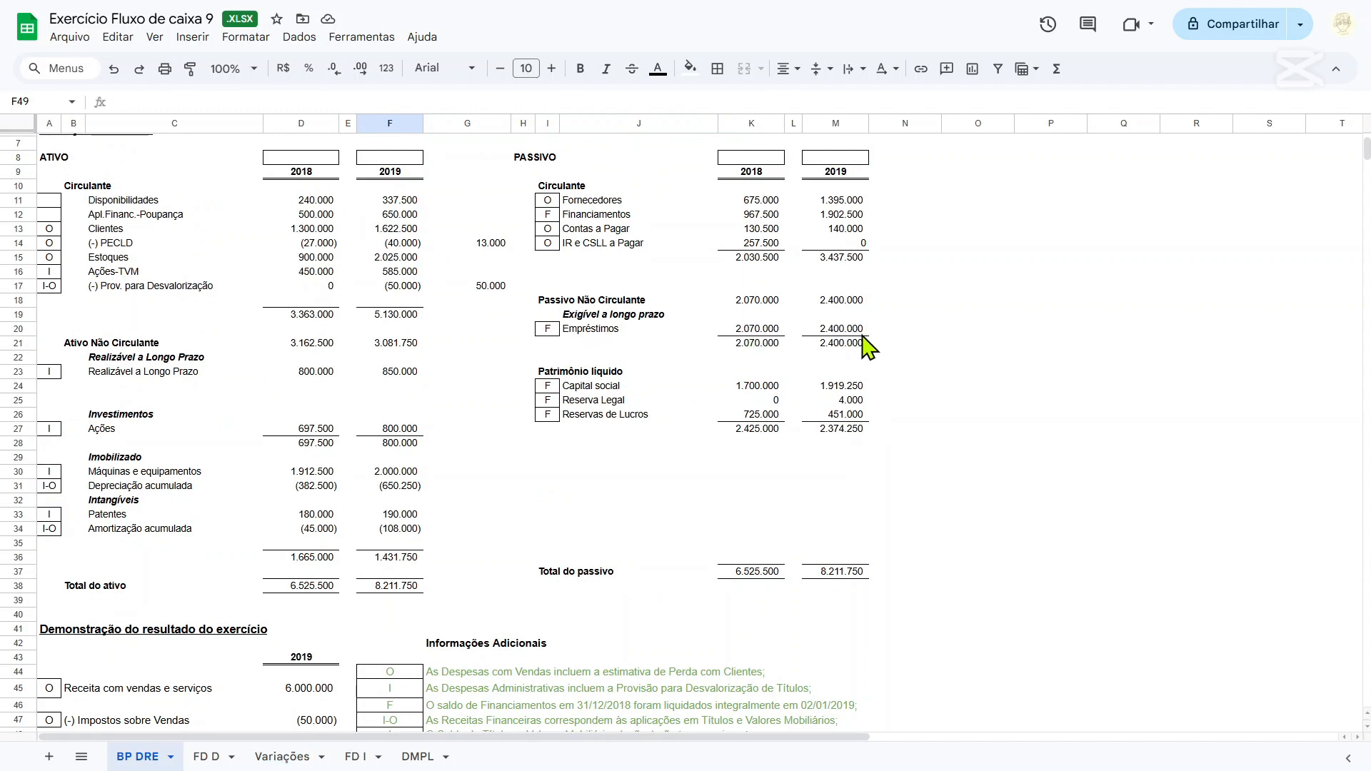
In column G of the Variações table, add the heading Empréstimos in row 4 and the classification ANC in row 5.
{"action": "left_click", "coordinate": [272, 758]}
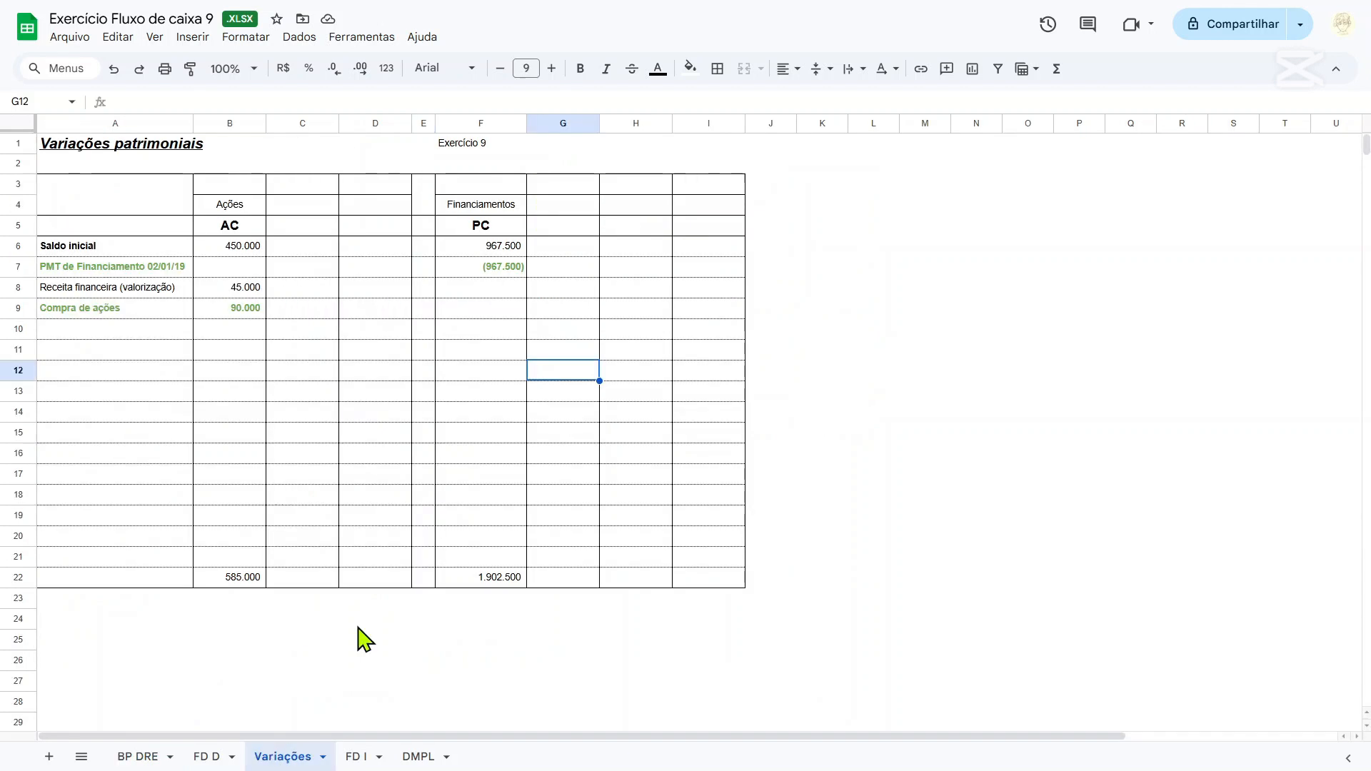
{"action": "left_click", "coordinate": [590, 211]}
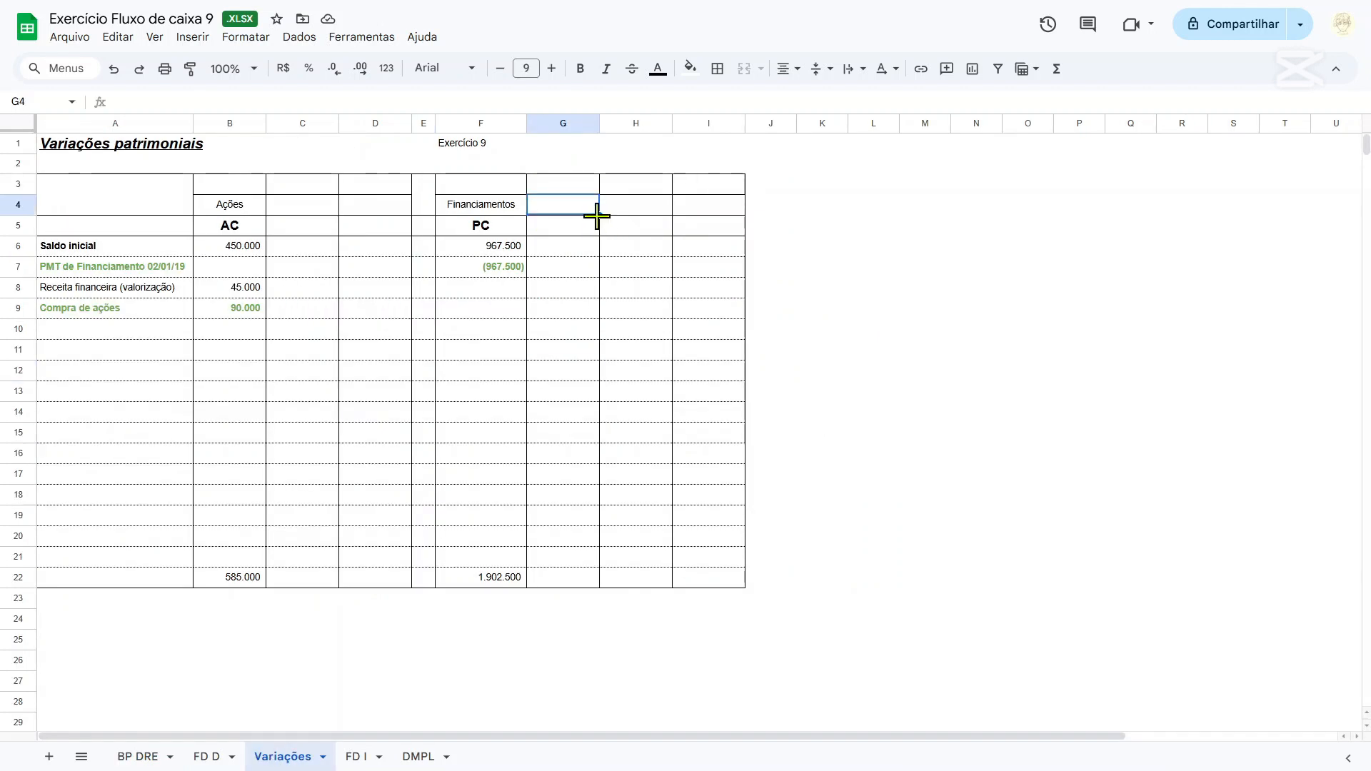
{"action": "type", "text": "eM"}
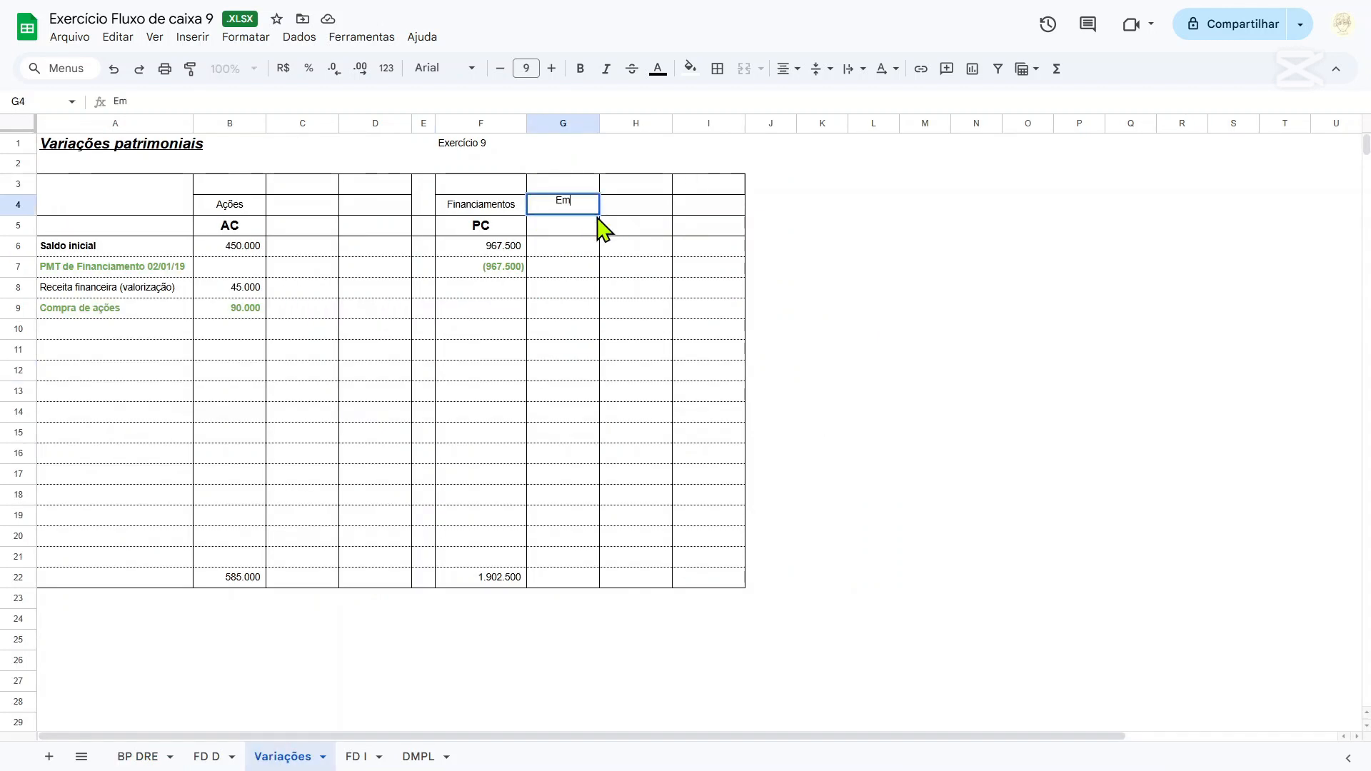
{"action": "type", "text": "préstimos"}
{"action": "key", "text": "Return"}
{"action": "type", "text": "ANC"}
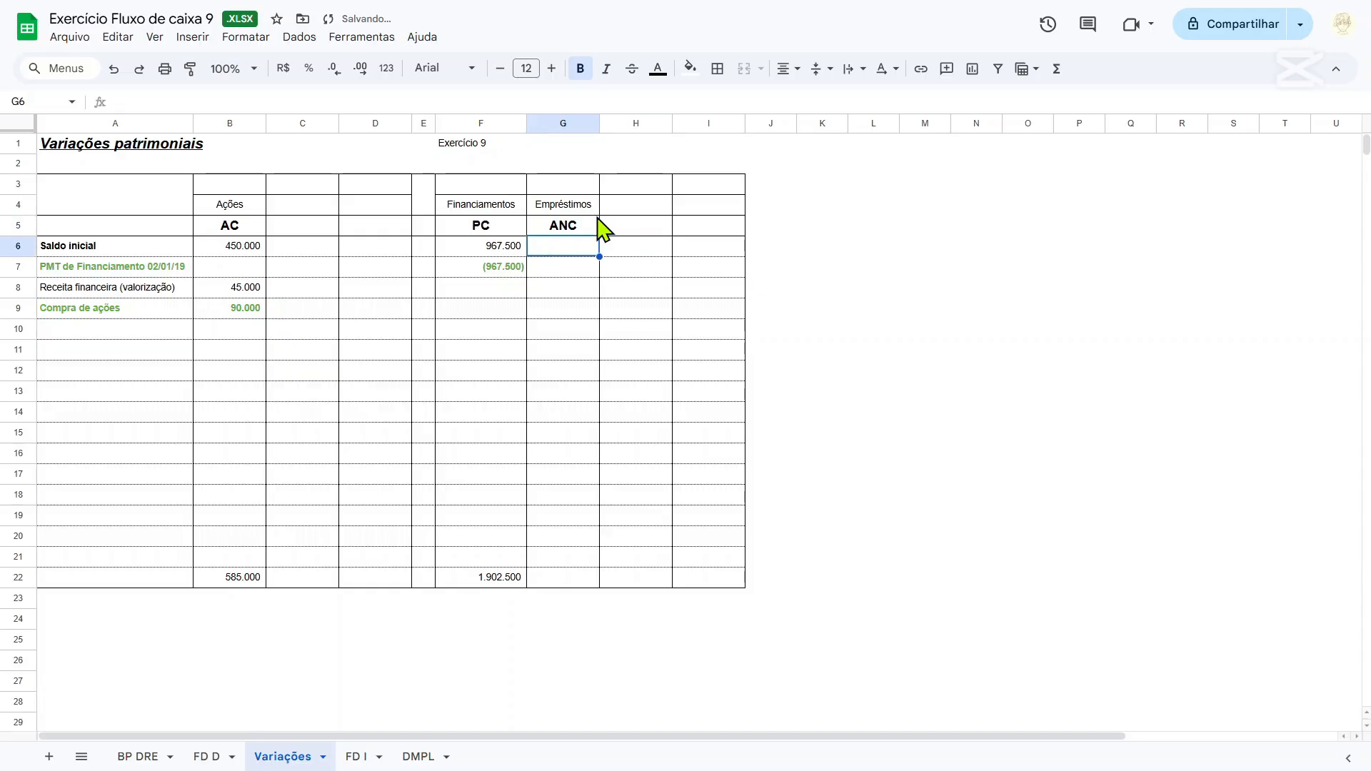
Link the Empréstimos opening balance in G6 of Variações to the 2018 Empréstimos value in K20 of the BP DRE sheet.
{"action": "type", "text": "="}
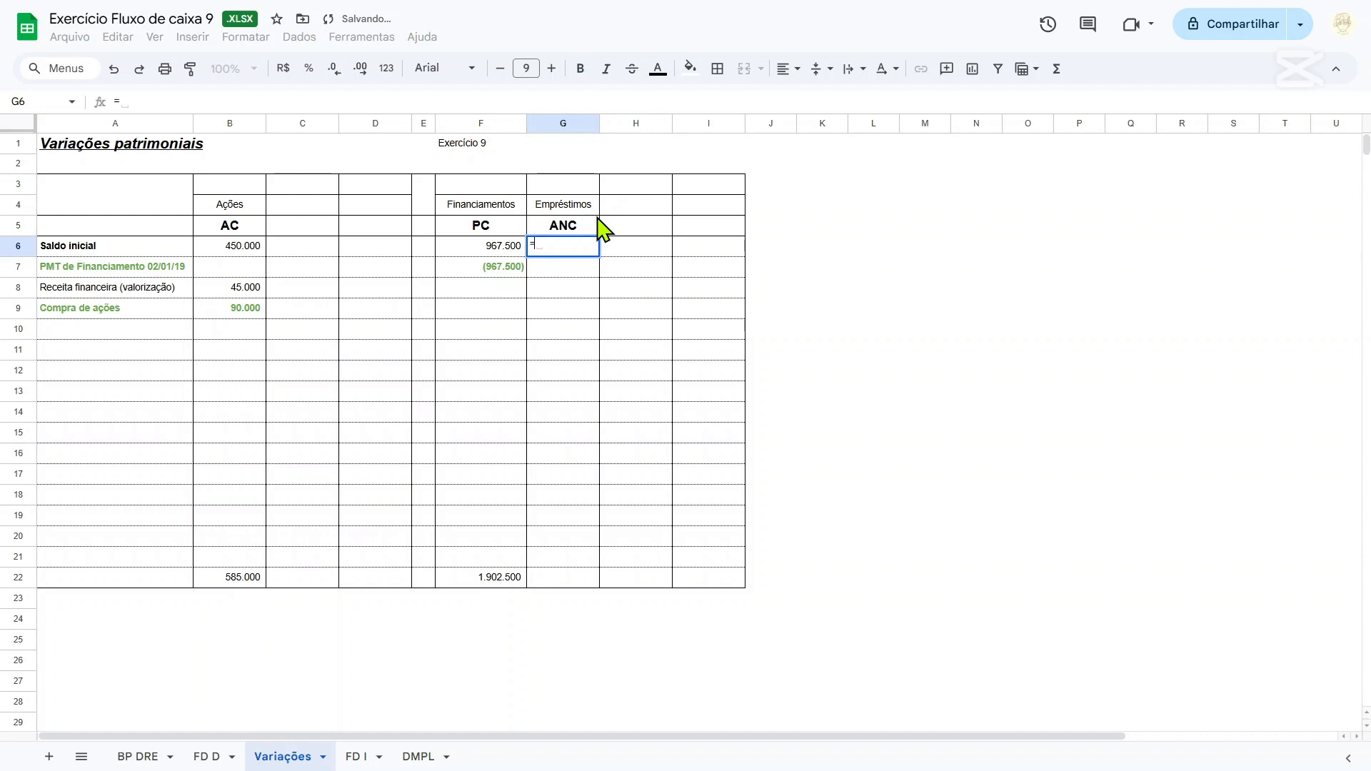
{"action": "left_click", "coordinate": [127, 759]}
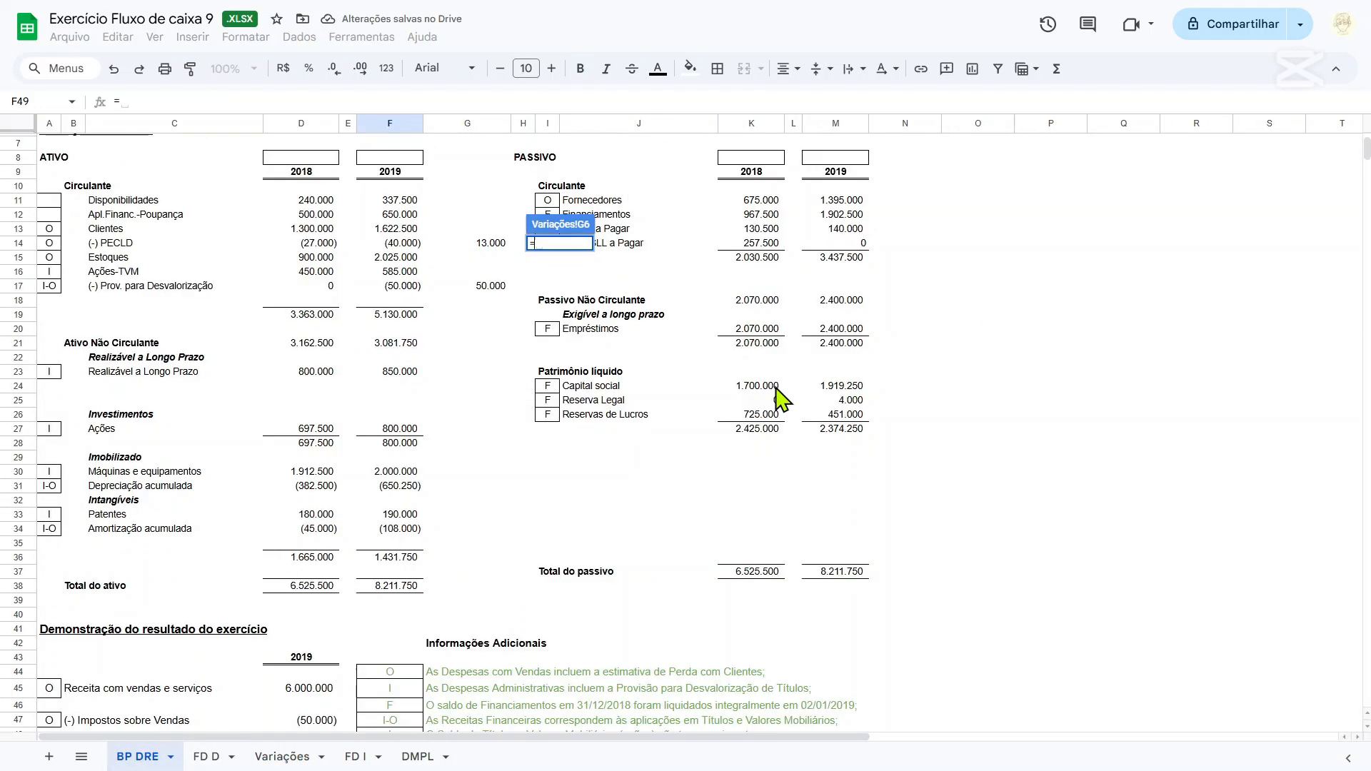
{"action": "left_click", "coordinate": [749, 330]}
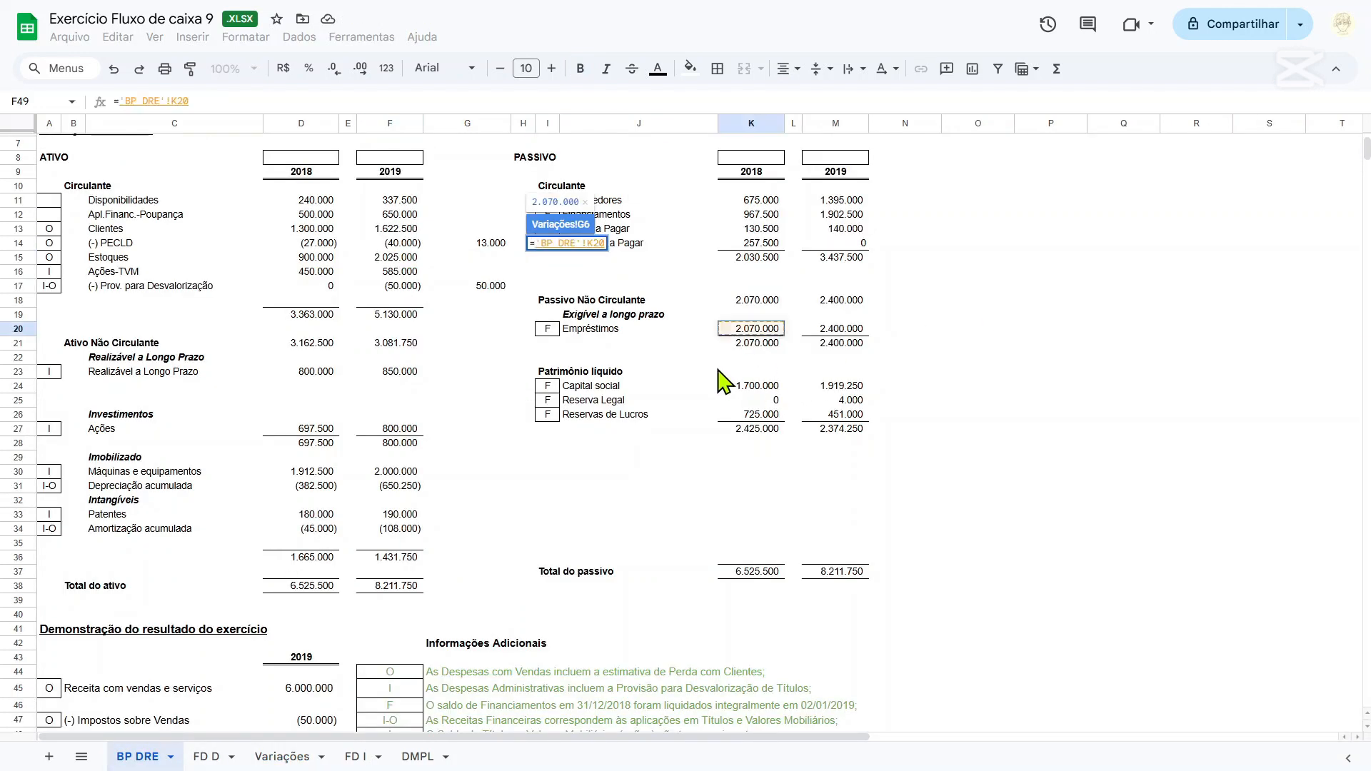
{"action": "key", "text": "Return"}
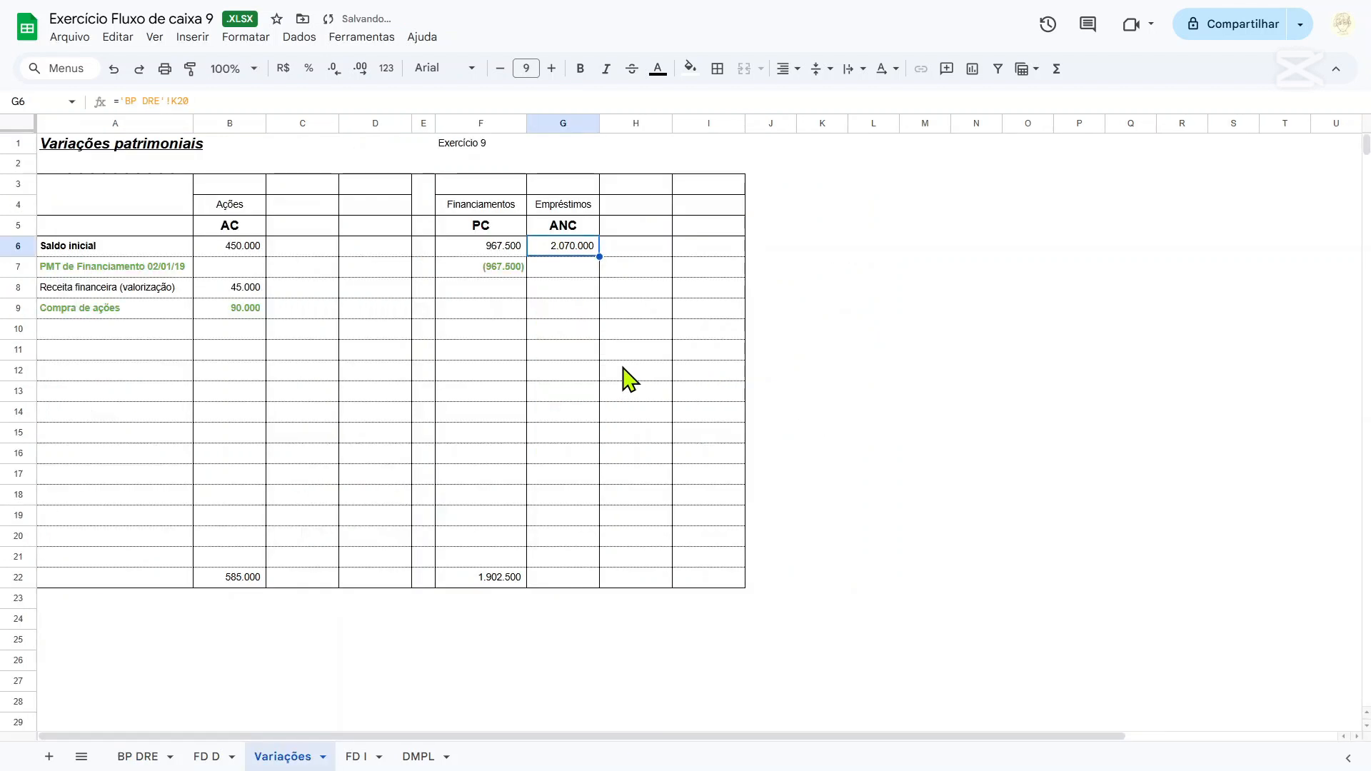
{"action": "left_click", "coordinate": [642, 389]}
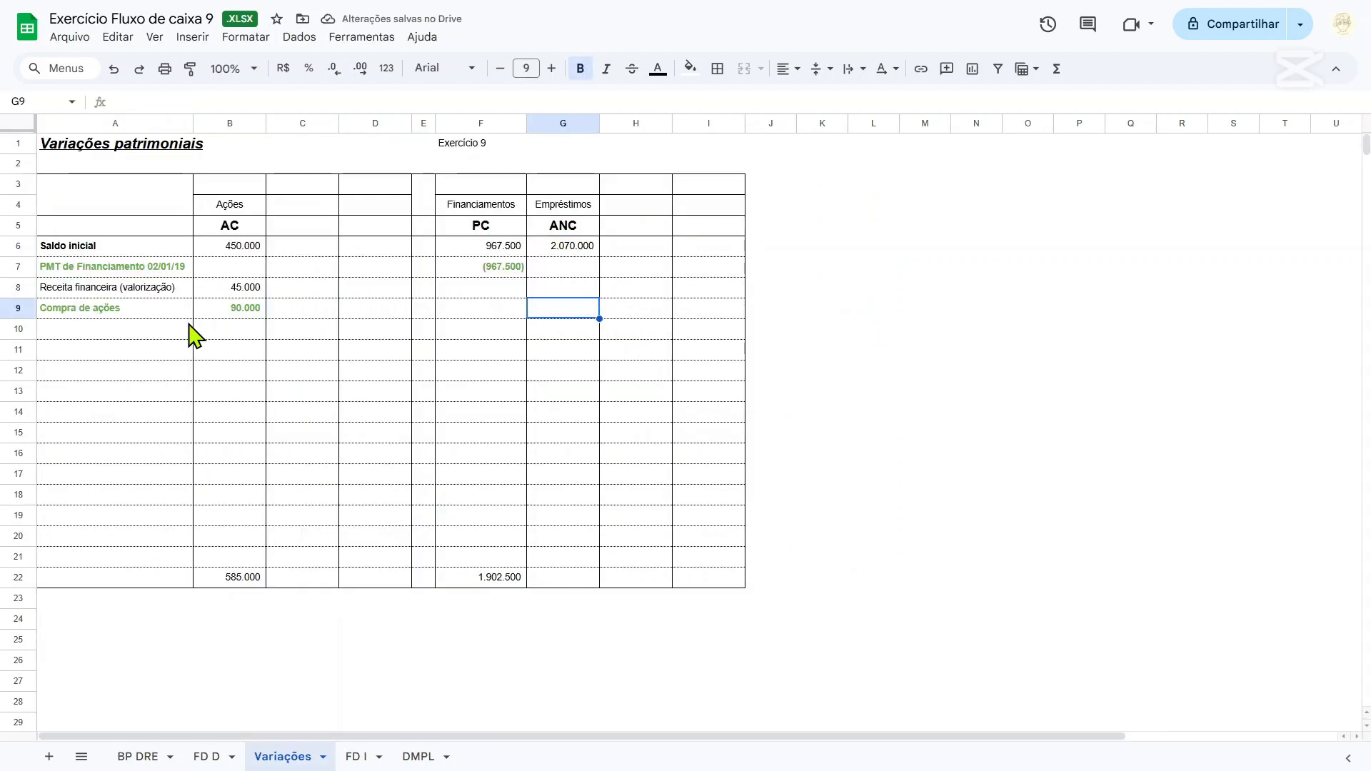
Add the row label Empréstimos tomados in A10 and enter =200000 in the Empréstimos column at G10.
{"action": "left_click", "coordinate": [177, 335]}
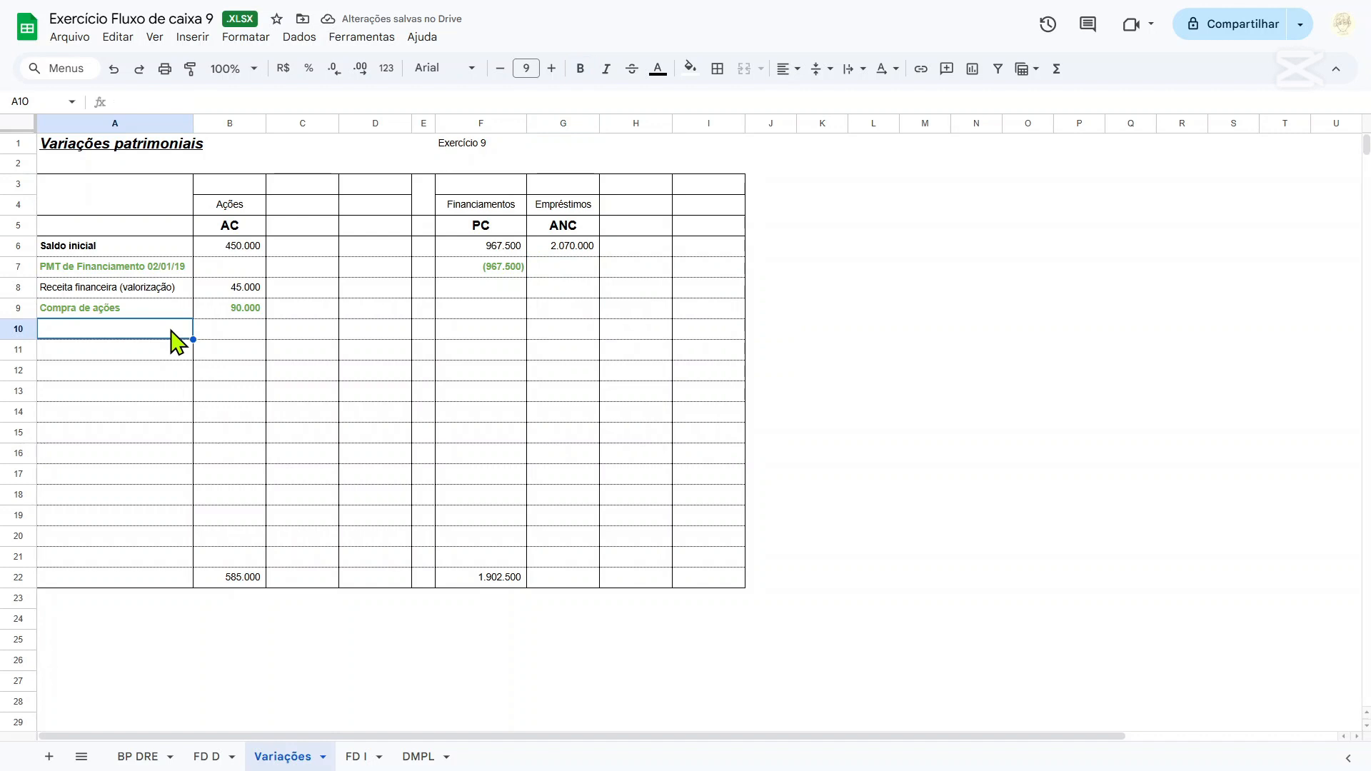
{"action": "type", "text": "eMP"}
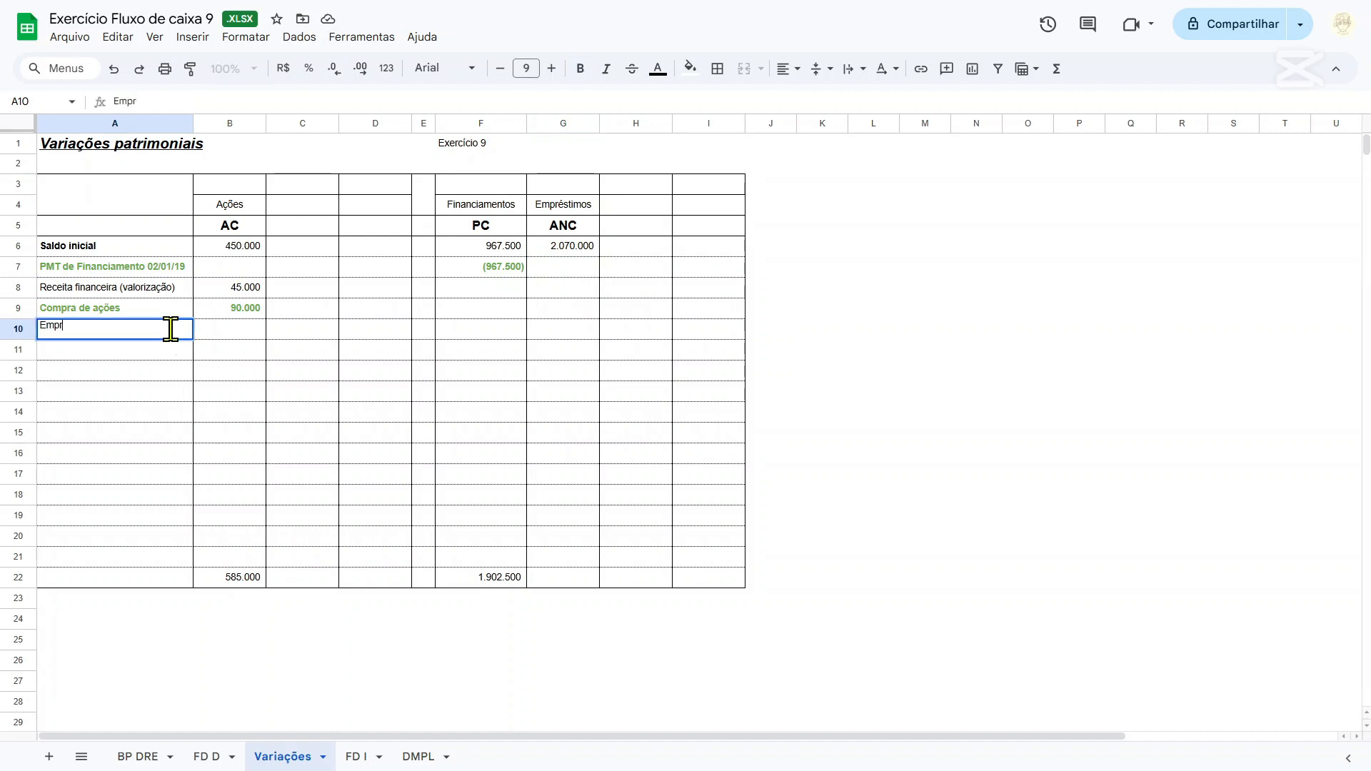
{"action": "type", "text": "réstimos tomados"}
{"action": "key", "text": "Tab"}
{"action": "key", "text": "Tab"}
{"action": "key", "text": "Tab"}
{"action": "key", "text": "Tab"}
{"action": "key", "text": "Tab"}
{"action": "key", "text": "Tab"}
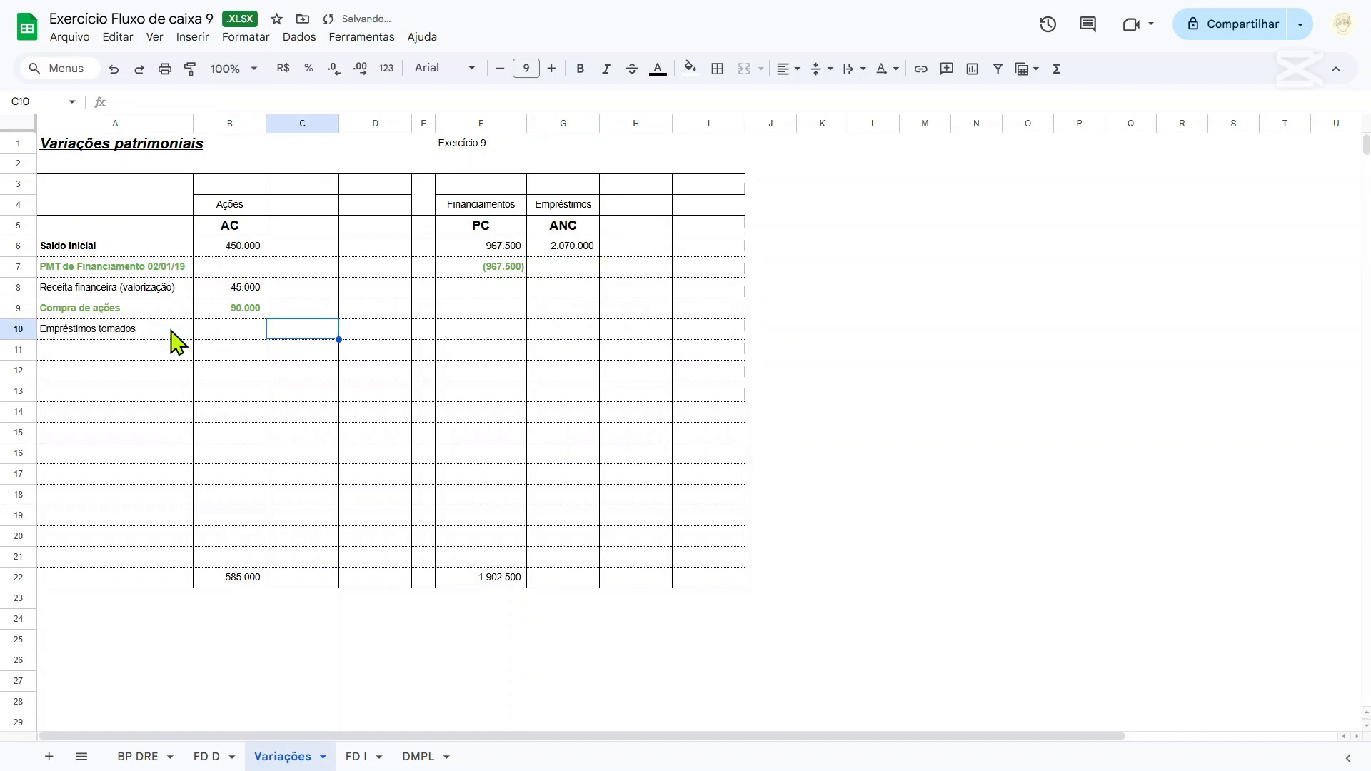
{"action": "type", "text": "=2000"}
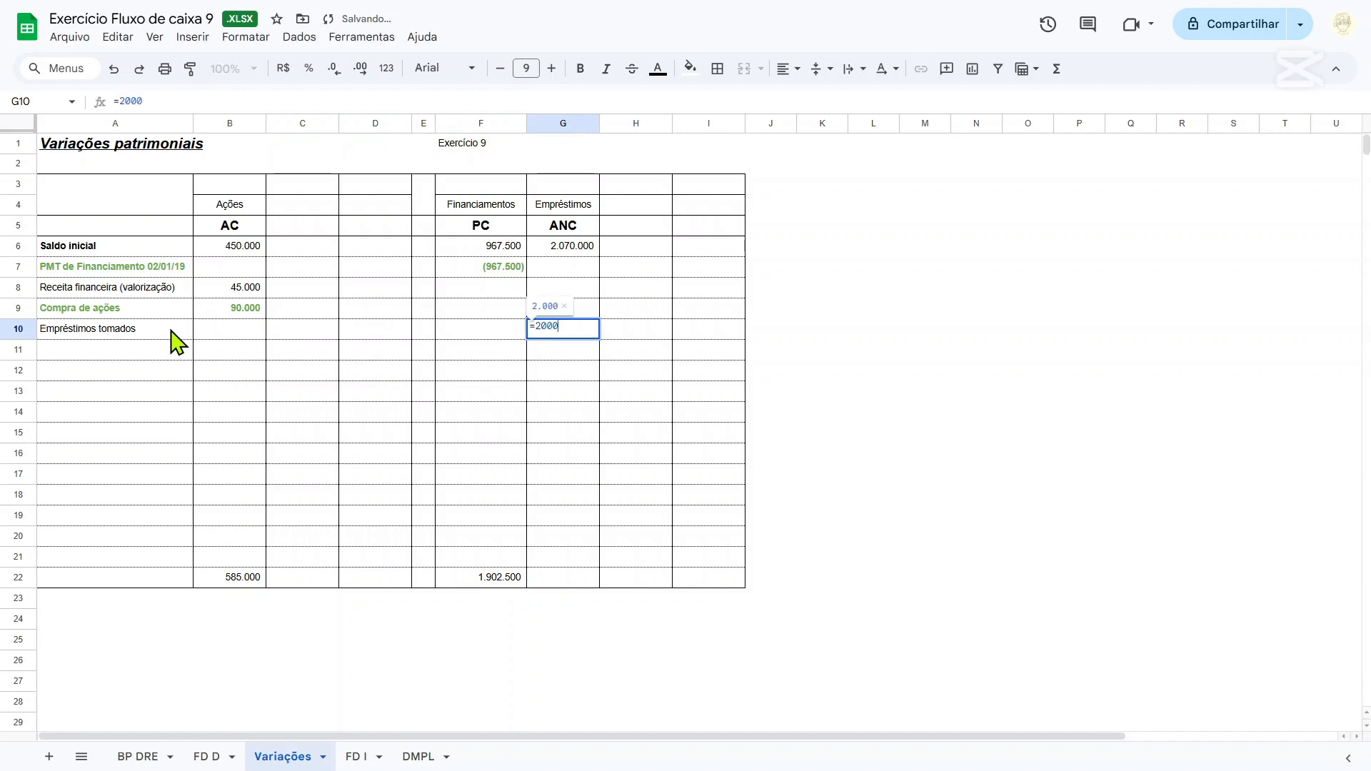
{"action": "type", "text": "00"}
{"action": "key", "text": "Return"}
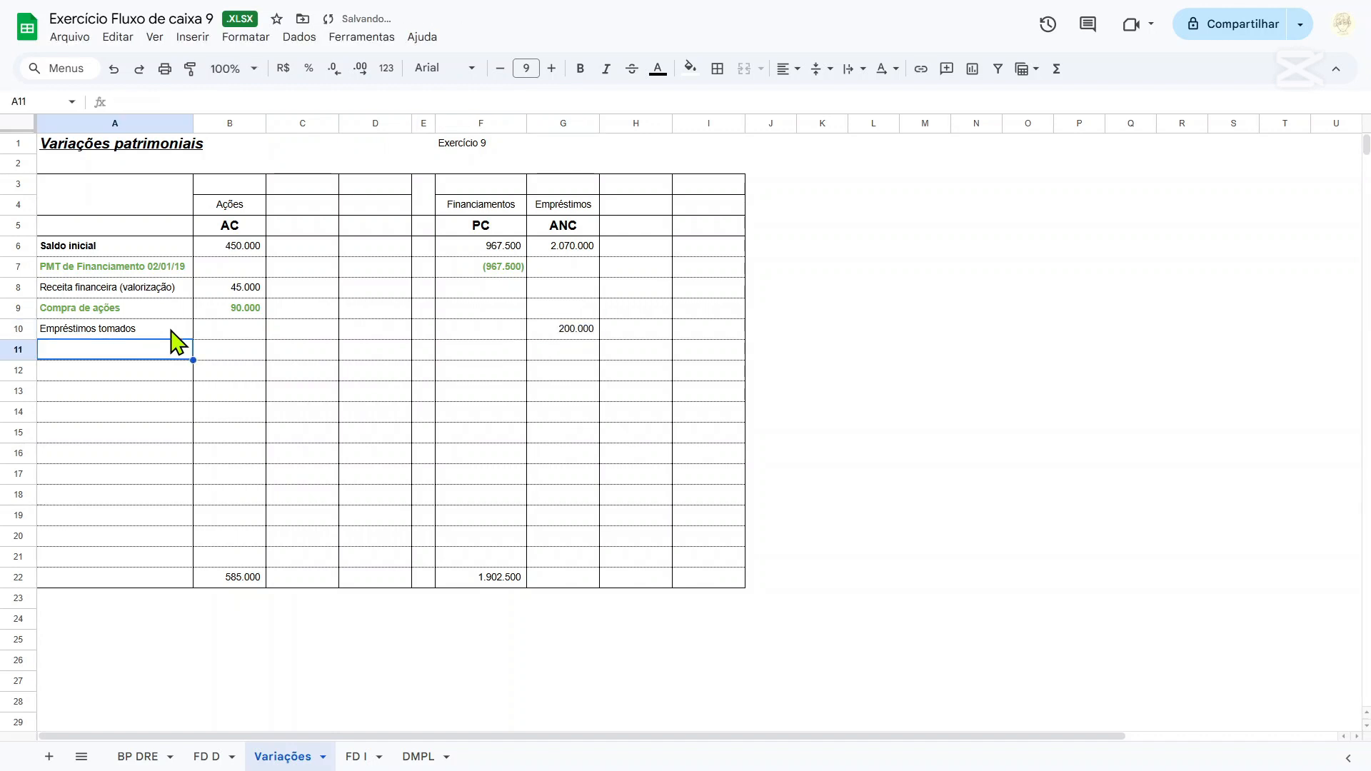
Make the Empréstimos tomados row, A10:G10, bold.
{"action": "left_click_drag", "start_coordinate": [589, 251], "coordinate": [587, 341]}
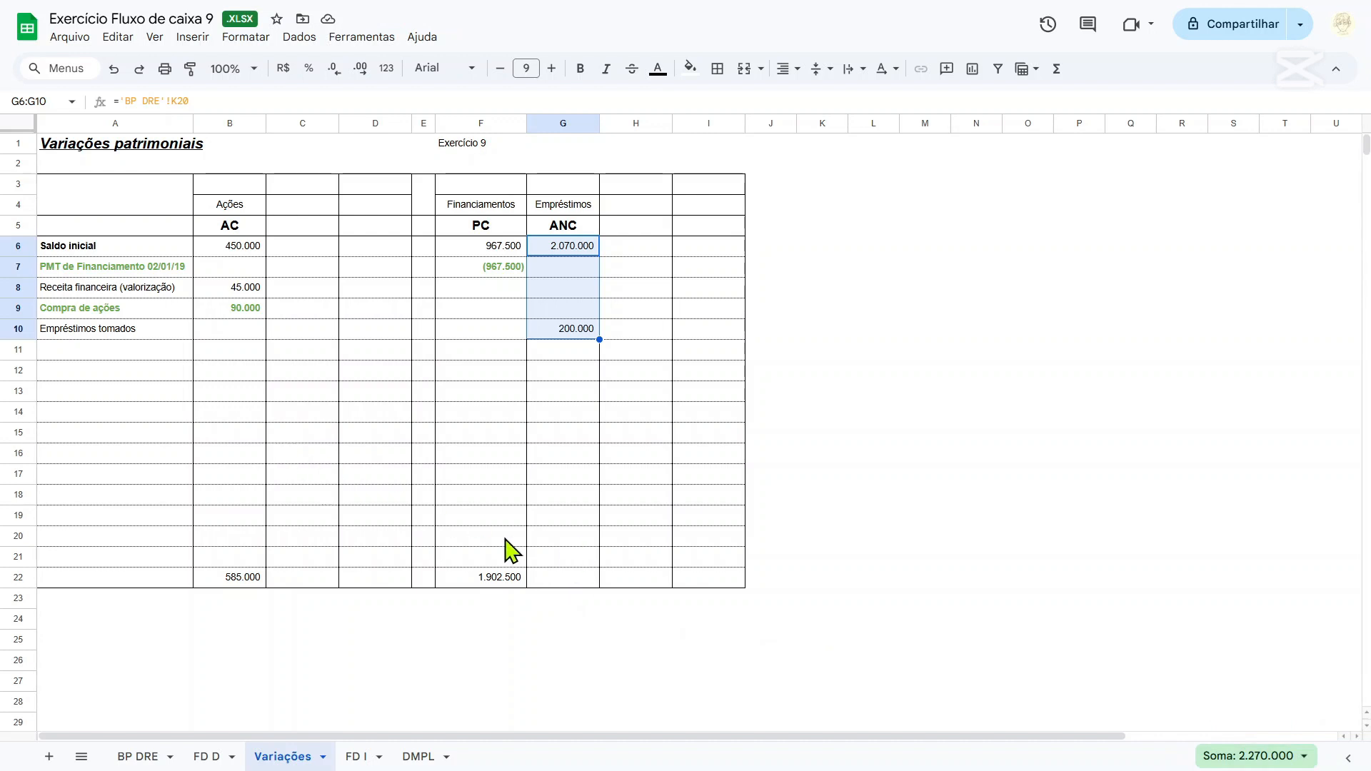
{"action": "left_click", "coordinate": [128, 330]}
{"action": "left_click", "coordinate": [561, 333], "text": "shift"}
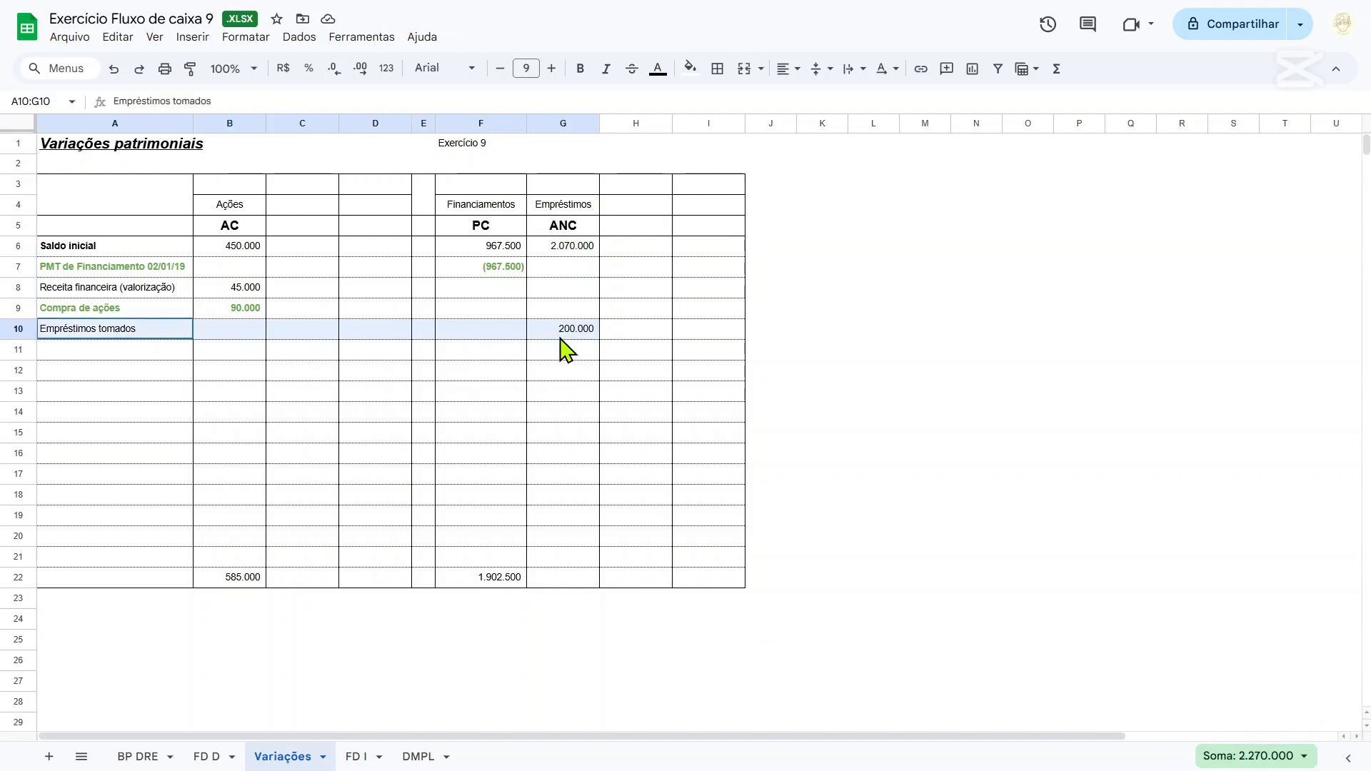
{"action": "key", "text": "ctrl+b"}
{"action": "left_click", "coordinate": [147, 354]}
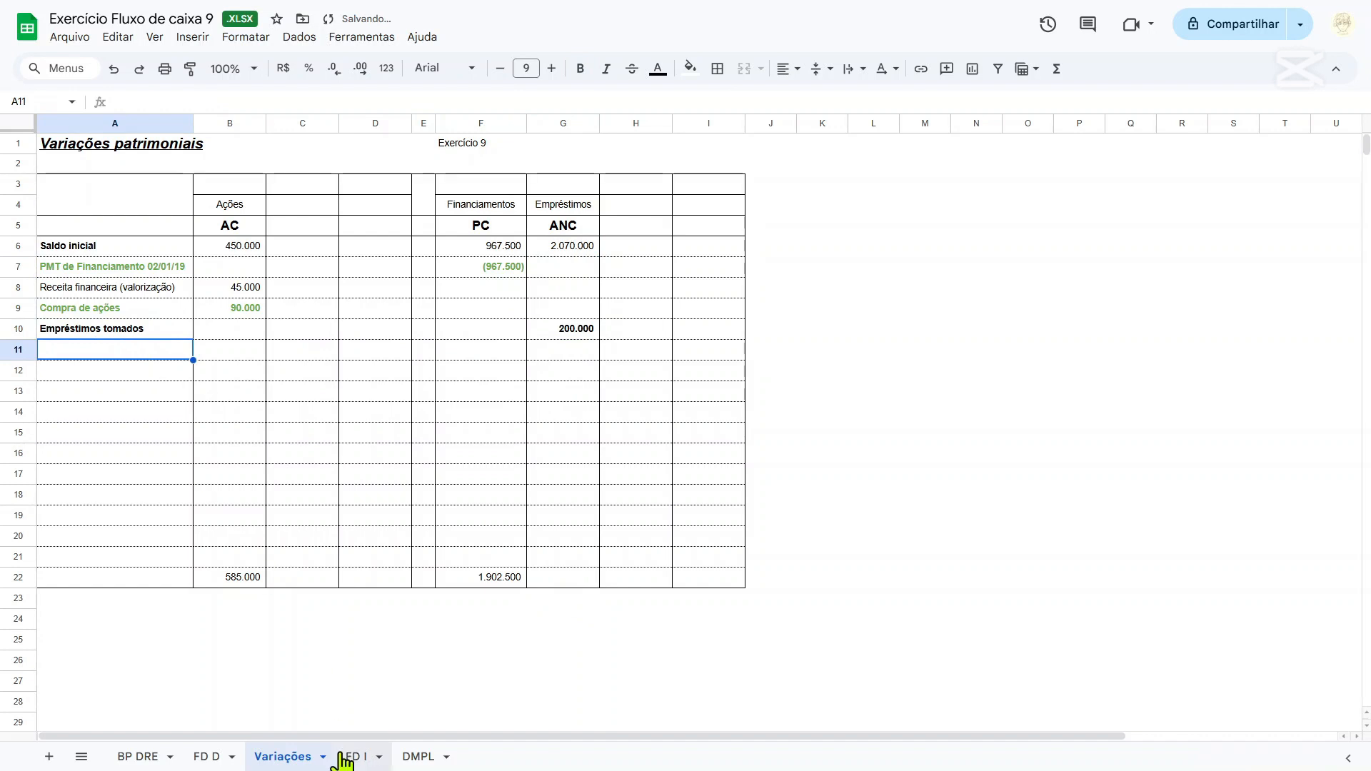
{"action": "left_click", "coordinate": [574, 332]}
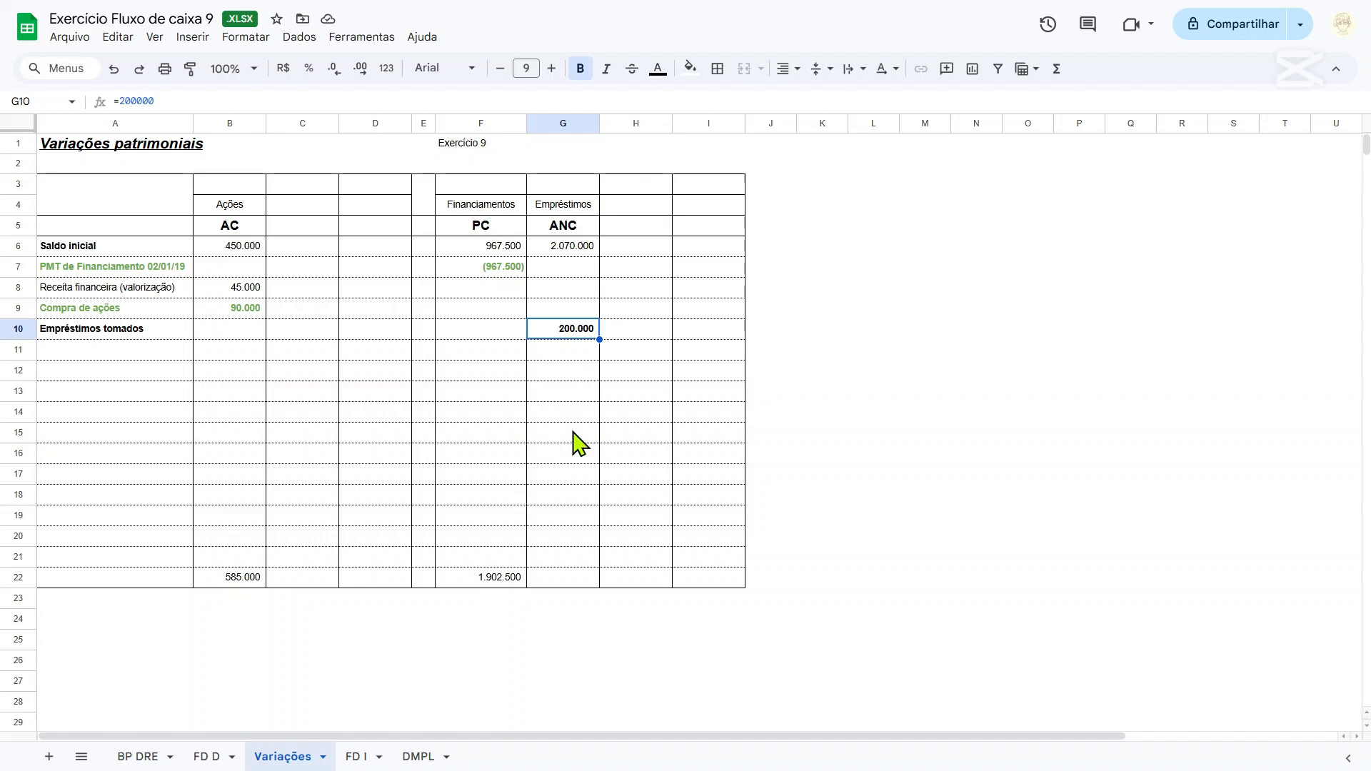
Link the Empréstimos closing balance in G22 to the 2019 Empréstimos value in M20 of the BP DRE sheet.
{"action": "left_click", "coordinate": [555, 582]}
{"action": "type", "text": "="}
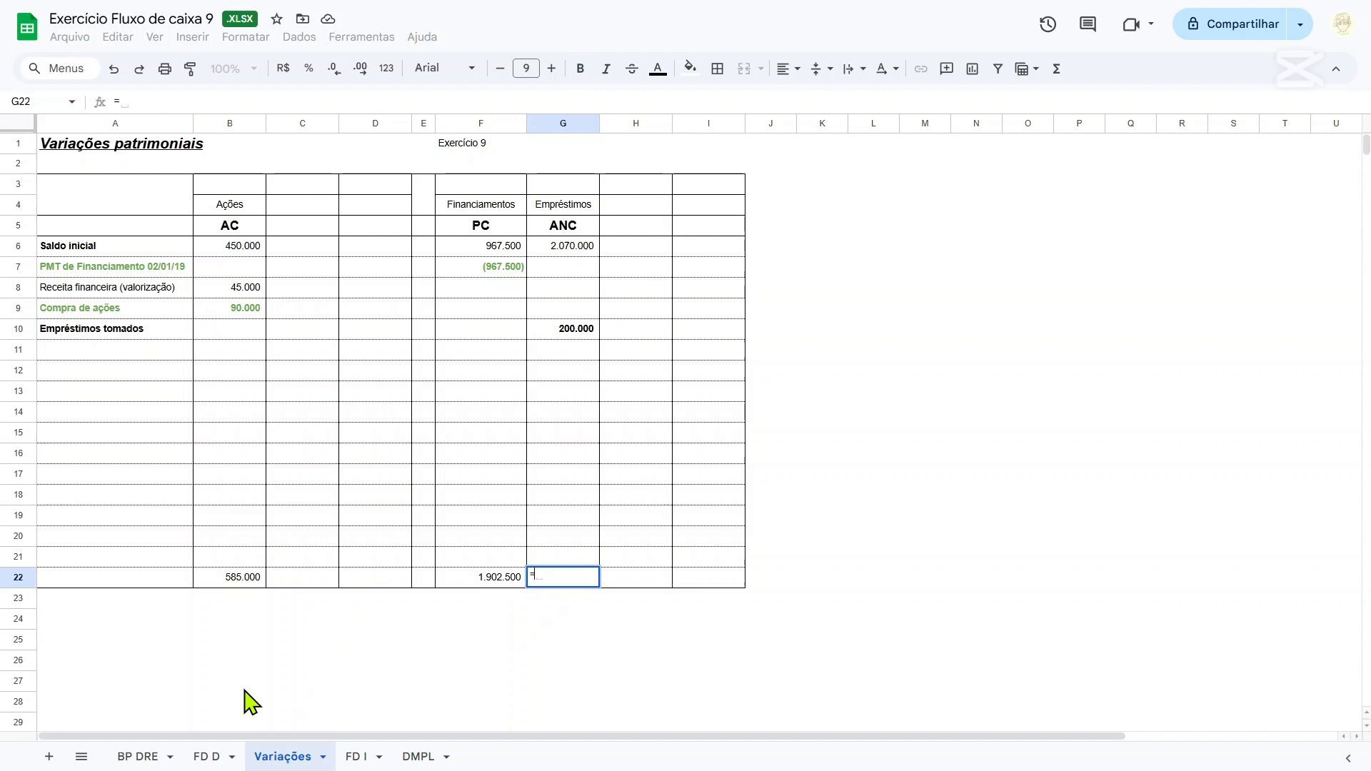
{"action": "left_click", "coordinate": [137, 756]}
{"action": "left_click", "coordinate": [839, 330]}
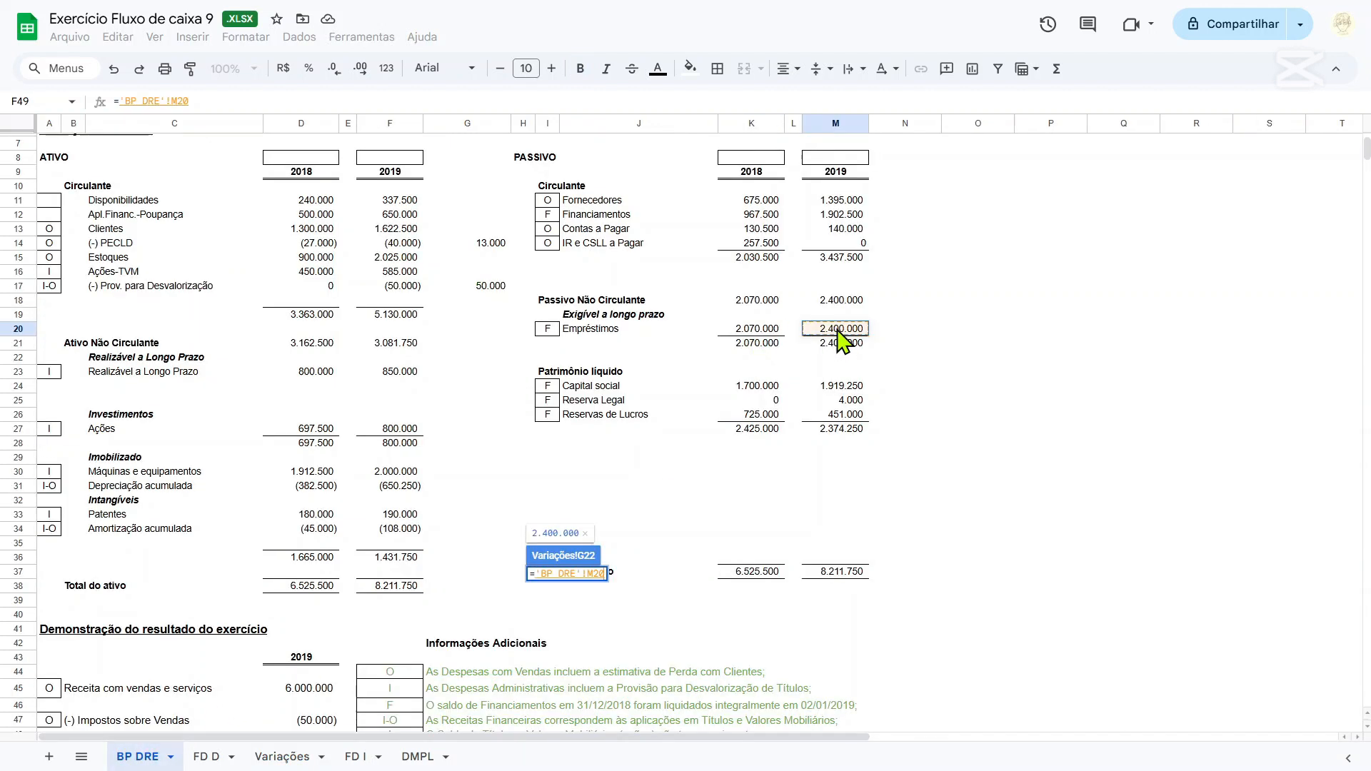
{"action": "key", "text": "Return"}
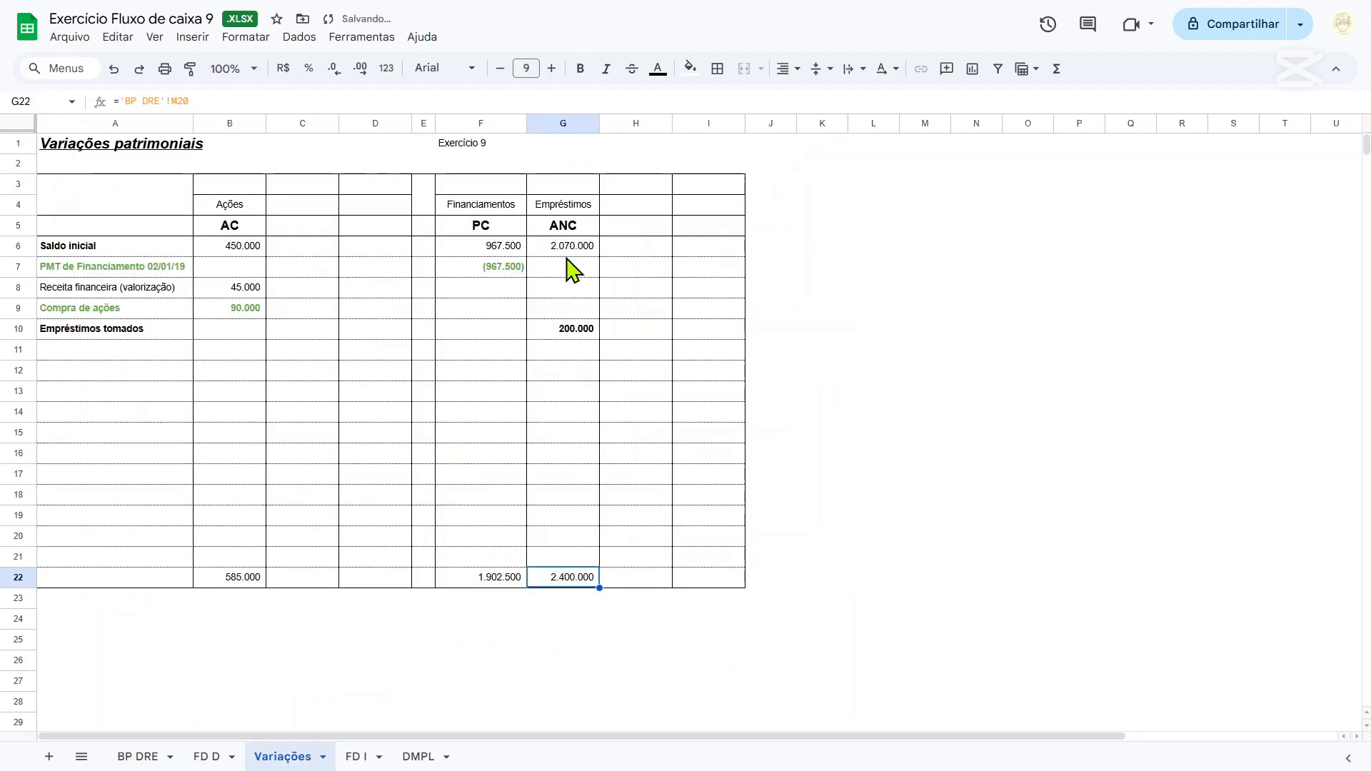
Calculate the remaining Empréstimos variation in G11 with the formula =G22-G10-G6.
{"action": "left_click", "coordinate": [577, 352]}
{"action": "type", "text": "="}
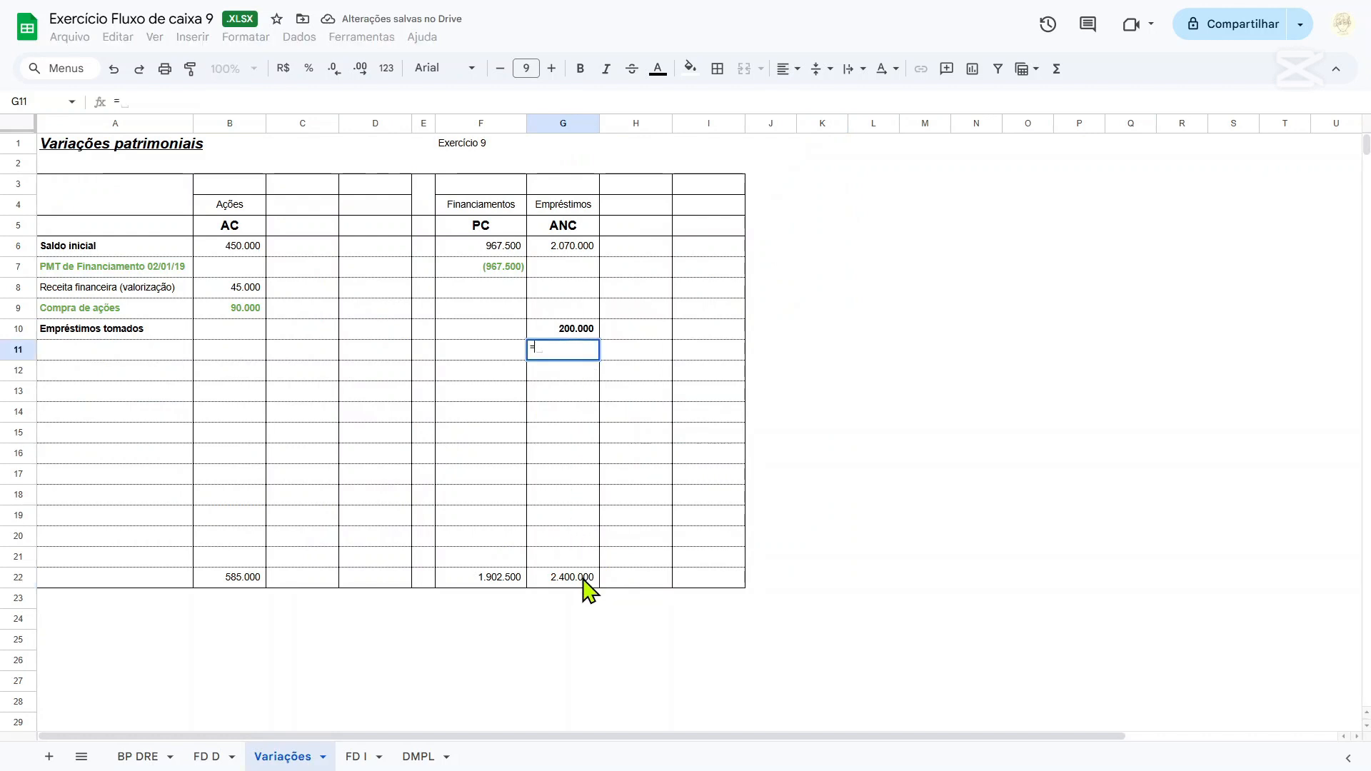
{"action": "left_click", "coordinate": [582, 579]}
{"action": "type", "text": "-"}
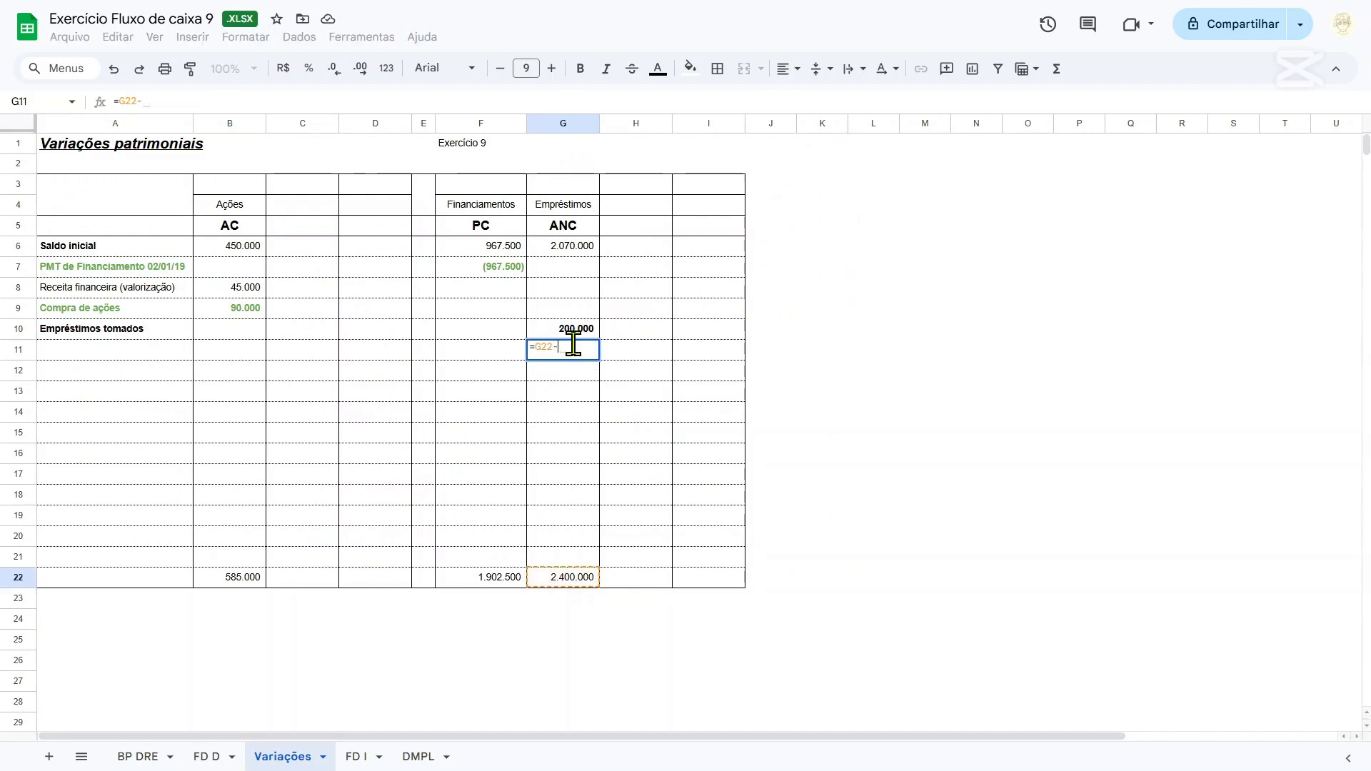
{"action": "left_click", "coordinate": [569, 330]}
{"action": "type", "text": "-"}
{"action": "left_click", "coordinate": [577, 250]}
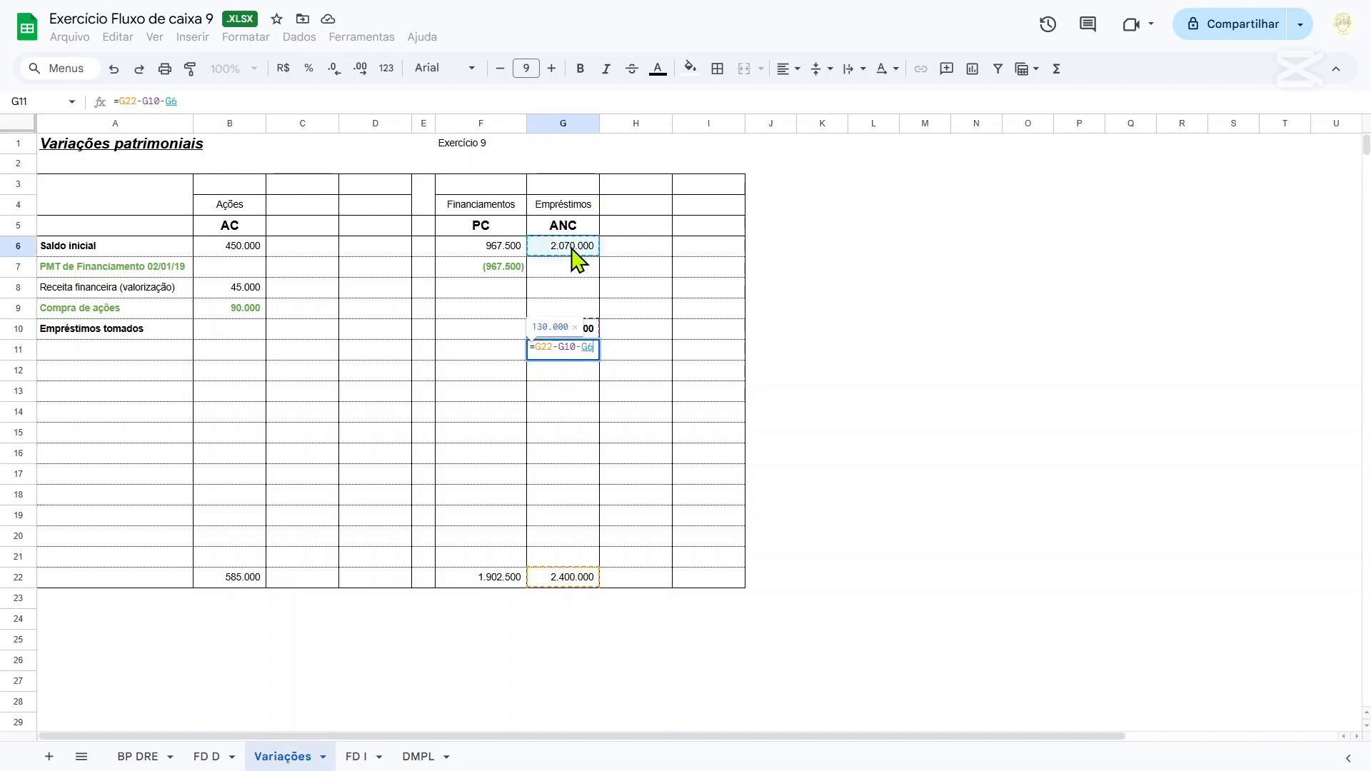
{"action": "key", "text": "Return"}
{"action": "left_click", "coordinate": [584, 355]}
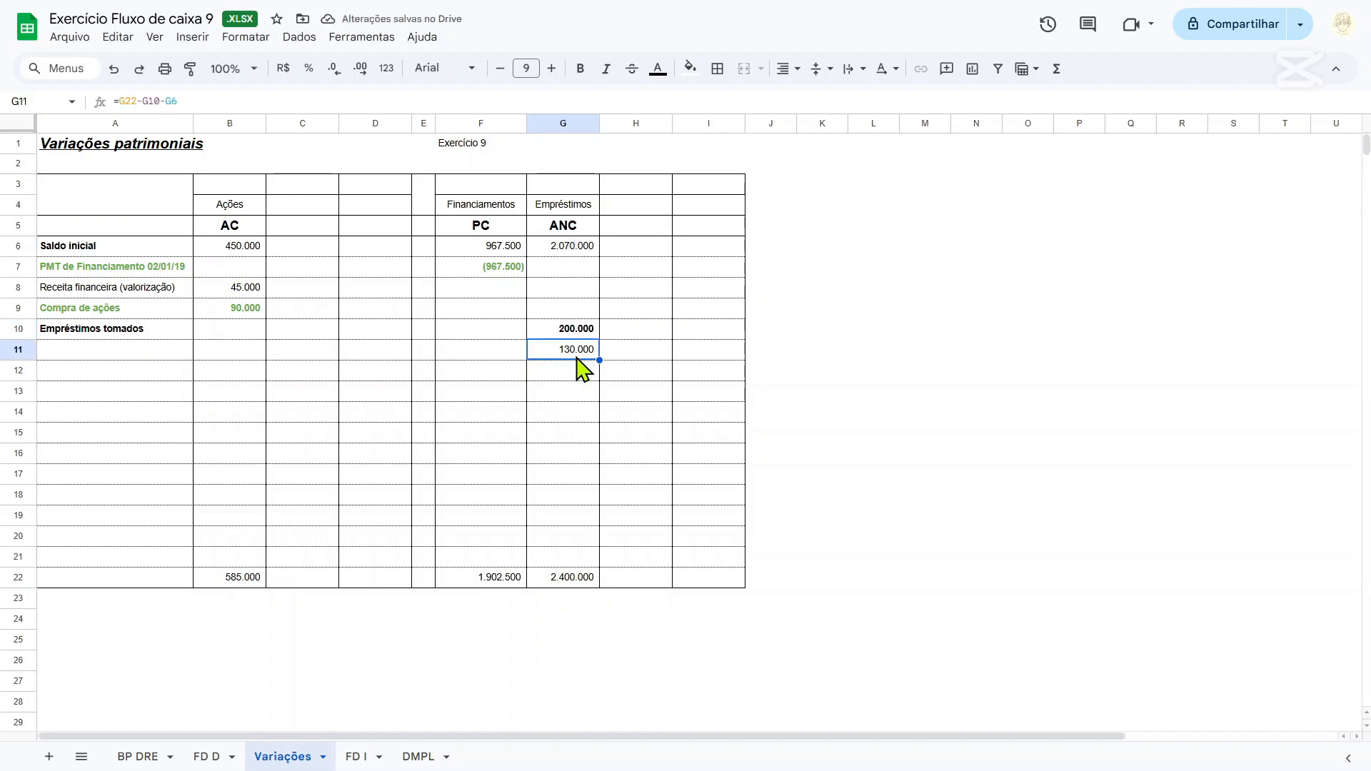
Label row 11 as Despesa financeira (juros incorridos) in A11 and widen column A to fit the text.
{"action": "key", "text": "Left"}
{"action": "key", "text": "Left"}
{"action": "key", "text": "Left"}
{"action": "key", "text": "Left"}
{"action": "key", "text": "Left"}
{"action": "key", "text": "Left"}
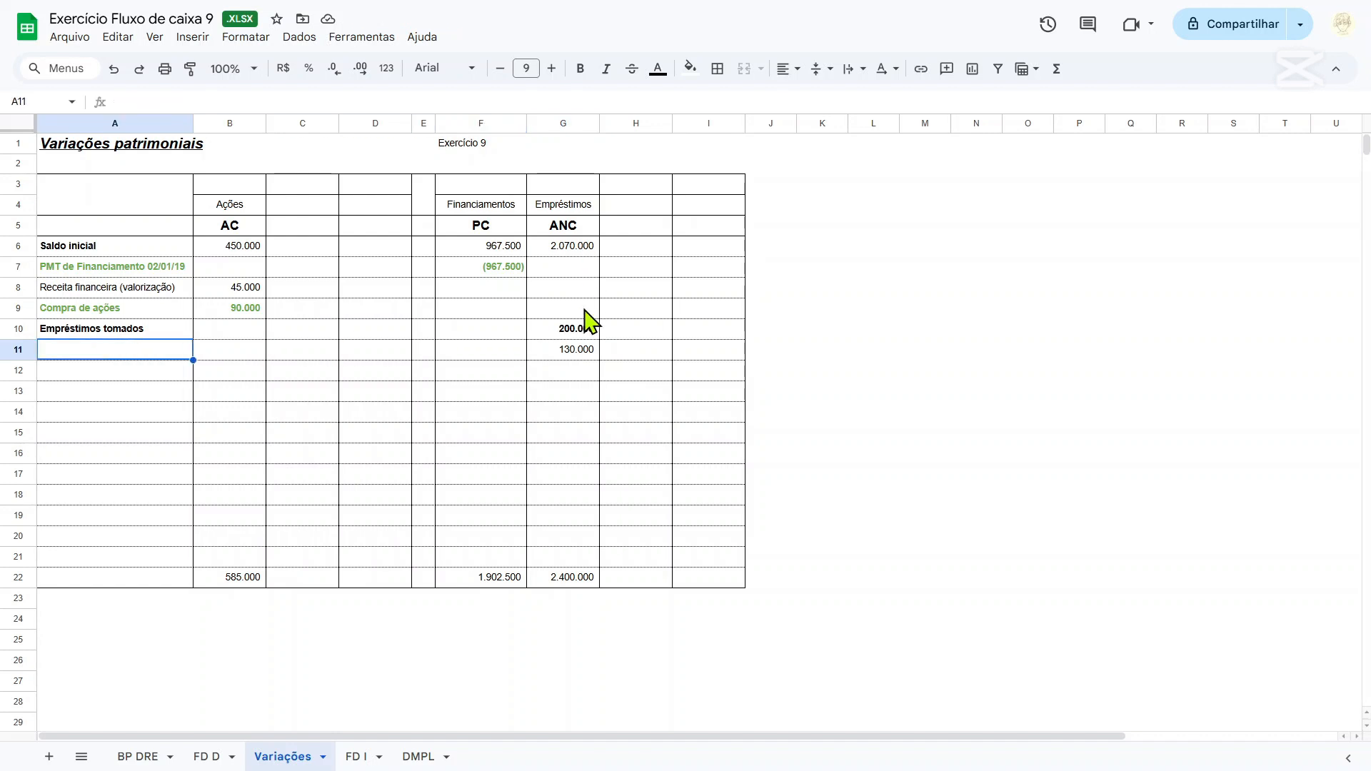
{"action": "type", "text": "Despesa financeira (juros inco"}
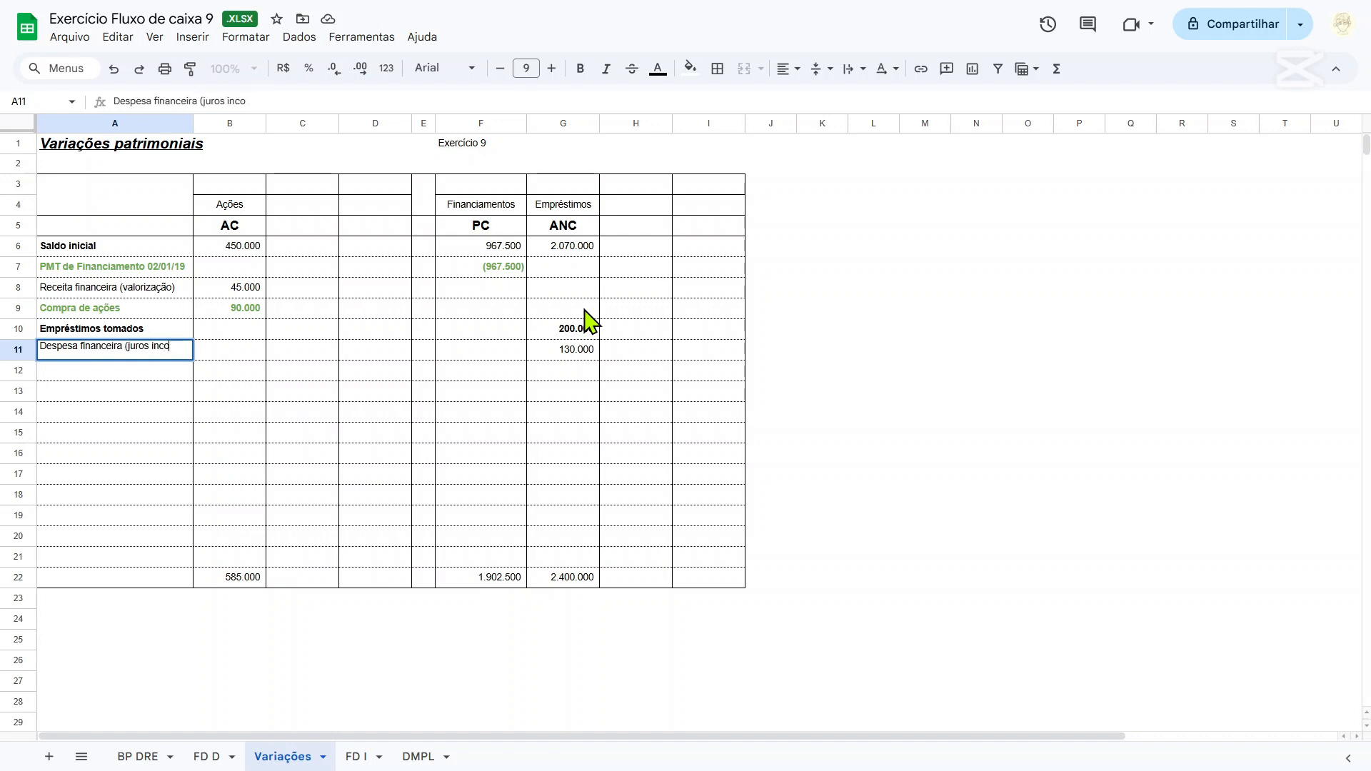
{"action": "type", "text": "rridos)"}
{"action": "key", "text": "Return"}
{"action": "key", "text": "Up"}
{"action": "key", "text": "Right"}
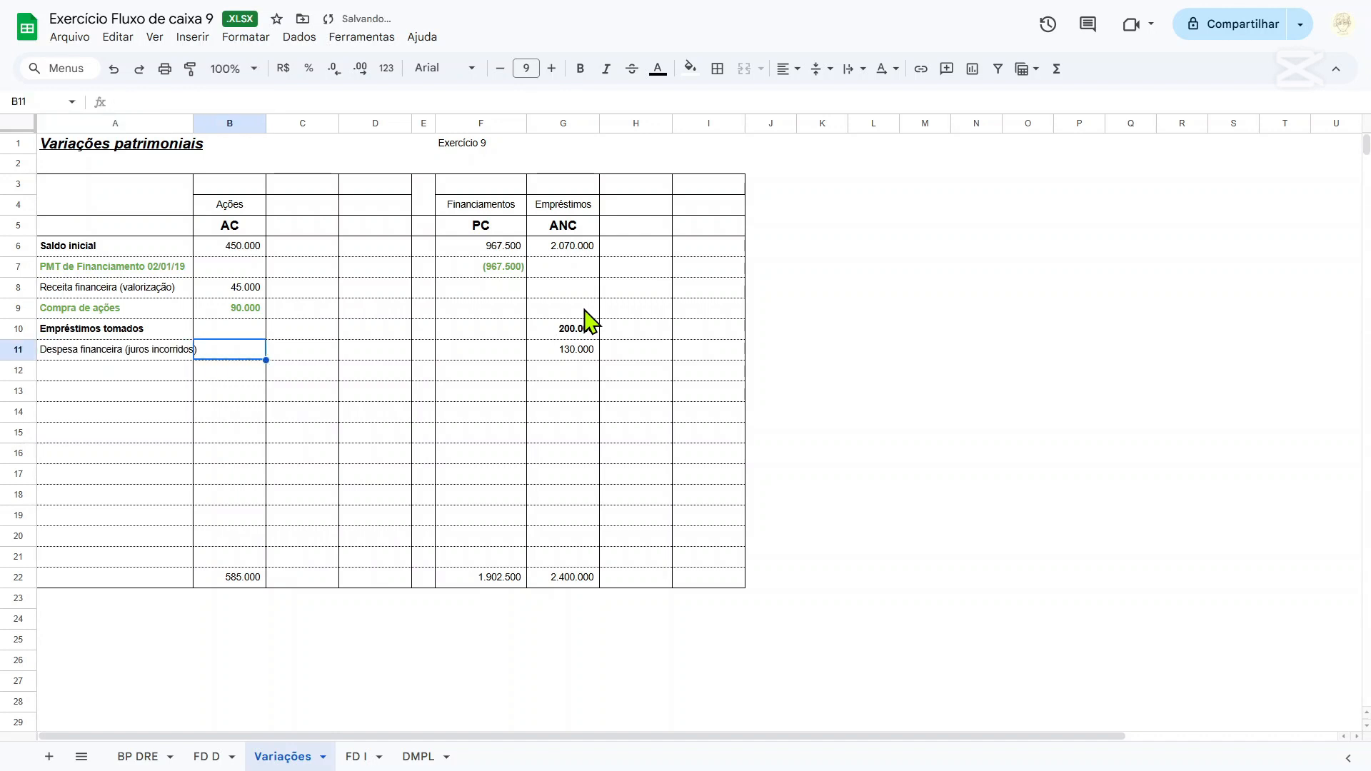
{"action": "key", "text": "Right"}
{"action": "key", "text": "Right"}
{"action": "key", "text": "Right"}
{"action": "key", "text": "Right"}
{"action": "key", "text": "Right"}
{"action": "key", "text": "Right"}
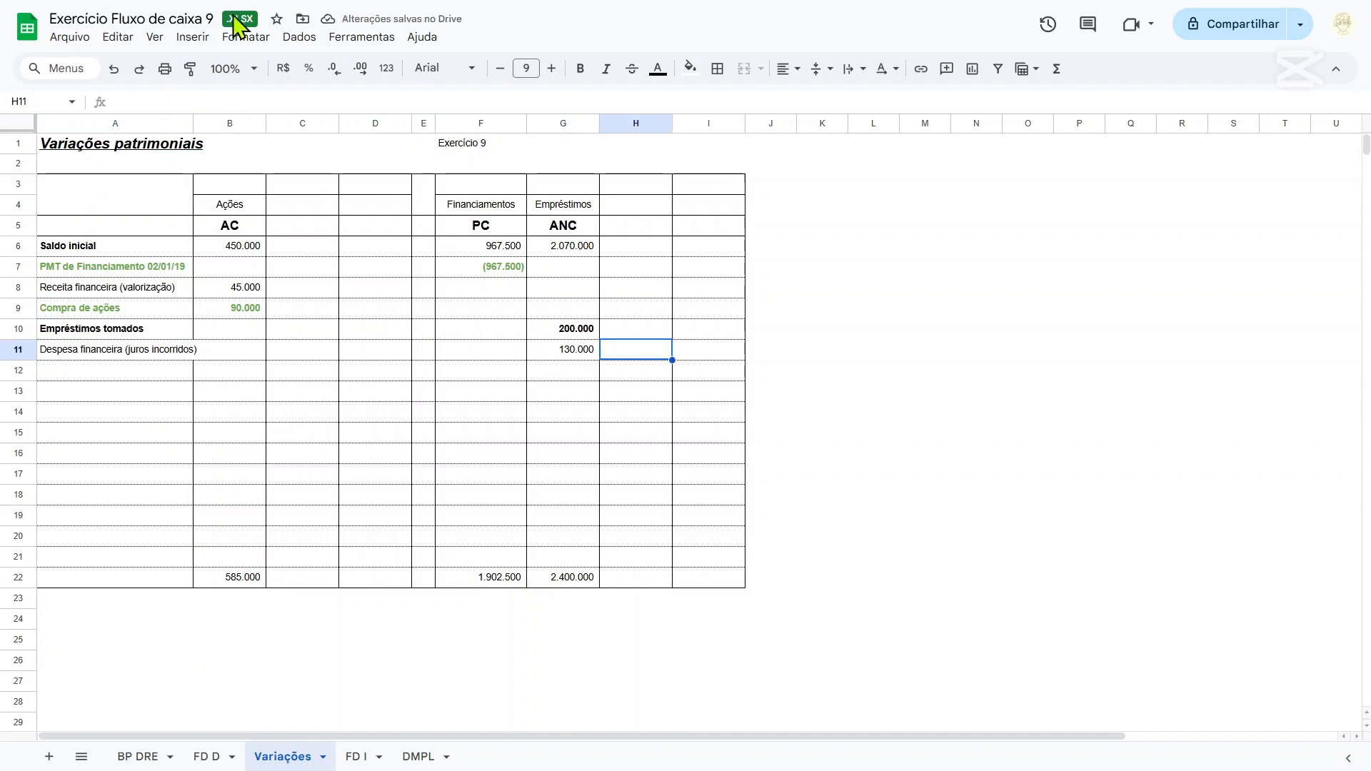
{"action": "left_click_drag", "start_coordinate": [192, 123], "coordinate": [207, 123]}
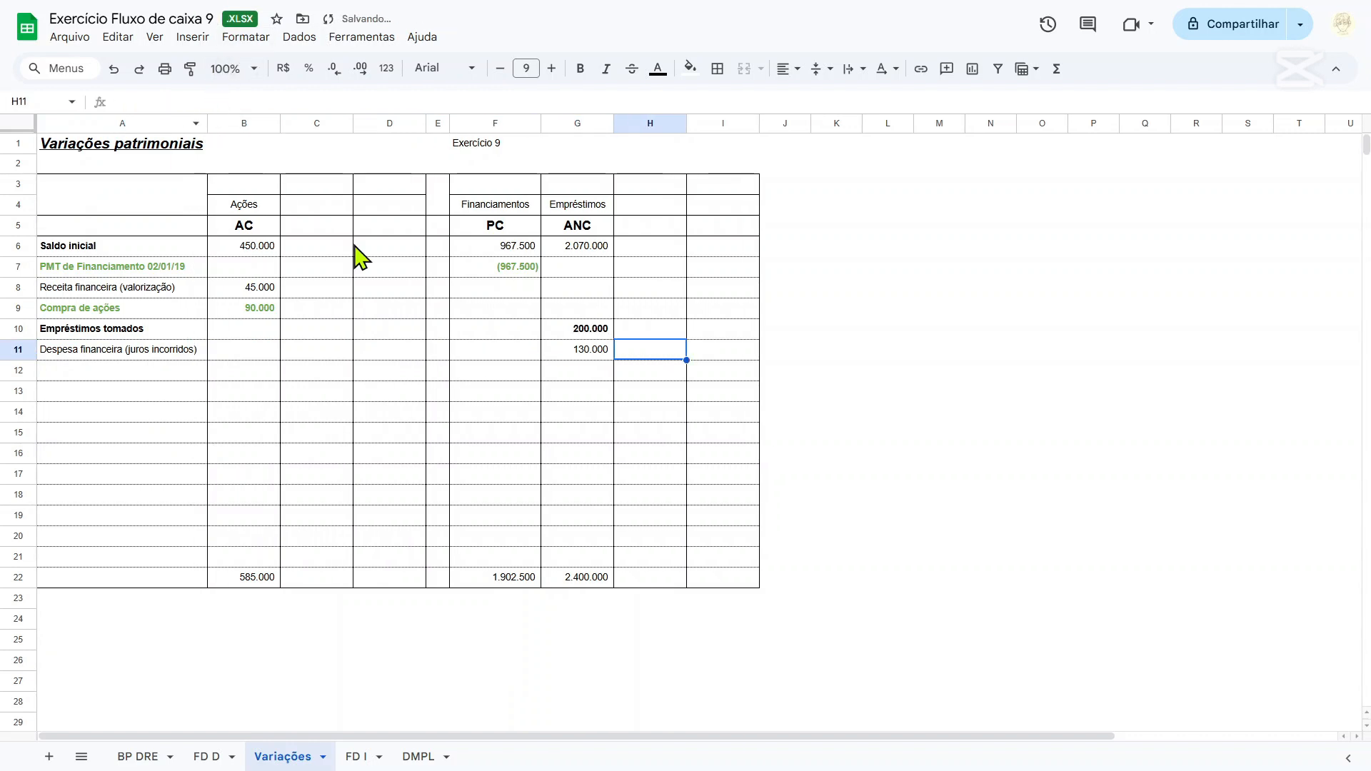
Calculate the Financiamentos share of Despesas Financeiras in F11 of Variações with the formula =-'BP DRE'!D62-G11.
{"action": "left_click", "coordinate": [582, 351]}
{"action": "left_click", "coordinate": [139, 757]}
{"action": "scroll", "coordinate": [339, 582], "scroll_direction": "down", "scroll_amount": 6}
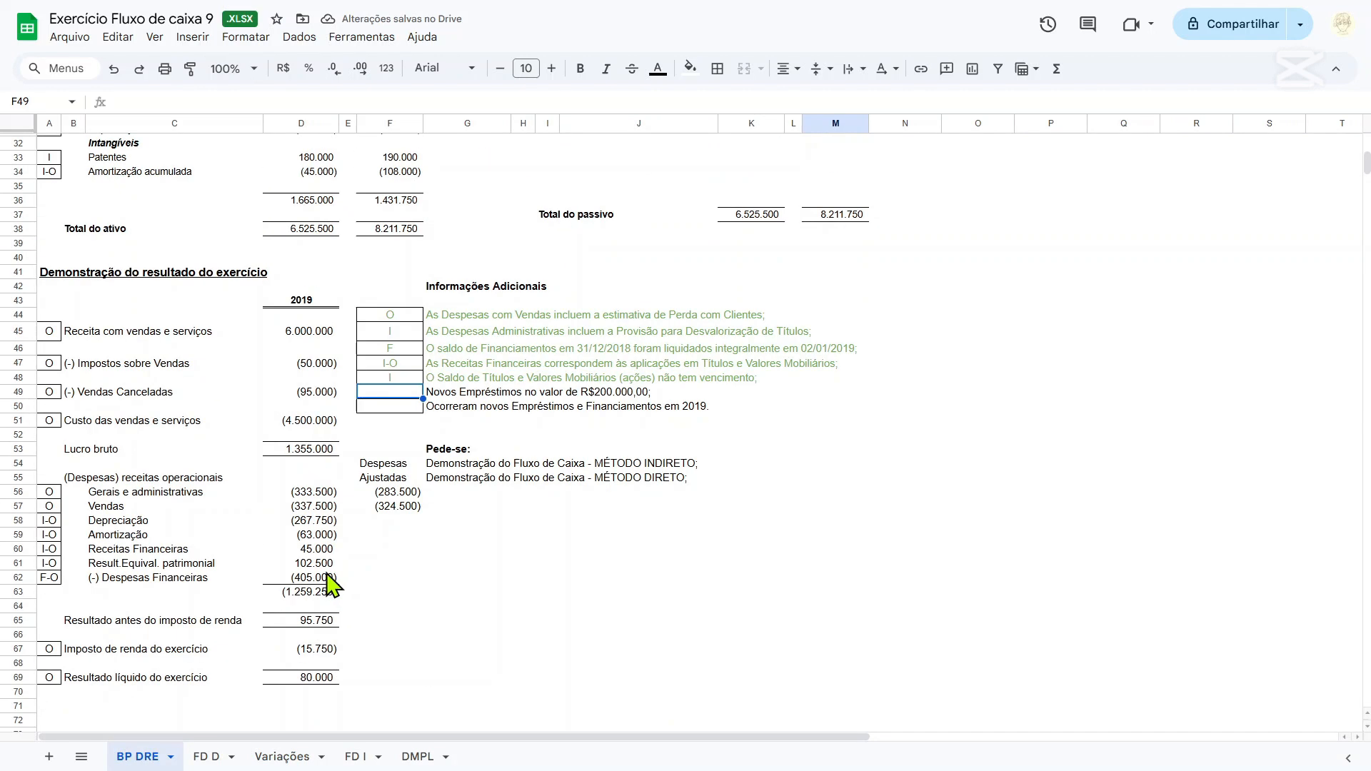
{"action": "left_click", "coordinate": [318, 580]}
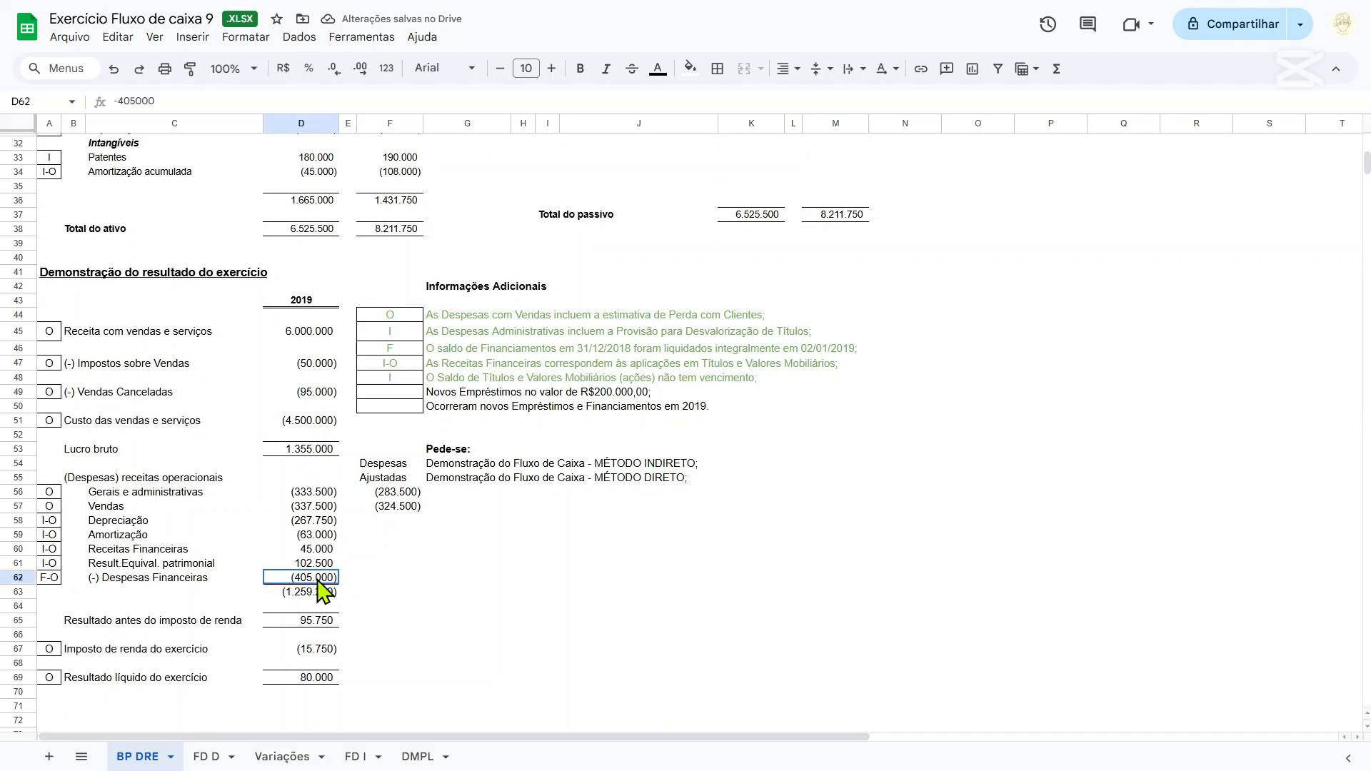
{"action": "left_click", "coordinate": [286, 757]}
{"action": "left_click", "coordinate": [518, 352]}
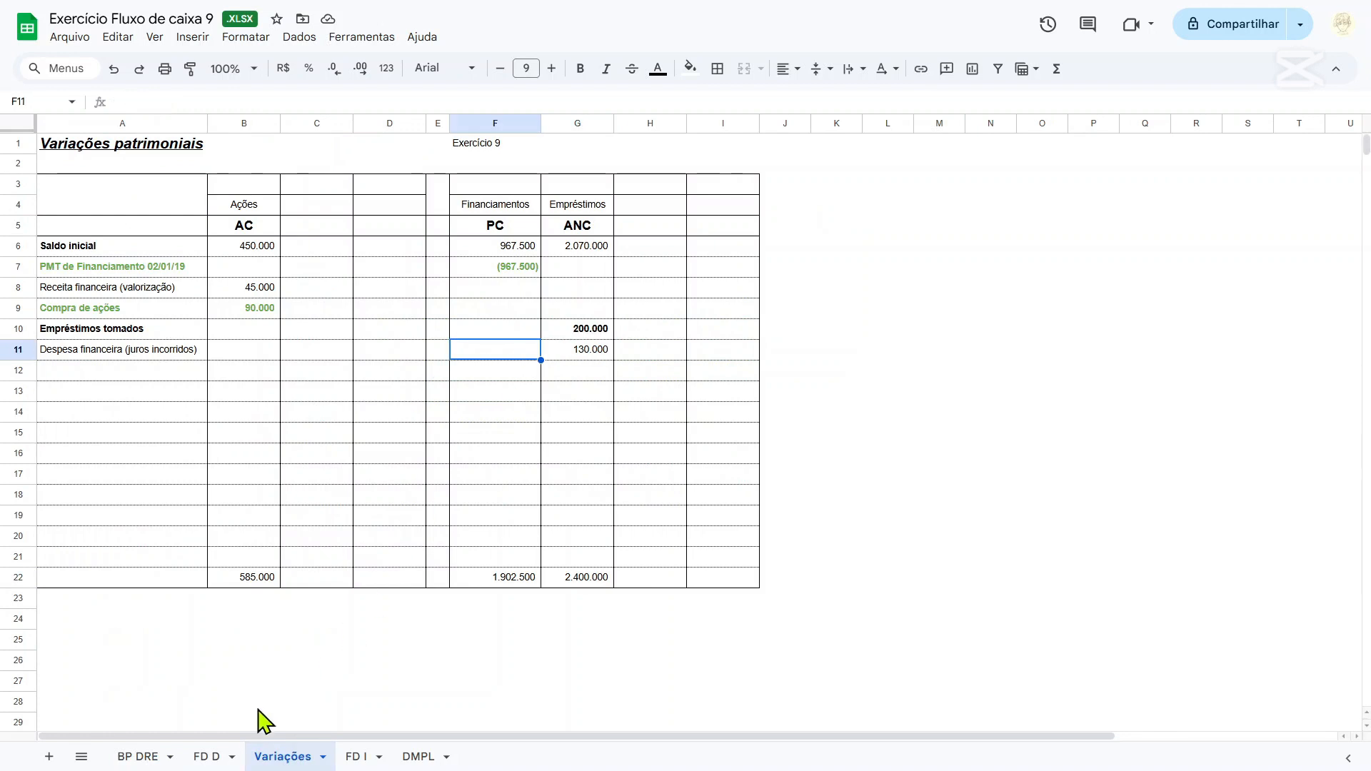
{"action": "type", "text": "="}
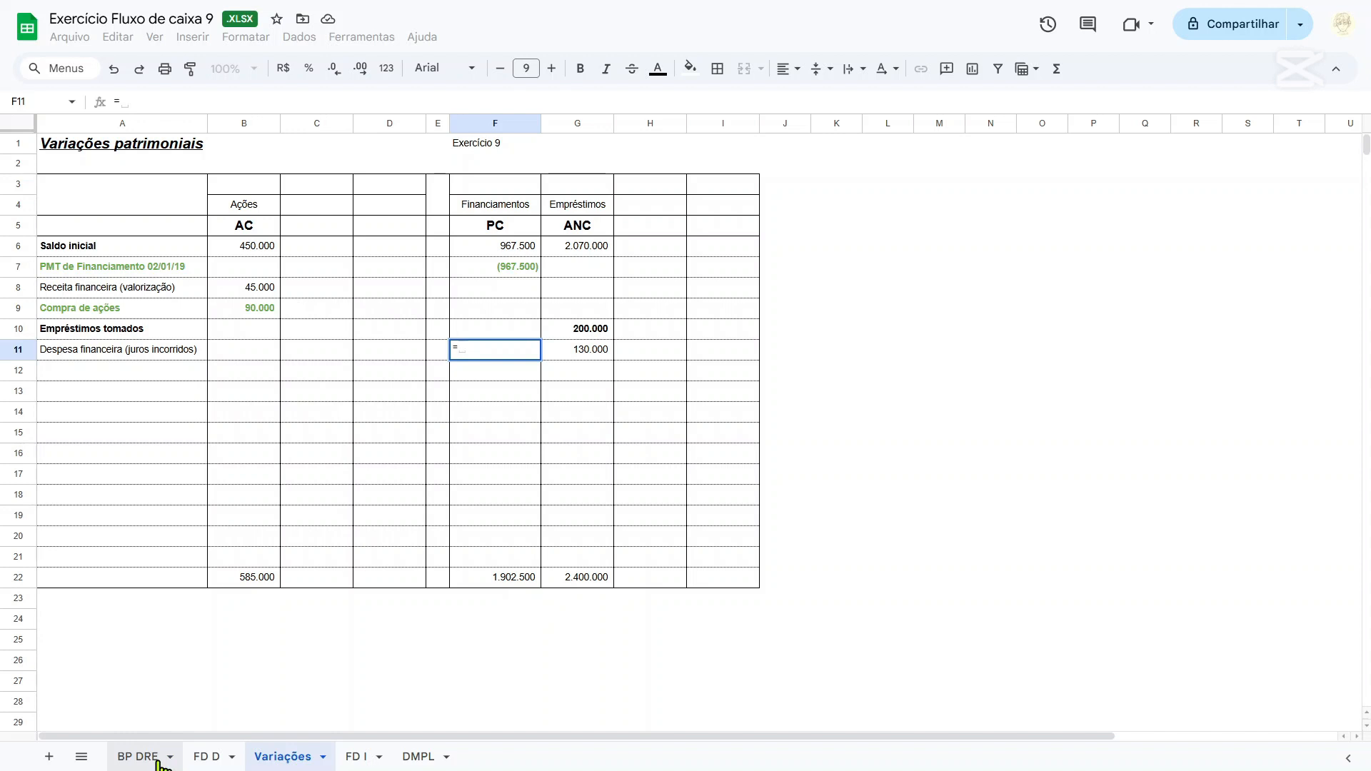
{"action": "type", "text": "-"}
{"action": "left_click", "coordinate": [144, 757]}
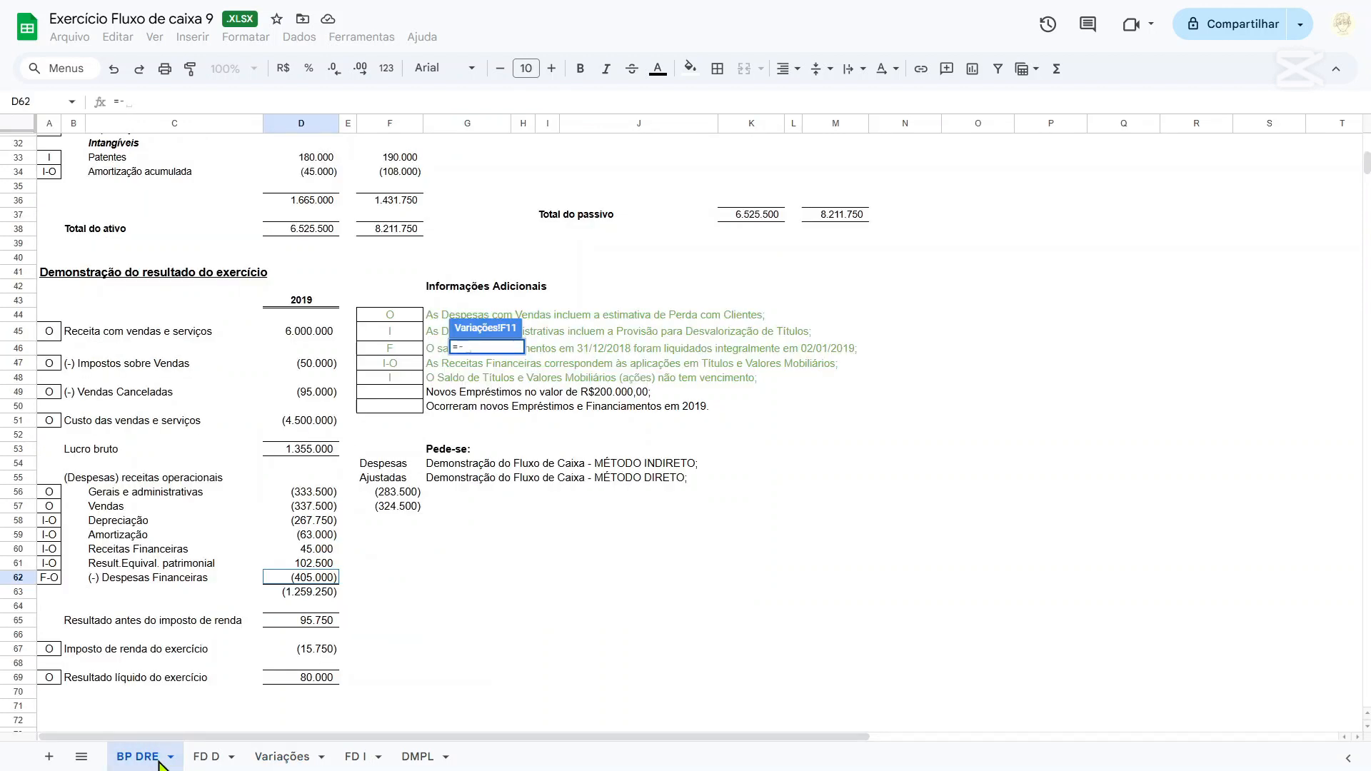
{"action": "left_click", "coordinate": [314, 577]}
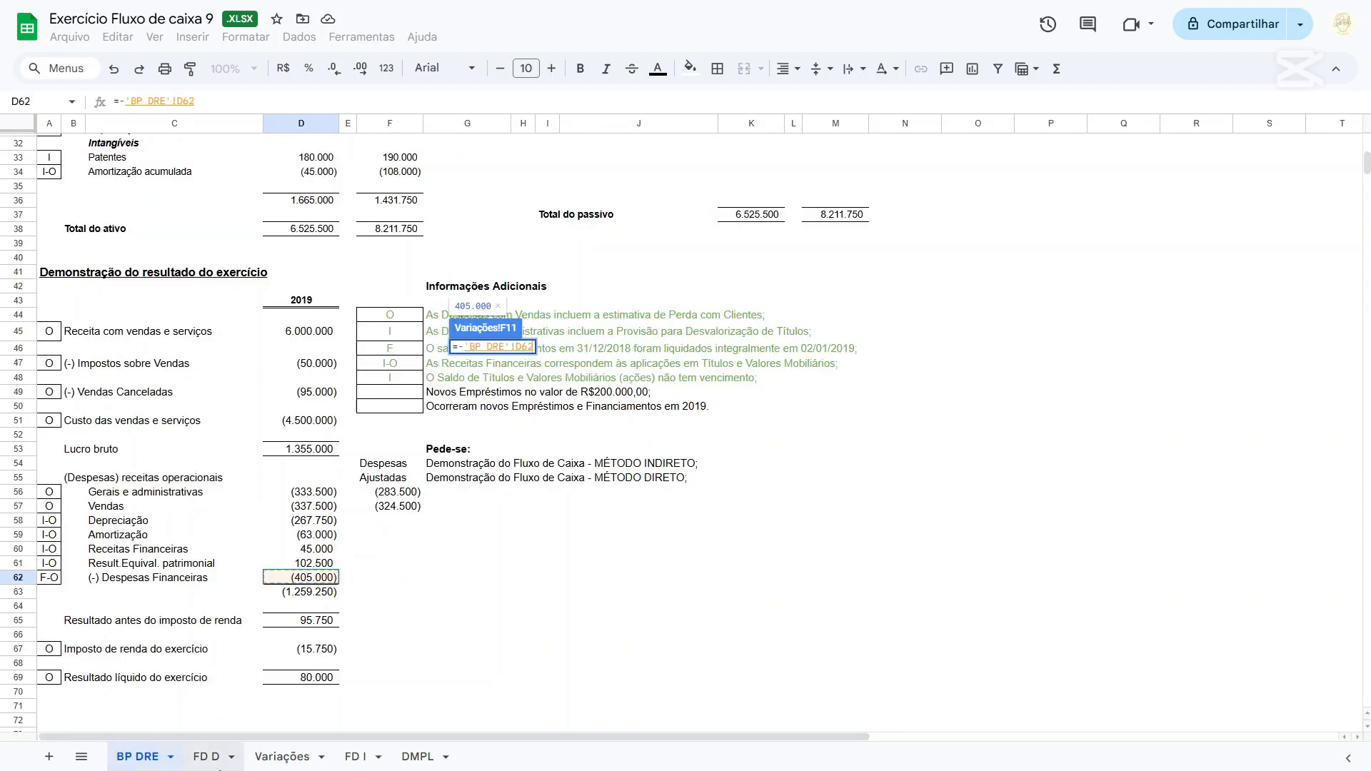
{"action": "left_click", "coordinate": [253, 762]}
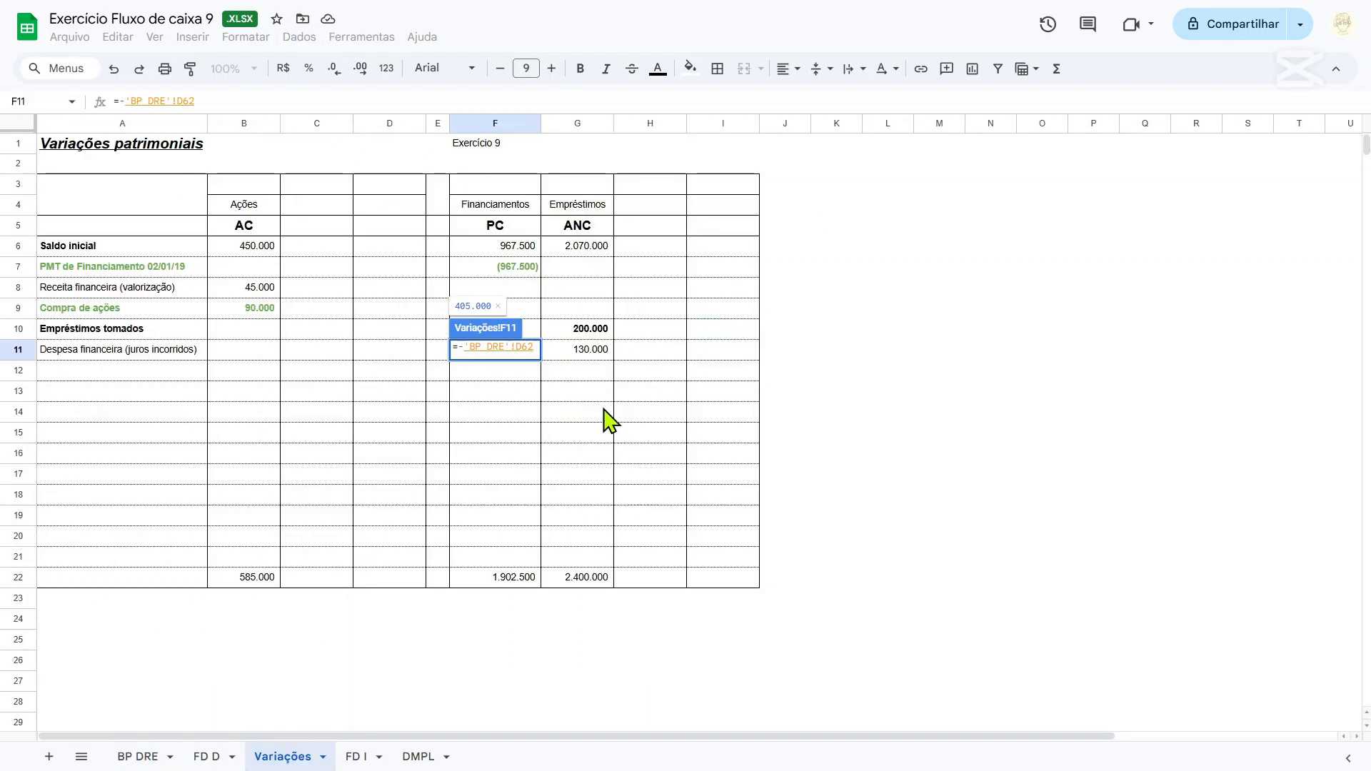
{"action": "type", "text": "-"}
{"action": "left_click", "coordinate": [579, 349]}
{"action": "key", "text": "Return"}
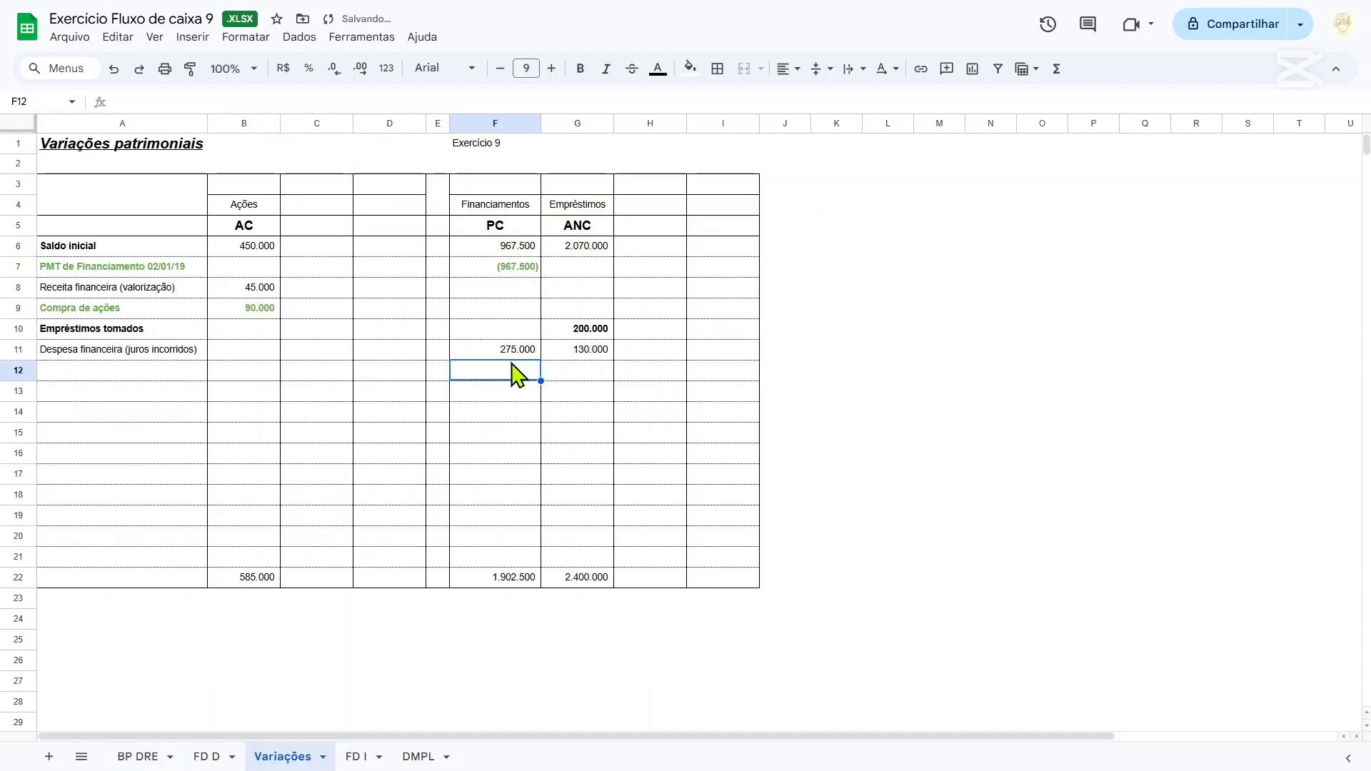
{"action": "left_click", "coordinate": [500, 348]}
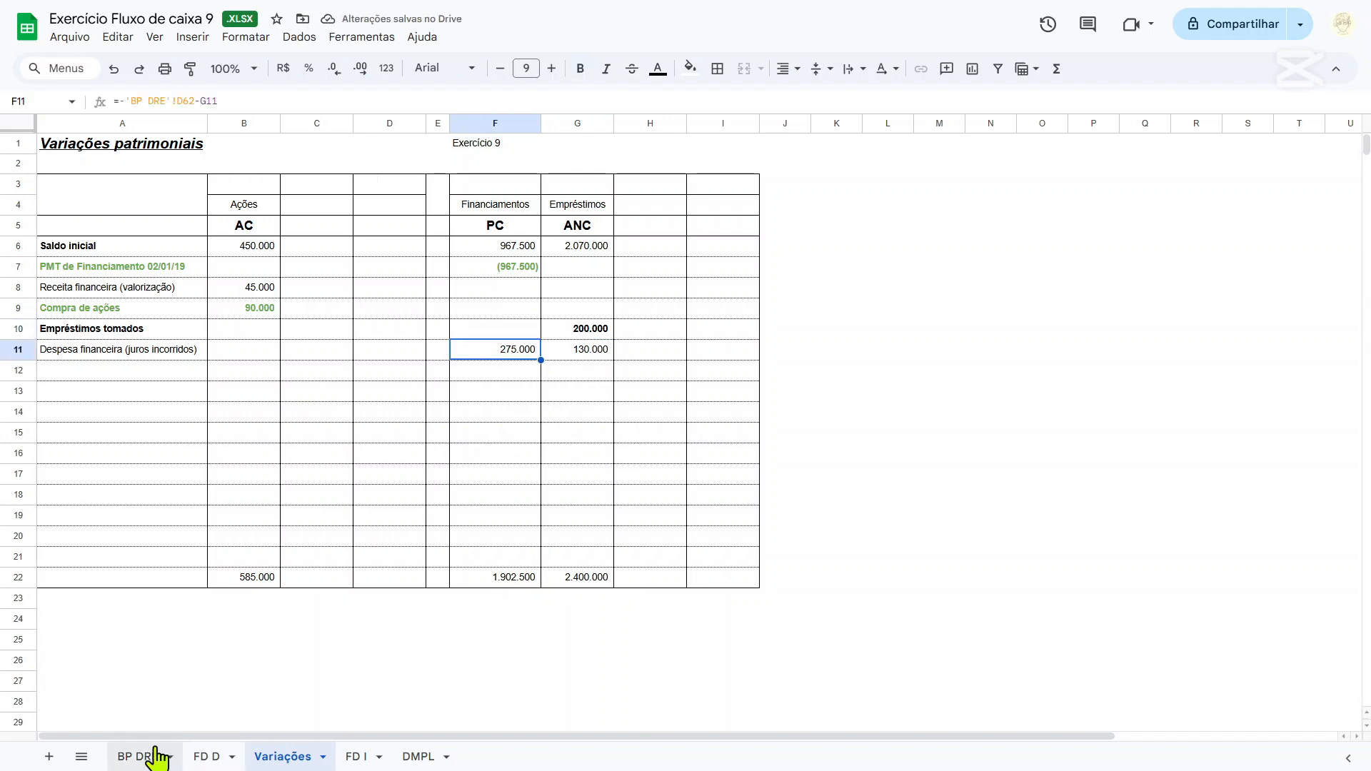
{"action": "key", "text": "Up"}
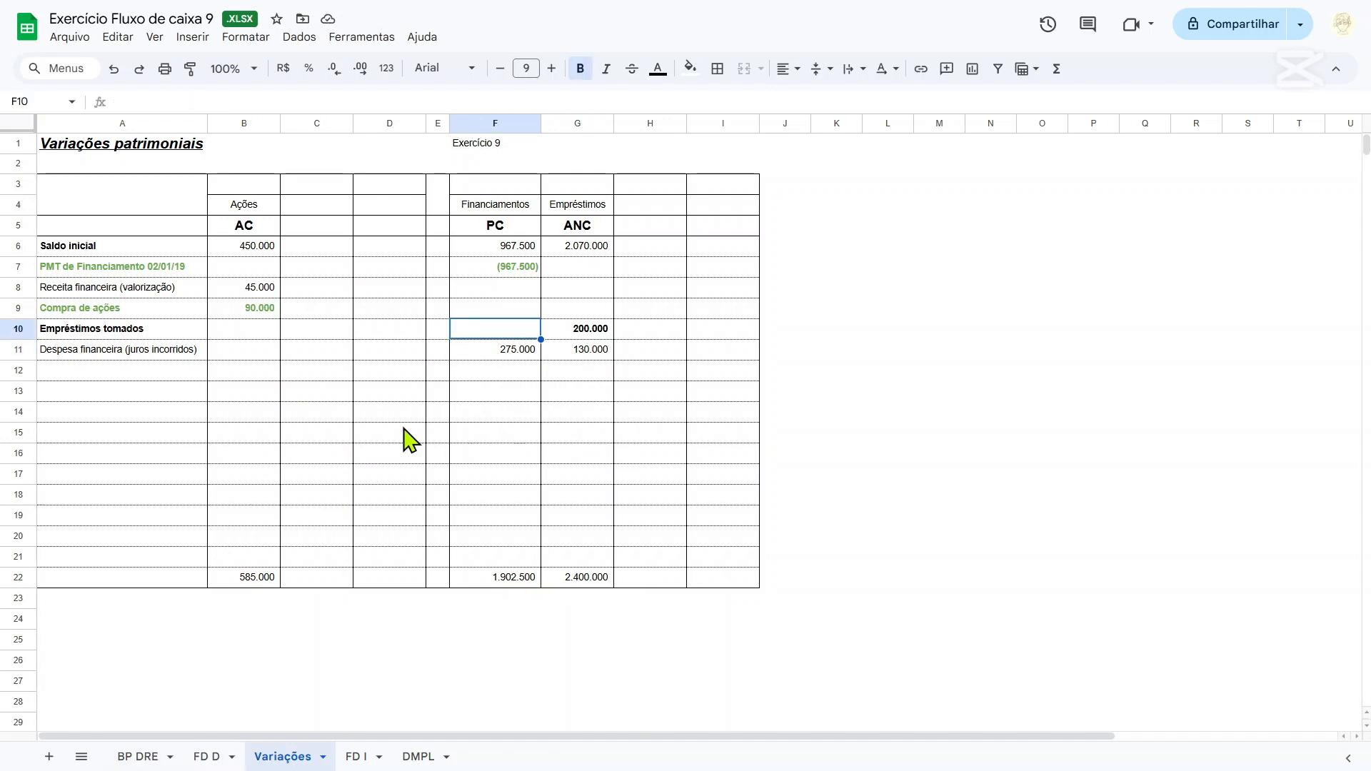
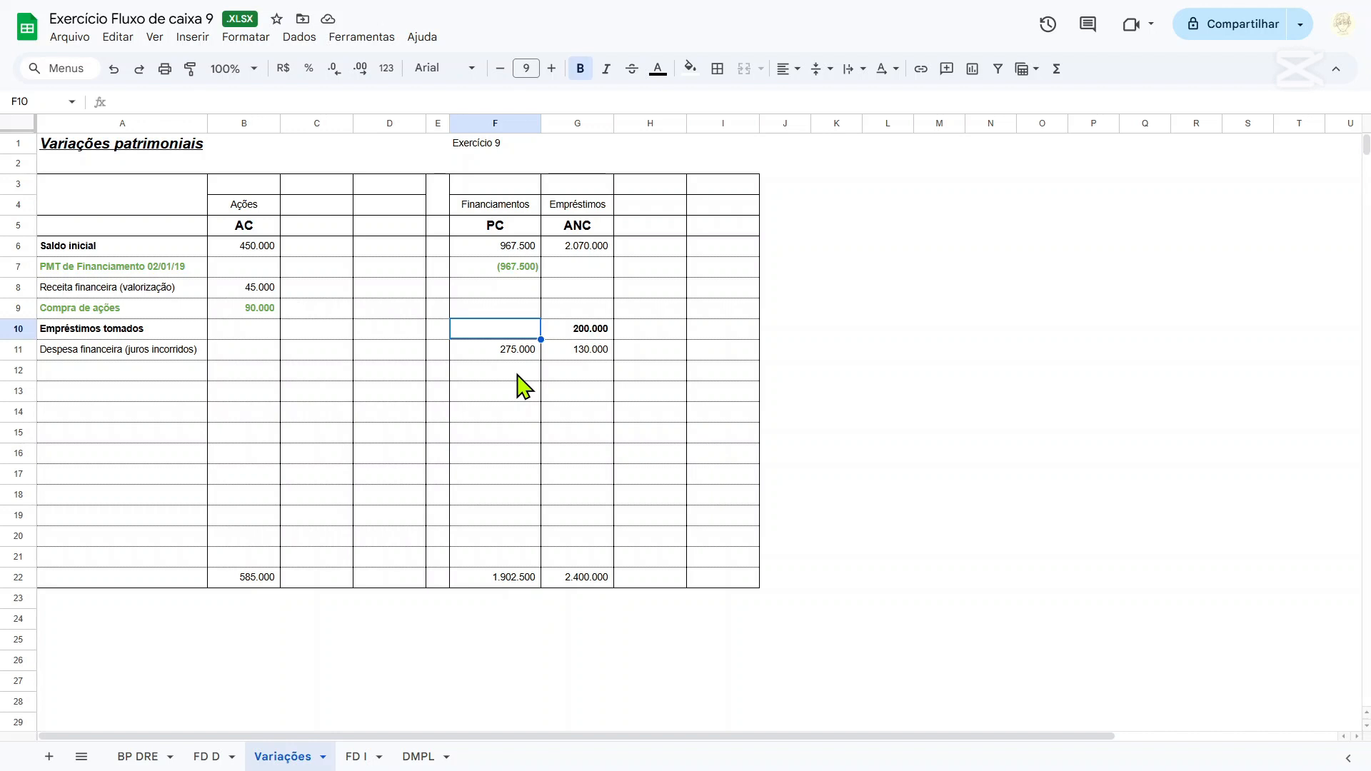
Calculate the new Financiamentos amount in F12 of Variações with the formula =F22-F11.
{"action": "left_click", "coordinate": [504, 352]}
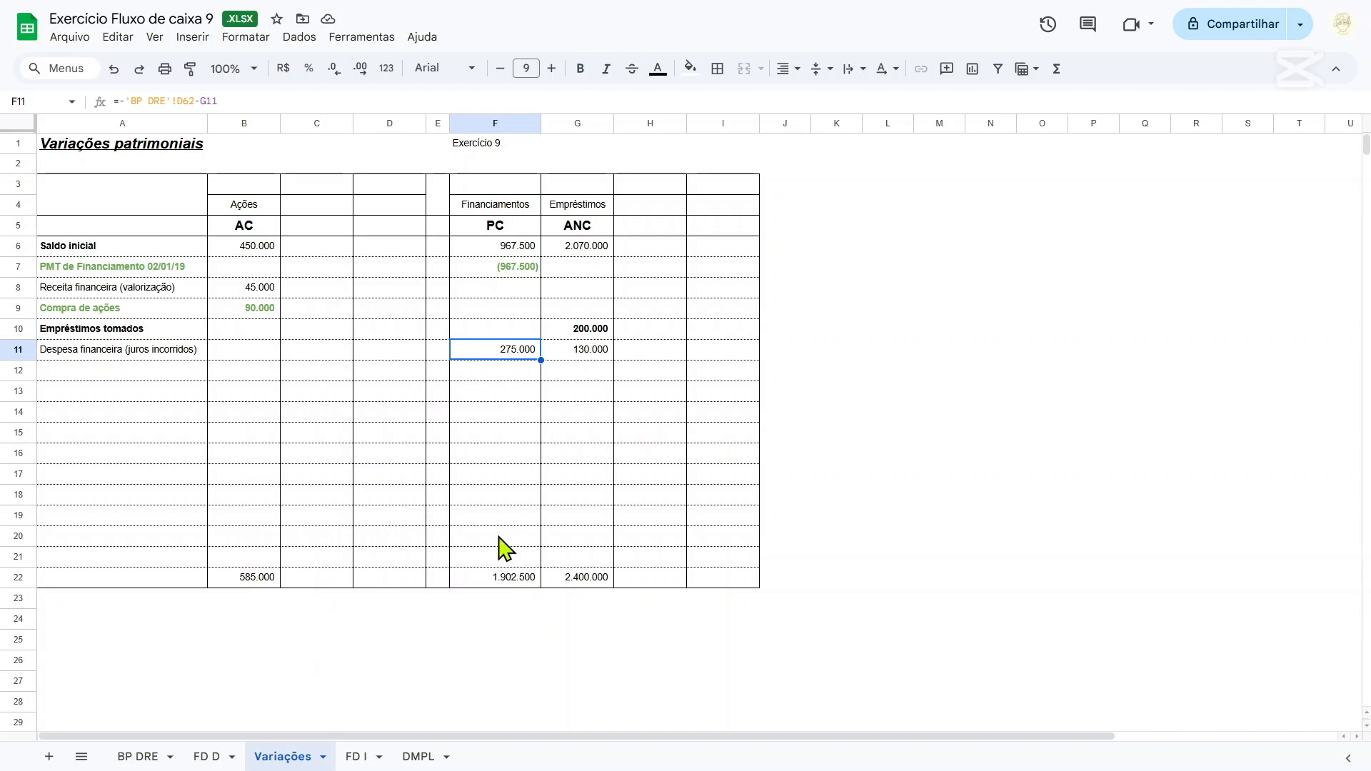
{"action": "left_click", "coordinate": [507, 377]}
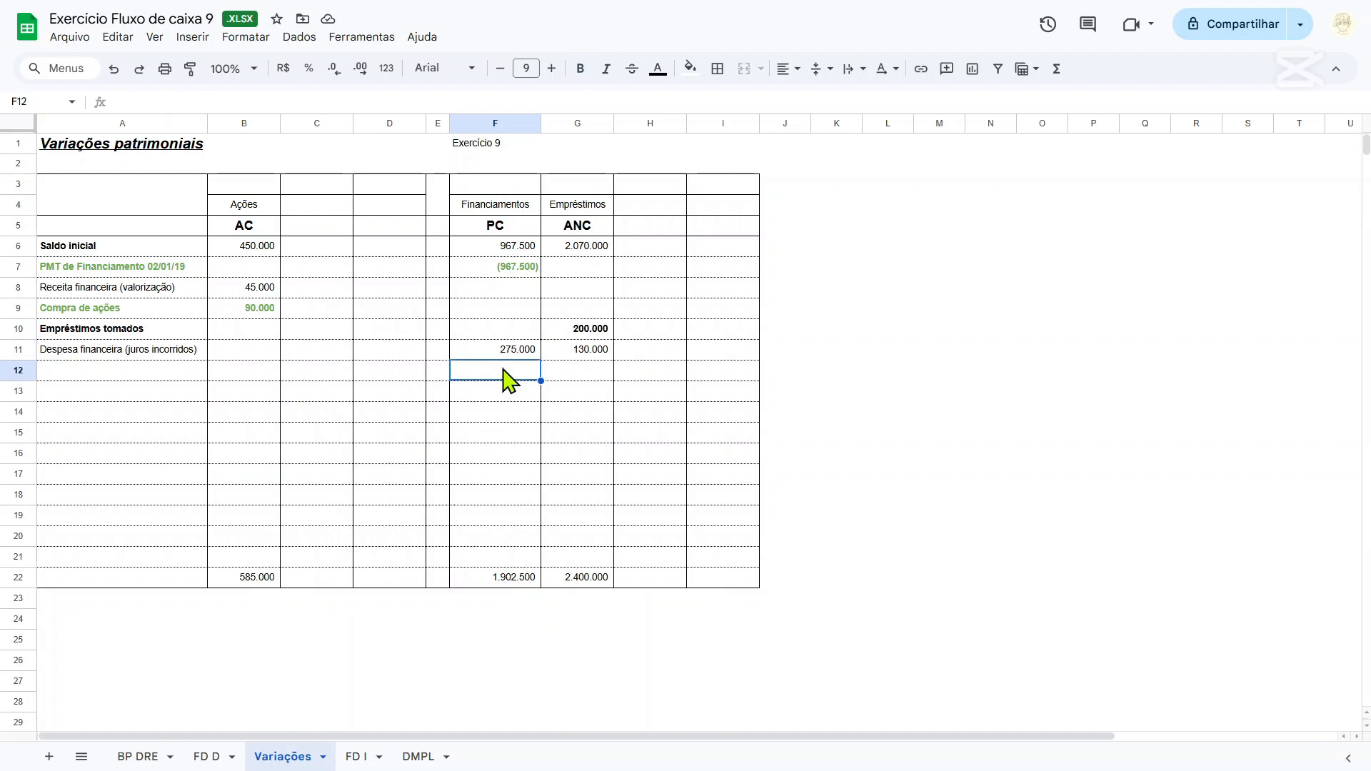
{"action": "type", "text": "="}
{"action": "left_click", "coordinate": [498, 580]}
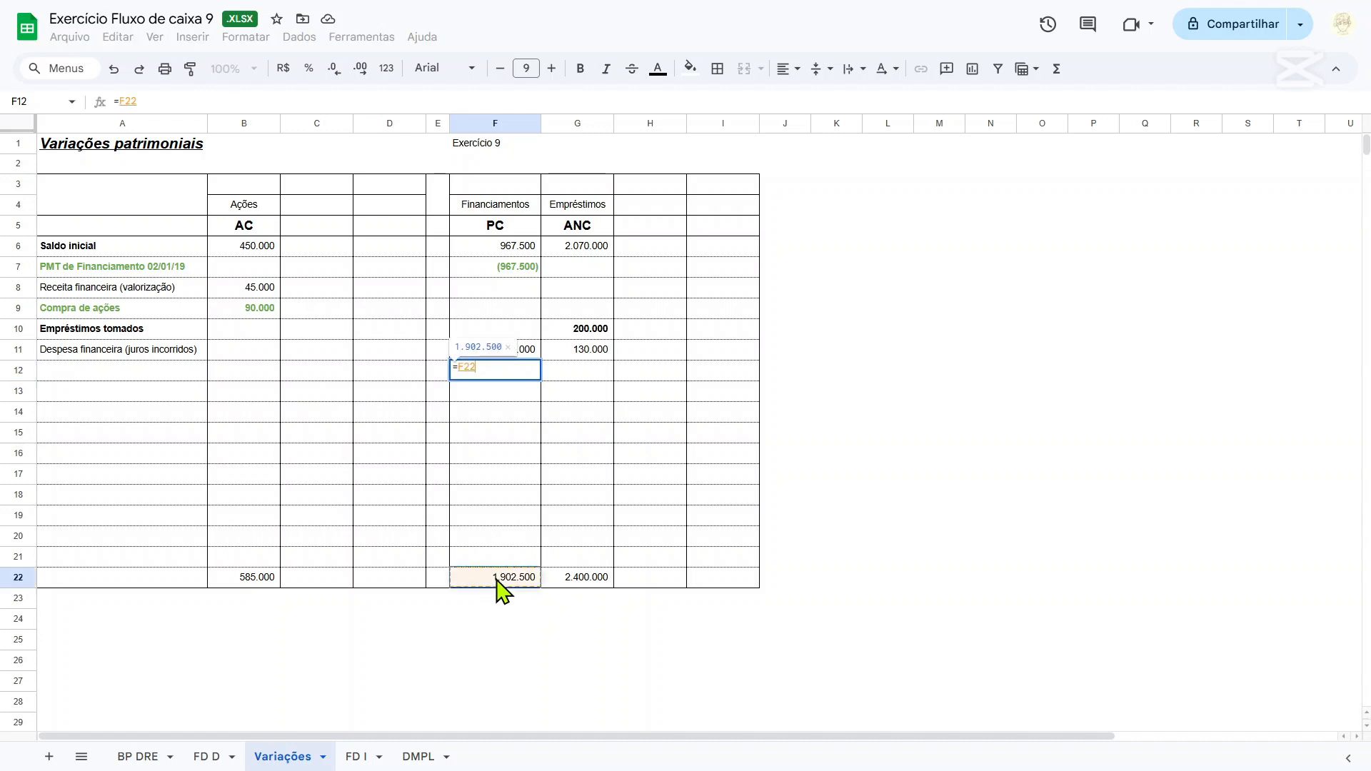
{"action": "type", "text": "-"}
{"action": "left_click", "coordinate": [509, 349]}
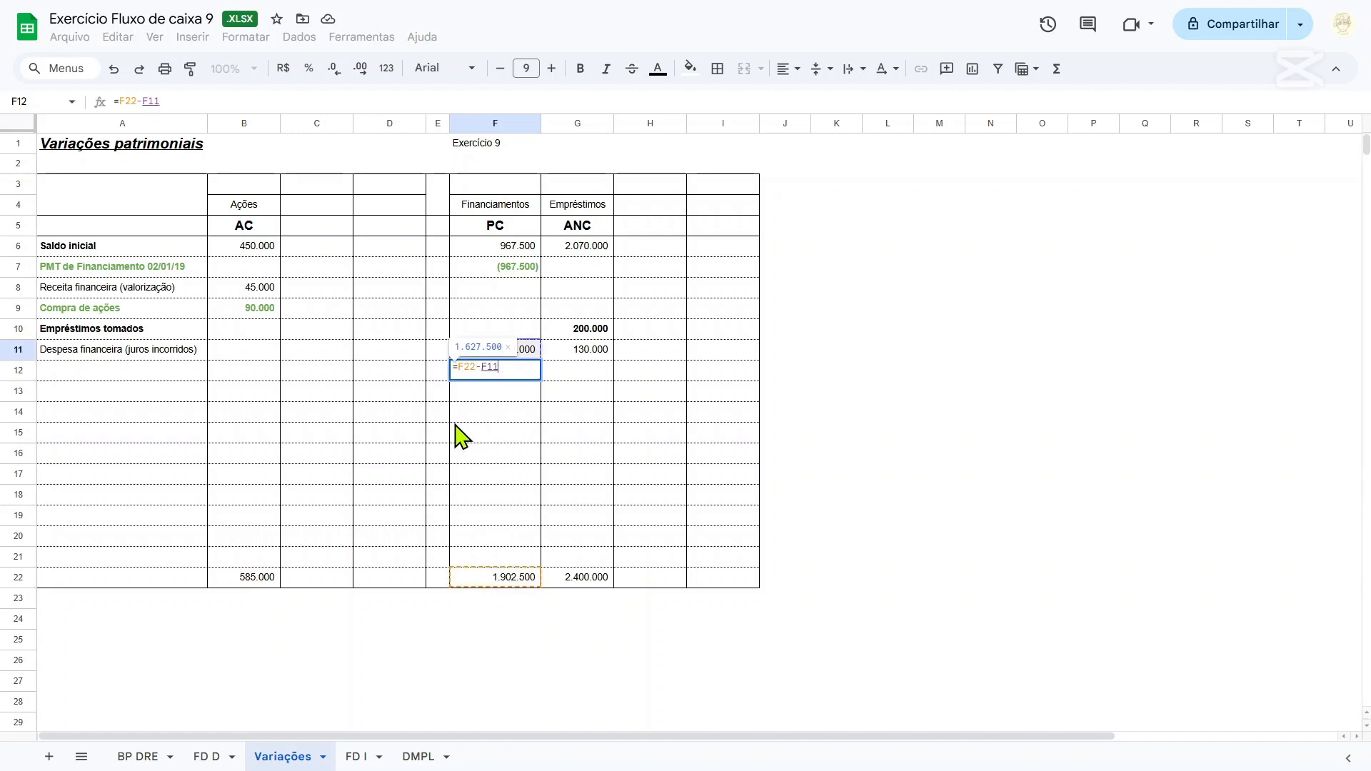
{"action": "key", "text": "Return"}
Label row 12 as Financiamentos feitos in A12 and make the row's text bold.
{"action": "left_click", "coordinate": [129, 377]}
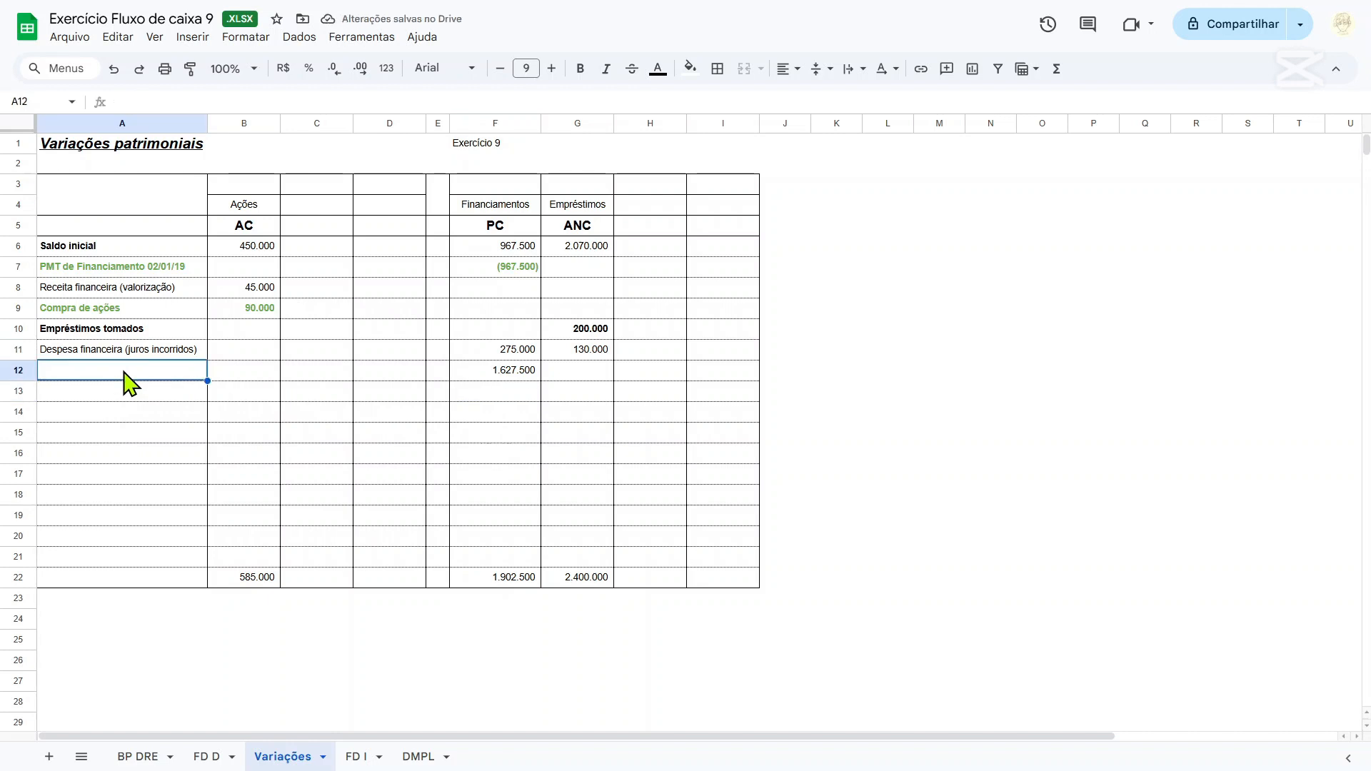
{"action": "type", "text": "Financiamento"}
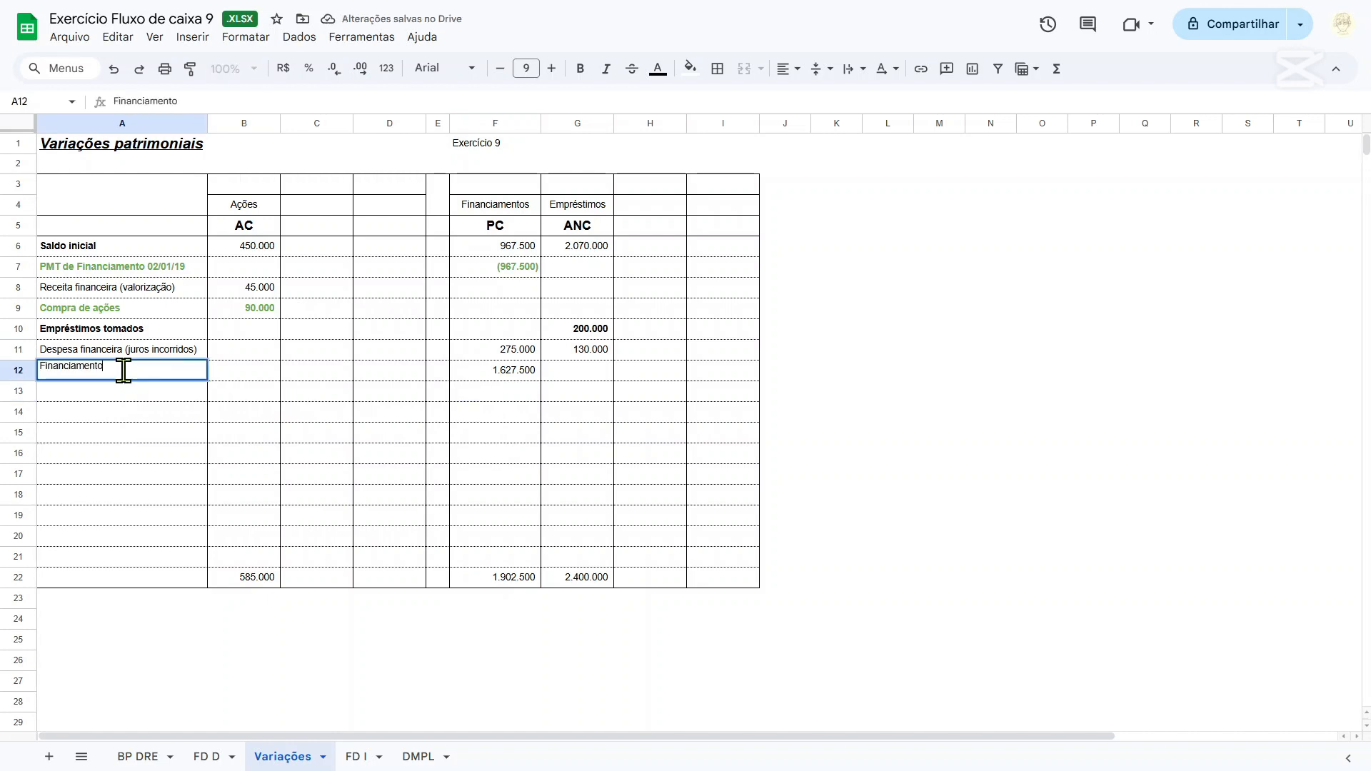
{"action": "type", "text": "s feitos"}
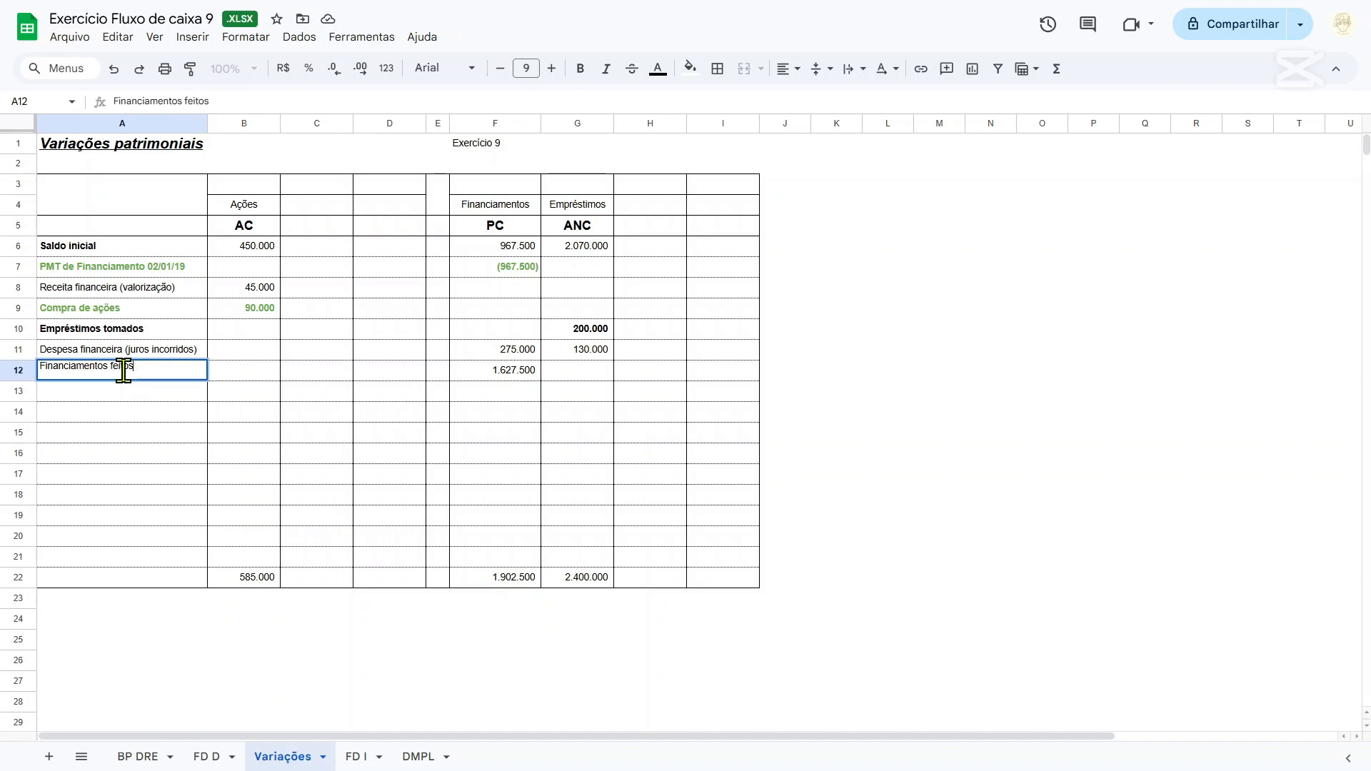
{"action": "left_click_drag", "start_coordinate": [122, 371], "coordinate": [757, 386]}
{"action": "key", "text": "ctrl+b"}
{"action": "left_click", "coordinate": [514, 373]}
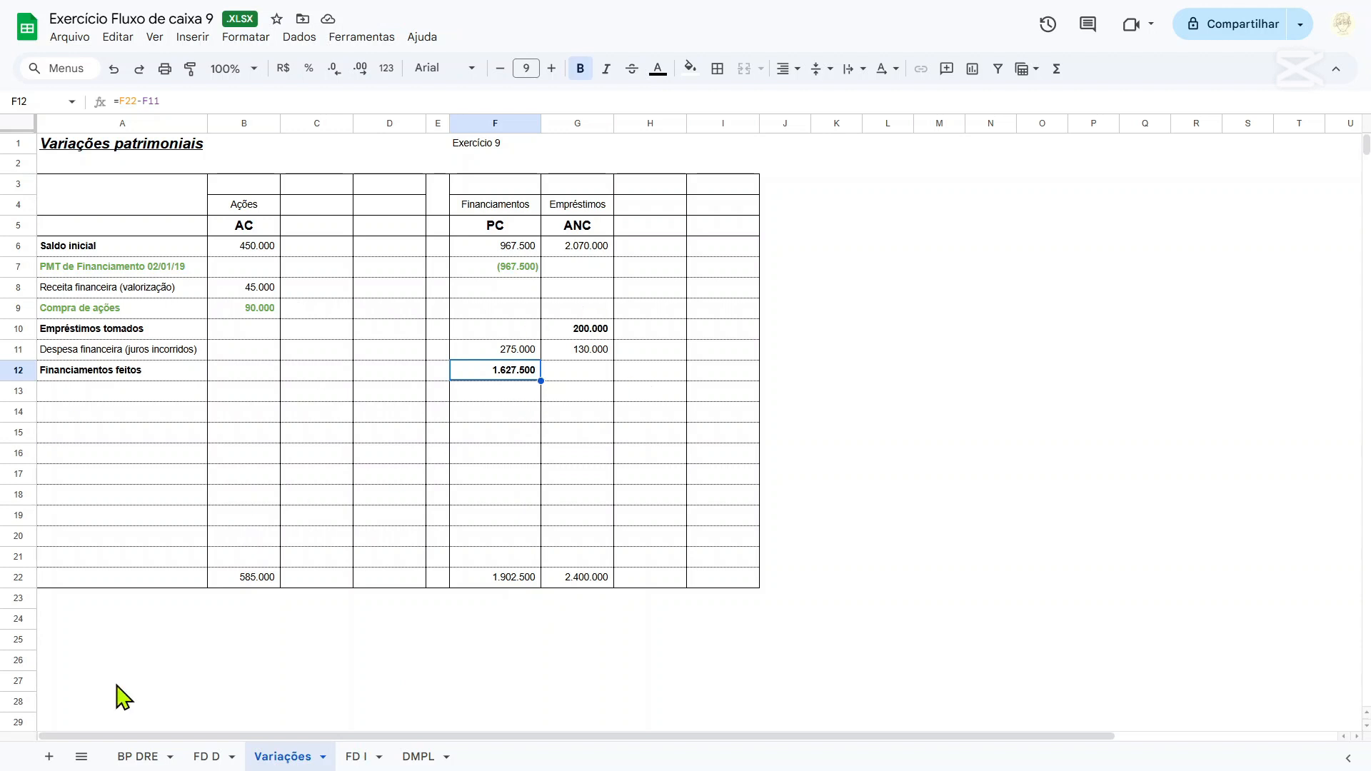
Add the labels Empréstimos tomados in row 29 and Financiamentos feitos in row 30 under Atividades de Financiamento on the FD D sheet.
{"action": "left_click", "coordinate": [207, 759]}
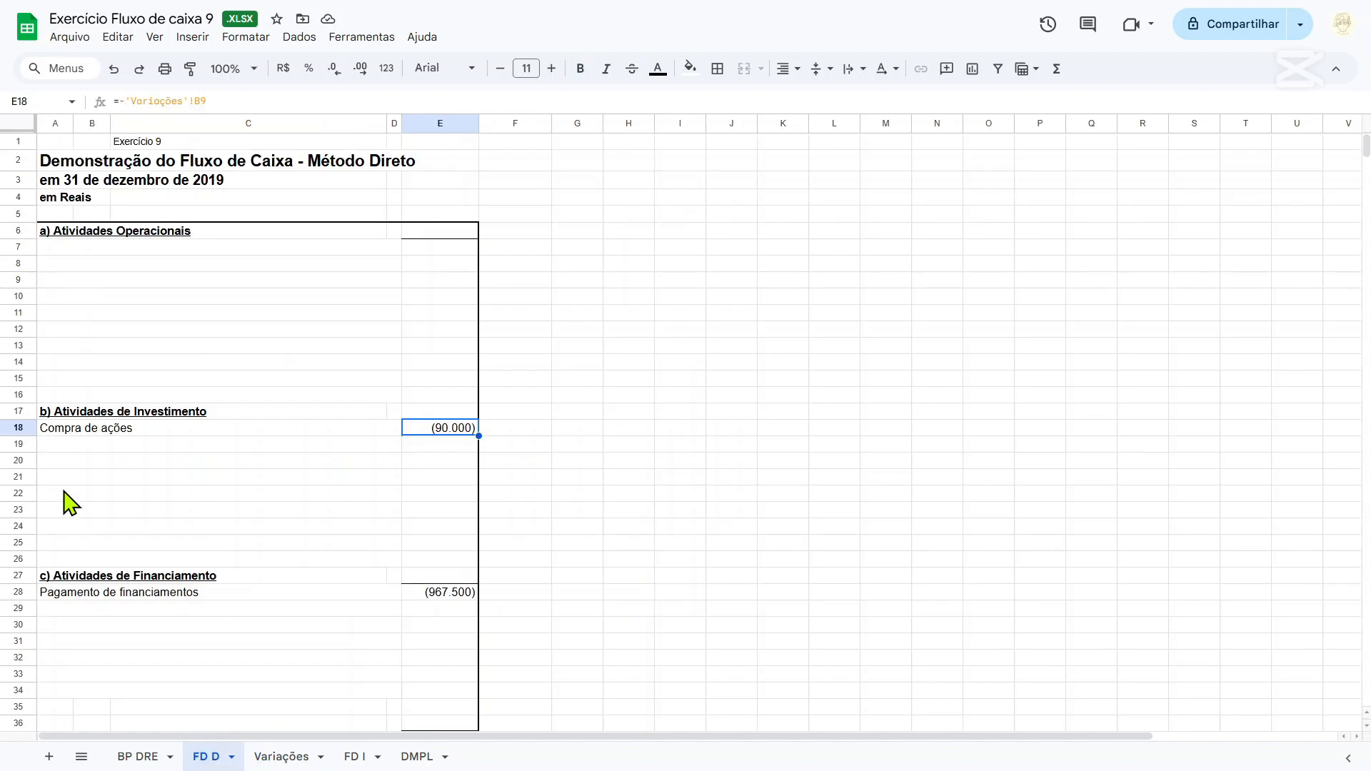
{"action": "scroll", "coordinate": [61, 500], "scroll_direction": "down", "scroll_amount": 3}
{"action": "left_click", "coordinate": [77, 431]}
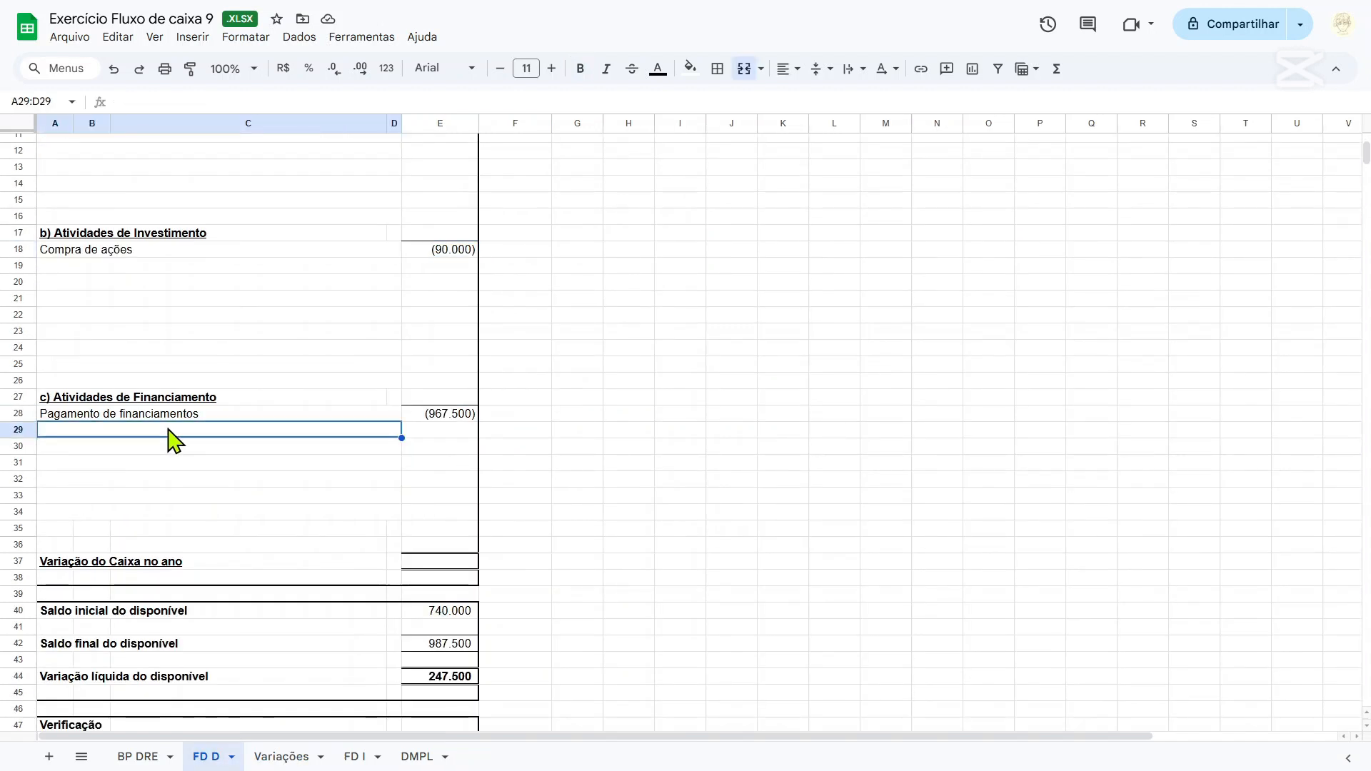
{"action": "type", "text": "Empréstimos tomados"}
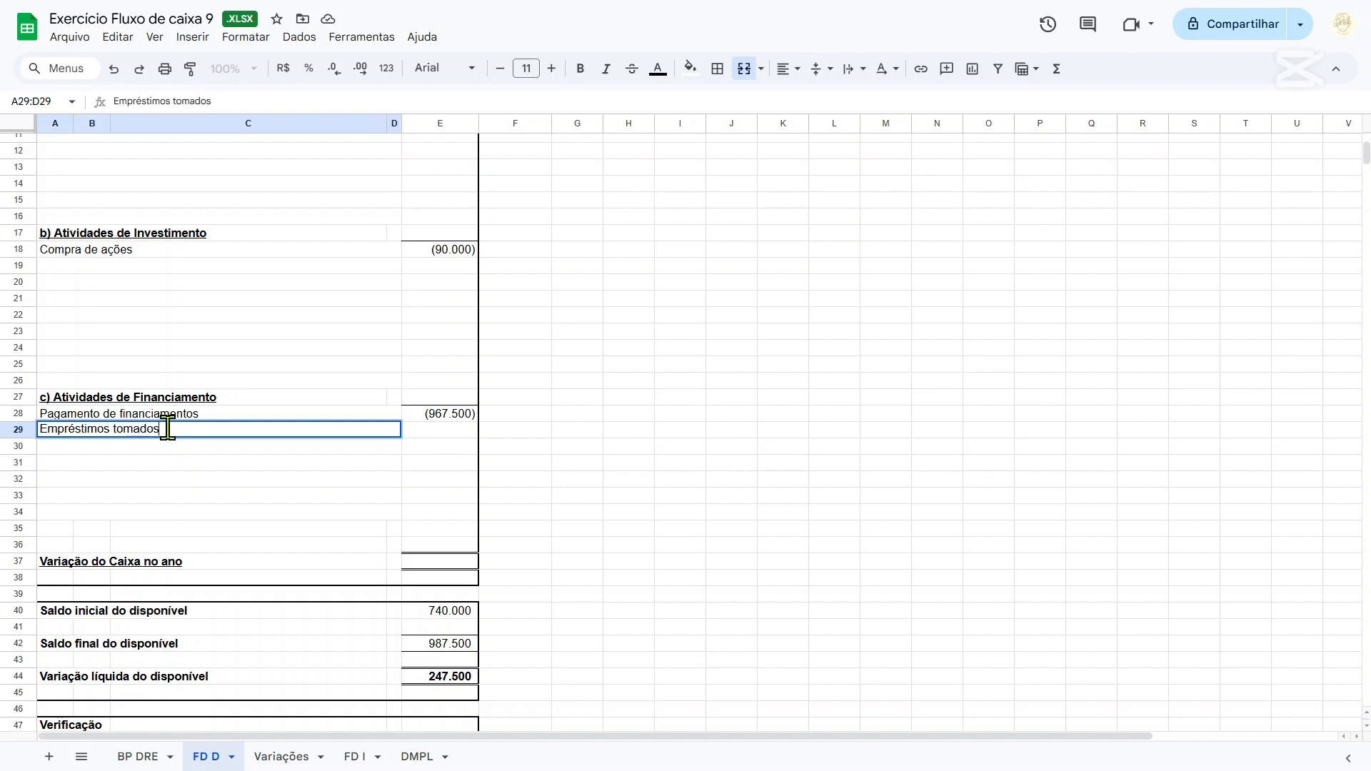
{"action": "key", "text": "Return"}
{"action": "type", "text": "Financiamentos"}
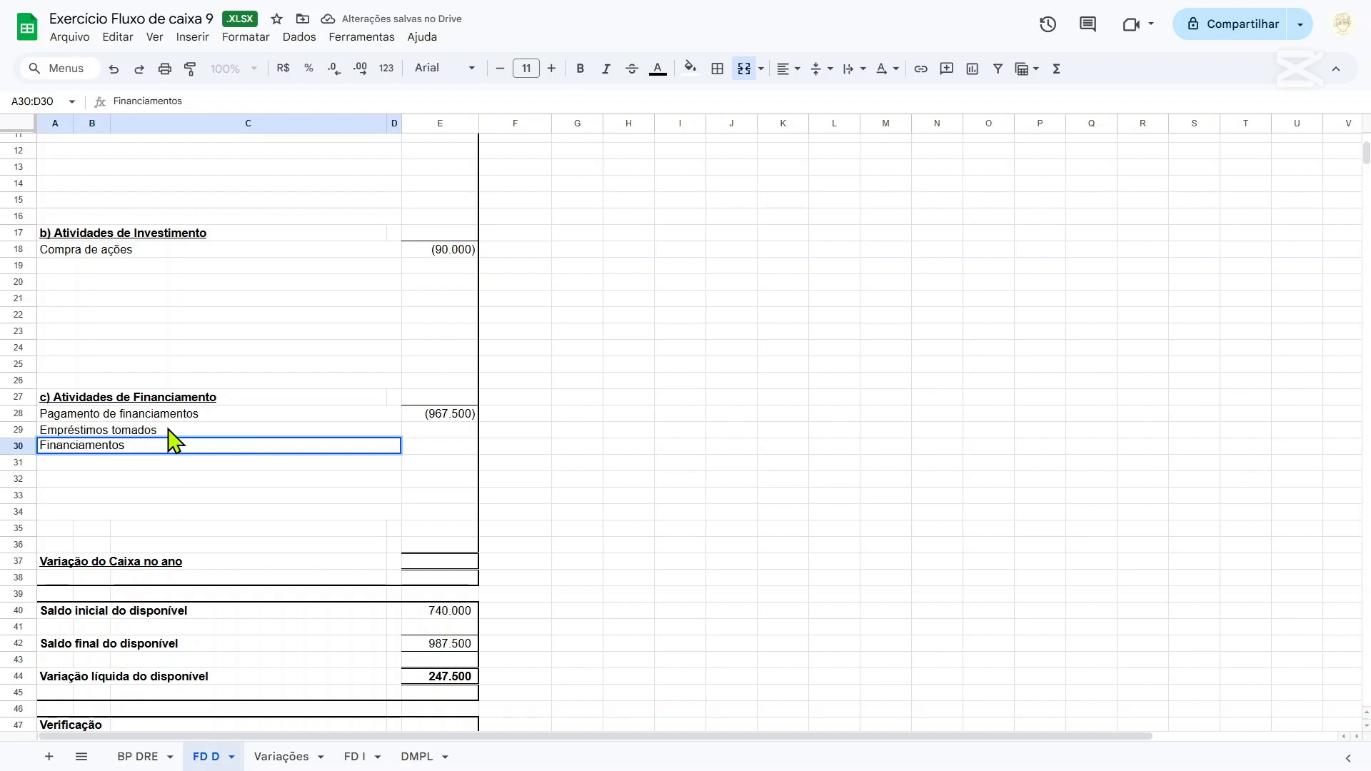
{"action": "left_click", "coordinate": [280, 756]}
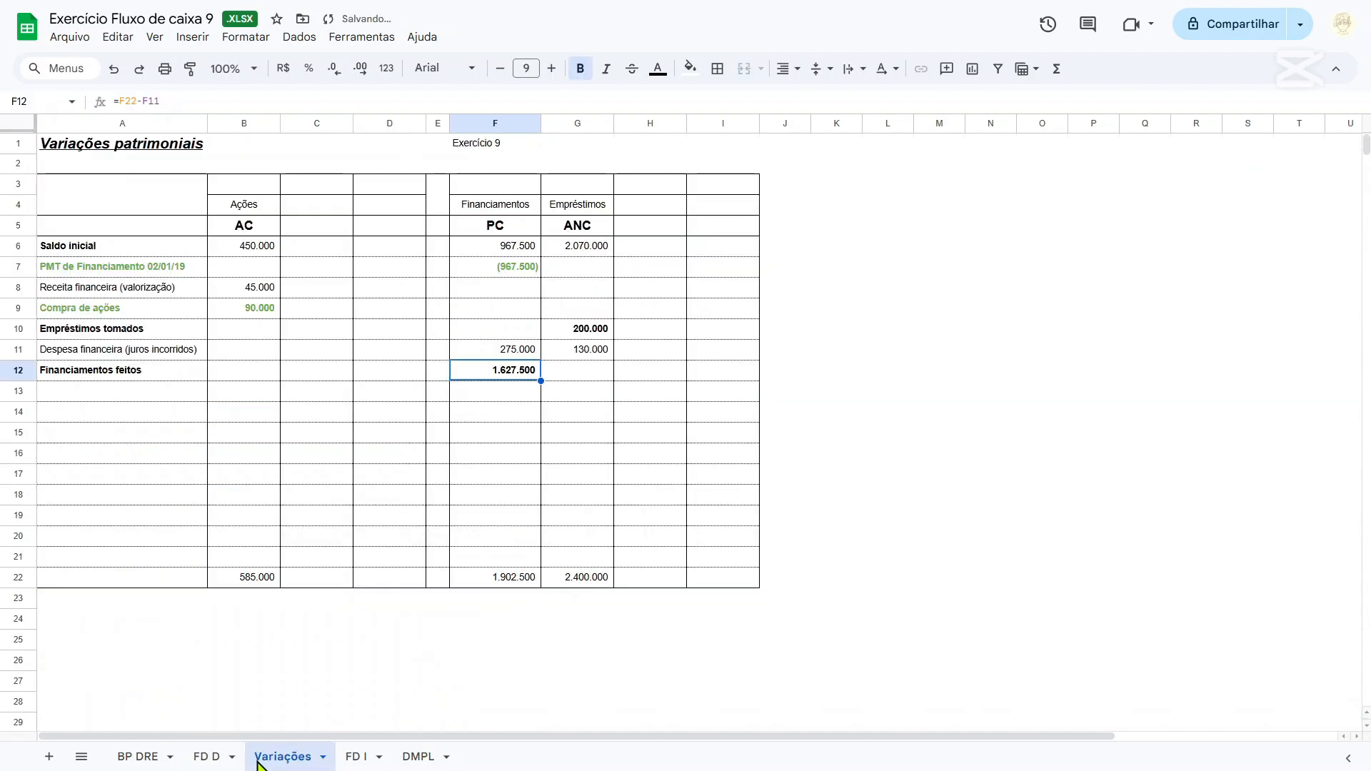
{"action": "left_click", "coordinate": [214, 759]}
{"action": "double_click", "coordinate": [183, 450]}
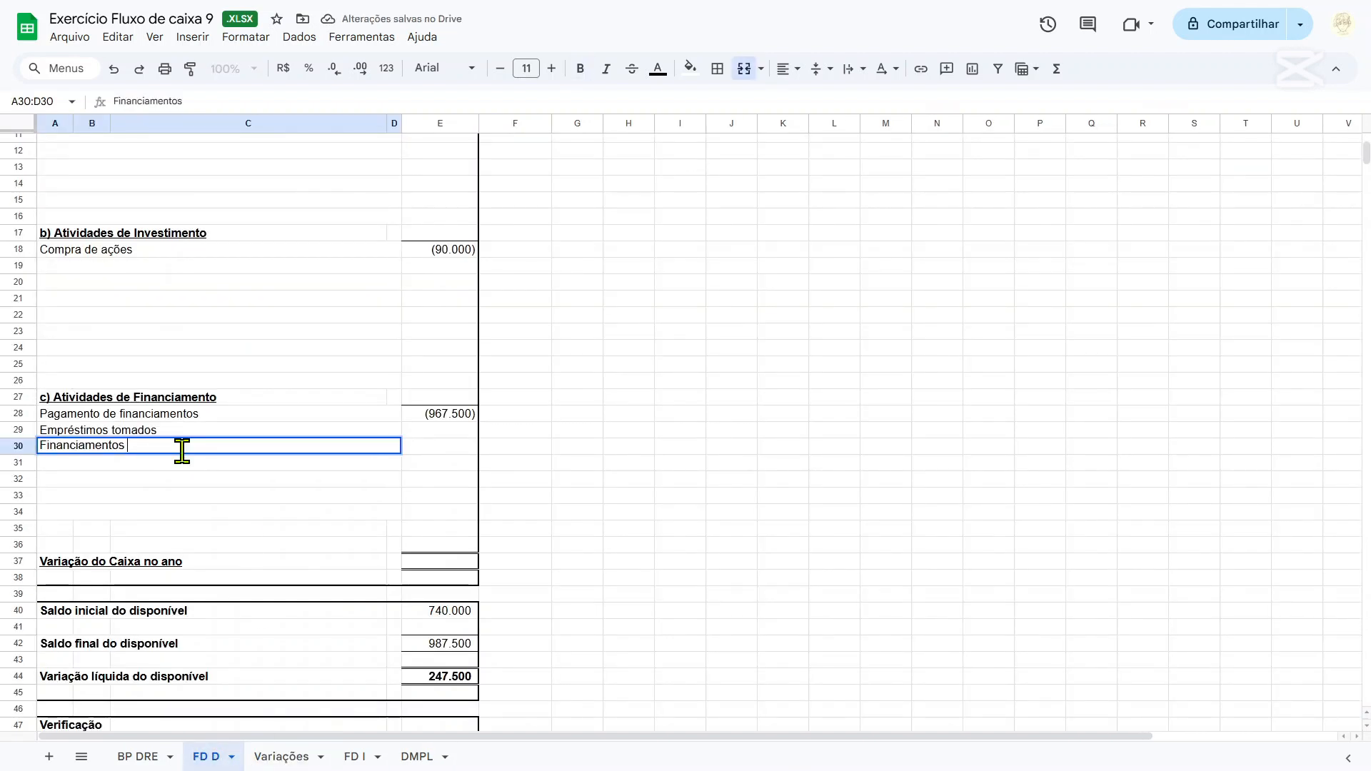
{"action": "type", "text": "feitos"}
{"action": "key", "text": "Tab"}
Link the Financiamentos feitos value in E30 of FD D to cell F12 of the Variações sheet.
{"action": "type", "text": "="}
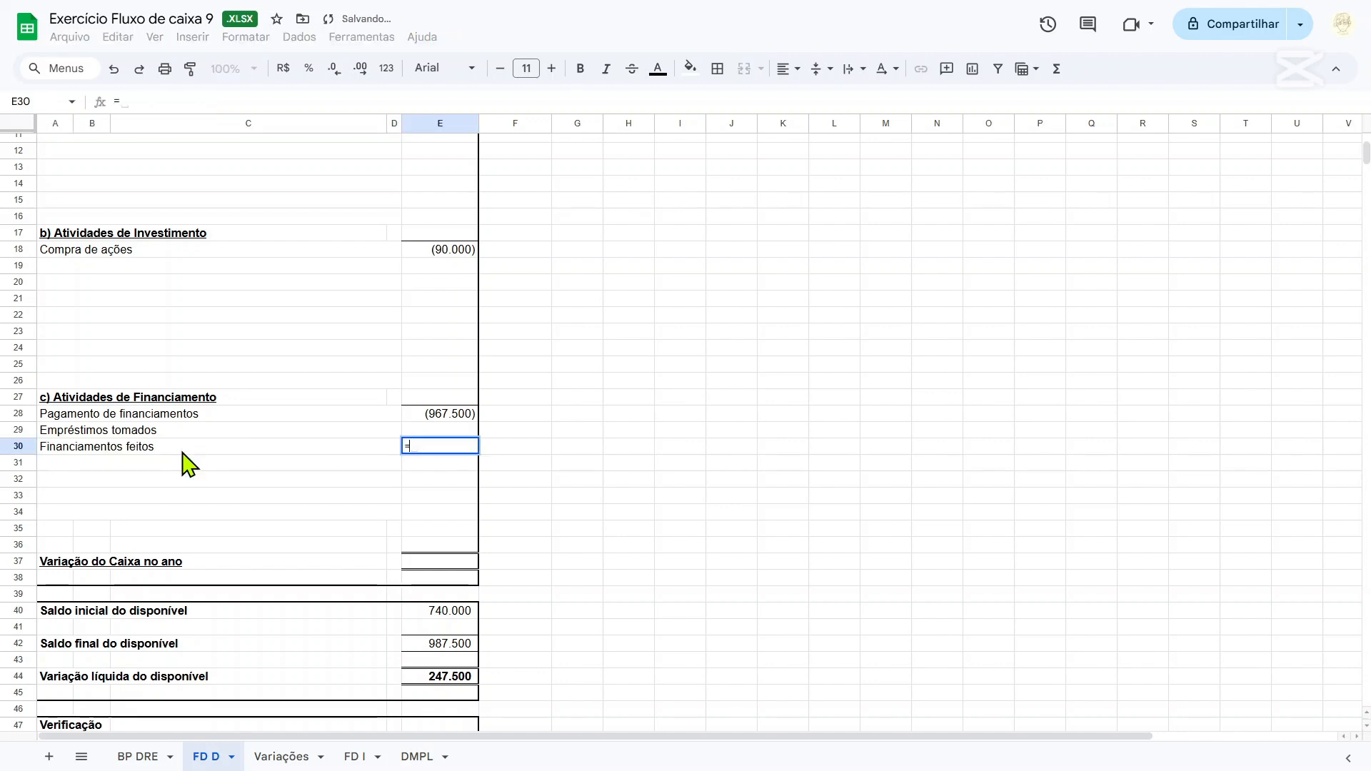
{"action": "left_click", "coordinate": [273, 764]}
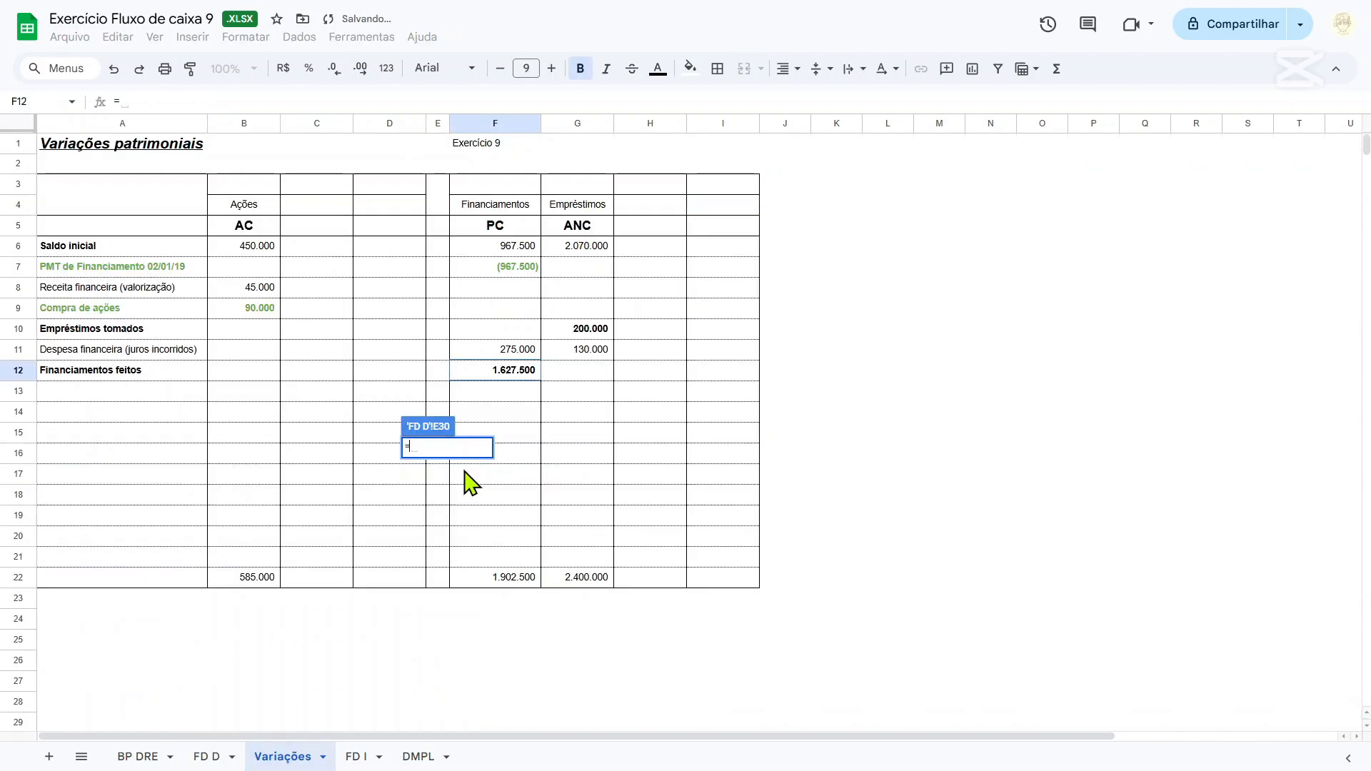
{"action": "left_click", "coordinate": [512, 373]}
{"action": "key", "text": "Return"}
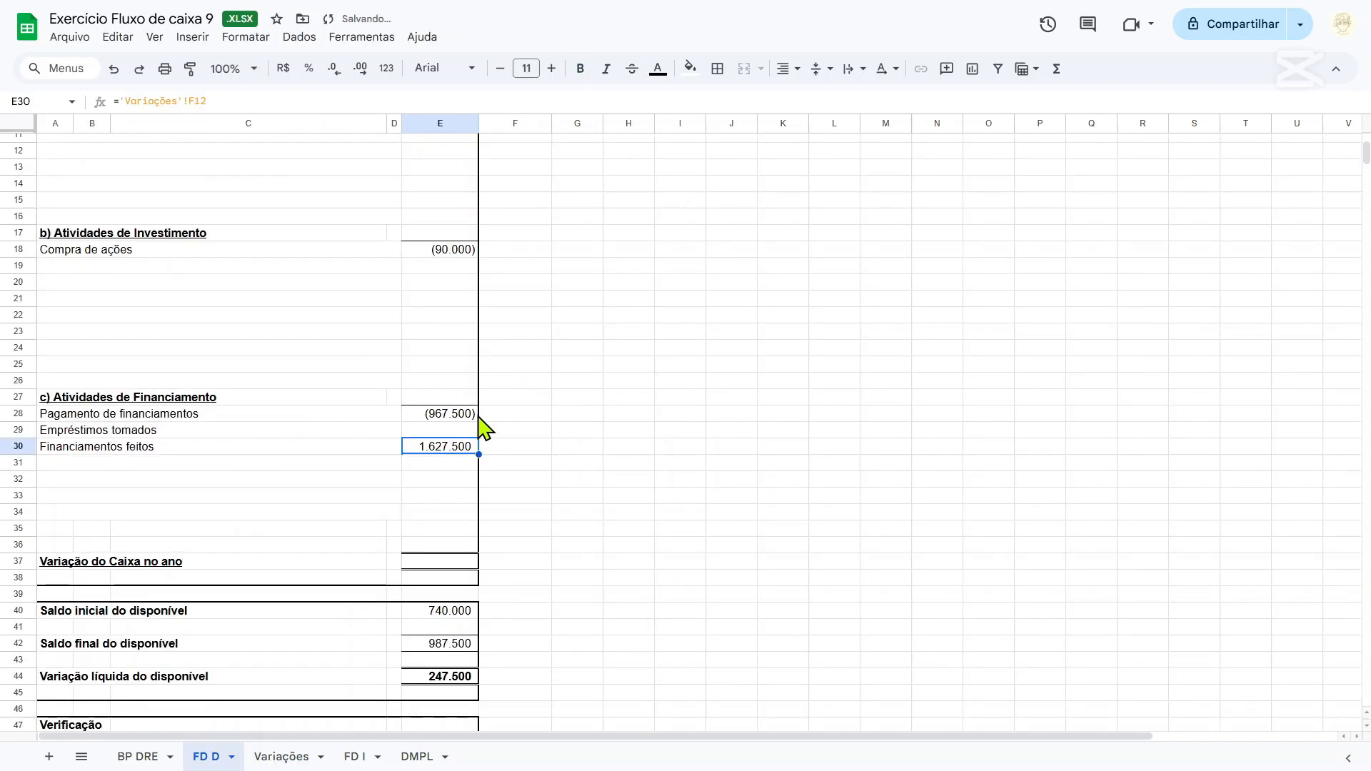
Link the Empréstimos tomados value in E29 of FD D to cell G10 of the Variações sheet.
{"action": "left_click", "coordinate": [454, 429]}
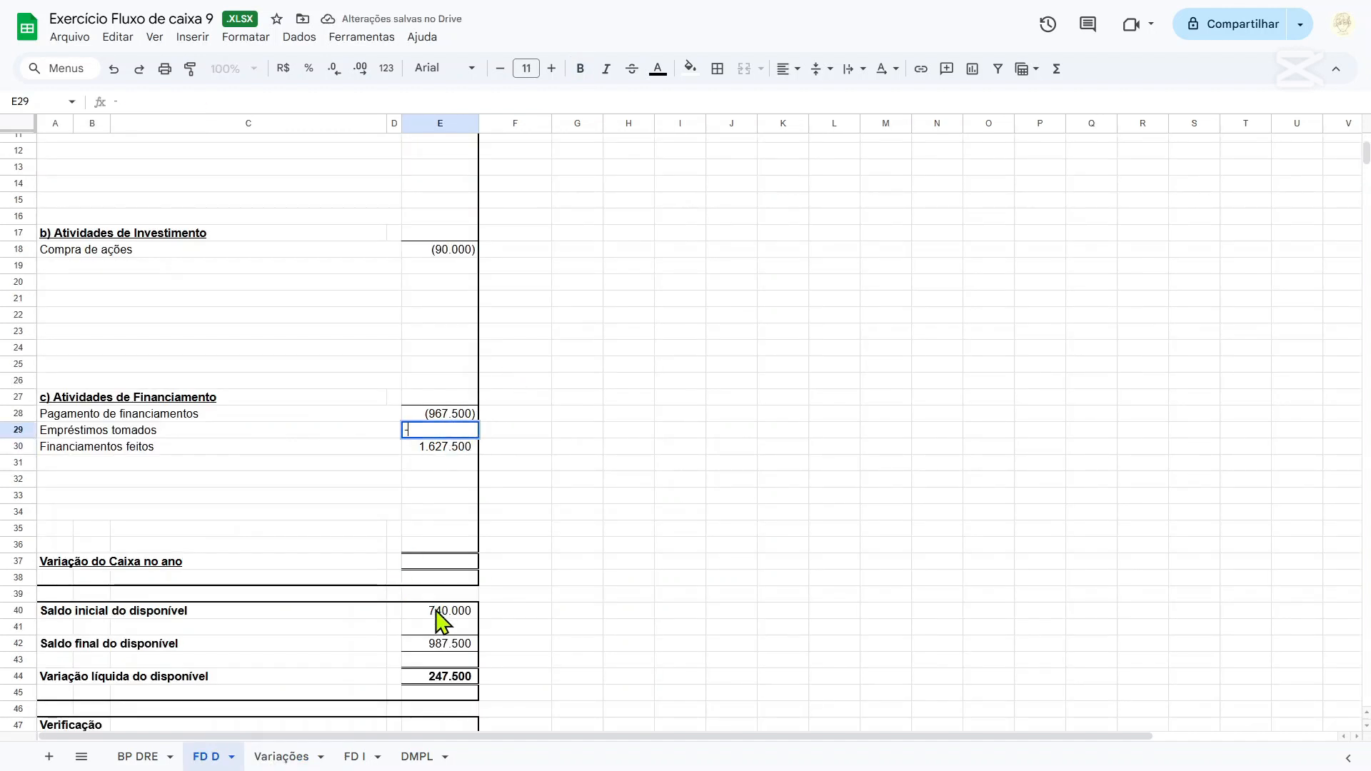
{"action": "type", "text": "="}
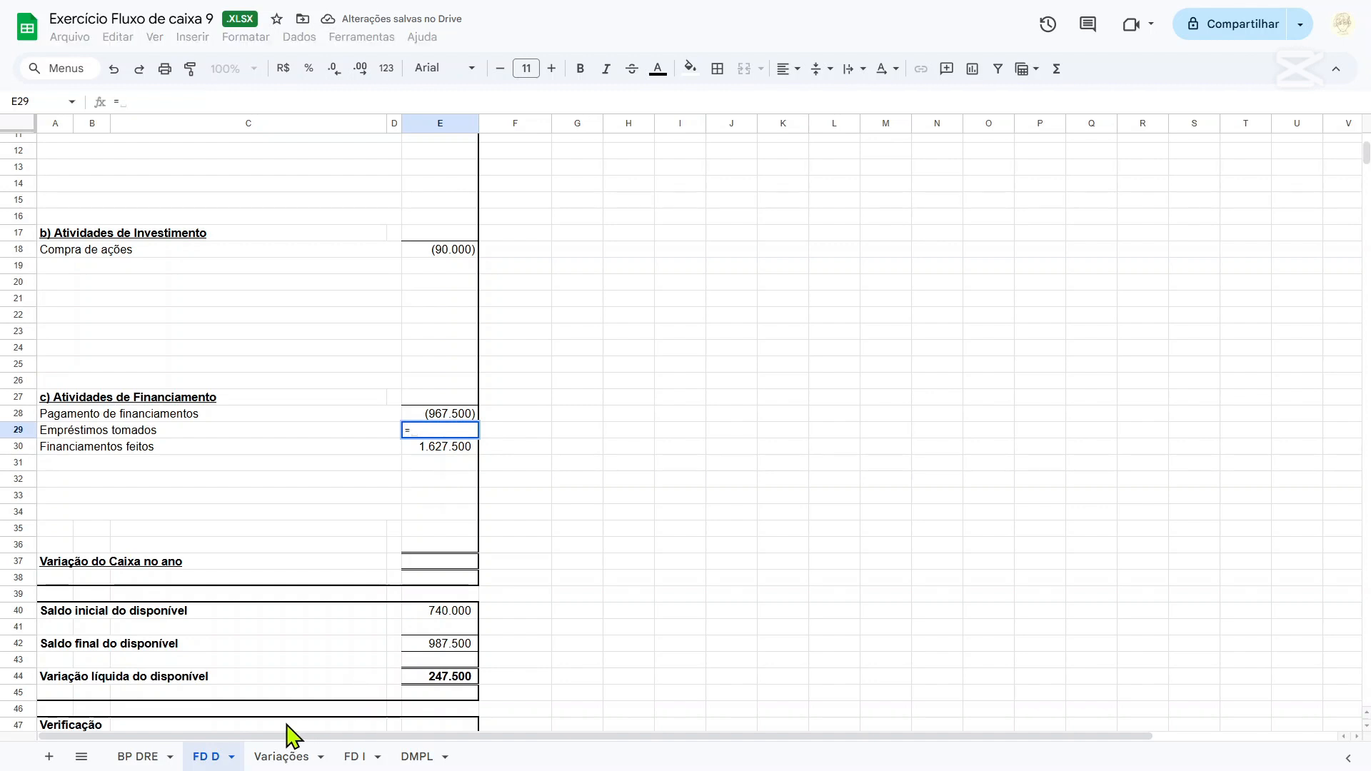
{"action": "left_click", "coordinate": [289, 758]}
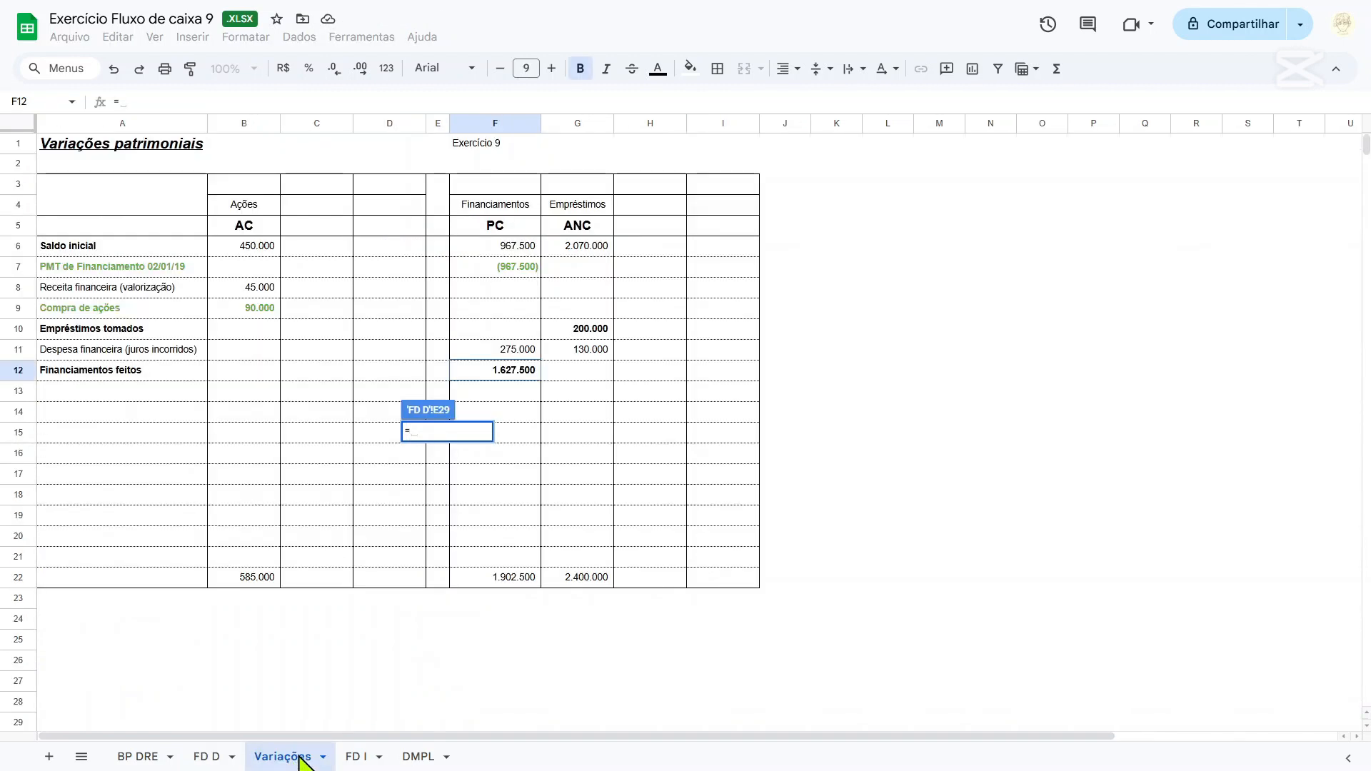
{"action": "left_click", "coordinate": [577, 331]}
{"action": "key", "text": "Return"}
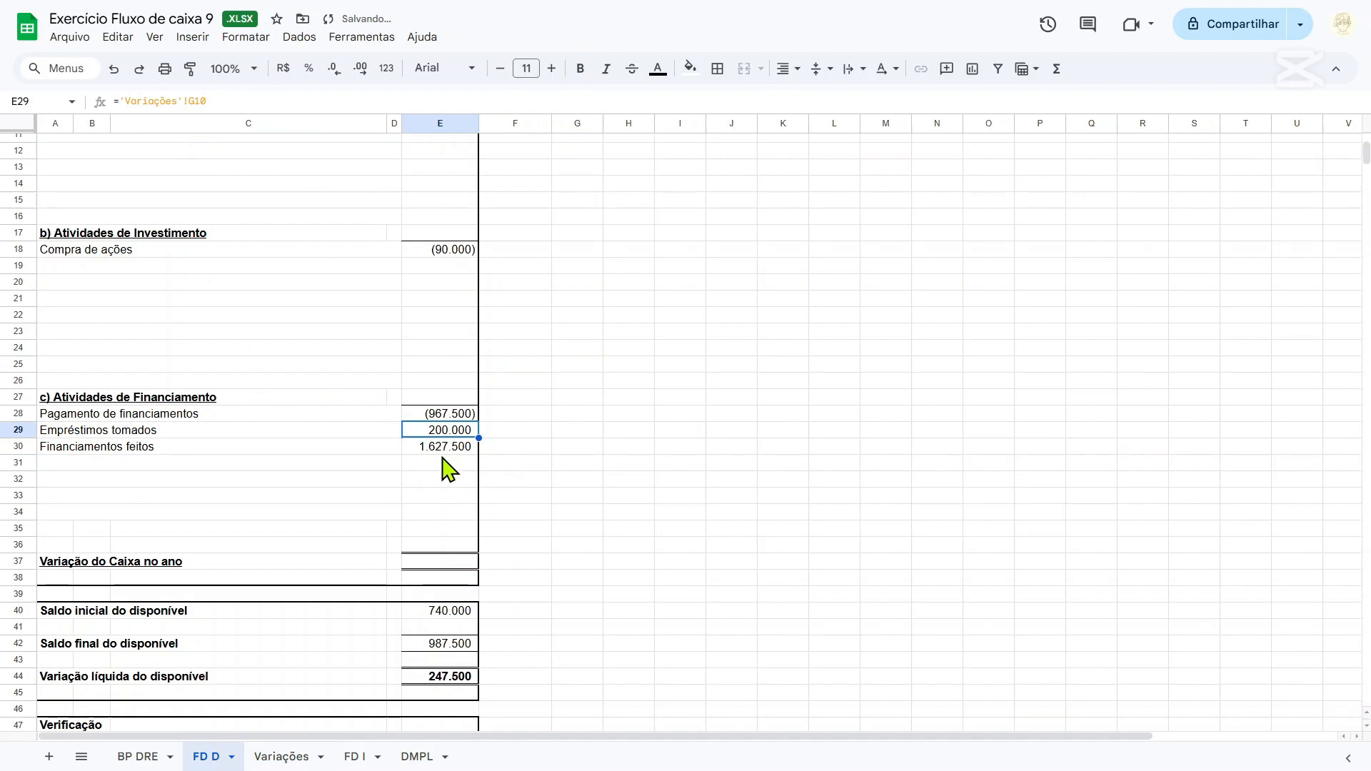
{"action": "left_click_drag", "start_coordinate": [443, 449], "coordinate": [443, 418]}
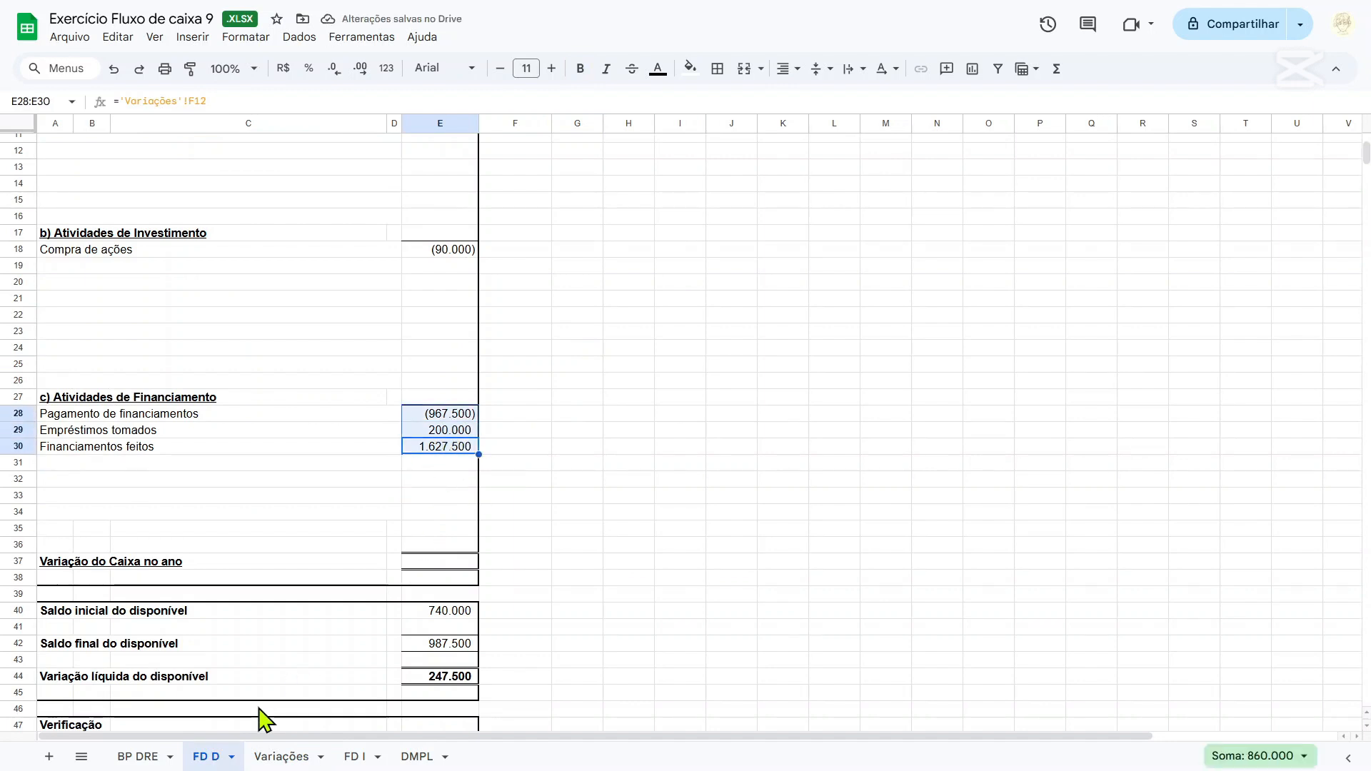
Color the text of the Financiamentos feitos and Empréstimos tomados rows green on the Variações sheet.
{"action": "left_click", "coordinate": [276, 756]}
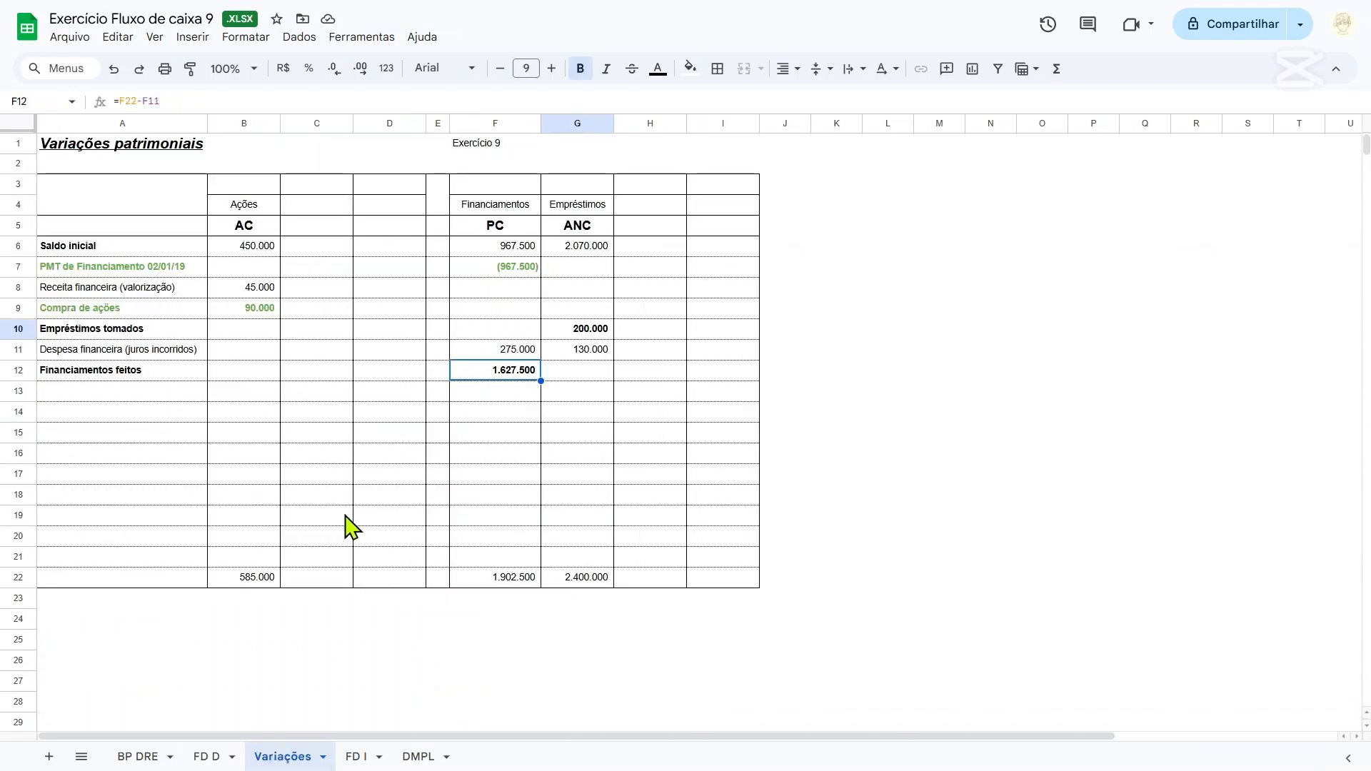
{"action": "left_click", "coordinate": [123, 370]}
{"action": "left_click_drag", "start_coordinate": [583, 395], "coordinate": [726, 375]}
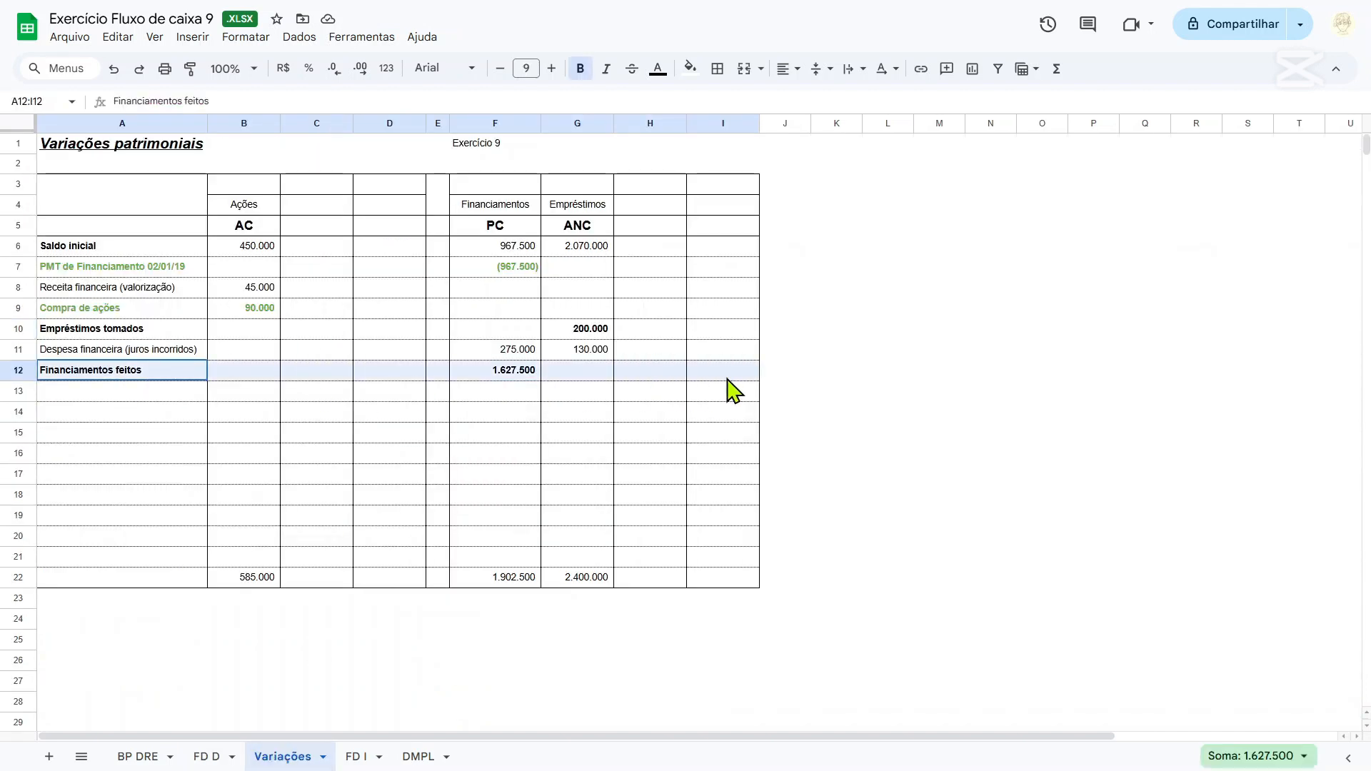
{"action": "left_click", "coordinate": [658, 69]}
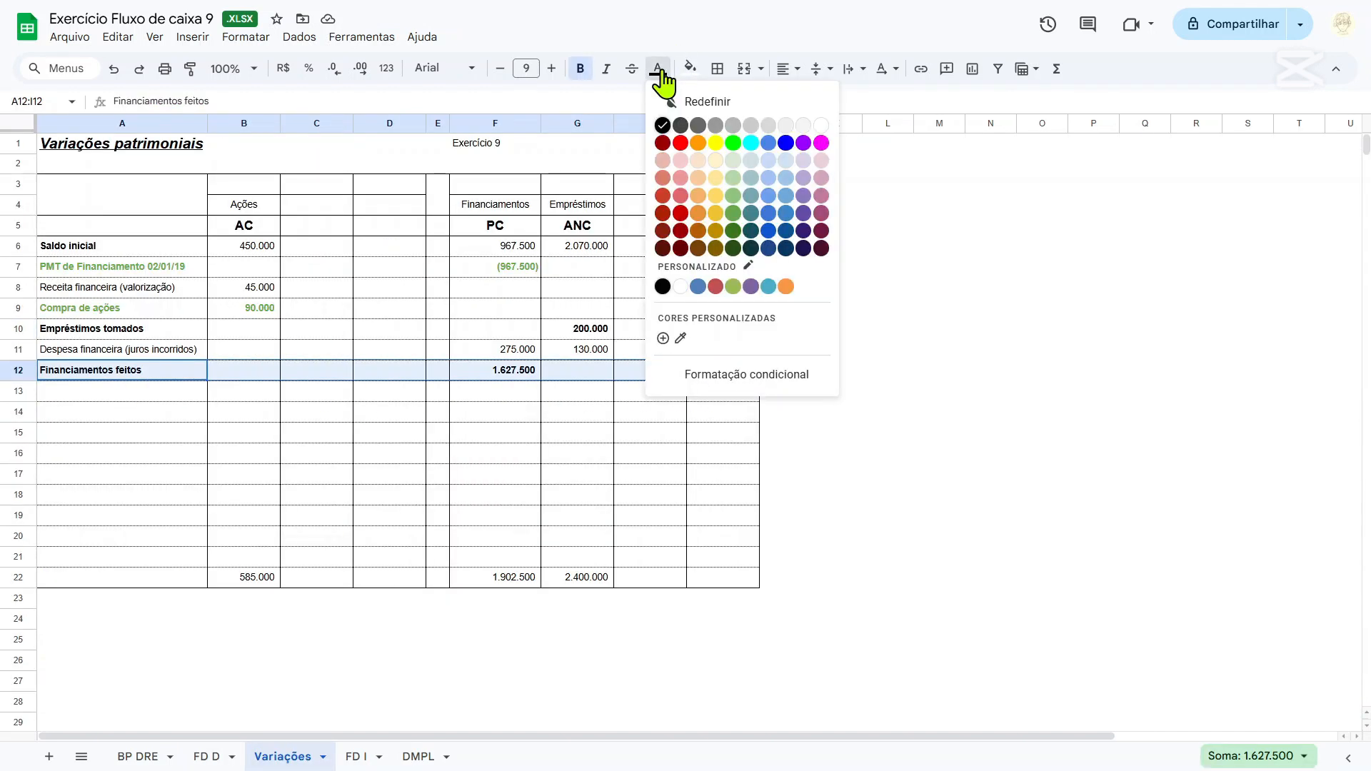
{"action": "left_click", "coordinate": [736, 218]}
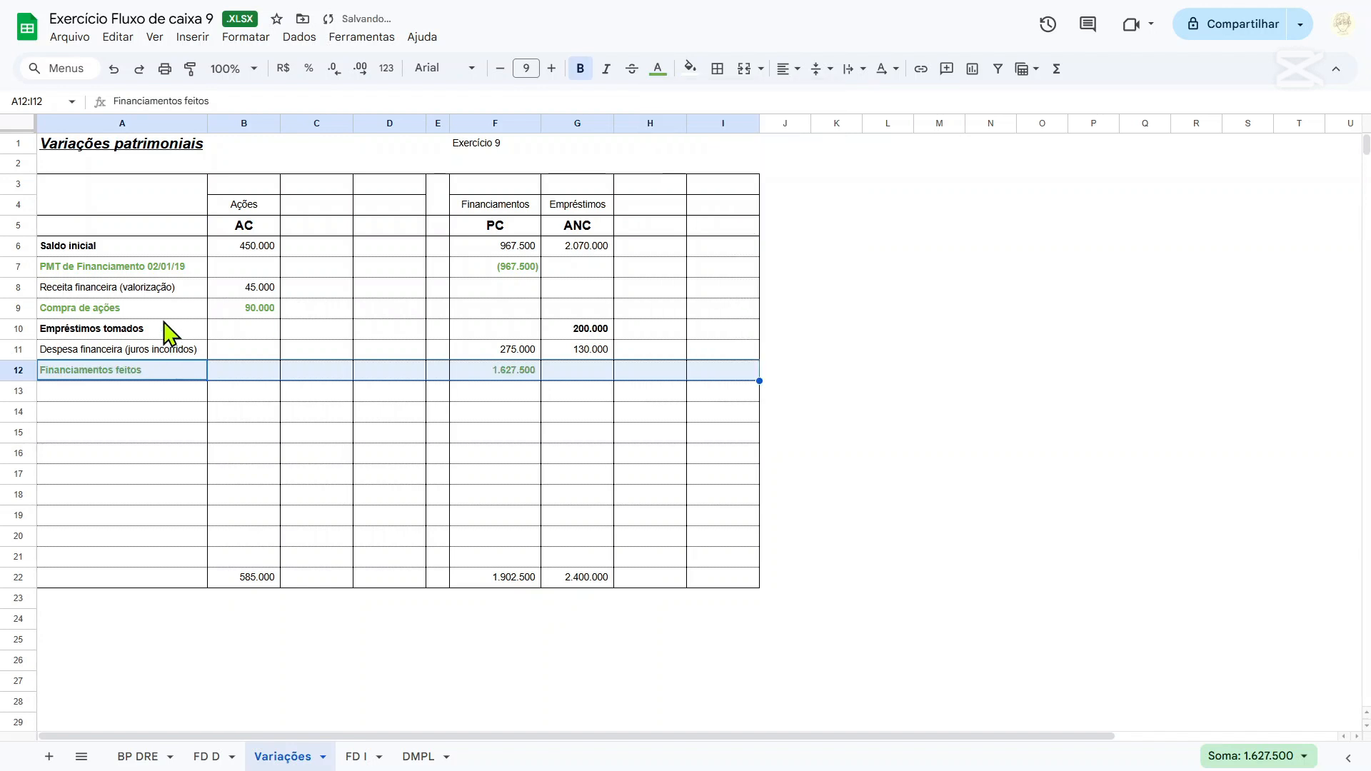
{"action": "left_click_drag", "start_coordinate": [168, 331], "coordinate": [603, 332]}
{"action": "left_click", "coordinate": [658, 68]}
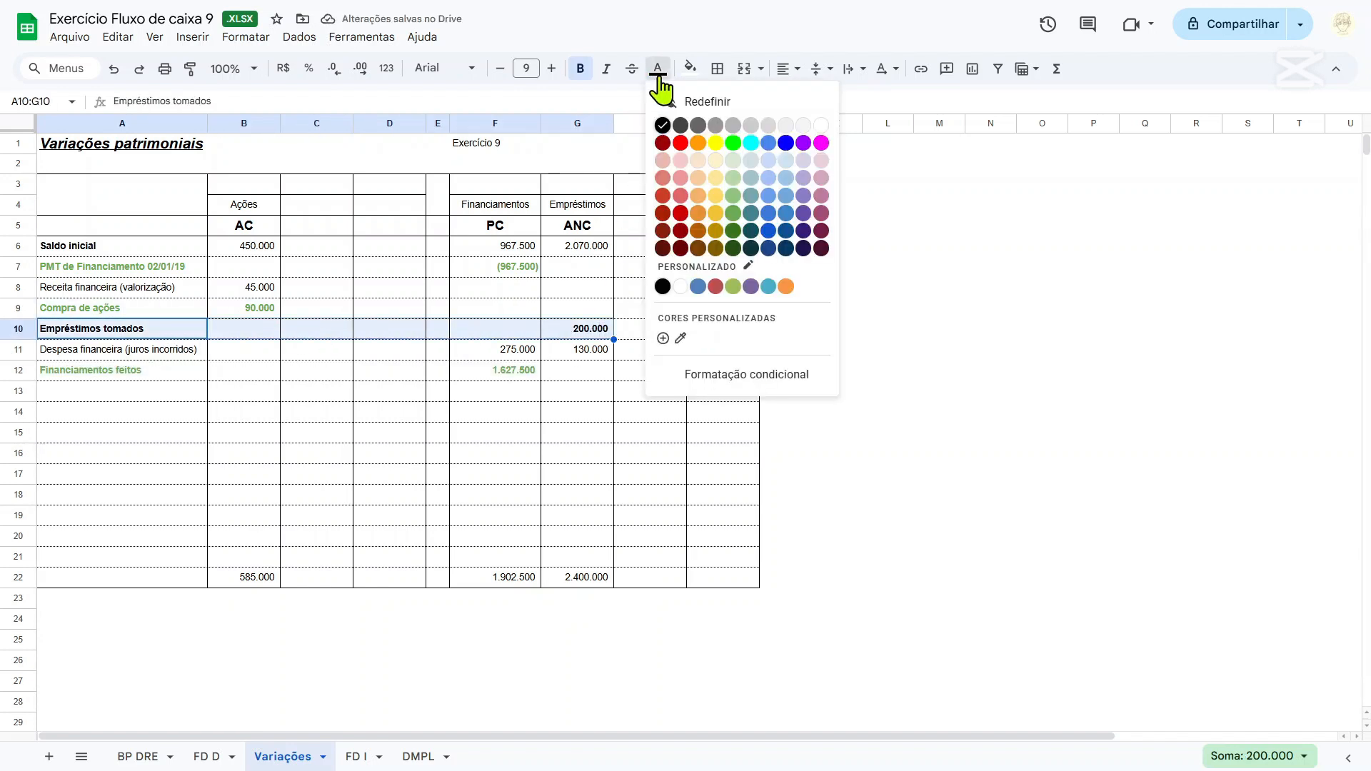
{"action": "left_click", "coordinate": [732, 219]}
{"action": "left_click", "coordinate": [704, 375]}
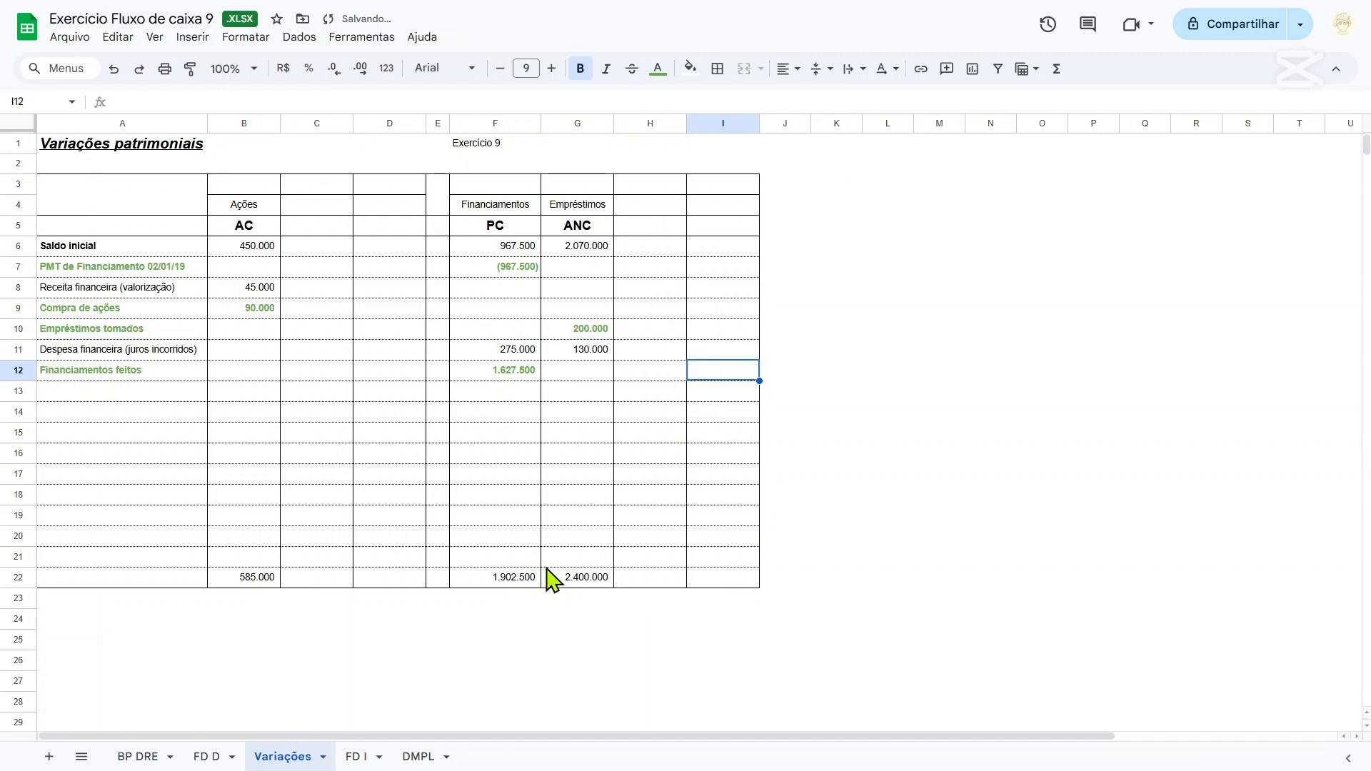
Check the sums of the Empréstimos, Financiamentos and Ações movements against their closing balances in row 22.
{"action": "left_click", "coordinate": [589, 250]}
{"action": "left_click_drag", "start_coordinate": [588, 269], "coordinate": [592, 351]}
{"action": "left_click_drag", "start_coordinate": [511, 250], "coordinate": [510, 390]}
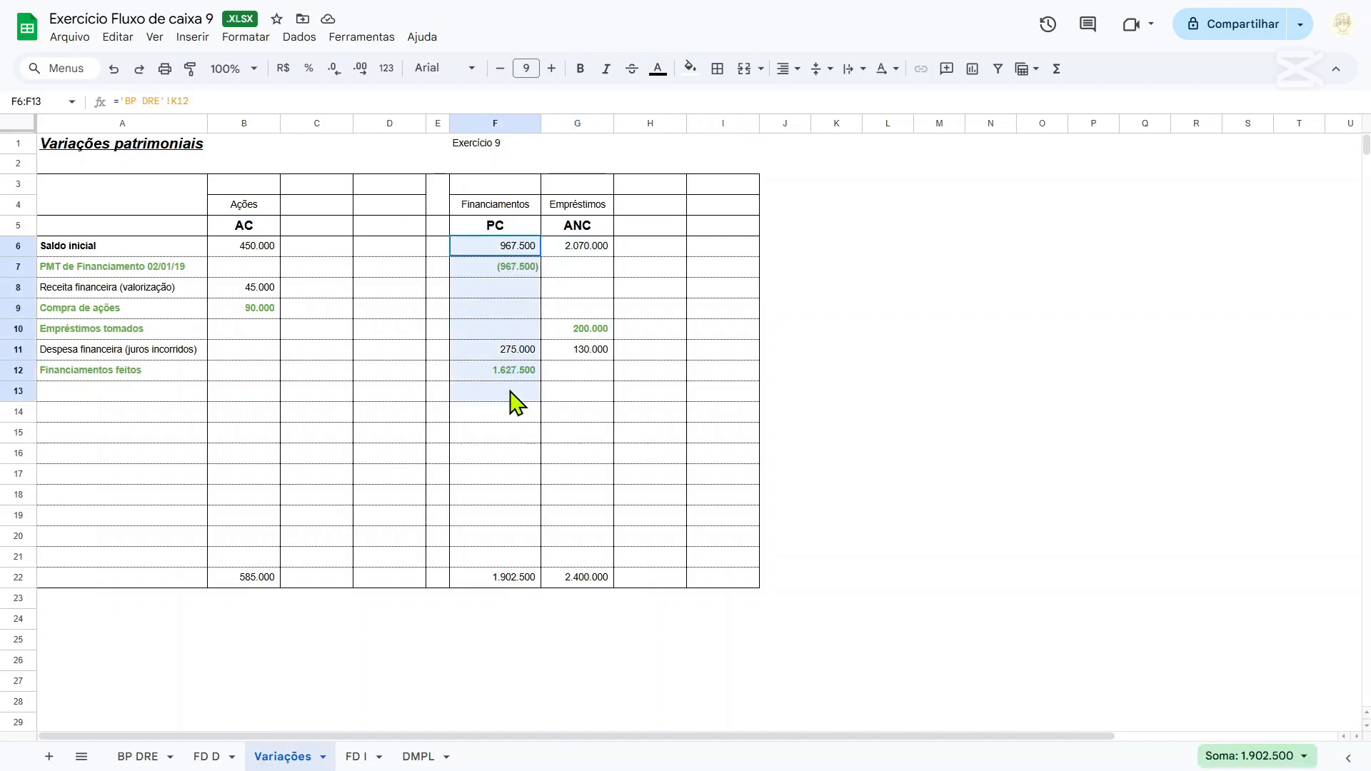
{"action": "left_click", "coordinate": [512, 455]}
{"action": "left_click_drag", "start_coordinate": [248, 245], "coordinate": [245, 356]}
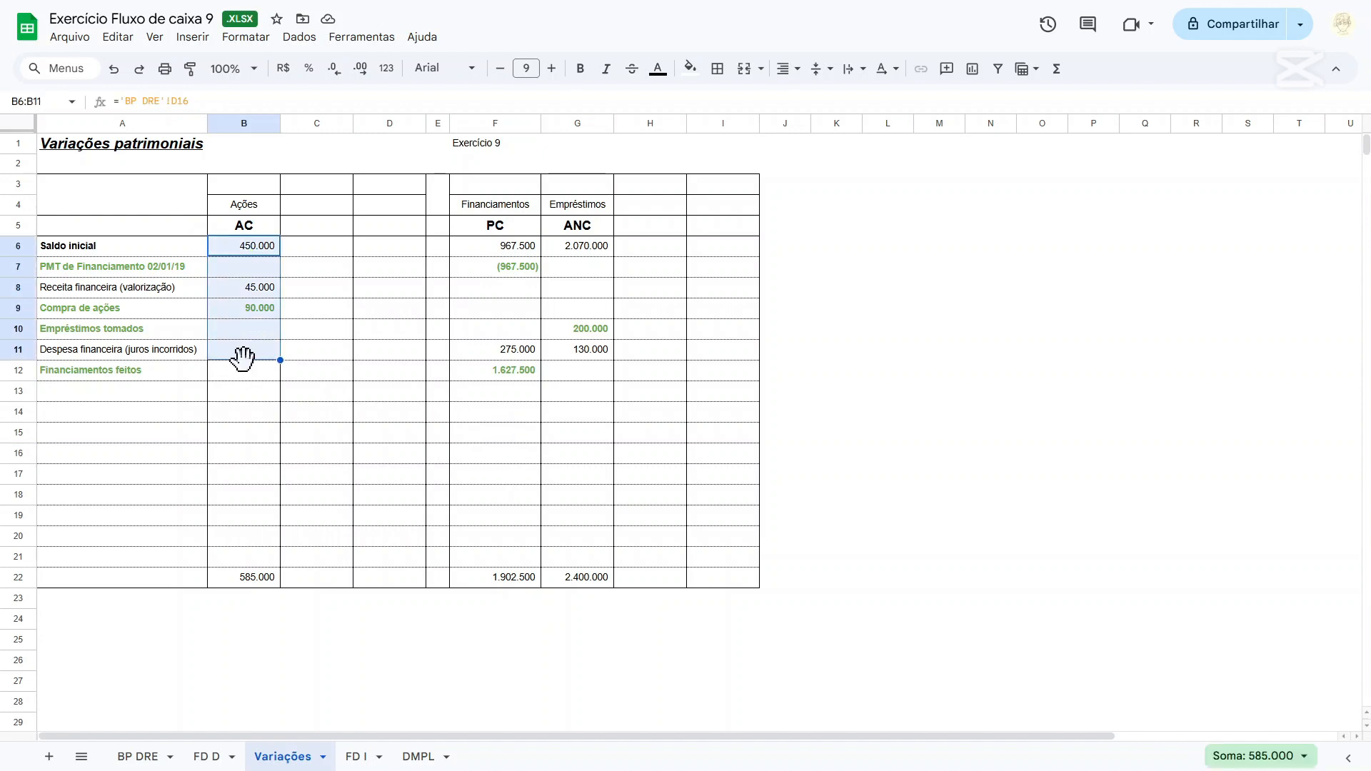
Classify the additional note about new Empréstimos of R$200.000,00 as F in F49 of the BP DRE sheet.
{"action": "left_click", "coordinate": [159, 763]}
{"action": "left_click", "coordinate": [413, 393]}
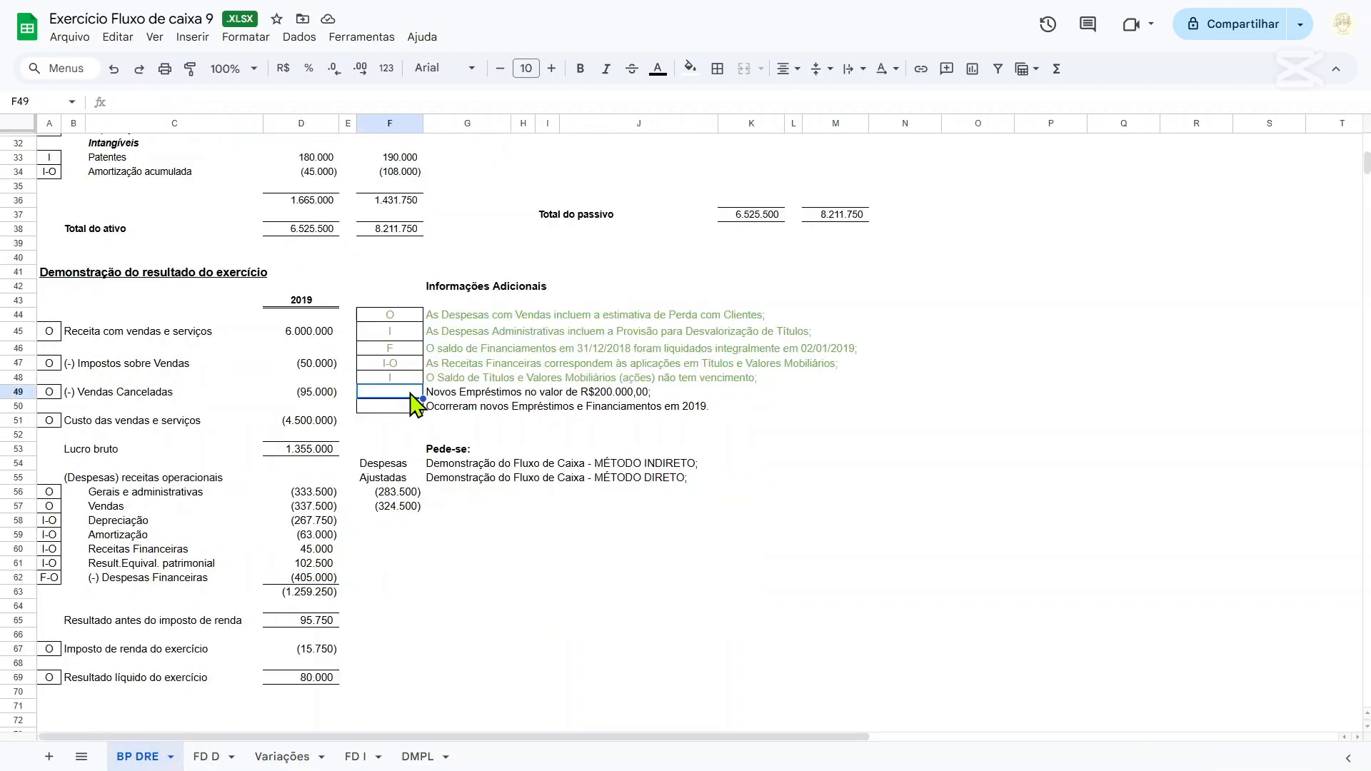
{"action": "type", "text": "F"}
{"action": "key", "text": "Return"}
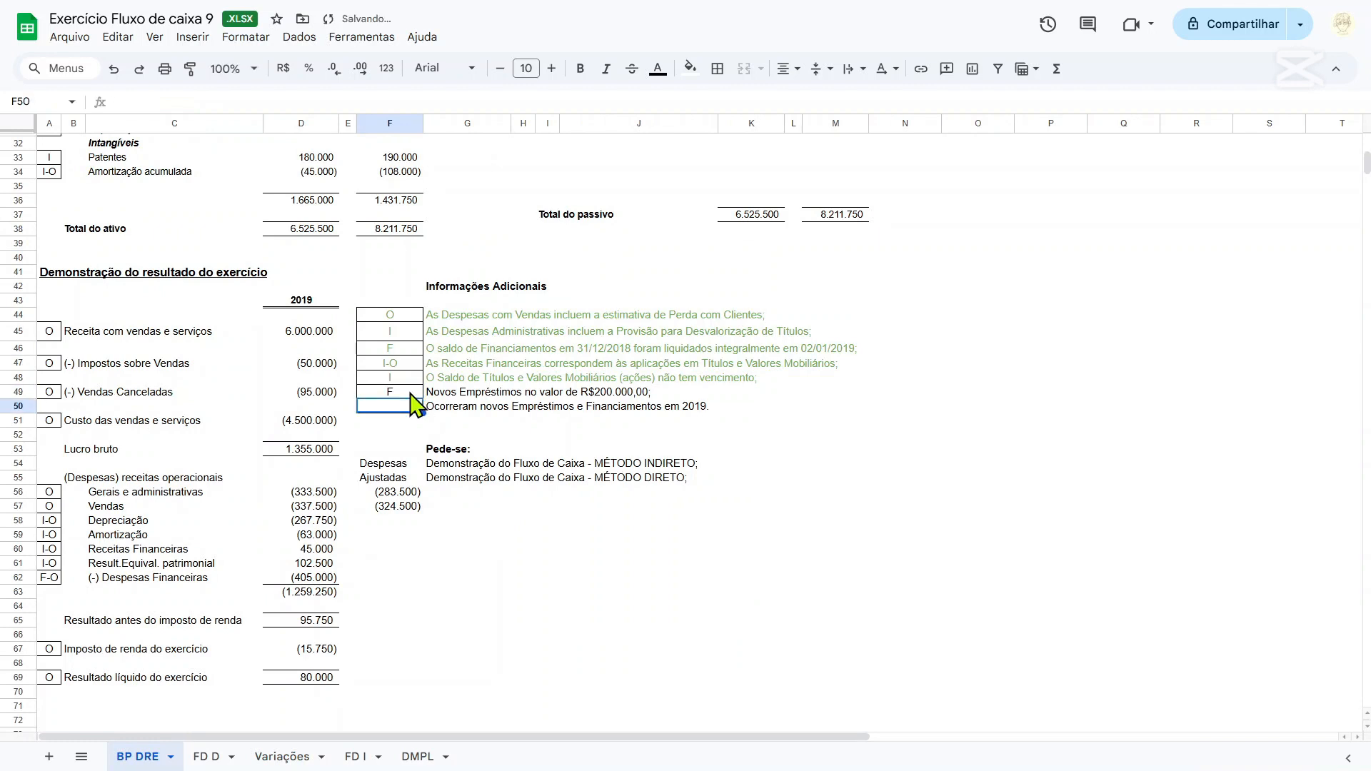
{"action": "left_click", "coordinate": [546, 421]}
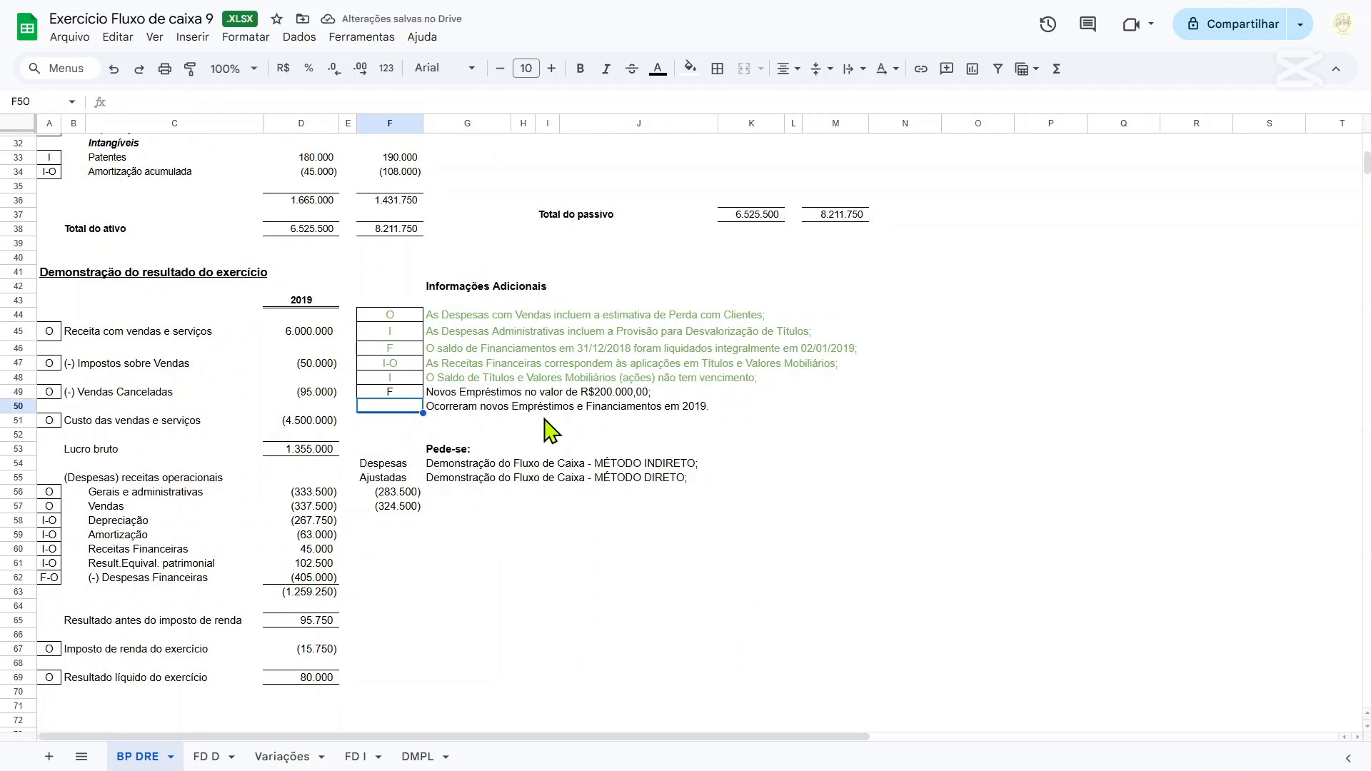
{"action": "left_click_drag", "start_coordinate": [488, 391], "coordinate": [692, 404]}
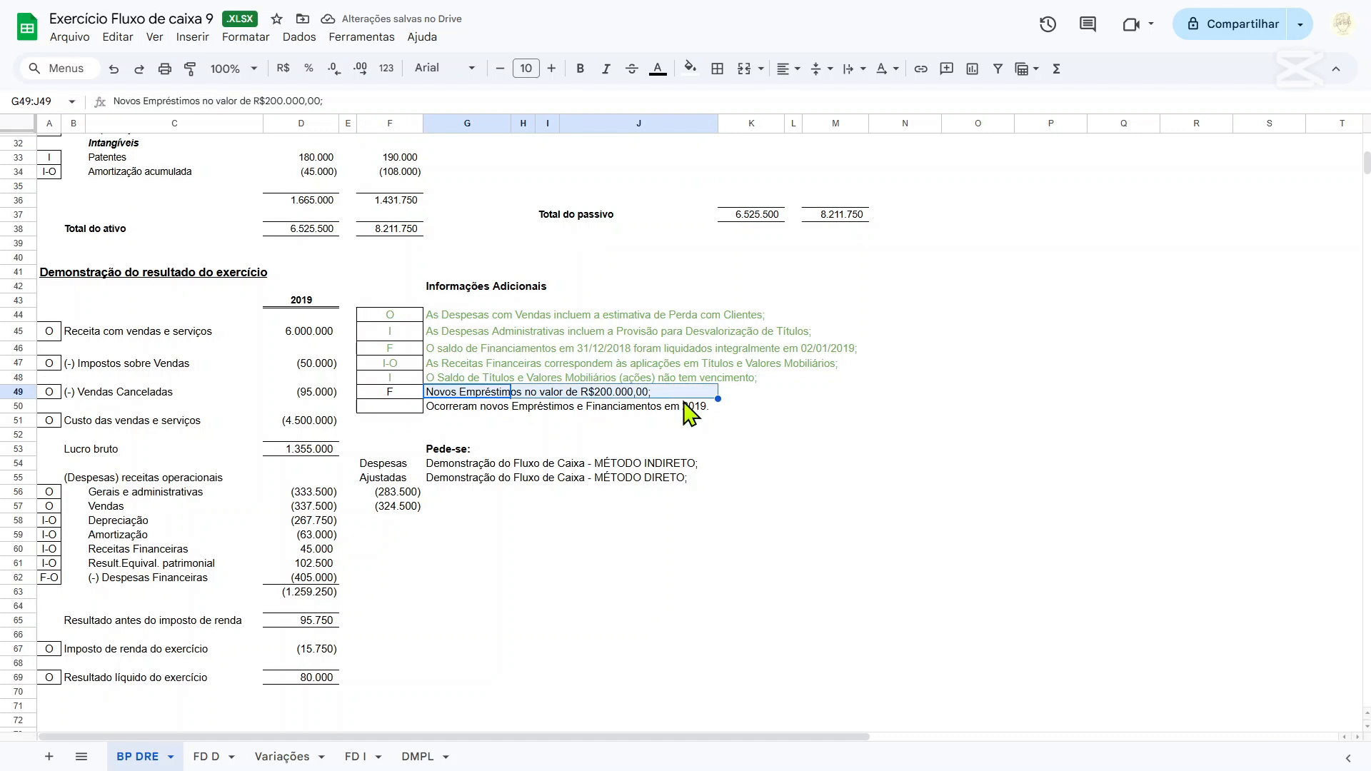
{"action": "left_click", "coordinate": [676, 409]}
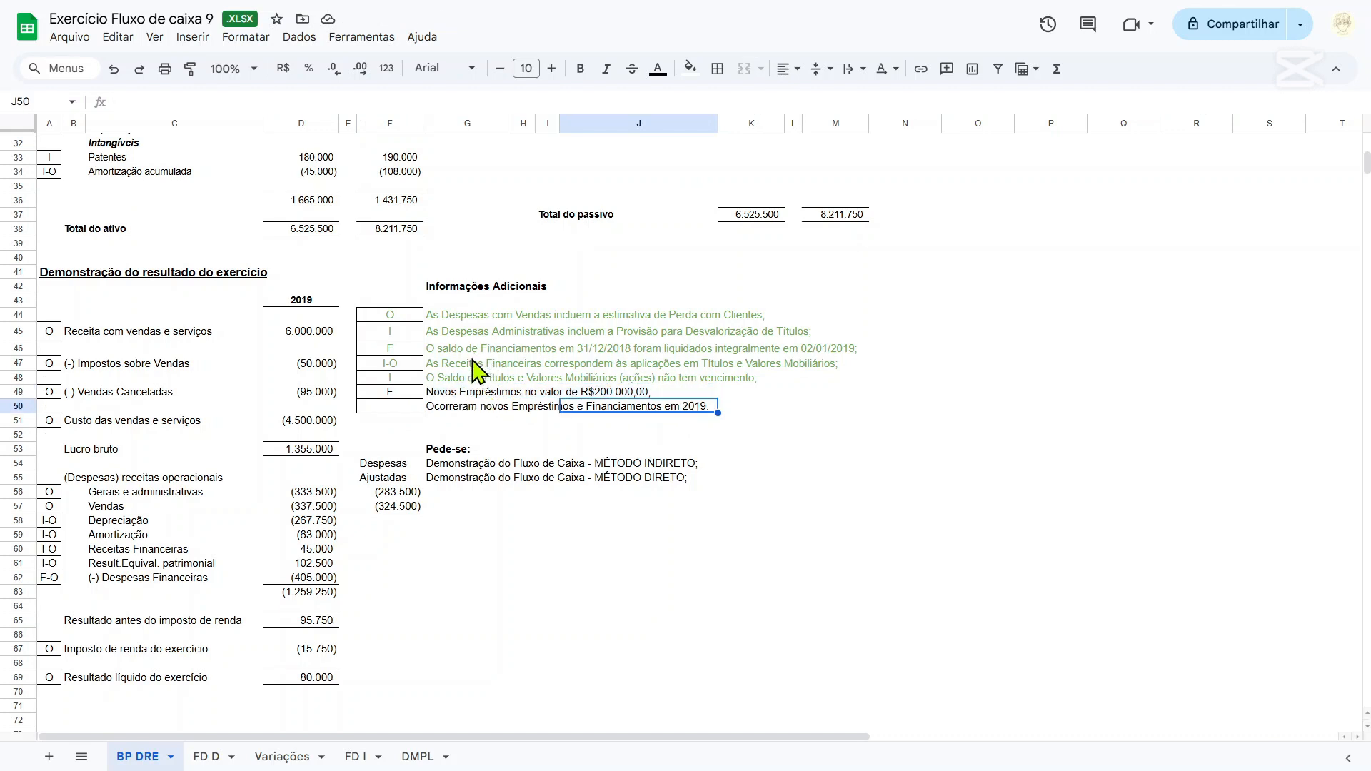
Classify the note on new Empréstimos e Financiamentos as F in F50, and color the text of the notes in rows 49 and 50 green.
{"action": "left_click", "coordinate": [414, 408]}
{"action": "type", "text": "F"}
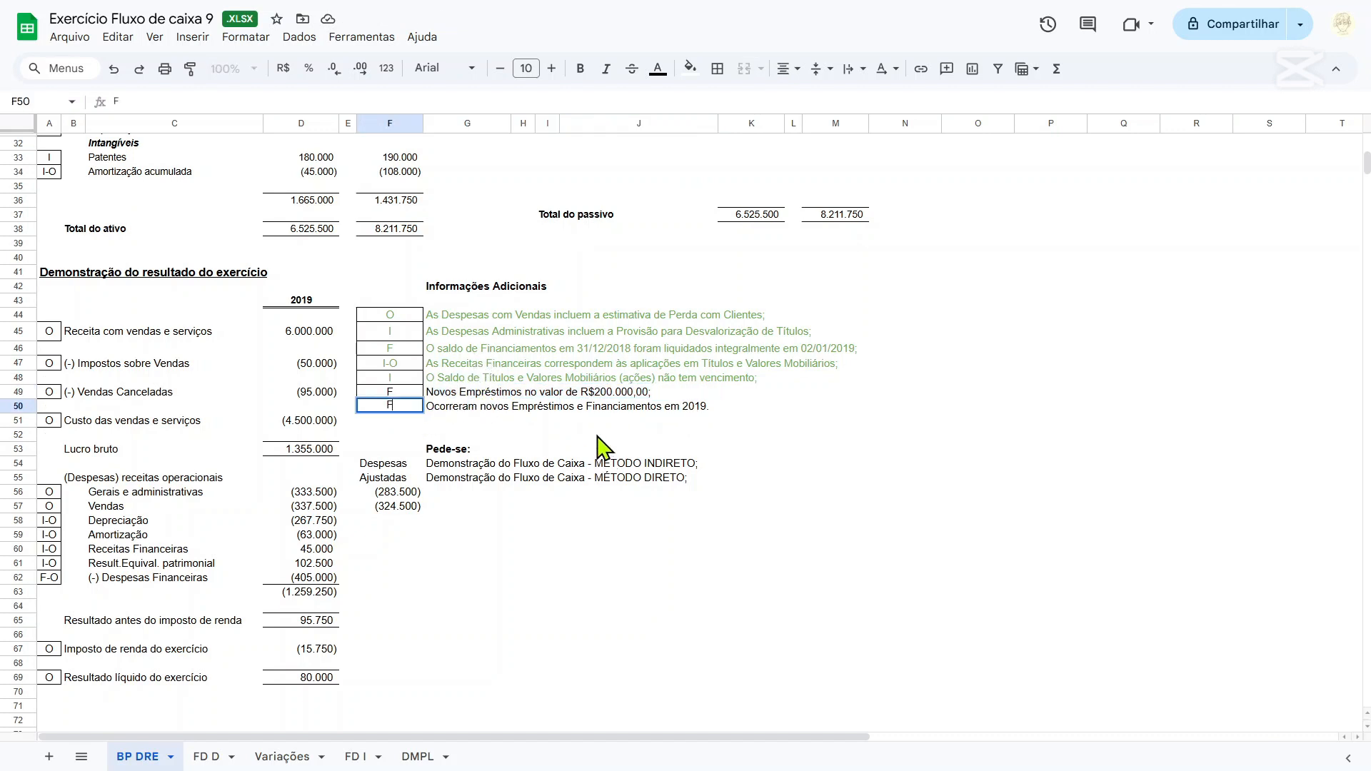
{"action": "left_click_drag", "start_coordinate": [392, 393], "coordinate": [508, 407]}
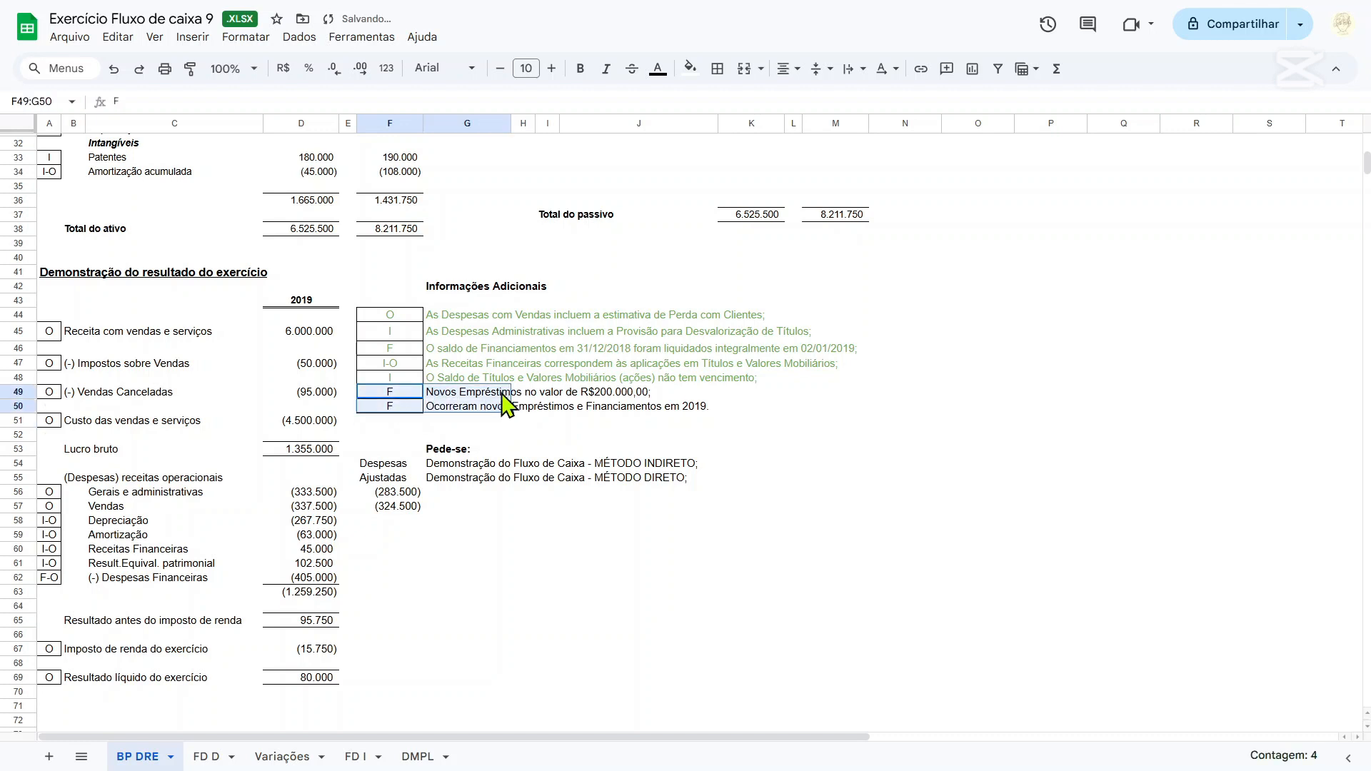
{"action": "left_click", "coordinate": [658, 69]}
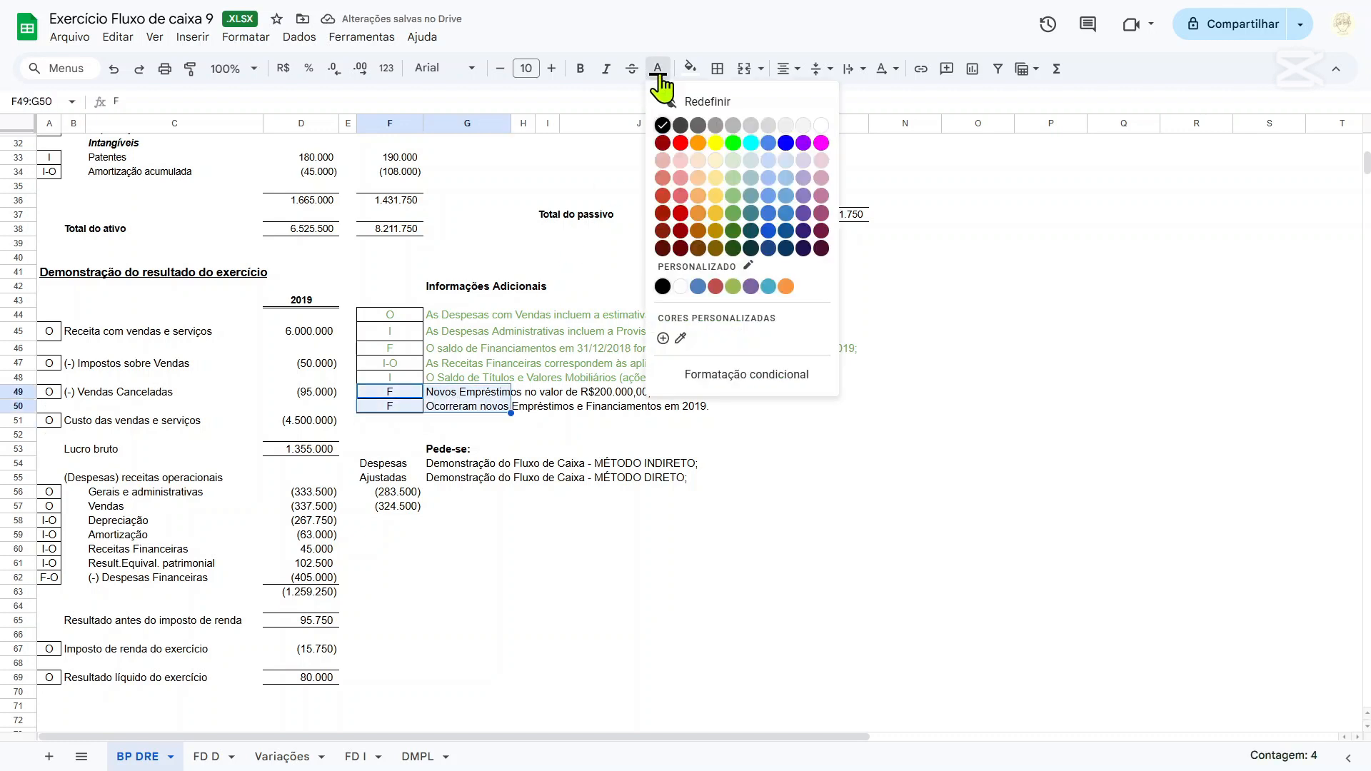
{"action": "left_click", "coordinate": [734, 213]}
{"action": "left_click", "coordinate": [510, 365]}
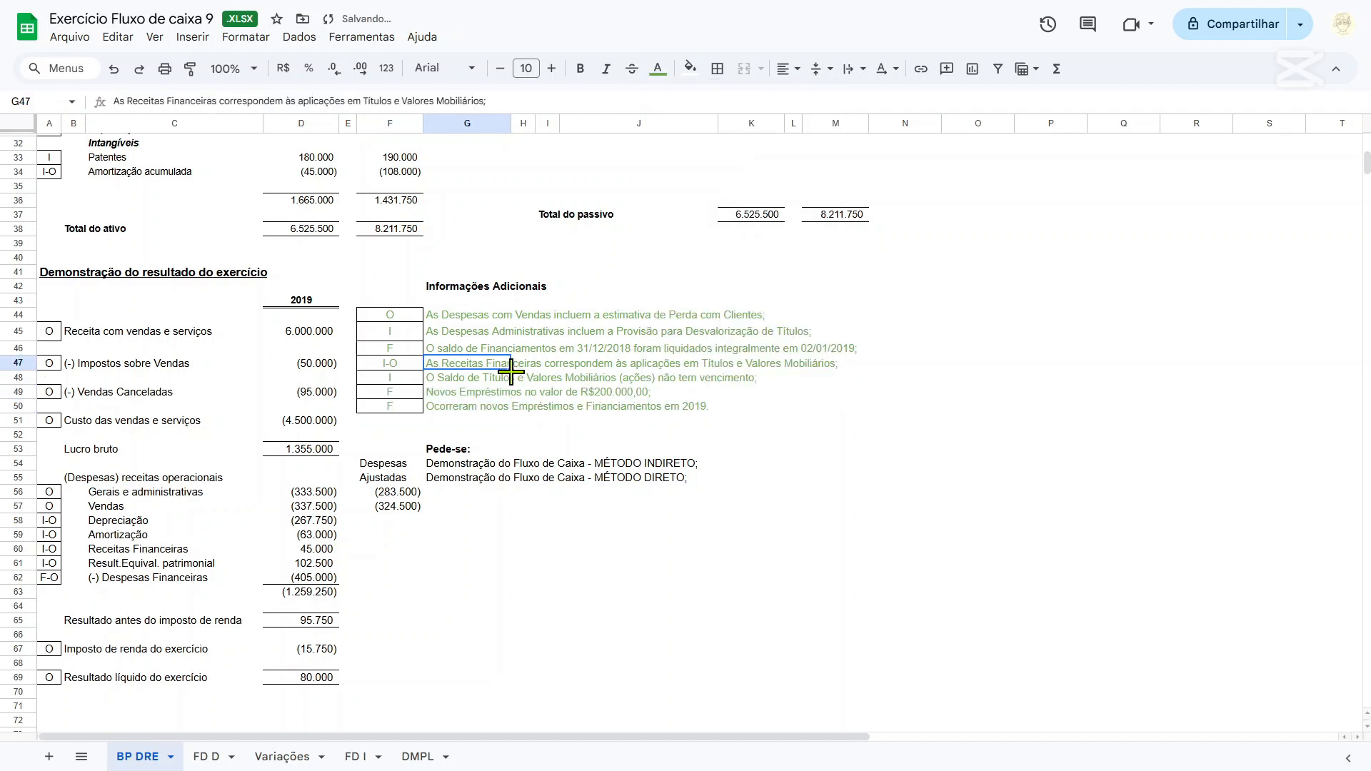
Color the text of the Empréstimos row (I20:M20) in the Balanço Patrimonial green, leaving its cells without a fill color.
{"action": "scroll", "coordinate": [514, 377], "scroll_direction": "up", "scroll_amount": 7}
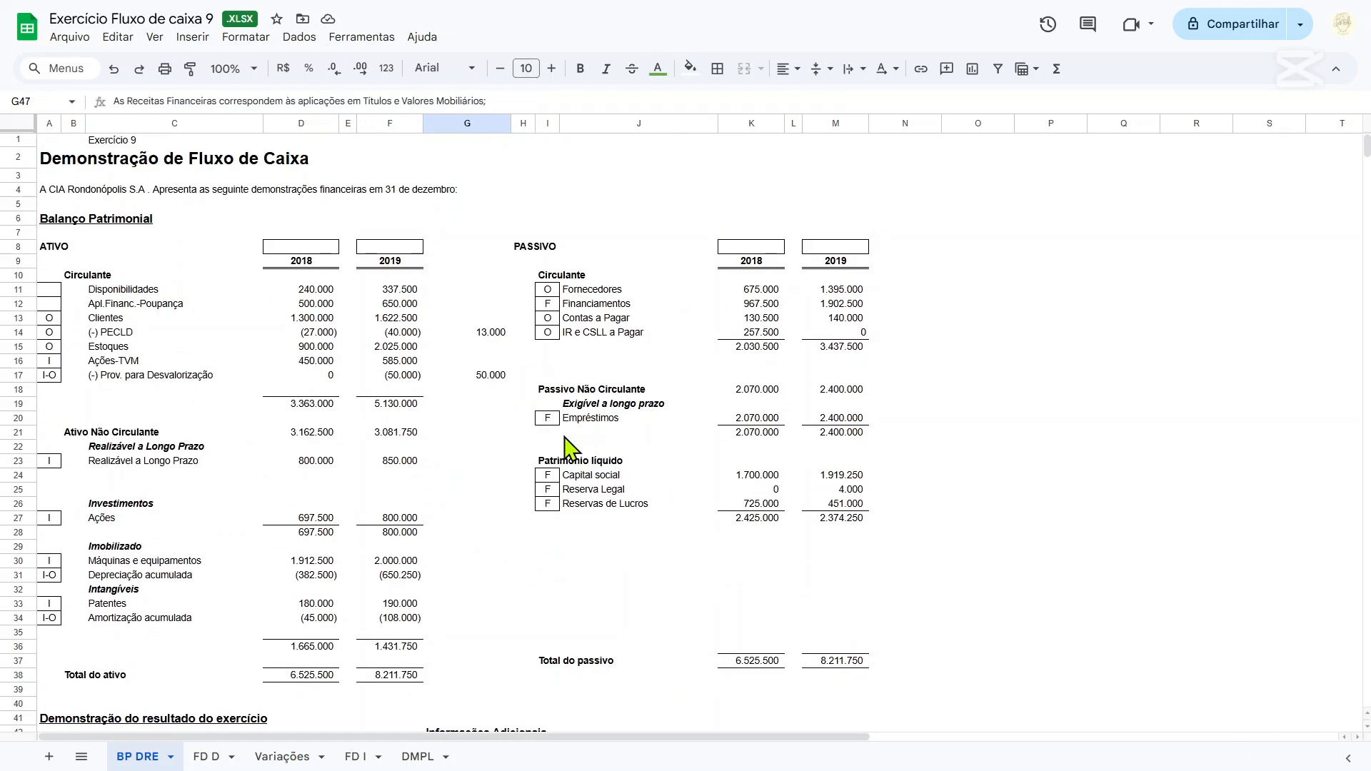
{"action": "left_click_drag", "start_coordinate": [546, 420], "coordinate": [817, 416]}
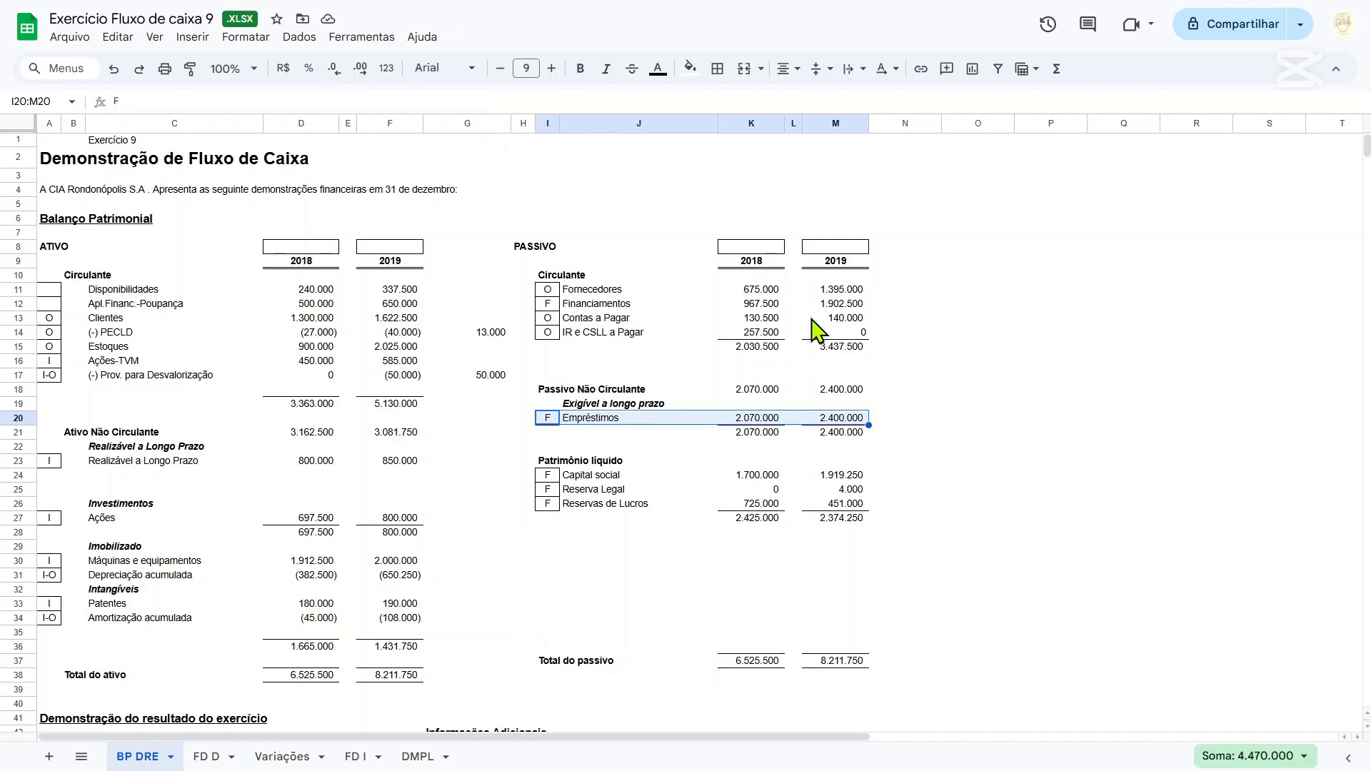
{"action": "left_click", "coordinate": [690, 68]}
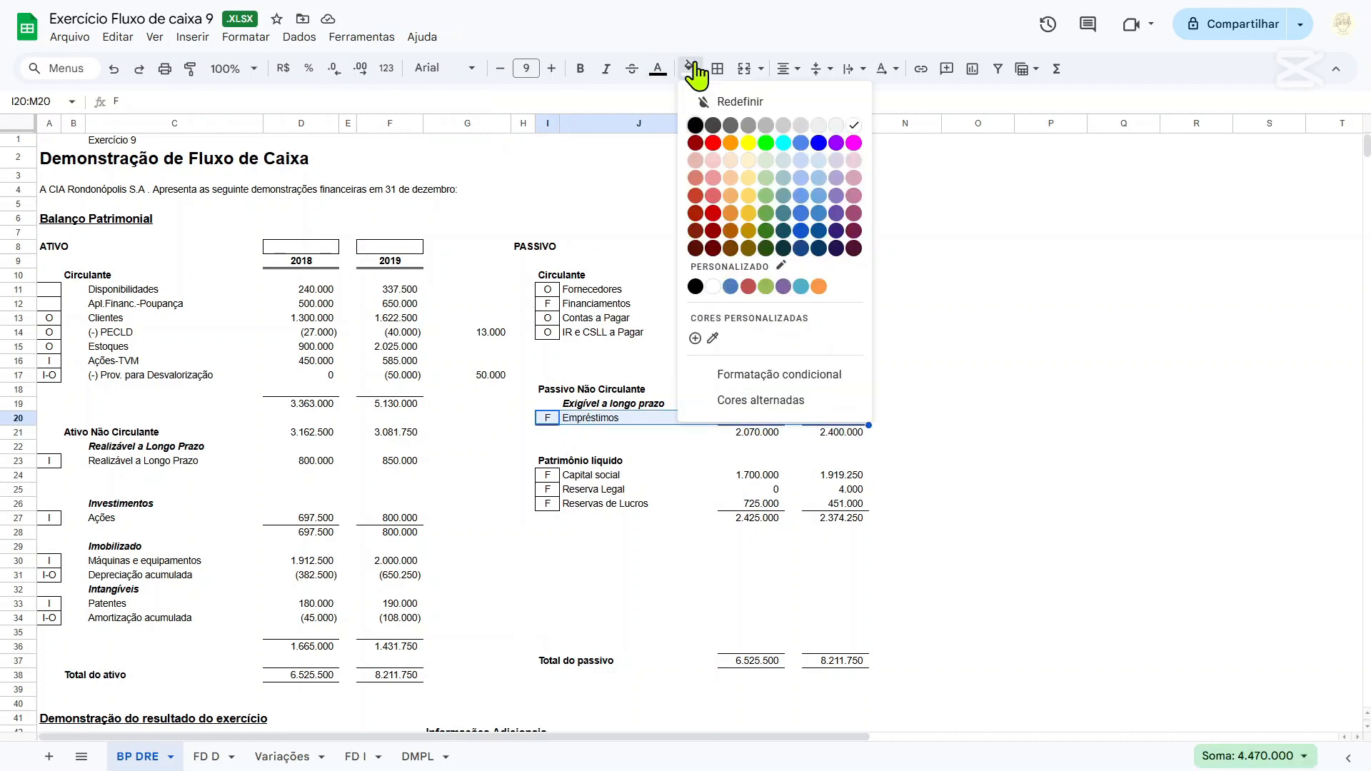
{"action": "left_click", "coordinate": [766, 214]}
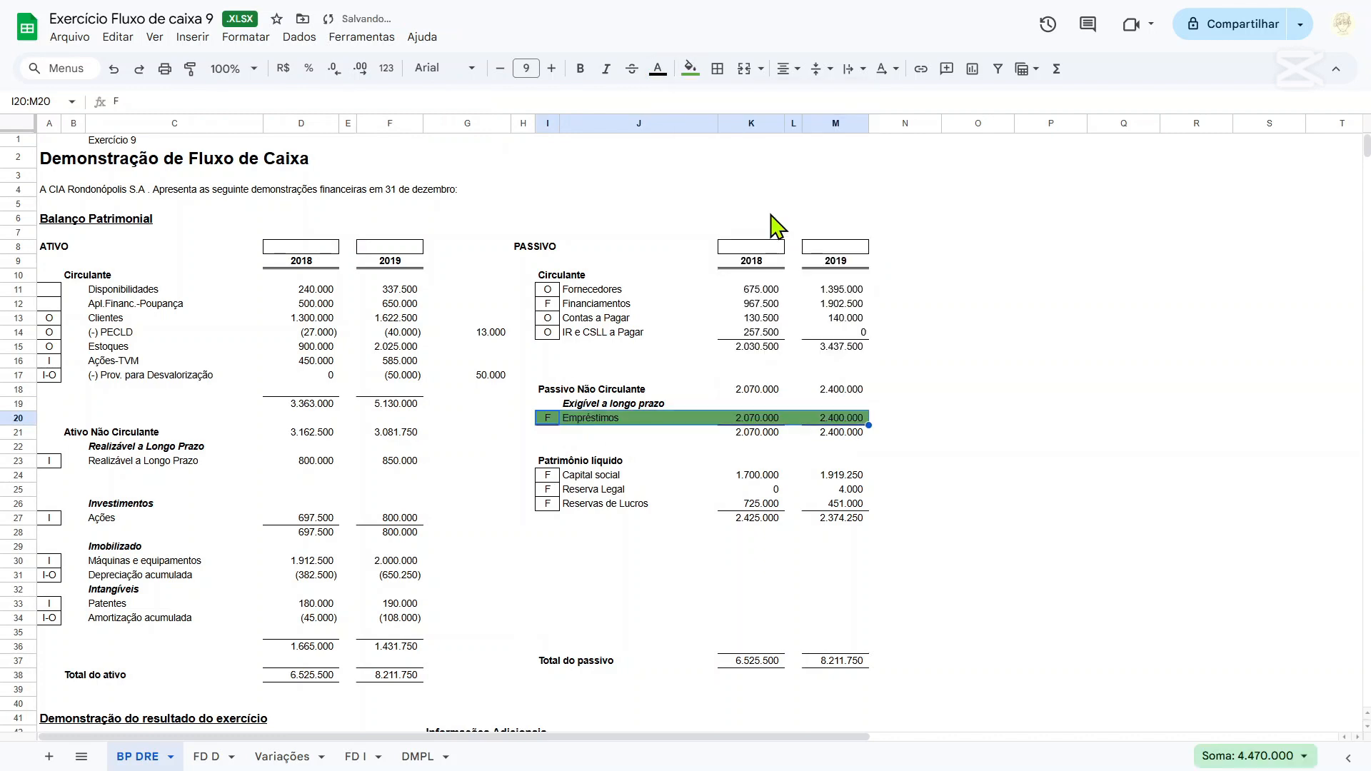
{"action": "key", "text": "ctrl+z"}
{"action": "left_click", "coordinate": [655, 70]}
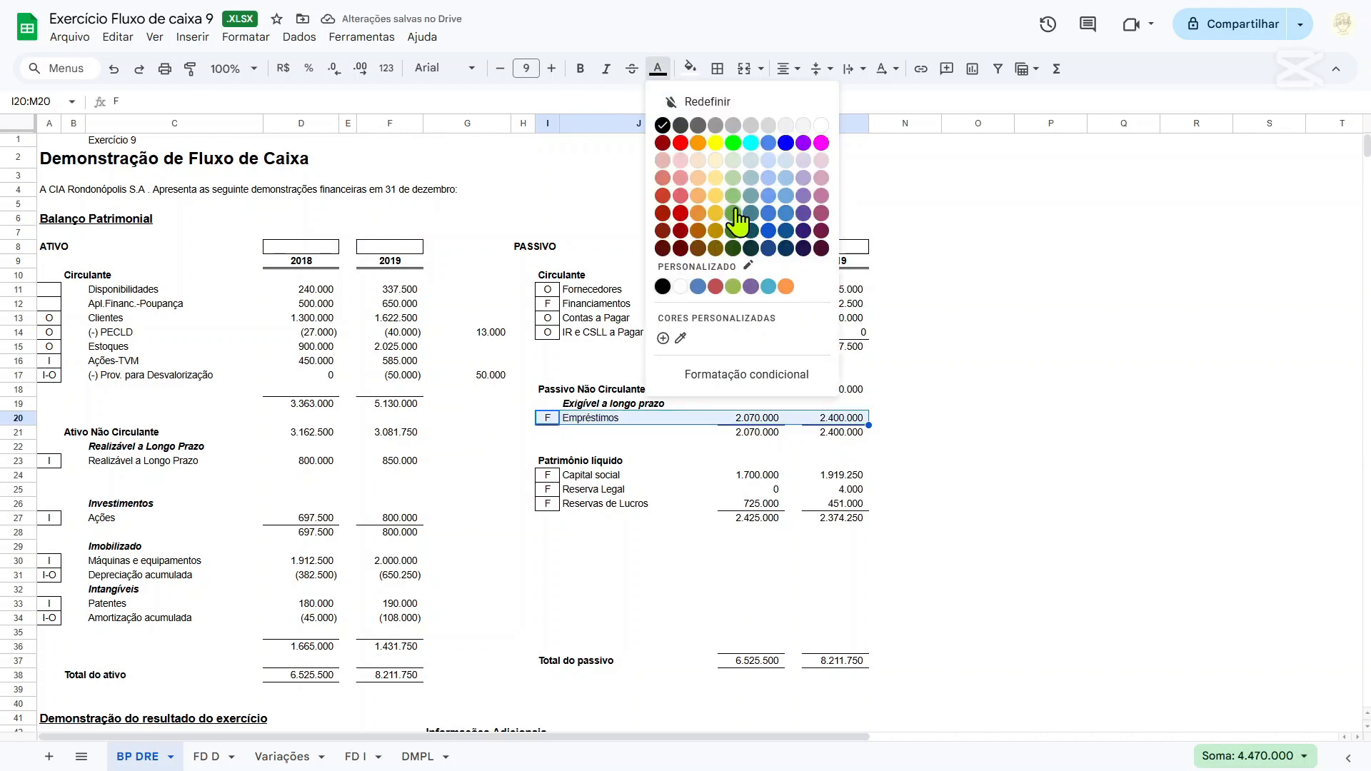
{"action": "left_click", "coordinate": [735, 212]}
Color the text of the Financiamentos row (I12:M12) in the Passivo Circulante green, without a cell fill.
{"action": "left_click_drag", "start_coordinate": [548, 304], "coordinate": [845, 310]}
{"action": "left_click", "coordinate": [690, 70]}
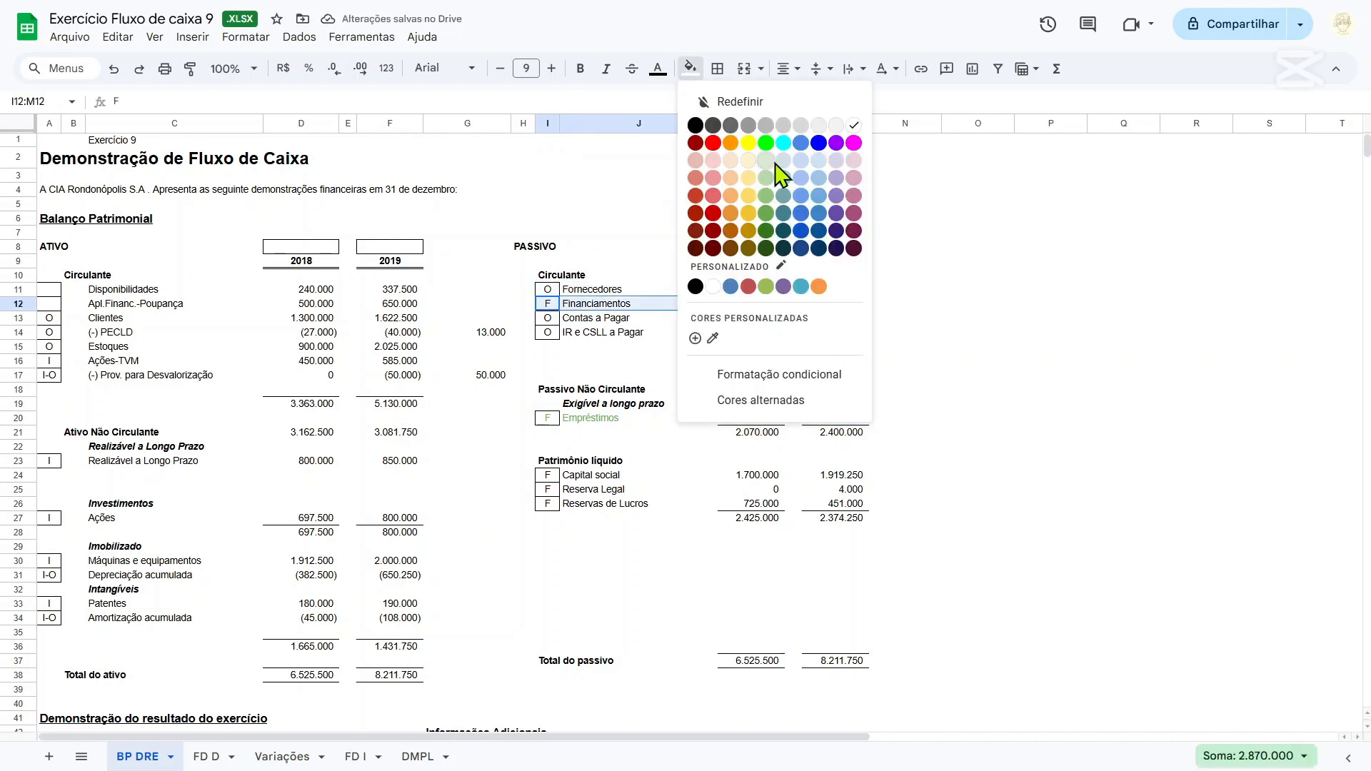
{"action": "left_click", "coordinate": [767, 230]}
{"action": "key", "text": "ctrl+z"}
{"action": "left_click", "coordinate": [657, 69]}
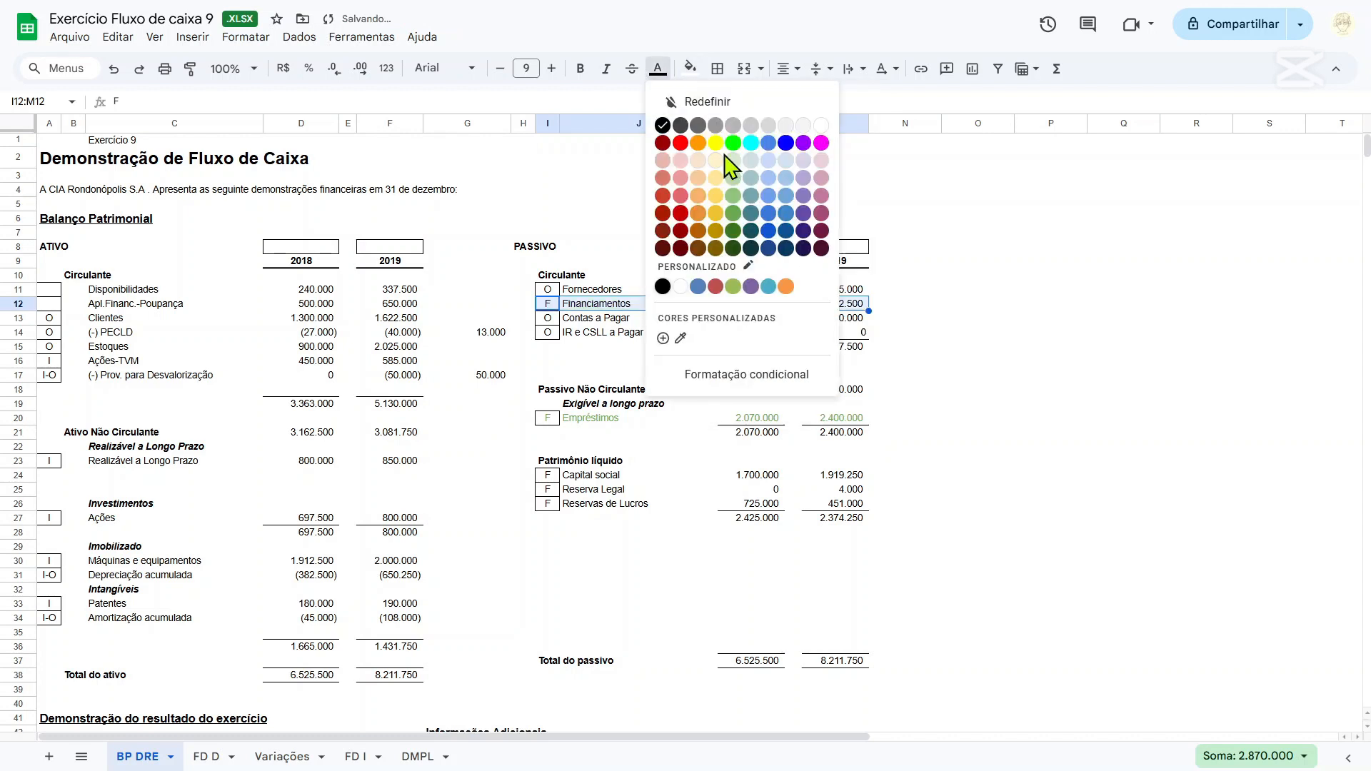
{"action": "left_click", "coordinate": [735, 214]}
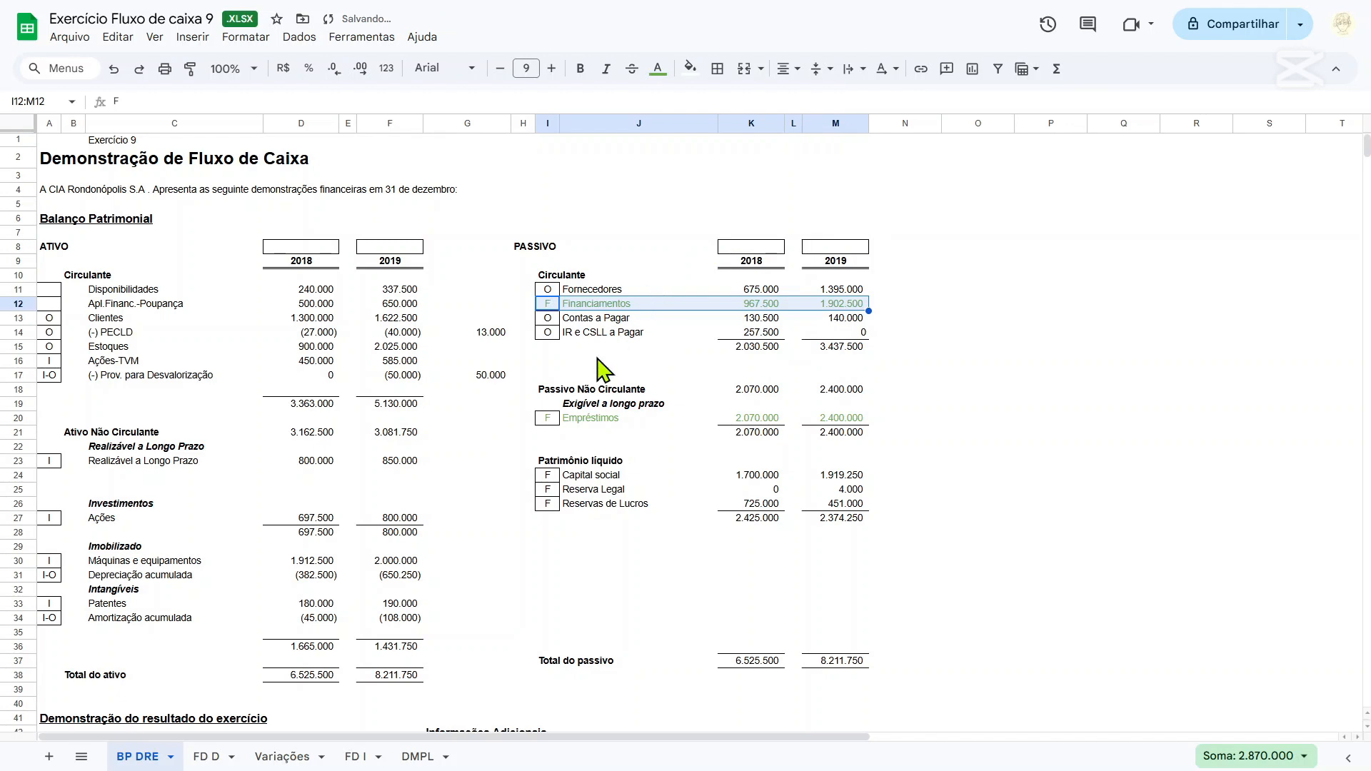
Color the text of the Ações-TVM and Prov. para Desvalorização rows (A16:G17) green.
{"action": "scroll", "coordinate": [860, 461], "scroll_direction": "down", "scroll_amount": 2}
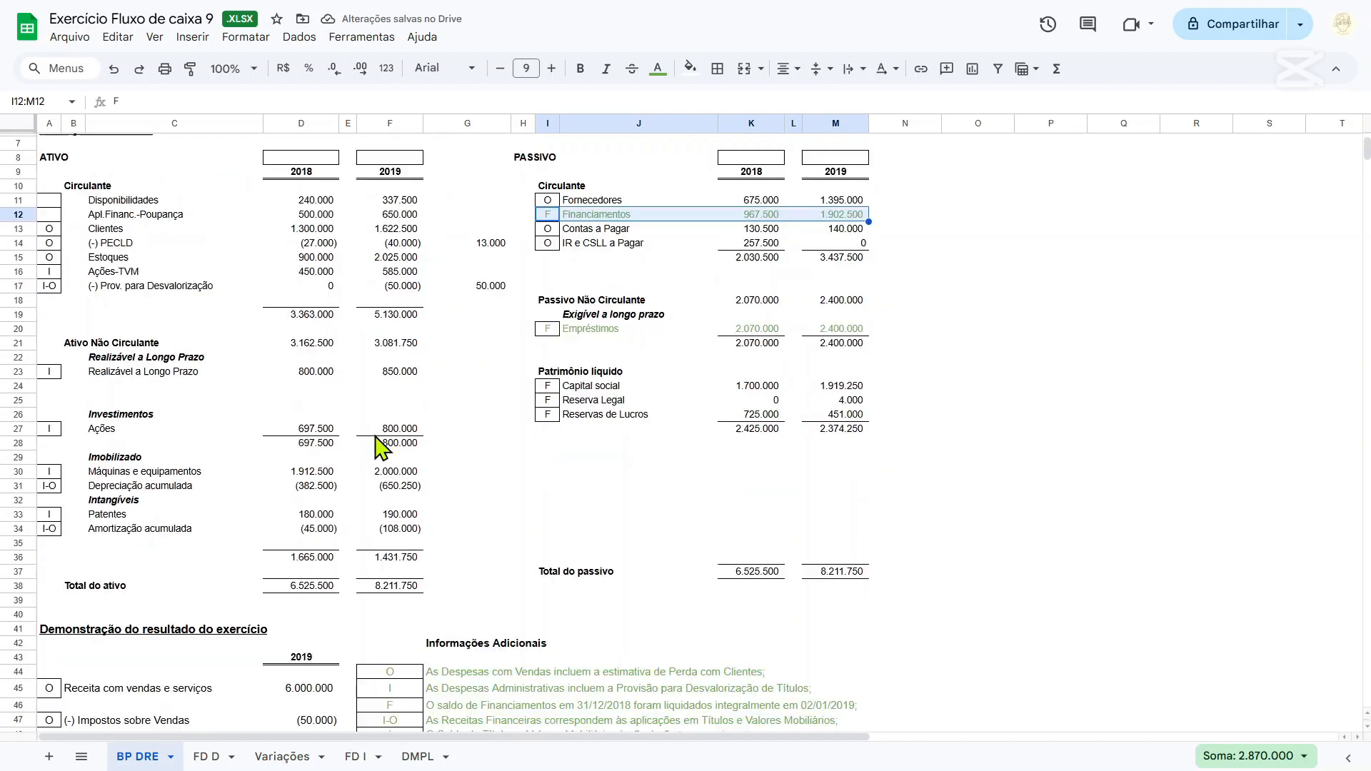
{"action": "scroll", "coordinate": [85, 307], "scroll_direction": "up", "scroll_amount": 2}
{"action": "left_click_drag", "start_coordinate": [55, 363], "coordinate": [457, 378]}
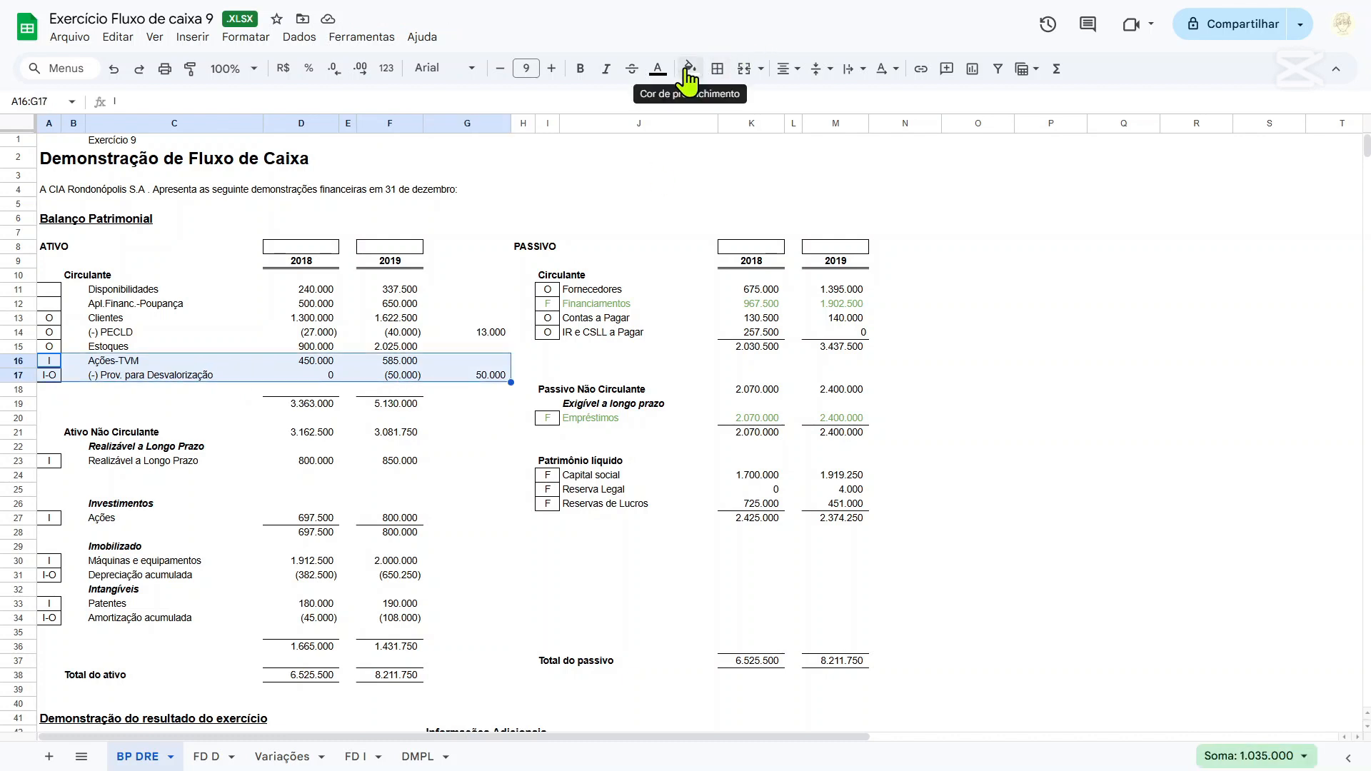
{"action": "left_click", "coordinate": [658, 69]}
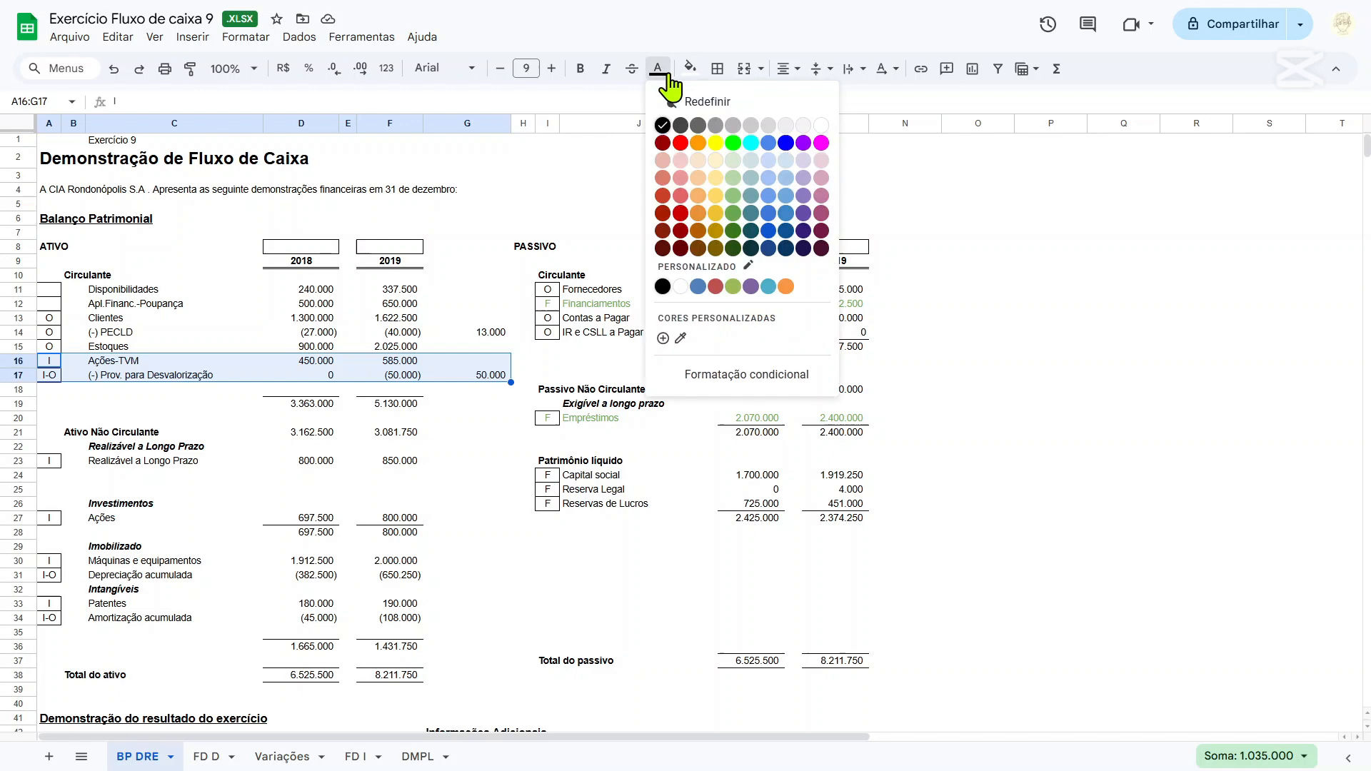
{"action": "left_click", "coordinate": [733, 214]}
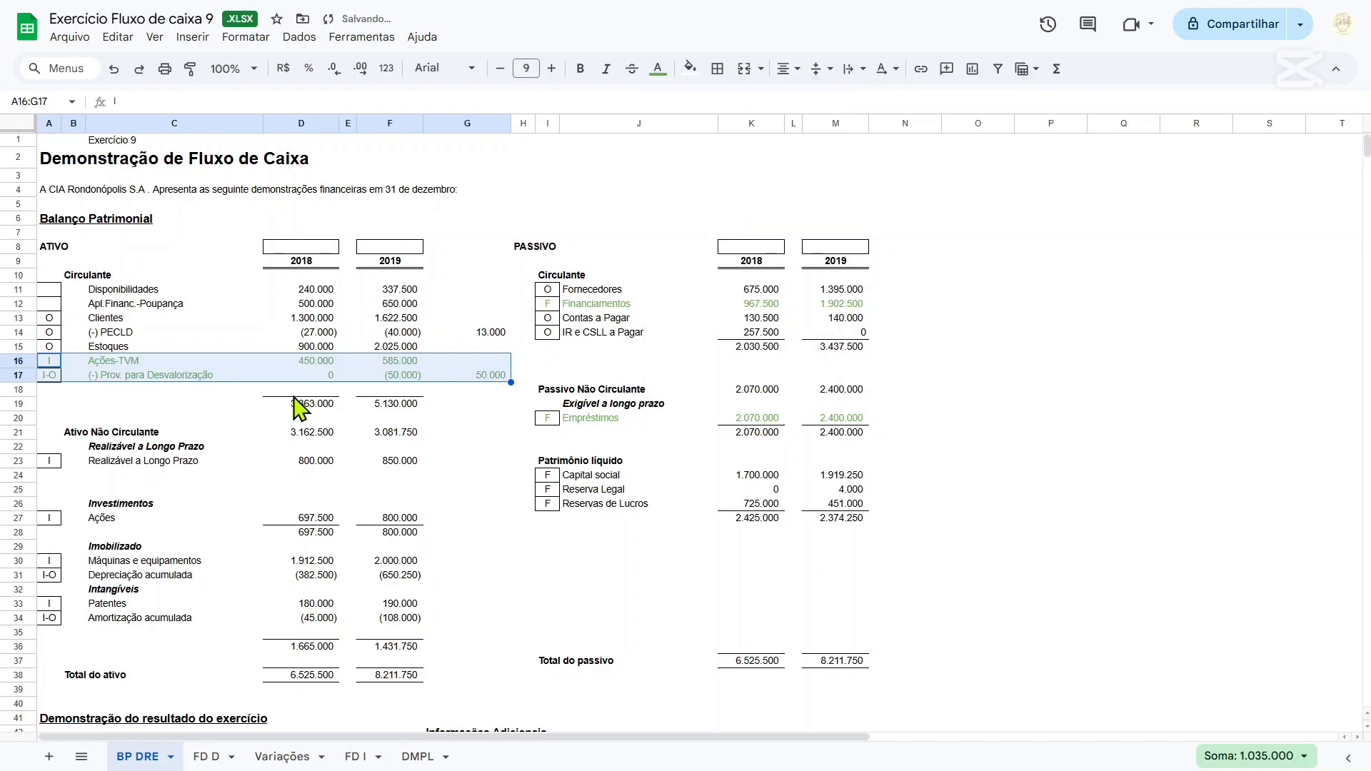
{"action": "scroll", "coordinate": [128, 421], "scroll_direction": "down", "scroll_amount": 2}
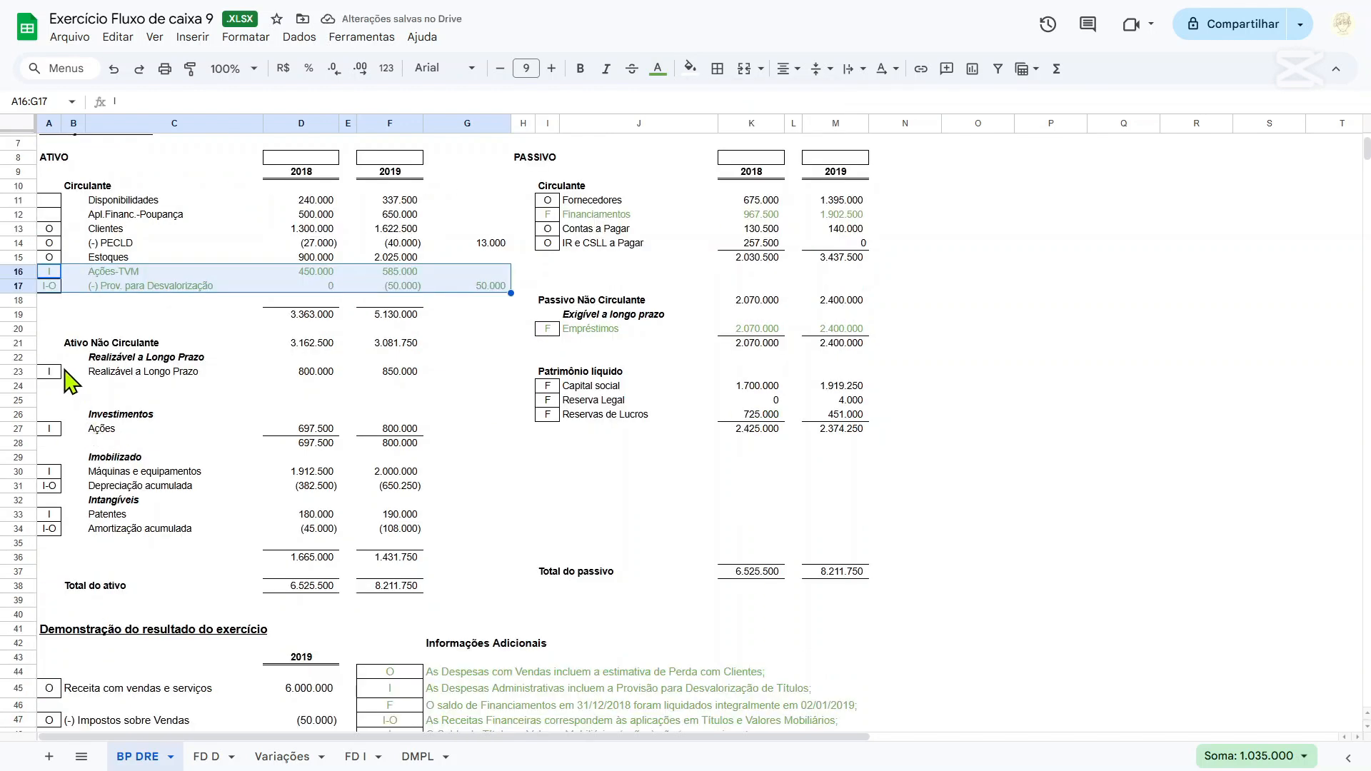
{"action": "left_click_drag", "start_coordinate": [50, 429], "coordinate": [398, 432]}
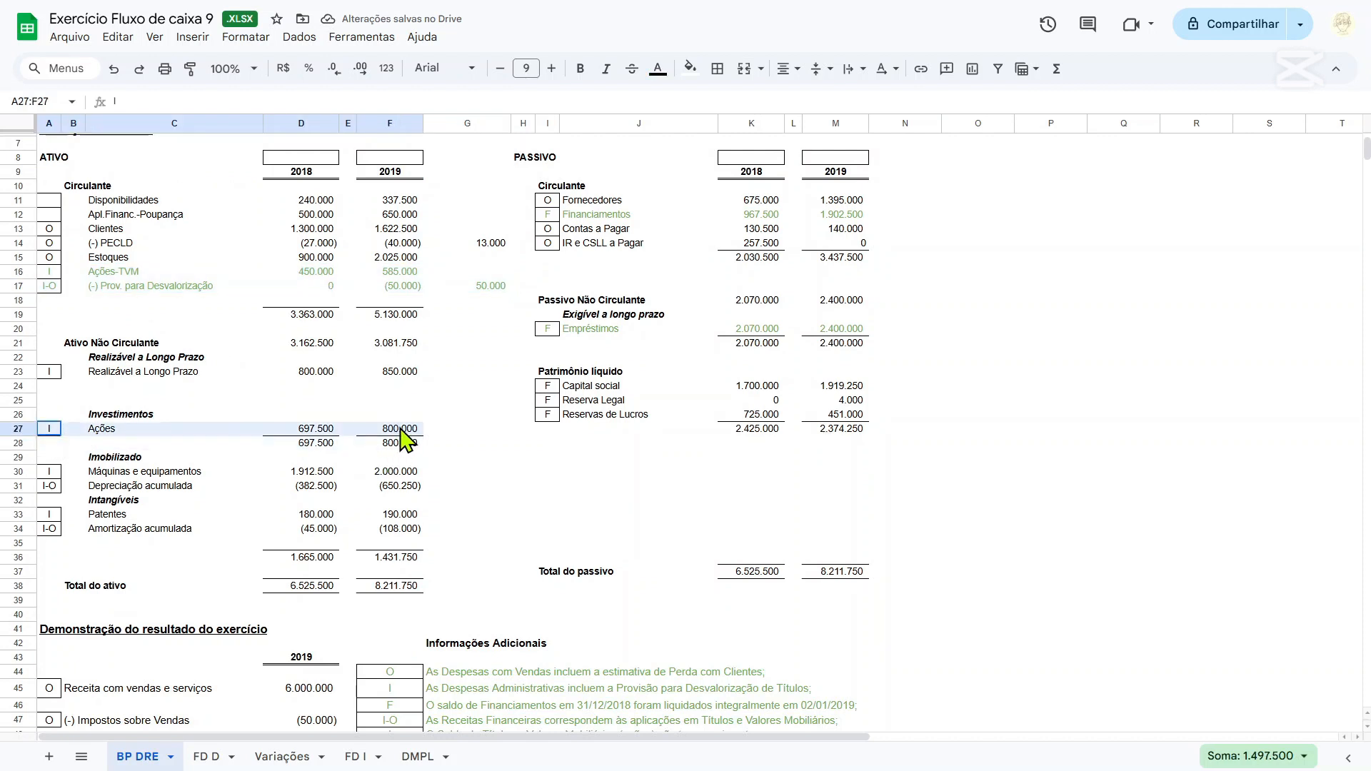
{"action": "left_click", "coordinate": [689, 69]}
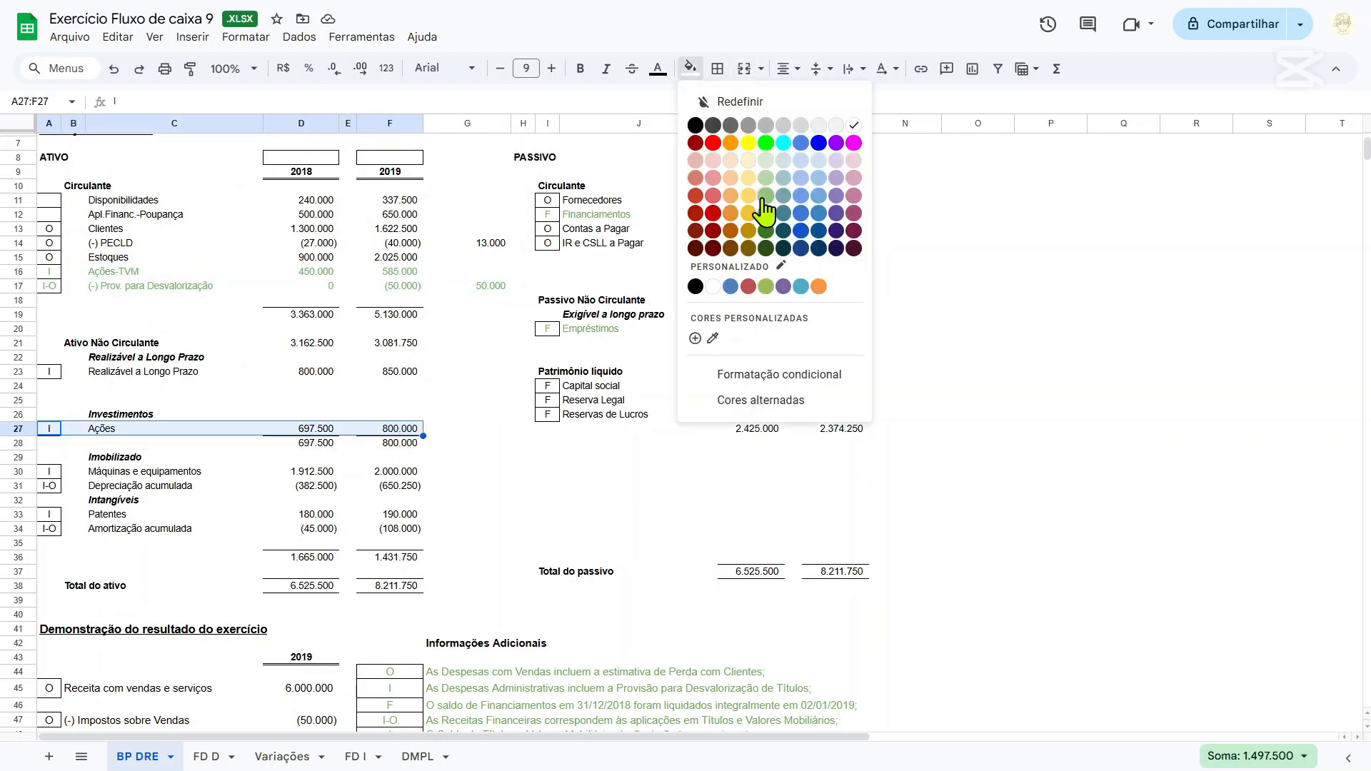
{"action": "left_click", "coordinate": [410, 433]}
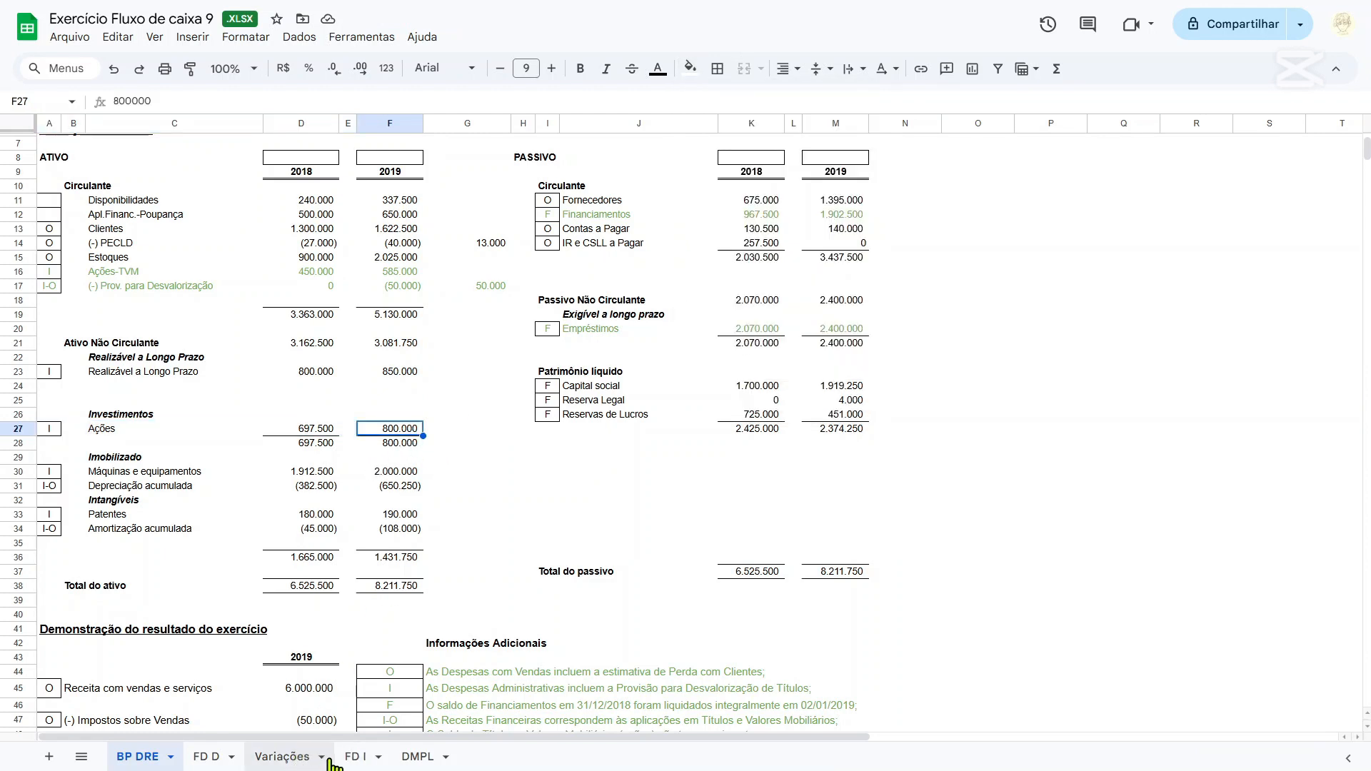
Check the Ações column on the Variações sheet and review the BP DRE sheet down to the Receita com vendas e serviços line.
{"action": "left_click", "coordinate": [272, 757]}
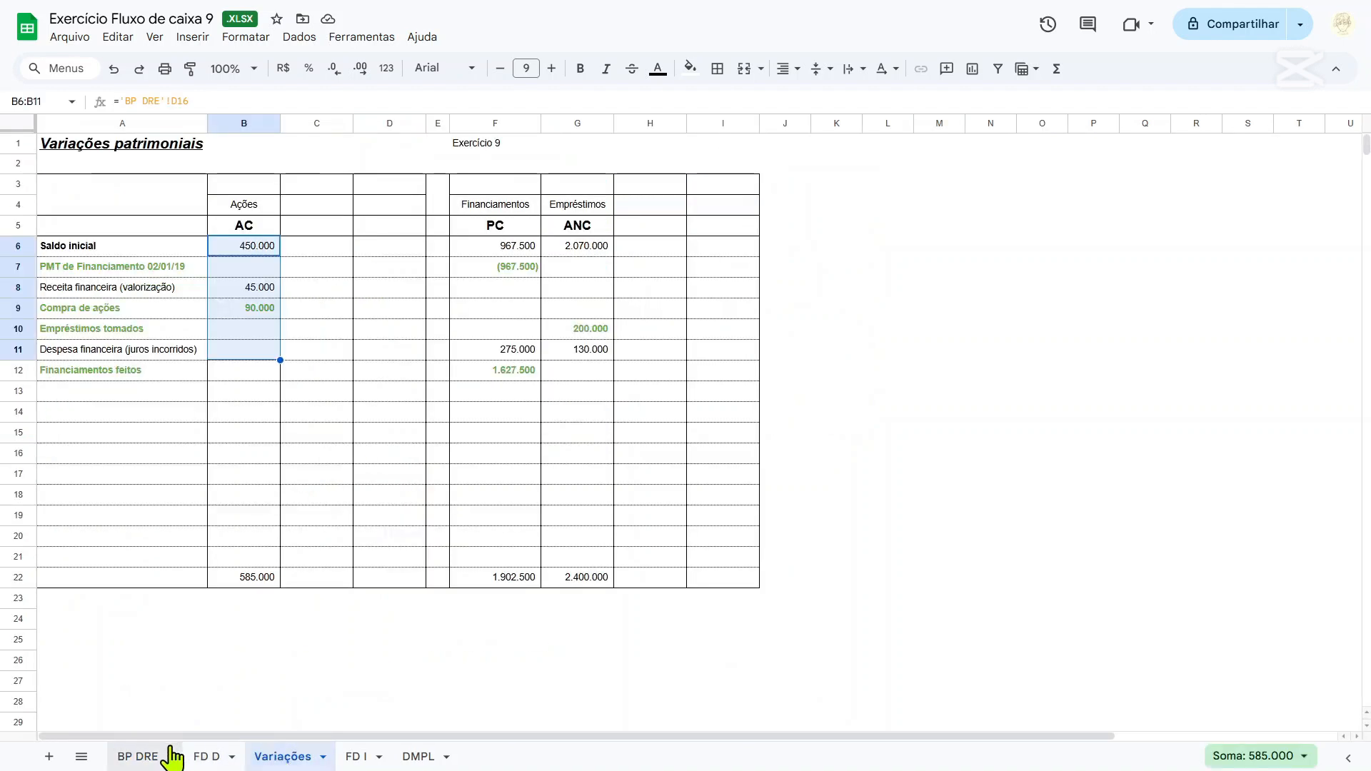
{"action": "left_click", "coordinate": [148, 756]}
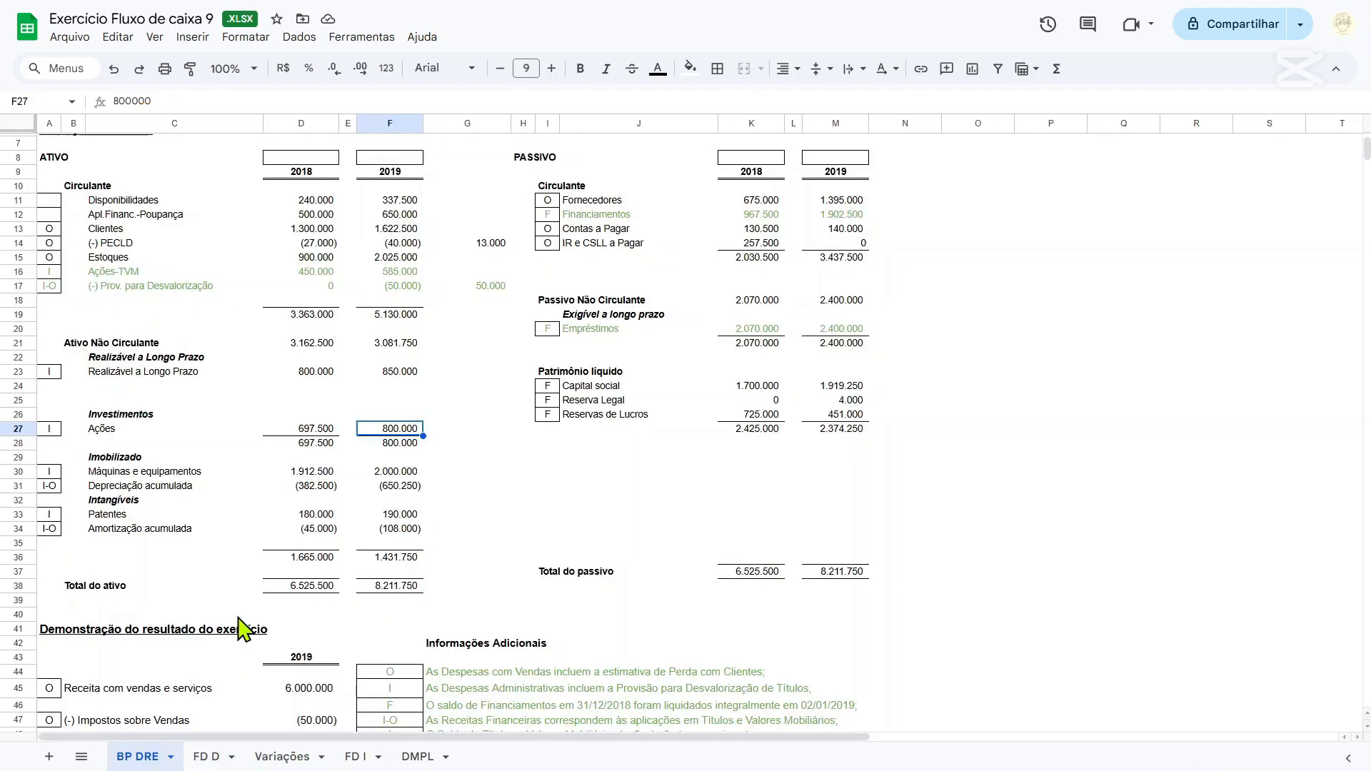
{"action": "scroll", "coordinate": [332, 468], "scroll_direction": "down", "scroll_amount": 6}
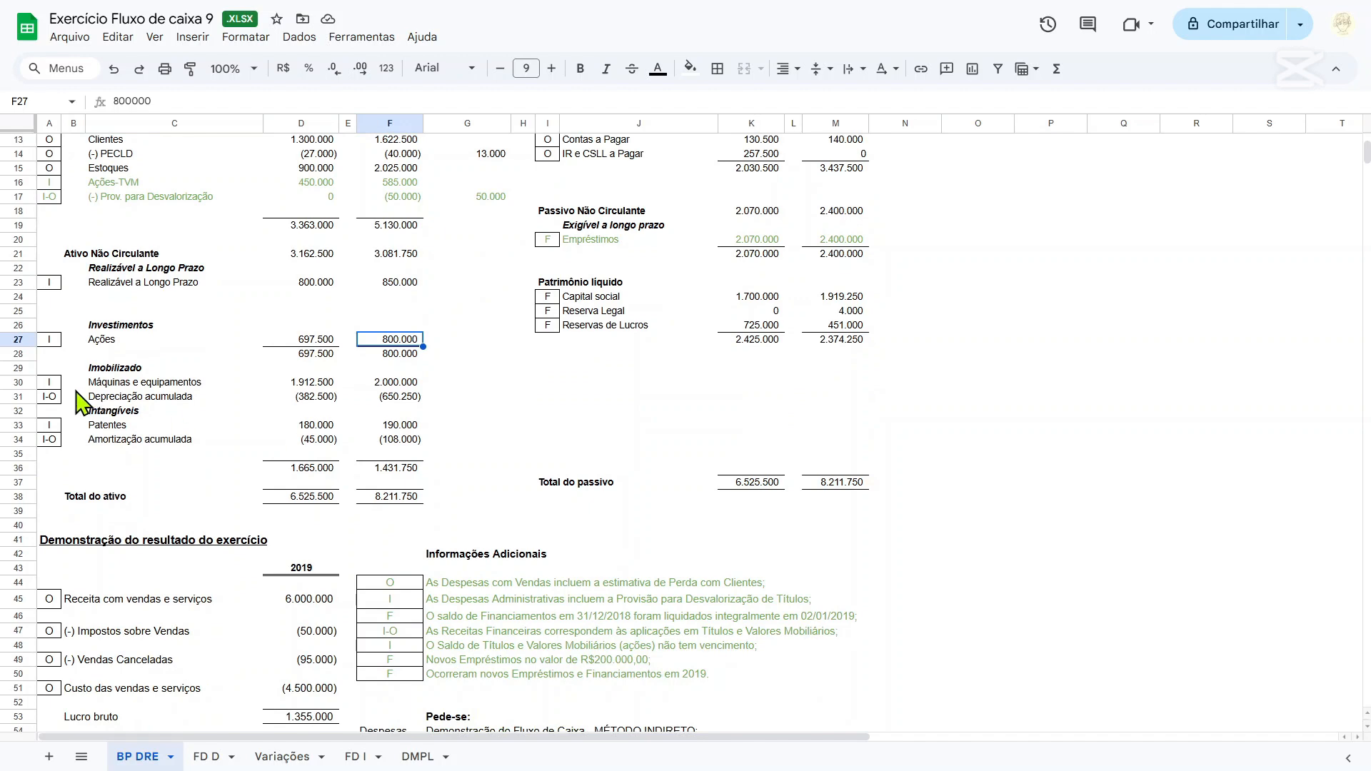
{"action": "scroll", "coordinate": [86, 410], "scroll_direction": "down", "scroll_amount": 2}
{"action": "scroll", "coordinate": [85, 329], "scroll_direction": "up", "scroll_amount": 10}
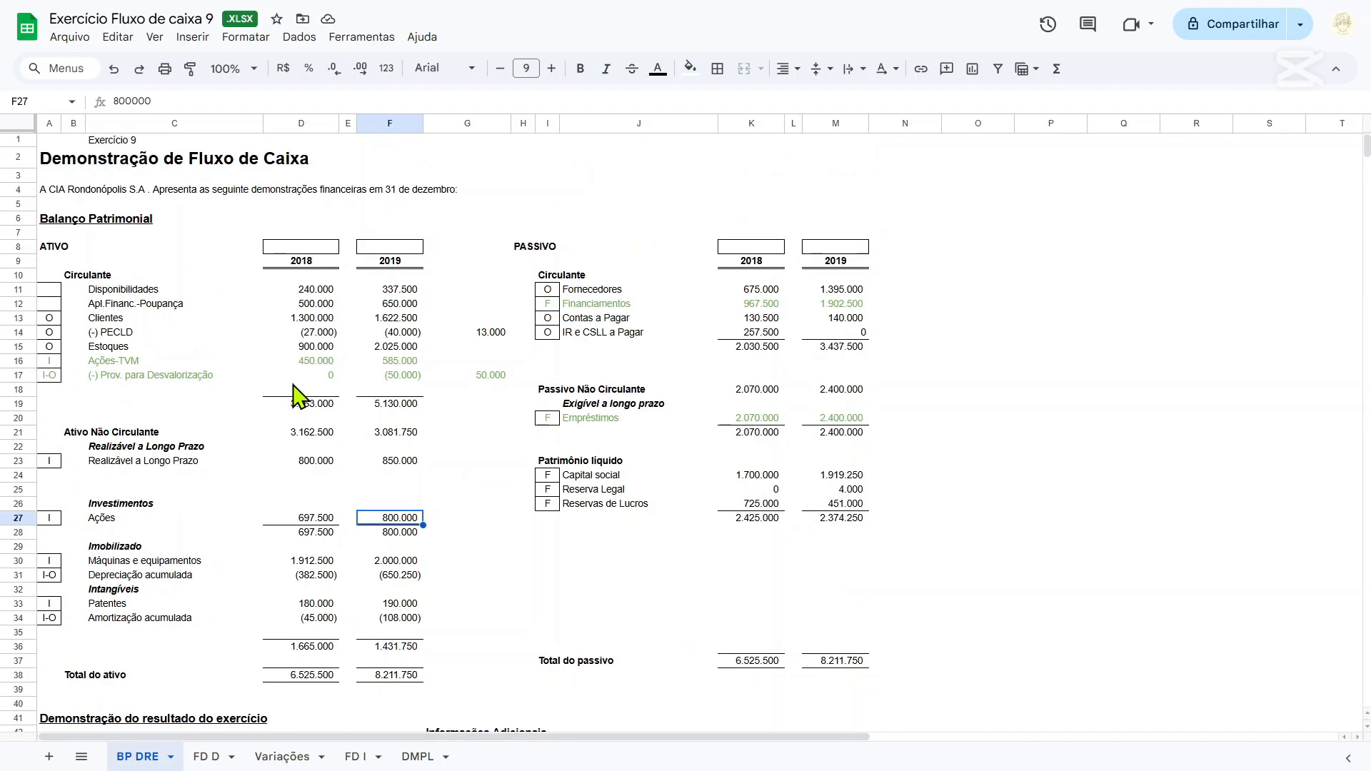
{"action": "scroll", "coordinate": [297, 395], "scroll_direction": "down", "scroll_amount": 6}
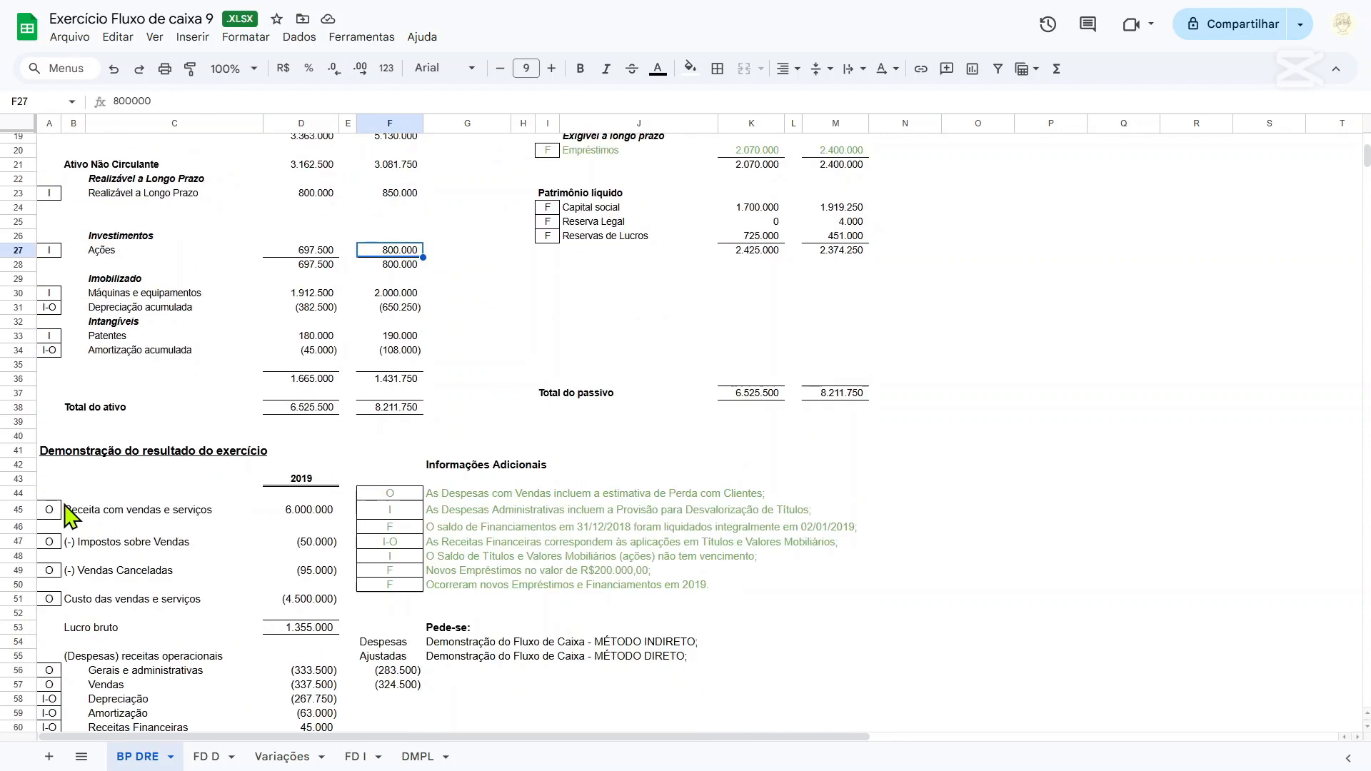
{"action": "left_click_drag", "start_coordinate": [50, 510], "coordinate": [329, 511]}
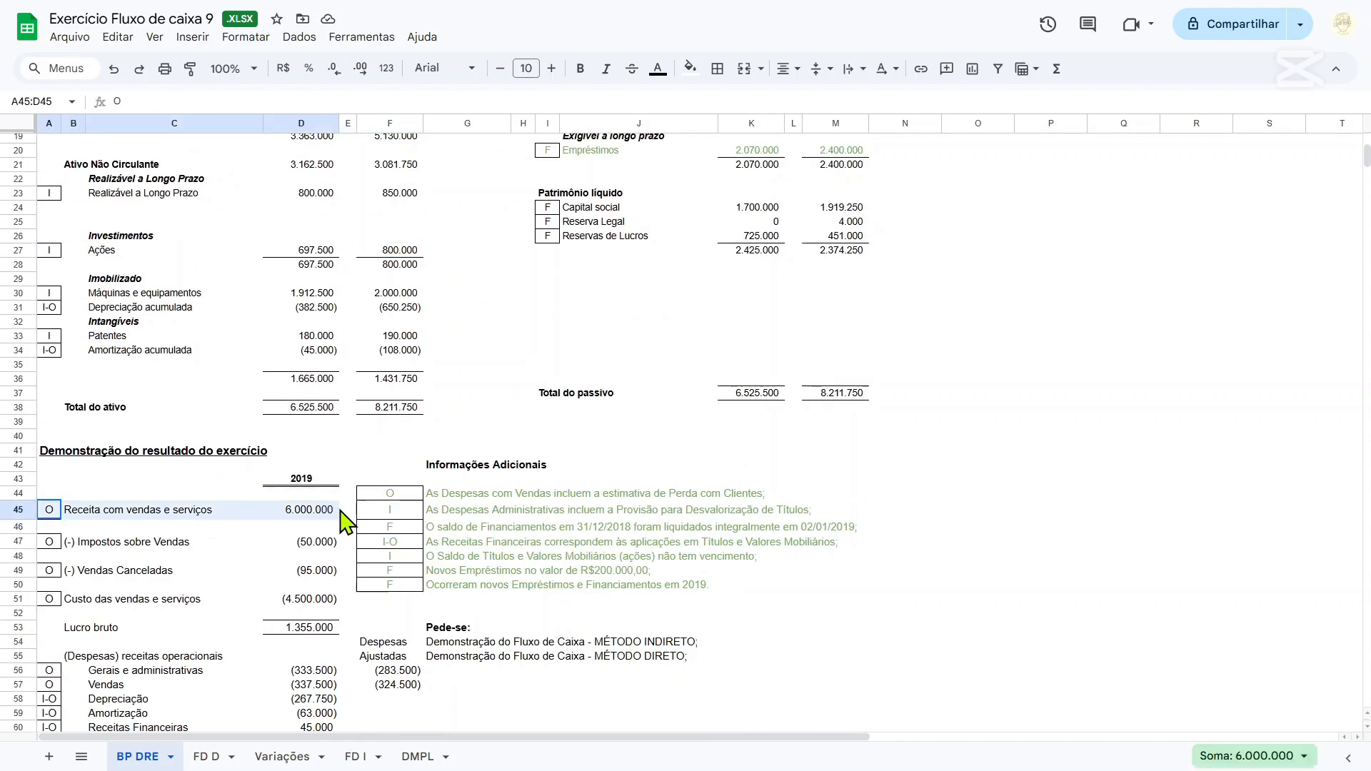
{"action": "left_click", "coordinate": [390, 516]}
Enter the label "Receita recebida de clientes" in row 8 under Atividades Operacionais on the FD D sheet.
{"action": "left_click", "coordinate": [206, 757]}
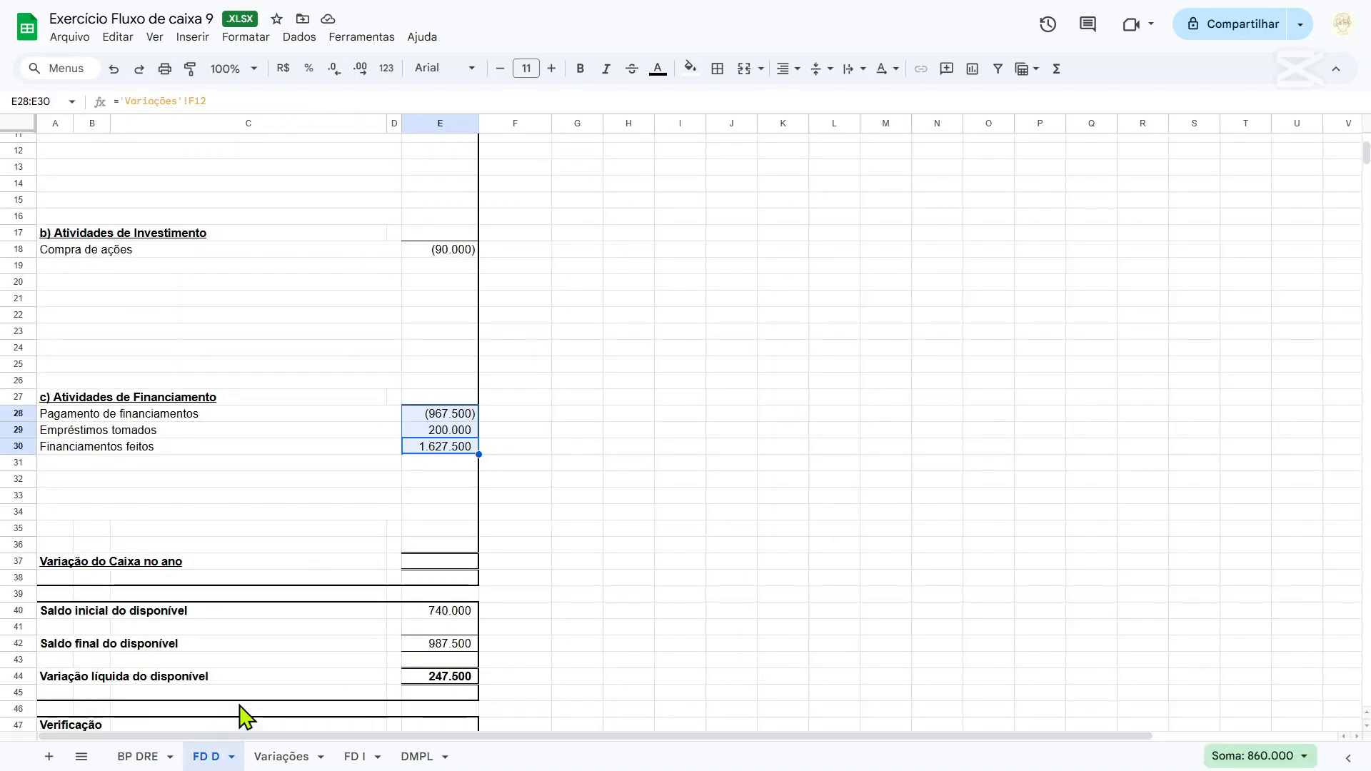
{"action": "scroll", "coordinate": [243, 707], "scroll_direction": "up", "scroll_amount": 4}
{"action": "left_click", "coordinate": [114, 249]}
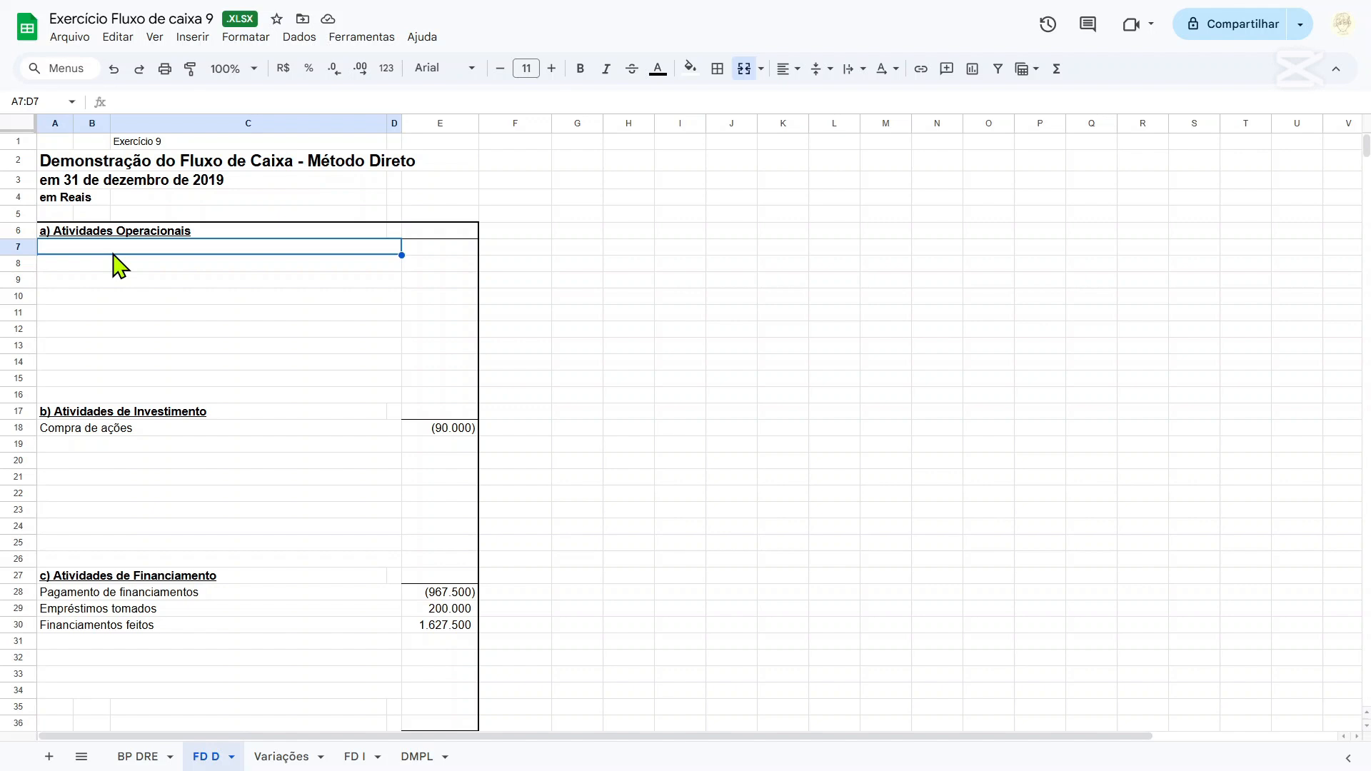
{"action": "key", "text": "Down"}
{"action": "type", "text": "rE"}
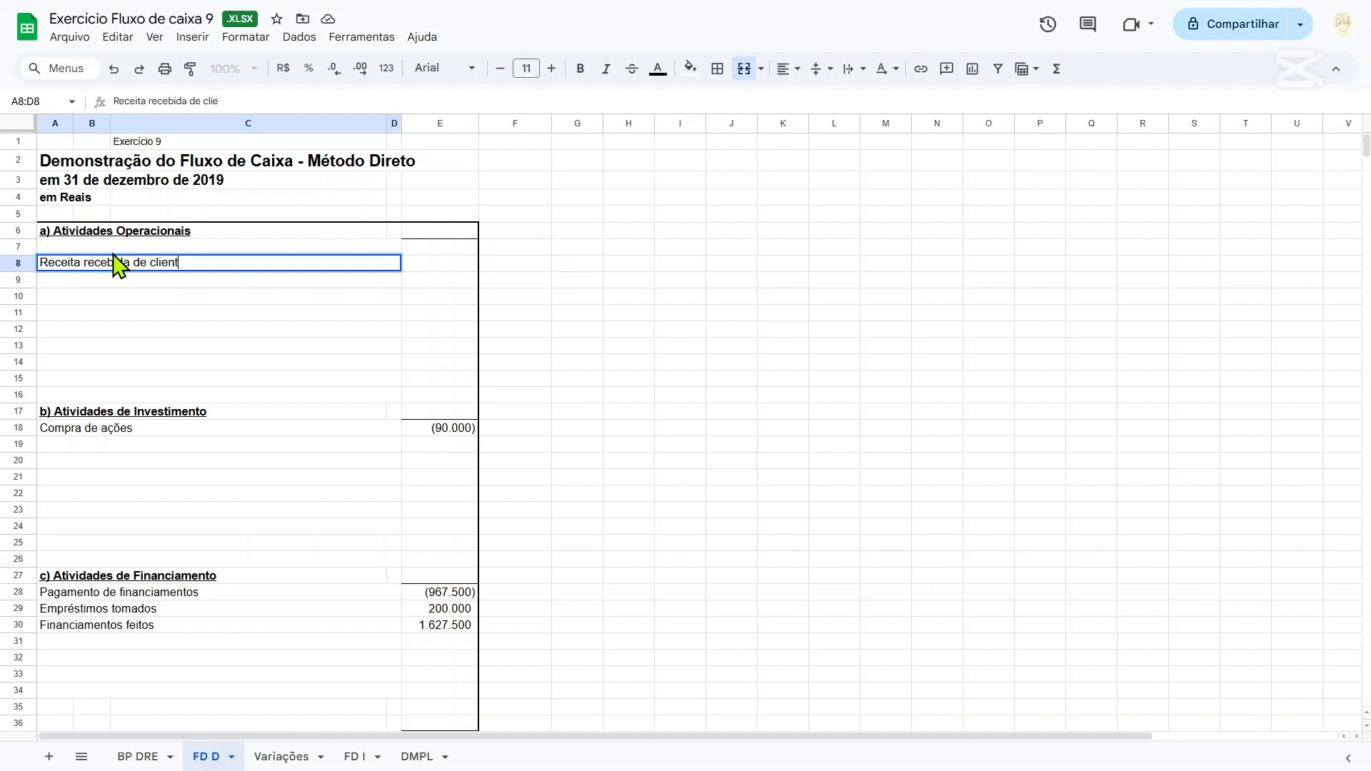
{"action": "type", "text": "es"}
{"action": "key", "text": "Tab"}
{"action": "key", "text": "Tab"}
{"action": "key", "text": "Tab"}
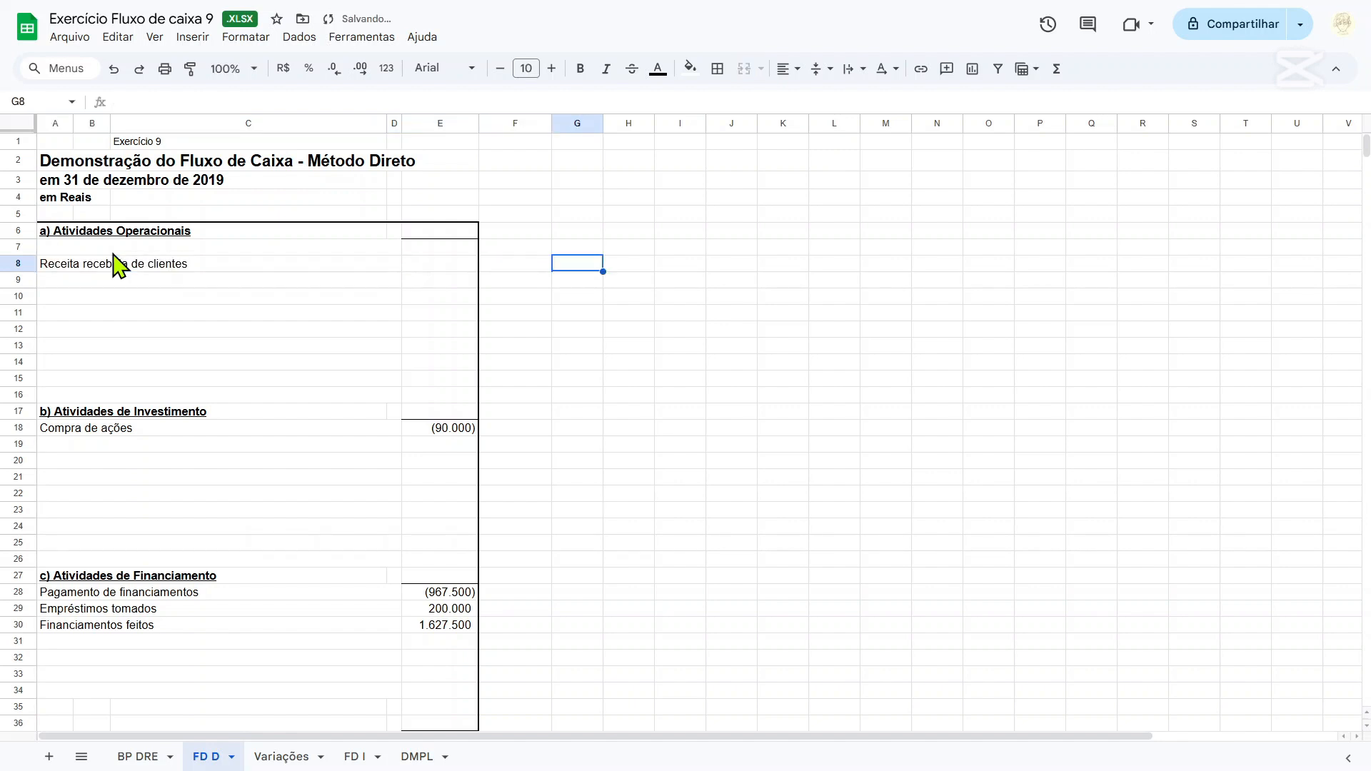
Add the note "Como calculá-la?" in cell G8 beside the Receita recebida de clientes line.
{"action": "type", "text": "Como ca"}
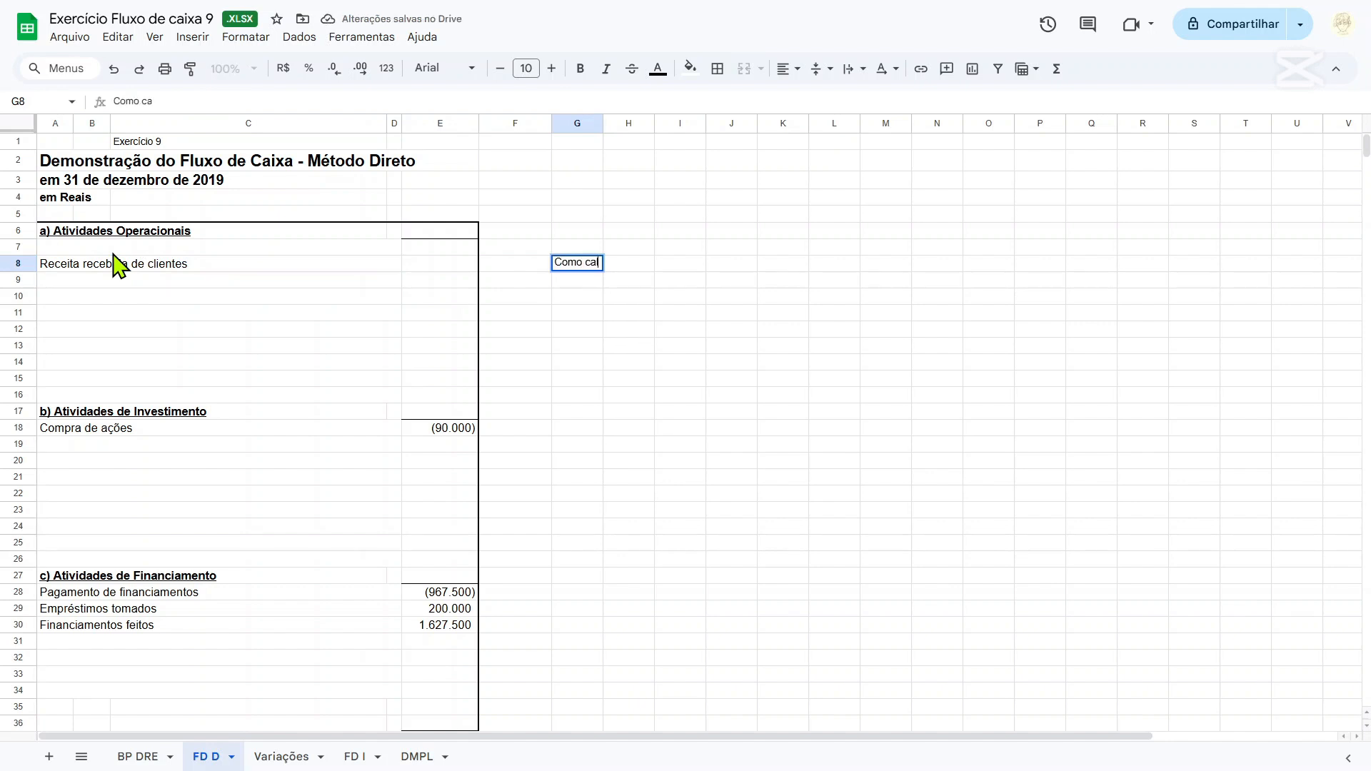
{"action": "type", "text": "lculá-la?"}
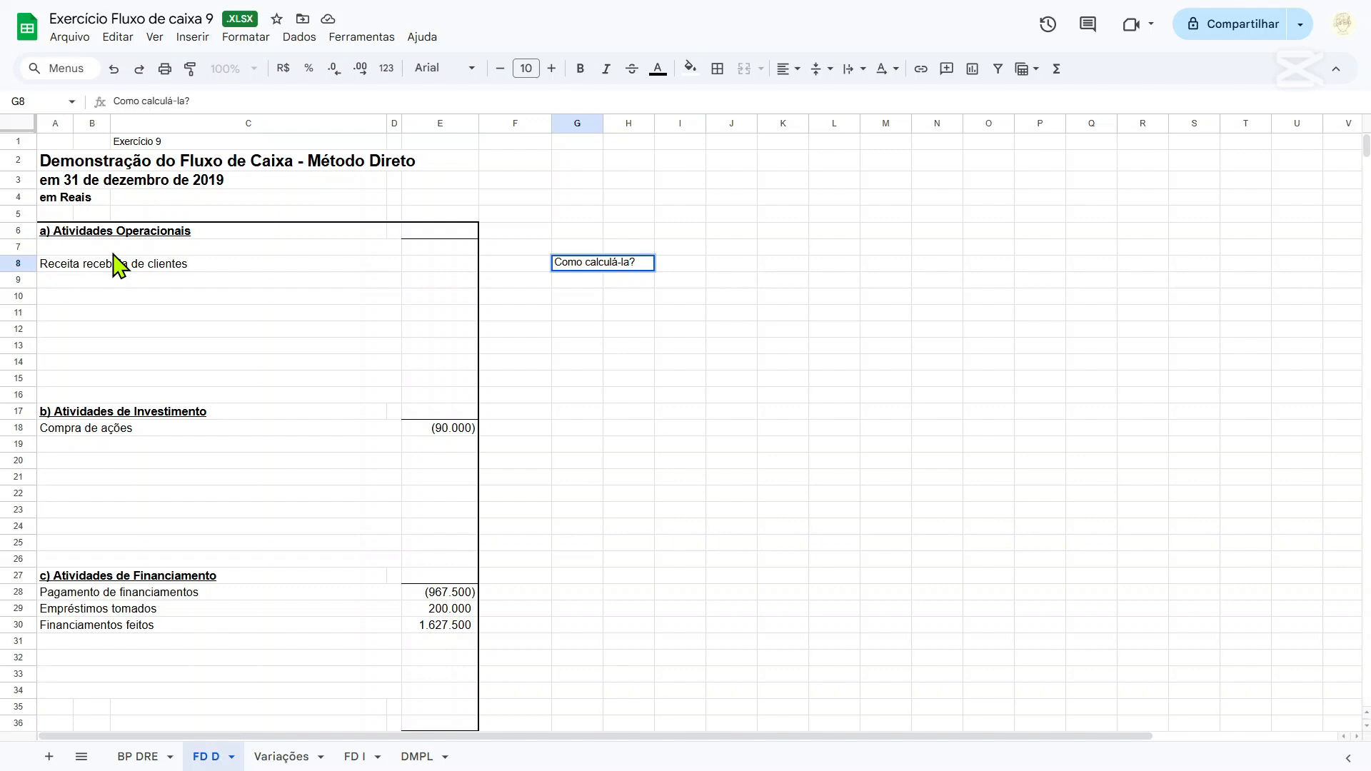
{"action": "key", "text": "Return"}
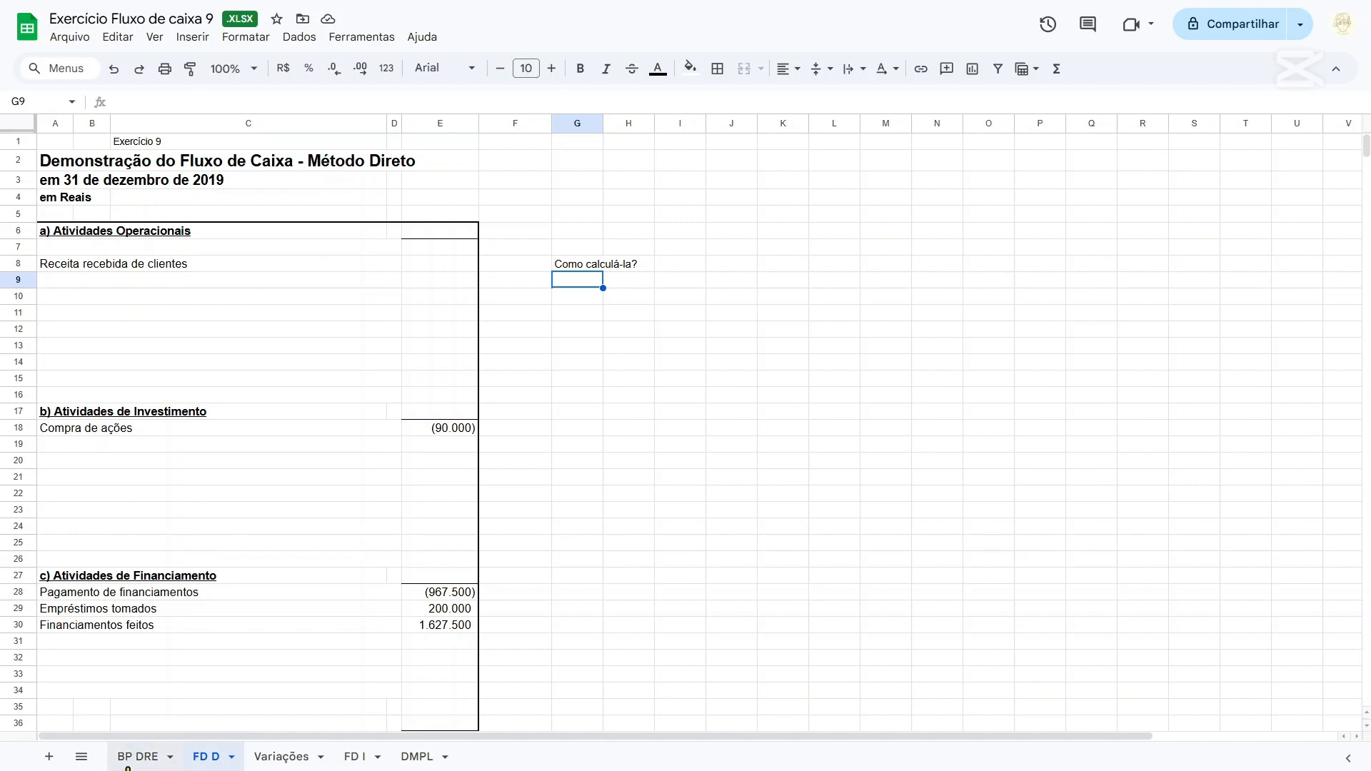
Start the label in G9 of the FD D sheet and check the 2018 Clientes balance on the BP DRE sheet.
{"action": "type", "text": "Sald"}
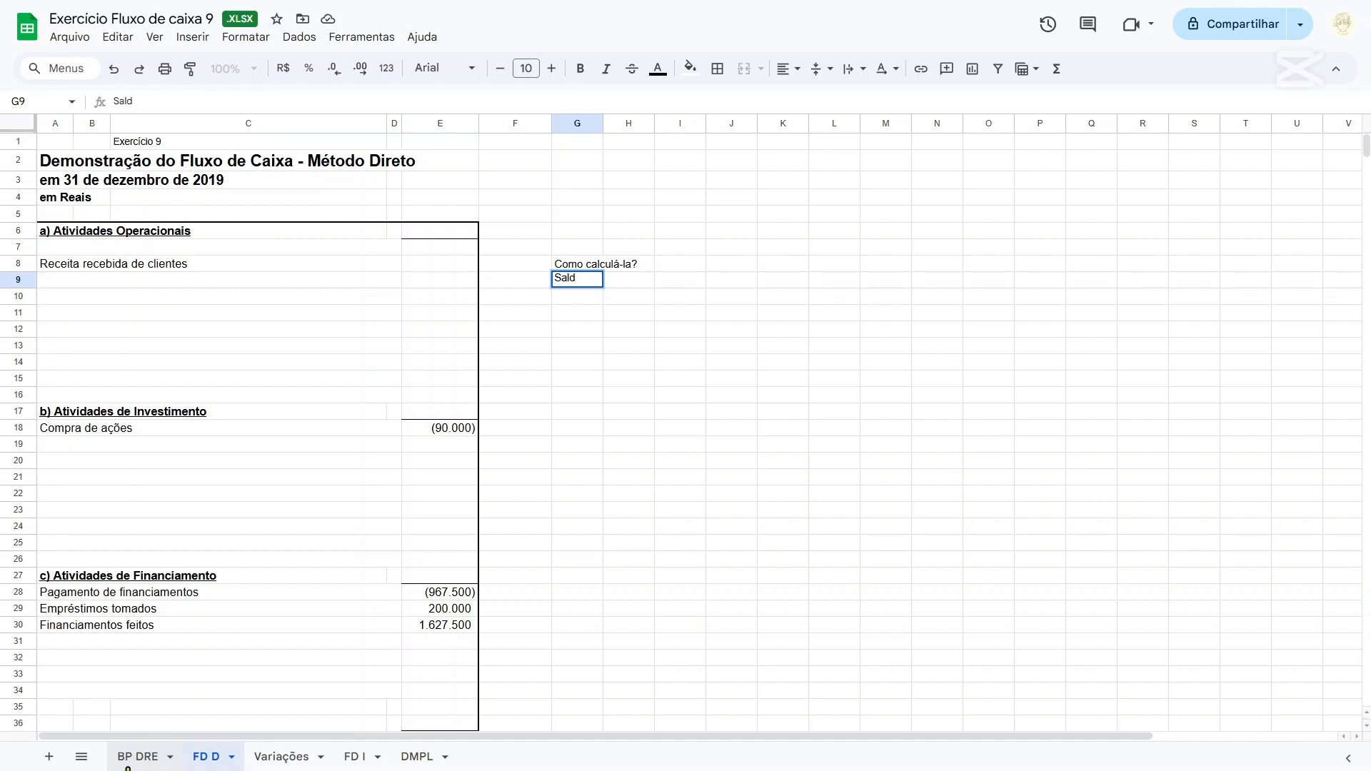
{"action": "left_click", "coordinate": [129, 762]}
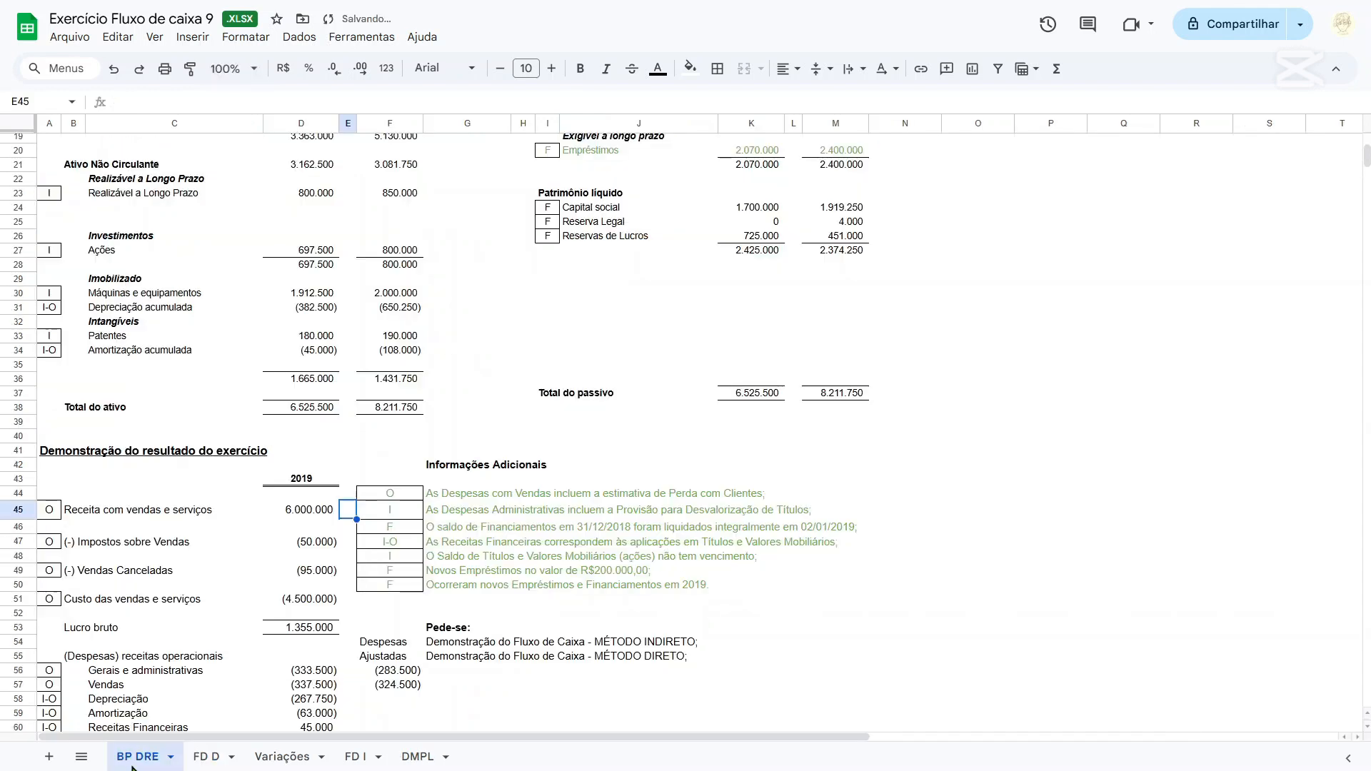
{"action": "left_click", "coordinate": [316, 480]}
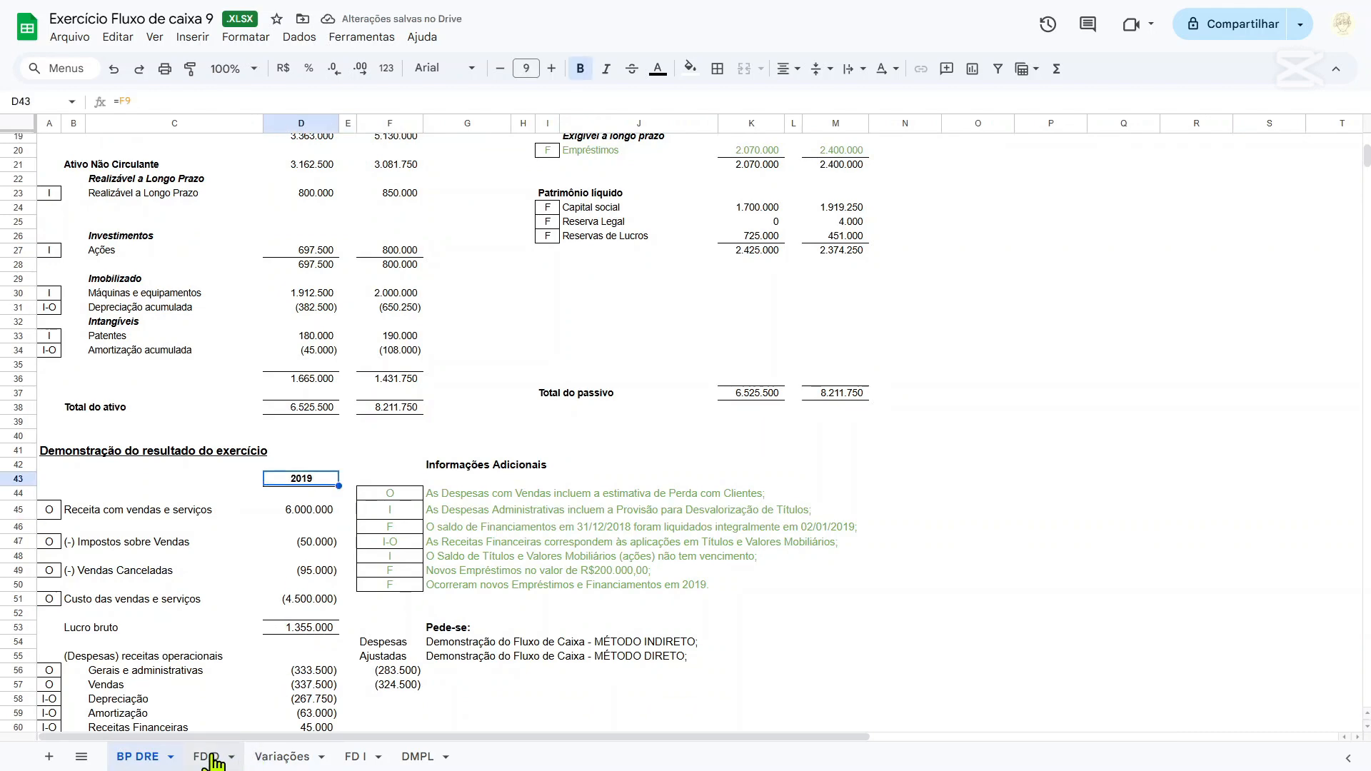
{"action": "left_click", "coordinate": [290, 760]}
{"action": "left_click", "coordinate": [206, 756]}
{"action": "left_click", "coordinate": [137, 757]}
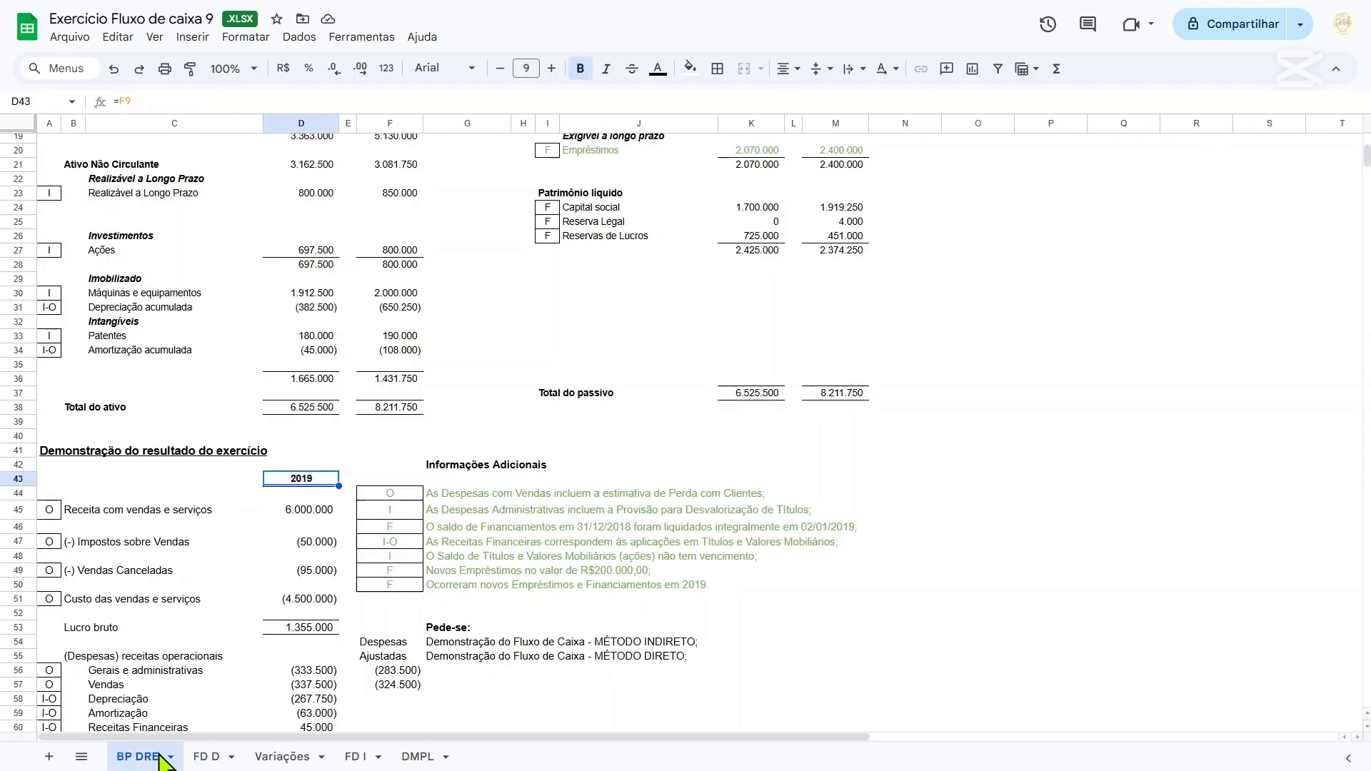
{"action": "scroll", "coordinate": [250, 421], "scroll_direction": "up", "scroll_amount": 5}
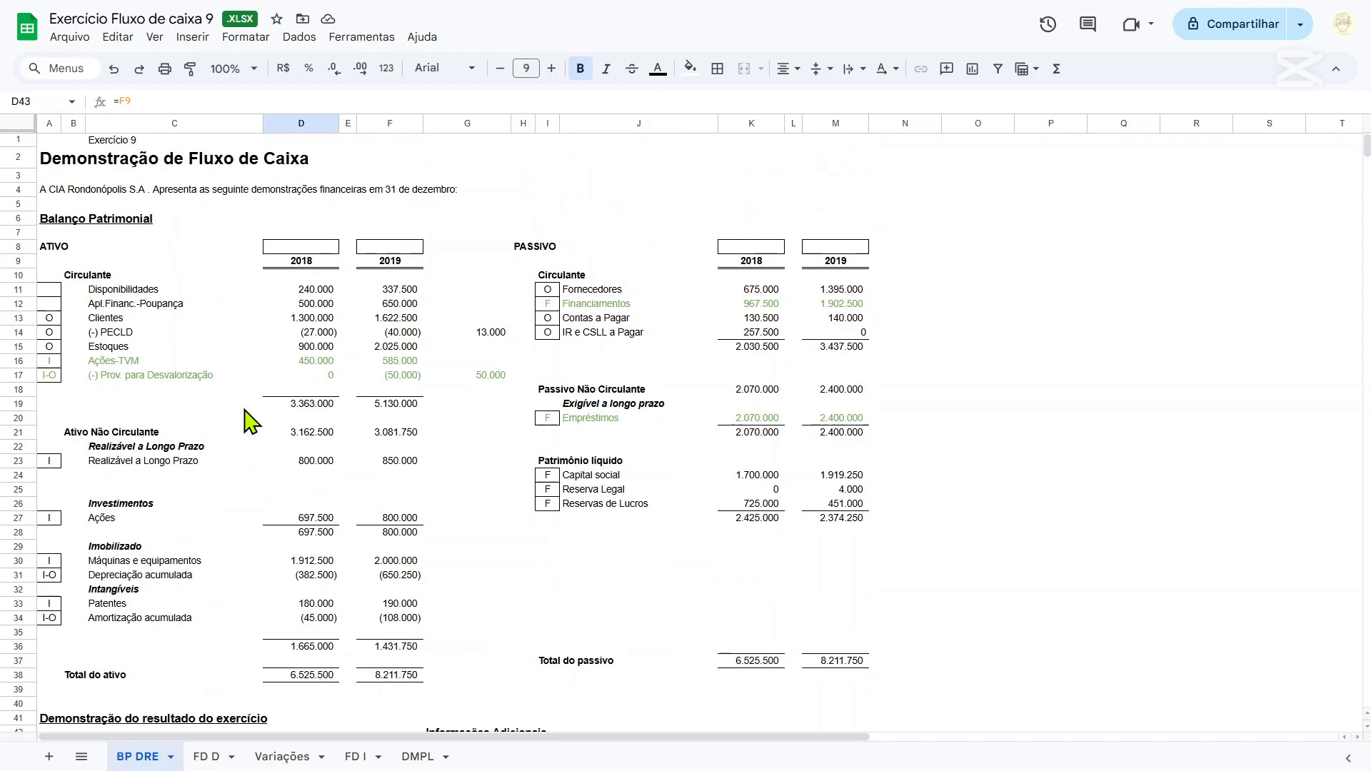
{"action": "left_click", "coordinate": [312, 307]}
{"action": "left_click", "coordinate": [314, 319]}
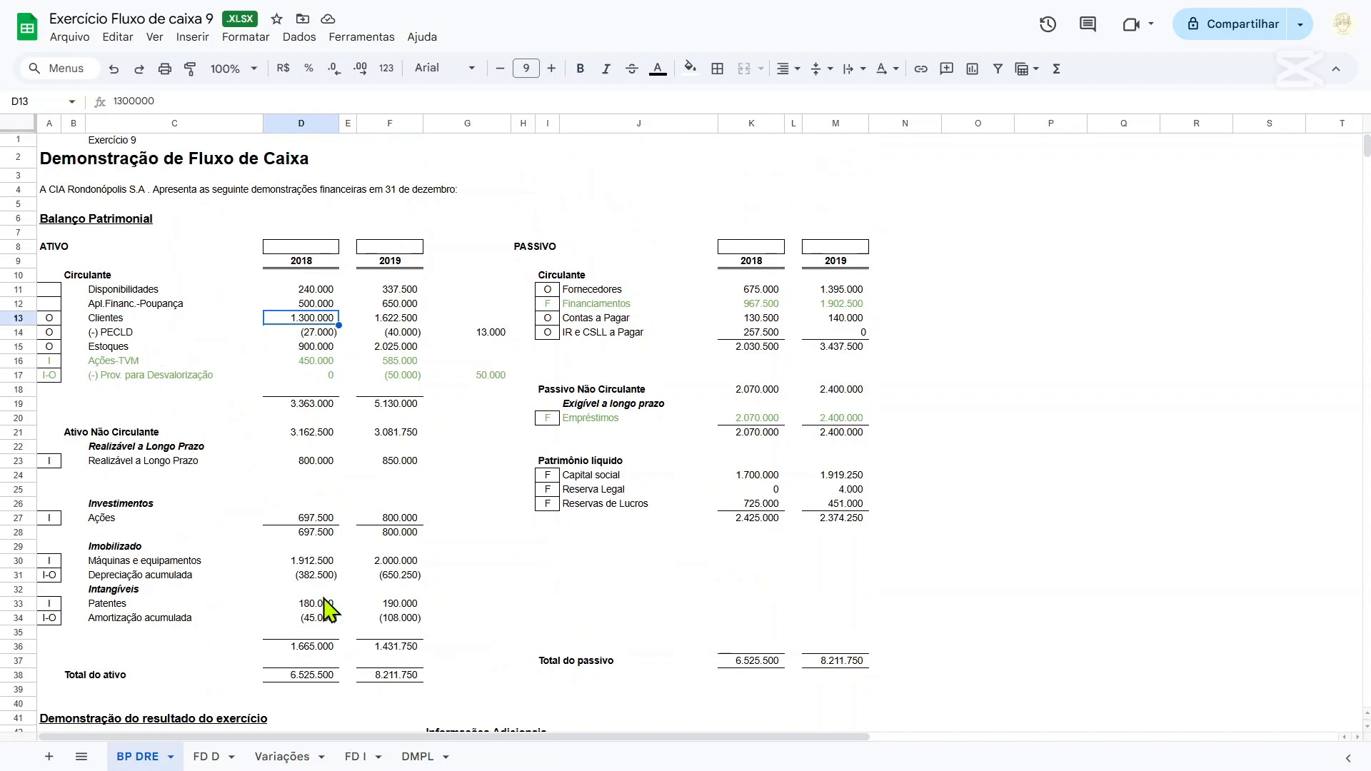
{"action": "left_click", "coordinate": [288, 757]}
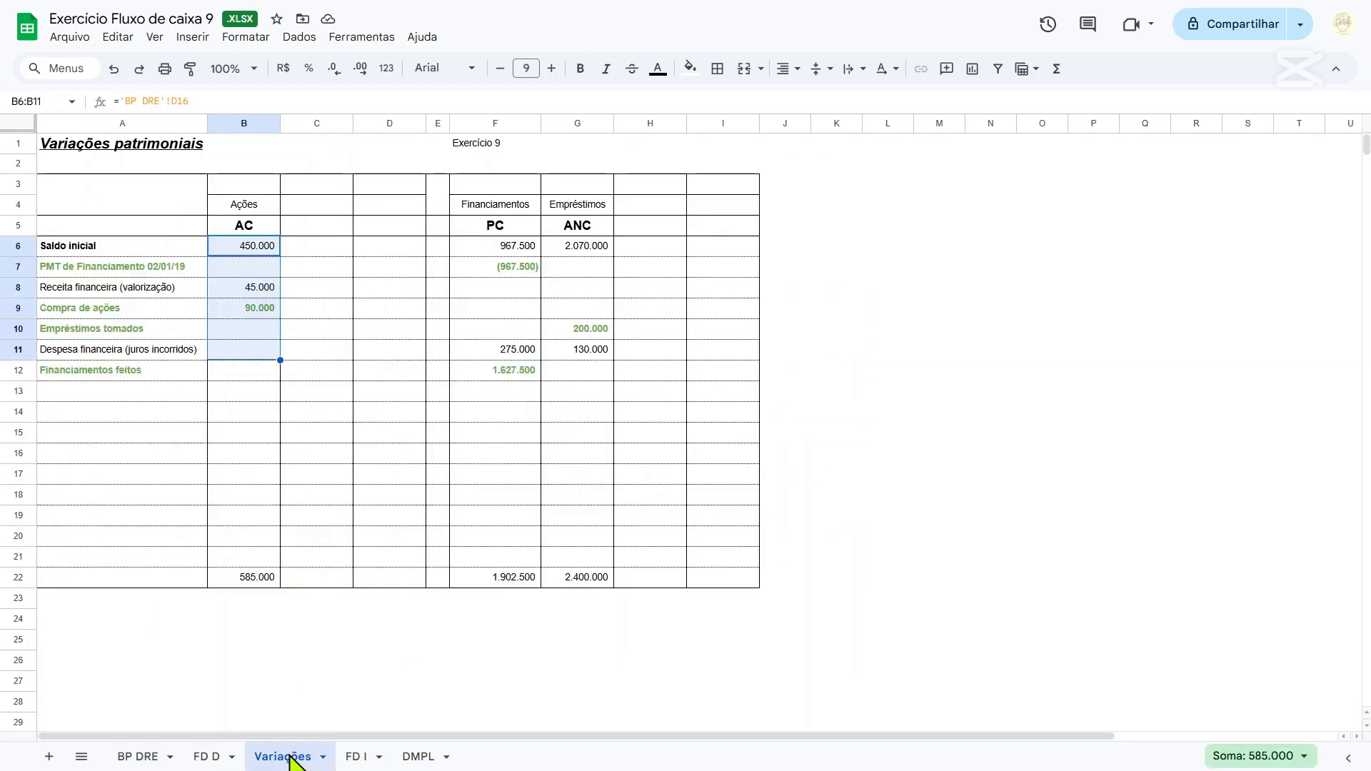
Complete the label "Saldo inicial de Clientes" in cell G9 of the FD D sheet.
{"action": "left_click", "coordinate": [204, 756]}
{"action": "double_click", "coordinate": [577, 278]}
{"action": "type", "text": "o in"}
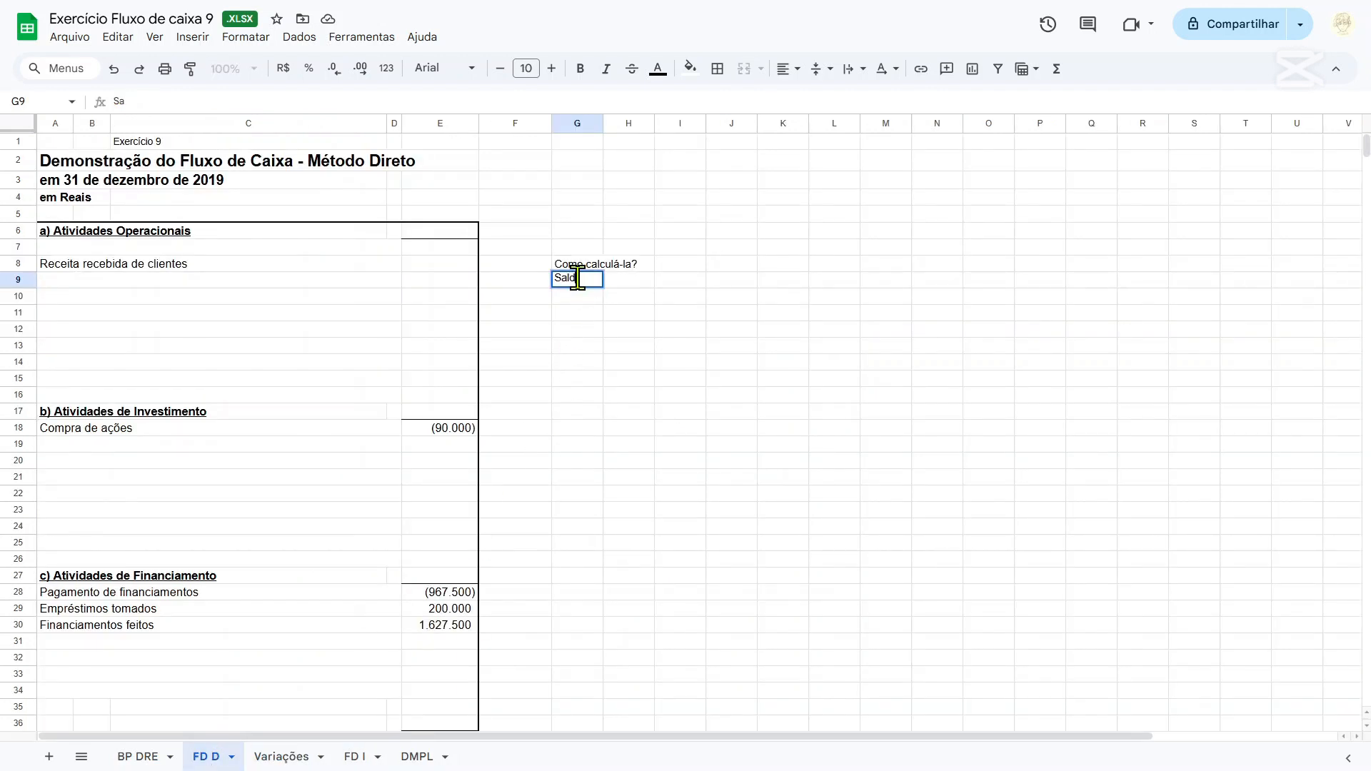
{"action": "type", "text": "icial de Clientes"}
Link K9 to the 2018 Clientes balance in cell D13 of BP DRE and fit column K's width to its contents.
{"action": "key", "text": "Tab"}
{"action": "key", "text": "Tab"}
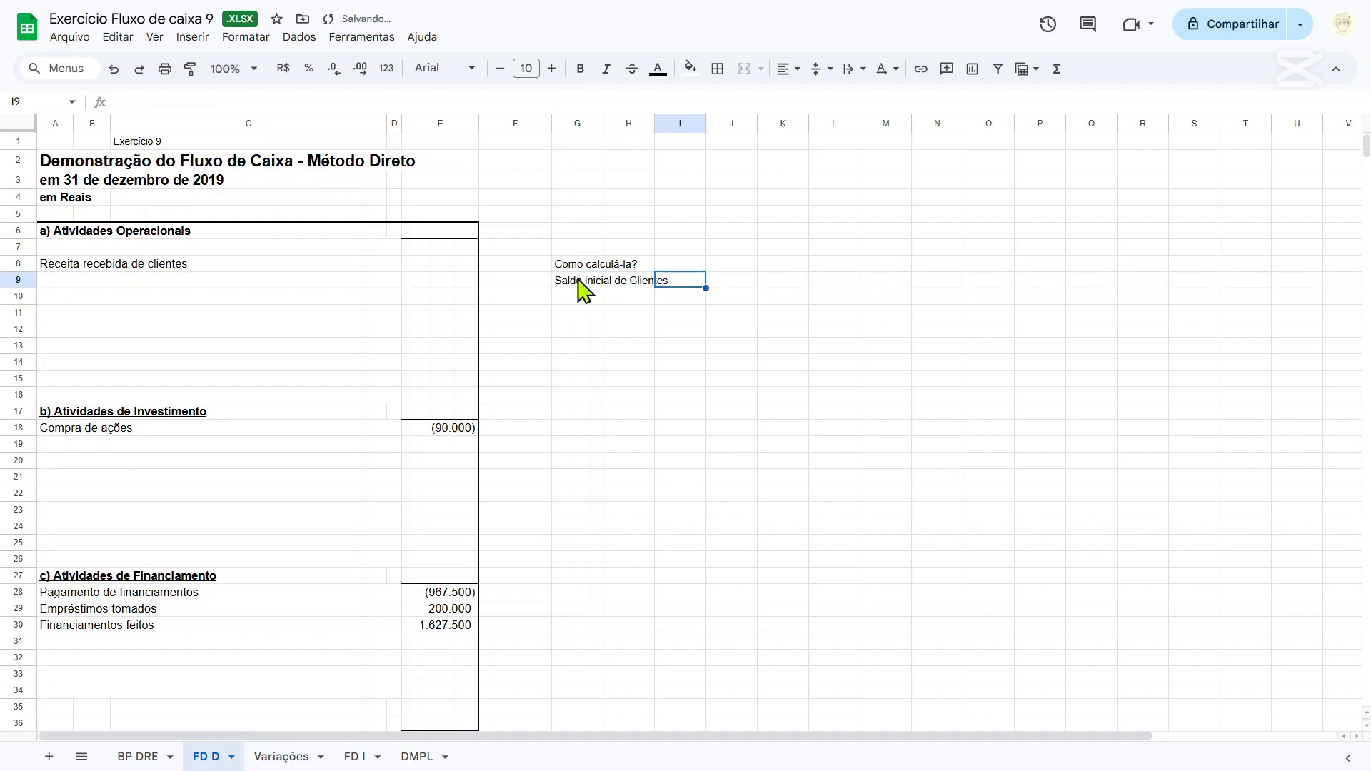
{"action": "key", "text": "Tab"}
{"action": "key", "text": "Tab"}
{"action": "type", "text": "="}
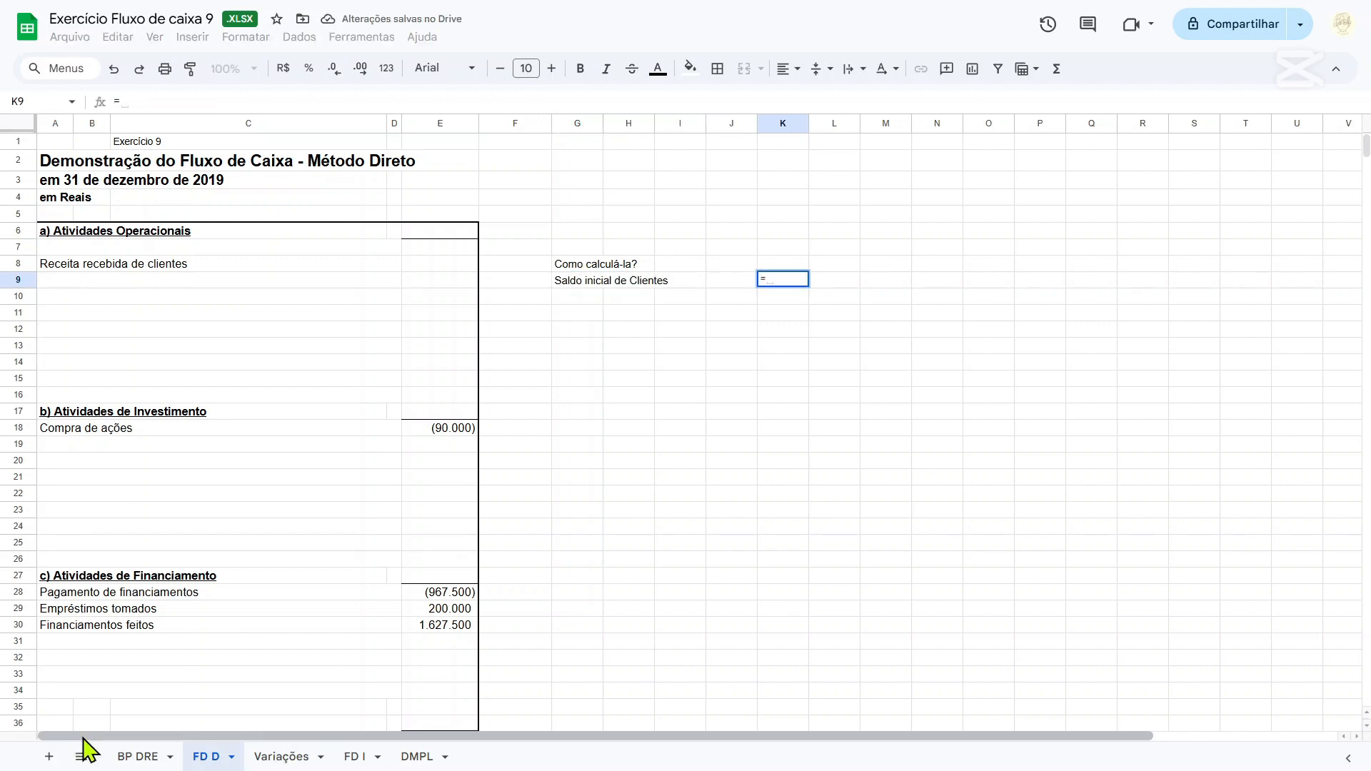
{"action": "left_click", "coordinate": [137, 756]}
{"action": "left_click", "coordinate": [319, 322]}
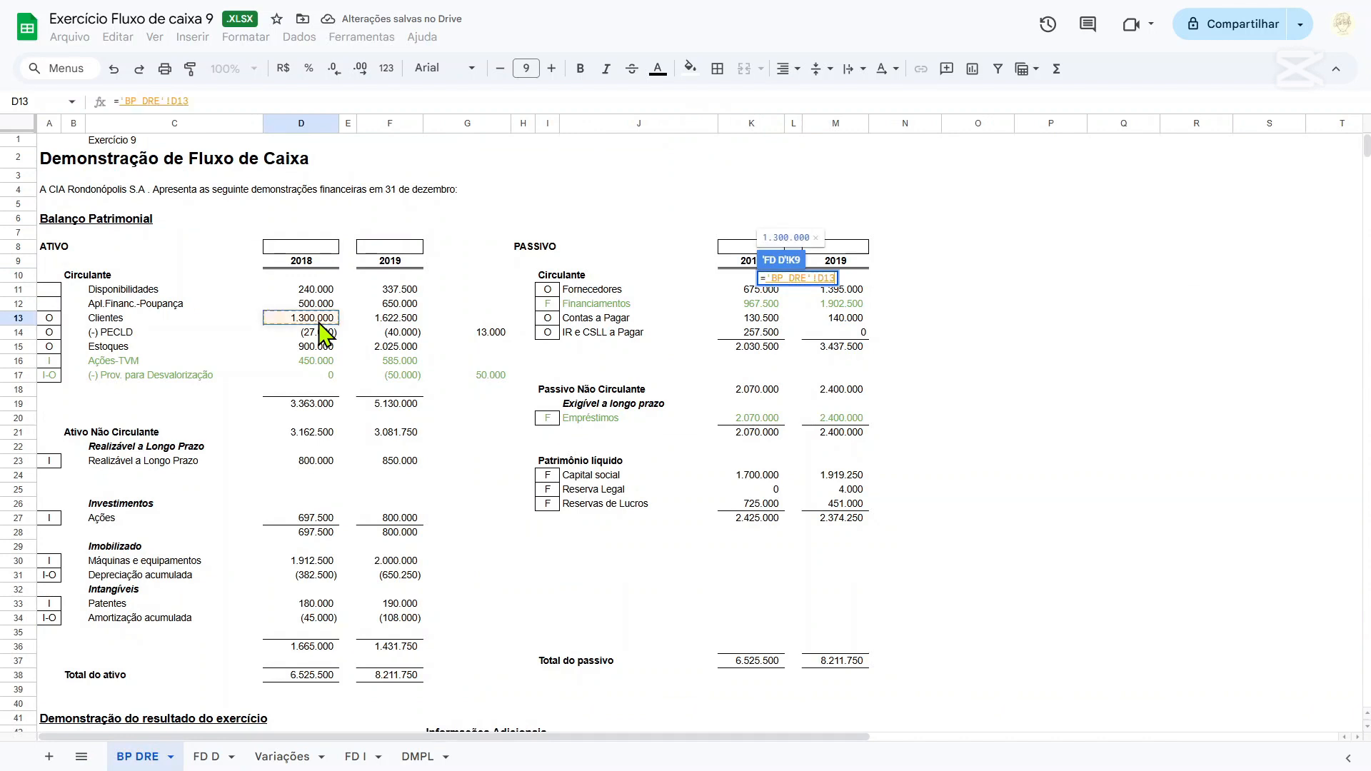
{"action": "key", "text": "Return"}
{"action": "left_click", "coordinate": [580, 299]}
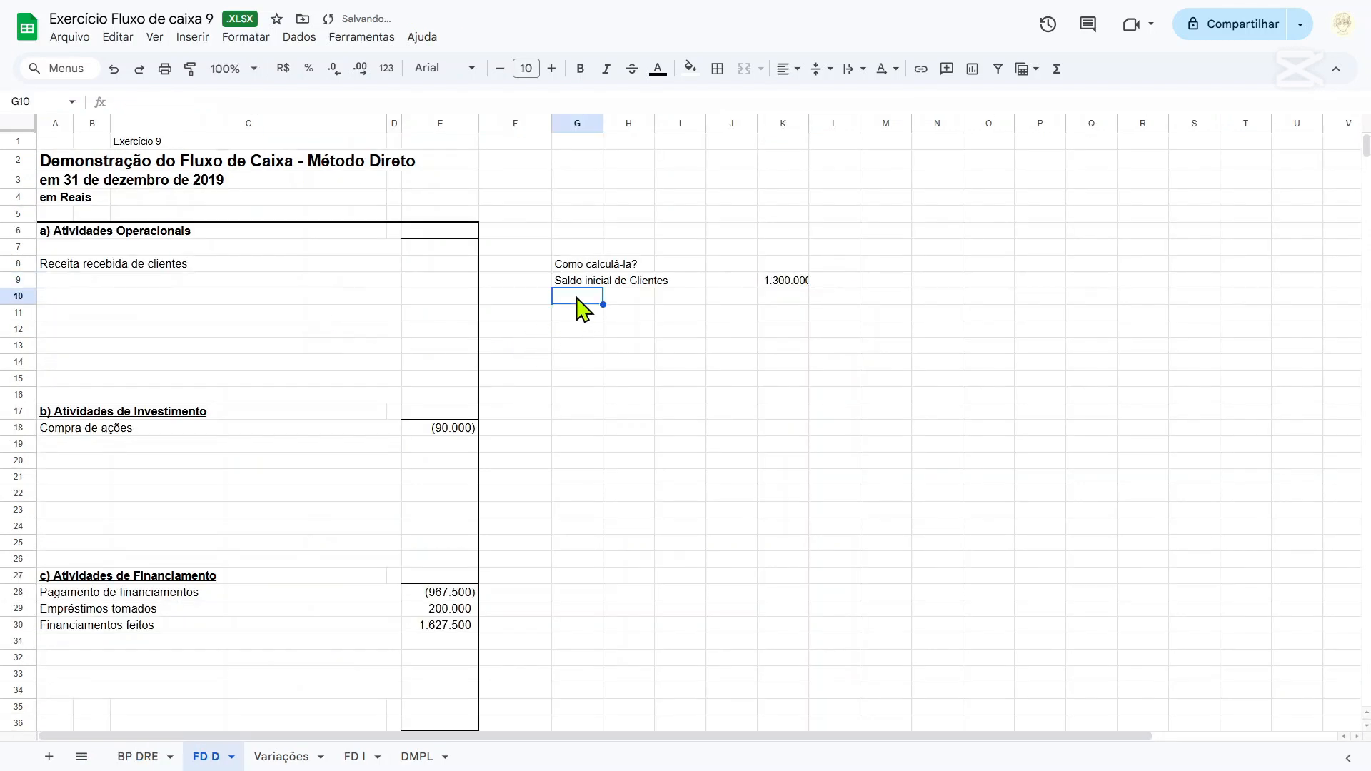
{"action": "double_click", "coordinate": [810, 123]}
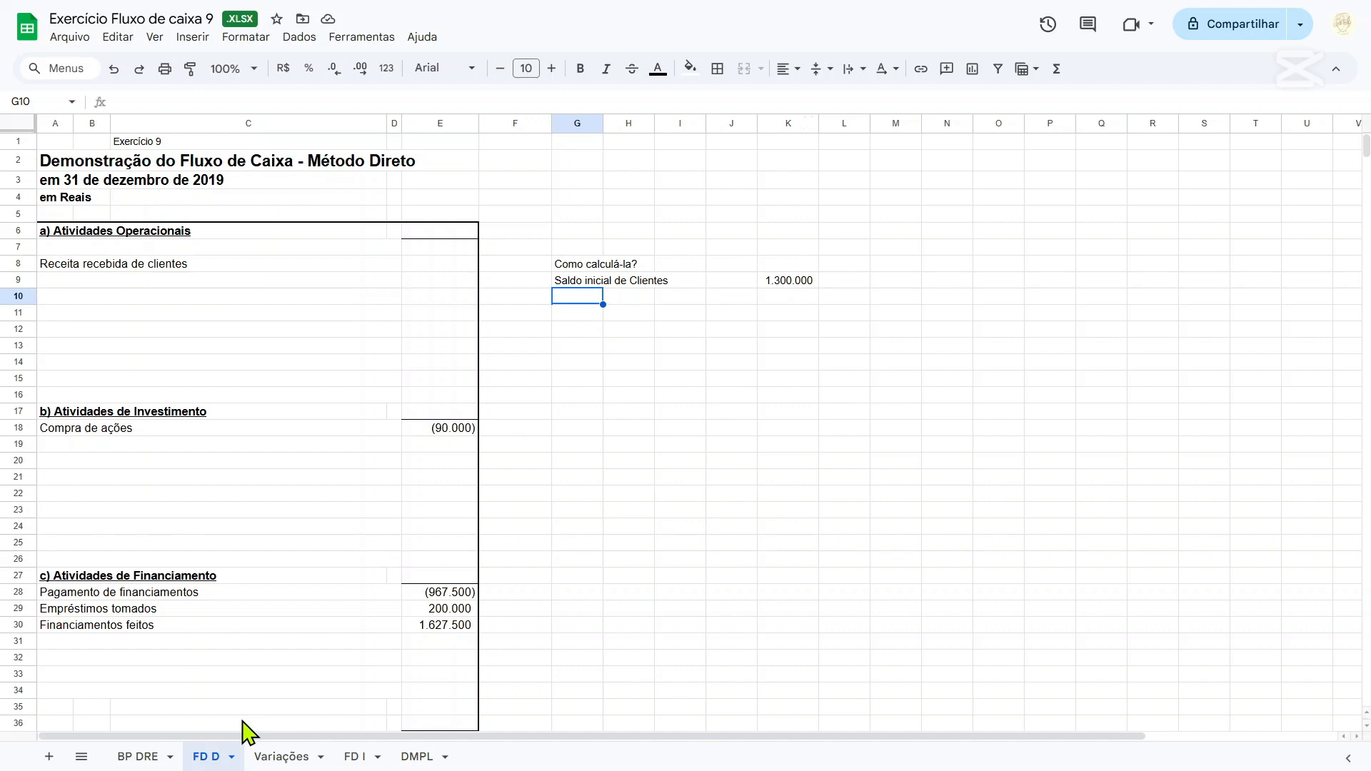
Examine the 2019 Clientes balance against Receita com vendas e serviços on the BP DRE sheet.
{"action": "left_click", "coordinate": [138, 757]}
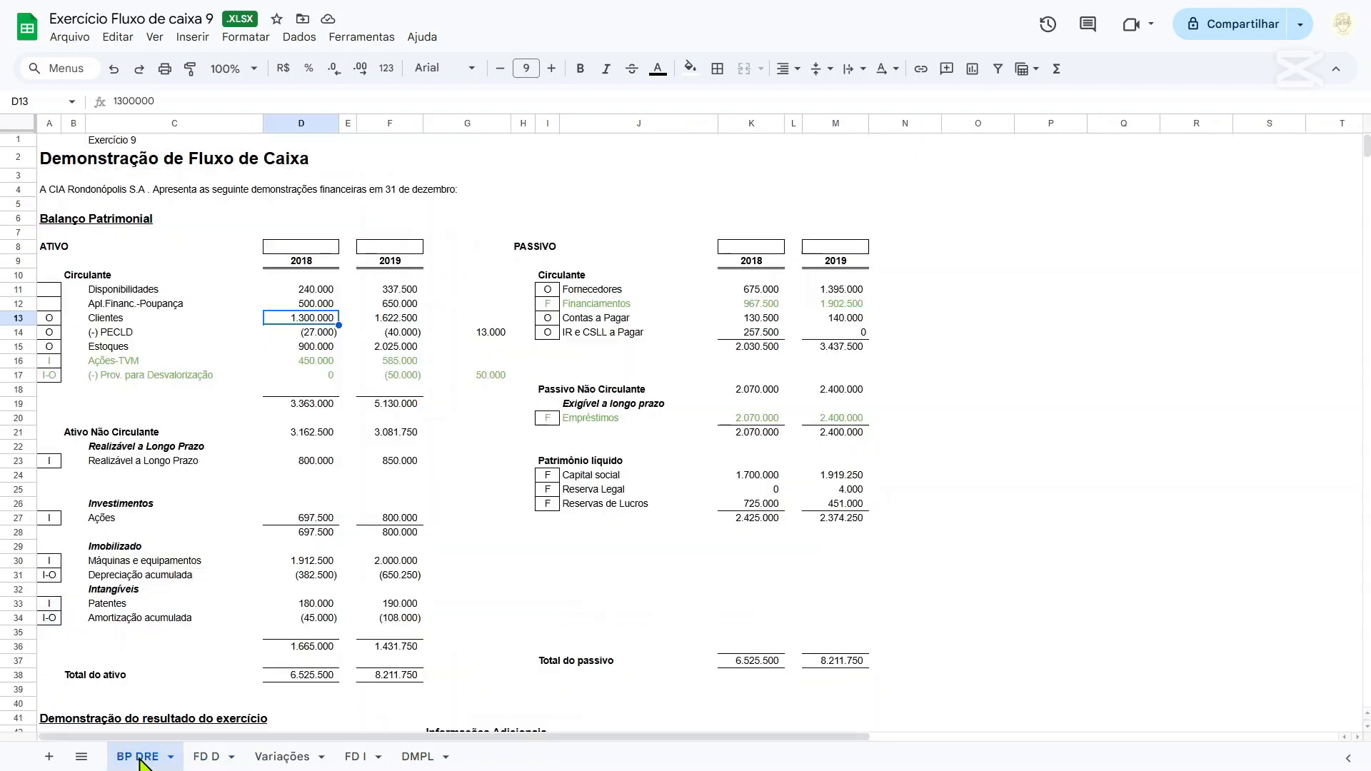
{"action": "left_click", "coordinate": [390, 321]}
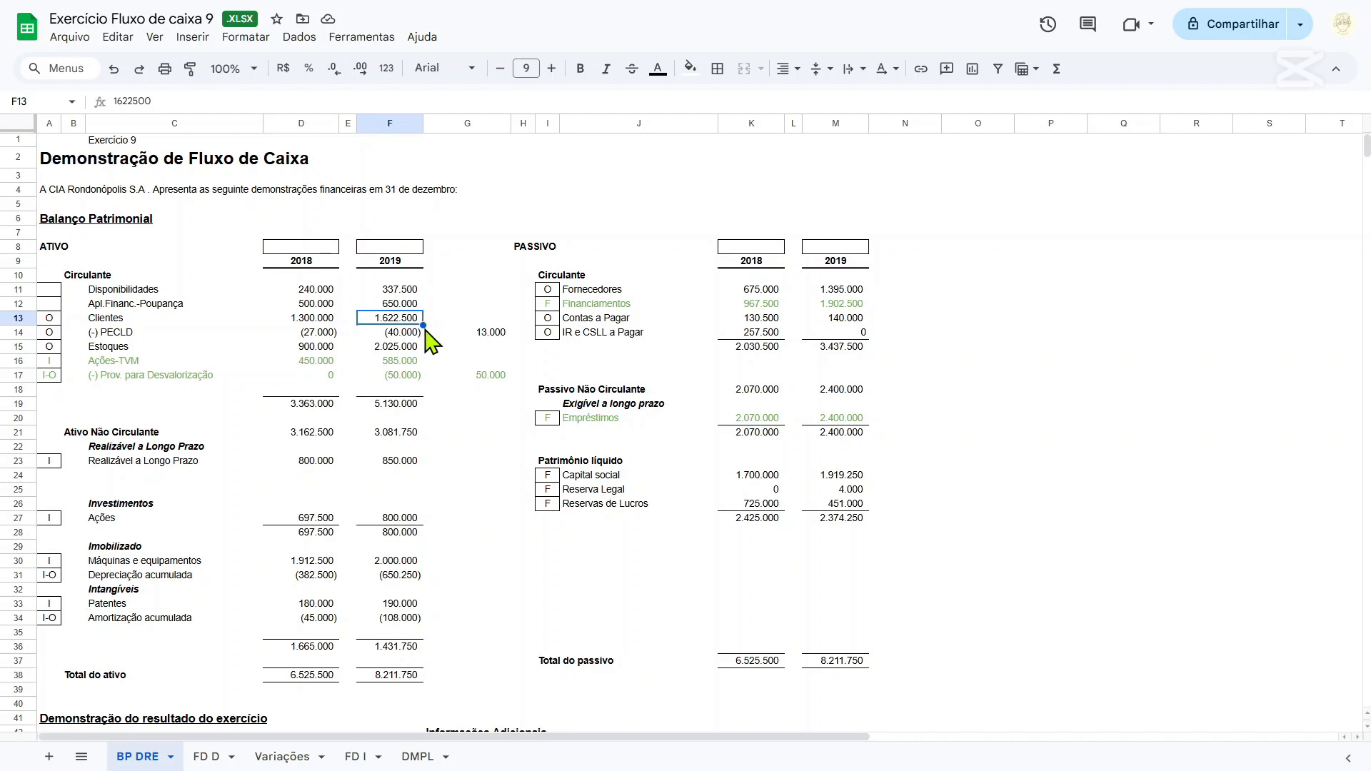
{"action": "scroll", "coordinate": [474, 428], "scroll_direction": "down", "scroll_amount": 5}
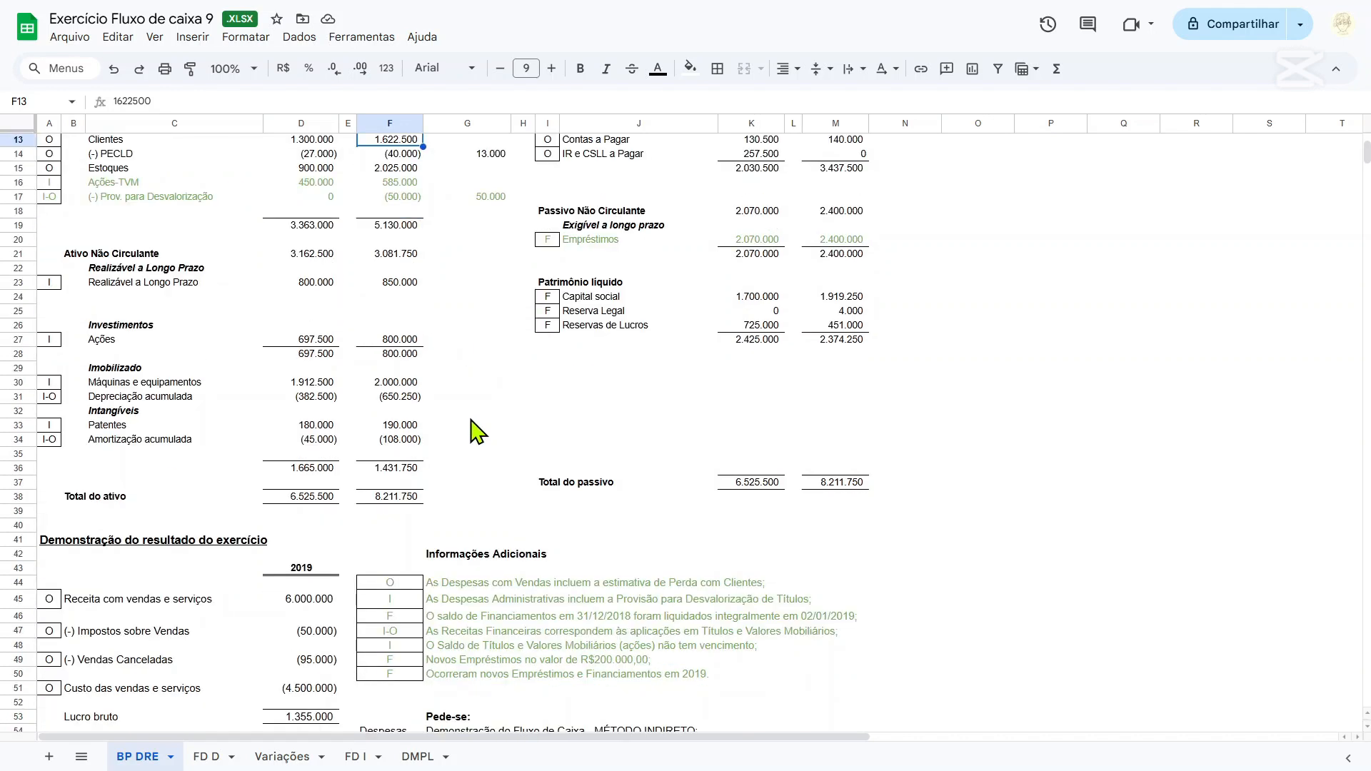
{"action": "scroll", "coordinate": [475, 431], "scroll_direction": "up", "scroll_amount": 2}
{"action": "scroll", "coordinate": [475, 429], "scroll_direction": "down", "scroll_amount": 6}
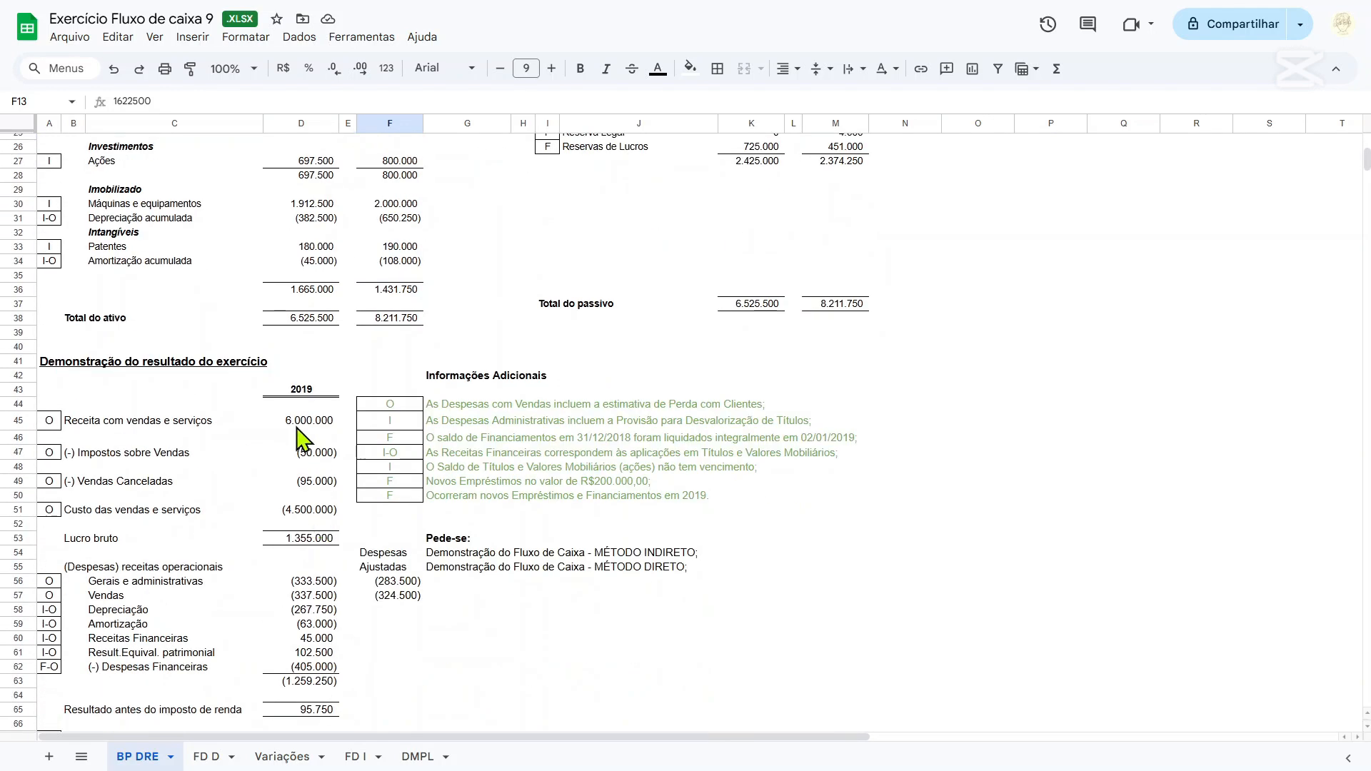
{"action": "scroll", "coordinate": [361, 457], "scroll_direction": "up", "scroll_amount": 6}
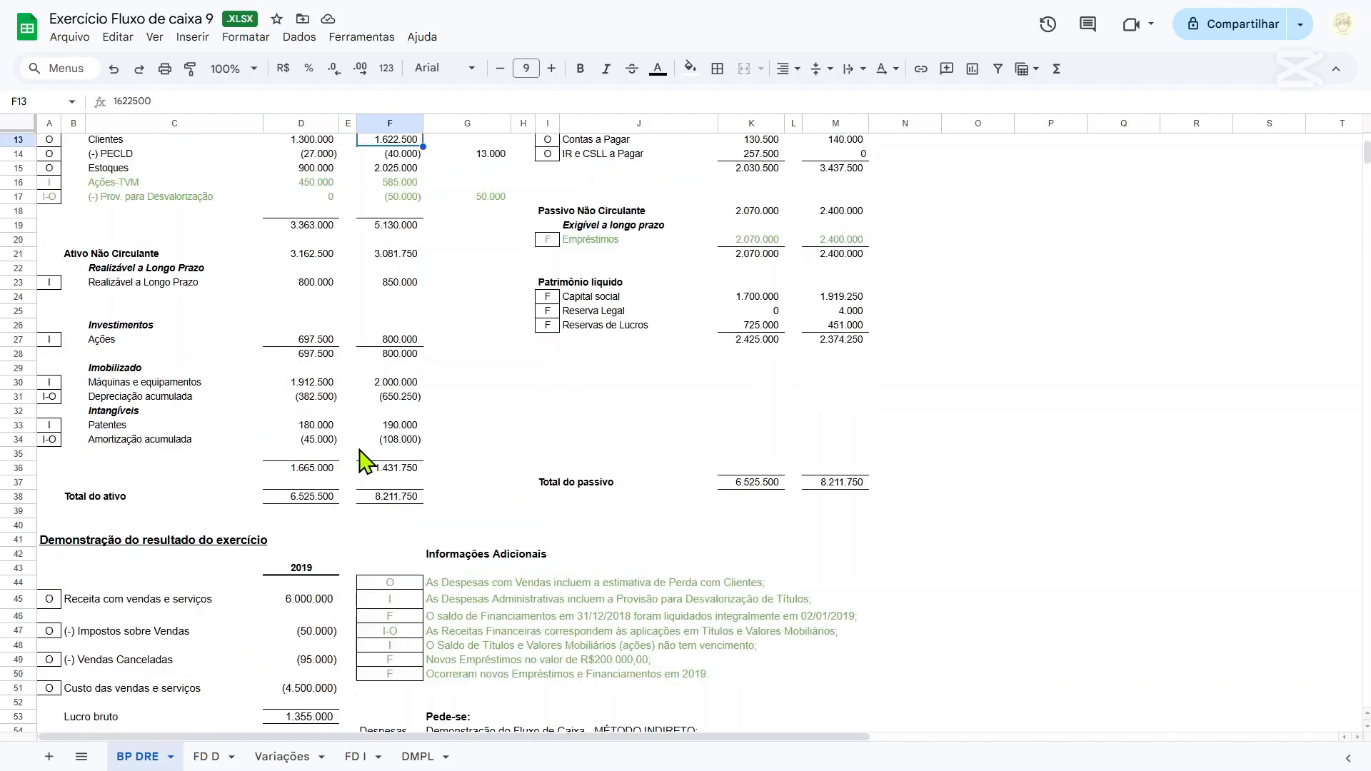
{"action": "left_click", "coordinate": [309, 697]}
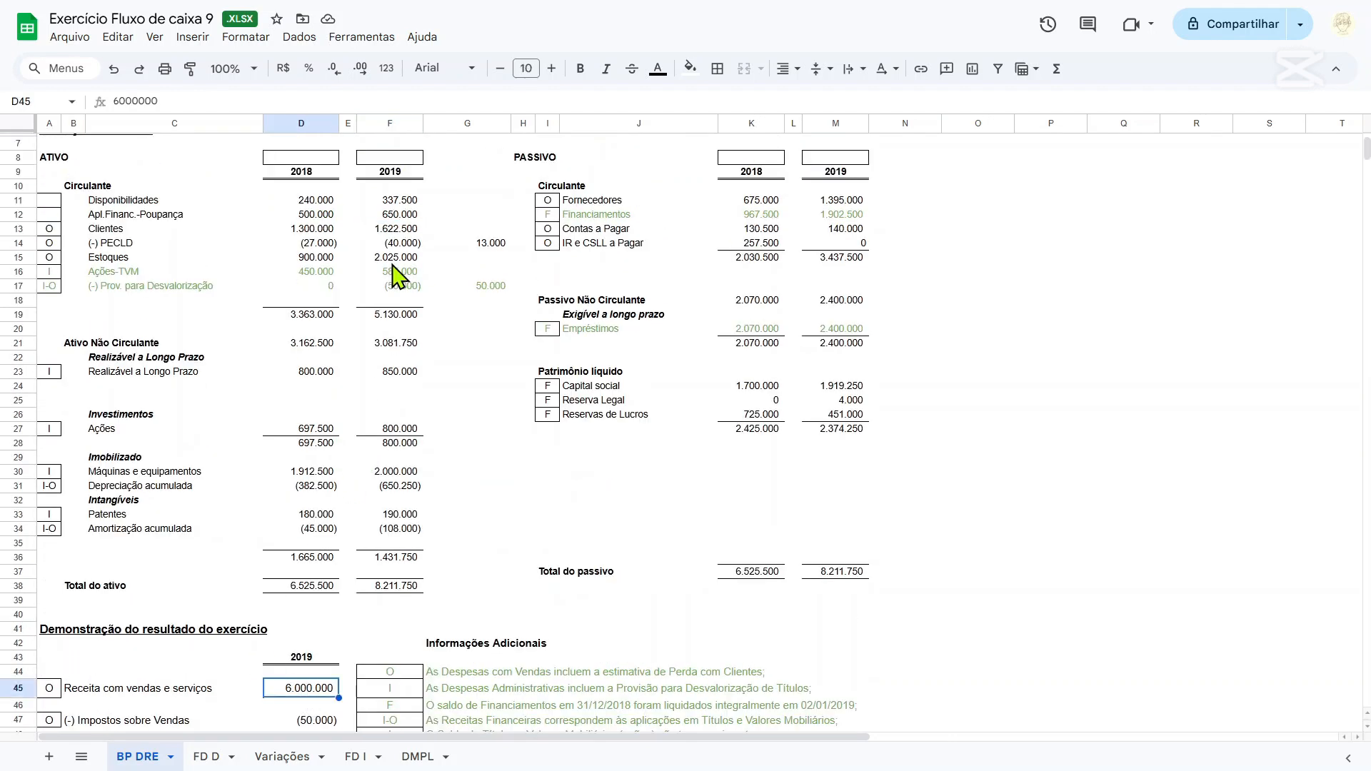
{"action": "left_click", "coordinate": [402, 232]}
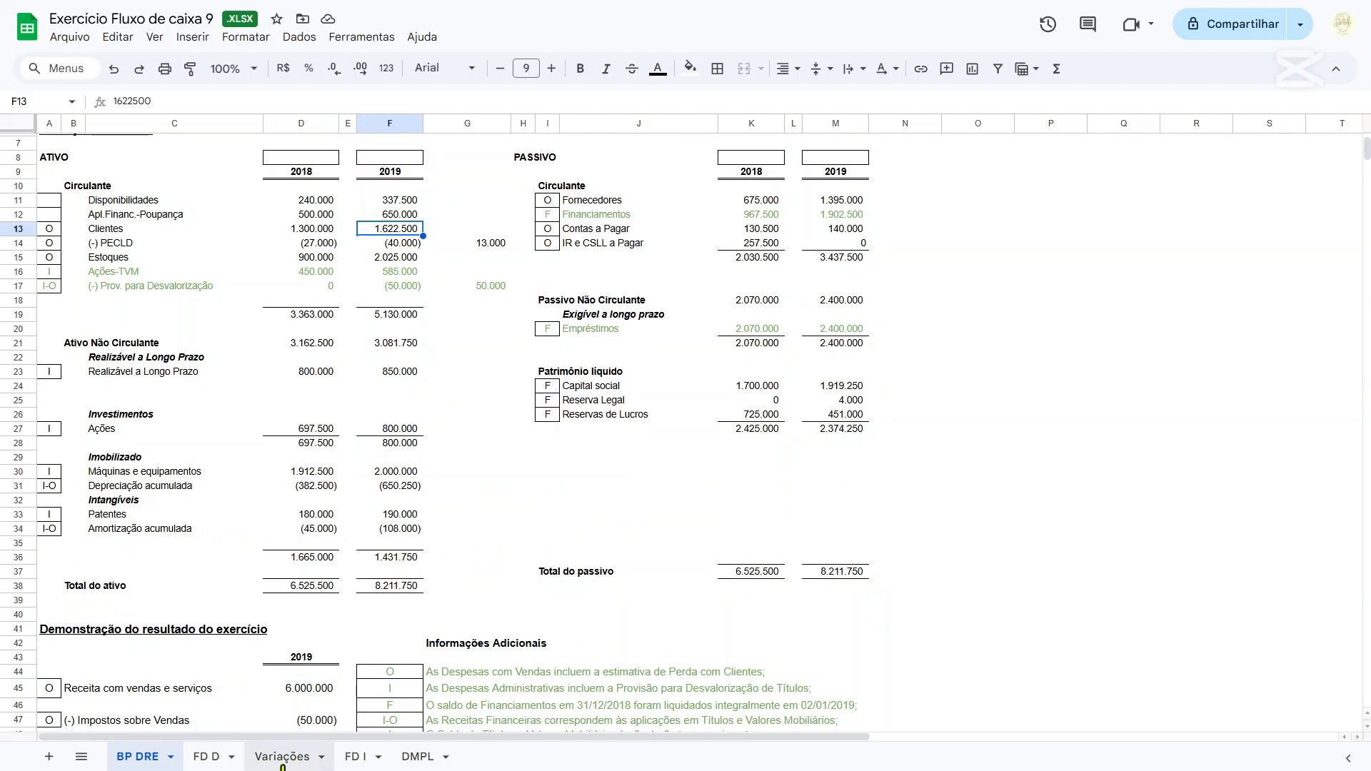
Enter the label "Receita à vista do exercício" in cell G10 of the FD D sheet.
{"action": "left_click", "coordinate": [205, 757]}
{"action": "type", "text": "Receita"}
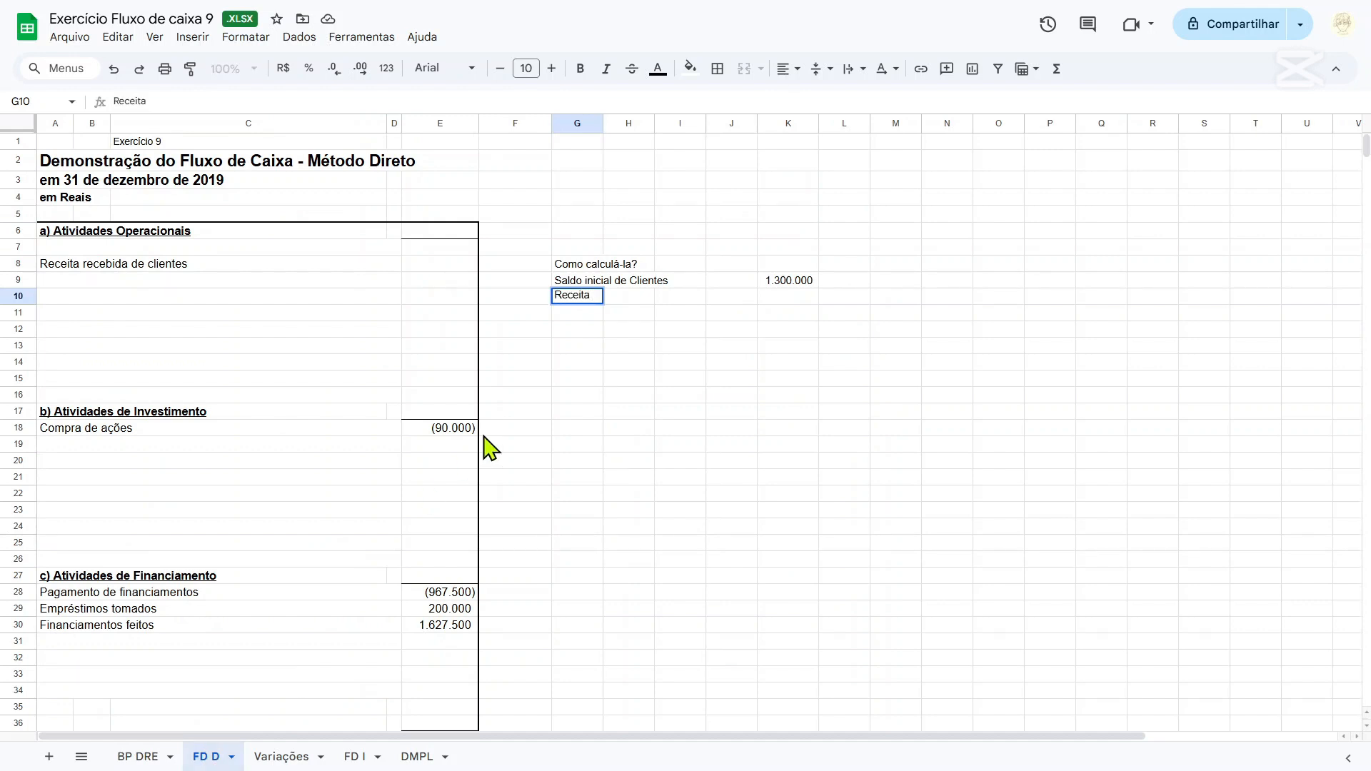
{"action": "type", "text": " à vista do exerc"}
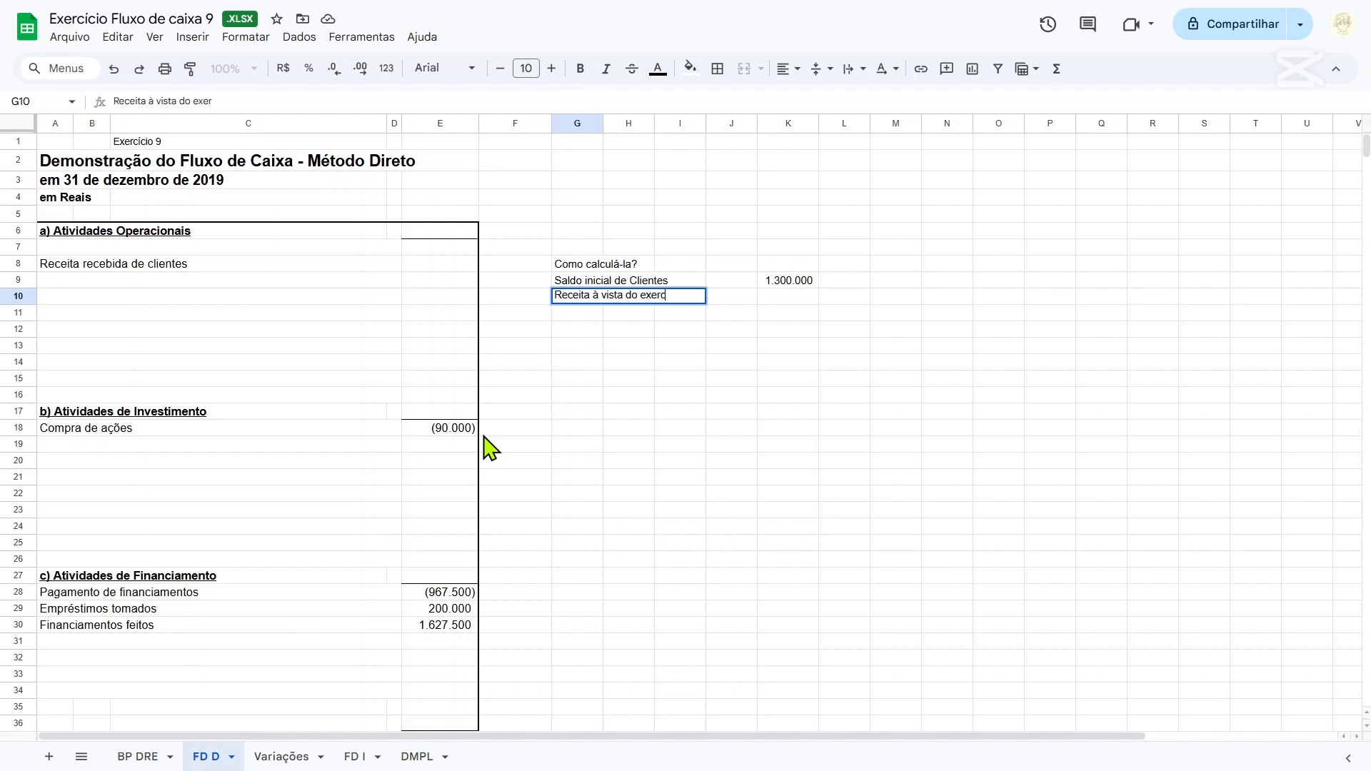
{"action": "type", "text": "ício"}
Calculate the cash revenue in K10 as BP DRE sales revenue D45 minus the 2019 Clientes balance F13.
{"action": "key", "text": "Tab"}
{"action": "key", "text": "Tab"}
{"action": "key", "text": "Tab"}
{"action": "key", "text": "Tab"}
{"action": "type", "text": "="}
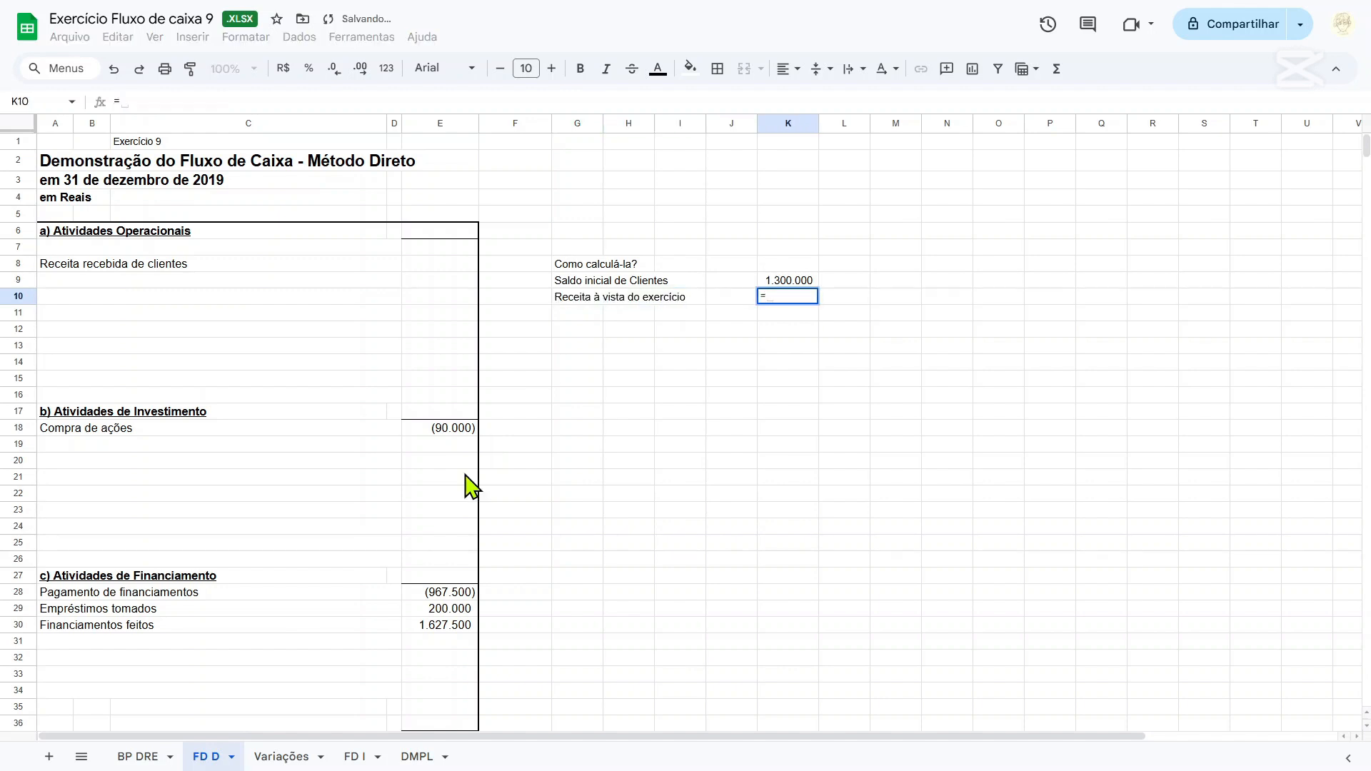
{"action": "left_click", "coordinate": [138, 756]}
{"action": "scroll", "coordinate": [453, 521], "scroll_direction": "down", "scroll_amount": 4}
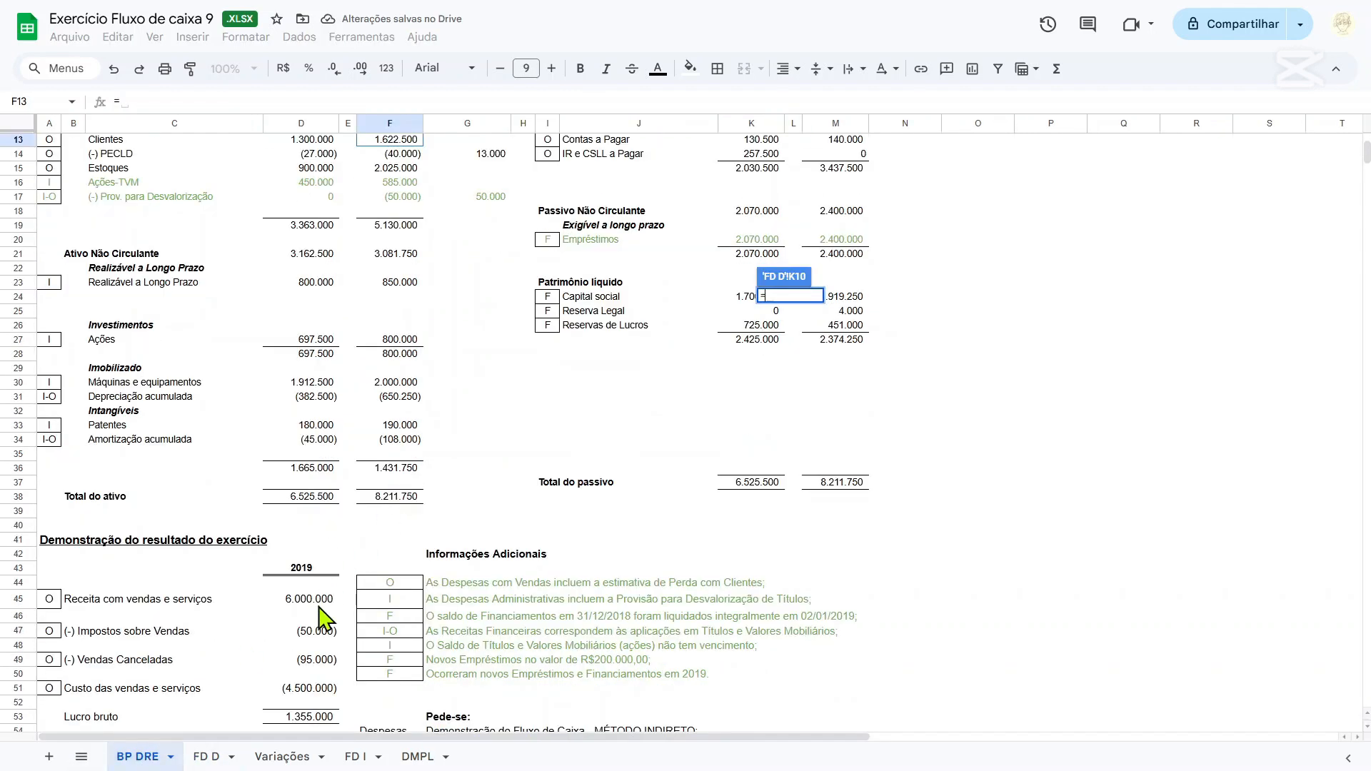
{"action": "left_click", "coordinate": [319, 605]}
{"action": "scroll", "coordinate": [528, 468], "scroll_direction": "up", "scroll_amount": 4}
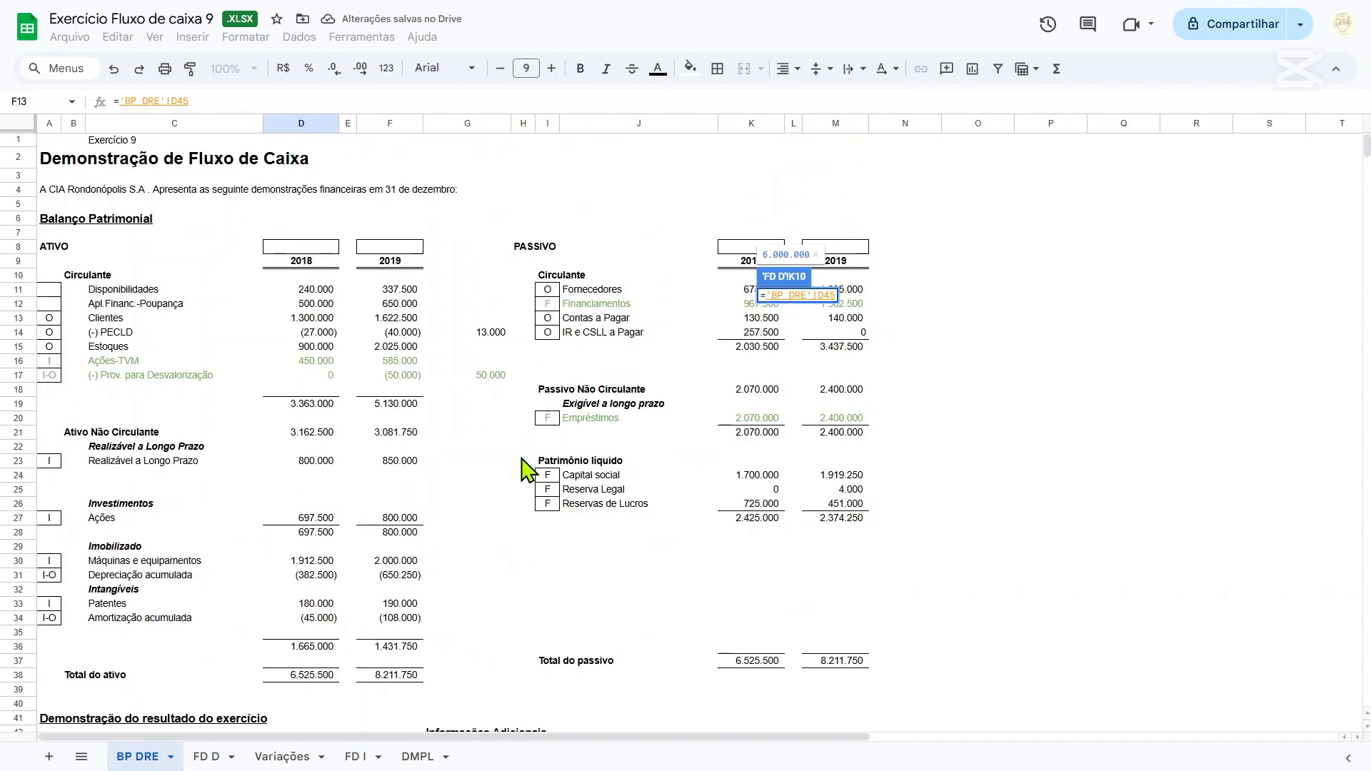
{"action": "type", "text": "-"}
{"action": "left_click", "coordinate": [388, 319]}
{"action": "key", "text": "Return"}
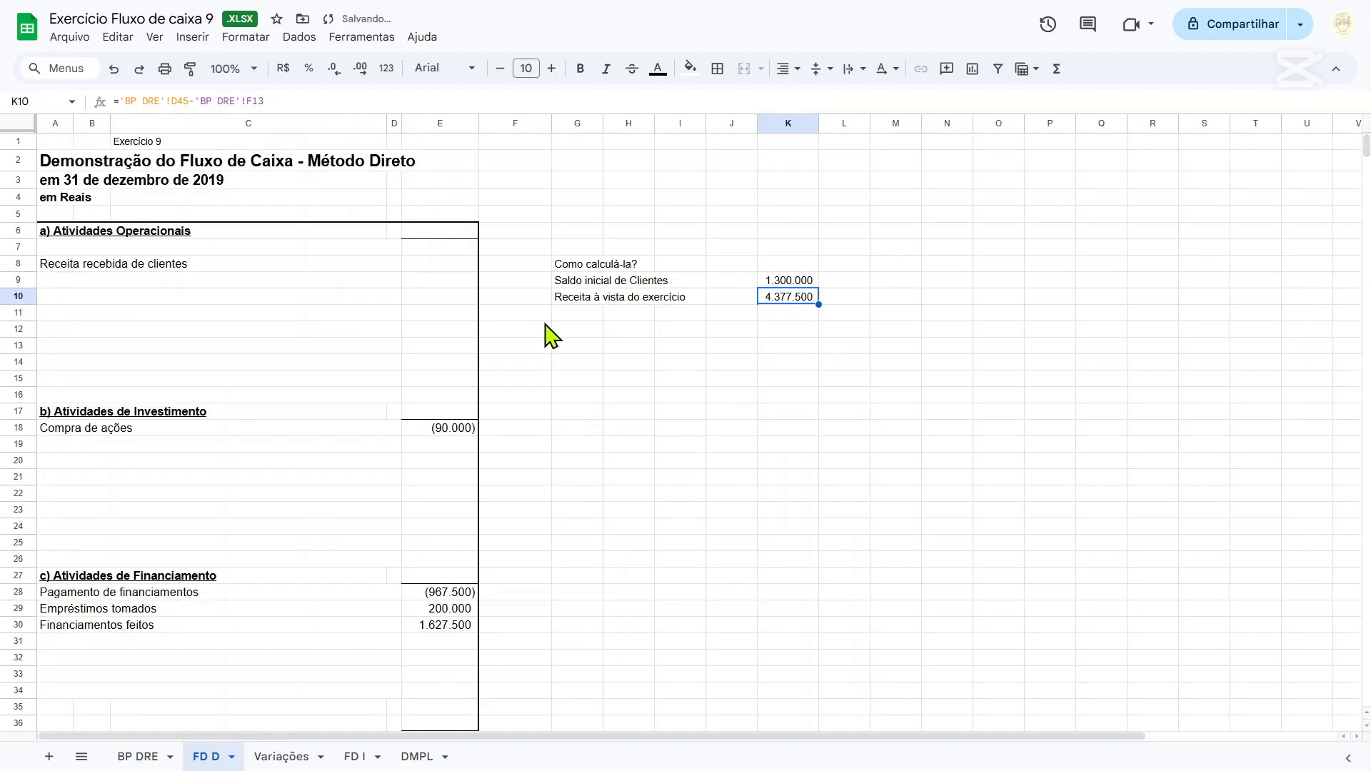
Enter the label "Receita recebida de clientes total" in cell G11 and make it bold.
{"action": "left_click", "coordinate": [580, 314]}
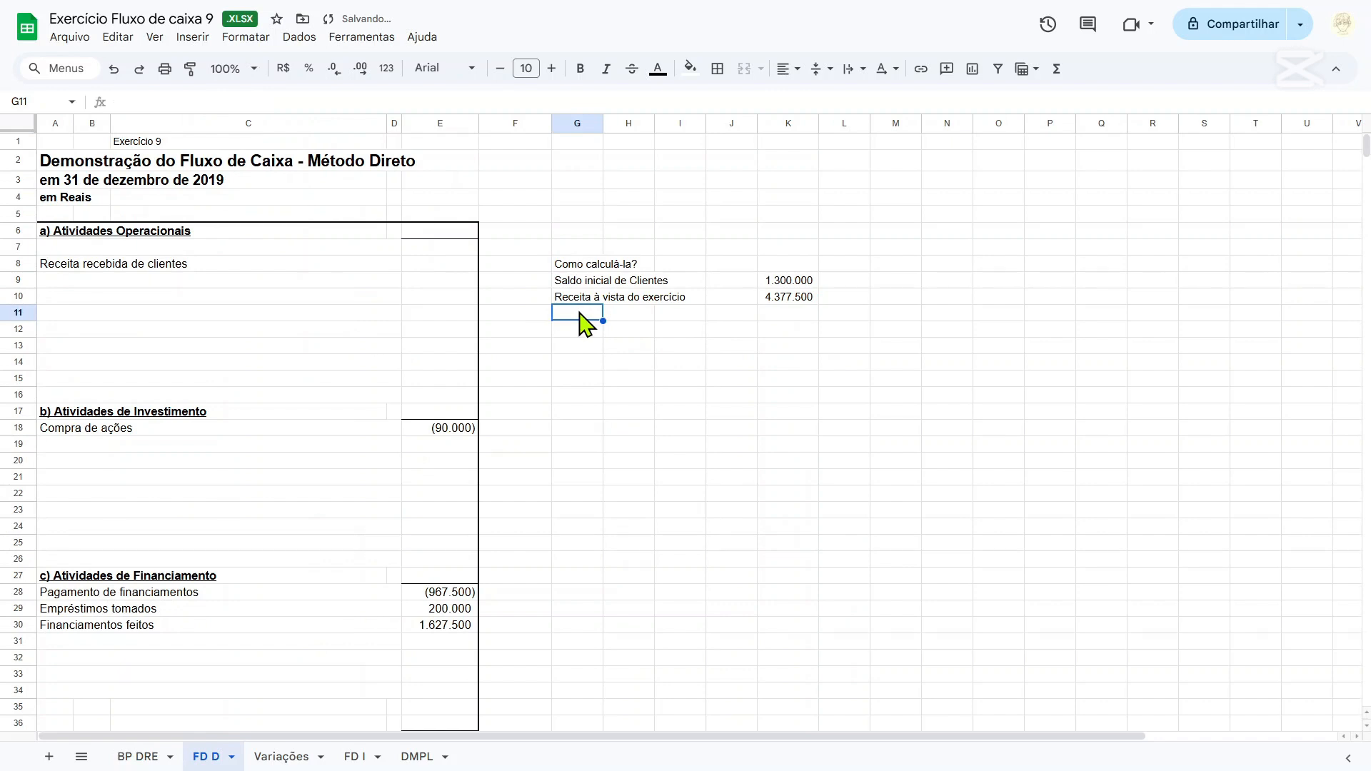
{"action": "type", "text": "Receita recebida de cle"}
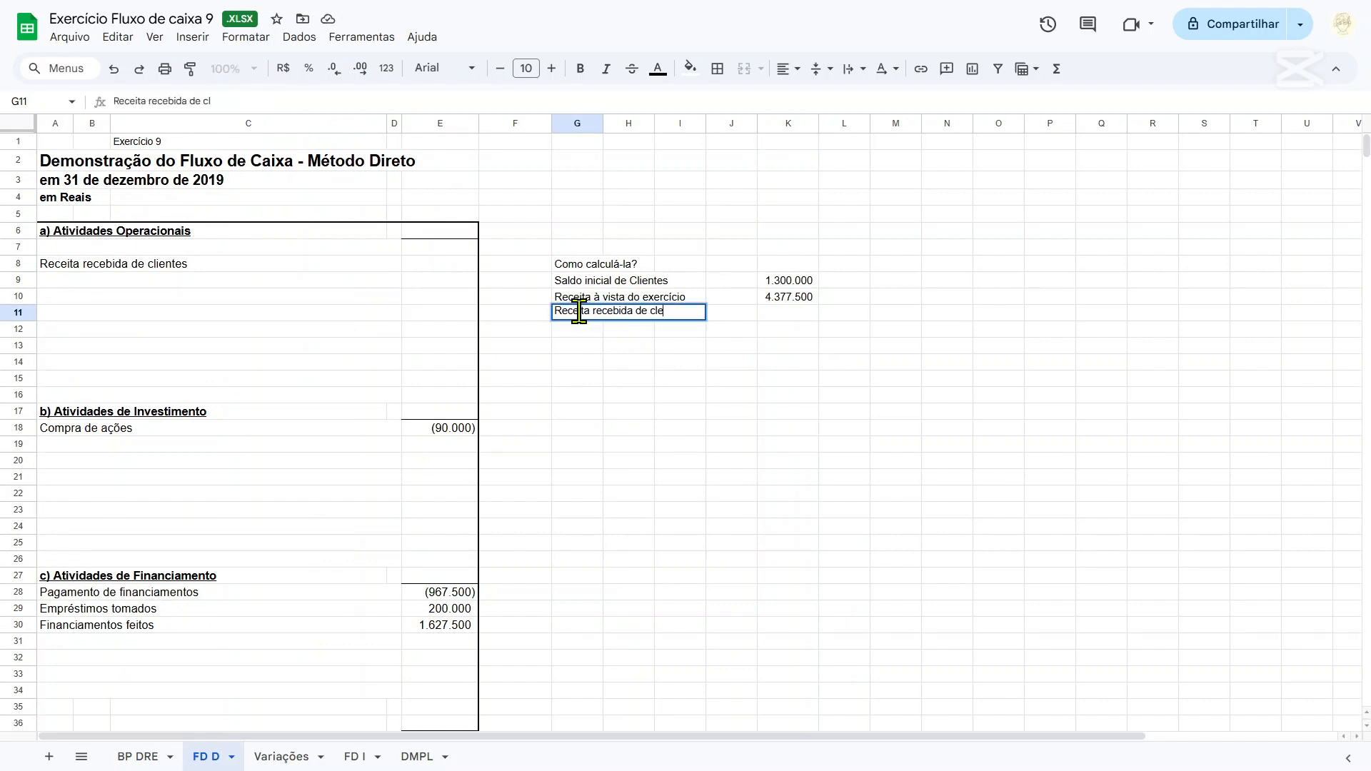
{"action": "key", "text": "BackSpace"}
{"action": "type", "text": "ientes total"}
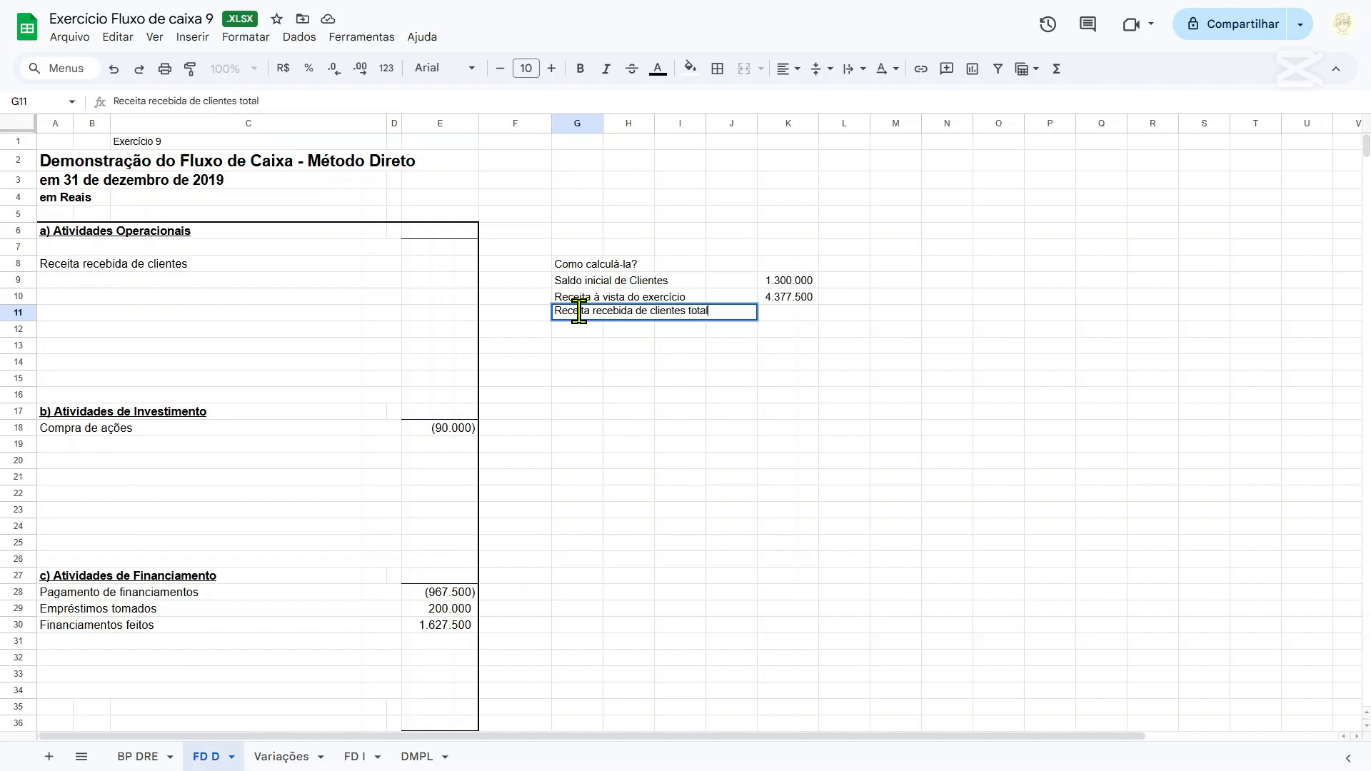
{"action": "key", "text": "Return"}
{"action": "key", "text": "Up"}
{"action": "key", "text": "ctrl+b"}
Total the customer receipts in K11 with the formula =K10+K9 and make the result bold.
{"action": "key", "text": "Right"}
{"action": "key", "text": "Right"}
{"action": "key", "text": "Right"}
{"action": "key", "text": "Right"}
{"action": "type", "text": "="}
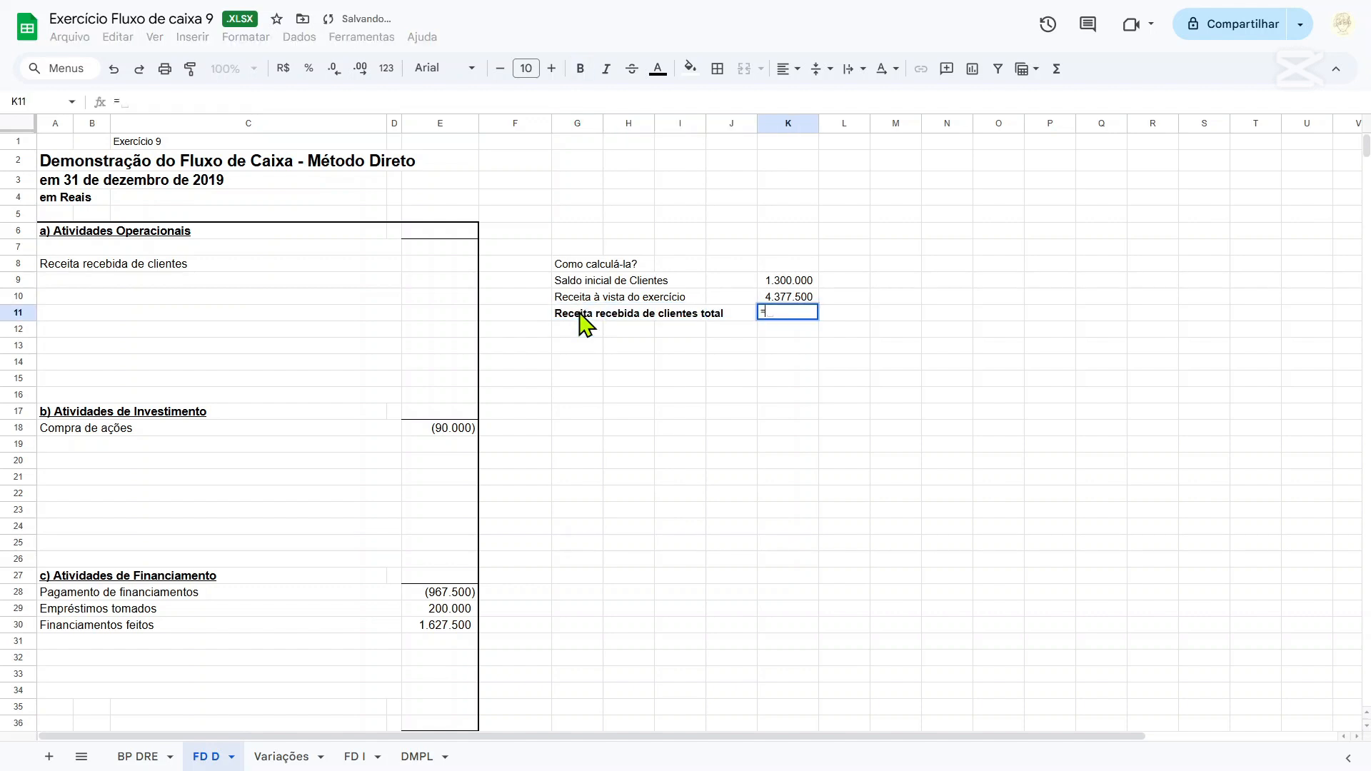
{"action": "key", "text": "Up"}
{"action": "type", "text": "+"}
{"action": "key", "text": "Up"}
{"action": "key", "text": "Up"}
{"action": "key", "text": "Return"}
{"action": "key", "text": "Up"}
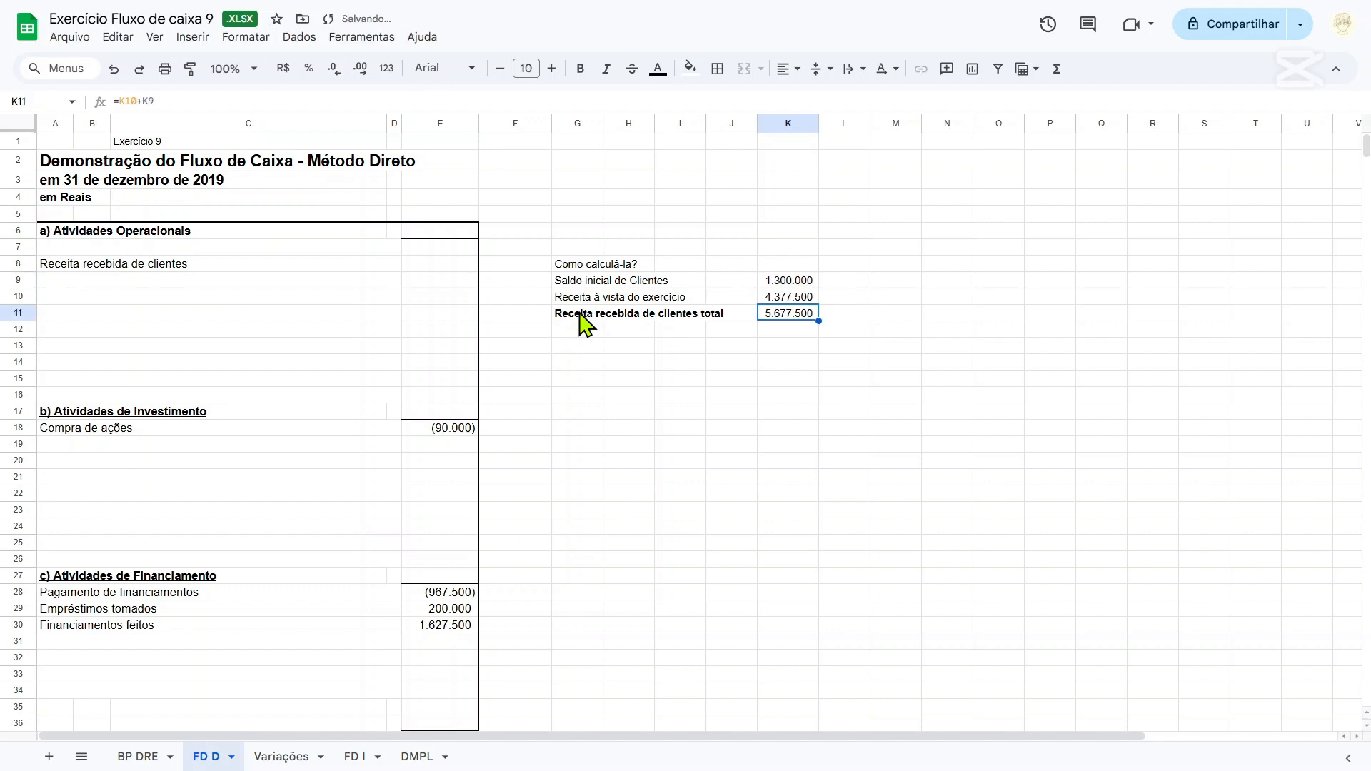
Add a bottom border to cell K10 to separate the two amounts from the total in K11.
{"action": "left_click_drag", "start_coordinate": [777, 285], "coordinate": [786, 300]}
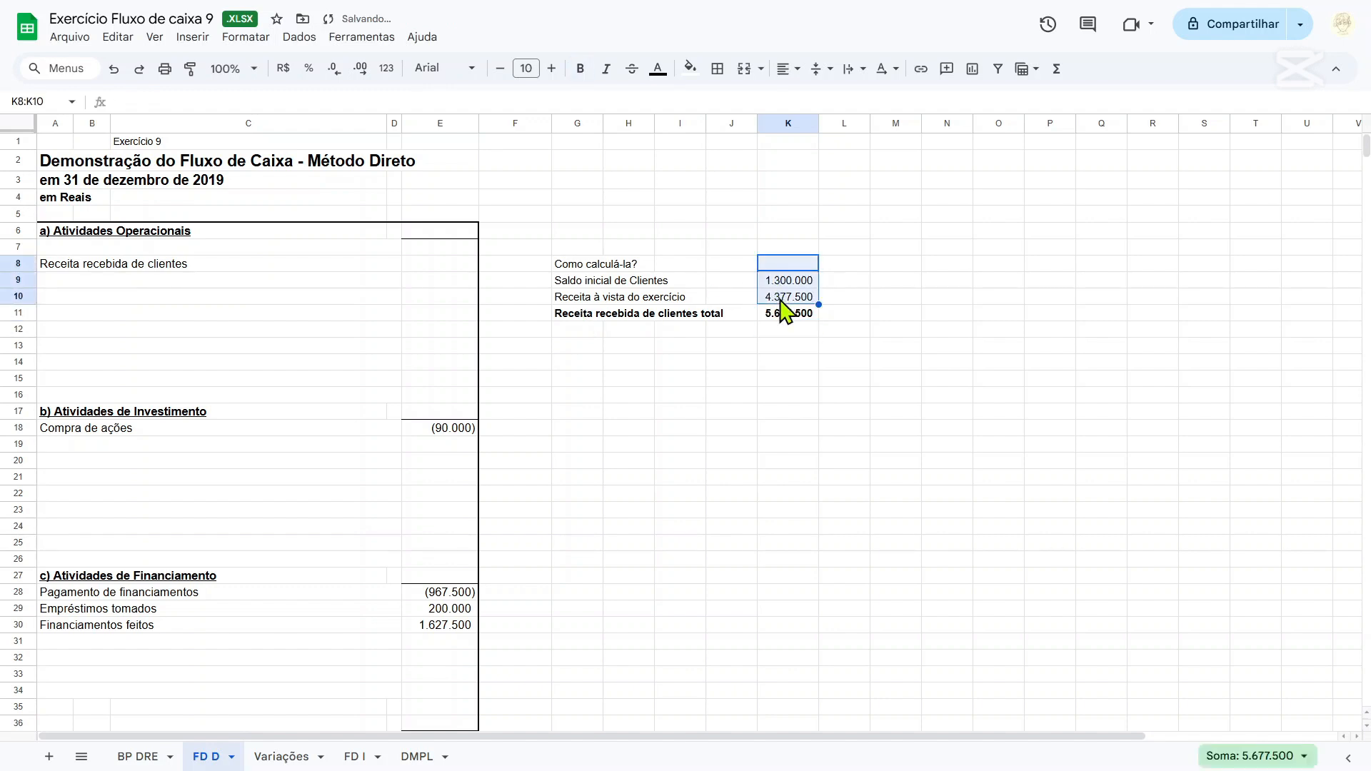
{"action": "left_click", "coordinate": [786, 300]}
{"action": "left_click", "coordinate": [730, 74]}
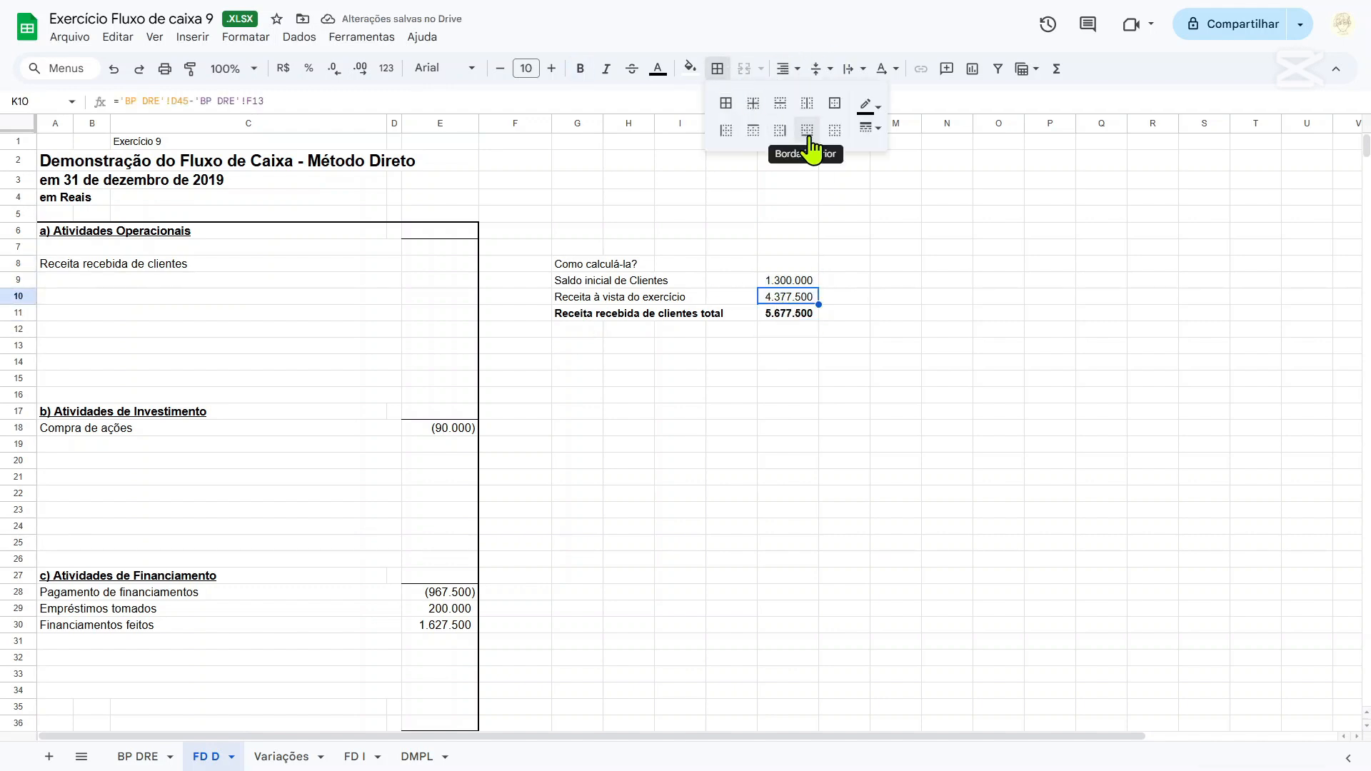
{"action": "left_click", "coordinate": [835, 336]}
{"action": "left_click", "coordinate": [785, 314]}
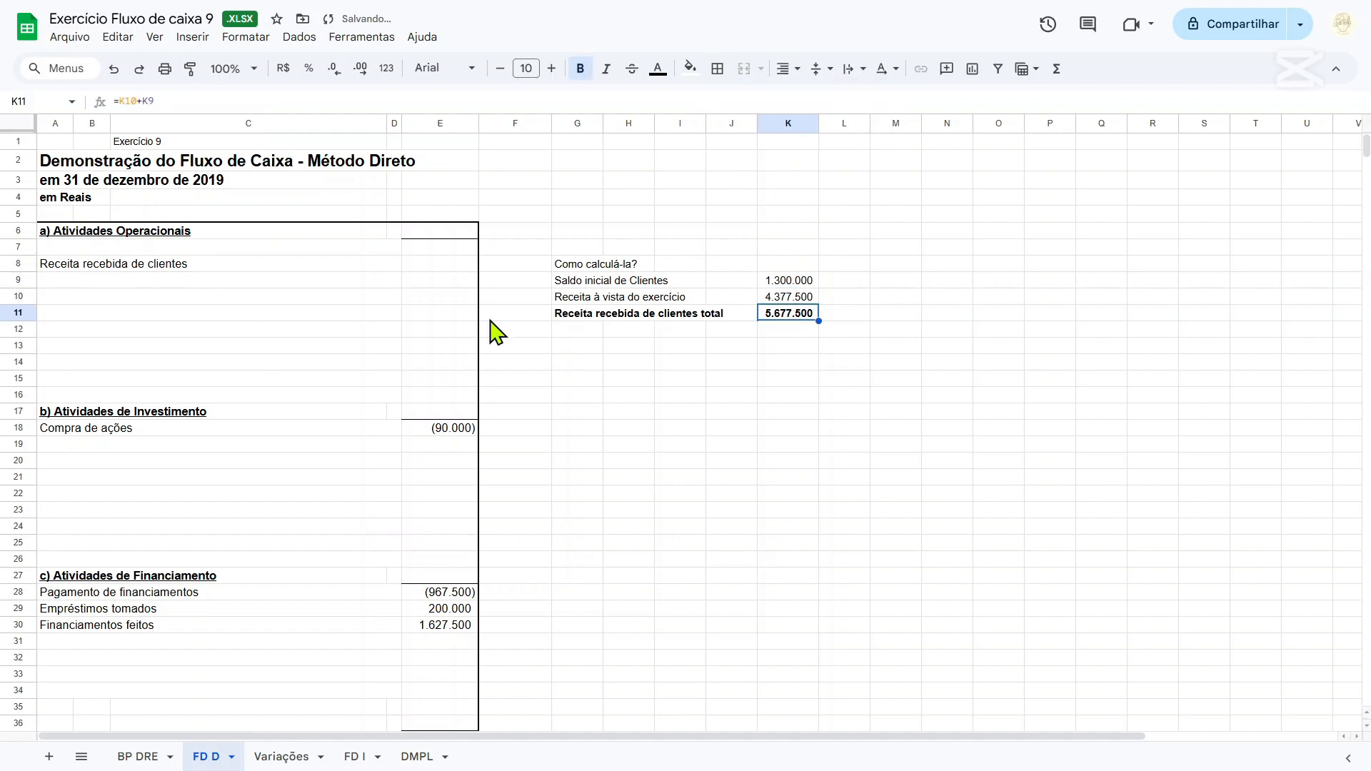
Fill the Receita recebida de clientes amount in E8 with a reference to the total in K11.
{"action": "left_click", "coordinate": [439, 265]}
{"action": "type", "text": "="}
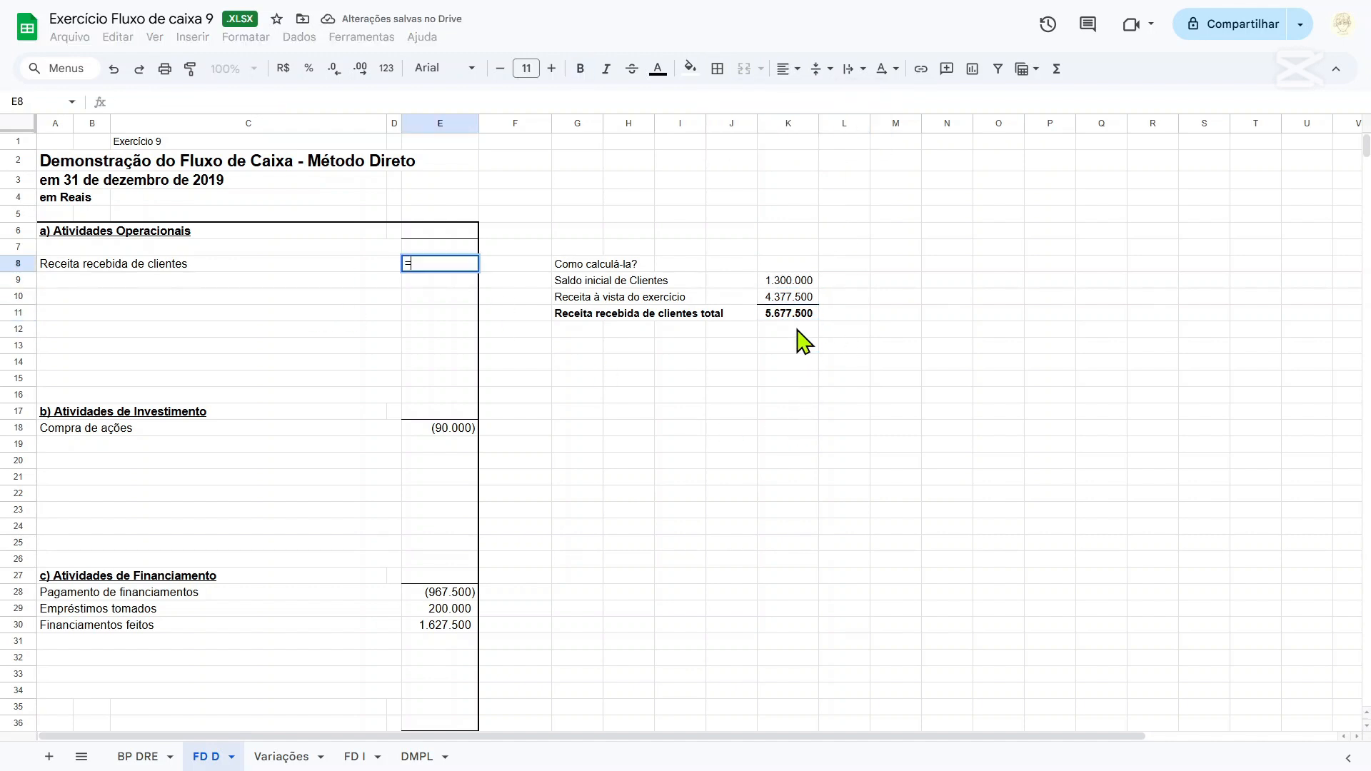
{"action": "left_click", "coordinate": [794, 314]}
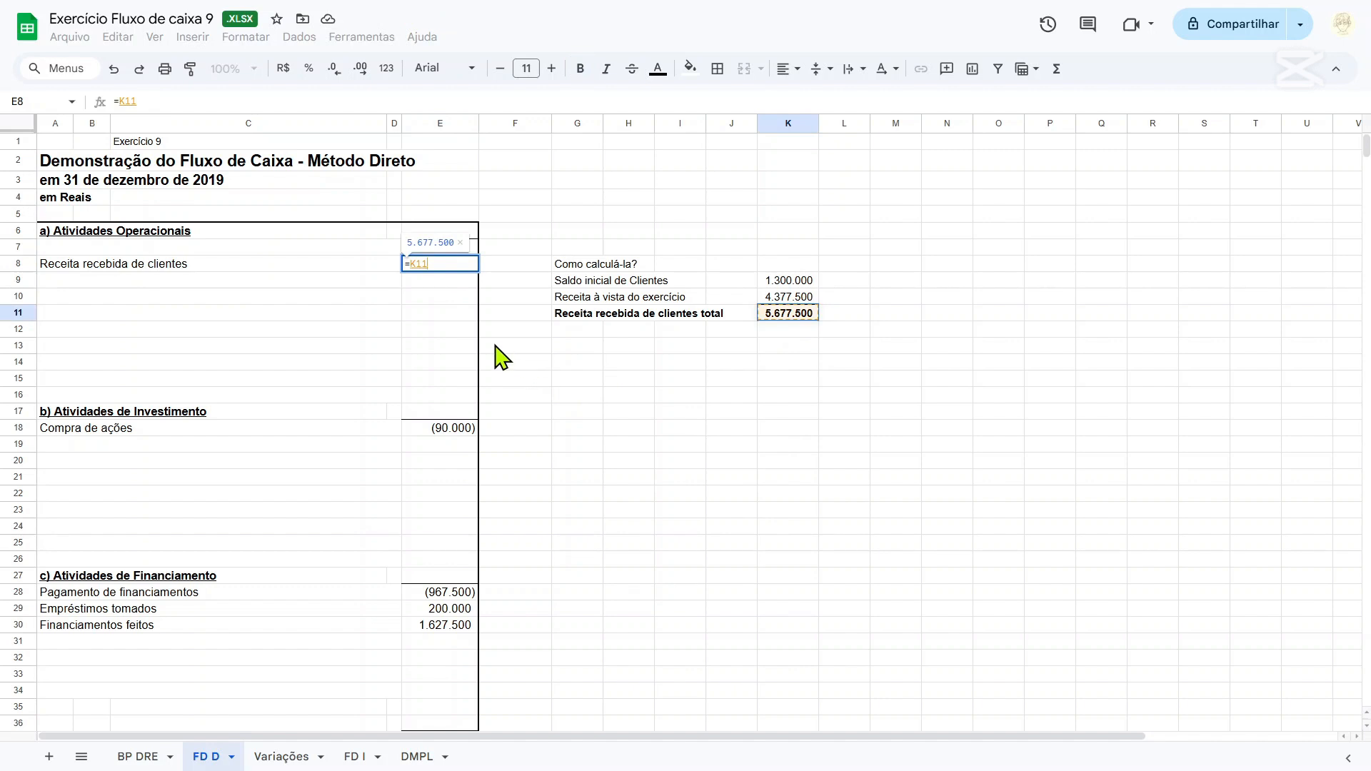
{"action": "key", "text": "Return"}
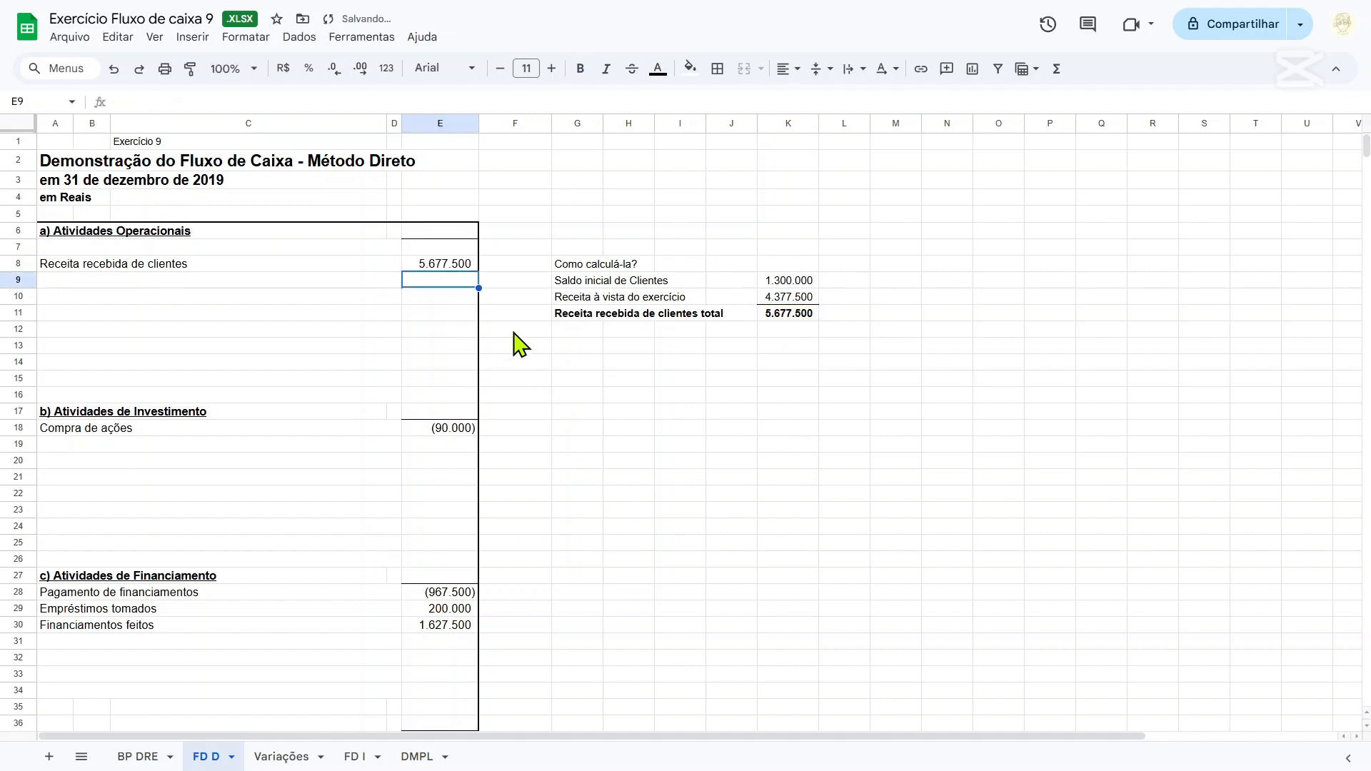
Add the line label "Pagamento a fornecedores" in row 9 under Atividades Operacionais.
{"action": "key", "text": "Left"}
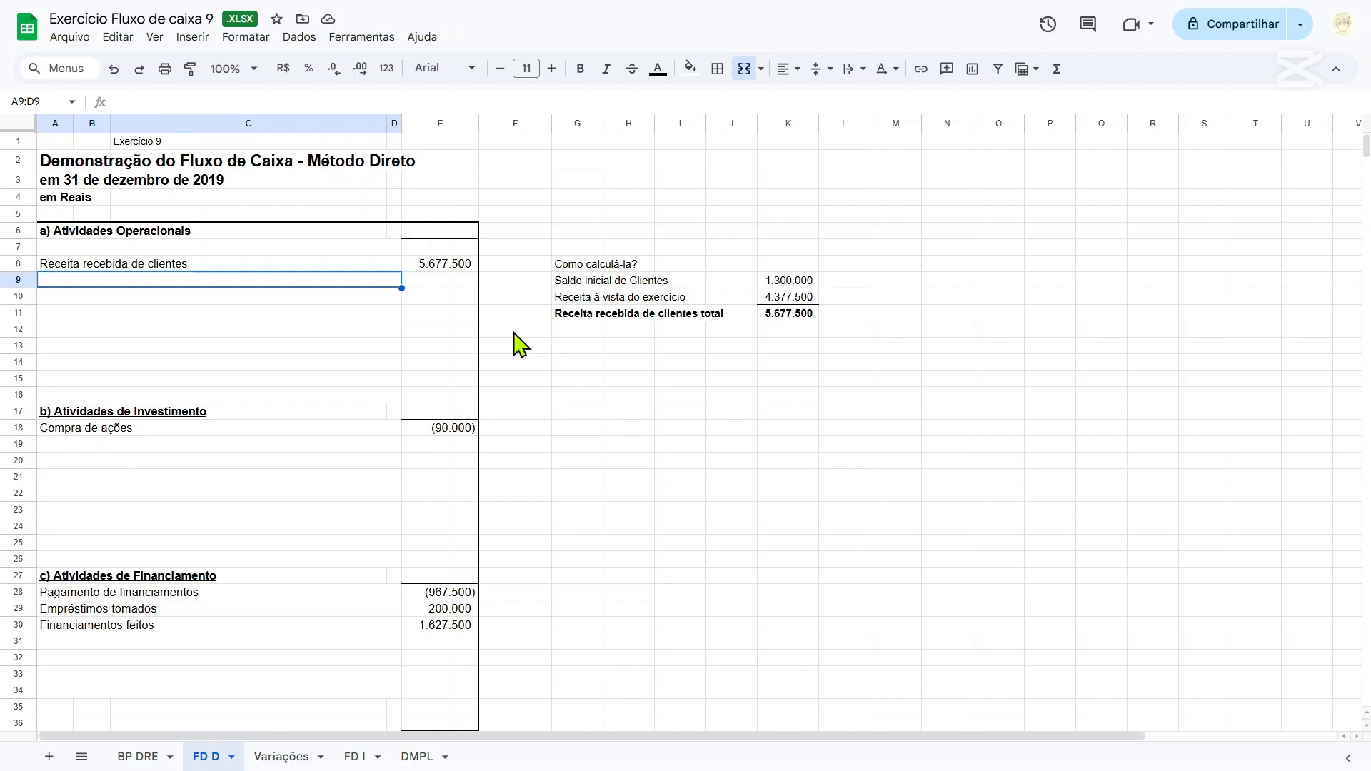
{"action": "type", "text": "Pagamento"}
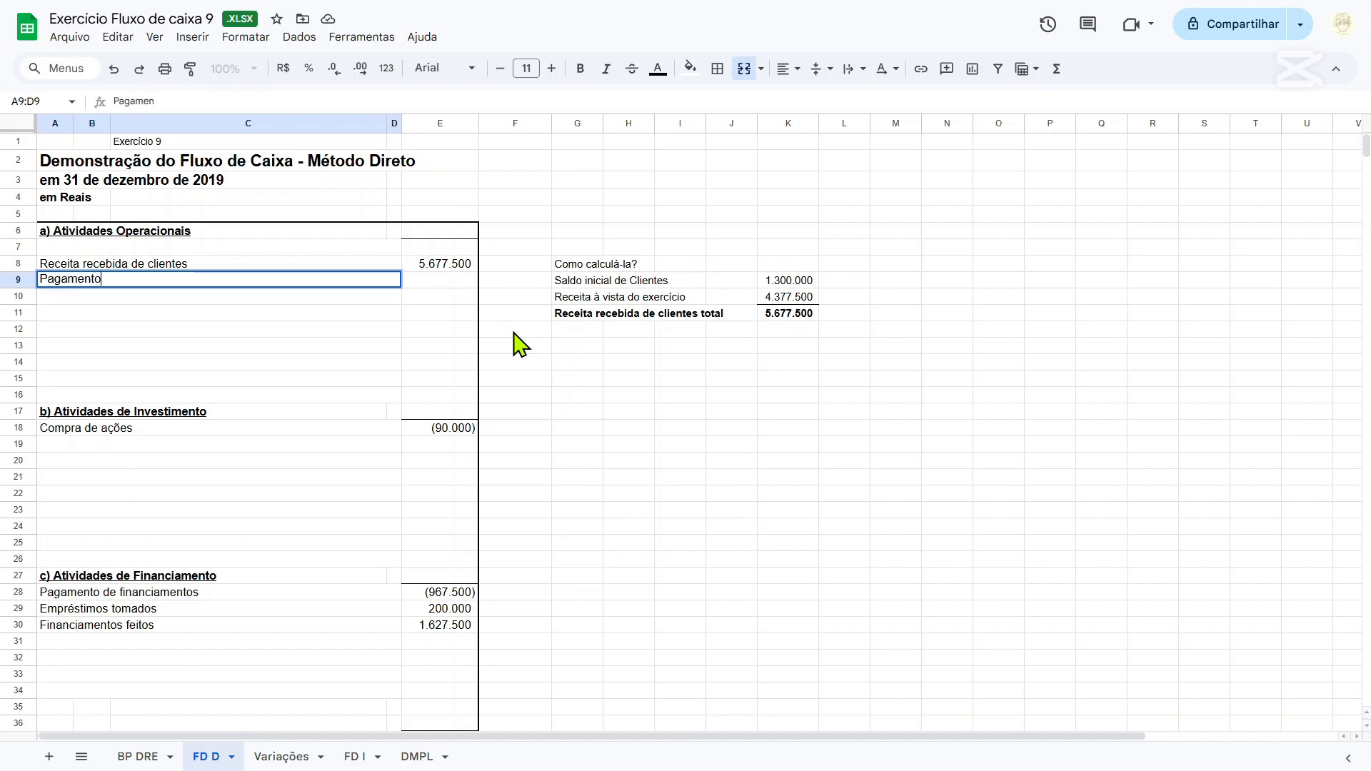
{"action": "type", "text": " a fornecedores"}
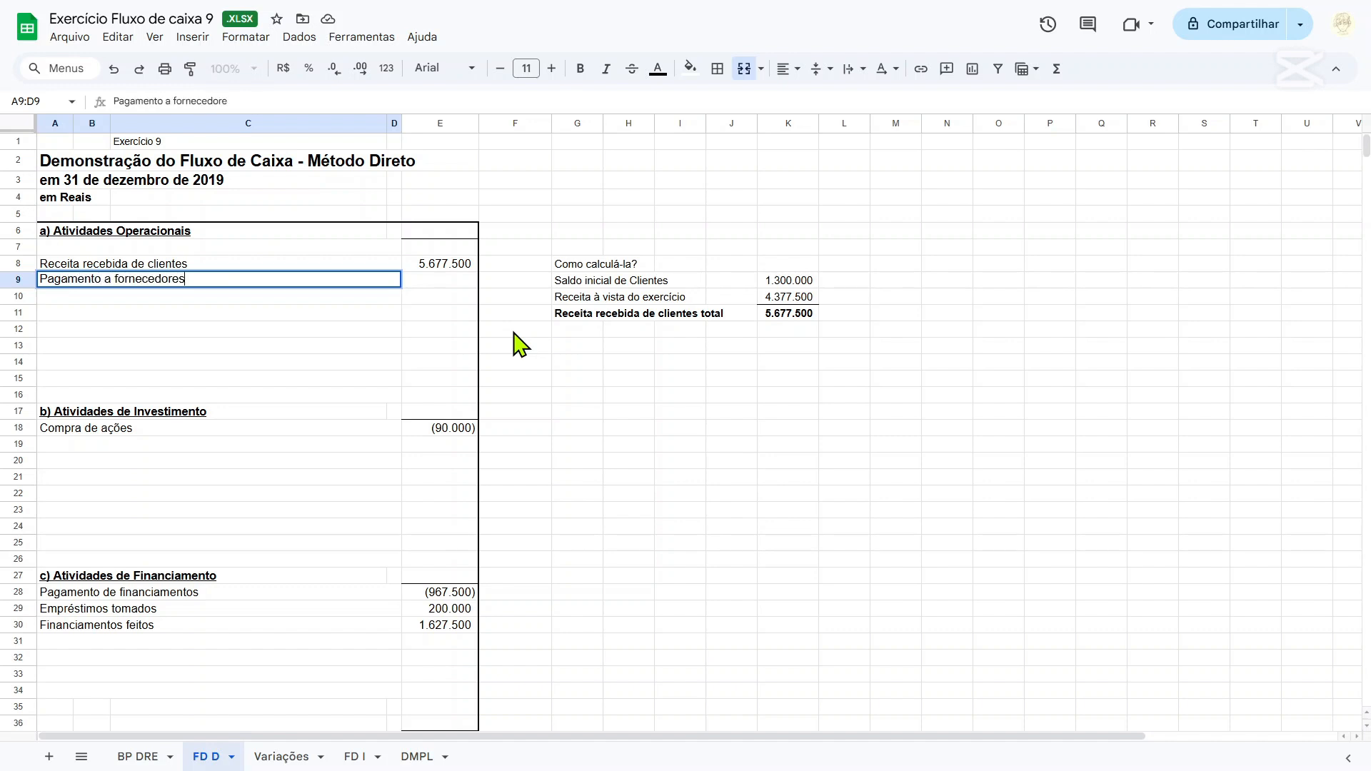
{"action": "key", "text": "Tab"}
{"action": "key", "text": "Tab"}
Enter the heading "Como calcular o pagamento a fornecedores? 2 passos." in cell G13.
{"action": "key", "text": "Right"}
{"action": "key", "text": "Down"}
{"action": "key", "text": "Down"}
{"action": "key", "text": "Down"}
{"action": "key", "text": "Down"}
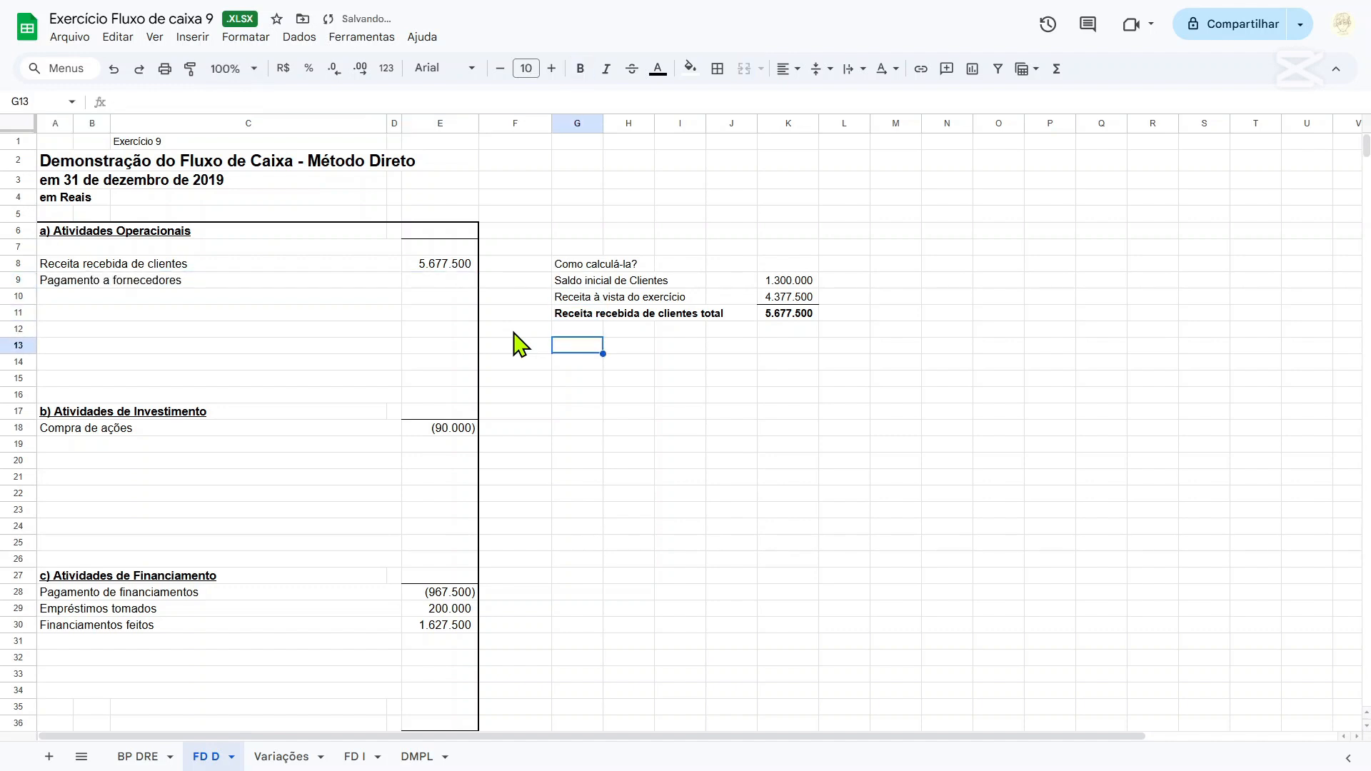
{"action": "type", "text": "Com"}
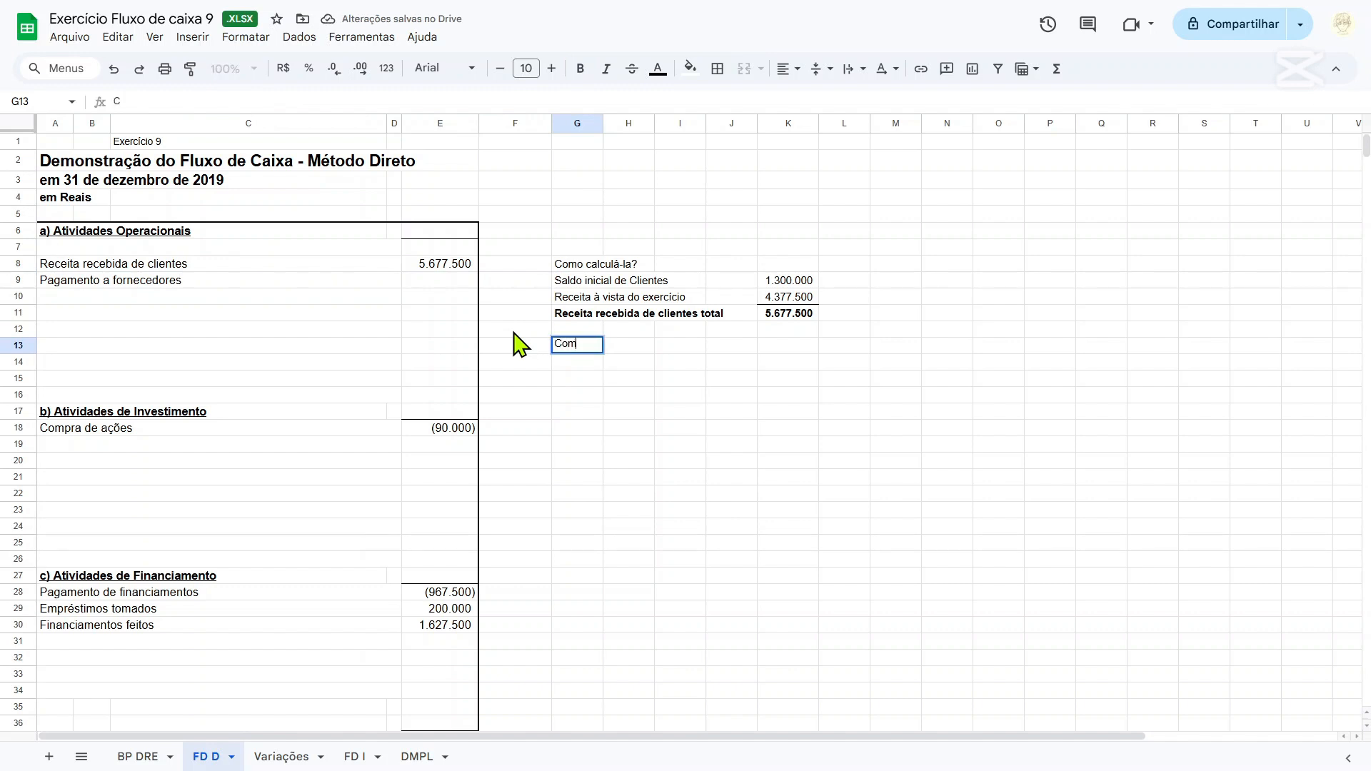
{"action": "type", "text": "o calcular o pagamen"}
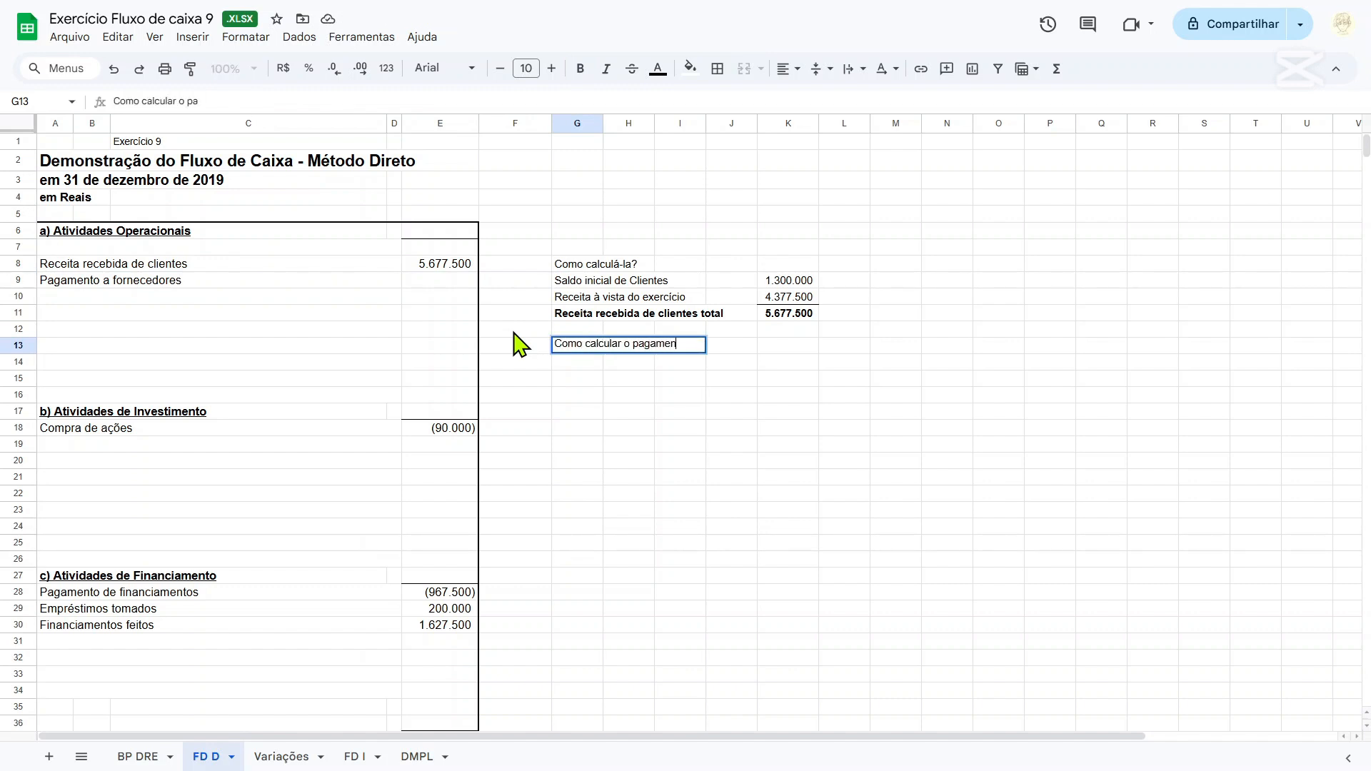
{"action": "type", "text": "to a fornecedores? 2 passos."}
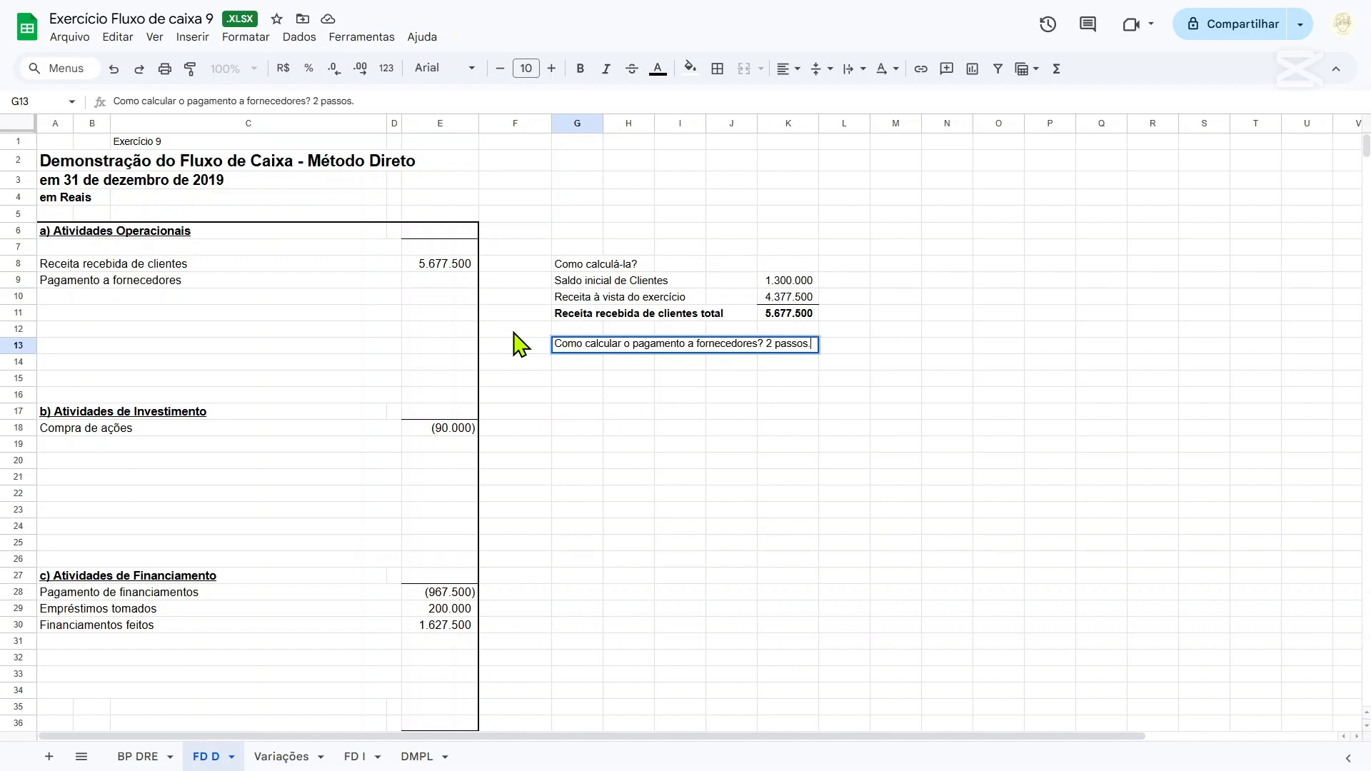
{"action": "key", "text": "Return"}
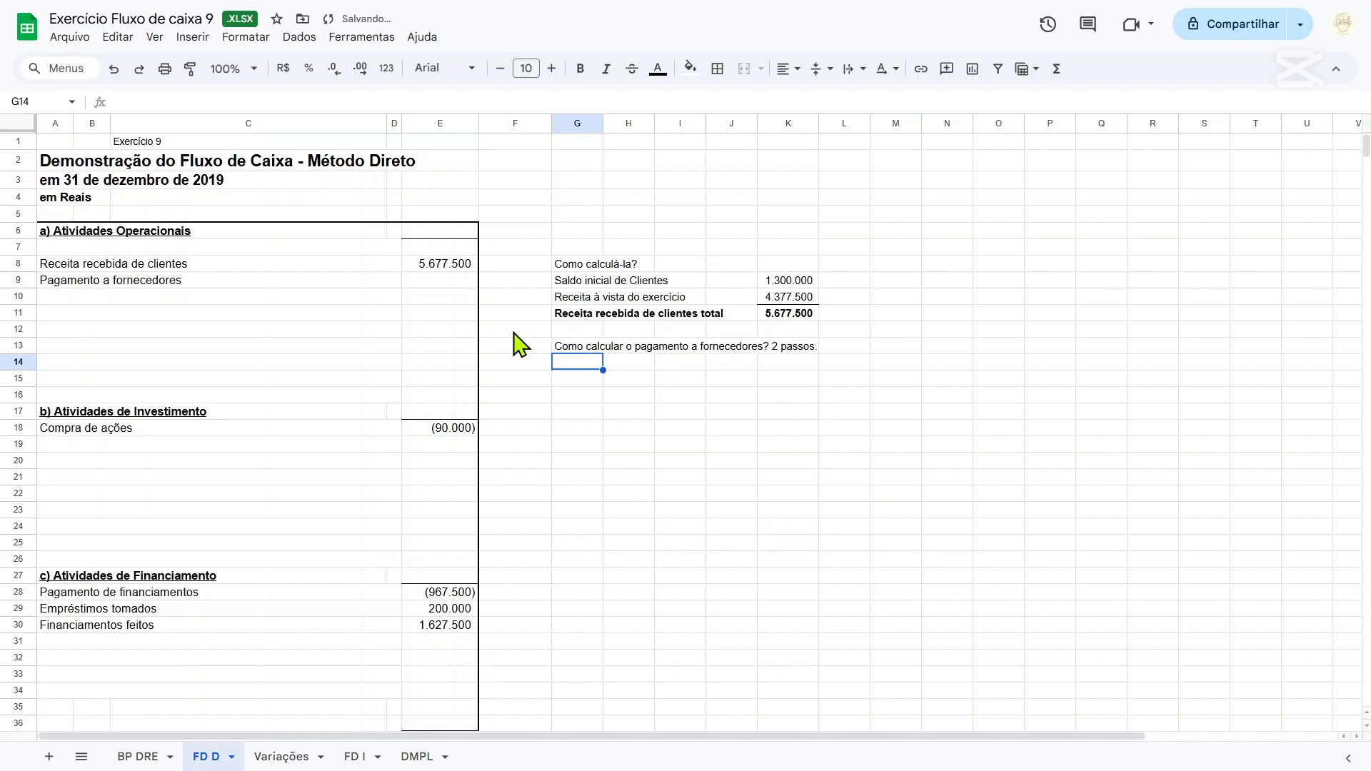
Enter the subheading "1º passo: cálculo das compras do período" in cell G15.
{"action": "key", "text": "Down"}
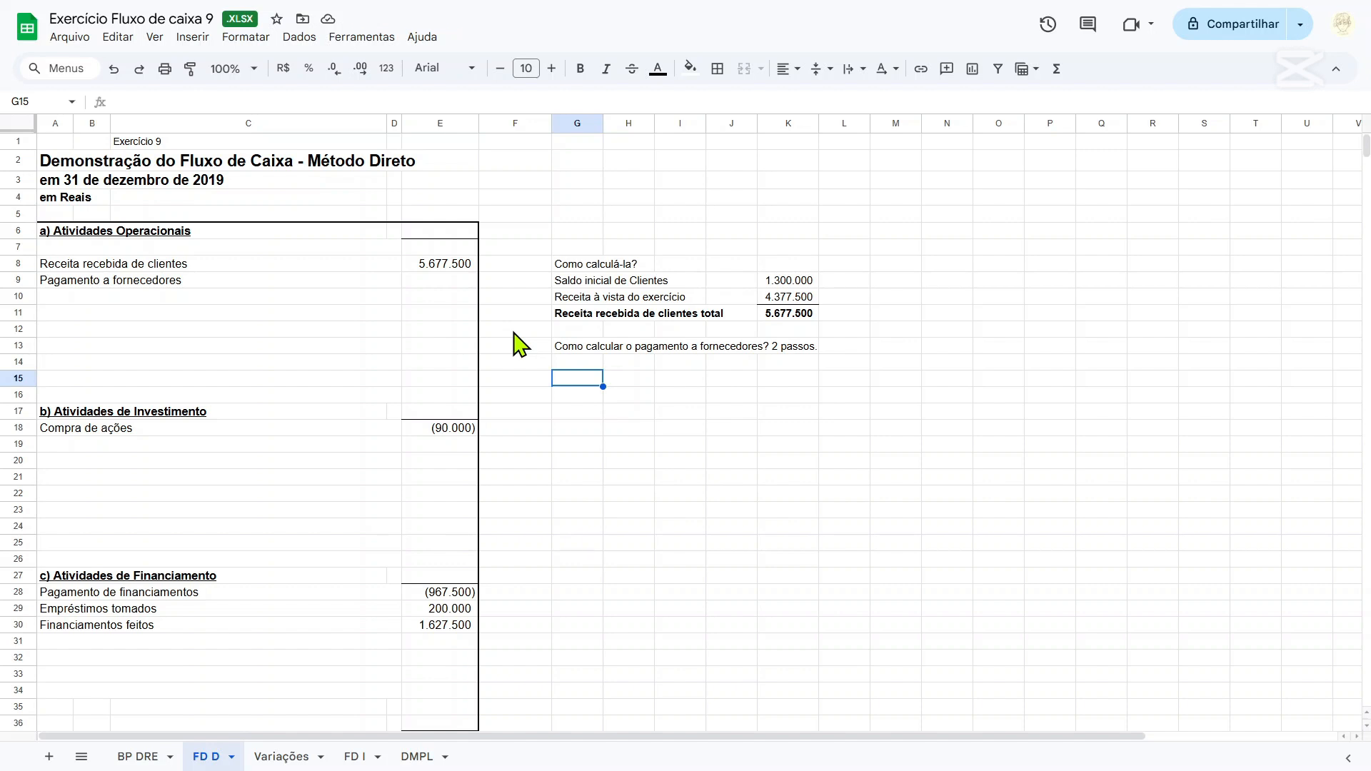
{"action": "type", "text": "1º passo:"}
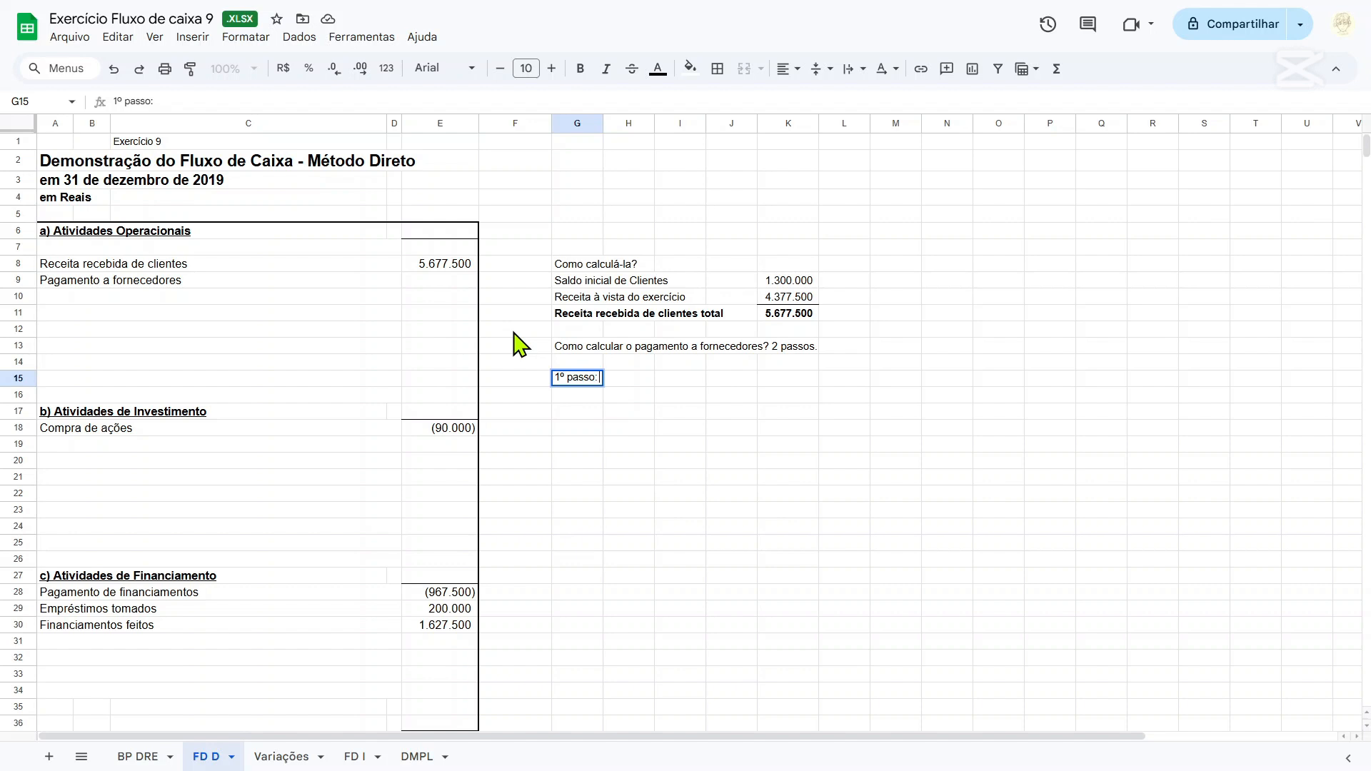
{"action": "type", "text": "cálculo do"}
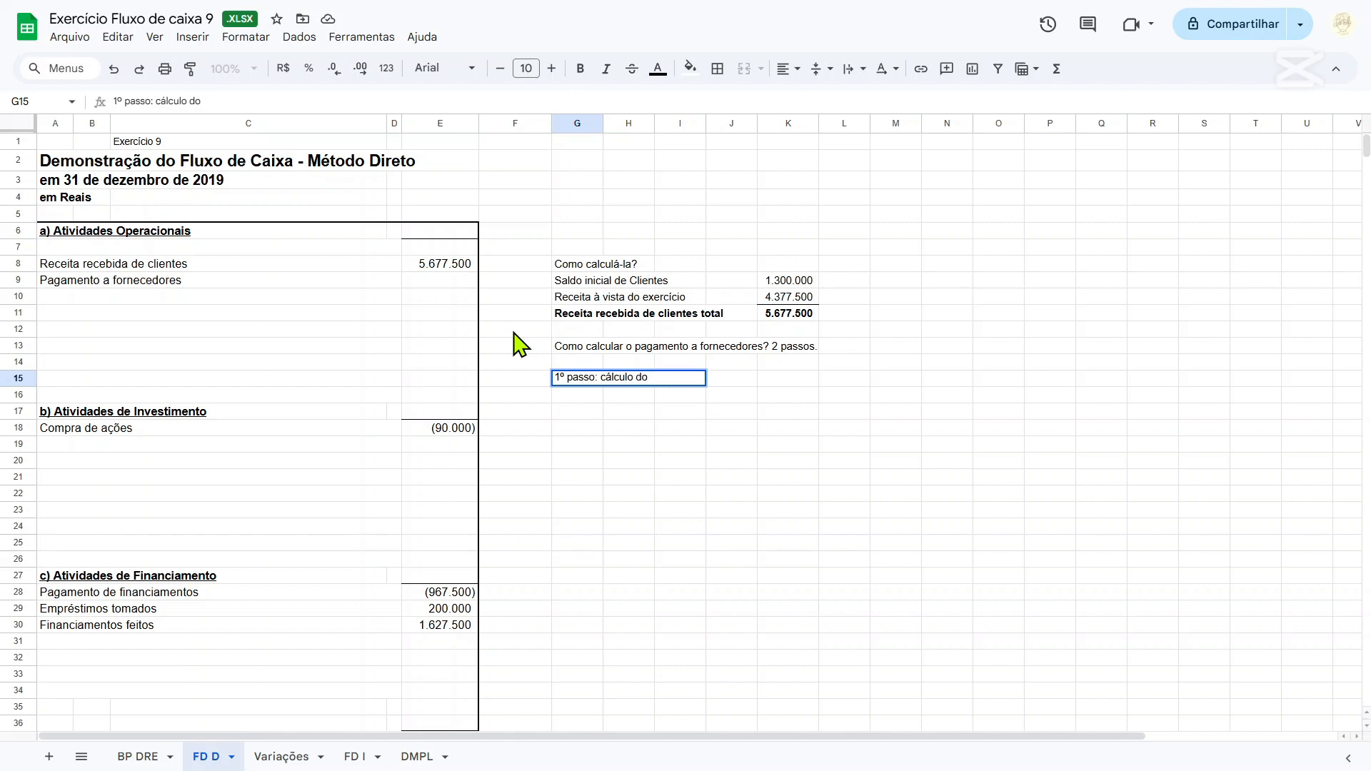
{"action": "key", "text": "BackSpace"}
{"action": "type", "text": "as compras do período"}
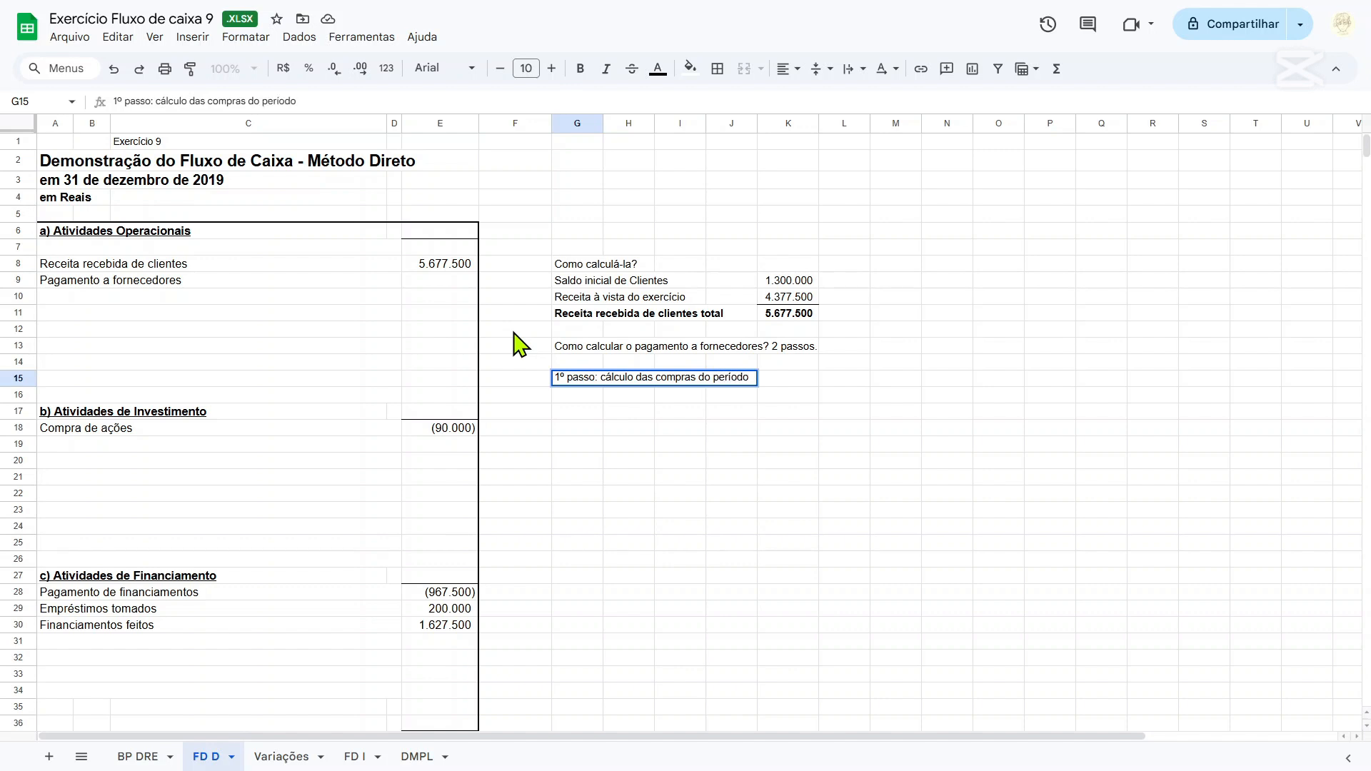
{"action": "key", "text": "Return"}
{"action": "key", "text": "Return"}
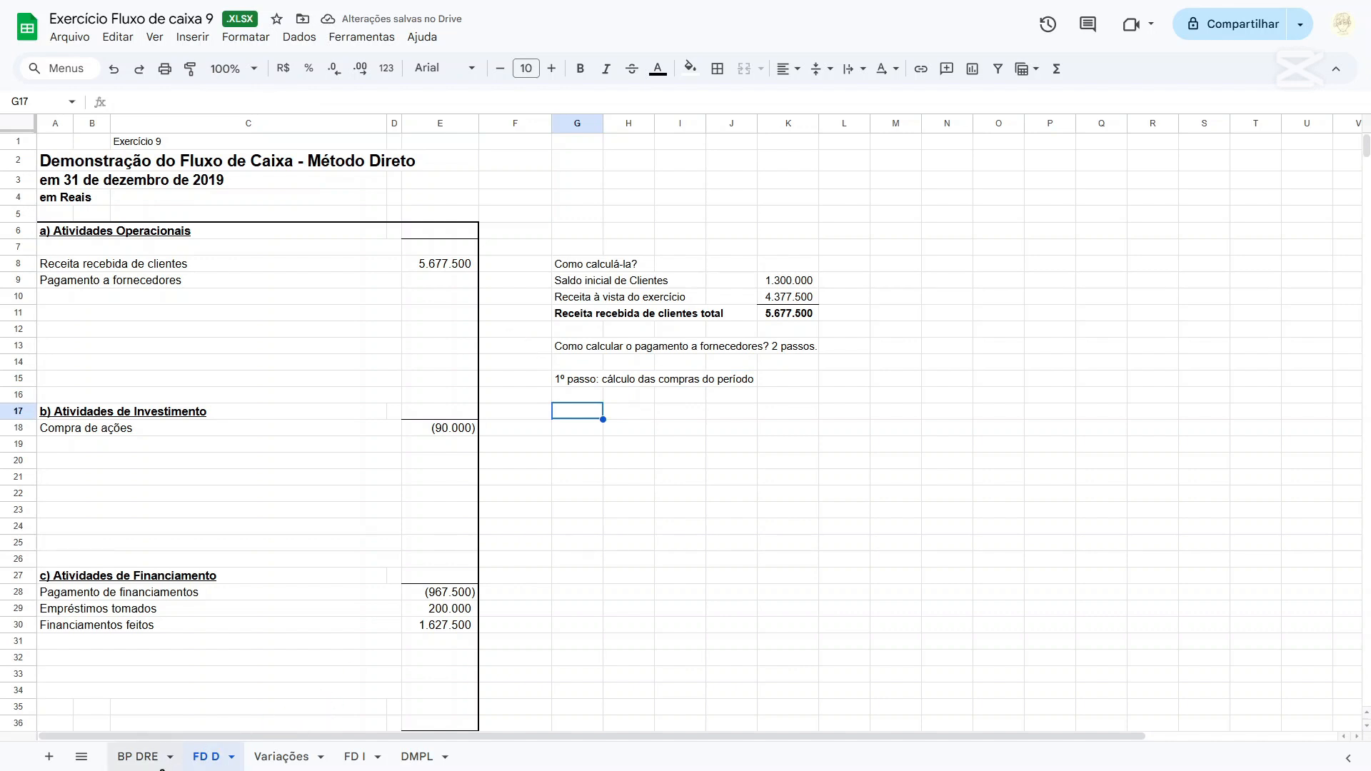
On the BP DRE sheet, add the 2018 Estoques balance D15 and the Custo das vendas e serviços D51 in cell O16.
{"action": "left_click", "coordinate": [142, 757]}
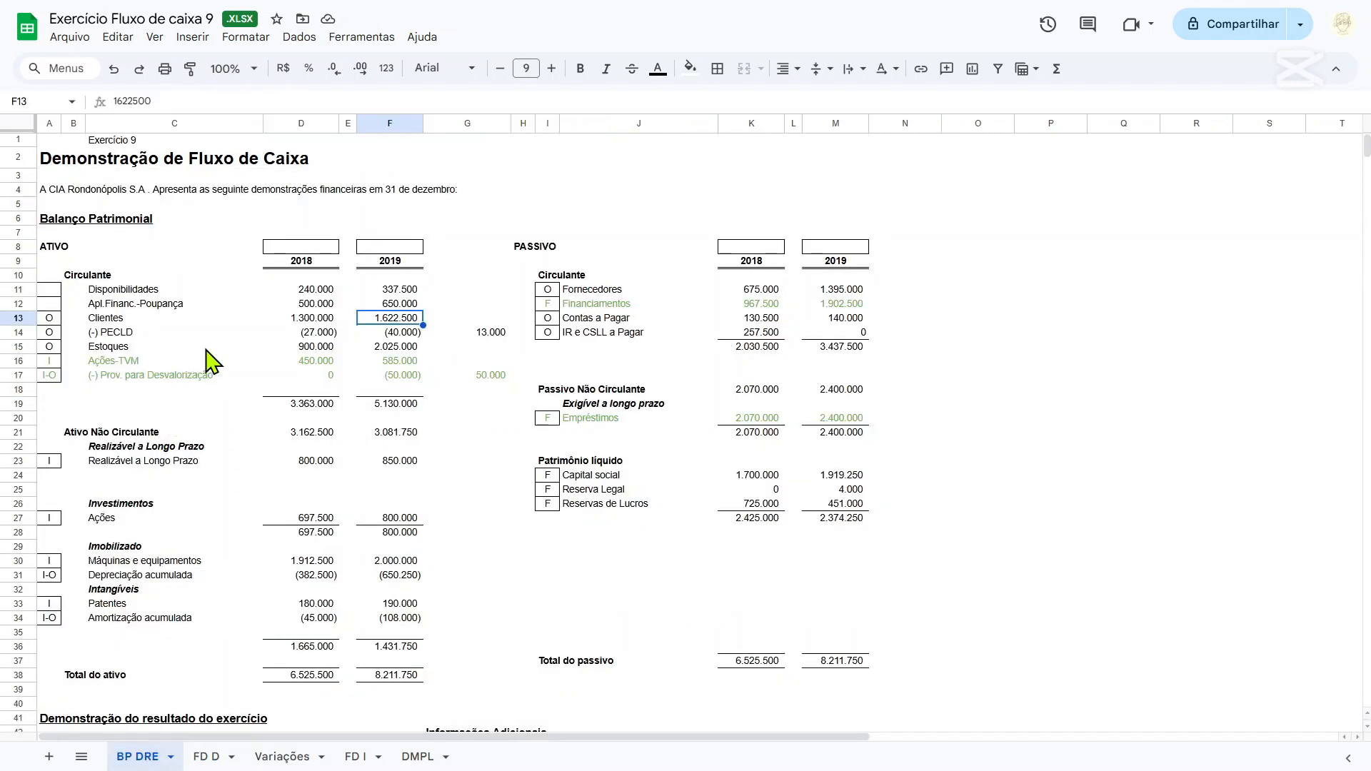
{"action": "left_click", "coordinate": [305, 348]}
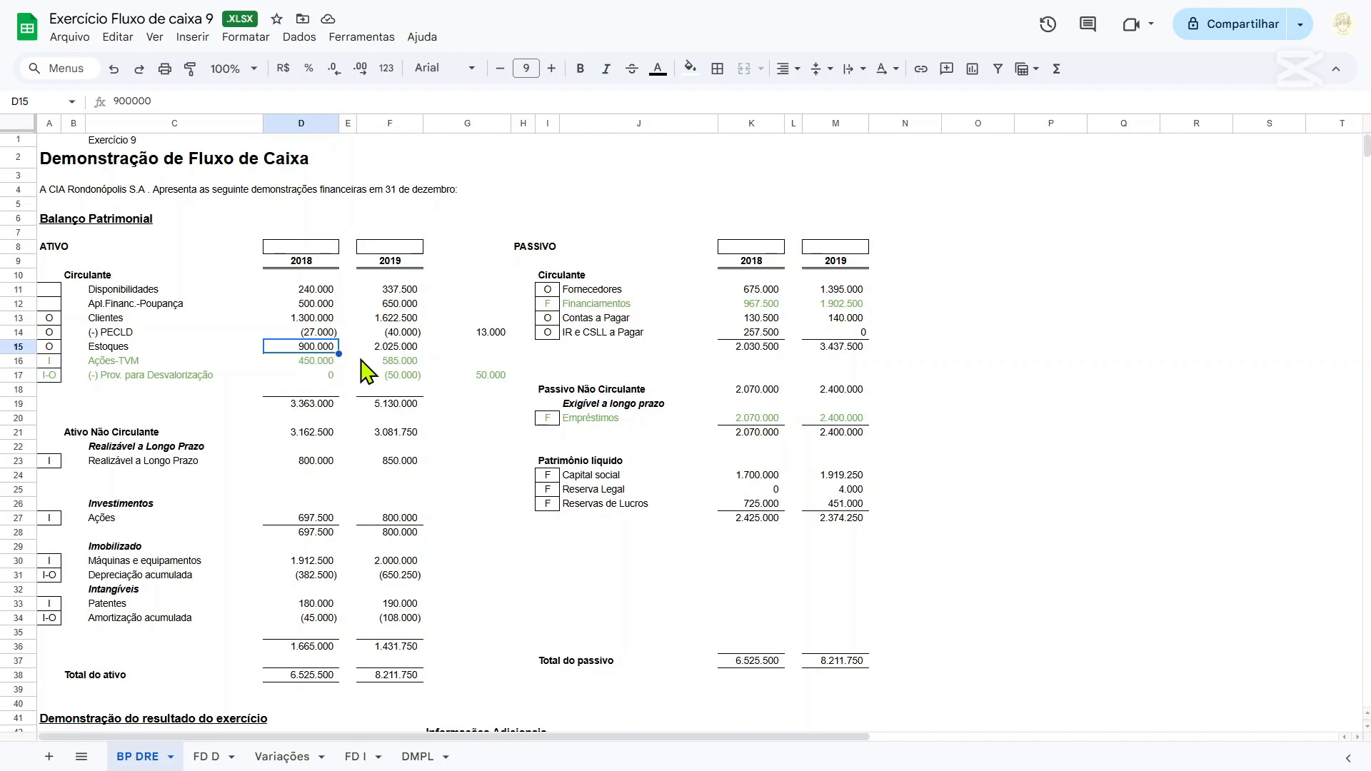
{"action": "scroll", "coordinate": [368, 371], "scroll_direction": "down", "scroll_amount": 5}
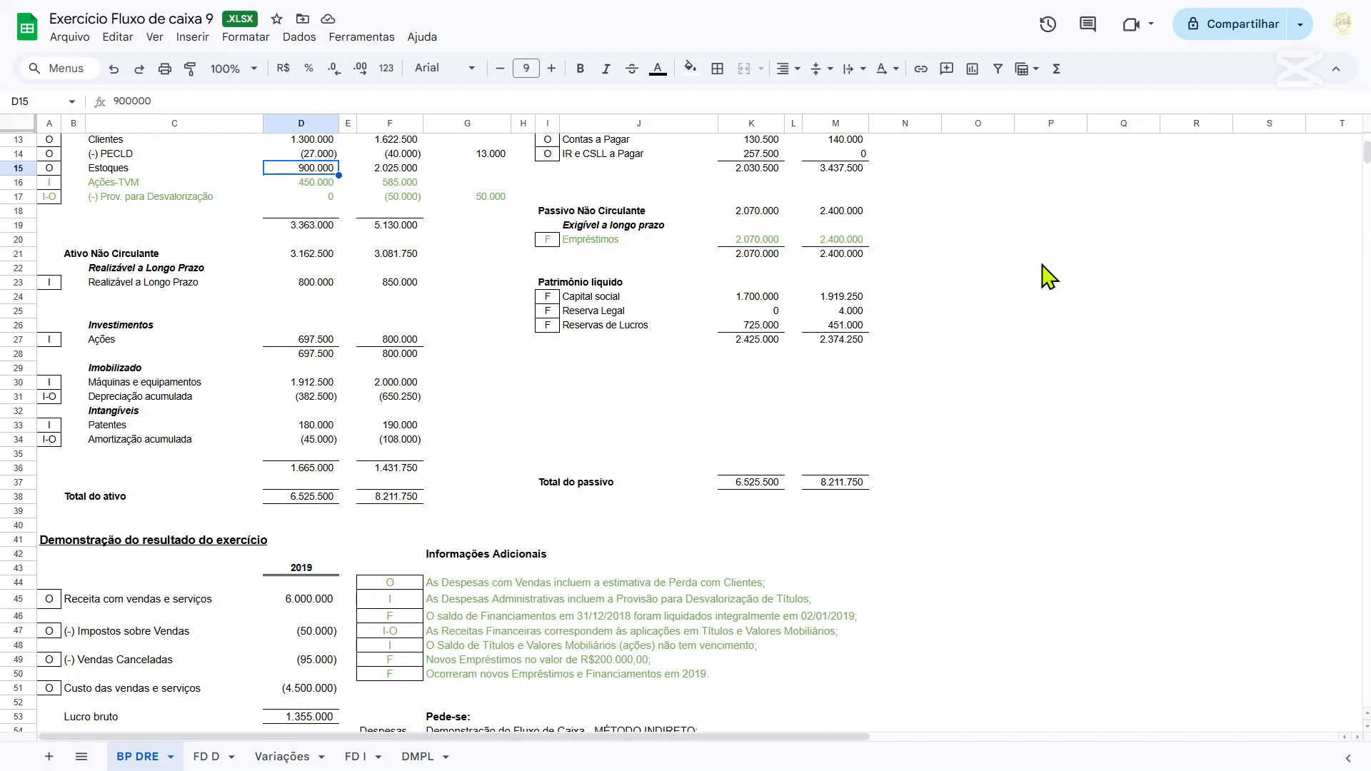
{"action": "left_click", "coordinate": [1008, 183]}
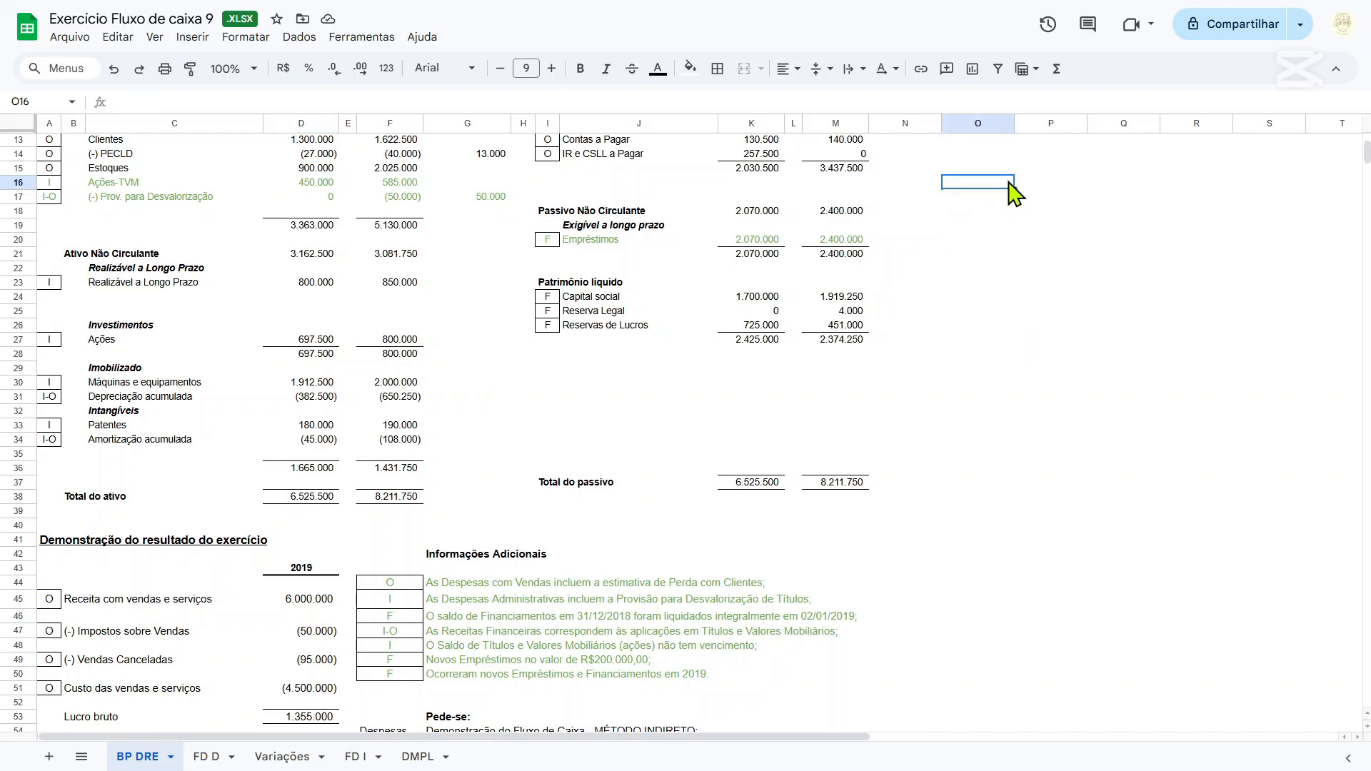
{"action": "type", "text": "="}
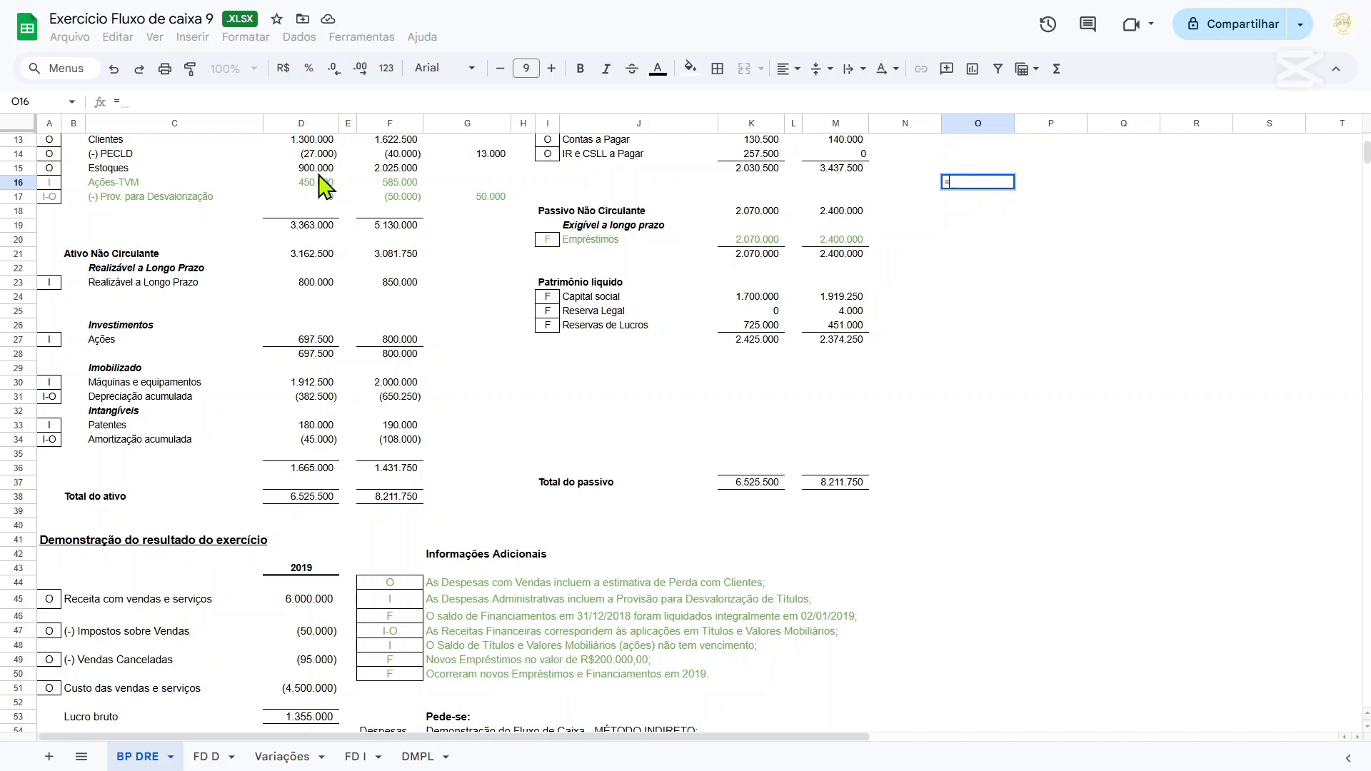
{"action": "left_click", "coordinate": [317, 170]}
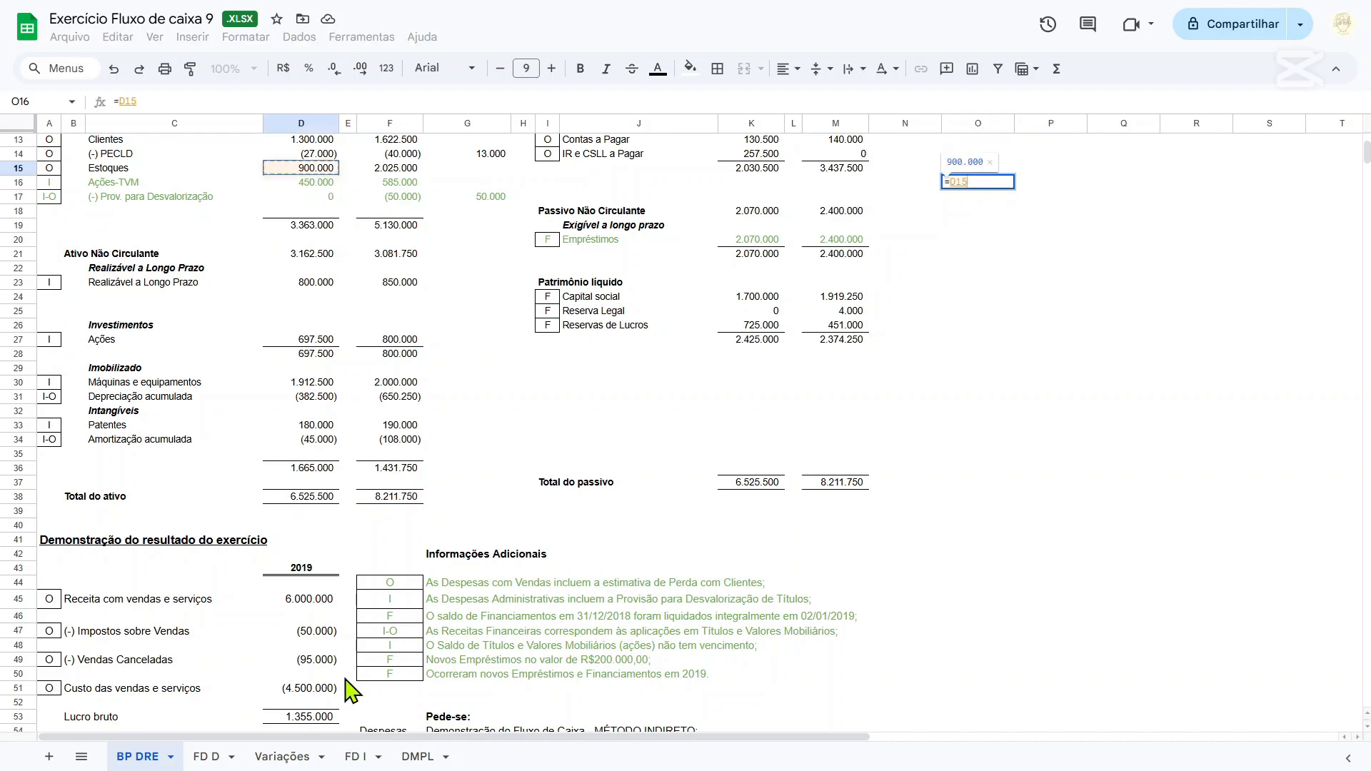
{"action": "type", "text": "+"}
{"action": "left_click", "coordinate": [329, 693]}
{"action": "key", "text": "Return"}
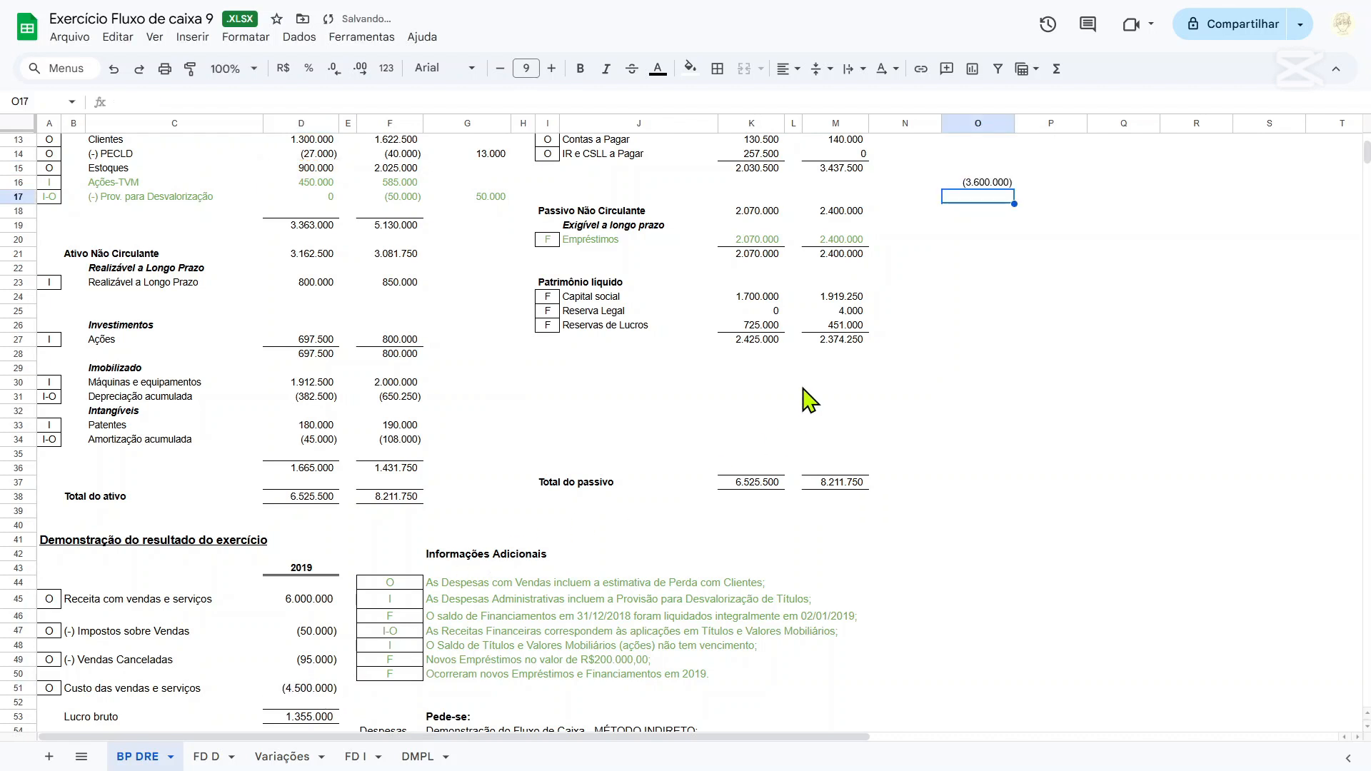
Move the formula from O16 up to cell O15, level with the Estoques row.
{"action": "key", "text": "Up"}
{"action": "key", "text": "ctrl+x"}
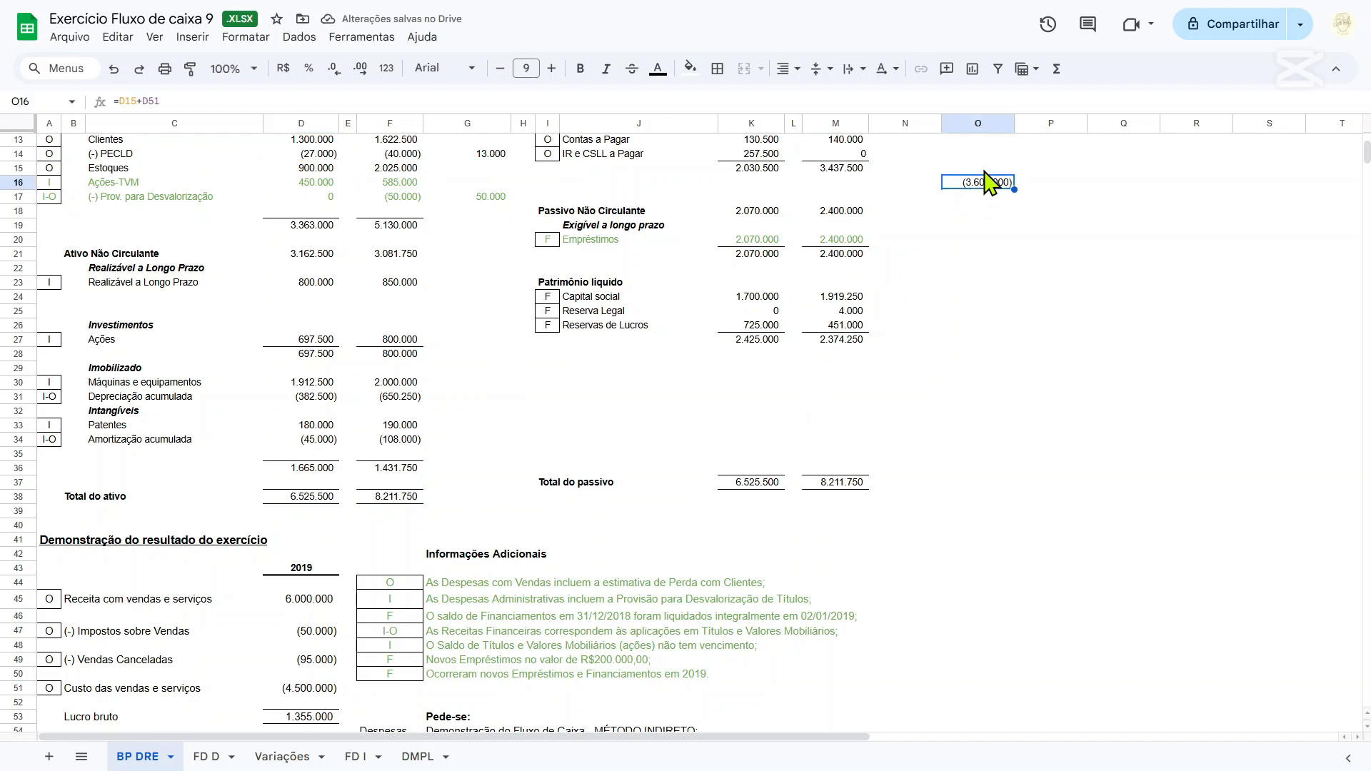
{"action": "key", "text": "Up"}
{"action": "key", "text": "ctrl+v"}
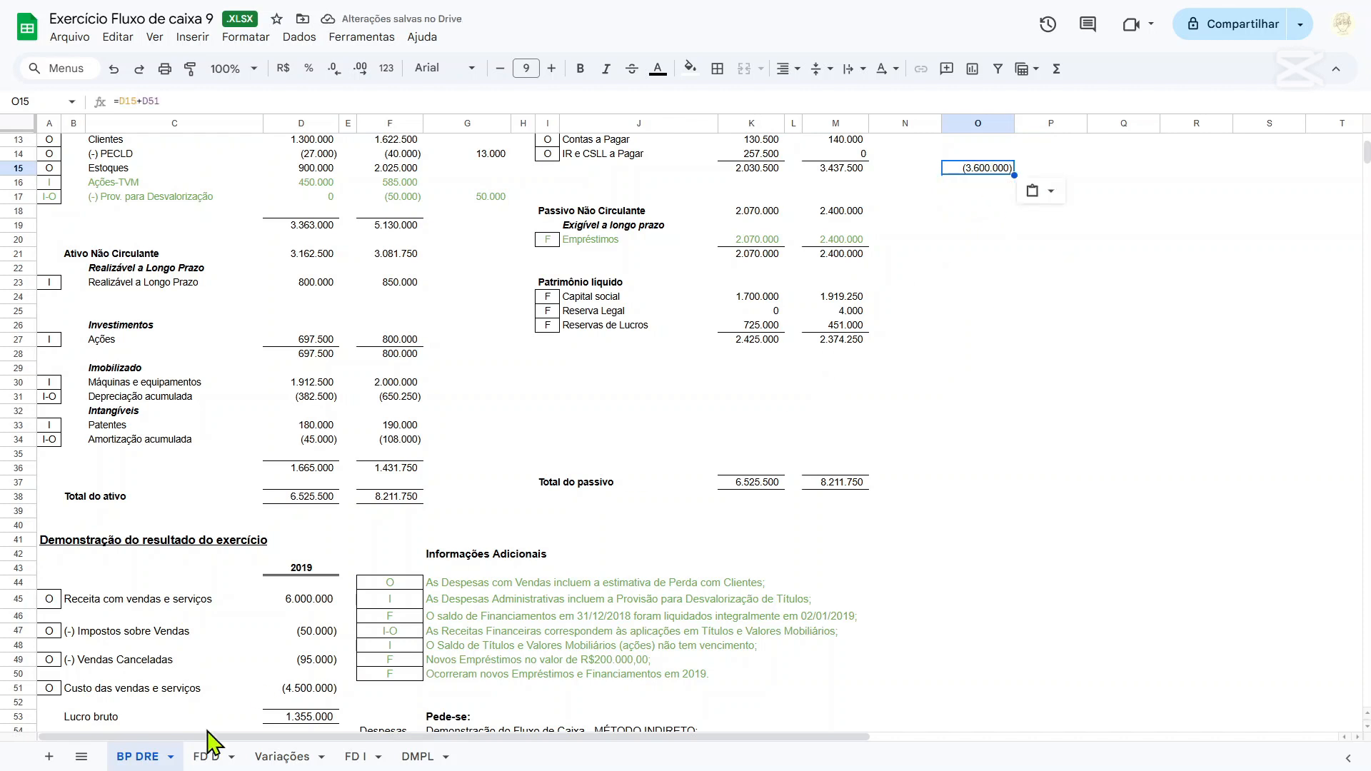
On the FD D sheet, enter the label "Valor que leva estoques a 0" in cell G17.
{"action": "left_click", "coordinate": [211, 763]}
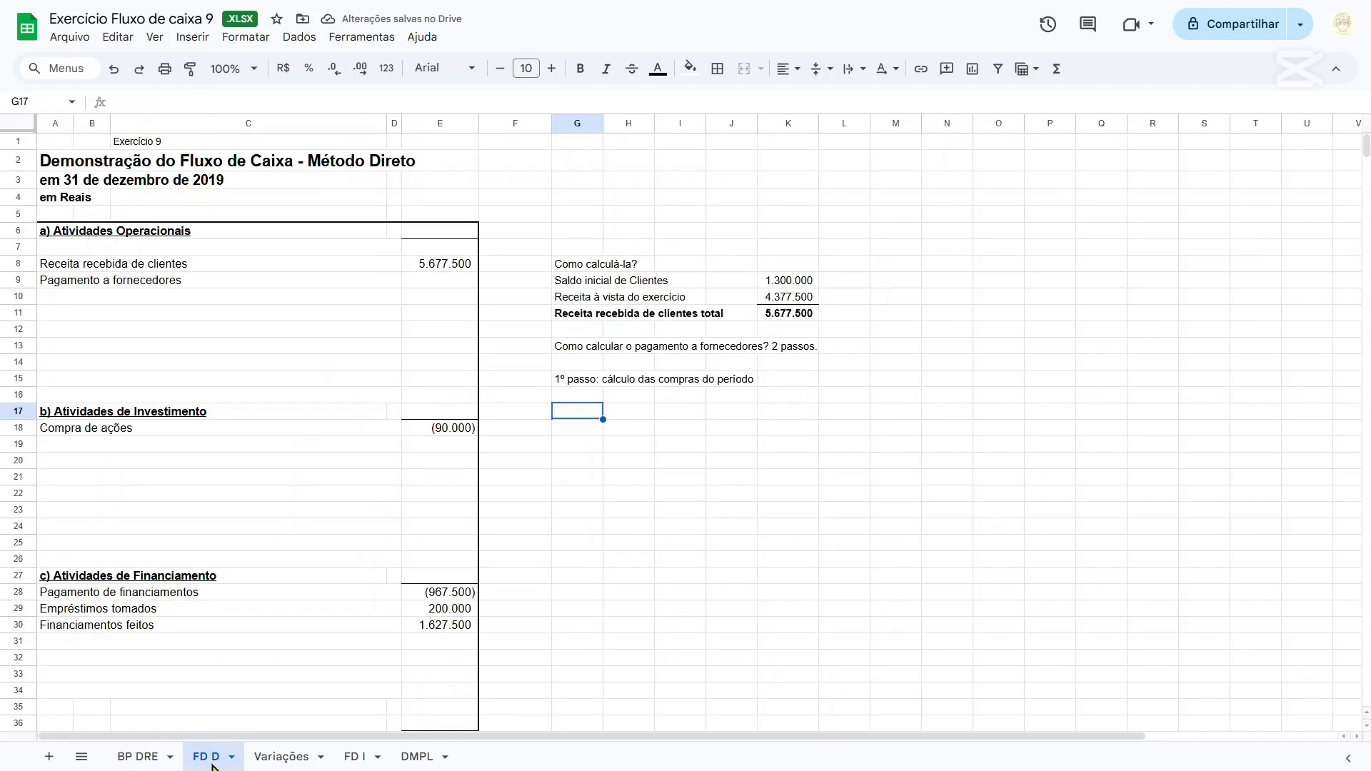
{"action": "type", "text": "Valo"}
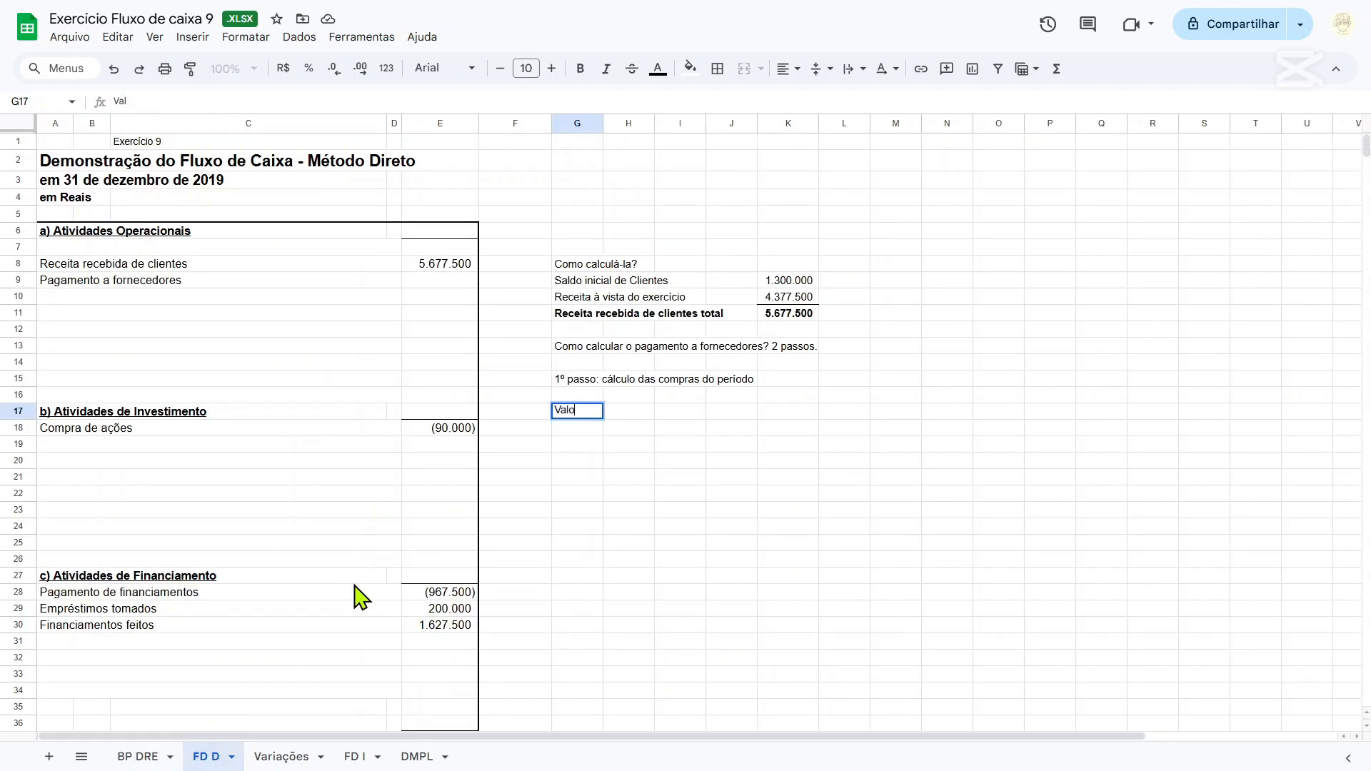
{"action": "type", "text": "r que leva es"}
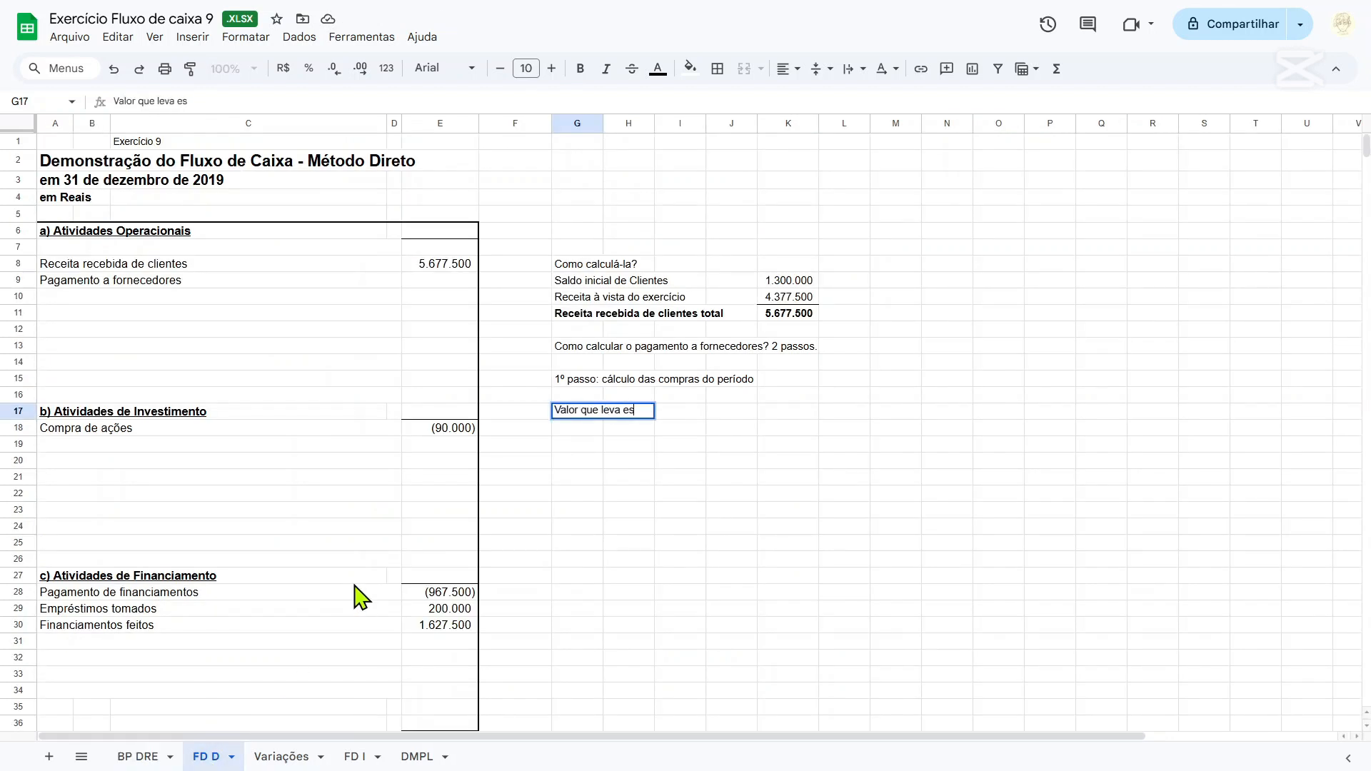
{"action": "type", "text": "toqu"}
{"action": "key", "text": "Tab"}
{"action": "key", "text": "Tab"}
{"action": "key", "text": "Tab"}
{"action": "key", "text": "Tab"}
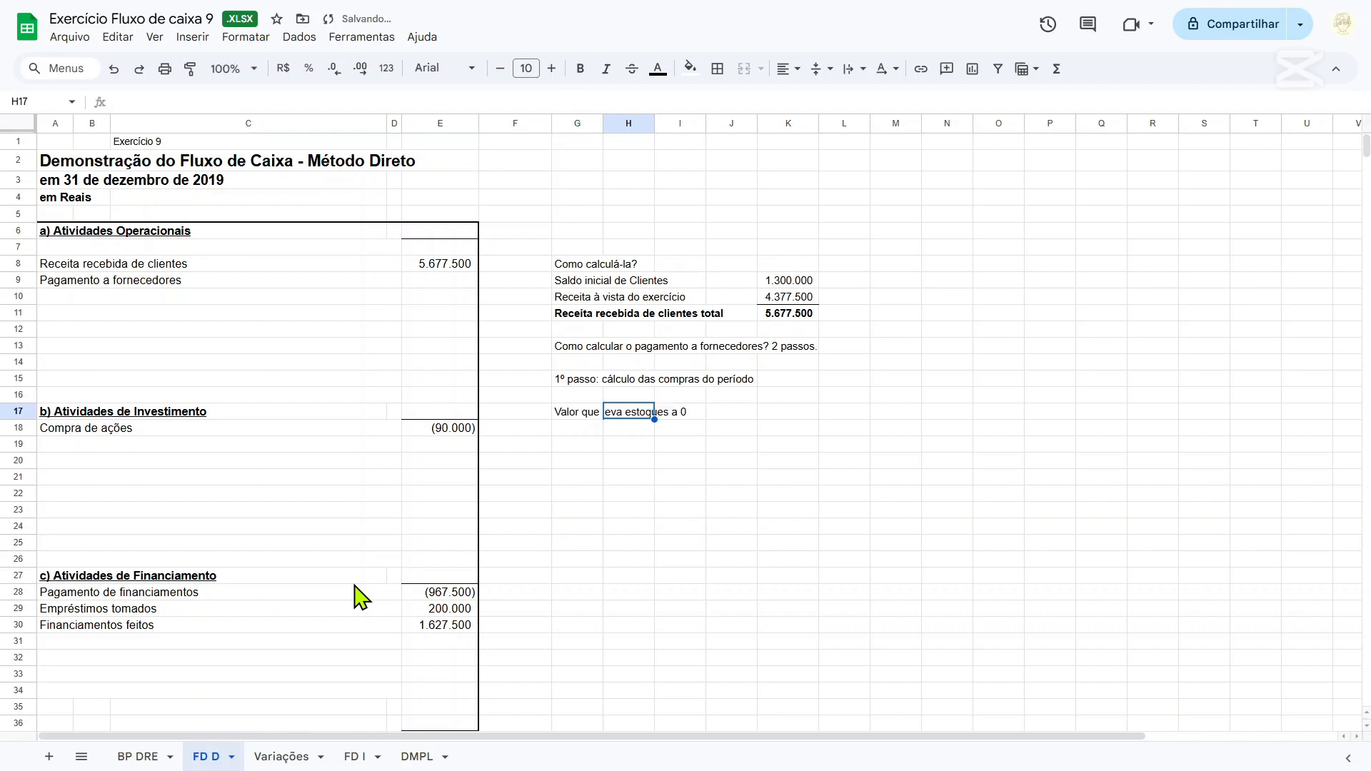
Enter =3600000 in K17 as the amount that brings inventory to zero, consulting the result in BP DRE cell O15.
{"action": "type", "text": "="}
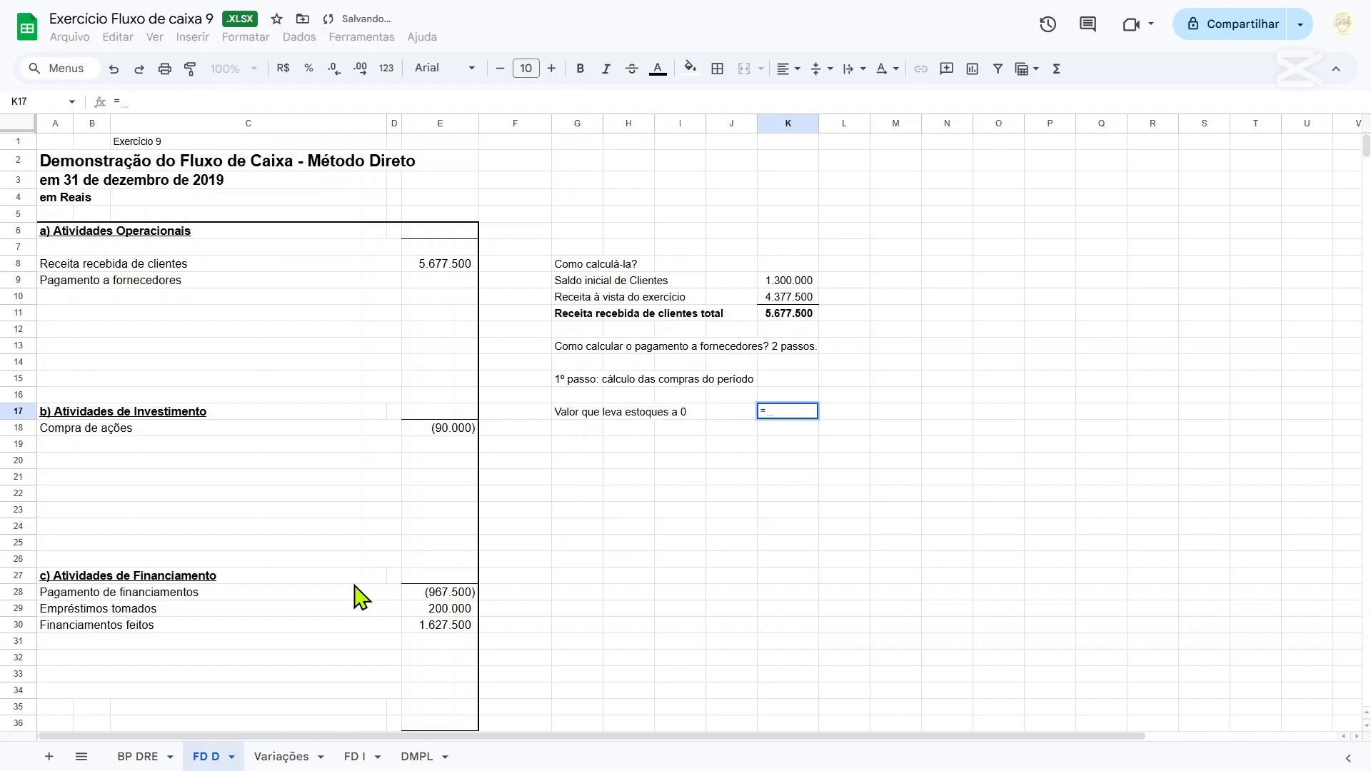
{"action": "left_click", "coordinate": [150, 758]}
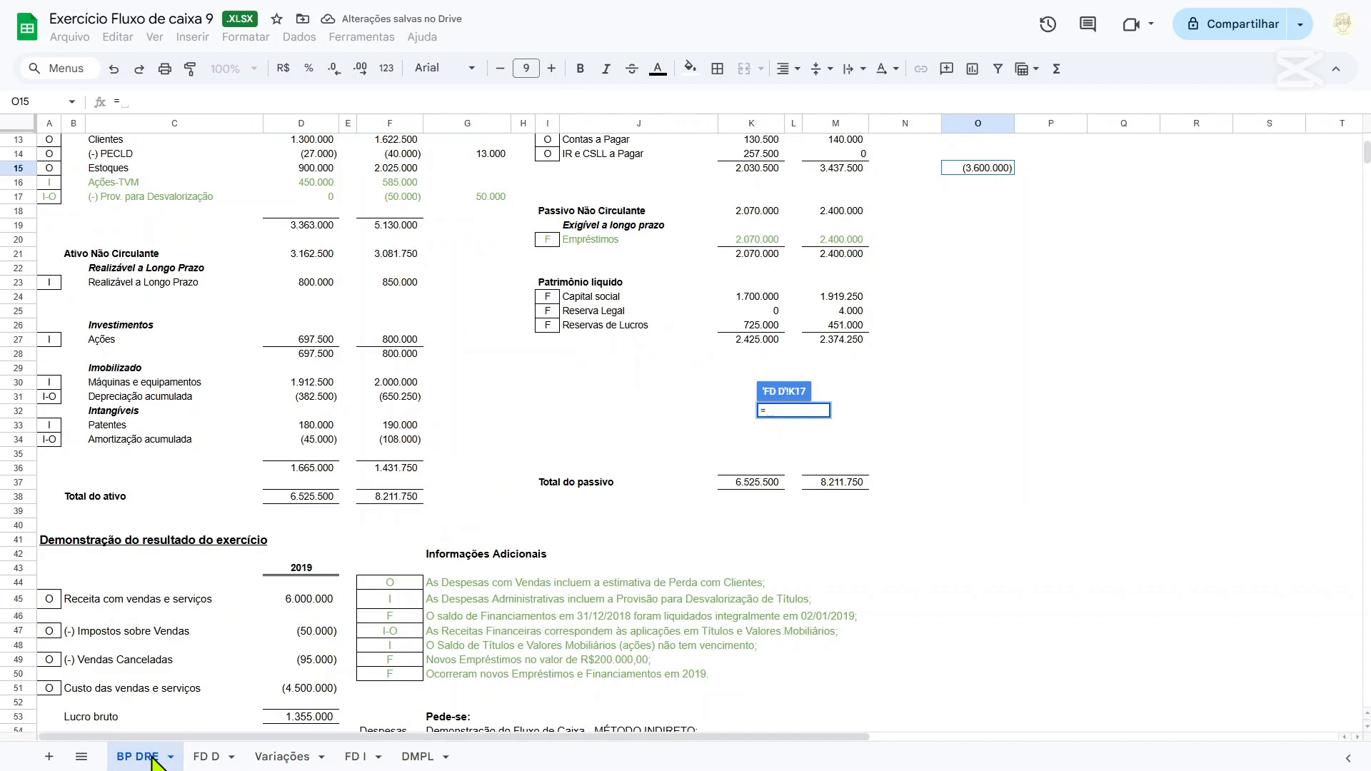
{"action": "scroll", "coordinate": [907, 428], "scroll_direction": "up", "scroll_amount": 2}
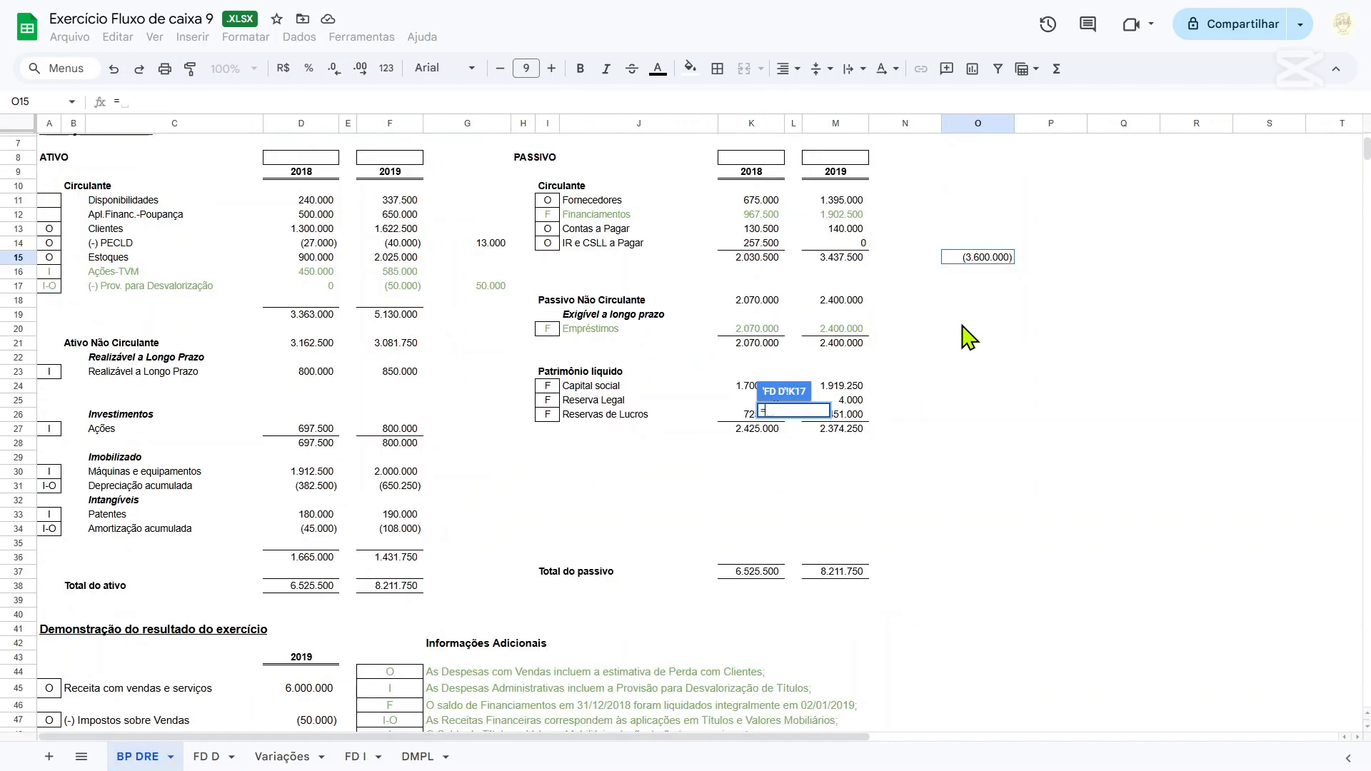
{"action": "type", "text": "-"}
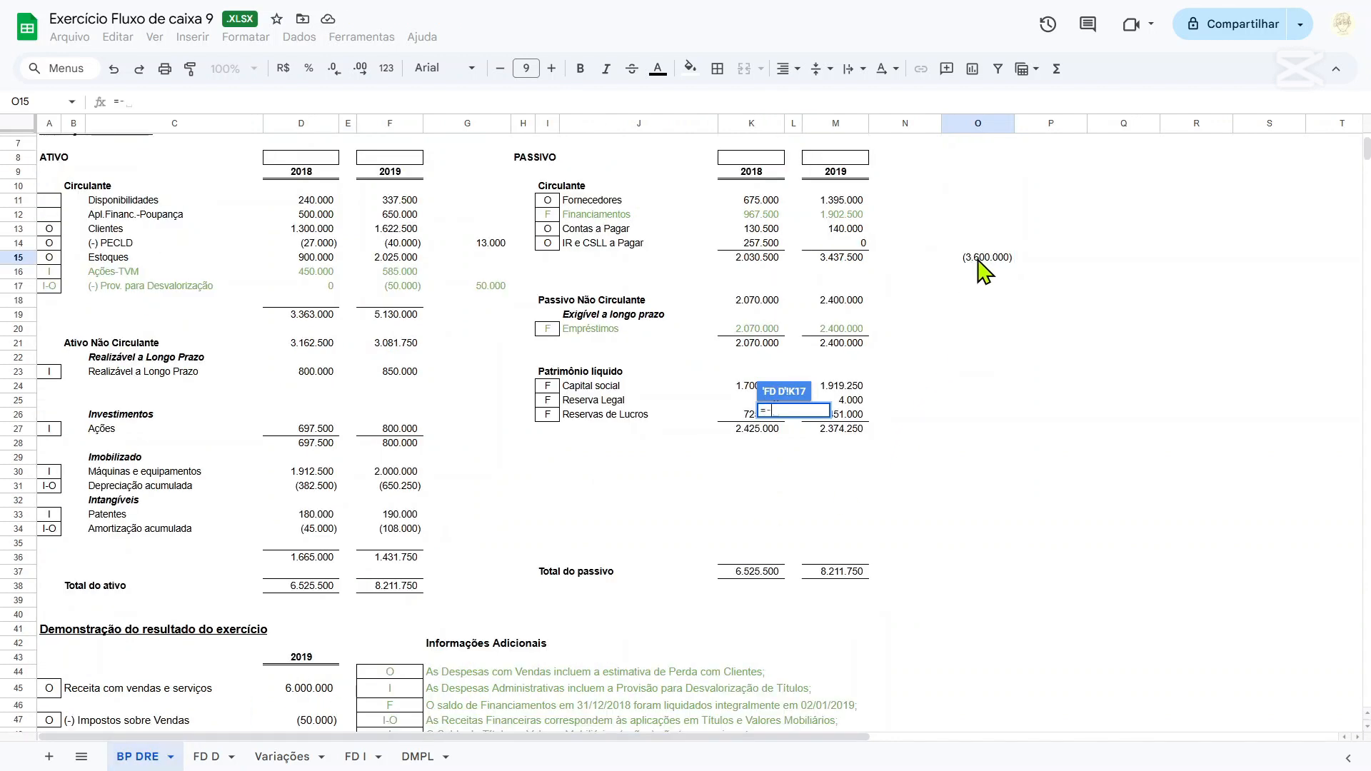
{"action": "key", "text": "BackSpace"}
{"action": "type", "text": "3600000"}
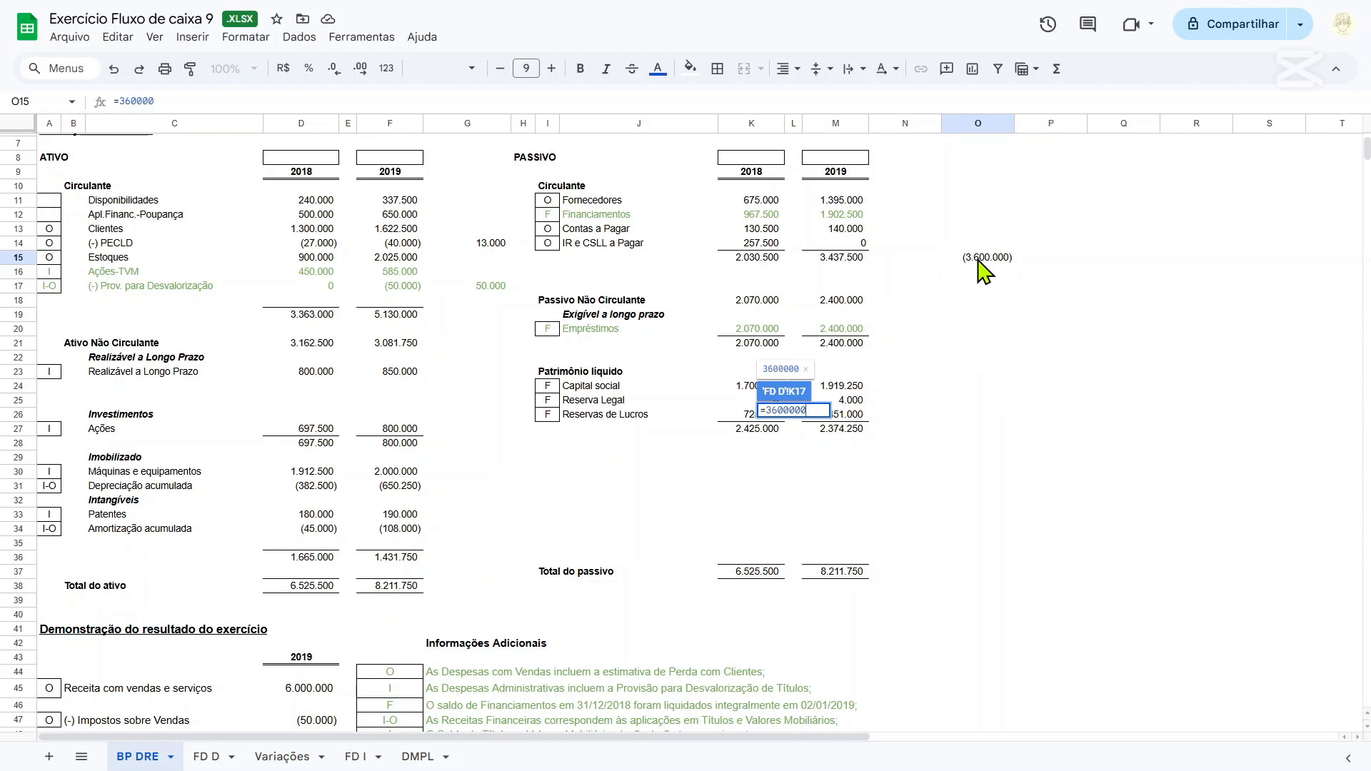
{"action": "key", "text": "Return"}
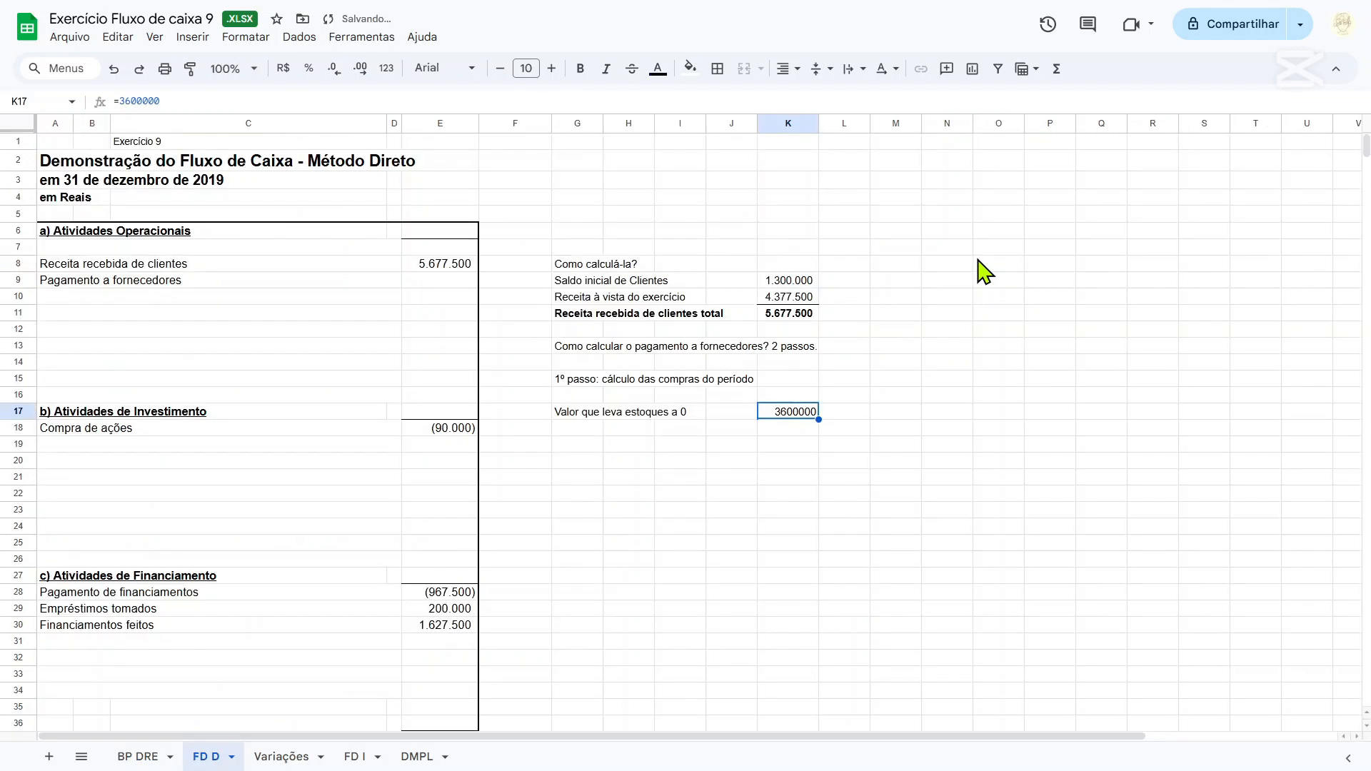
Copy the number format of cell K9 onto the inventory-zeroing value in K17.
{"action": "left_click", "coordinate": [803, 299]}
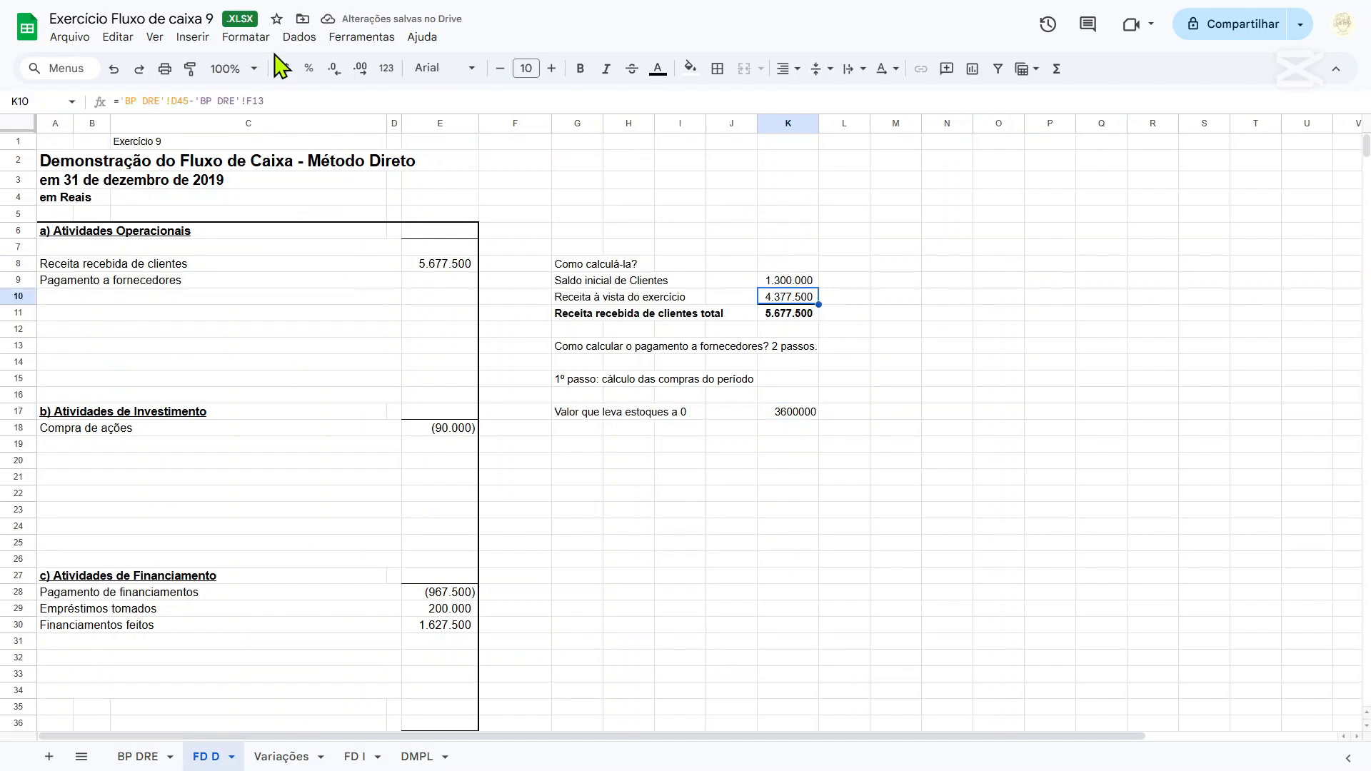
{"action": "left_click", "coordinate": [799, 281]}
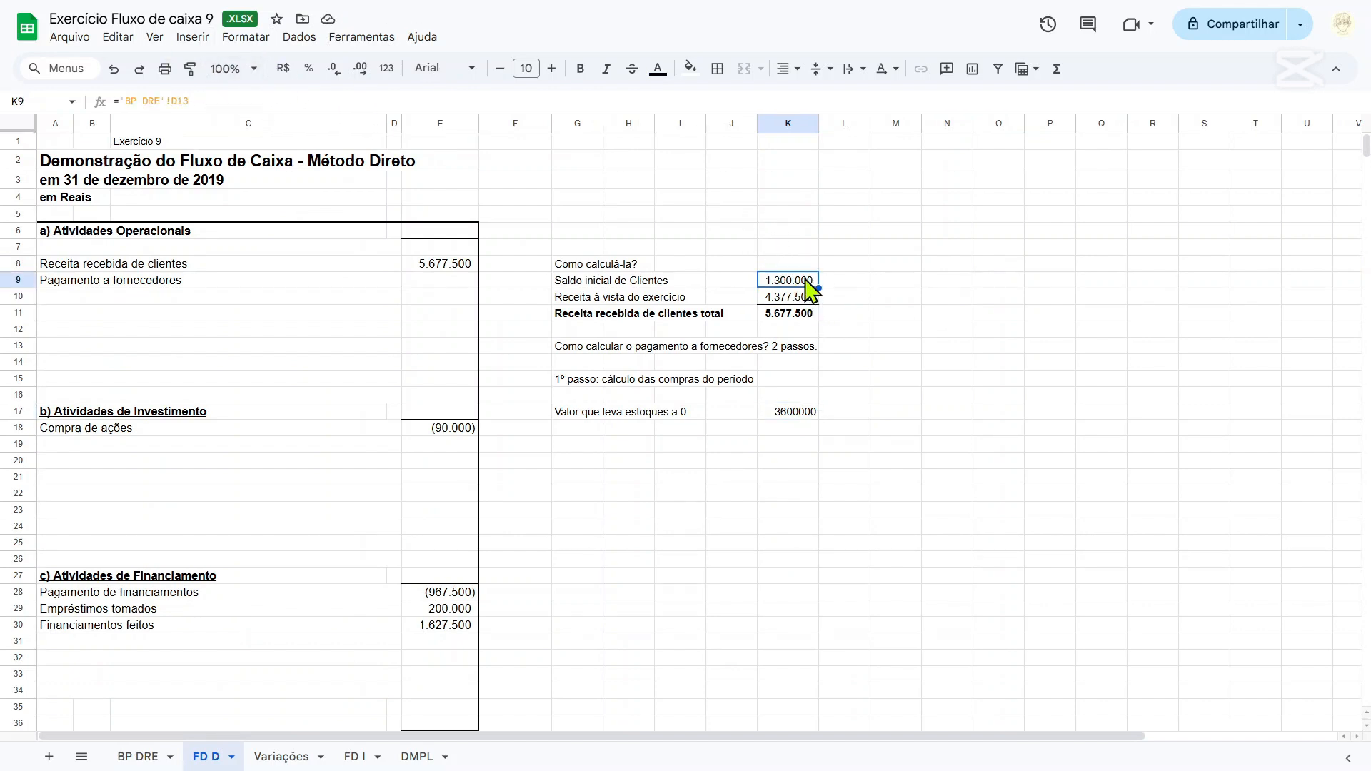
{"action": "left_click", "coordinate": [190, 68]}
{"action": "left_click", "coordinate": [778, 413]}
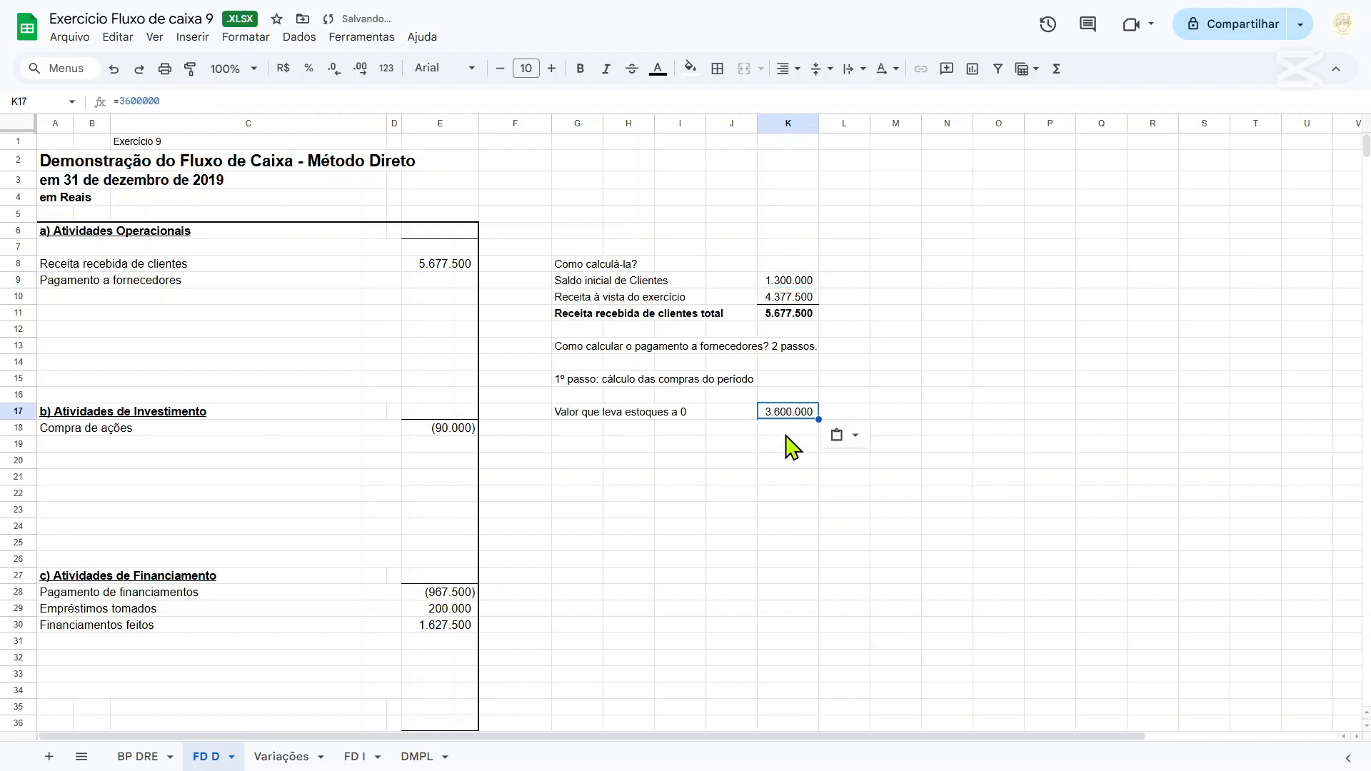
Make the label "Valor que leva estoques a 0" in cell G17 bold.
{"action": "left_click", "coordinate": [786, 431]}
{"action": "left_click", "coordinate": [580, 415]}
{"action": "key", "text": "ctrl+b"}
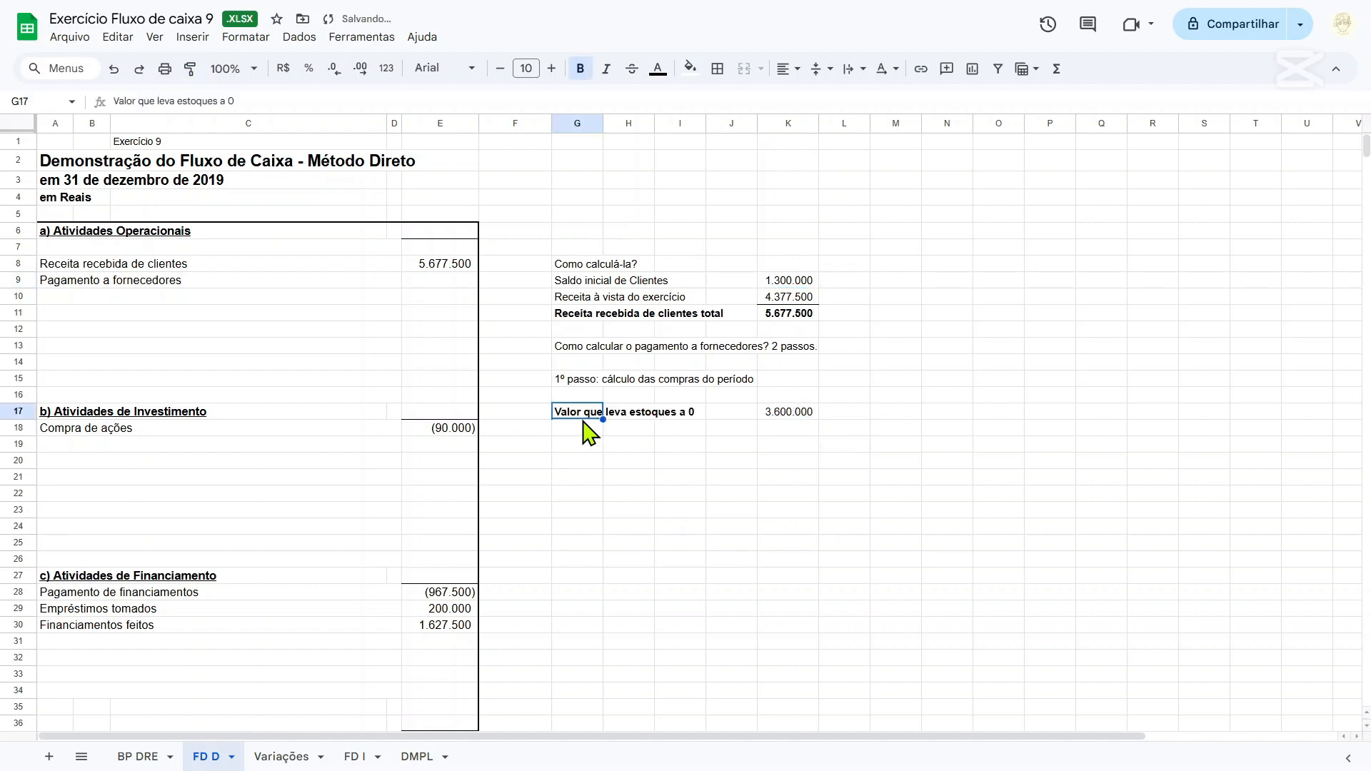
Consult the 2018 and 2019 Estoques balances on BP DRE and enter the label "Compras p/ estoque ficar certo" in FD D cell G18.
{"action": "left_click", "coordinate": [586, 432]}
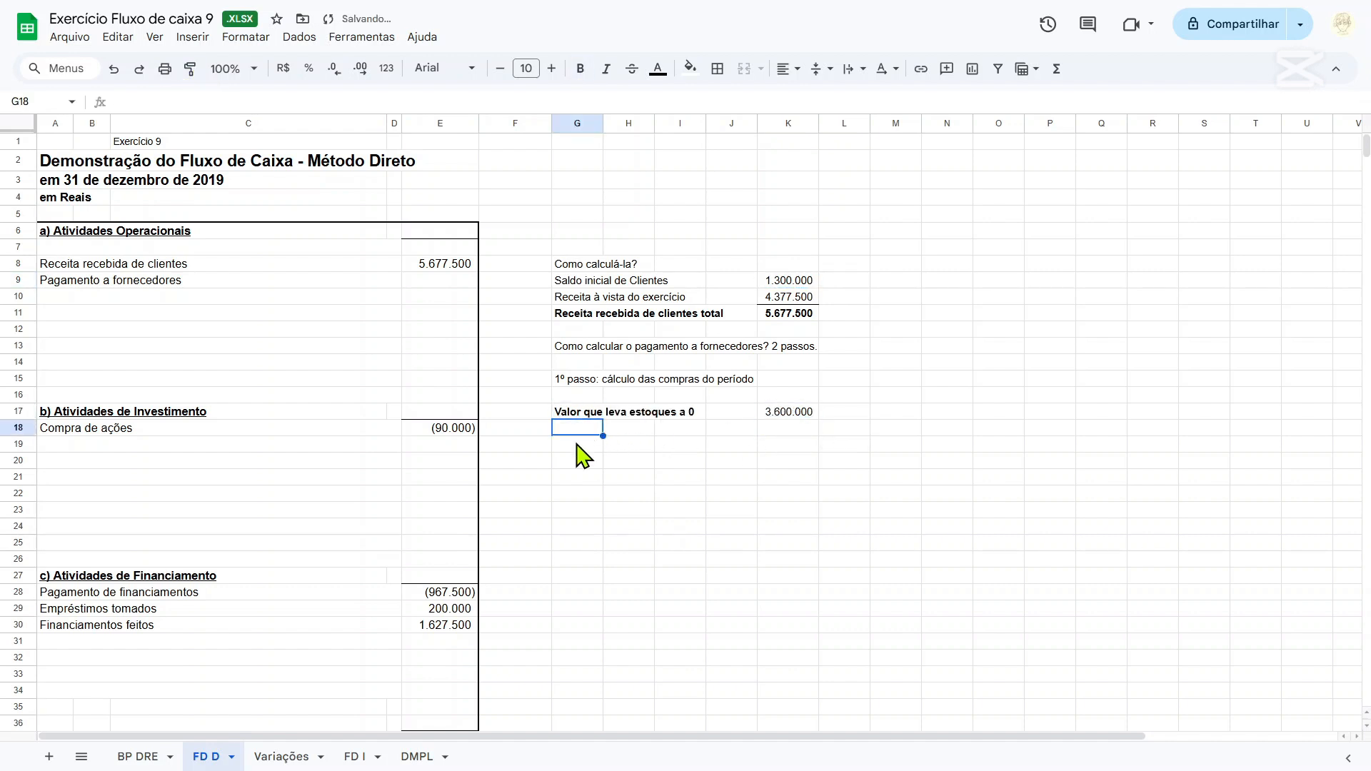
{"action": "left_click", "coordinate": [137, 759]}
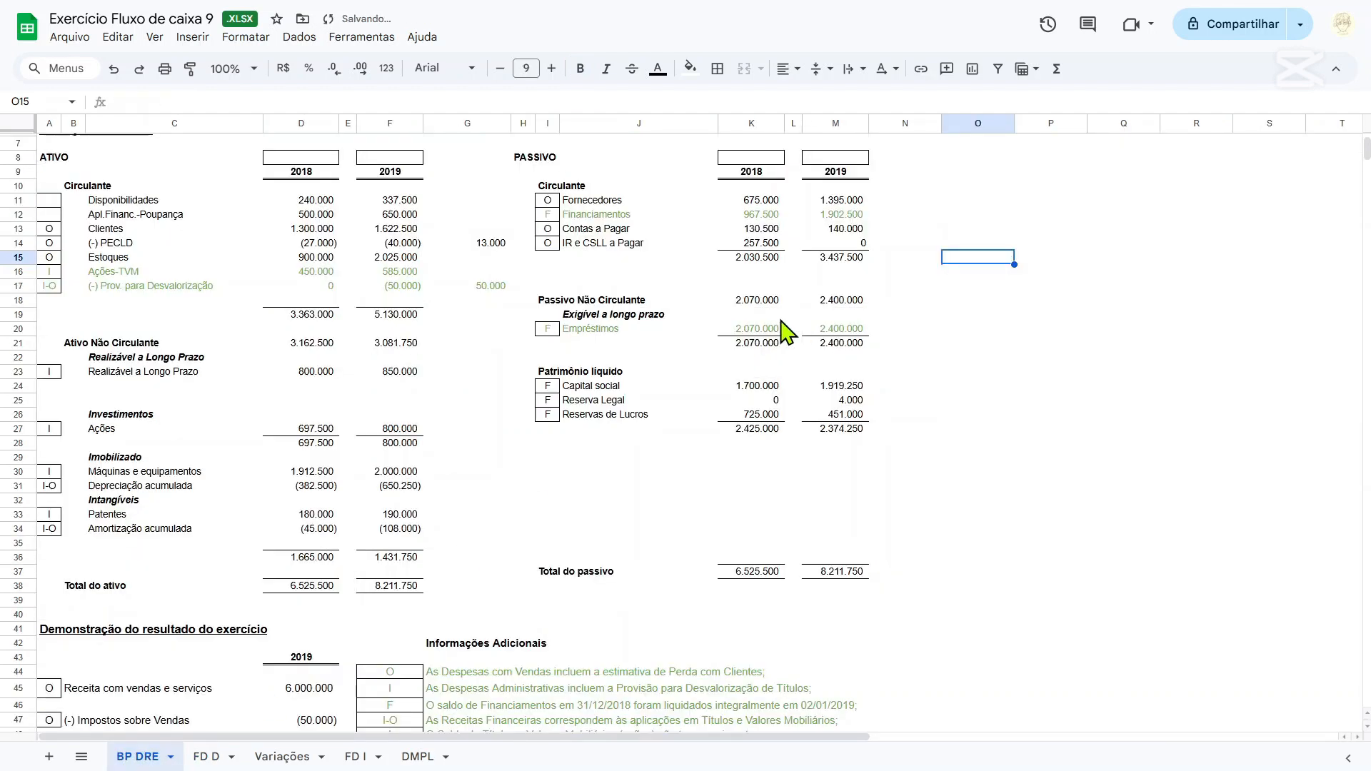
{"action": "left_click", "coordinate": [316, 261]}
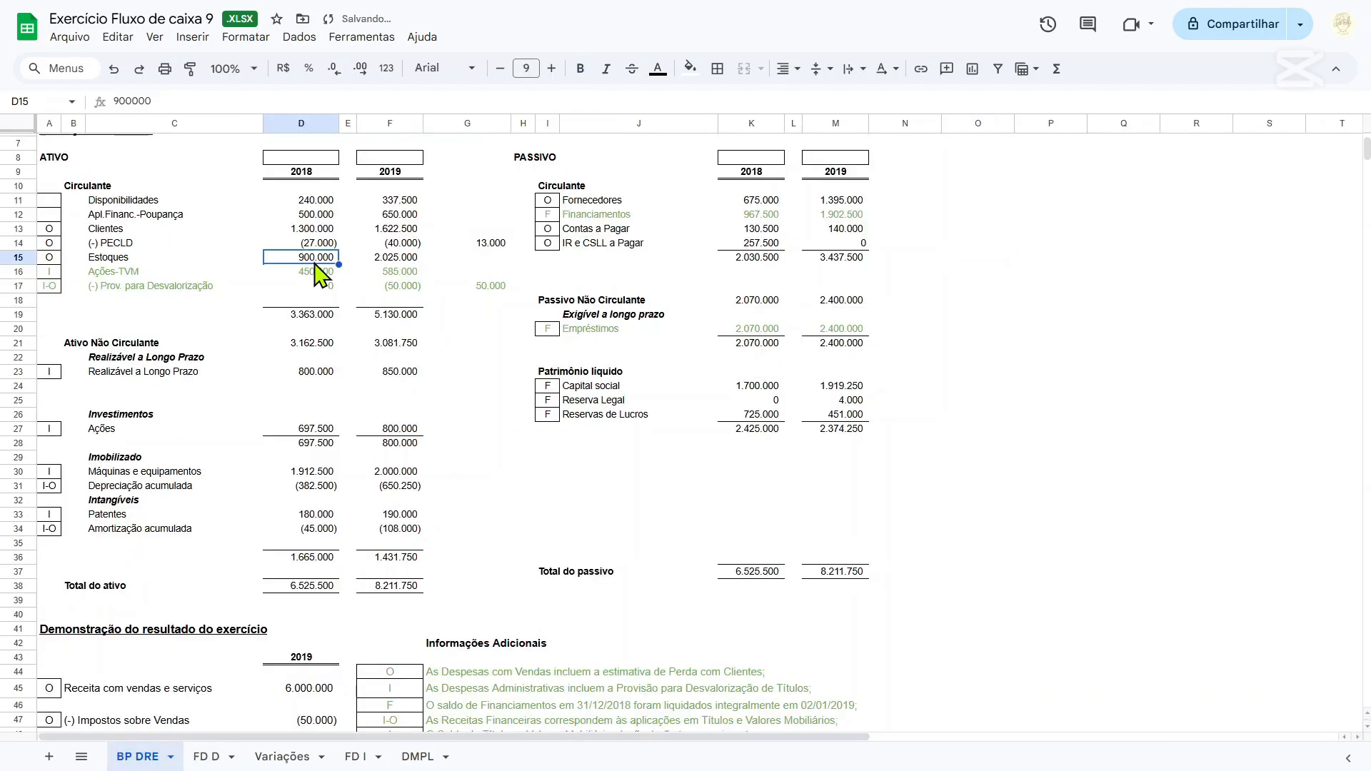
{"action": "left_click", "coordinate": [388, 261]}
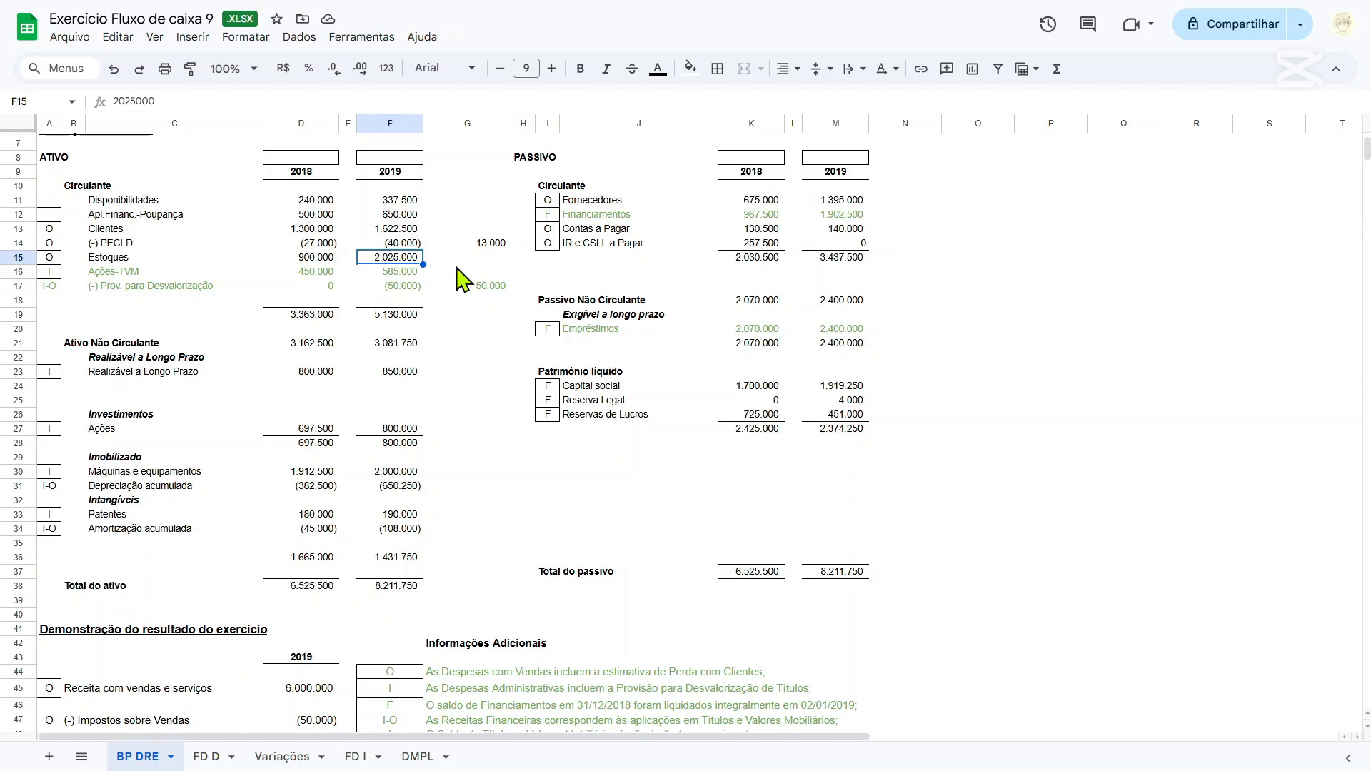
{"action": "left_click", "coordinate": [284, 759]}
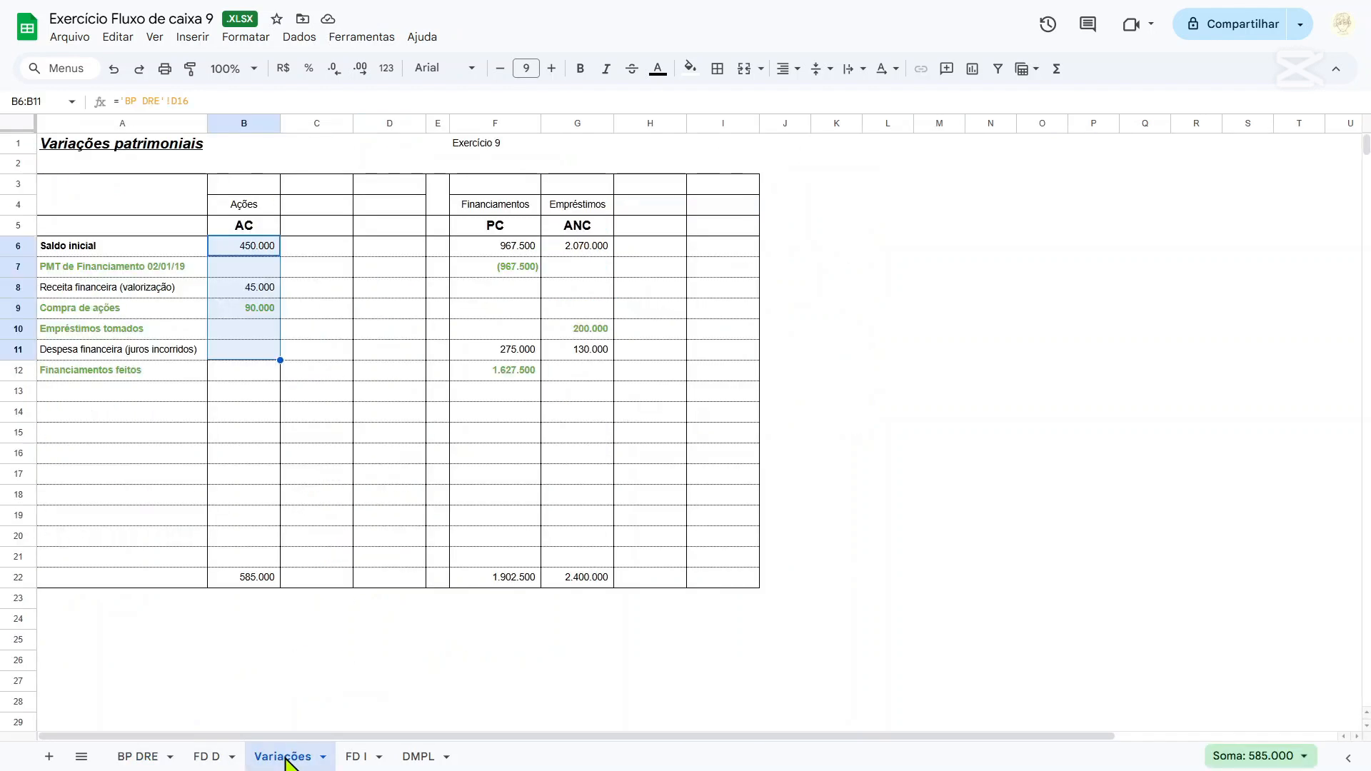
{"action": "left_click", "coordinate": [205, 757]}
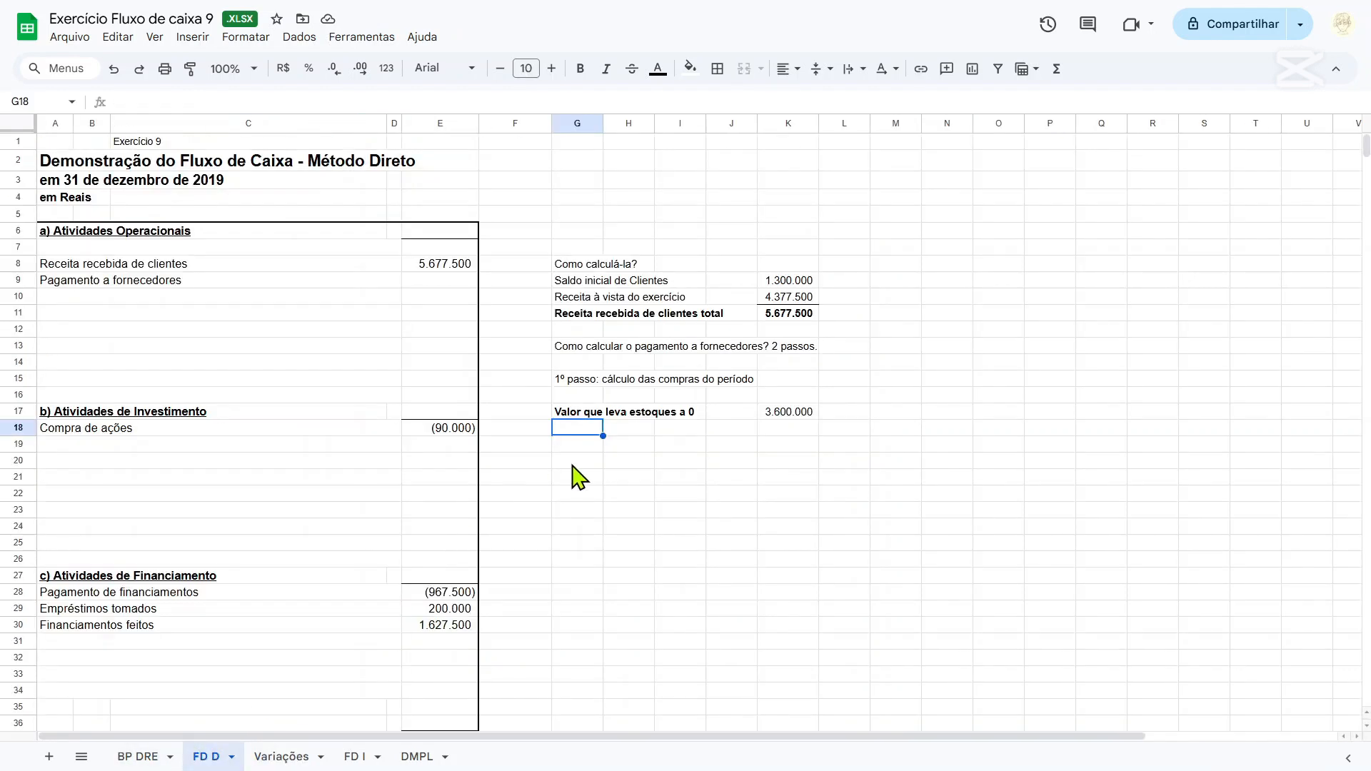
{"action": "type", "text": "Compras p/ esto"}
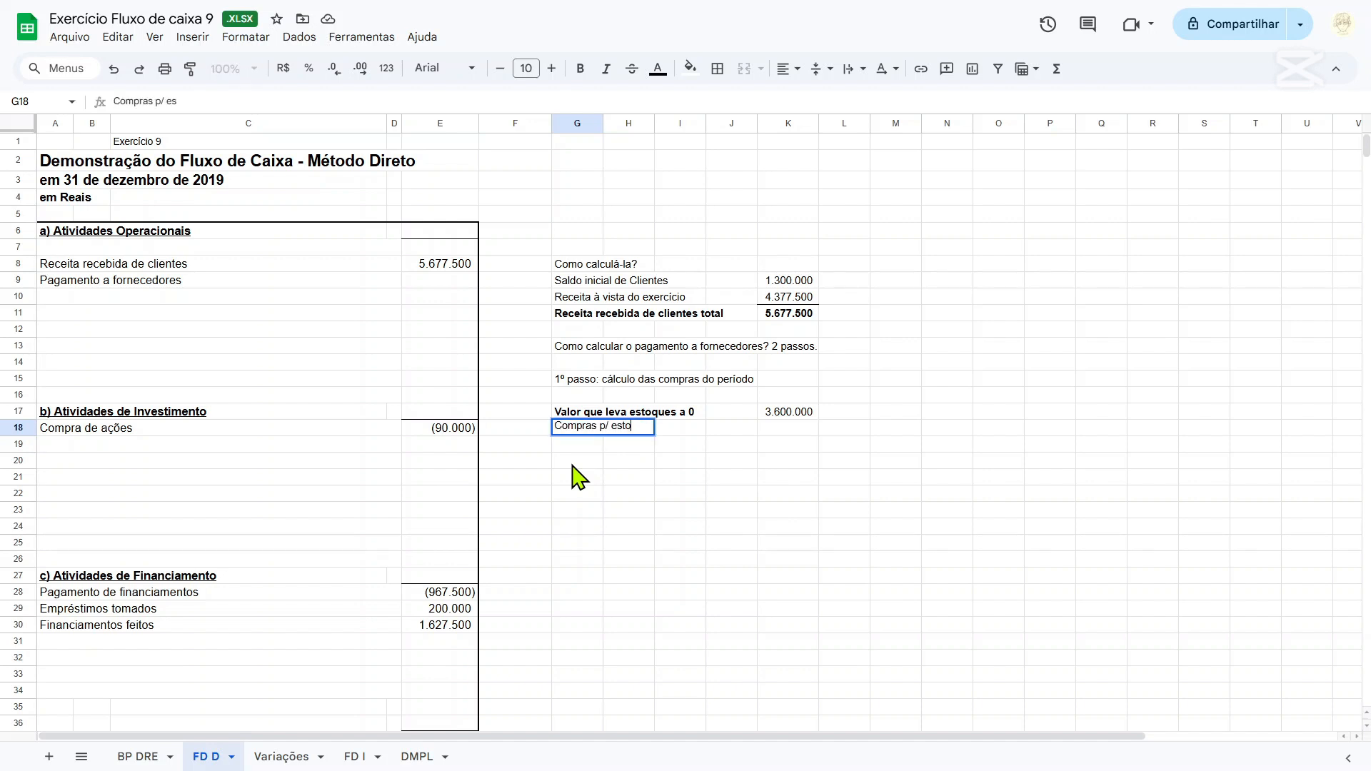
{"action": "type", "text": "que ficar certo"}
{"action": "key", "text": "Right"}
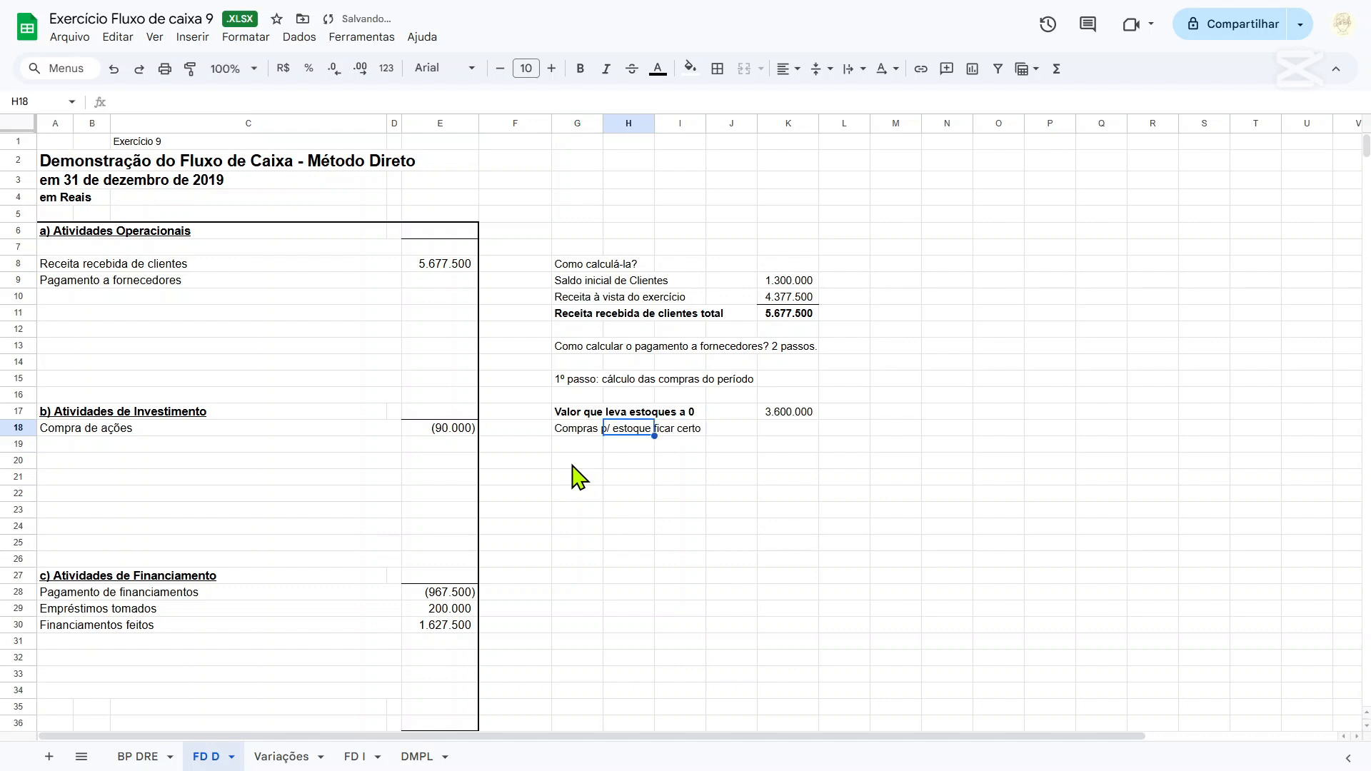
Remove the bold formatting from the label in cell G17.
{"action": "key", "text": "Right"}
{"action": "key", "text": "Up"}
{"action": "key", "text": "Left"}
{"action": "key", "text": "Left"}
{"action": "key", "text": "Left"}
{"action": "key", "text": "Right"}
{"action": "key", "text": "ctrl+b"}
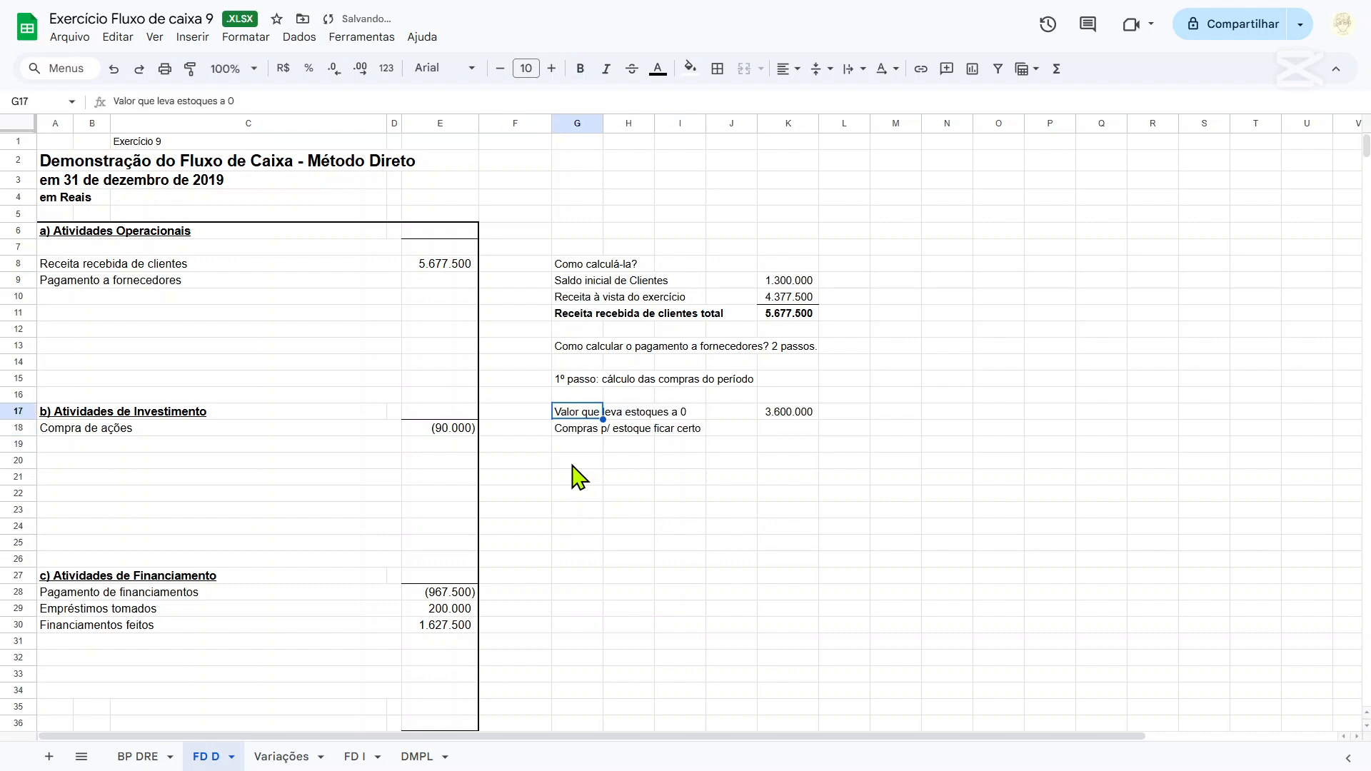
In cell K18, reference the 2019 Estoques balance with ='BP DRE'!F15.
{"action": "key", "text": "Down"}
{"action": "key", "text": "Right"}
{"action": "key", "text": "Right"}
{"action": "key", "text": "Right"}
{"action": "key", "text": "Right"}
{"action": "type", "text": "="}
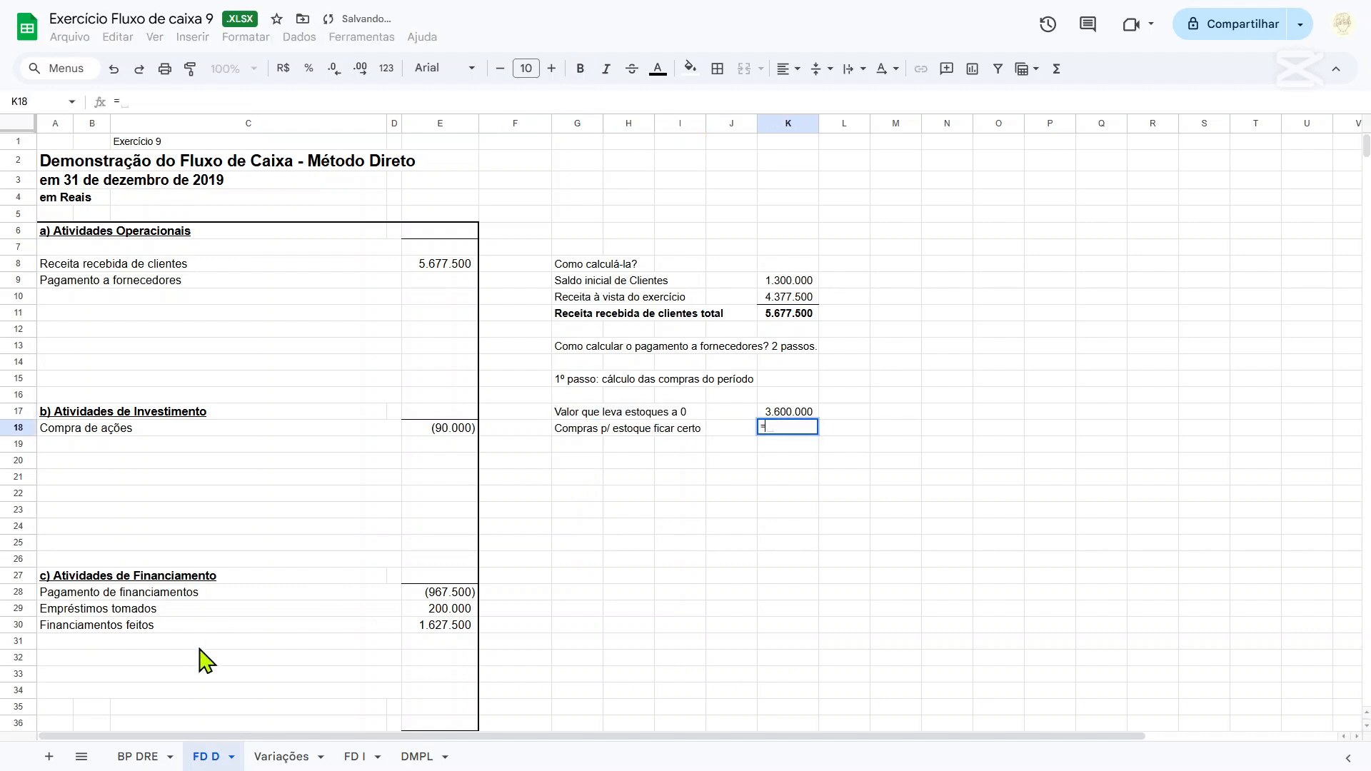
{"action": "left_click", "coordinate": [140, 756]}
{"action": "left_click", "coordinate": [400, 261]}
{"action": "key", "text": "Return"}
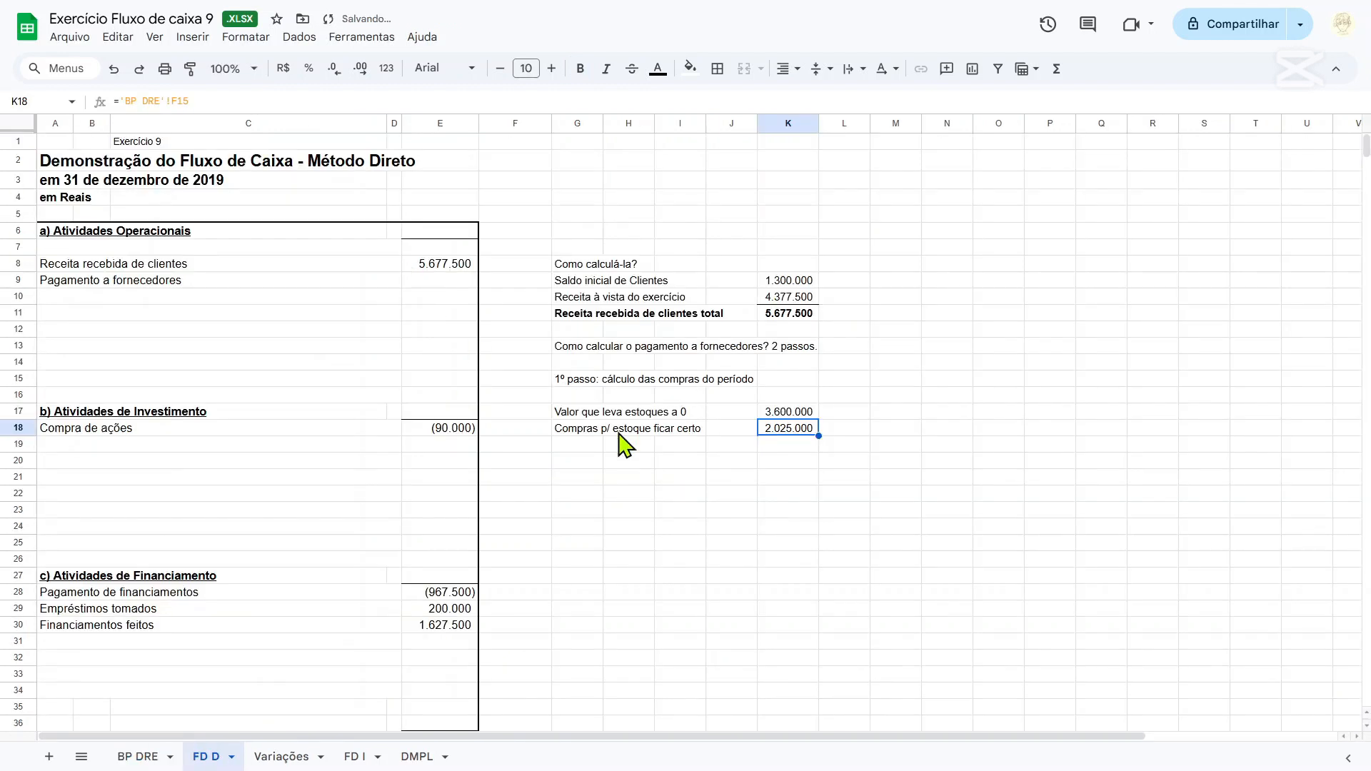
Enter the label "Total de compras" in cell G19.
{"action": "left_click", "coordinate": [590, 448]}
{"action": "type", "text": "Tot"}
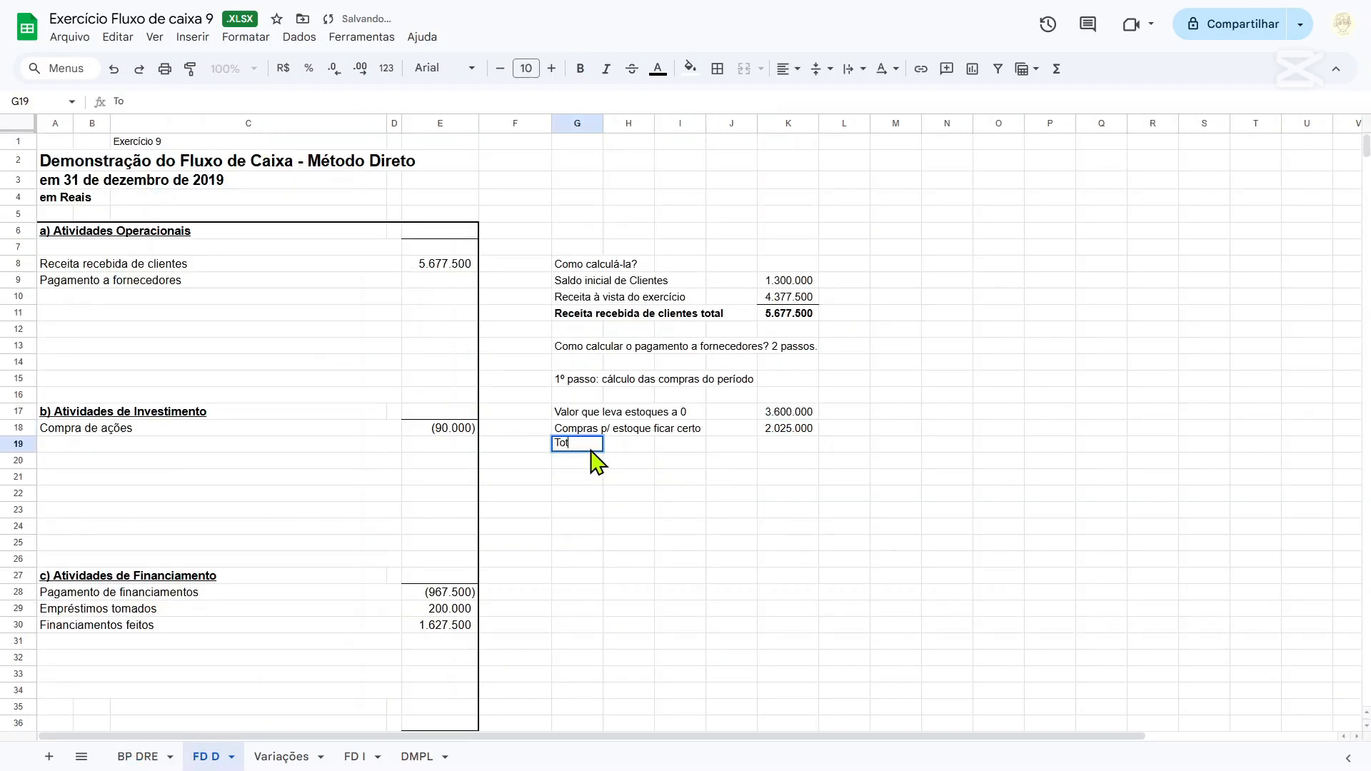
{"action": "type", "text": "al de com"}
{"action": "key", "text": "Tab"}
{"action": "key", "text": "Tab"}
{"action": "key", "text": "Tab"}
{"action": "key", "text": "Tab"}
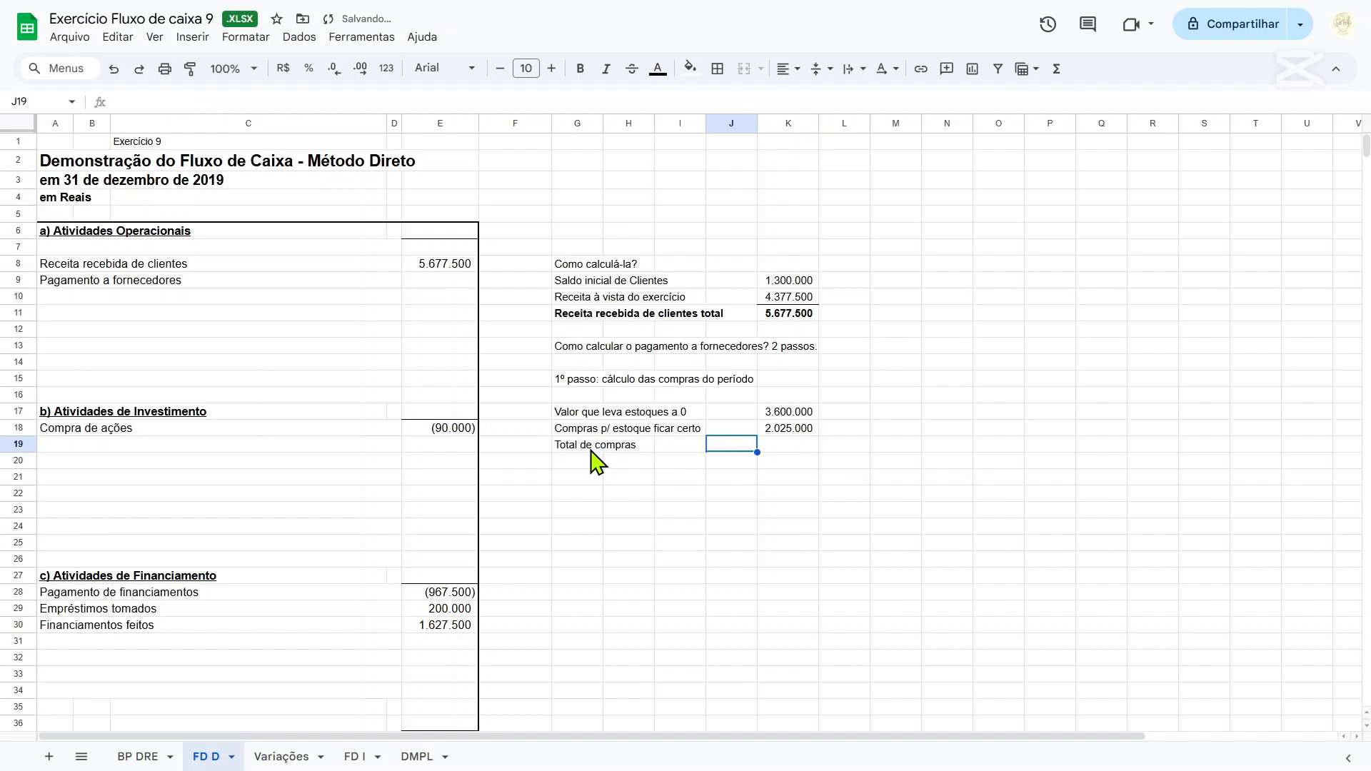
Add up the two purchase components in cell K19 with the formula =K18+K17.
{"action": "type", "text": "="}
{"action": "key", "text": "Up"}
{"action": "type", "text": "+"}
{"action": "key", "text": "Up"}
{"action": "key", "text": "Up"}
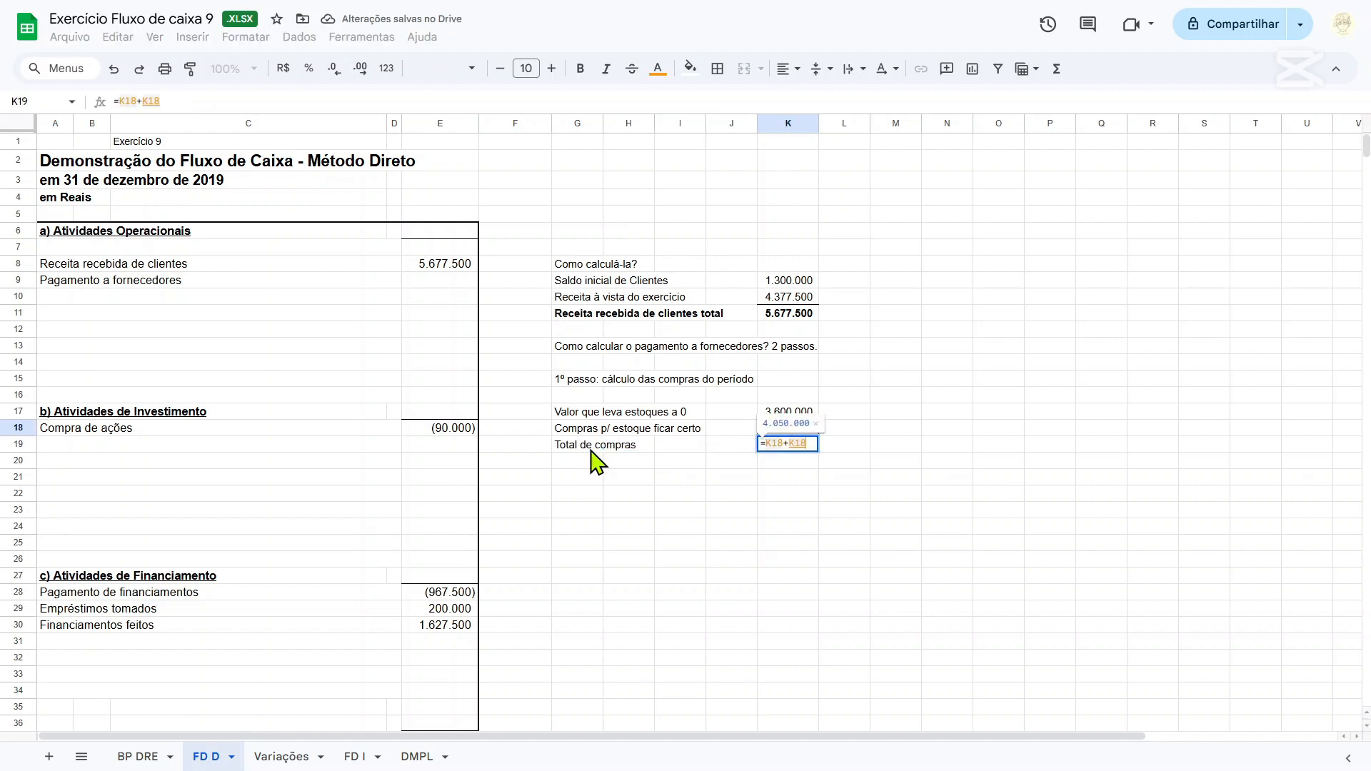
{"action": "key", "text": "Return"}
Extend the label in cell G19 to "Total de compras (à vista ou a prazo)".
{"action": "left_click", "coordinate": [593, 450]}
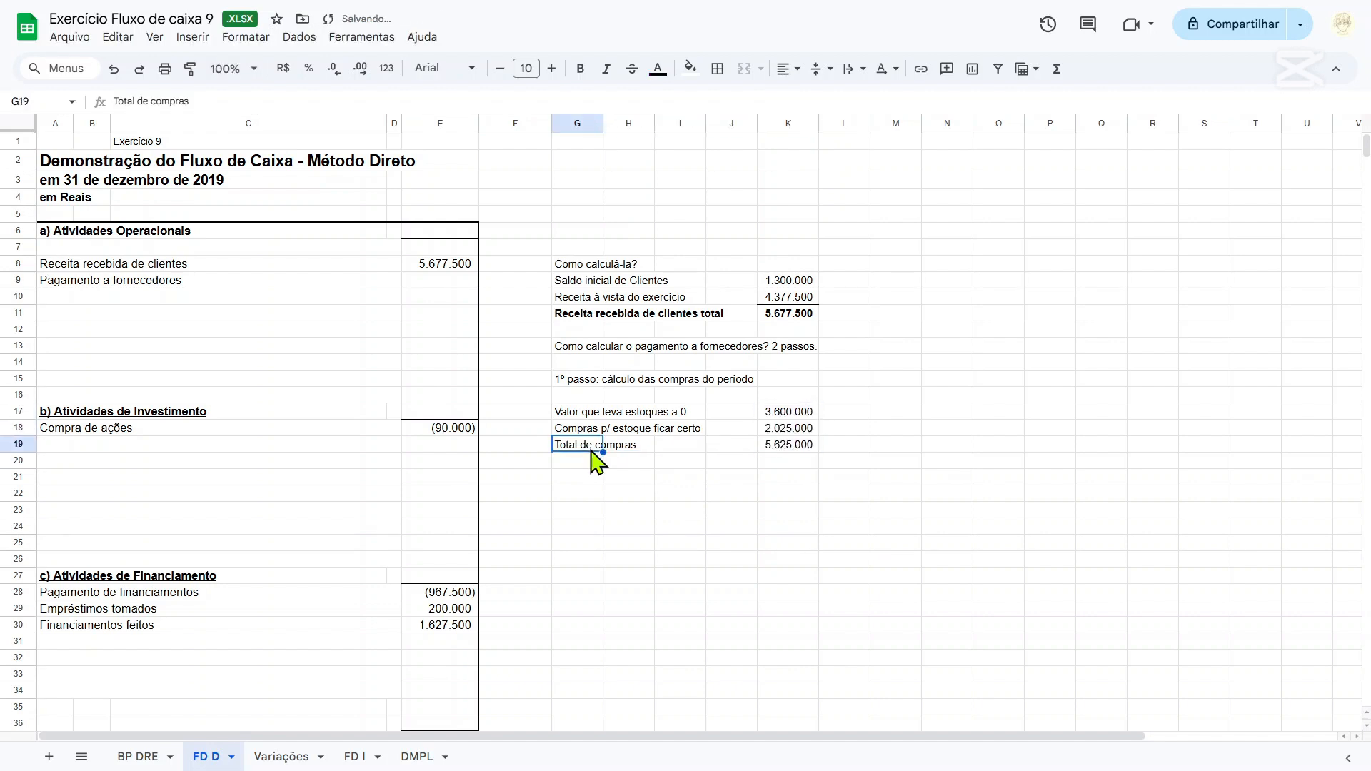
{"action": "left_click", "coordinate": [313, 105]}
{"action": "type", "text": "("}
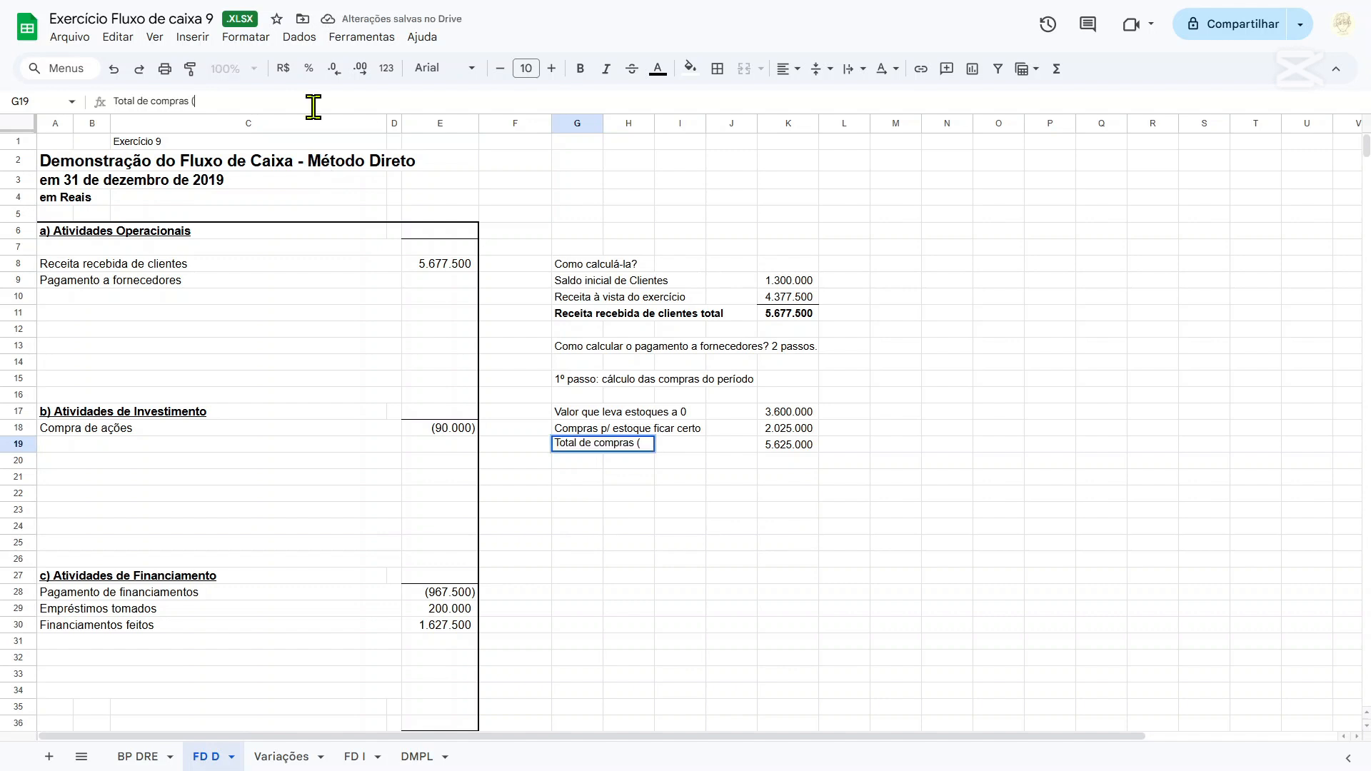
{"action": "type", "text": "à vista ou a pr"}
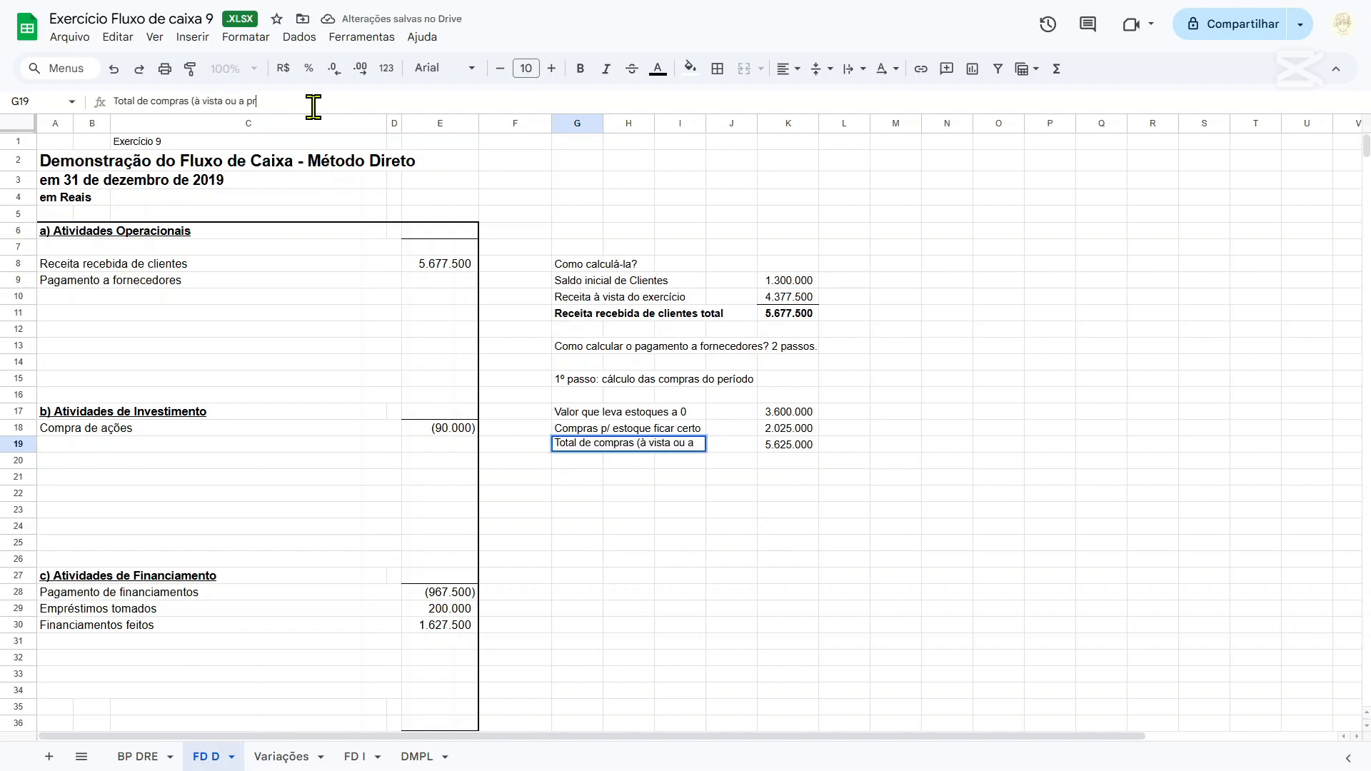
{"action": "type", "text": "azo)"}
{"action": "key", "text": "Return"}
Add a bottom border to cell K18, above the purchases total.
{"action": "key", "text": "Up"}
{"action": "key", "text": "Up"}
{"action": "key", "text": "Right"}
{"action": "key", "text": "Right"}
{"action": "key", "text": "Right"}
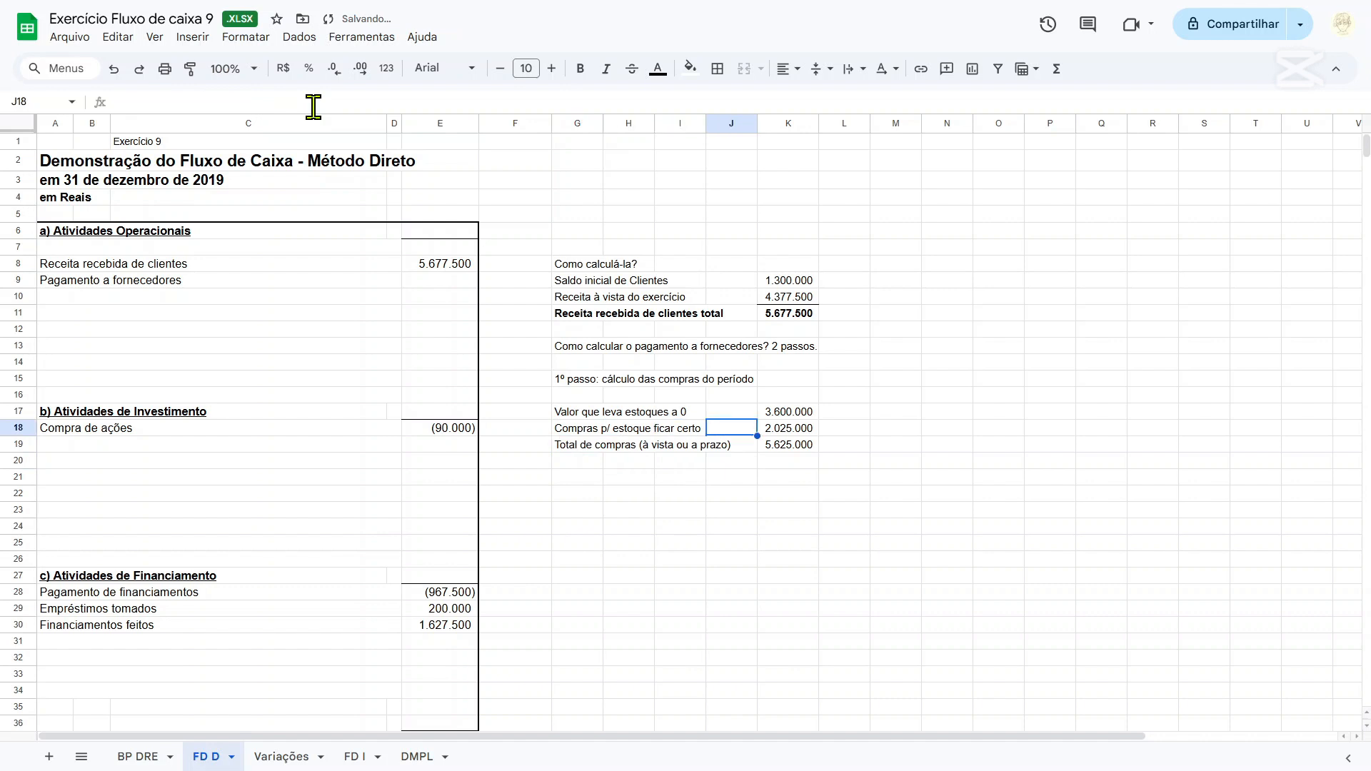
{"action": "key", "text": "Right"}
{"action": "left_click", "coordinate": [717, 68]}
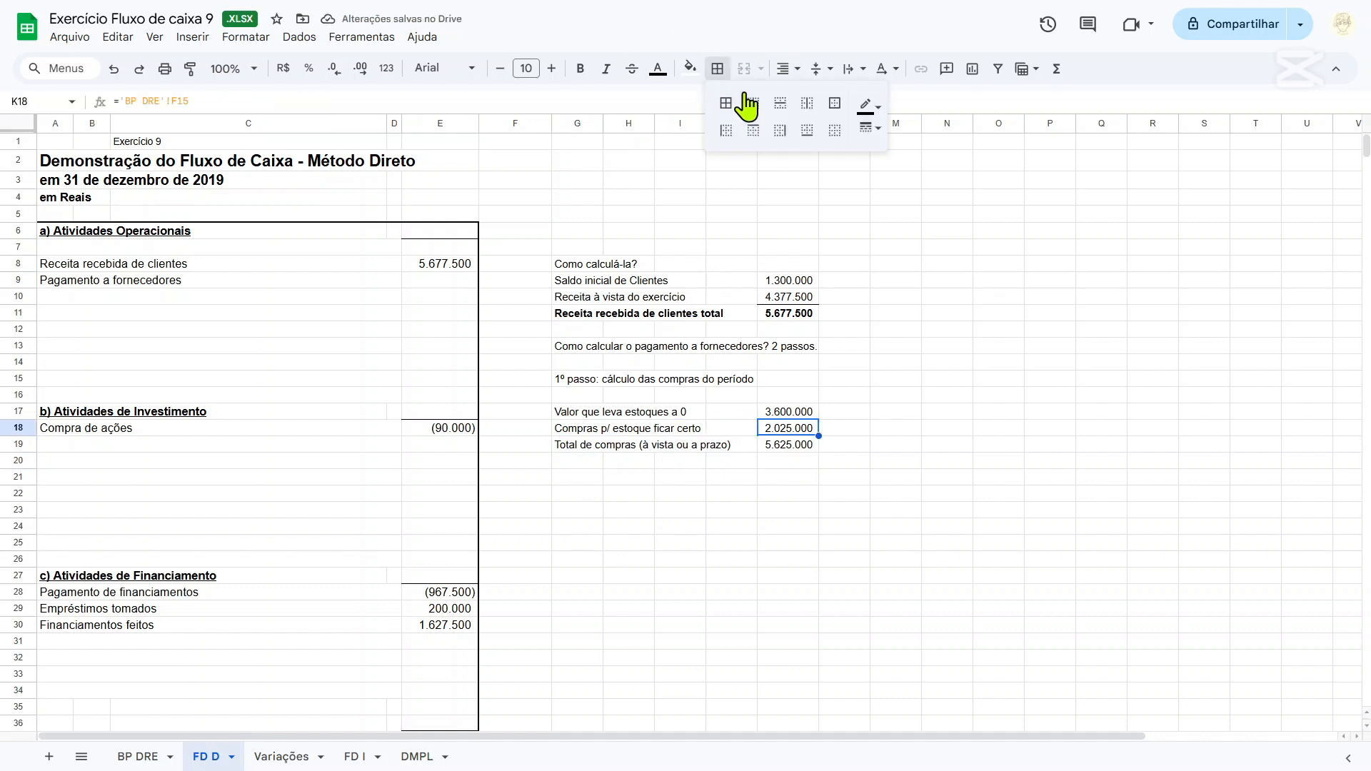
{"action": "left_click", "coordinate": [807, 130]}
Make the total purchases value in cell K19 bold.
{"action": "left_click", "coordinate": [795, 450]}
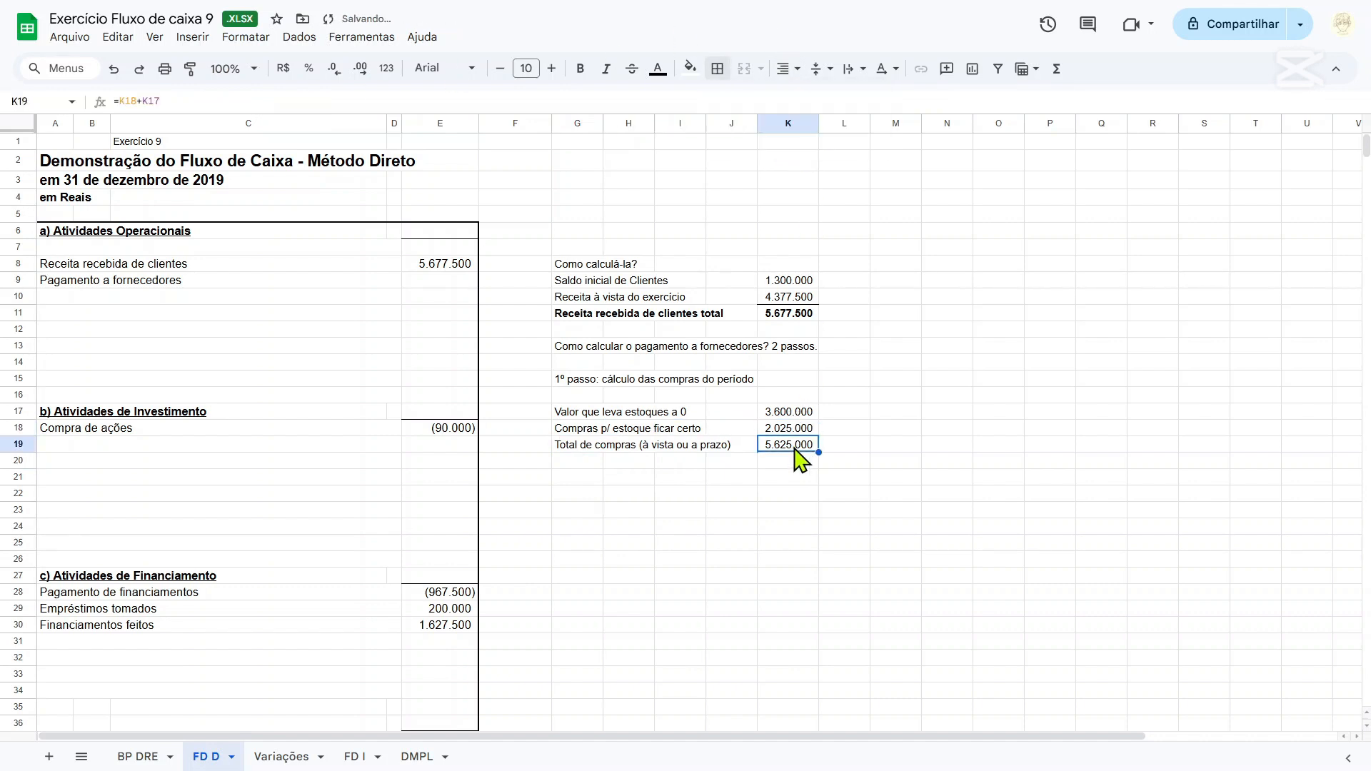
{"action": "key", "text": "ctrl+b"}
{"action": "key", "text": "Down"}
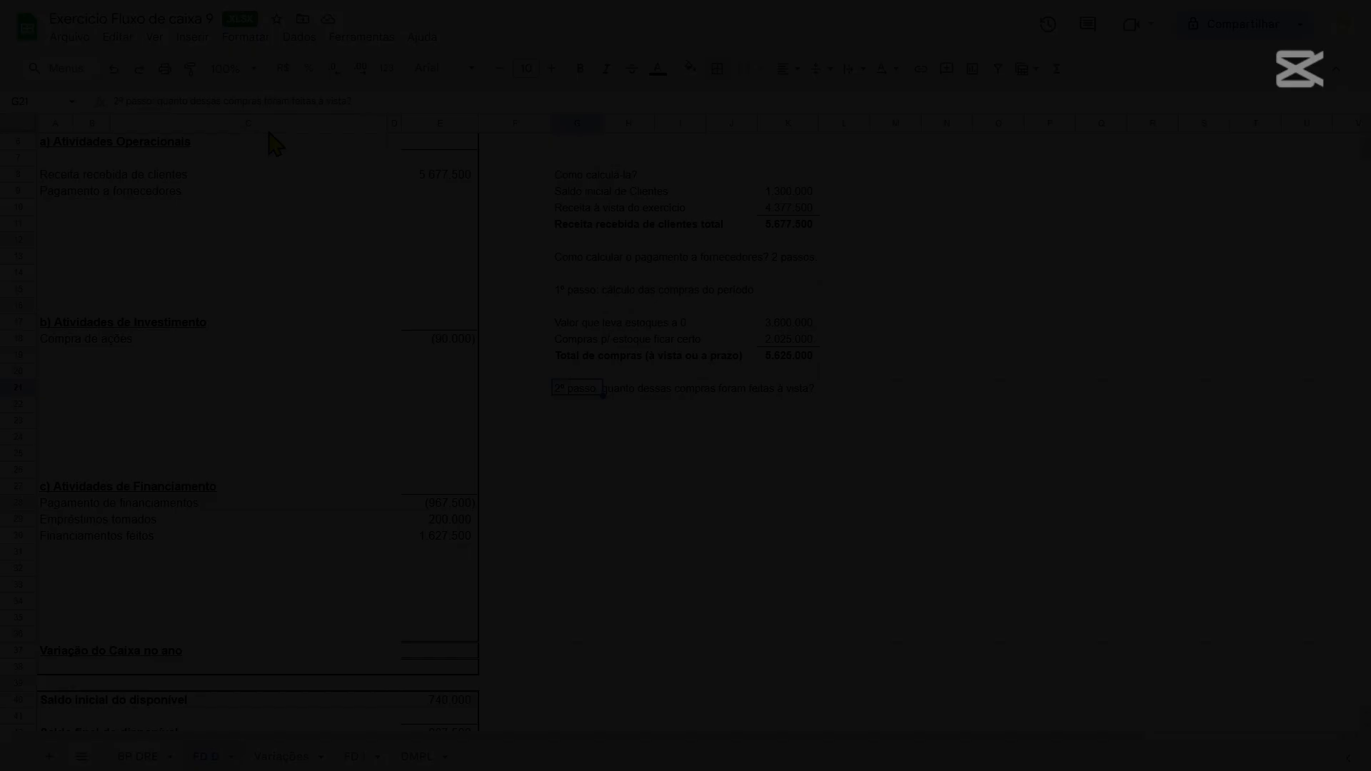
Reword the second-step heading in G21 as "2º passo: quanto foi o pagamento a fornecedores?".
{"action": "left_click_drag", "start_coordinate": [163, 101], "coordinate": [384, 100]}
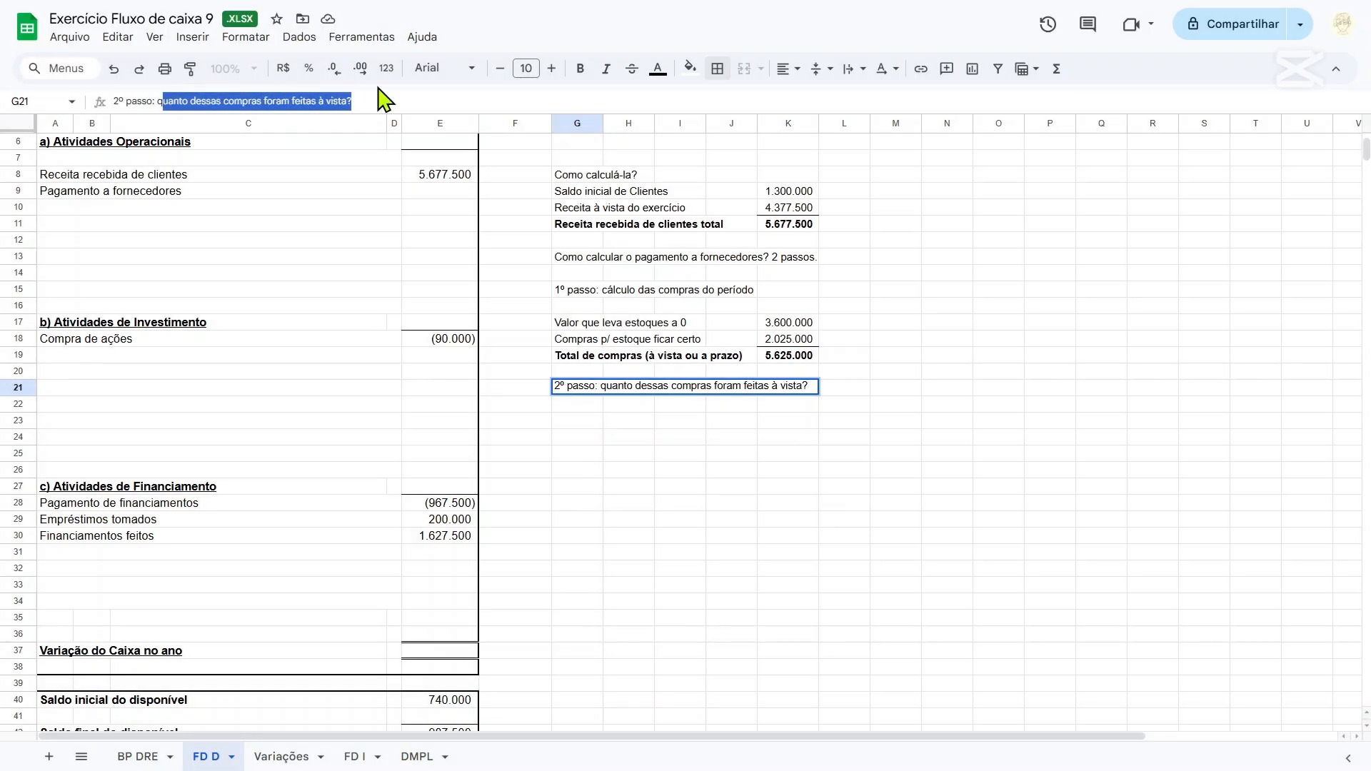
{"action": "key", "text": "BackSpace"}
{"action": "key", "text": "BackSpace"}
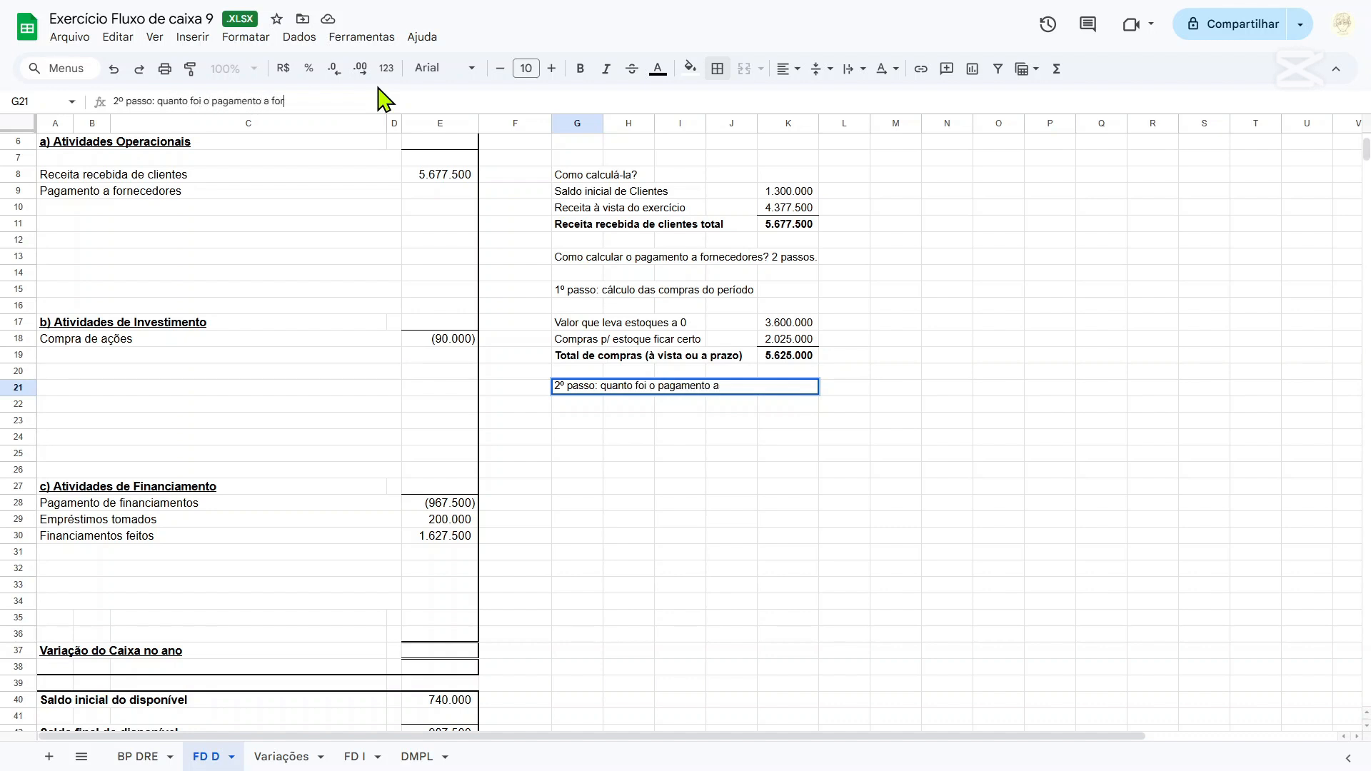
{"action": "key", "text": "Return"}
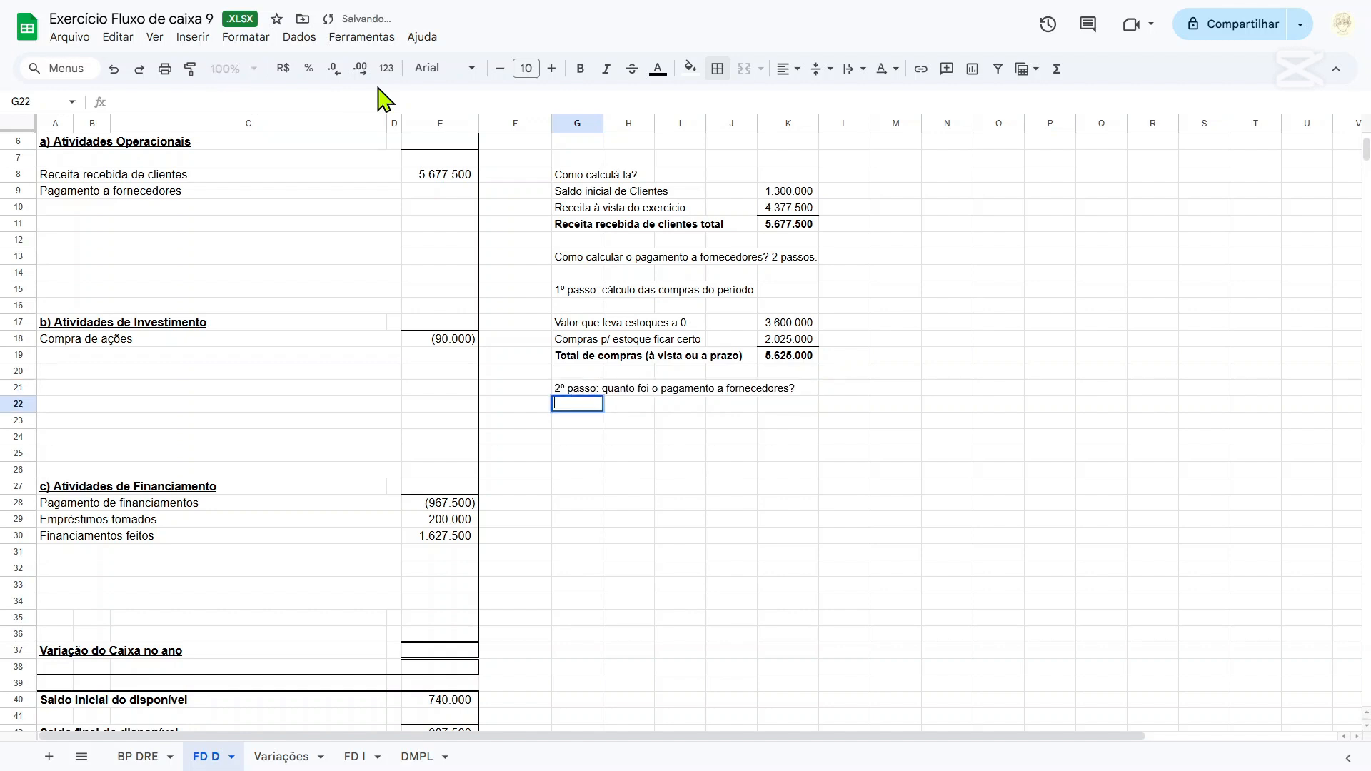
Enter the label "Saldo inicial em fornecedores" in cell G23.
{"action": "key", "text": "Down"}
{"action": "type", "text": "Saldo "}
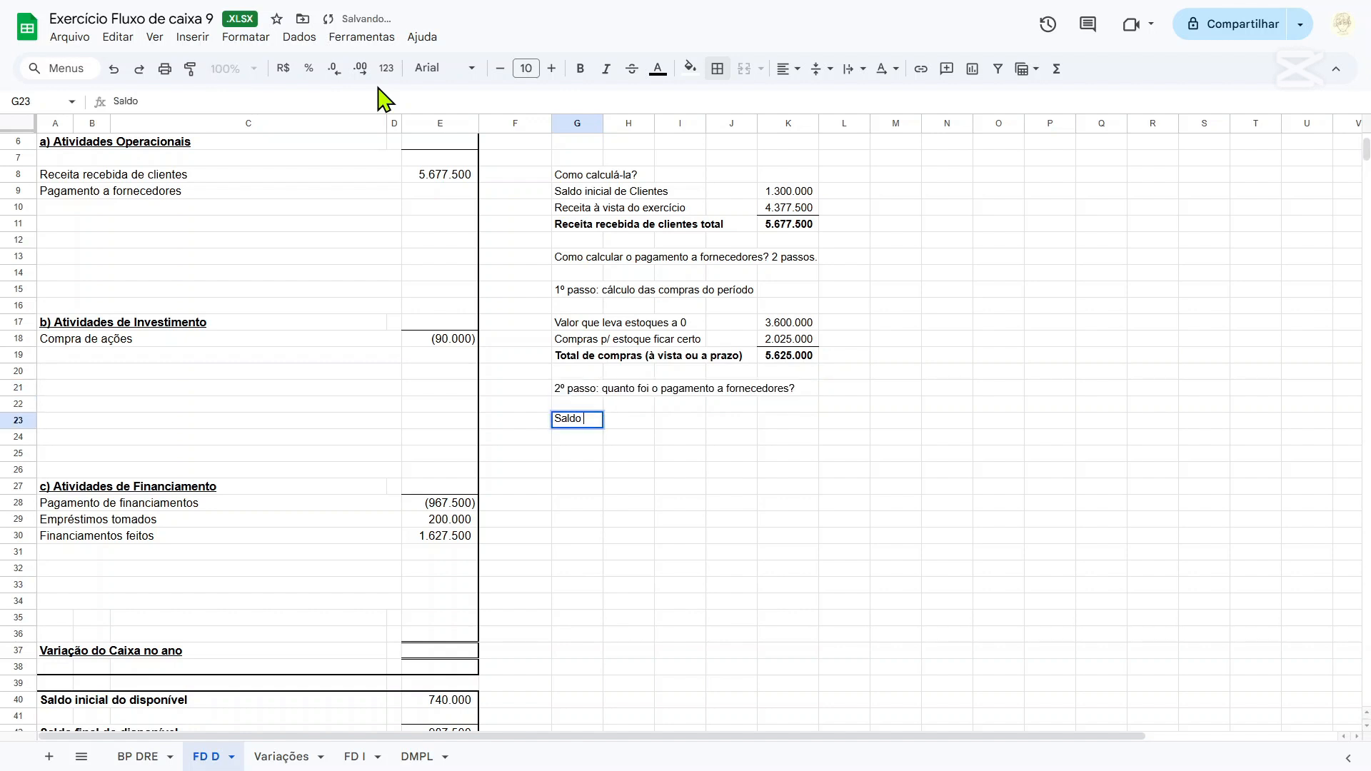
{"action": "type", "text": "inicial em forn"}
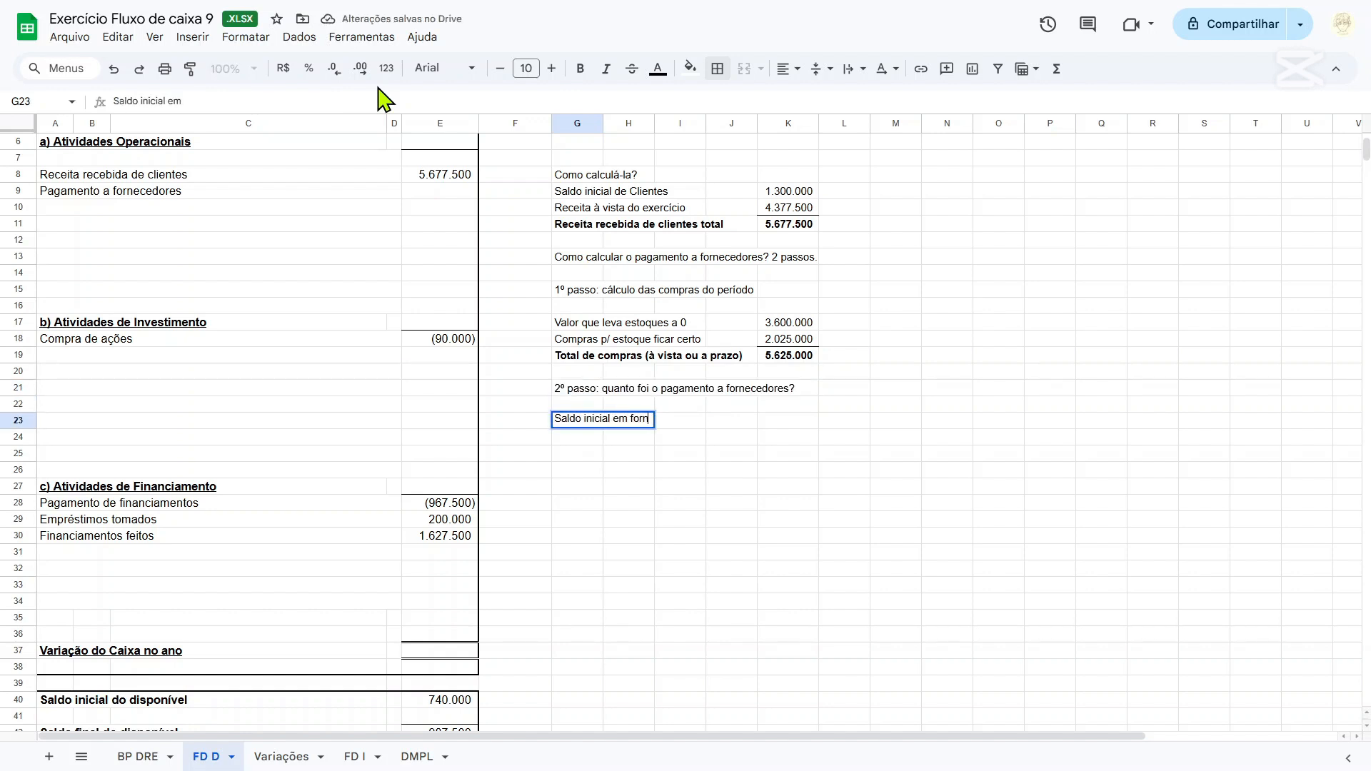
{"action": "type", "text": "ecedores"}
{"action": "key", "text": "Right"}
{"action": "key", "text": "Right"}
{"action": "key", "text": "Right"}
{"action": "key", "text": "Right"}
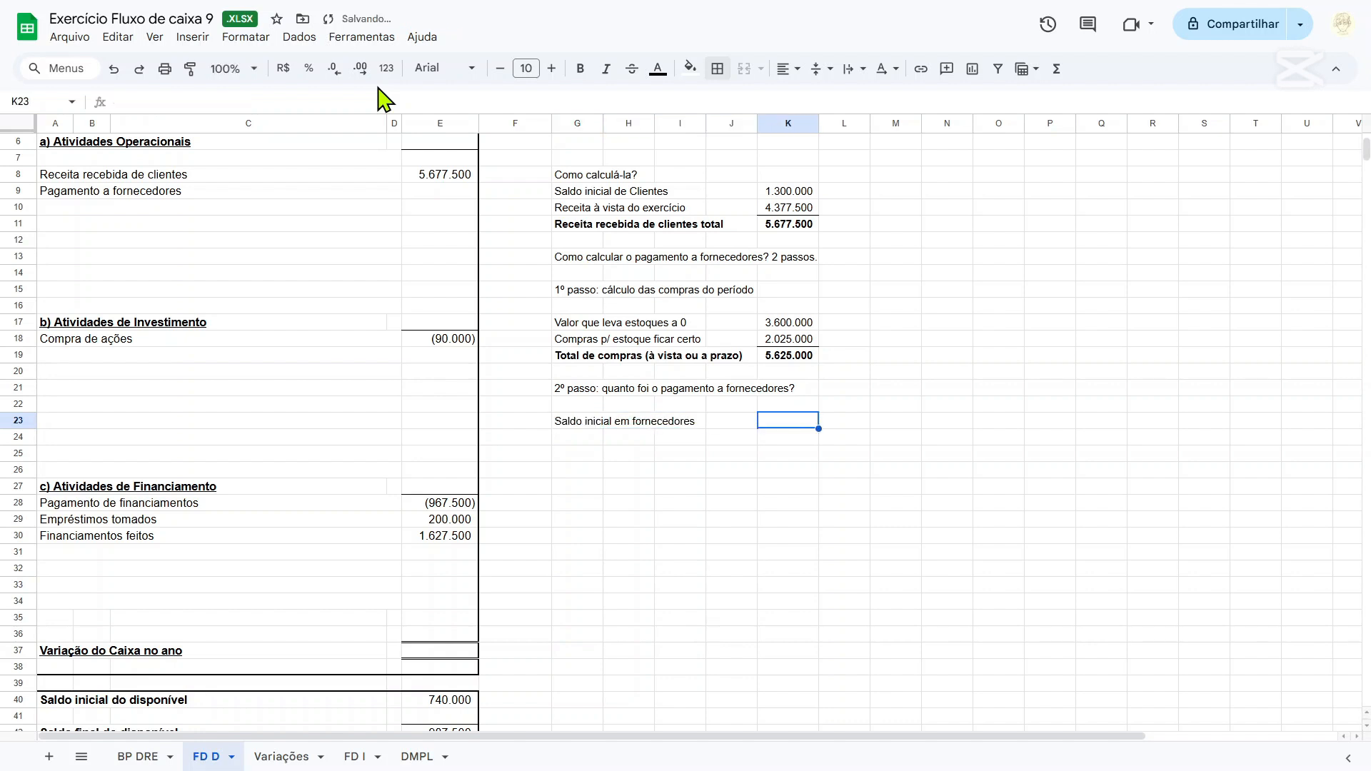
In cell K23, reference the 2018 Fornecedores balance with ='BP DRE'!K11.
{"action": "type", "text": "="}
{"action": "left_click", "coordinate": [138, 756]}
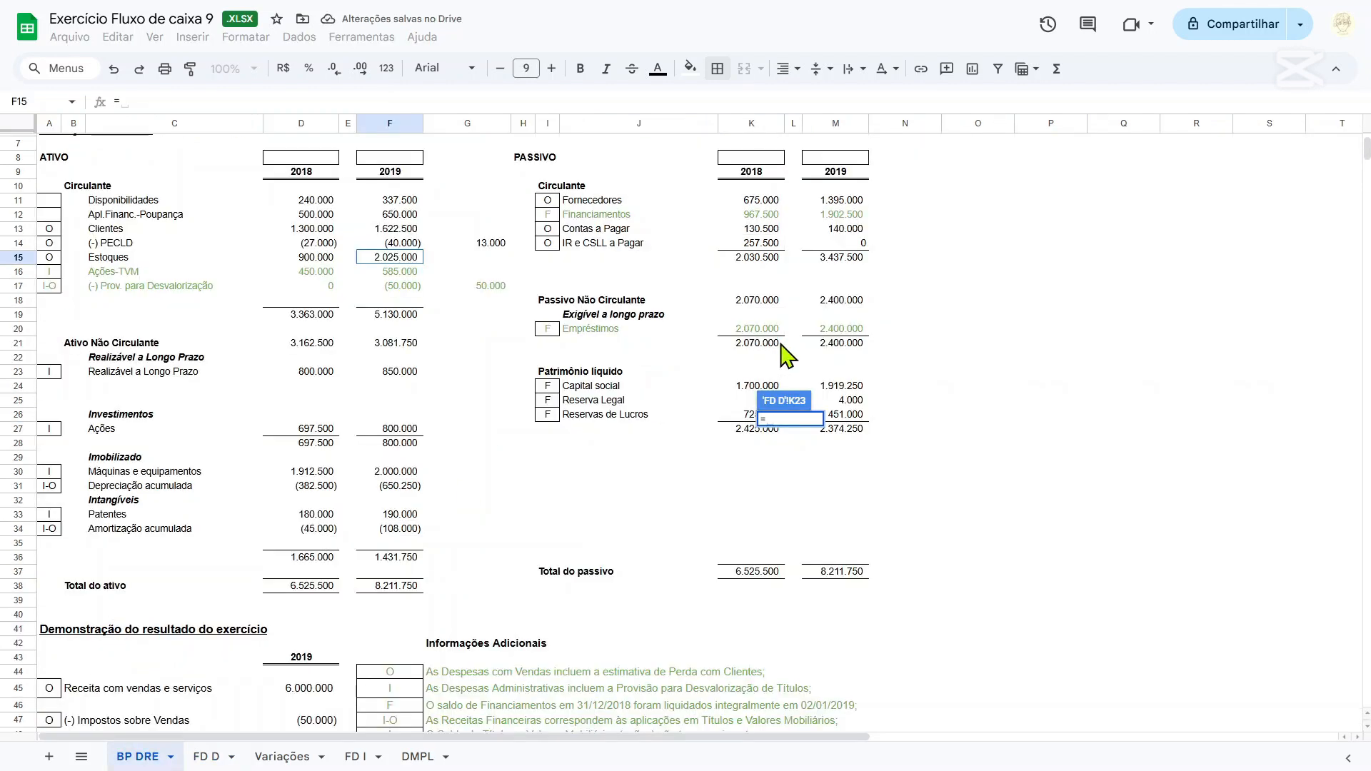
{"action": "scroll", "coordinate": [786, 354], "scroll_direction": "up", "scroll_amount": 3}
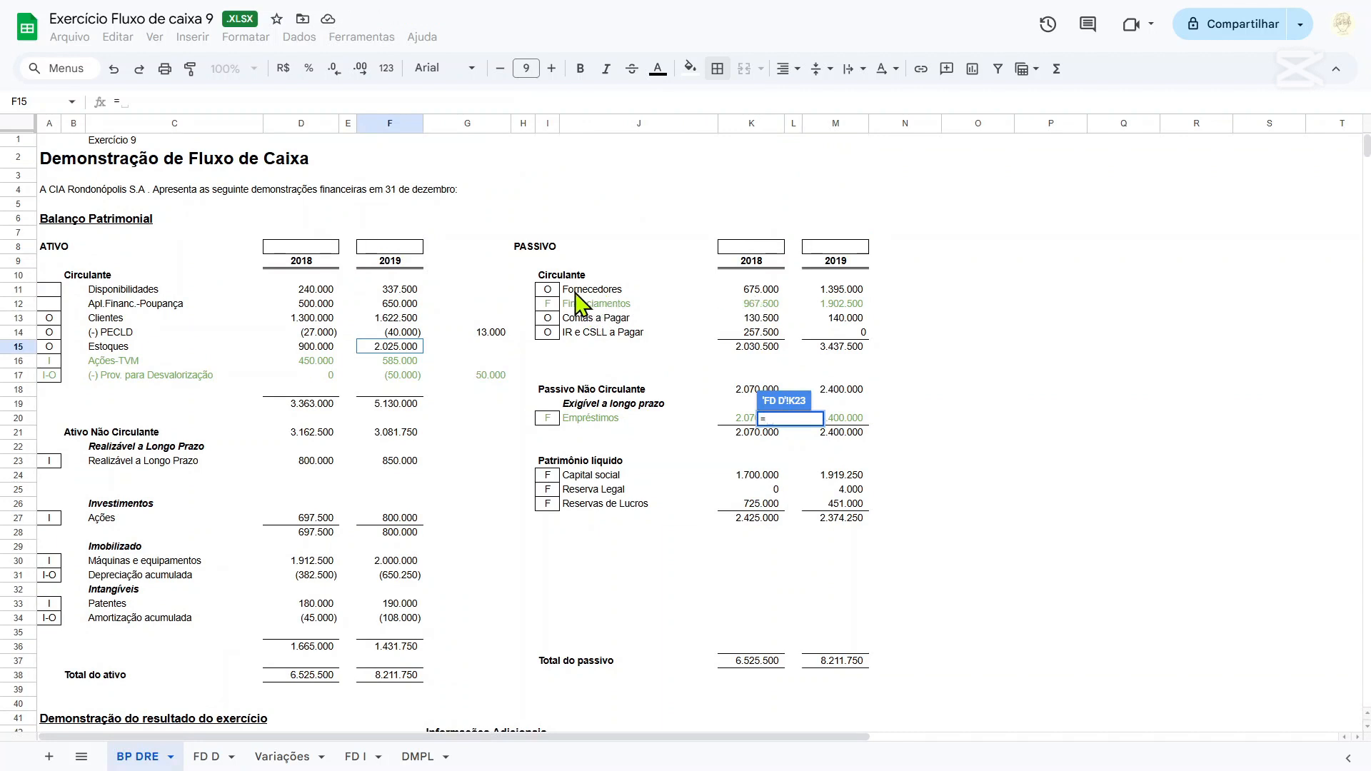
{"action": "left_click", "coordinate": [765, 293]}
{"action": "key", "text": "Return"}
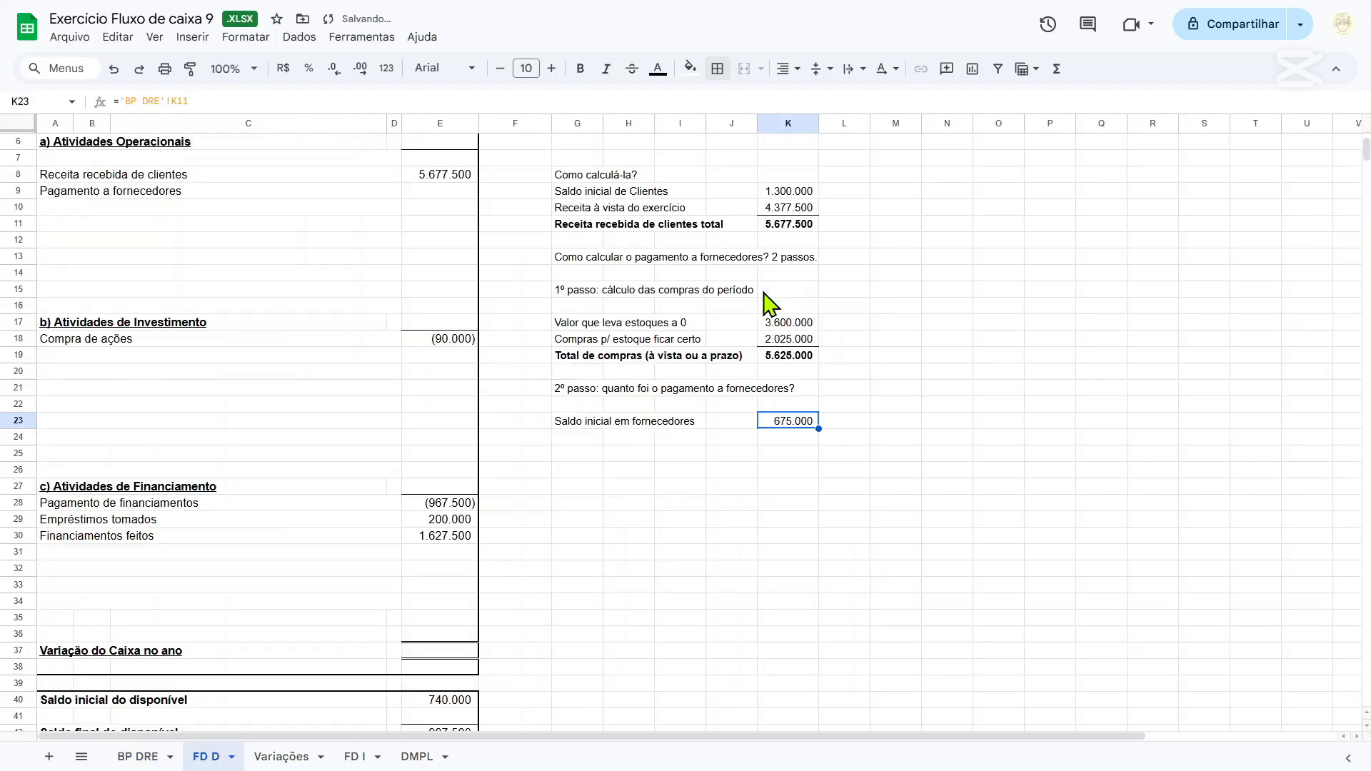
{"action": "left_click", "coordinate": [571, 421]}
{"action": "left_click", "coordinate": [583, 437]}
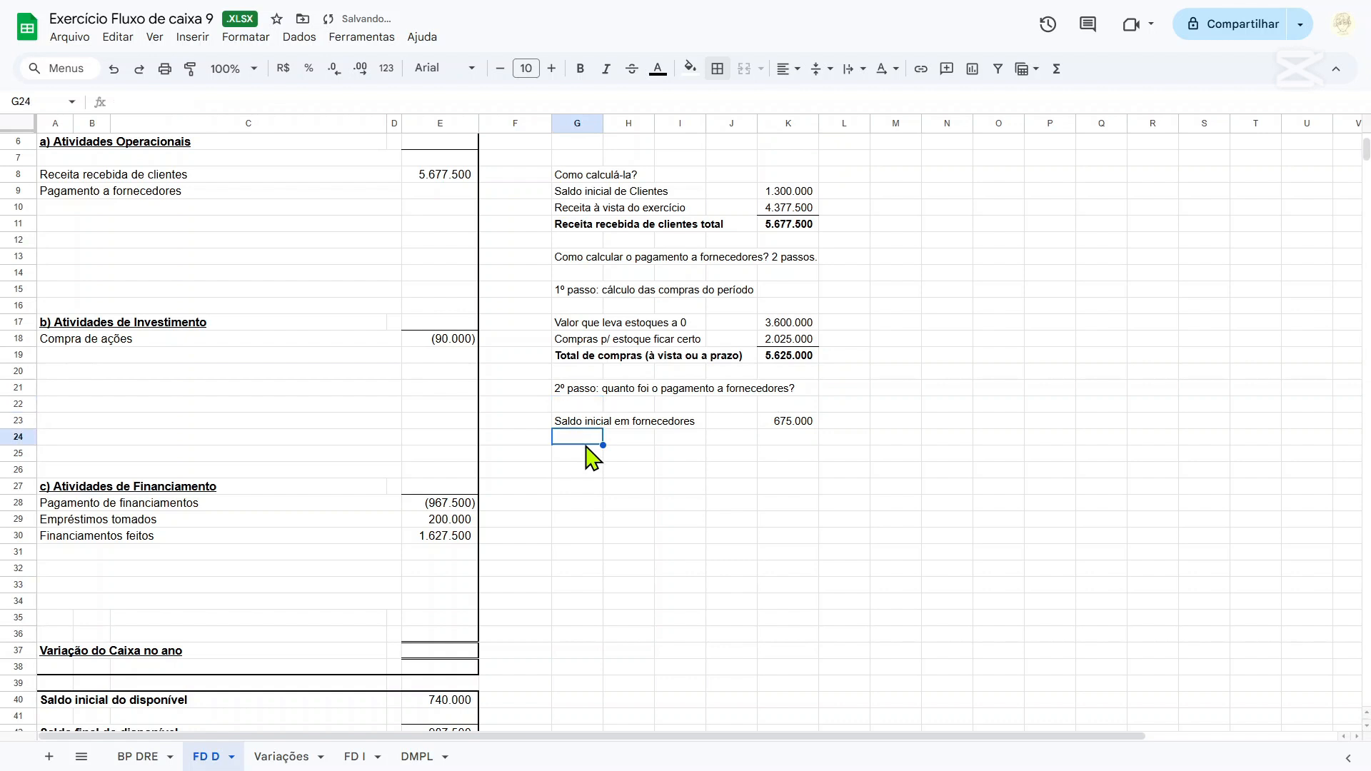
Check the 2019 Fornecedores balance on the BP DRE sheet, and enter the label "Compras do período à vista" in G24 of FD D.
{"action": "left_click", "coordinate": [146, 758]}
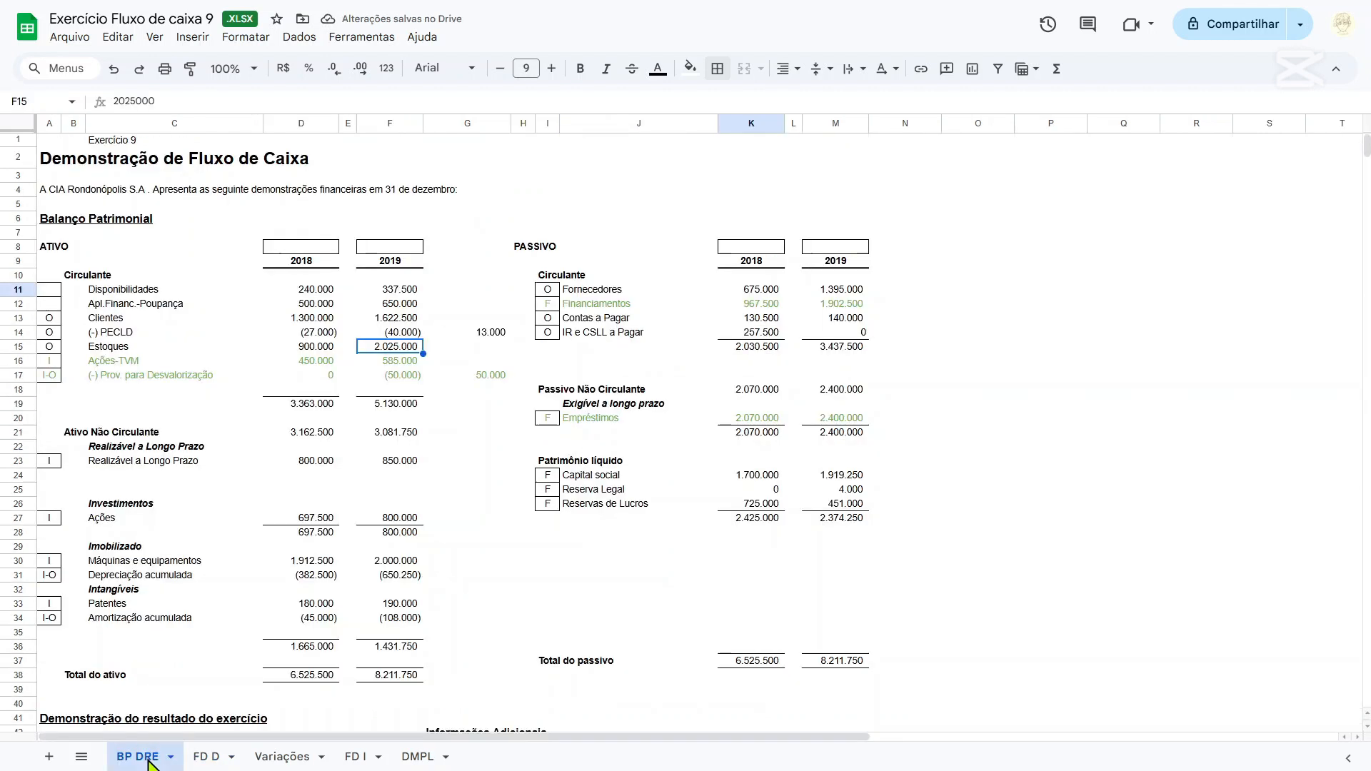
{"action": "left_click", "coordinate": [606, 292]}
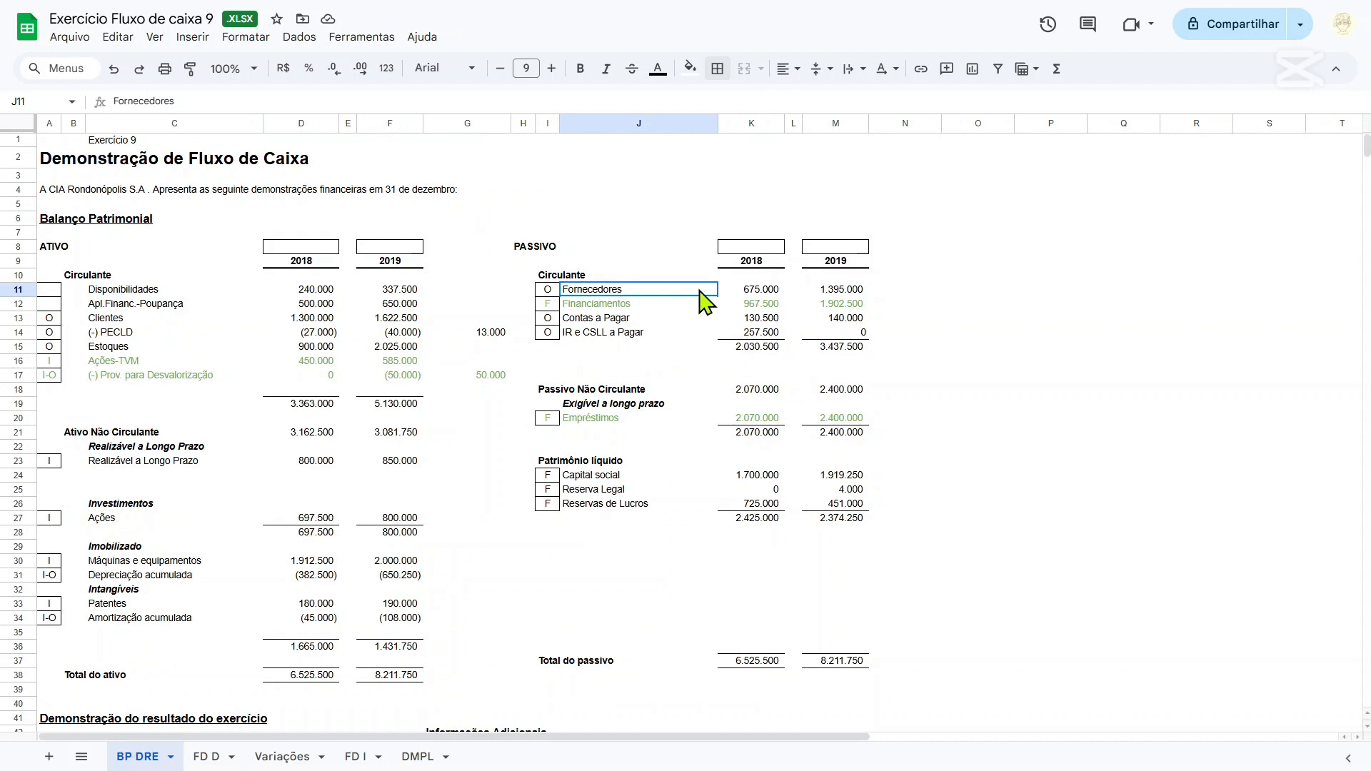
{"action": "left_click", "coordinate": [828, 291]}
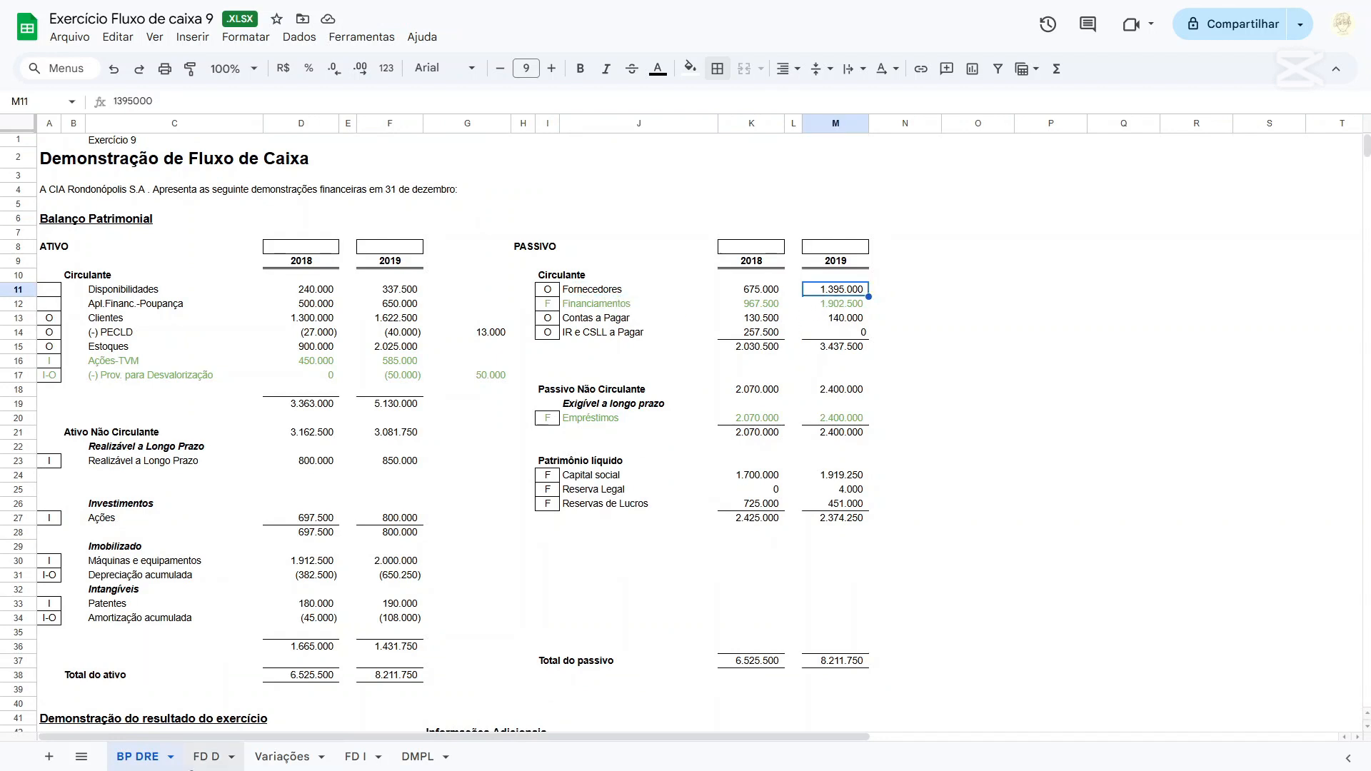
{"action": "left_click", "coordinate": [206, 757]}
{"action": "left_click", "coordinate": [789, 356]}
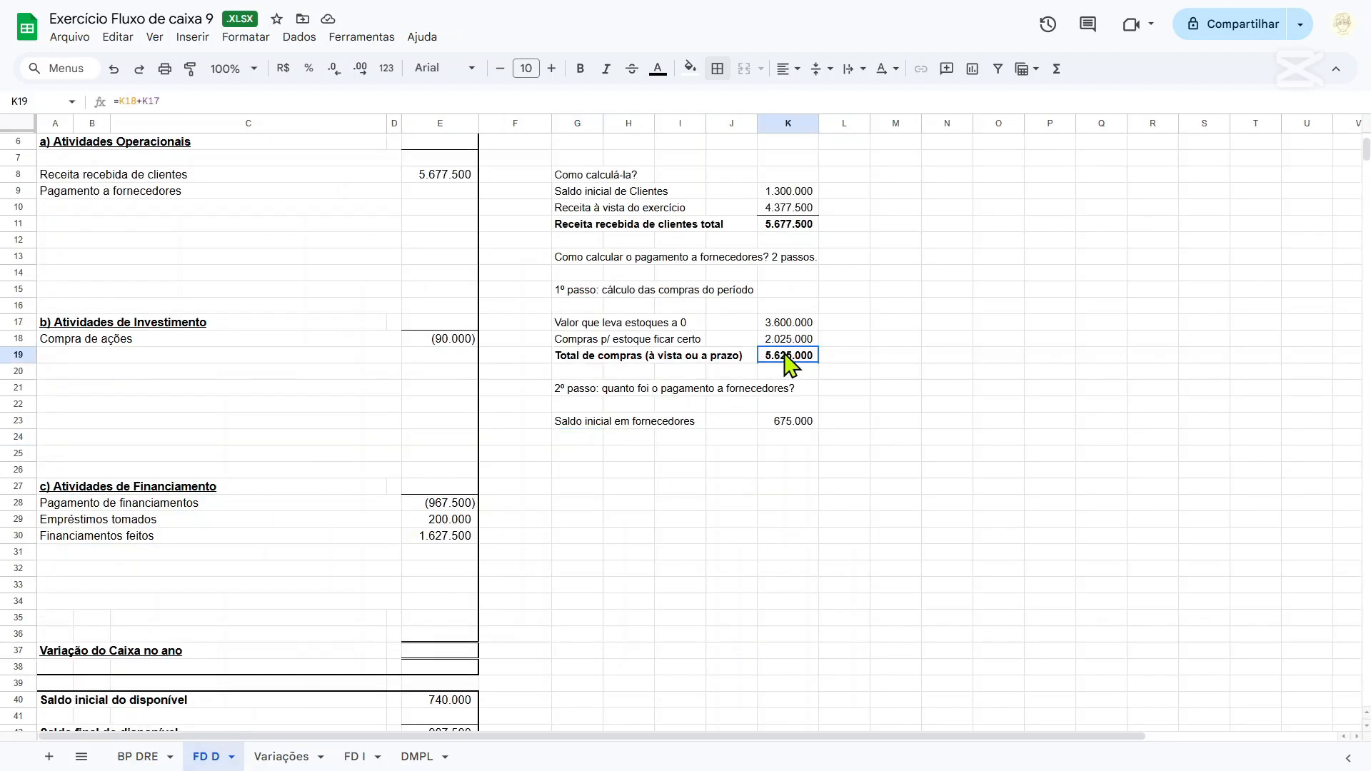
{"action": "left_click", "coordinate": [591, 439]}
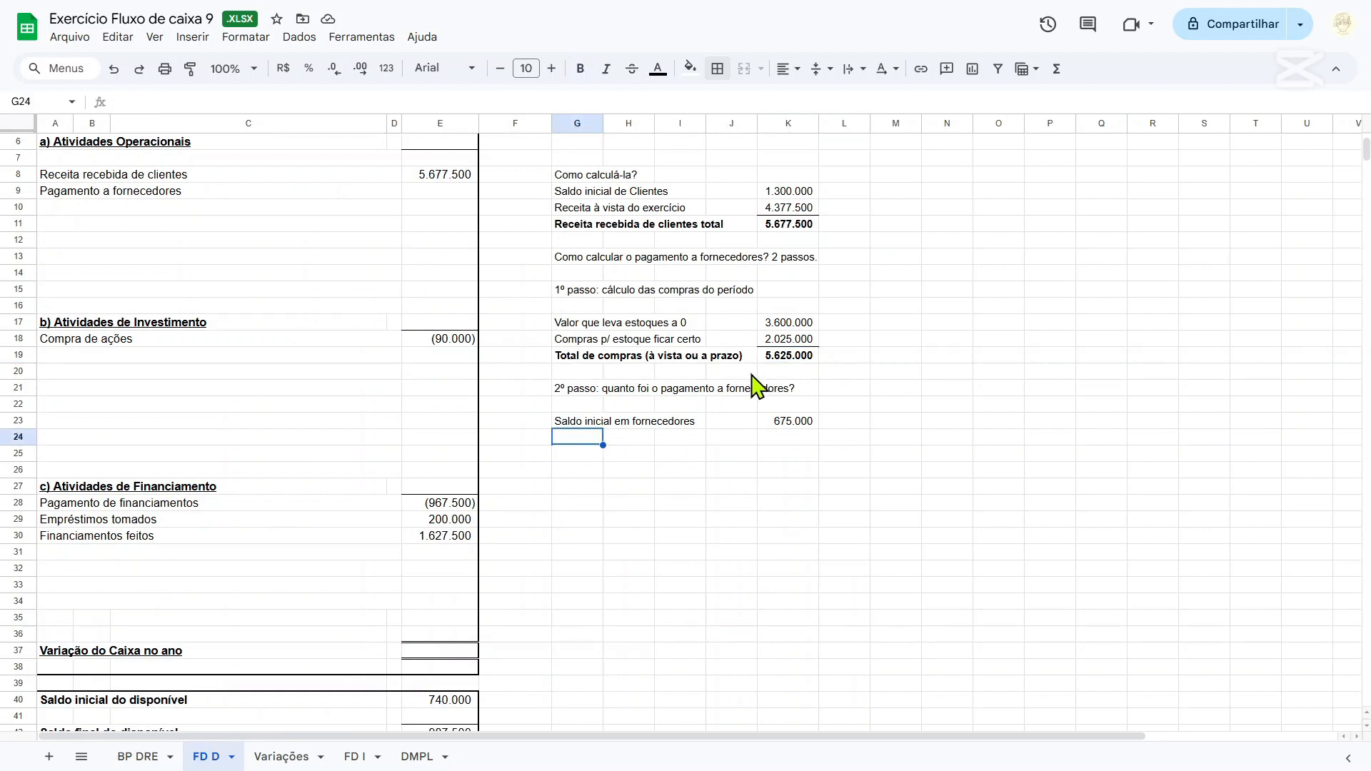
{"action": "type", "text": "Compras do período"}
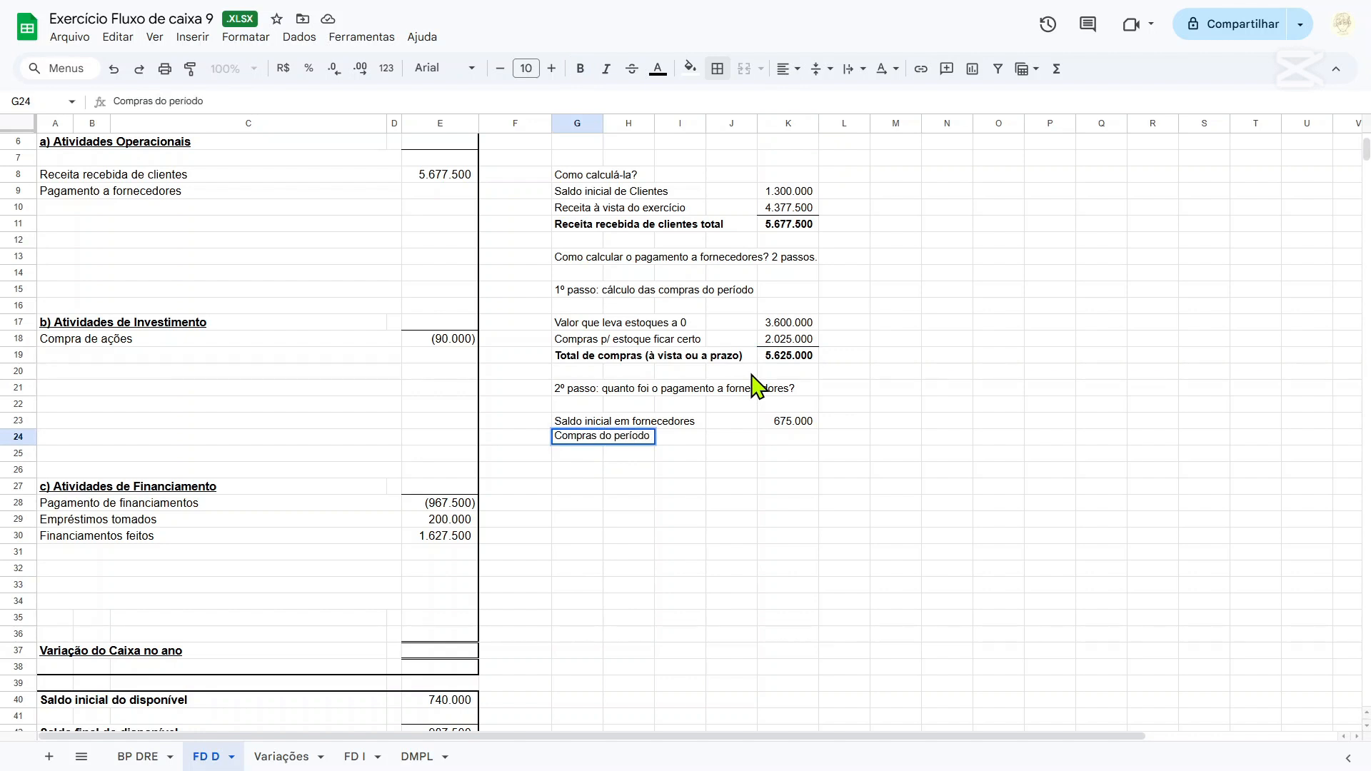
{"action": "type", "text": " à vista"}
In cell K24, subtract the 2019 Fornecedores balance from total purchases with =K19-'BP DRE'!M11.
{"action": "key", "text": "Tab"}
{"action": "key", "text": "Tab"}
{"action": "key", "text": "Tab"}
{"action": "key", "text": "Tab"}
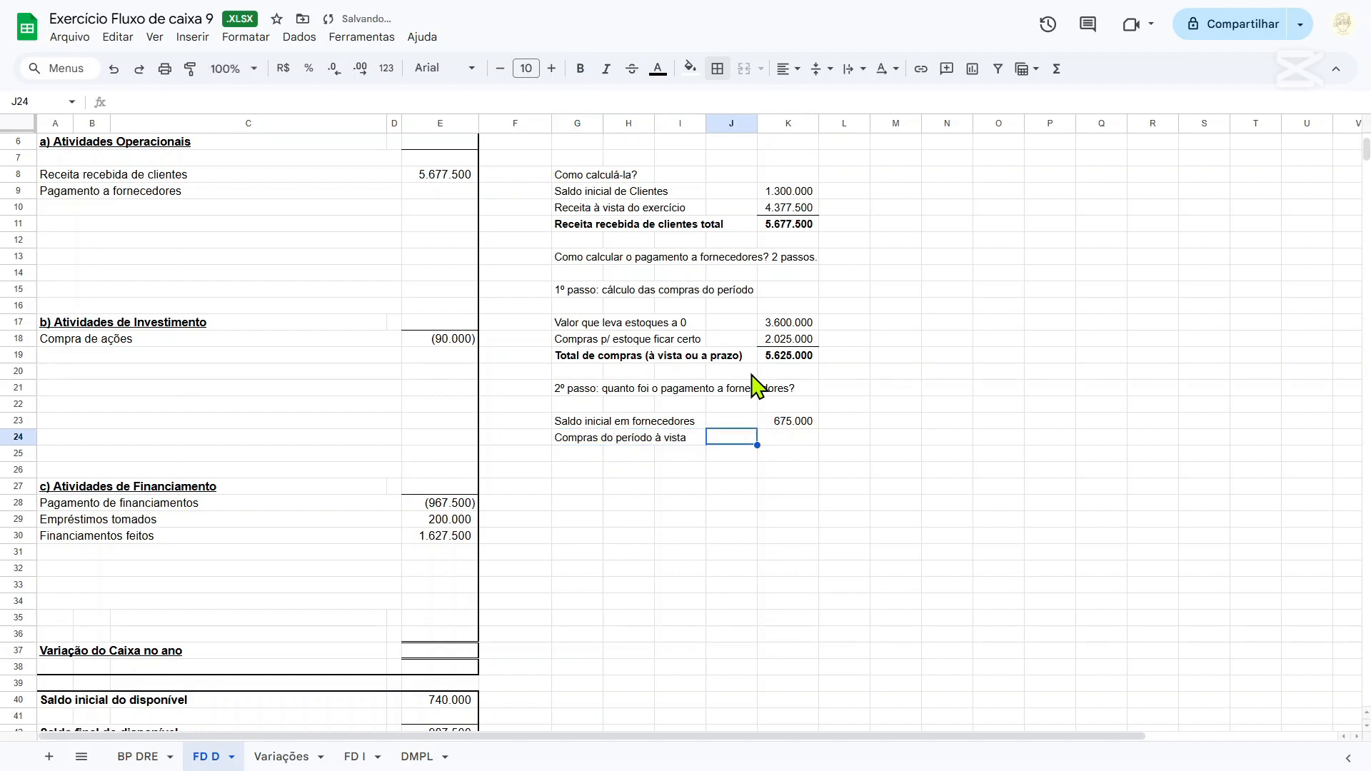
{"action": "type", "text": "="}
{"action": "left_click", "coordinate": [775, 361]}
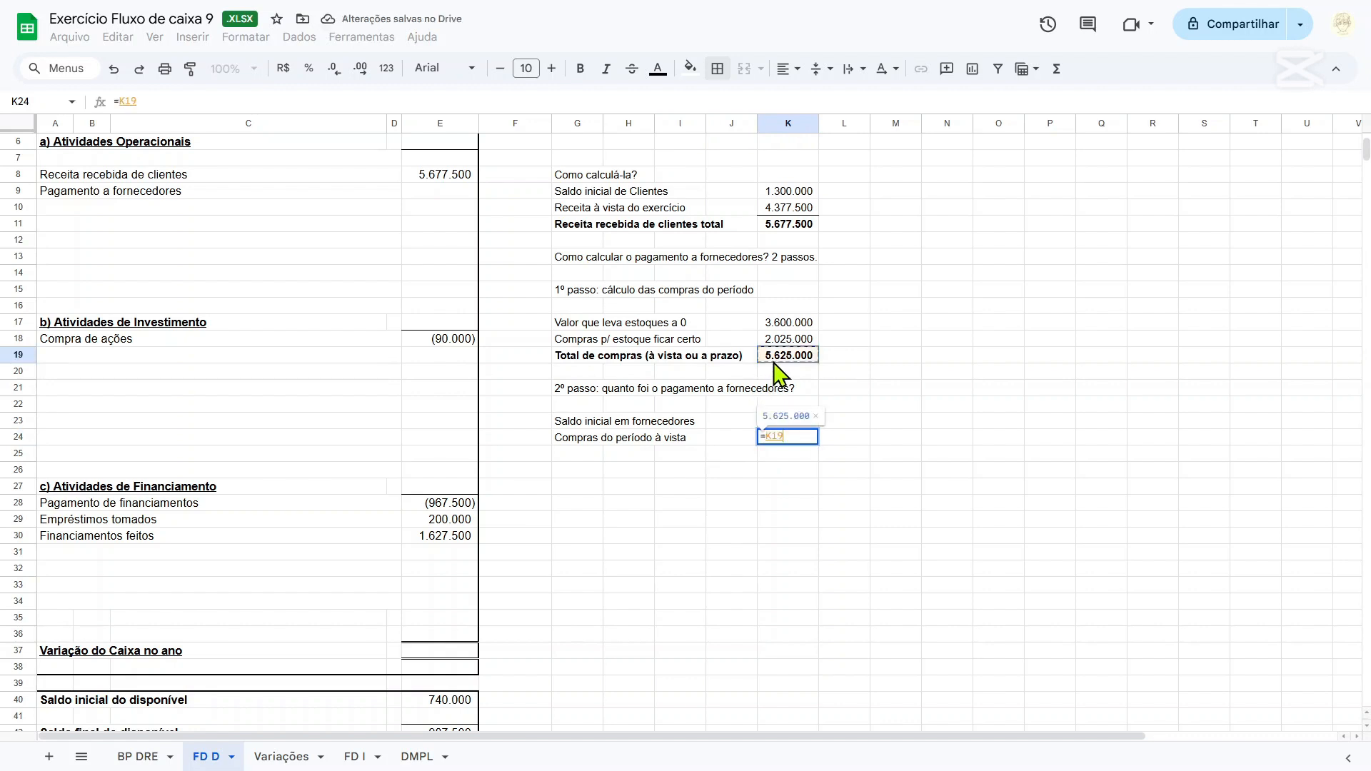
{"action": "type", "text": "-"}
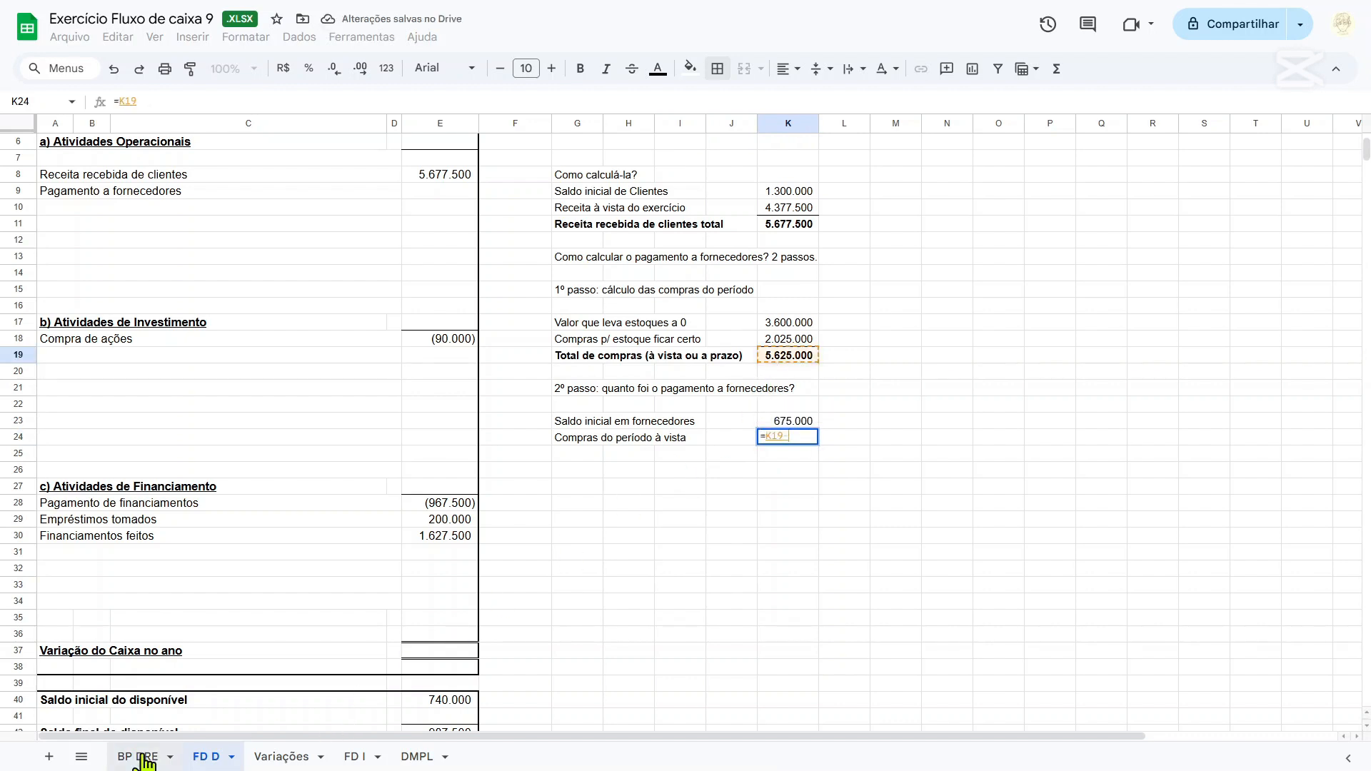
{"action": "left_click", "coordinate": [138, 757]}
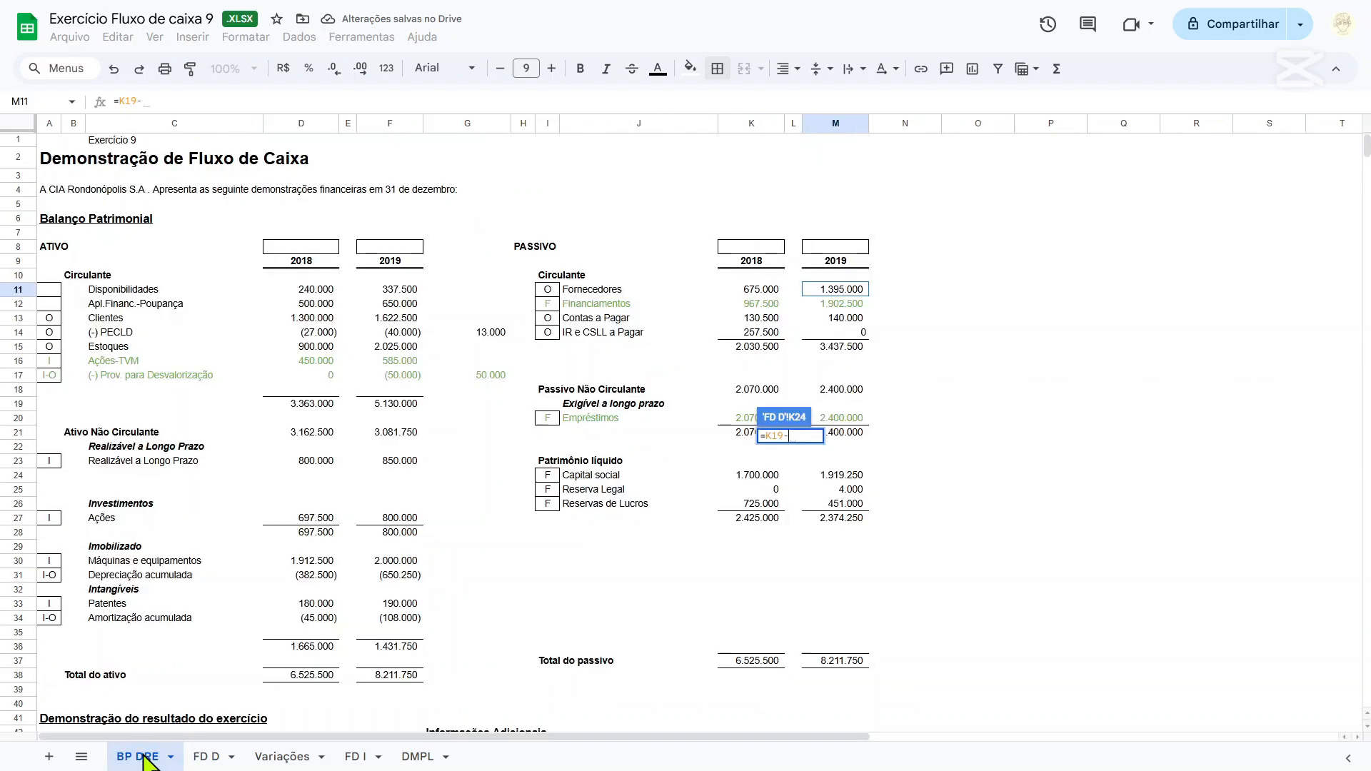
{"action": "left_click", "coordinate": [845, 294]}
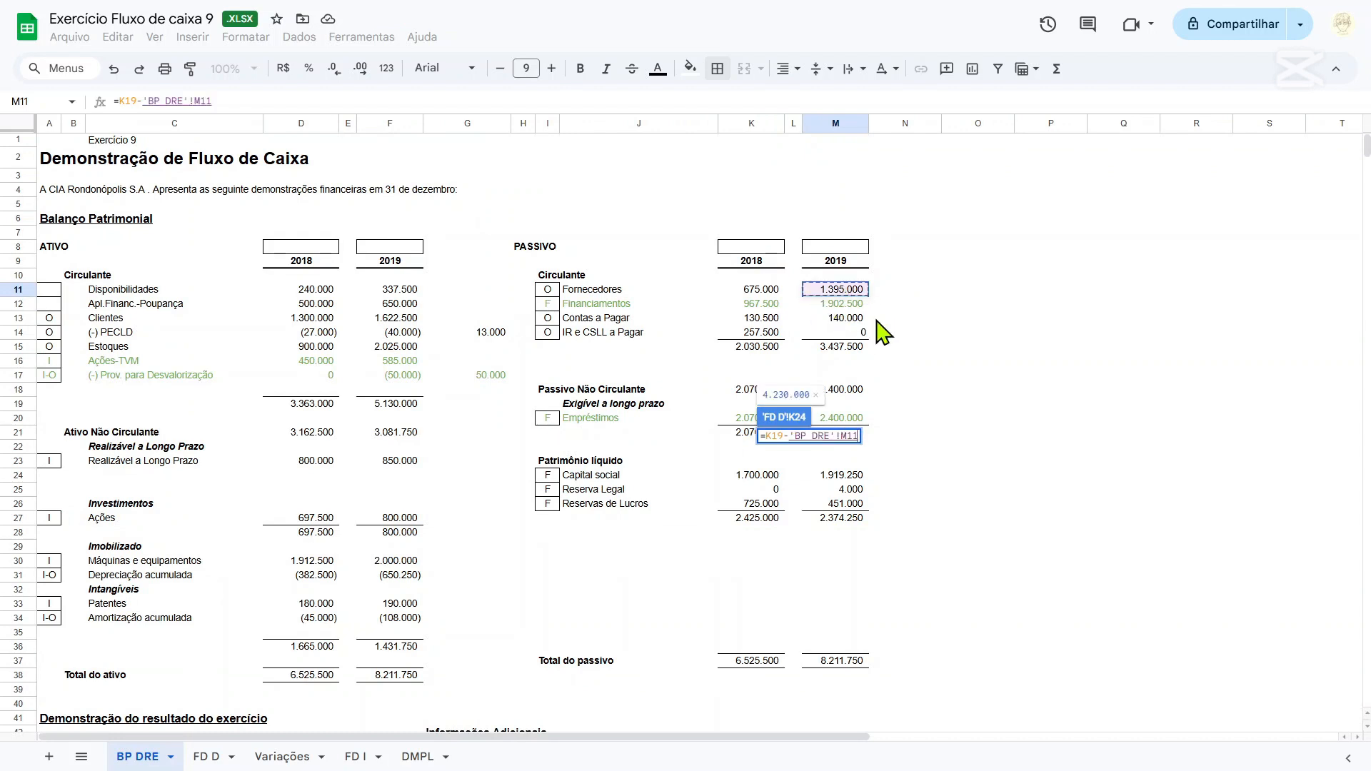
{"action": "key", "text": "Return"}
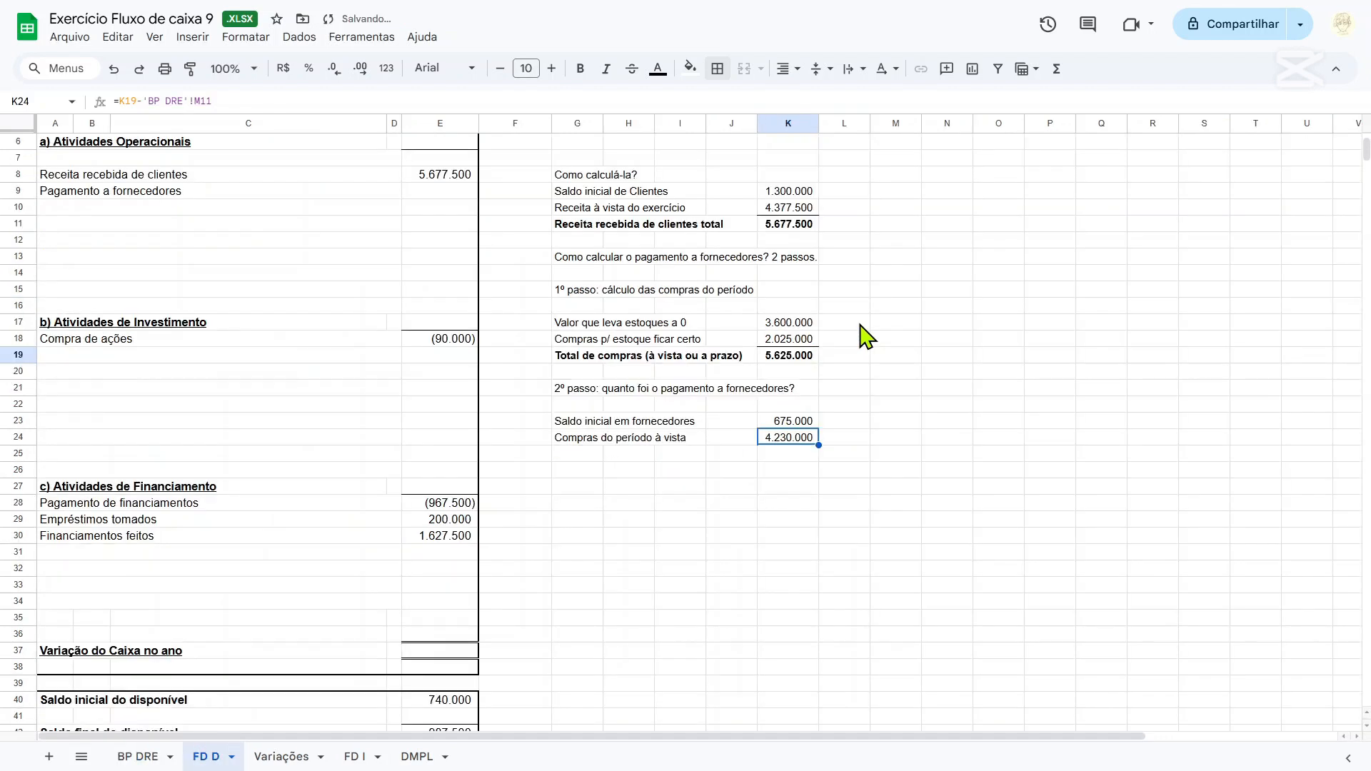
Enter the label "Total de pagamentos a fornecedores" in cell G25.
{"action": "left_click_drag", "start_coordinate": [572, 424], "coordinate": [588, 438]}
{"action": "left_click", "coordinate": [589, 454]}
{"action": "type", "text": "To"}
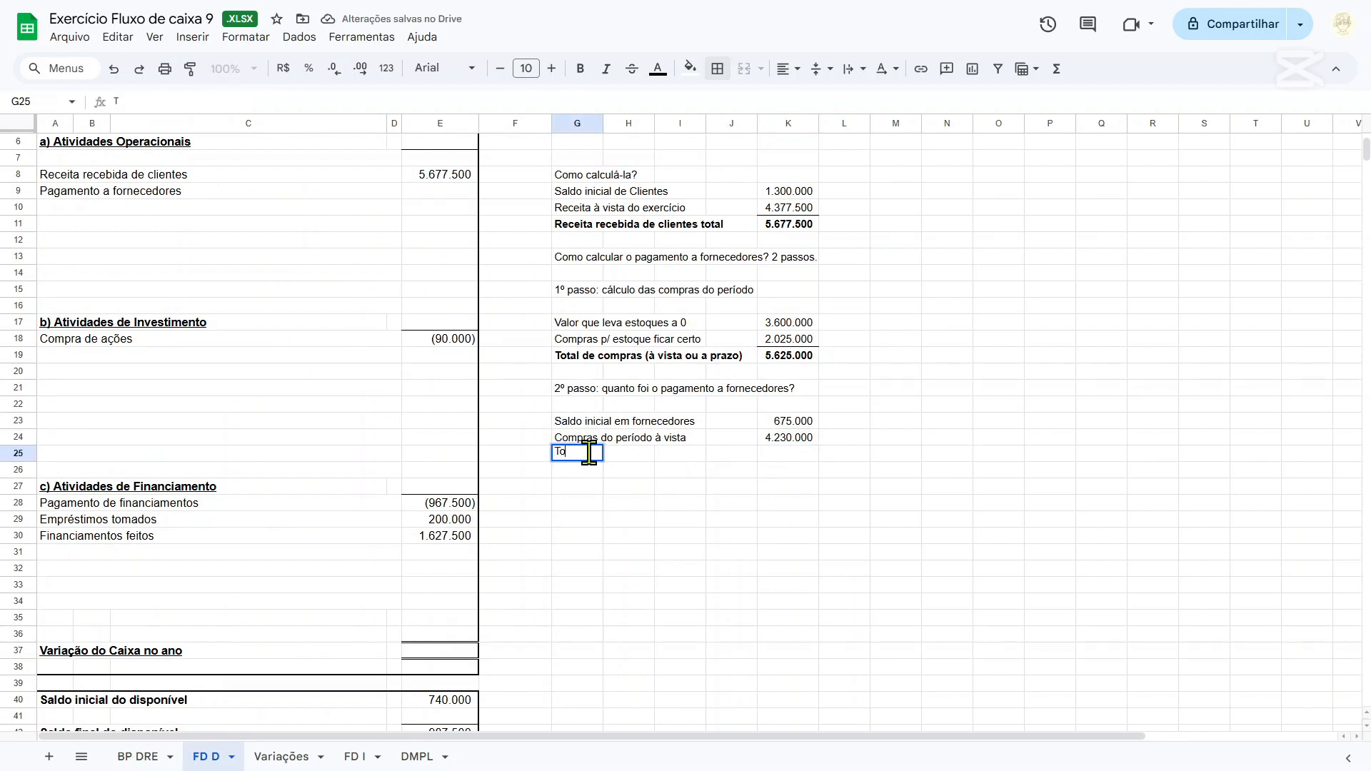
{"action": "type", "text": "tal de pagamento"}
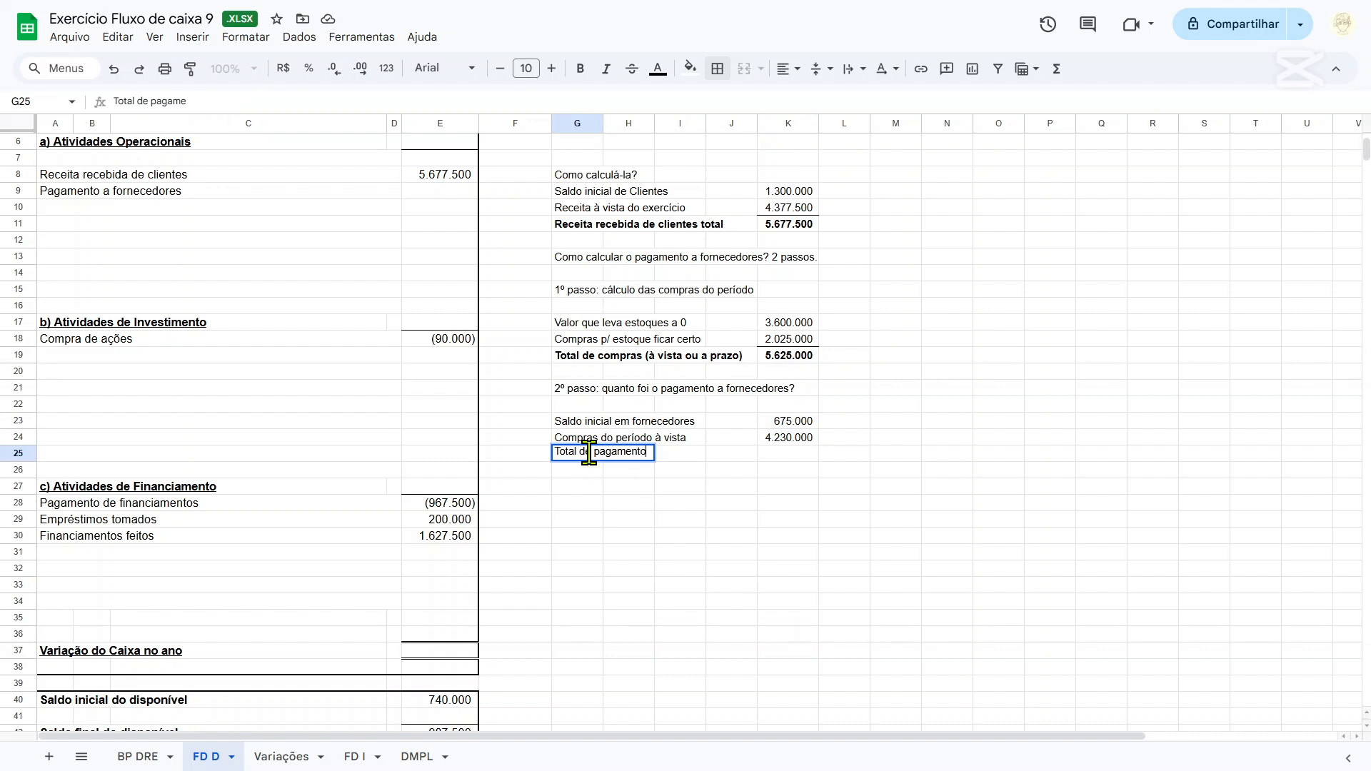
{"action": "type", "text": "s a fornecedores"}
In cell K25, add the cash purchases and the initial Fornecedores balance with =K24+K23.
{"action": "key", "text": "Right"}
{"action": "key", "text": "Right"}
{"action": "key", "text": "Right"}
{"action": "key", "text": "Right"}
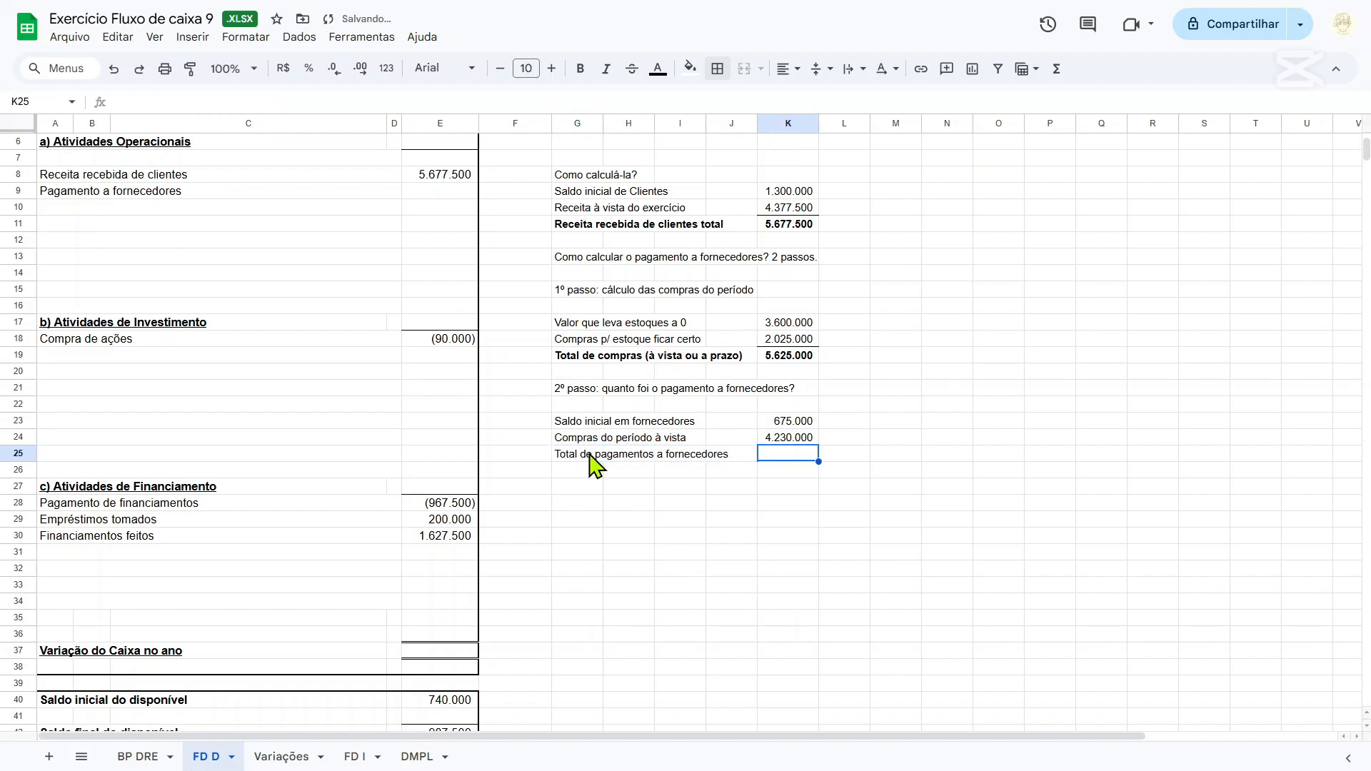
{"action": "type", "text": "="}
{"action": "key", "text": "Up"}
{"action": "type", "text": "+"}
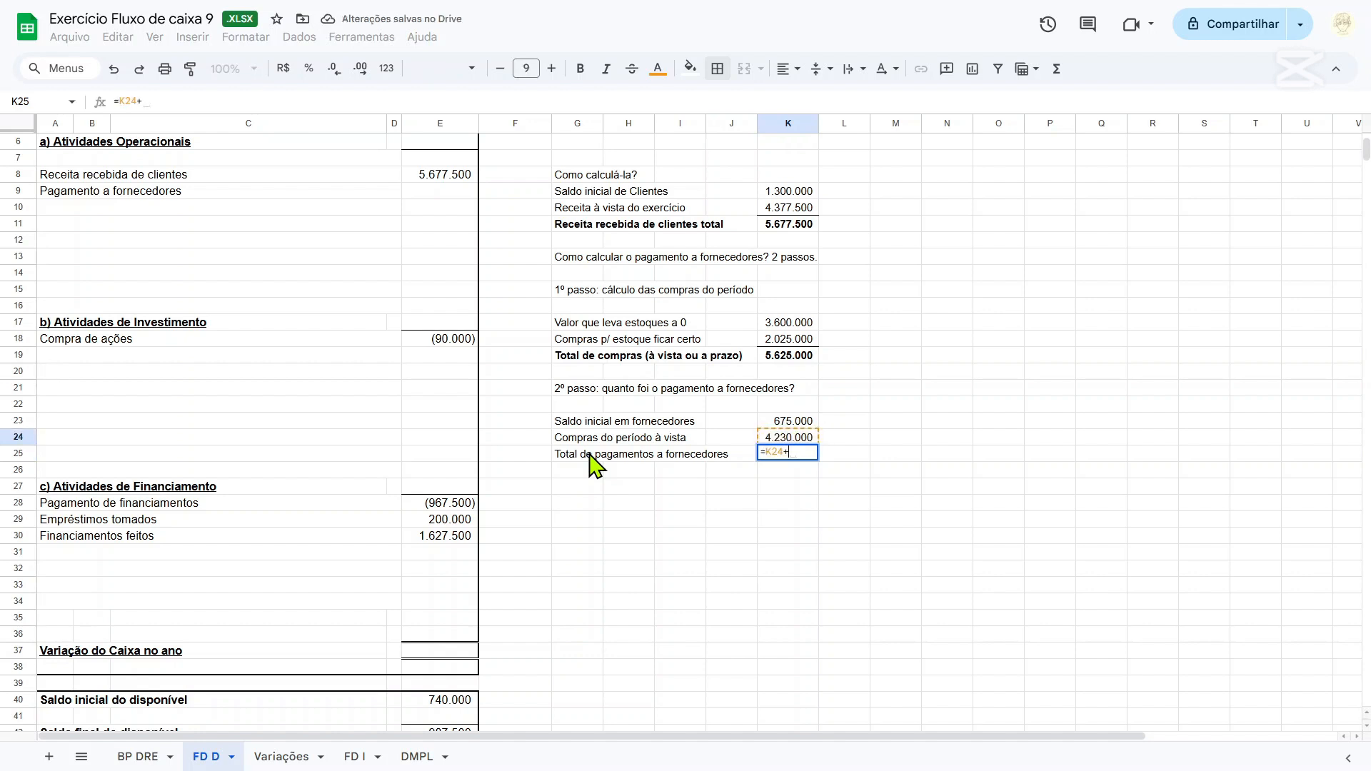
{"action": "key", "text": "Up"}
{"action": "key", "text": "Up"}
{"action": "key", "text": "Return"}
Add a bottom border to the cash purchases value in cell K24.
{"action": "key", "text": "Up"}
{"action": "key", "text": "Up"}
{"action": "key", "text": "Right"}
{"action": "key", "text": "Right"}
{"action": "key", "text": "Right"}
{"action": "key", "text": "Right"}
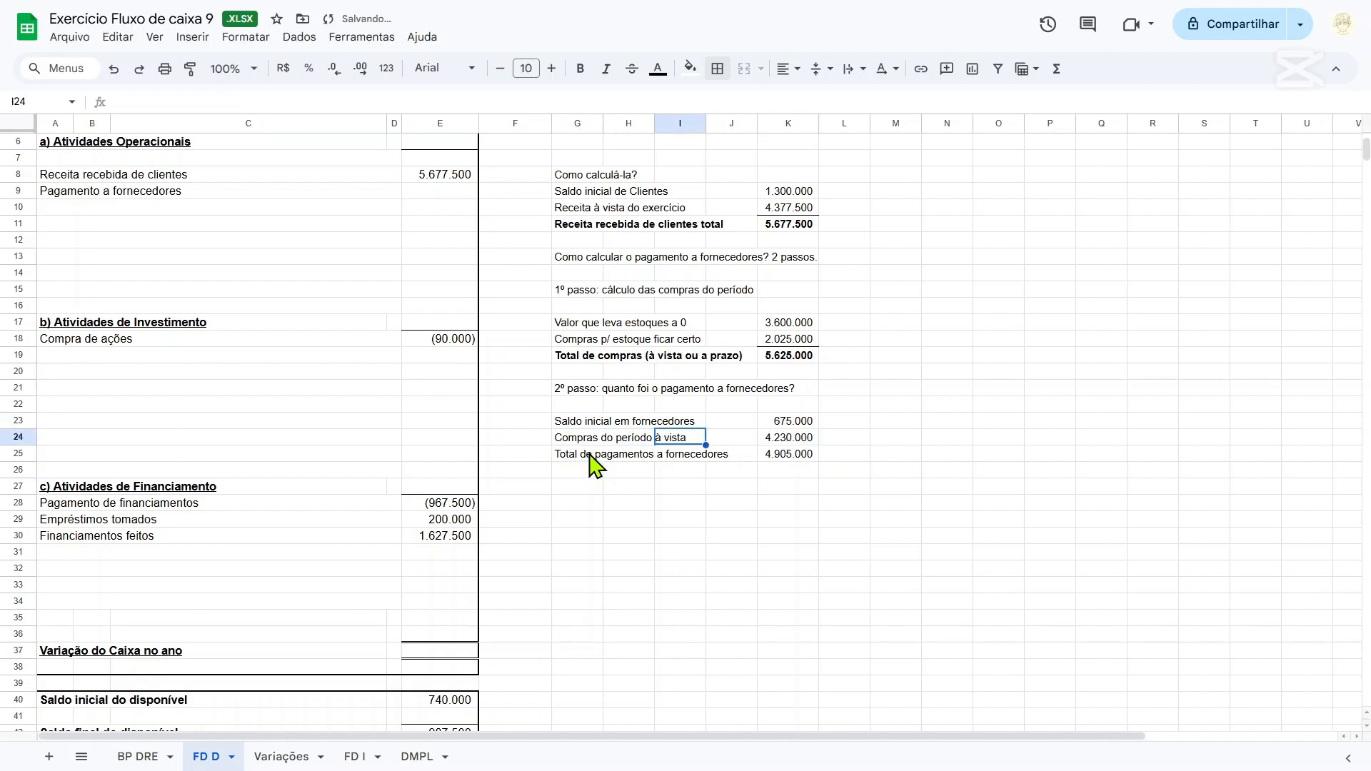
{"action": "left_click", "coordinate": [786, 69]}
{"action": "left_click", "coordinate": [718, 69]}
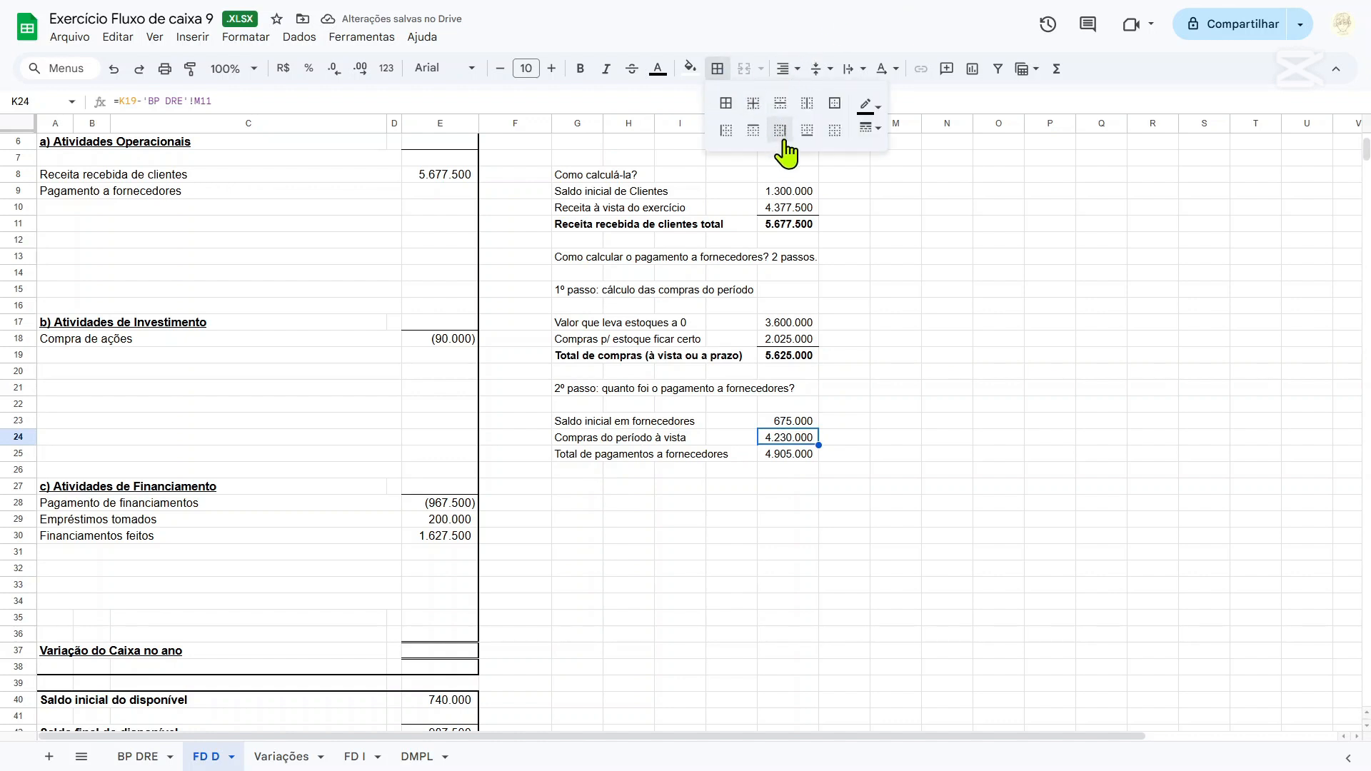
{"action": "left_click", "coordinate": [807, 130]}
Fill Pagamento a fornecedores in cell E9 with the negative of the supplier payment total, =-K25.
{"action": "left_click", "coordinate": [439, 192]}
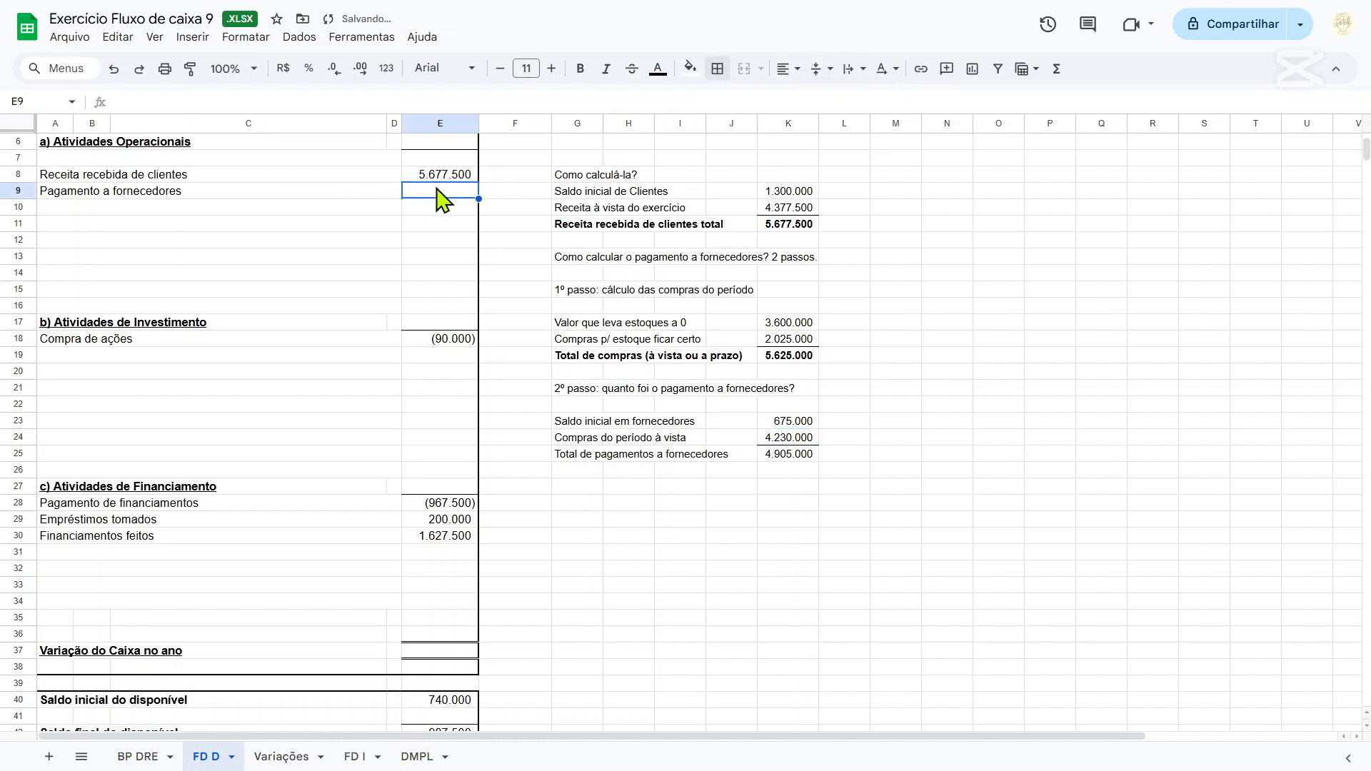
{"action": "type", "text": "="}
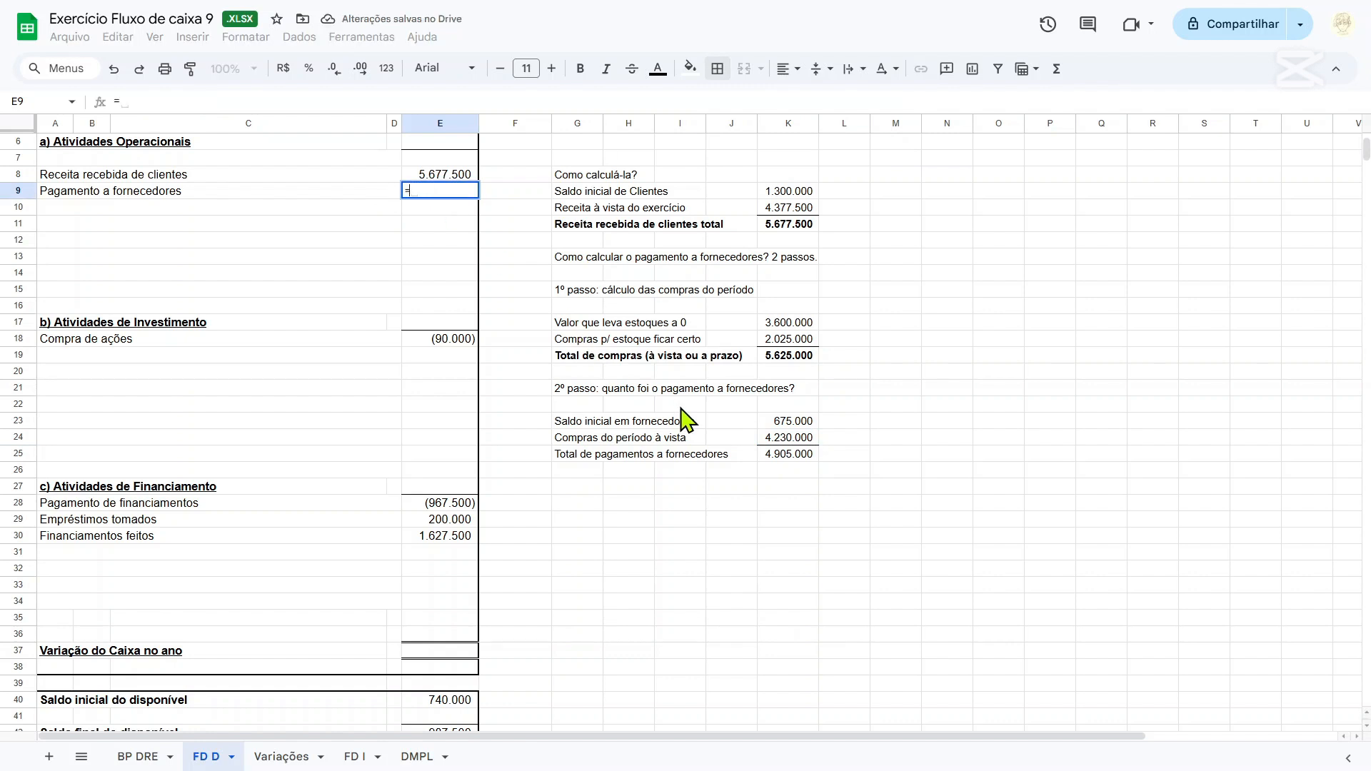
{"action": "type", "text": "-"}
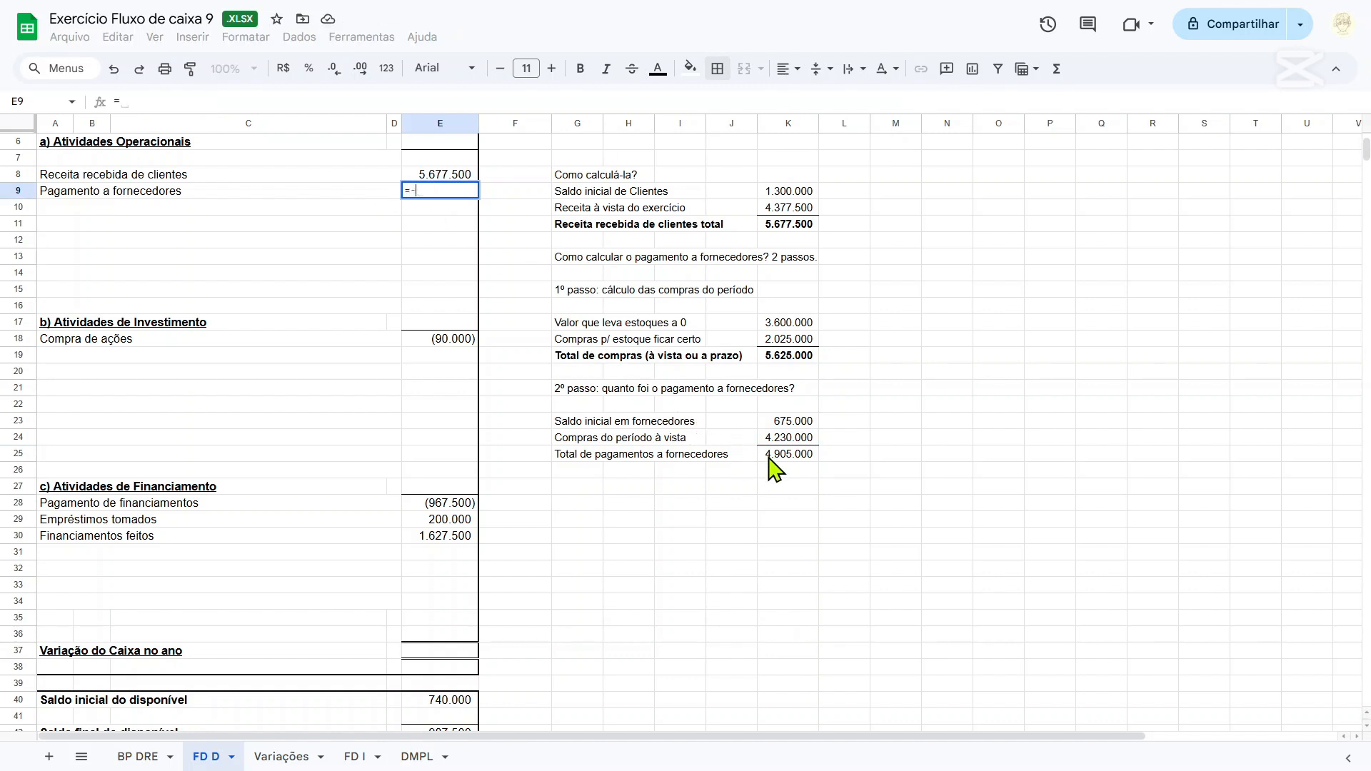
{"action": "left_click", "coordinate": [788, 457]}
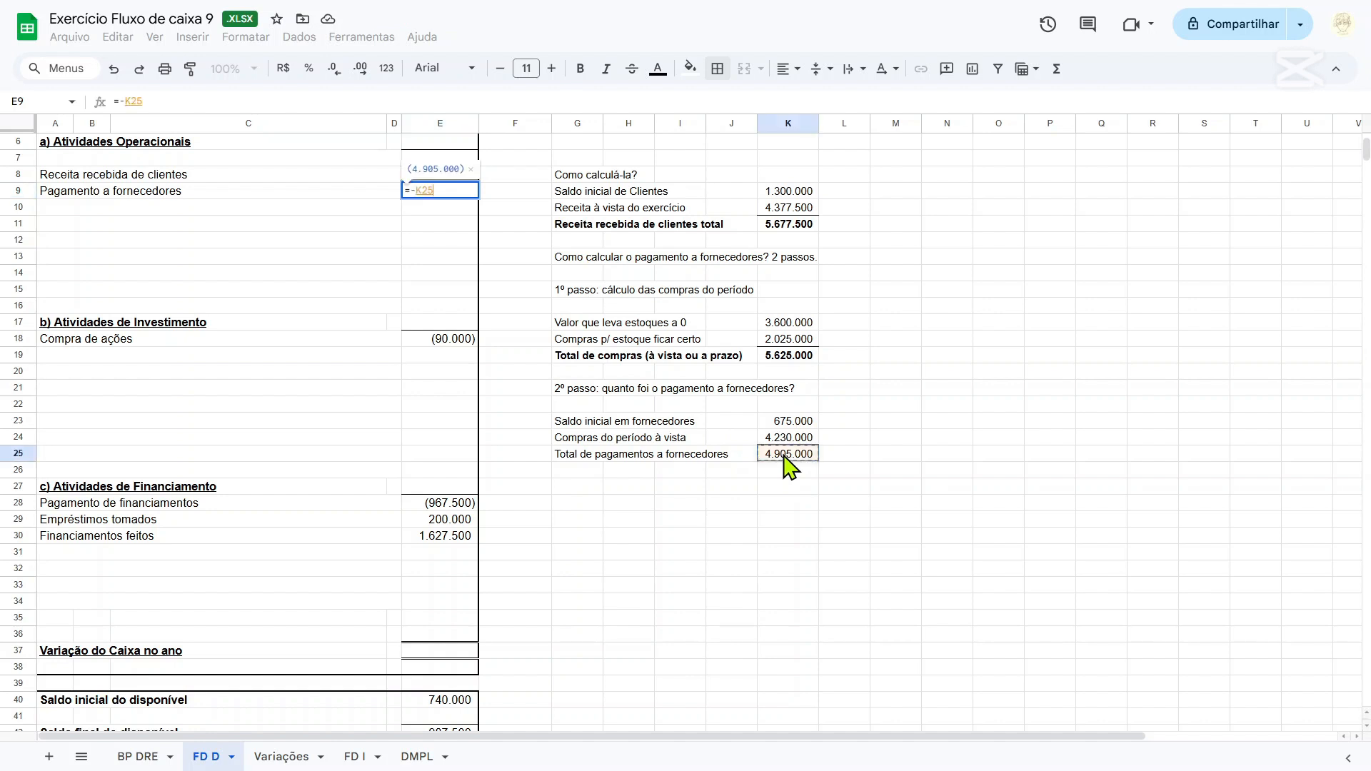
{"action": "key", "text": "Return"}
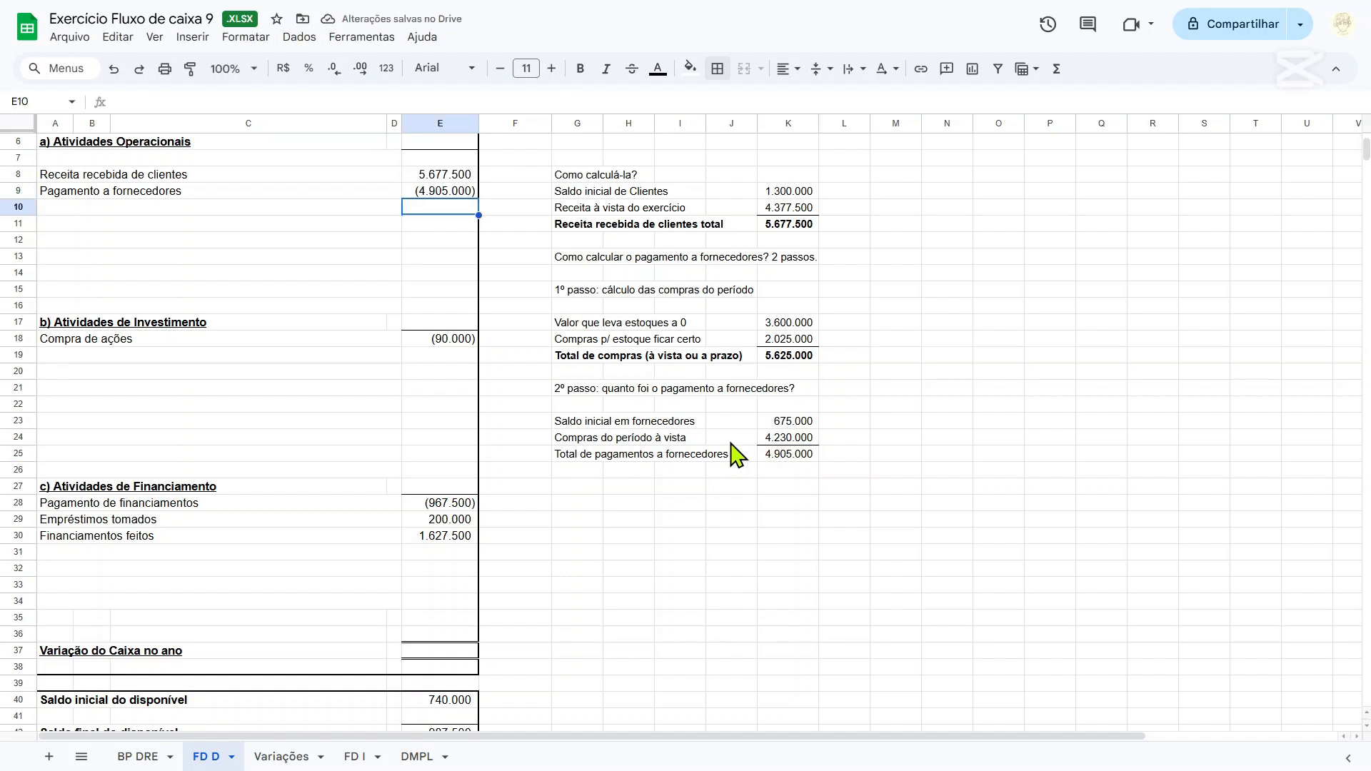
Examine the revenue formula in K10 against Receita com vendas e serviços and its deductions on the BP DRE sheet.
{"action": "scroll", "coordinate": [735, 455], "scroll_direction": "up", "scroll_amount": 2}
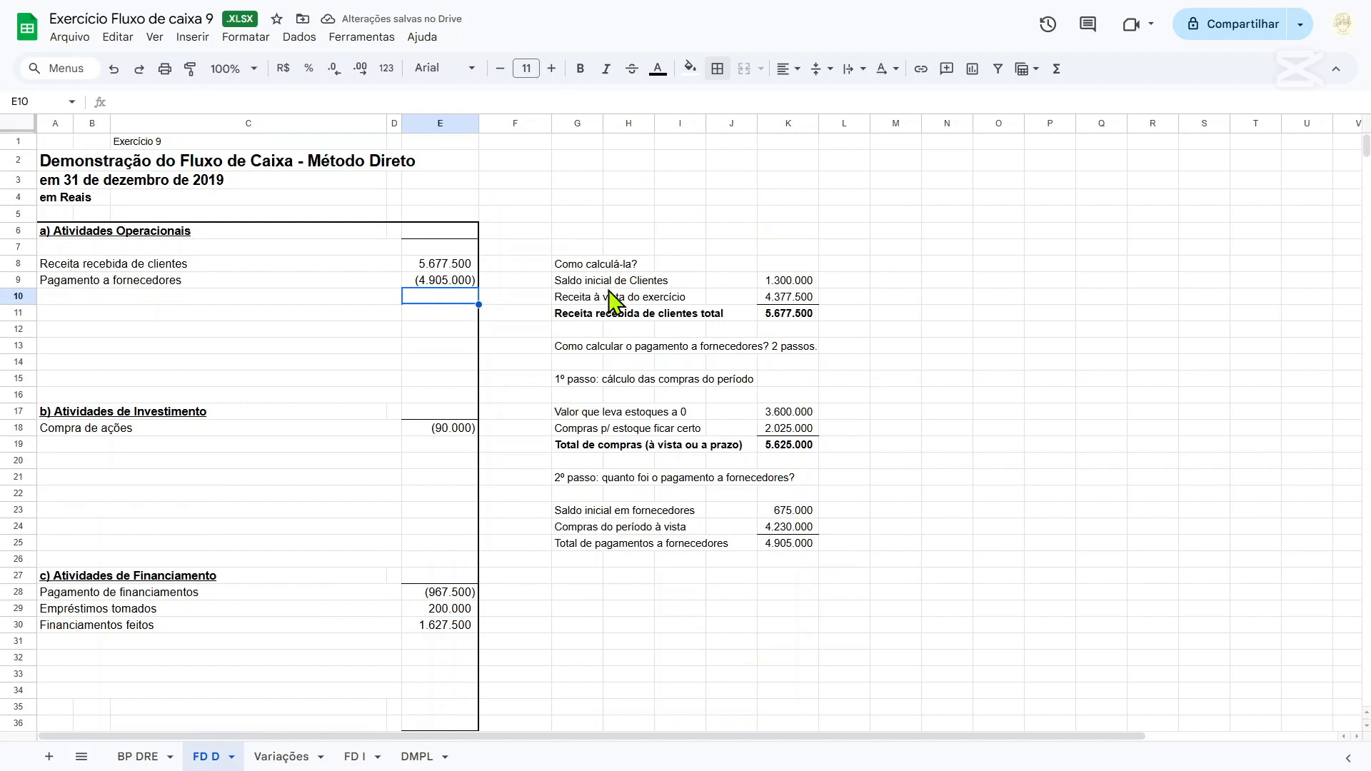
{"action": "left_click", "coordinate": [777, 298]}
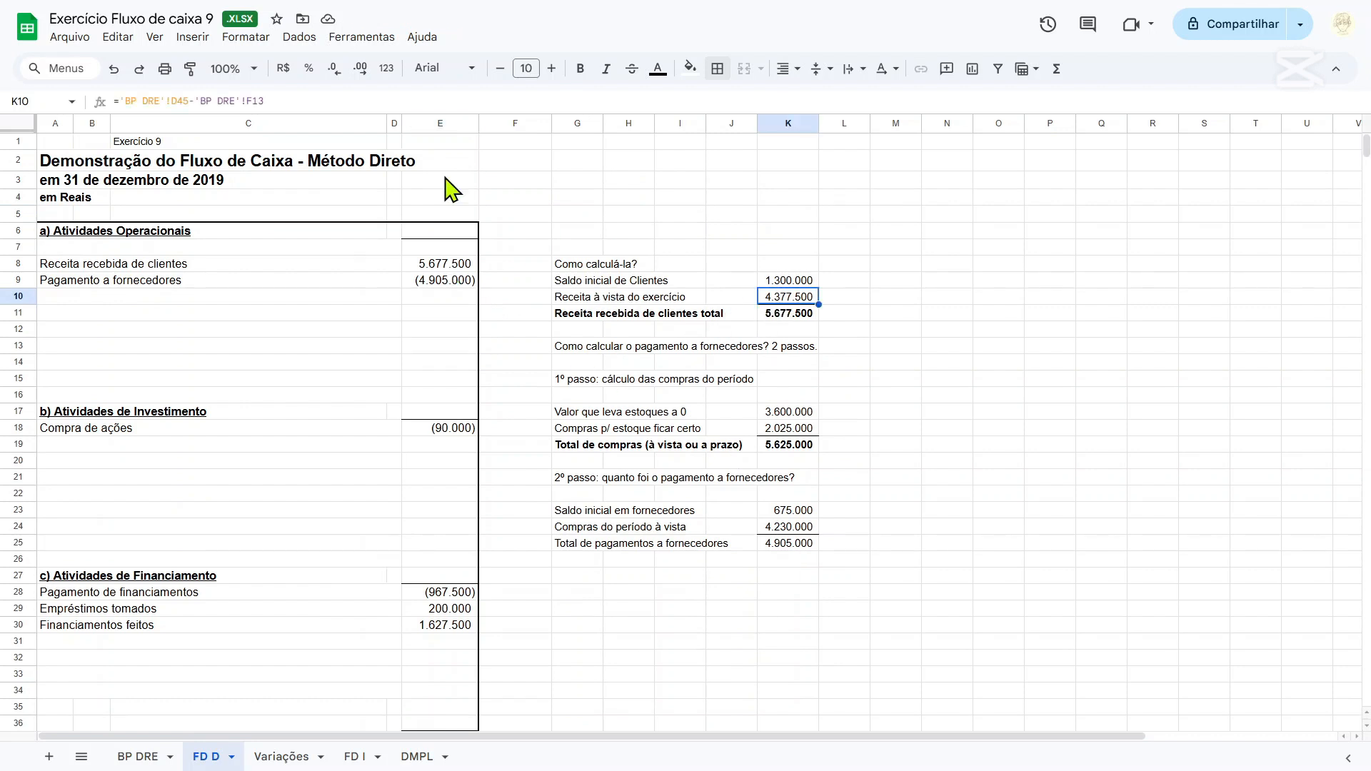
{"action": "left_click", "coordinate": [136, 756]}
{"action": "scroll", "coordinate": [299, 566], "scroll_direction": "down", "scroll_amount": 5}
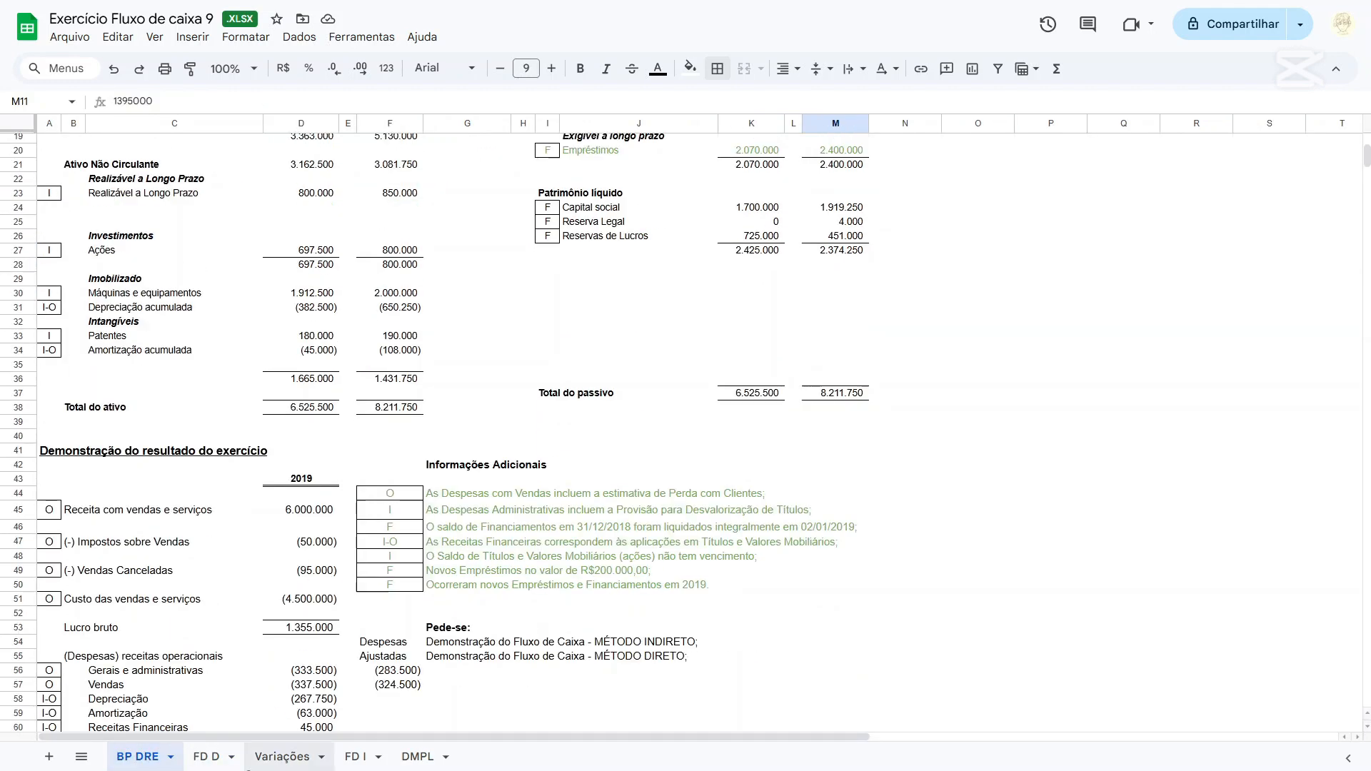
{"action": "left_click", "coordinate": [206, 755]}
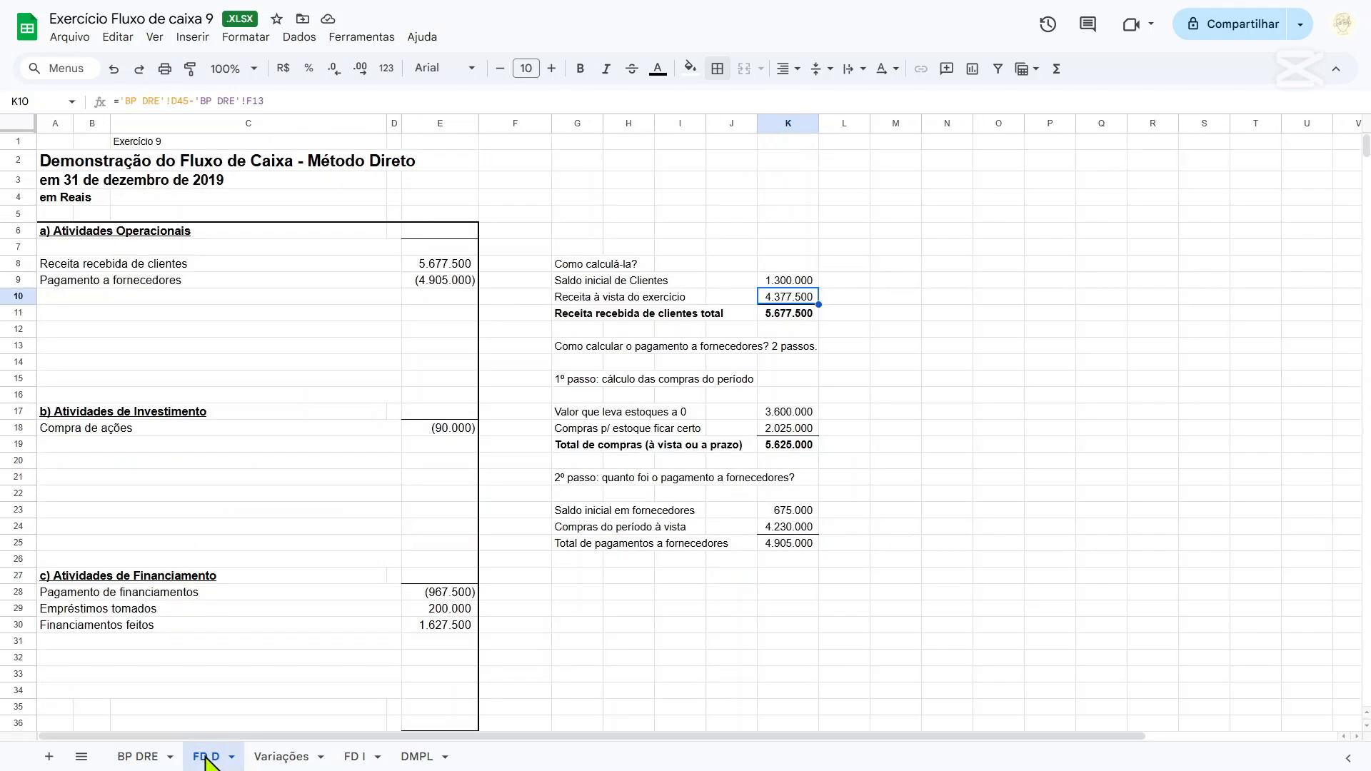
{"action": "left_click", "coordinate": [146, 100]}
{"action": "left_click", "coordinate": [126, 759]}
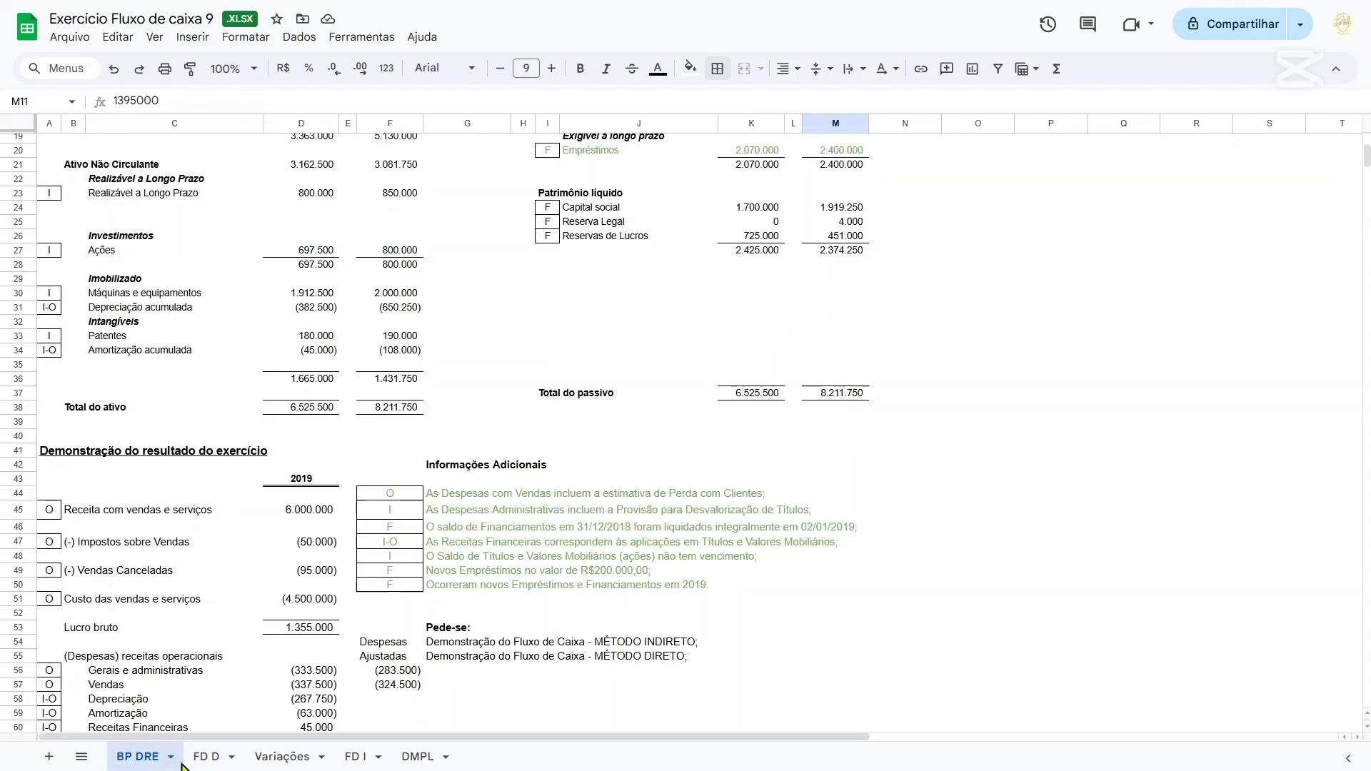
{"action": "left_click", "coordinate": [203, 759]}
{"action": "left_click", "coordinate": [140, 758]}
{"action": "left_click", "coordinate": [304, 515]}
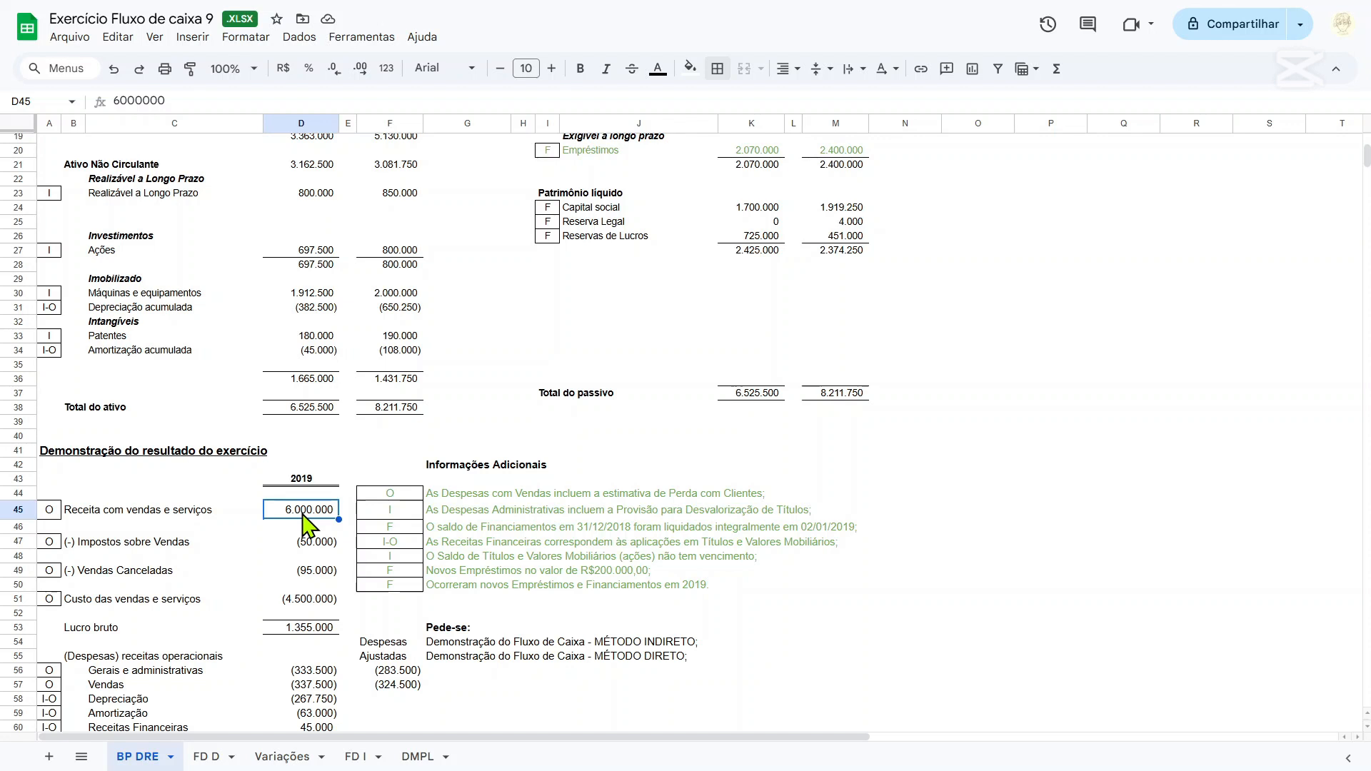
{"action": "left_click", "coordinate": [211, 757]}
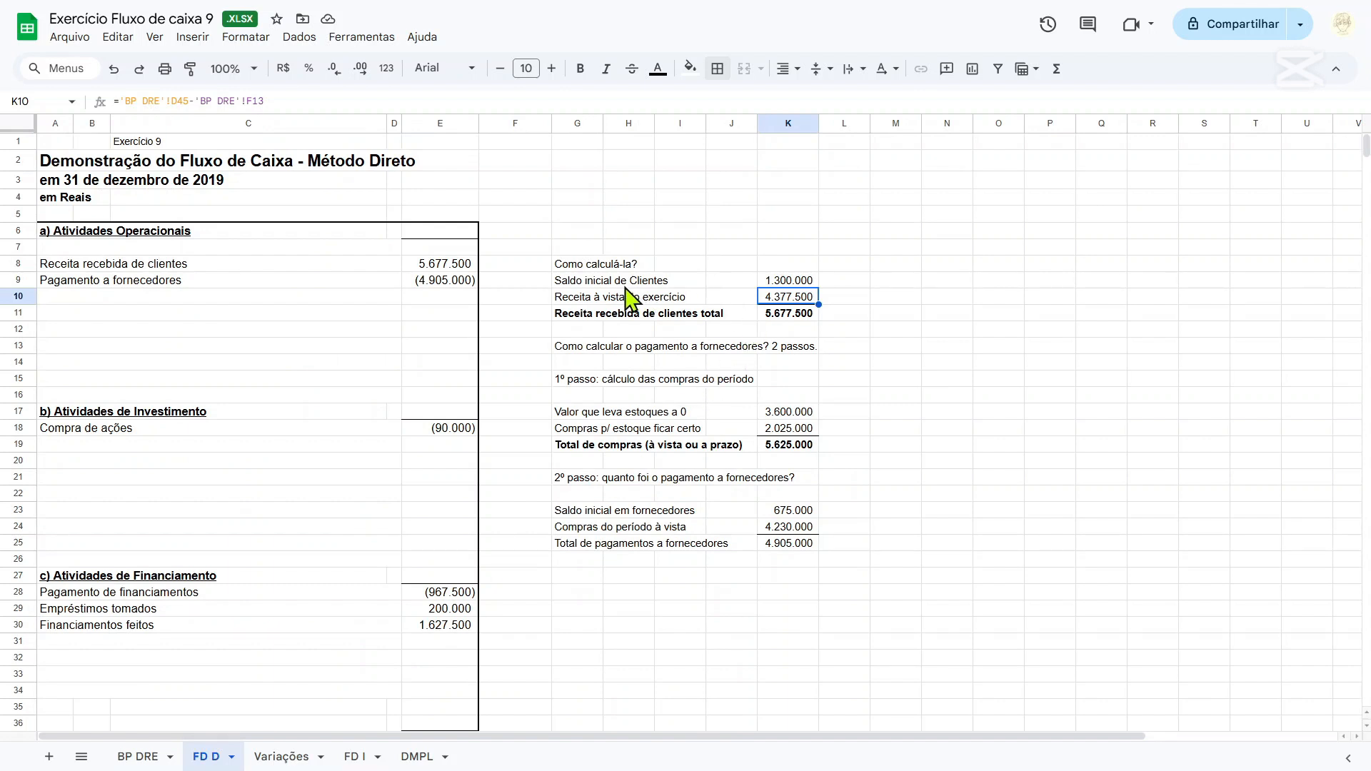
Reword the label in cell G10 as "Receita líquida do exercício".
{"action": "left_click", "coordinate": [594, 300]}
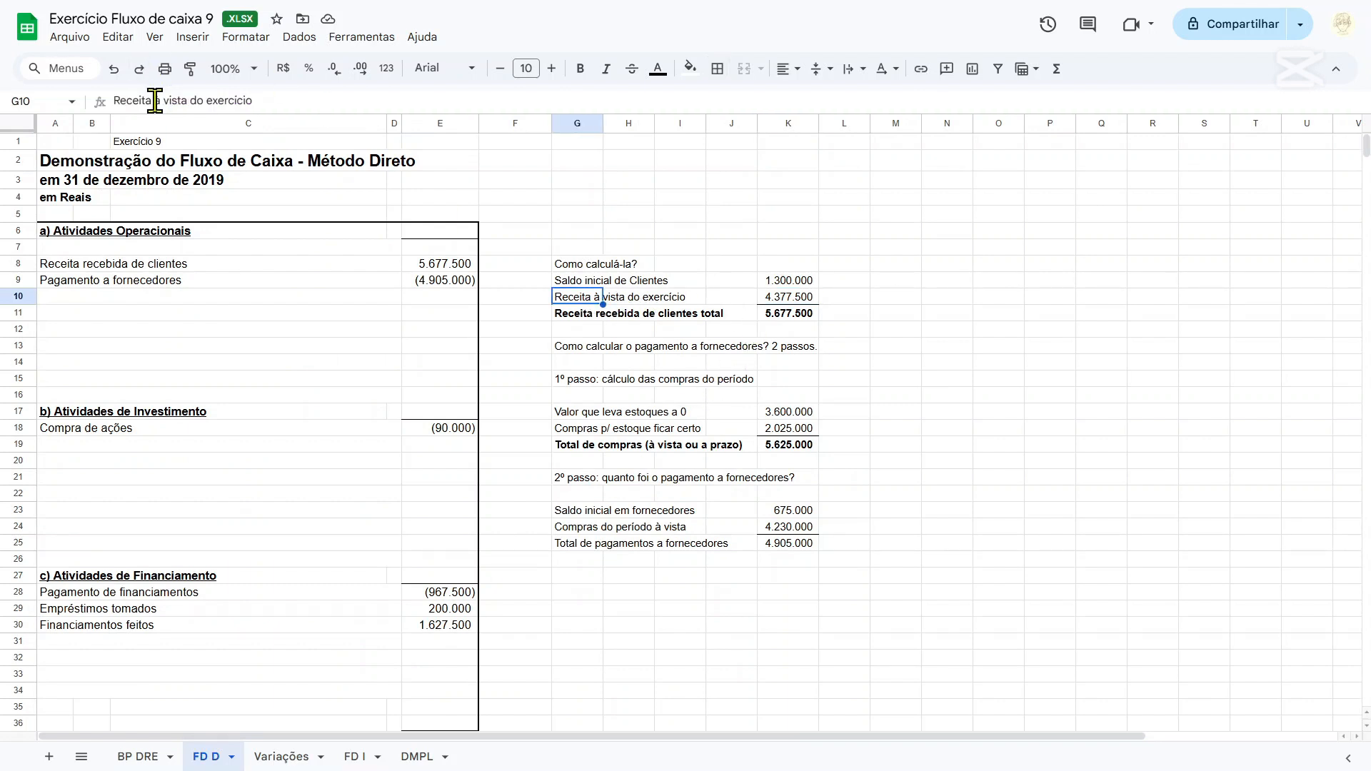
{"action": "left_click_drag", "start_coordinate": [154, 101], "coordinate": [378, 102]}
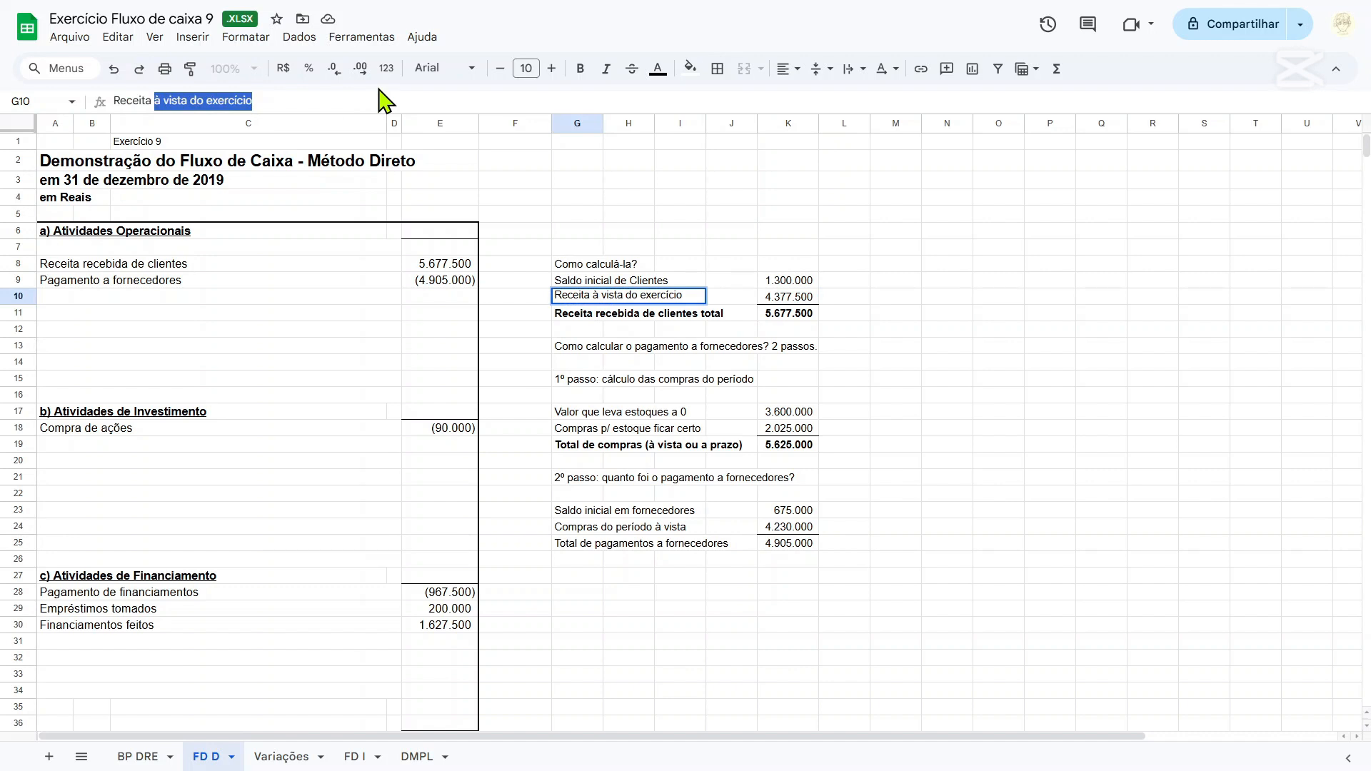
{"action": "key", "text": "BackSpace"}
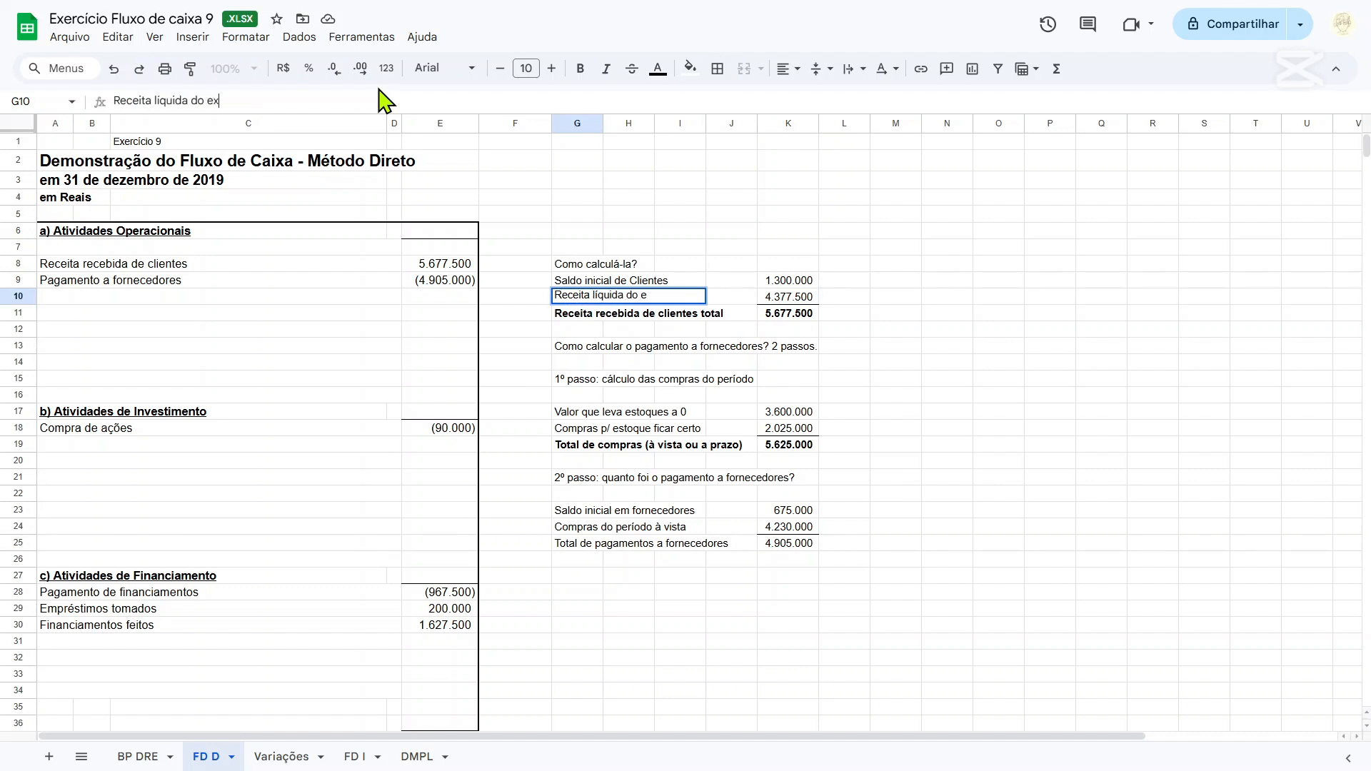
{"action": "type", "text": "líquida do exercício"}
Extend the K10 revenue formula by adding Impostos sobre Vendas ('BP DRE'!D47) and Vendas Canceladas ('BP DRE'!D49).
{"action": "key", "text": "Tab"}
{"action": "key", "text": "Tab"}
{"action": "key", "text": "Tab"}
{"action": "key", "text": "Tab"}
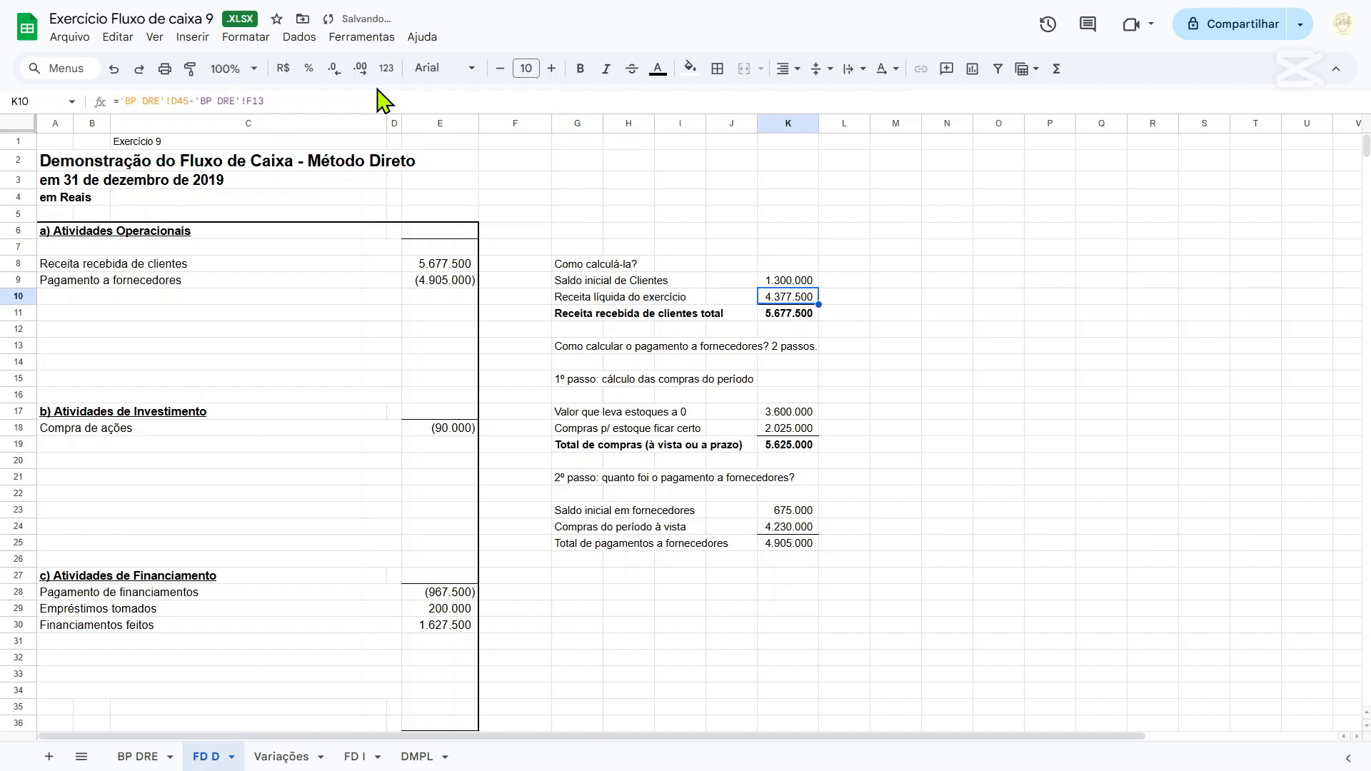
{"action": "key", "text": "F2"}
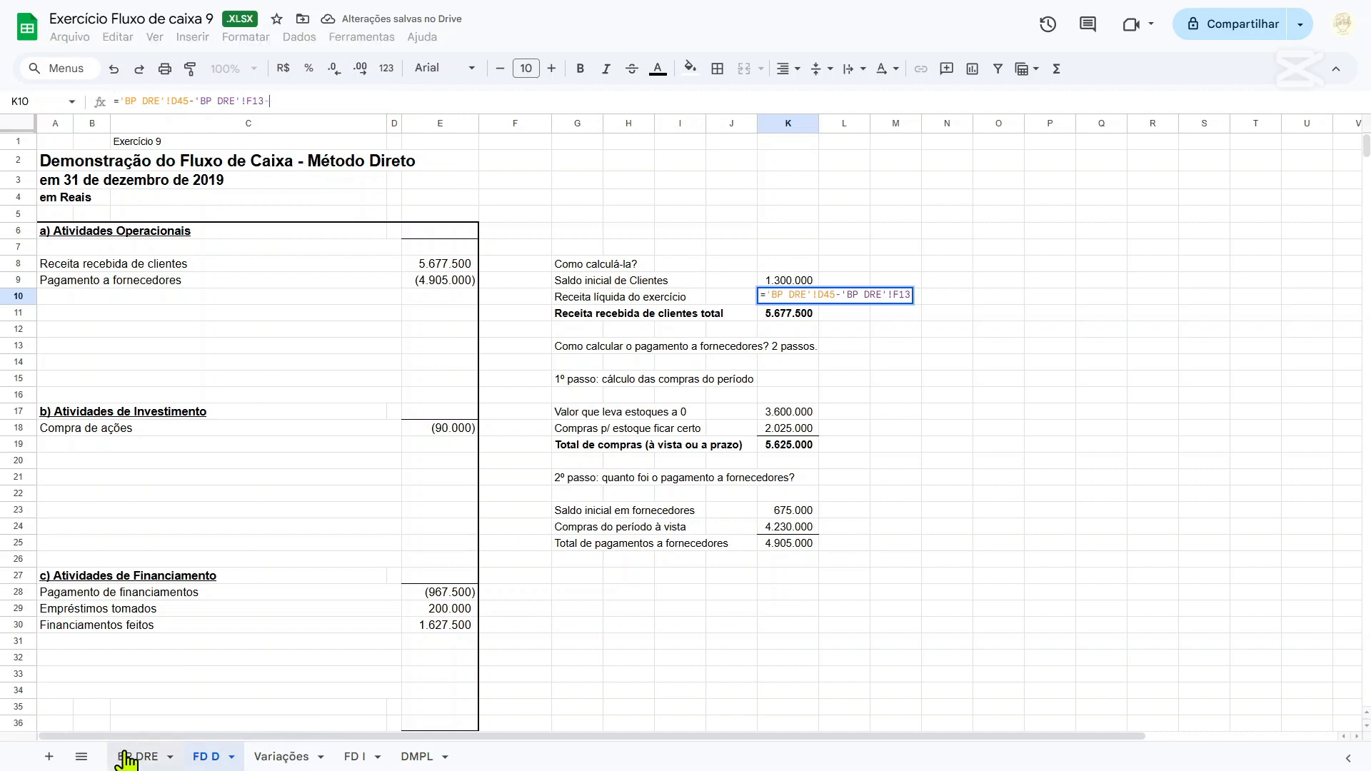
{"action": "type", "text": "-"}
{"action": "left_click", "coordinate": [135, 756]}
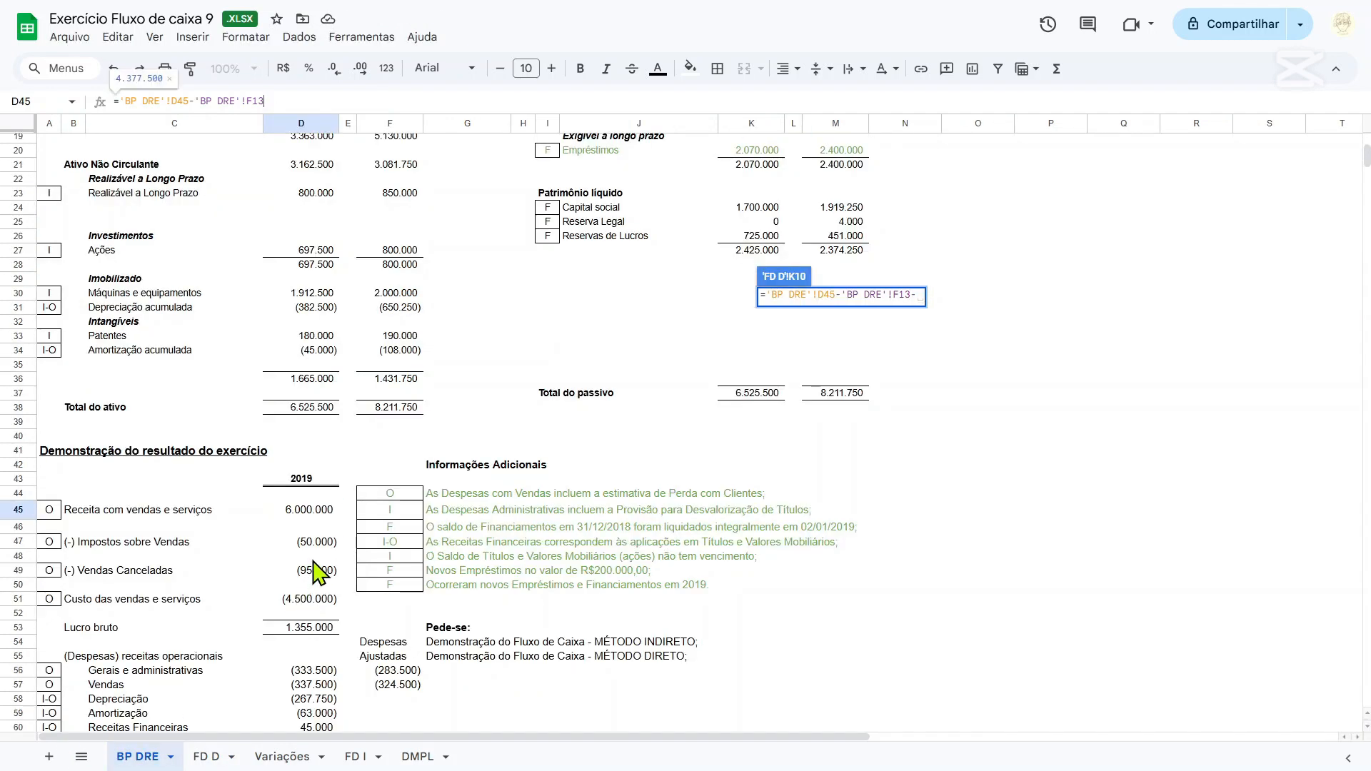
{"action": "key", "text": "BackSpace"}
{"action": "type", "text": "+"}
{"action": "scroll", "coordinate": [319, 572], "scroll_direction": "up", "scroll_amount": 2}
{"action": "scroll", "coordinate": [319, 571], "scroll_direction": "down", "scroll_amount": 4}
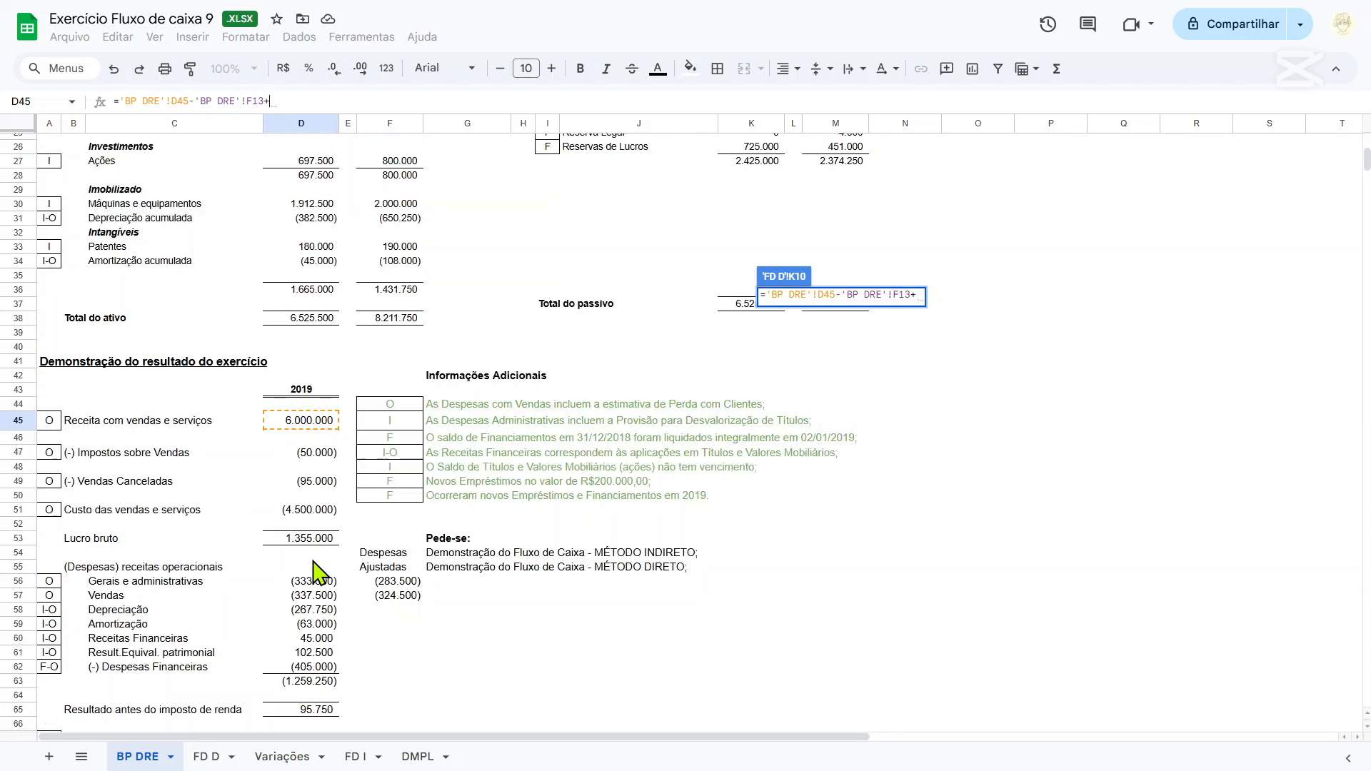
{"action": "left_click", "coordinate": [306, 453]}
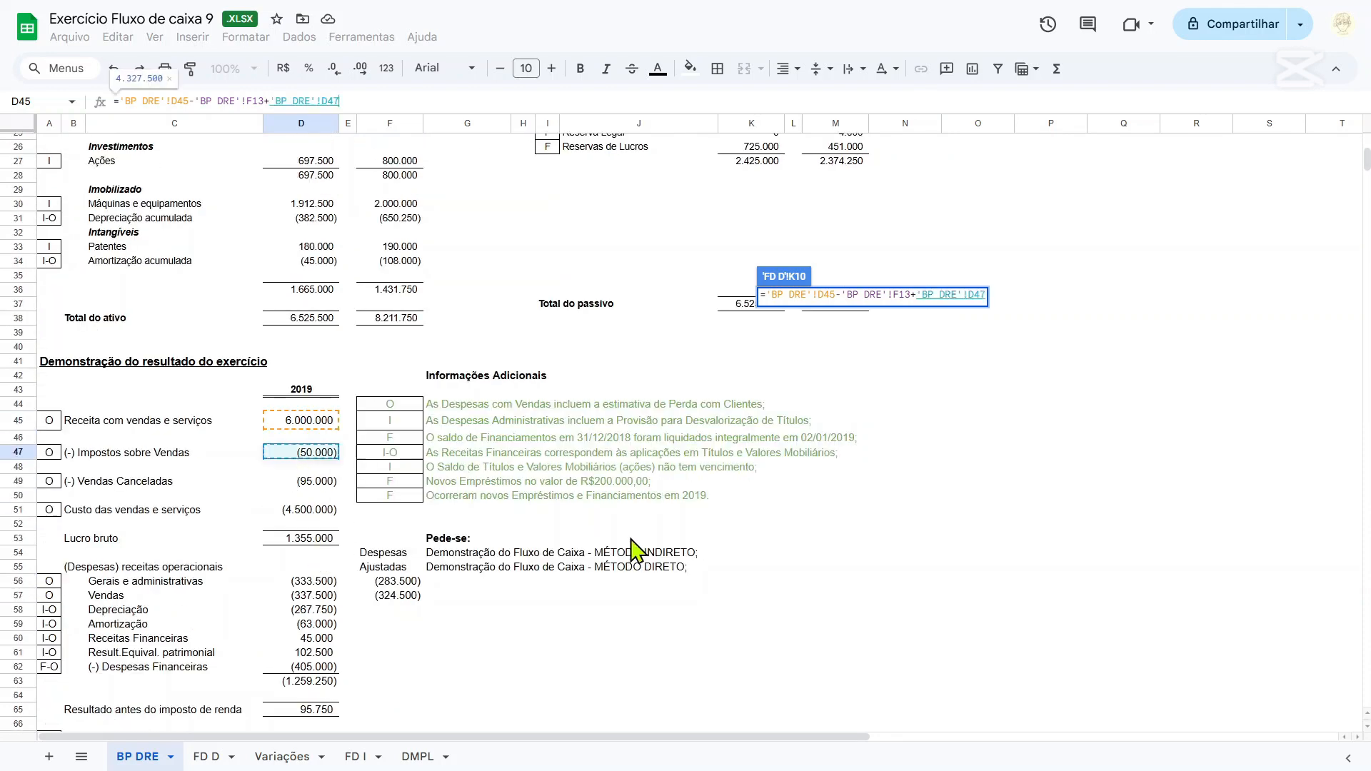
{"action": "type", "text": "+"}
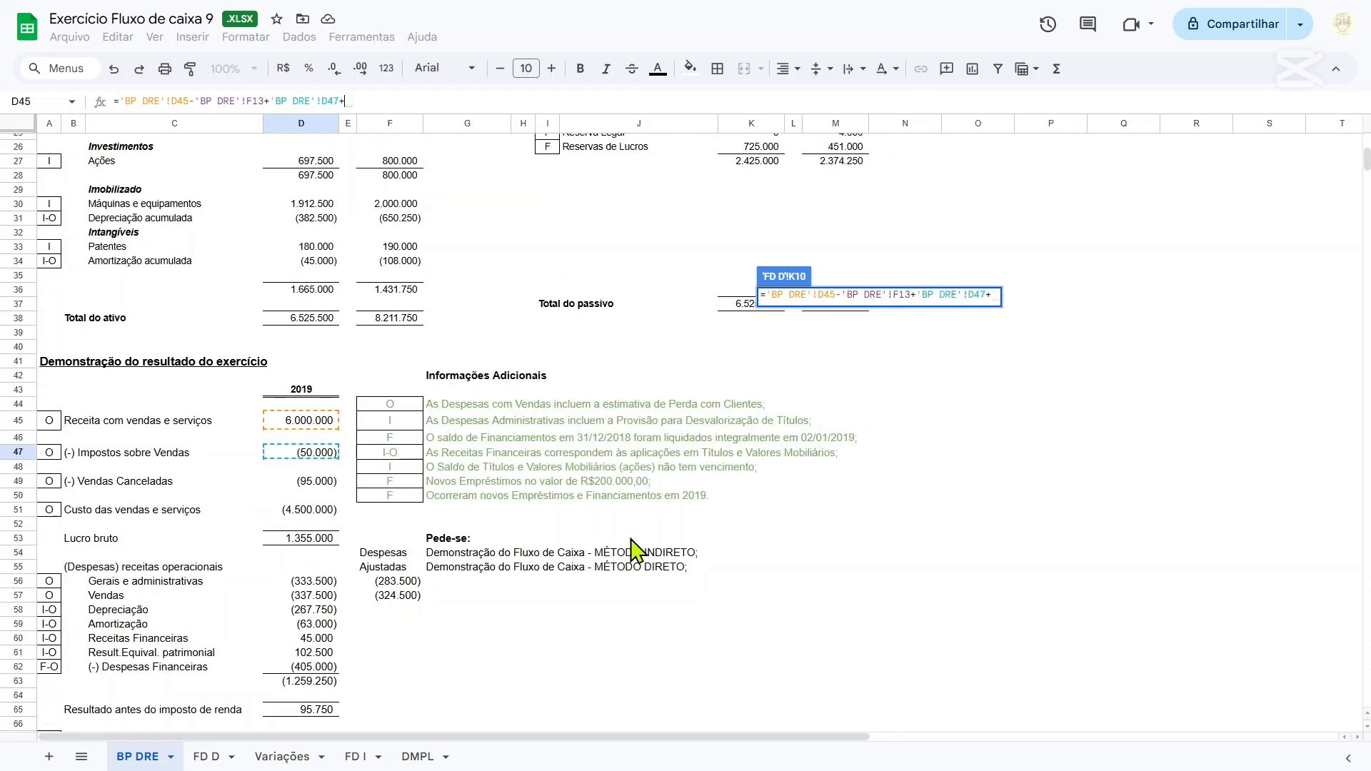
{"action": "left_click", "coordinate": [314, 482]}
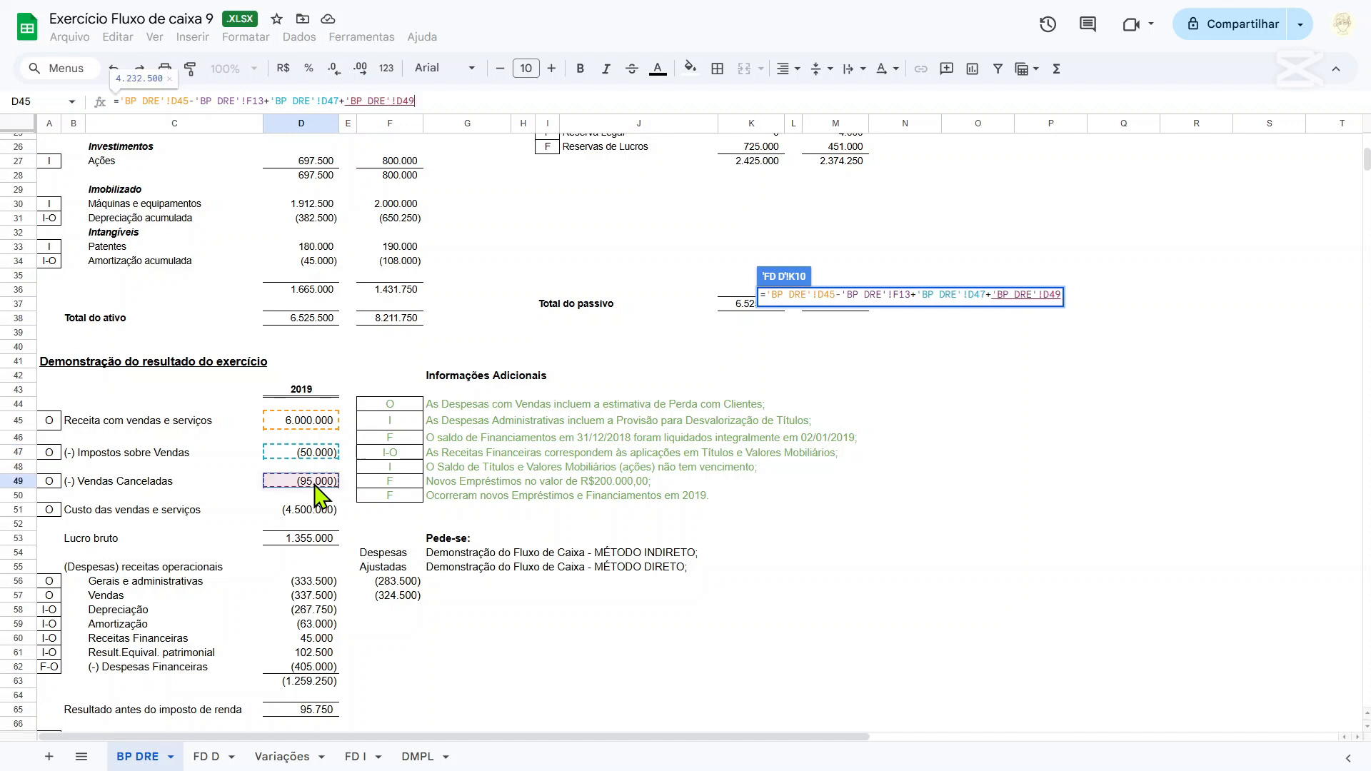
{"action": "key", "text": "Return"}
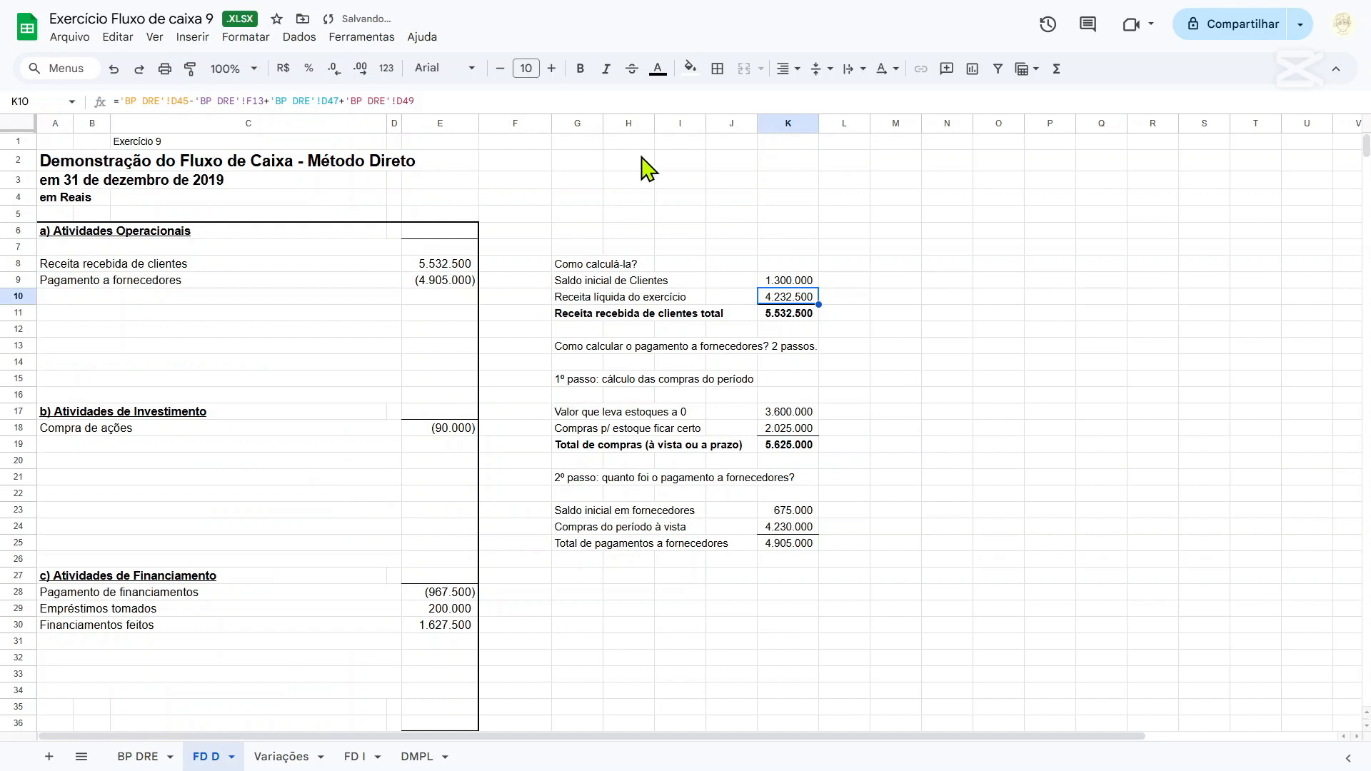
Check the sum of K9:K10 against the Receita recebida de clientes value in E8.
{"action": "left_click_drag", "start_coordinate": [795, 280], "coordinate": [810, 299]}
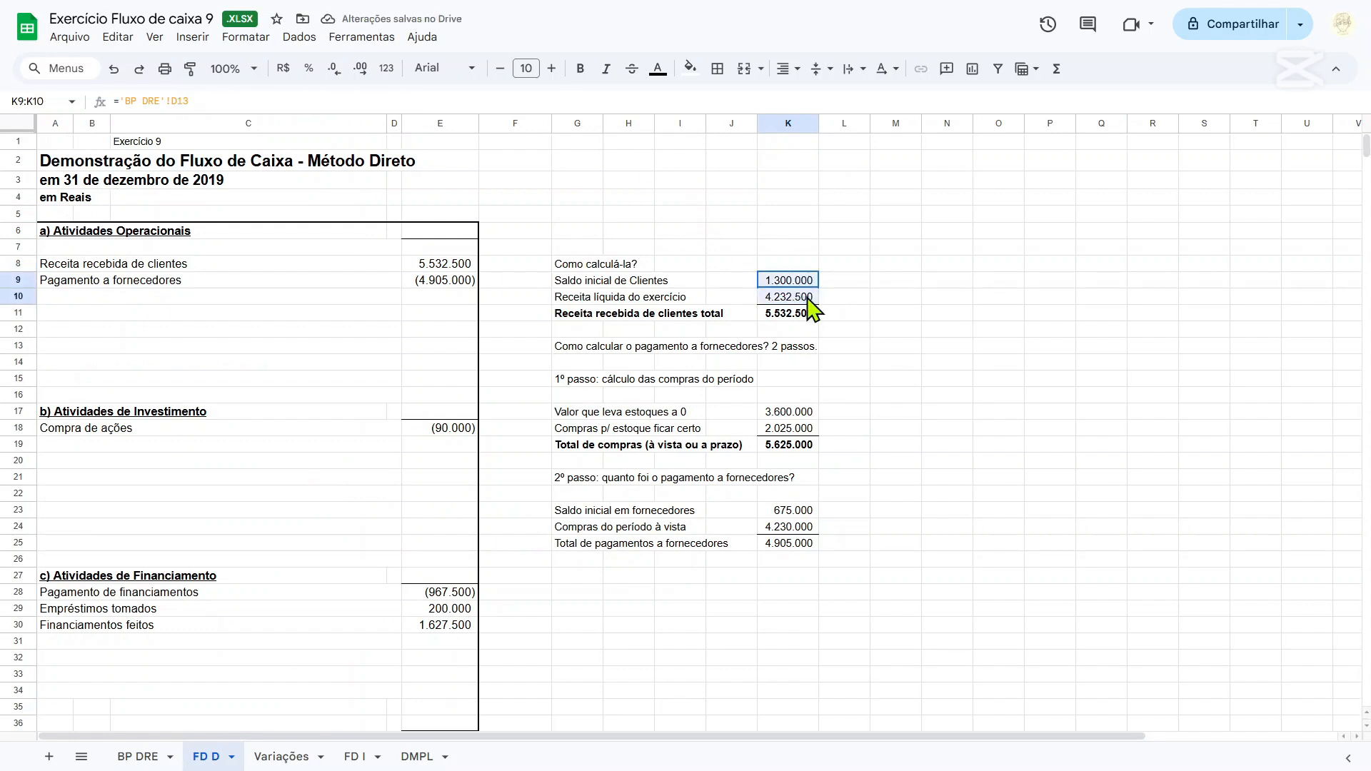
{"action": "left_click", "coordinate": [451, 271]}
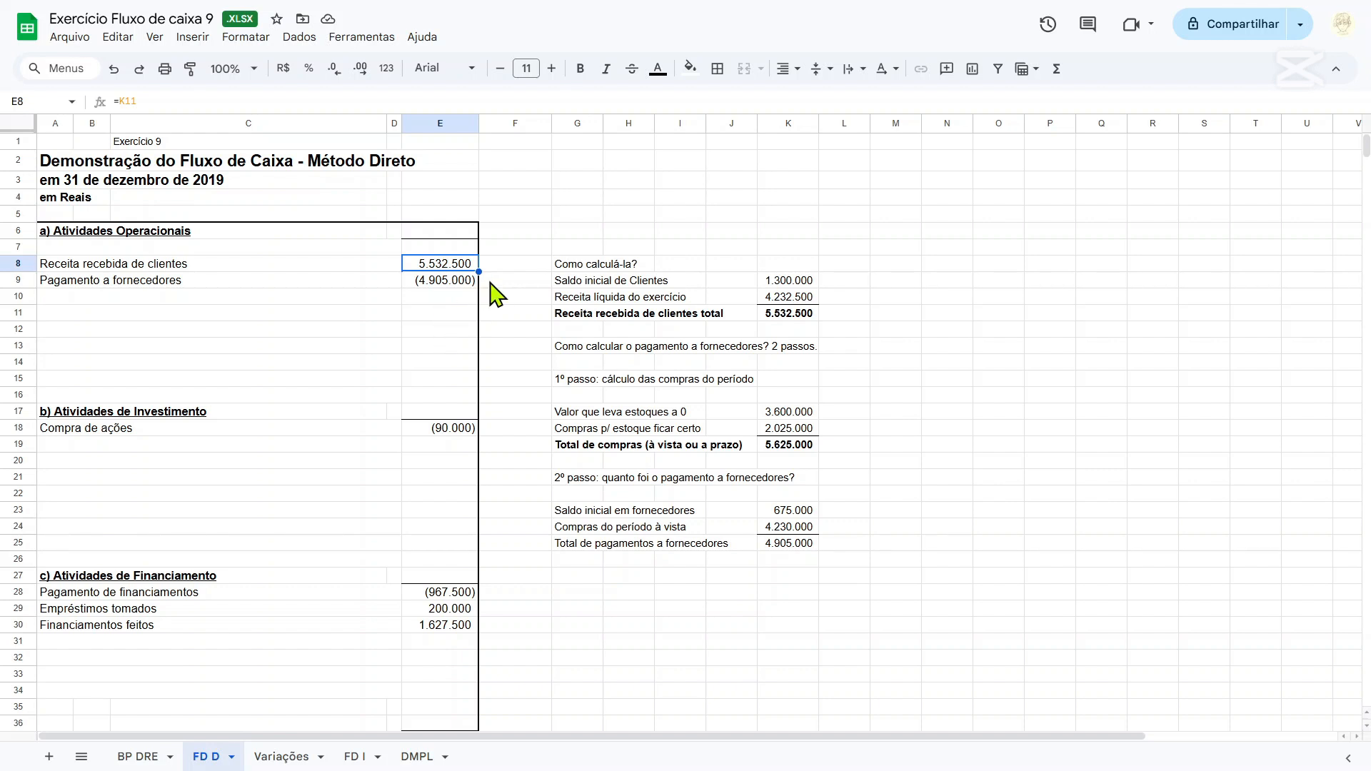
Open the text colour choices for the Receita recebida de clientes row, A8:E8.
{"action": "left_click_drag", "start_coordinate": [55, 265], "coordinate": [474, 269]}
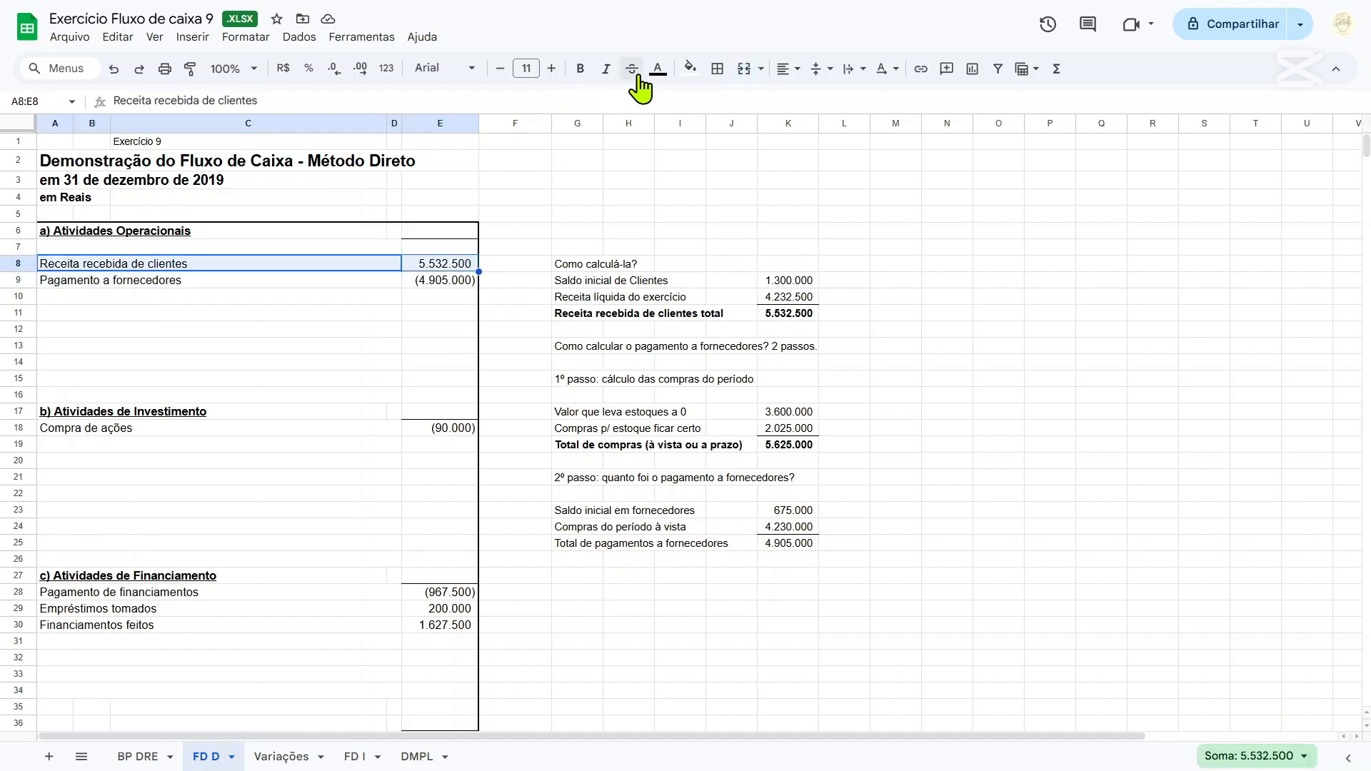
{"action": "left_click", "coordinate": [666, 72]}
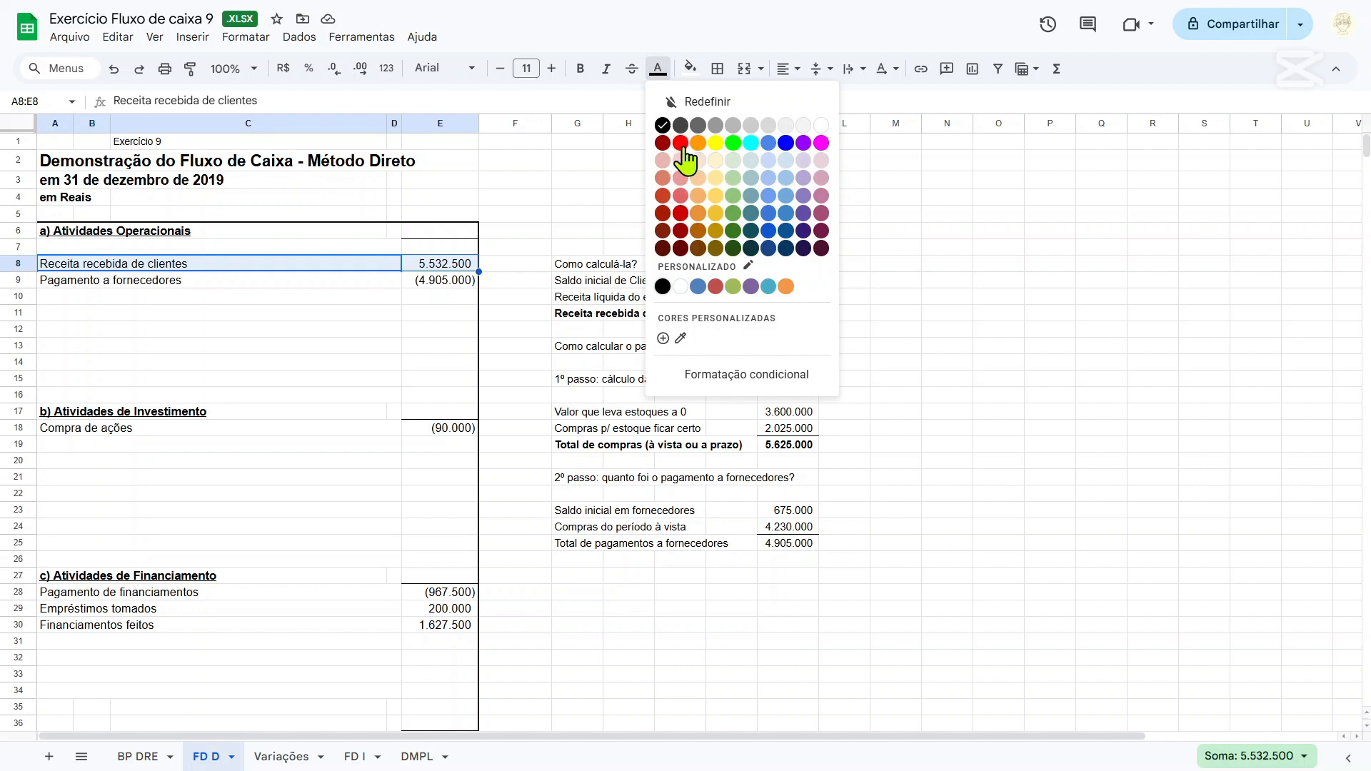
Colour the text of the Receita recebida de clientes row, A8:E8, dark red.
{"action": "left_click", "coordinate": [680, 215]}
{"action": "left_click", "coordinate": [684, 217]}
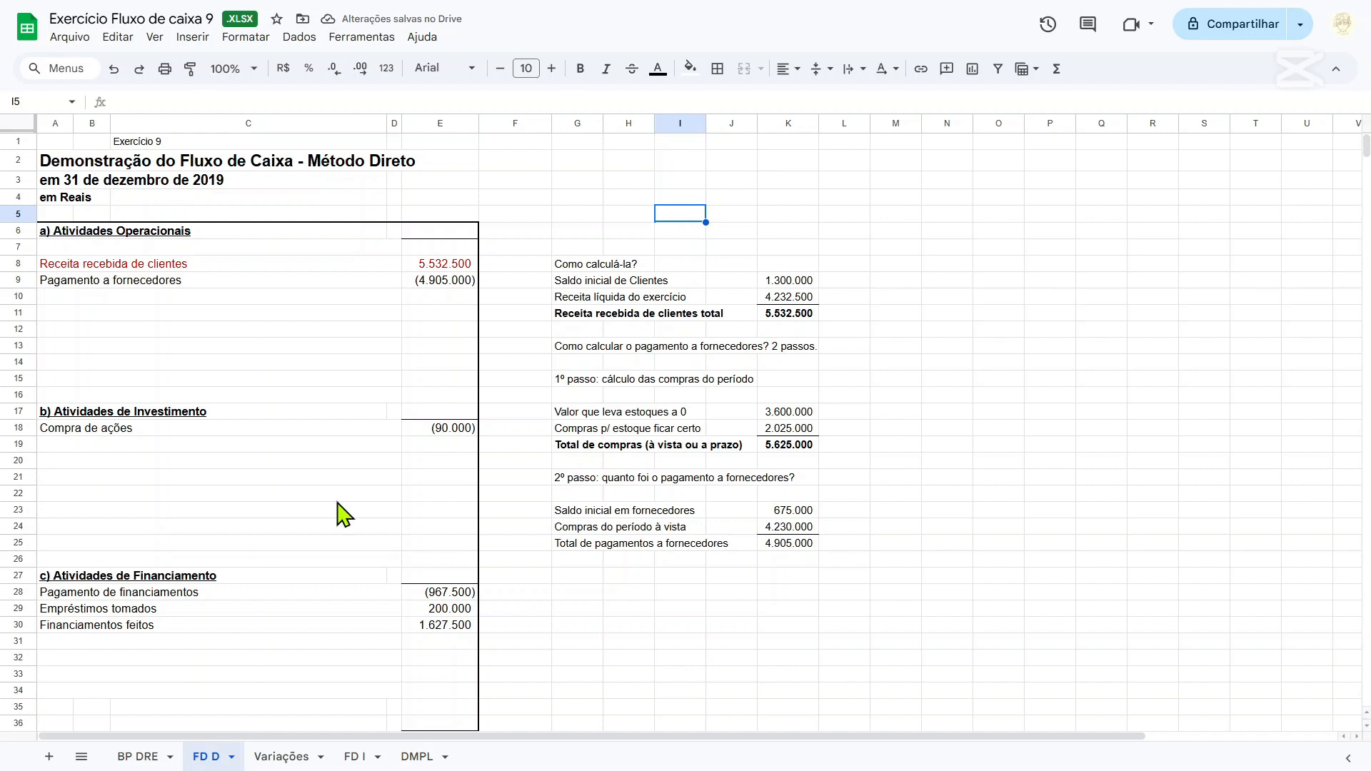
On the BP DRE sheet, colour the text of A45:D51, from Receita com vendas e serviços to Custo das vendas e serviços, green.
{"action": "left_click", "coordinate": [142, 759]}
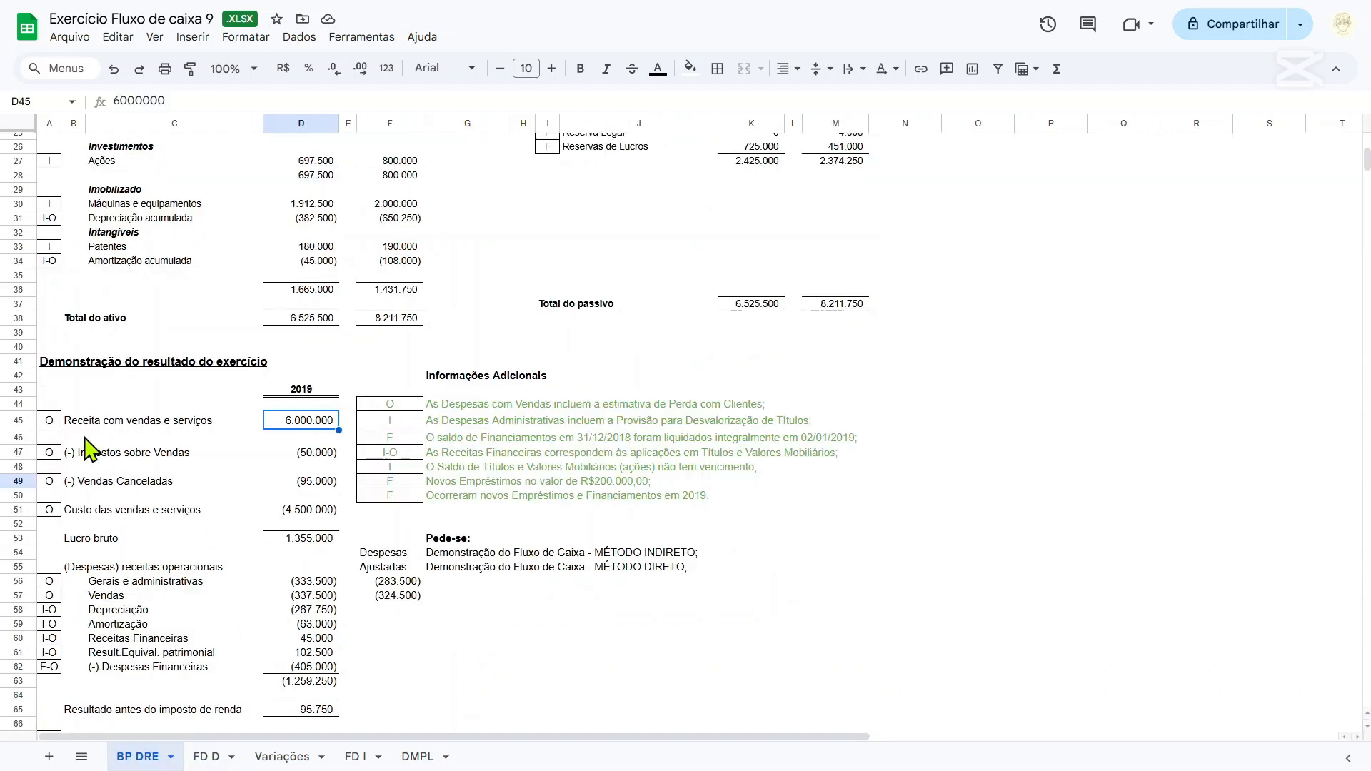
{"action": "left_click_drag", "start_coordinate": [50, 423], "coordinate": [317, 520]}
{"action": "left_click", "coordinate": [655, 69]}
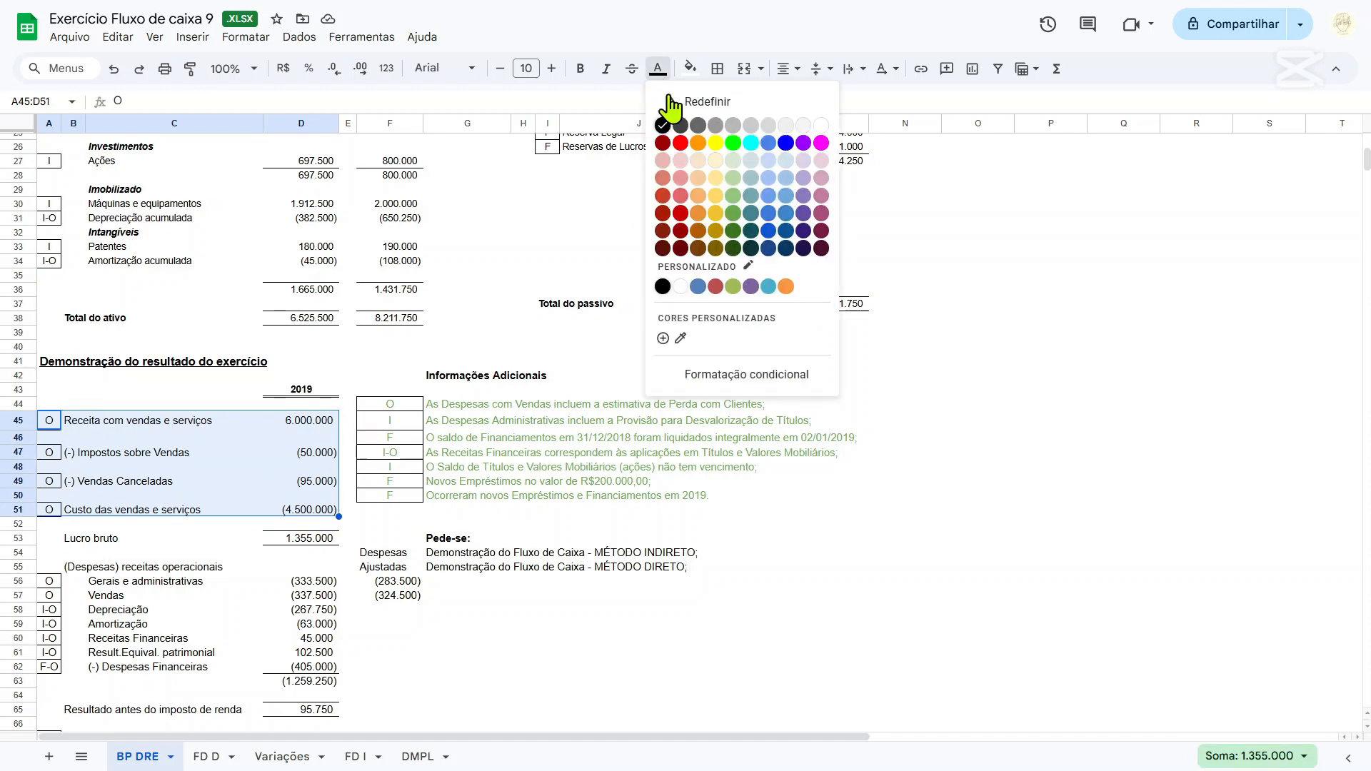
{"action": "left_click", "coordinate": [736, 212]}
{"action": "scroll", "coordinate": [505, 376], "scroll_direction": "up", "scroll_amount": 5}
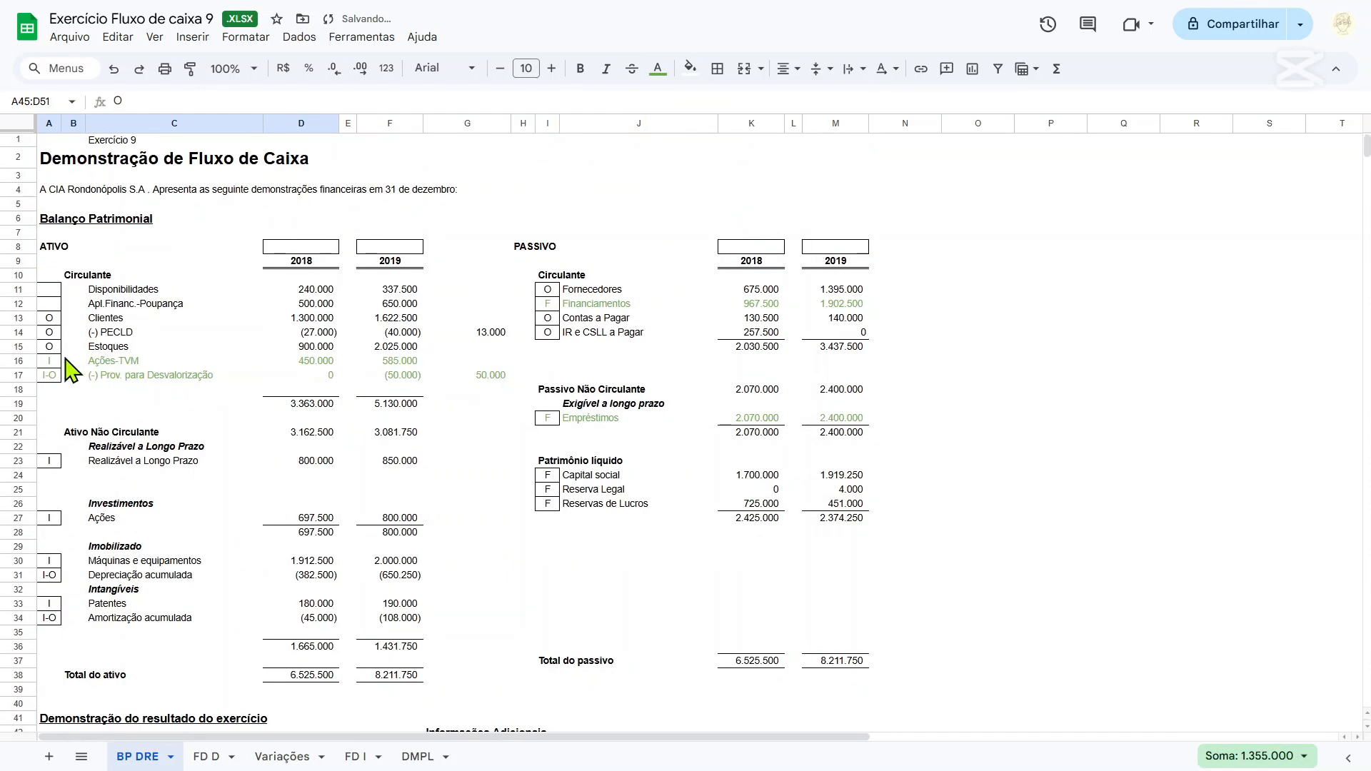
{"action": "left_click_drag", "start_coordinate": [50, 348], "coordinate": [410, 330]}
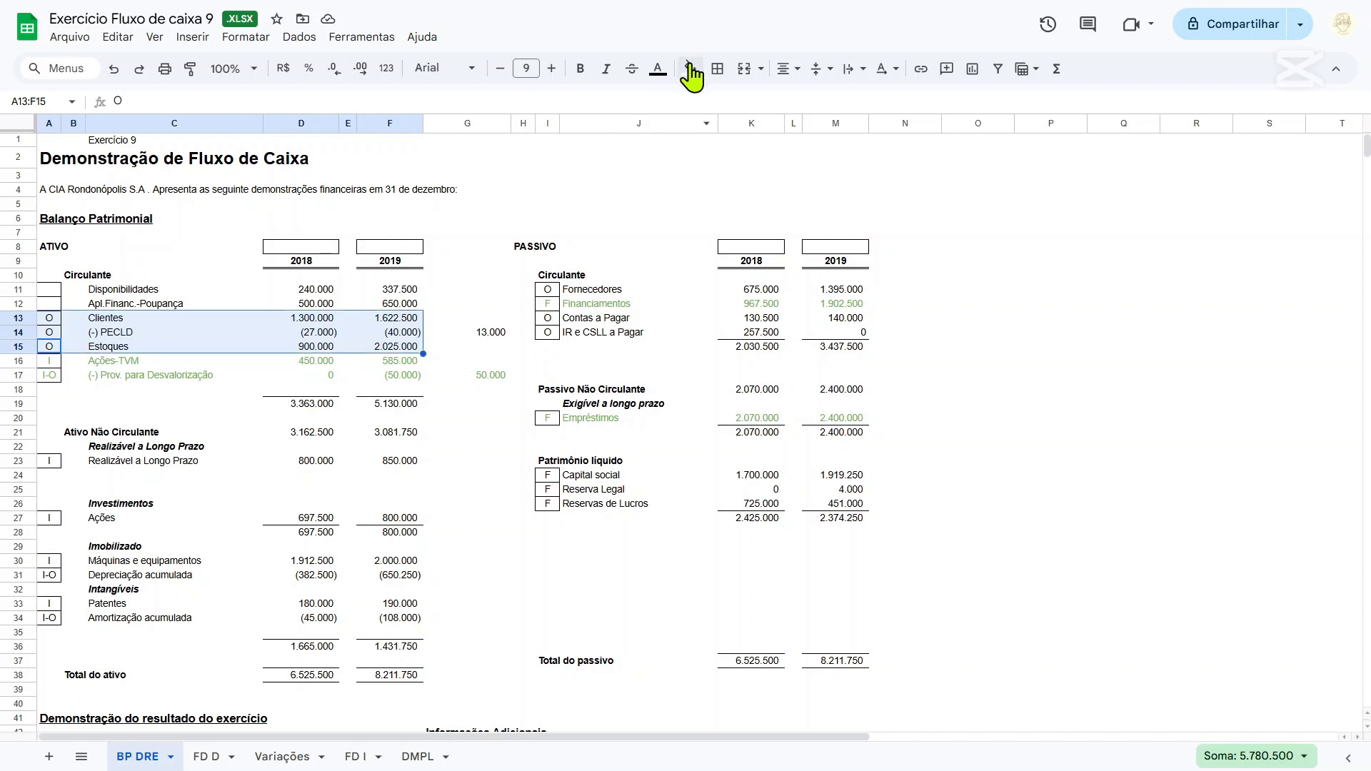
{"action": "left_click", "coordinate": [660, 71]}
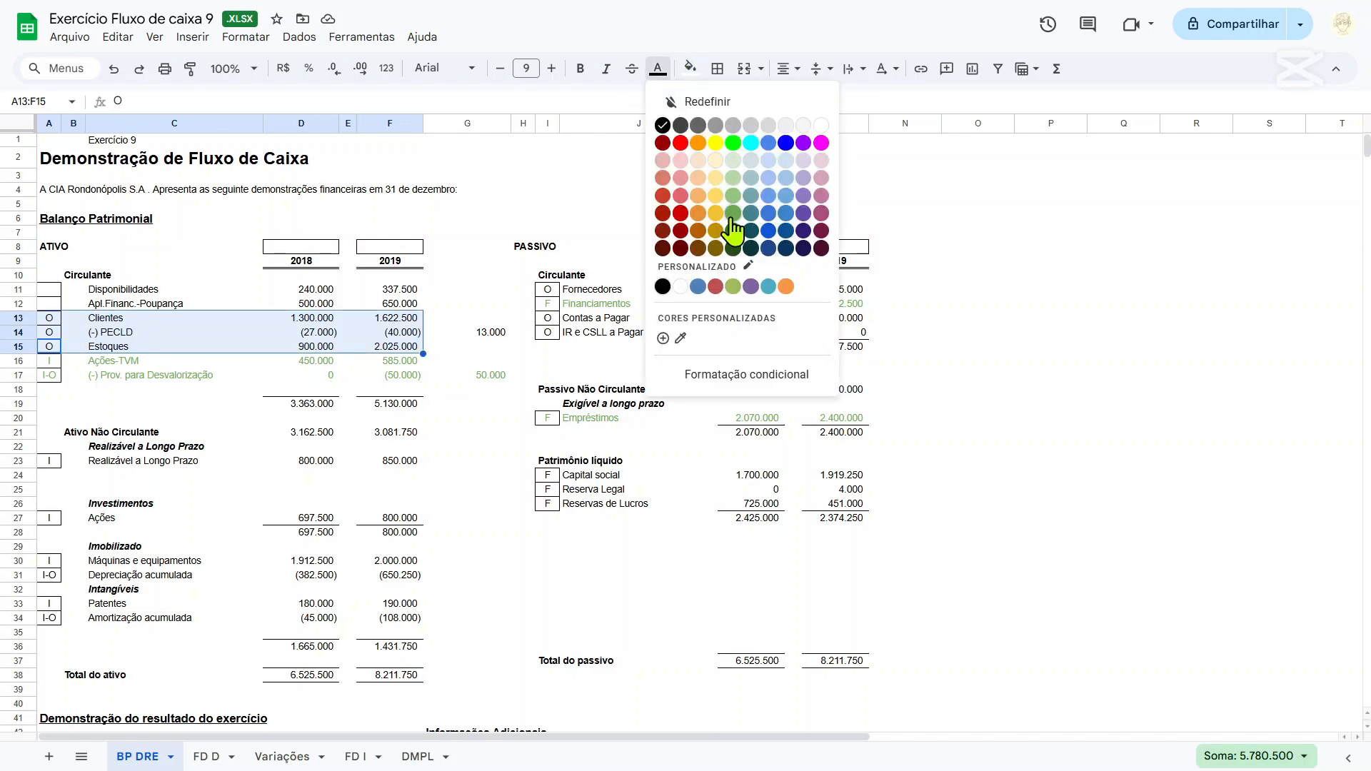
{"action": "scroll", "coordinate": [404, 428], "scroll_direction": "down", "scroll_amount": 5}
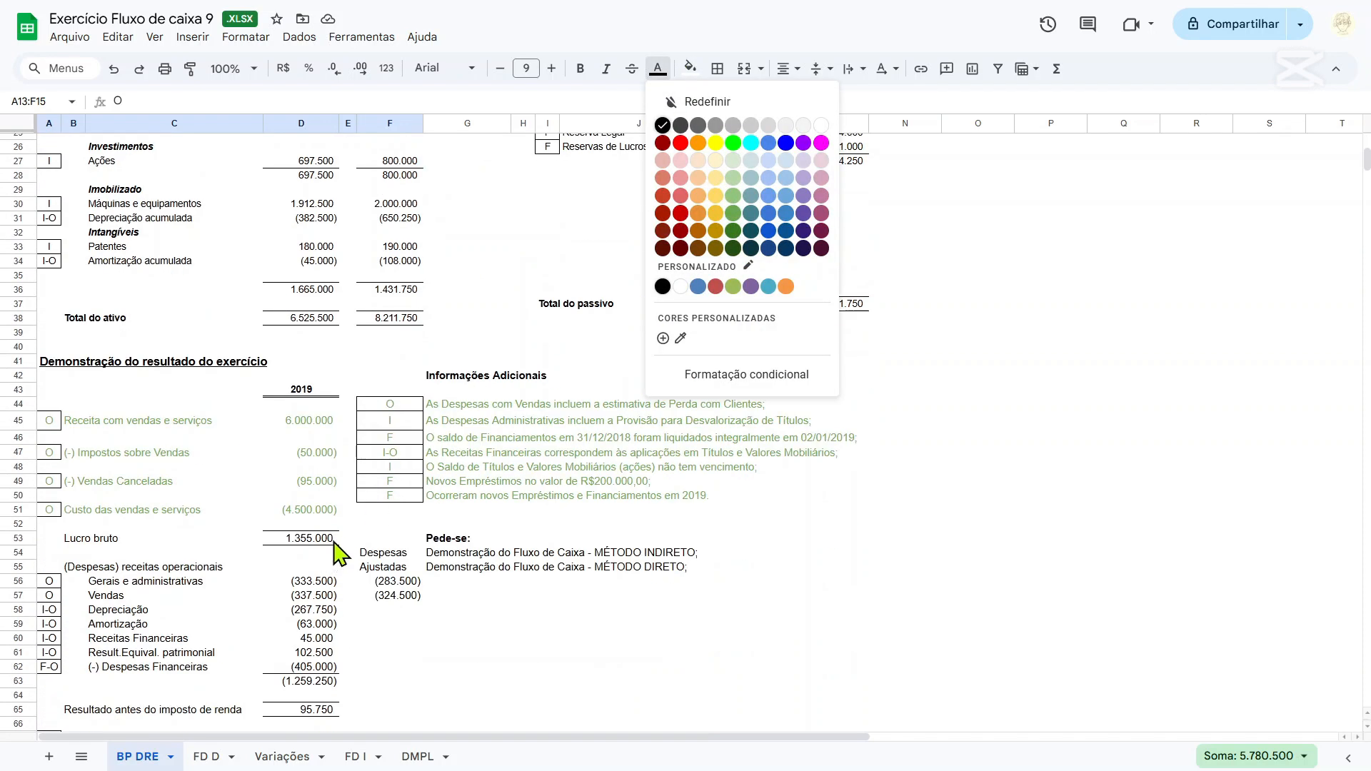
{"action": "scroll", "coordinate": [383, 545], "scroll_direction": "up", "scroll_amount": 5}
{"action": "left_click", "coordinate": [72, 333]}
Colour the text of the Clientes and Estoques rows, A13:F13 and A15:F15, green, leaving out (-) PECLD.
{"action": "left_click_drag", "start_coordinate": [50, 350], "coordinate": [385, 350]}
{"action": "left_click_drag", "start_coordinate": [50, 319], "coordinate": [389, 319], "text": "ctrl"}
{"action": "left_click", "coordinate": [659, 70]}
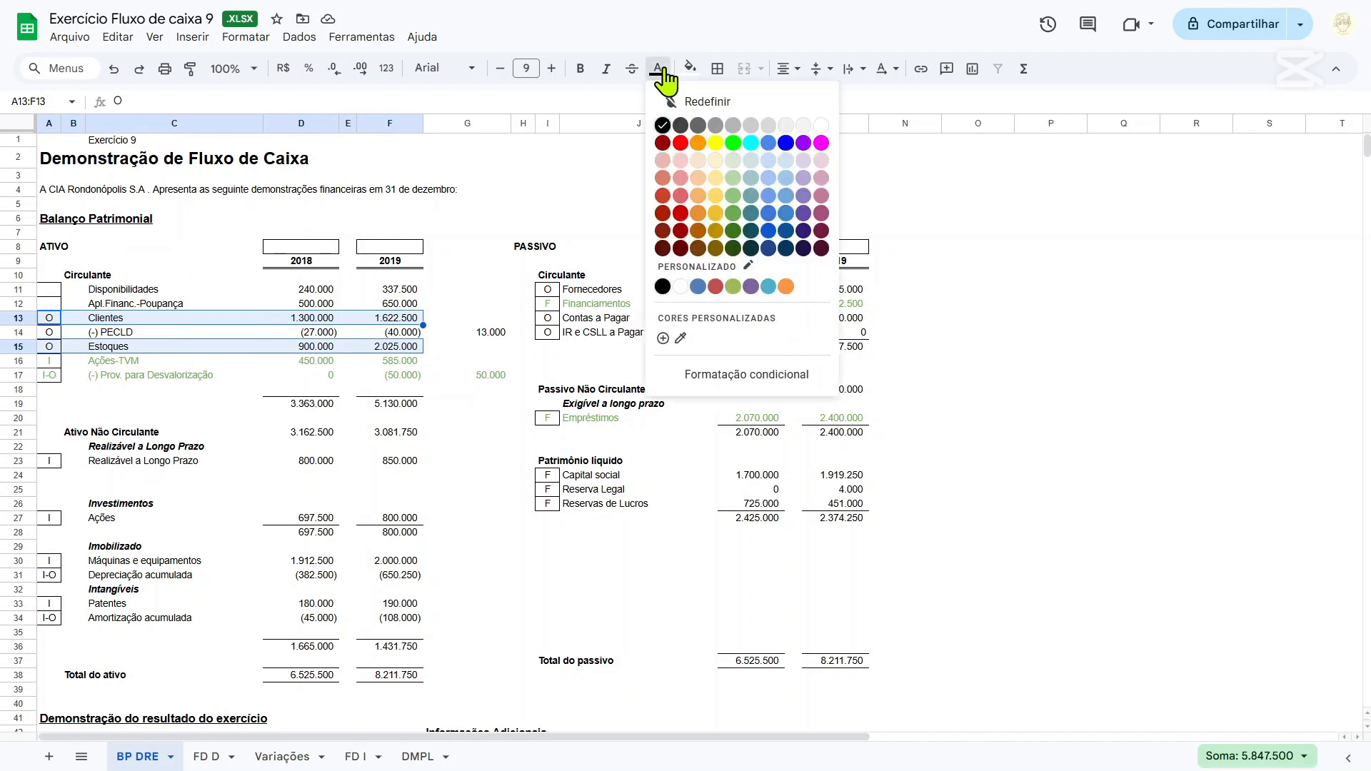
{"action": "left_click", "coordinate": [735, 213]}
Colour the text of the Fornecedores row, I11:M11, green.
{"action": "left_click", "coordinate": [642, 286]}
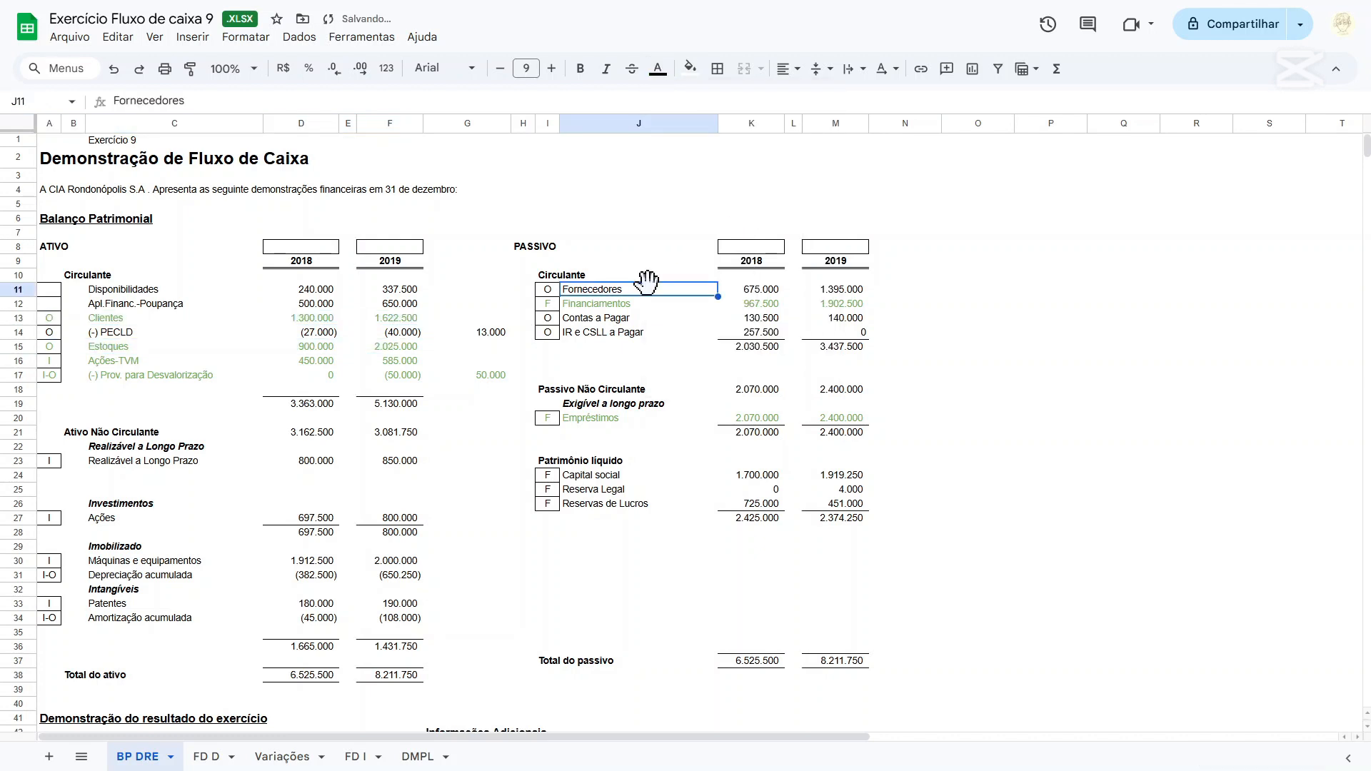
{"action": "left_click_drag", "start_coordinate": [545, 289], "coordinate": [837, 293]}
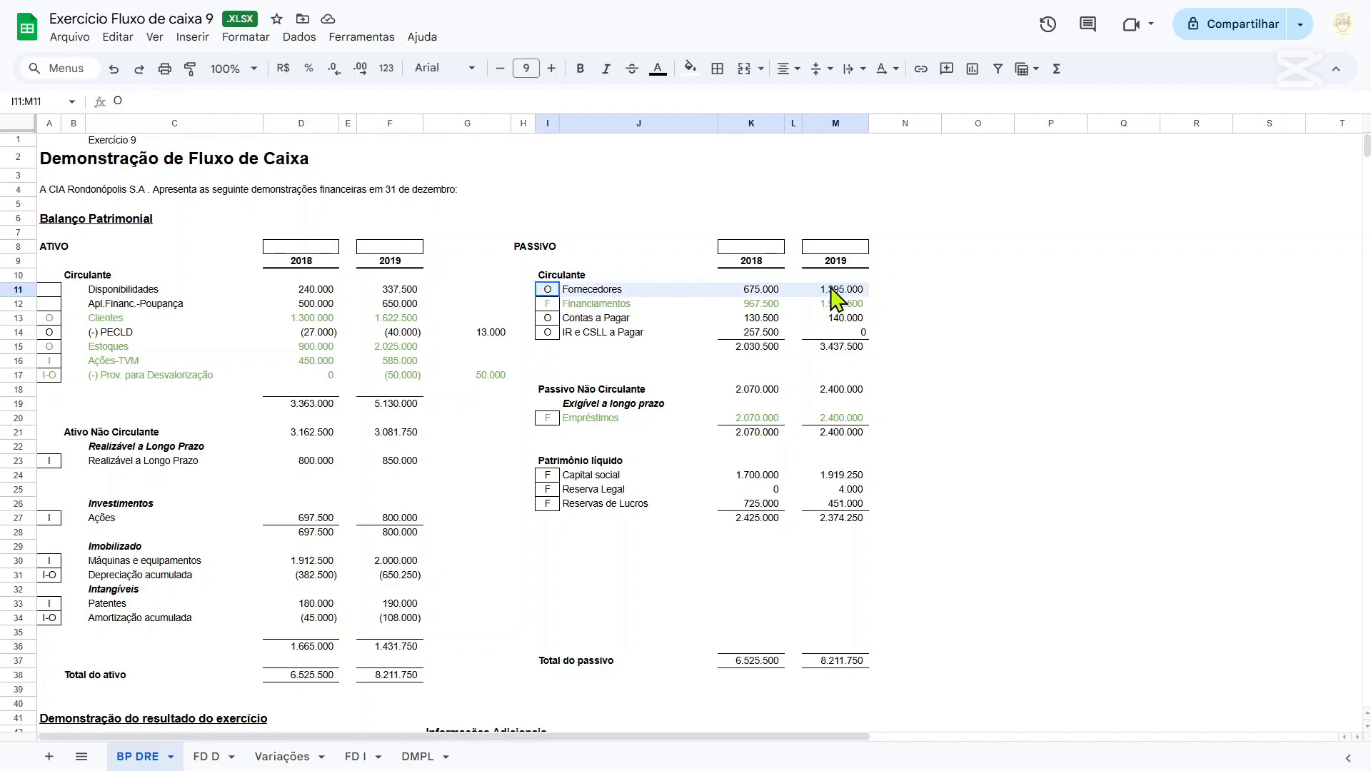
{"action": "left_click", "coordinate": [690, 68]}
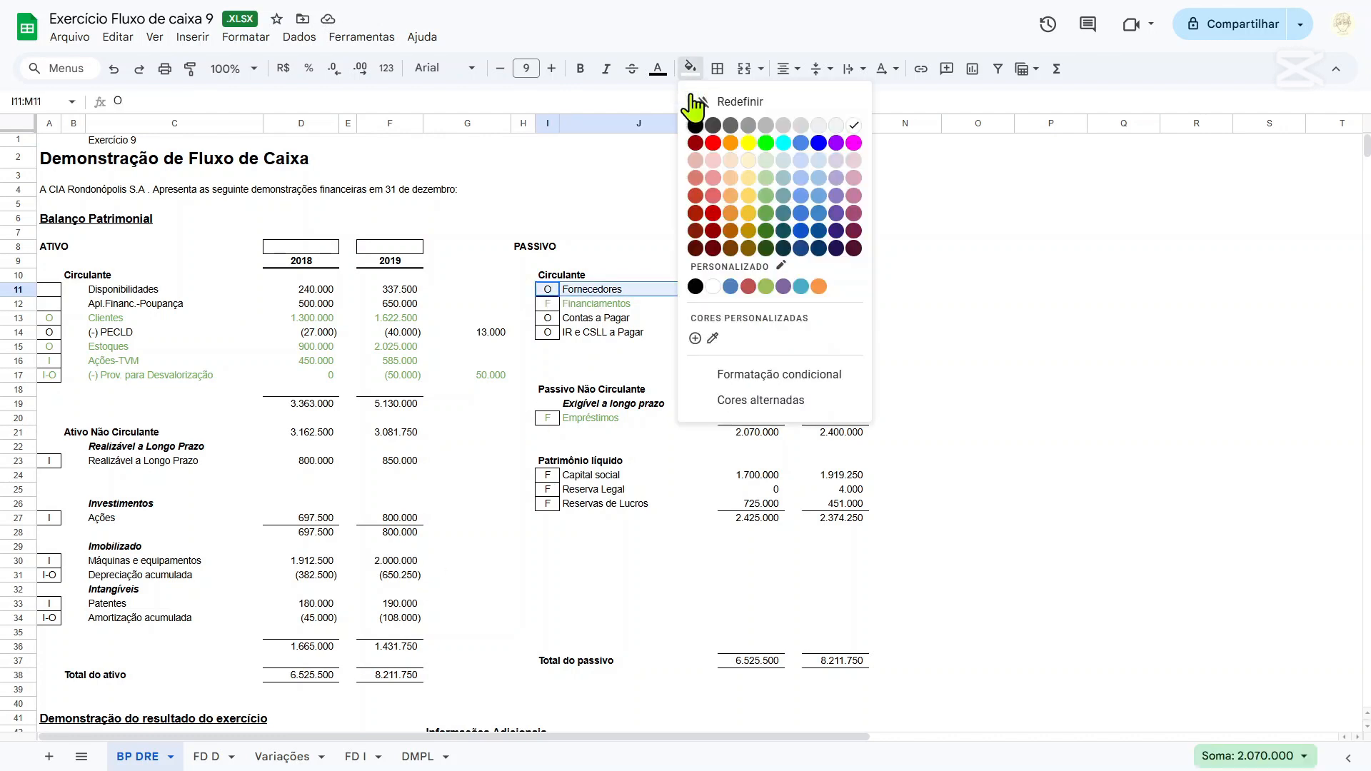
{"action": "left_click", "coordinate": [766, 228]}
{"action": "scroll", "coordinate": [532, 400], "scroll_direction": "down", "scroll_amount": 6}
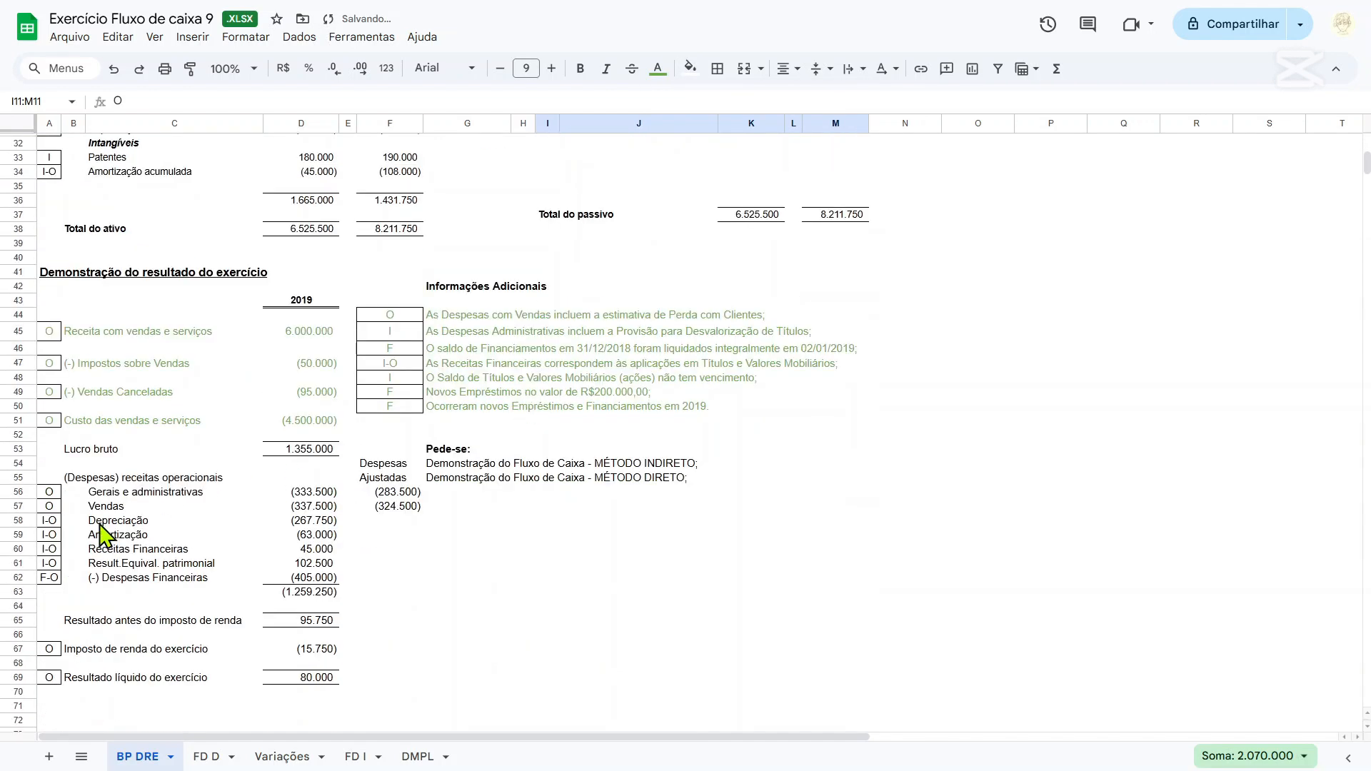
{"action": "left_click", "coordinate": [50, 492]}
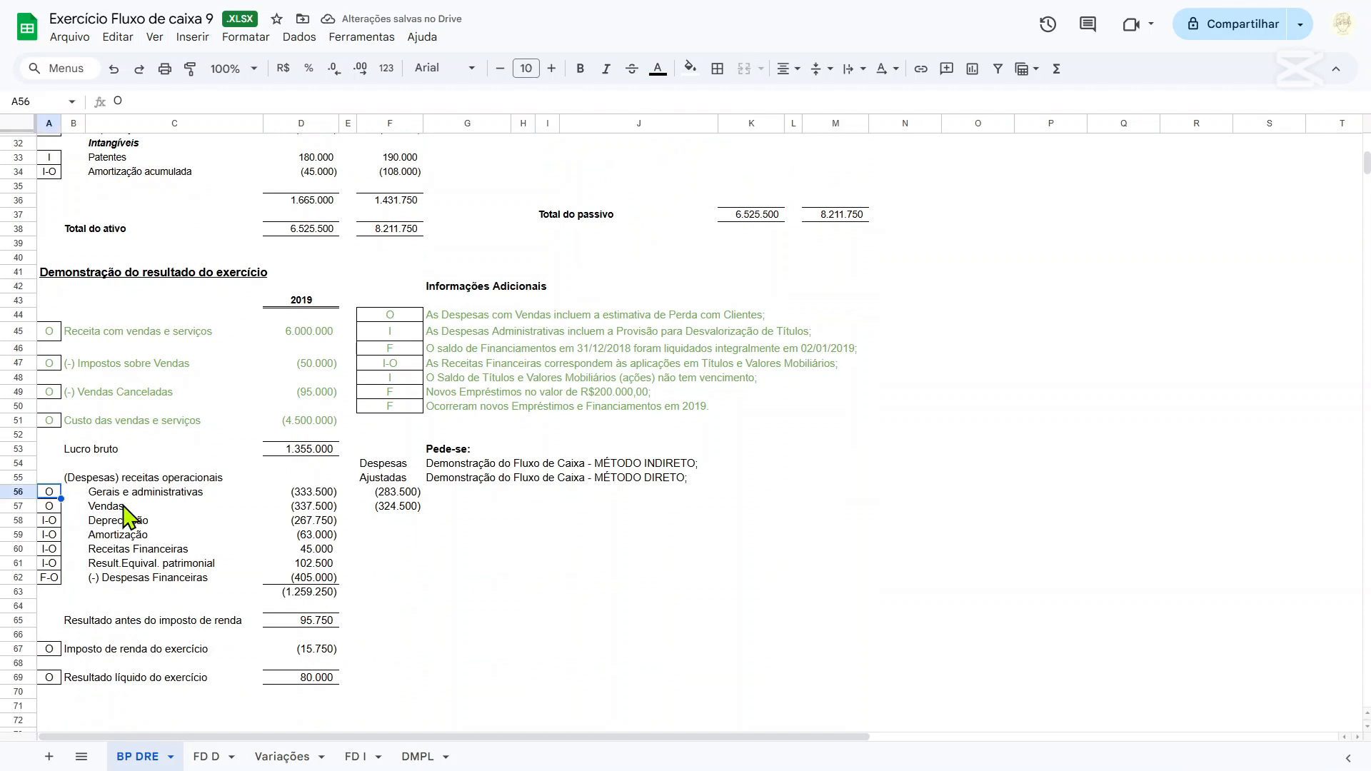
{"action": "left_click", "coordinate": [116, 495]}
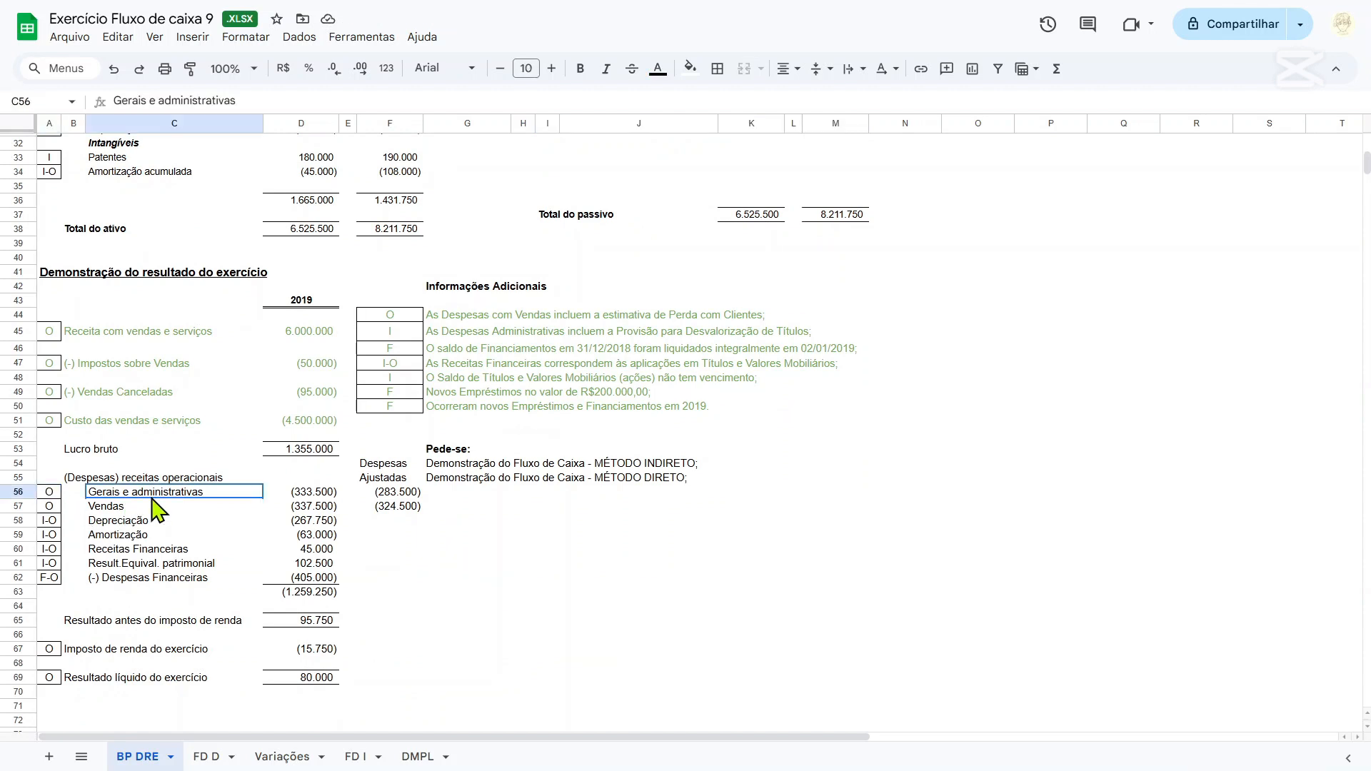
{"action": "left_click_drag", "start_coordinate": [102, 495], "coordinate": [106, 509]}
{"action": "left_click", "coordinate": [367, 509]}
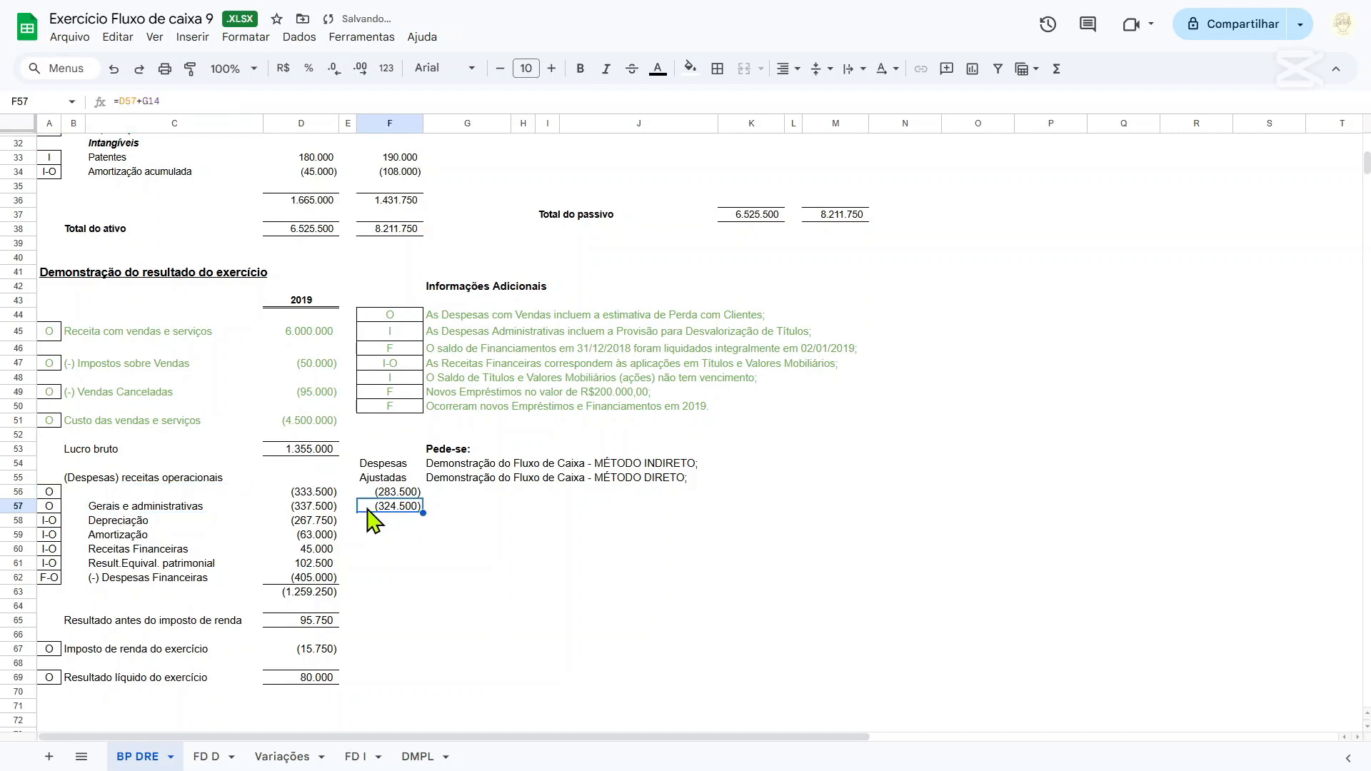
{"action": "key", "text": "ctrl+z"}
Examine the adjusted Gerais e administrativas formula in F56 and the Prov. para Desvalorização adjustment in G17 that it uses.
{"action": "left_click", "coordinate": [374, 492]}
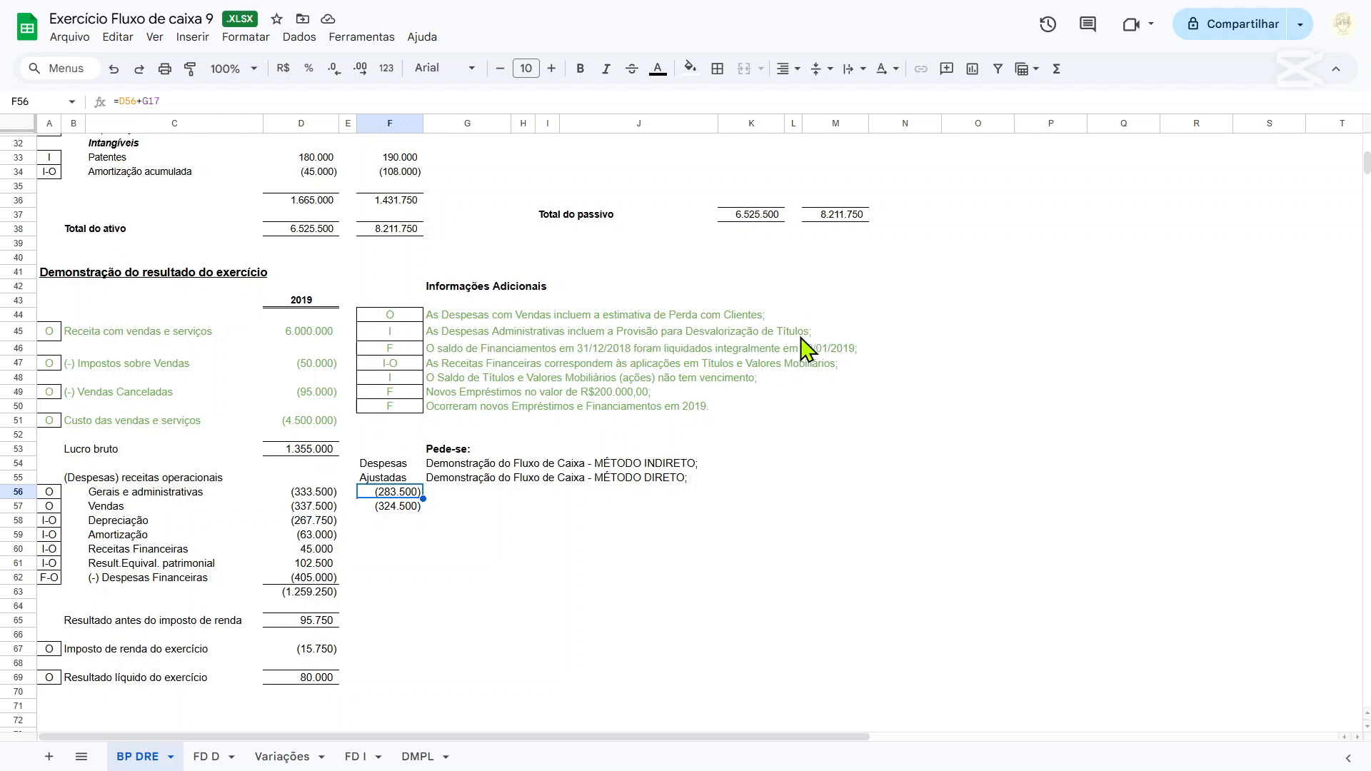
{"action": "scroll", "coordinate": [545, 392], "scroll_direction": "up", "scroll_amount": 6}
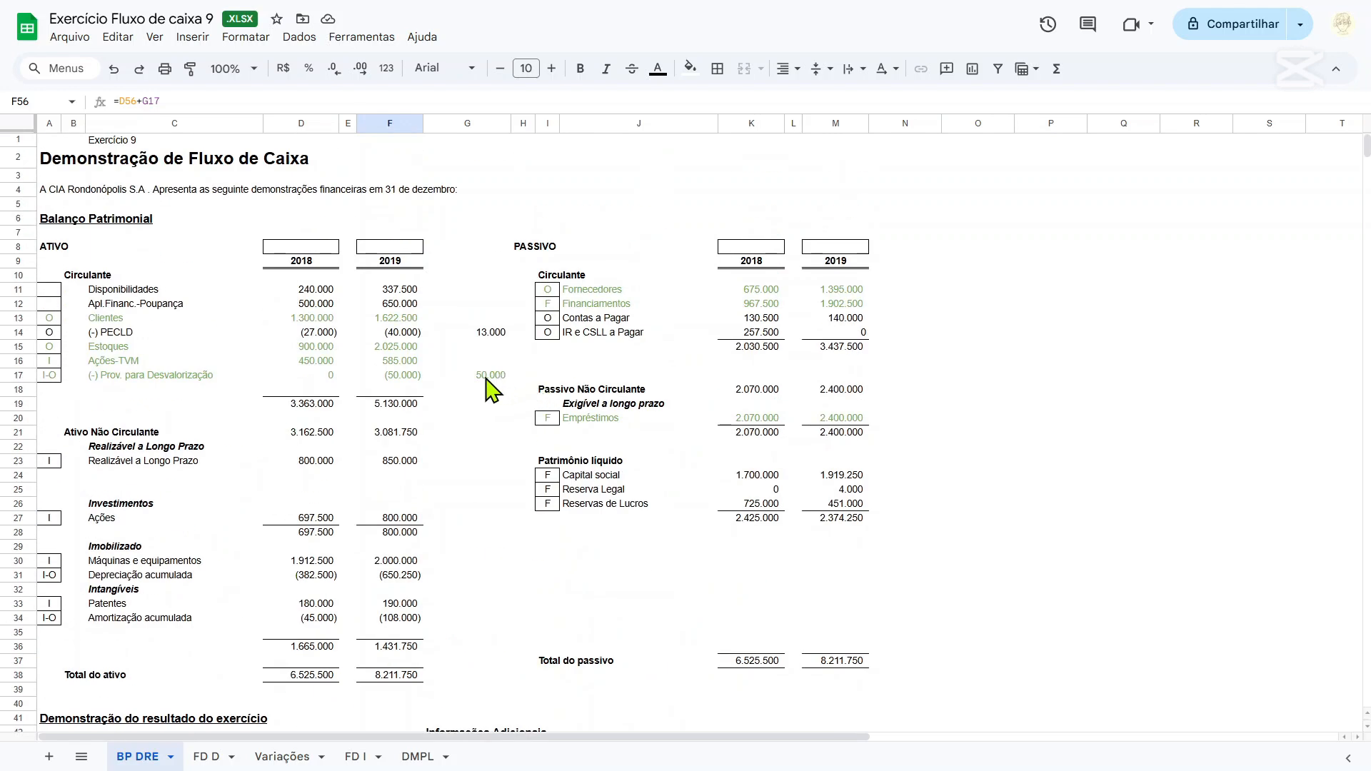
{"action": "scroll", "coordinate": [493, 392], "scroll_direction": "down", "scroll_amount": 6}
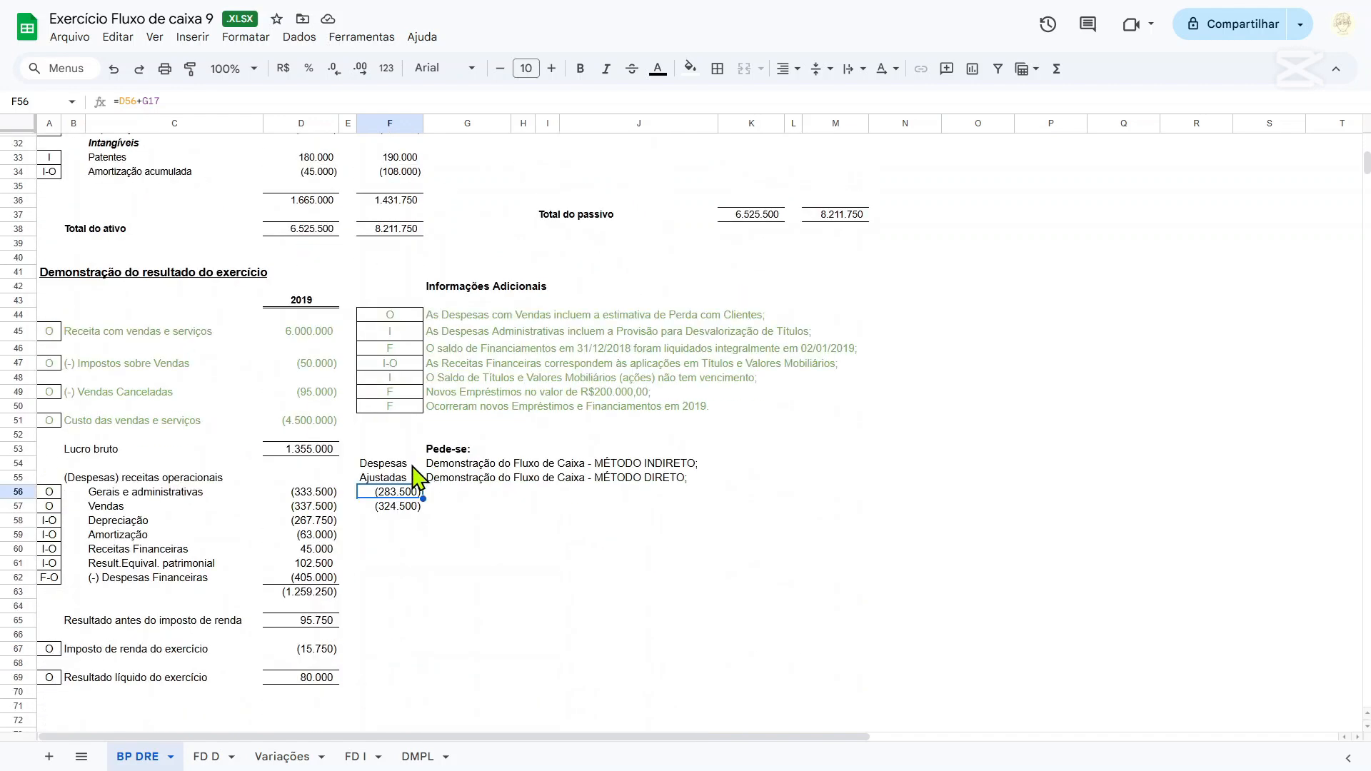
{"action": "left_click", "coordinate": [153, 102]}
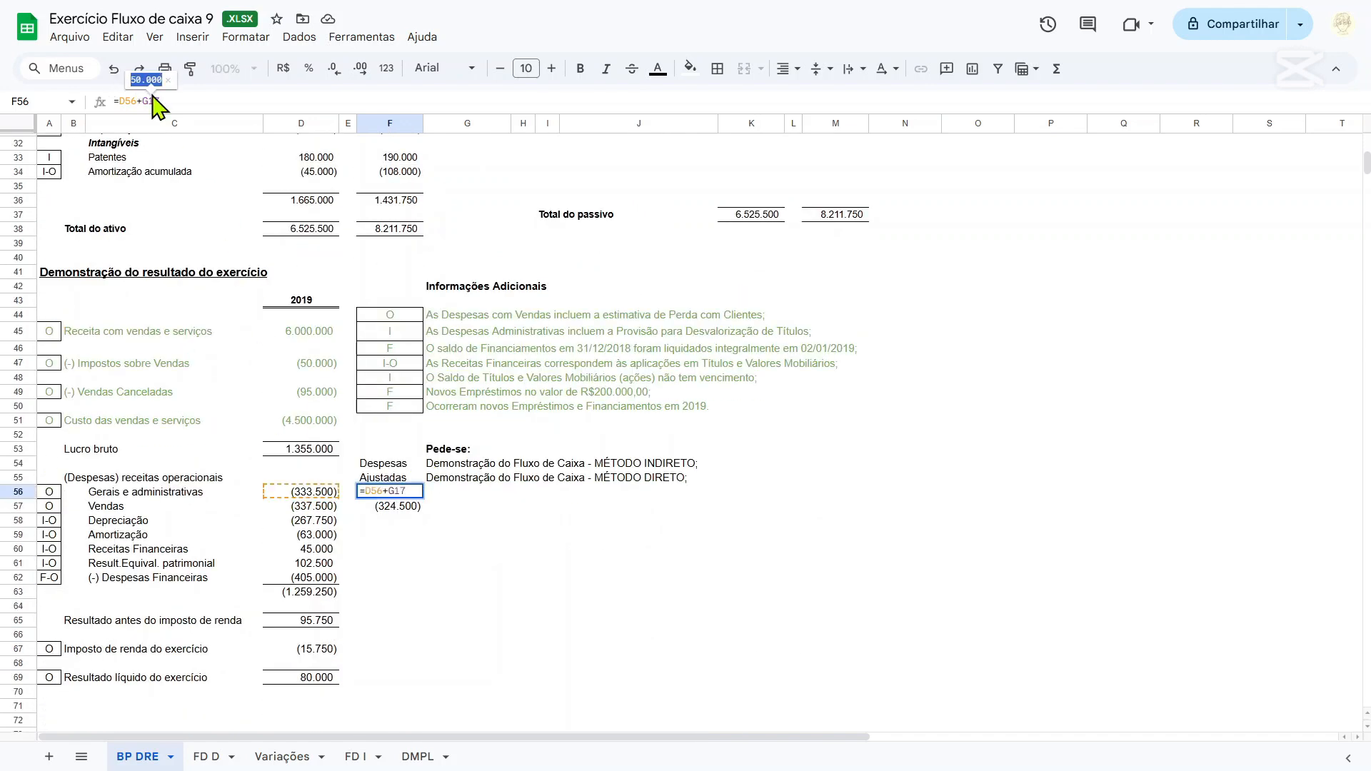
{"action": "key", "text": "Return"}
{"action": "left_click", "coordinate": [413, 496]}
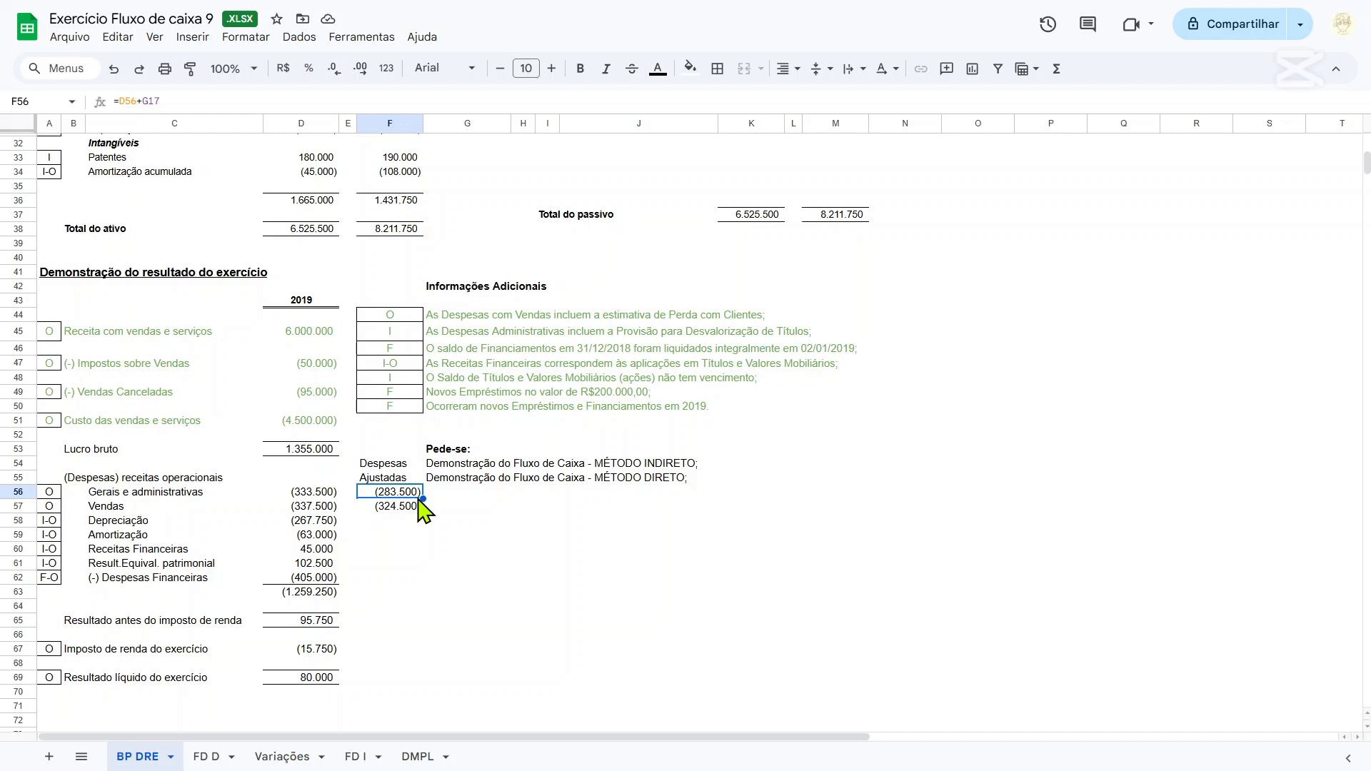
Examine the adjusted Vendas expense formula in F57 and its references to D57 and the PECLD adjustment in G14.
{"action": "key", "text": "Down"}
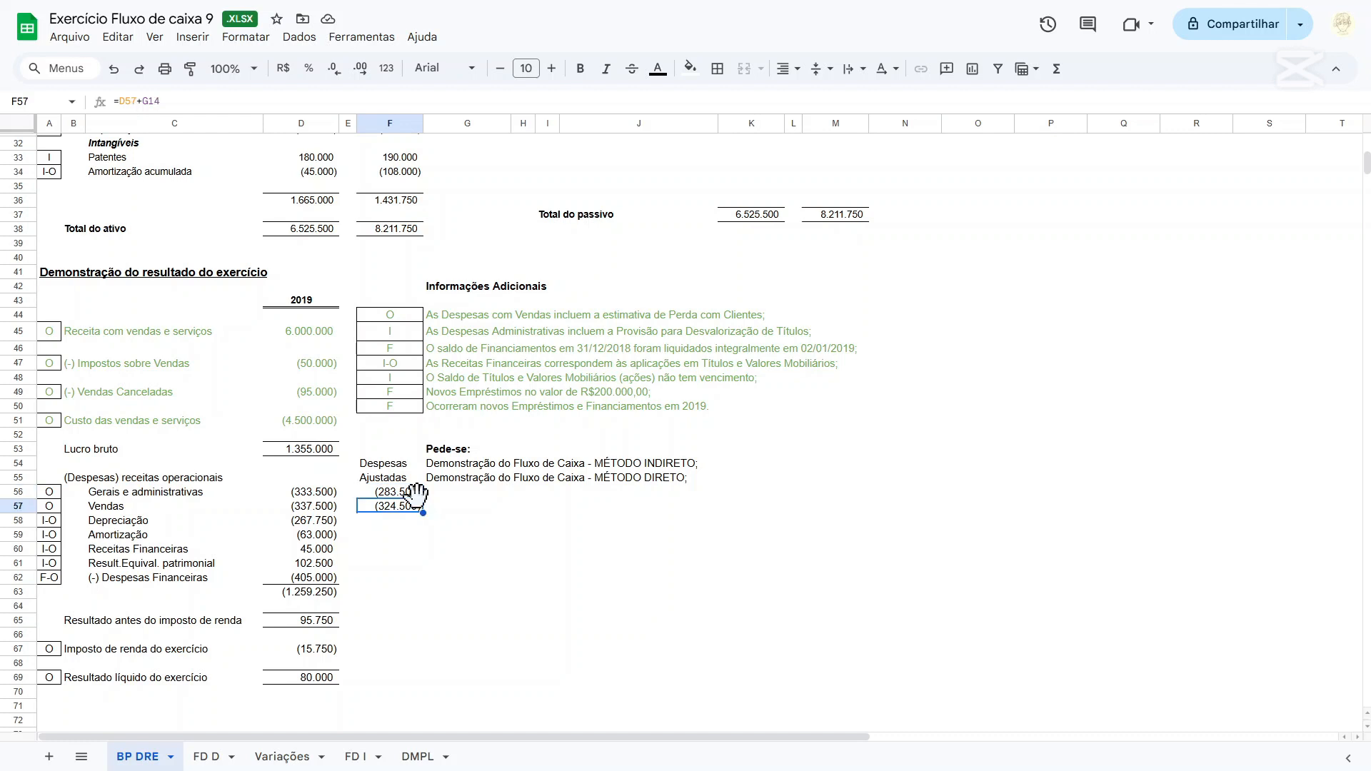
{"action": "key", "text": "Left"}
{"action": "key", "text": "Left"}
{"action": "key", "text": "Right"}
{"action": "key", "text": "Right"}
{"action": "key", "text": "Left"}
{"action": "key", "text": "Right"}
{"action": "key", "text": "Left"}
{"action": "key", "text": "Right"}
{"action": "double_click", "coordinate": [162, 101]}
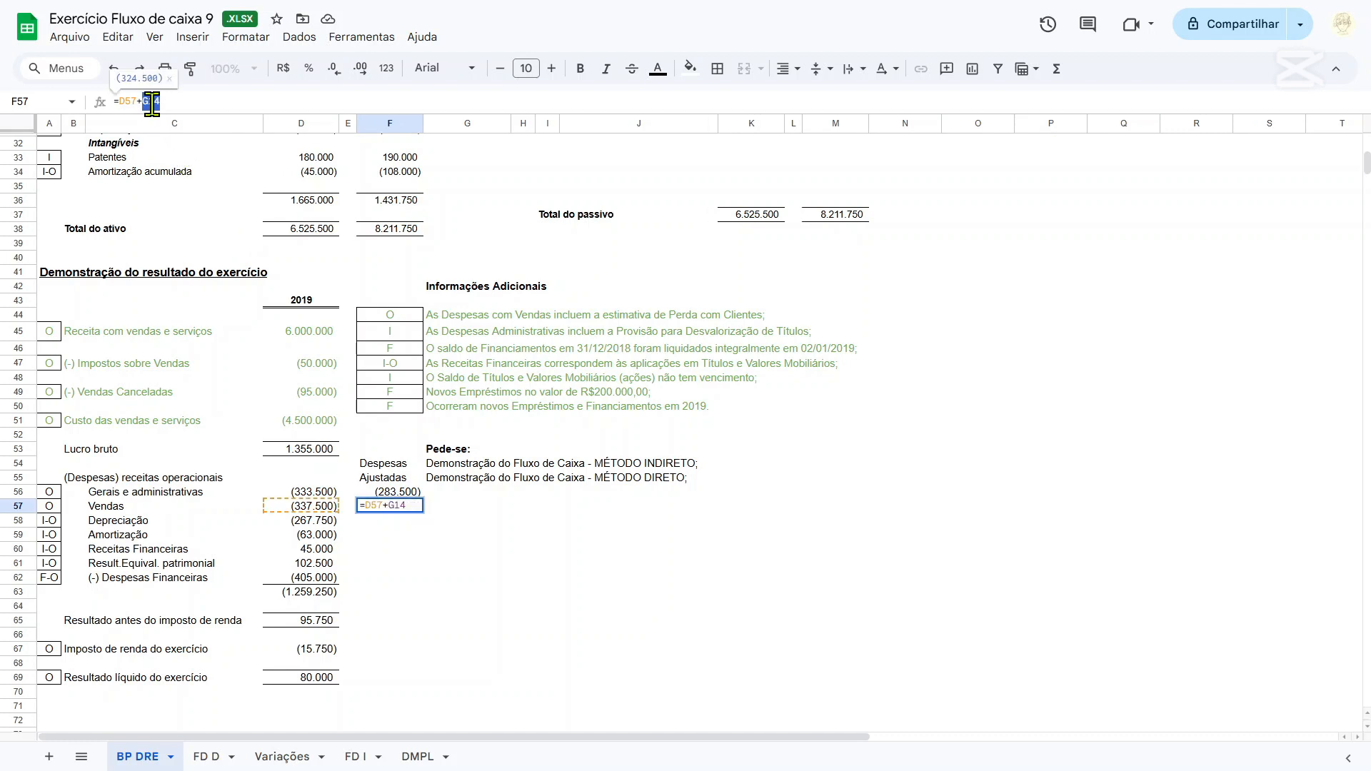
{"action": "double_click", "coordinate": [125, 102]}
{"action": "scroll", "coordinate": [383, 397], "scroll_direction": "up", "scroll_amount": 10}
{"action": "key", "text": "Return"}
{"action": "scroll", "coordinate": [459, 376], "scroll_direction": "down", "scroll_amount": 2}
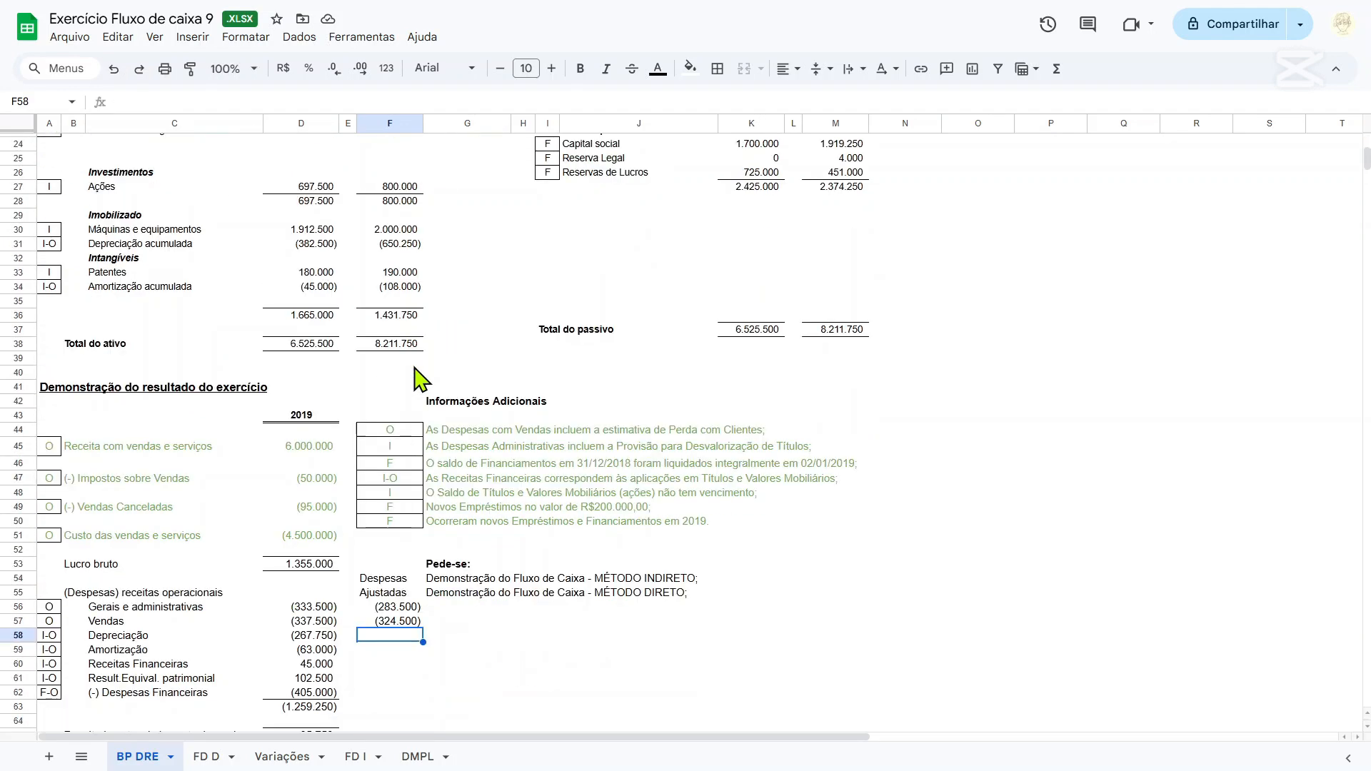
Colour the text of the (-) PECLD row with its adjustment, A14:G14, green.
{"action": "scroll", "coordinate": [490, 352], "scroll_direction": "up", "scroll_amount": 8}
{"action": "left_click_drag", "start_coordinate": [485, 333], "coordinate": [55, 335]}
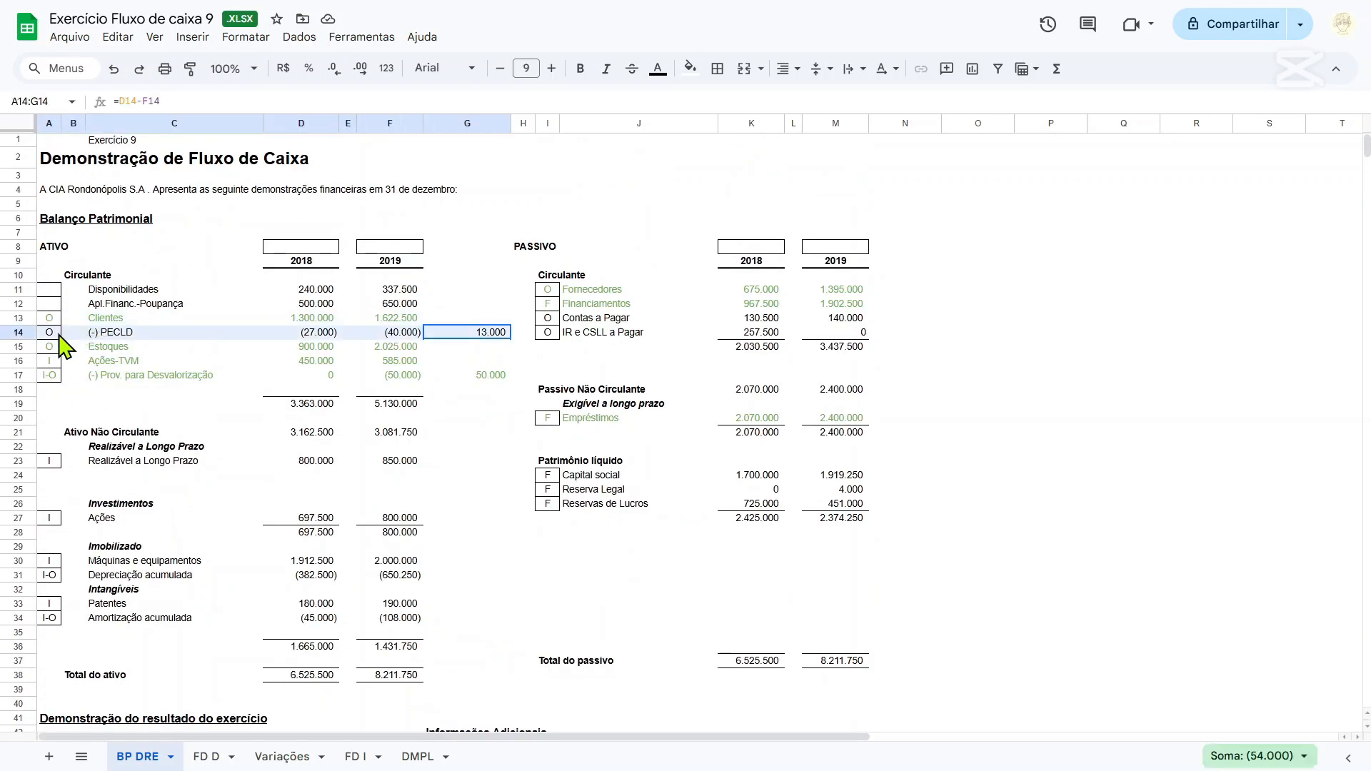
{"action": "left_click", "coordinate": [657, 70]}
{"action": "left_click", "coordinate": [734, 218]}
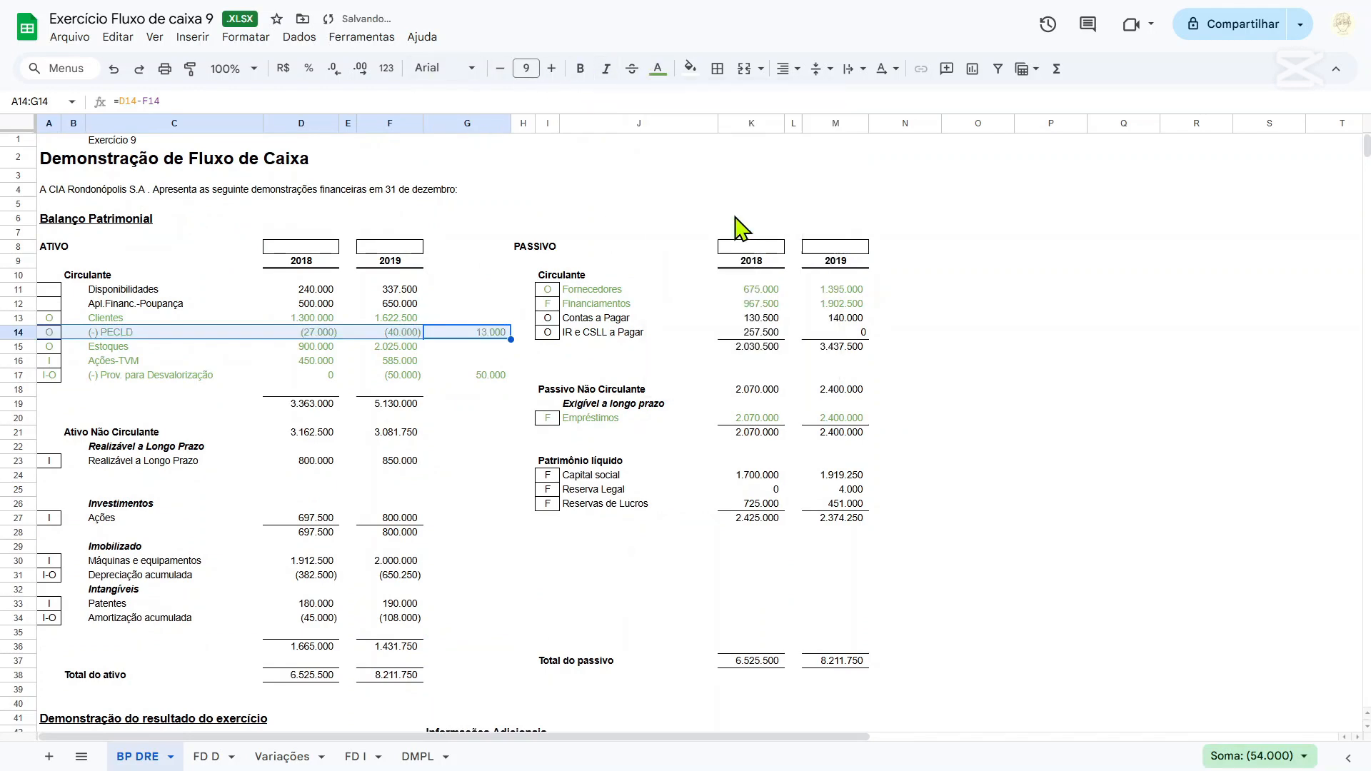
Review the adjusted expenses in F56:F57 alongside the Contas a Pagar line of the balance sheet.
{"action": "scroll", "coordinate": [609, 350], "scroll_direction": "down", "scroll_amount": 7}
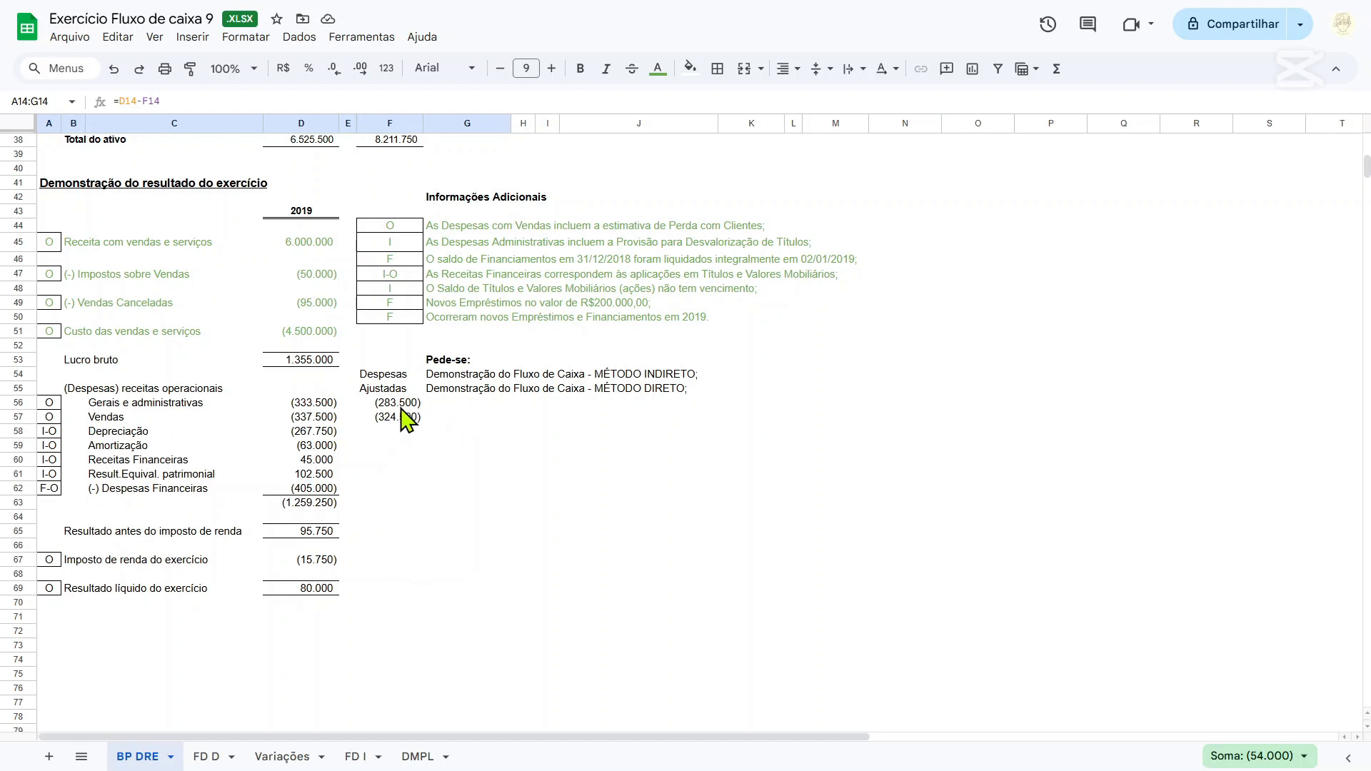
{"action": "left_click_drag", "start_coordinate": [401, 406], "coordinate": [402, 420]}
{"action": "scroll", "coordinate": [461, 464], "scroll_direction": "up", "scroll_amount": 8}
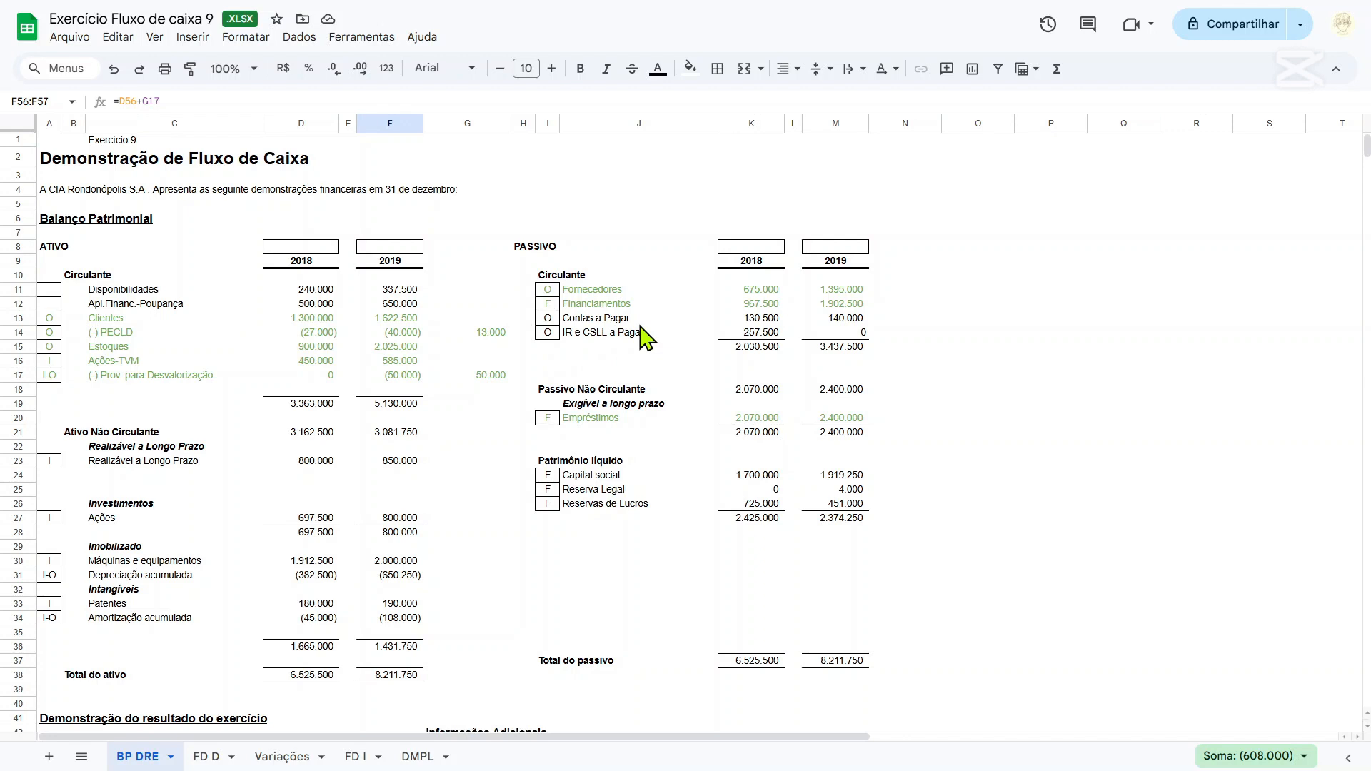
{"action": "scroll", "coordinate": [647, 336], "scroll_direction": "down", "scroll_amount": 10}
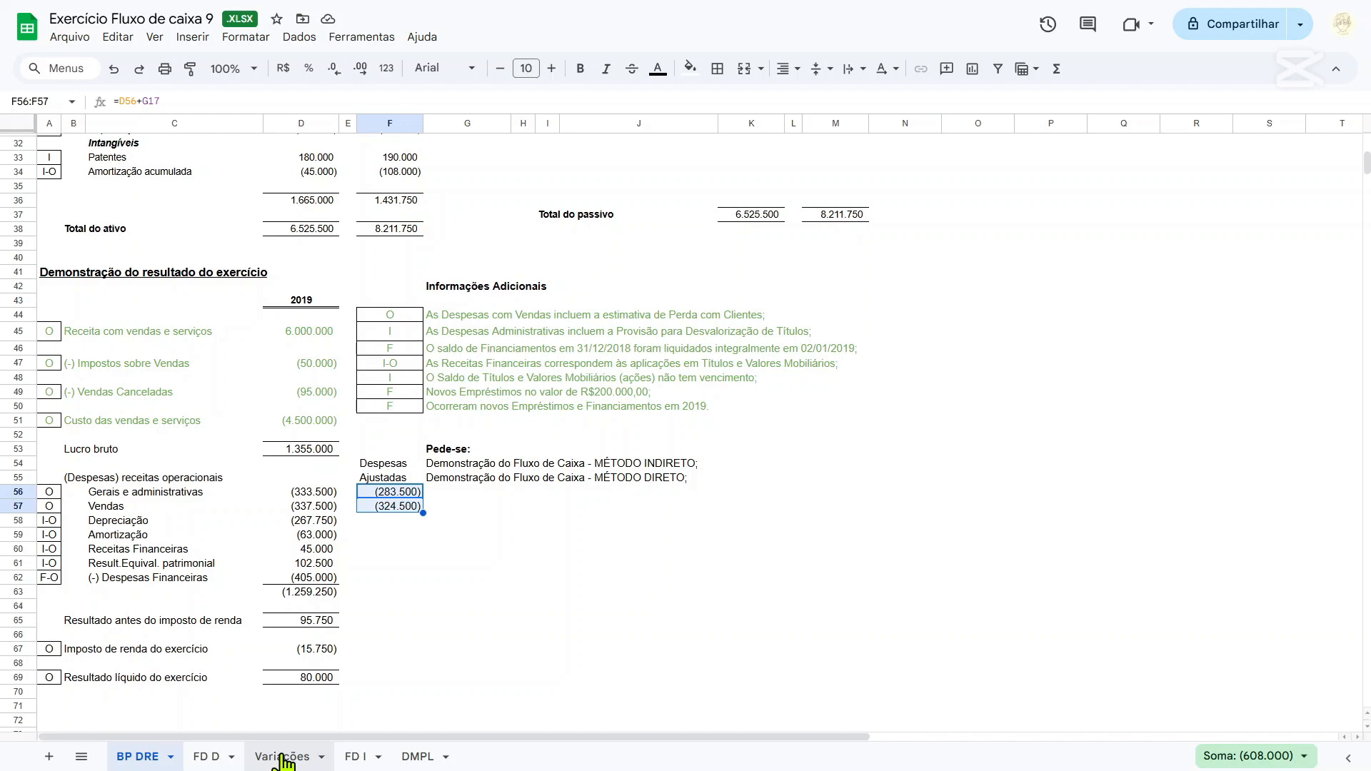
{"action": "scroll", "coordinate": [530, 298], "scroll_direction": "up", "scroll_amount": 10}
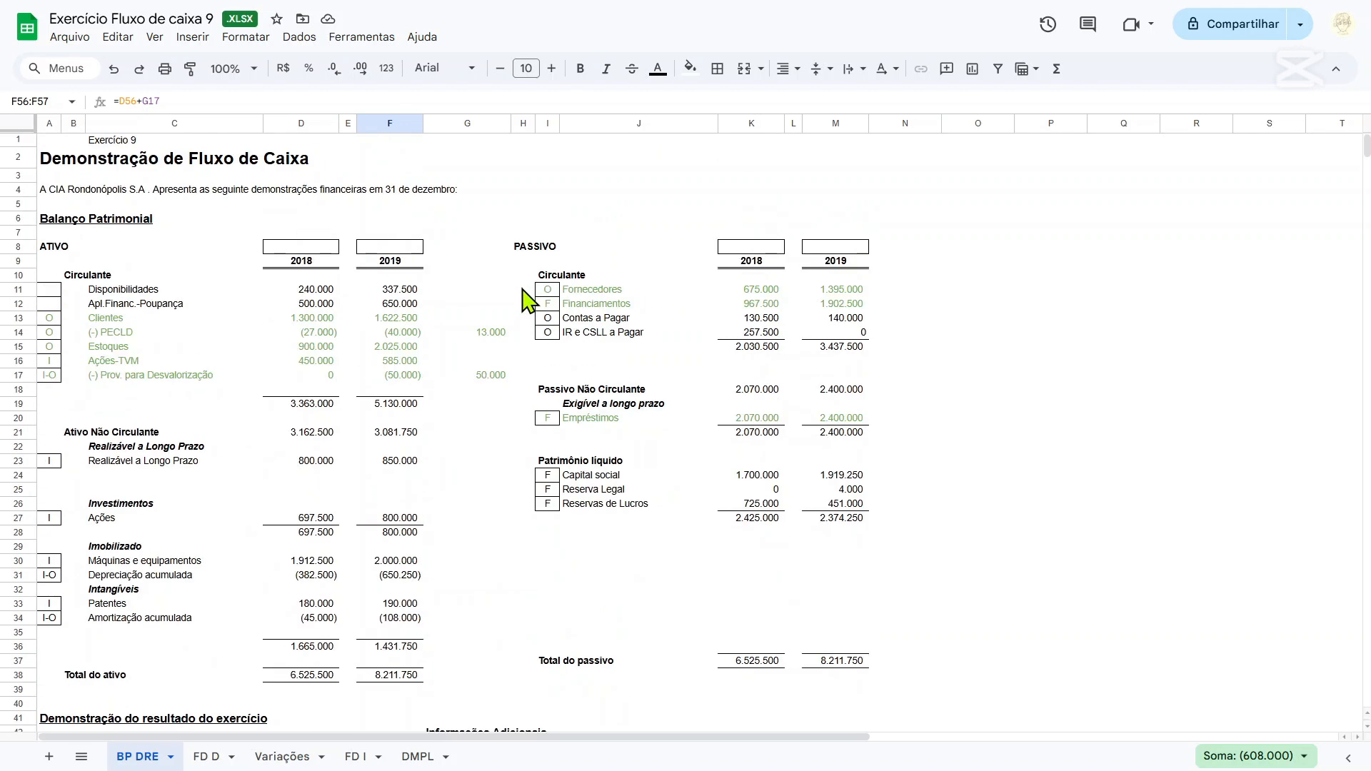
On the Variações sheet, head column H with "Contas a pagar" in H4 and "PC" in H5.
{"action": "left_click", "coordinate": [352, 757]}
{"action": "left_click", "coordinate": [307, 759]}
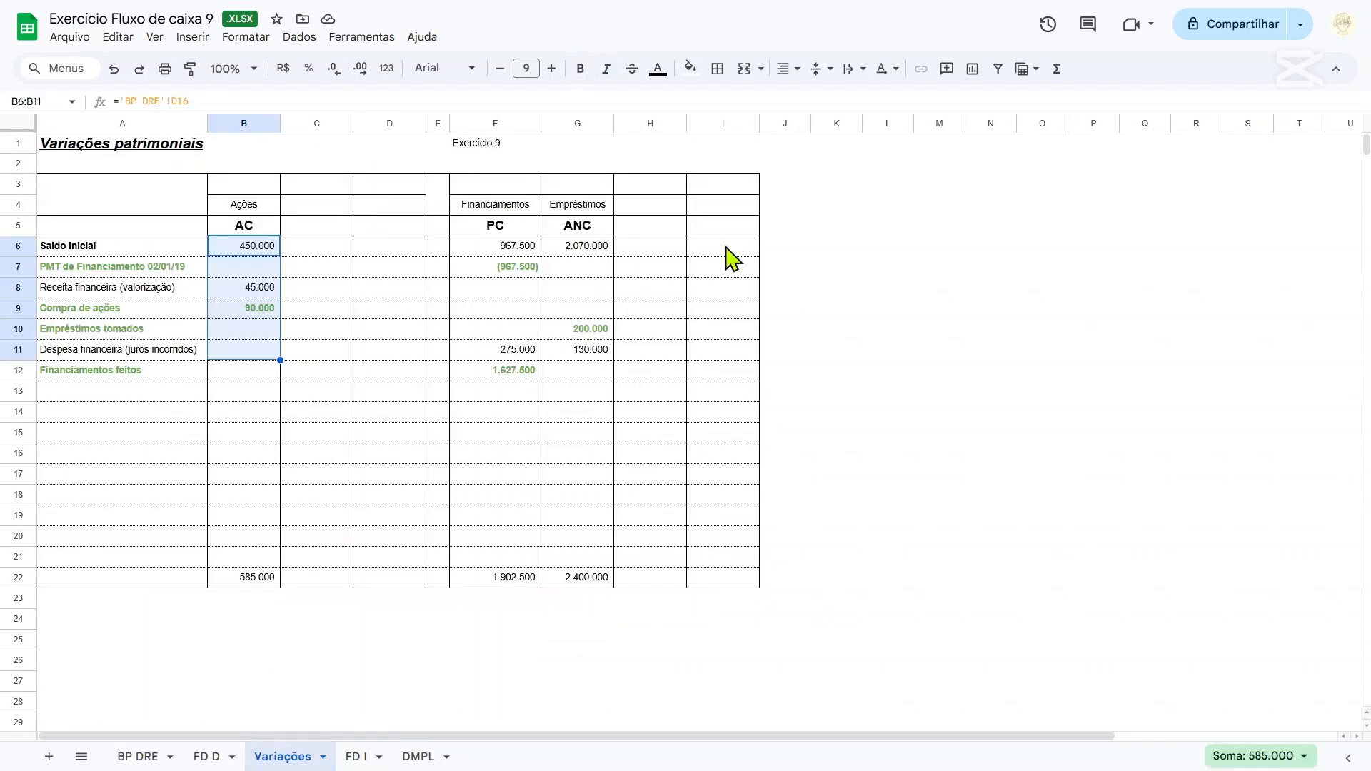
{"action": "left_click", "coordinate": [661, 213]}
{"action": "type", "text": "Contas"}
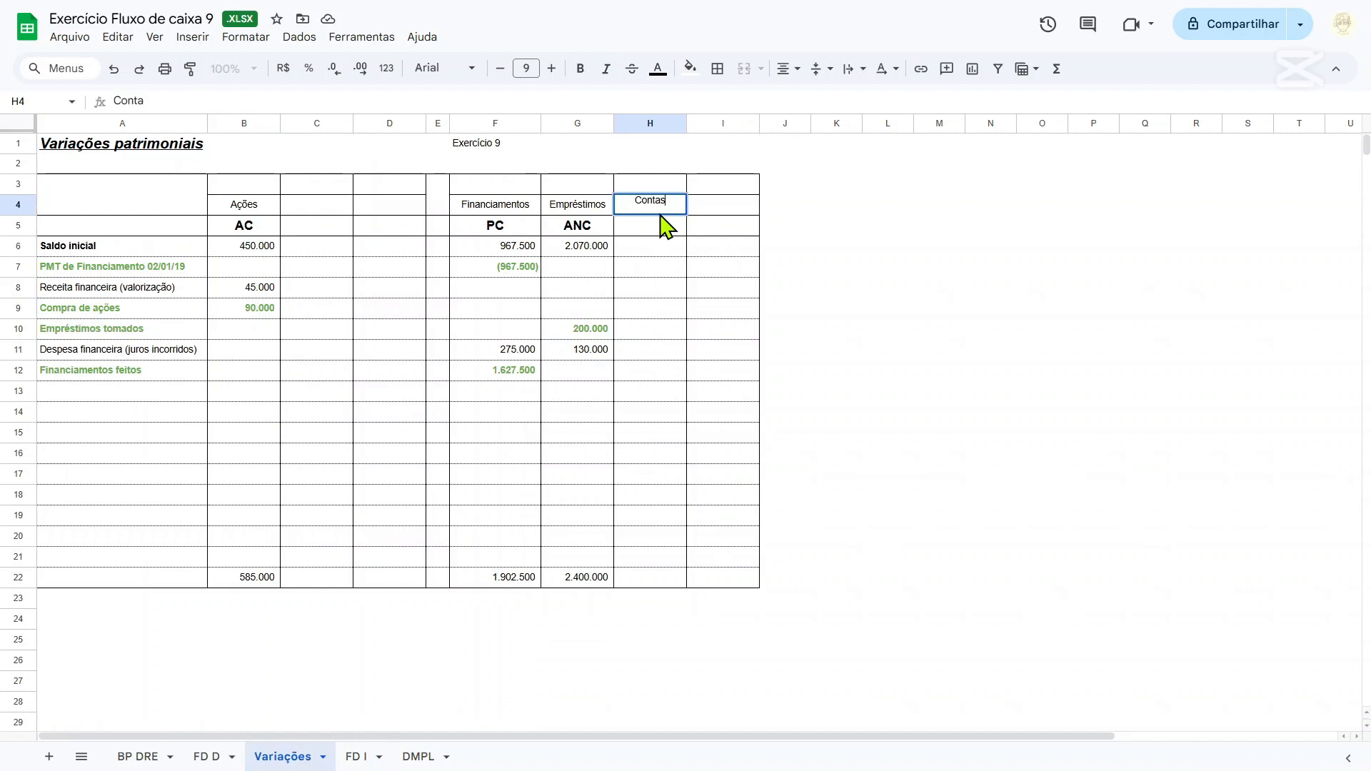
{"action": "type", "text": " a pagar"}
{"action": "key", "text": "Tab"}
{"action": "key", "text": "Return"}
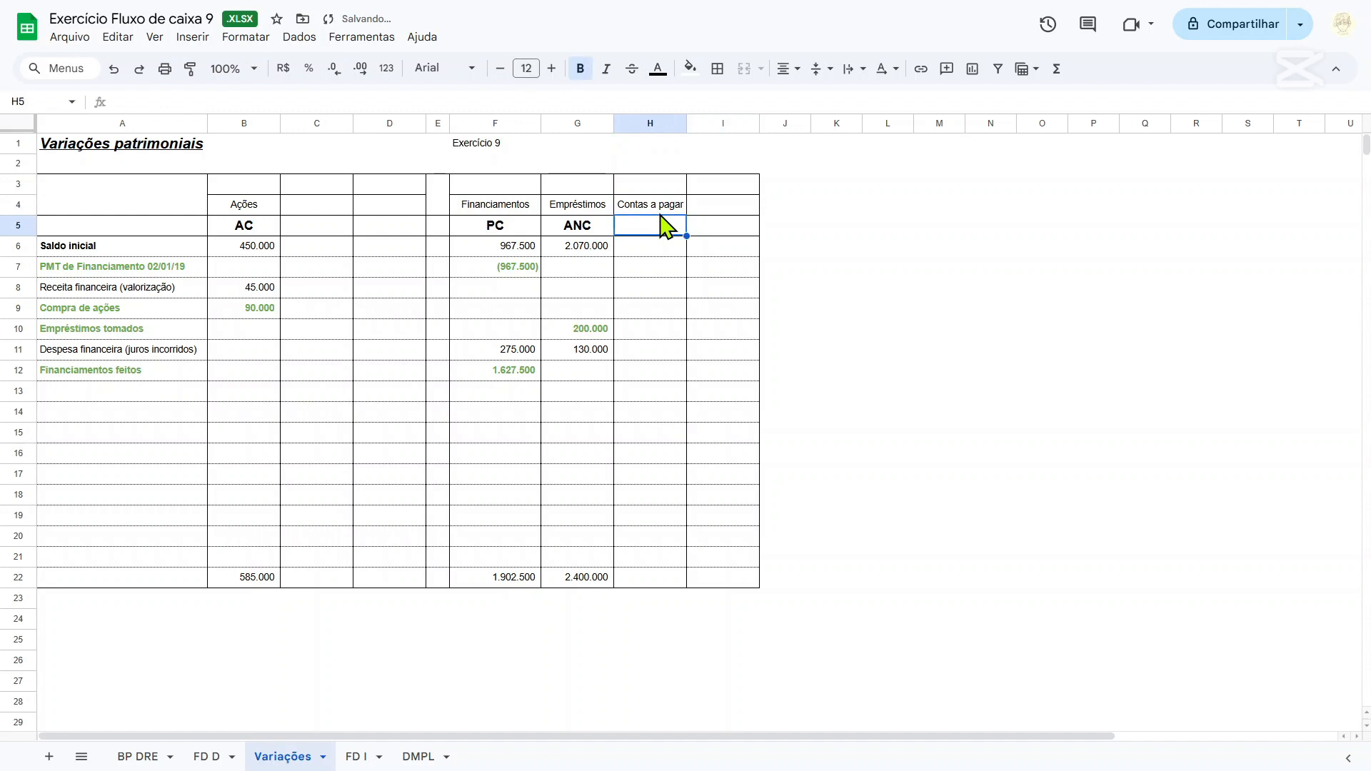
{"action": "type", "text": "PC"}
{"action": "key", "text": "Return"}
Link the Contas a pagar Saldo inicial in H6 to the 2018 Contas a Pagar balance, ='BP DRE'!K13.
{"action": "type", "text": "="}
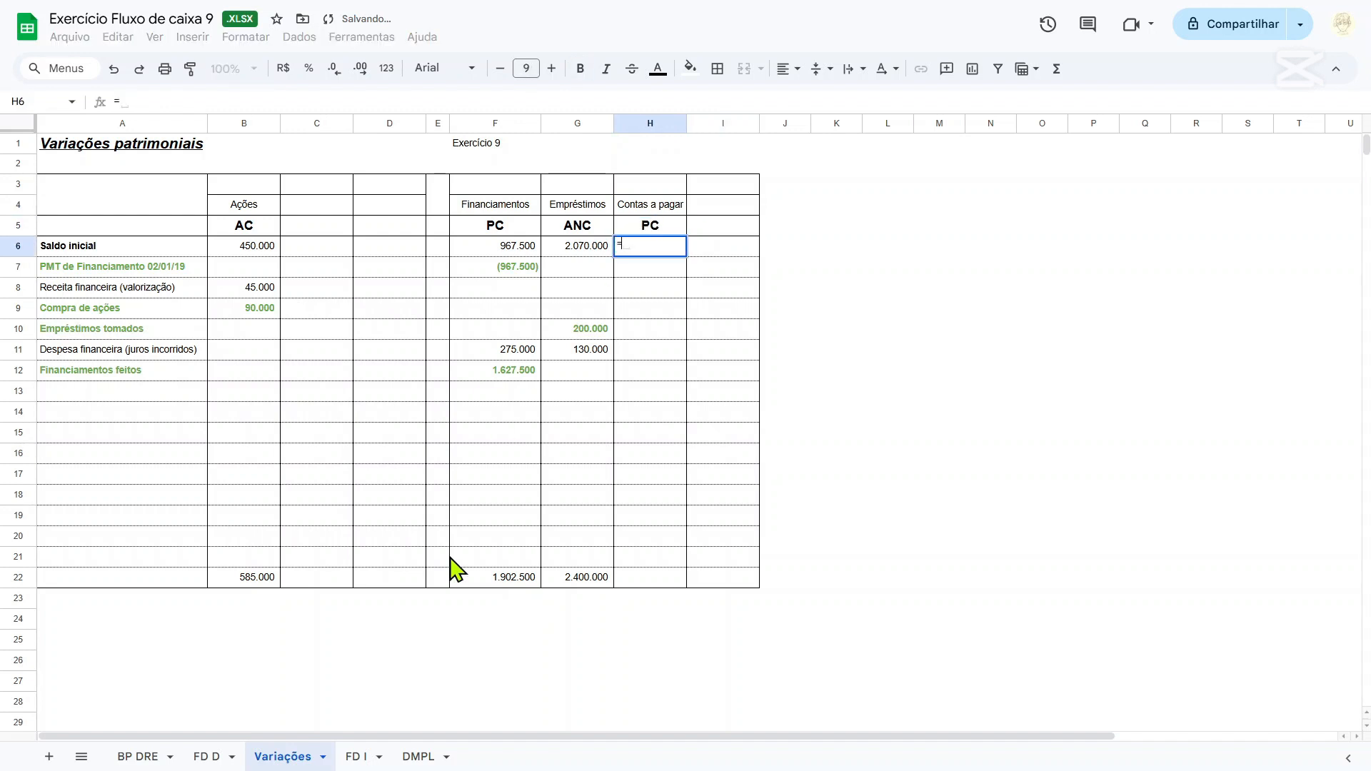
{"action": "left_click", "coordinate": [139, 757]}
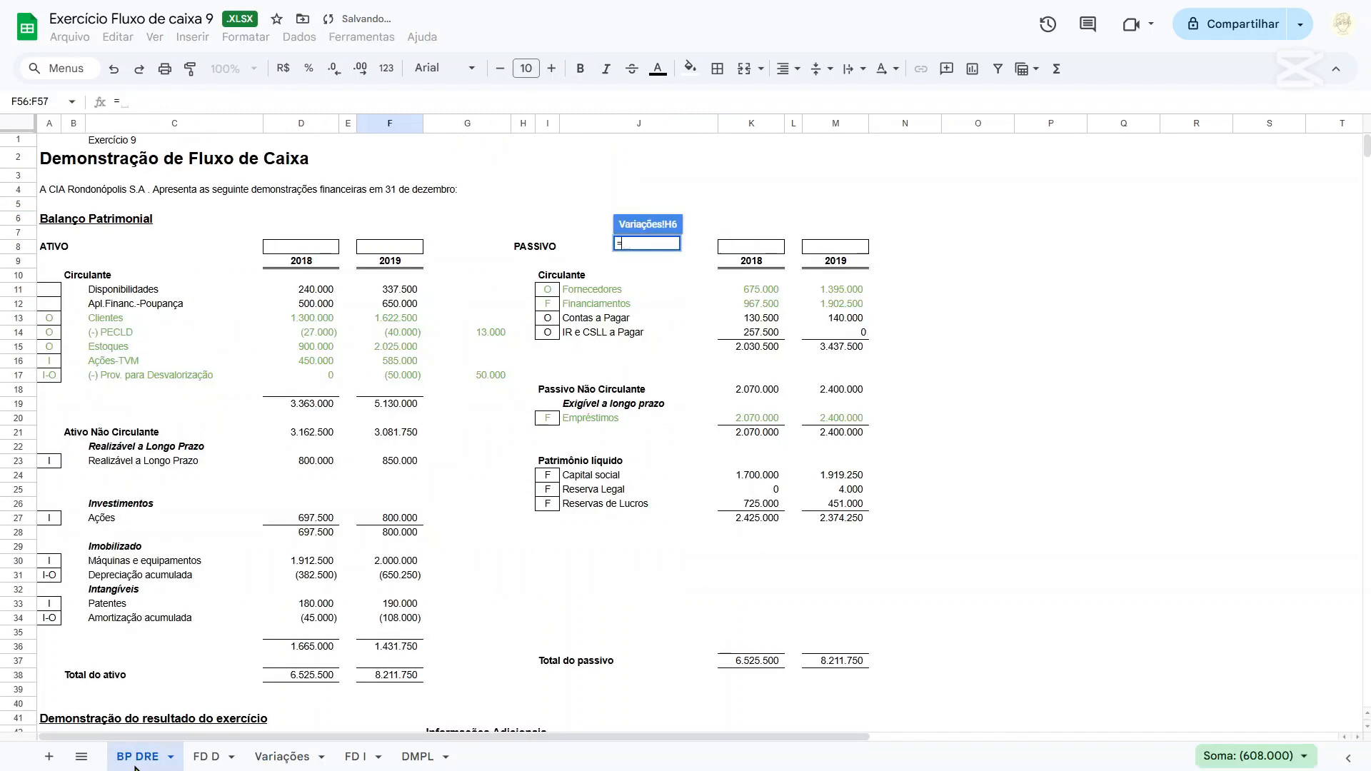
{"action": "left_click", "coordinate": [749, 319]}
{"action": "key", "text": "Return"}
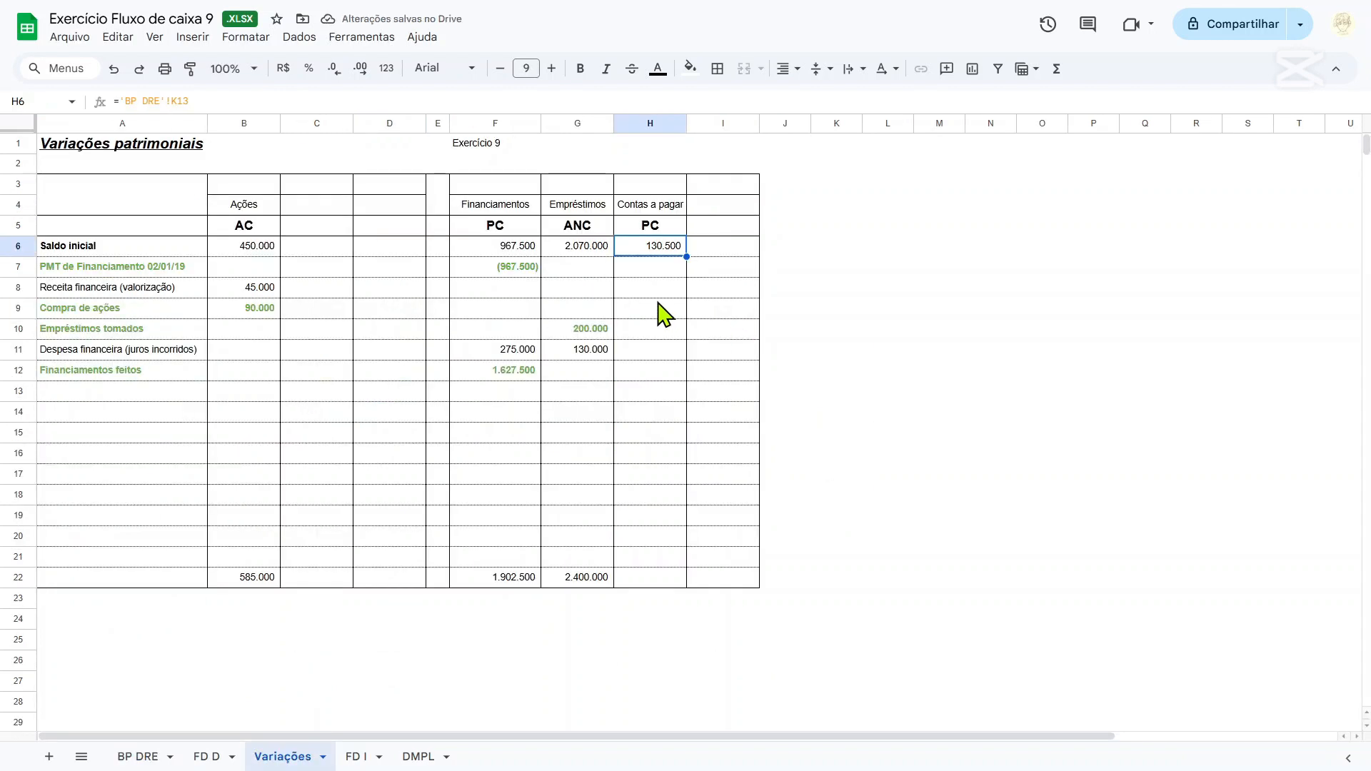
{"action": "left_click", "coordinate": [657, 267]}
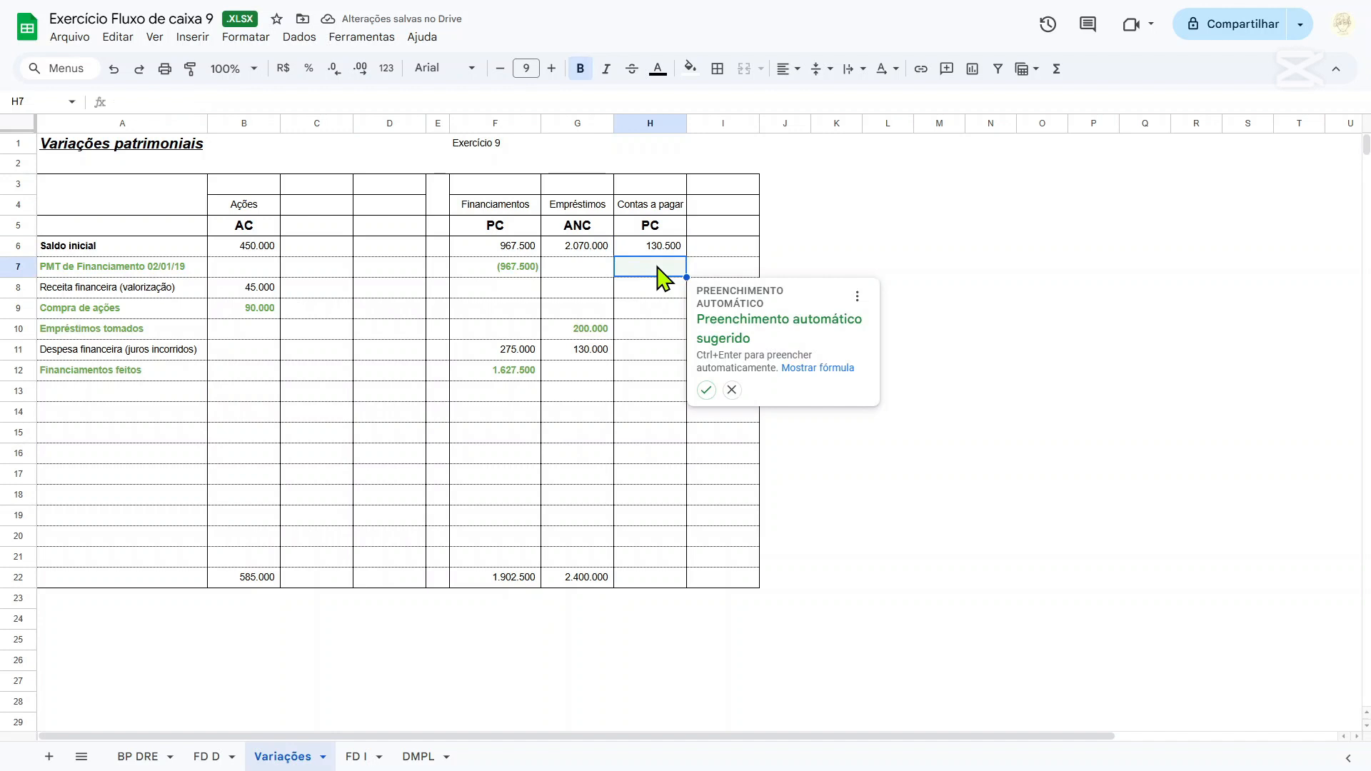
{"action": "type", "text": "="}
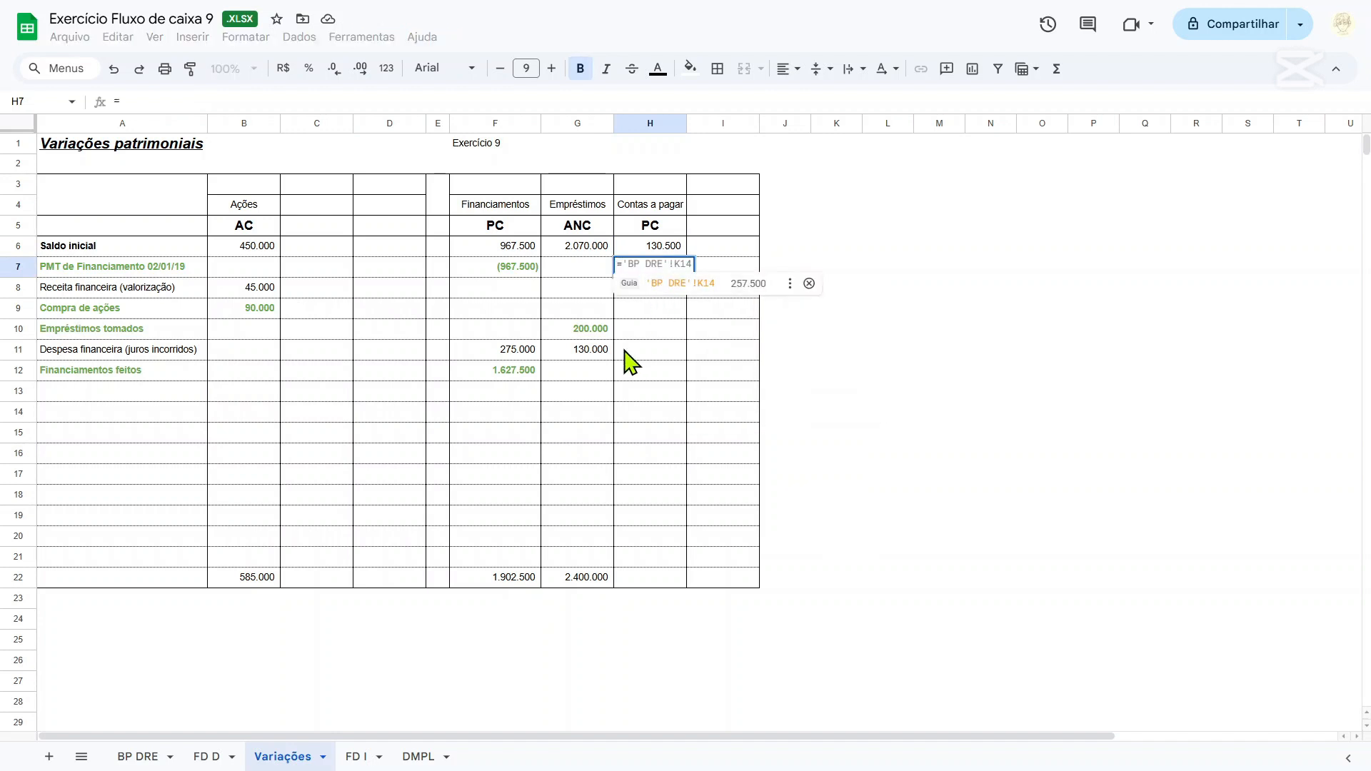
{"action": "key", "text": "Escape"}
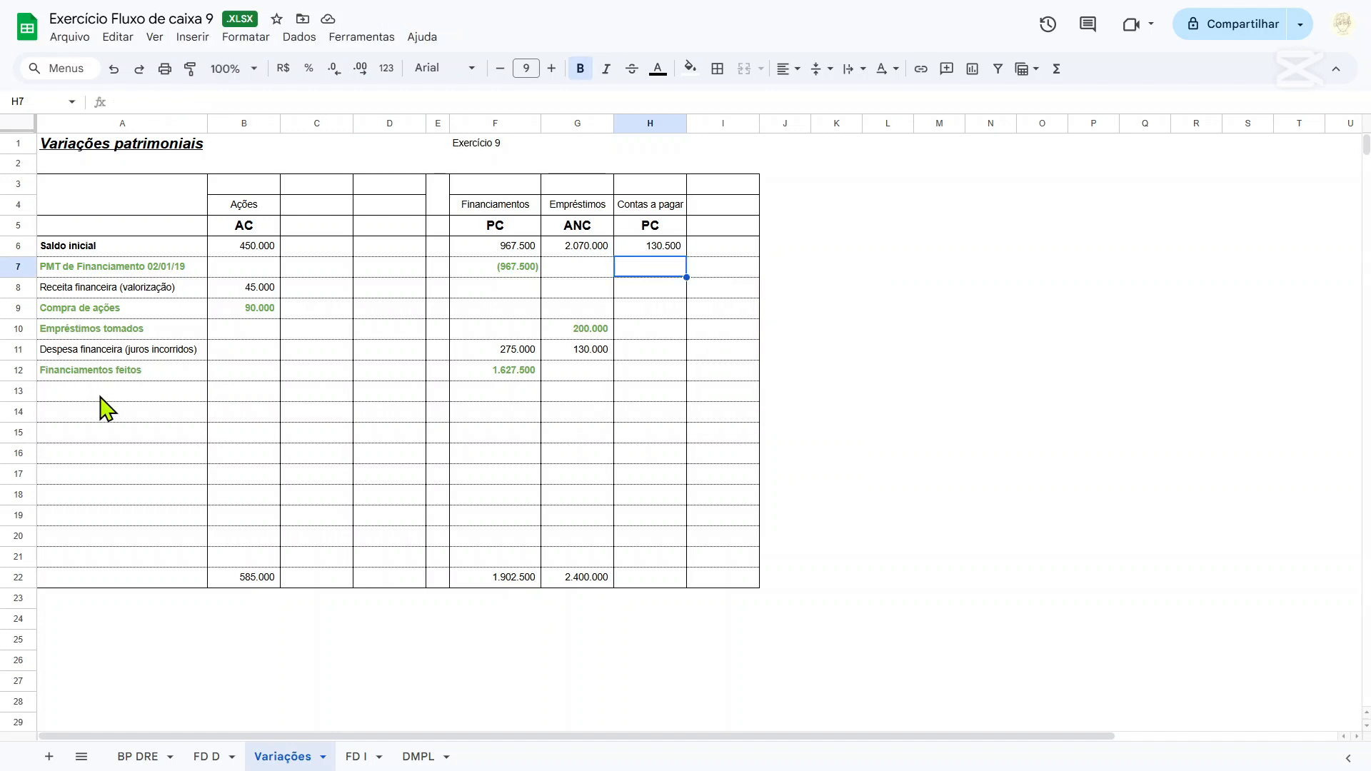
Label row 13 of the variations table "Despesas VGA" in A13.
{"action": "left_click", "coordinate": [108, 407]}
{"action": "type", "text": "Rec"}
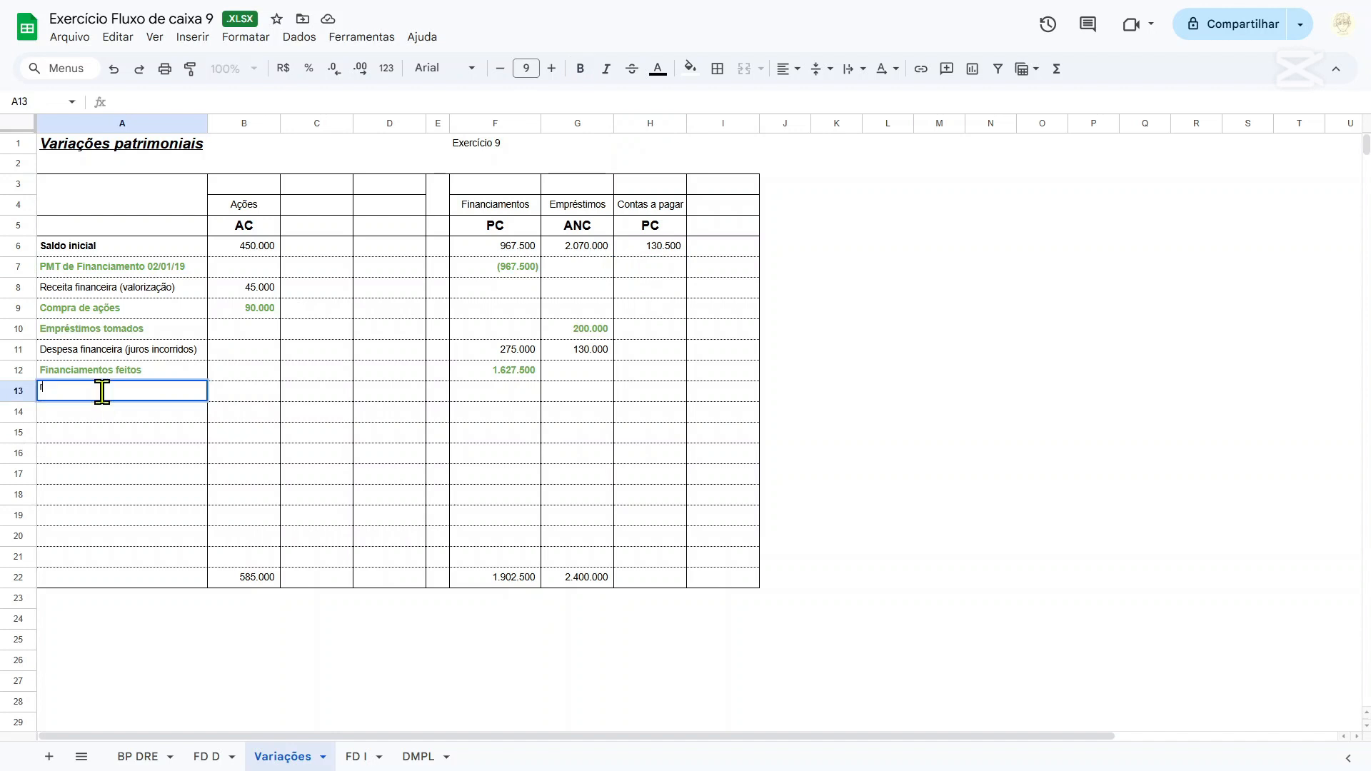
{"action": "type", "text": "eita"}
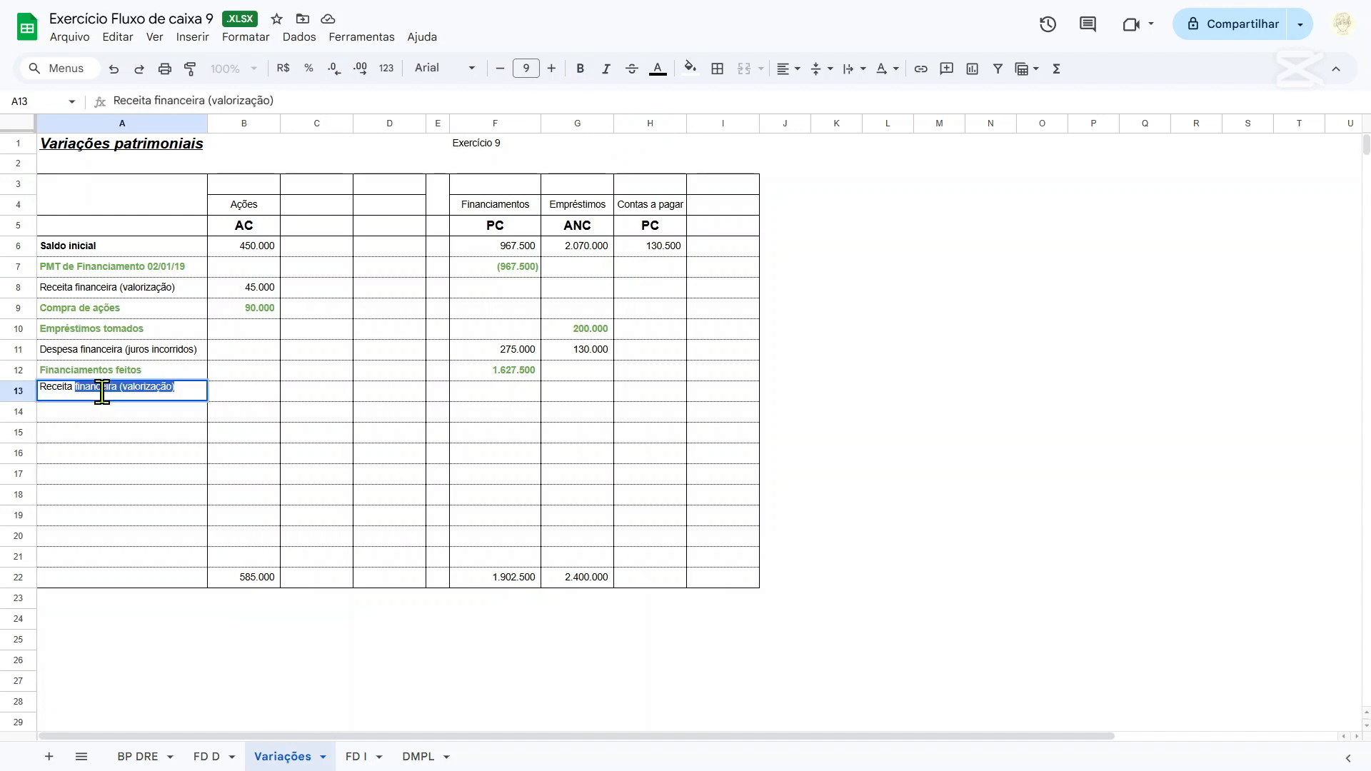
{"action": "key", "text": "Delete"}
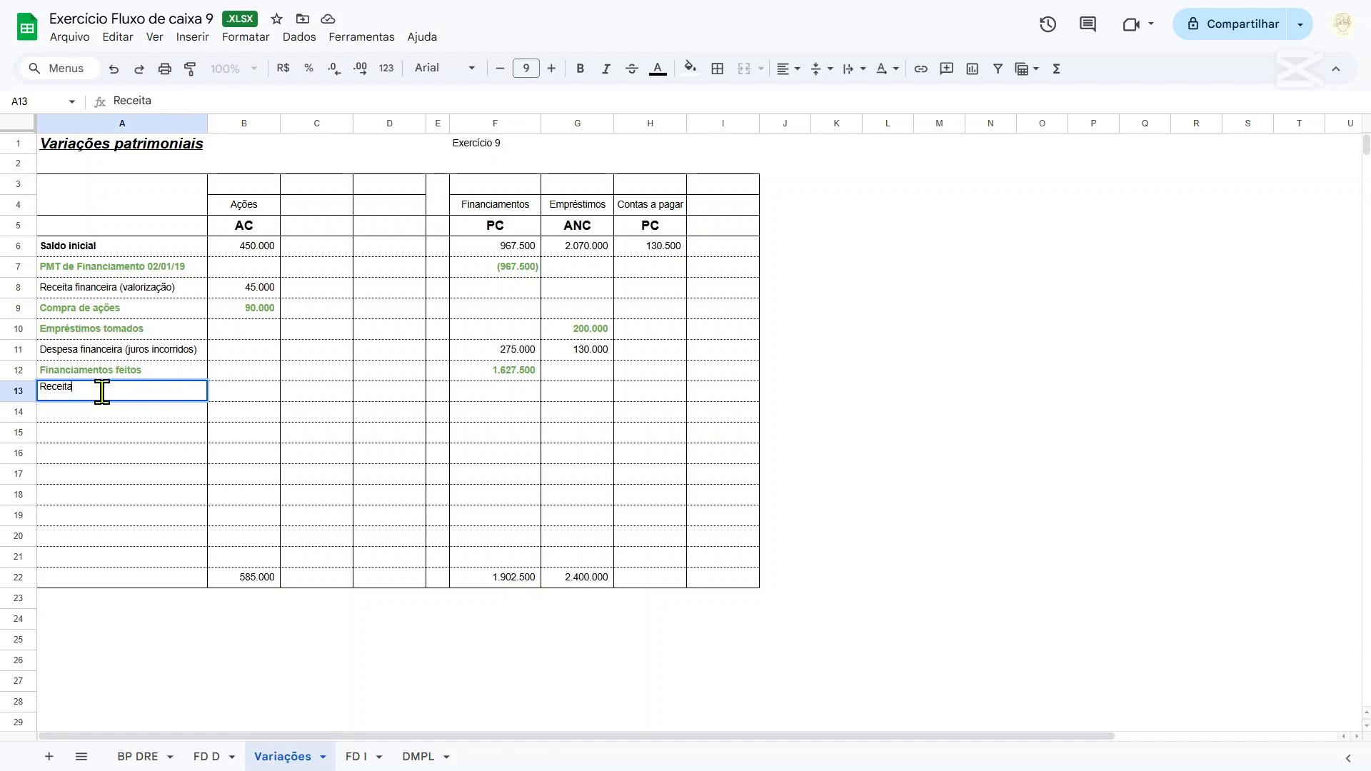
{"action": "type", "text": "Despesas VGA"}
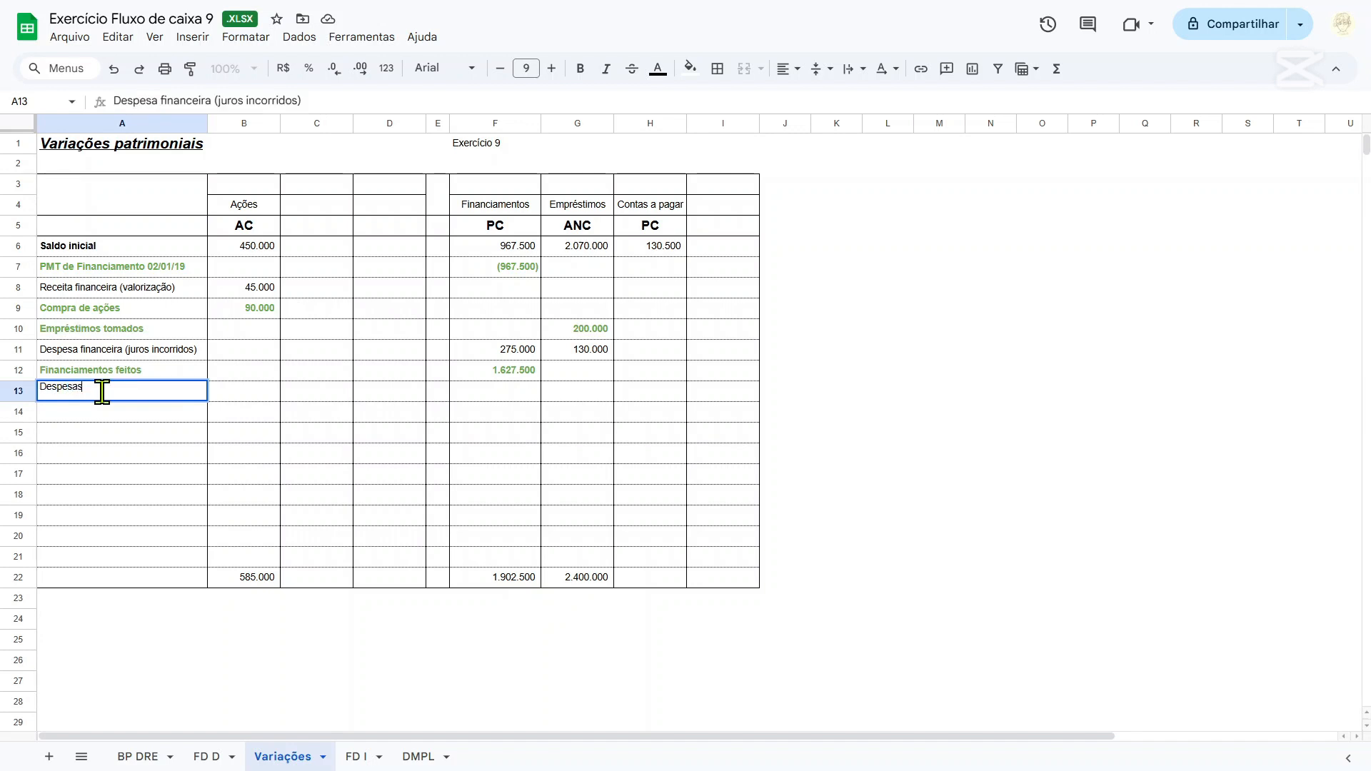
{"action": "key", "text": "Tab"}
{"action": "key", "text": "Tab"}
{"action": "key", "text": "Tab"}
{"action": "key", "text": "Tab"}
{"action": "key", "text": "Tab"}
{"action": "key", "text": "Tab"}
{"action": "key", "text": "Tab"}
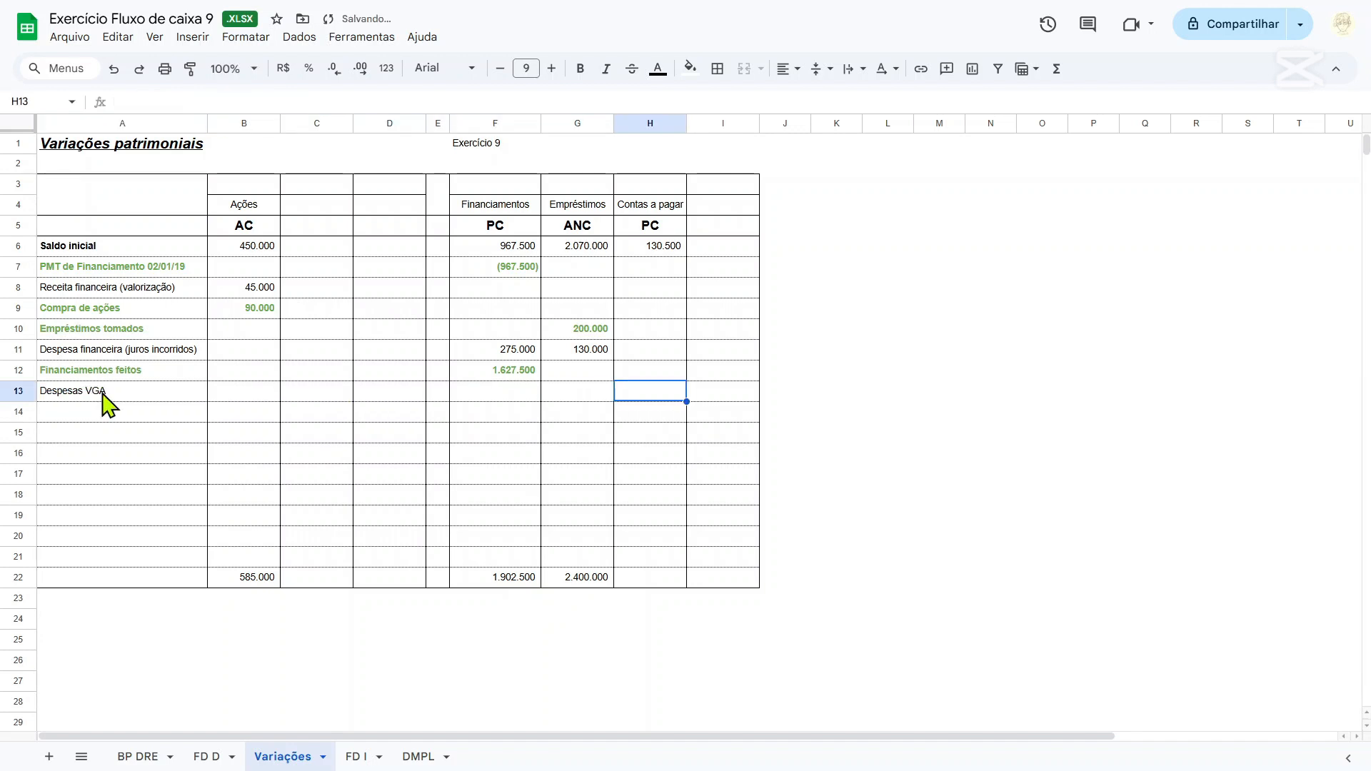
Enter the Despesas VGA amount for Contas a pagar in H13 from the adjusted expenses, =-'BP DRE'!F56-'BP DRE'!F57.
{"action": "type", "text": "="}
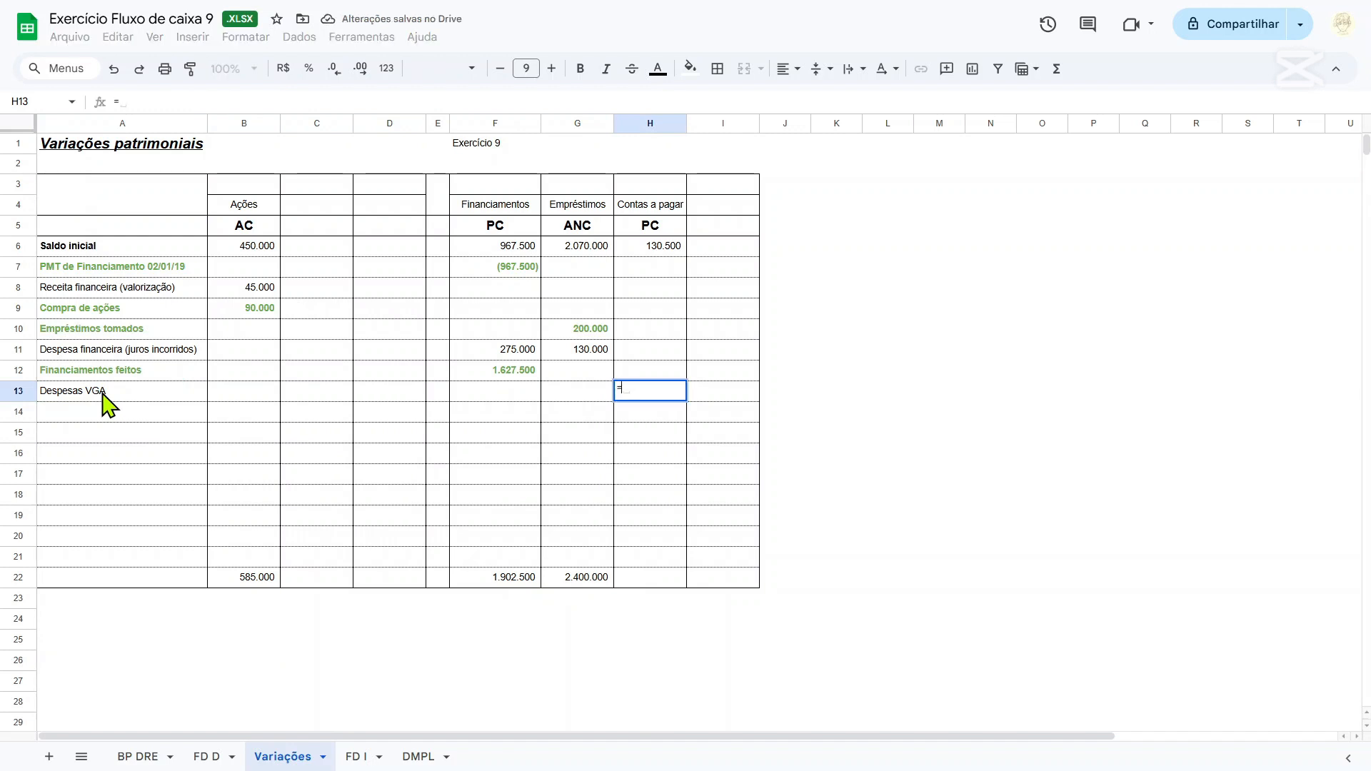
{"action": "left_click", "coordinate": [136, 757]}
{"action": "scroll", "coordinate": [454, 439], "scroll_direction": "down", "scroll_amount": 10}
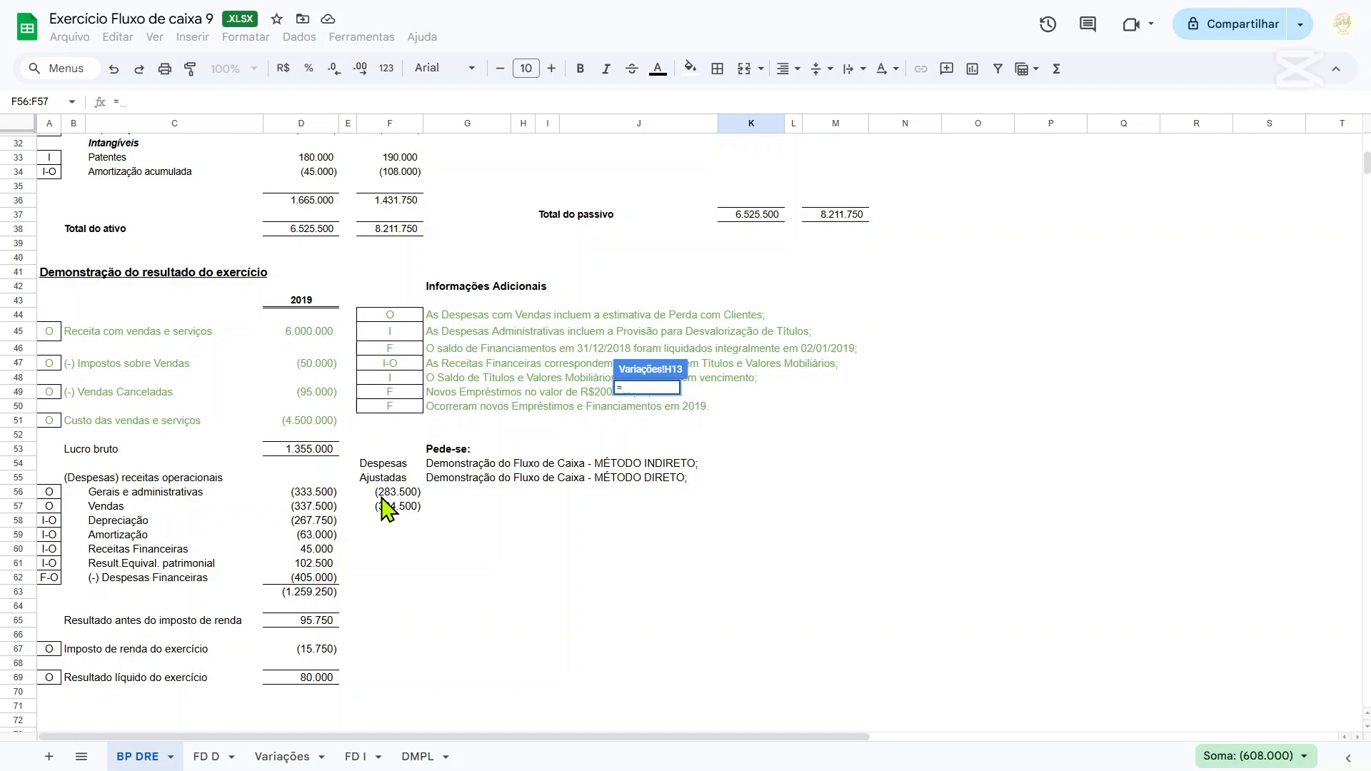
{"action": "type", "text": "-"}
{"action": "left_click", "coordinate": [384, 493]}
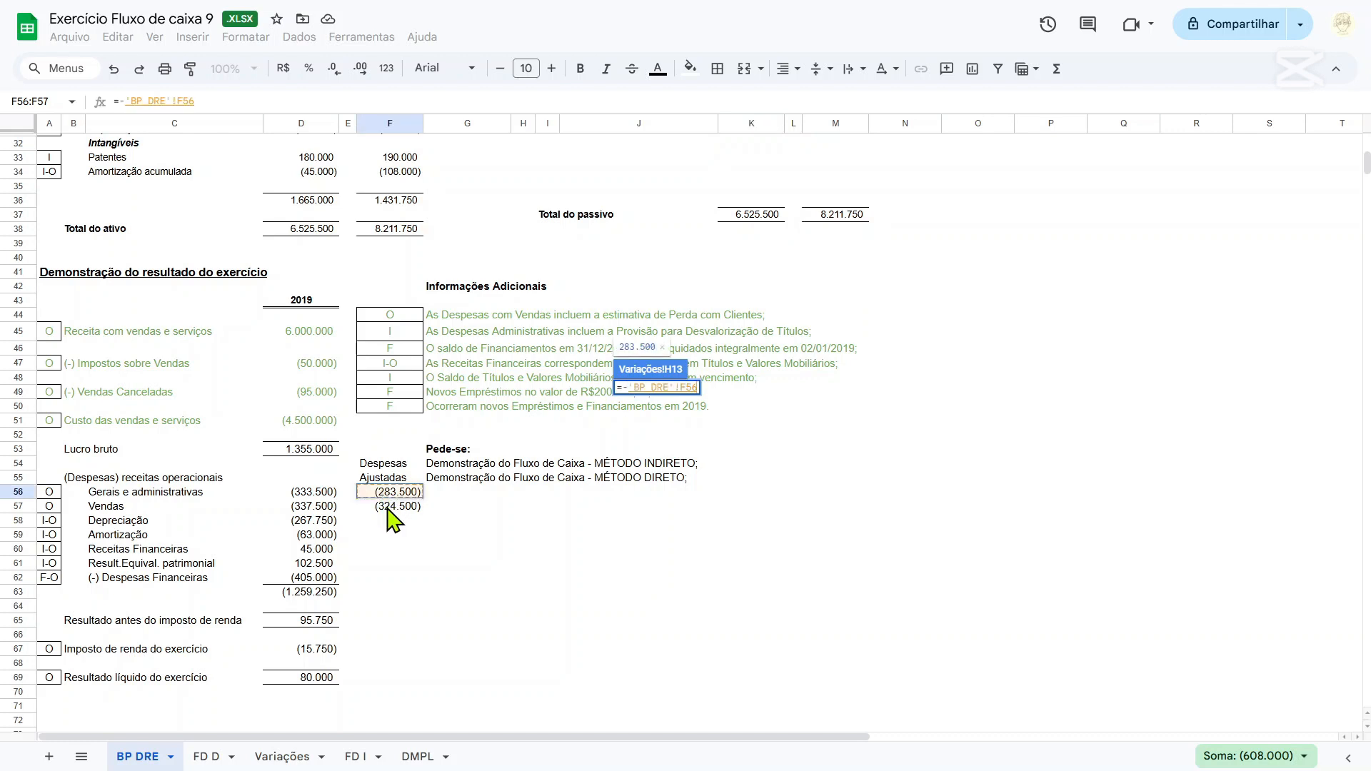
{"action": "type", "text": "-"}
{"action": "left_click", "coordinate": [388, 507]}
{"action": "key", "text": "Return"}
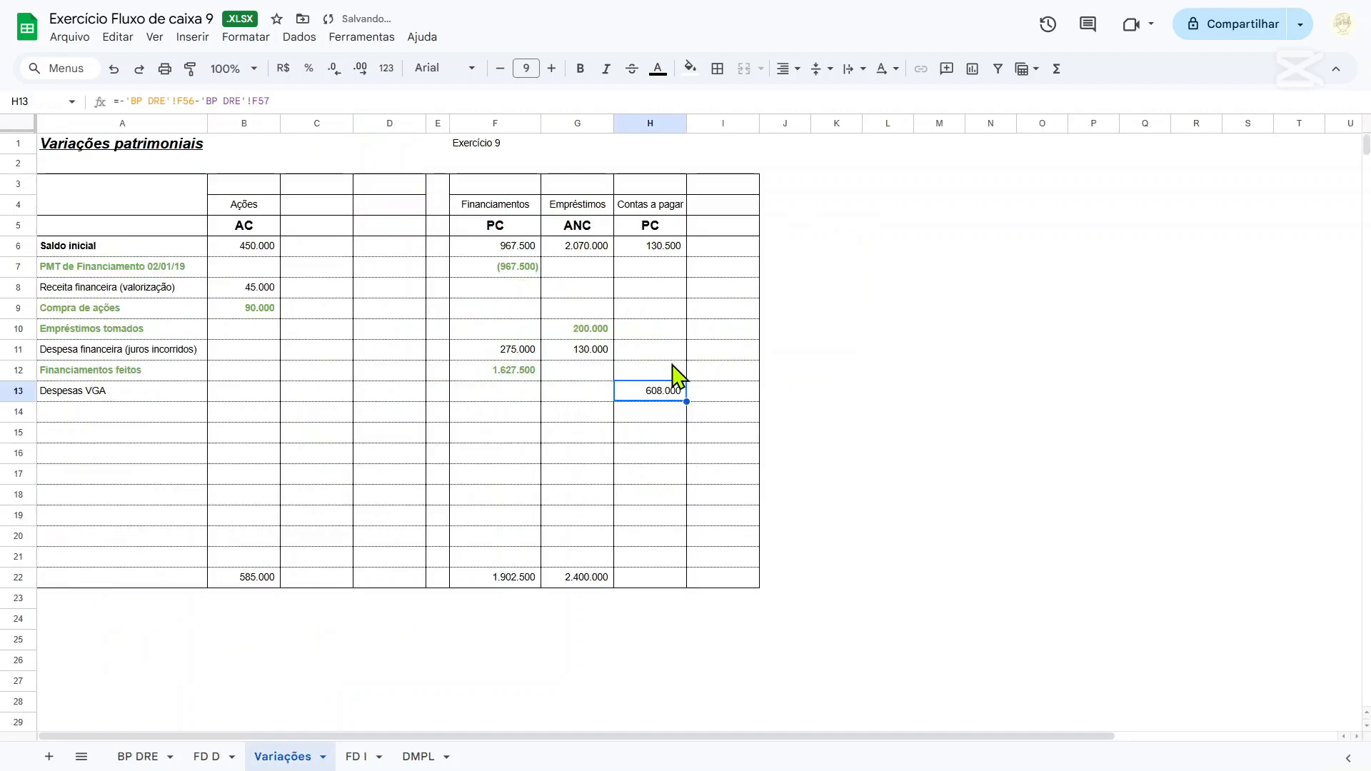
Link the Contas a pagar closing balance in H22 to the 2019 Contas a Pagar balance, ='BP DRE'!M13.
{"action": "left_click", "coordinate": [669, 253]}
{"action": "left_click_drag", "start_coordinate": [667, 254], "coordinate": [664, 397]}
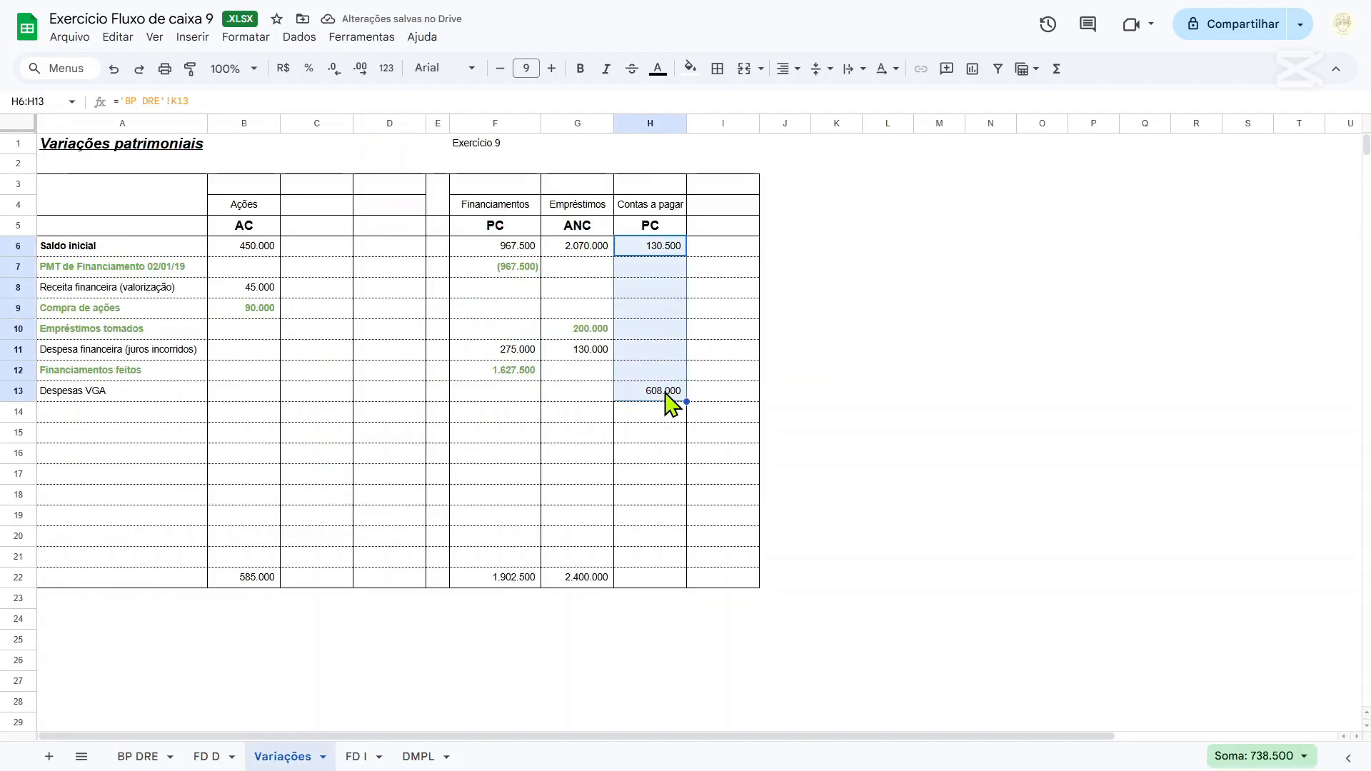
{"action": "left_click", "coordinate": [650, 580]}
{"action": "type", "text": "="}
{"action": "left_click", "coordinate": [138, 756]}
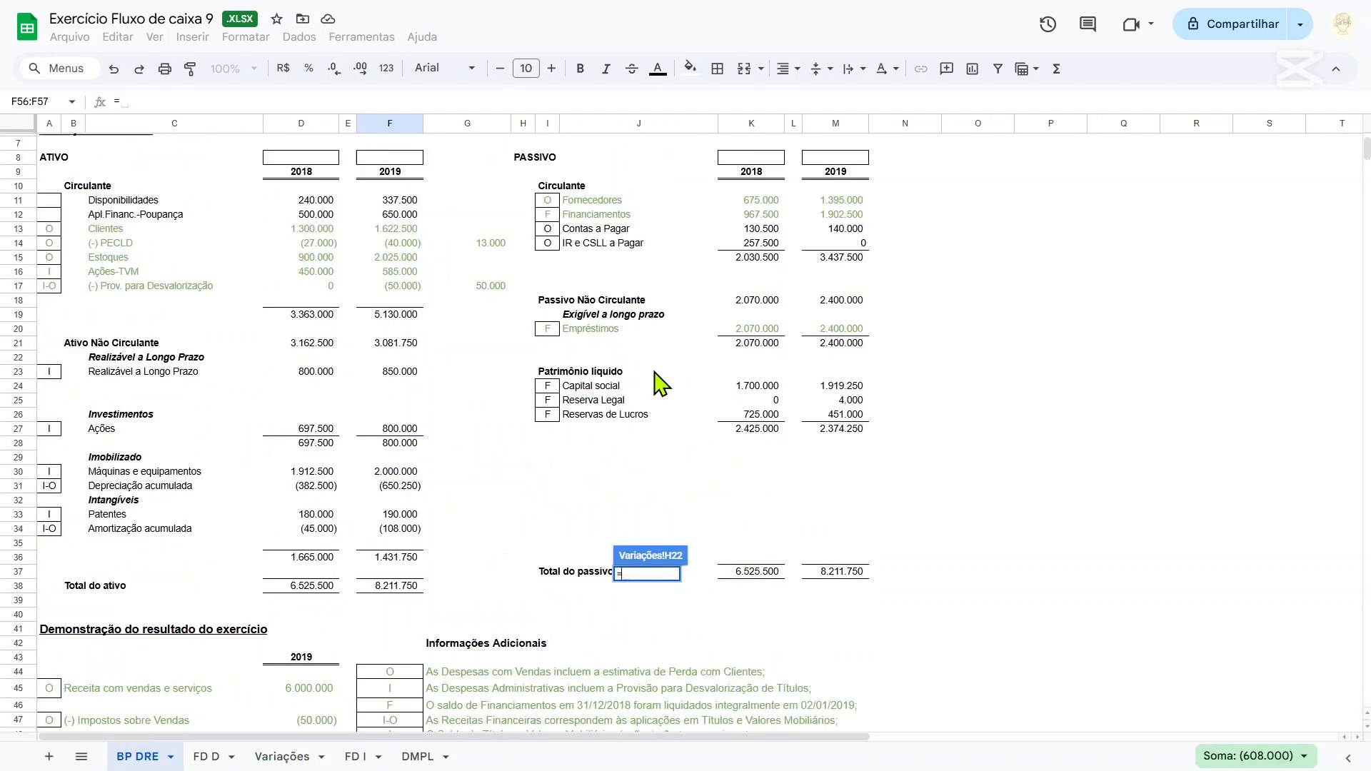
{"action": "left_click", "coordinate": [856, 321]}
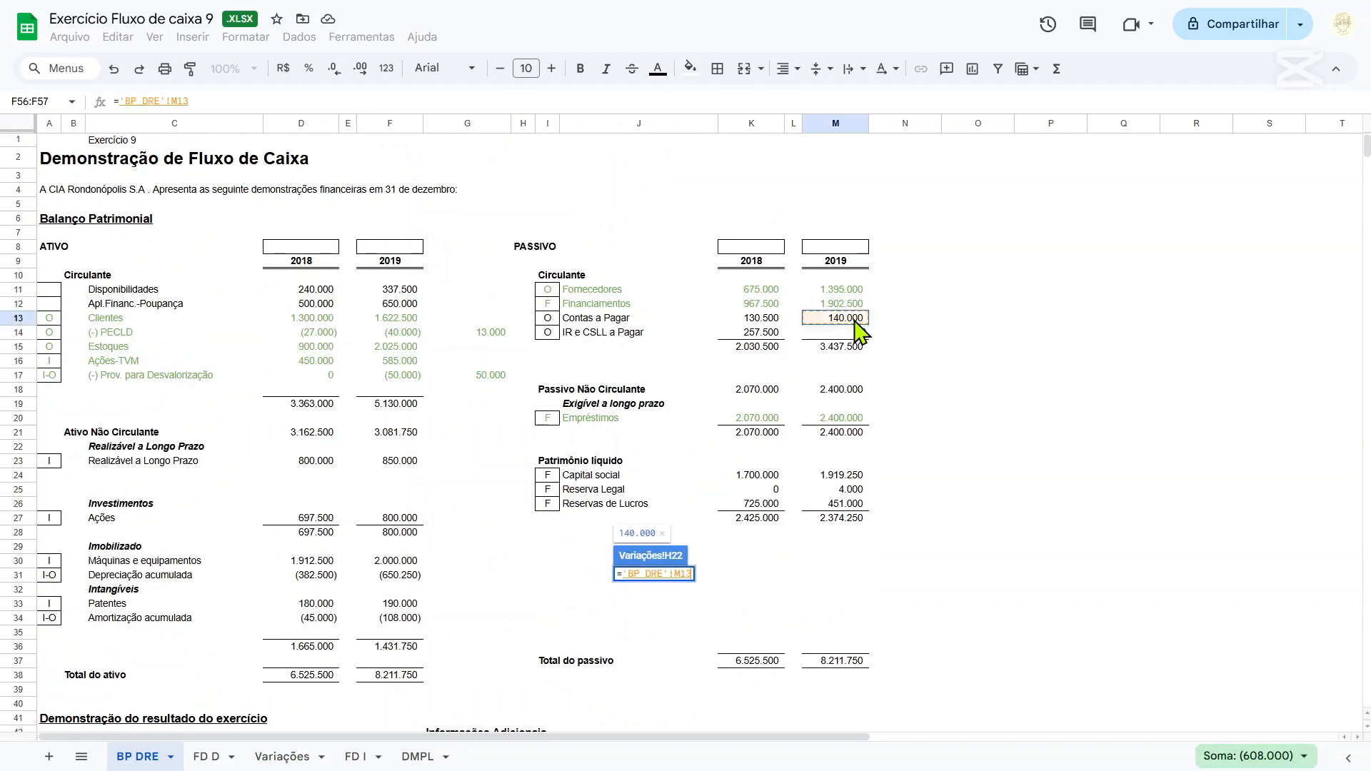
{"action": "key", "text": "Return"}
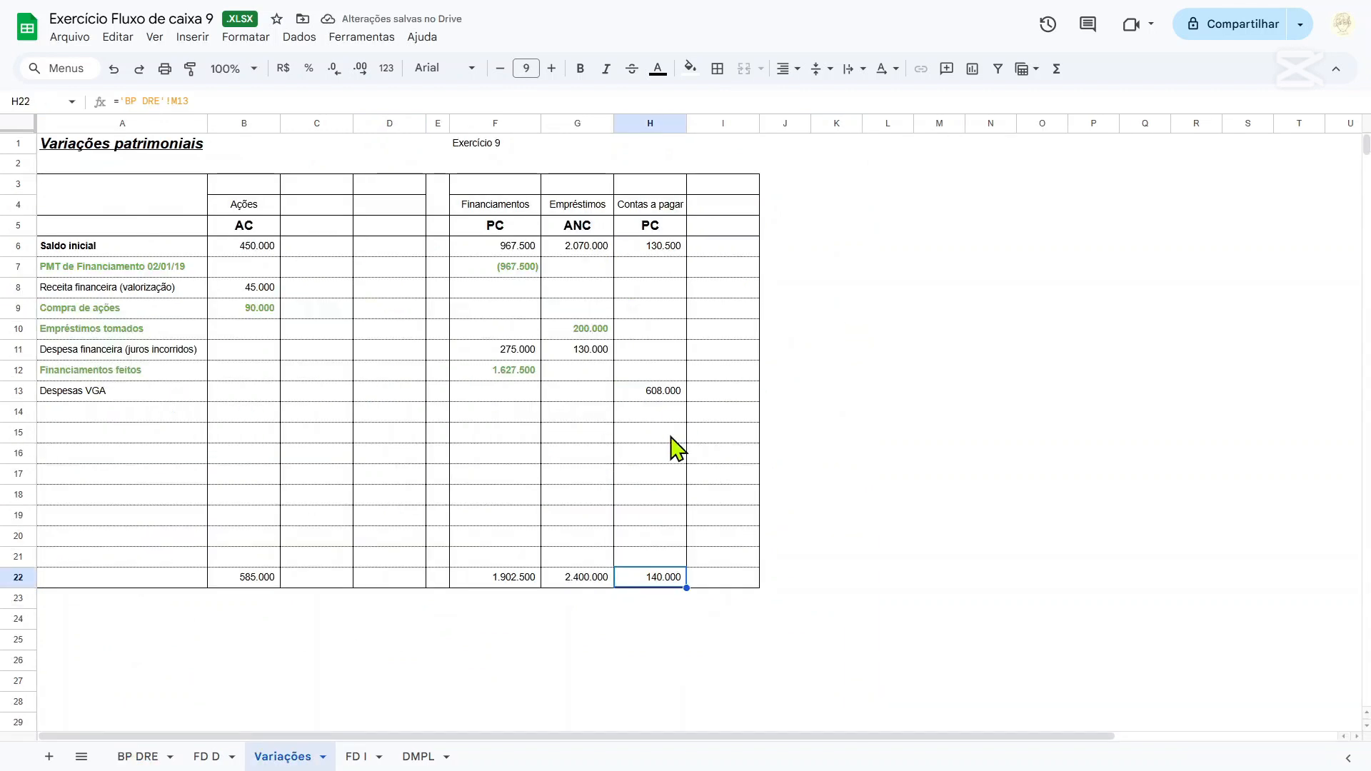
Try calculating the Pagamento das despesas VGA in H14 as =H13-H6, and clear A14:I14 again.
{"action": "left_click", "coordinate": [646, 414]}
{"action": "type", "text": "="}
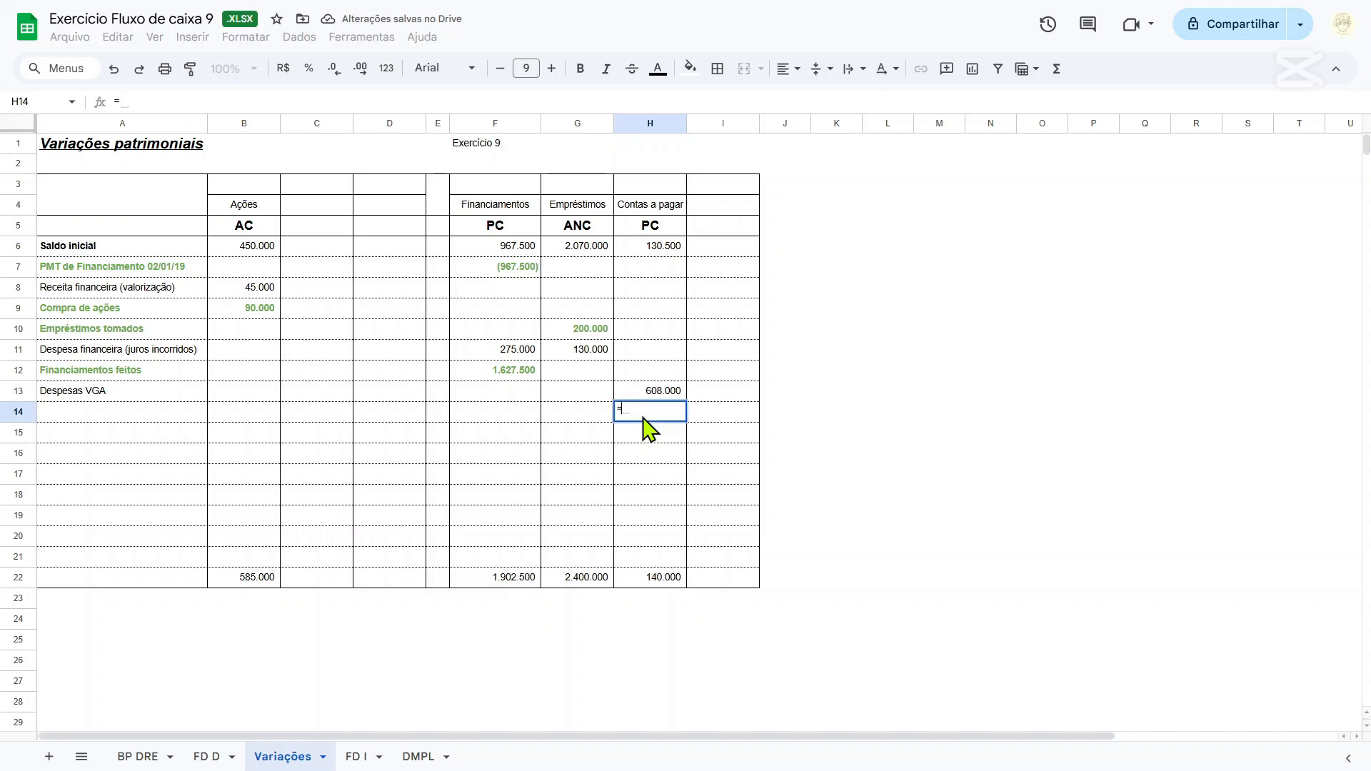
{"action": "key", "text": "Up"}
{"action": "type", "text": "-"}
{"action": "key", "text": "Up"}
{"action": "key", "text": "Up"}
{"action": "key", "text": "Up"}
{"action": "key", "text": "Up"}
{"action": "key", "text": "Up"}
{"action": "key", "text": "Up"}
{"action": "key", "text": "Up"}
{"action": "key", "text": "Up"}
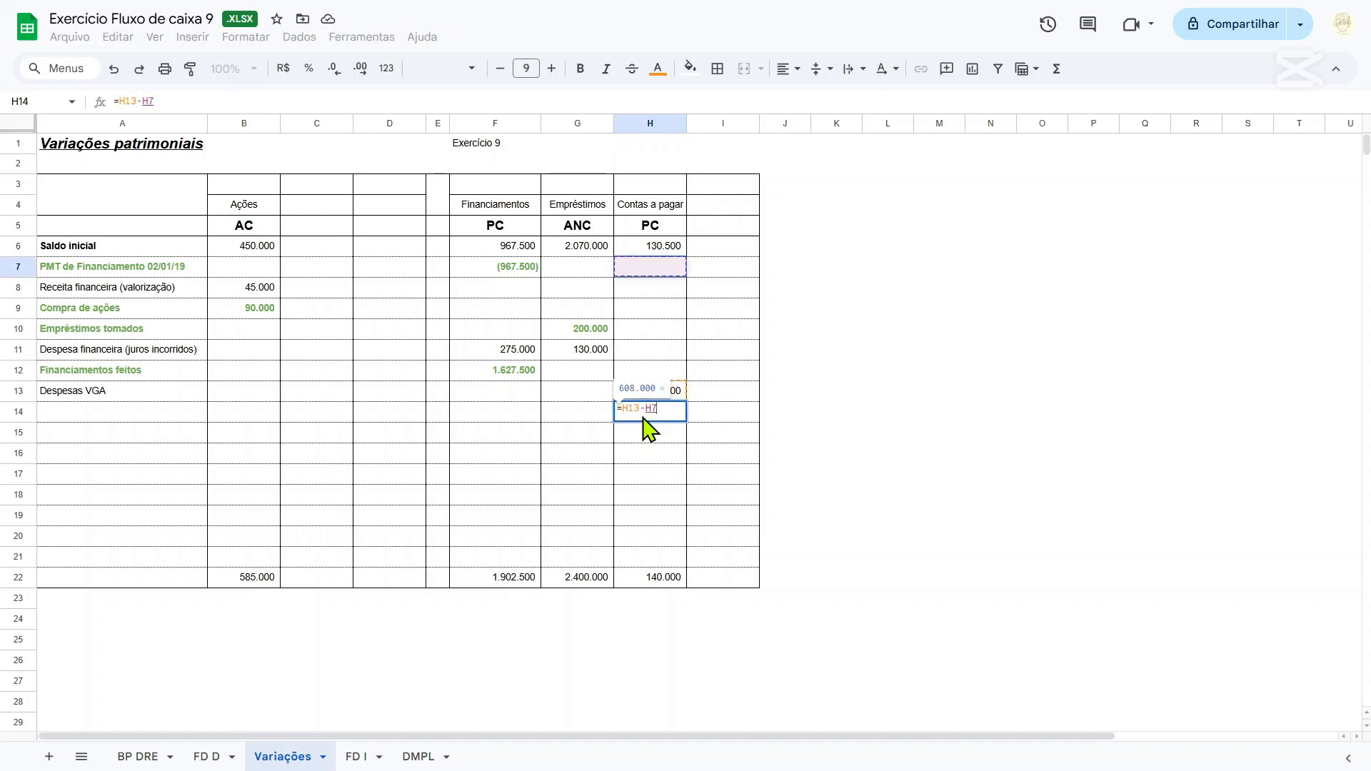
{"action": "key", "text": "Return"}
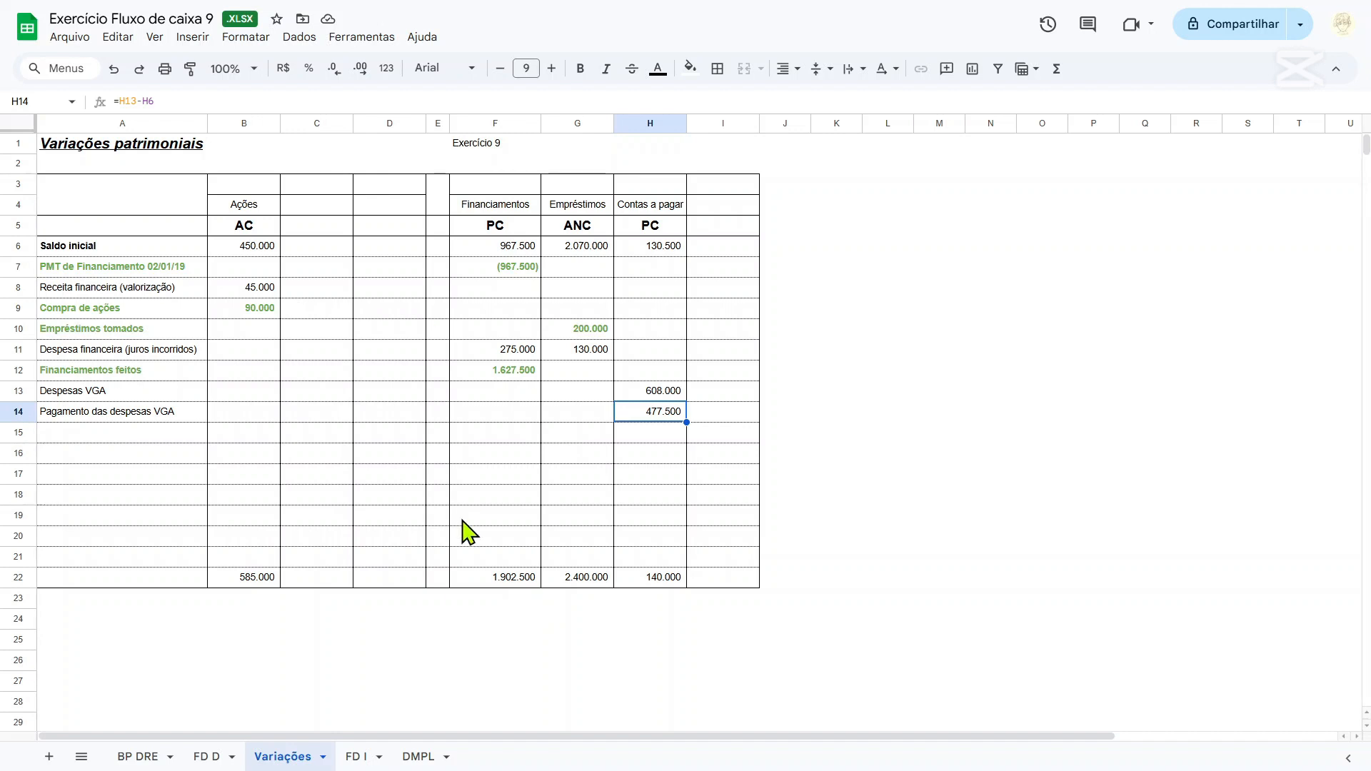
{"action": "left_click_drag", "start_coordinate": [160, 417], "coordinate": [705, 415]}
{"action": "key", "text": "Delete"}
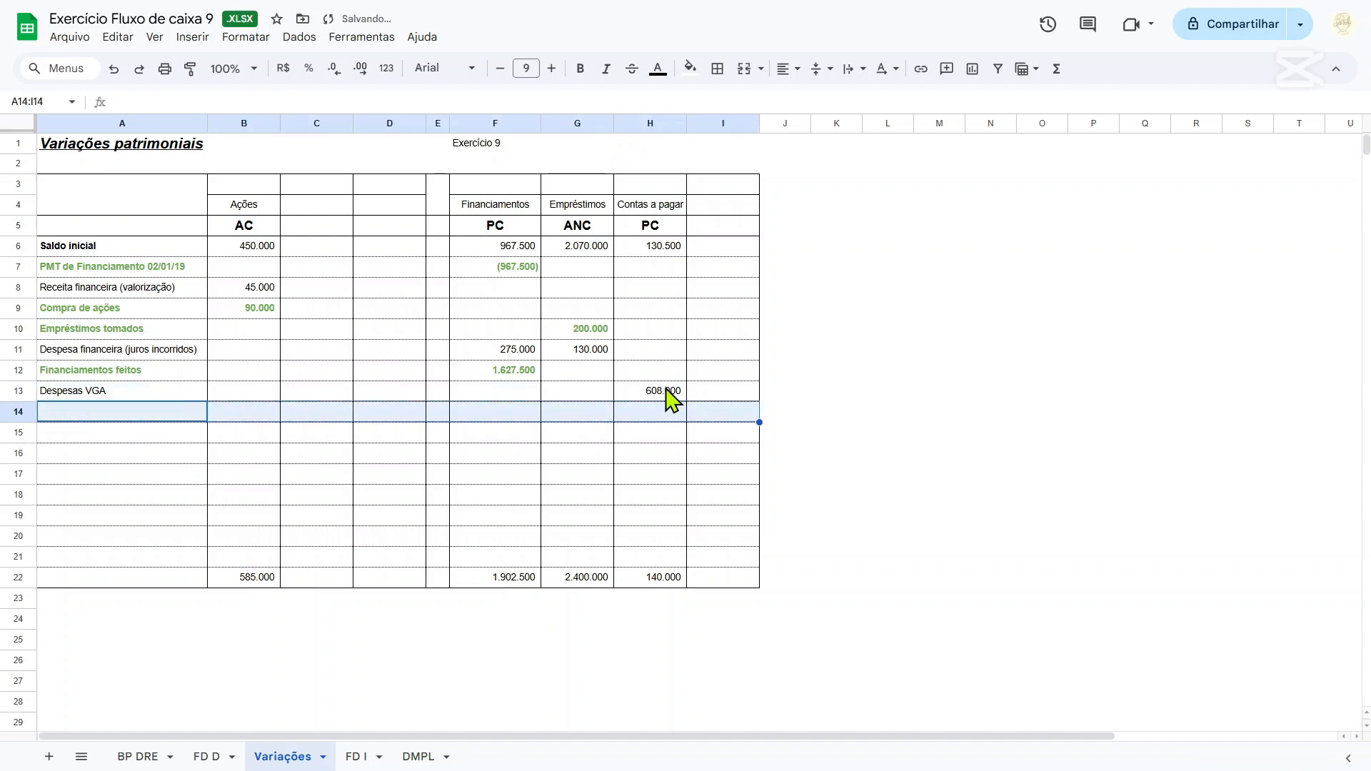
Check the Despesas VGA amount in H13 against the adjusted expenses F56:F57 on BP DRE and Despesas VGA pagas on FD D.
{"action": "left_click", "coordinate": [670, 394]}
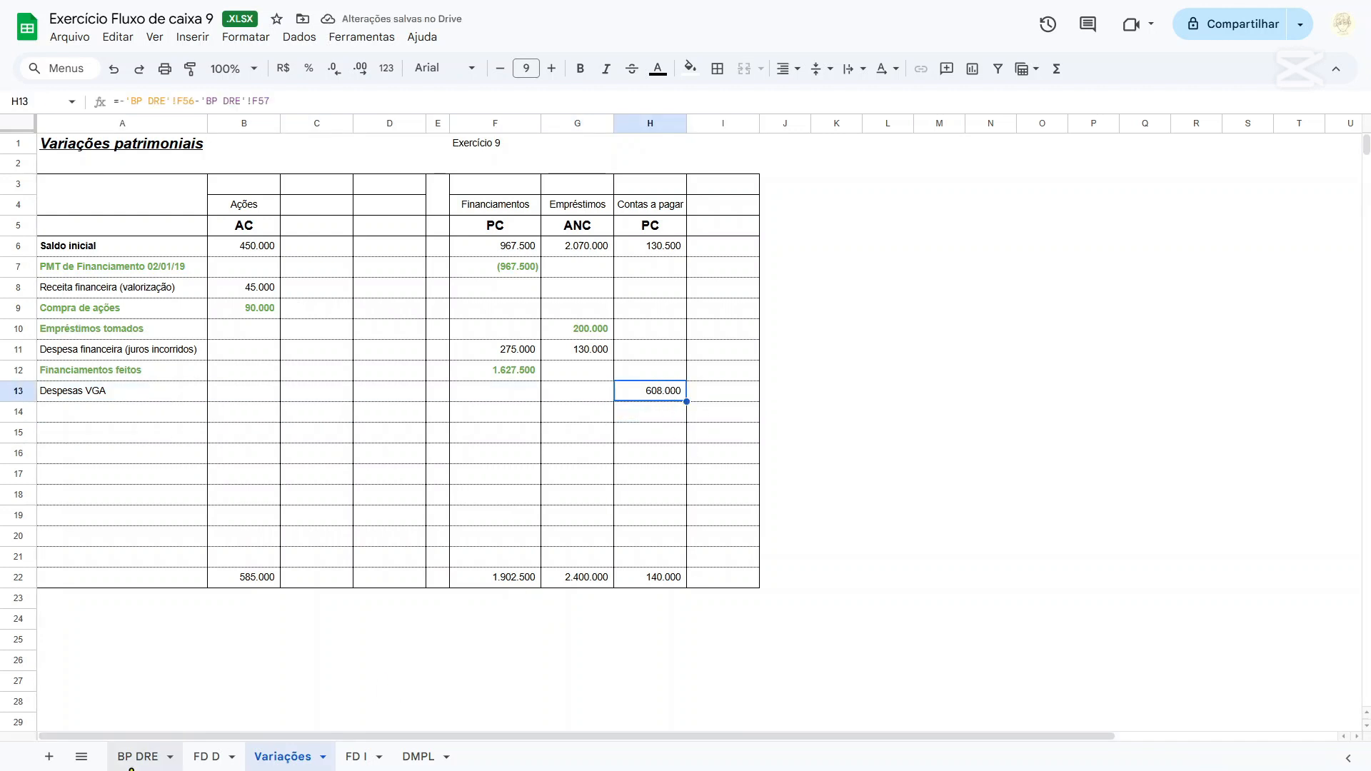
{"action": "left_click", "coordinate": [132, 759]}
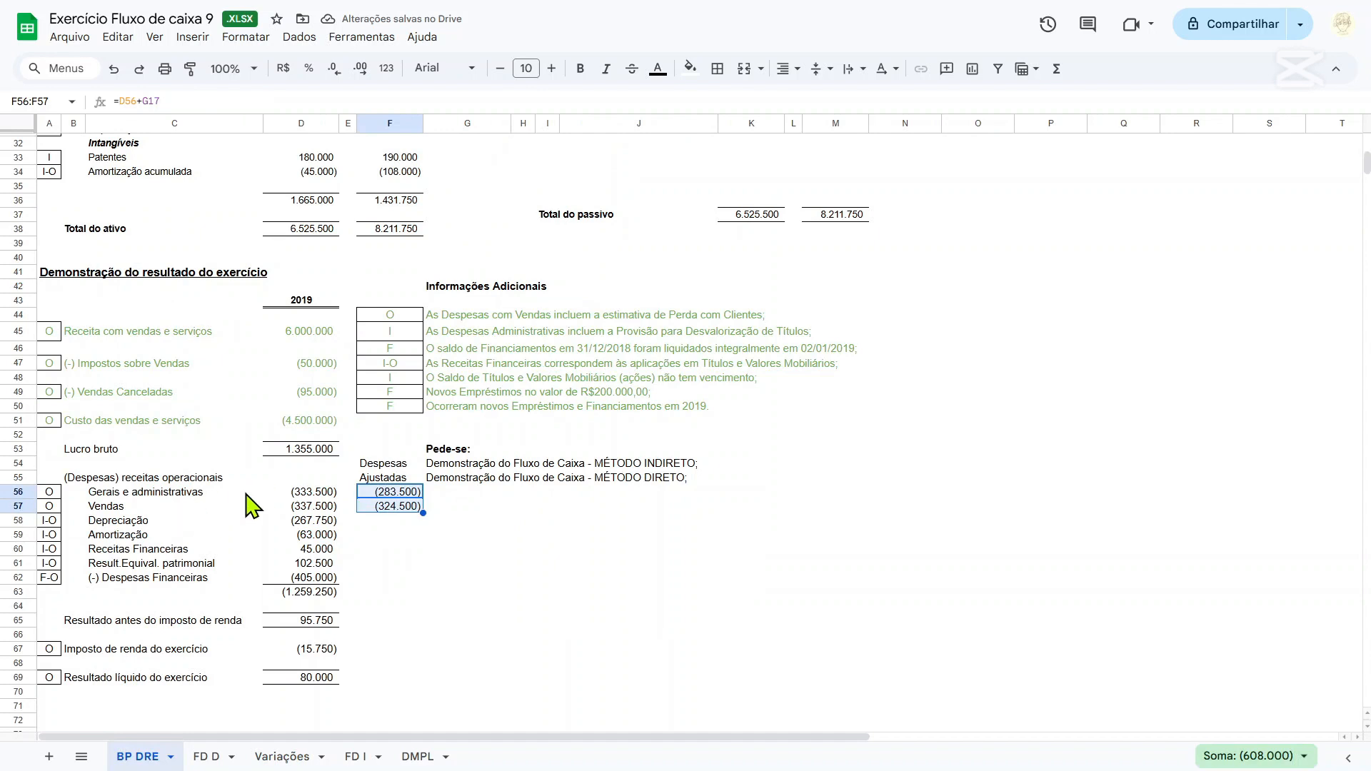
{"action": "left_click", "coordinate": [377, 491]}
{"action": "left_click", "coordinate": [410, 505], "text": "shift"}
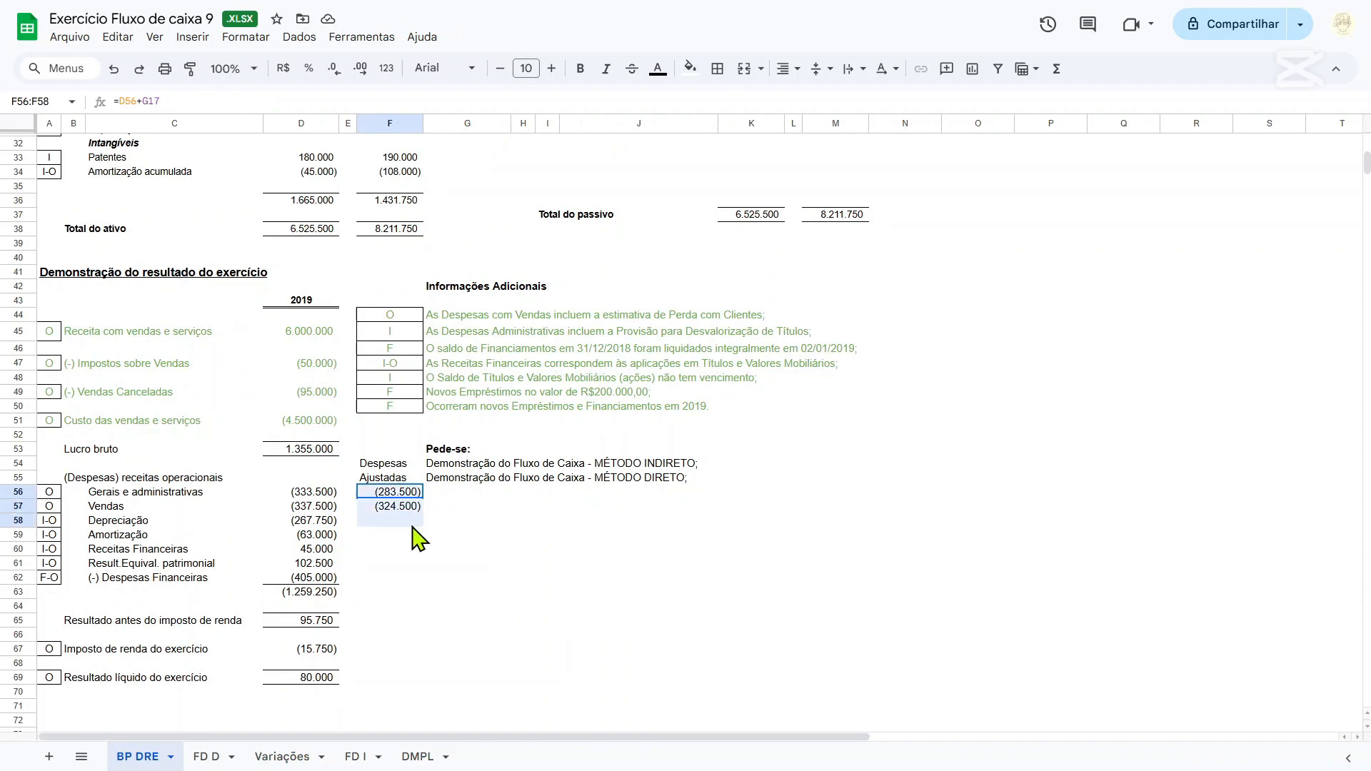
{"action": "left_click", "coordinate": [214, 759]}
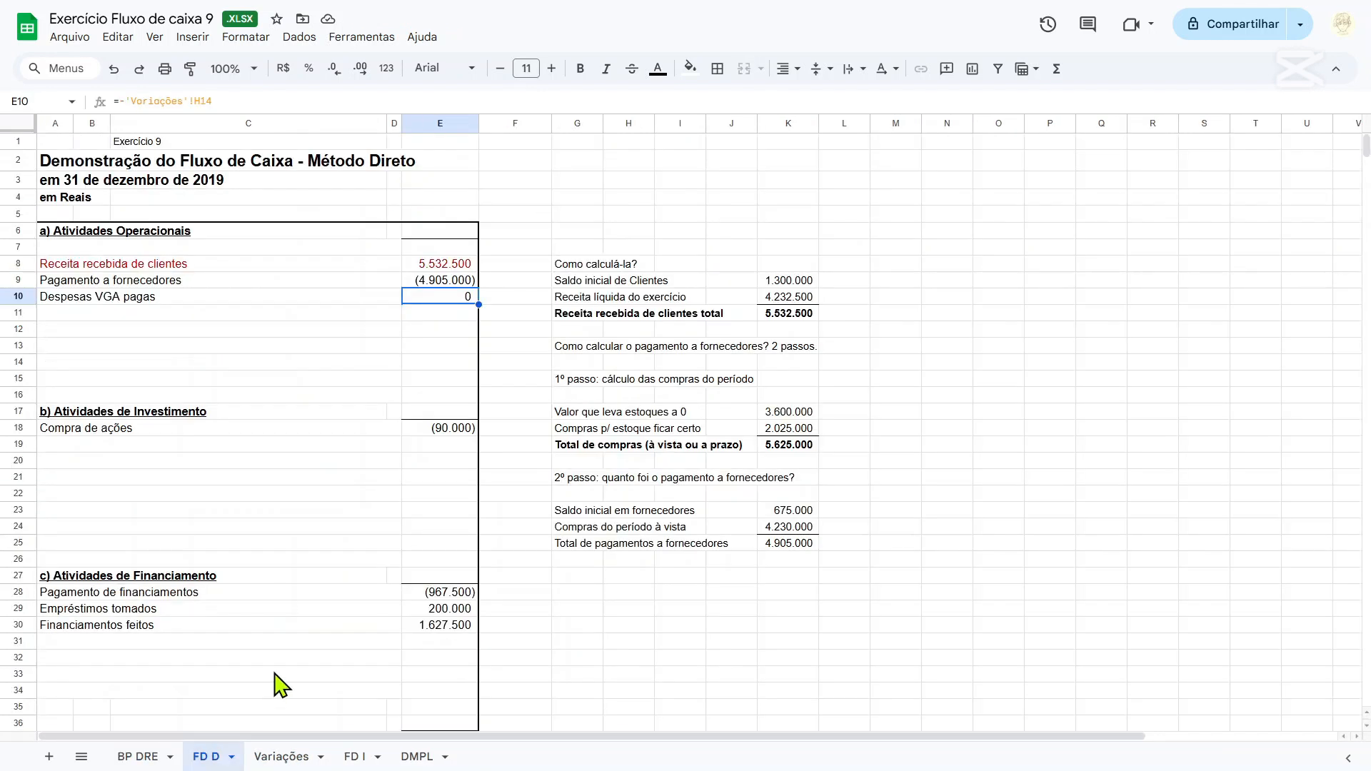
On the Variações sheet, calculate the VGA expenses paid in H14 as expenses plus opening balance minus closing balance, =H13+H6-H22.
{"action": "left_click", "coordinate": [282, 757]}
{"action": "left_click_drag", "start_coordinate": [659, 253], "coordinate": [667, 395]}
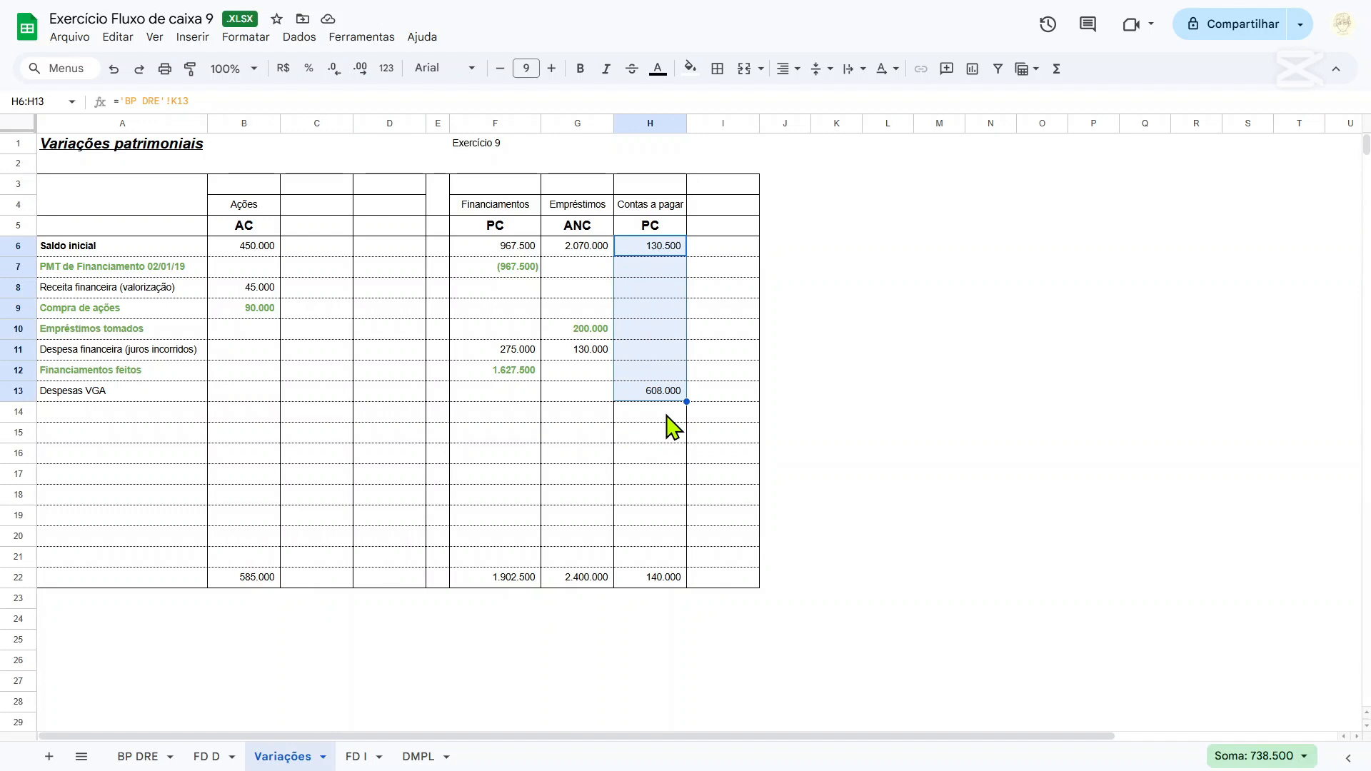
{"action": "left_click", "coordinate": [667, 413]}
{"action": "type", "text": "="}
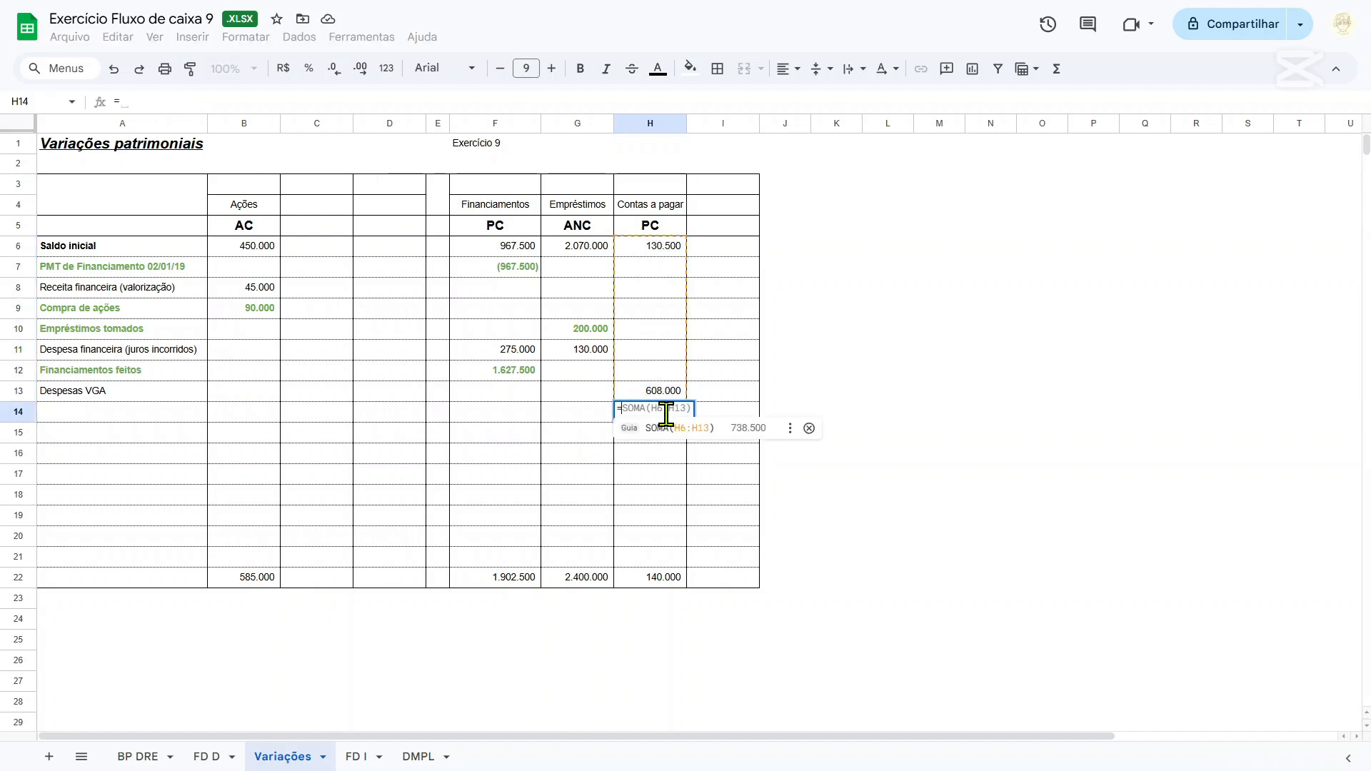
{"action": "key", "text": "Up"}
{"action": "type", "text": "+"}
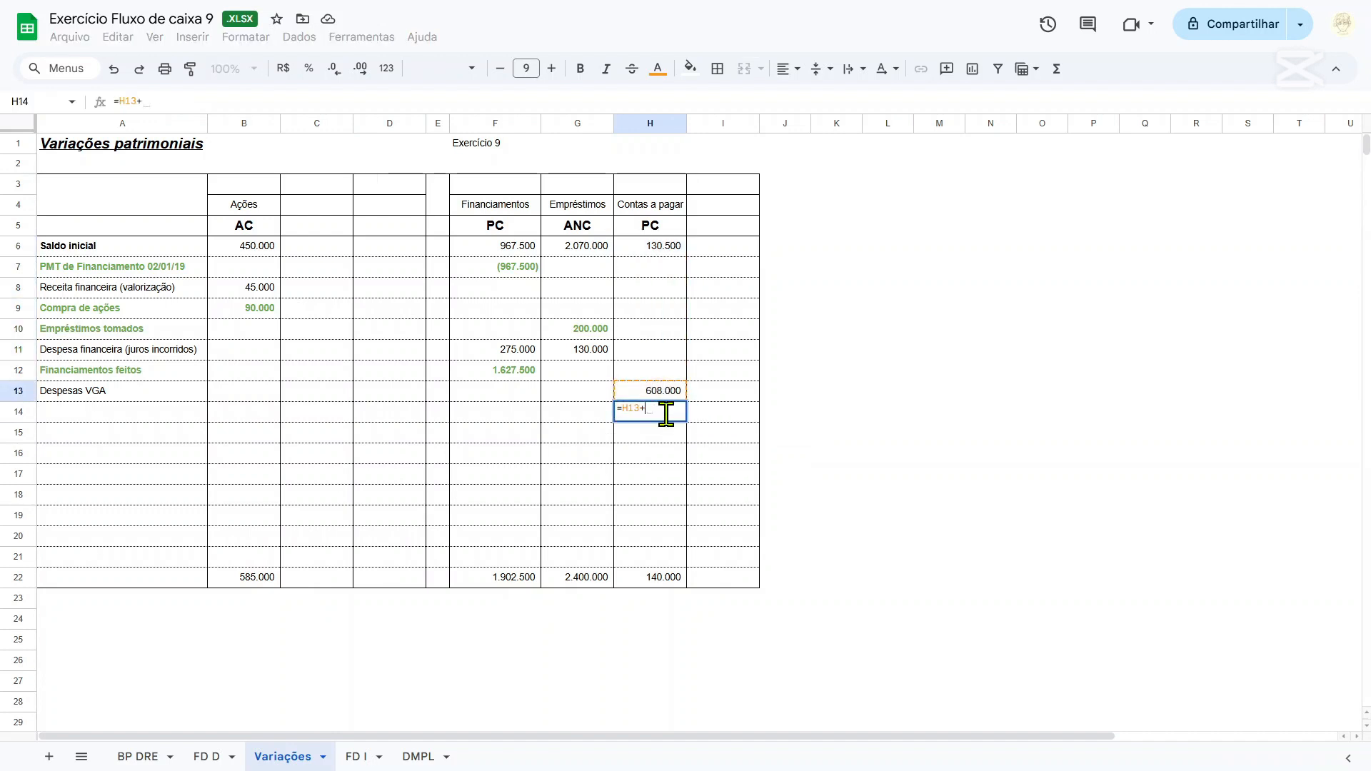
{"action": "left_click", "coordinate": [664, 248]}
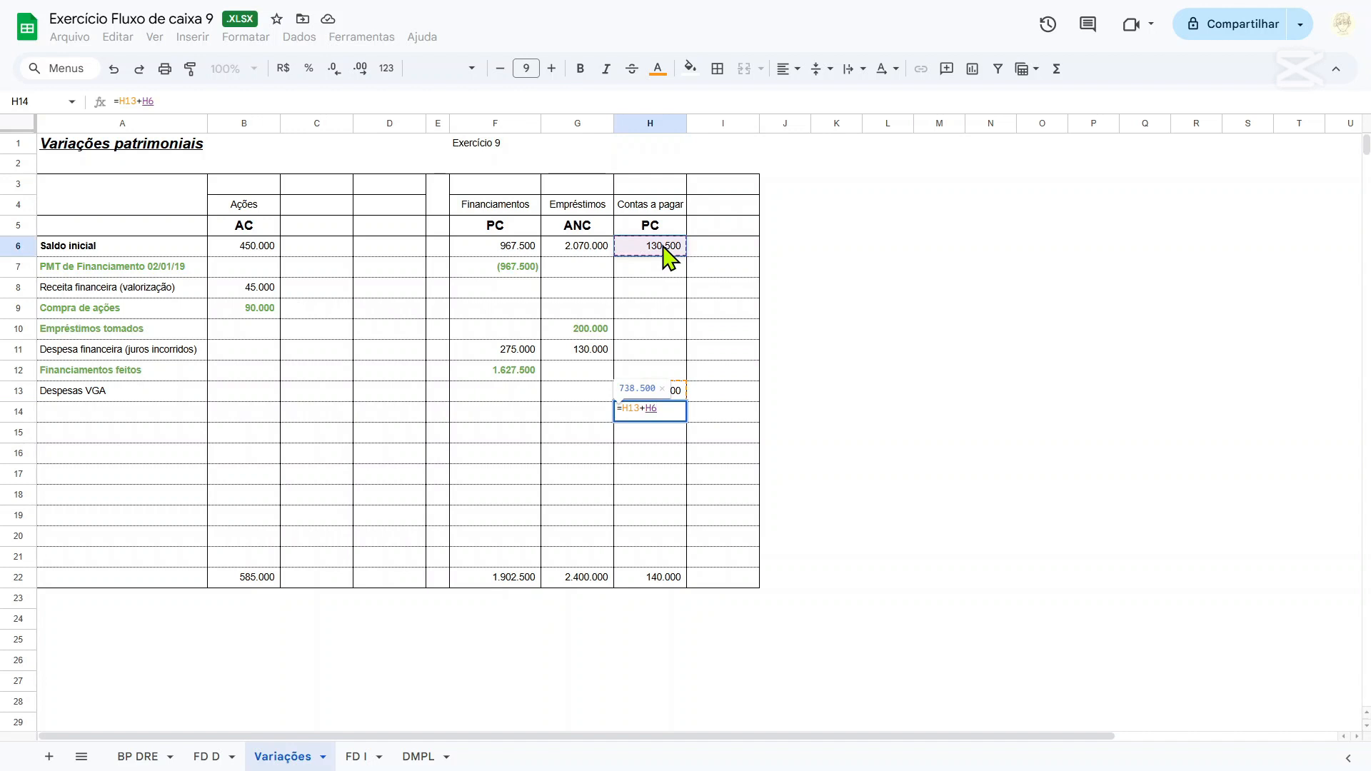
{"action": "type", "text": "-"}
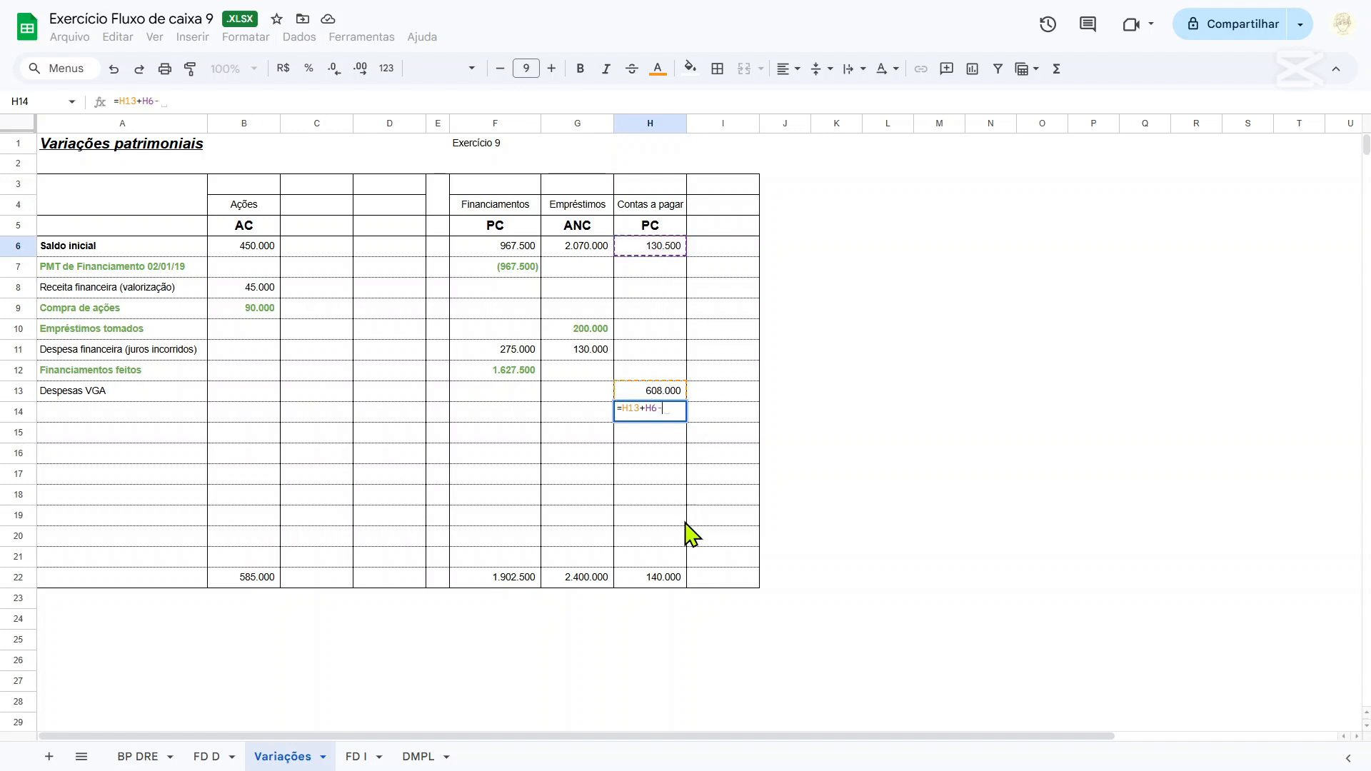
{"action": "left_click", "coordinate": [659, 579]}
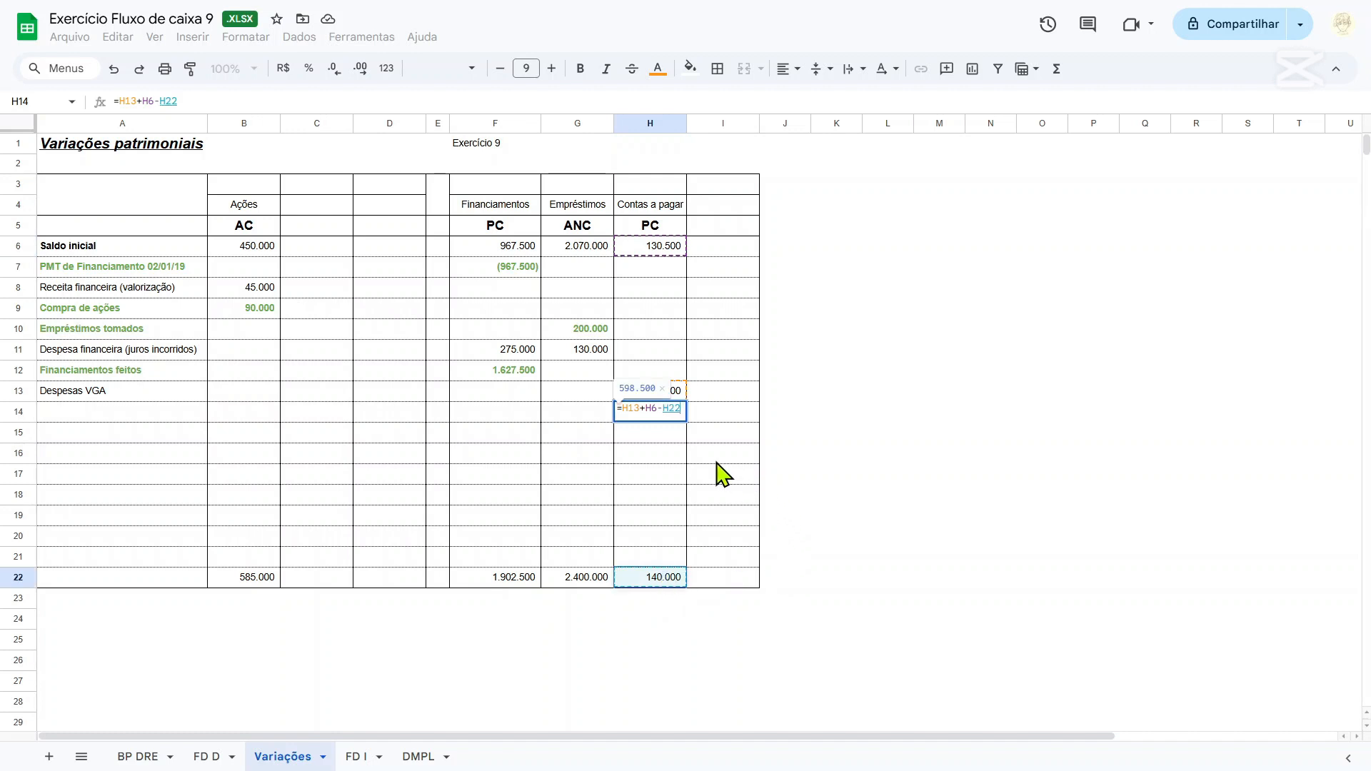
{"action": "key", "text": "Return"}
Make the payment in H14 negative with =-(H13+H6-H22), and check the sum of the Contas a pagar column.
{"action": "left_click", "coordinate": [634, 415]}
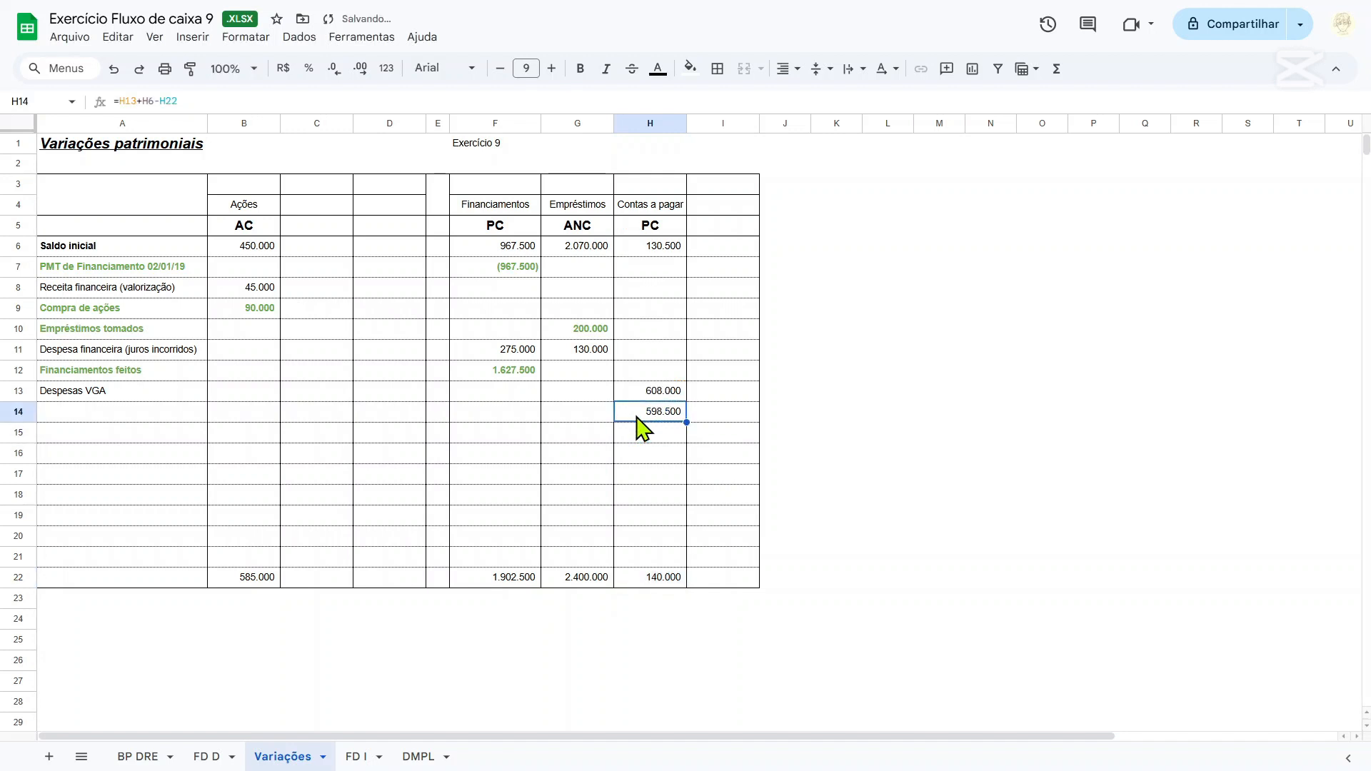
{"action": "left_click", "coordinate": [119, 99]}
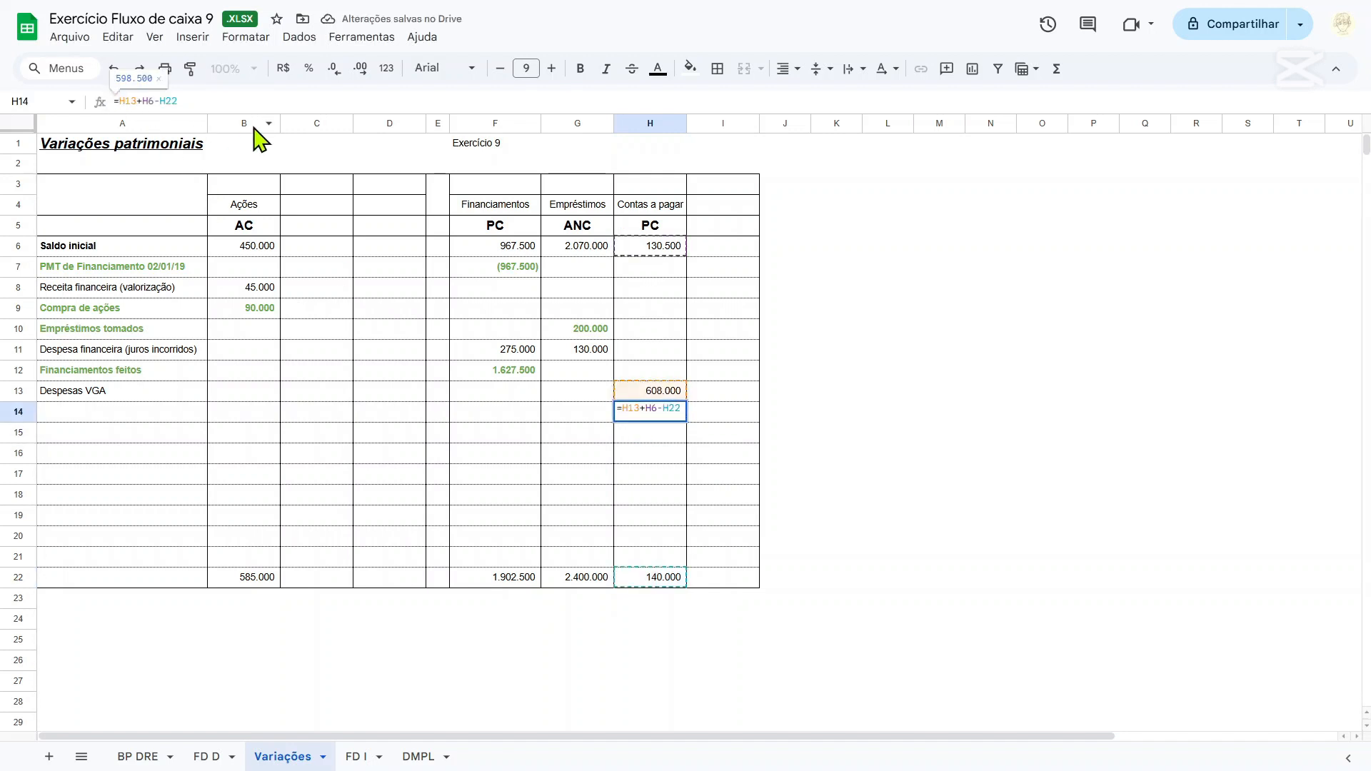
{"action": "type", "text": "("}
{"action": "type", "text": ")"}
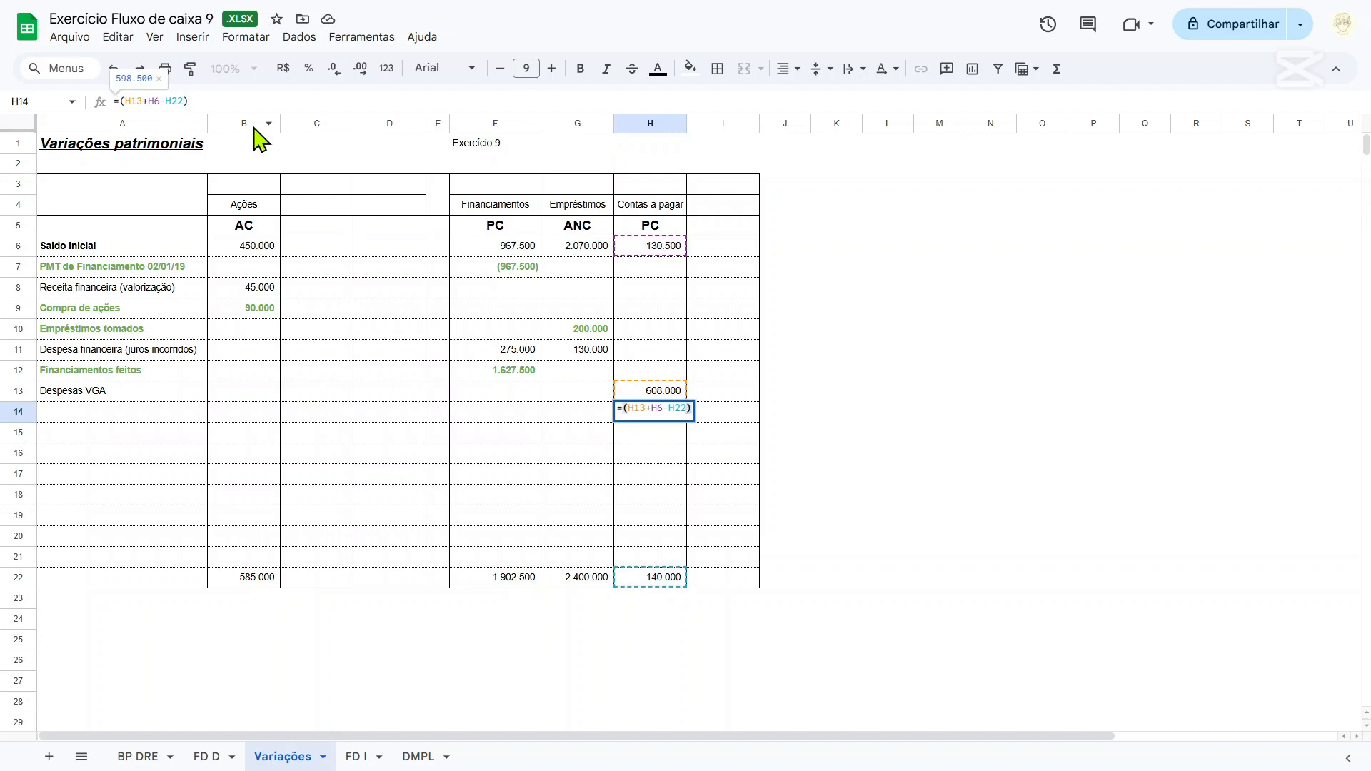
{"action": "type", "text": "-"}
{"action": "key", "text": "Return"}
{"action": "key", "text": "Up"}
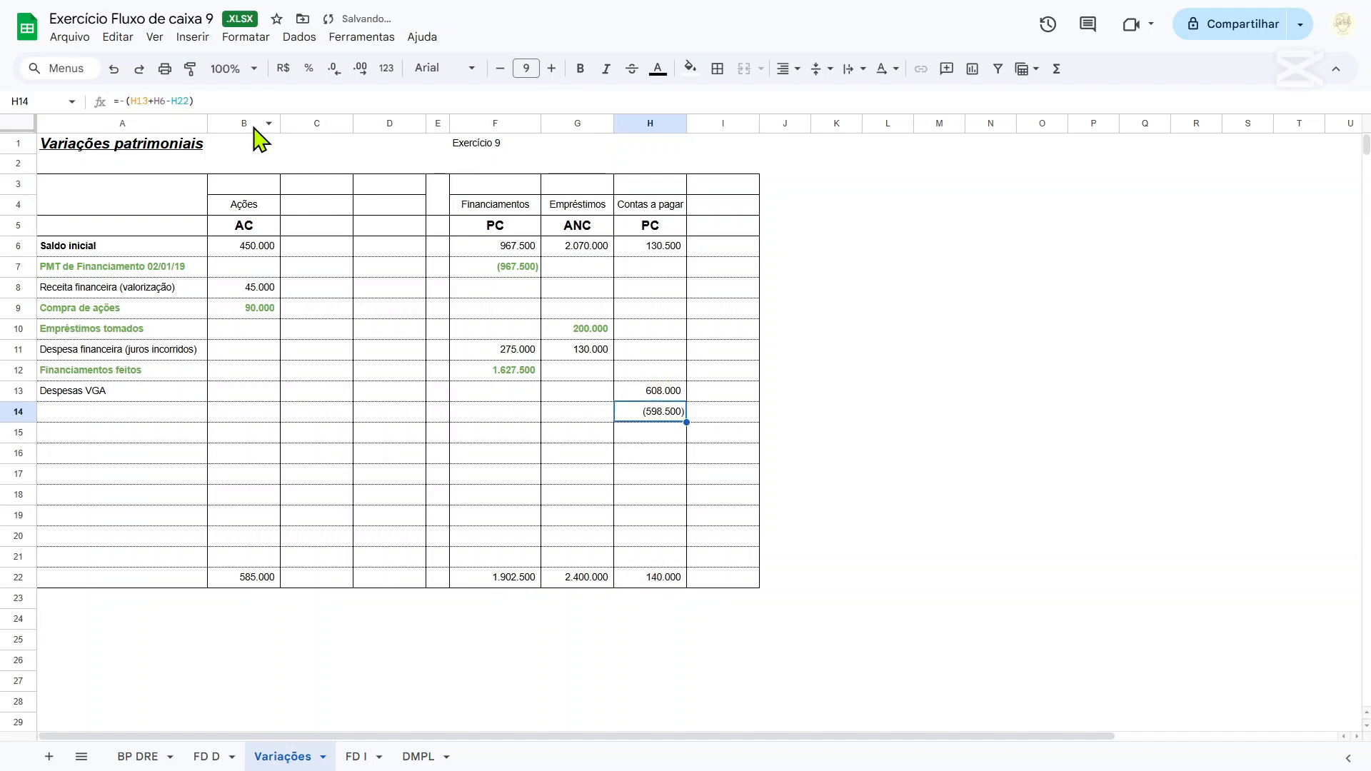
{"action": "left_click_drag", "start_coordinate": [650, 250], "coordinate": [676, 437]}
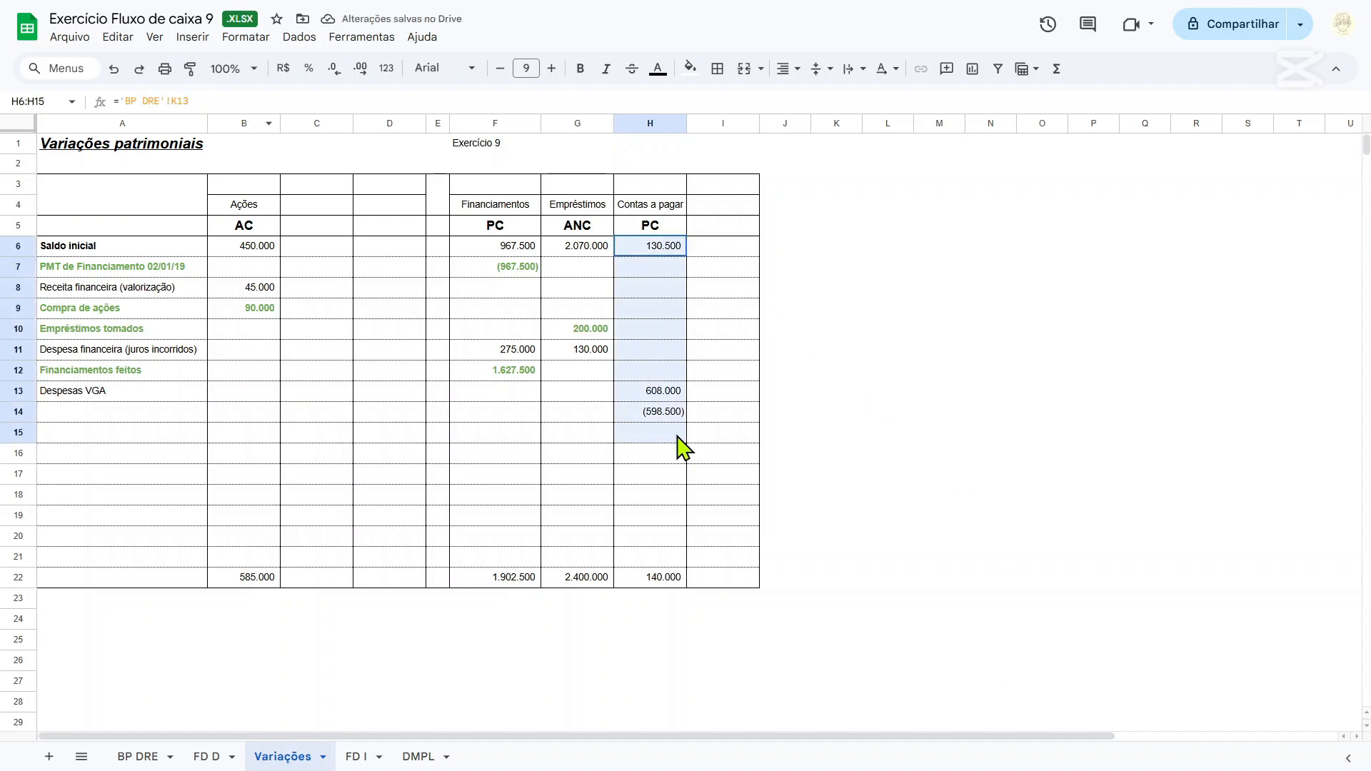
Label row 14 as Pagamento das despesas VGA and make A14:I14 bold.
{"action": "left_click", "coordinate": [114, 414]}
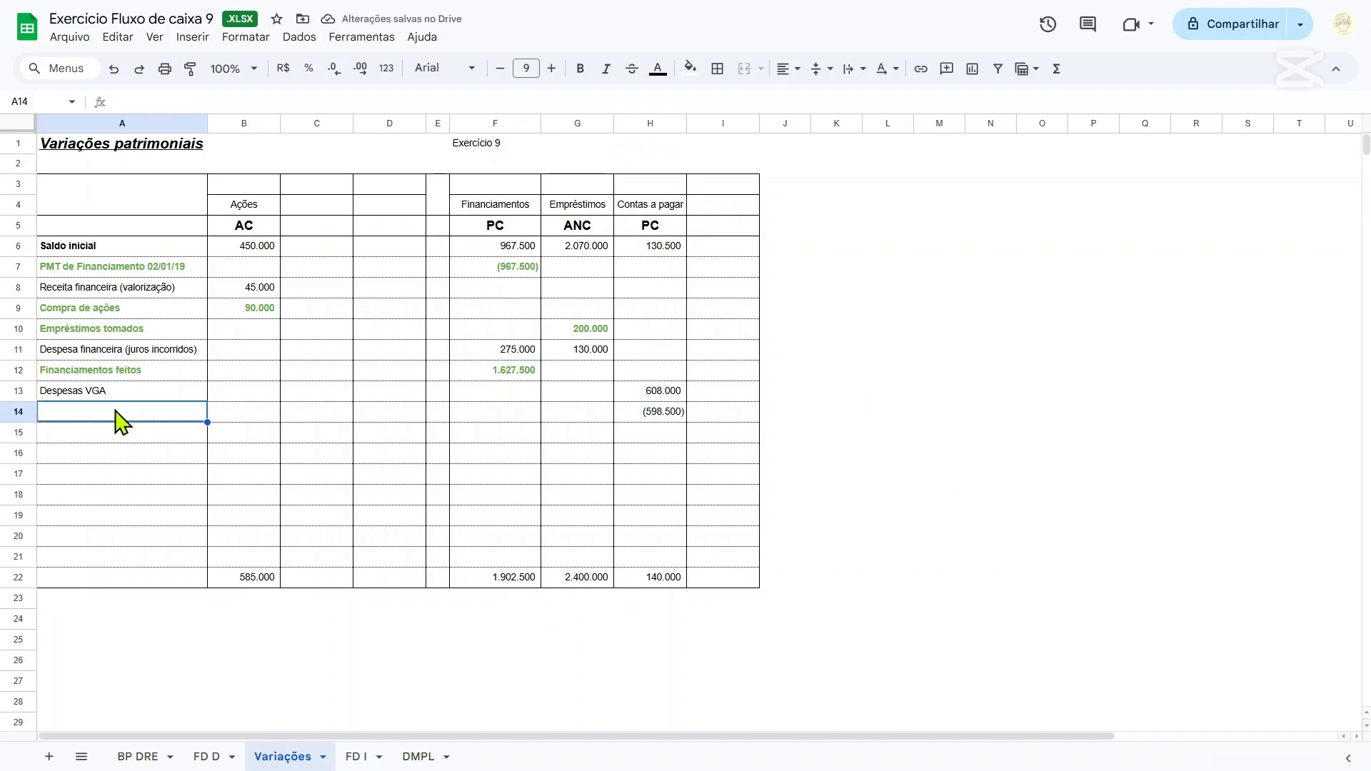
{"action": "type", "text": "Pagamento das"}
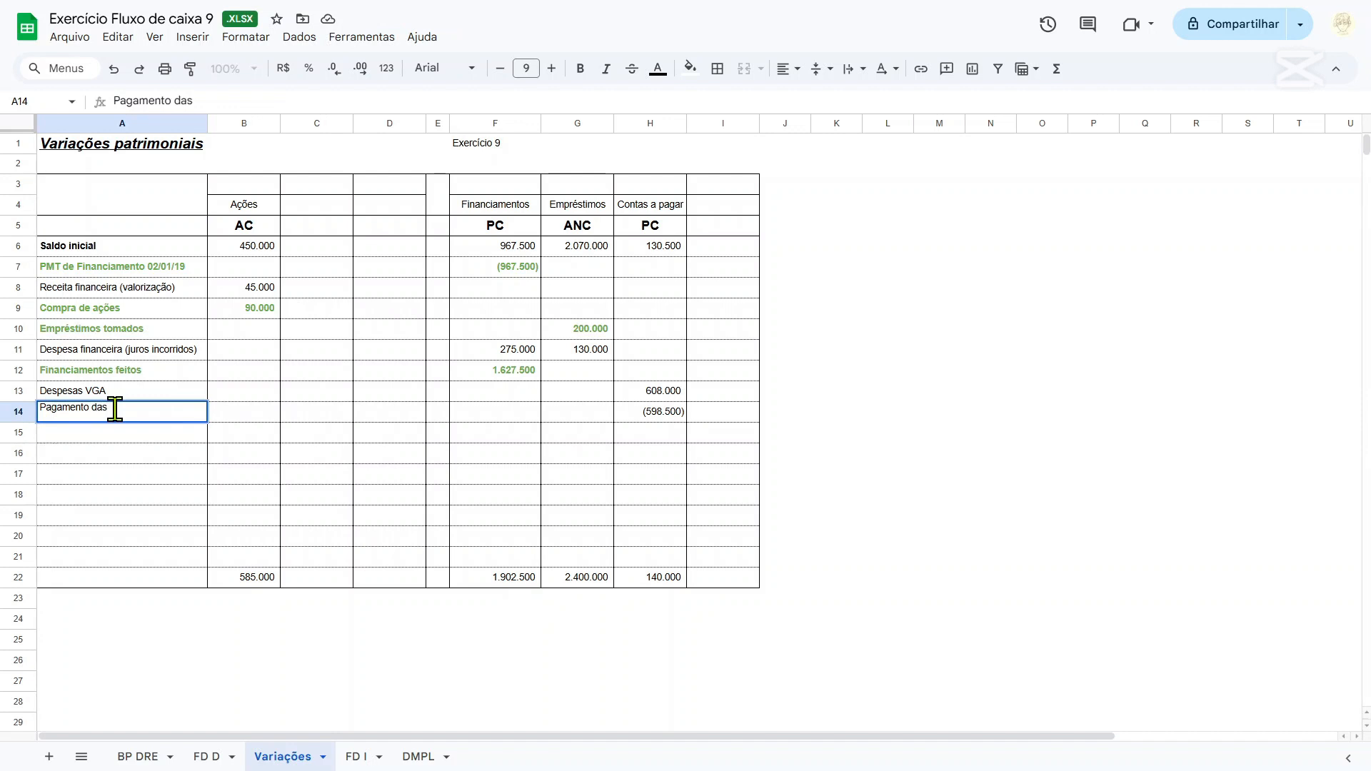
{"action": "type", "text": " despesas VGA"}
{"action": "key", "text": "Right"}
{"action": "key", "text": "Right"}
{"action": "key", "text": "Right"}
{"action": "key", "text": "Right"}
{"action": "key", "text": "Right"}
{"action": "key", "text": "Right"}
{"action": "key", "text": "Right"}
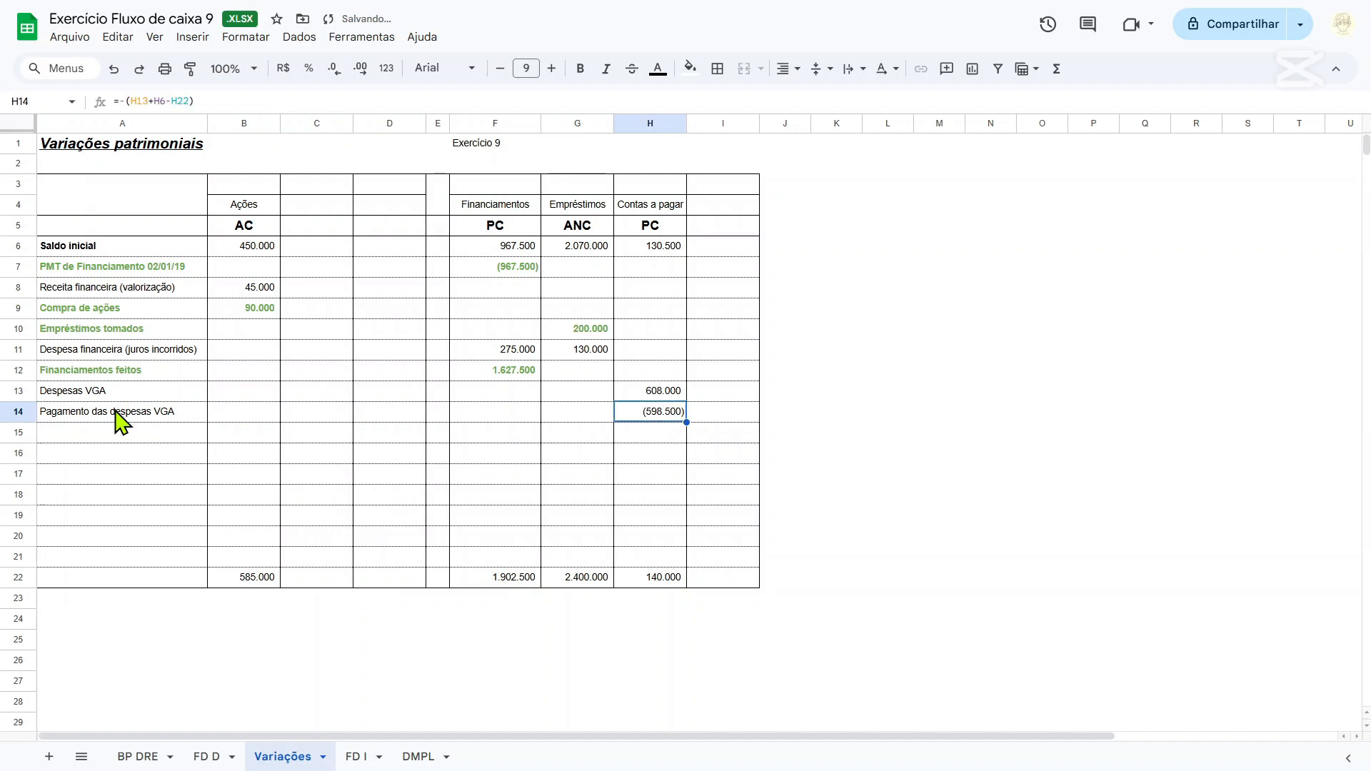
{"action": "left_click_drag", "start_coordinate": [116, 421], "coordinate": [725, 420]}
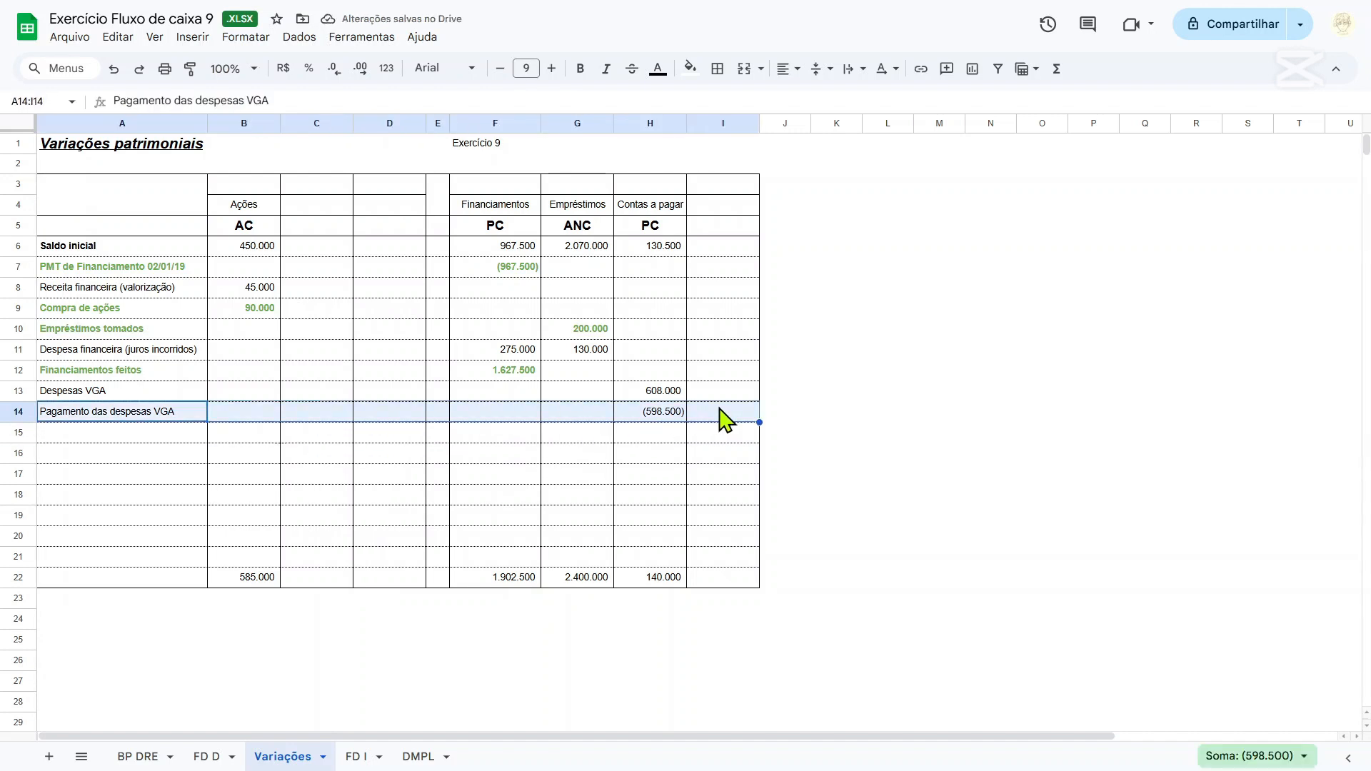
{"action": "key", "text": "ctrl+b"}
{"action": "left_click", "coordinate": [667, 436]}
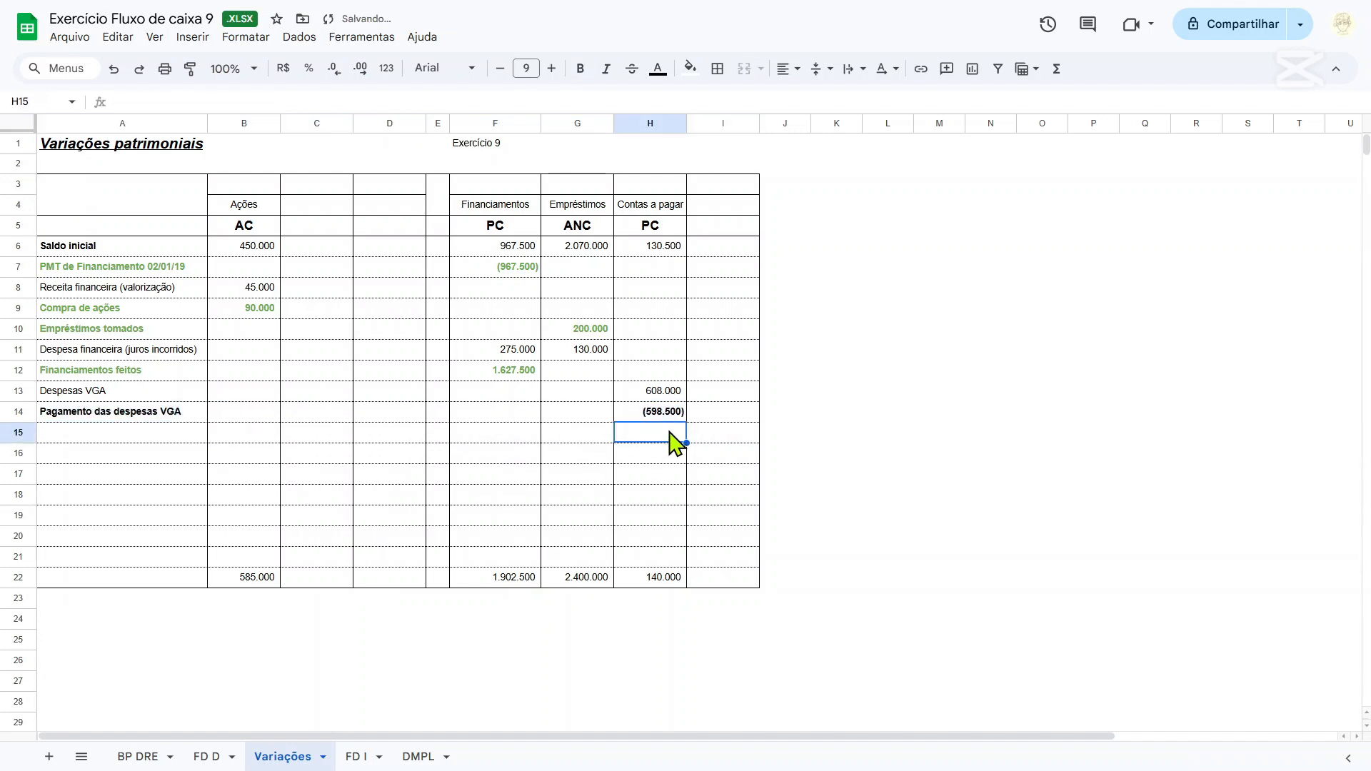
Beside the table, enter Notem que: in K14 and calculate the payment minus the opening balance in K15 with =-H14-H6.
{"action": "left_click", "coordinate": [850, 421]}
{"action": "type", "text": "n"}
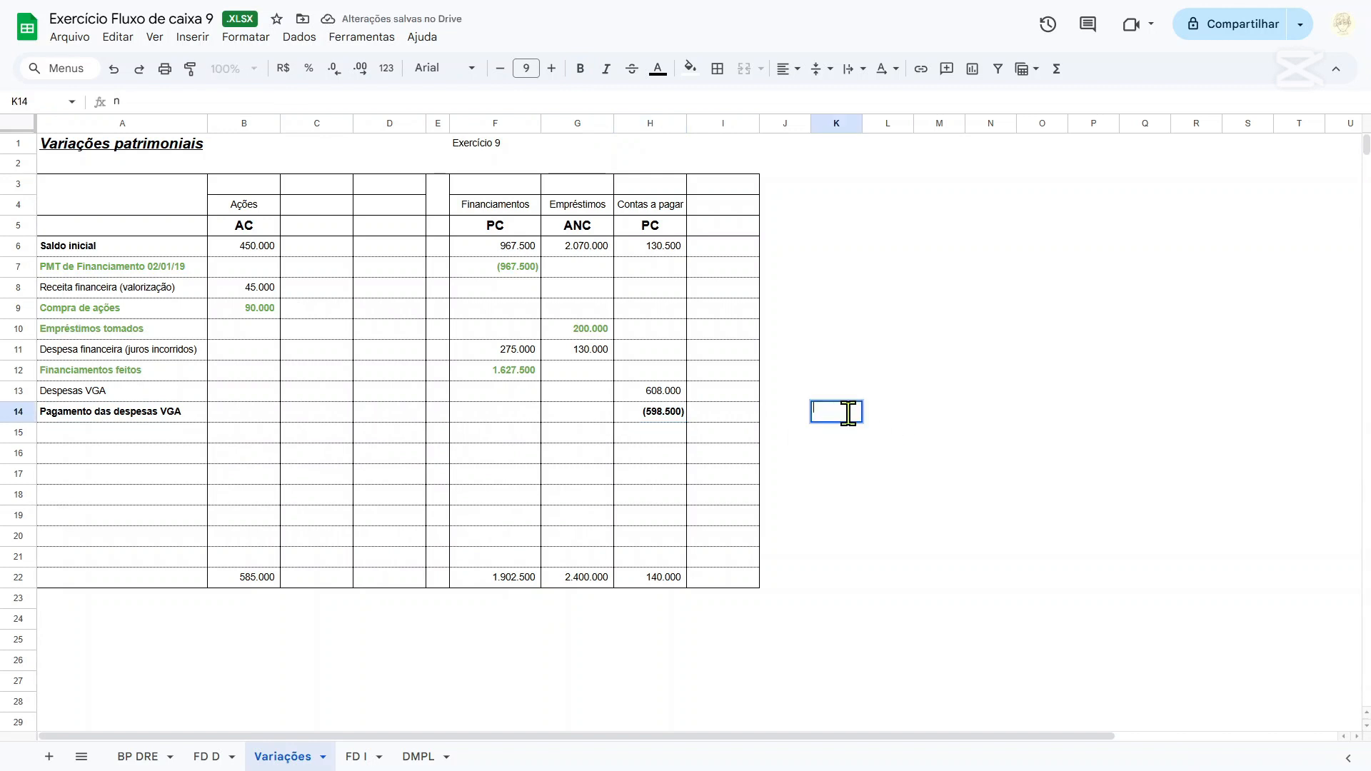
{"action": "type", "text": "otem que:"}
{"action": "key", "text": "Return"}
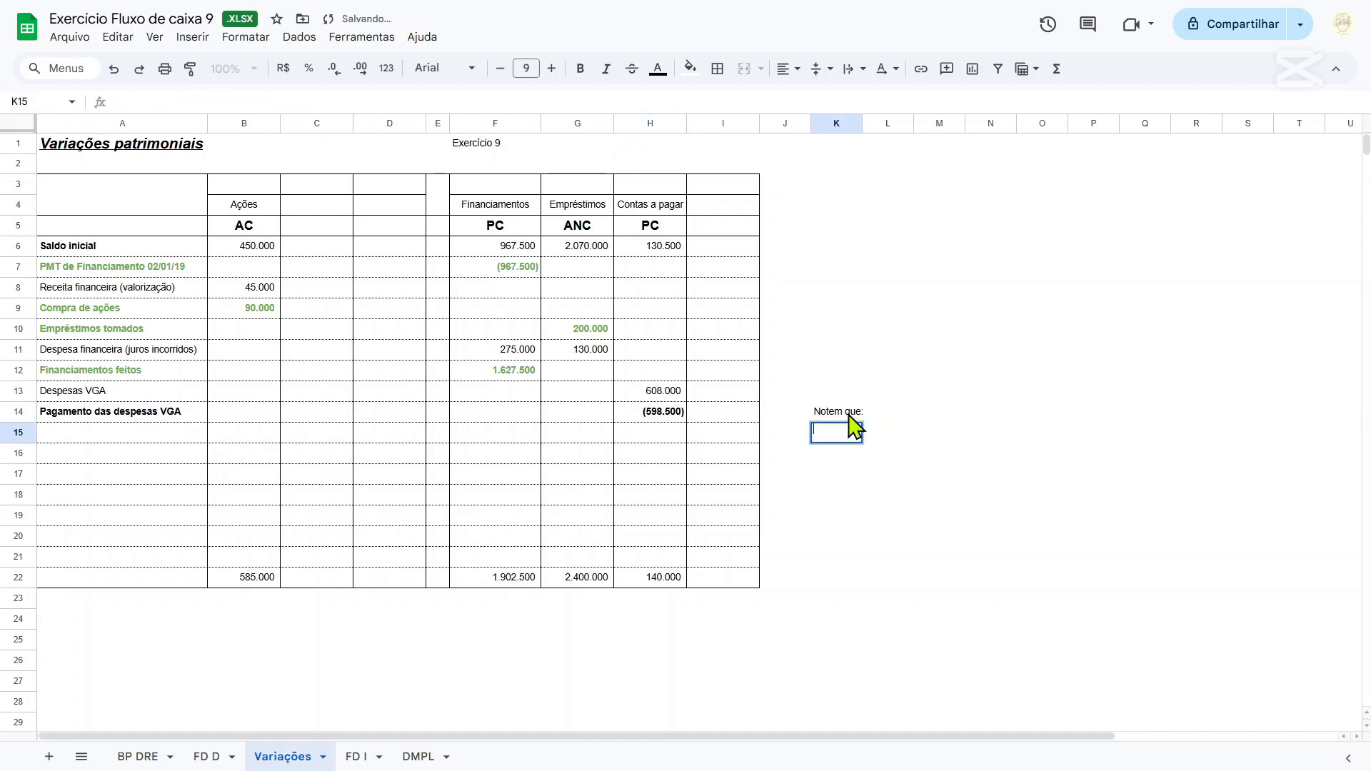
{"action": "type", "text": "="}
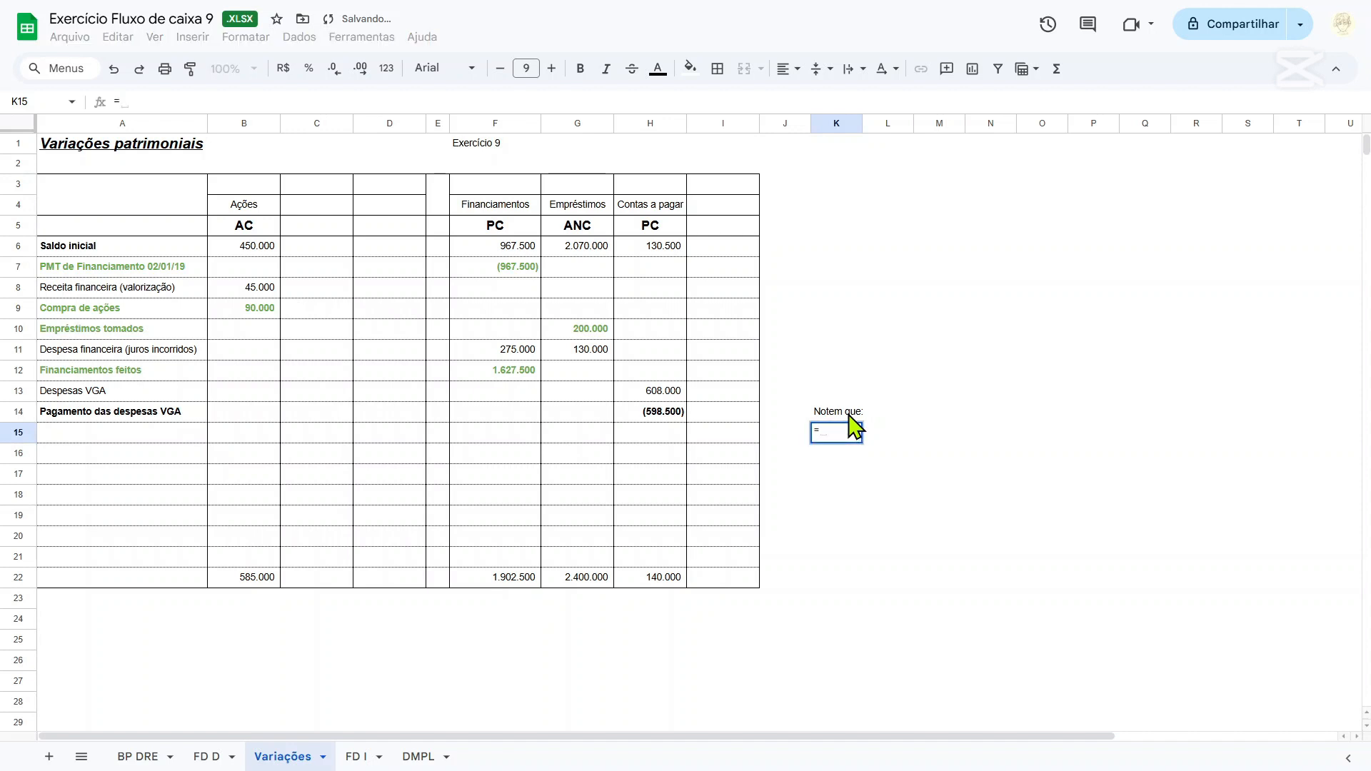
{"action": "type", "text": "-"}
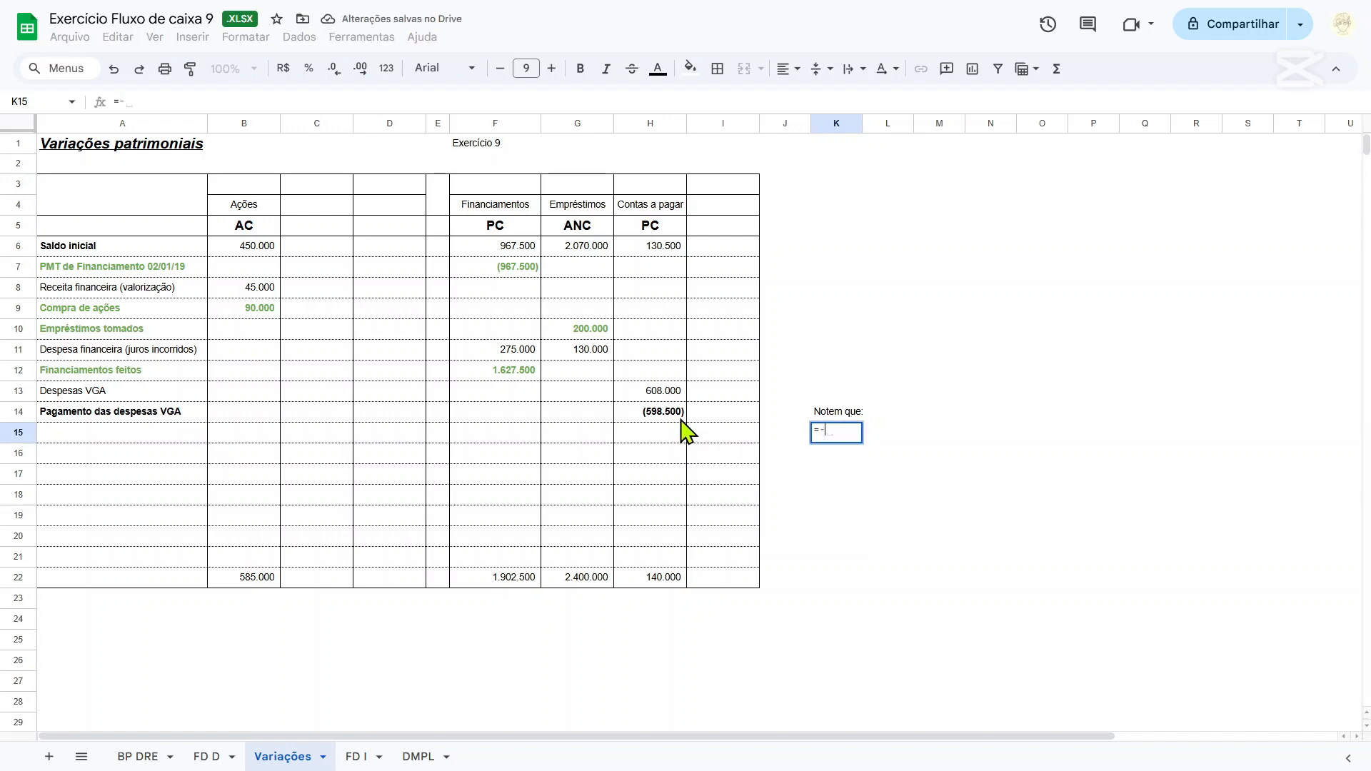
{"action": "left_click", "coordinate": [675, 416]}
{"action": "type", "text": "-"}
{"action": "left_click", "coordinate": [651, 250]}
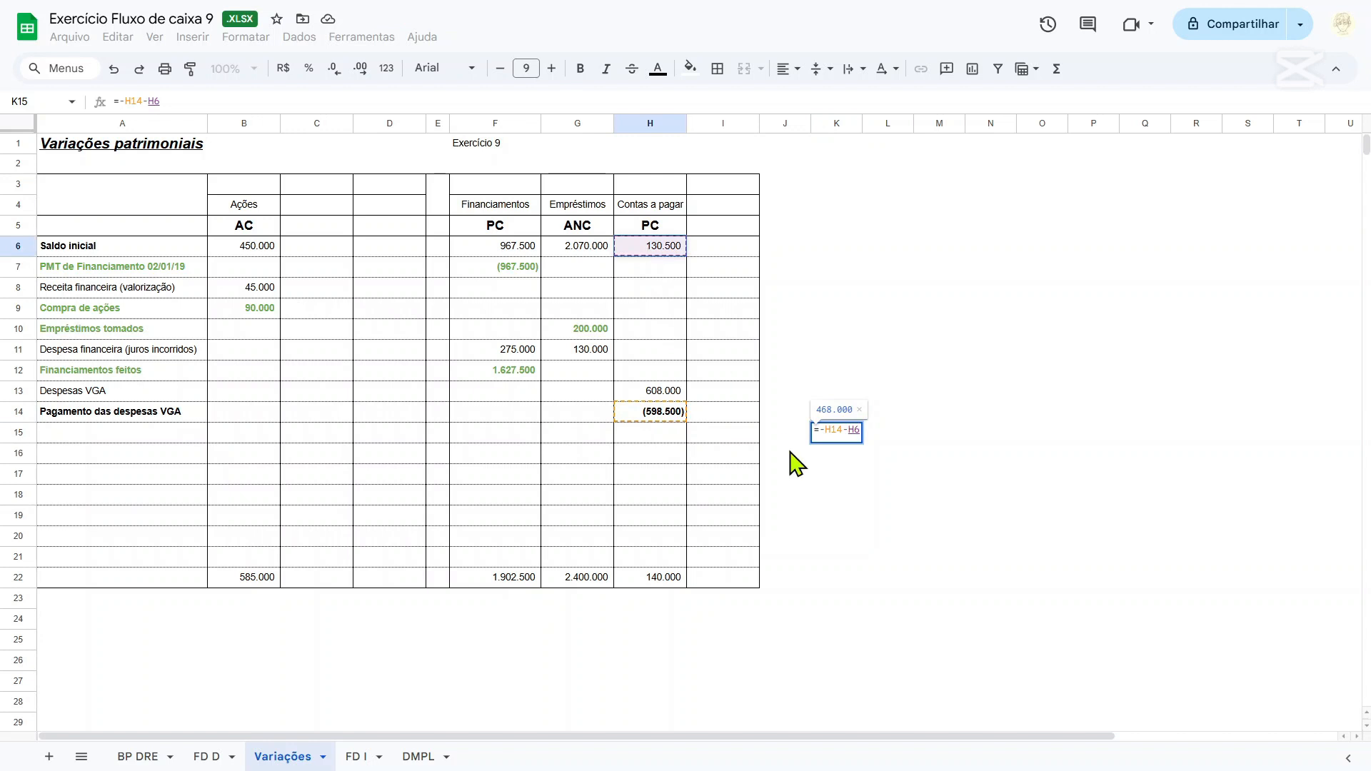
{"action": "key", "text": "Return"}
Describe the K15 amount in L15 as despesas VGA do exercício de 2019 pagas também em 2019.
{"action": "left_click", "coordinate": [886, 434]}
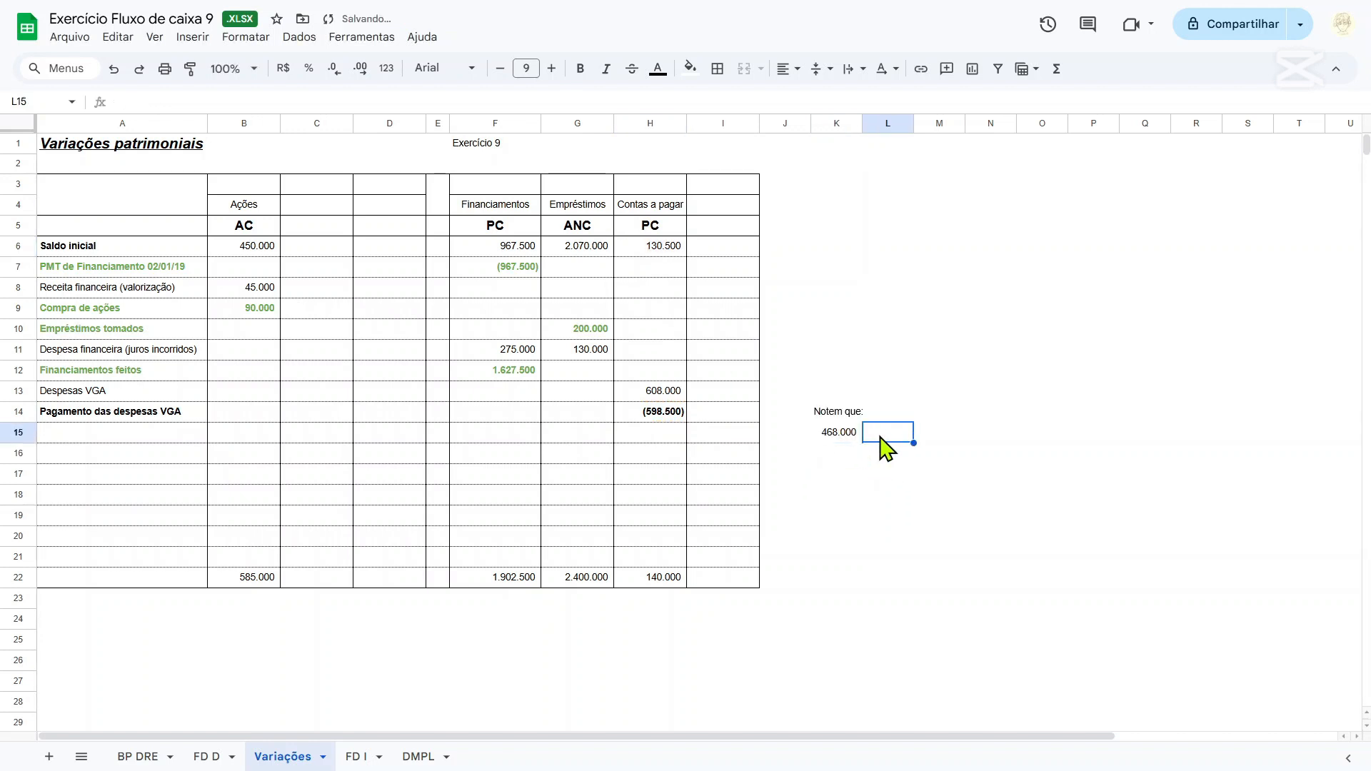
{"action": "type", "text": "despesa"}
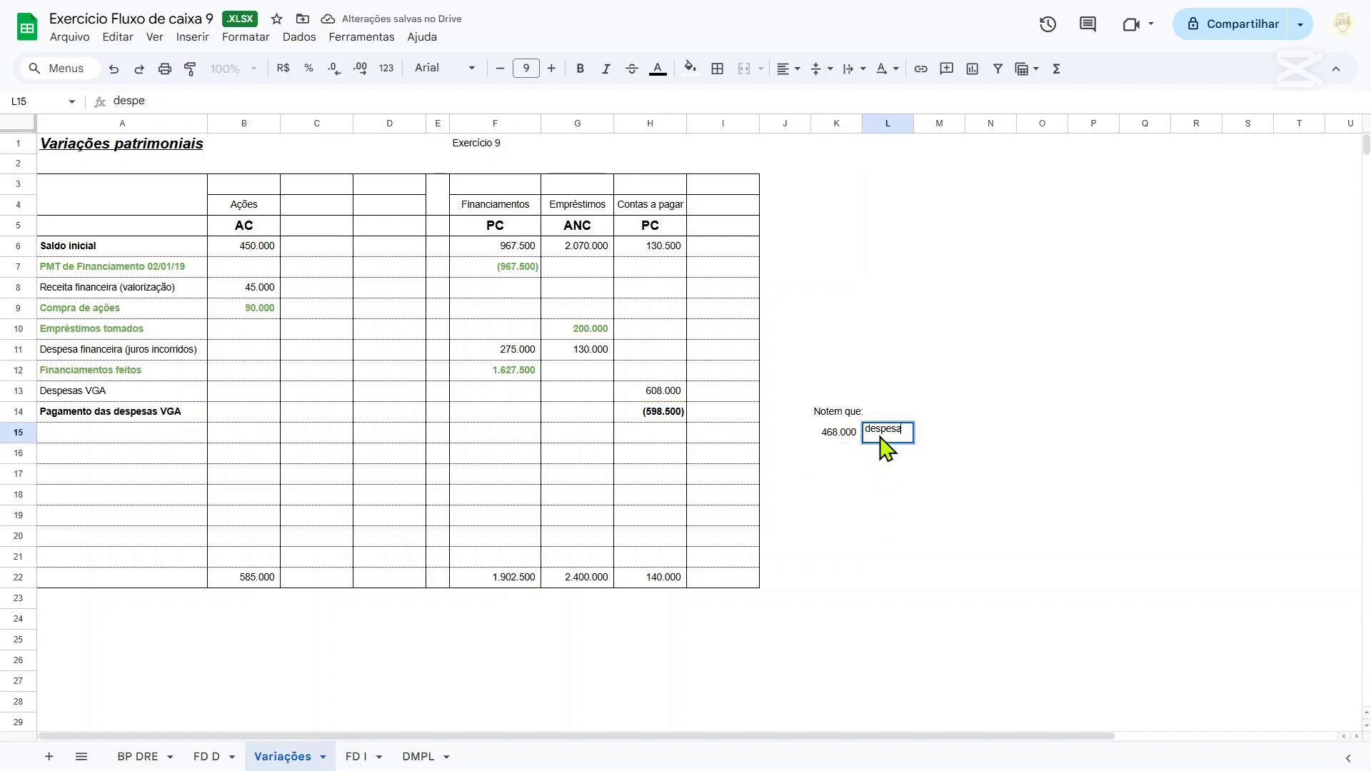
{"action": "type", "text": "s VGA"}
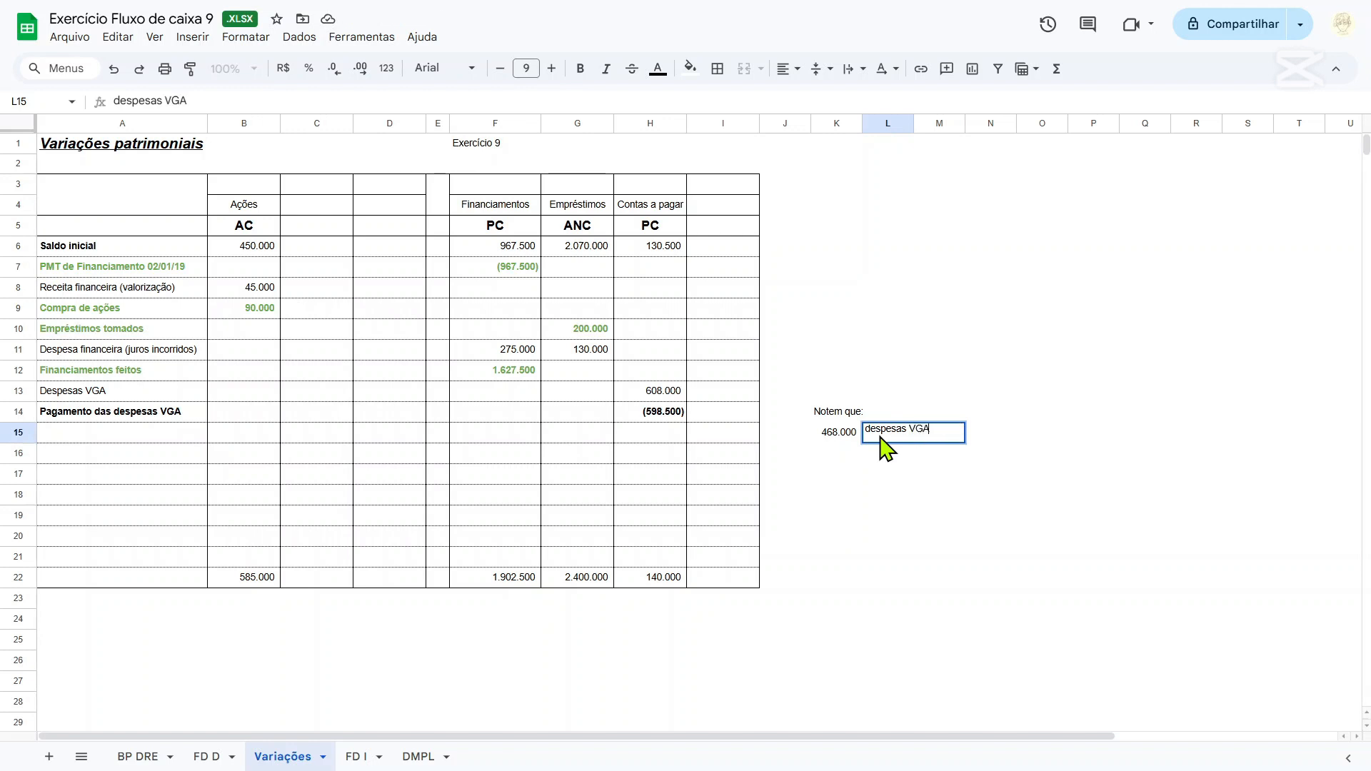
{"action": "type", "text": " do exercício de 20"}
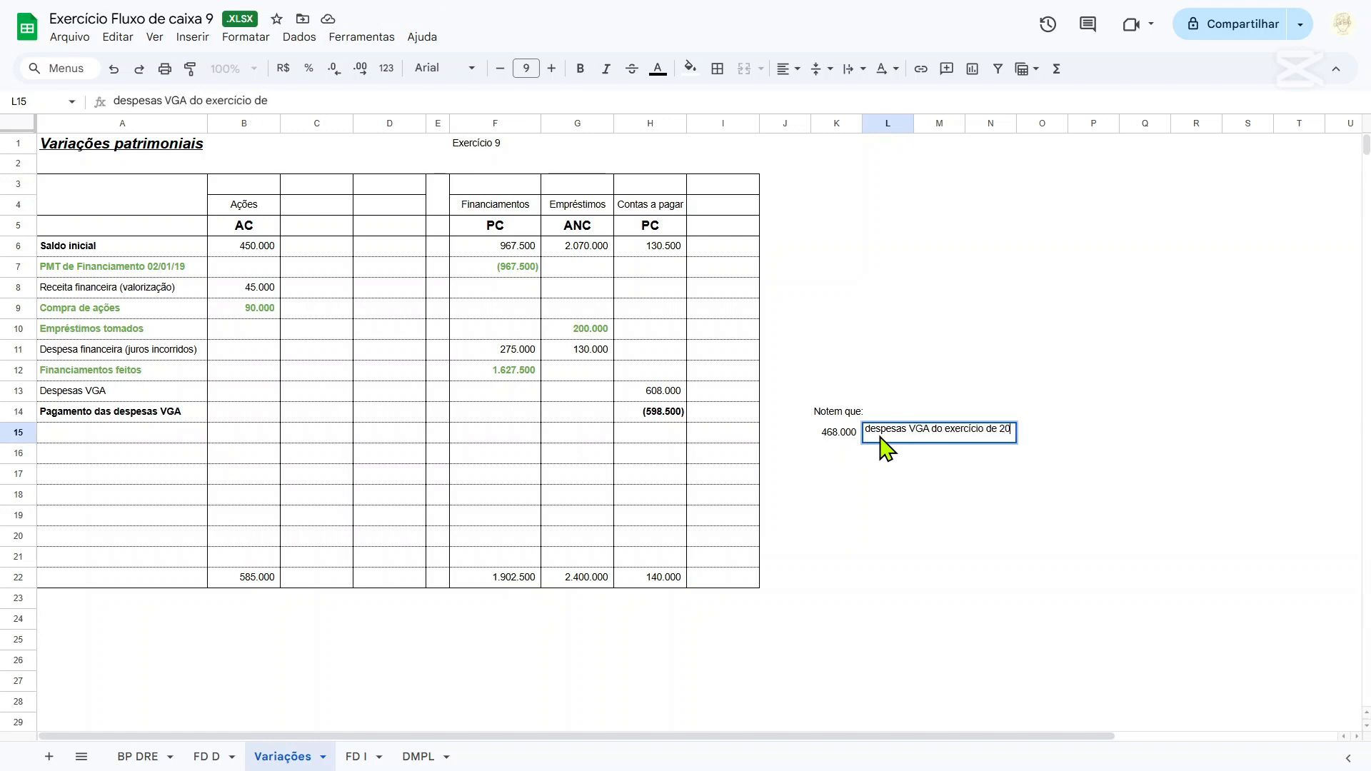
{"action": "type", "text": "19 pagas"}
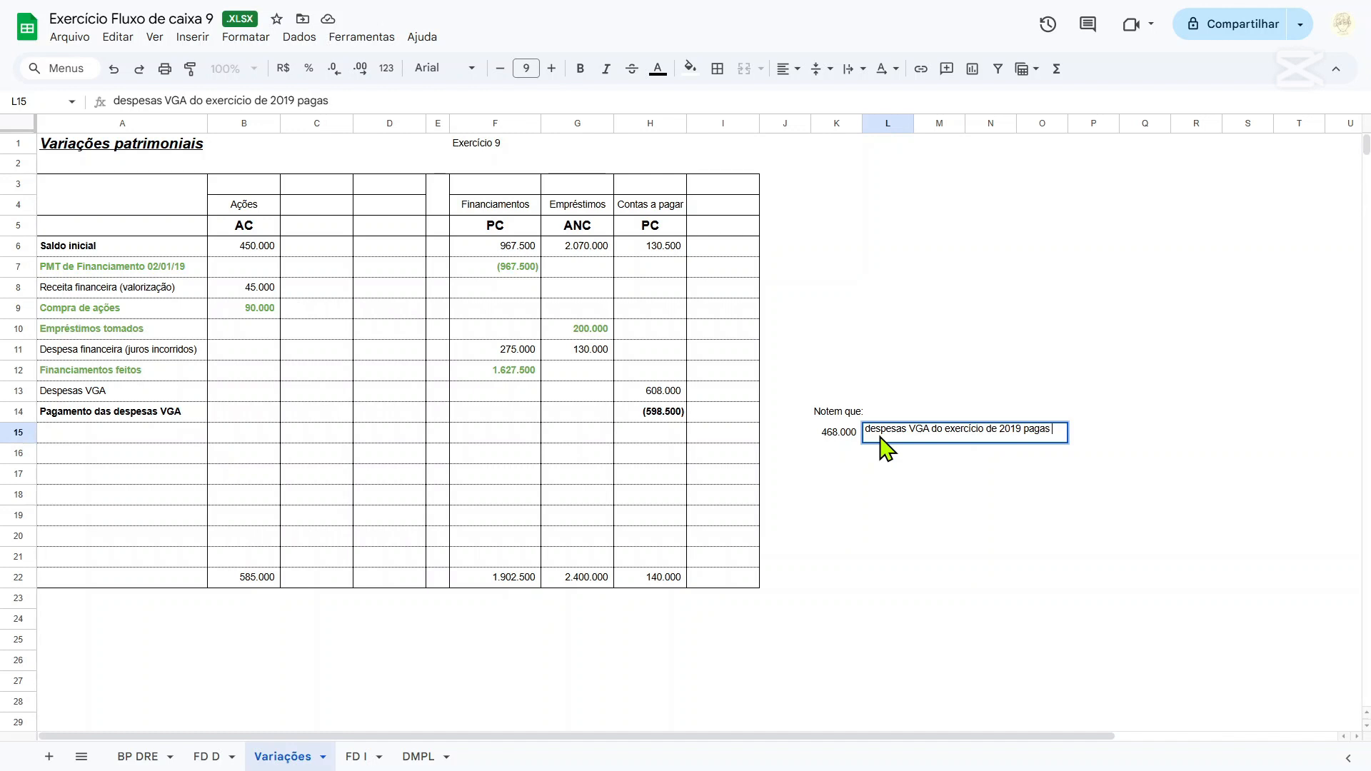
{"action": "type", "text": " também em 20"}
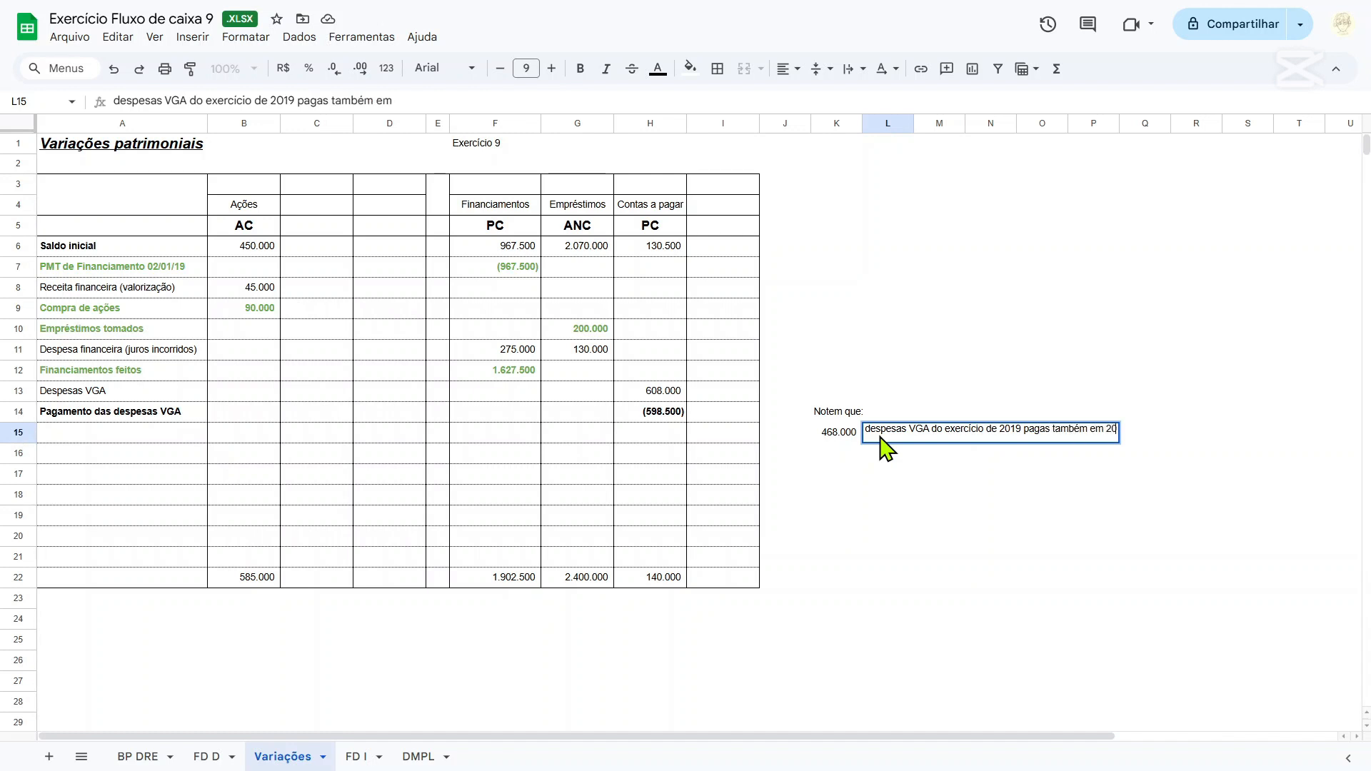
{"action": "type", "text": "19"}
{"action": "key", "text": "Return"}
{"action": "key", "text": "Left"}
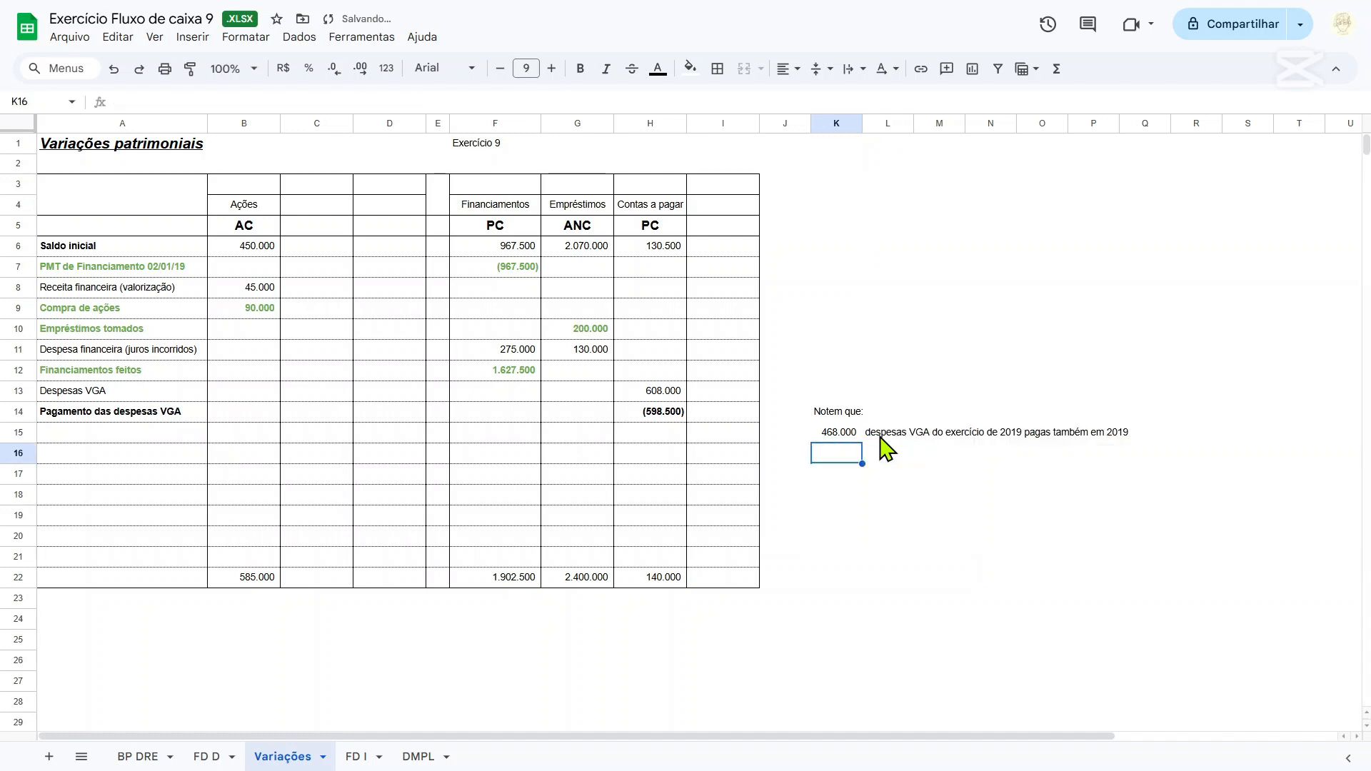
Calculate the remaining part of the VGA payment in K16 with =-H14-K15.
{"action": "type", "text": "="}
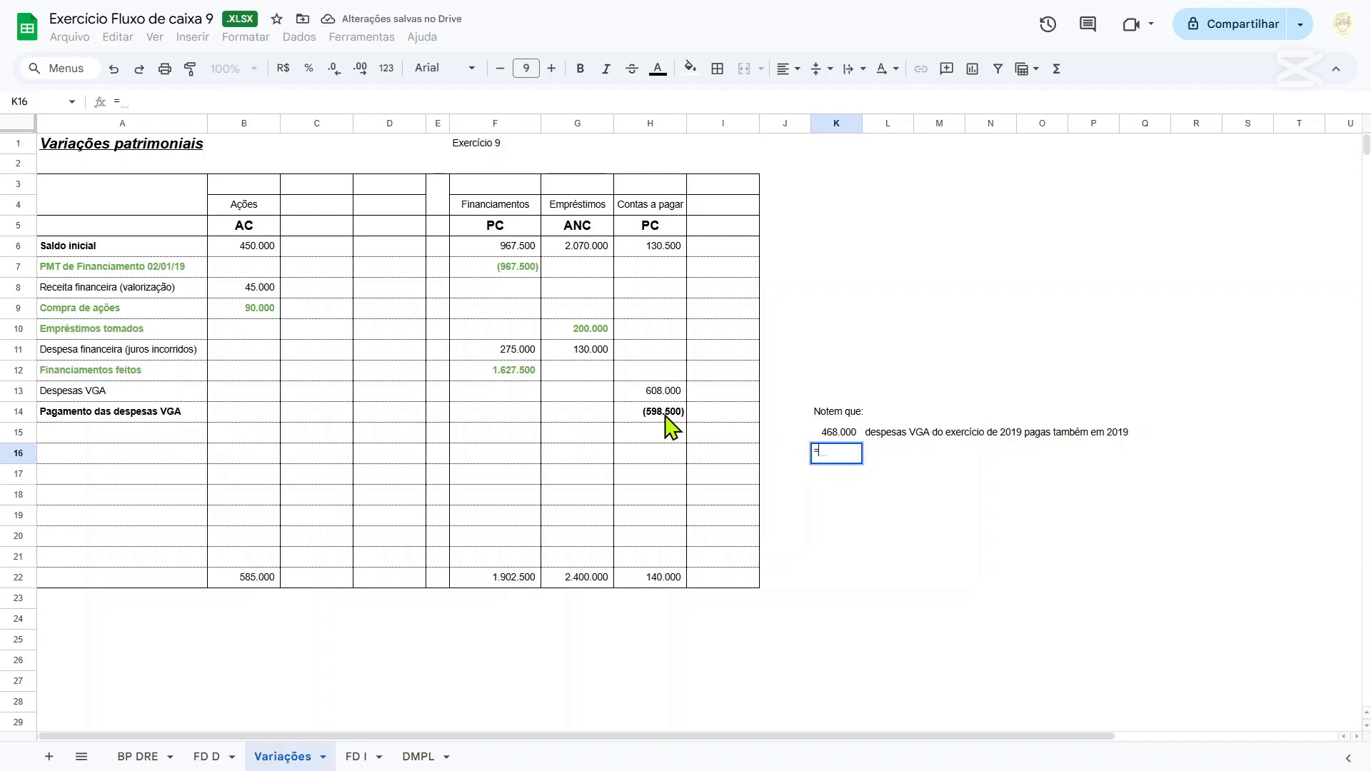
{"action": "type", "text": "-"}
{"action": "left_click", "coordinate": [665, 416]}
{"action": "type", "text": "-"}
{"action": "key", "text": "Up"}
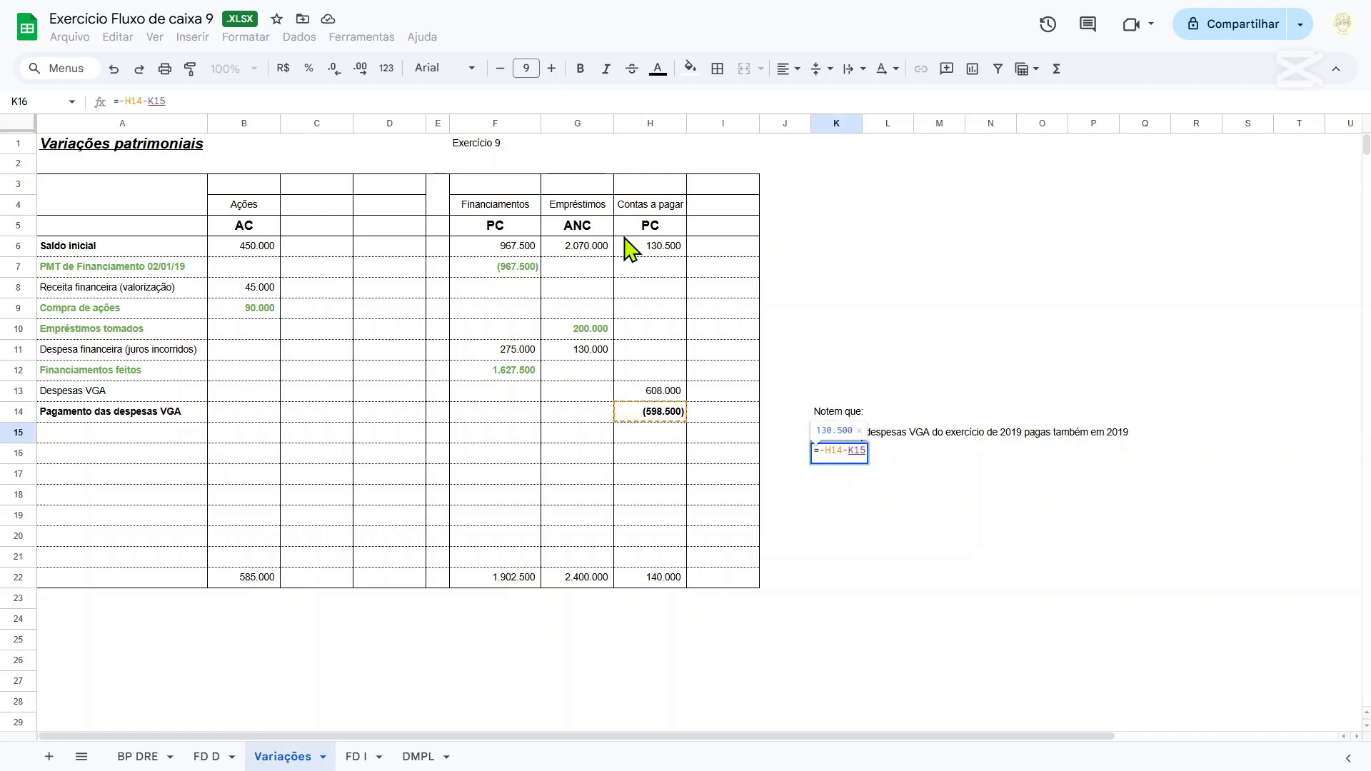
{"action": "key", "text": "Return"}
{"action": "left_click", "coordinate": [655, 257]}
{"action": "left_click", "coordinate": [836, 452]}
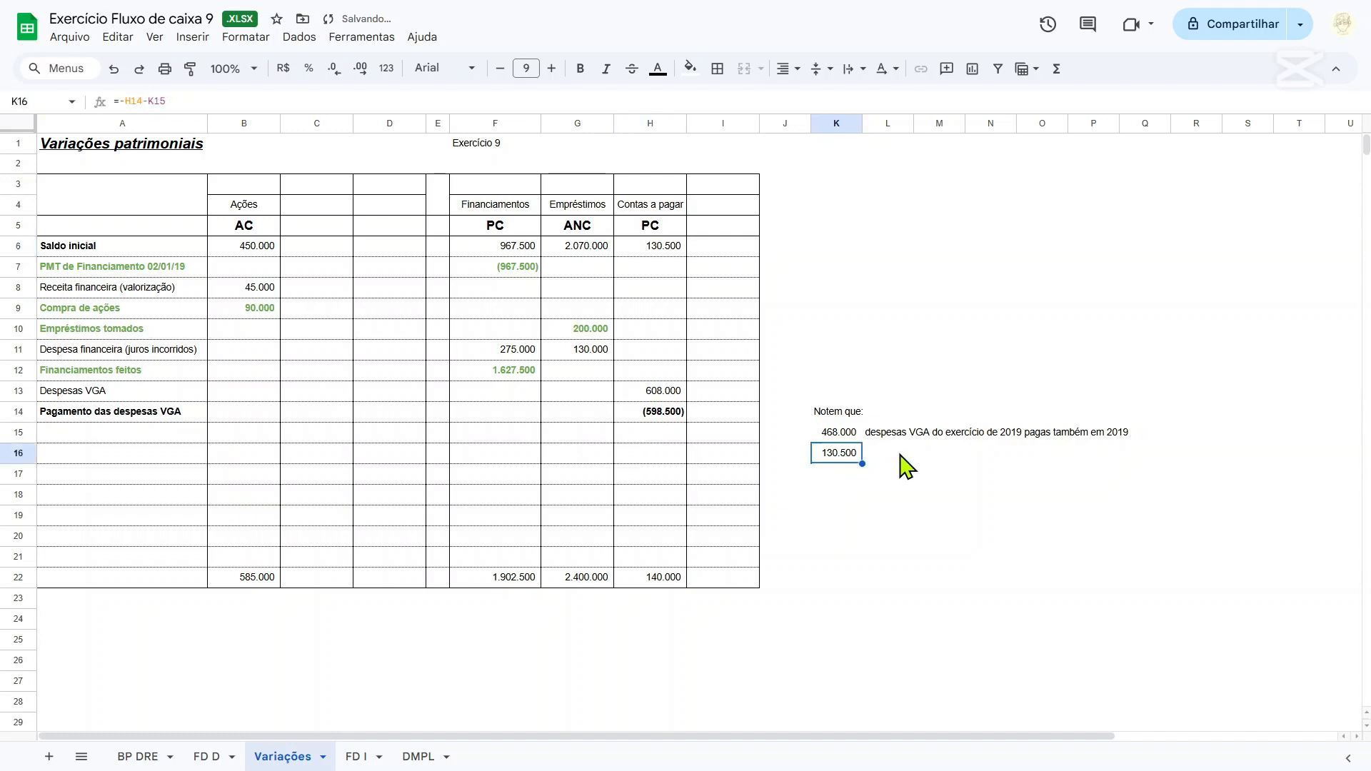
Describe the K16 amount in L16 as despesa em 2018, mas paga em 2019.
{"action": "left_click", "coordinate": [899, 455]}
{"action": "type", "text": "despesa"}
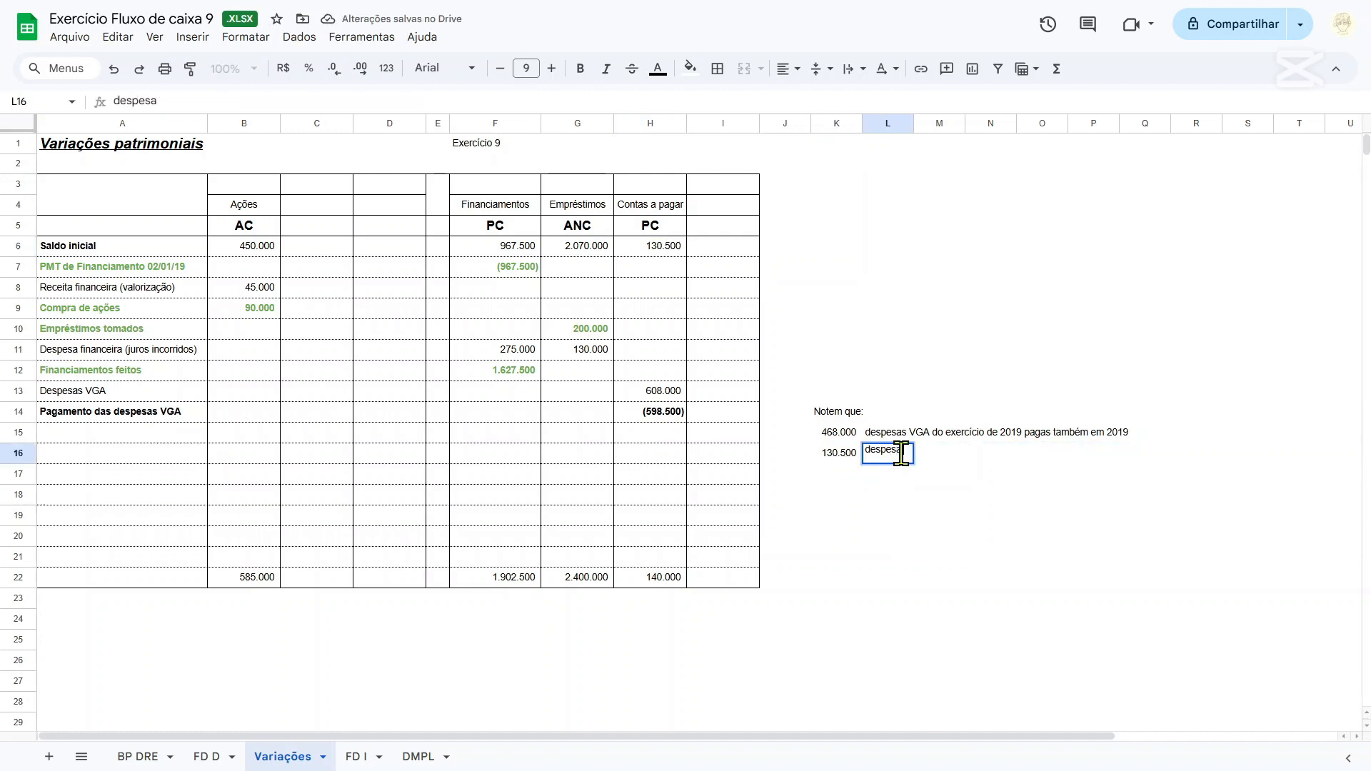
{"action": "type", "text": " em 2018, ma"}
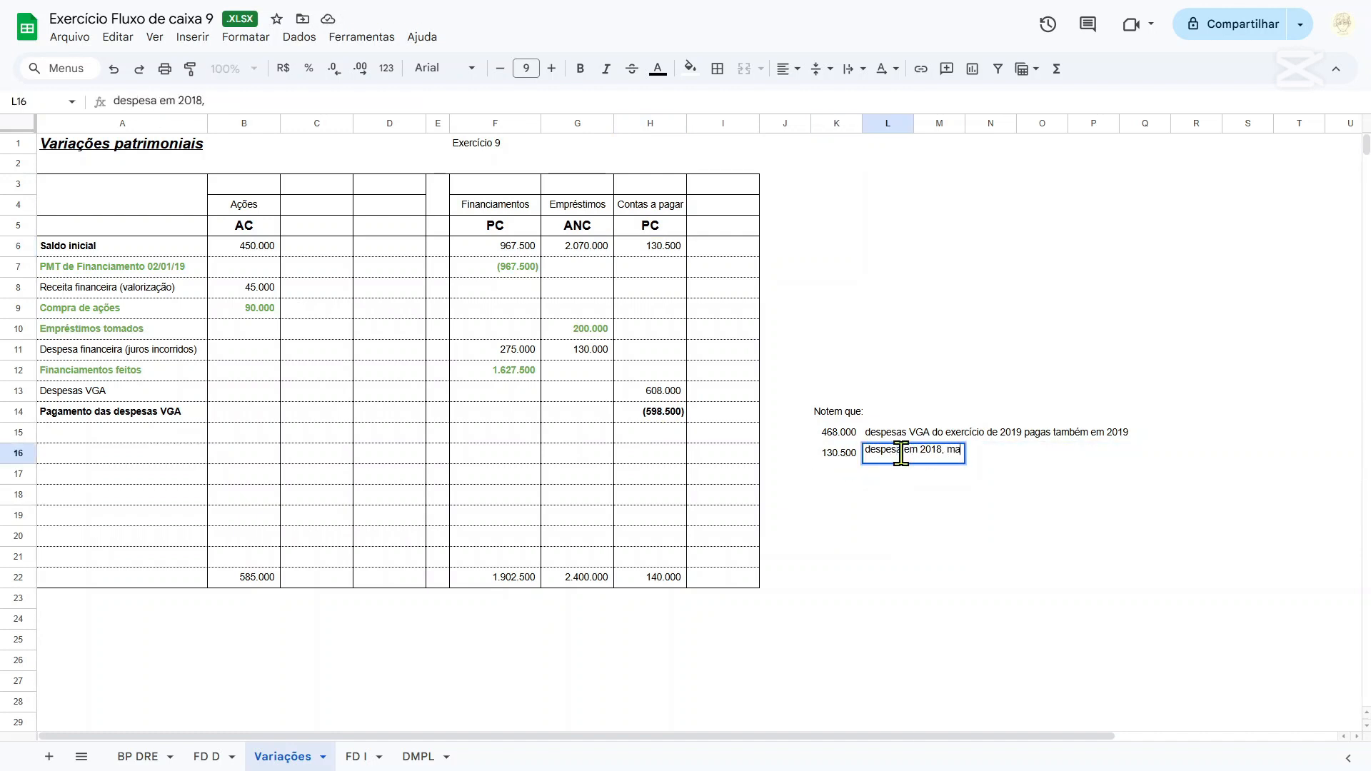
{"action": "type", "text": "s paga em 2019."}
{"action": "key", "text": "Return"}
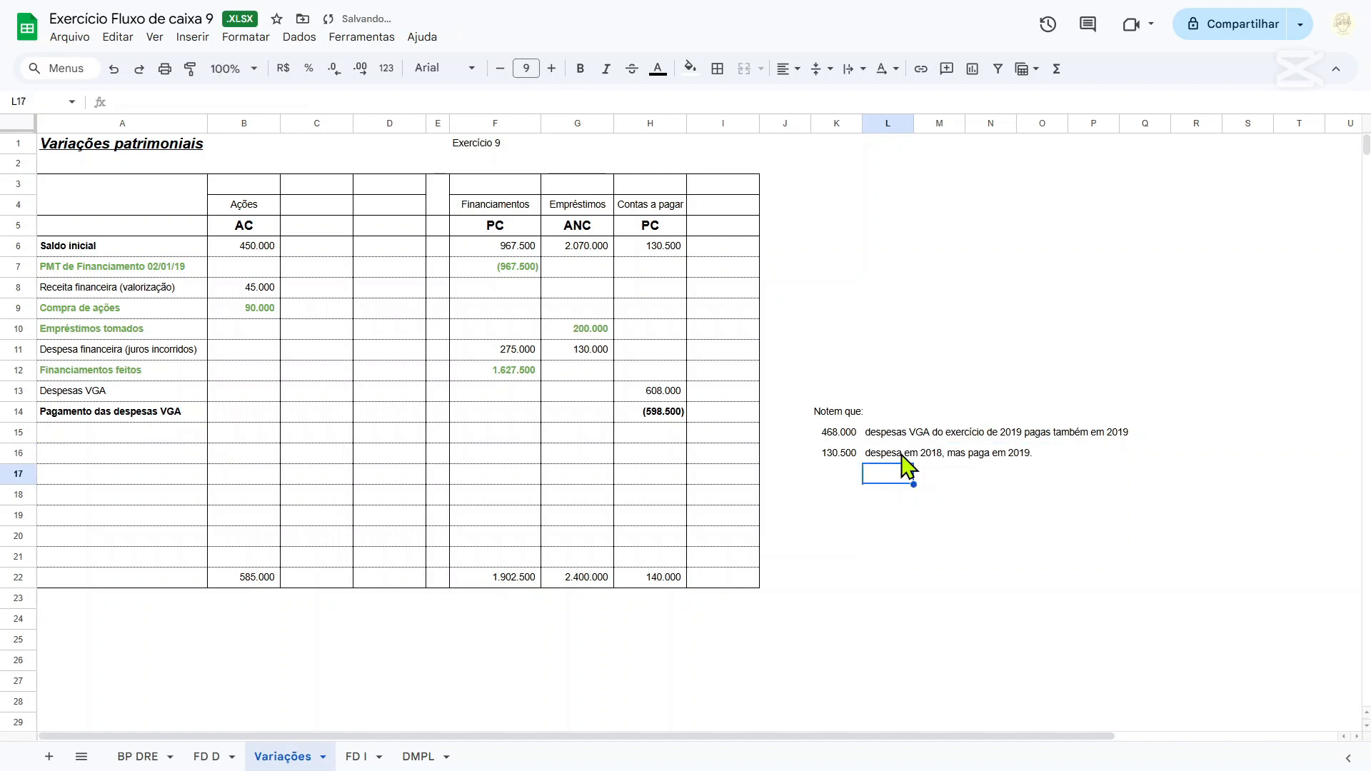
On the FD D sheet, remove the sign inversion from Despesas VGA pagas in E10 so it reads ='Variações'!H14.
{"action": "left_click", "coordinate": [645, 412]}
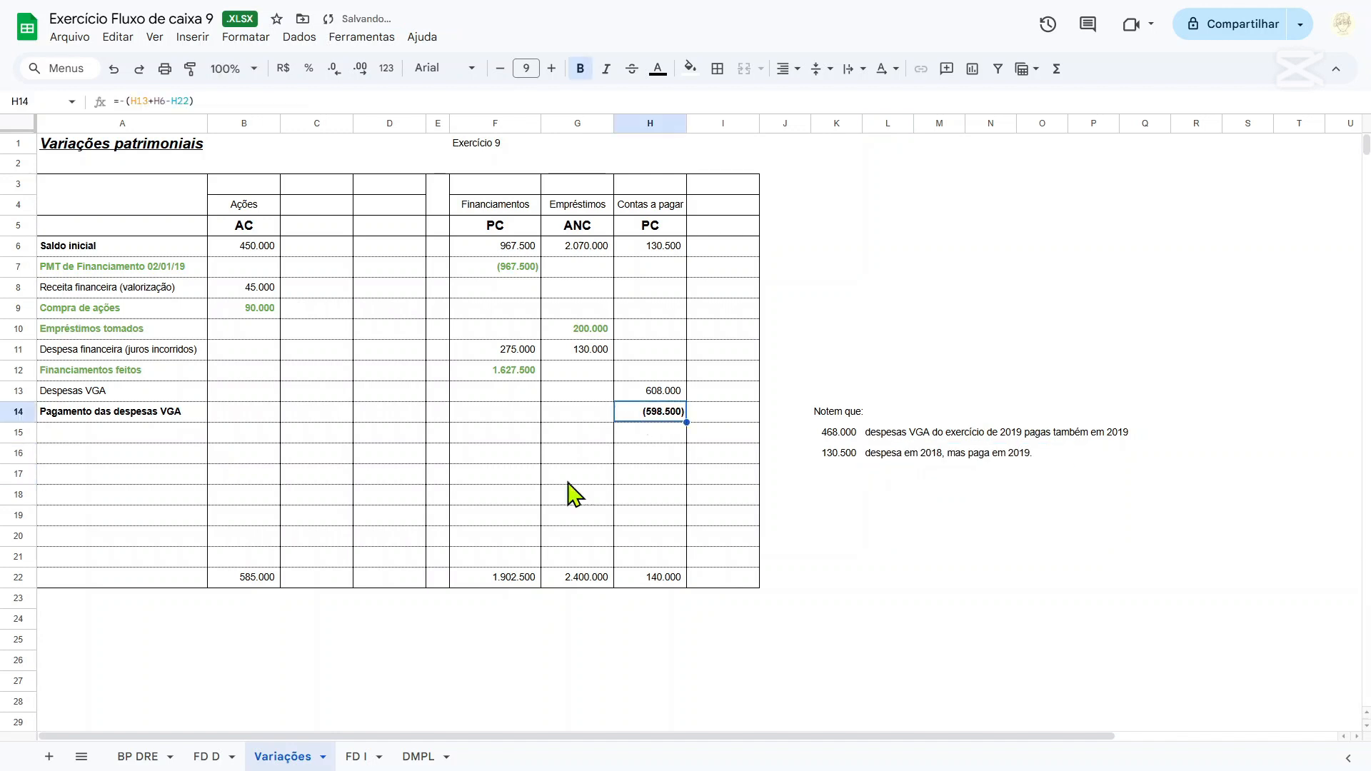
{"action": "left_click", "coordinate": [189, 765]}
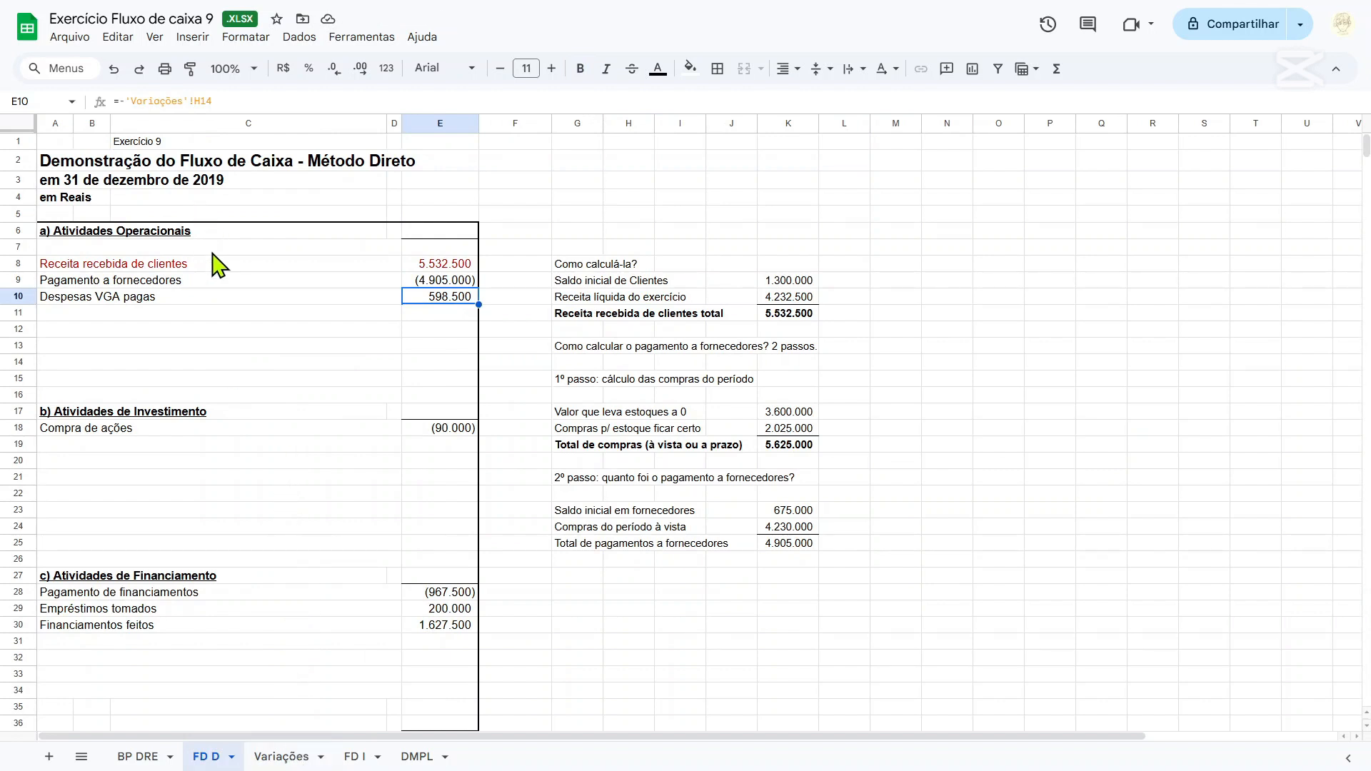
{"action": "key", "text": "F2"}
{"action": "left_click", "coordinate": [282, 756]}
{"action": "left_click", "coordinate": [652, 397]}
{"action": "left_click", "coordinate": [653, 411]}
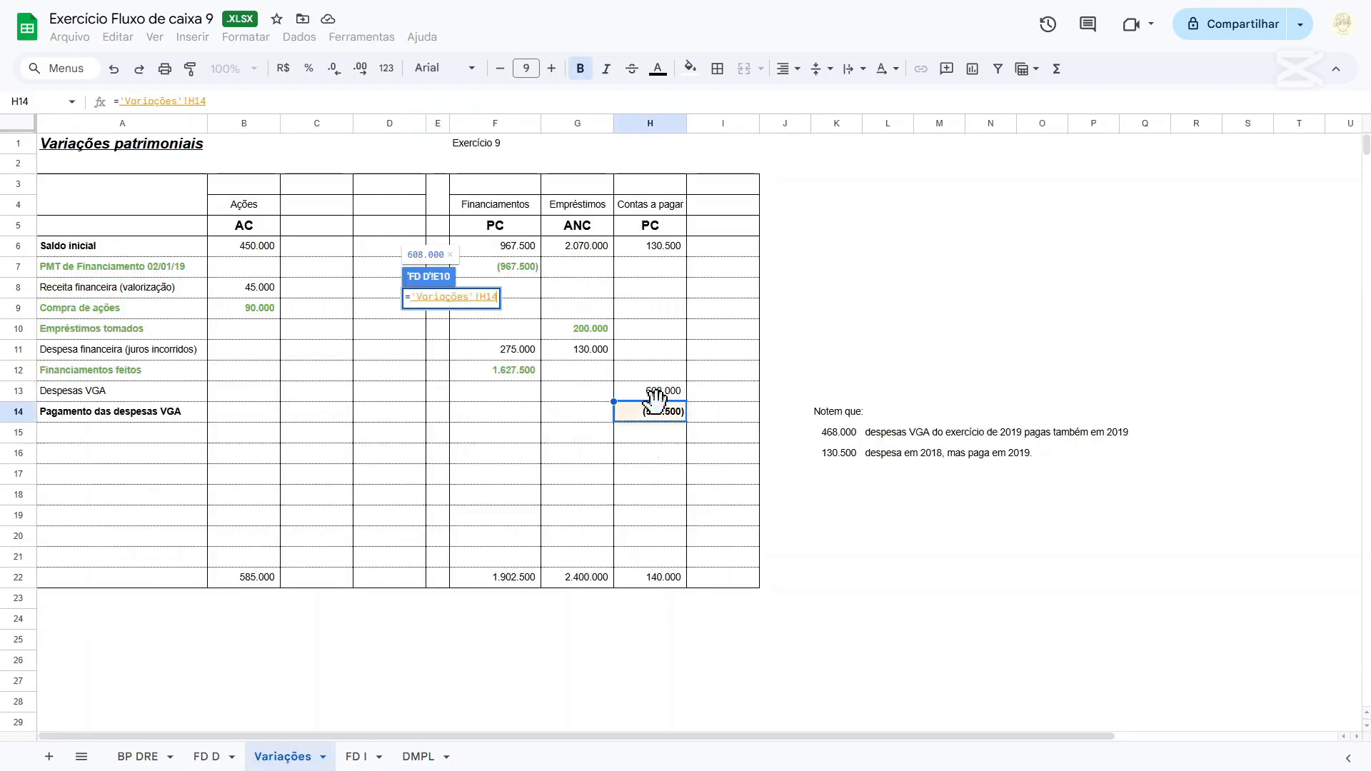
{"action": "key", "text": "Return"}
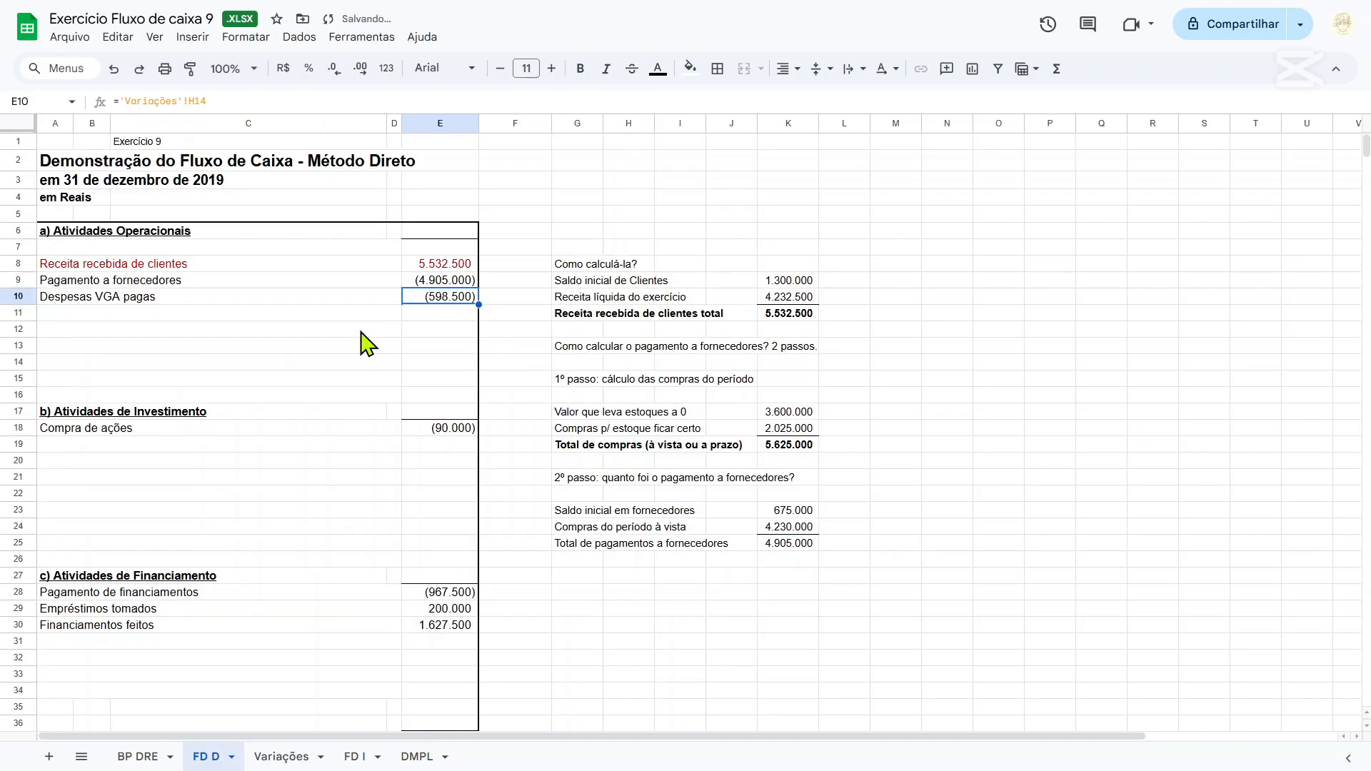
{"action": "left_click", "coordinate": [222, 303]}
{"action": "key", "text": "Down"}
{"action": "key", "text": "Right"}
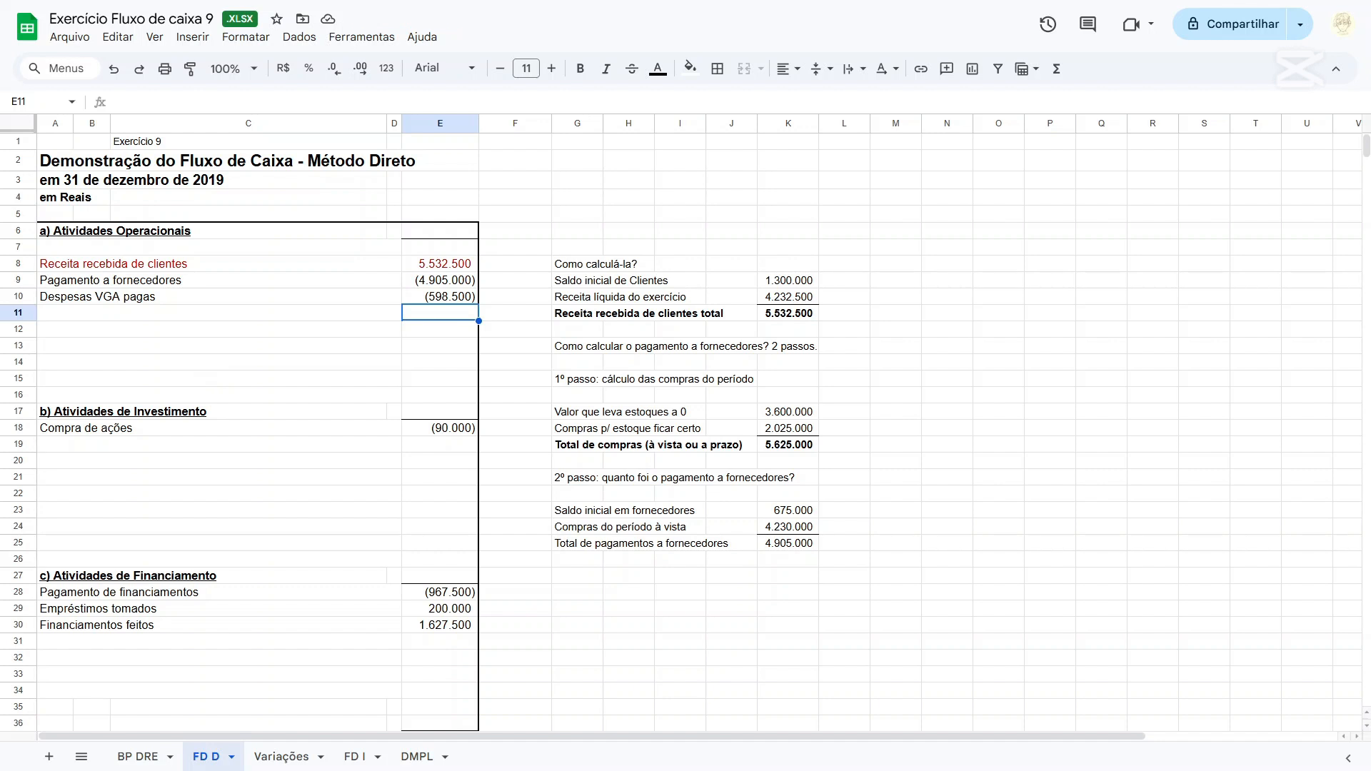
On the BP DRE sheet, colour the text of the Gerais e administrativas and Vendas rows A56:F57 green.
{"action": "left_click", "coordinate": [128, 762]}
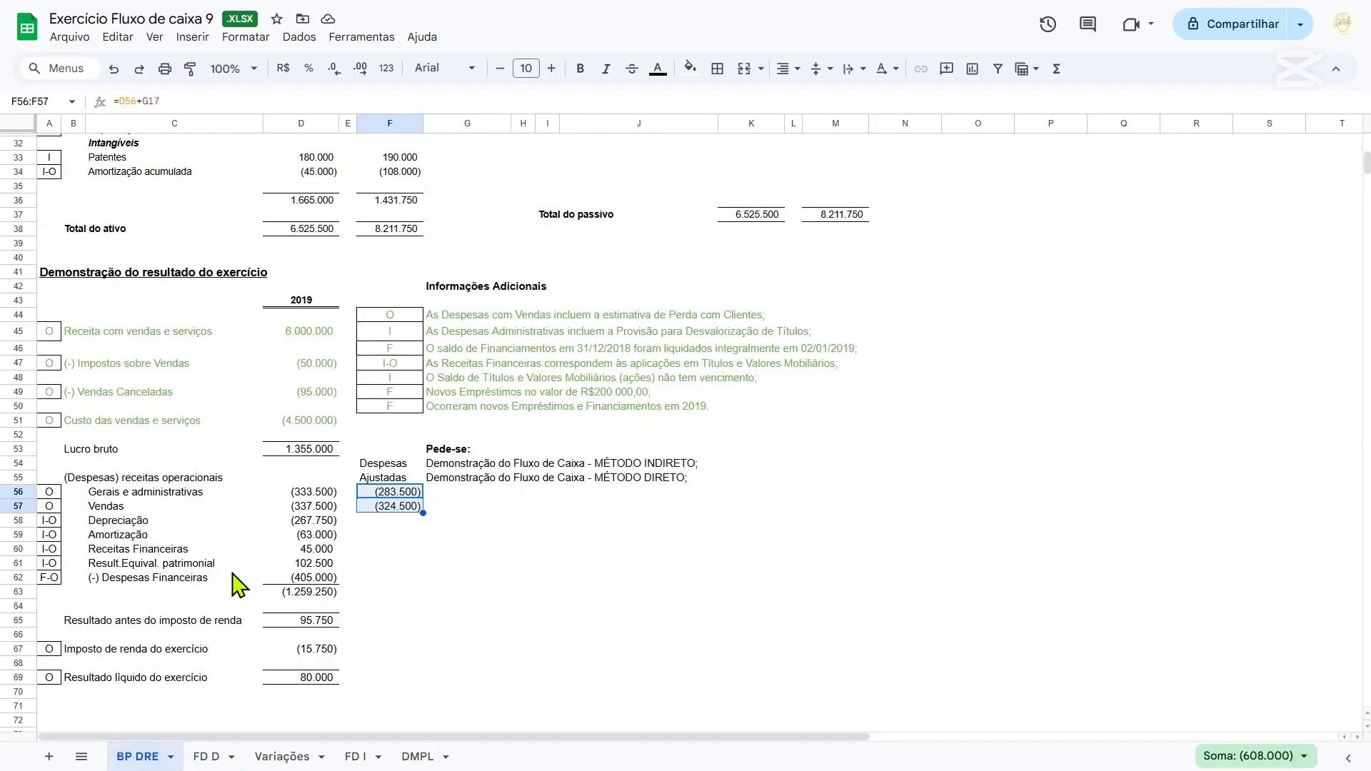
{"action": "left_click_drag", "start_coordinate": [56, 494], "coordinate": [372, 505]}
{"action": "left_click", "coordinate": [660, 69]}
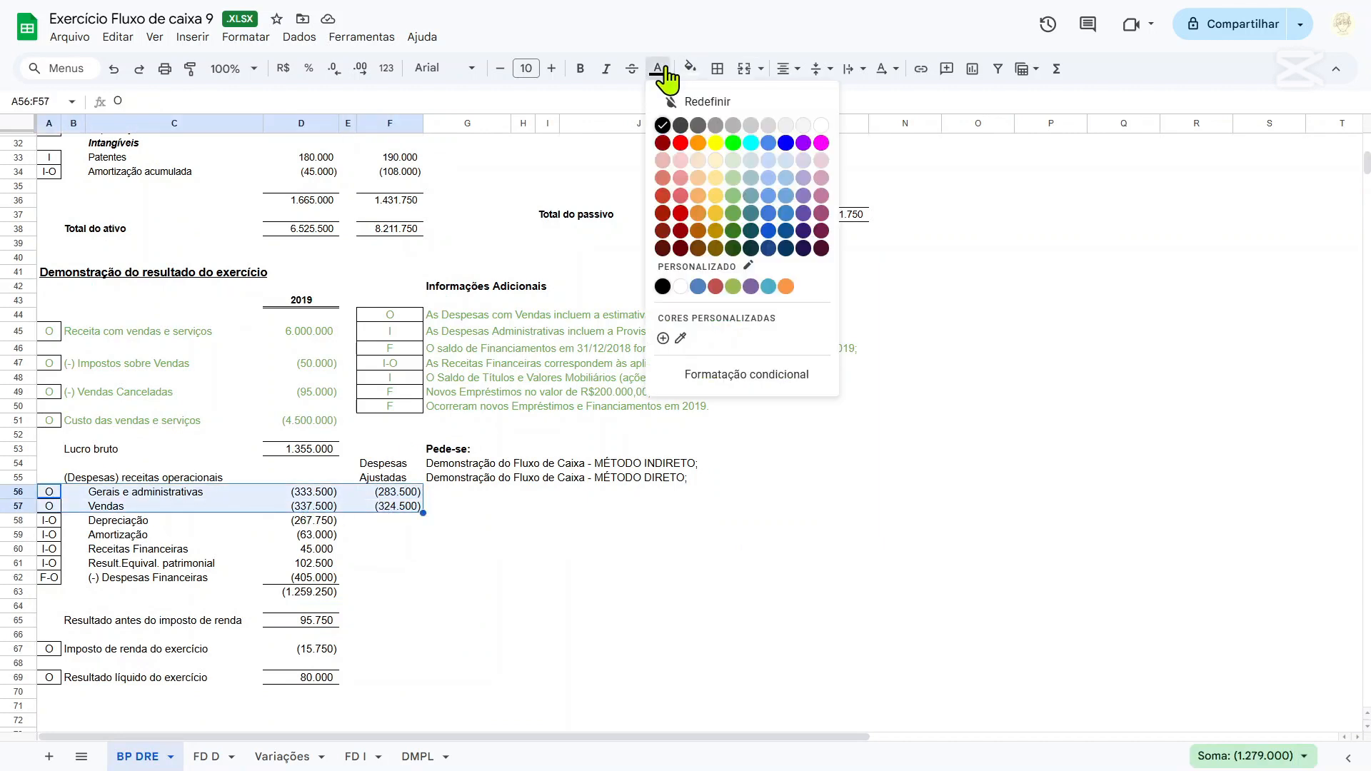
{"action": "left_click", "coordinate": [736, 213]}
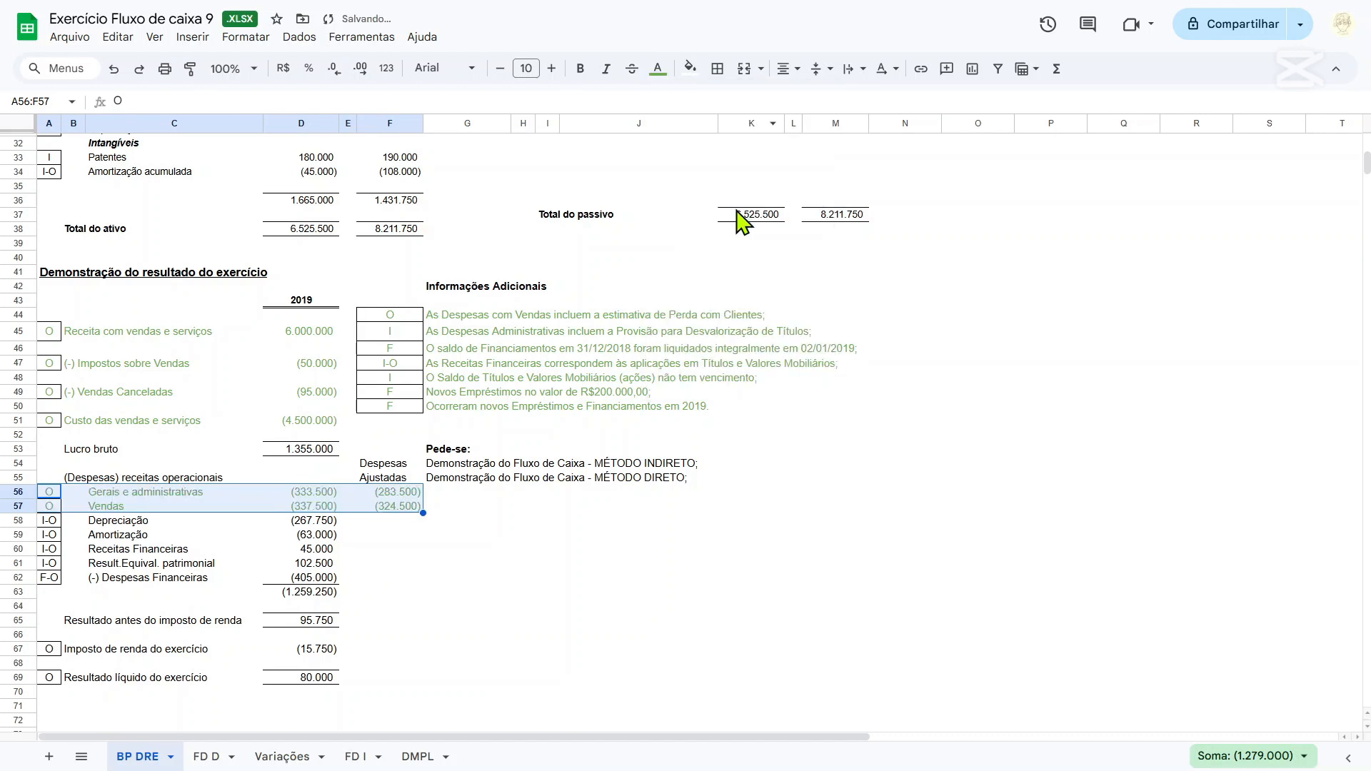
Colour the text of the Depreciação and Amortização rows A58:D59 green.
{"action": "left_click", "coordinate": [156, 526]}
{"action": "scroll", "coordinate": [156, 535], "scroll_direction": "down", "scroll_amount": 2}
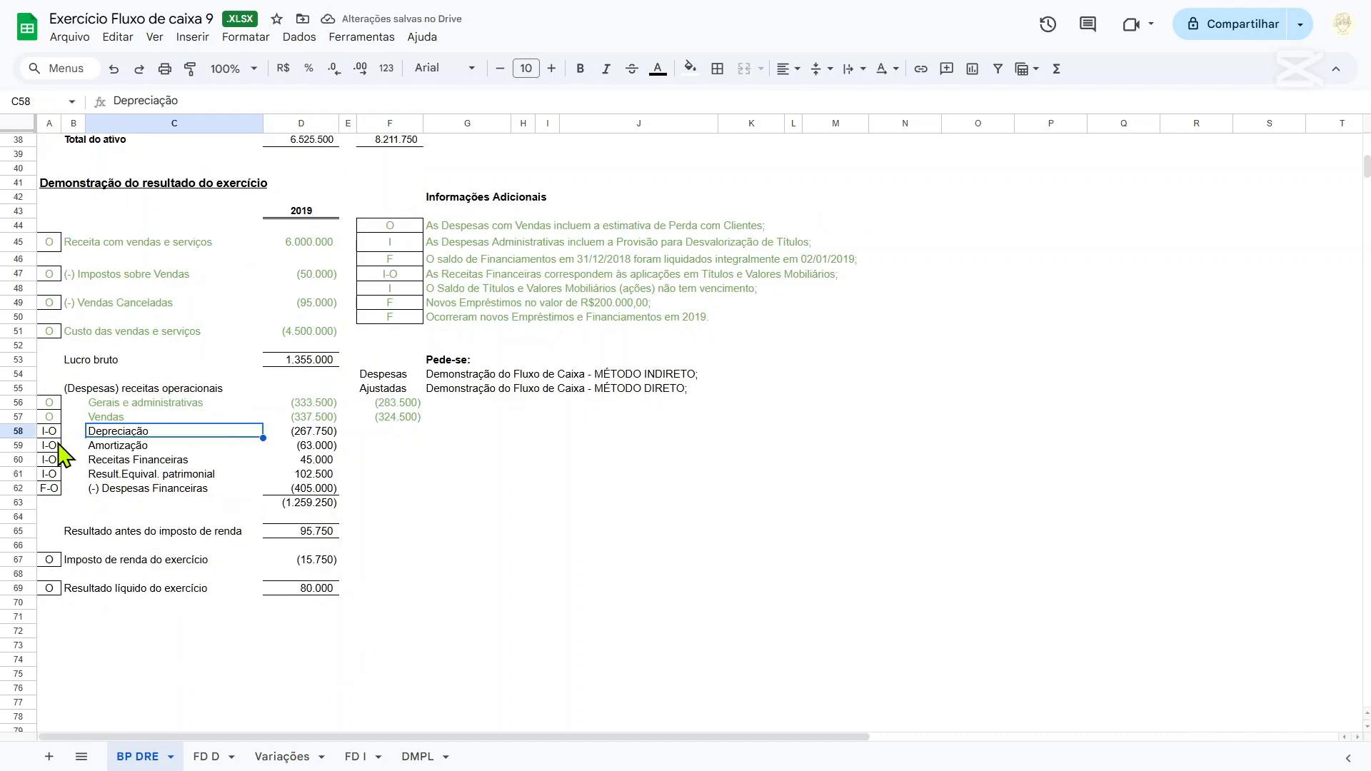
{"action": "key", "text": "Down"}
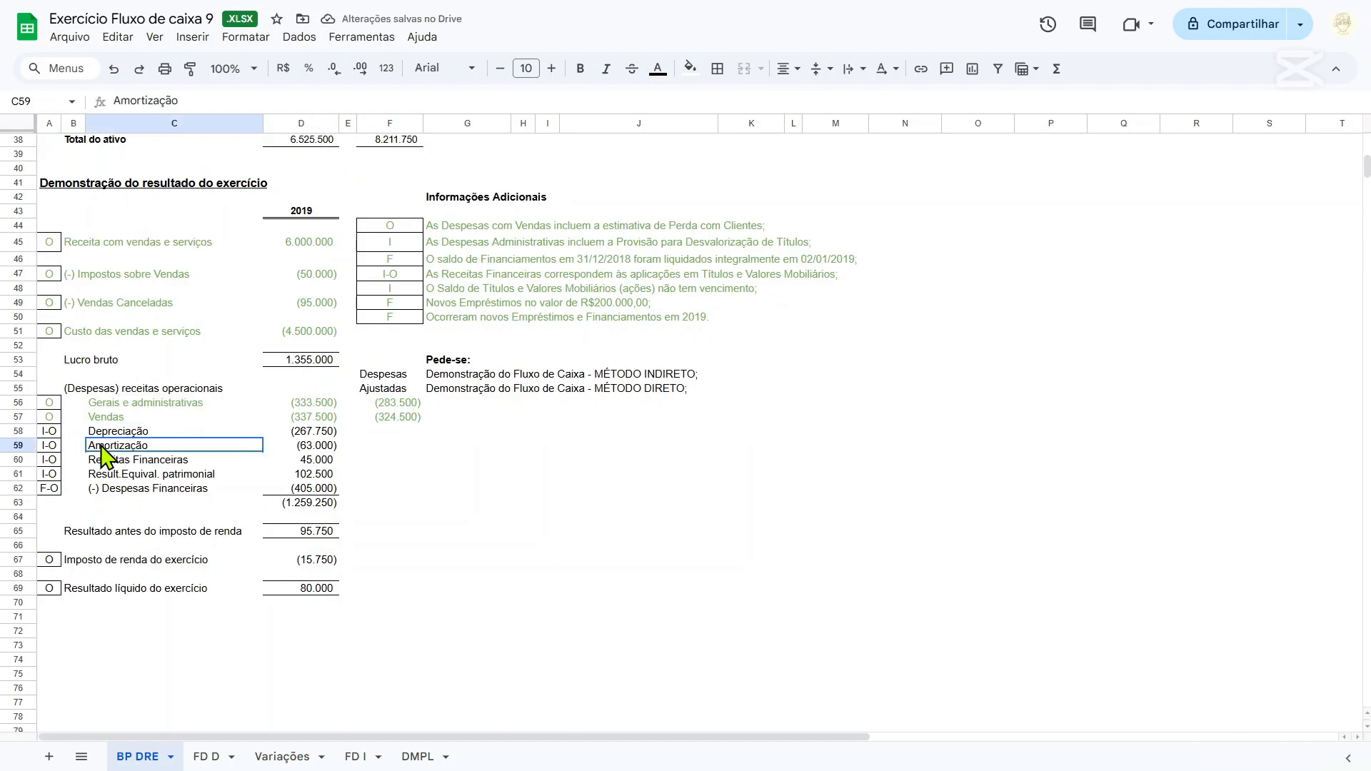
{"action": "scroll", "coordinate": [20, 438], "scroll_direction": "down", "scroll_amount": 2}
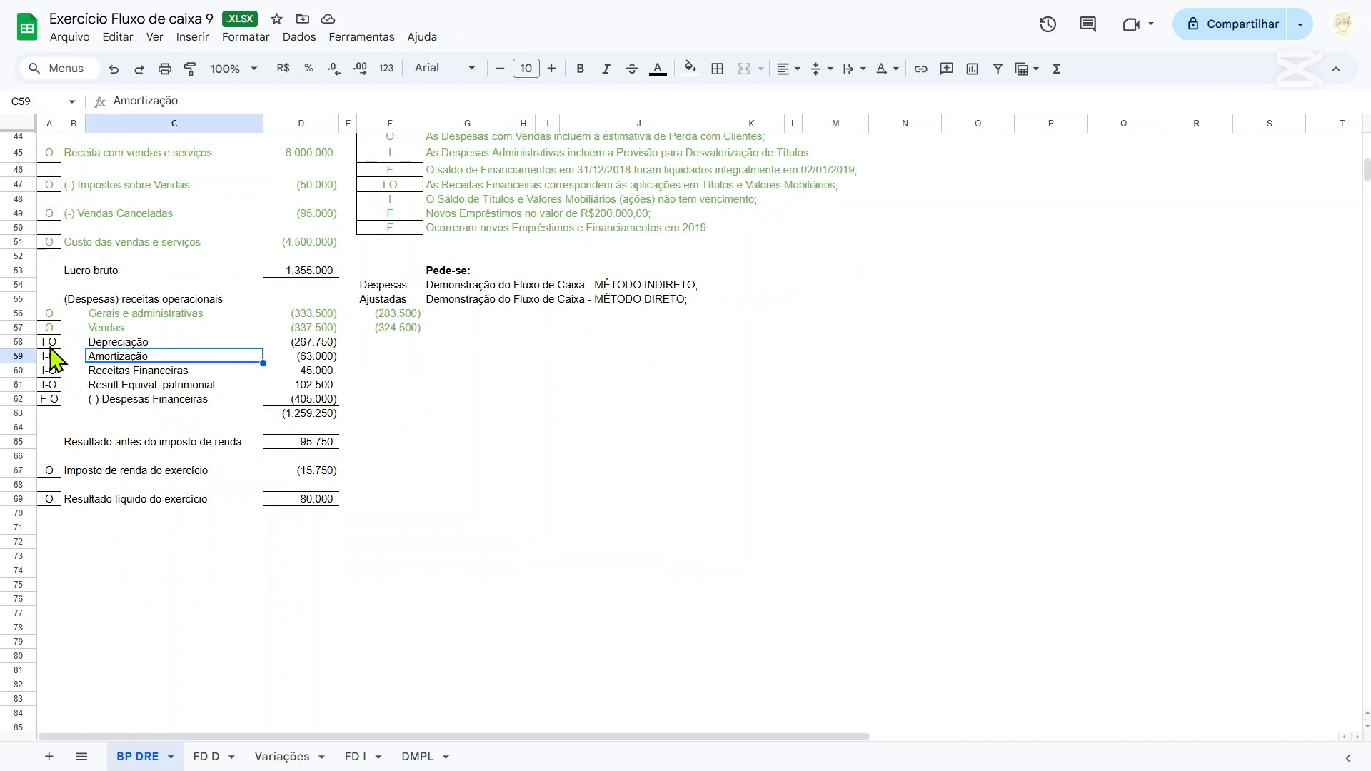
{"action": "left_click_drag", "start_coordinate": [50, 343], "coordinate": [174, 361]}
{"action": "left_click_drag", "start_coordinate": [272, 372], "coordinate": [312, 367]}
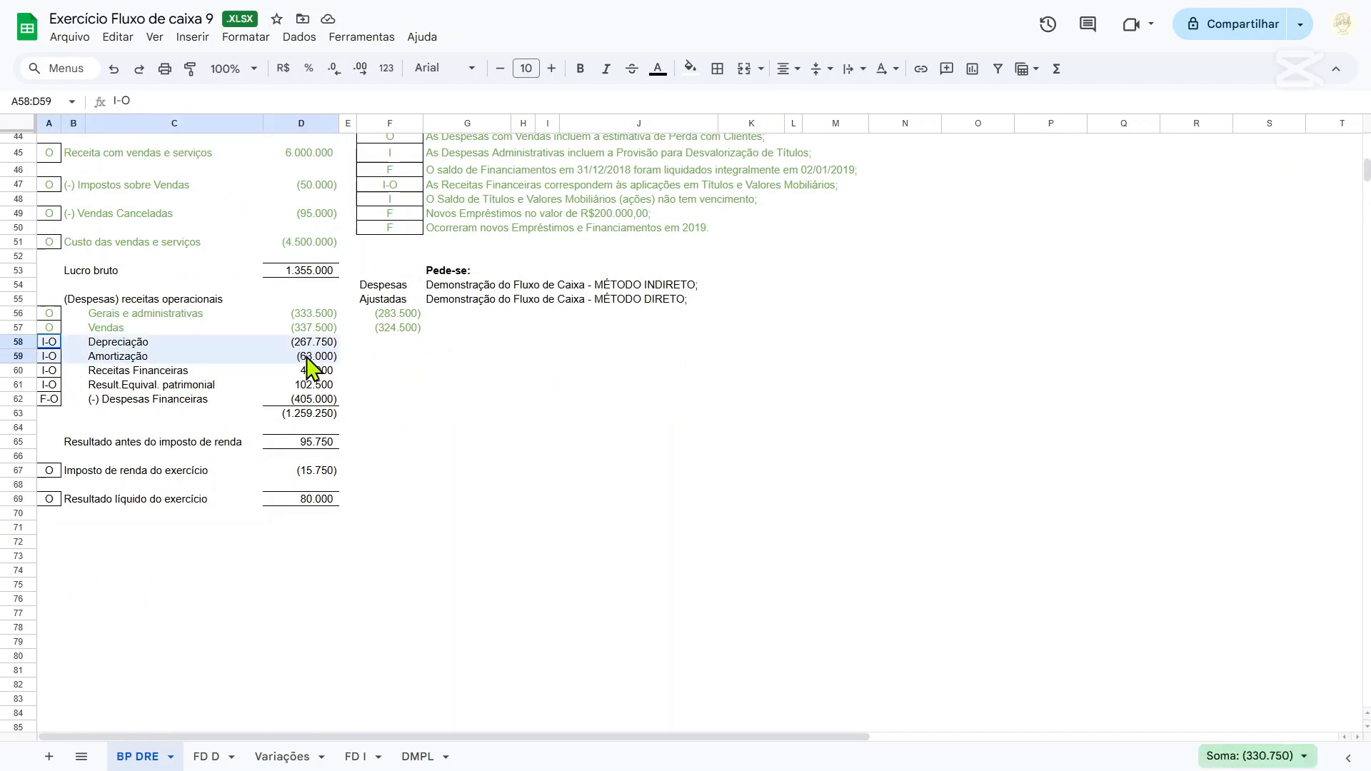
{"action": "left_click", "coordinate": [657, 68]}
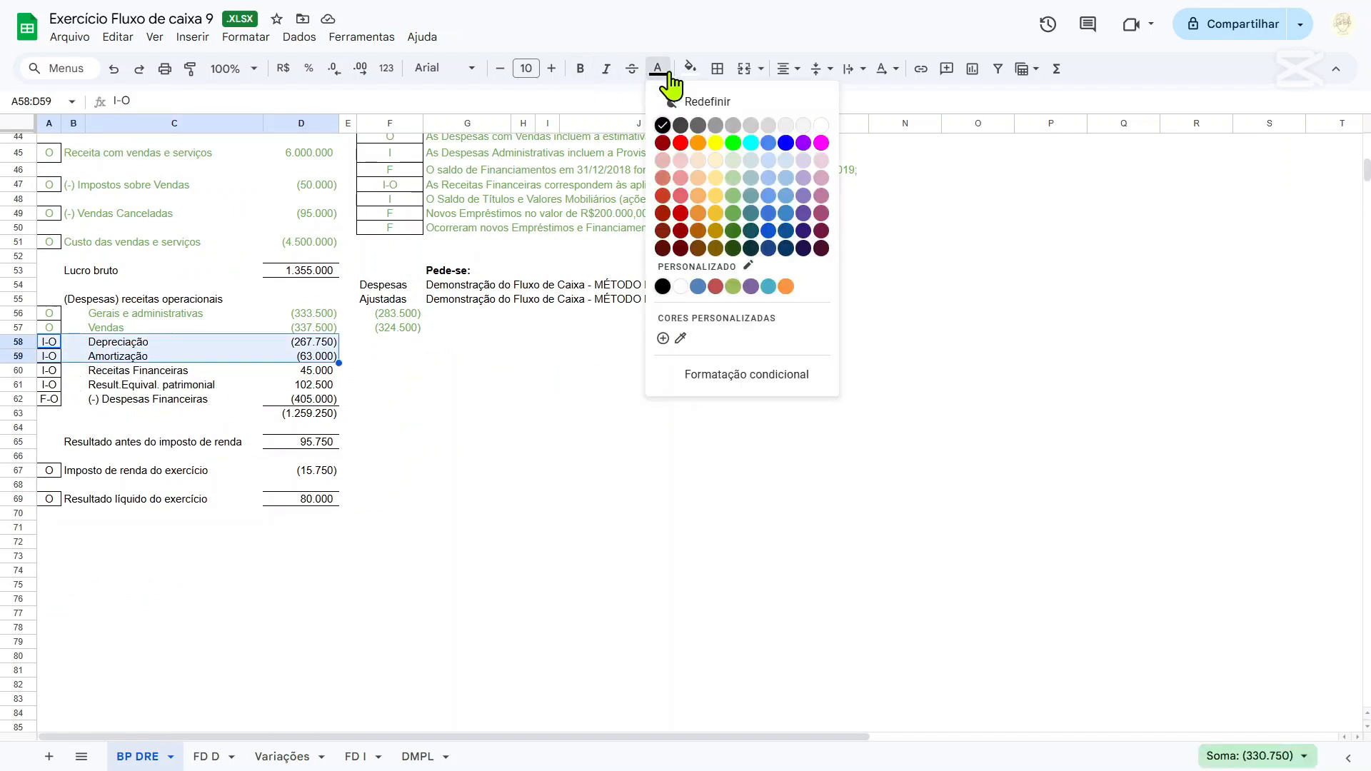
{"action": "left_click", "coordinate": [733, 218]}
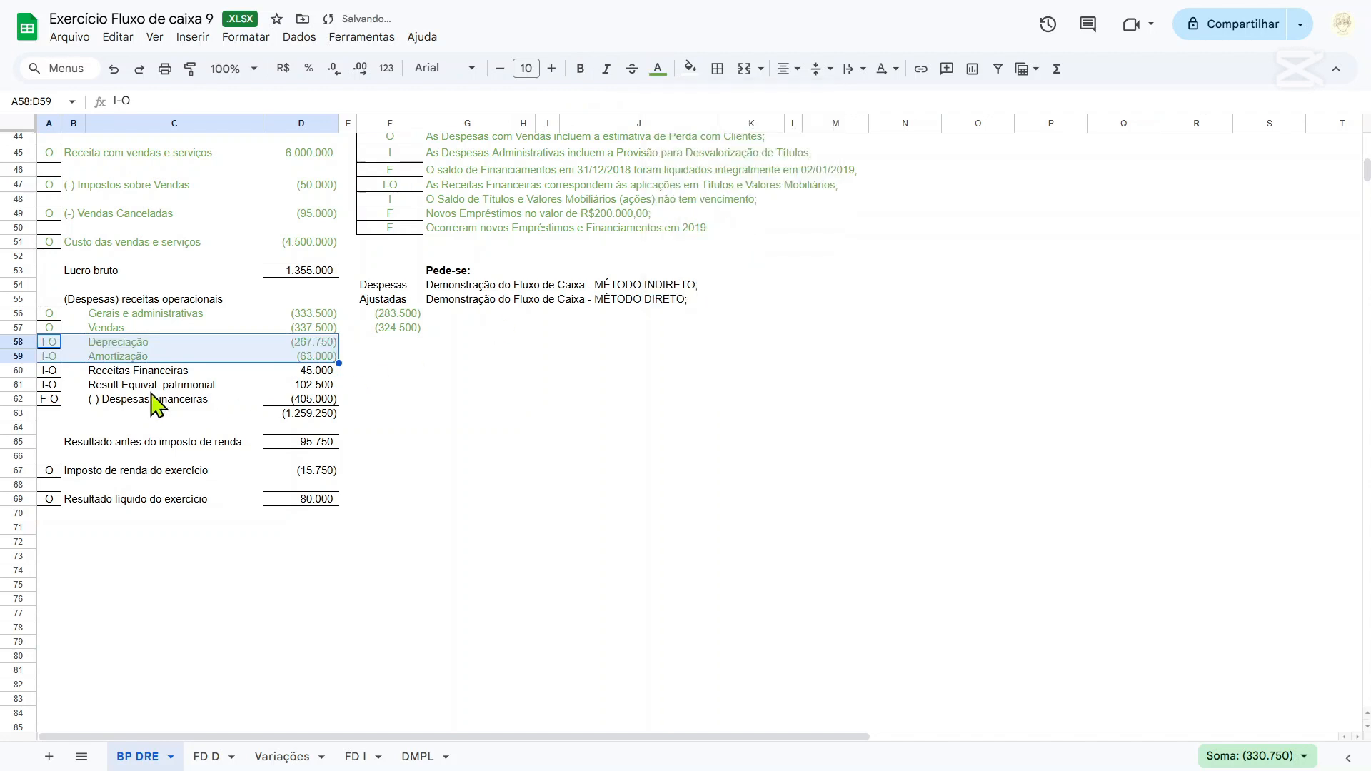
Check the Receita financeira entry in B8 of the Variações sheet, and colour the Receitas Financeiras row A60:D60 on BP DRE green.
{"action": "left_click_drag", "start_coordinate": [52, 372], "coordinate": [308, 382]}
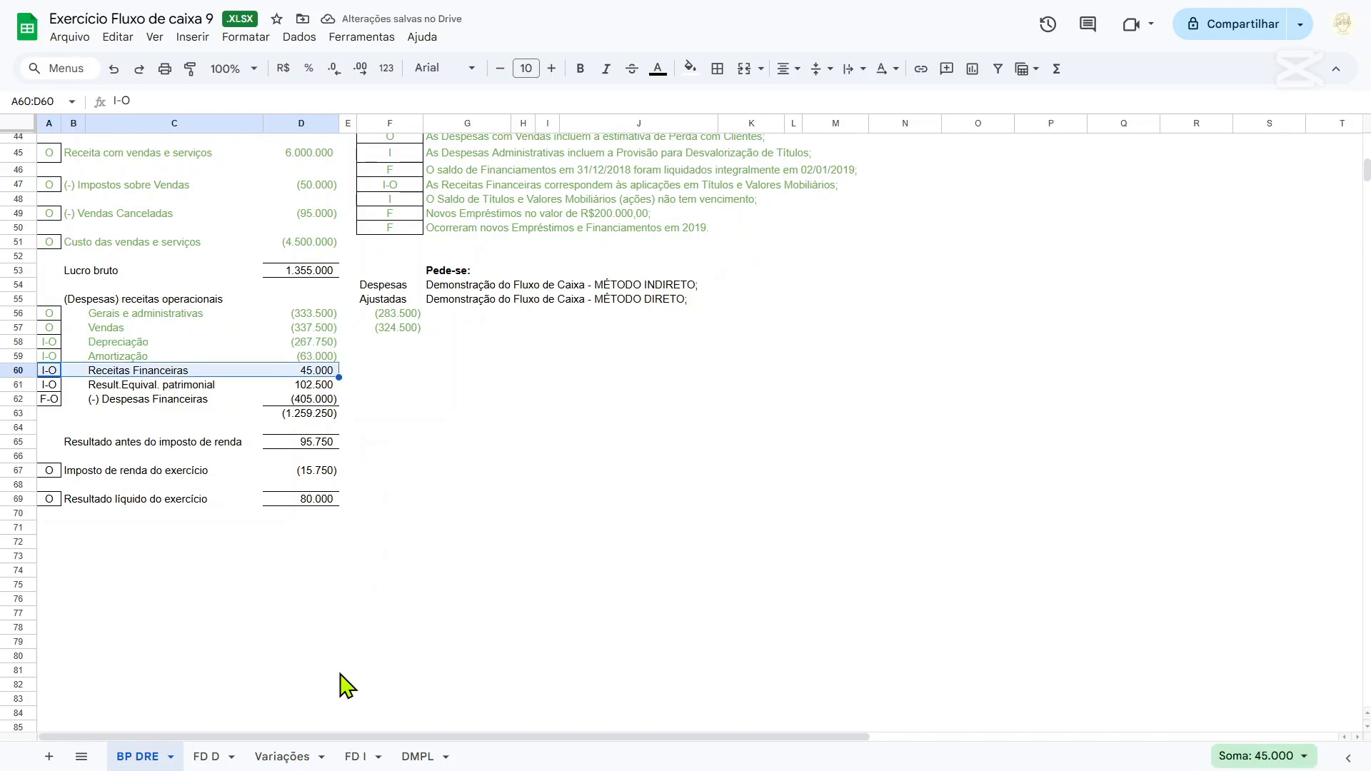
{"action": "scroll", "coordinate": [342, 667], "scroll_direction": "up", "scroll_amount": 1}
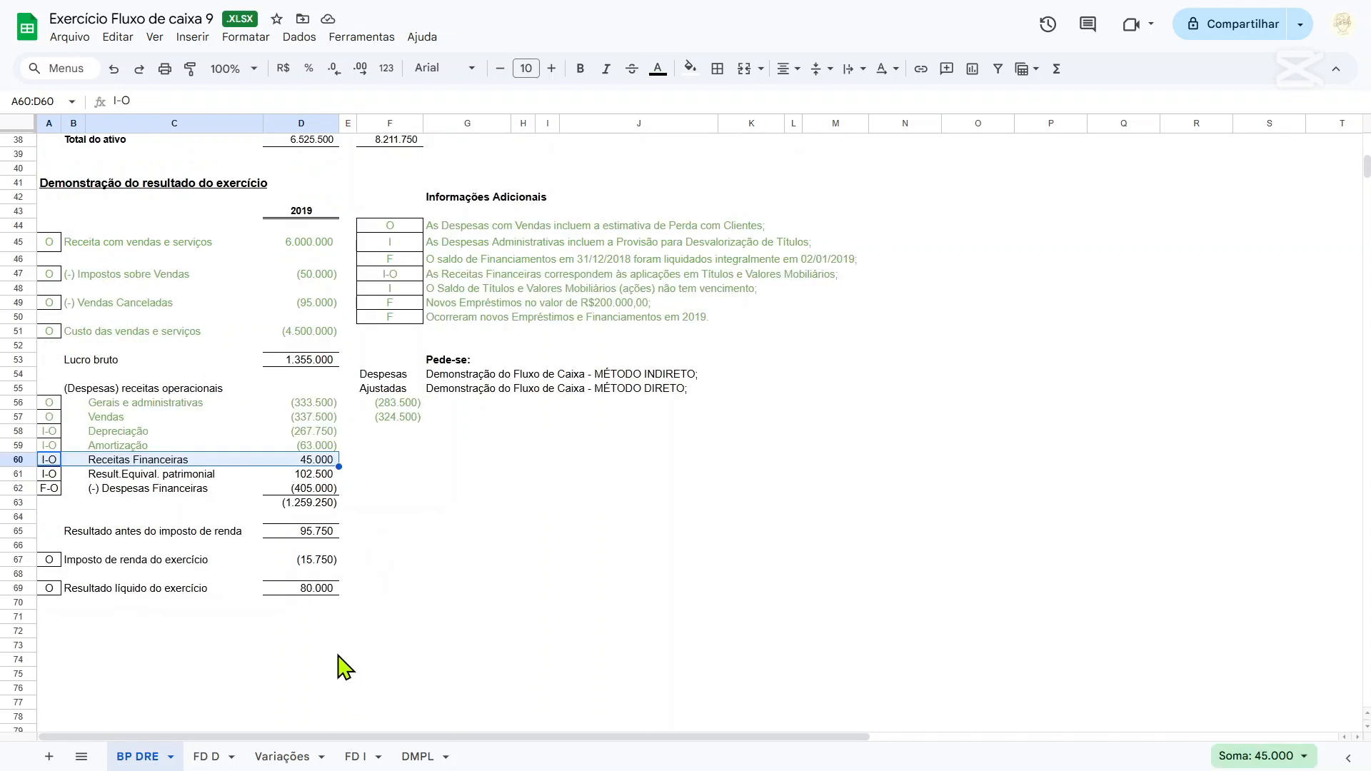
{"action": "left_click", "coordinate": [282, 757]}
{"action": "left_click", "coordinate": [248, 288]}
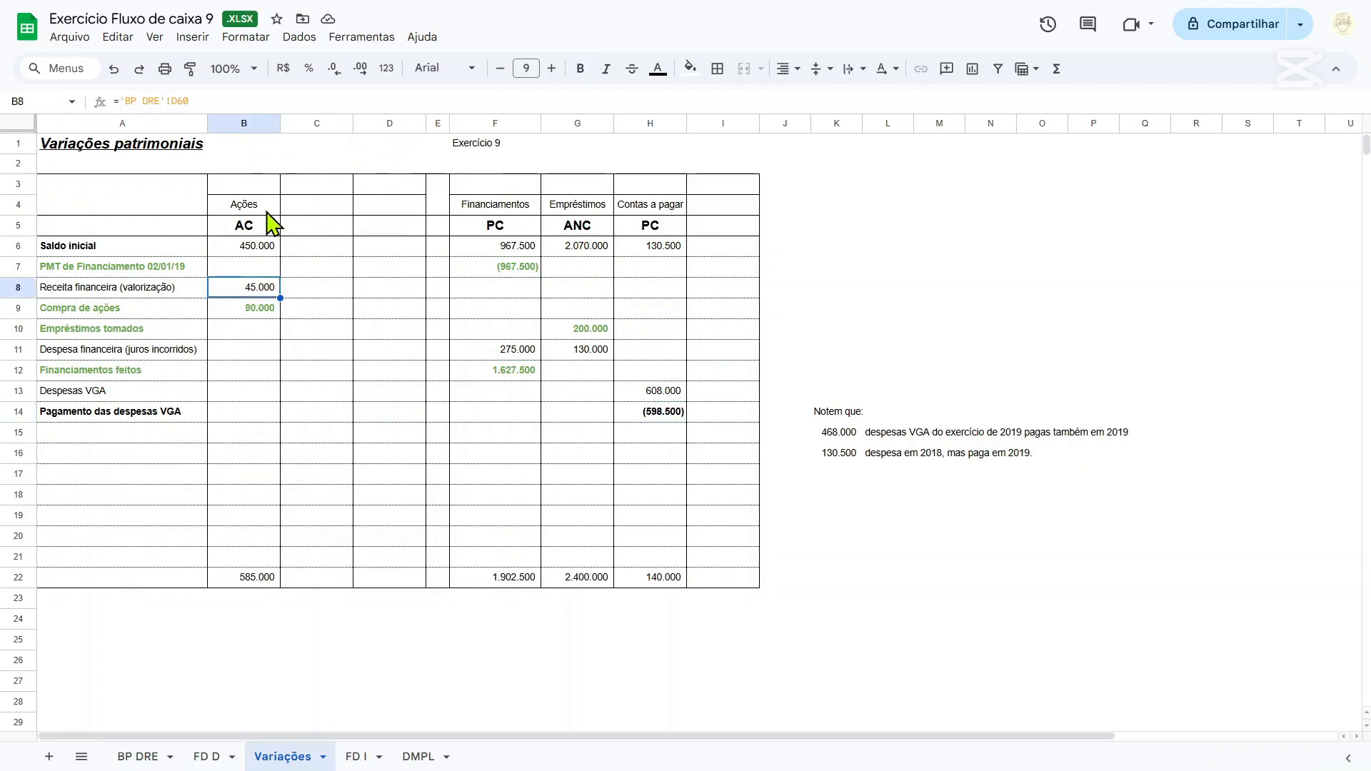
{"action": "left_click", "coordinate": [143, 756]}
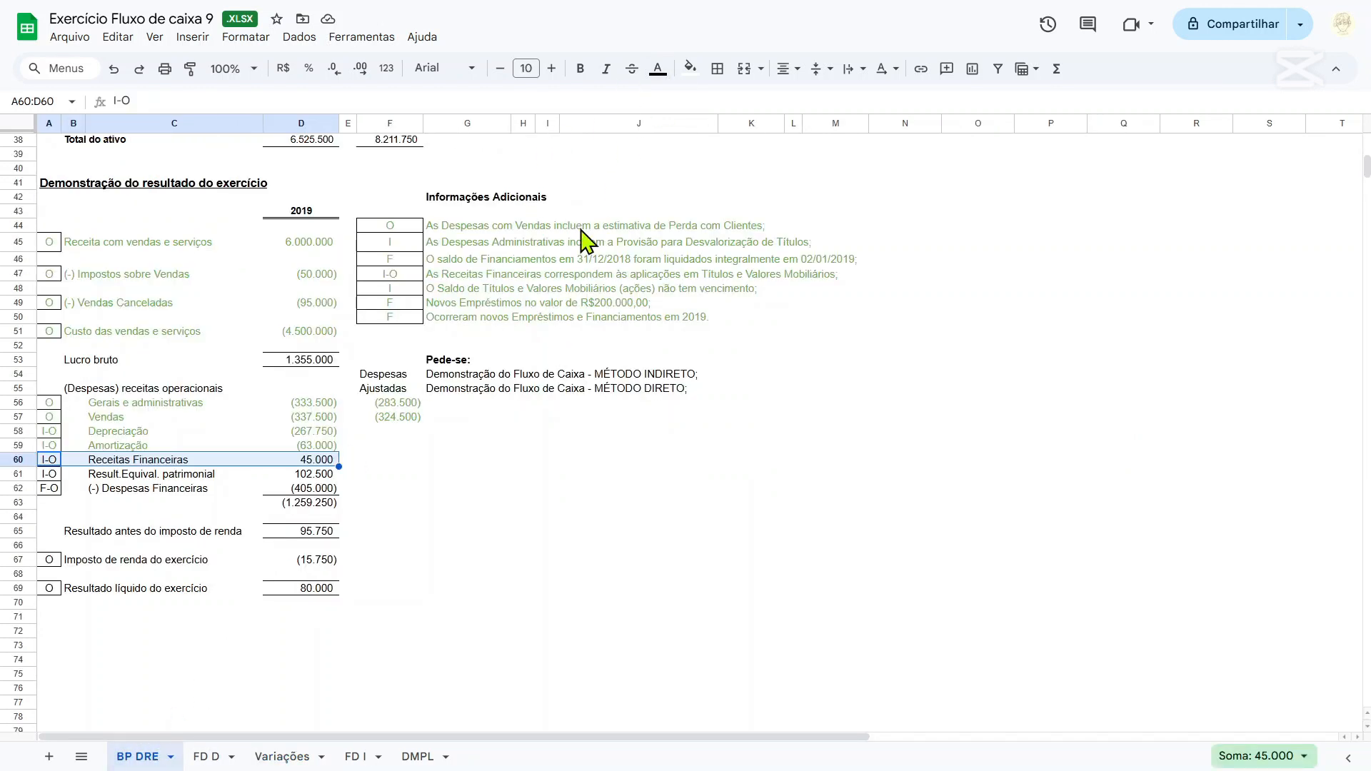
{"action": "left_click", "coordinate": [658, 68]}
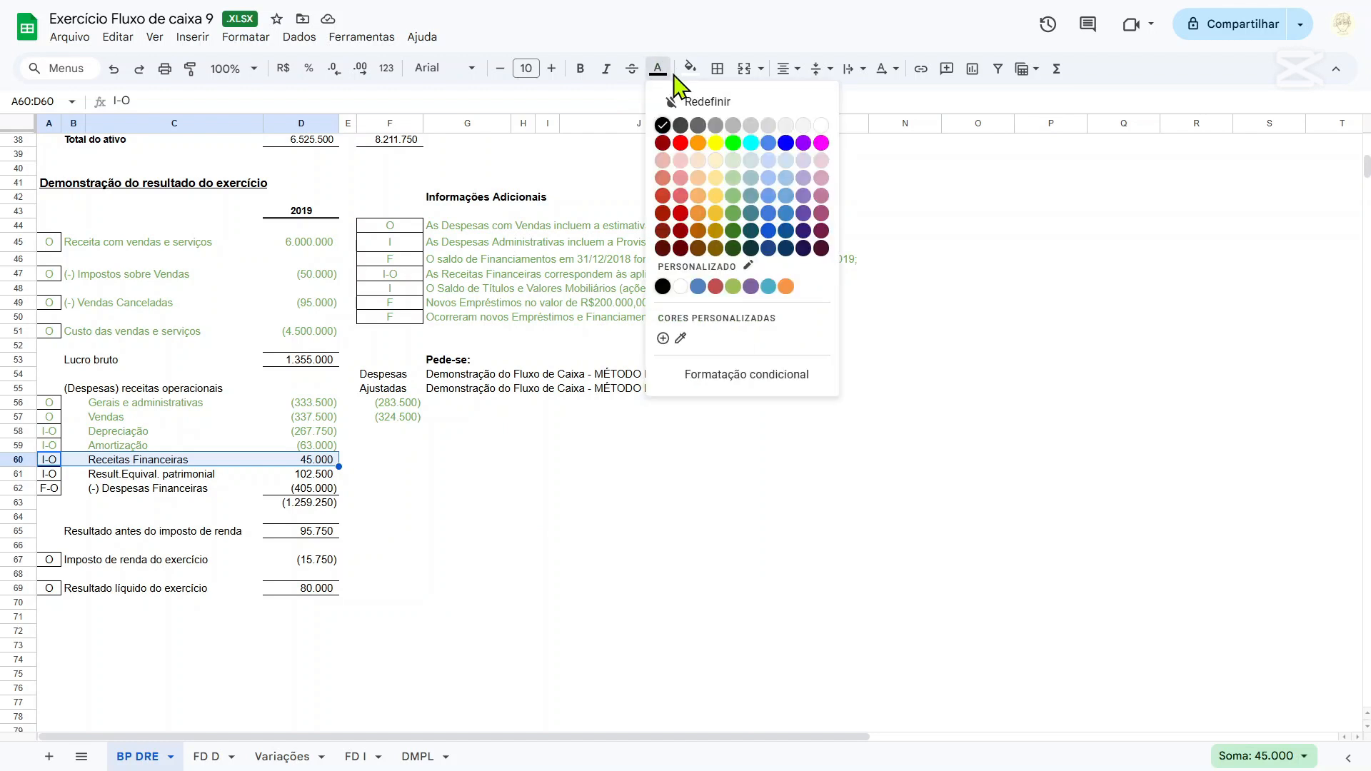
{"action": "left_click", "coordinate": [734, 214]}
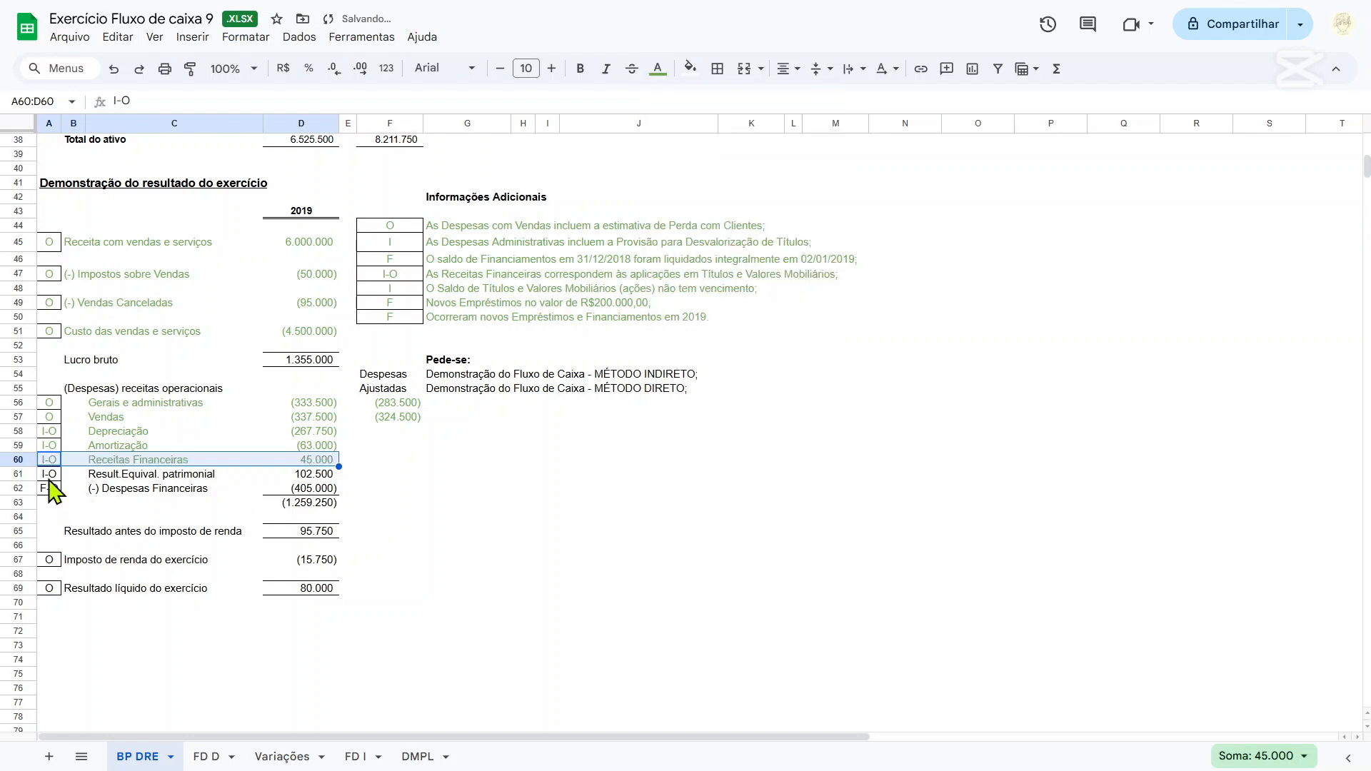
Colour the text of the Result.Equival. patrimonial row A61:D61 green.
{"action": "left_click_drag", "start_coordinate": [49, 478], "coordinate": [323, 474]}
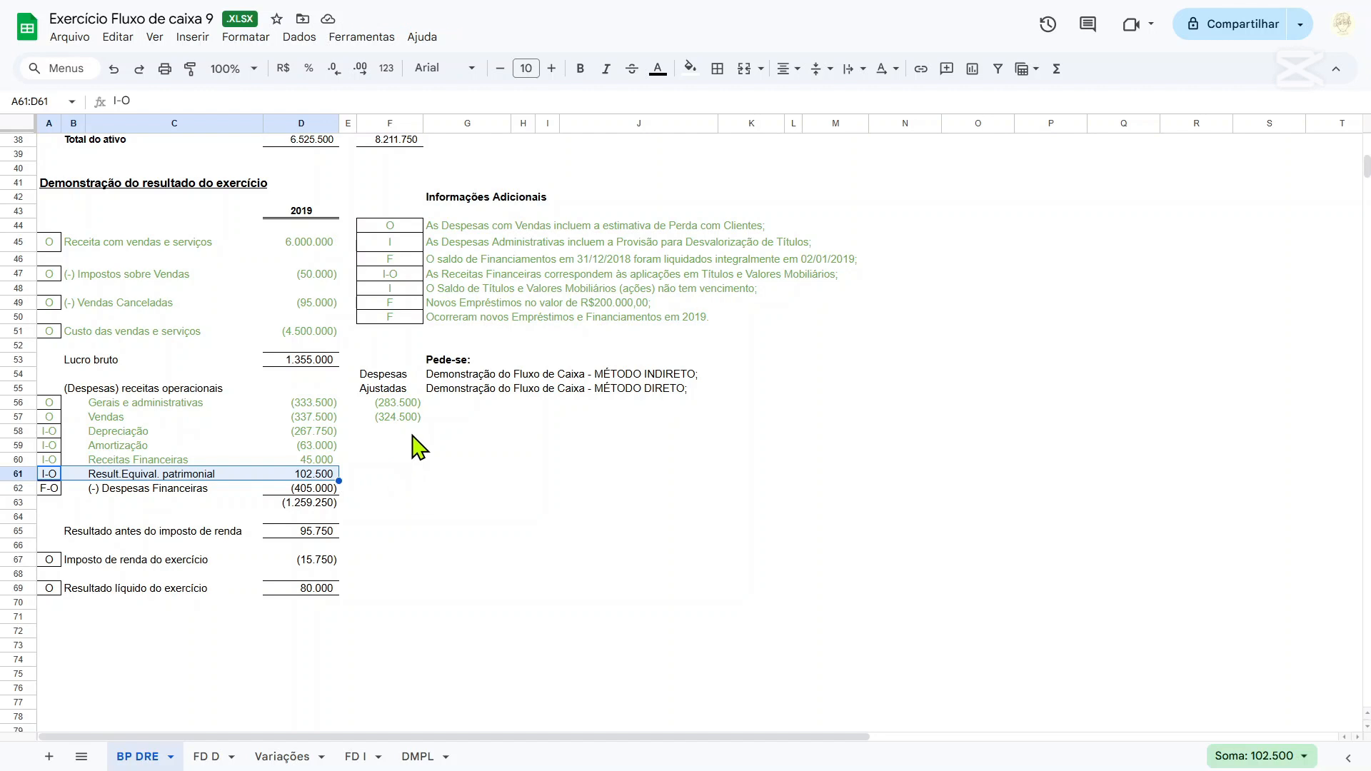
{"action": "left_click", "coordinate": [656, 70]}
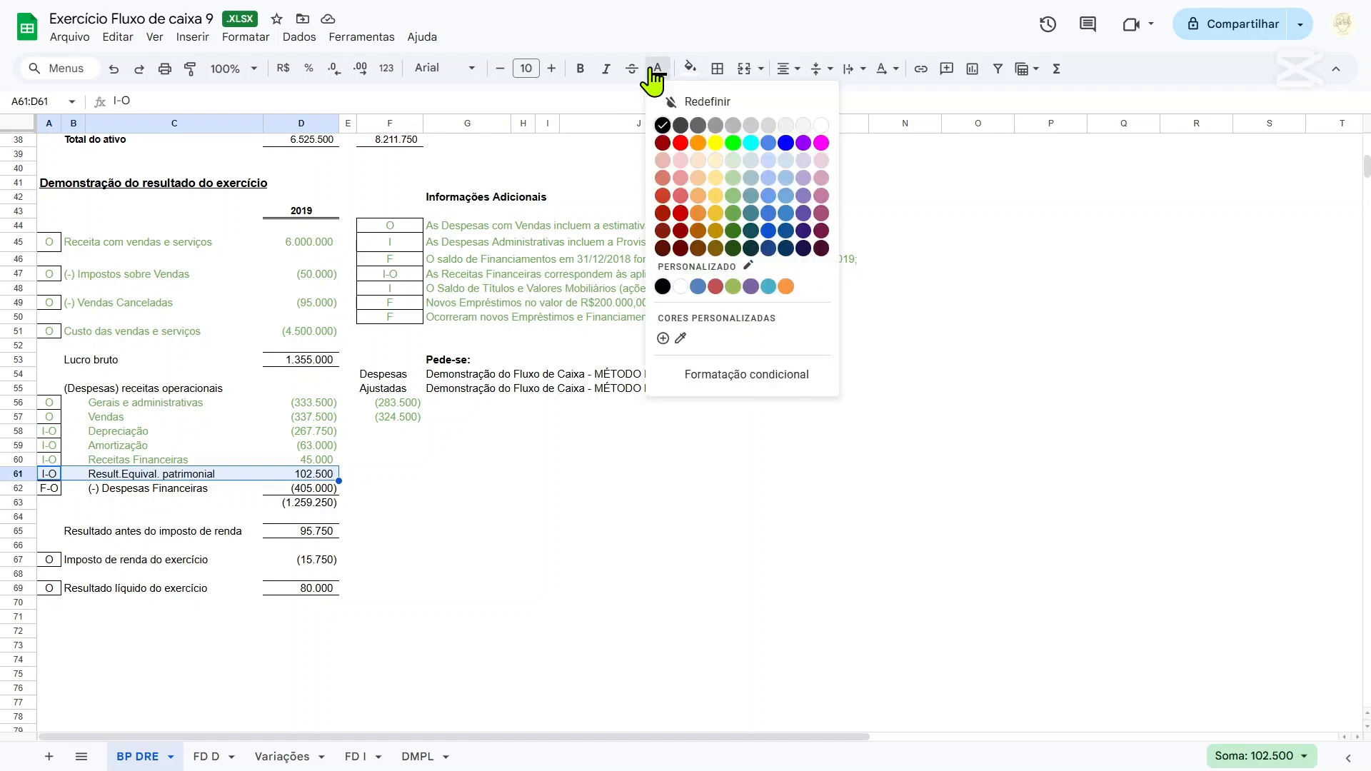
{"action": "left_click", "coordinate": [740, 225]}
Check the incurred interest entries F11:G11 on the Variações sheet, and colour the Despesas Financeiras row A62:D62 on BP DRE green.
{"action": "left_click_drag", "start_coordinate": [48, 489], "coordinate": [319, 493]}
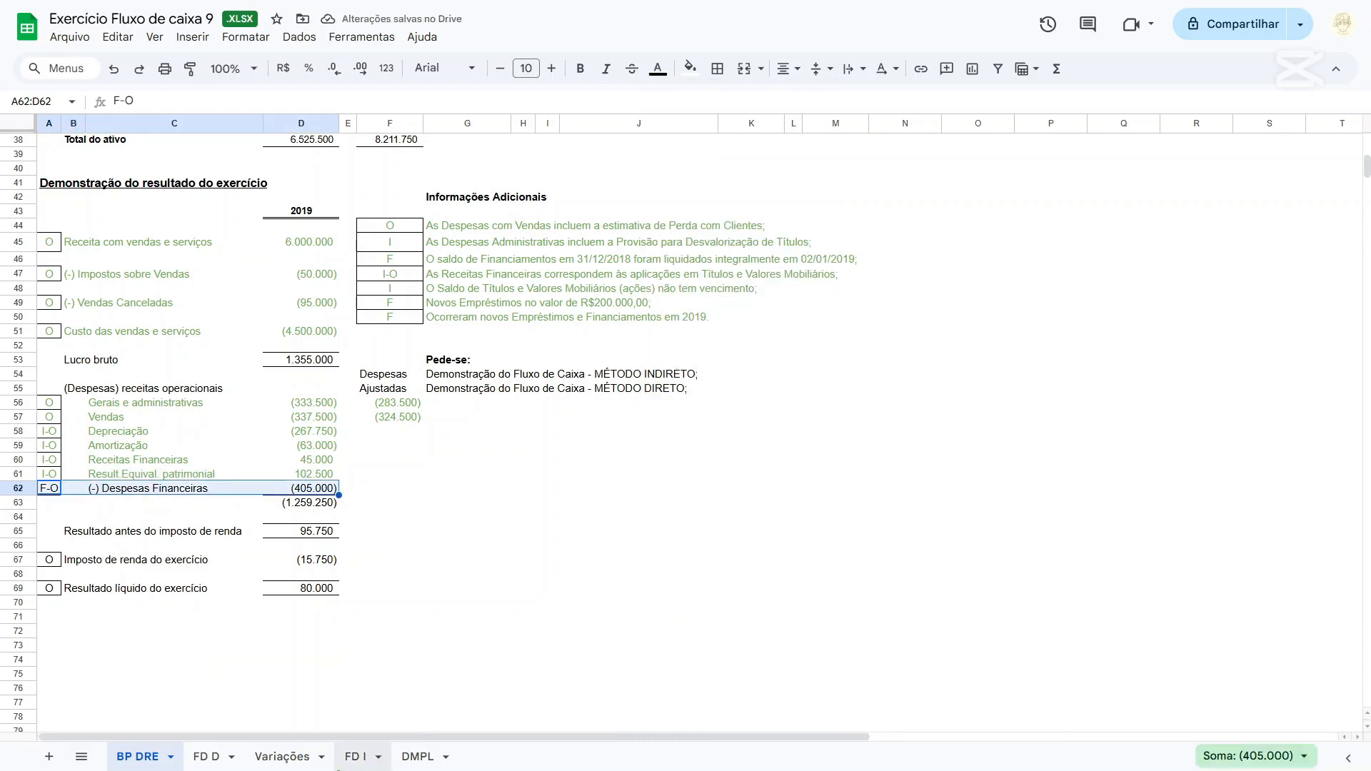
{"action": "left_click", "coordinate": [302, 764]}
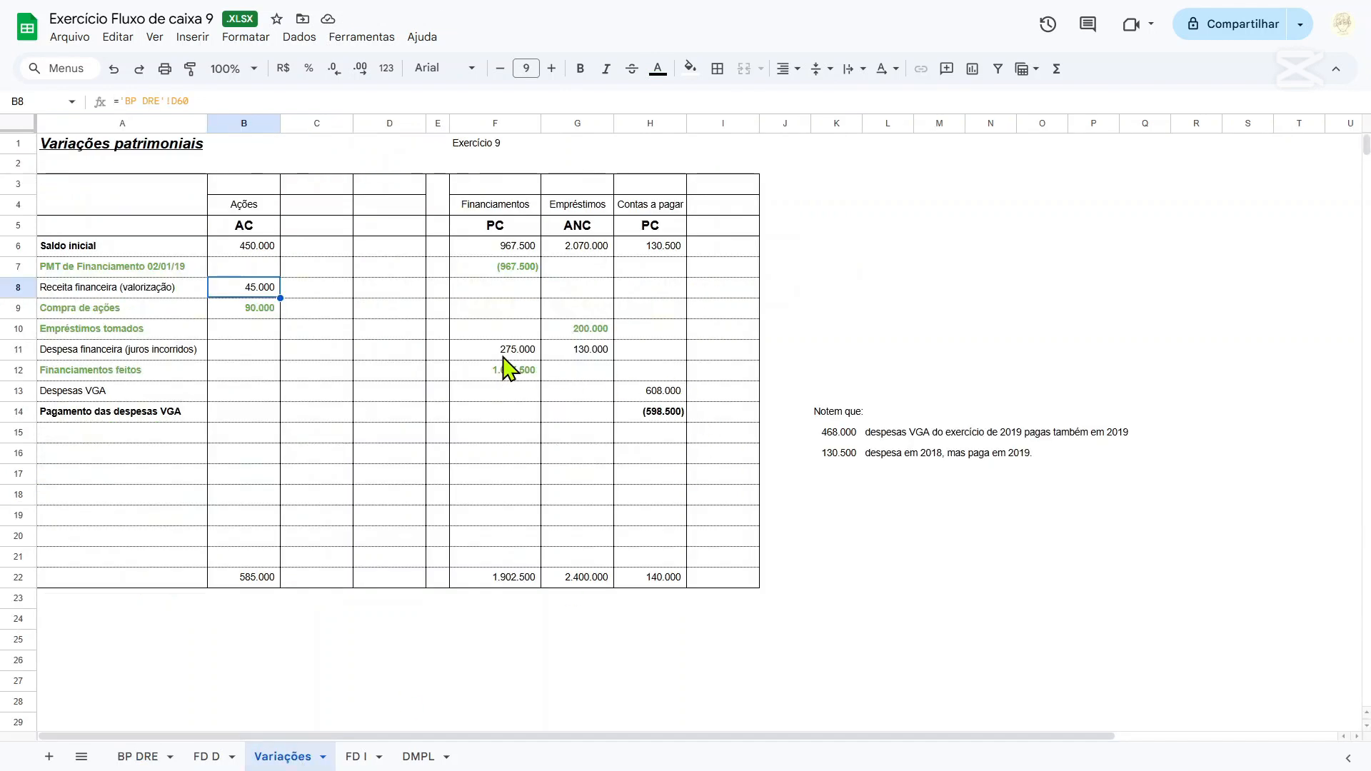
{"action": "left_click_drag", "start_coordinate": [509, 361], "coordinate": [613, 357]}
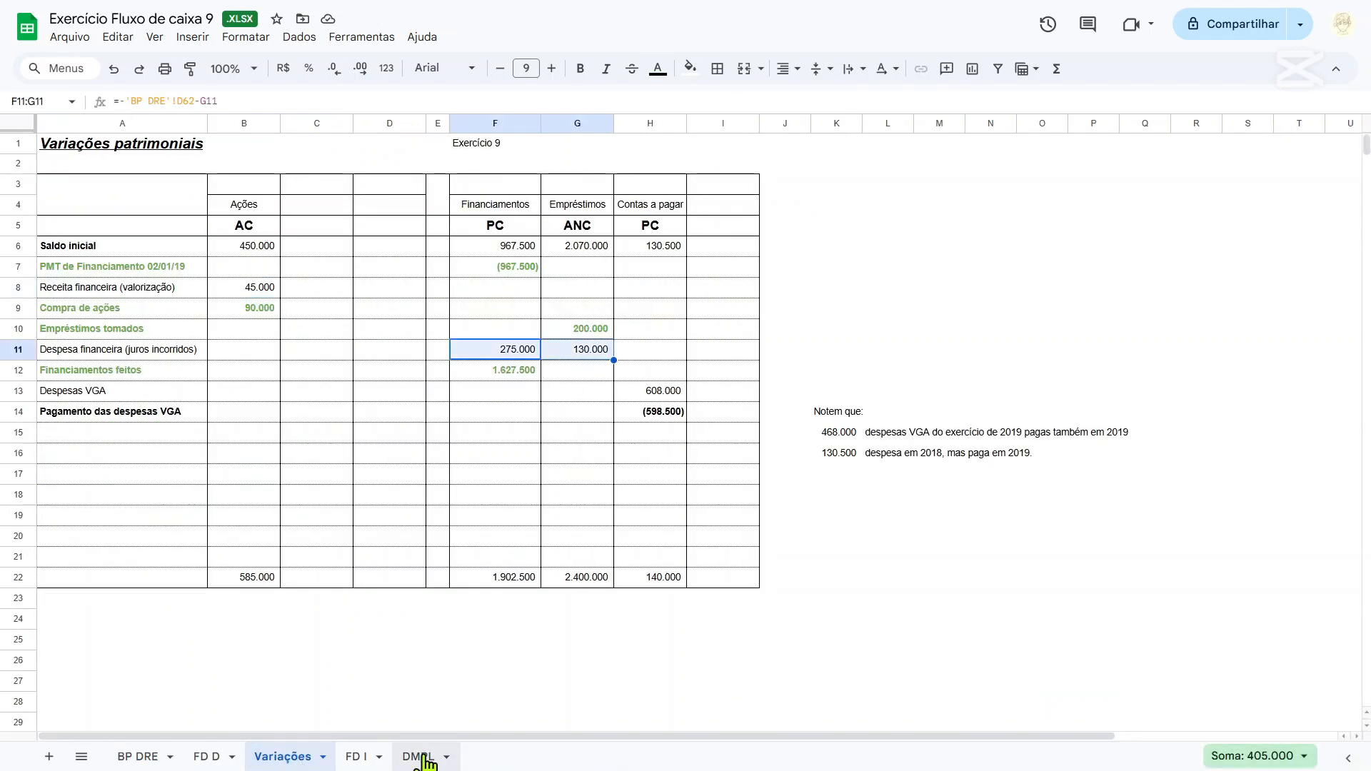
{"action": "left_click", "coordinate": [143, 756]}
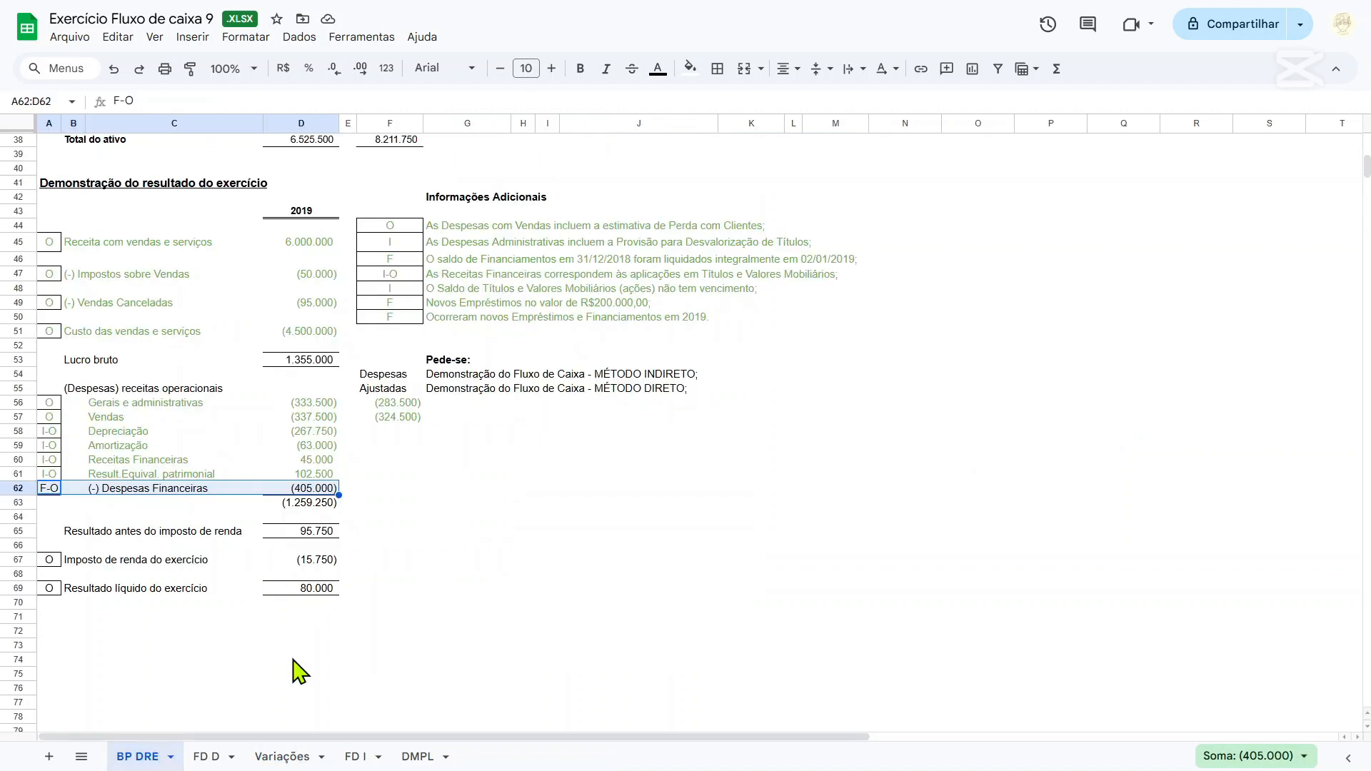
{"action": "left_click", "coordinate": [666, 74]}
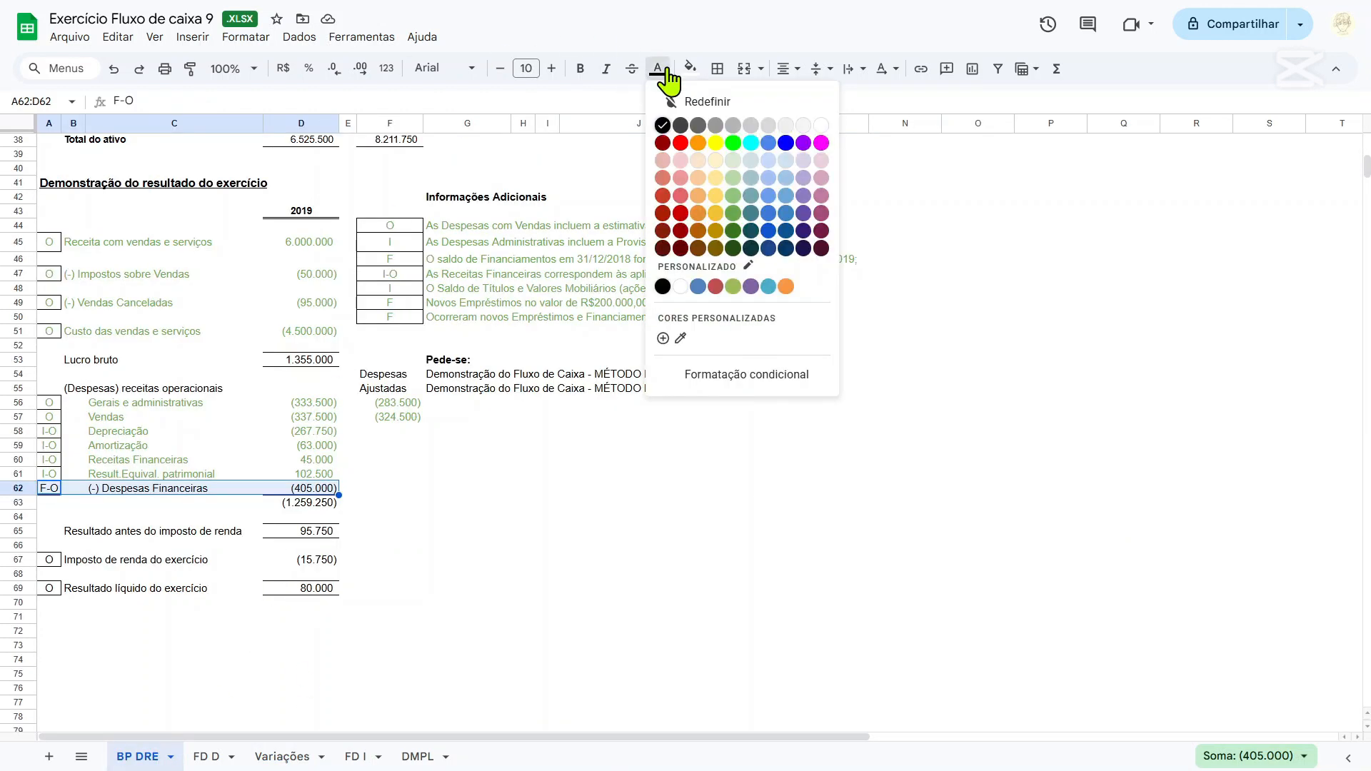
{"action": "left_click", "coordinate": [733, 212]}
Examine the Resultado antes do imposto de renda and Imposto de renda do exercício amounts in D65 and D67.
{"action": "scroll", "coordinate": [357, 545], "scroll_direction": "down", "scroll_amount": 2}
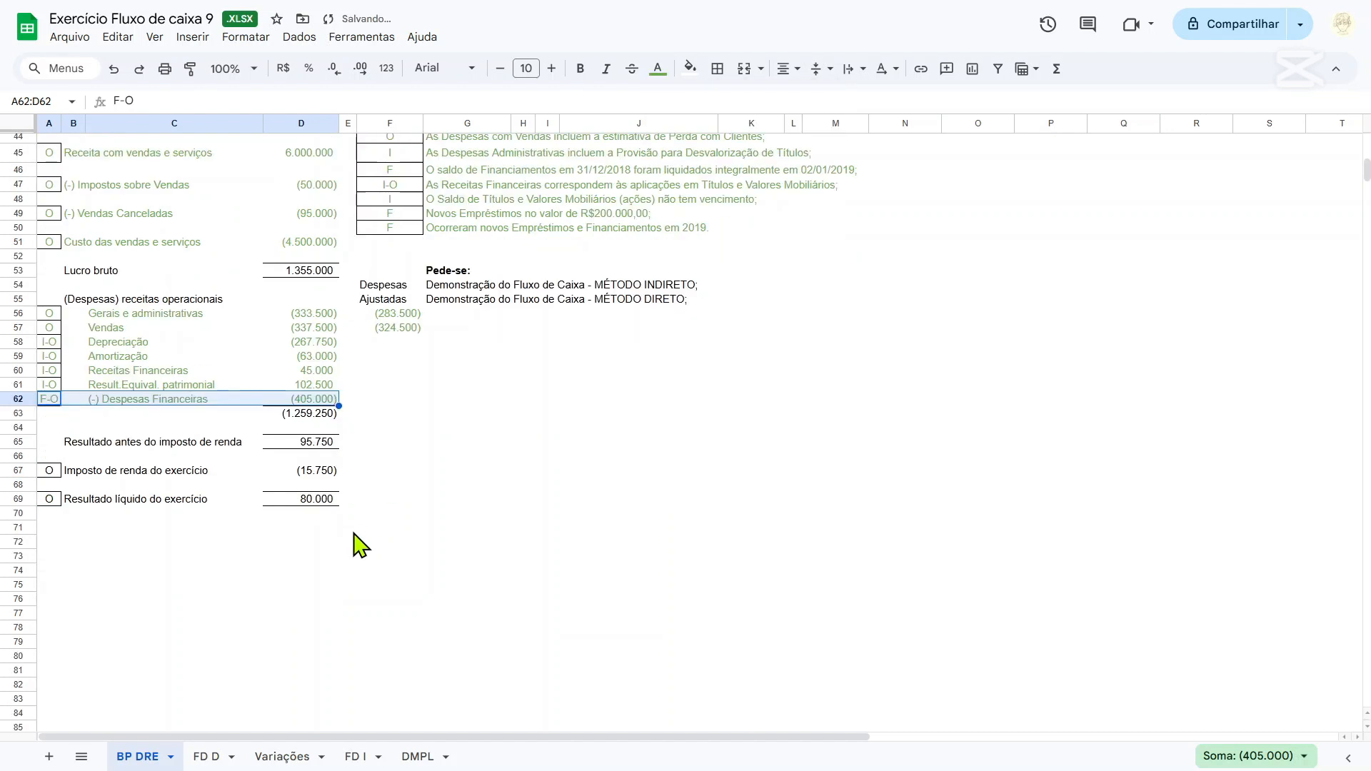
{"action": "left_click", "coordinate": [55, 442]}
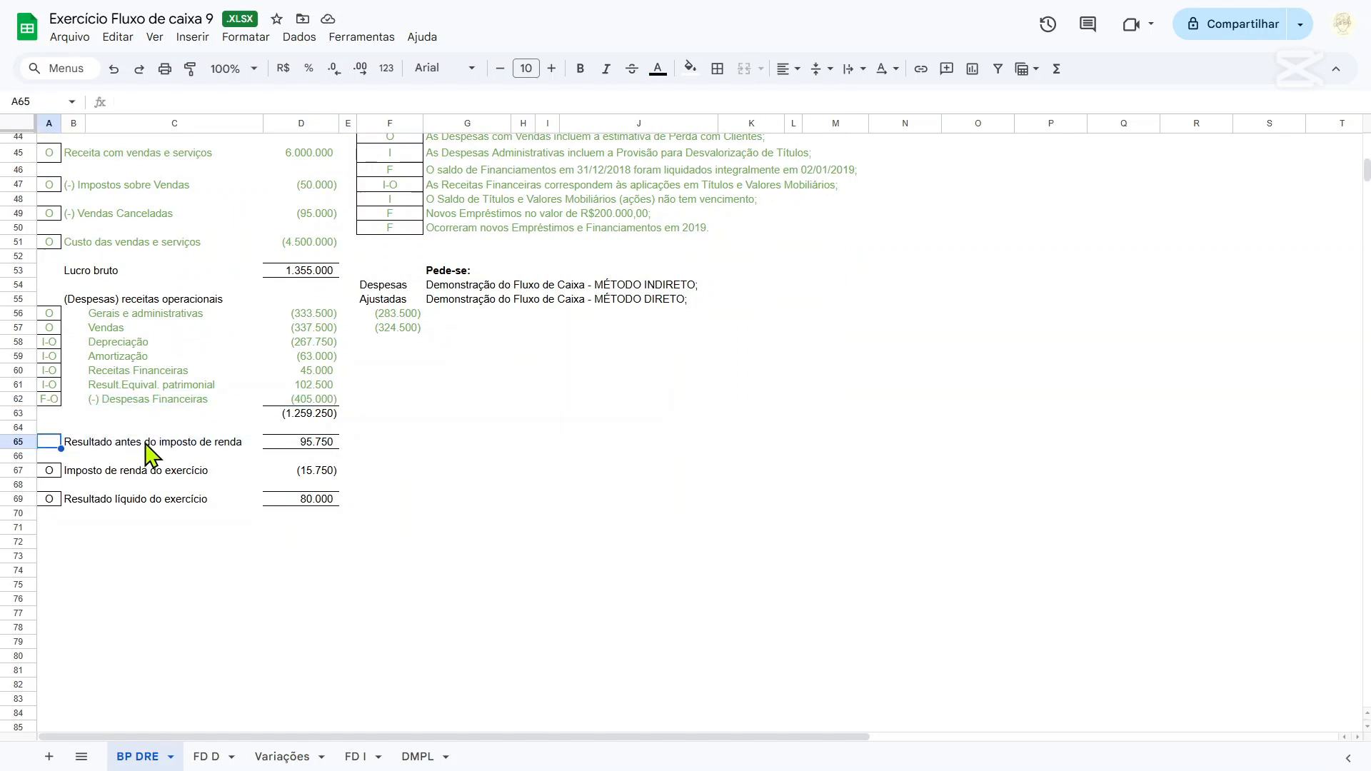
{"action": "left_click", "coordinate": [289, 442]}
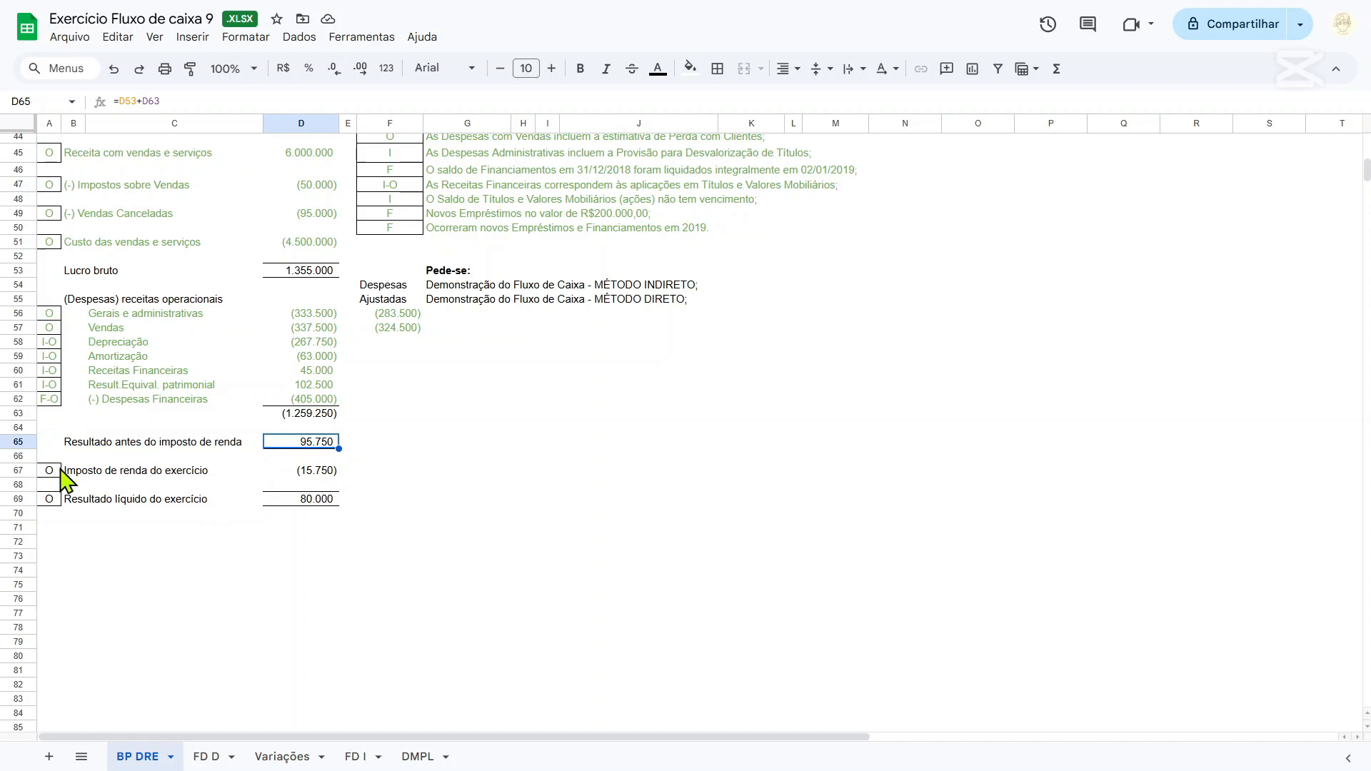
{"action": "left_click", "coordinate": [325, 473]}
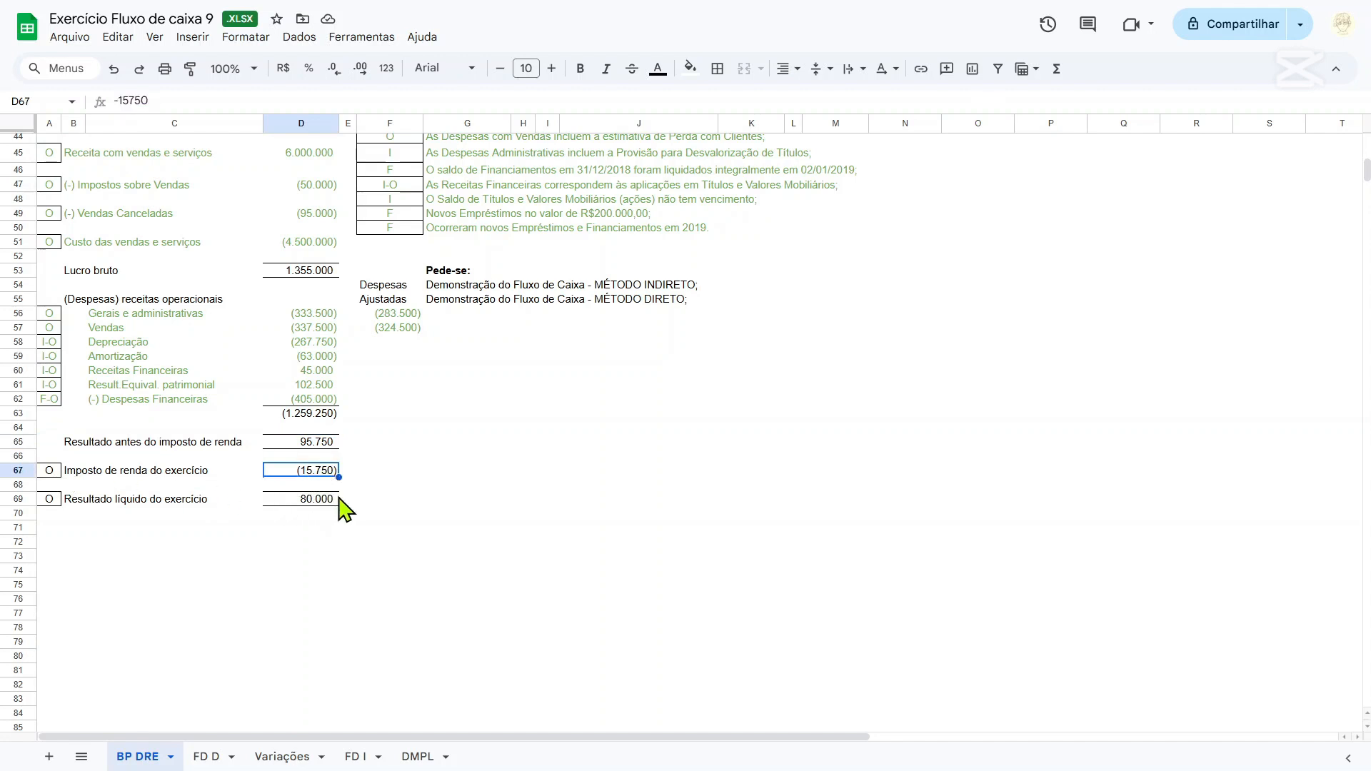
{"action": "left_click", "coordinate": [370, 473]}
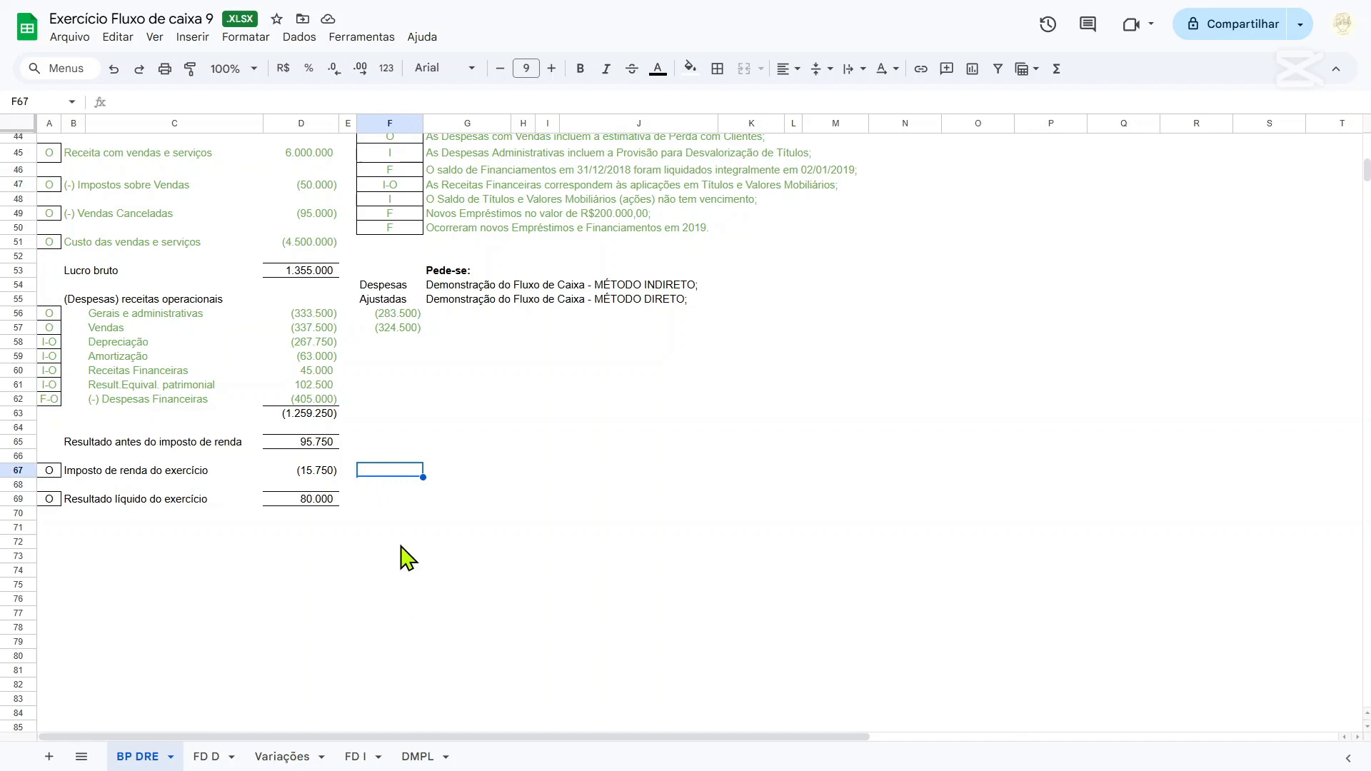
In the balance sheet's current liabilities, colour the text of the Contas a Pagar row I13:M13 green.
{"action": "scroll", "coordinate": [450, 560], "scroll_direction": "up", "scroll_amount": 3}
{"action": "scroll", "coordinate": [450, 561], "scroll_direction": "up", "scroll_amount": 8}
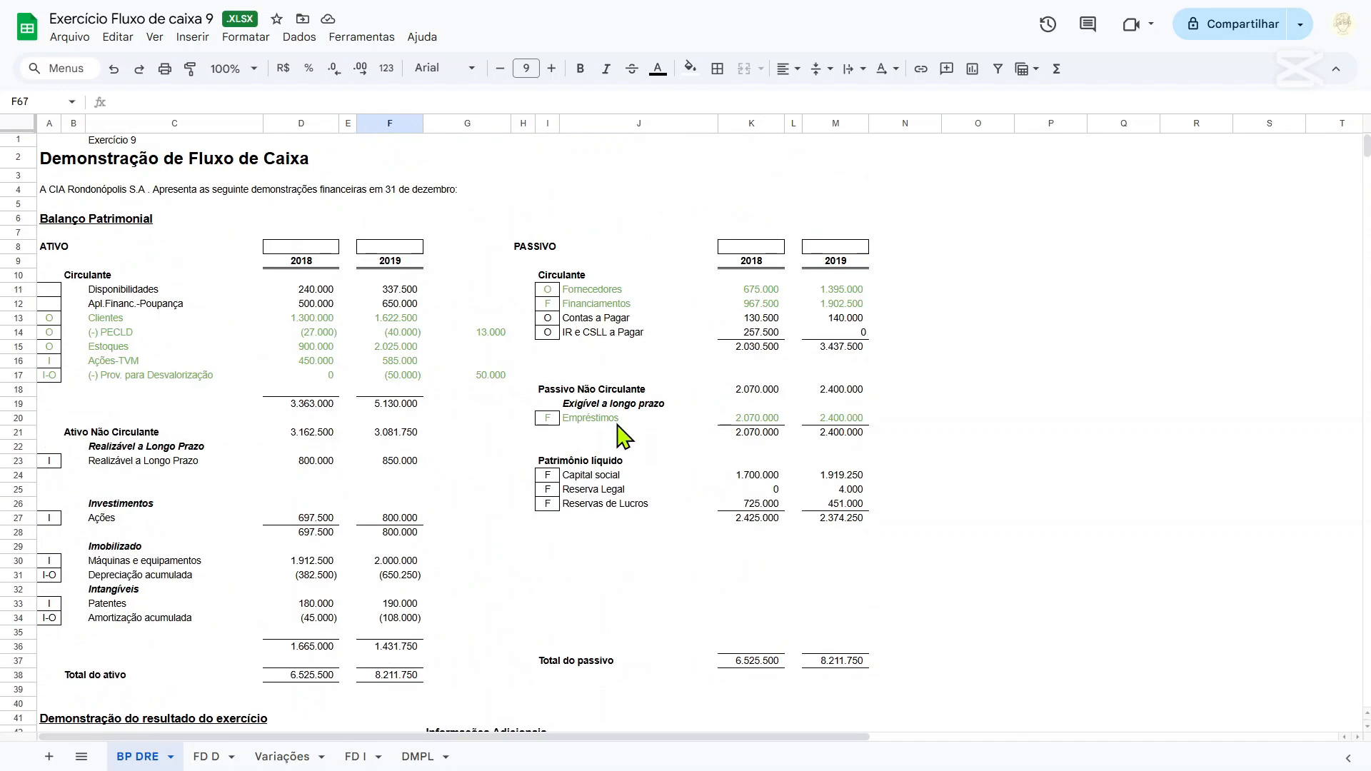
{"action": "left_click_drag", "start_coordinate": [548, 319], "coordinate": [836, 319]}
{"action": "left_click", "coordinate": [658, 70]}
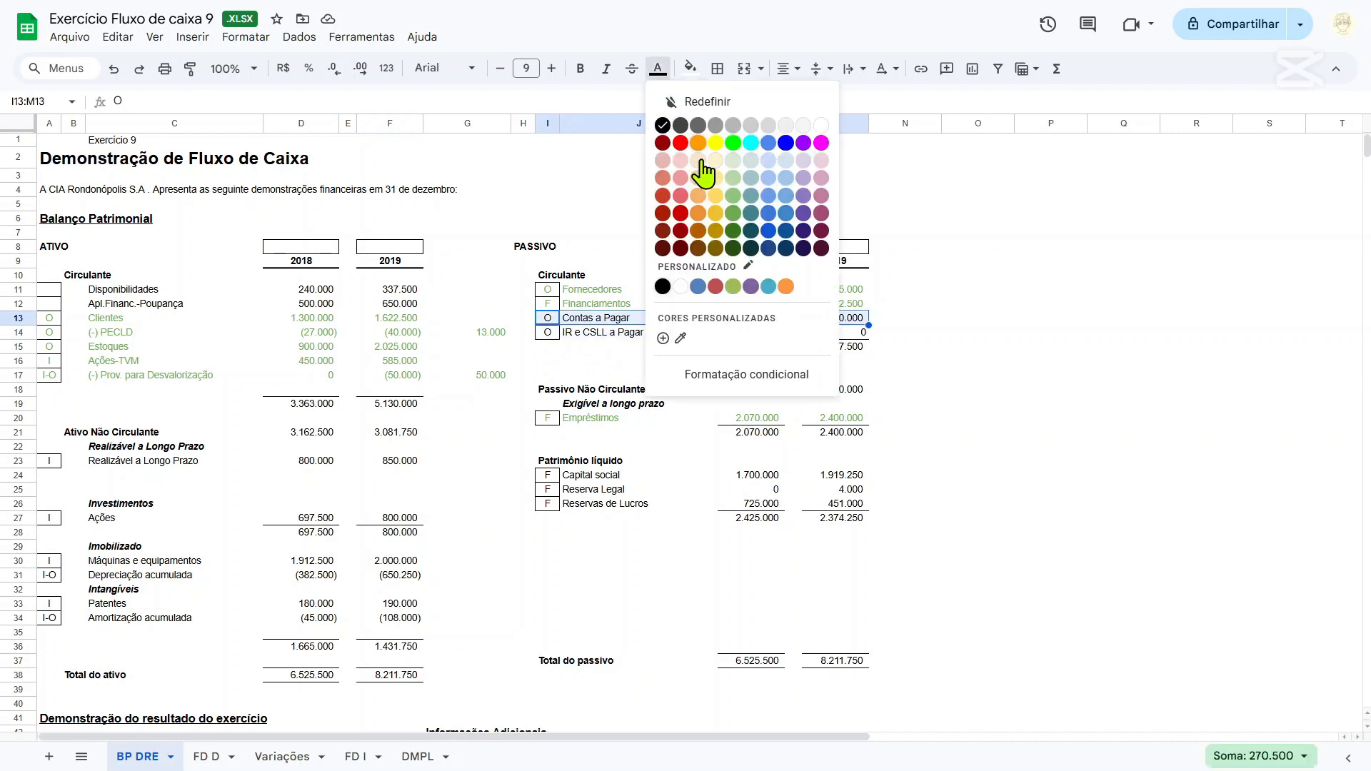
{"action": "left_click", "coordinate": [733, 230]}
On the Variações sheet, head column I with IR e CSLL in I4 and PC in I5.
{"action": "left_click", "coordinate": [749, 335]}
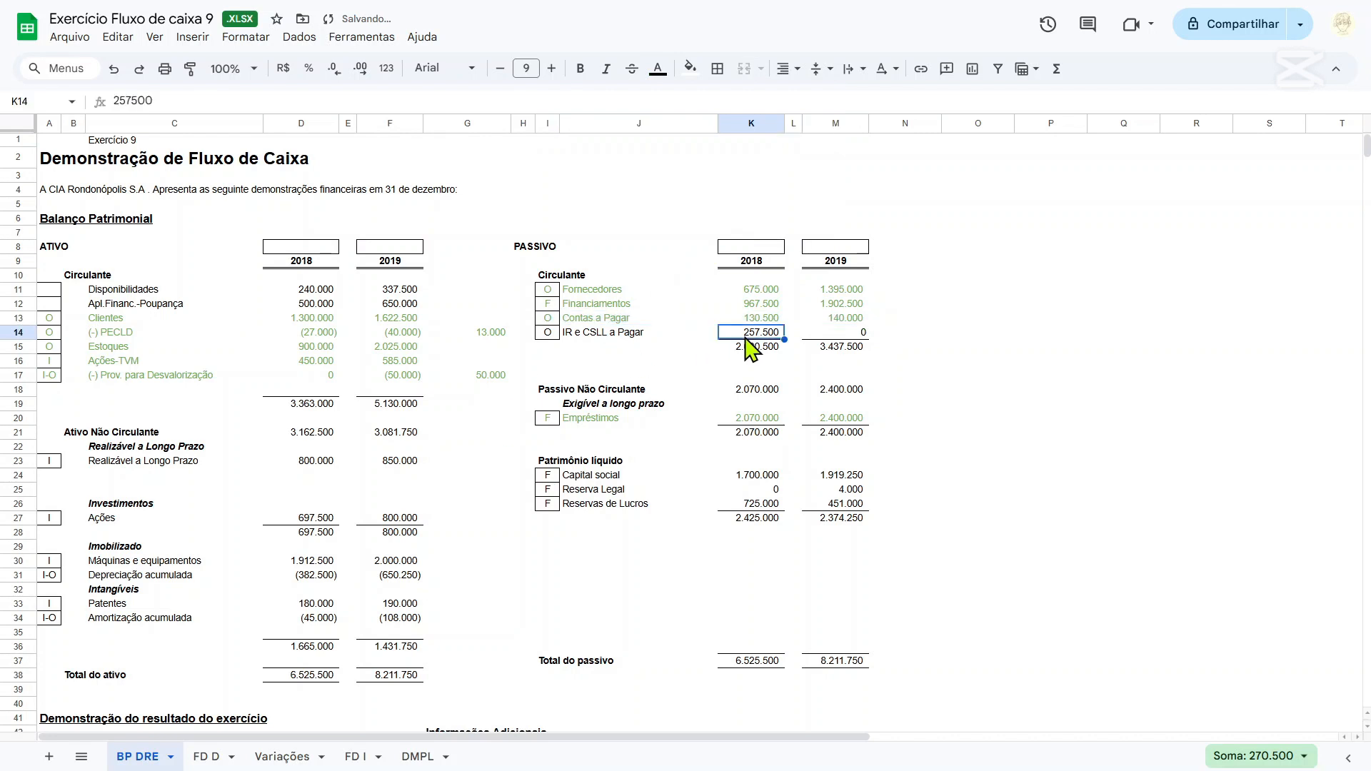
{"action": "left_click", "coordinate": [314, 755]}
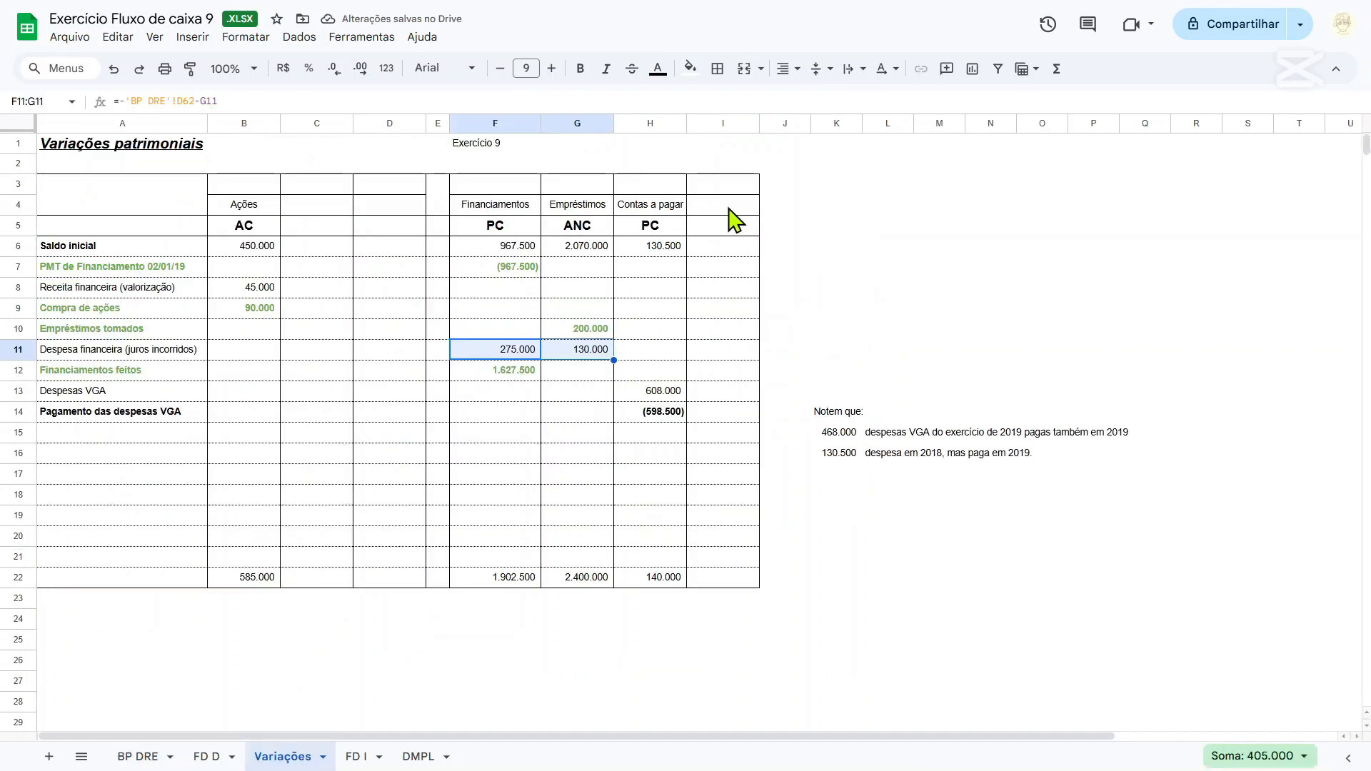
{"action": "left_click", "coordinate": [729, 207]}
{"action": "type", "text": "IR e"}
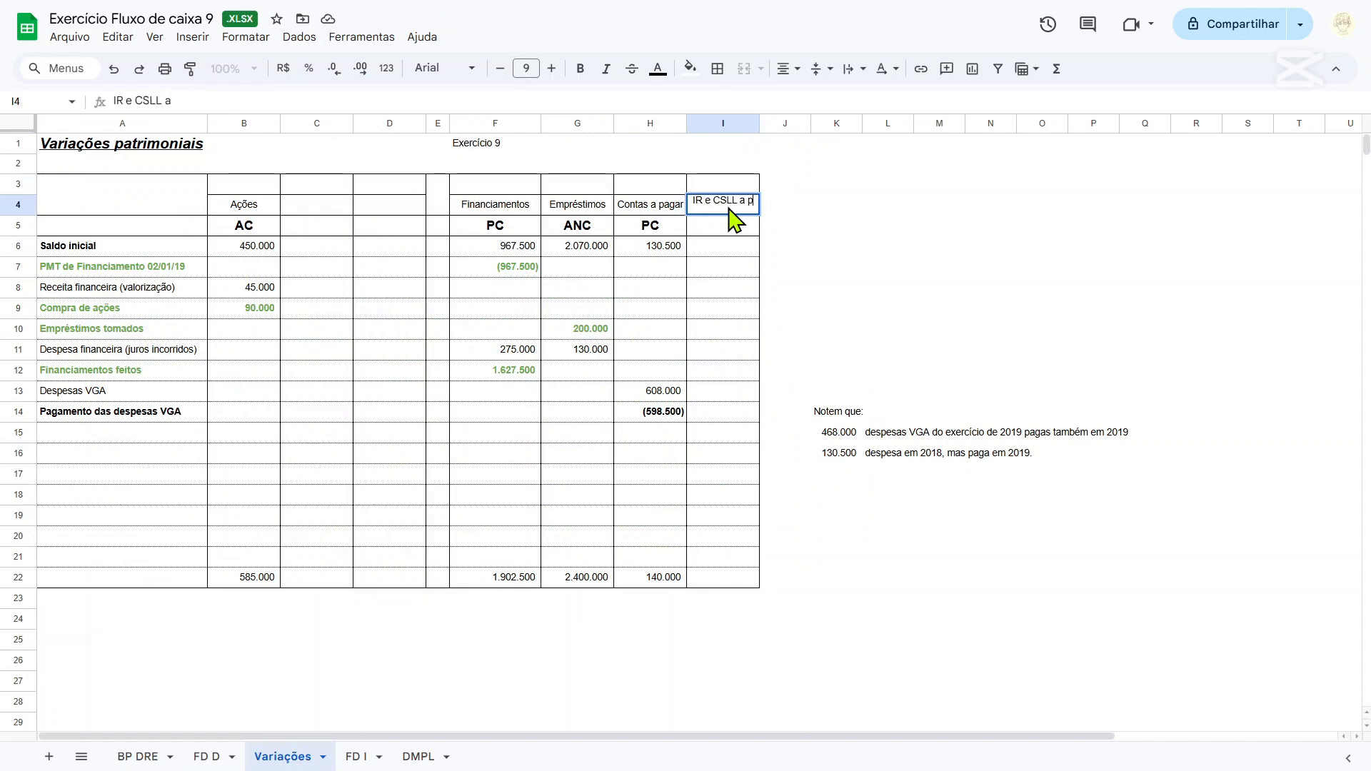
{"action": "type", "text": " CSLL"}
{"action": "key", "text": "Return"}
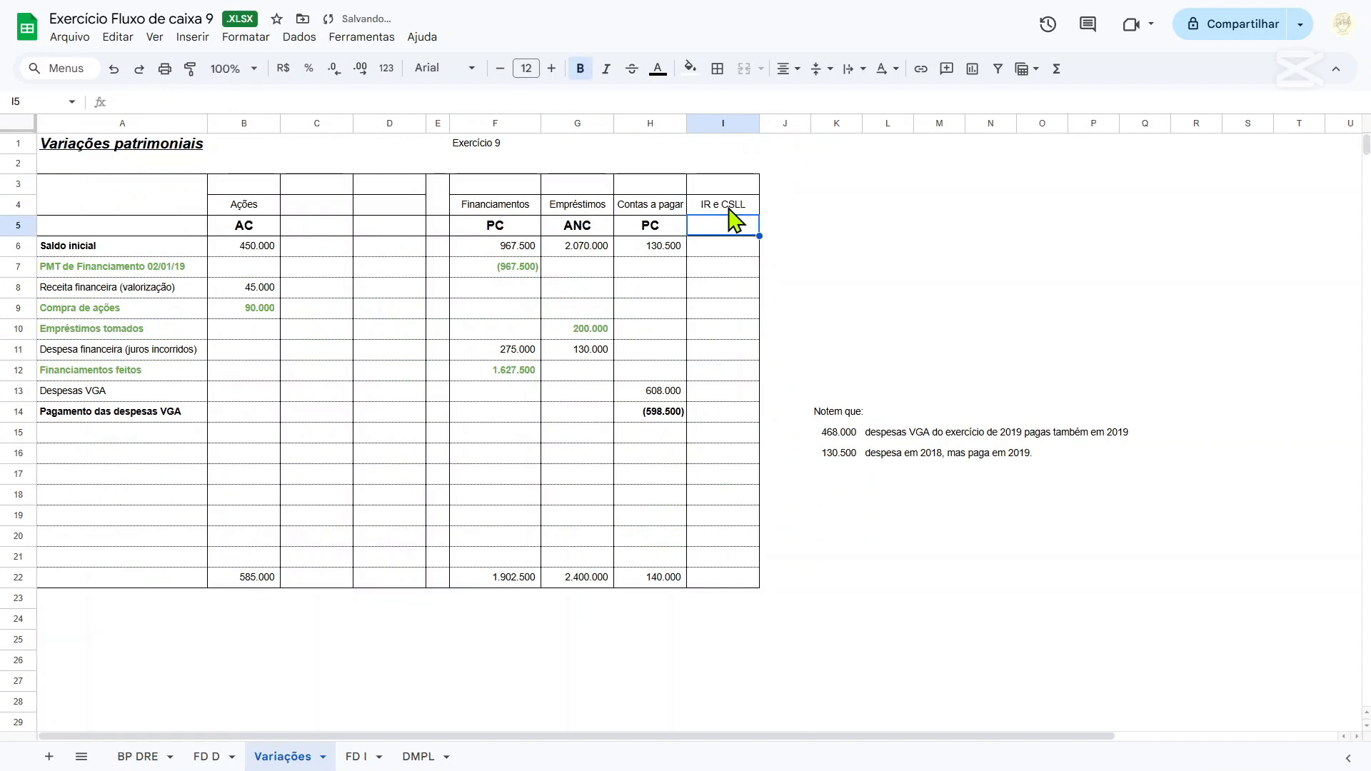
{"action": "type", "text": "PC"}
{"action": "key", "text": "Return"}
Link the IR e CSLL opening balance in I6 to the 2018 balance sheet amount with ='BP DRE'!K14.
{"action": "type", "text": "="}
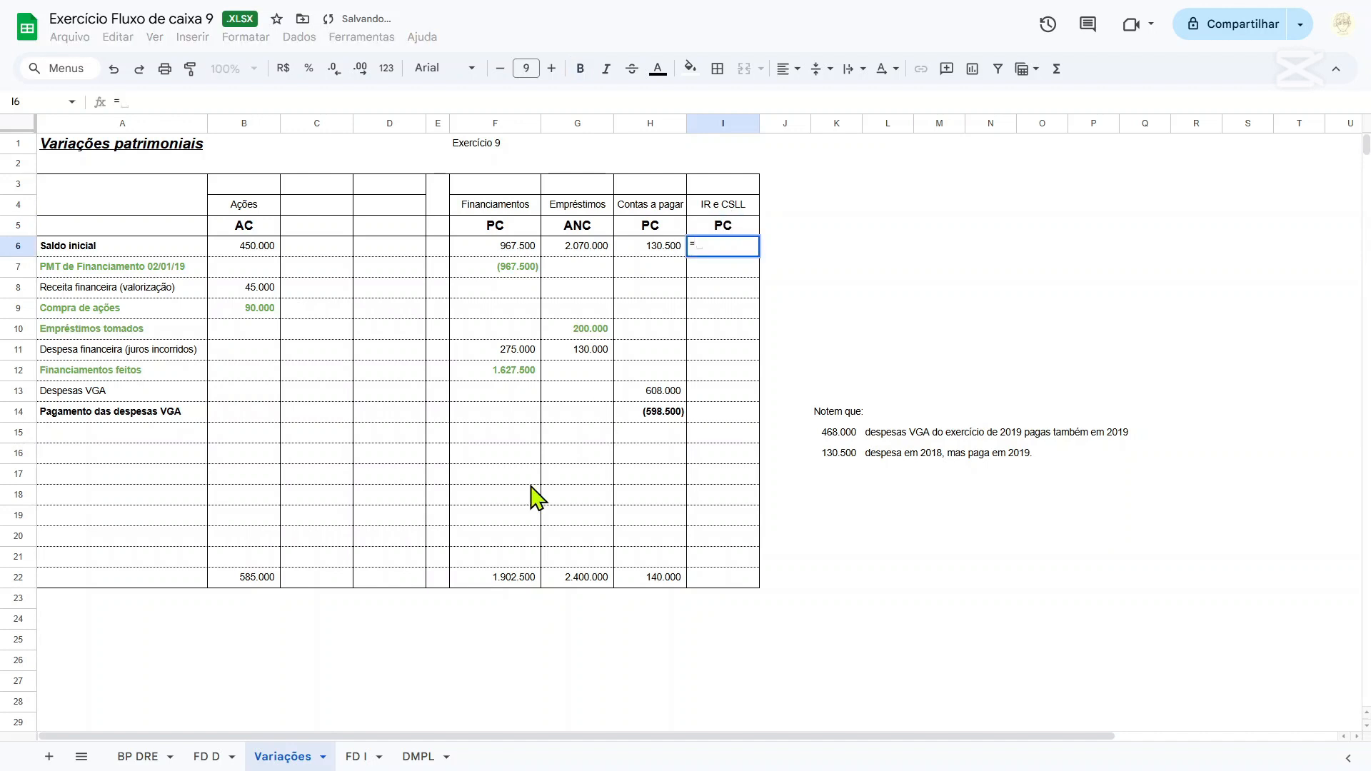
{"action": "left_click", "coordinate": [147, 760]}
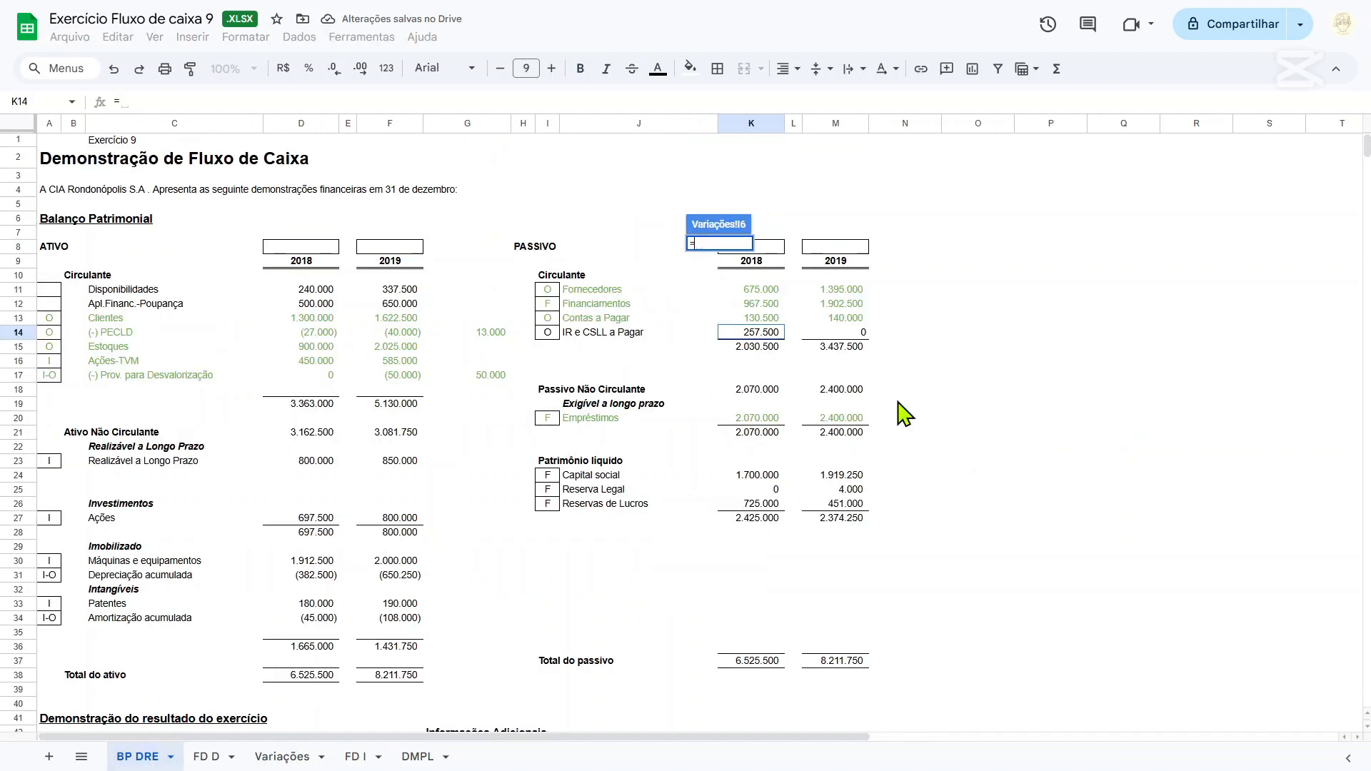
{"action": "left_click", "coordinate": [758, 333]}
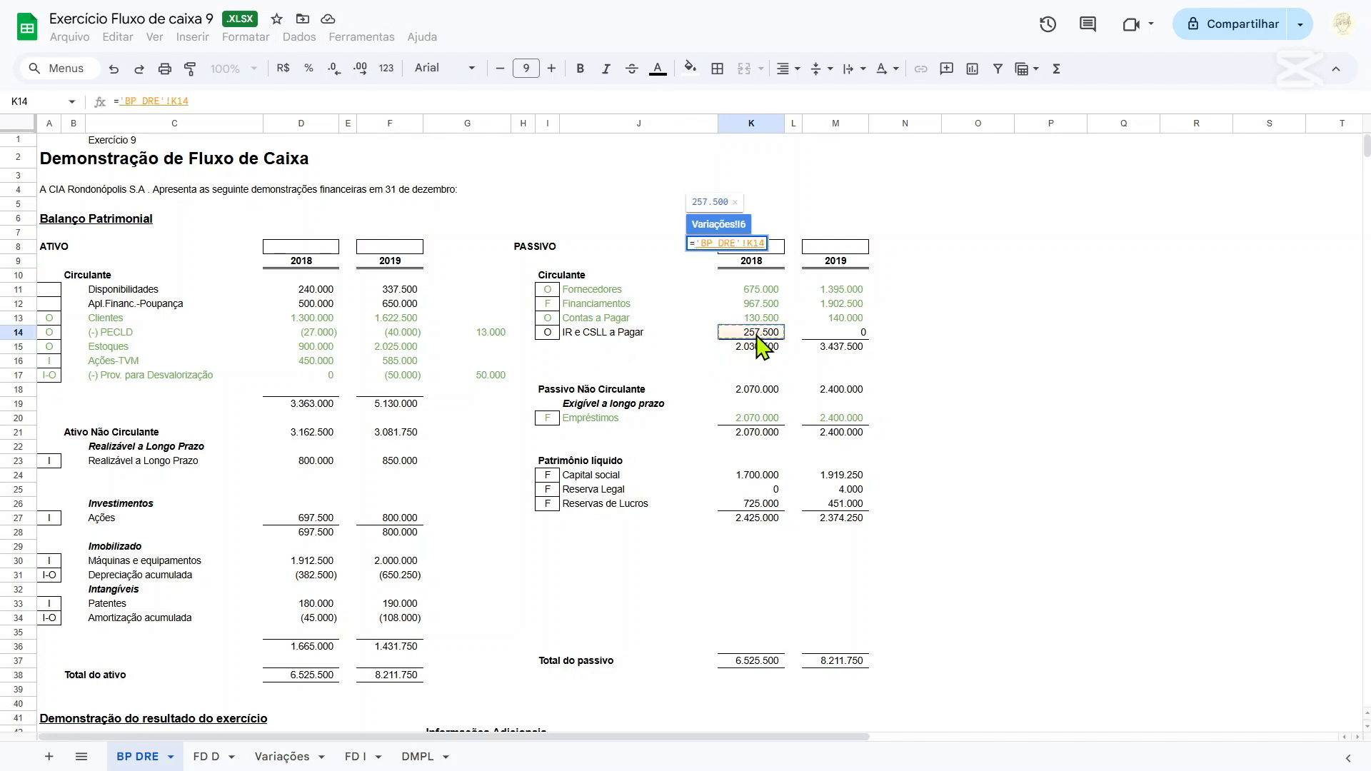
{"action": "key", "text": "Return"}
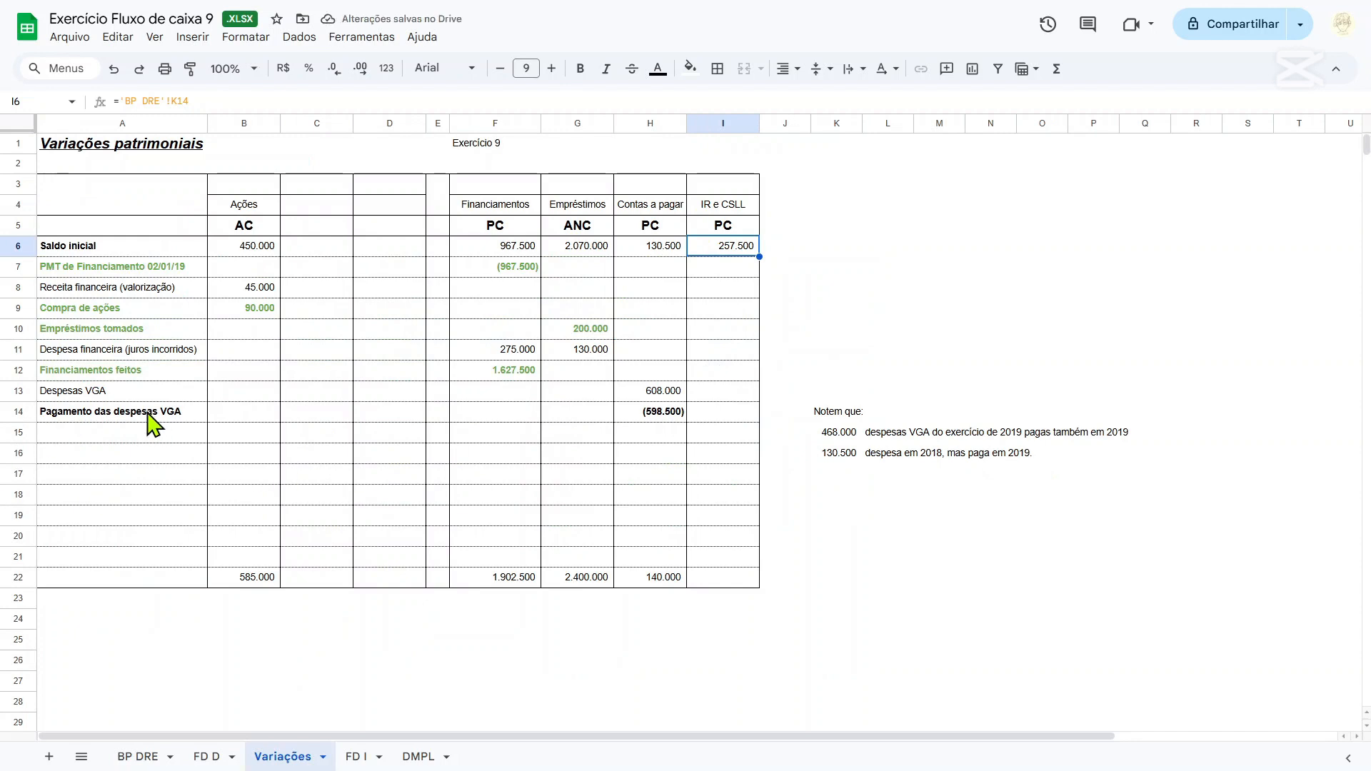
Colour the text of the Pagamento das despesas VGA row A14:I14 green.
{"action": "left_click_drag", "start_coordinate": [147, 415], "coordinate": [746, 415]}
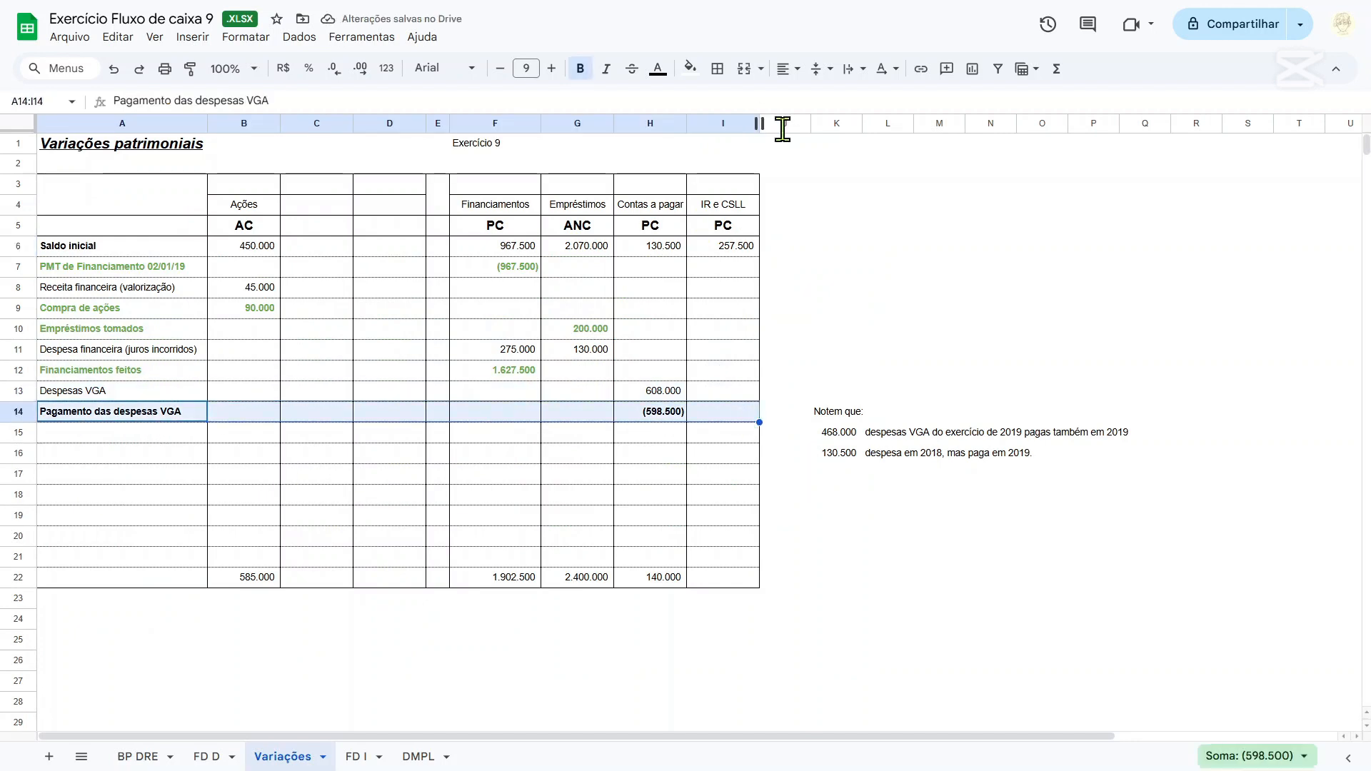
{"action": "left_click", "coordinate": [658, 69]}
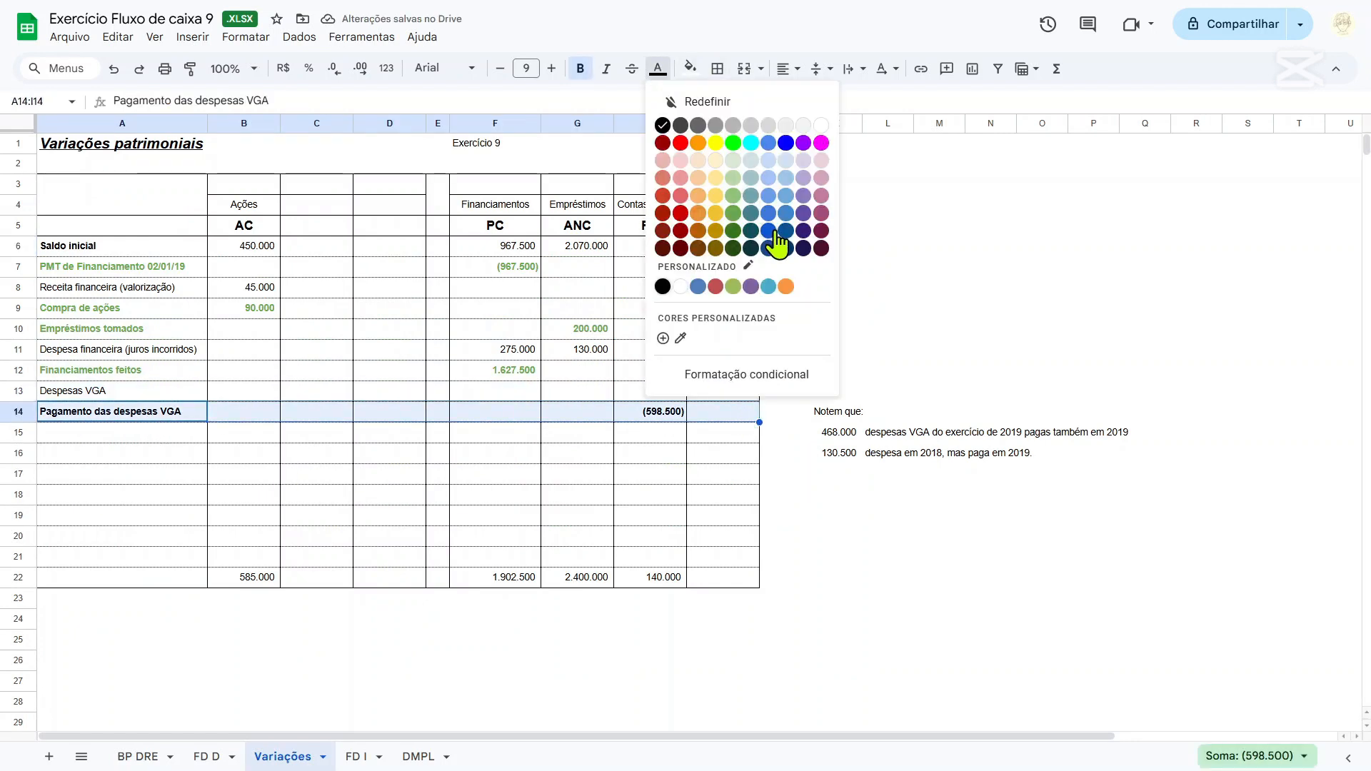
{"action": "left_click", "coordinate": [731, 214]}
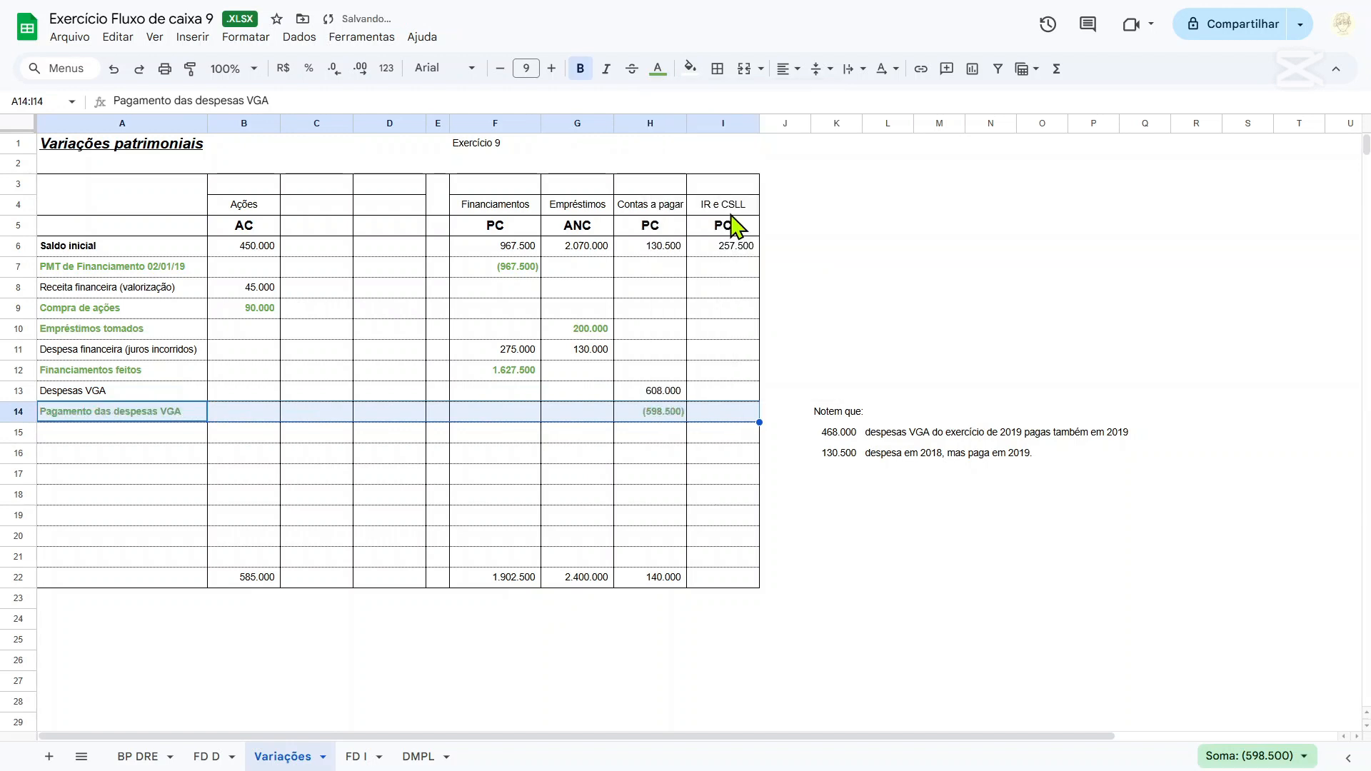
Label A15 as IR e CSLL do exercício on the Variações sheet.
{"action": "left_click", "coordinate": [152, 437]}
{"action": "type", "text": "ir"}
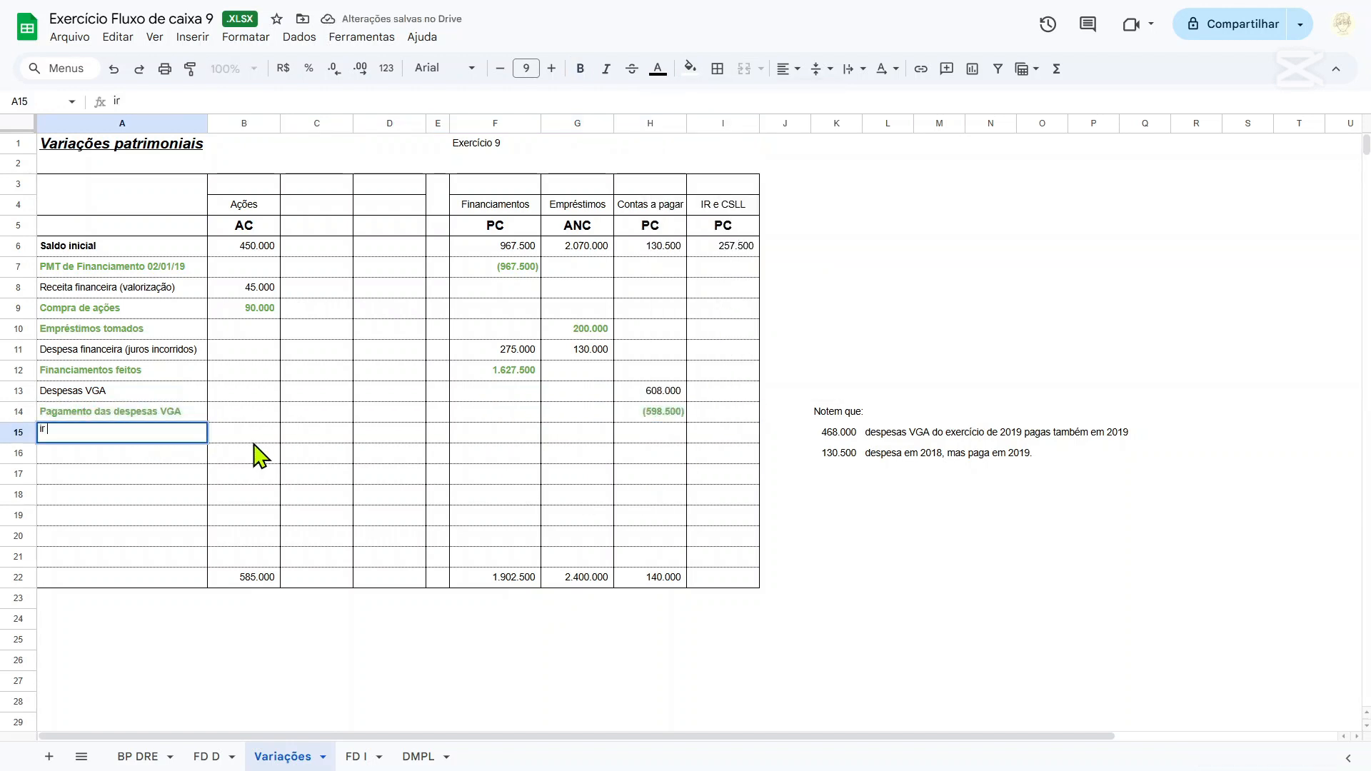
{"action": "type", "text": " e C"}
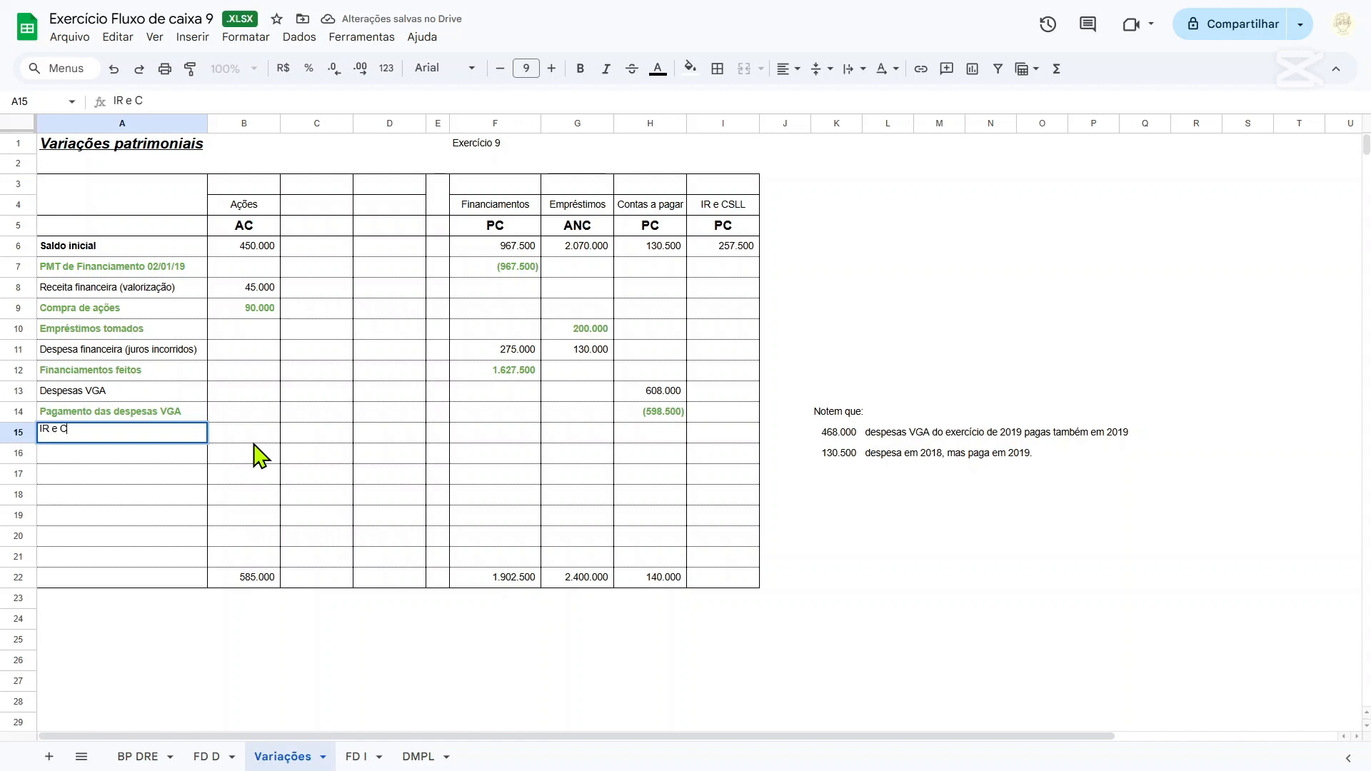
{"action": "type", "text": "SLL do exercício"}
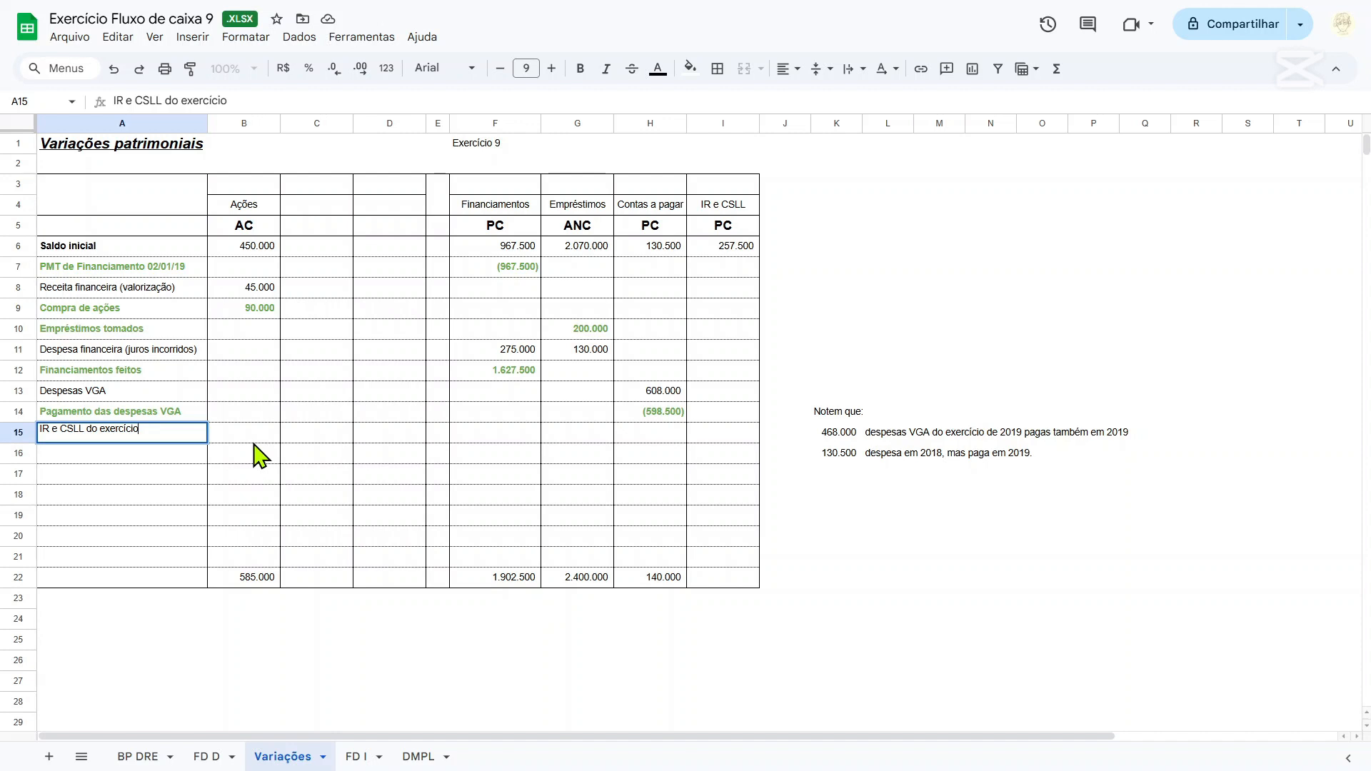
Link I15 to the income statement's Imposto de renda do exercício with the sign reversed, using =-'BP DRE'!D67.
{"action": "key", "text": "Tab"}
{"action": "key", "text": "Tab"}
{"action": "key", "text": "Tab"}
{"action": "key", "text": "Tab"}
{"action": "key", "text": "Tab"}
{"action": "key", "text": "Tab"}
{"action": "key", "text": "Tab"}
{"action": "key", "text": "Tab"}
{"action": "type", "text": "="}
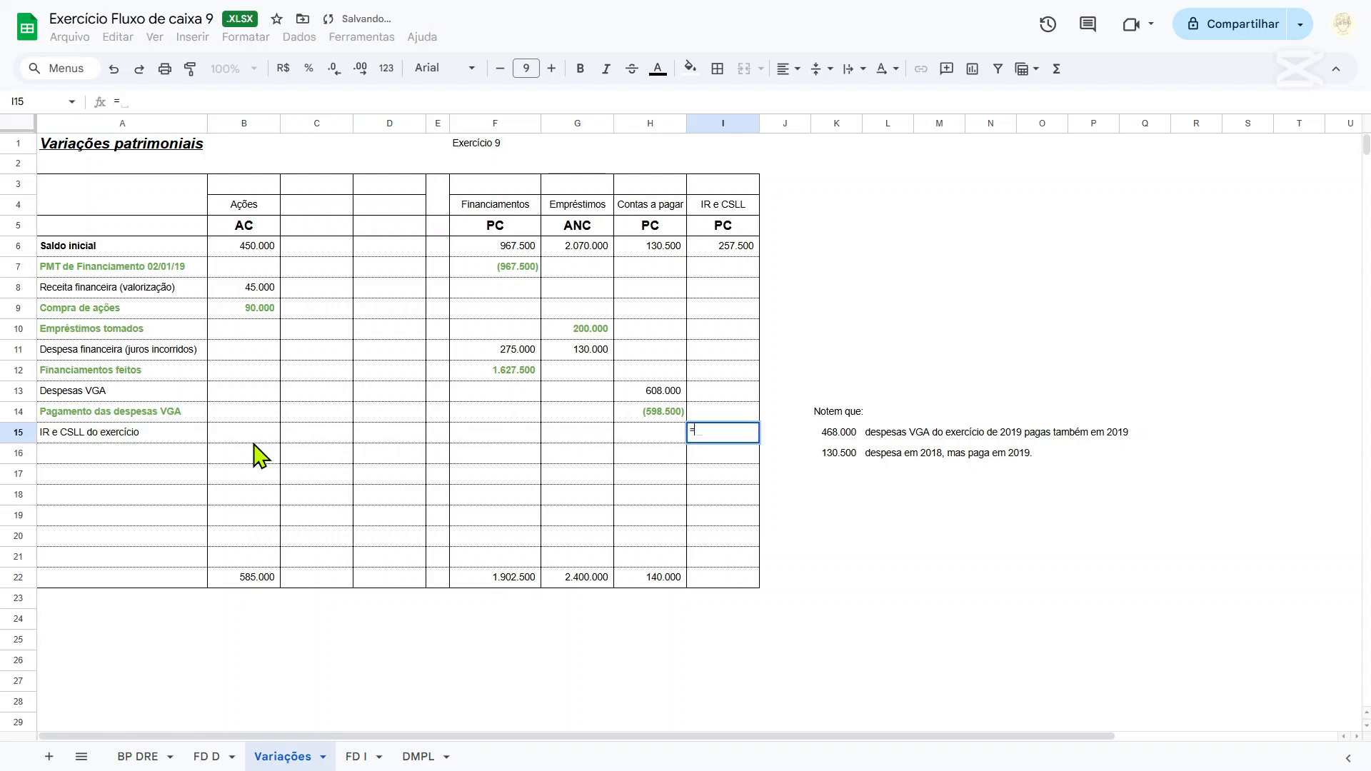
{"action": "left_click", "coordinate": [137, 757]}
{"action": "scroll", "coordinate": [299, 500], "scroll_direction": "down", "scroll_amount": 6}
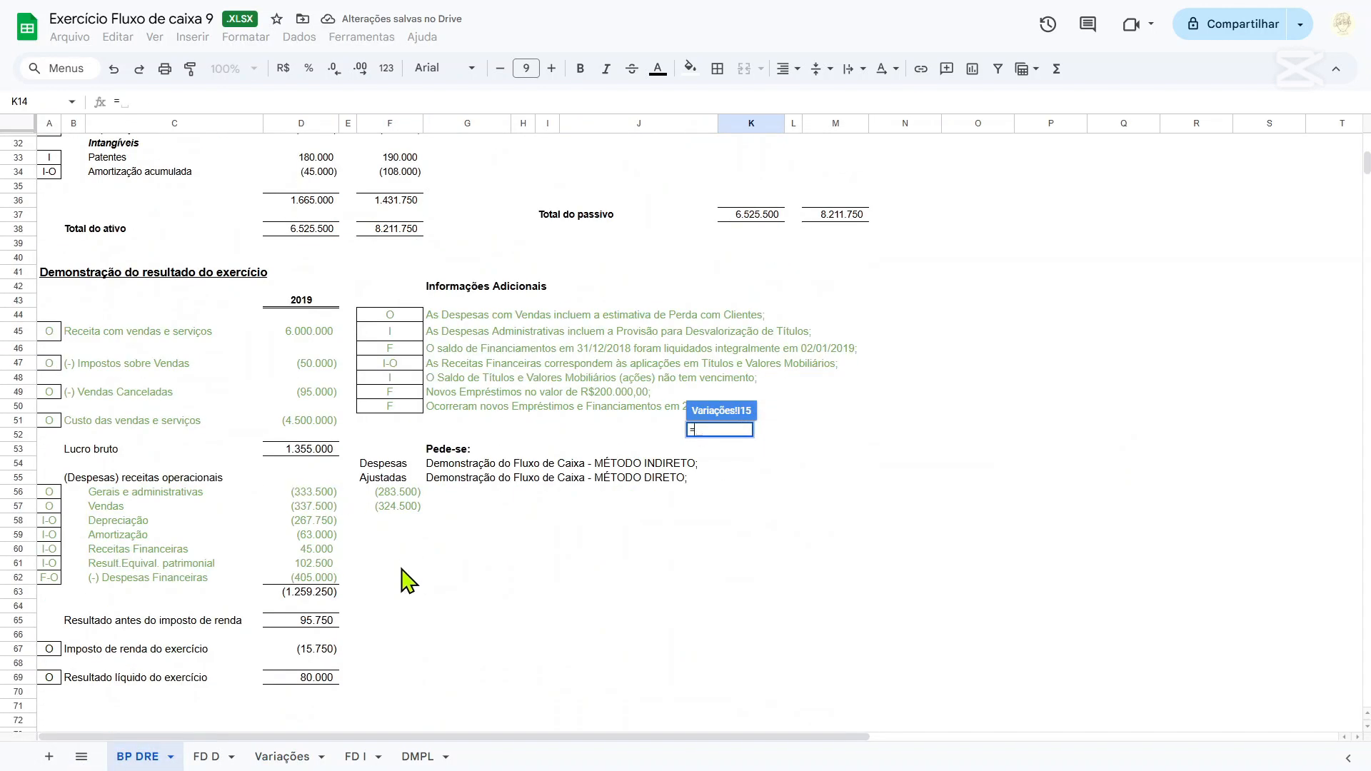
{"action": "left_click", "coordinate": [318, 650]}
{"action": "key", "text": "Return"}
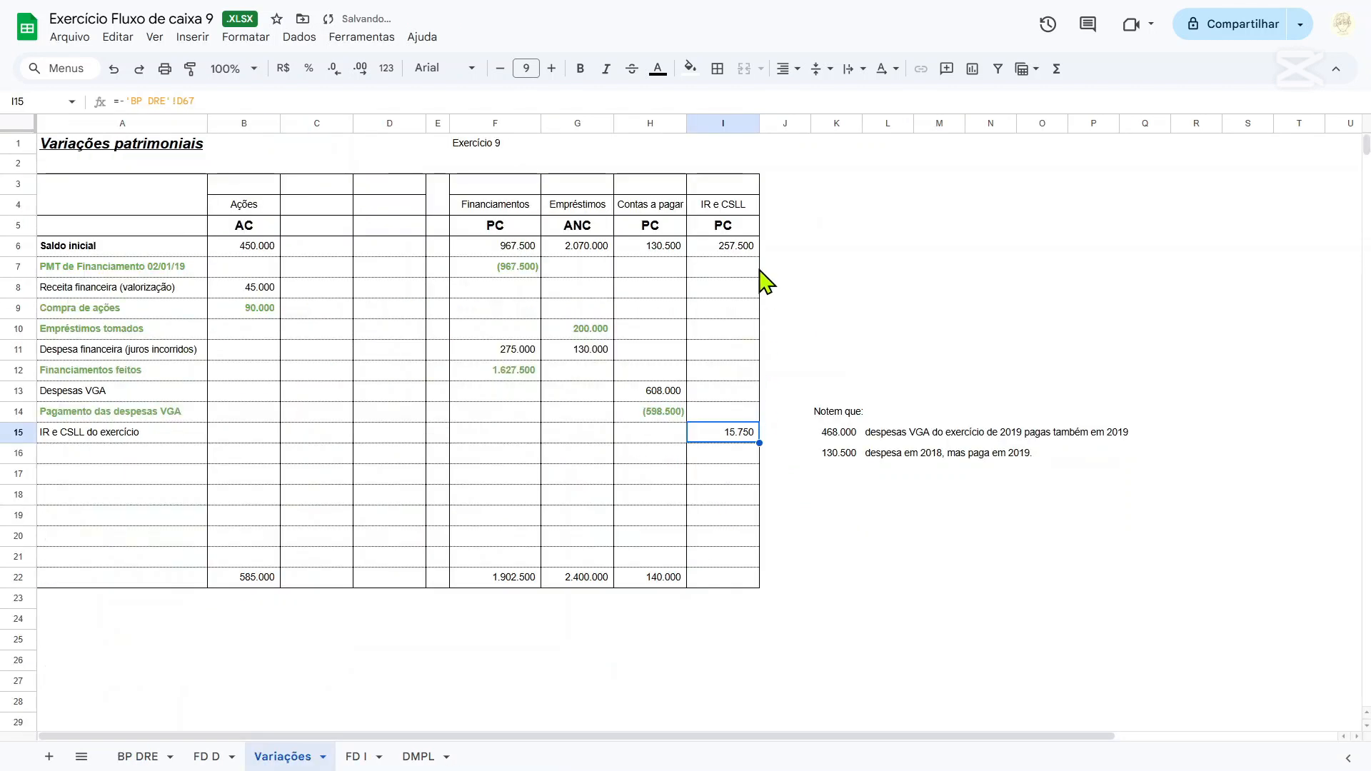
Link the IR e CSLL closing balance in I22 to the 2019 balance sheet amount with ='BP DRE'!M14.
{"action": "left_click_drag", "start_coordinate": [746, 246], "coordinate": [744, 435]}
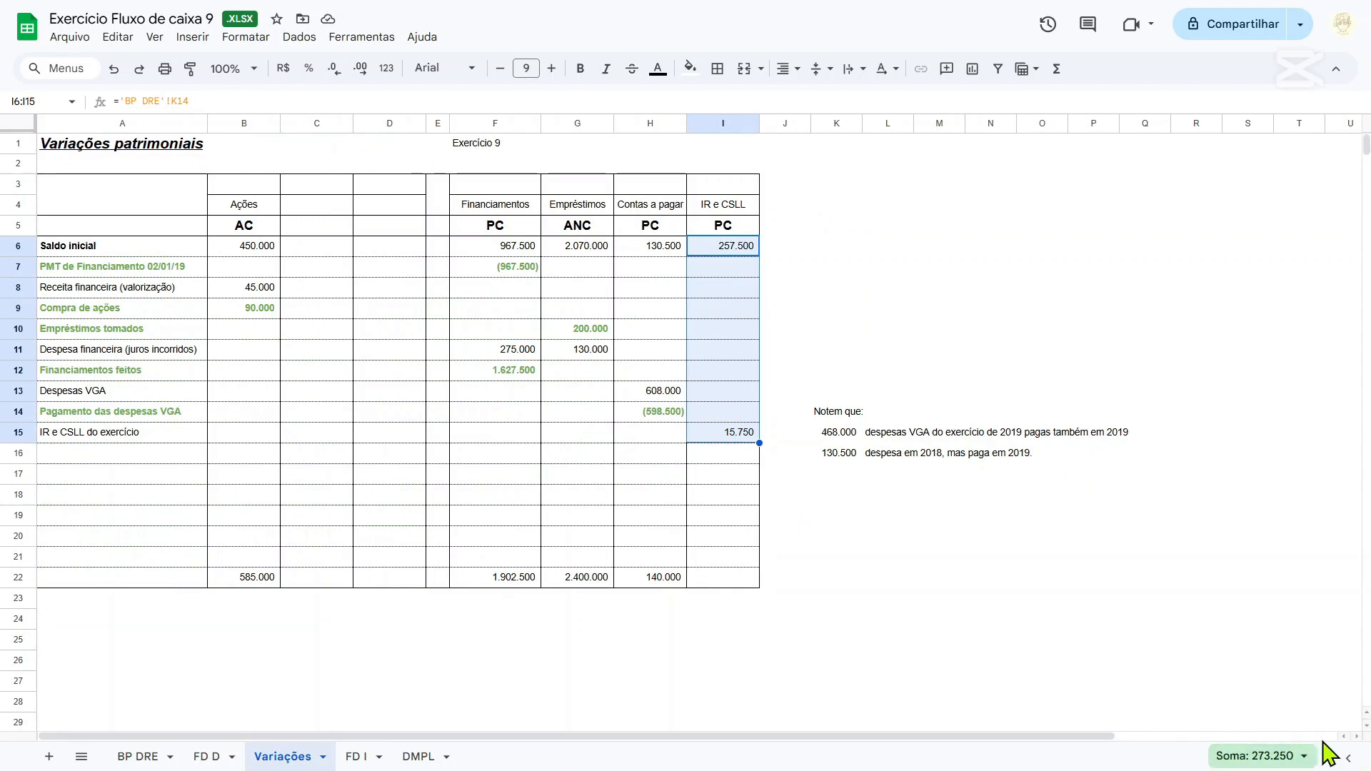
{"action": "left_click", "coordinate": [714, 580]}
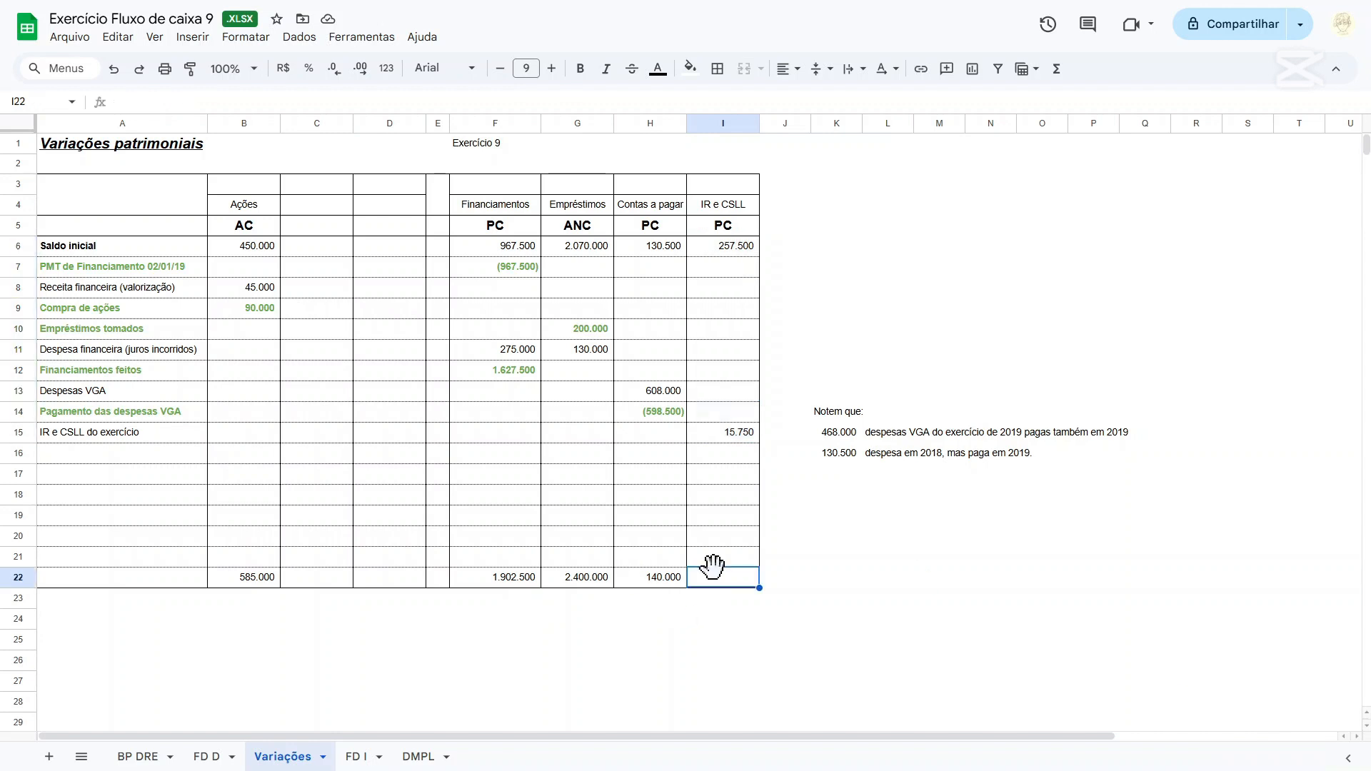
{"action": "type", "text": "="}
{"action": "left_click", "coordinate": [143, 759]}
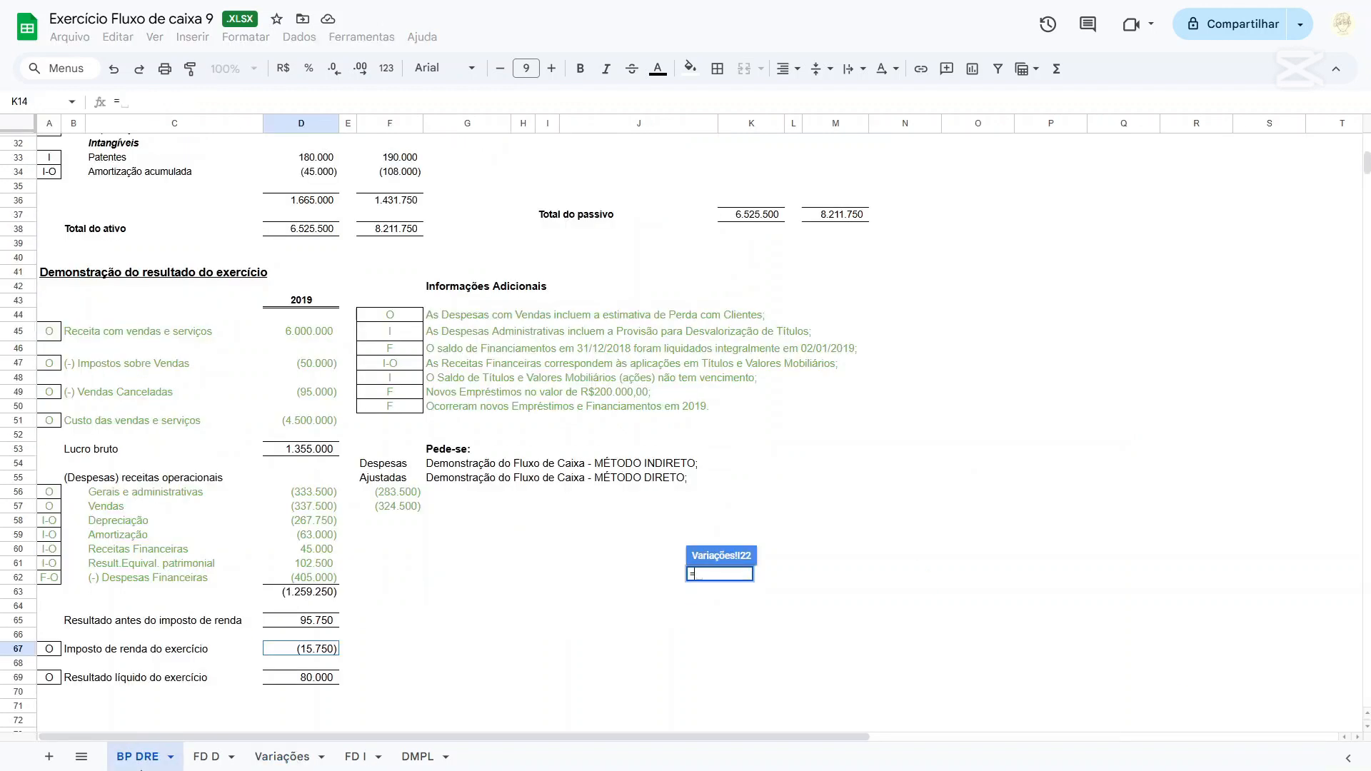
{"action": "scroll", "coordinate": [717, 383], "scroll_direction": "up", "scroll_amount": 10}
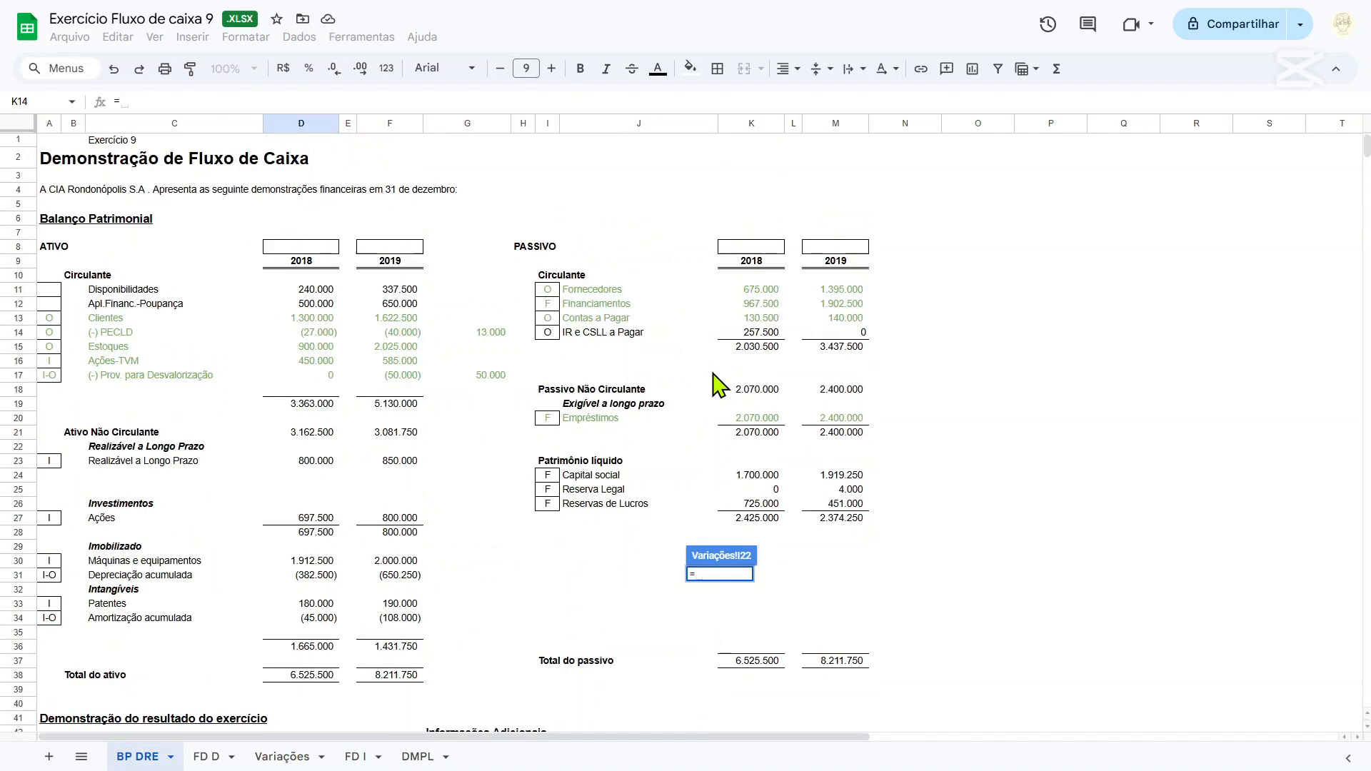
{"action": "left_click", "coordinate": [849, 336]}
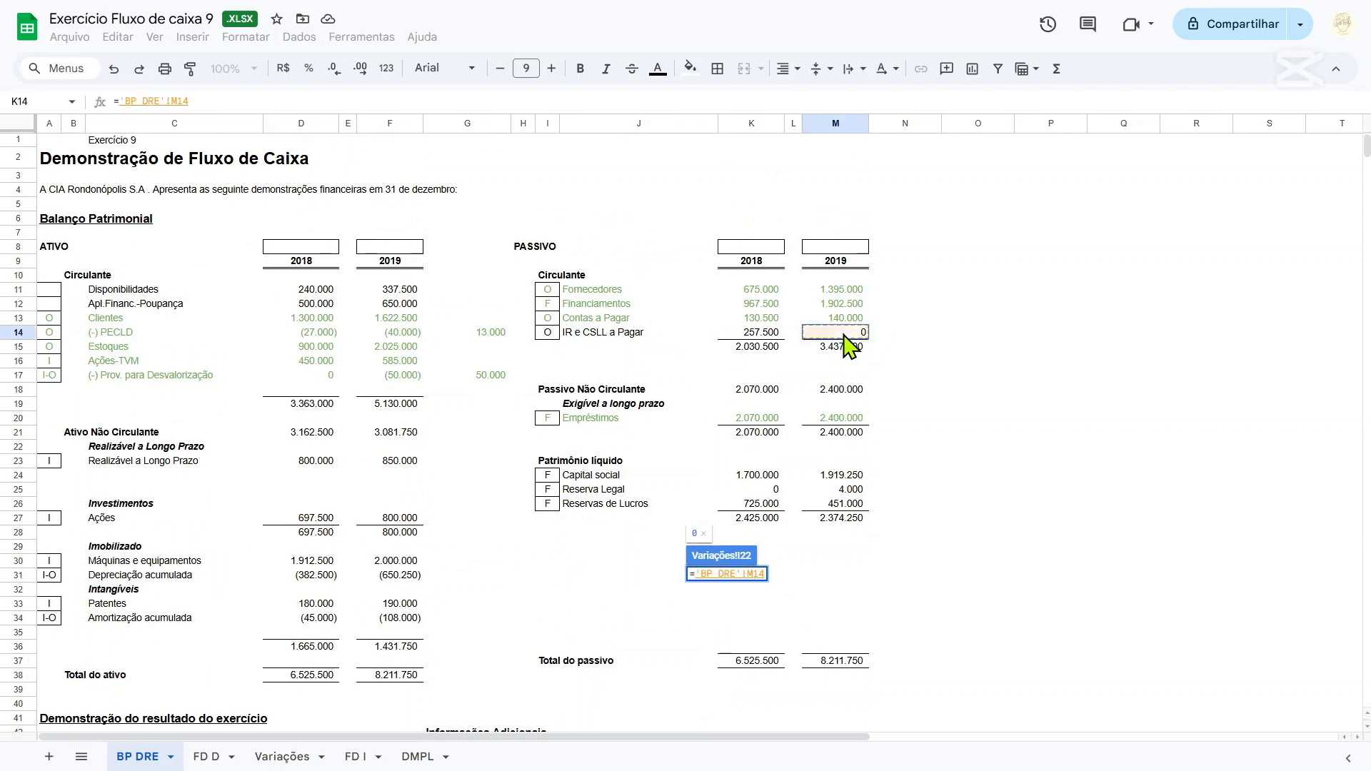
{"action": "key", "text": "Return"}
Calculate the tax paid in I16 by adding the year's tax and the opening balance with =I15+I6.
{"action": "left_click_drag", "start_coordinate": [729, 249], "coordinate": [736, 450]}
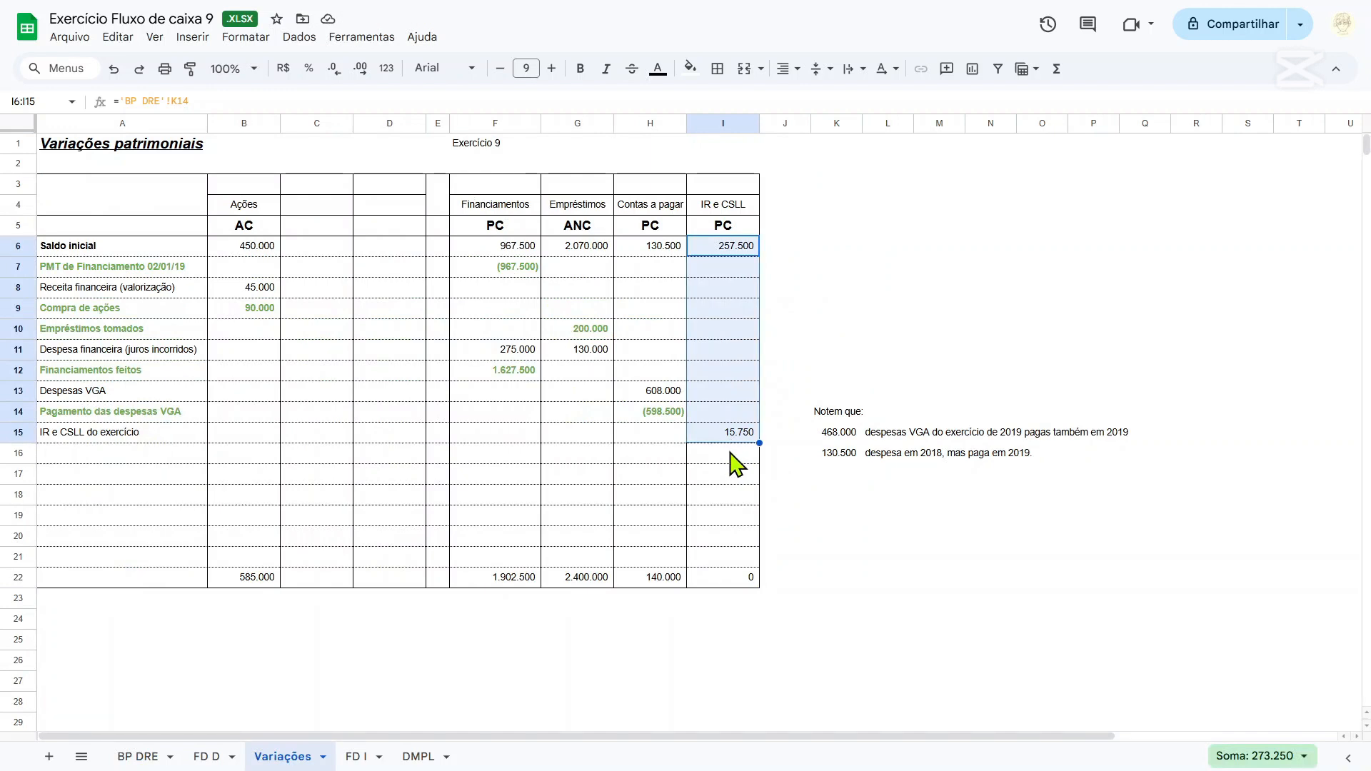
{"action": "left_click", "coordinate": [730, 453]}
{"action": "type", "text": "=I15+"}
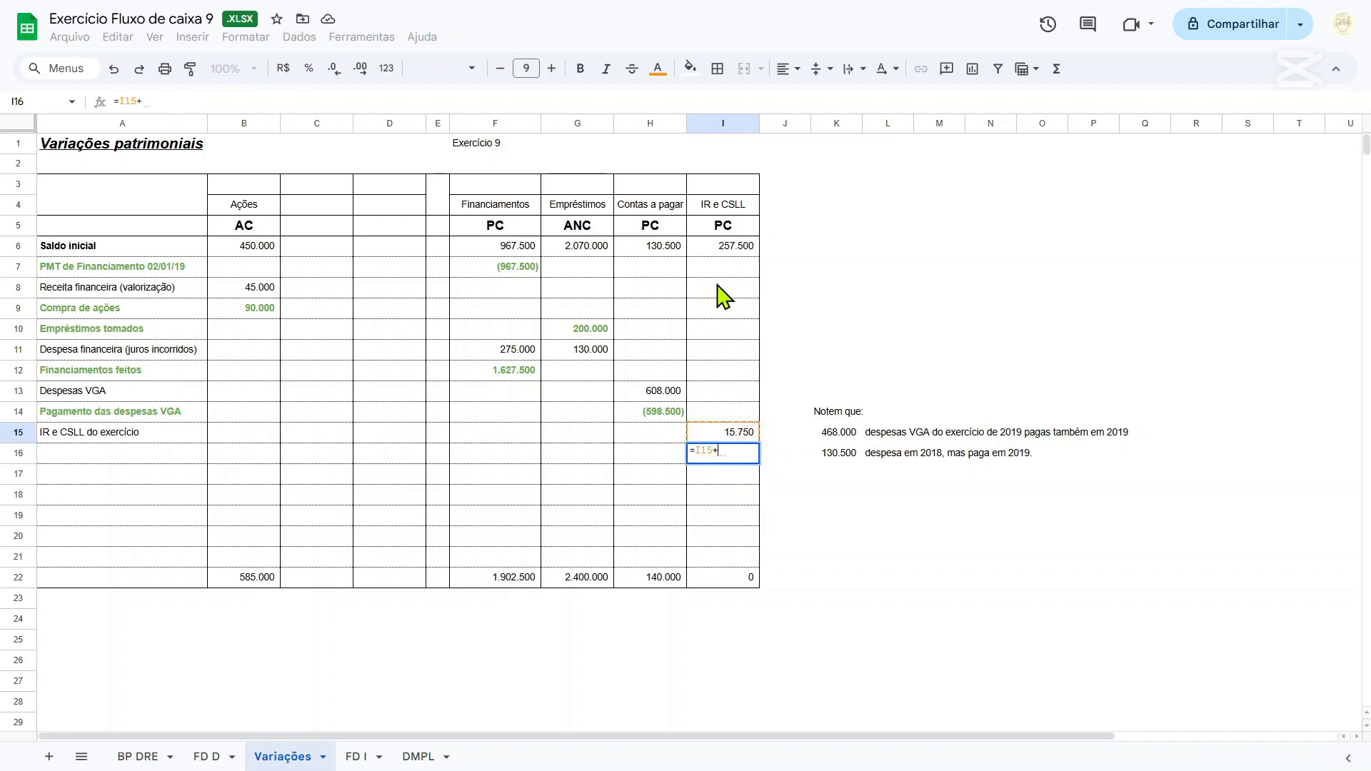
{"action": "left_click", "coordinate": [733, 253]}
{"action": "key", "text": "Return"}
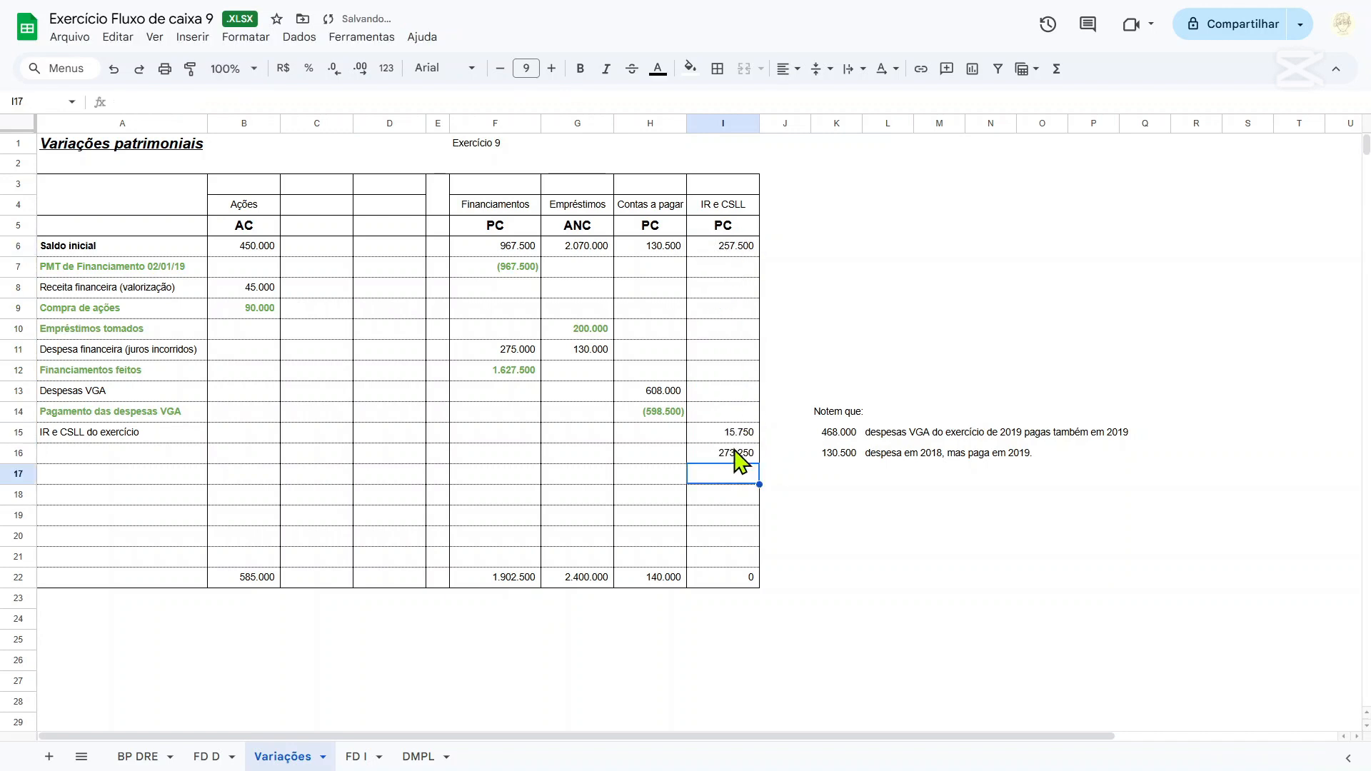
{"action": "left_click_drag", "start_coordinate": [734, 455], "coordinate": [672, 473]}
Label A16 as IR e CSLL pagos no período and make the row's label and amount bold.
{"action": "left_click", "coordinate": [104, 451]}
{"action": "type", "text": "IR e CSLL "}
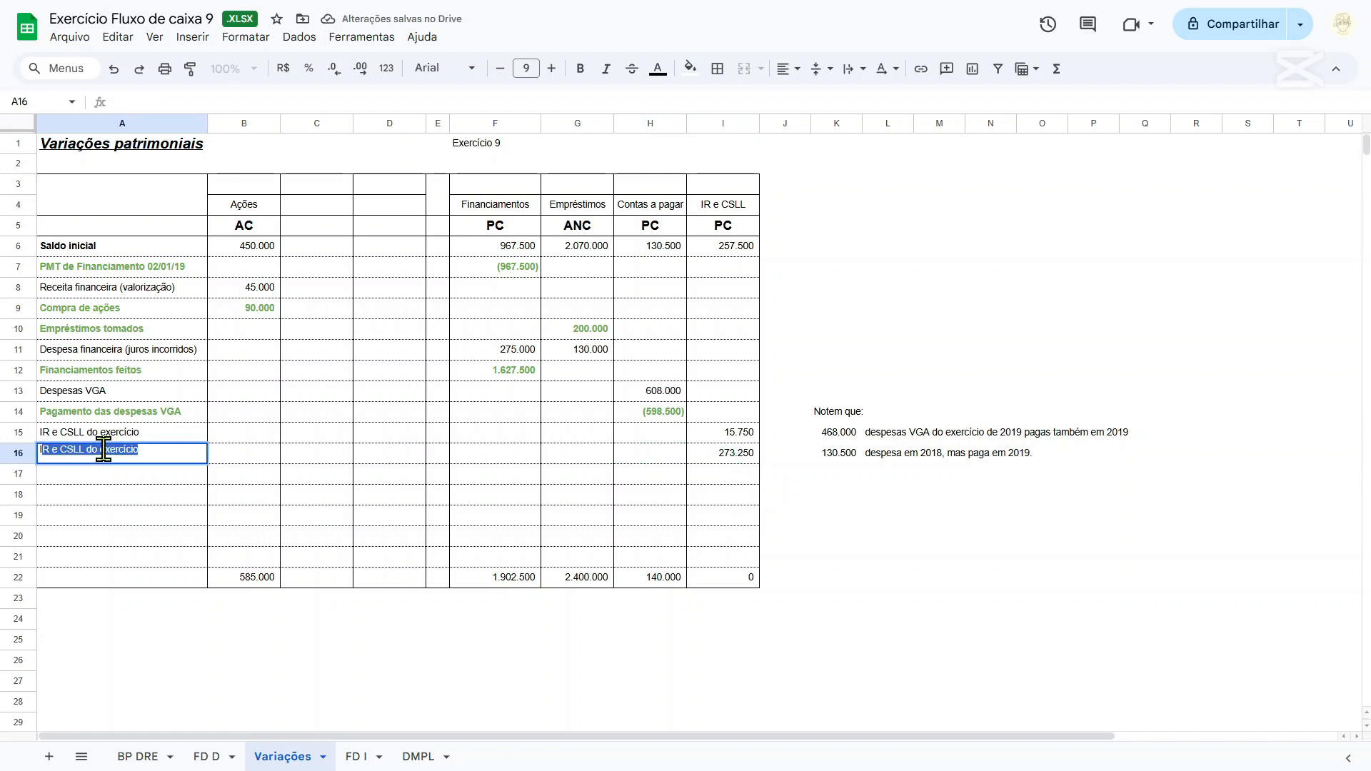
{"action": "type", "text": "pag"}
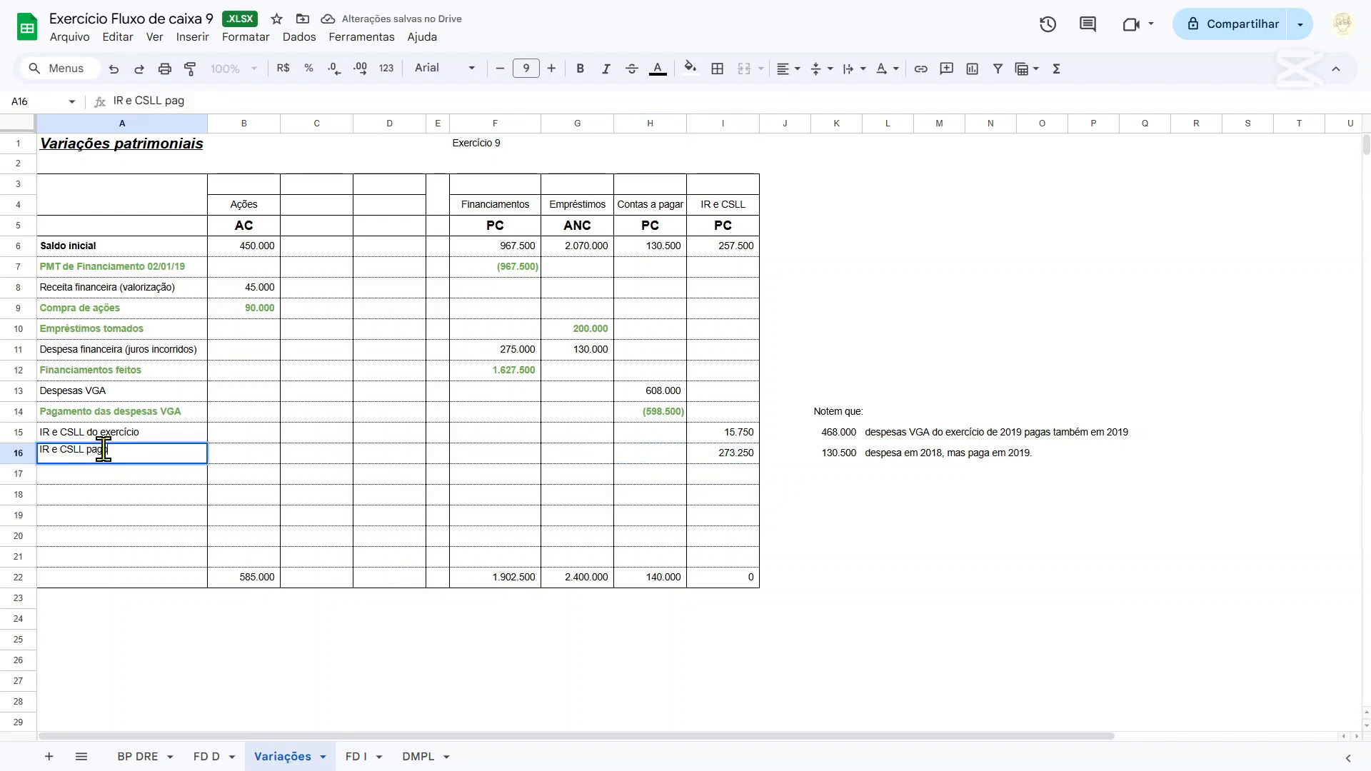
{"action": "type", "text": "os no per"}
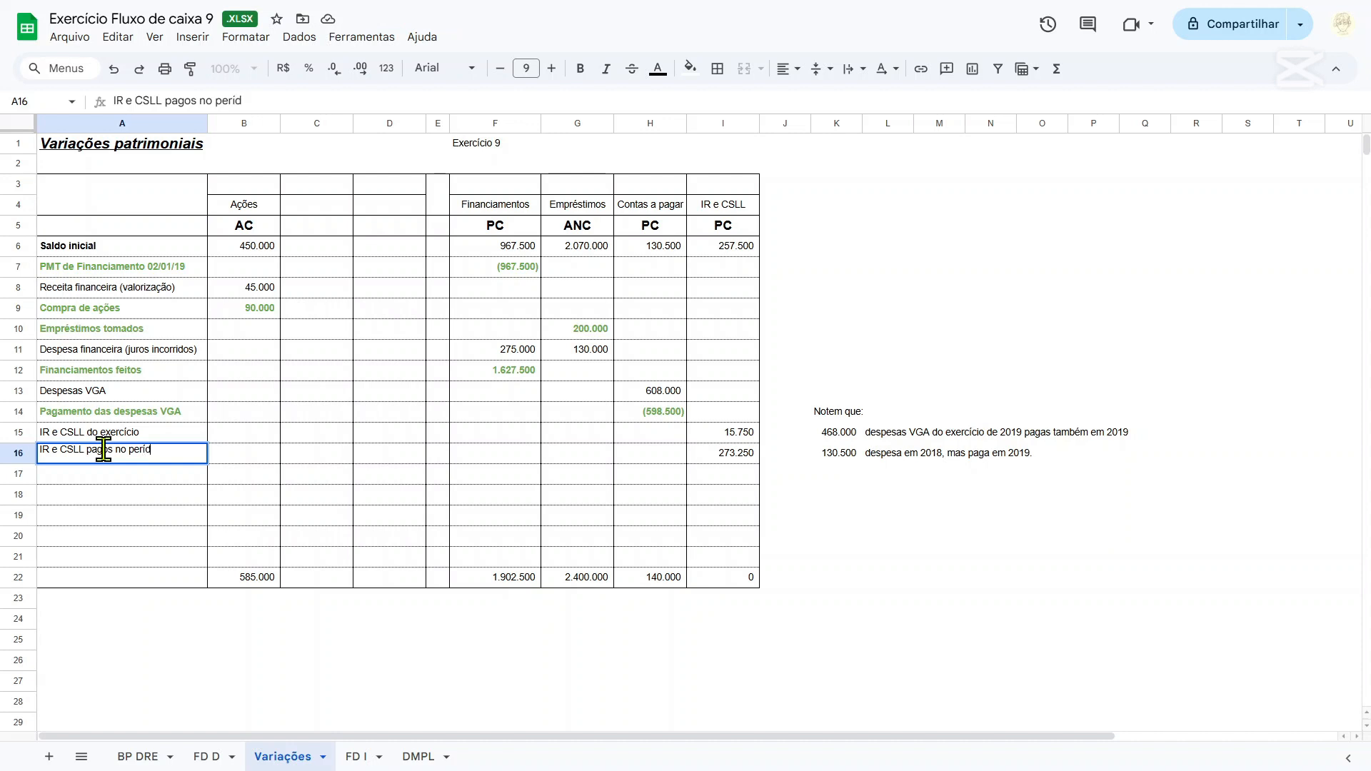
{"action": "type", "text": "íodo"}
{"action": "key", "text": "Right"}
{"action": "key", "text": "Right"}
{"action": "key", "text": "Right"}
{"action": "key", "text": "Right"}
{"action": "key", "text": "Right"}
{"action": "key", "text": "Right"}
{"action": "key", "text": "Right"}
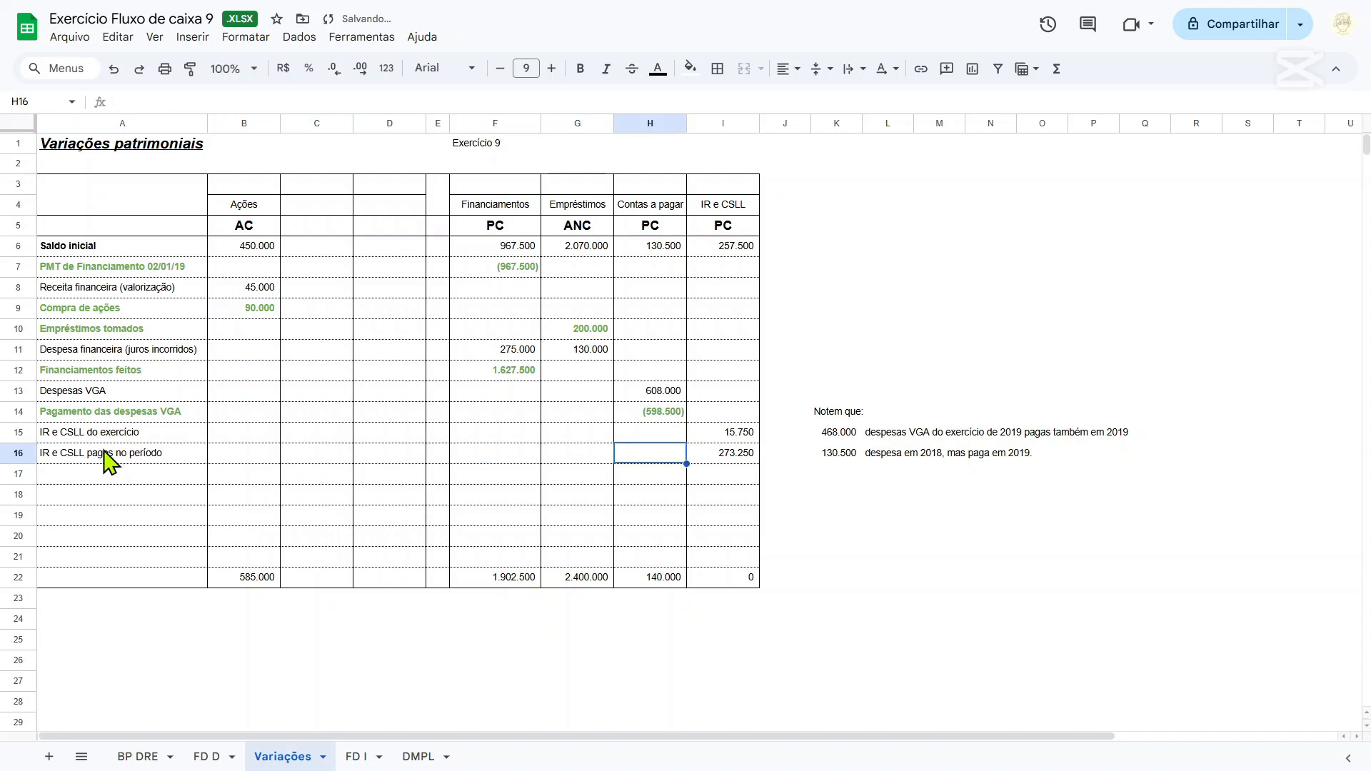
{"action": "left_click_drag", "start_coordinate": [103, 451], "coordinate": [741, 466]}
{"action": "key", "text": "ctrl+b"}
{"action": "left_click", "coordinate": [736, 457]}
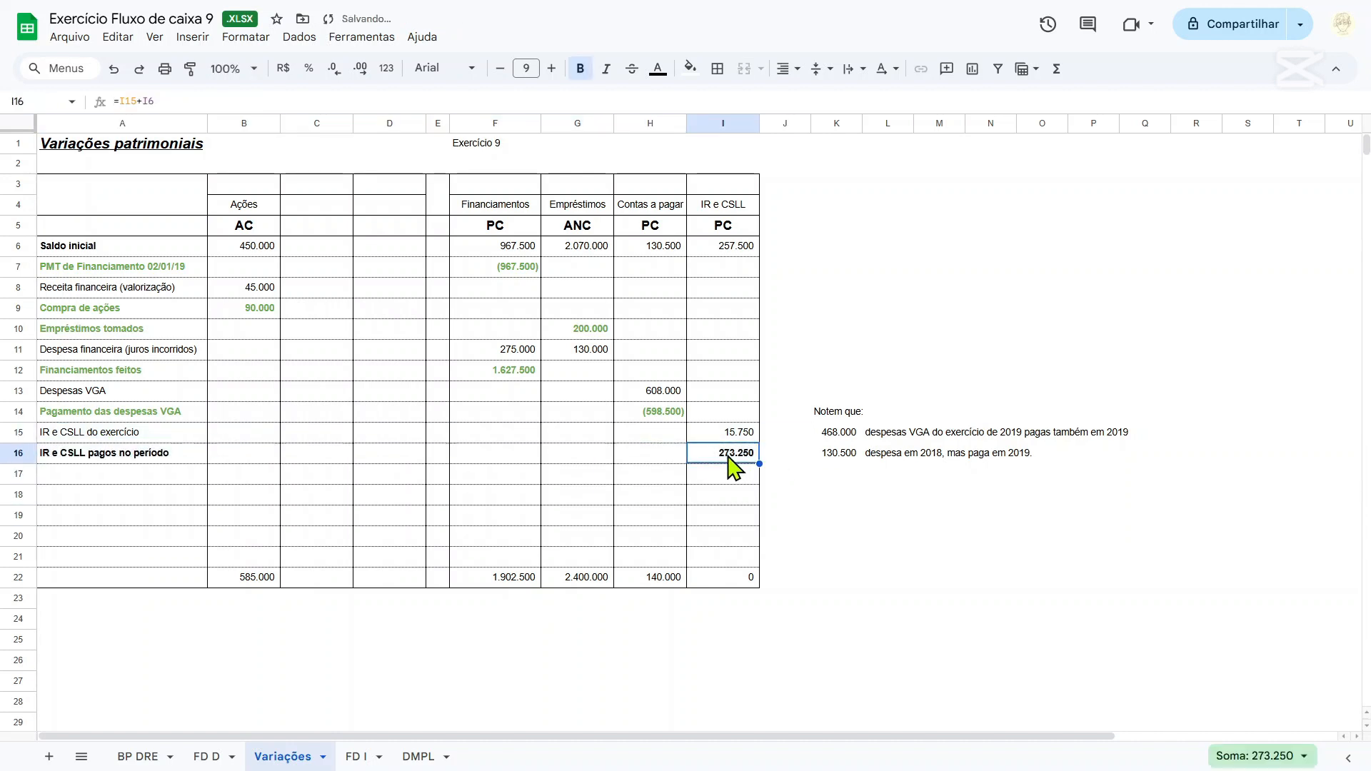
On the FD D sheet, add the line IR e CSLL pagos in row 11 of the operating activities.
{"action": "left_click", "coordinate": [214, 757]}
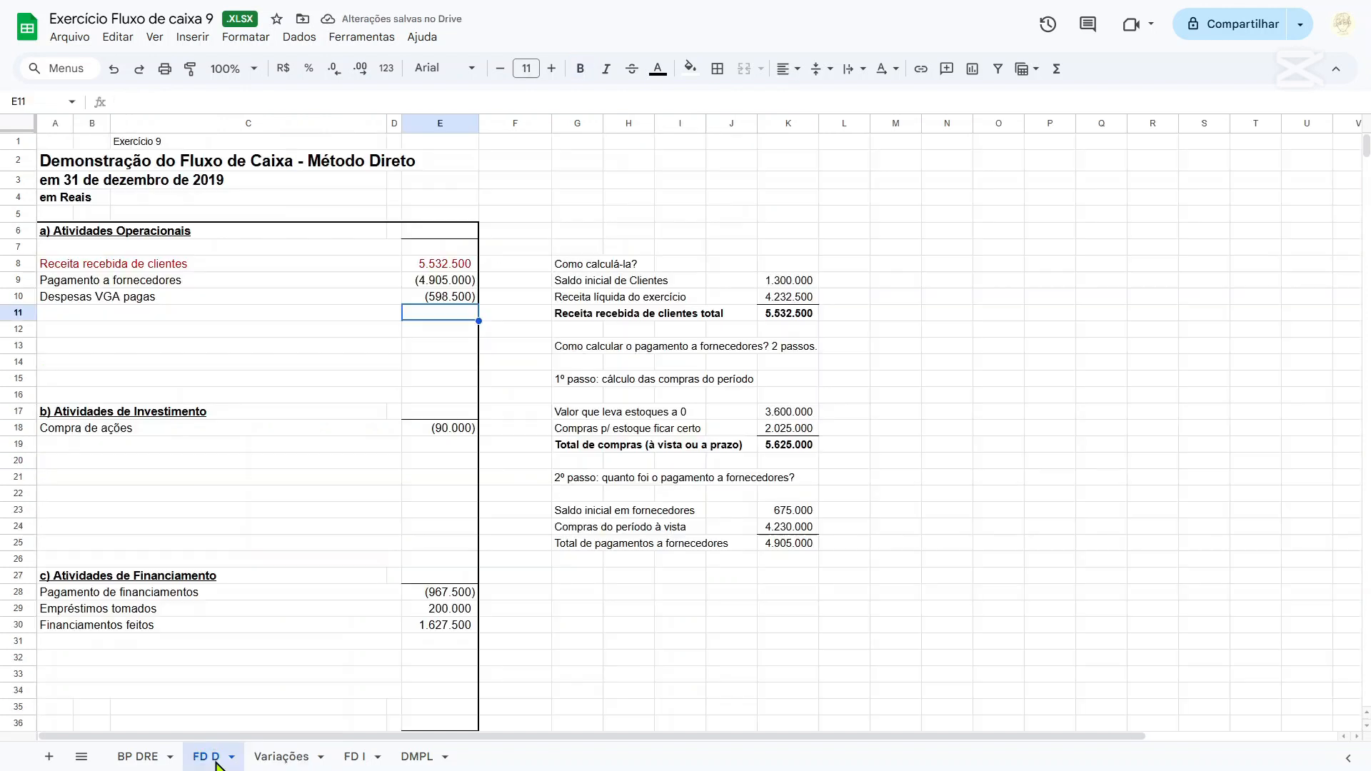
{"action": "left_click", "coordinate": [116, 319]}
{"action": "type", "text": "IR "}
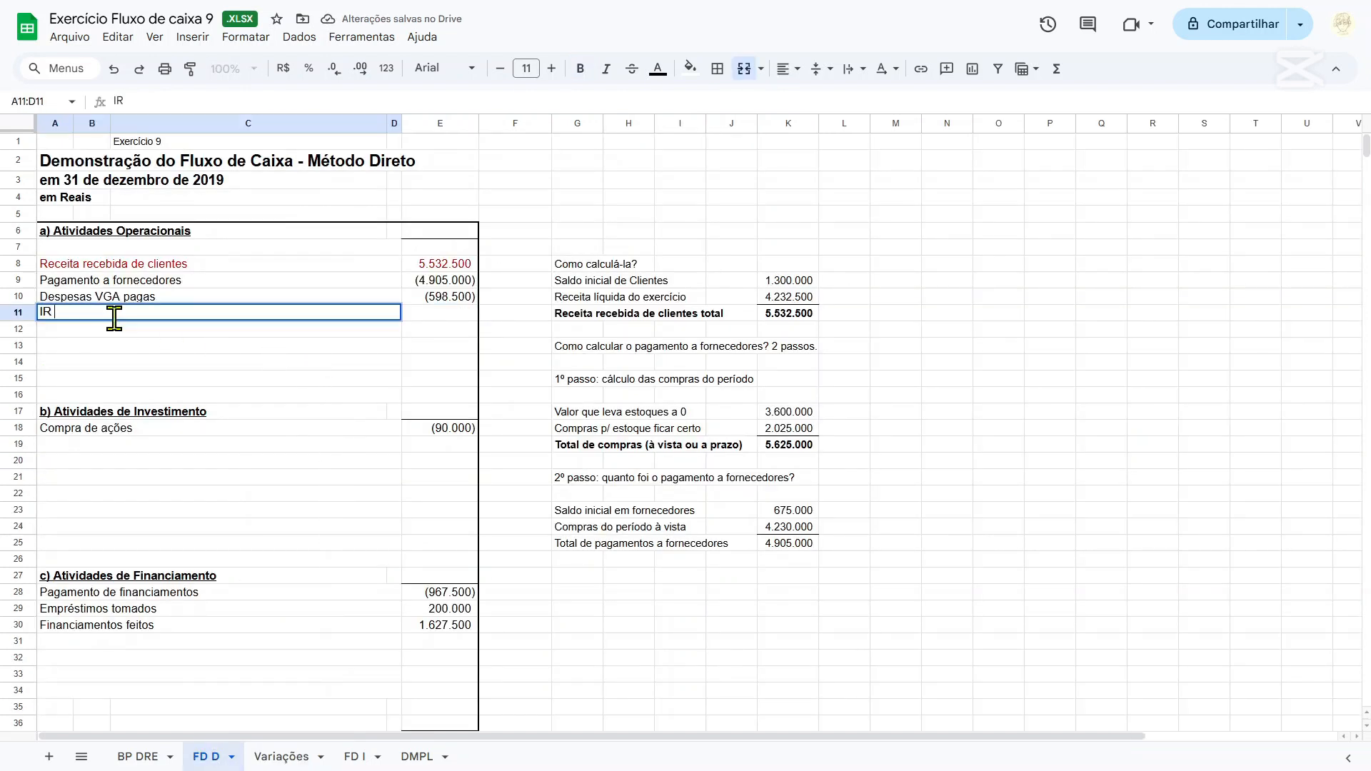
{"action": "type", "text": "e c"}
{"action": "key", "text": "BackSpace"}
{"action": "type", "text": "CSLL"}
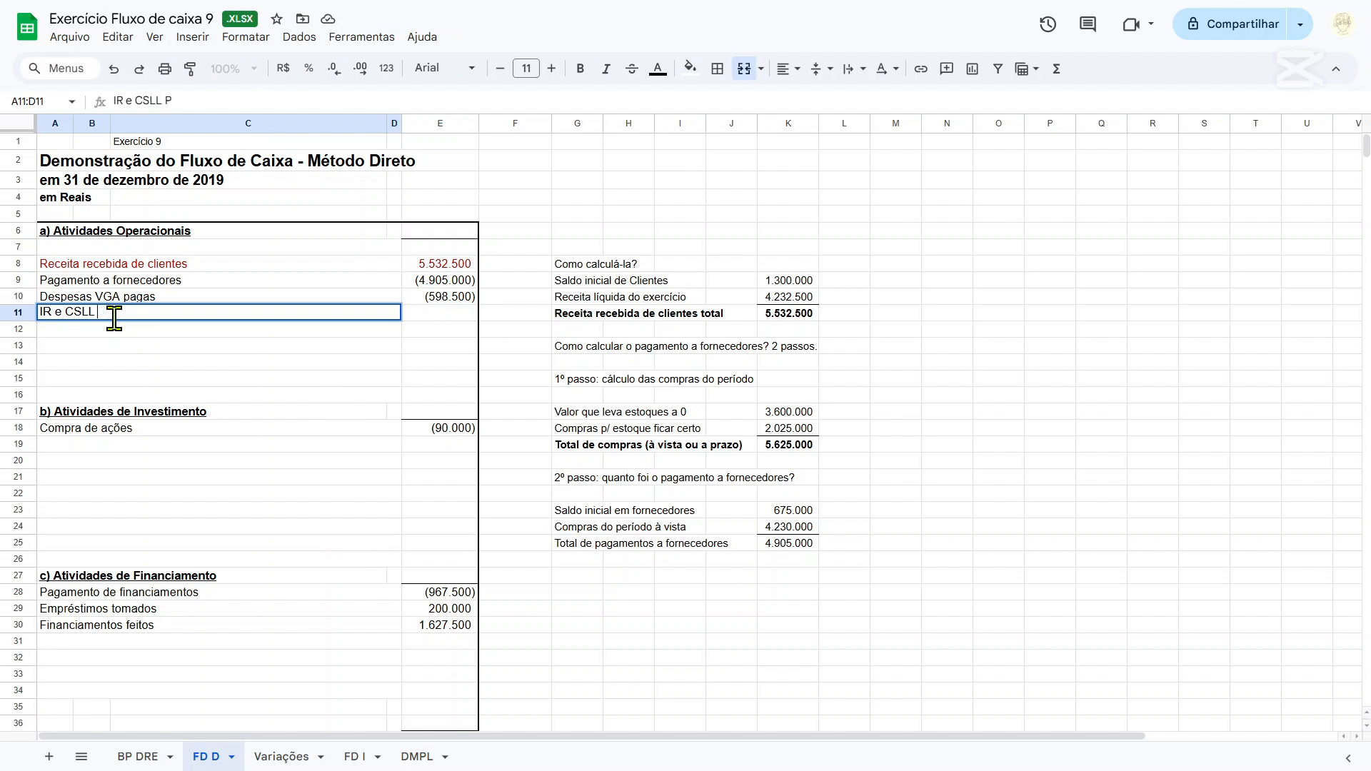
{"action": "type", "text": "s"}
Link E11 to the tax paid on the Variações sheet as an outflow with =-'Variações'!I16.
{"action": "key", "text": "Tab"}
{"action": "key", "text": "Tab"}
{"action": "key", "text": "Left"}
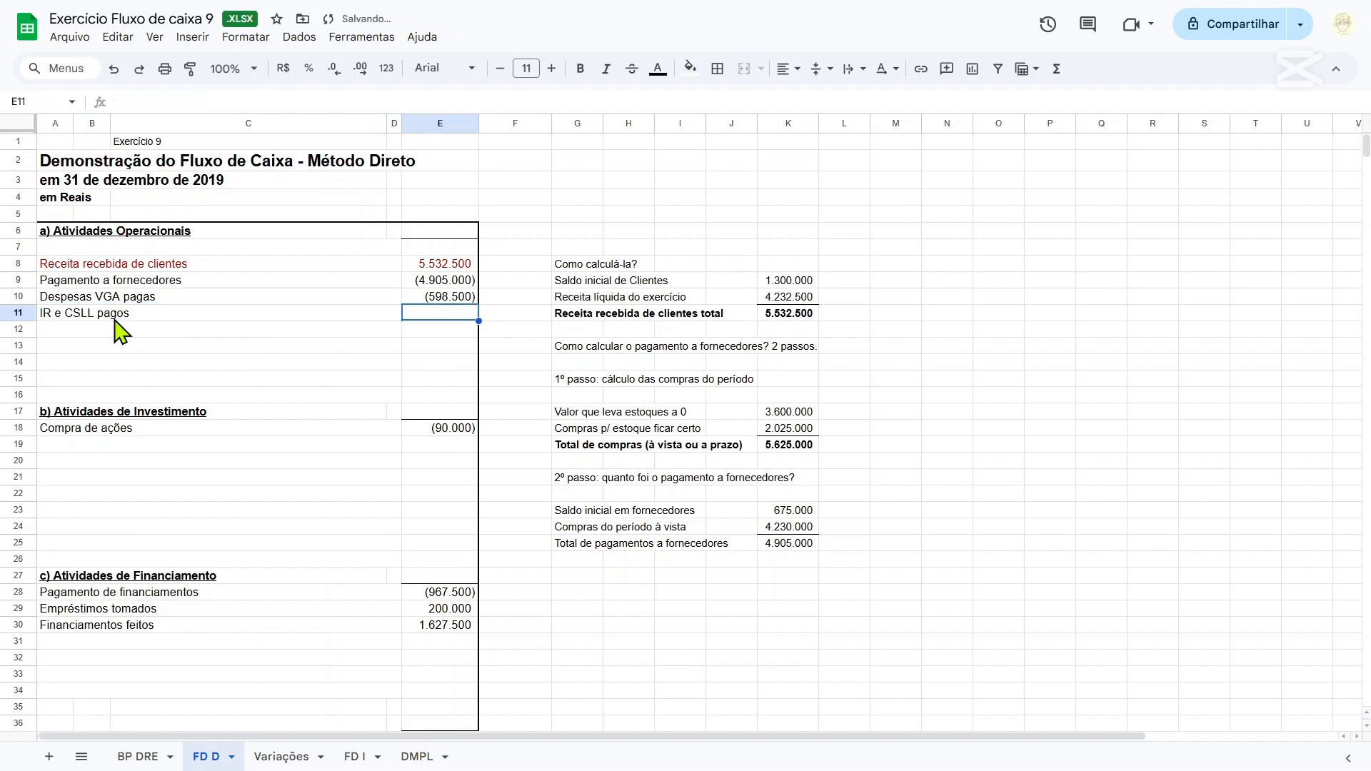
{"action": "type", "text": "="}
{"action": "left_click", "coordinate": [281, 757]}
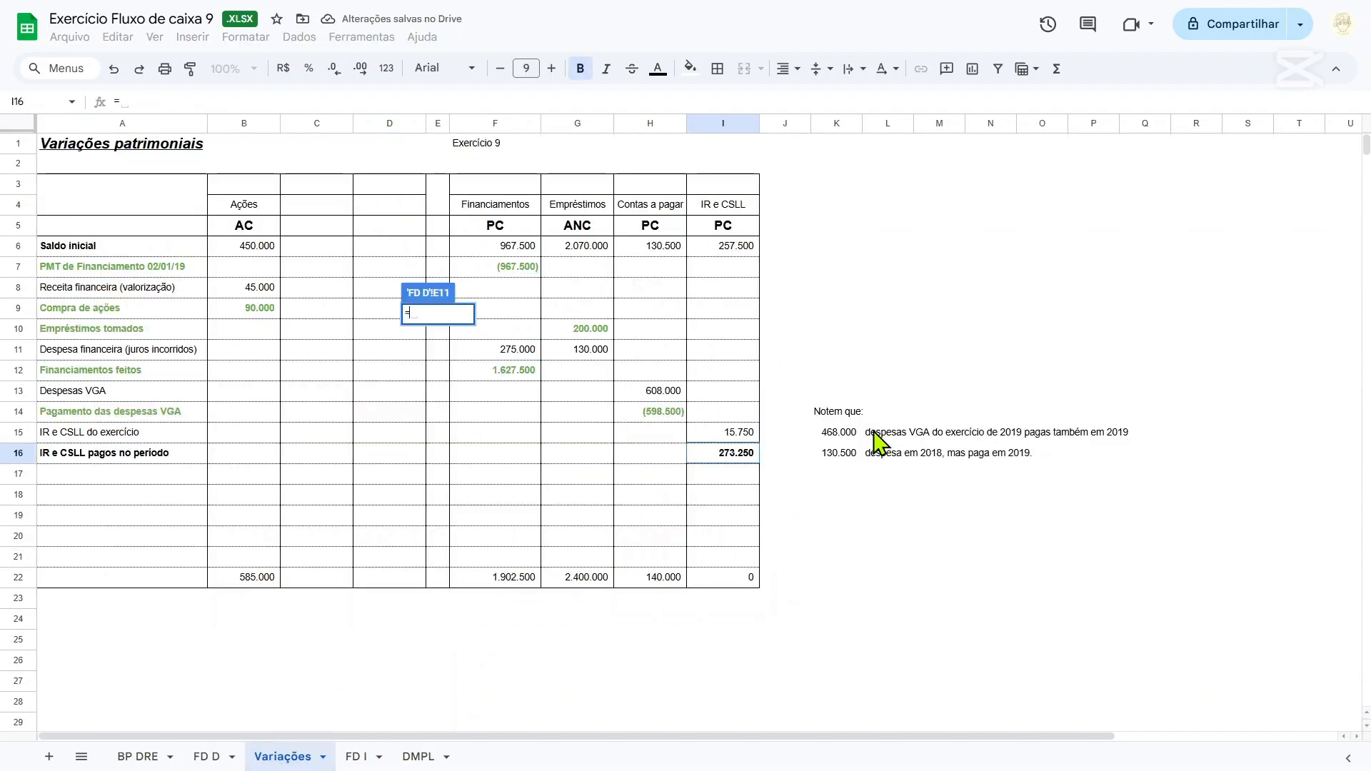
{"action": "type", "text": "-"}
{"action": "left_click", "coordinate": [733, 457]}
{"action": "key", "text": "Return"}
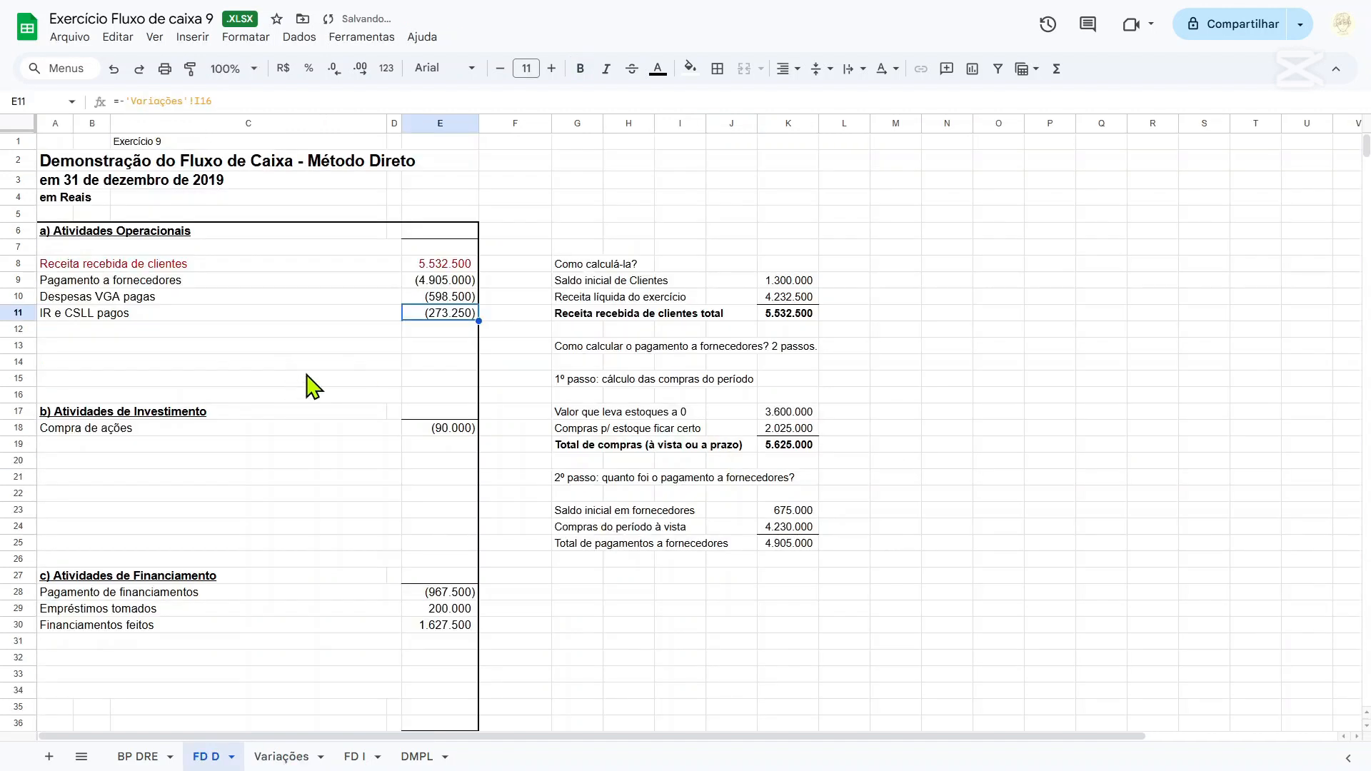
On the BP DRE sheet, colour the text of the Imposto de renda do exercício row A67:D67 green.
{"action": "left_click", "coordinate": [133, 755]}
{"action": "scroll", "coordinate": [208, 546], "scroll_direction": "down", "scroll_amount": 10}
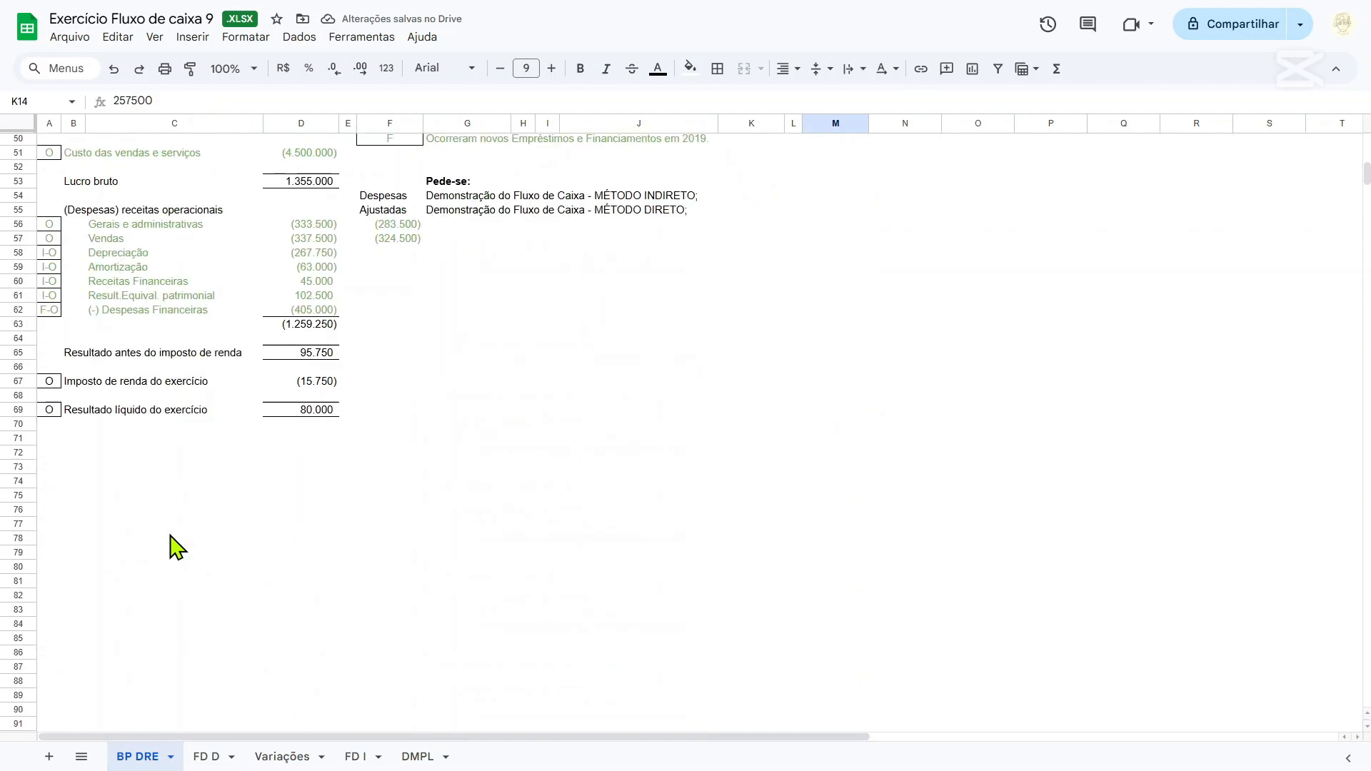
{"action": "left_click_drag", "start_coordinate": [56, 382], "coordinate": [328, 386]}
{"action": "scroll", "coordinate": [500, 229], "scroll_direction": "up", "scroll_amount": 2}
{"action": "left_click", "coordinate": [657, 68]}
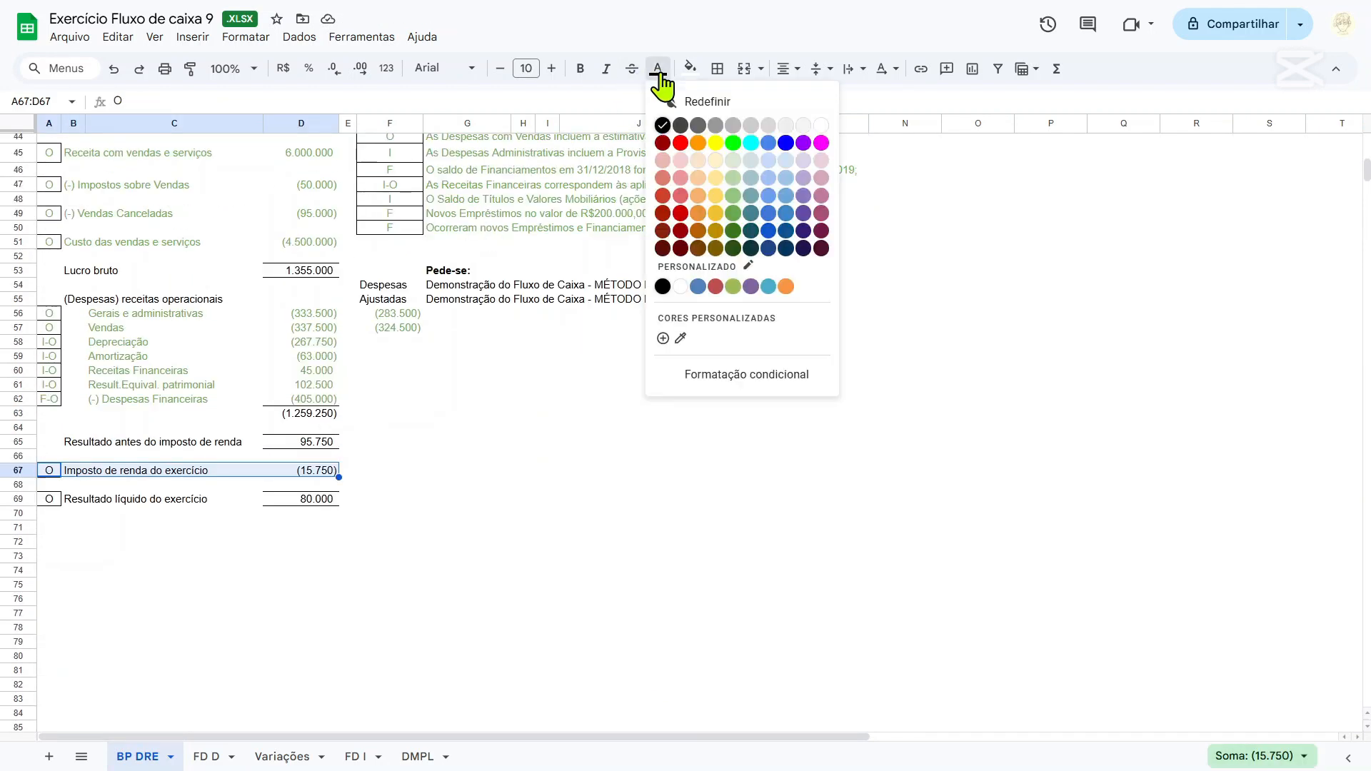
{"action": "left_click", "coordinate": [733, 215]}
Examine the 2018 and 2019 balances of the Realizável a Longo Prazo row in the non-current assets.
{"action": "scroll", "coordinate": [472, 439], "scroll_direction": "up", "scroll_amount": 2}
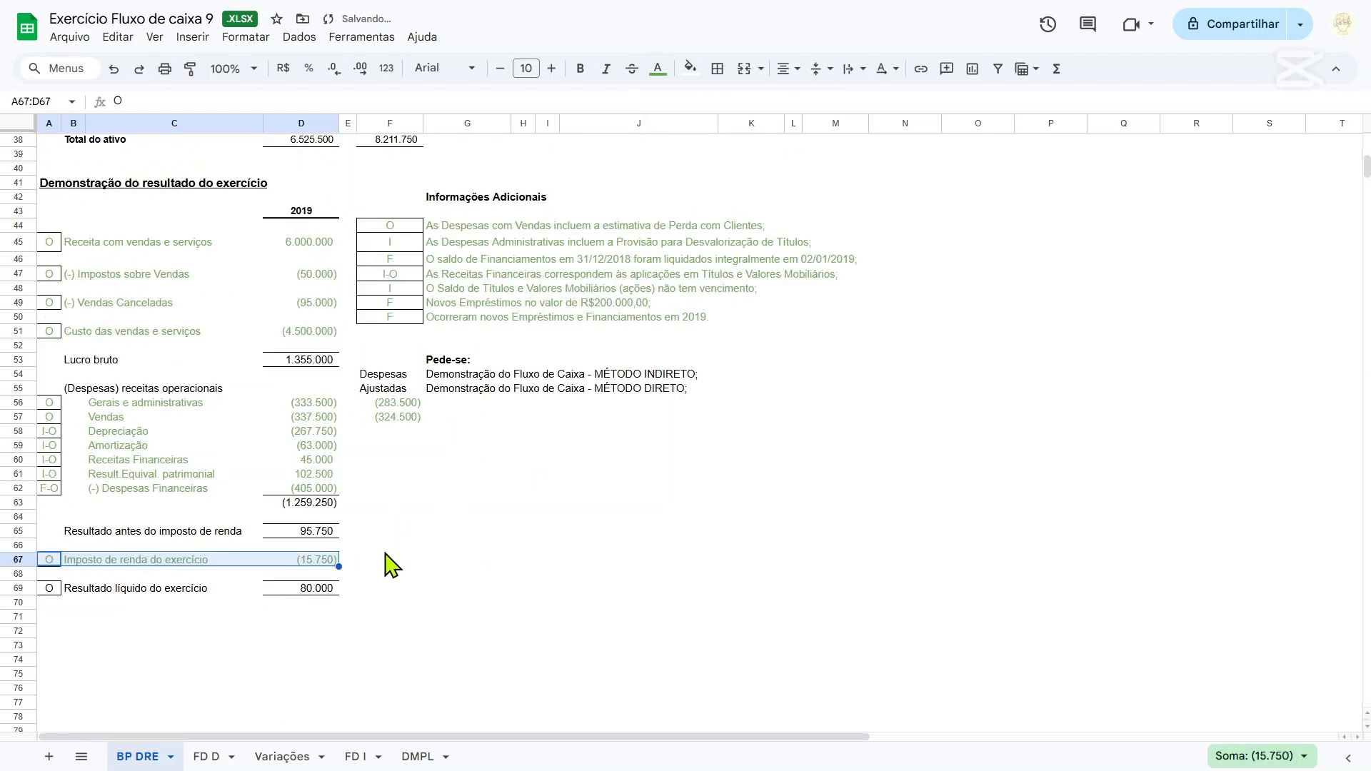
{"action": "scroll", "coordinate": [393, 564], "scroll_direction": "up", "scroll_amount": 12}
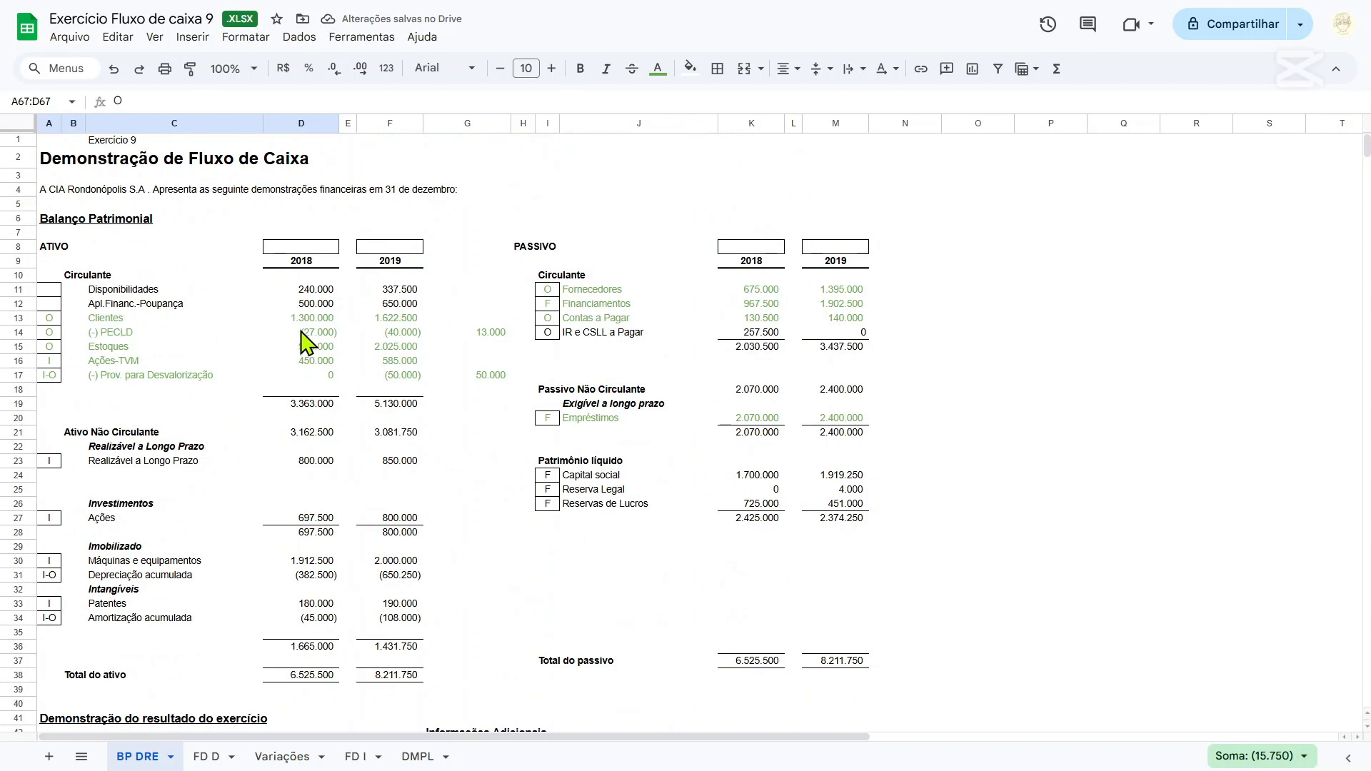
{"action": "scroll", "coordinate": [212, 354], "scroll_direction": "down", "scroll_amount": 2}
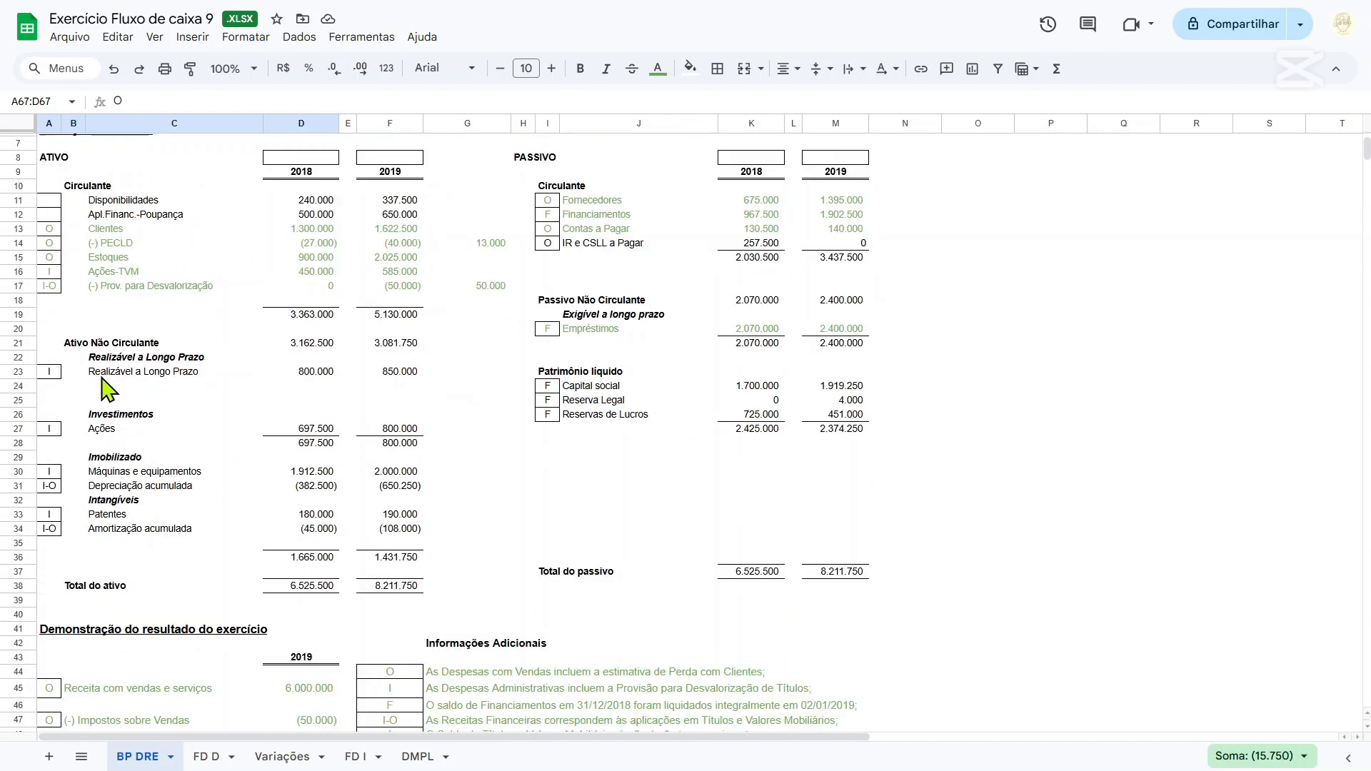
{"action": "left_click_drag", "start_coordinate": [59, 377], "coordinate": [500, 375]}
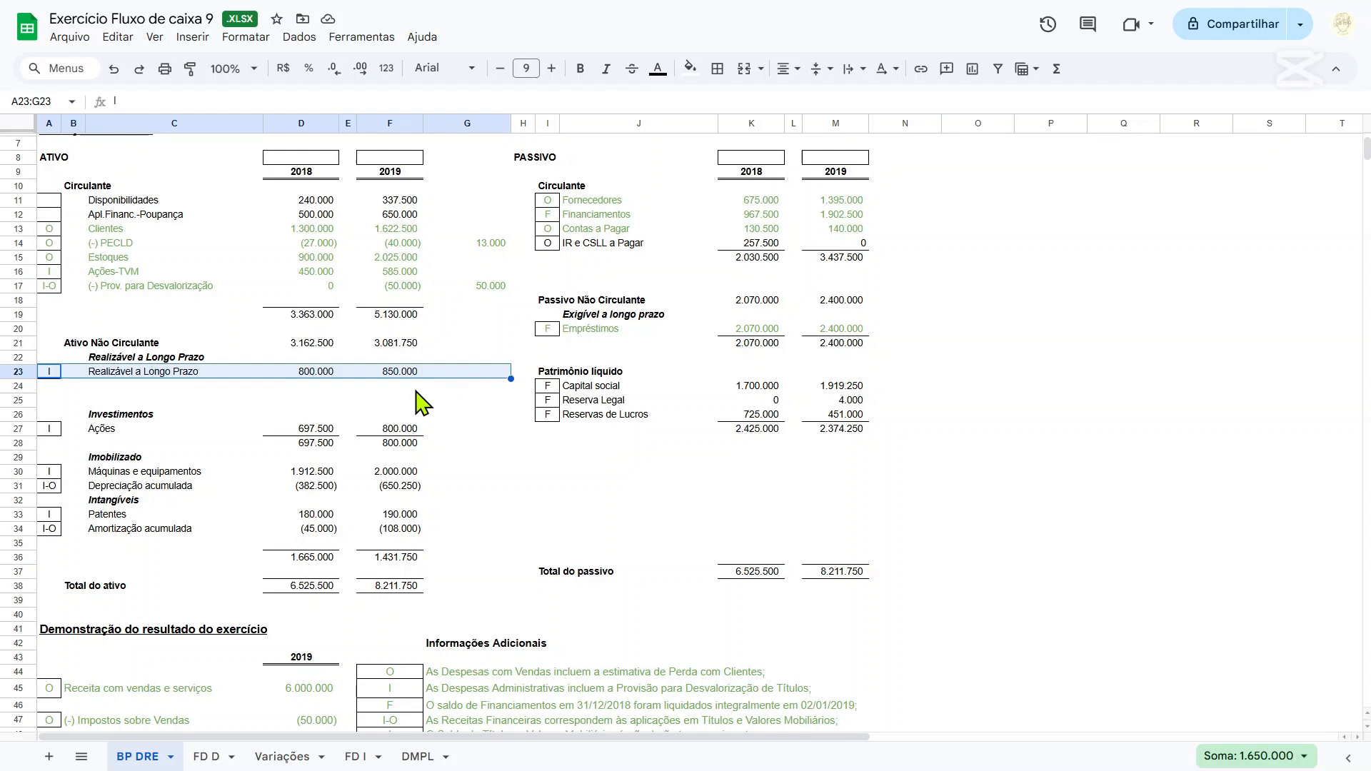
{"action": "left_click", "coordinate": [182, 374]}
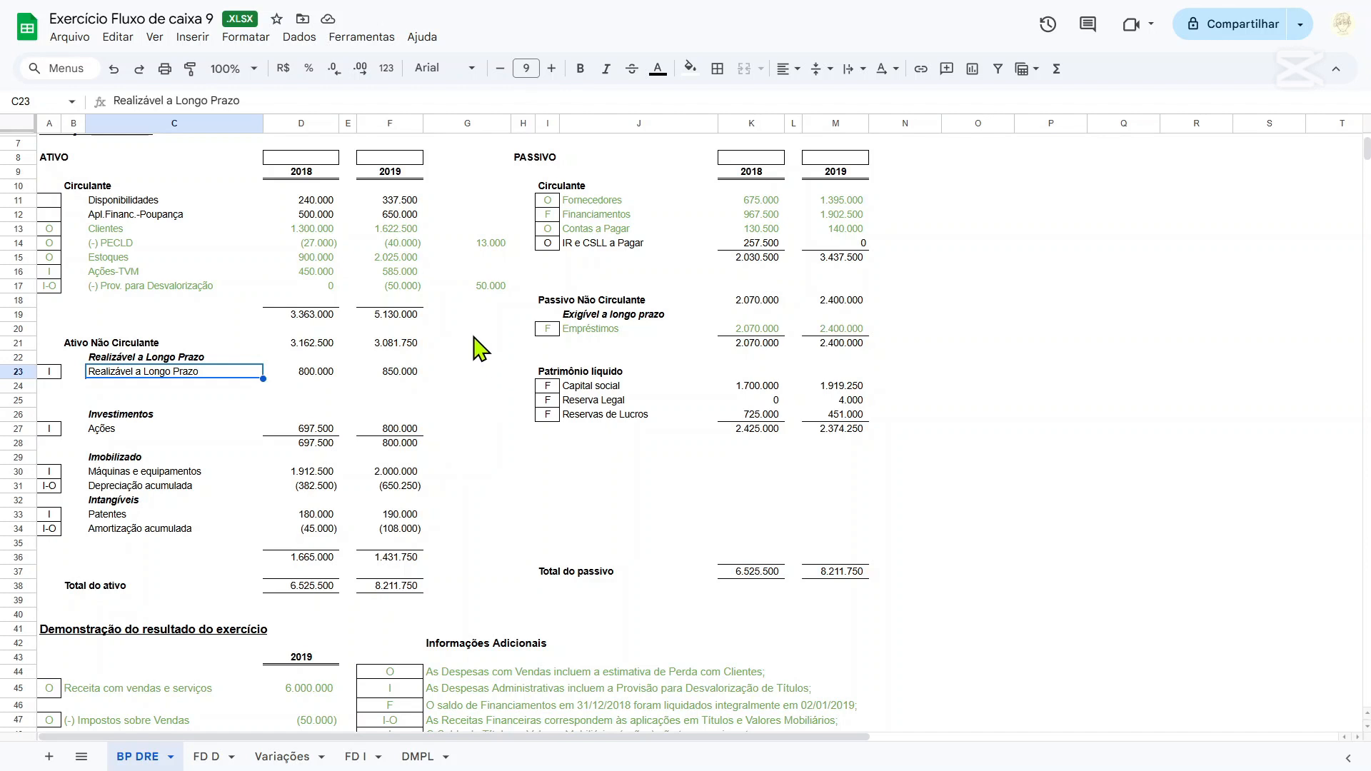
Calculate the 2018–2019 change of the Realizável a Longo Prazo row in G23 with =F23-D23.
{"action": "left_click", "coordinate": [467, 373]}
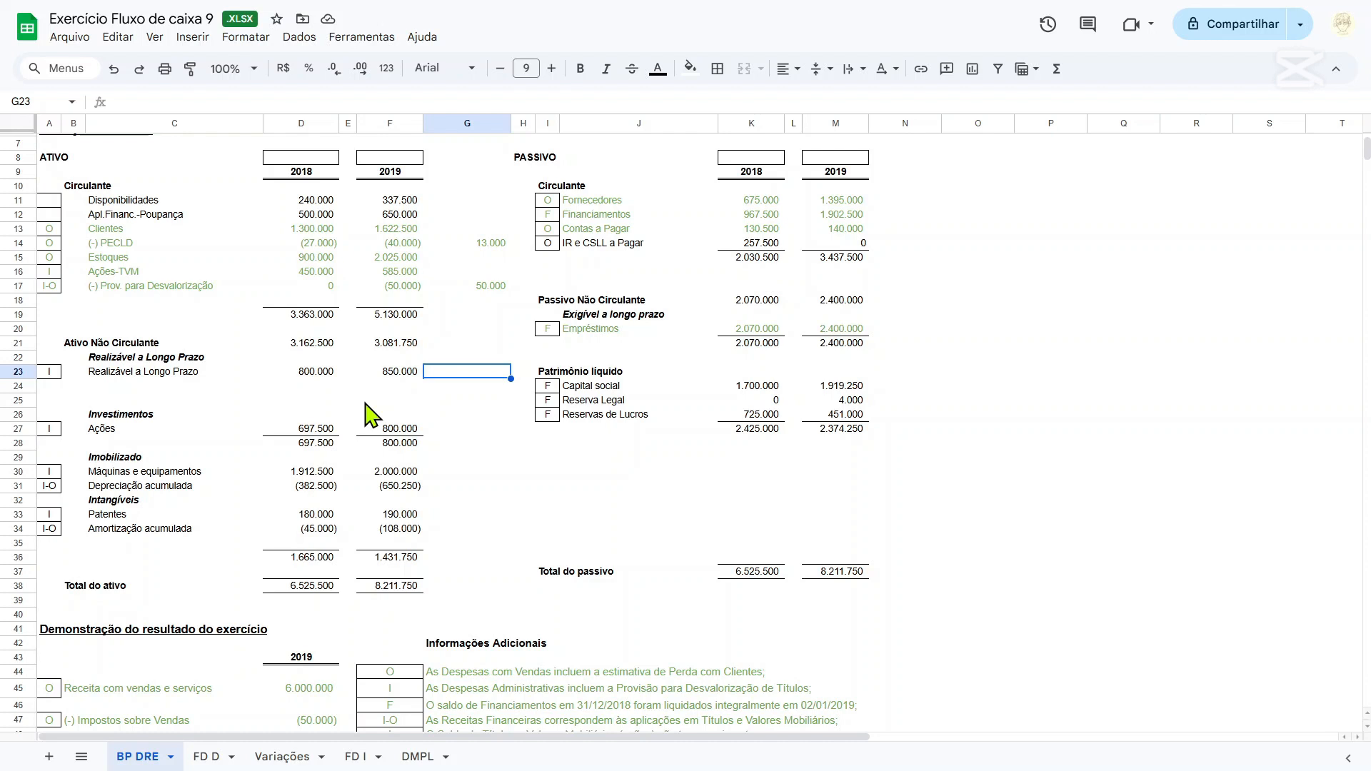
{"action": "type", "text": "=F23-D23"}
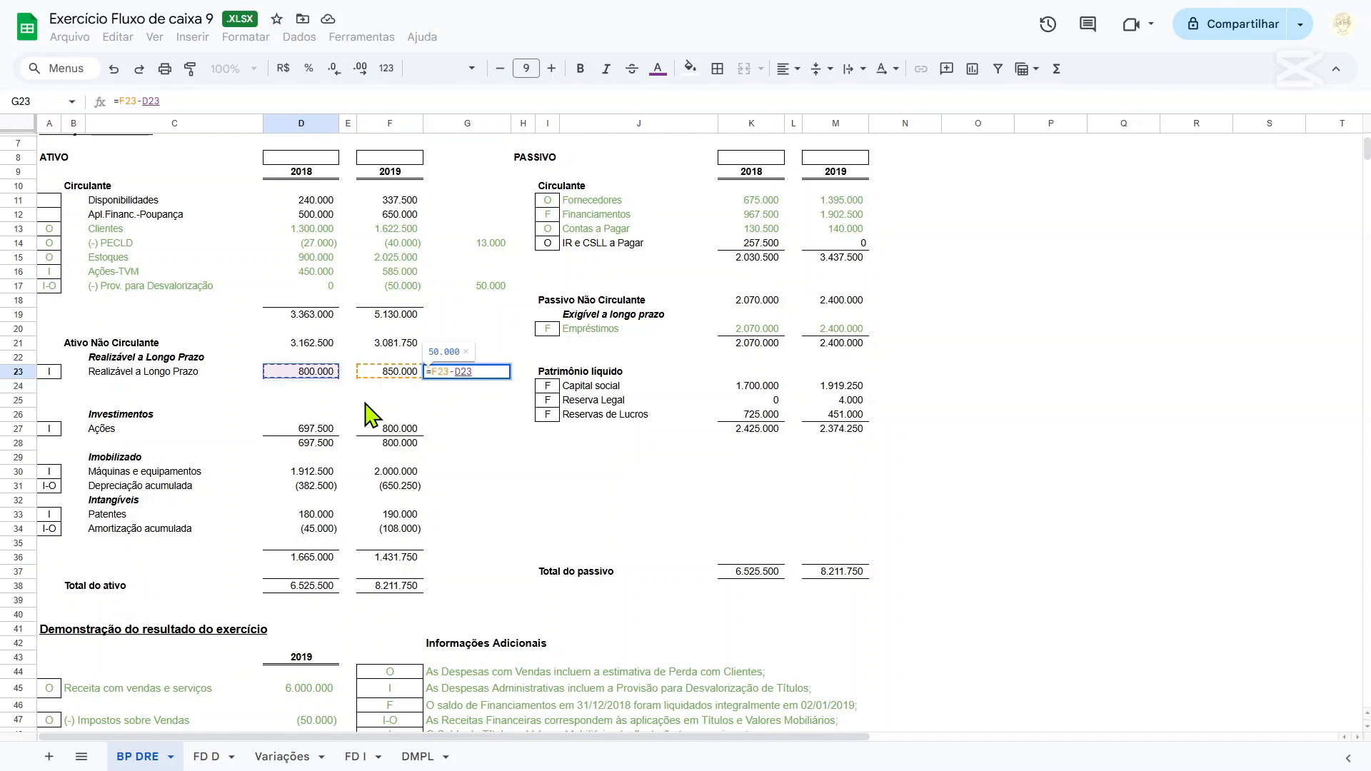
{"action": "key", "text": "ctrl+Return"}
{"action": "scroll", "coordinate": [371, 414], "scroll_direction": "down", "scroll_amount": 5}
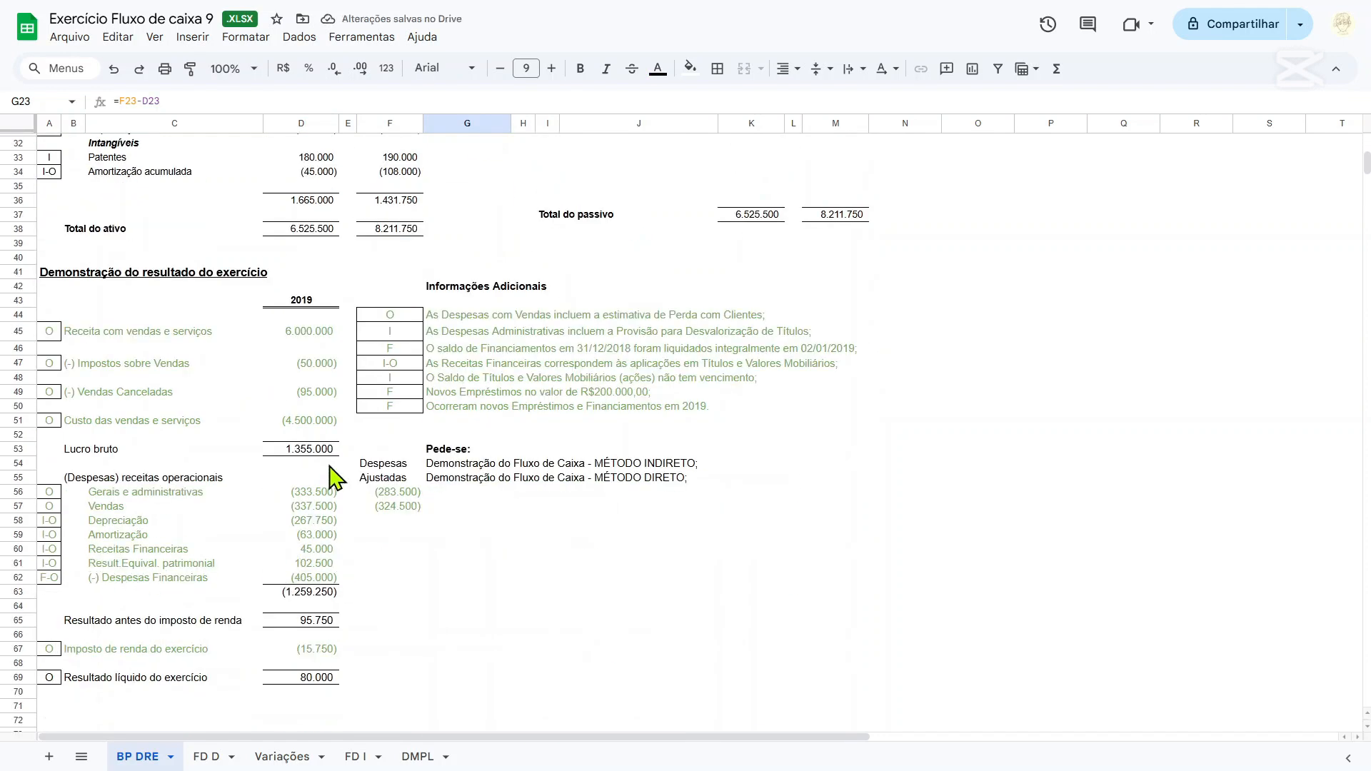
{"action": "scroll", "coordinate": [336, 475], "scroll_direction": "up", "scroll_amount": 6}
{"action": "left_click_drag", "start_coordinate": [54, 361], "coordinate": [474, 368]}
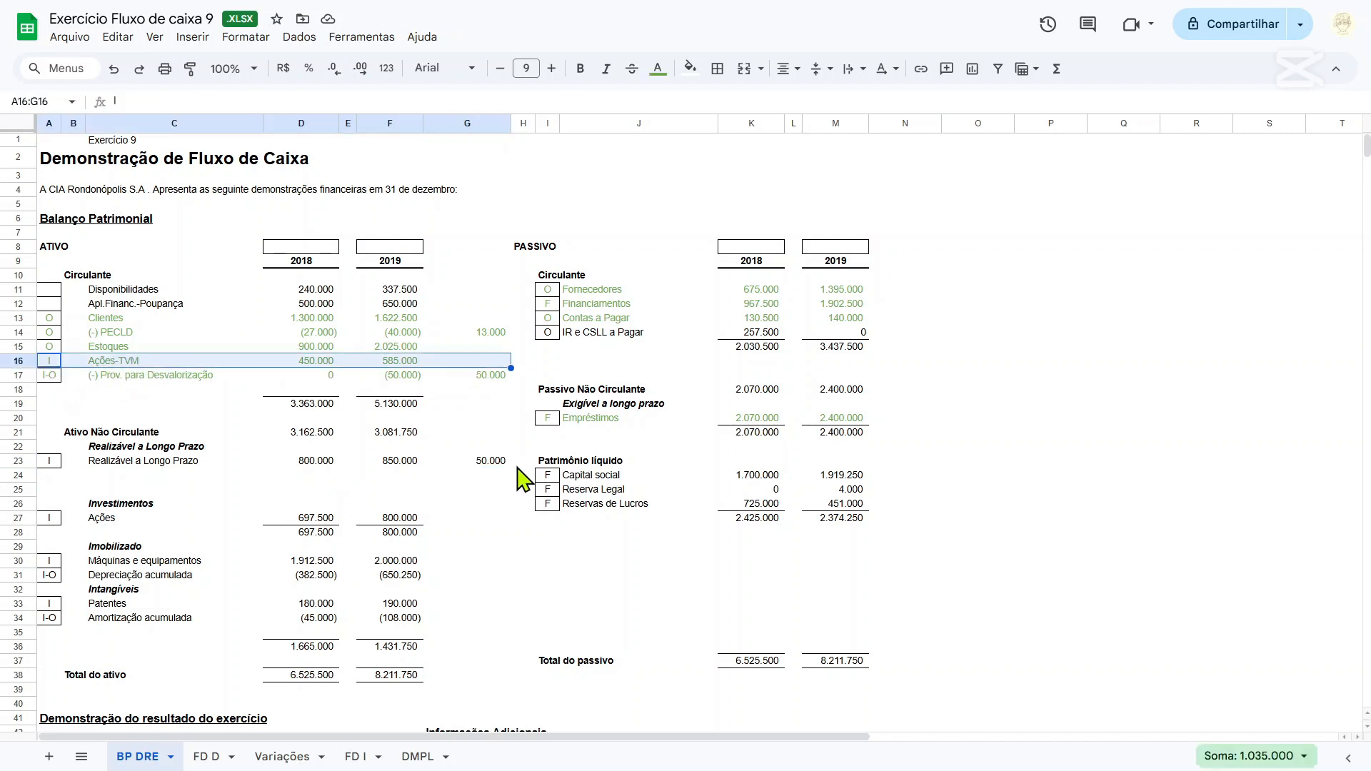
{"action": "left_click", "coordinate": [476, 463]}
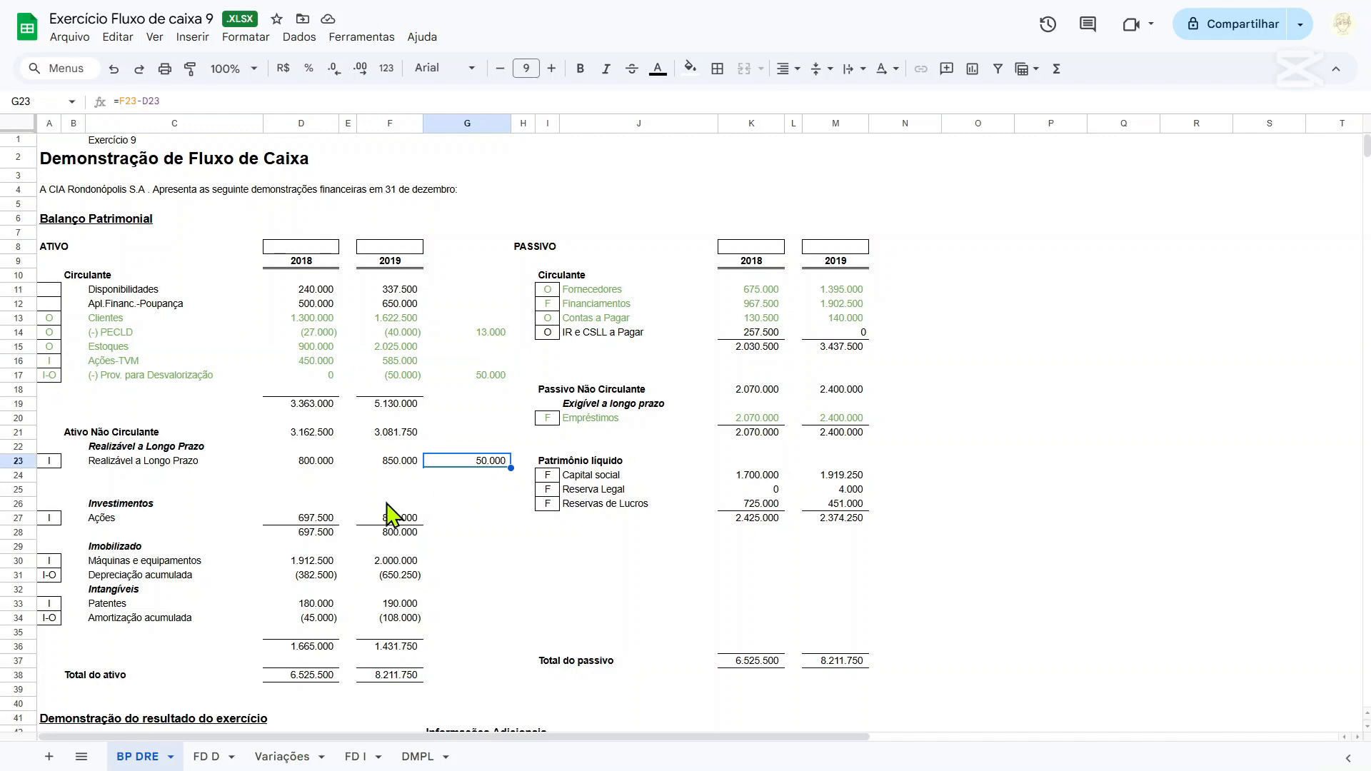
On the Variações sheet, head column C with RLP in C4 and ANC in C5.
{"action": "left_click", "coordinate": [286, 759]}
{"action": "left_click", "coordinate": [322, 206]}
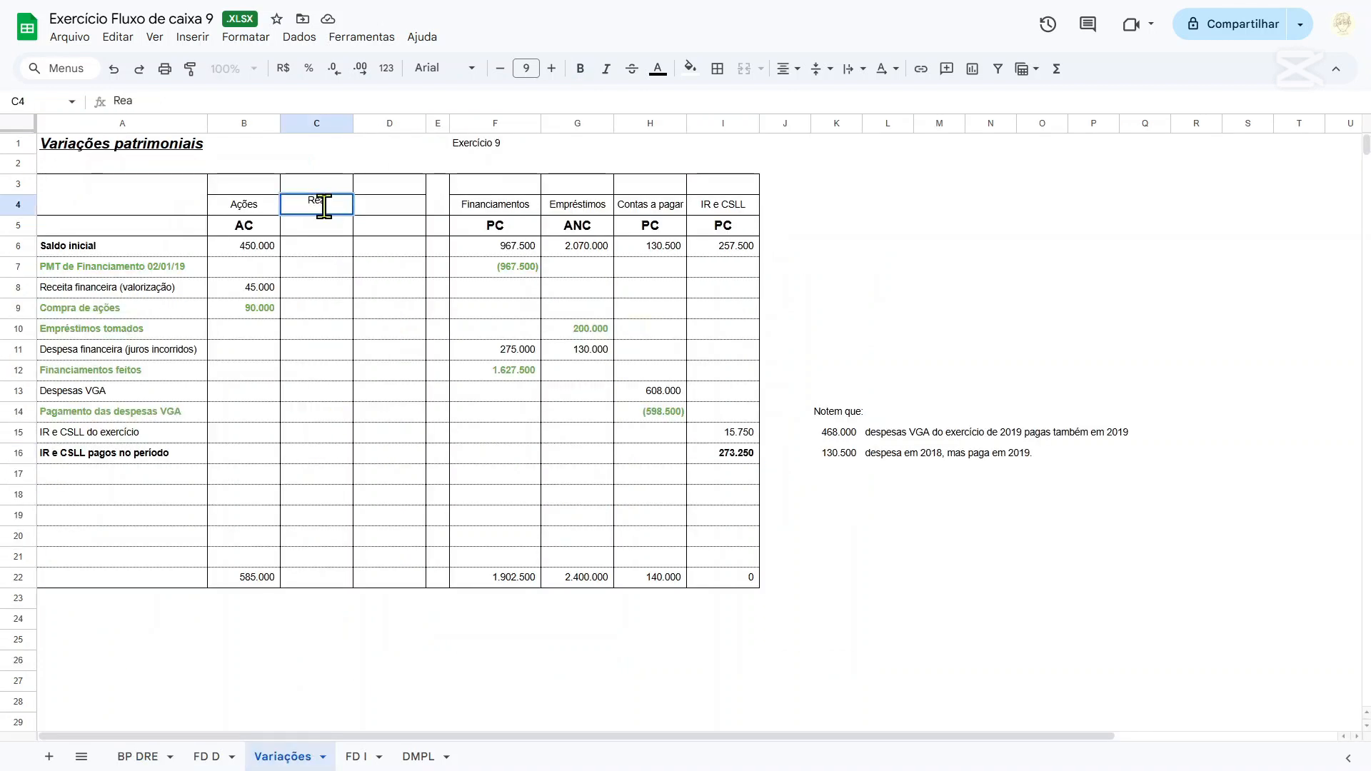
{"action": "type", "text": "RLP"}
{"action": "key", "text": "Return"}
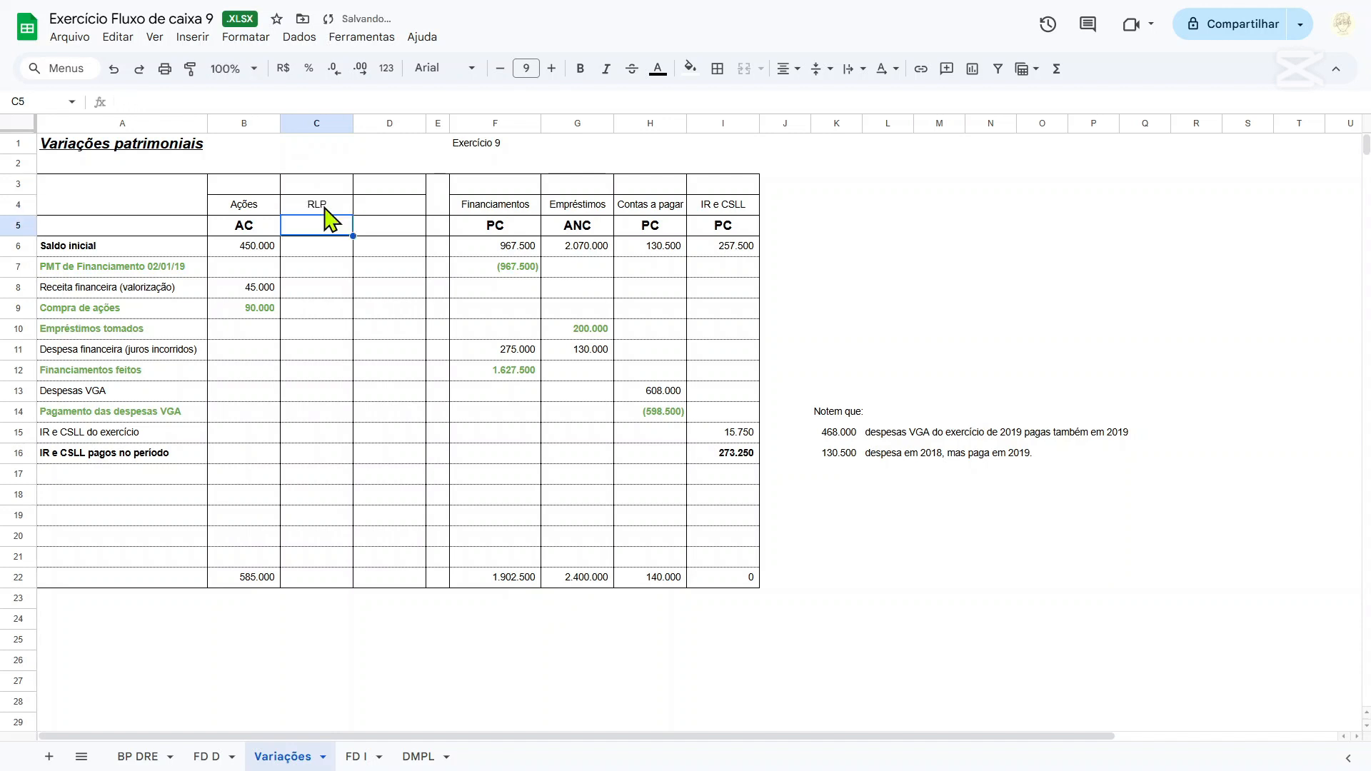
{"action": "type", "text": "ANC"}
{"action": "key", "text": "Return"}
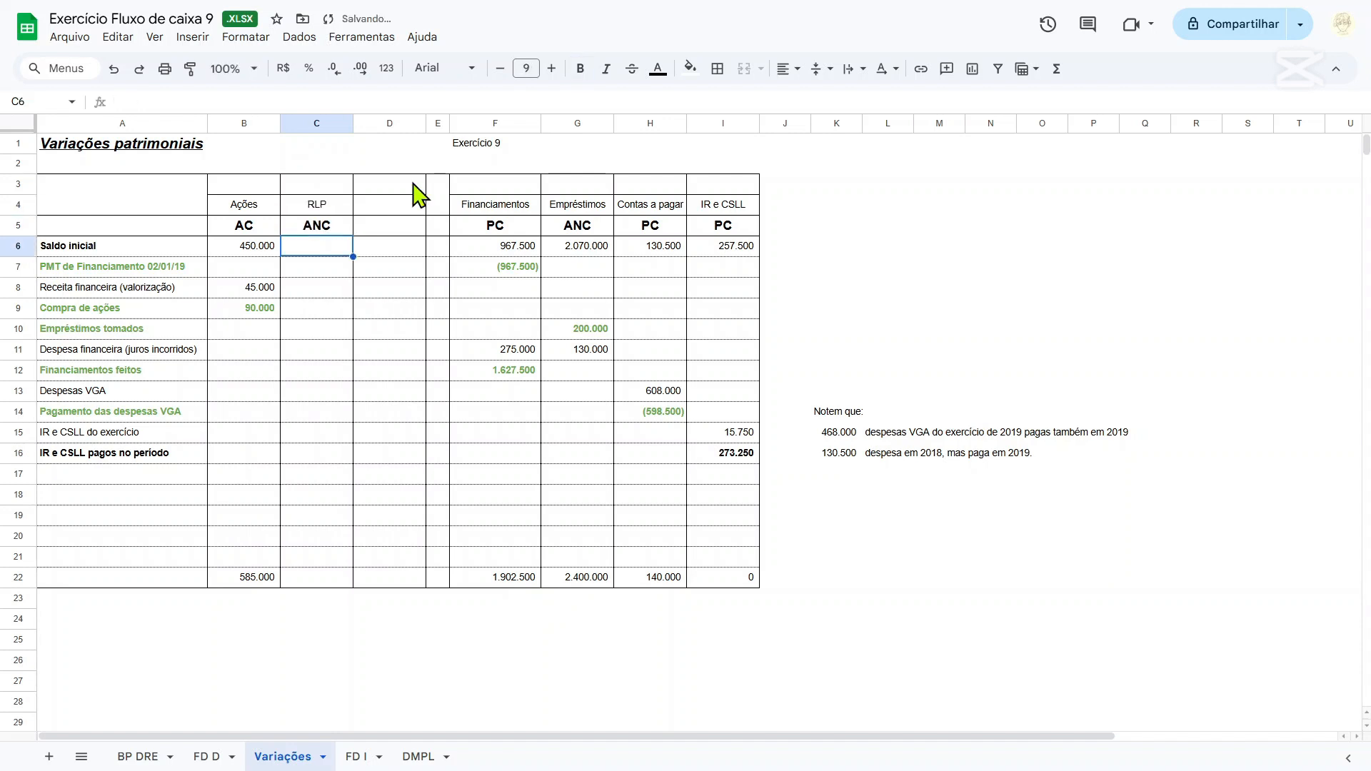
Link the RLP opening balance C6 to ='BP DRE'!D23 and the closing balance C22 to ='BP DRE'!F23.
{"action": "type", "text": "="}
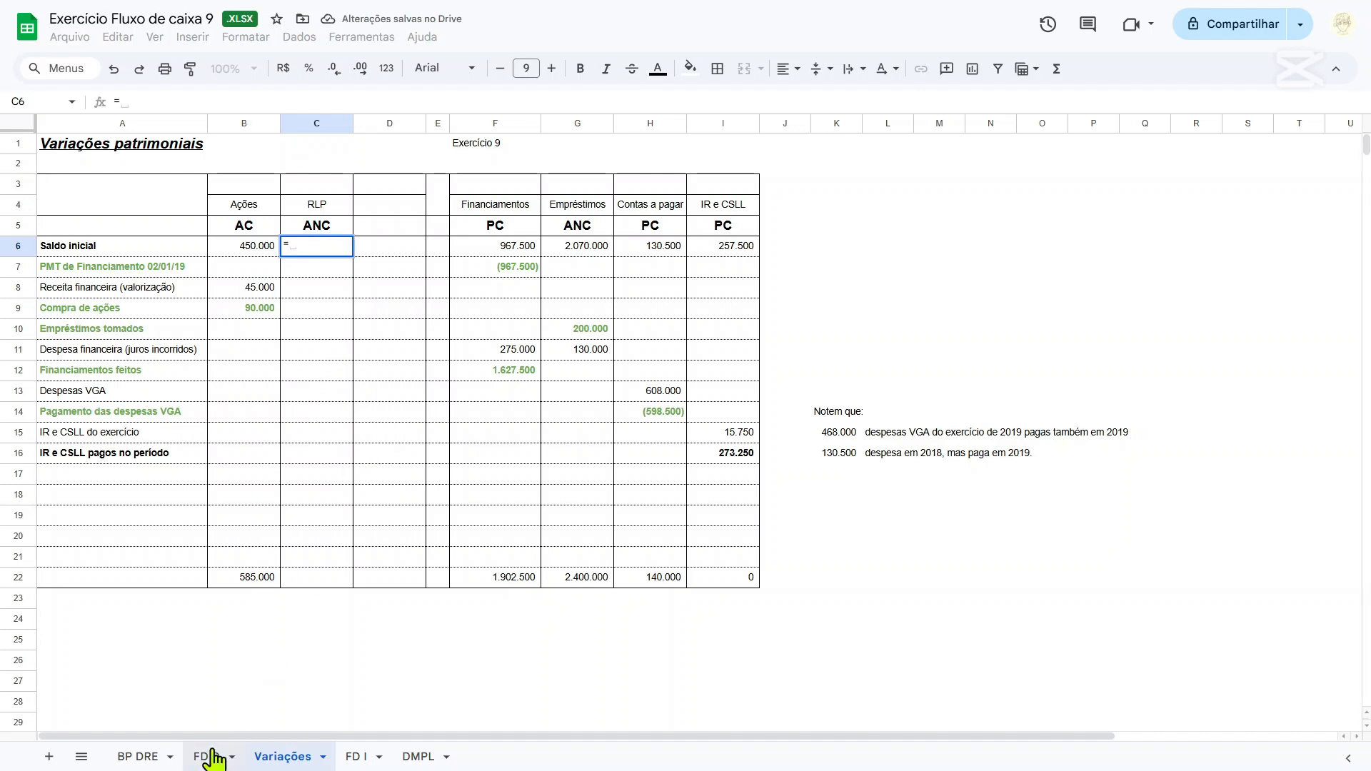
{"action": "left_click", "coordinate": [150, 761]}
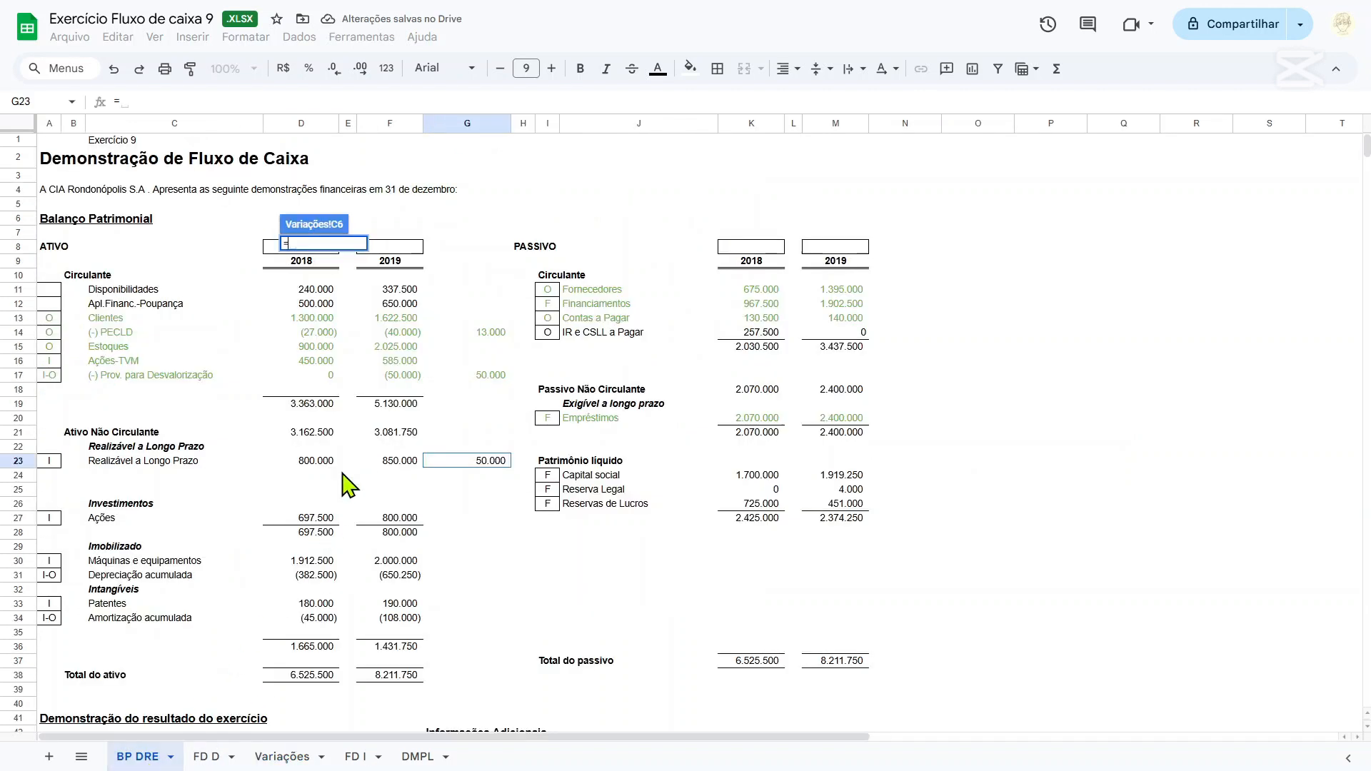
{"action": "left_click", "coordinate": [313, 463]}
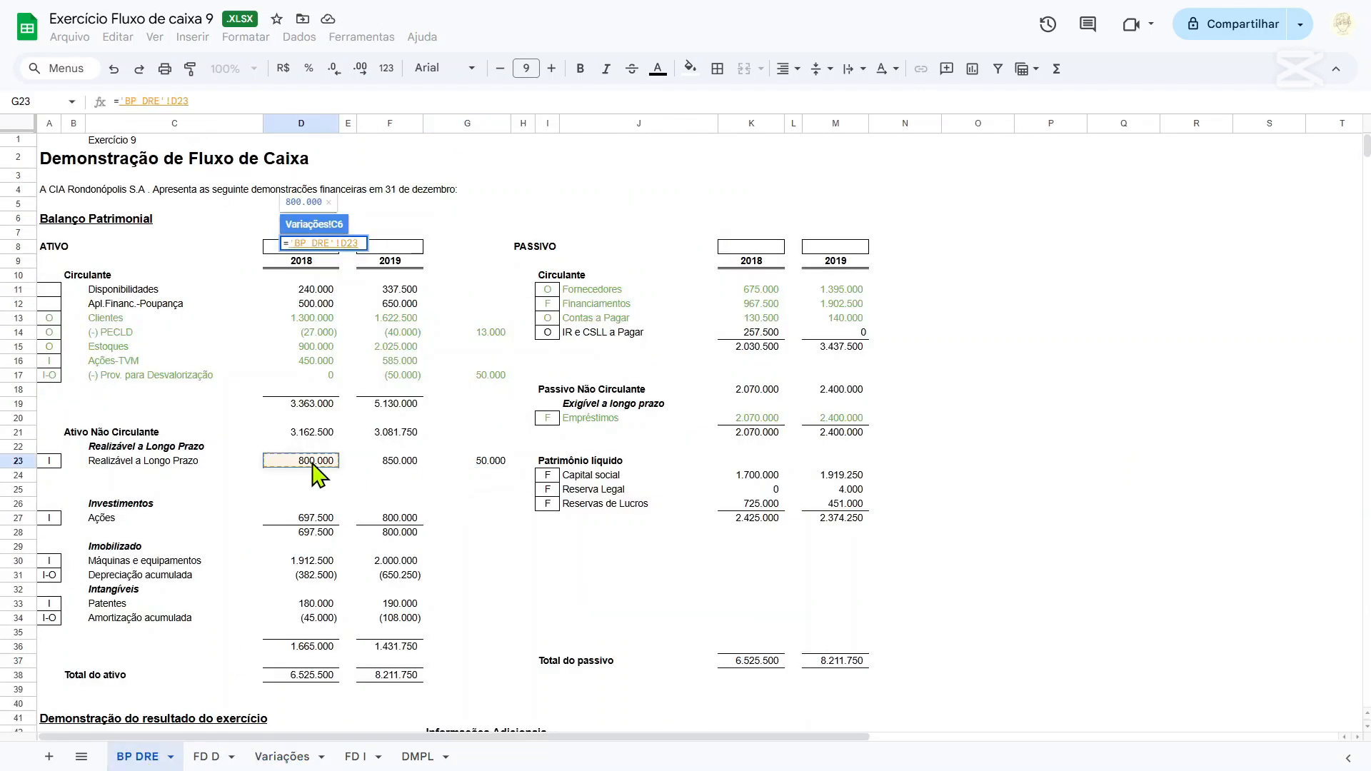
{"action": "key", "text": "Return"}
{"action": "left_click", "coordinate": [315, 580]}
{"action": "type", "text": "="}
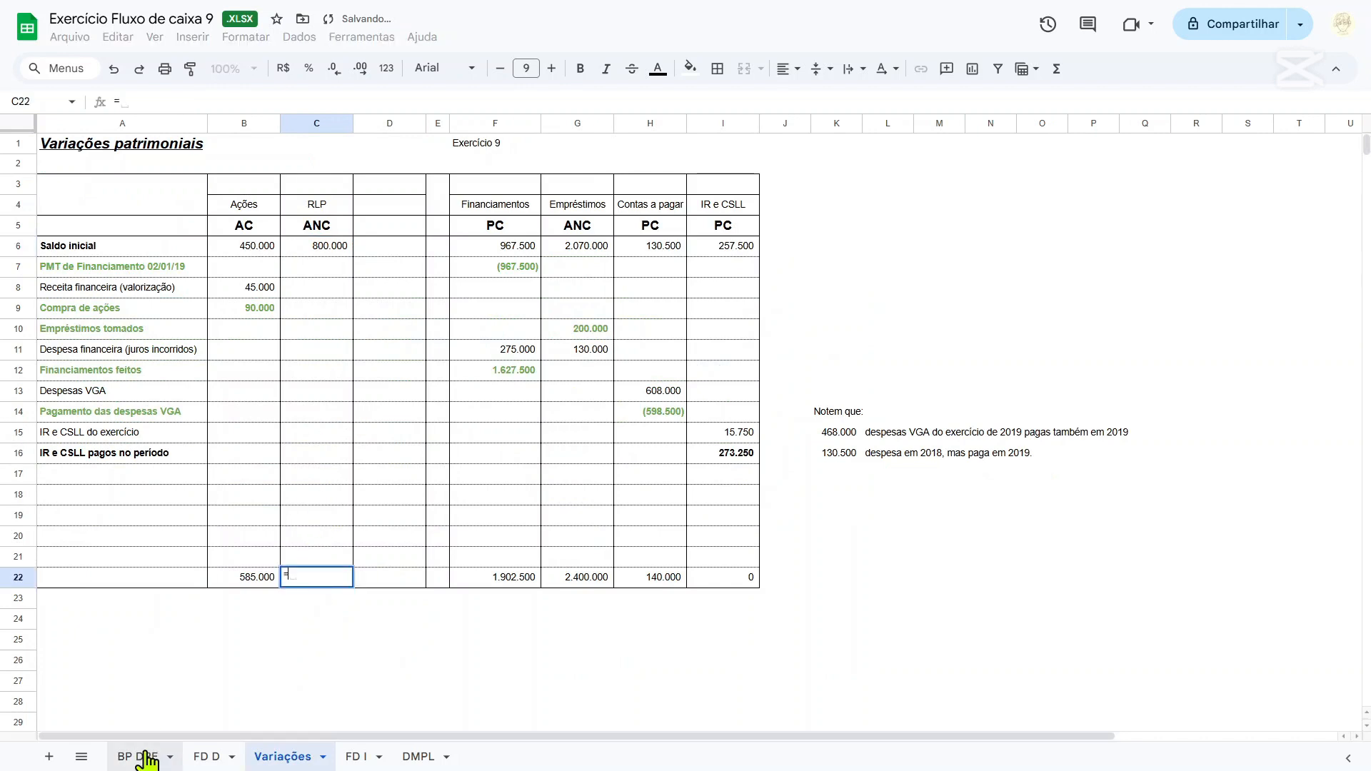
{"action": "left_click", "coordinate": [146, 760]}
{"action": "left_click", "coordinate": [388, 464]}
{"action": "key", "text": "Return"}
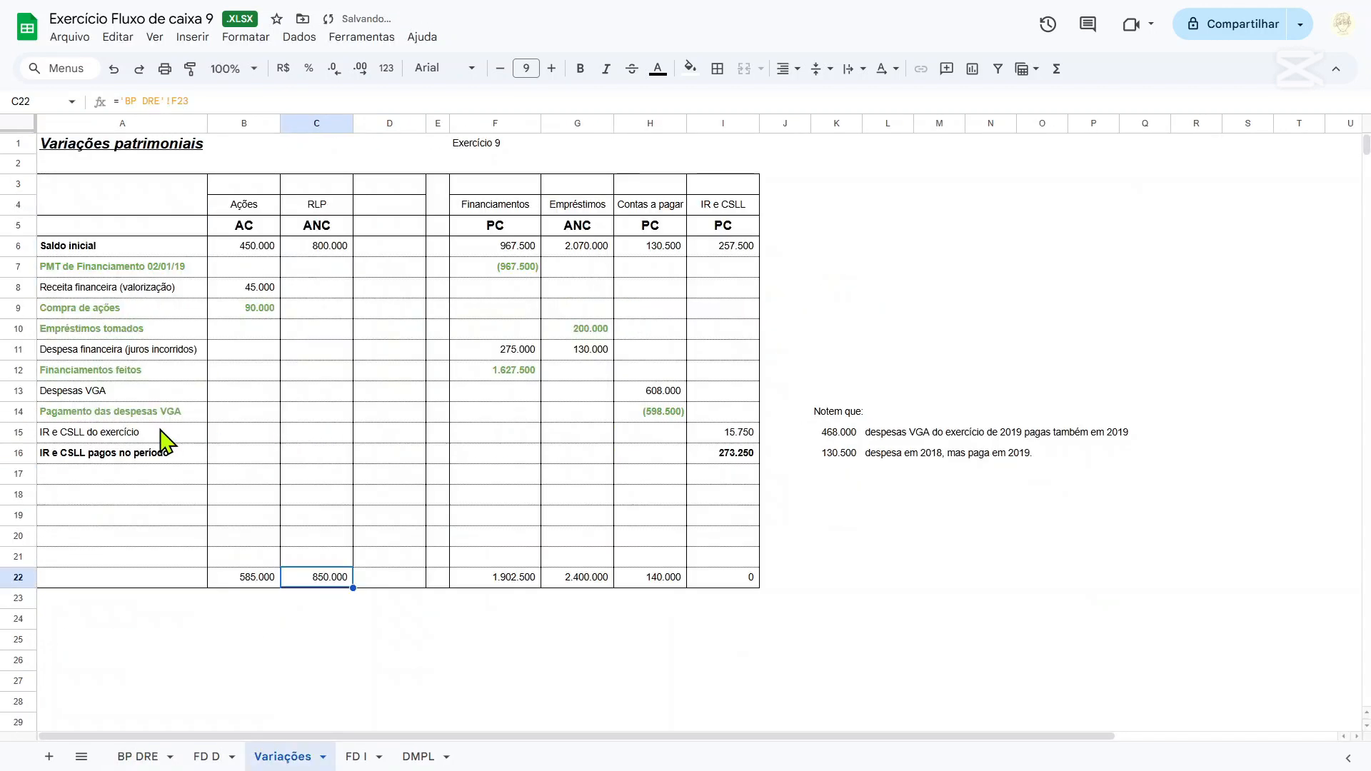
Colour the text of the IR e CSLL pagos no período row A16:I16 green.
{"action": "left_click", "coordinate": [122, 481]}
{"action": "left_click_drag", "start_coordinate": [110, 457], "coordinate": [726, 464]}
{"action": "left_click", "coordinate": [658, 70]}
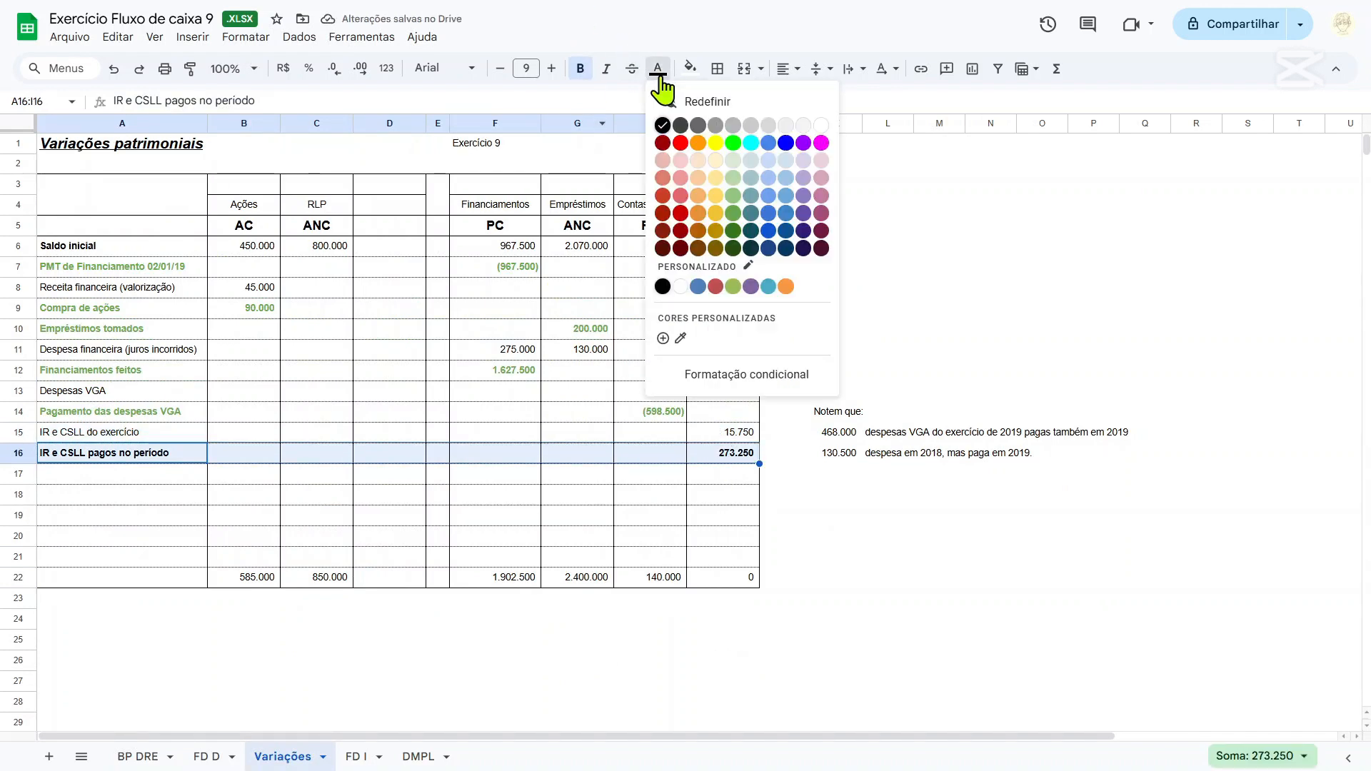
{"action": "left_click", "coordinate": [732, 214]}
Label row 17 Novos empréstimos concedidos in A17.
{"action": "left_click", "coordinate": [321, 475]}
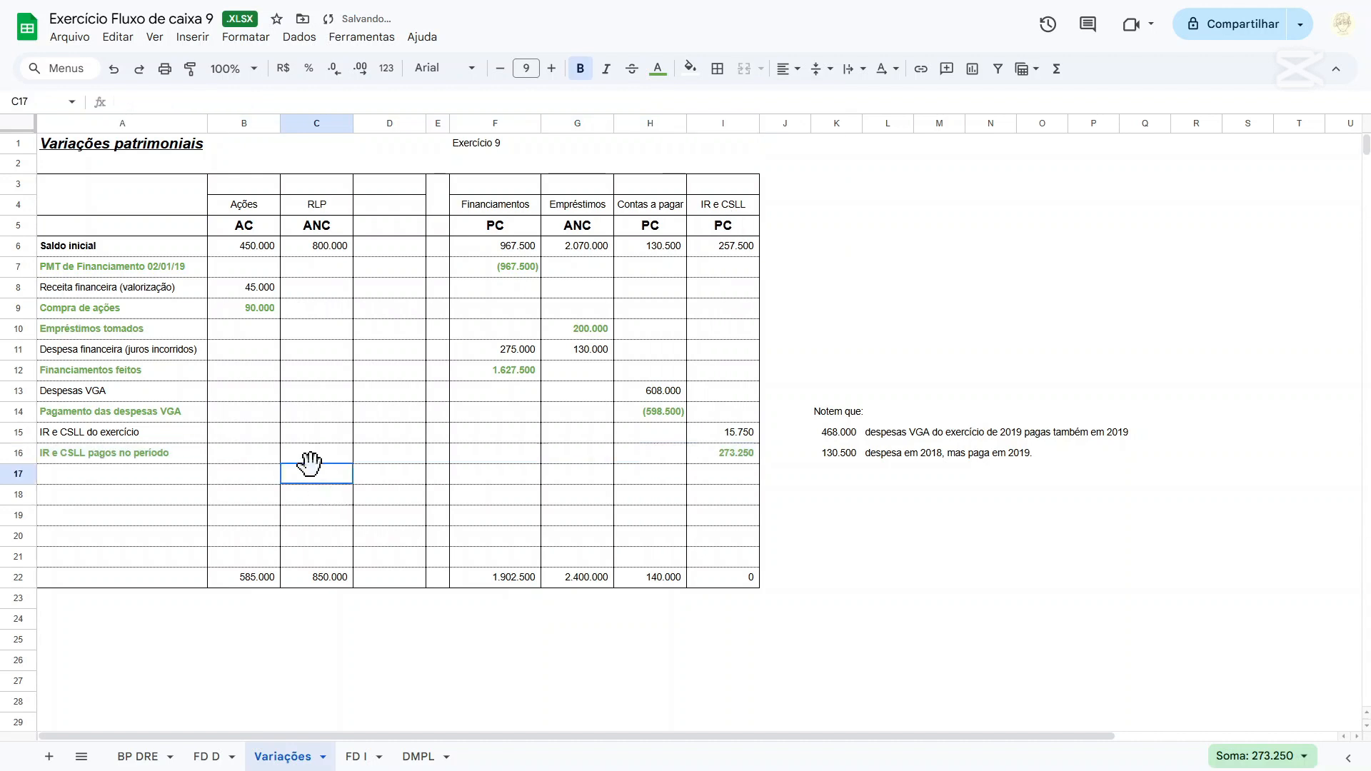
{"action": "left_click", "coordinate": [163, 482]}
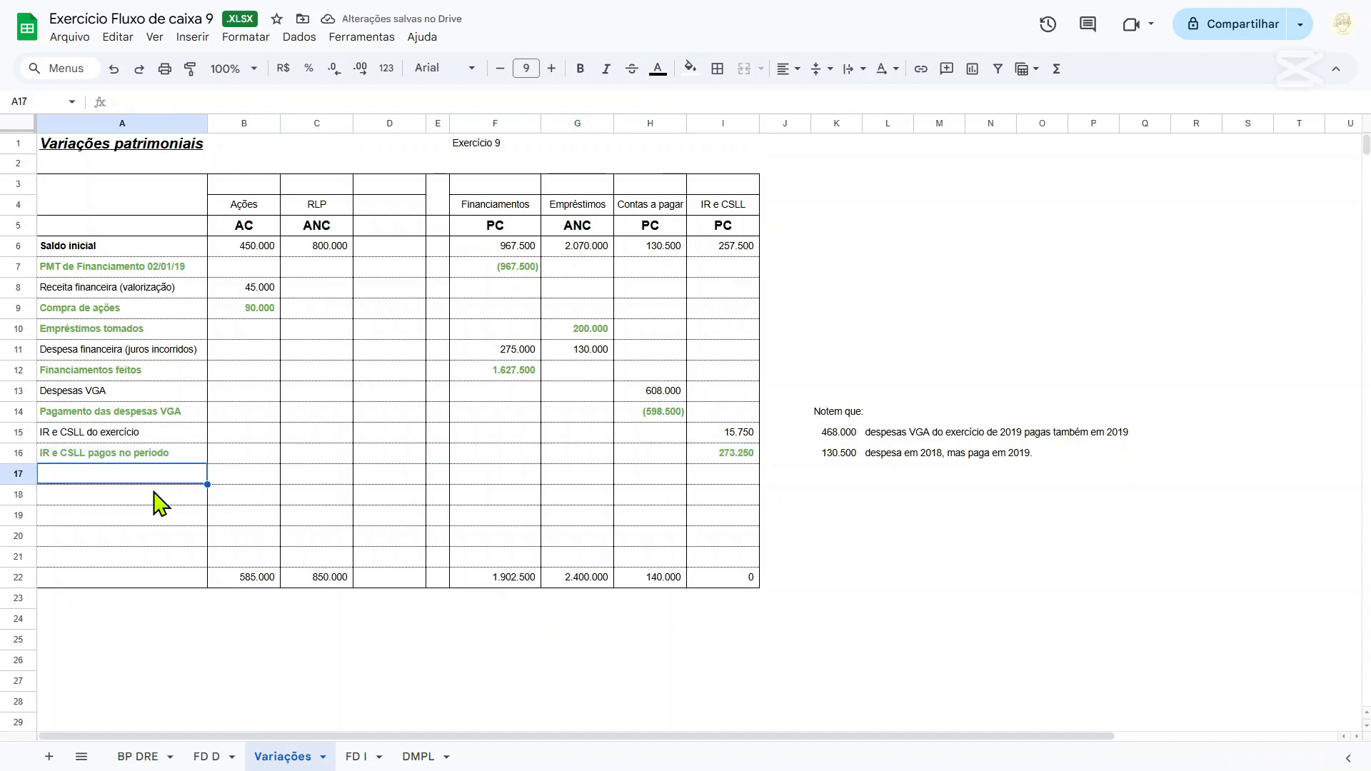
{"action": "type", "text": "Novos empréstimos"}
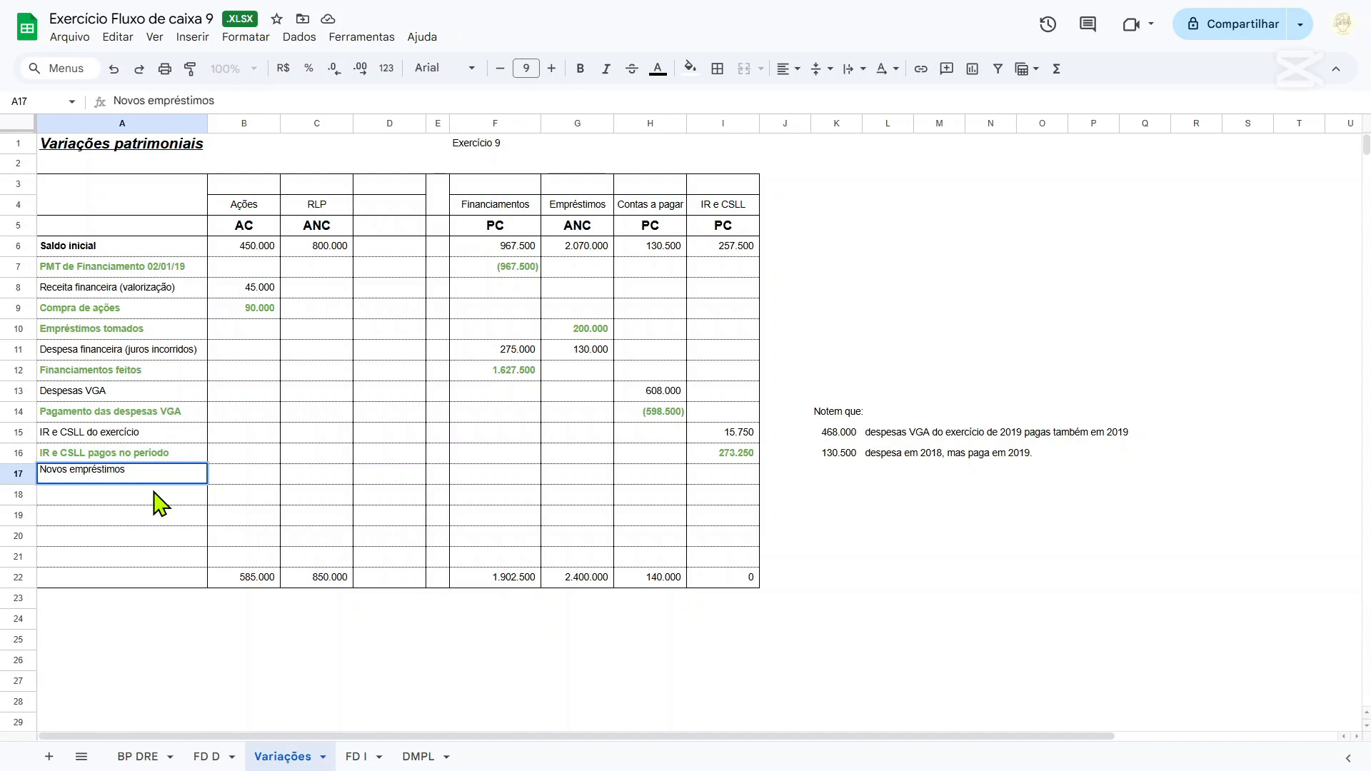
{"action": "type", "text": " concedidos"}
{"action": "key", "text": "Tab"}
{"action": "key", "text": "Tab"}
{"action": "key", "text": "Tab"}
Calculate the new loans granted in the RLP column, cell C17, with =C22-C6.
{"action": "key", "text": "shift+Tab"}
{"action": "type", "text": "="}
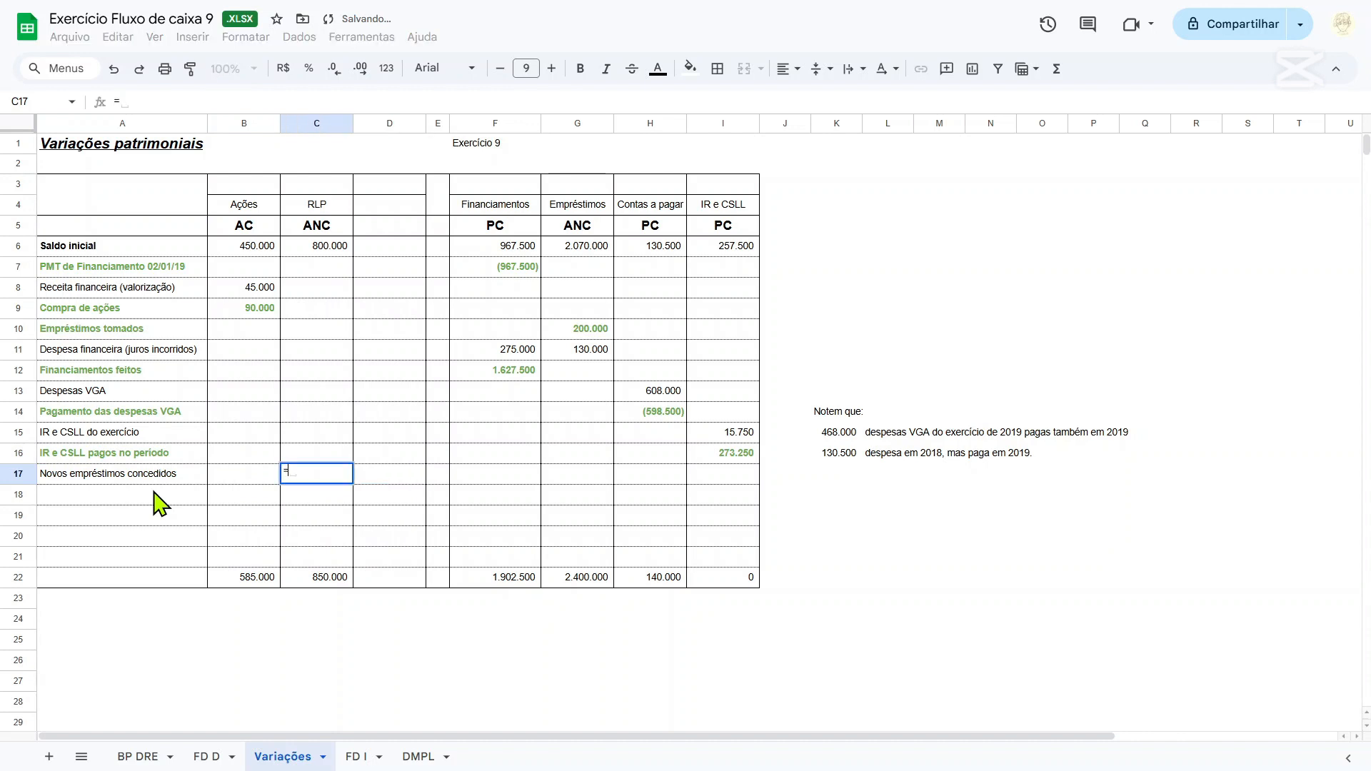
{"action": "left_click", "coordinate": [333, 580]}
{"action": "type", "text": "-"}
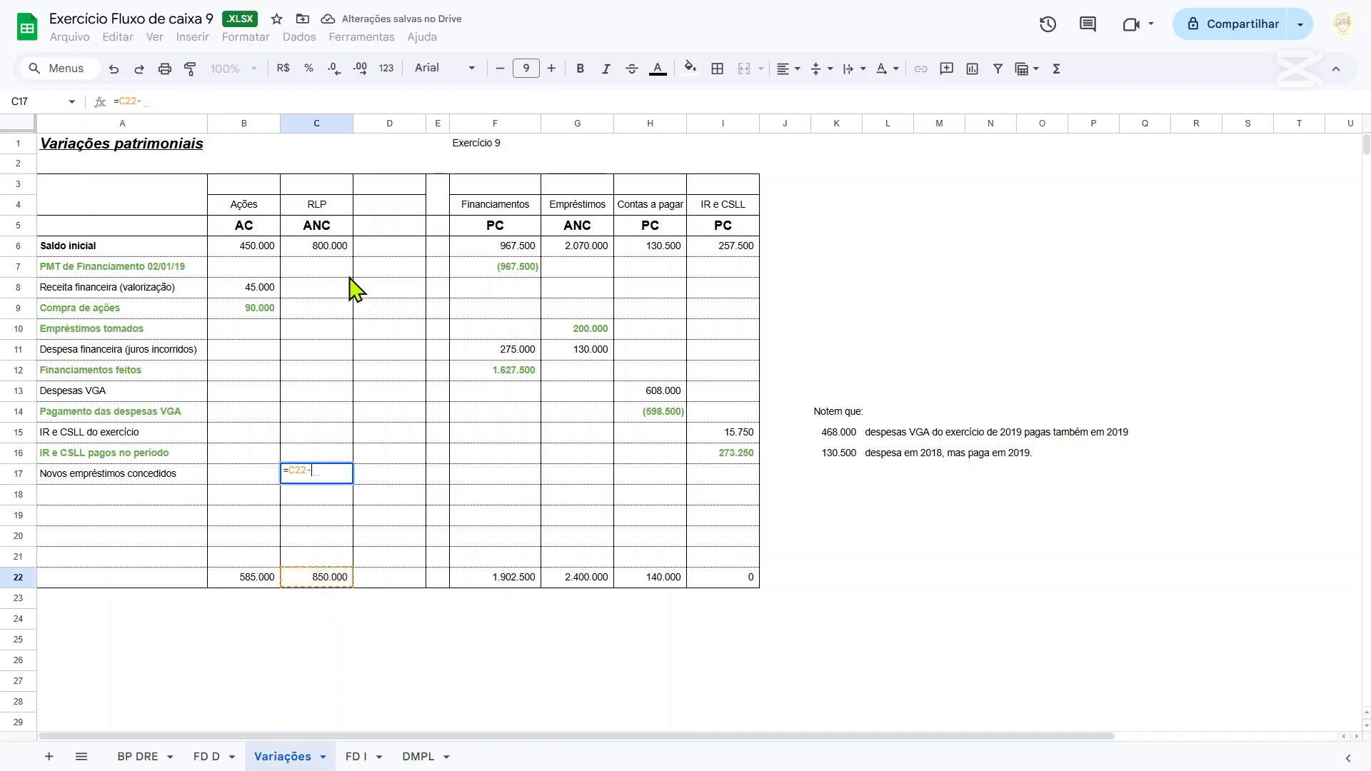
{"action": "left_click", "coordinate": [332, 248]}
{"action": "key", "text": "Return"}
Make the Novos empréstimos concedidos row A17:I17 bold.
{"action": "left_click_drag", "start_coordinate": [156, 475], "coordinate": [729, 483]}
{"action": "key", "text": "ctrl+b"}
{"action": "left_click", "coordinate": [318, 474]}
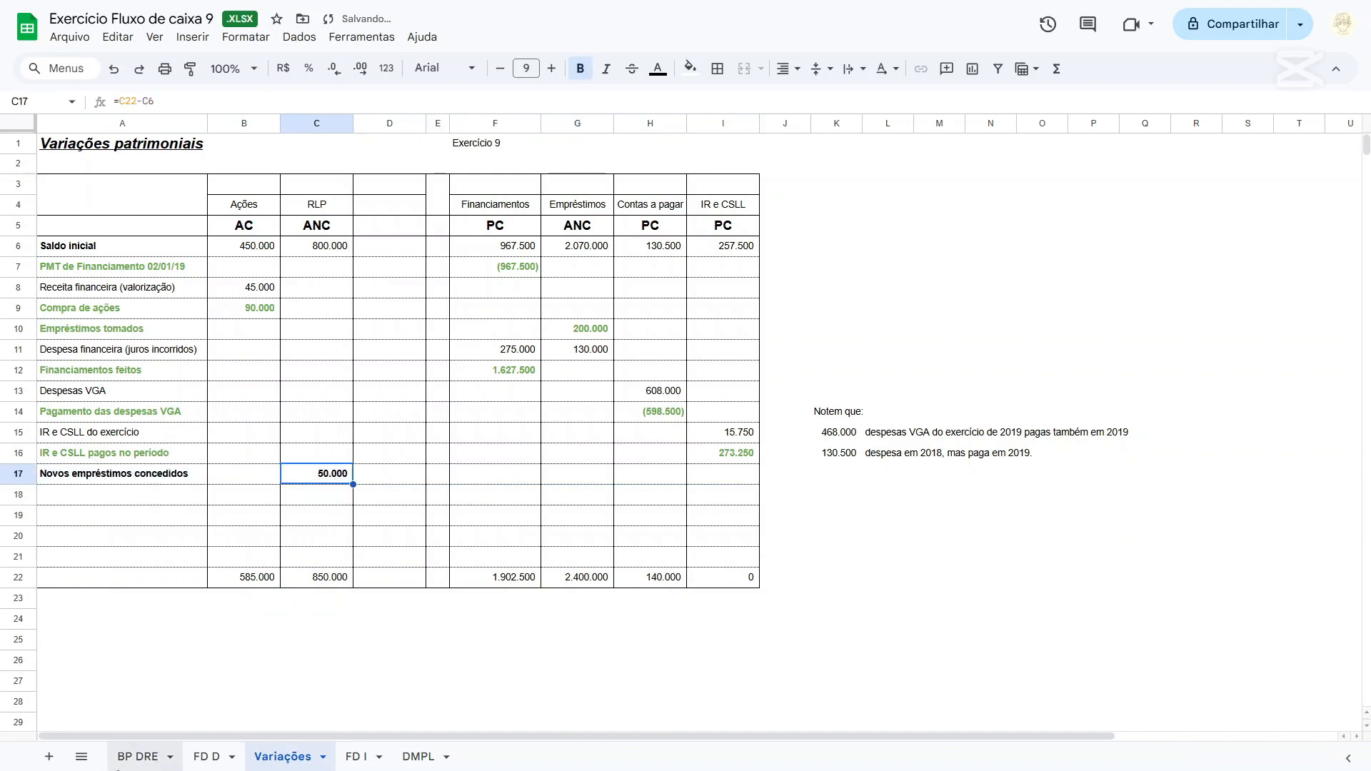
On the FD D sheet, add the line Empréstimos concedidos in row 19 of the investing activities.
{"action": "left_click", "coordinate": [212, 757]}
{"action": "scroll", "coordinate": [300, 407], "scroll_direction": "up", "scroll_amount": 4}
{"action": "left_click", "coordinate": [57, 357]}
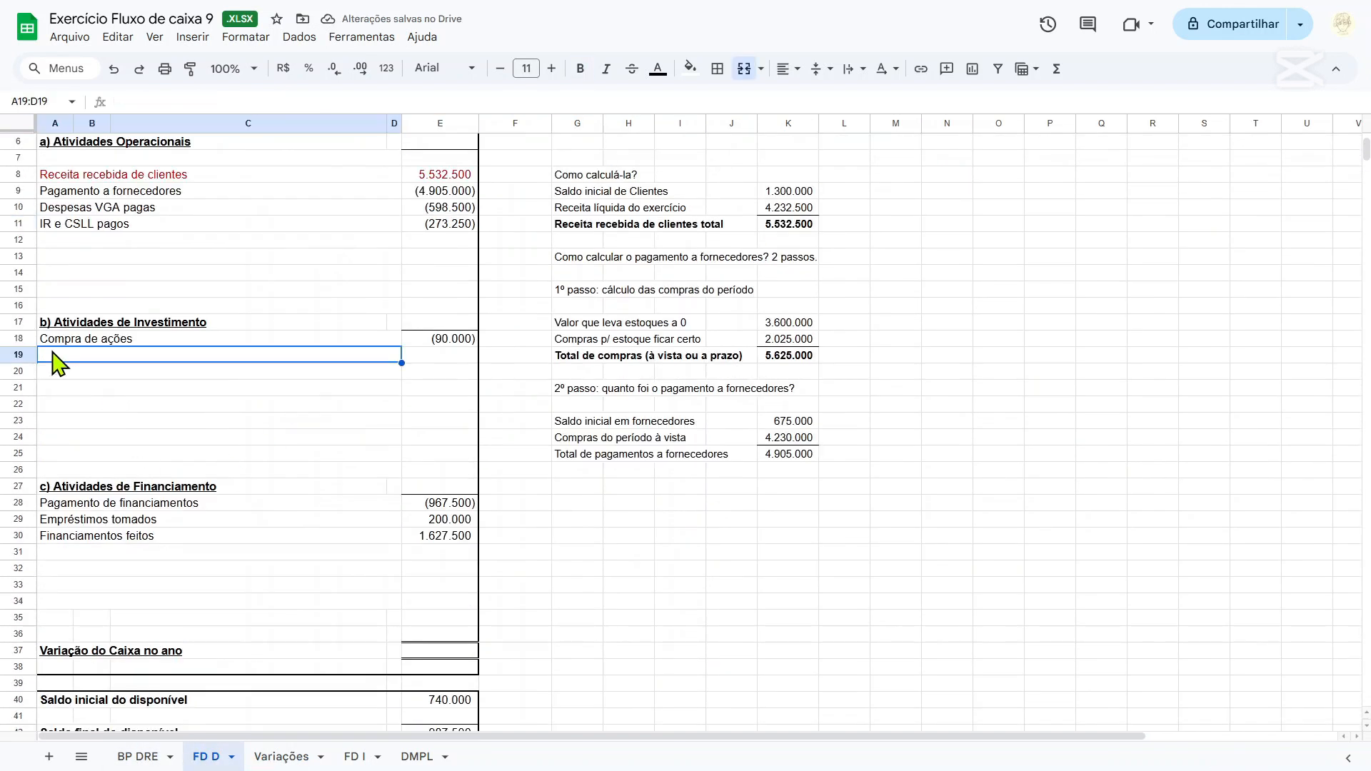
{"action": "type", "text": "Empréstimos conc"}
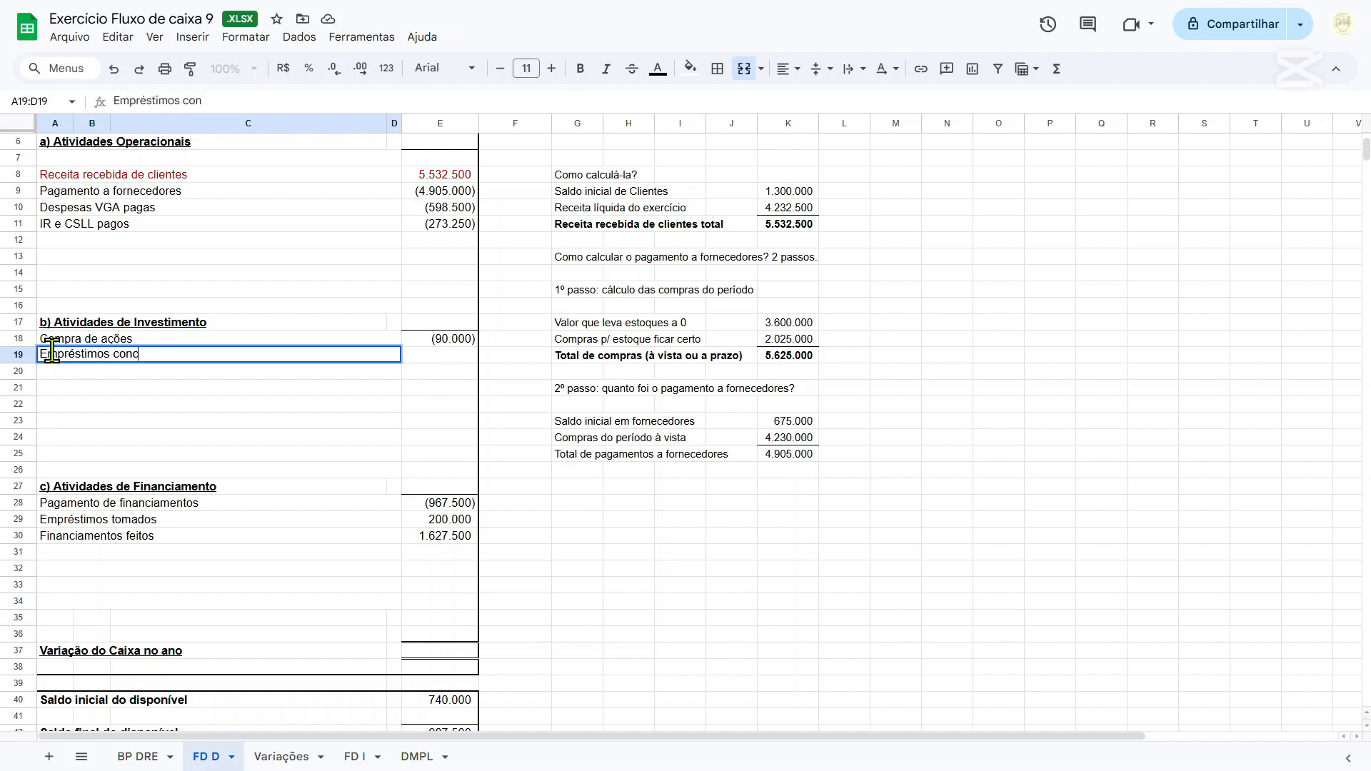
{"action": "type", "text": "edidos"}
{"action": "key", "text": "Tab"}
Link E19 to the loans granted on the Variações sheet as an outflow with =-'Variações'!C17.
{"action": "type", "text": "="}
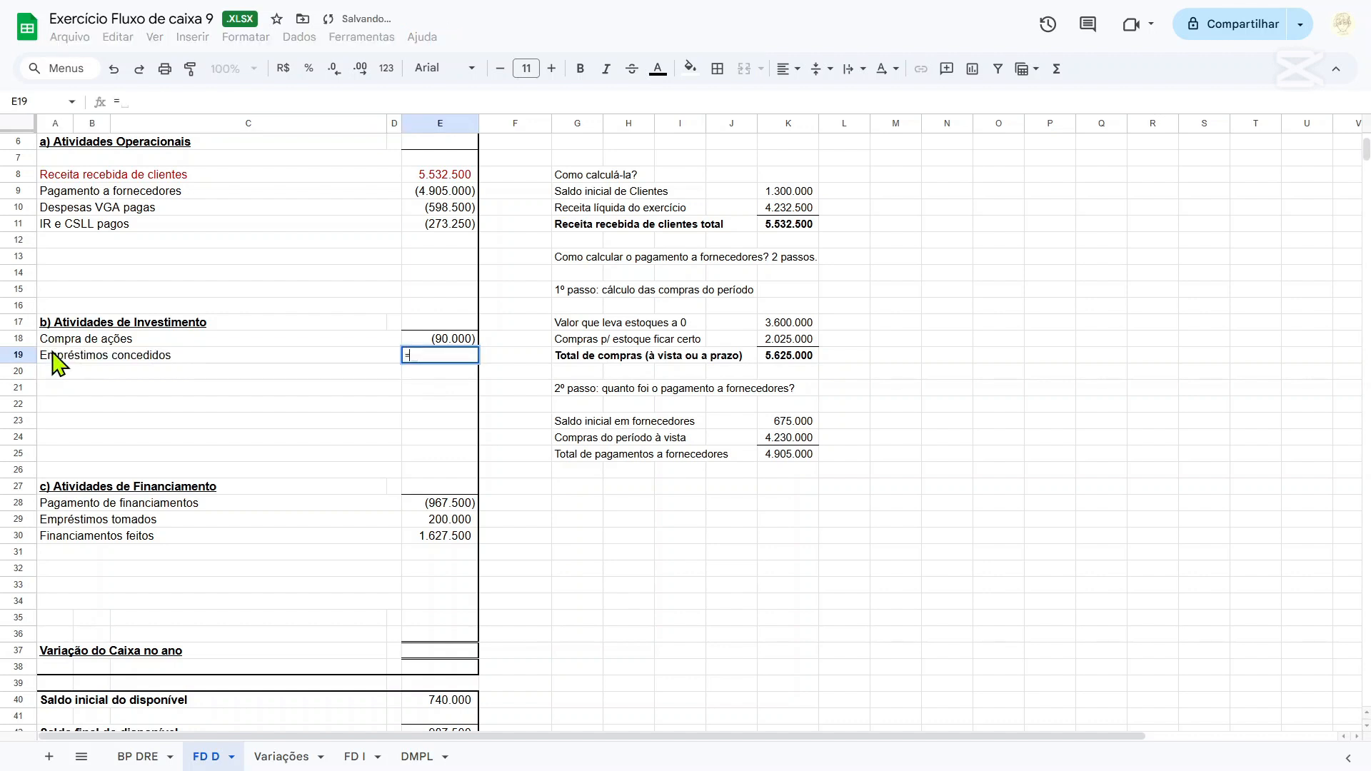
{"action": "type", "text": "-"}
{"action": "left_click", "coordinate": [282, 756]}
{"action": "left_click", "coordinate": [307, 475]}
{"action": "key", "text": "Return"}
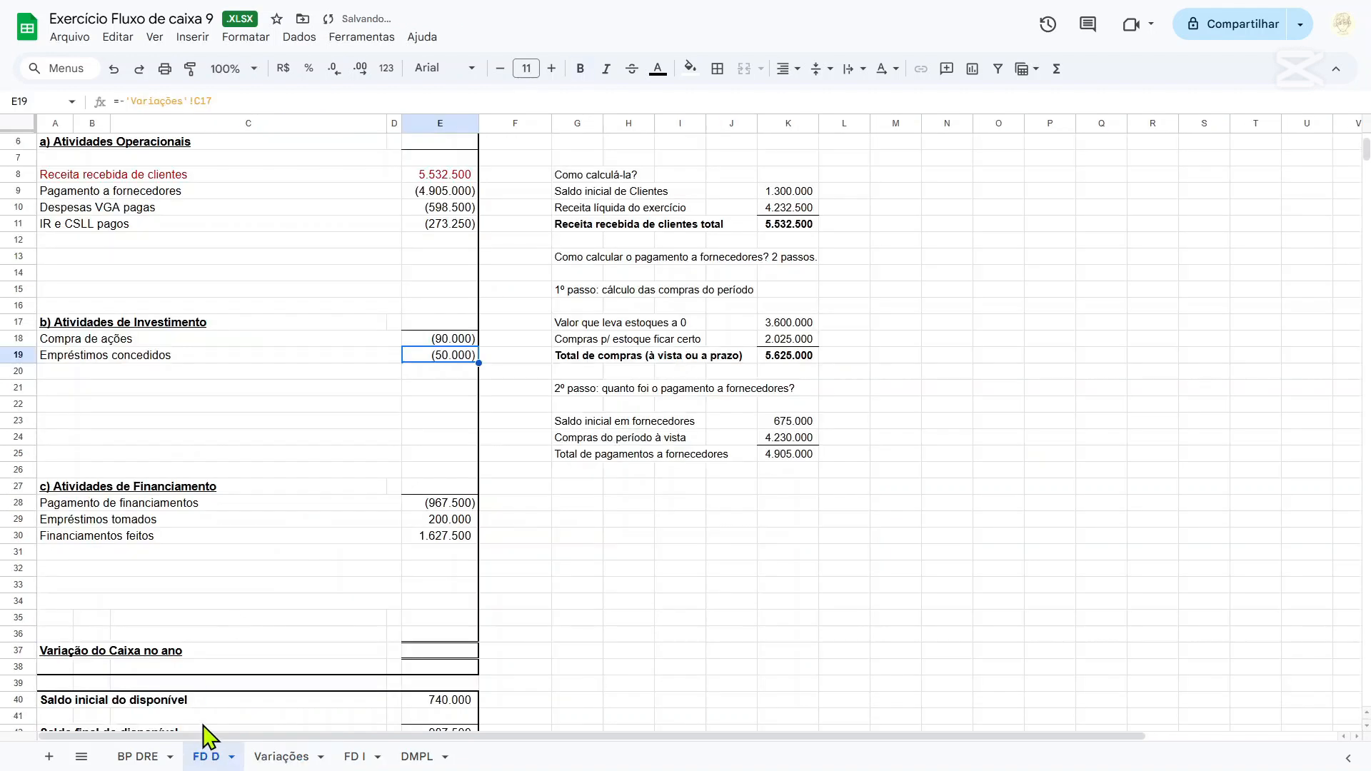
On the Variações sheet, colour the text of the Novos empréstimos concedidos cells A17:C17 green.
{"action": "left_click", "coordinate": [283, 757]}
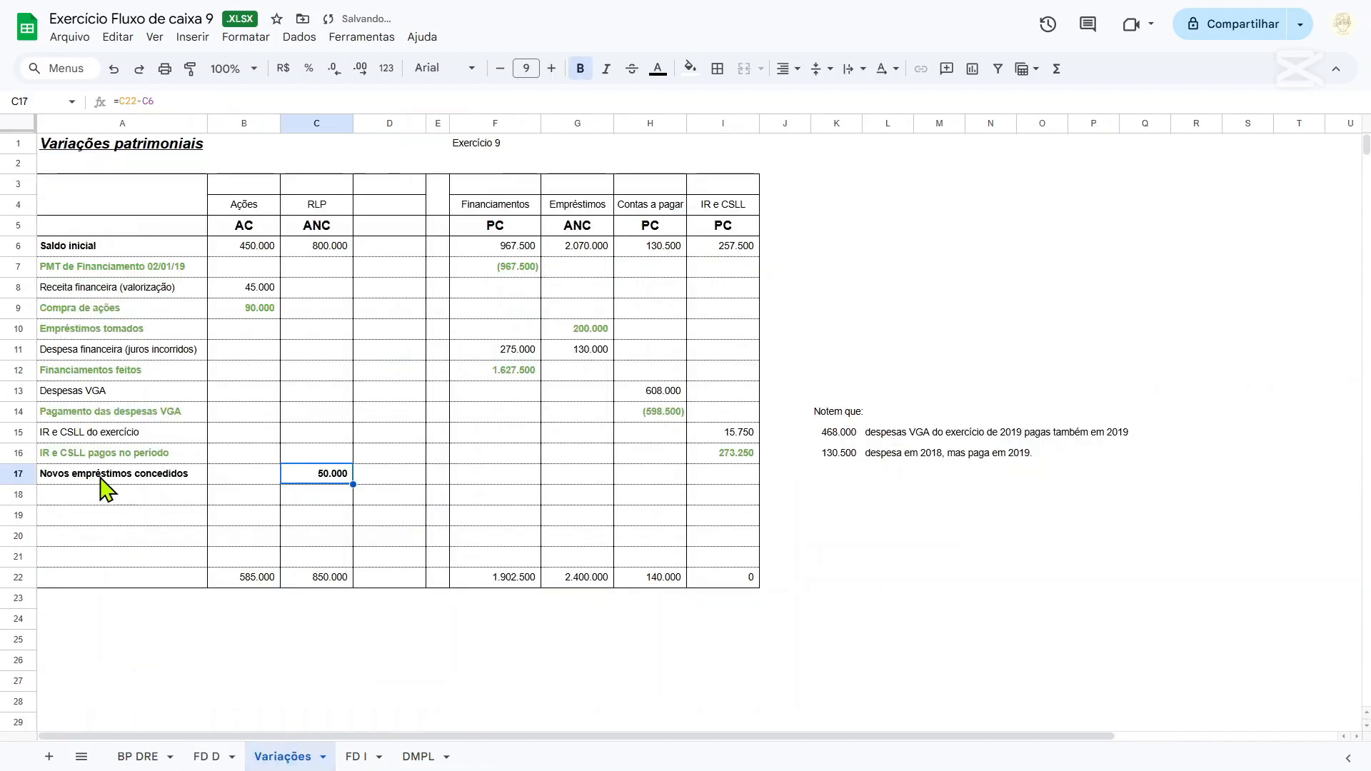
{"action": "left_click_drag", "start_coordinate": [101, 477], "coordinate": [362, 477]}
{"action": "left_click", "coordinate": [658, 69]}
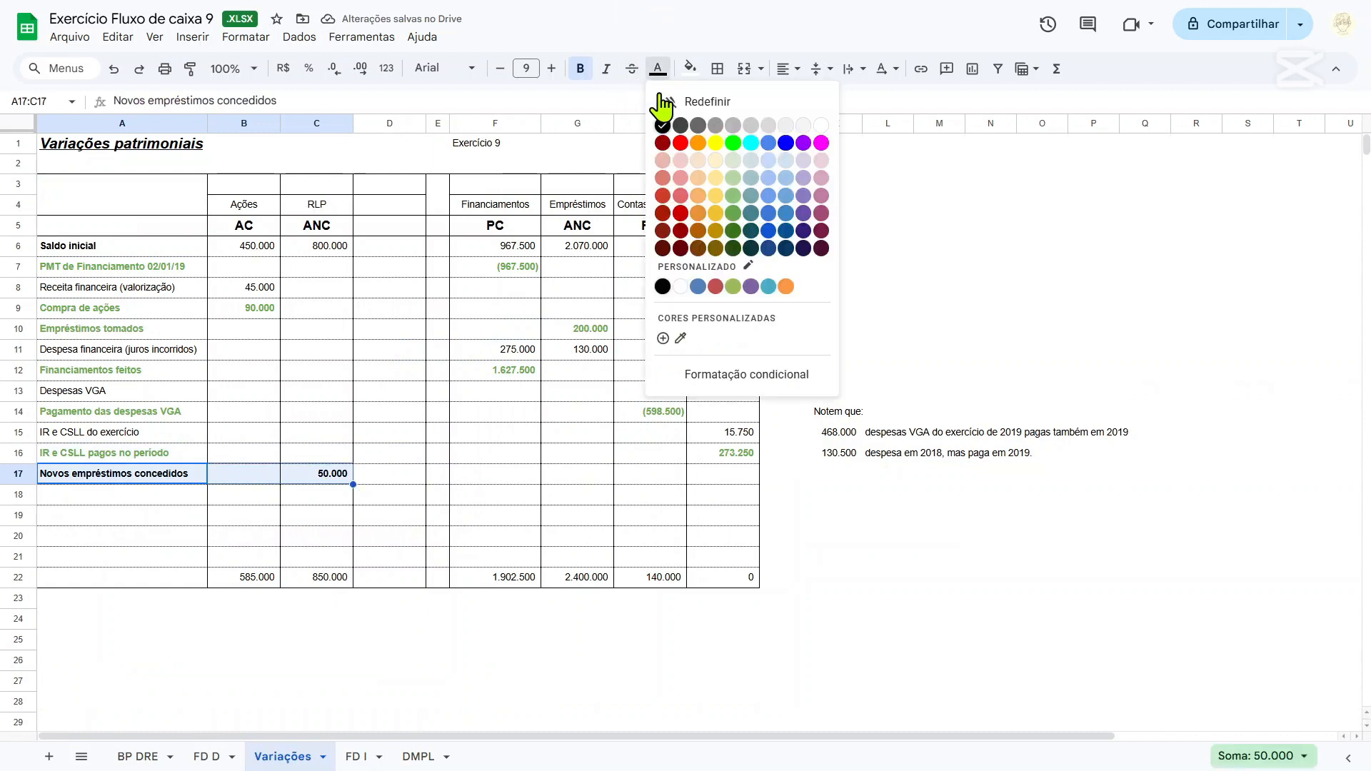
{"action": "left_click", "coordinate": [733, 215]}
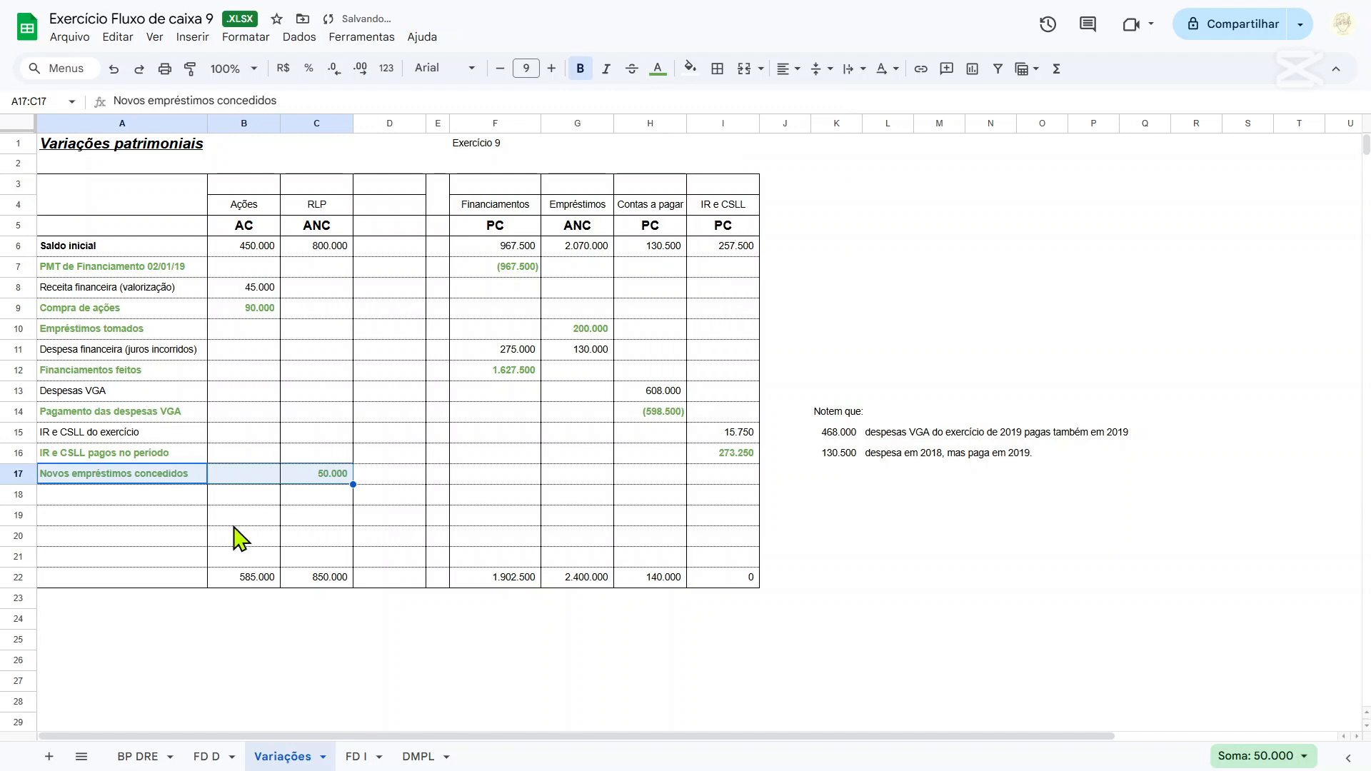
On the BP DRE sheet, colour the text of the Realizável a Longo Prazo row A23:G23 green.
{"action": "left_click", "coordinate": [163, 763]}
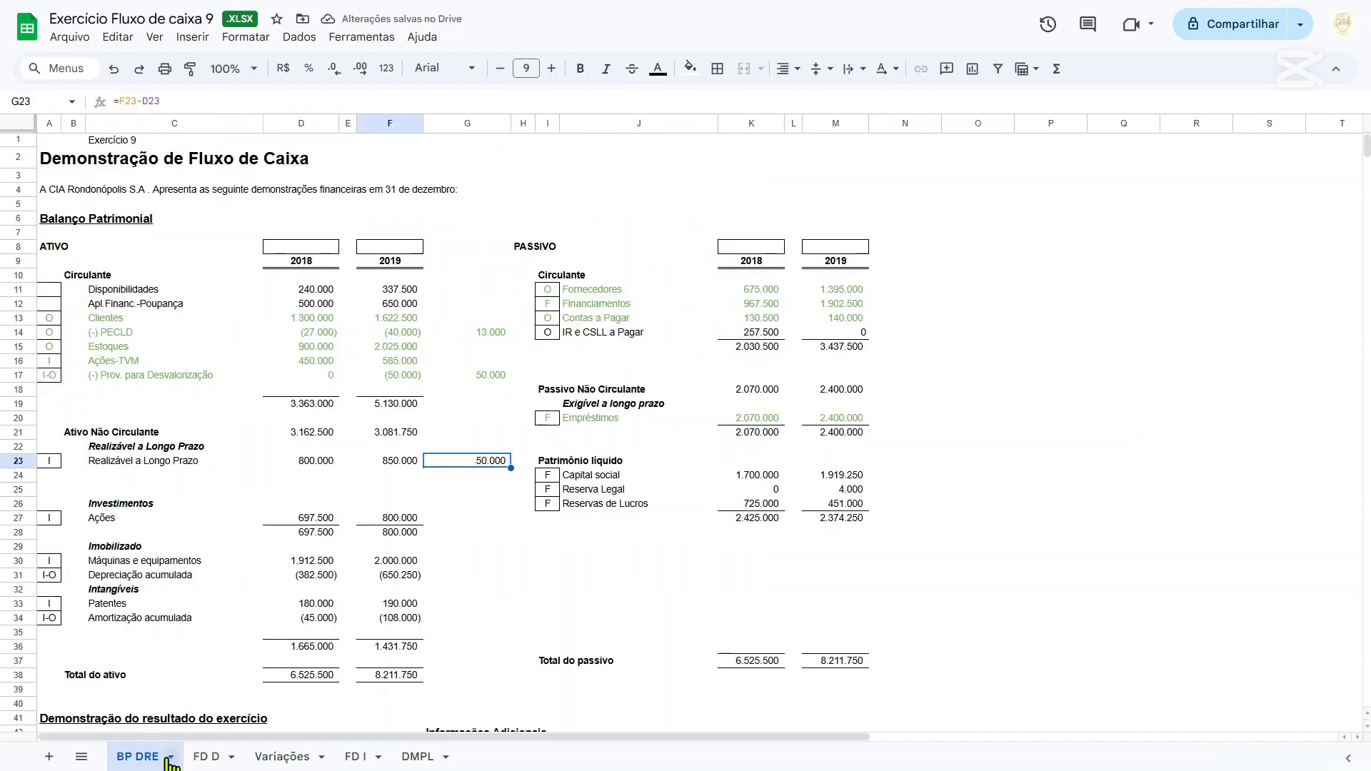
{"action": "left_click_drag", "start_coordinate": [62, 465], "coordinate": [494, 471]}
{"action": "left_click", "coordinate": [658, 69]}
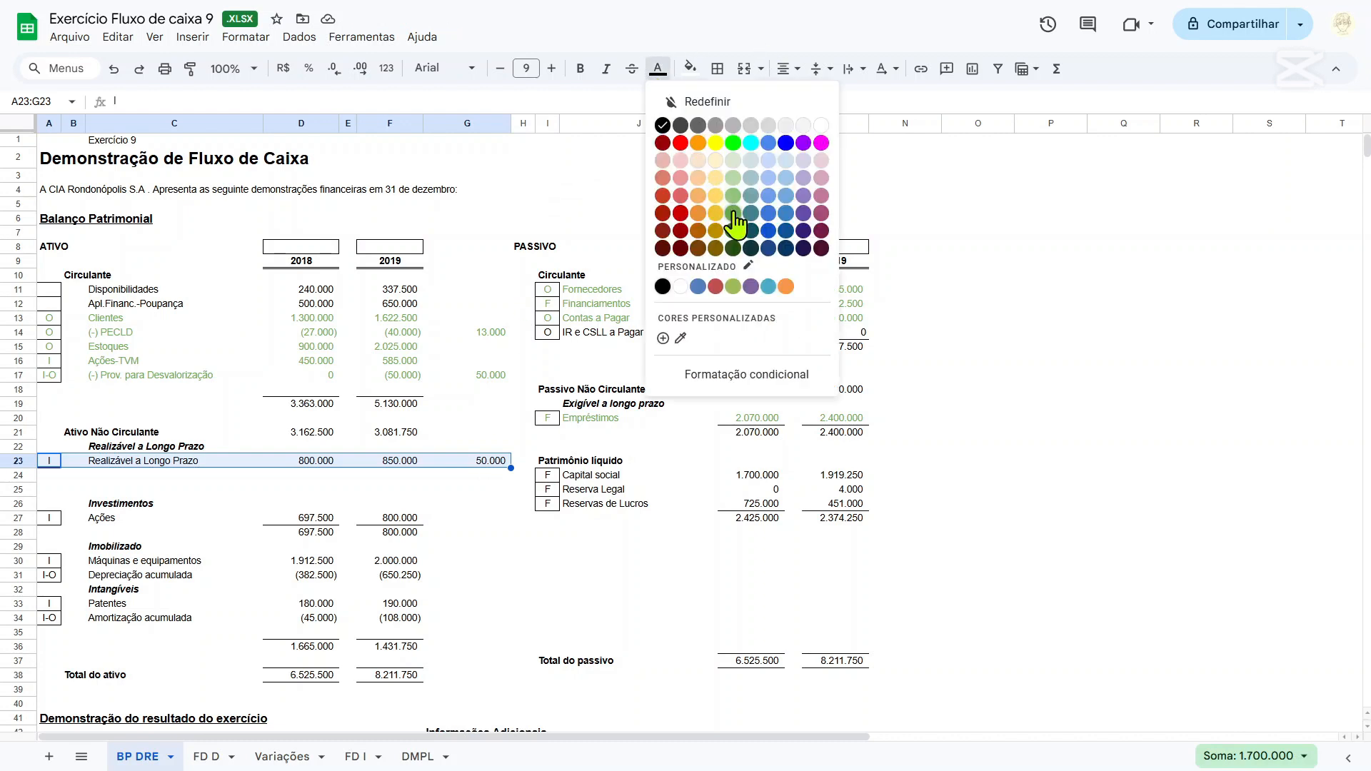
{"action": "left_click", "coordinate": [734, 213]}
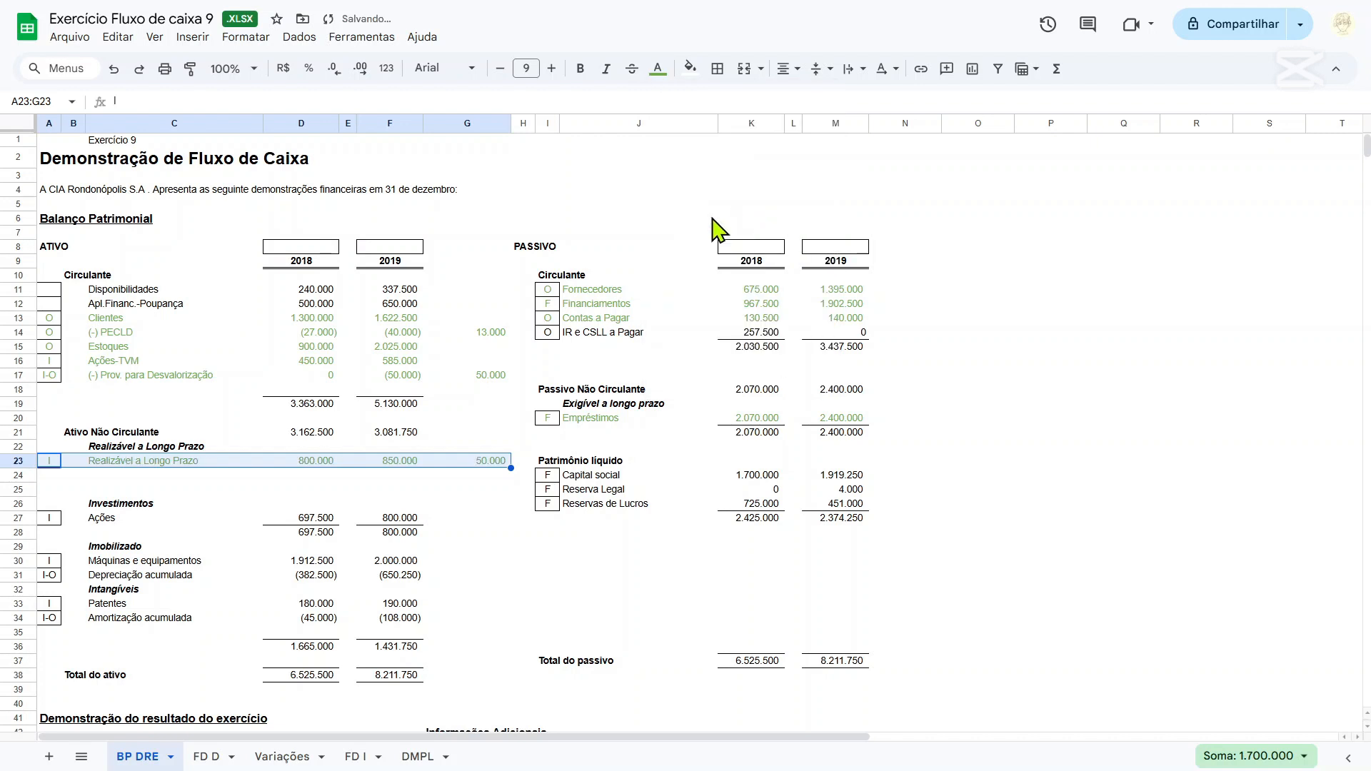
{"action": "scroll", "coordinate": [279, 432], "scroll_direction": "down", "scroll_amount": 2}
{"action": "left_click_drag", "start_coordinate": [81, 424], "coordinate": [475, 431]}
{"action": "left_click", "coordinate": [471, 429]}
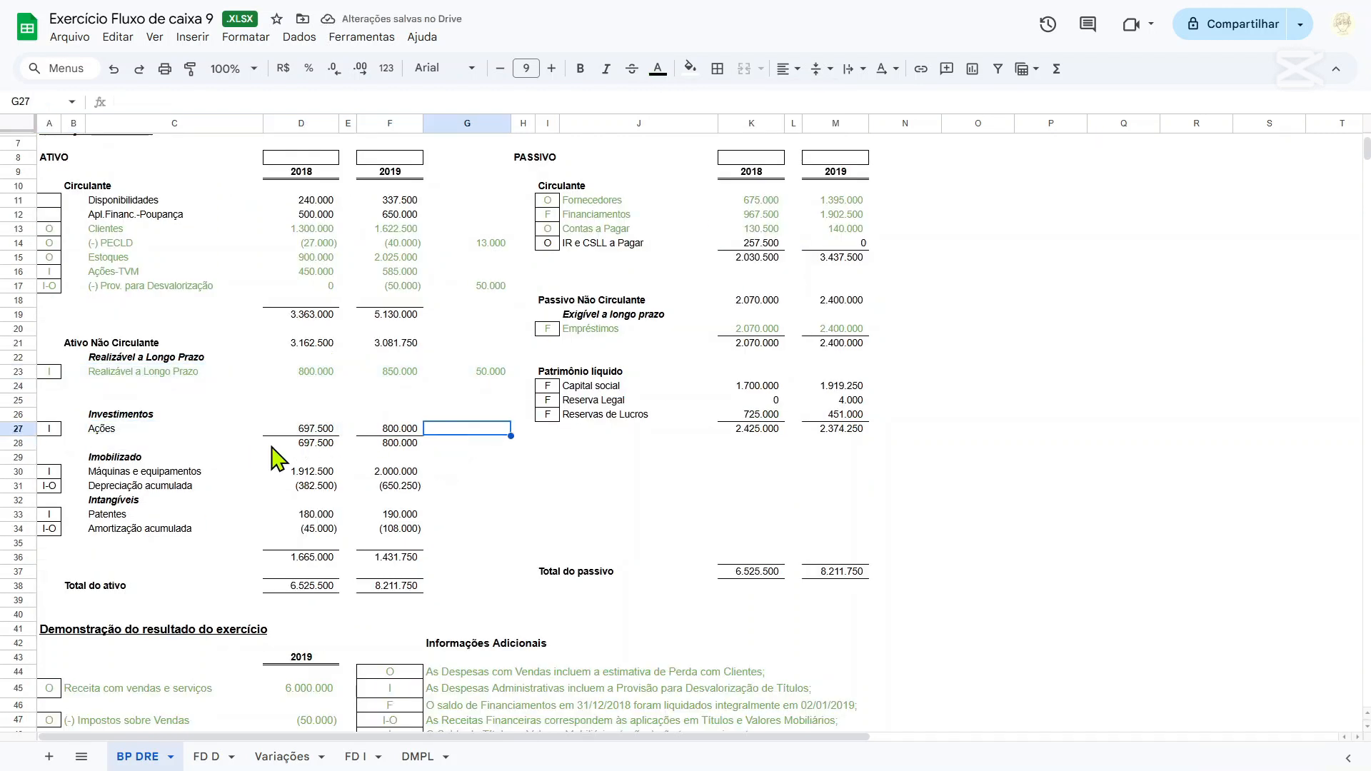
{"action": "type", "text": "="}
{"action": "left_click", "coordinate": [325, 429]}
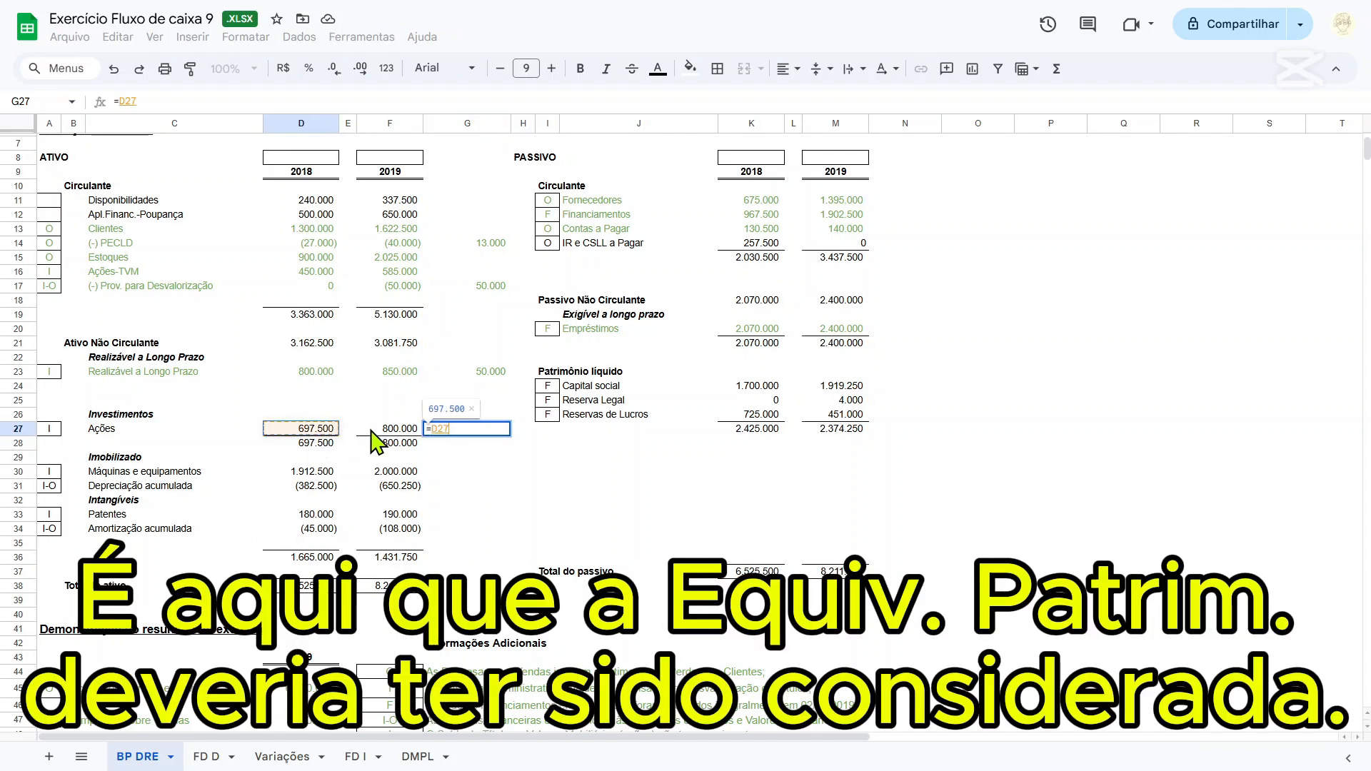
{"action": "type", "text": "-"}
{"action": "left_click", "coordinate": [380, 430]}
{"action": "key", "text": "BackSpace"}
{"action": "key", "text": "BackSpace"}
{"action": "key", "text": "BackSpace"}
{"action": "key", "text": "BackSpace"}
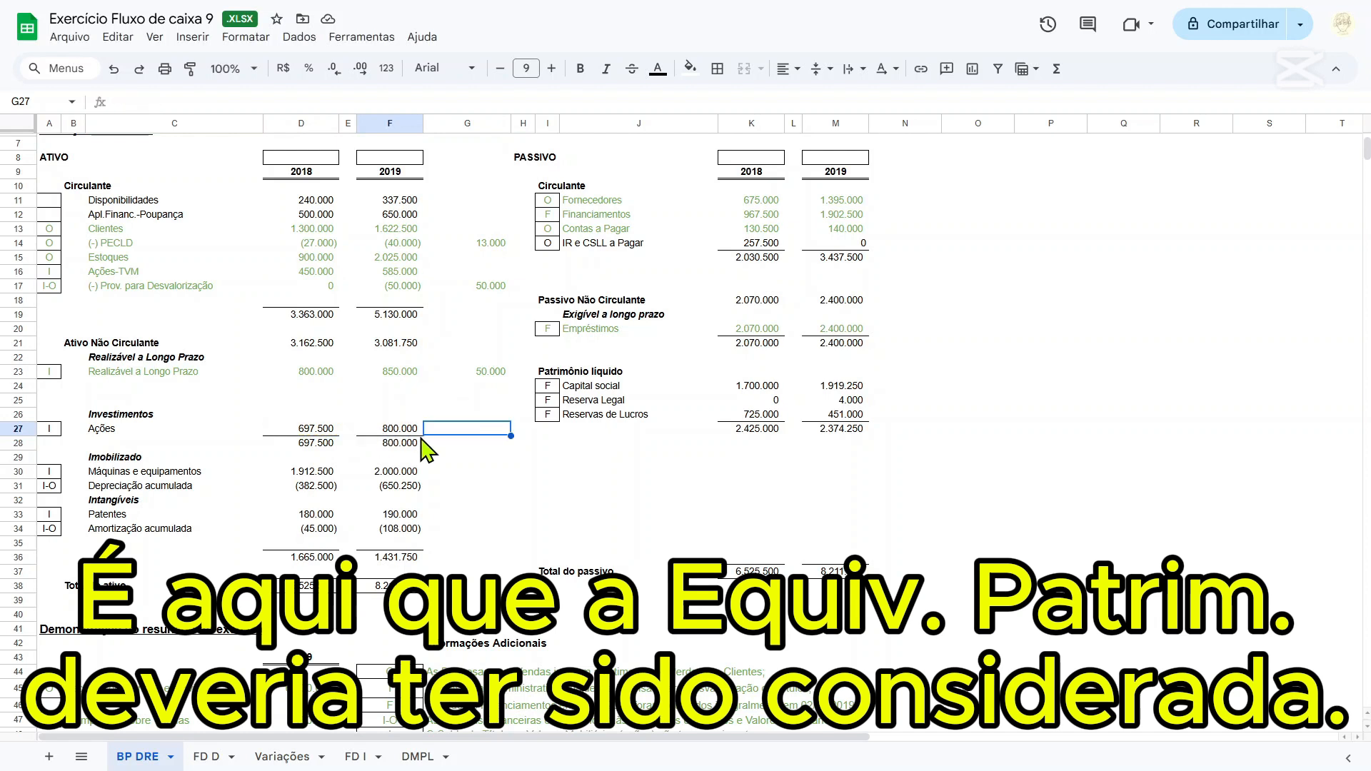
Calculate the change of the Ações investments in G27 with =D27-F27.
{"action": "left_click", "coordinate": [323, 429]}
{"action": "type", "text": "-"}
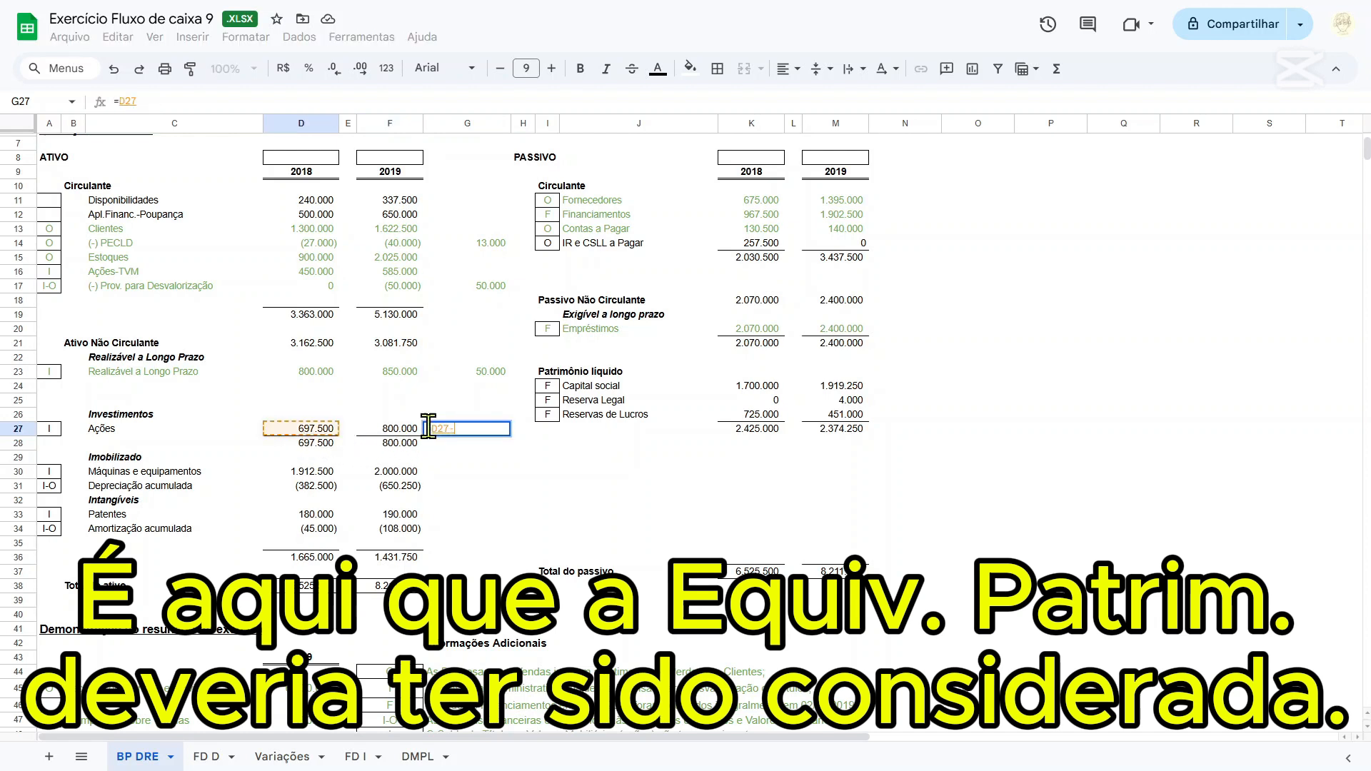
{"action": "left_click", "coordinate": [408, 431]}
{"action": "key", "text": "Return"}
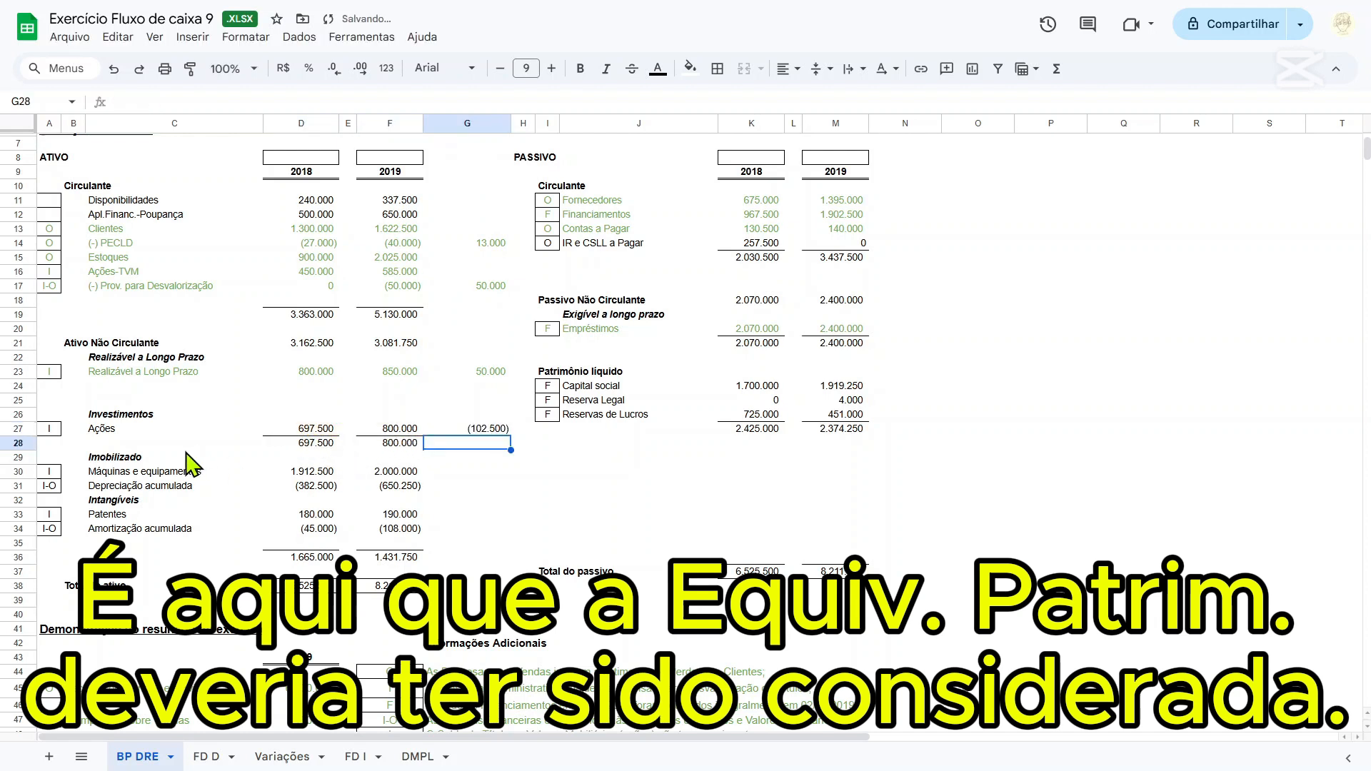
Colour the text of the Ações row A27:G27 under Investimentos green.
{"action": "left_click_drag", "start_coordinate": [47, 430], "coordinate": [500, 432]}
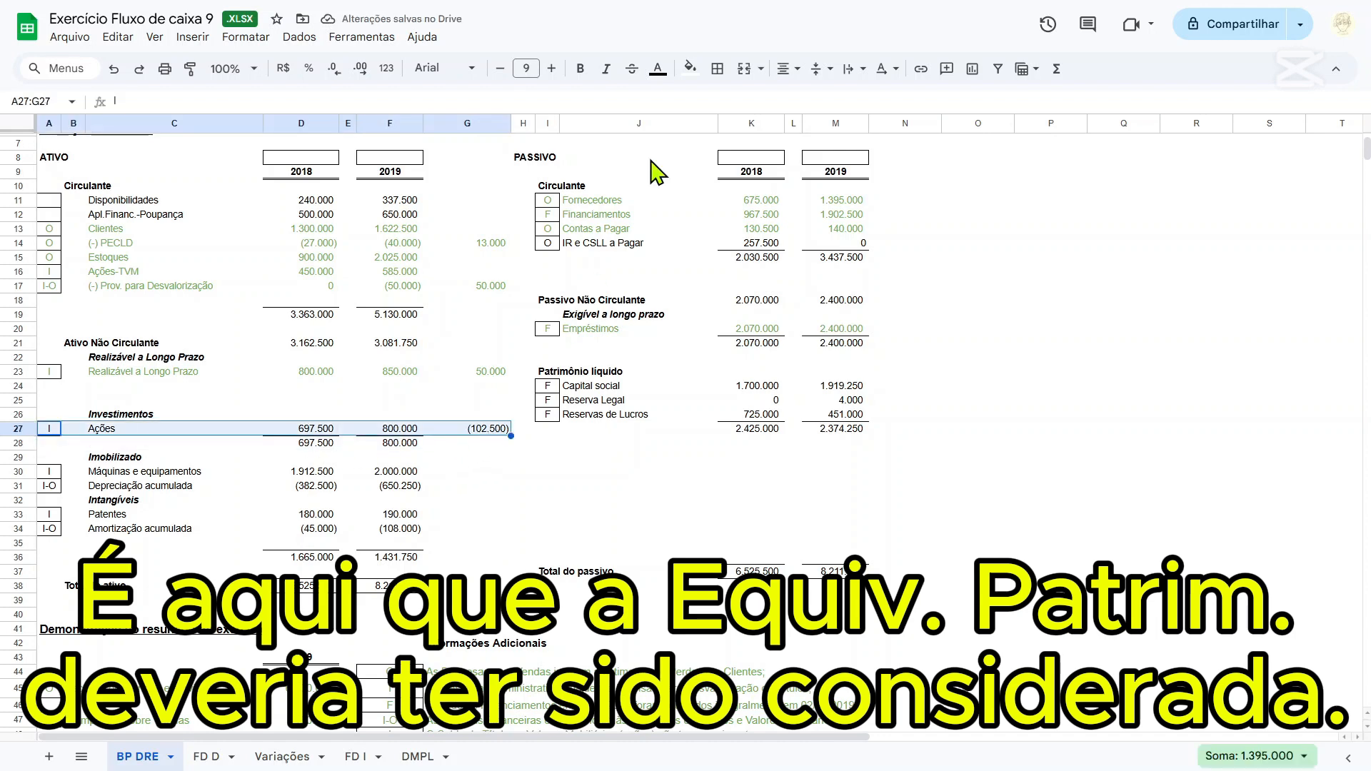
{"action": "left_click", "coordinate": [657, 69]}
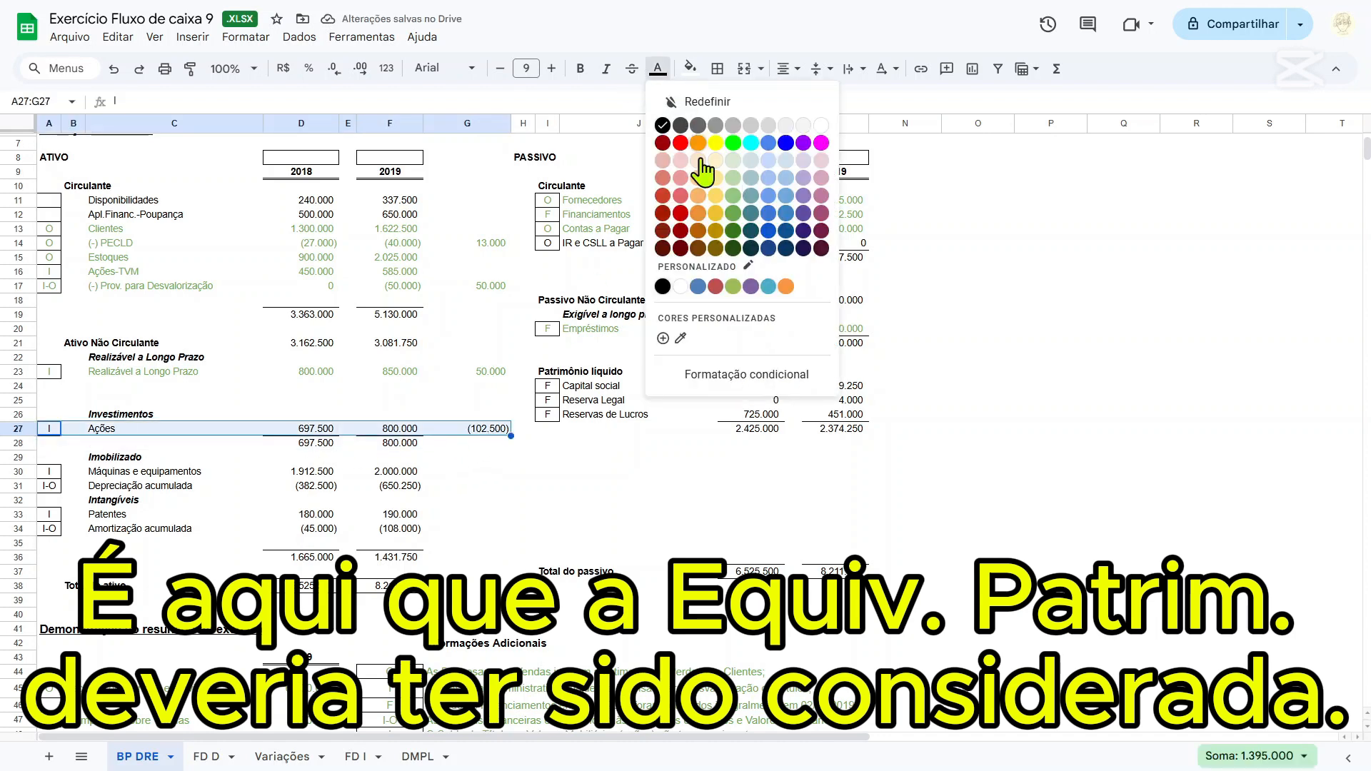
{"action": "left_click", "coordinate": [734, 221]}
On the FD D sheet, extend the Compra de ações formula in E18 to =-'Variações'!B9+'BP DRE'!G27.
{"action": "left_click", "coordinate": [491, 428]}
{"action": "scroll", "coordinate": [493, 437], "scroll_direction": "down", "scroll_amount": 2}
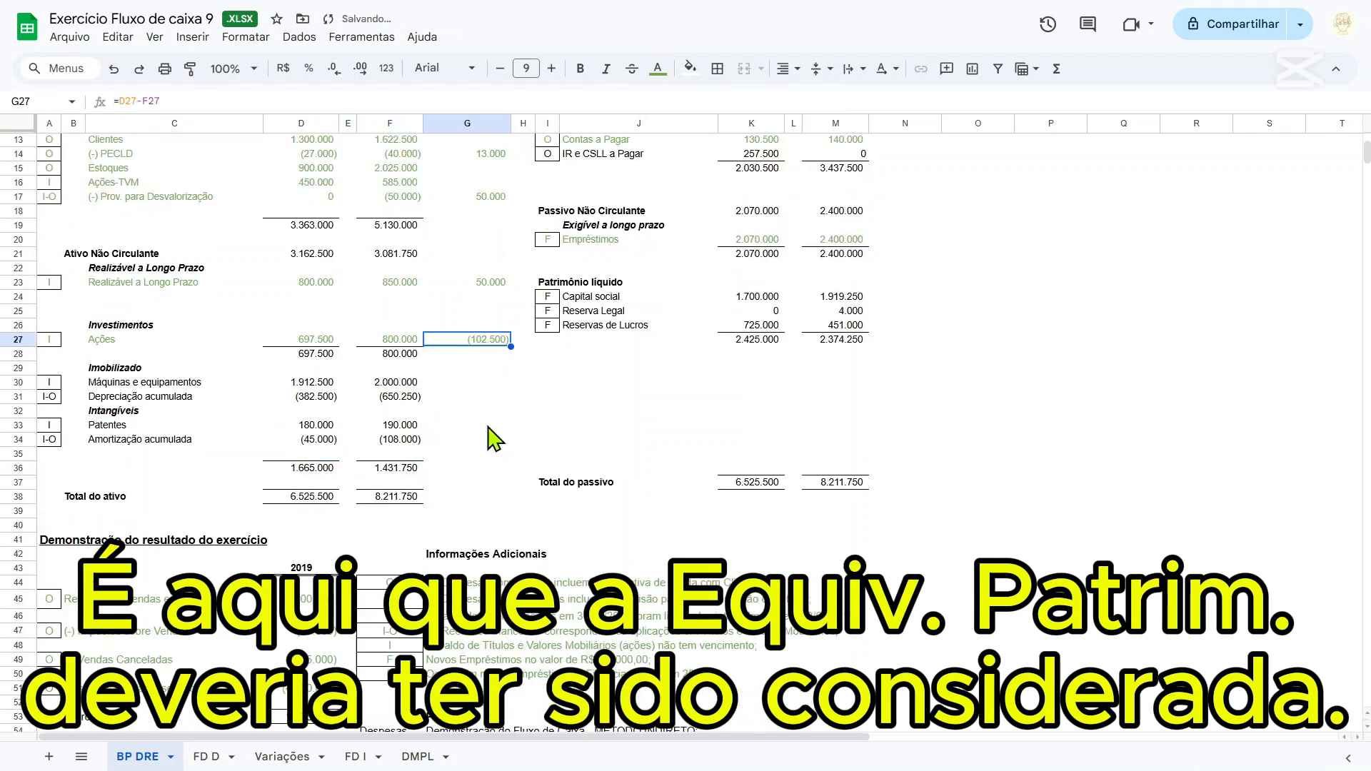
{"action": "scroll", "coordinate": [495, 438], "scroll_direction": "down", "scroll_amount": 5}
{"action": "scroll", "coordinate": [495, 436], "scroll_direction": "up", "scroll_amount": 8}
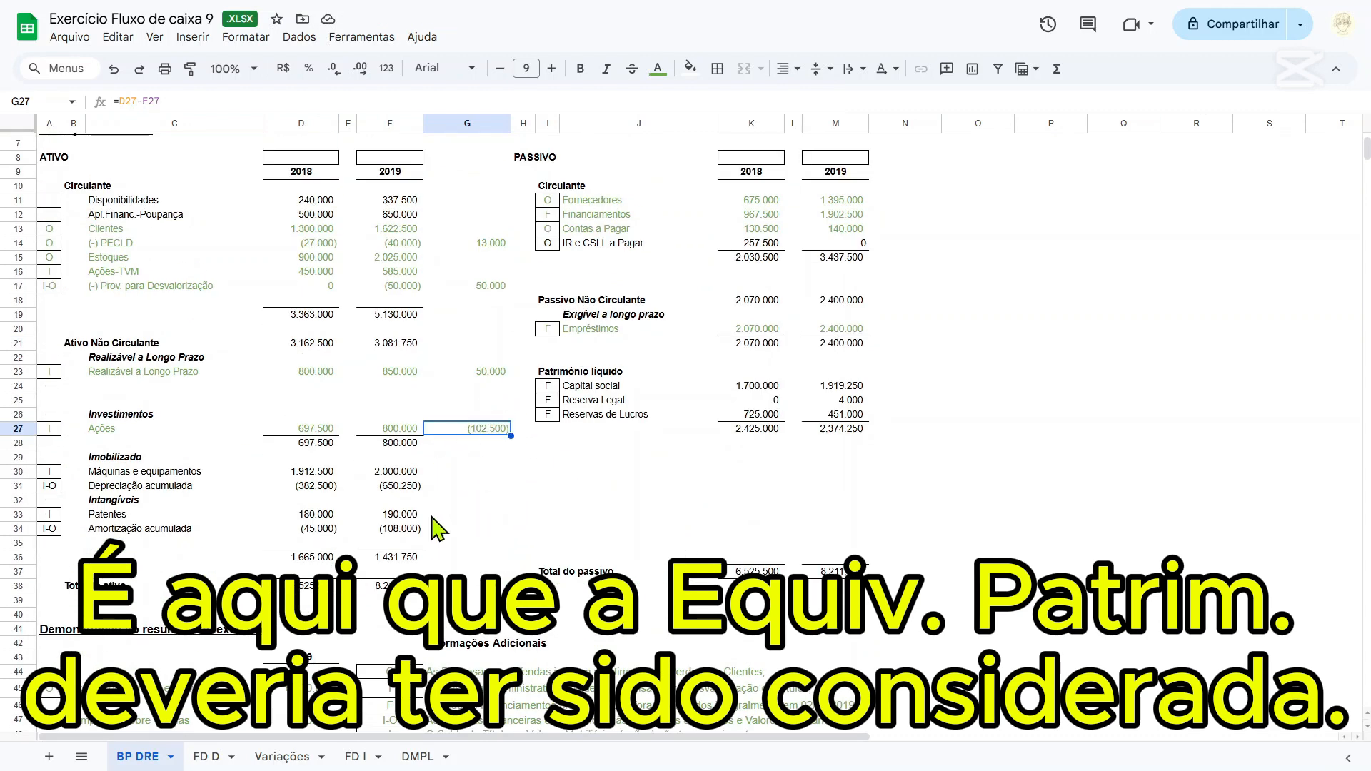
{"action": "scroll", "coordinate": [432, 539], "scroll_direction": "down", "scroll_amount": 4}
{"action": "scroll", "coordinate": [432, 541], "scroll_direction": "down", "scroll_amount": 4}
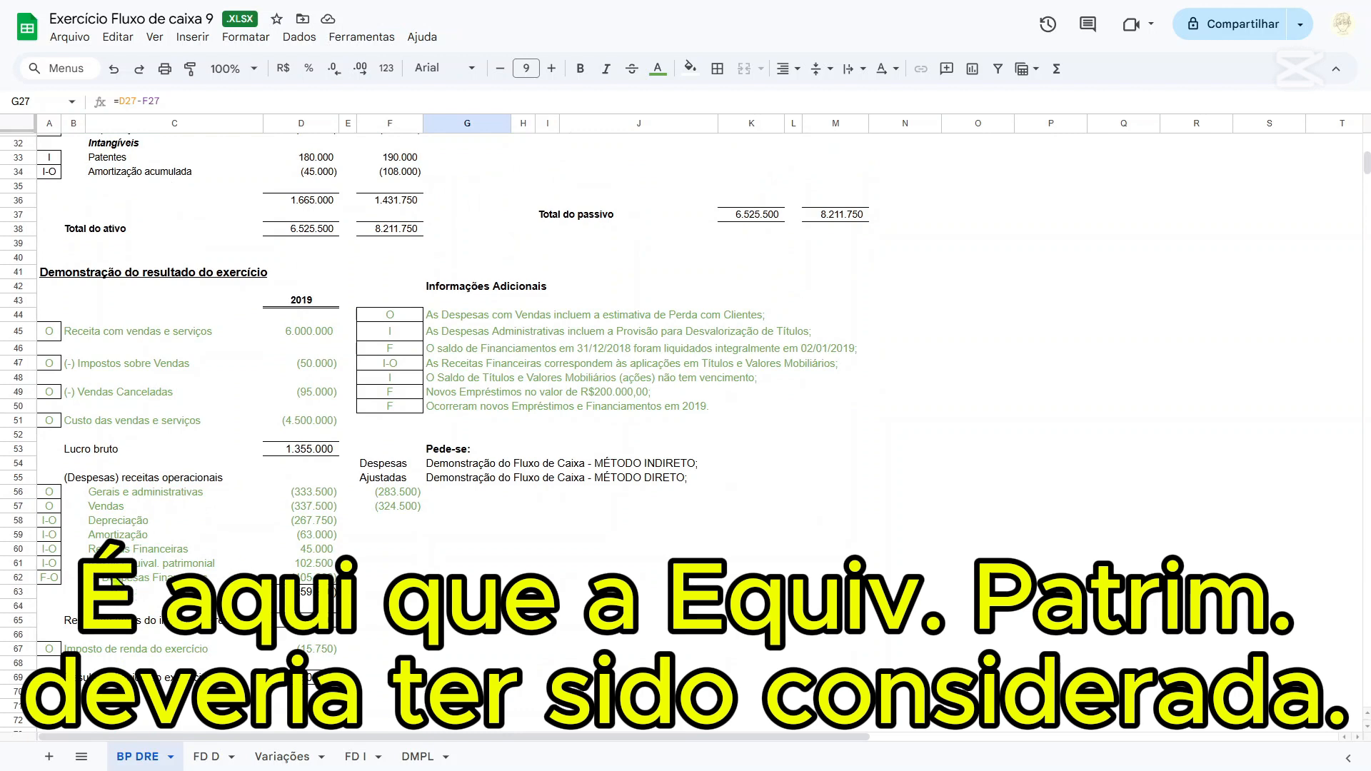
{"action": "scroll", "coordinate": [300, 571], "scroll_direction": "up", "scroll_amount": 8}
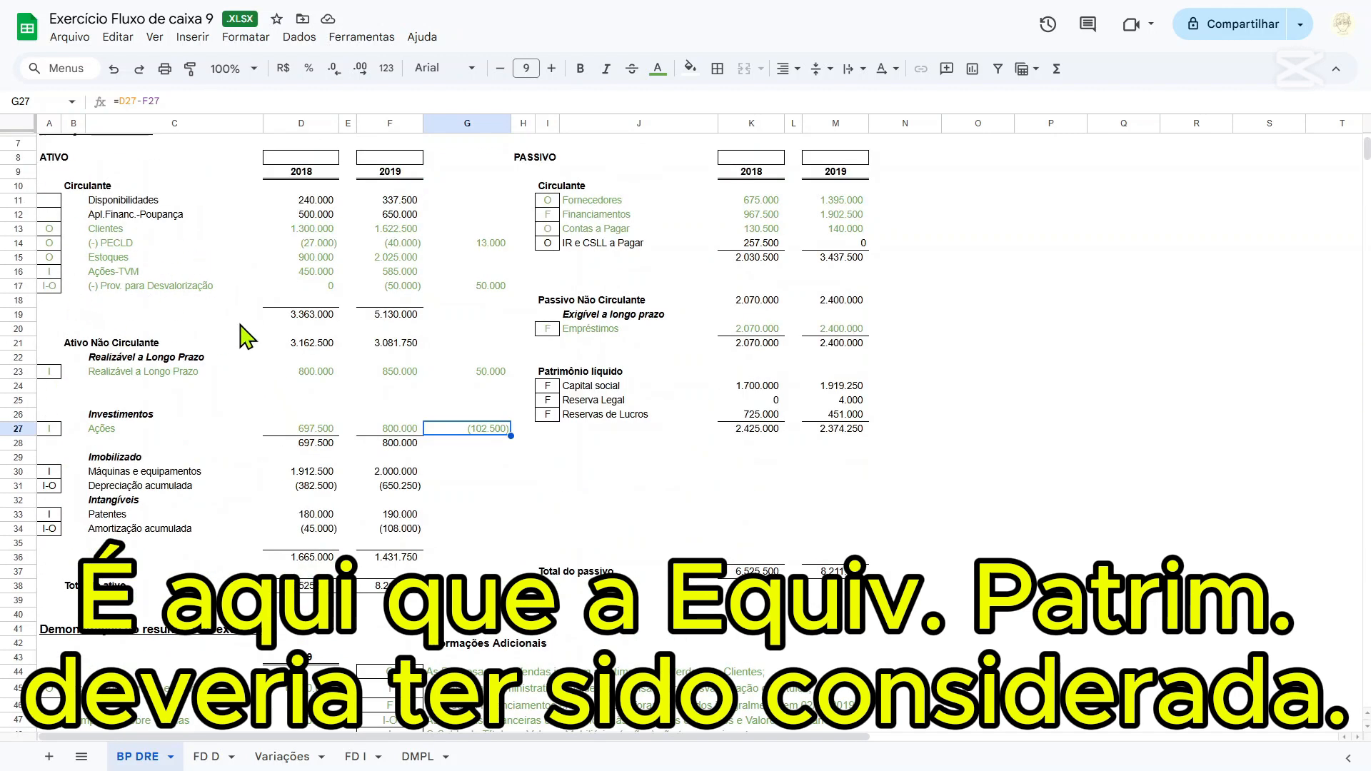
{"action": "left_click", "coordinate": [215, 759]}
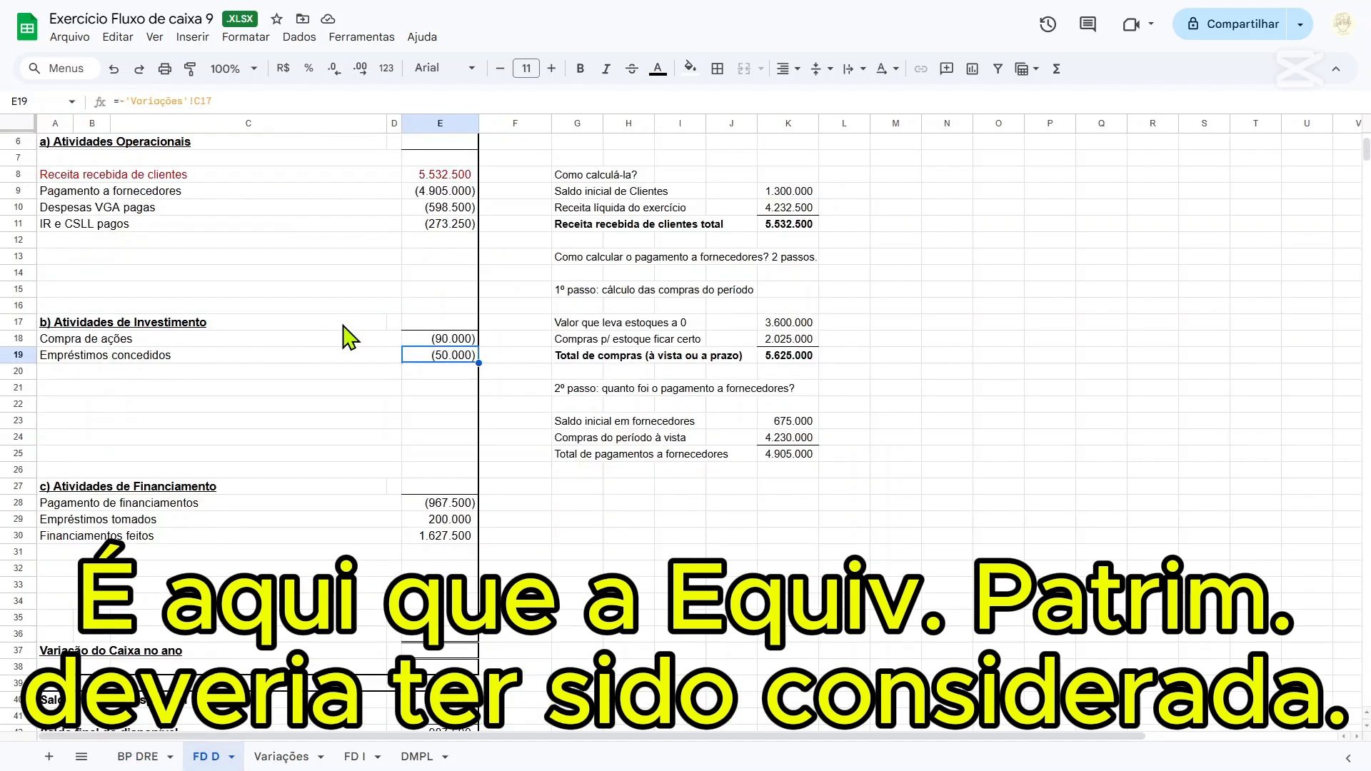
{"action": "left_click", "coordinate": [451, 339]}
{"action": "left_click", "coordinate": [248, 98]}
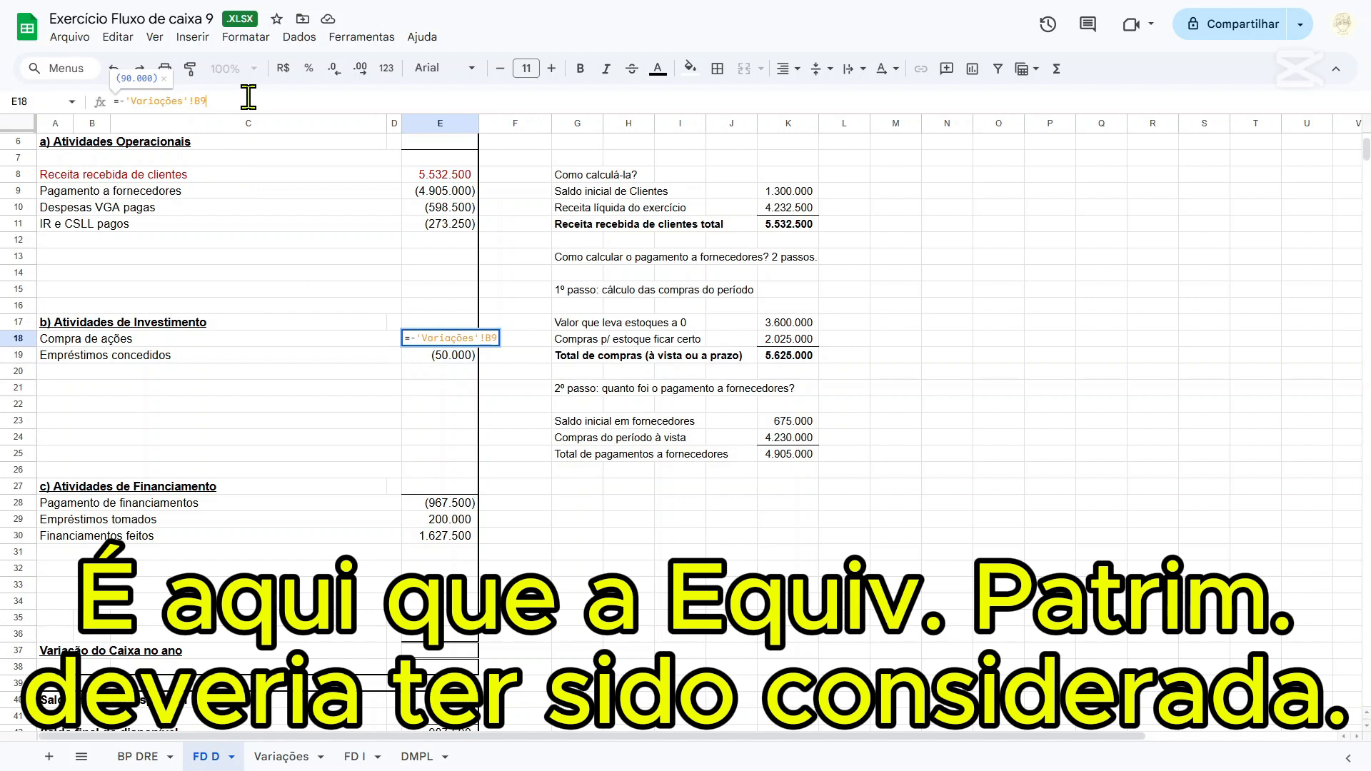
{"action": "type", "text": "+"}
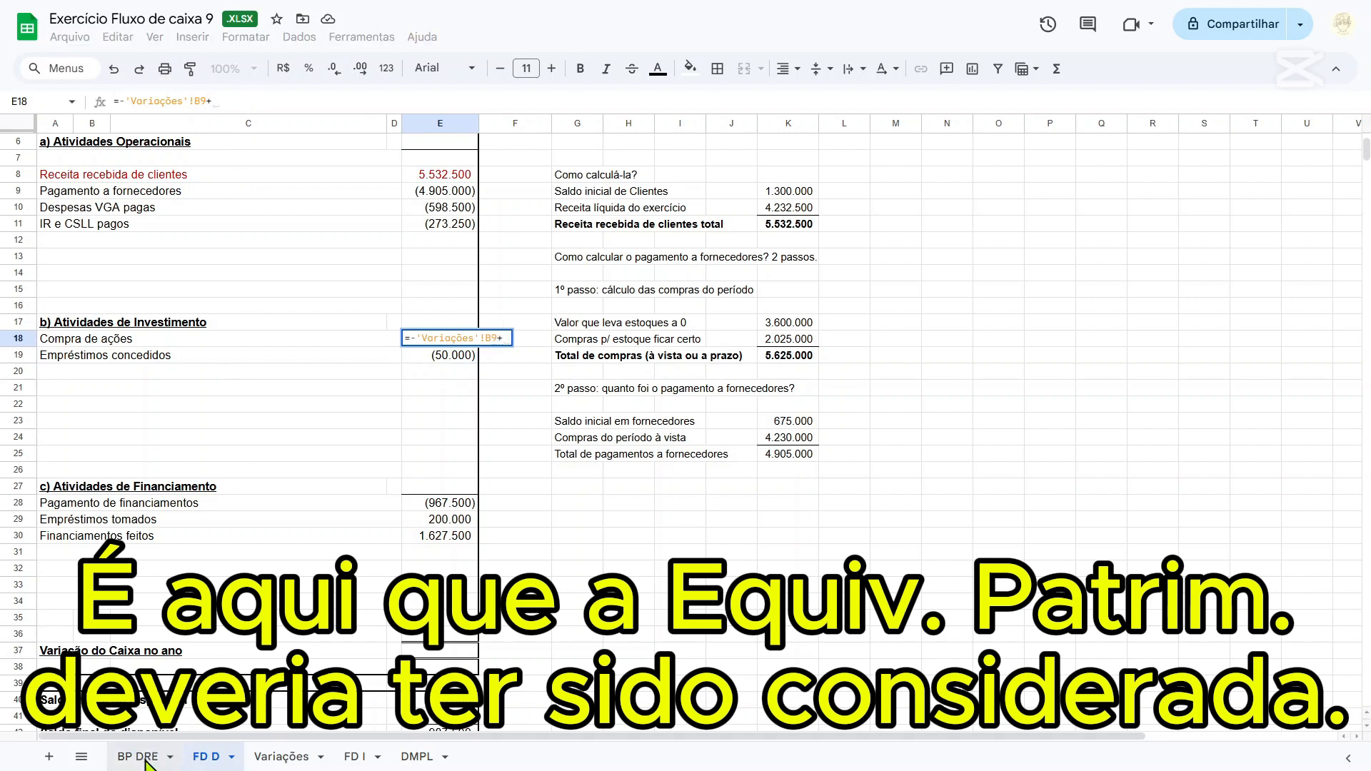
{"action": "left_click", "coordinate": [139, 757]}
{"action": "left_click", "coordinate": [493, 426]}
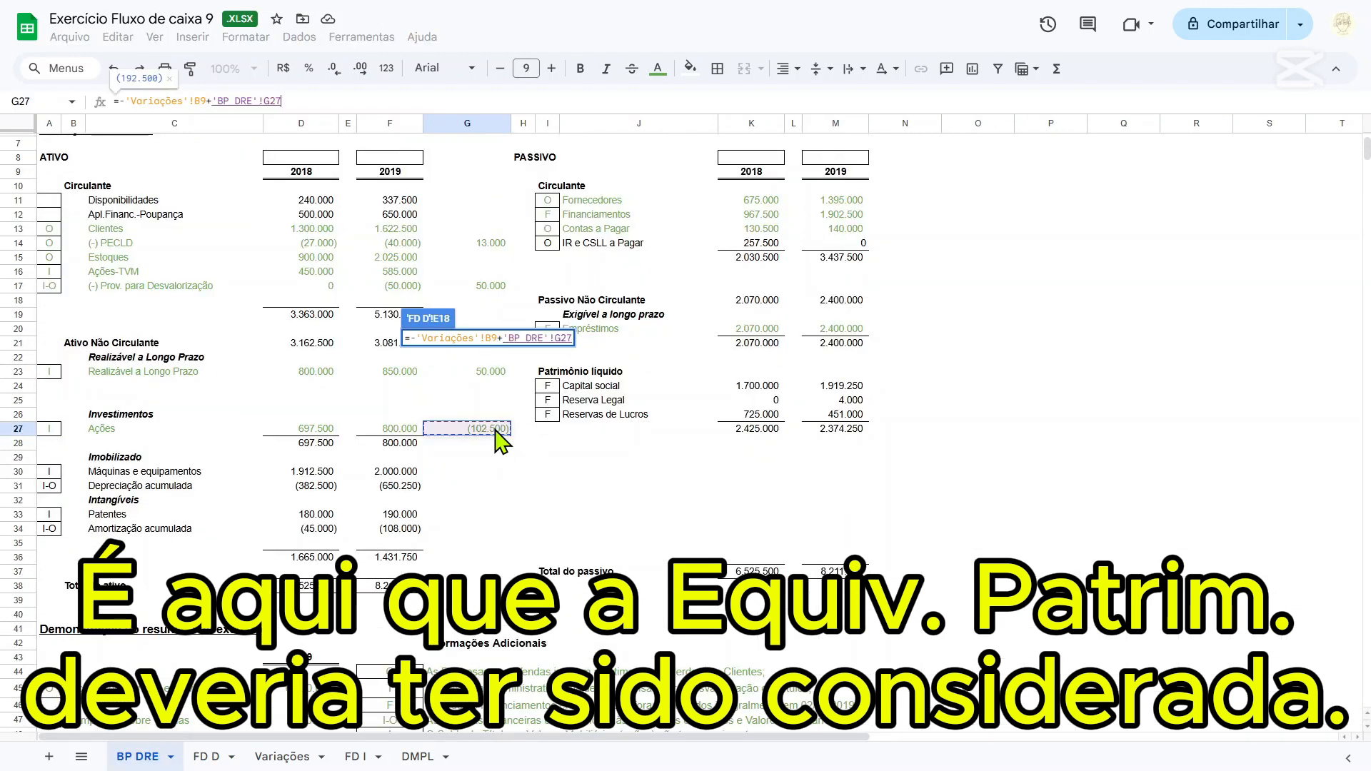
{"action": "key", "text": "Return"}
On the BP DRE sheet, calculate the change of Máquinas e equipamentos in G30 with =D30-F30.
{"action": "left_click", "coordinate": [138, 756]}
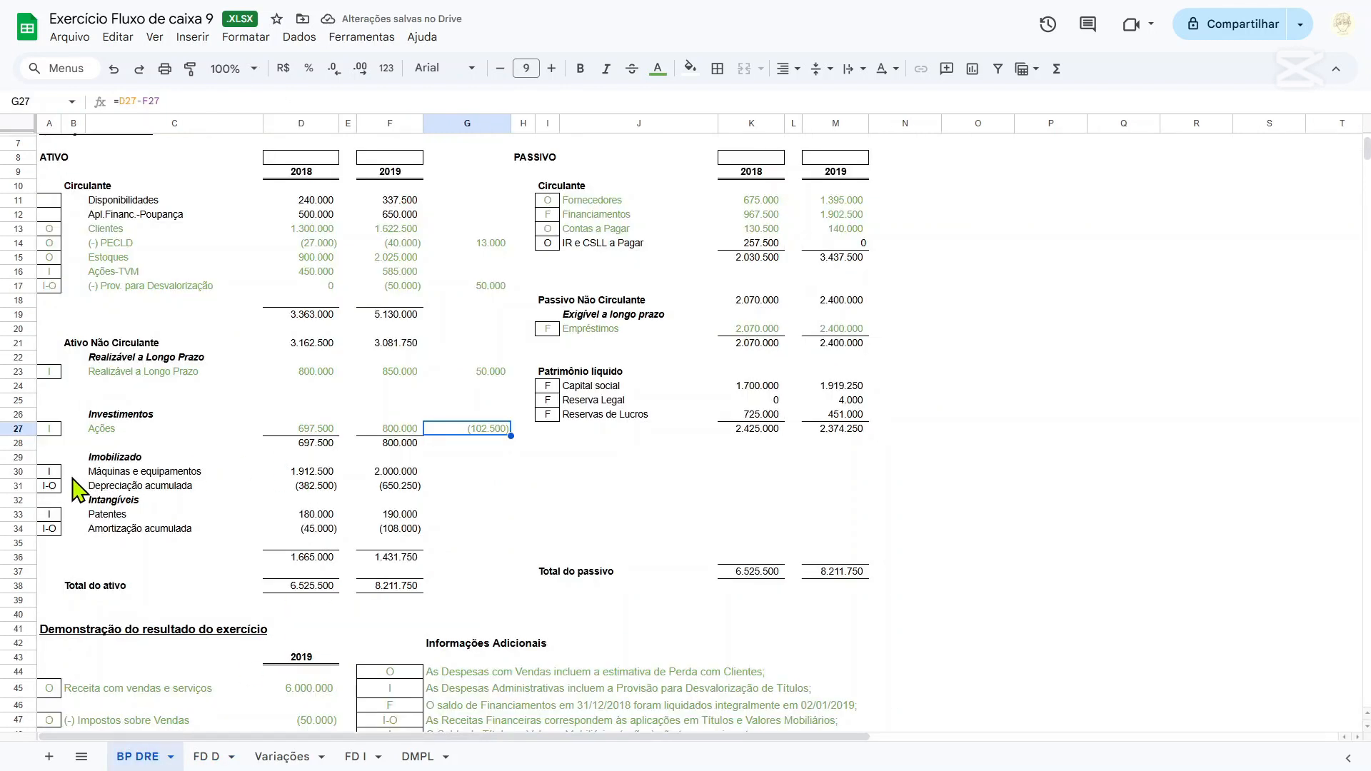
{"action": "left_click", "coordinate": [495, 474]}
{"action": "type", "text": "="}
{"action": "key", "text": "Left"}
{"action": "key", "text": "Left"}
{"action": "key", "text": "Left"}
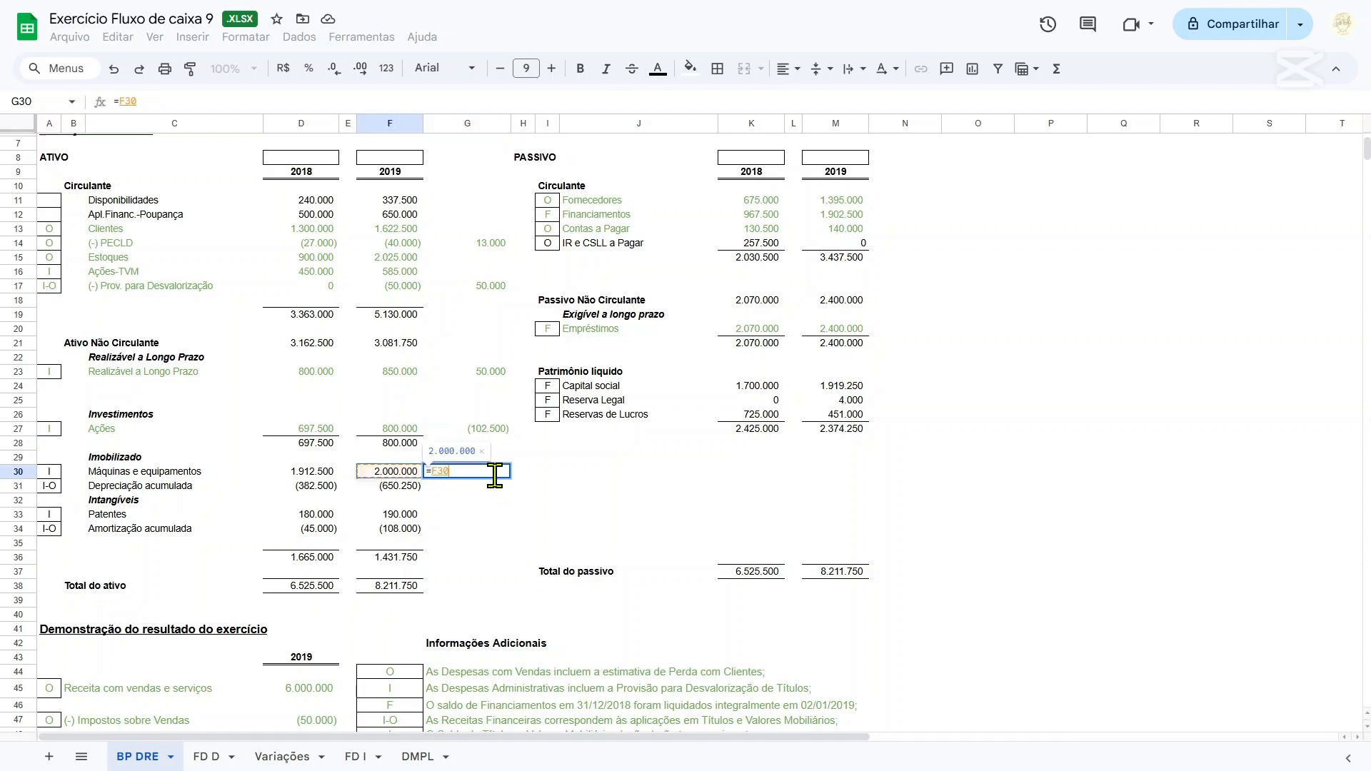
{"action": "type", "text": "-"}
{"action": "key", "text": "Left"}
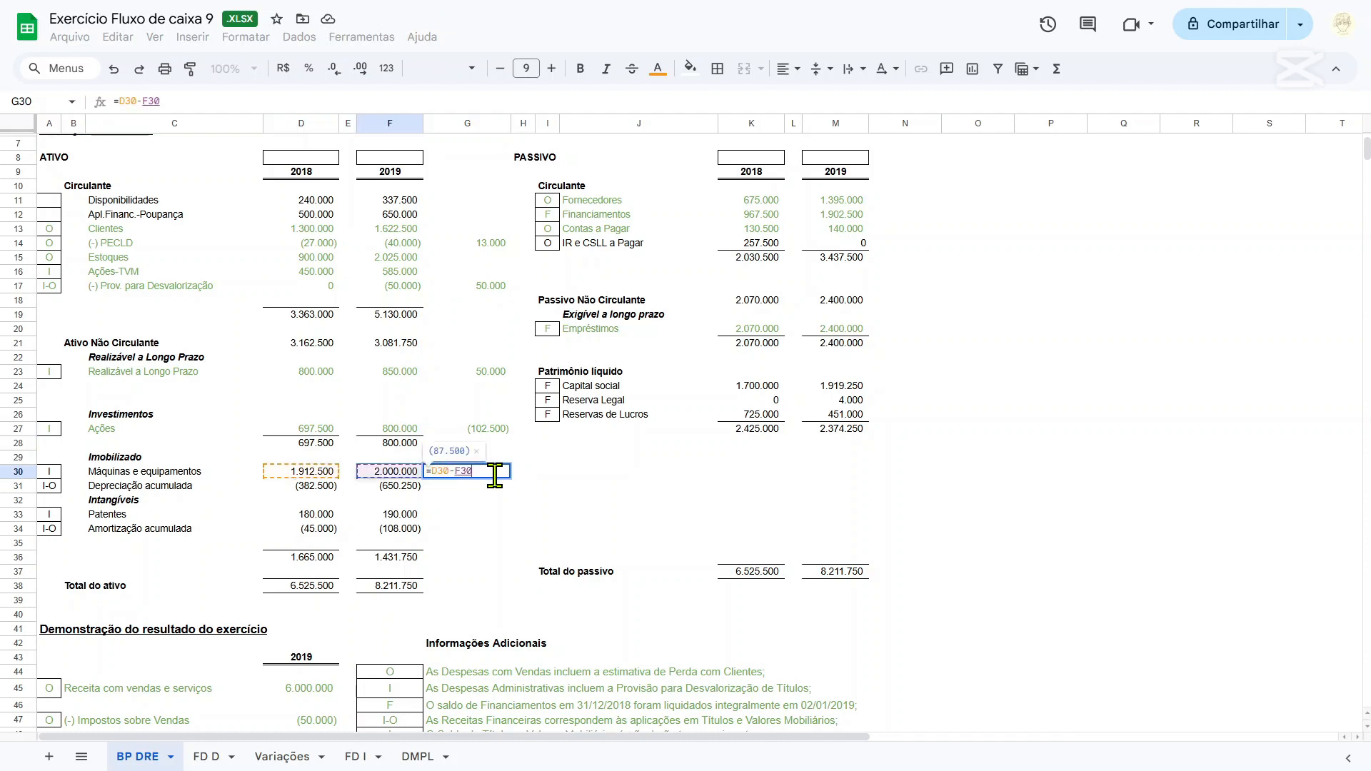
{"action": "key", "text": "Return"}
Copy the Máquinas e equipamentos change formula to G33 for Patentes.
{"action": "left_click", "coordinate": [497, 476]}
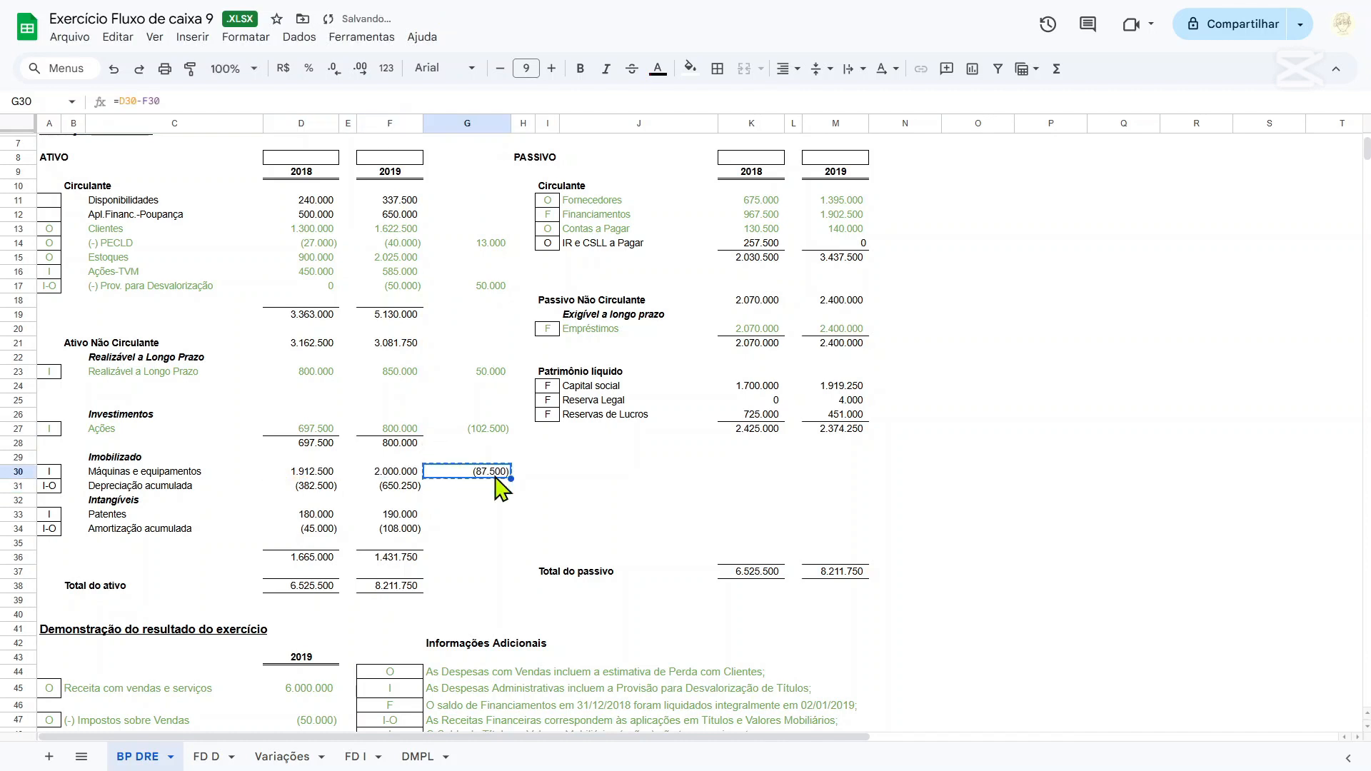
{"action": "key", "text": "Down"}
{"action": "key", "text": "Down"}
{"action": "key", "text": "Down"}
{"action": "type", "text": "=D33-F33"}
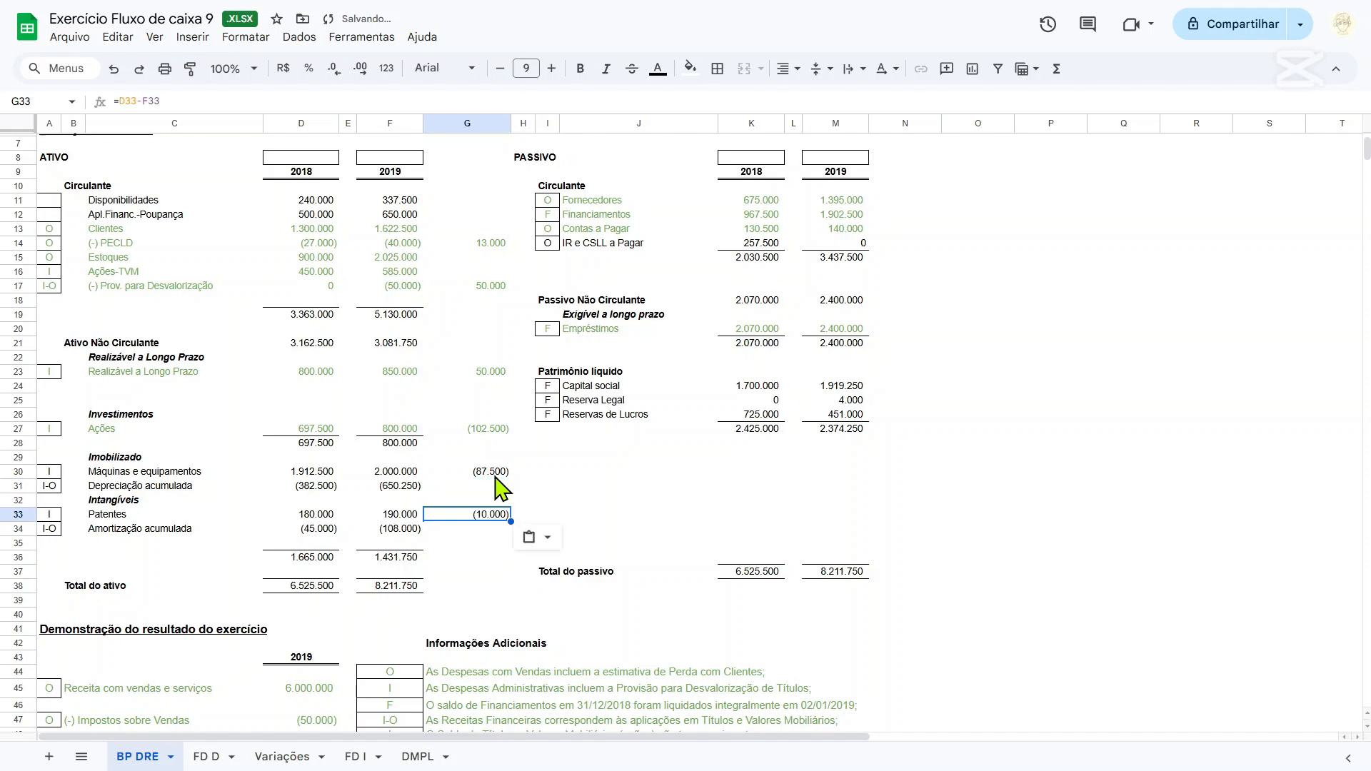
On the FD D sheet, add the row 20 line "Aquisição de máquinas e equipamentos" with E20 set to ='BP DRE'!G30.
{"action": "left_click", "coordinate": [495, 476]}
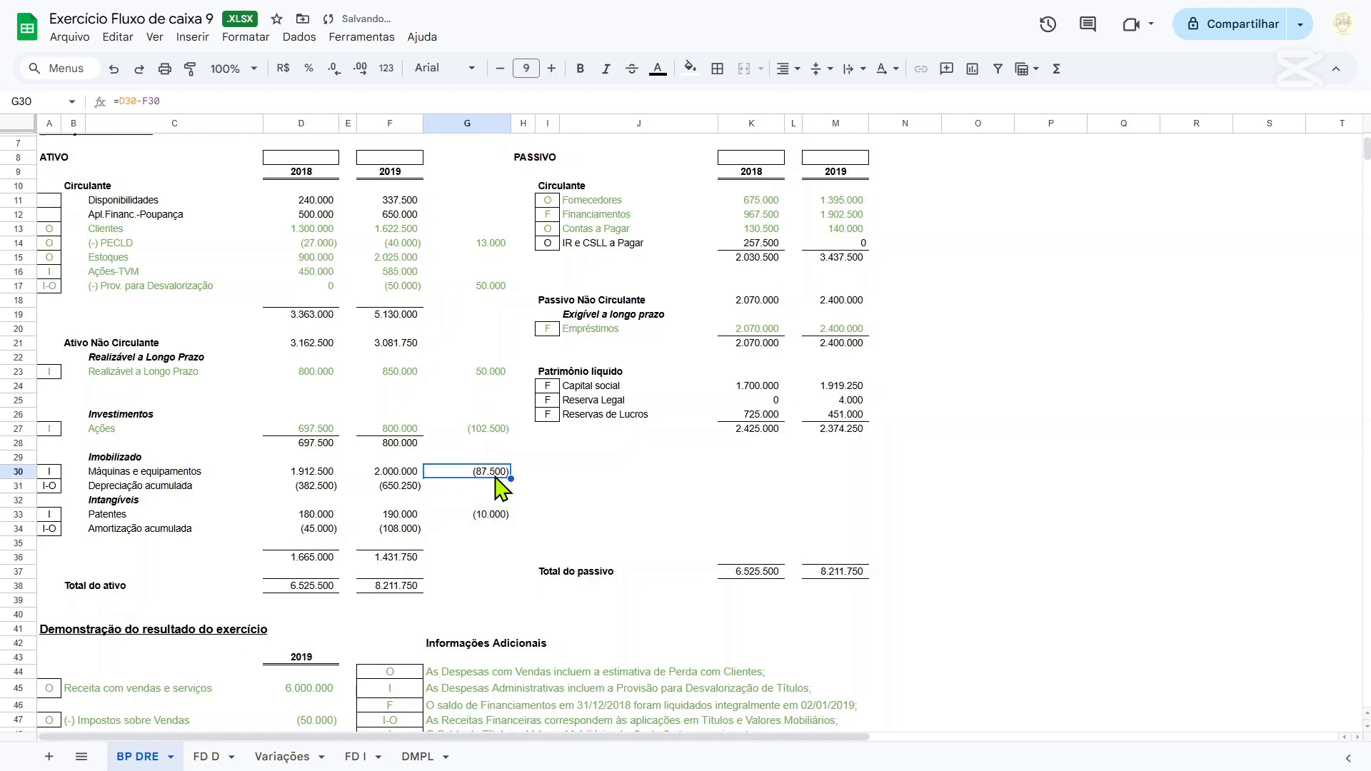
{"action": "left_click", "coordinate": [266, 758]}
{"action": "left_click", "coordinate": [206, 757]}
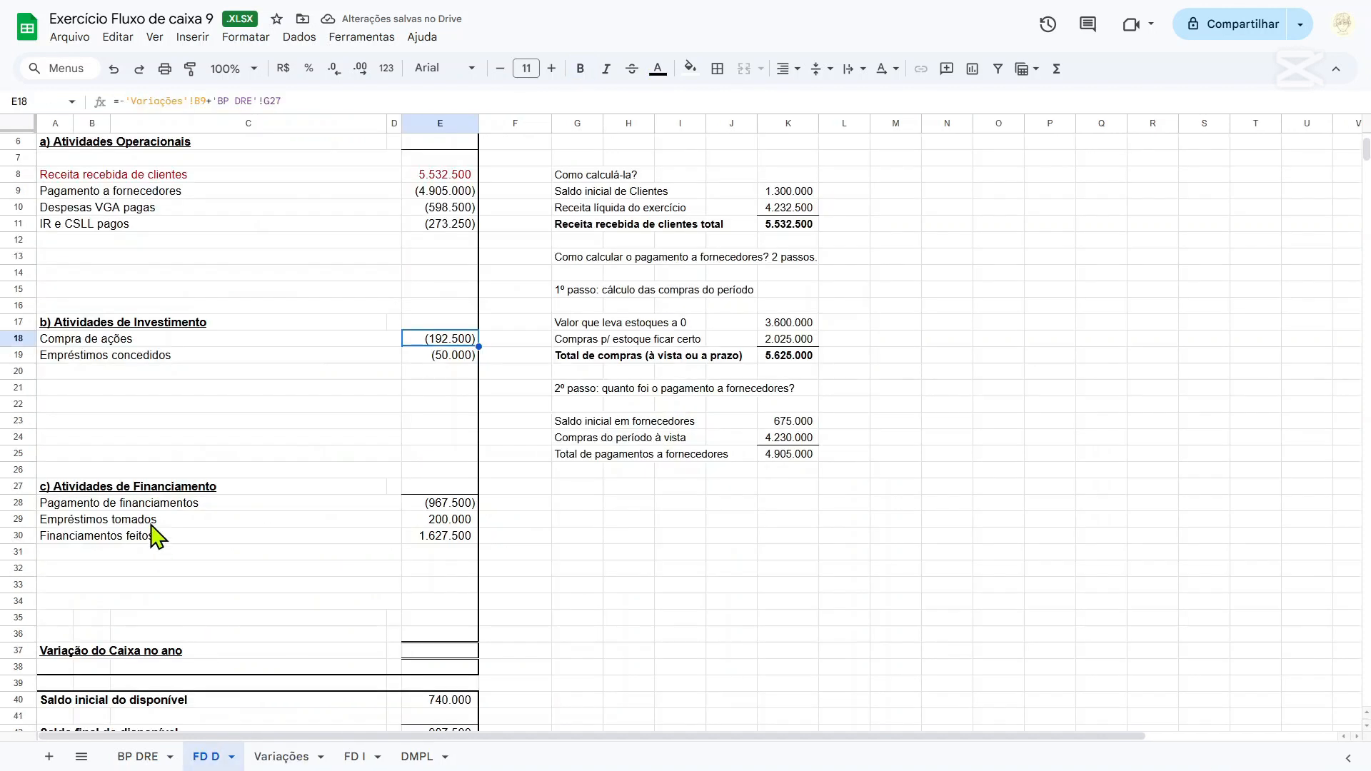
{"action": "left_click", "coordinate": [87, 377]}
{"action": "type", "text": "Aquisição de máqu"}
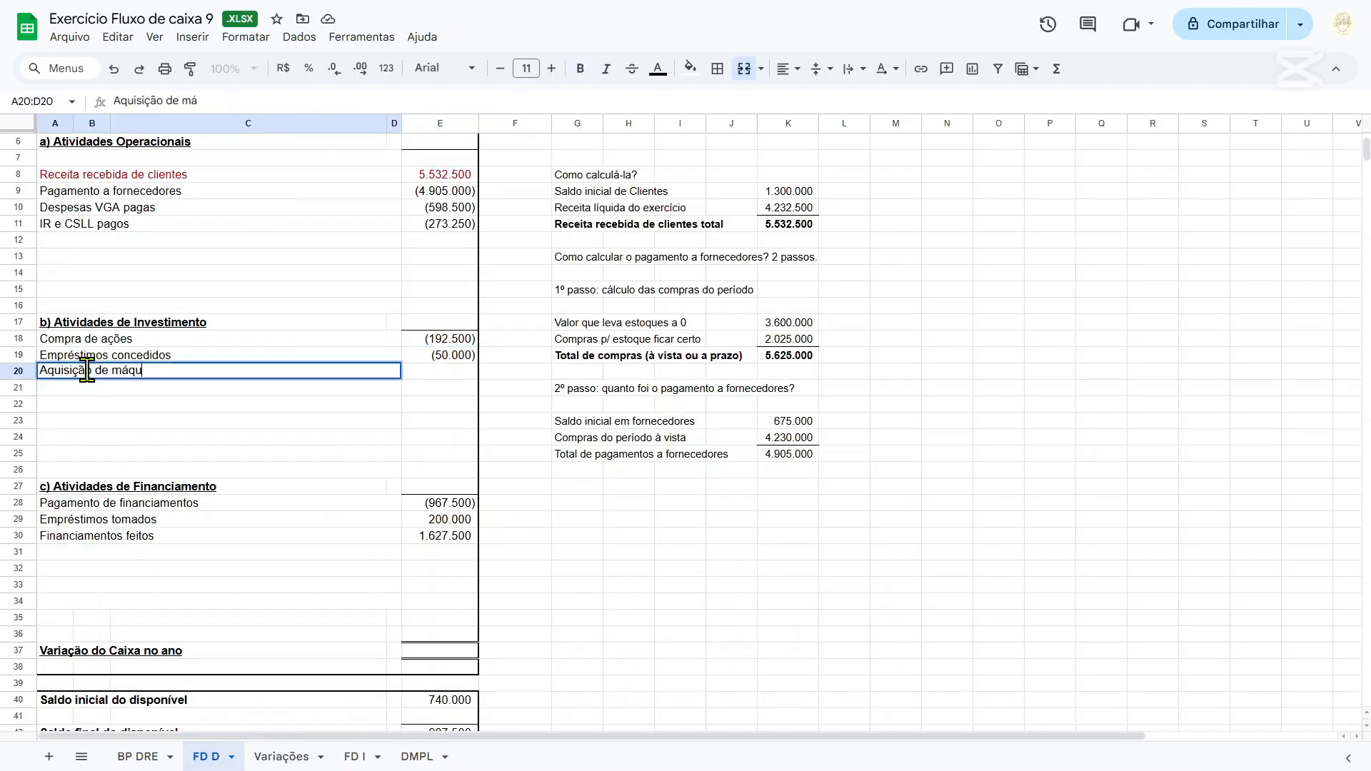
{"action": "type", "text": "inas e equipamento"}
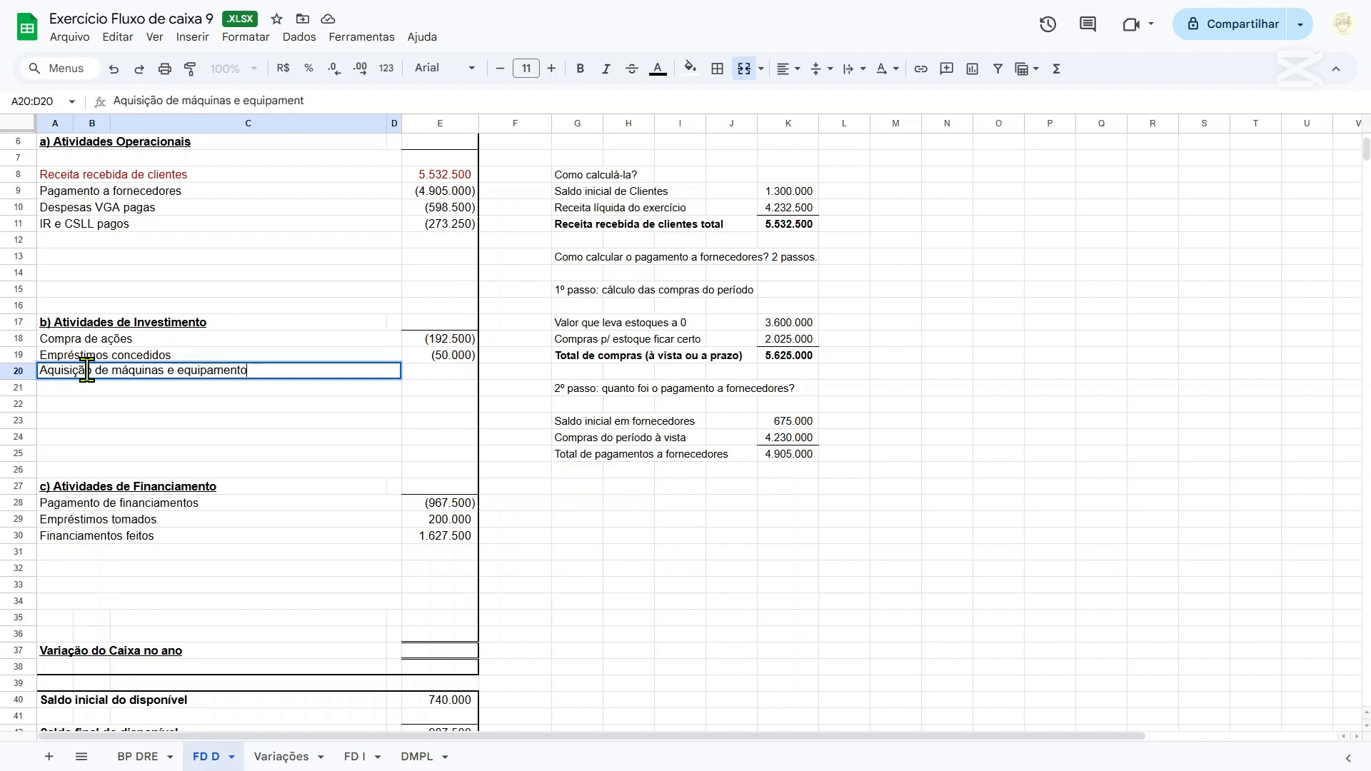
{"action": "type", "text": "s"}
{"action": "key", "text": "Tab"}
{"action": "type", "text": "="}
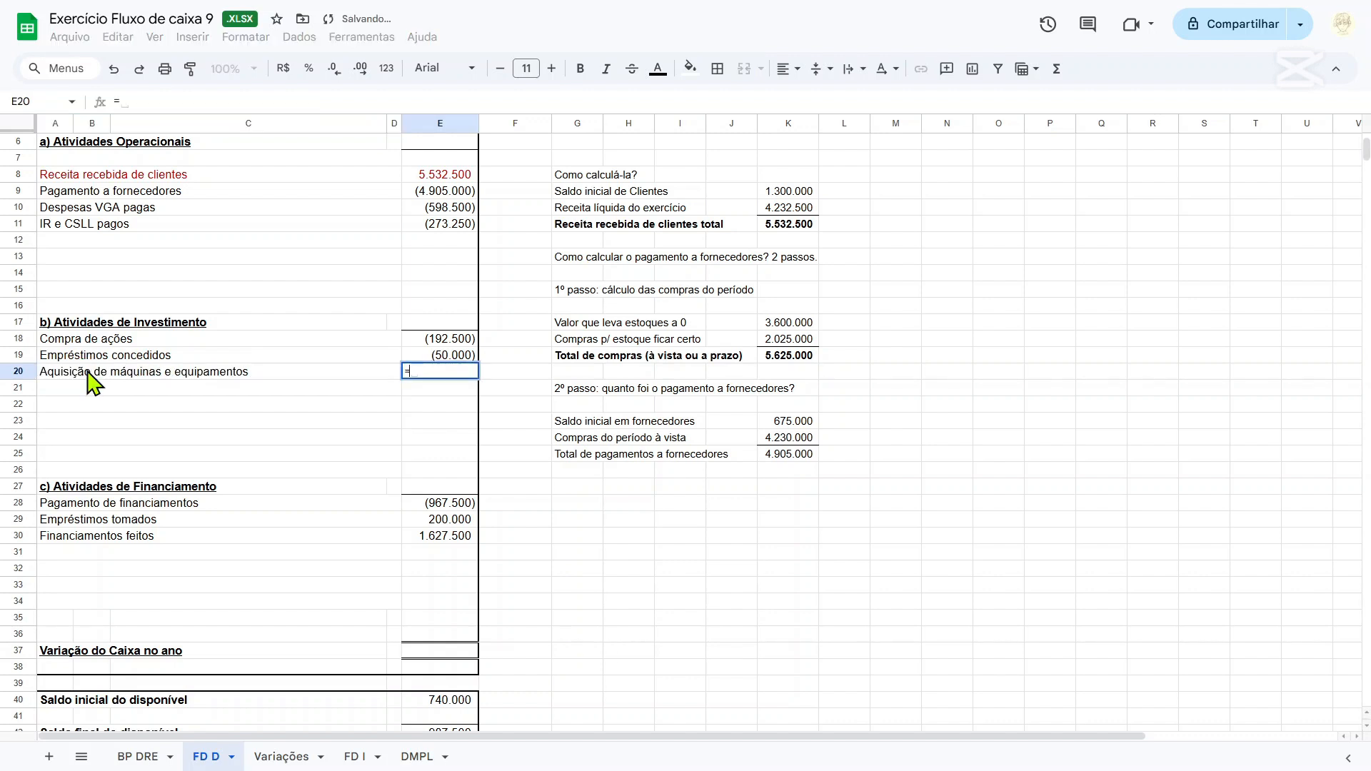
{"action": "left_click", "coordinate": [150, 758]}
{"action": "key", "text": "Return"}
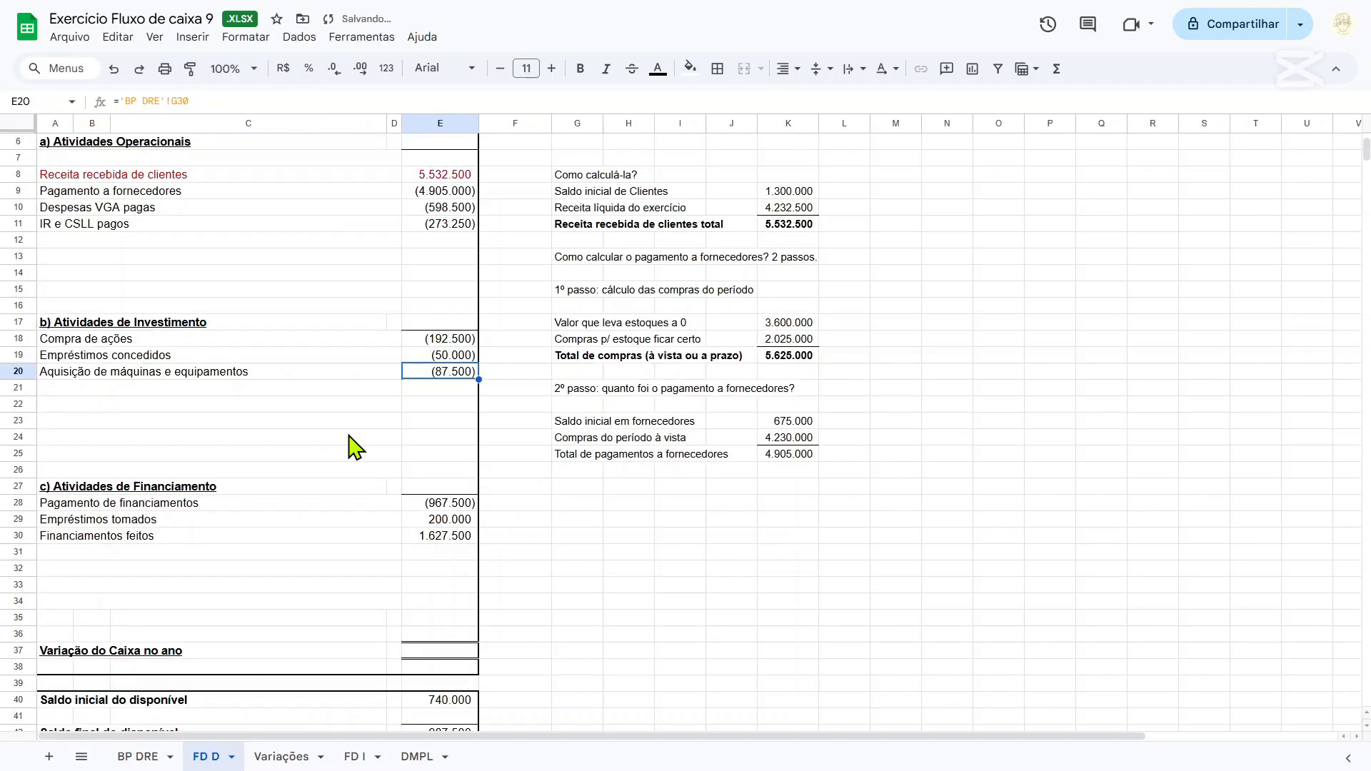
Add the row 21 investing line "Aquisição de patentes" with E21 set to ='BP DRE'!G33.
{"action": "left_click", "coordinate": [113, 389]}
{"action": "type", "text": "Aquisi"}
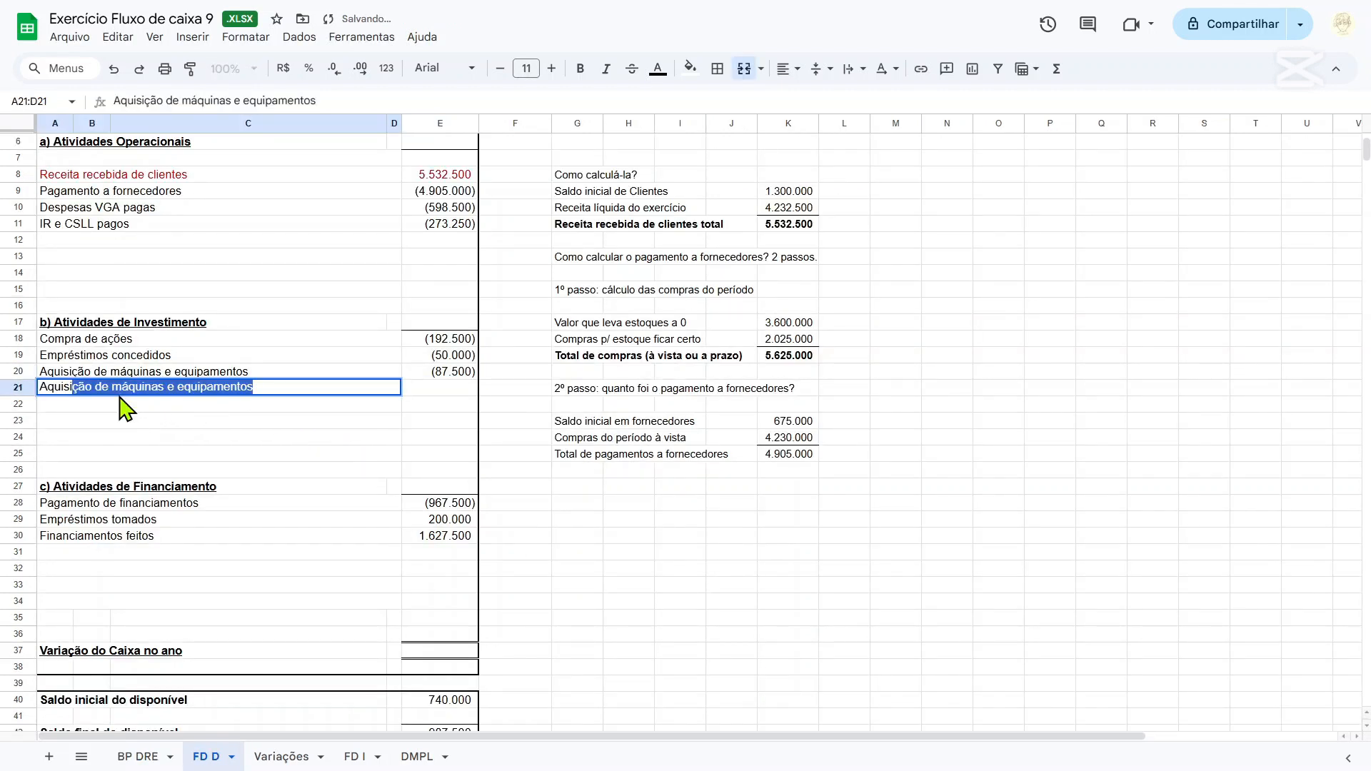
{"action": "type", "text": "ção de patentes"}
{"action": "key", "text": "Tab"}
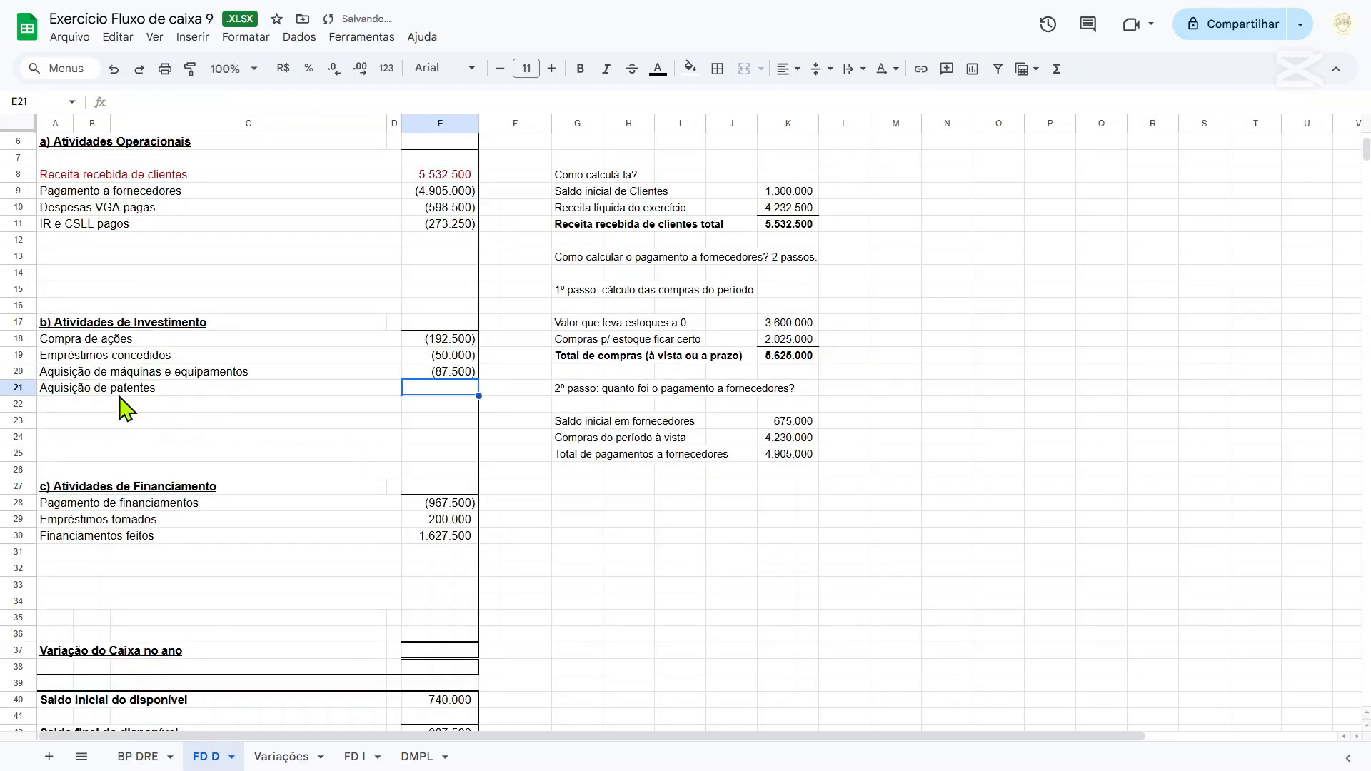
{"action": "type", "text": "="}
{"action": "left_click", "coordinate": [137, 756]}
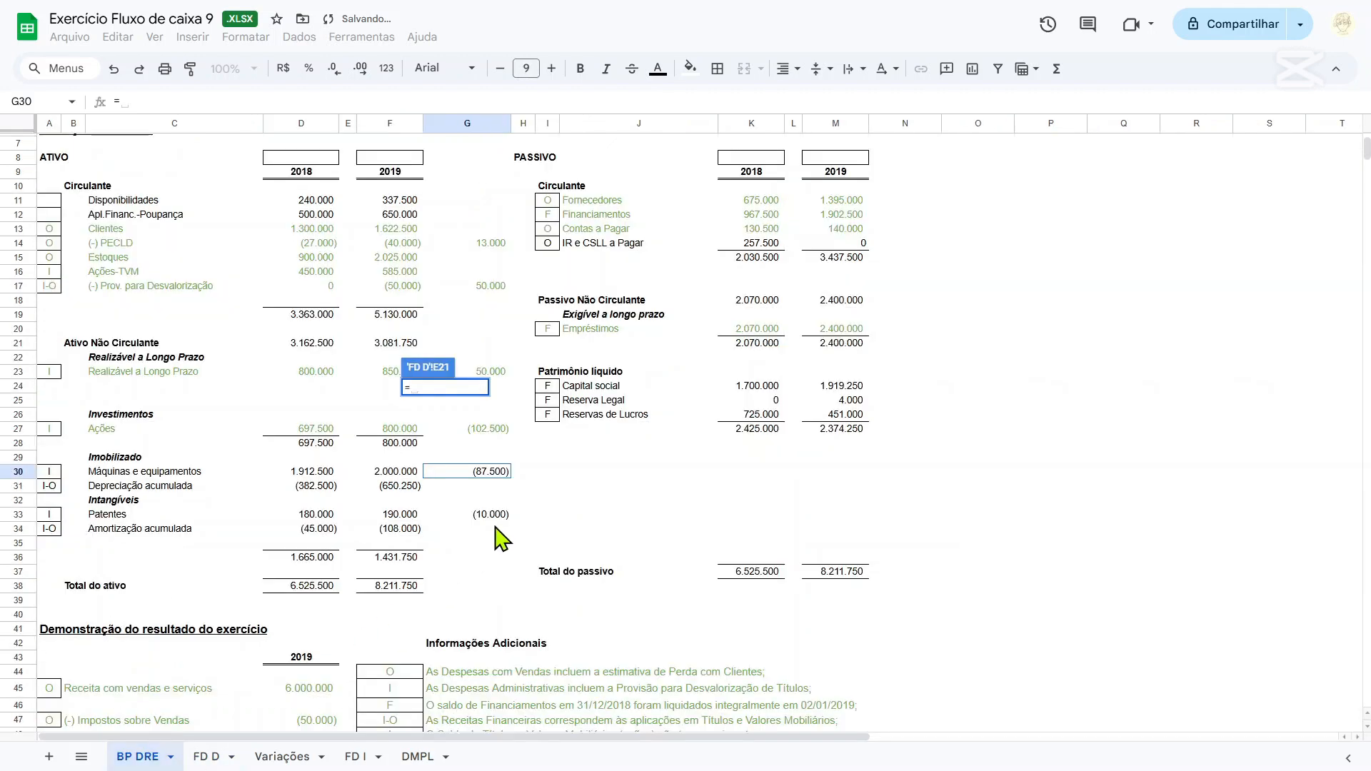
{"action": "left_click", "coordinate": [493, 516]}
{"action": "key", "text": "Return"}
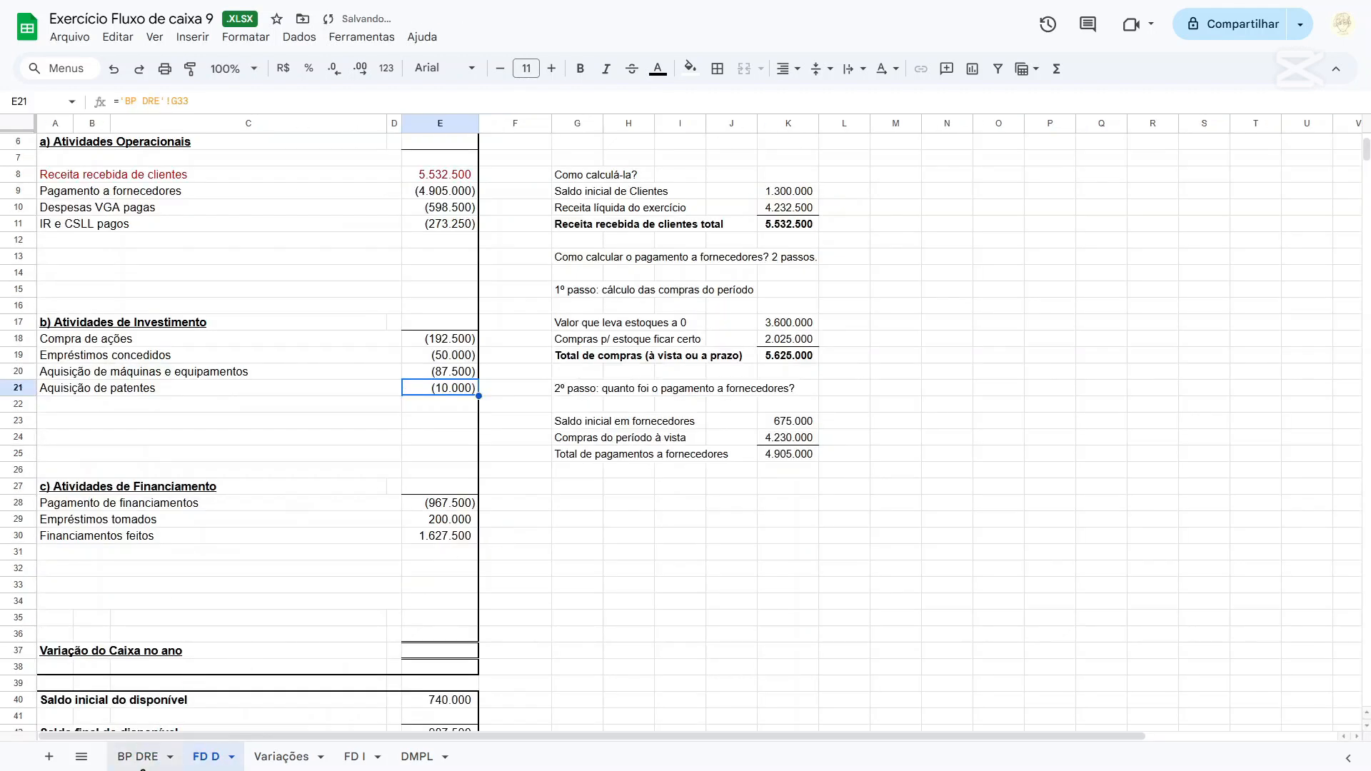
On the BP DRE sheet, colour the text of the Imobilizado and Intangíveis cells A30:G34 green.
{"action": "left_click", "coordinate": [161, 759]}
{"action": "left_click_drag", "start_coordinate": [49, 472], "coordinate": [468, 547]}
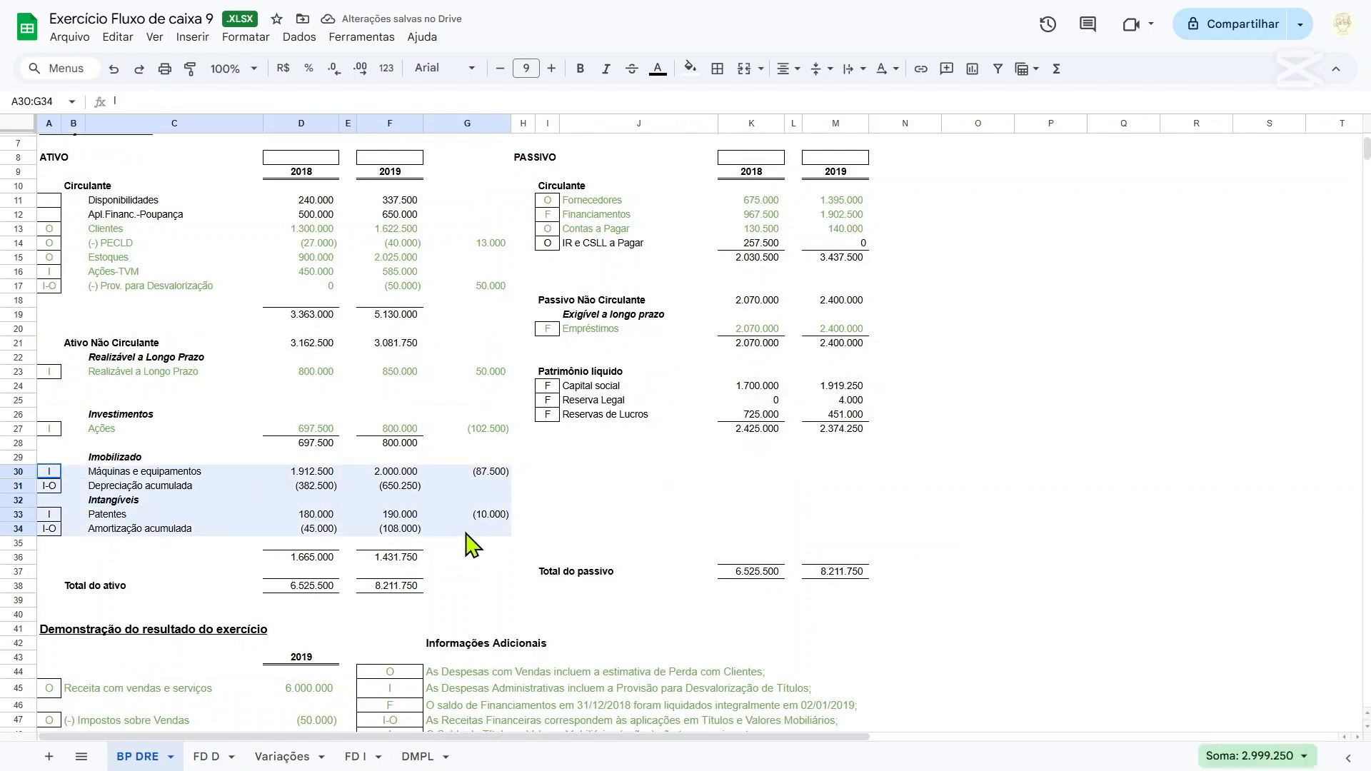
{"action": "left_click", "coordinate": [657, 68]}
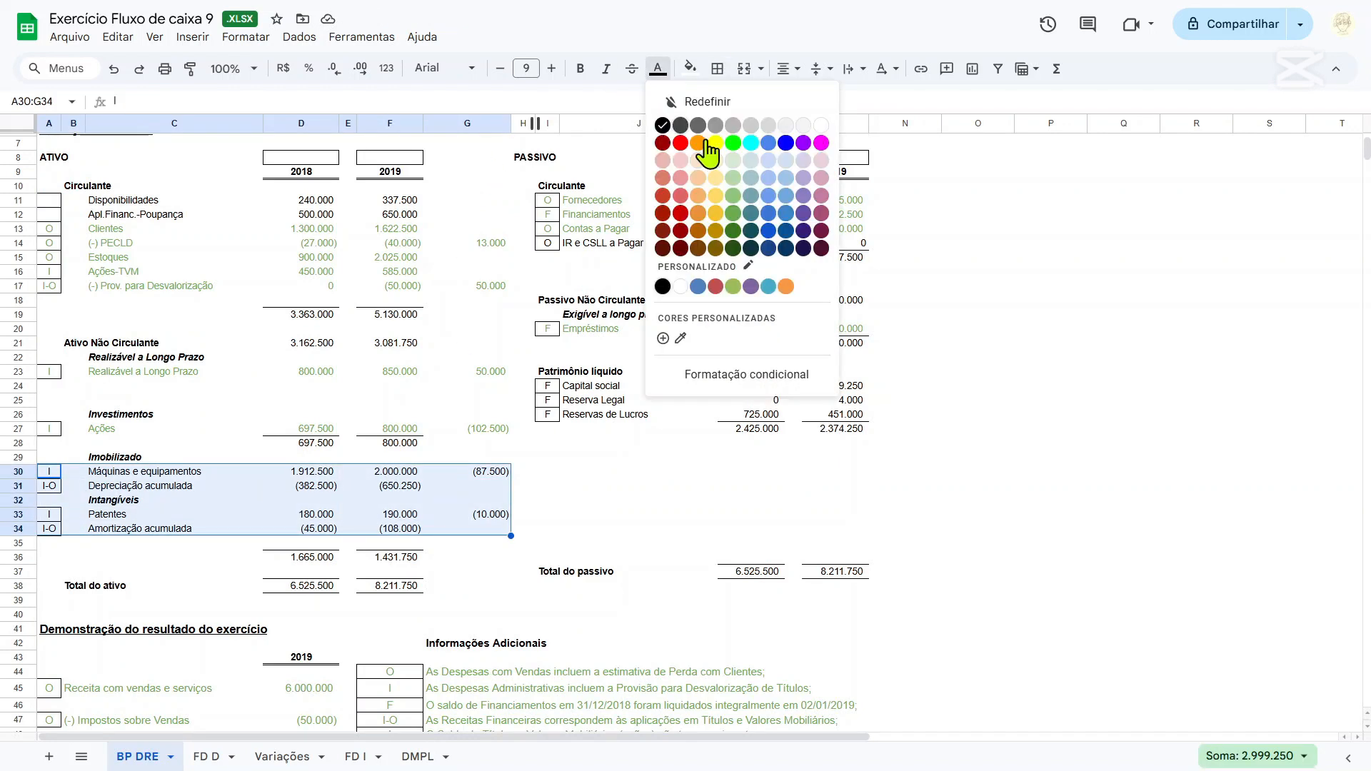
{"action": "left_click", "coordinate": [734, 214]}
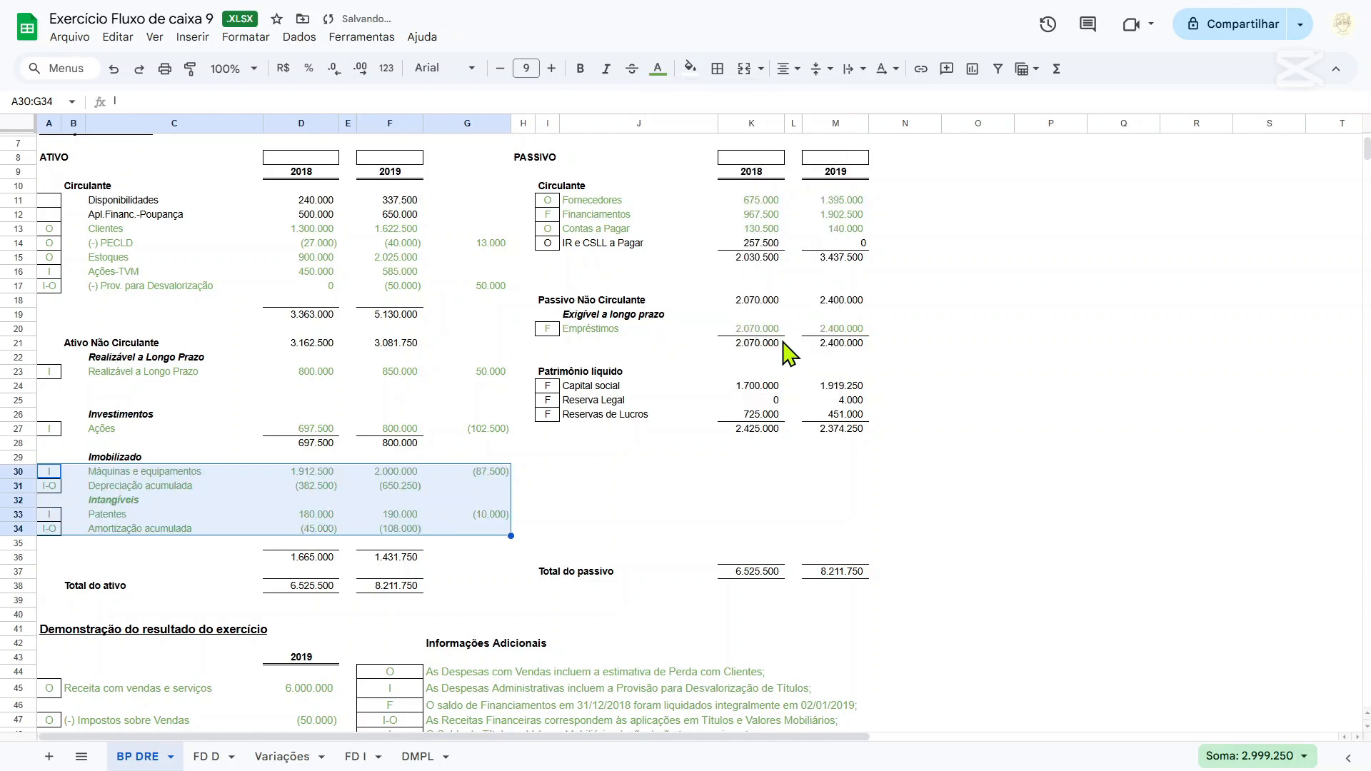
Colour the text of the IR e CSLL a Pagar row I14:M14 green.
{"action": "scroll", "coordinate": [839, 392], "scroll_direction": "up", "scroll_amount": 3}
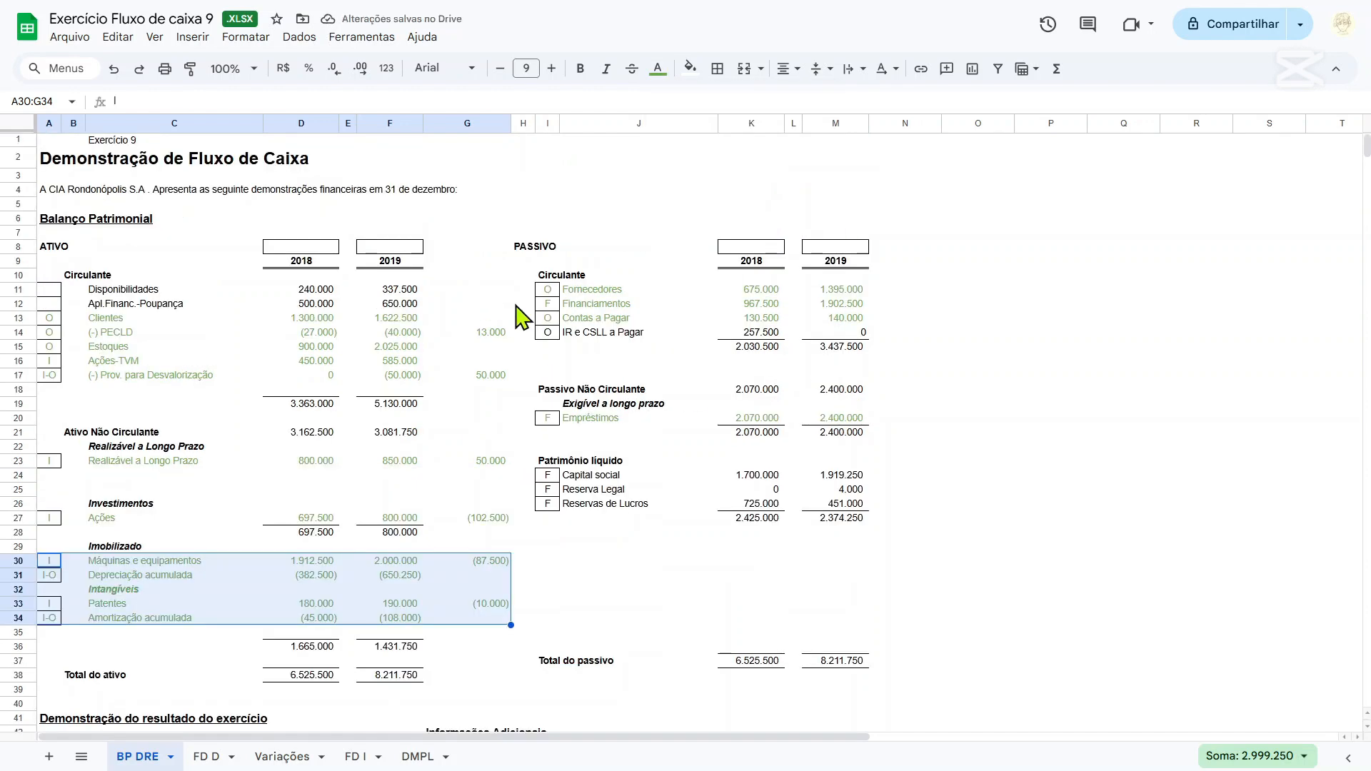
{"action": "left_click_drag", "start_coordinate": [548, 332], "coordinate": [856, 338]}
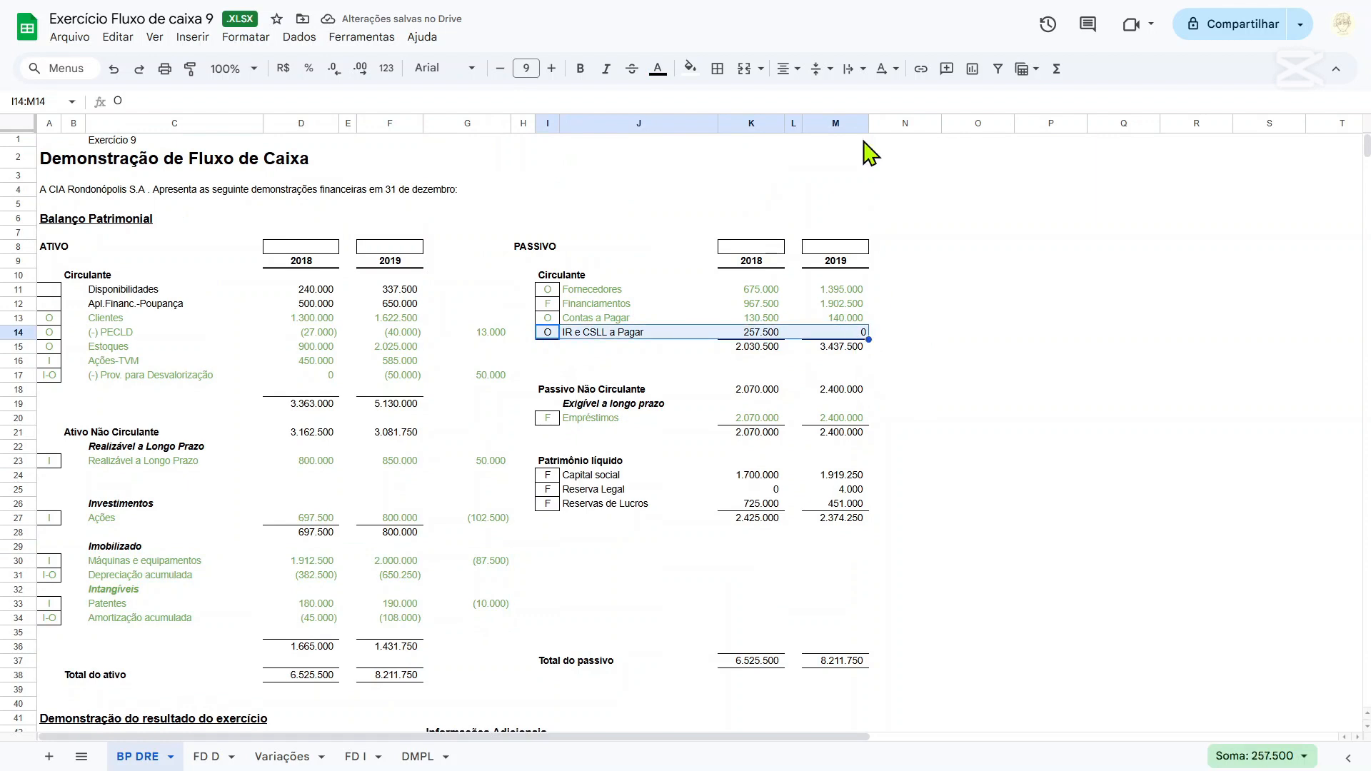
{"action": "left_click", "coordinate": [690, 68]}
{"action": "left_click", "coordinate": [658, 68]}
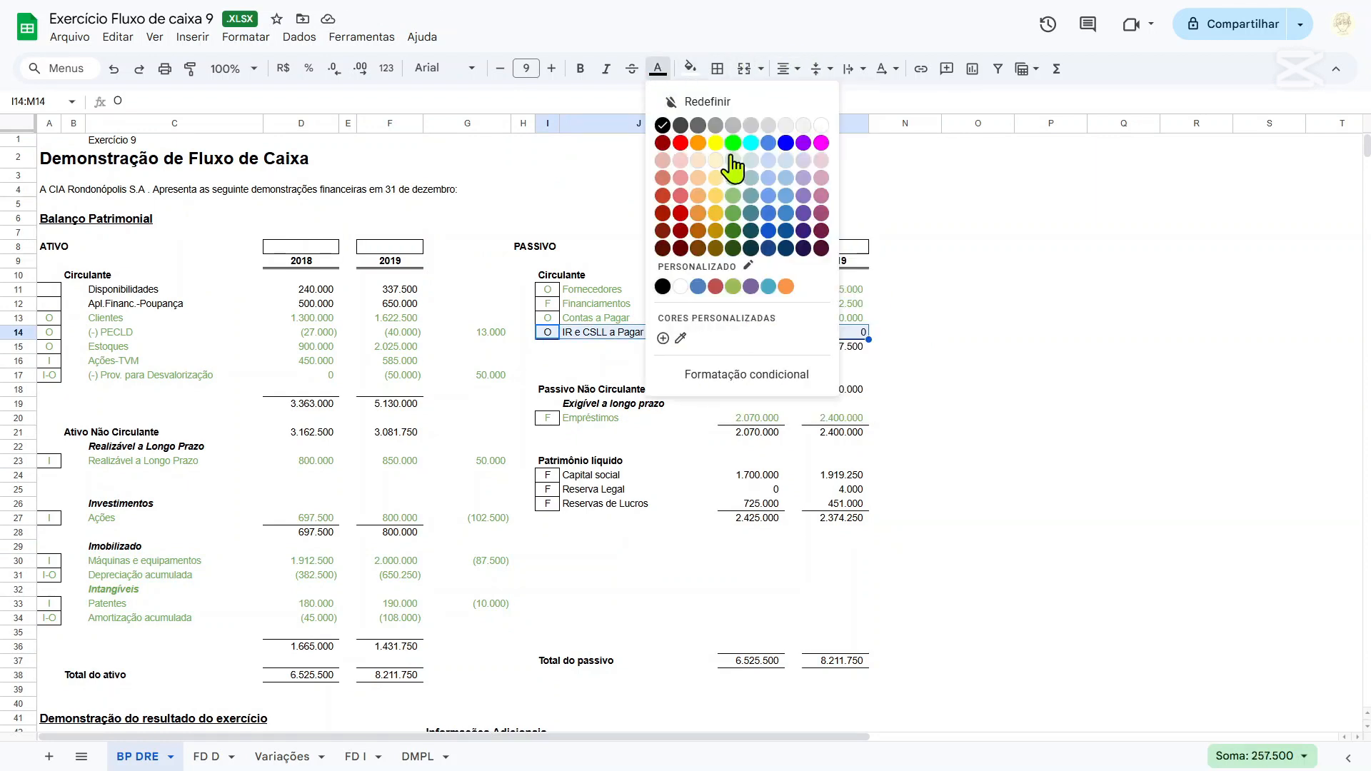
{"action": "left_click", "coordinate": [734, 223]}
Examine the 2018 and 2019 balances of Capital social, Reserva Legal and Reservas de Lucros under Patrimônio líquido.
{"action": "scroll", "coordinate": [714, 376], "scroll_direction": "down", "scroll_amount": 2}
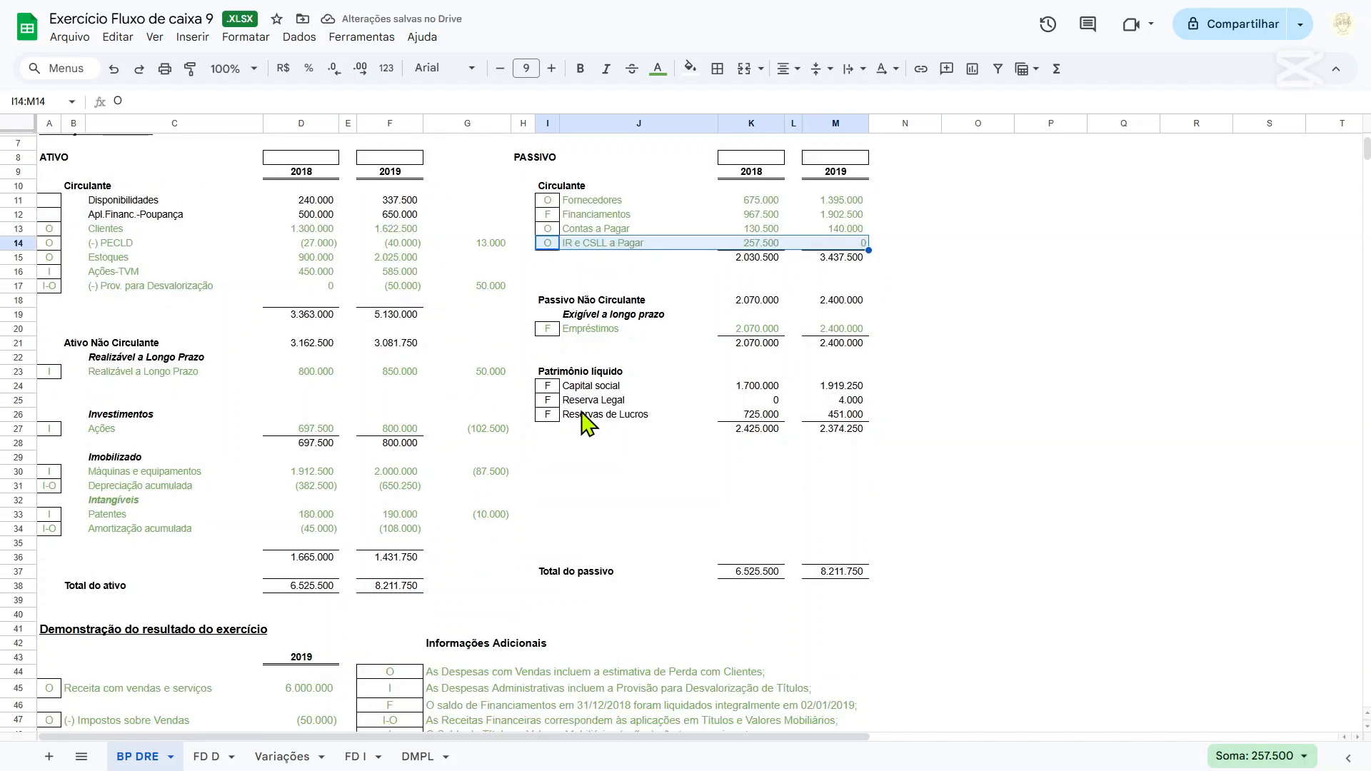
{"action": "scroll", "coordinate": [586, 422], "scroll_direction": "down", "scroll_amount": 2}
{"action": "left_click_drag", "start_coordinate": [552, 295], "coordinate": [881, 288]}
{"action": "left_click", "coordinate": [860, 328]}
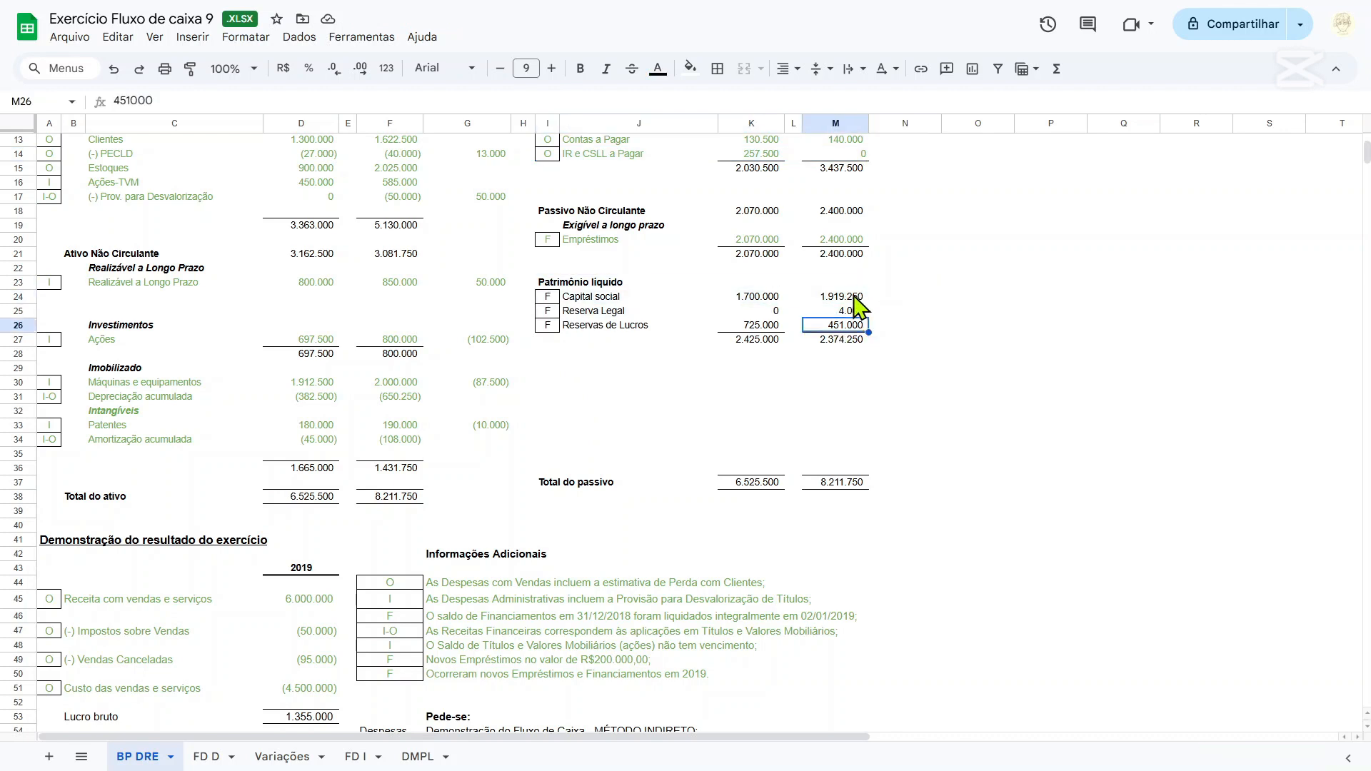
{"action": "mouse_move", "coordinate": [772, 295]}
{"action": "left_mouse_down"}
{"action": "mouse_move", "coordinate": [865, 287]}
{"action": "mouse_move", "coordinate": [755, 299]}
{"action": "left_mouse_up"}
{"action": "left_click", "coordinate": [884, 297]}
{"action": "left_click", "coordinate": [893, 299]}
{"action": "left_click_drag", "start_coordinate": [844, 300], "coordinate": [754, 302]}
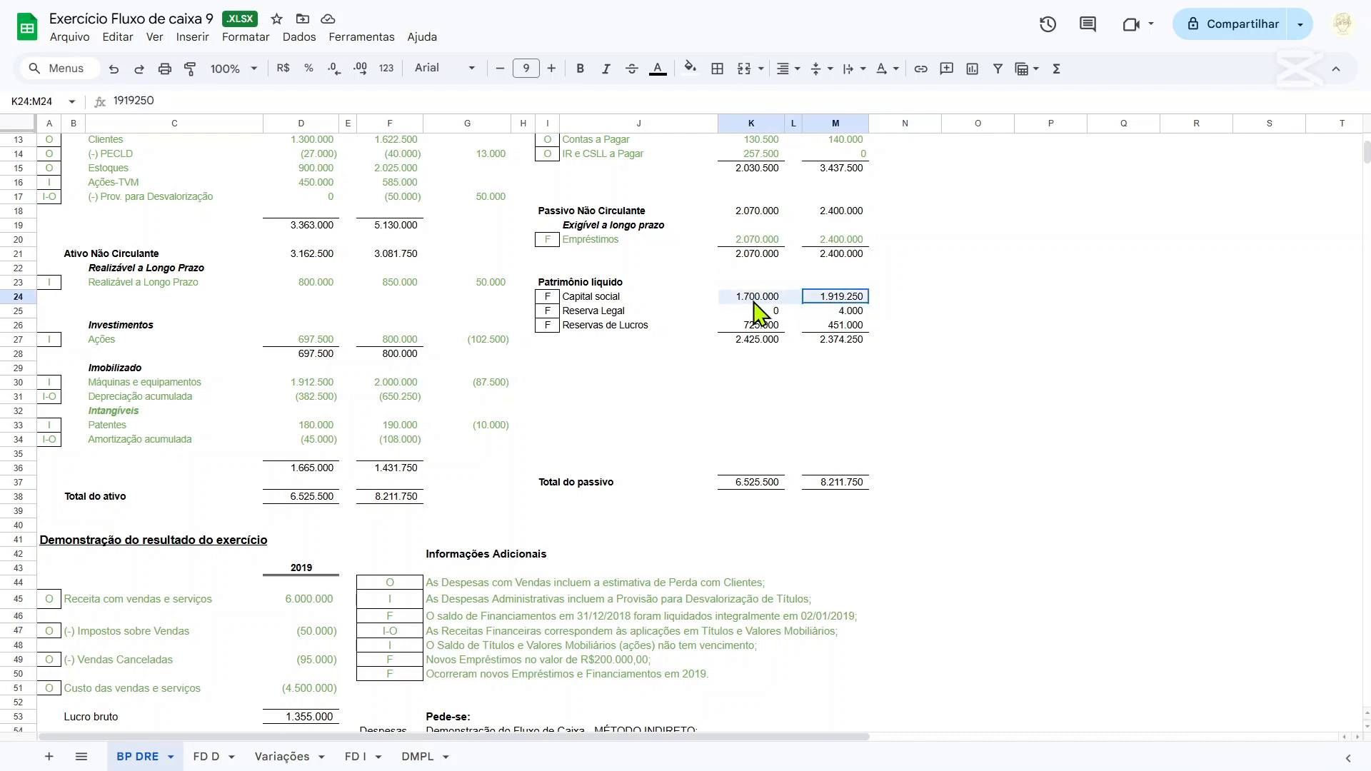
{"action": "left_click", "coordinate": [877, 341]}
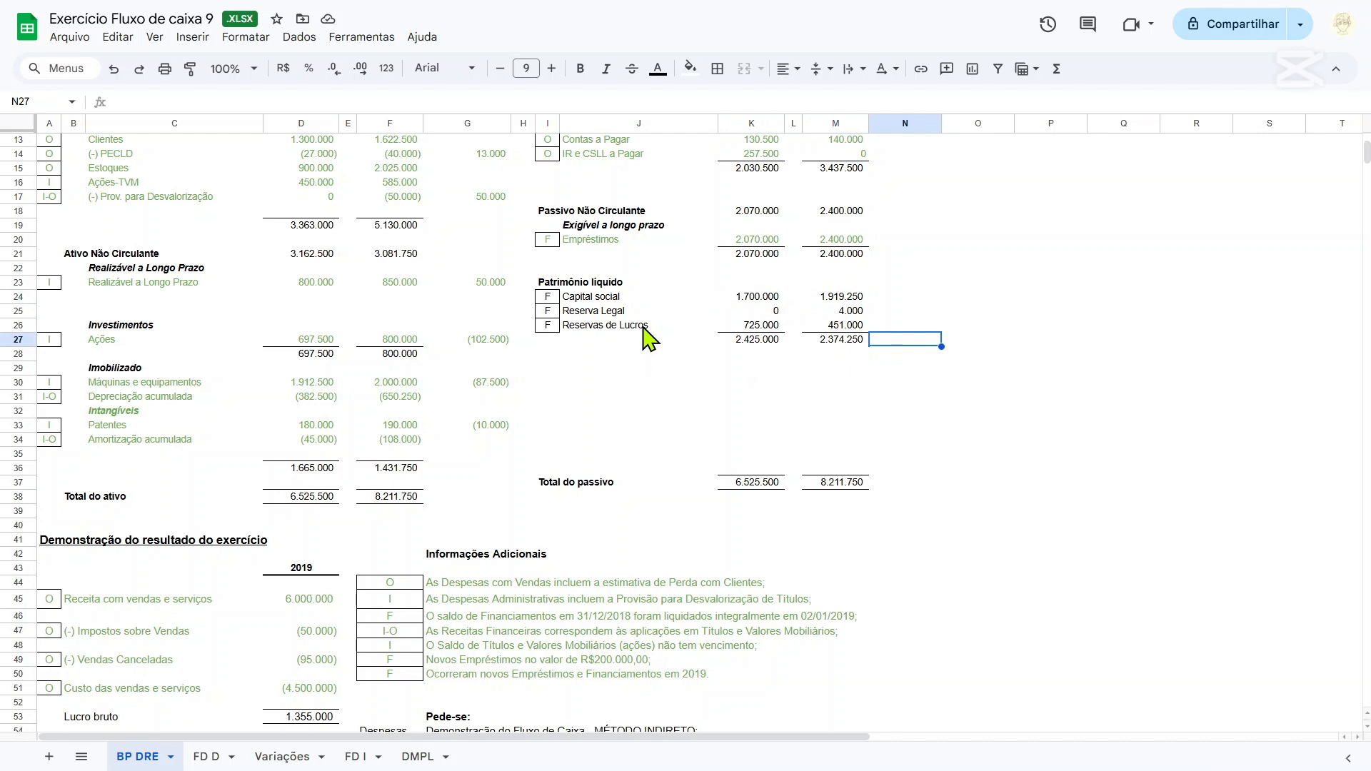
{"action": "left_click", "coordinate": [905, 294]}
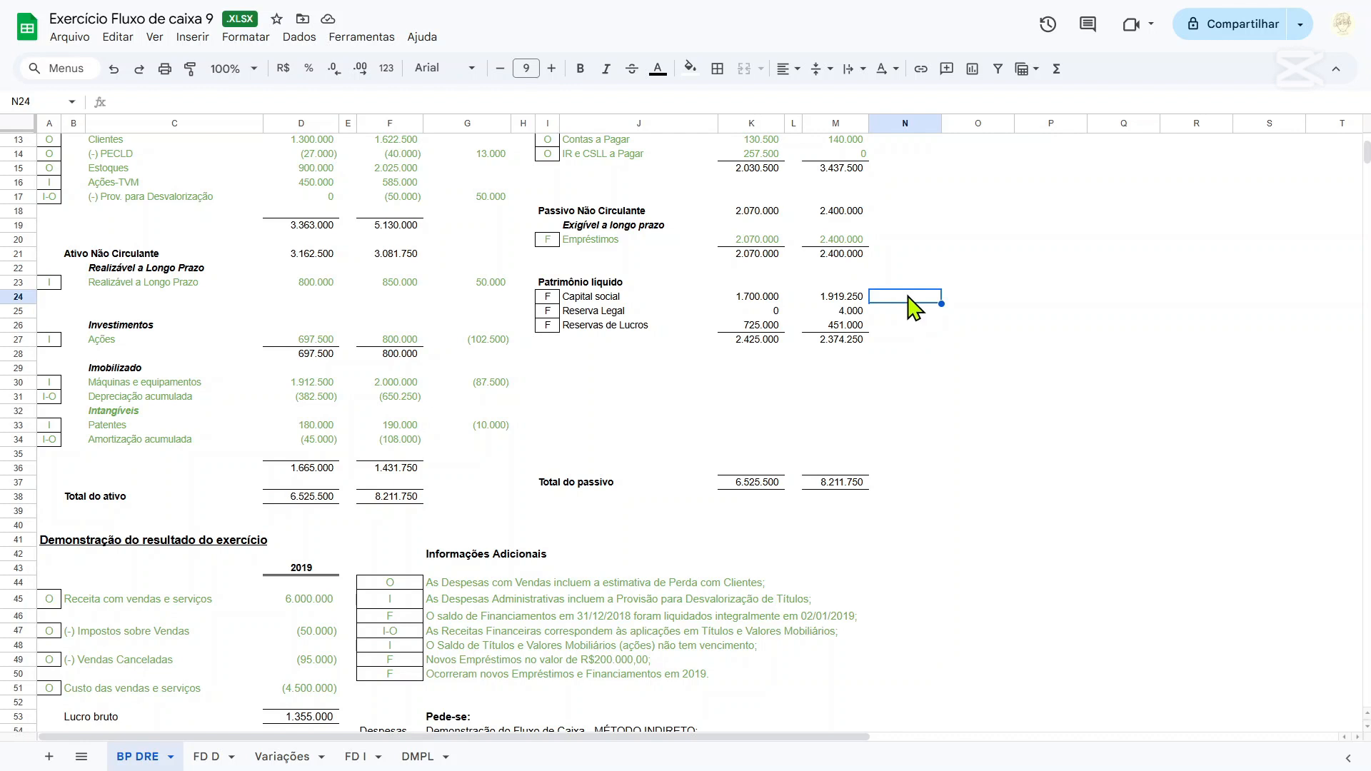
Calculate the Capital social change in N24 with =-K24+M24 and copy the formula to Reserva Legal and Reservas de Lucros in N25:N26.
{"action": "type", "text": "=-"}
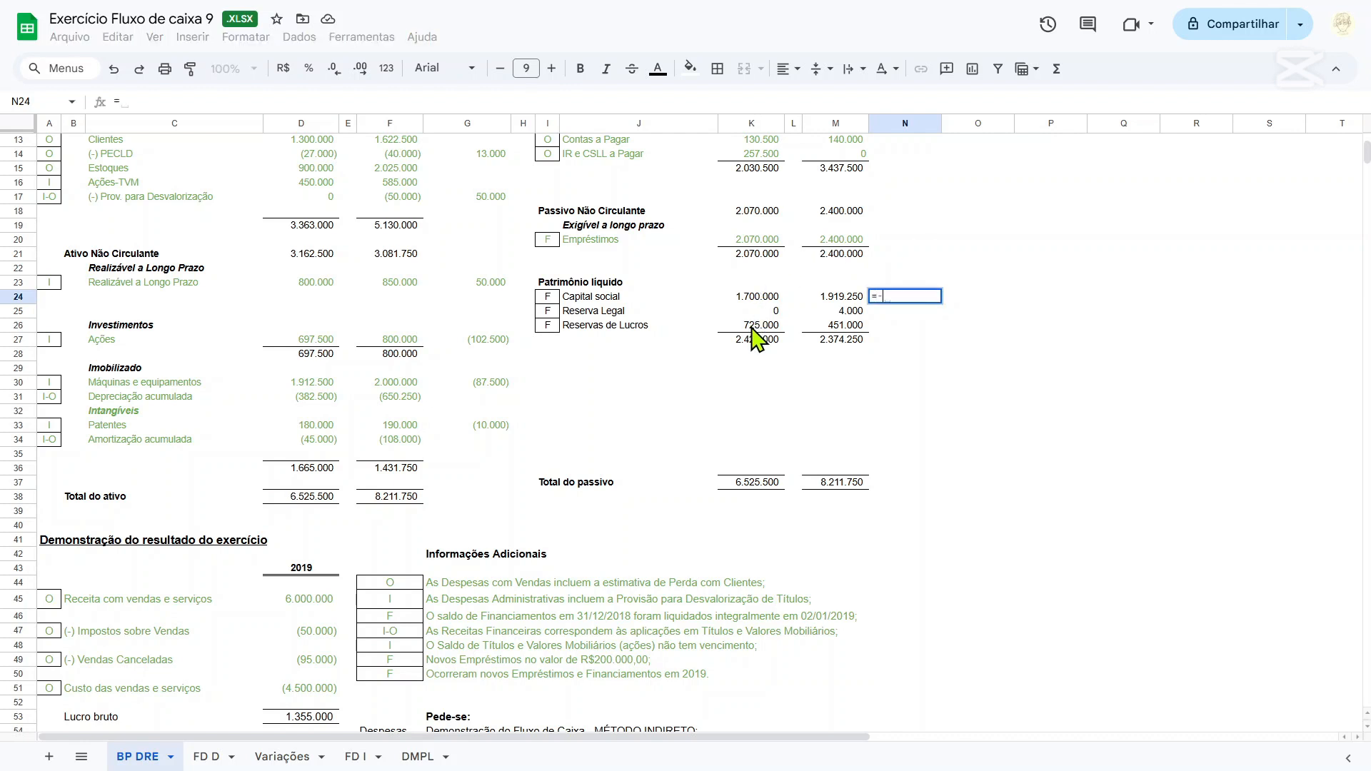
{"action": "left_click", "coordinate": [745, 299]}
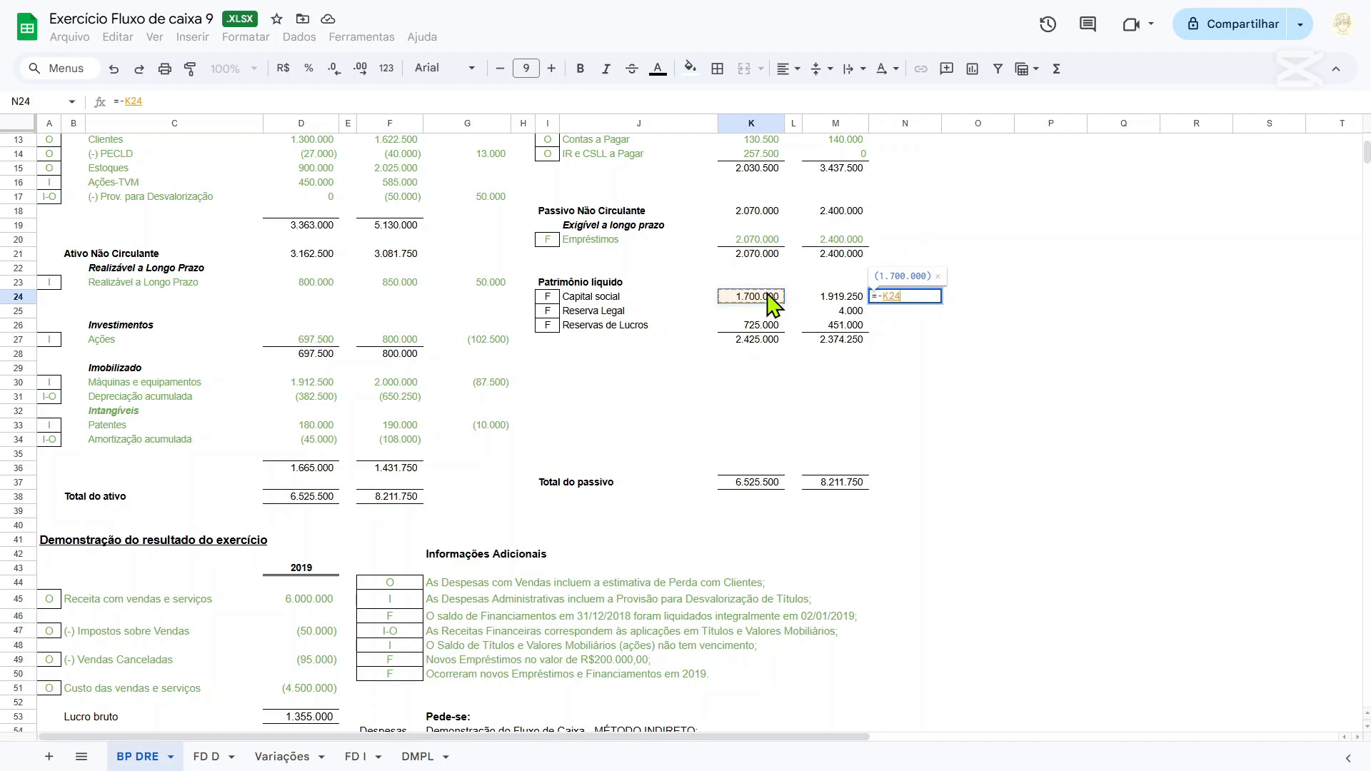
{"action": "type", "text": "+"}
{"action": "left_click", "coordinate": [840, 300]}
{"action": "key", "text": "Return"}
{"action": "left_click", "coordinate": [909, 300]}
{"action": "key", "text": "ctrl+c"}
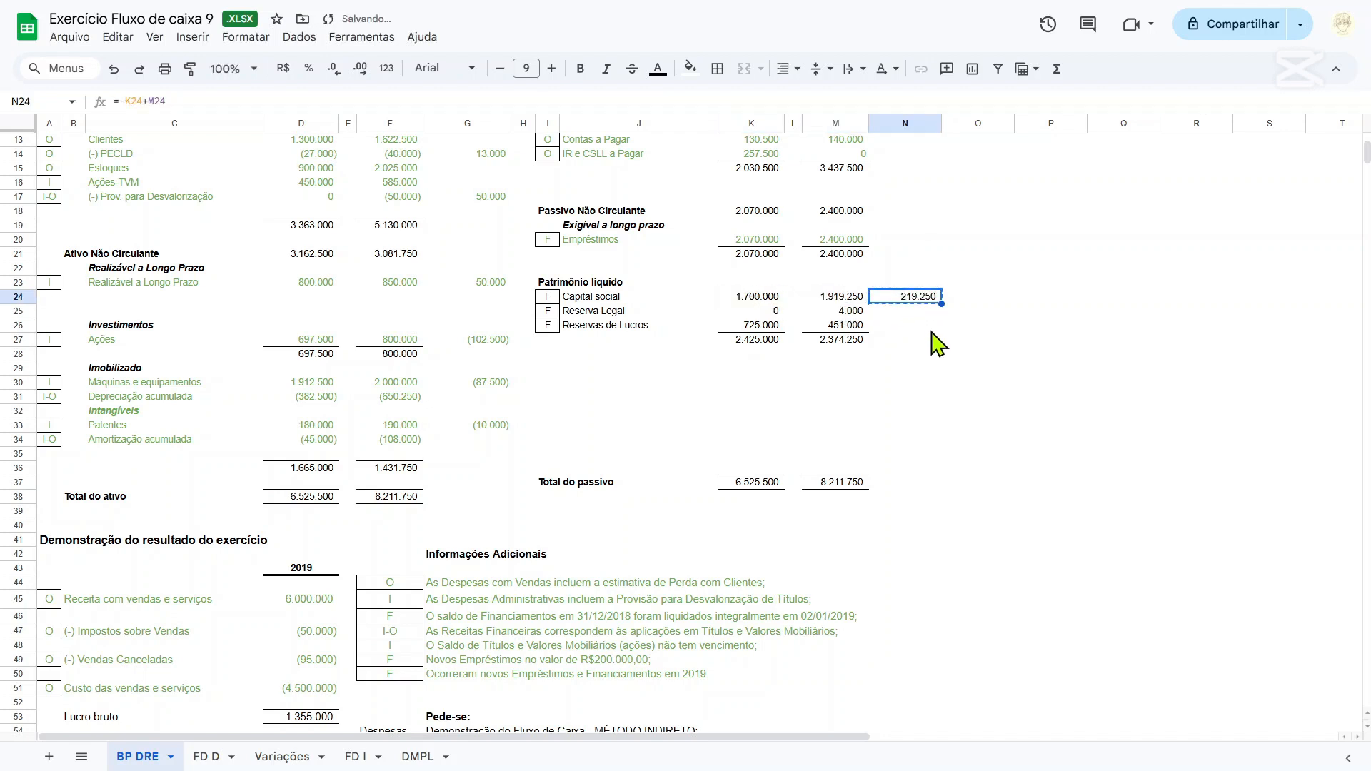
{"action": "left_click", "coordinate": [910, 327], "text": "shift"}
{"action": "key", "text": "ctrl+v"}
{"action": "left_click", "coordinate": [912, 353]}
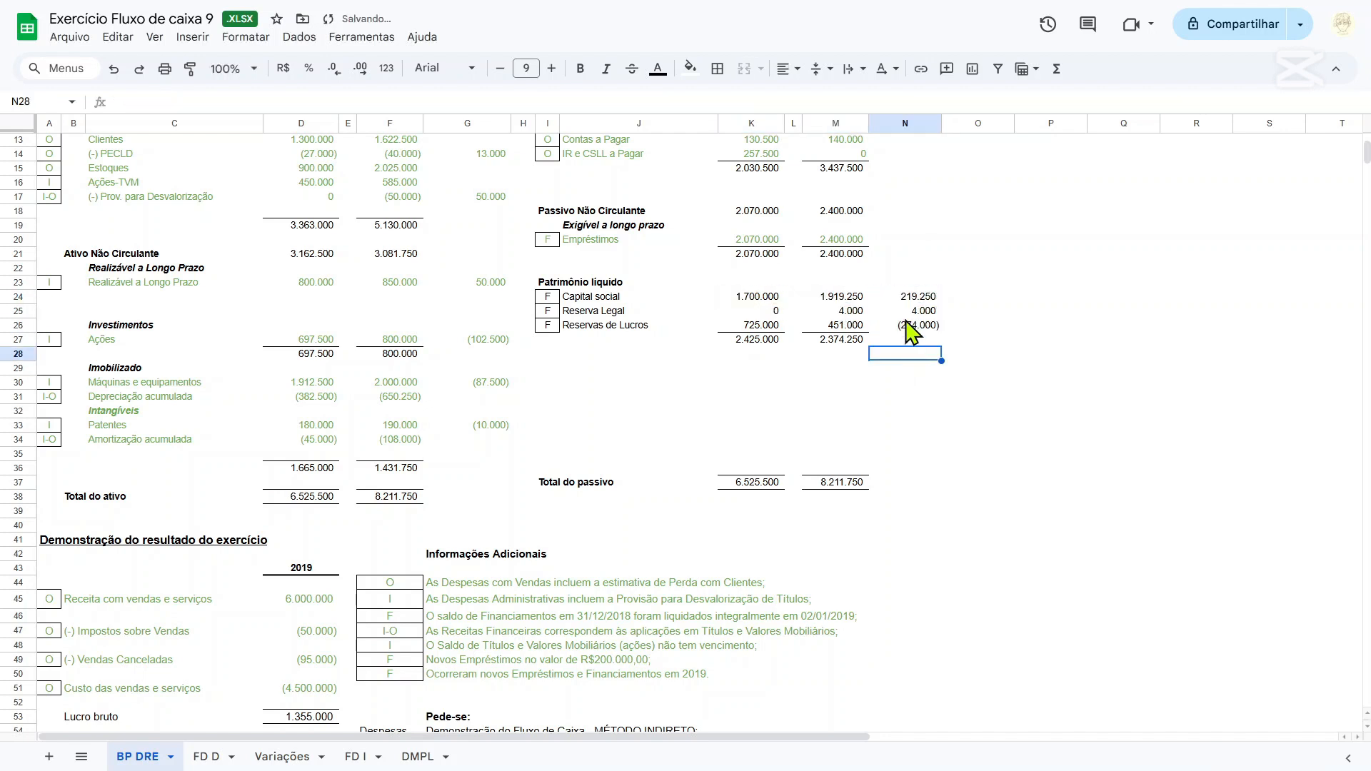
{"action": "key", "text": "Up"}
{"action": "key", "text": "Up"}
{"action": "key", "text": "Up"}
{"action": "key", "text": "Down"}
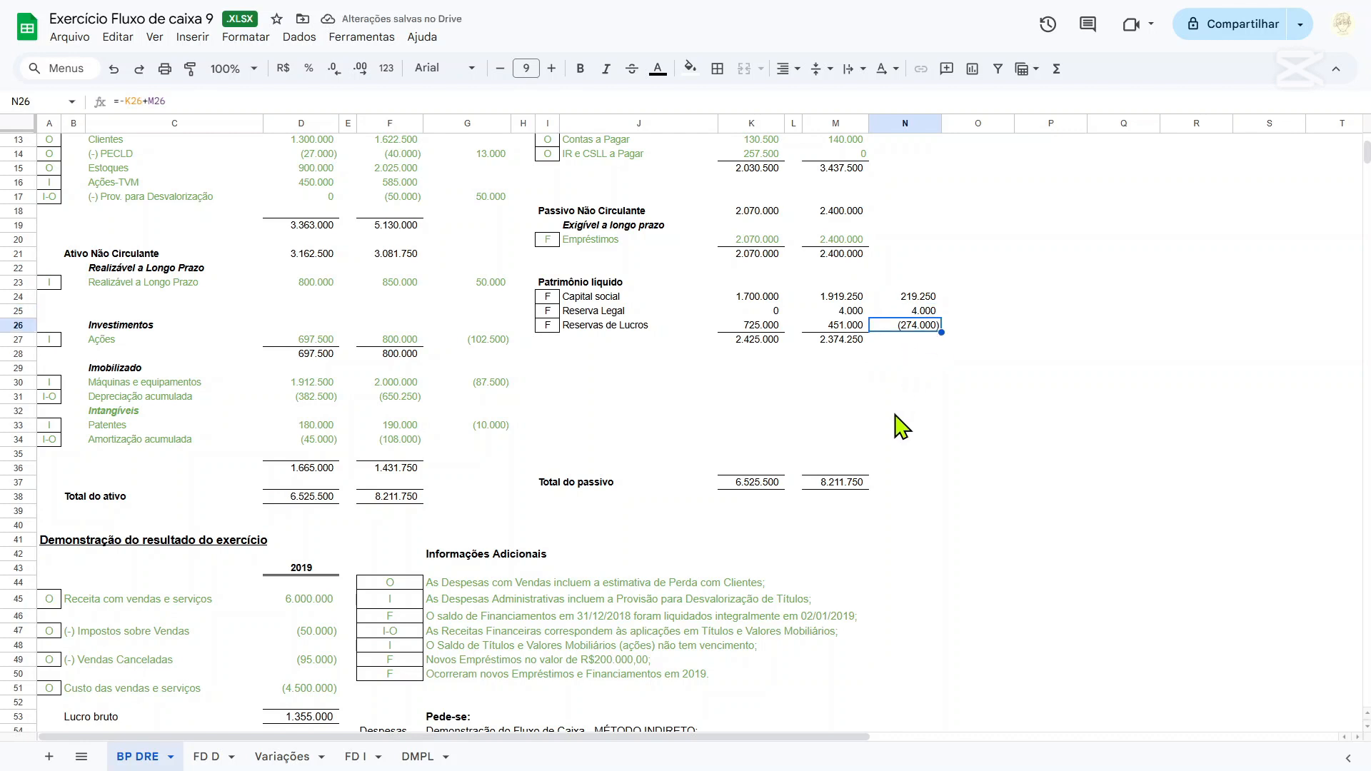
Compare the Patrimônio líquido changes in N24:N26 with the Resultado líquido do exercício in D69.
{"action": "scroll", "coordinate": [902, 427], "scroll_direction": "up", "scroll_amount": 2}
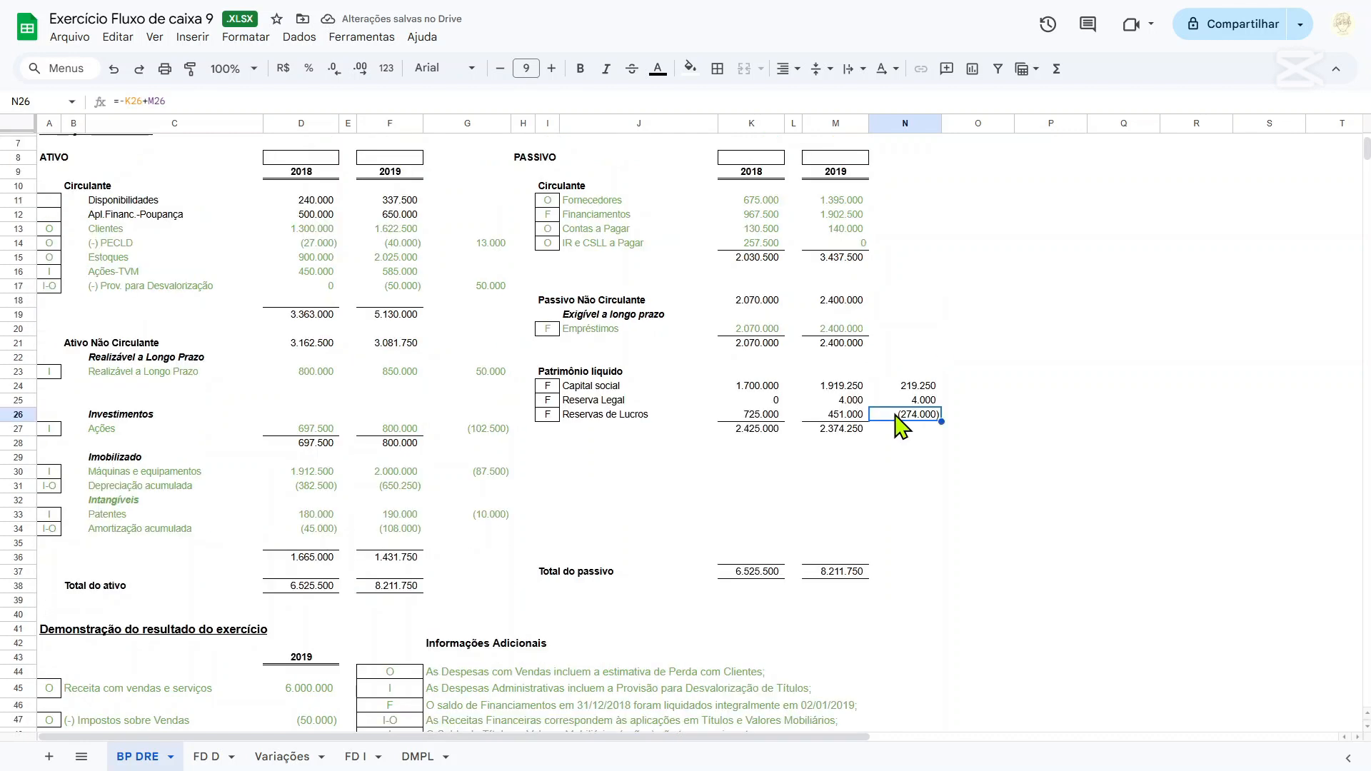
{"action": "left_click", "coordinate": [778, 401]}
{"action": "scroll", "coordinate": [904, 450], "scroll_direction": "down", "scroll_amount": 4}
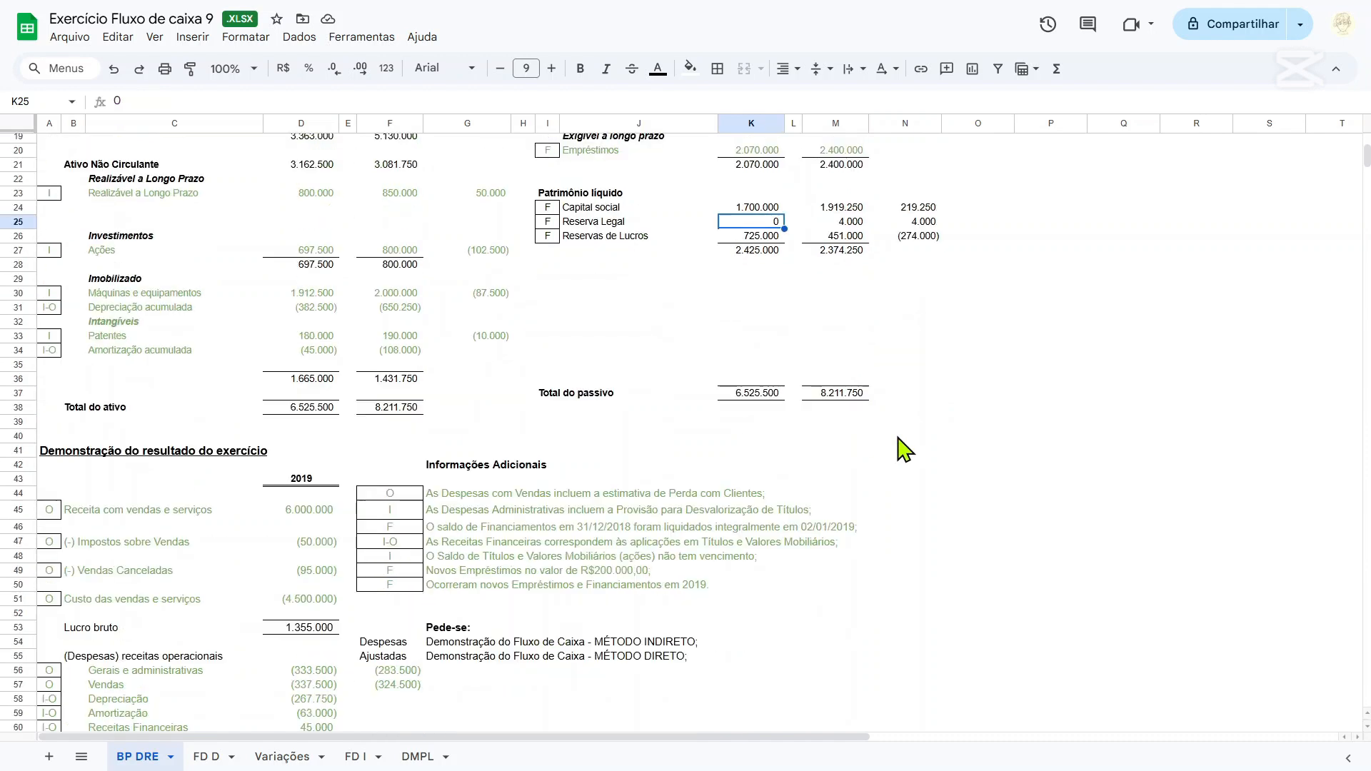
{"action": "scroll", "coordinate": [901, 447], "scroll_direction": "down", "scroll_amount": 6}
{"action": "left_click", "coordinate": [307, 587]}
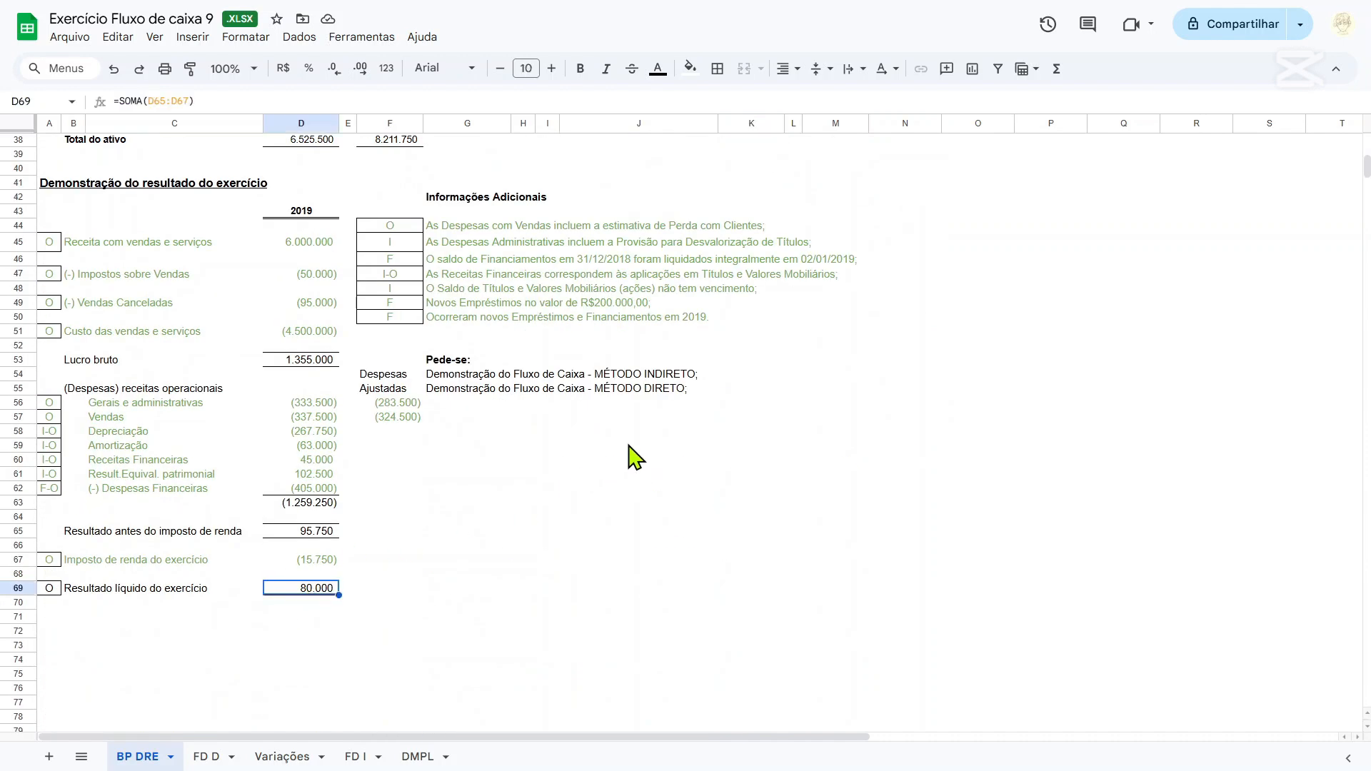
{"action": "scroll", "coordinate": [774, 434], "scroll_direction": "up", "scroll_amount": 4}
{"action": "scroll", "coordinate": [704, 505], "scroll_direction": "down", "scroll_amount": 4}
{"action": "scroll", "coordinate": [750, 507], "scroll_direction": "up", "scroll_amount": 8}
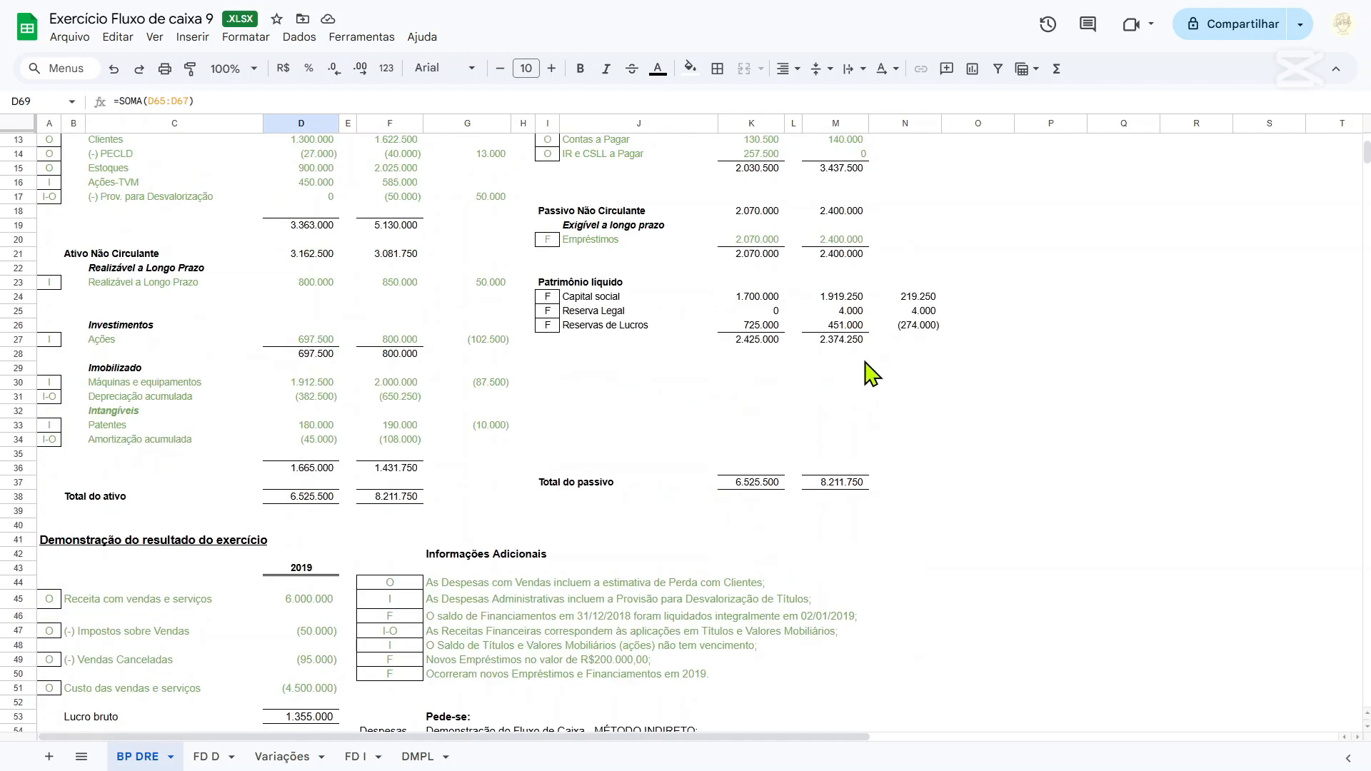
{"action": "scroll", "coordinate": [882, 358], "scroll_direction": "down", "scroll_amount": 5}
{"action": "scroll", "coordinate": [903, 300], "scroll_direction": "up", "scroll_amount": 2}
Try calculating the net result less the Reserva Legal change in N30 with =D69-N25, and clear the cell again.
{"action": "left_click", "coordinate": [920, 205]}
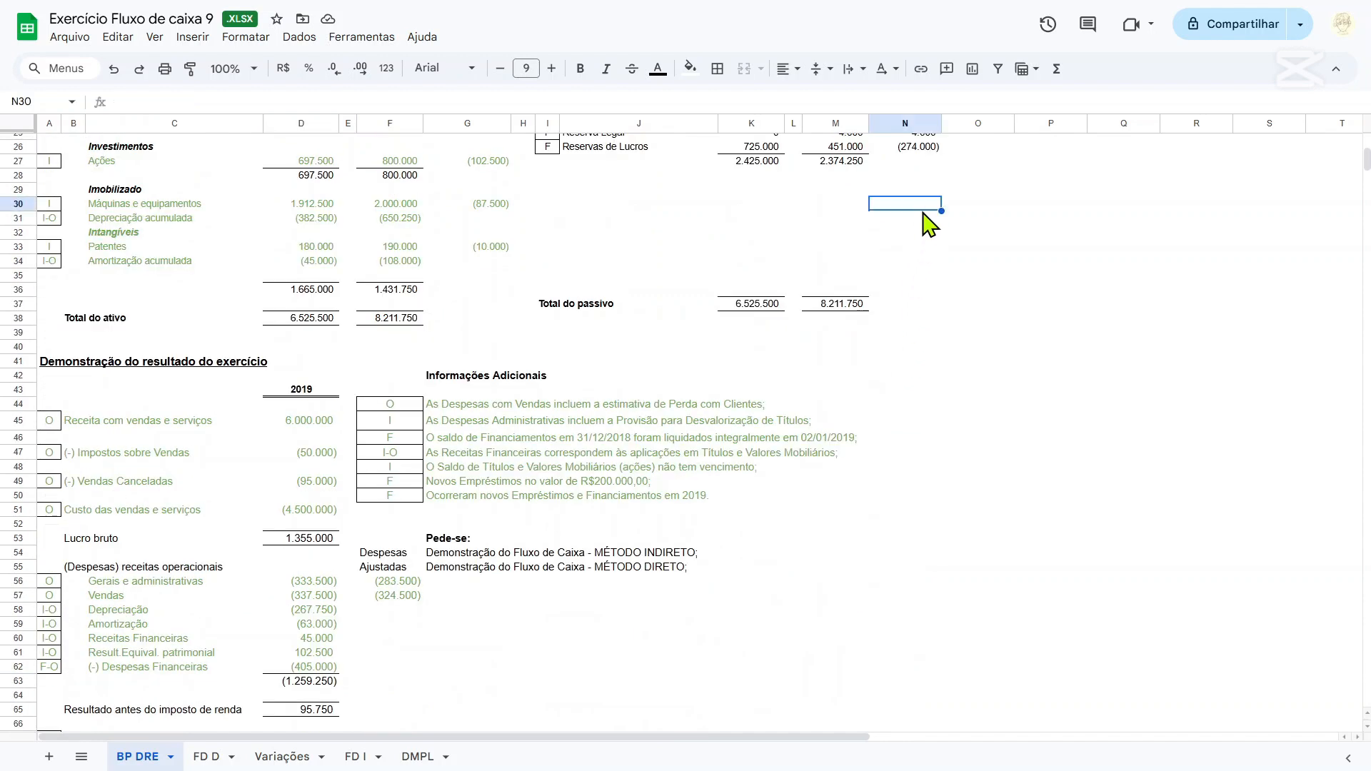
{"action": "type", "text": "="}
{"action": "scroll", "coordinate": [400, 543], "scroll_direction": "down", "scroll_amount": 4}
{"action": "left_click", "coordinate": [318, 591]}
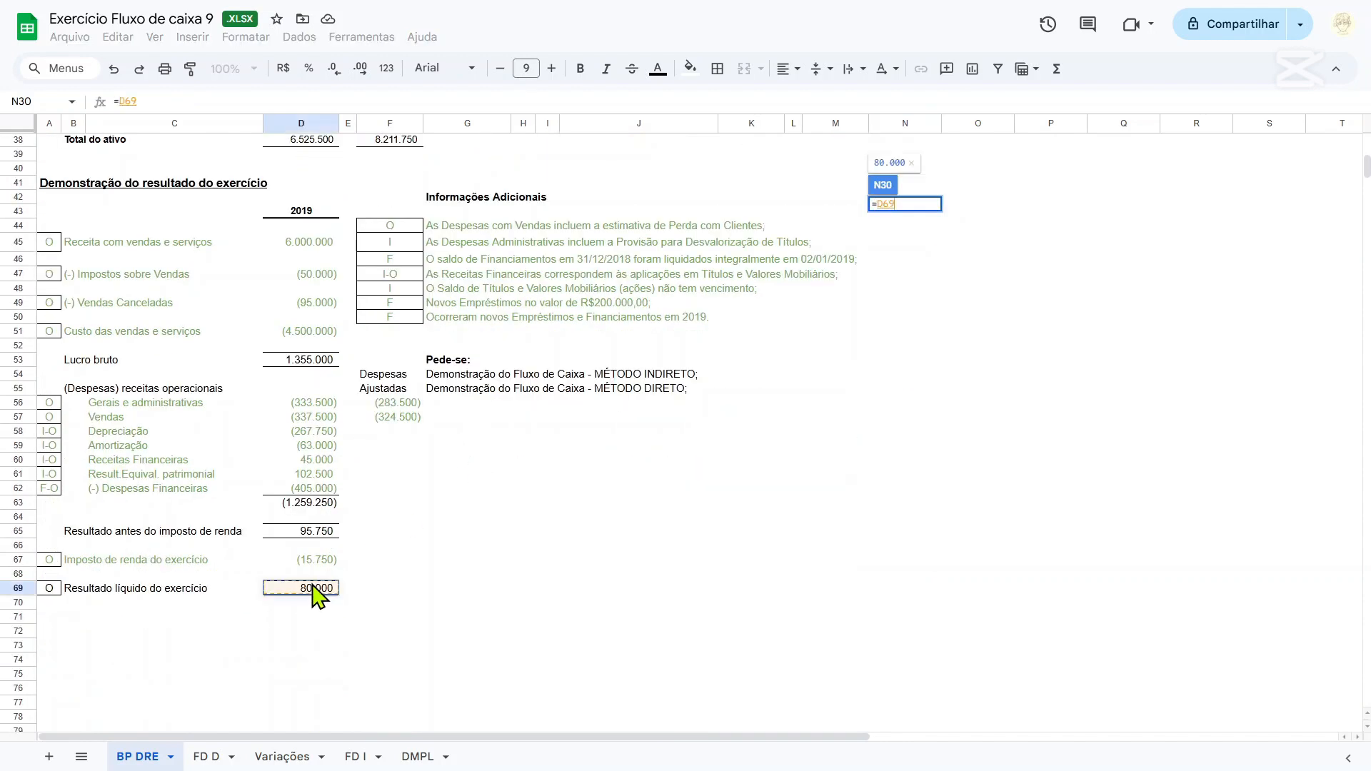
{"action": "scroll", "coordinate": [707, 412], "scroll_direction": "up", "scroll_amount": 6}
{"action": "scroll", "coordinate": [707, 412], "scroll_direction": "up", "scroll_amount": 4}
{"action": "type", "text": "-"}
{"action": "left_click", "coordinate": [914, 402]}
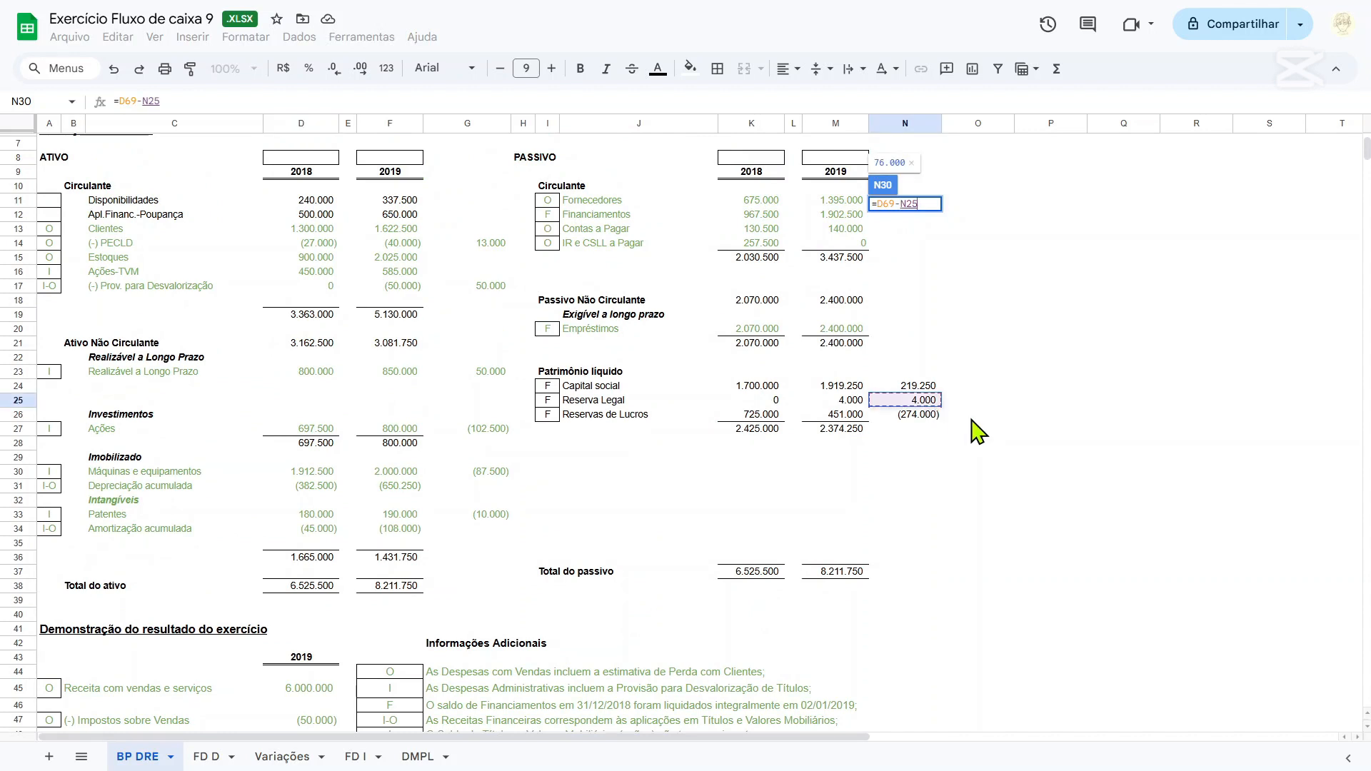
{"action": "key", "text": "Return"}
{"action": "left_click", "coordinate": [927, 473]}
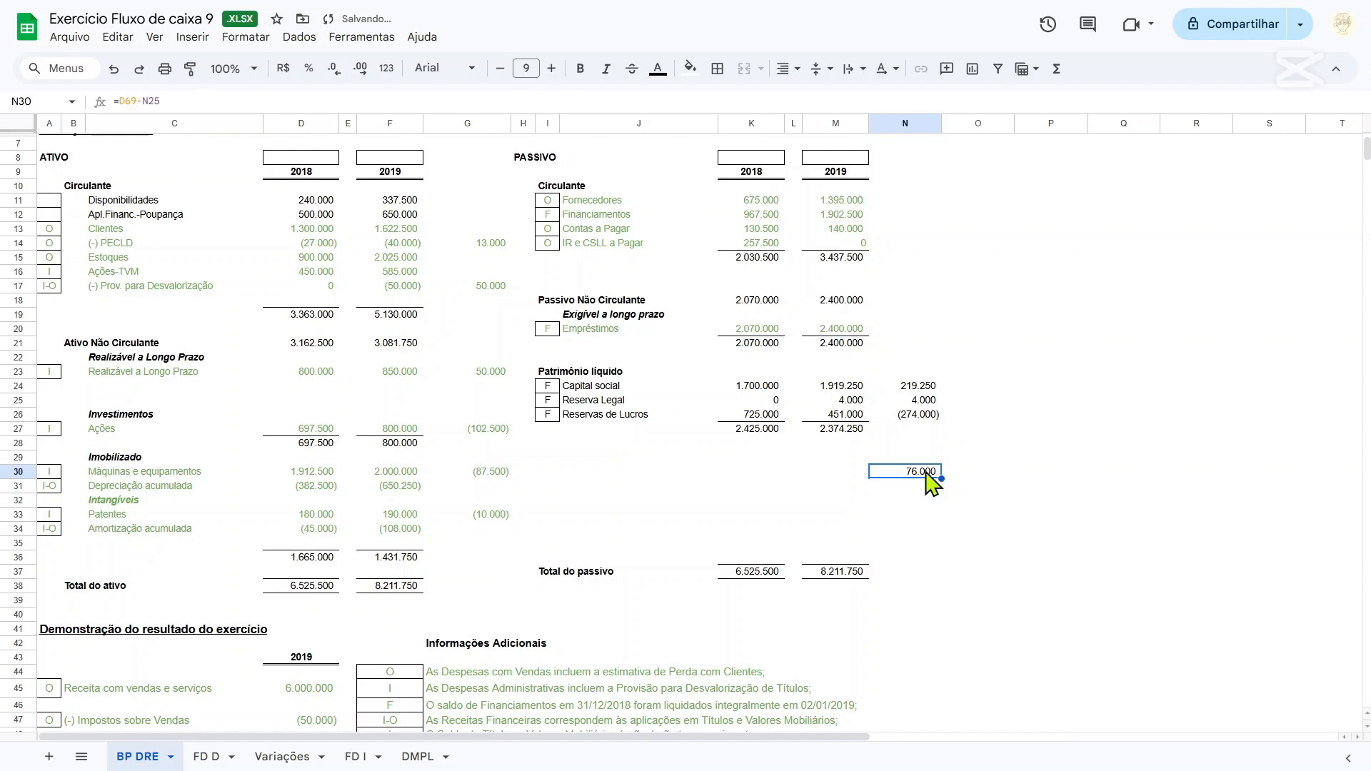
{"action": "key", "text": "Delete"}
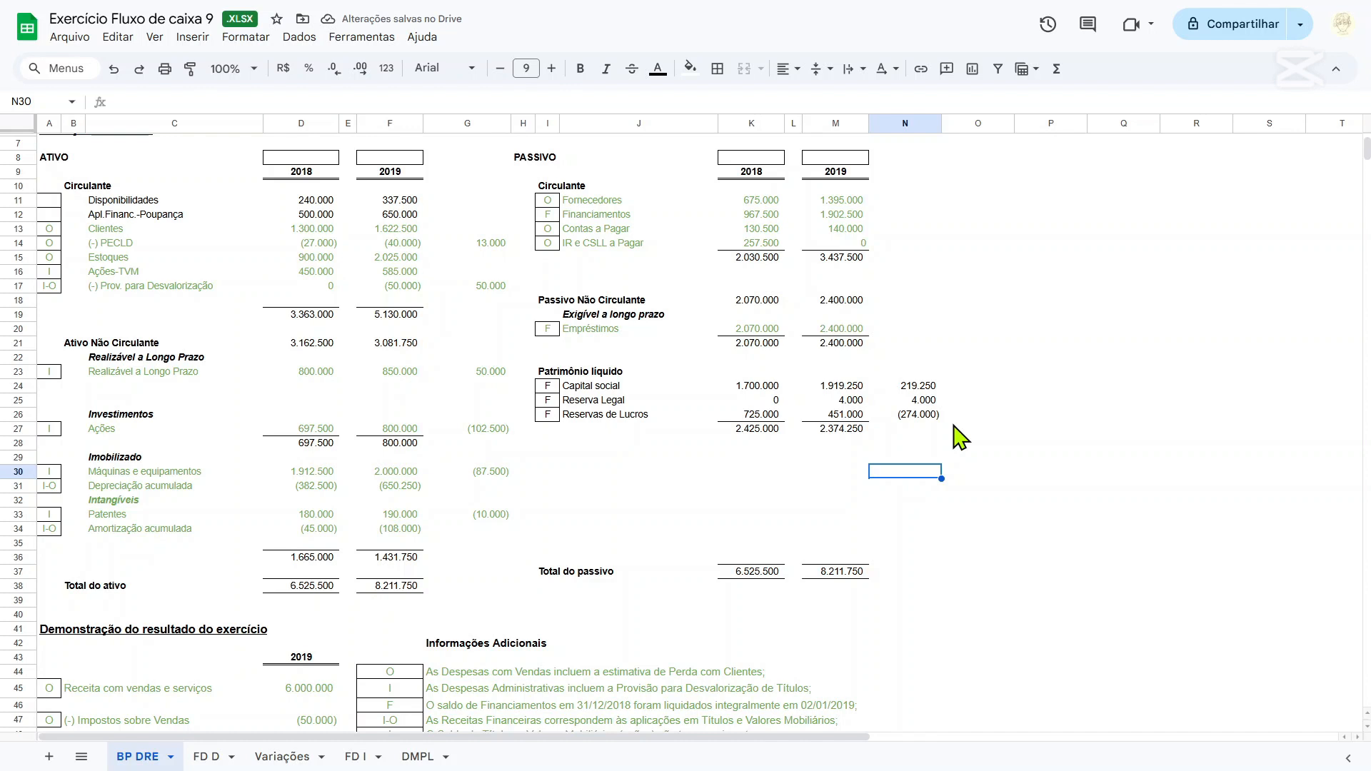
Compare the opening Lucros acumulados balance on the DMPL sheet with the 2018 Reservas de Lucros balance on BP DRE.
{"action": "left_click", "coordinate": [421, 757]}
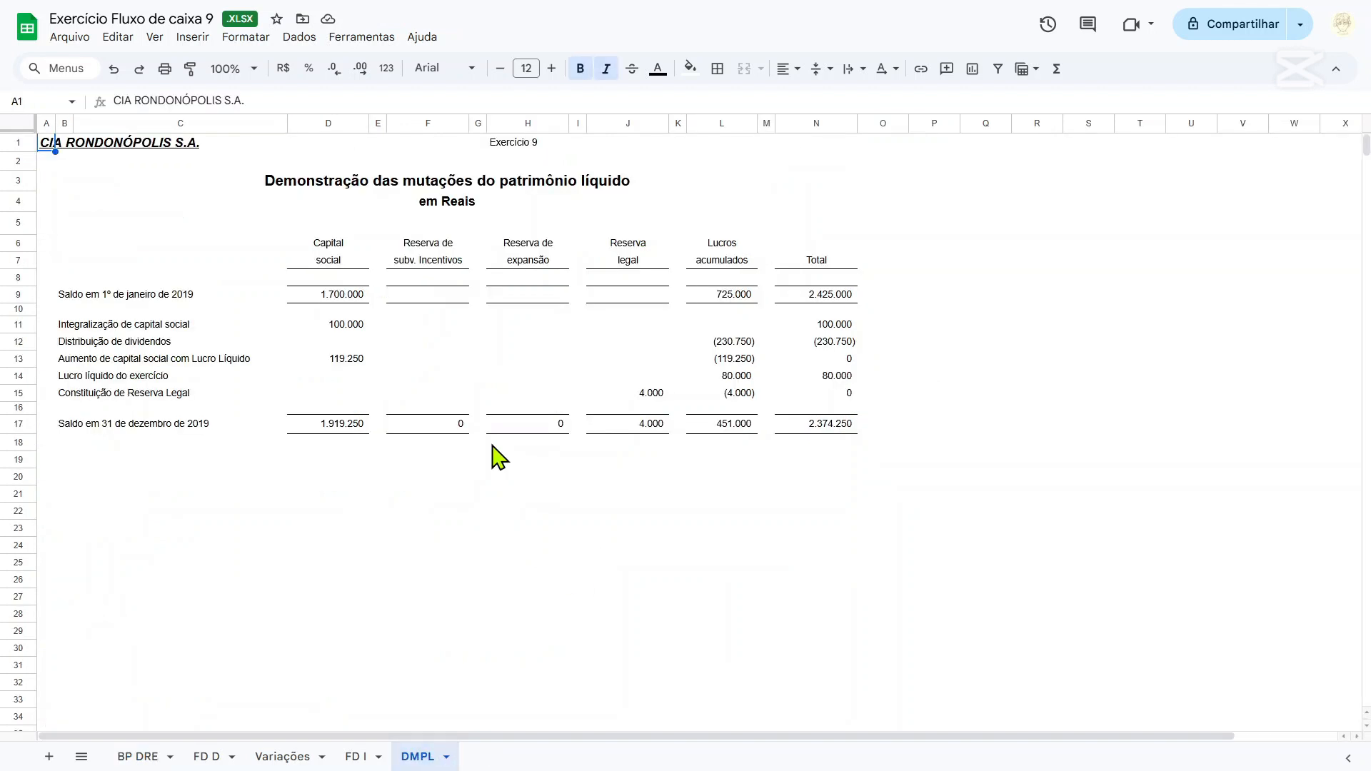
{"action": "left_click", "coordinate": [736, 297]}
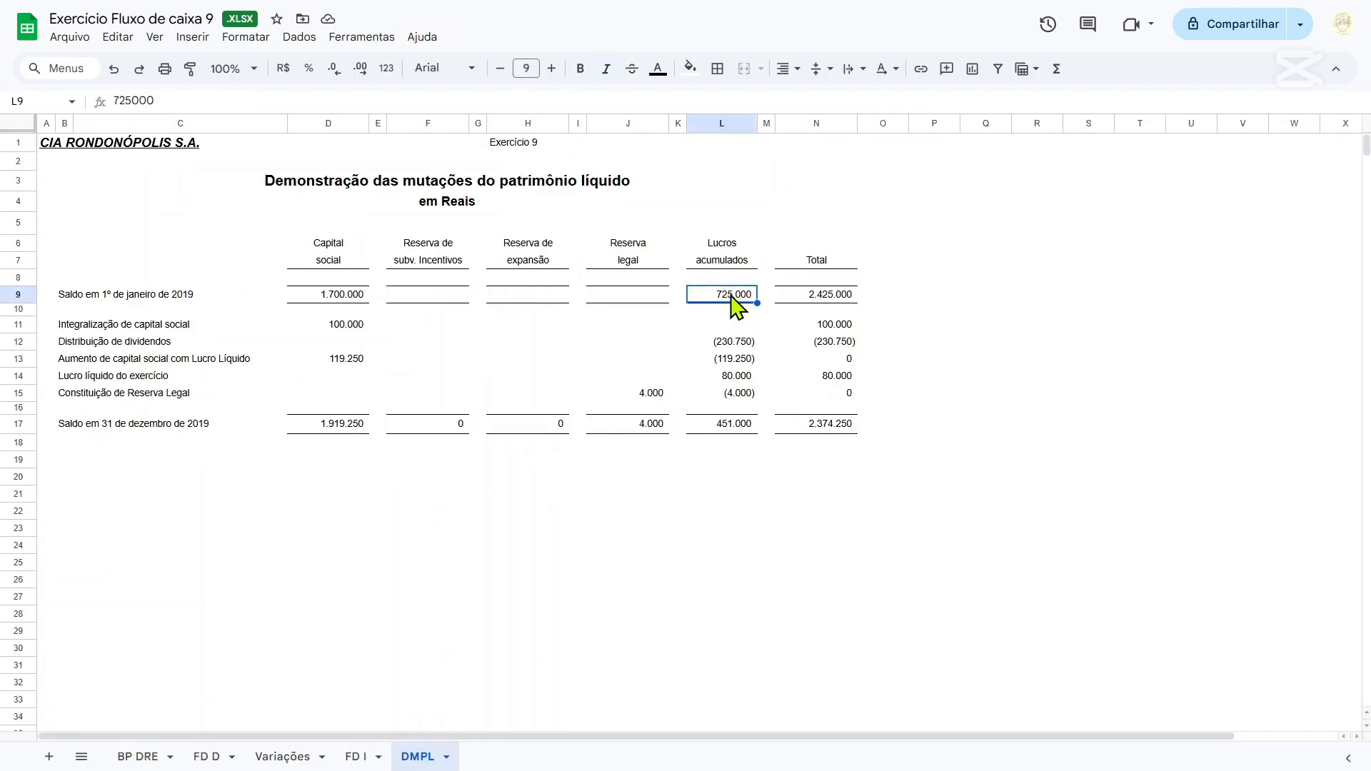
{"action": "left_click", "coordinate": [142, 761]}
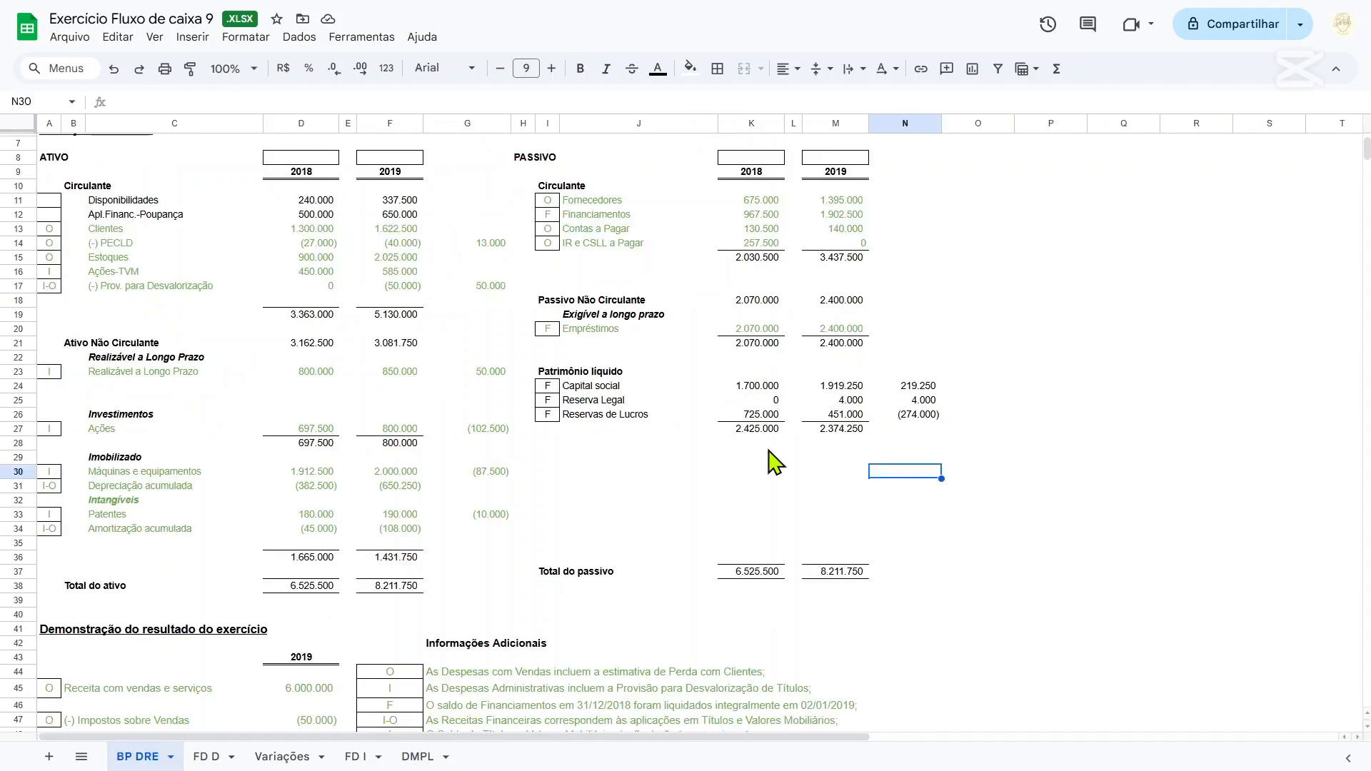
{"action": "left_click", "coordinate": [771, 415]}
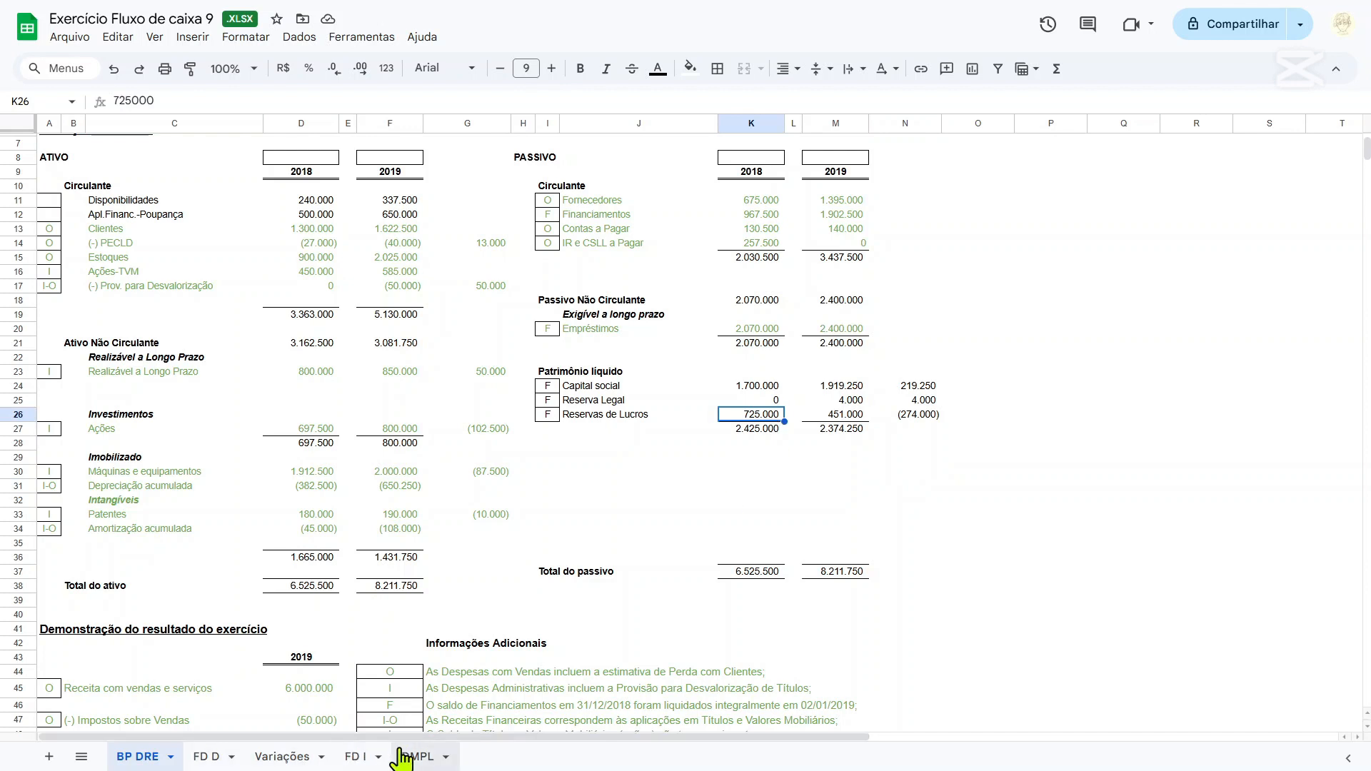
{"action": "left_click", "coordinate": [428, 756]}
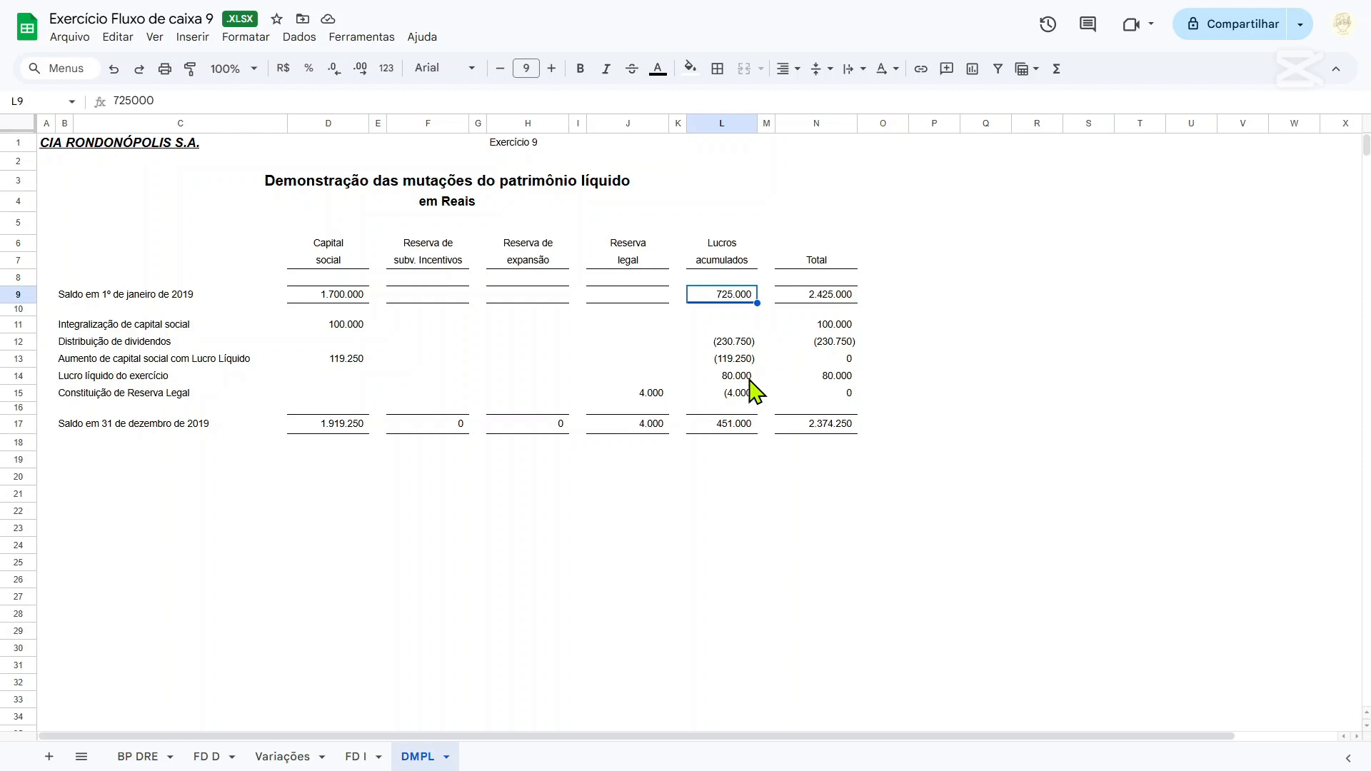
On the DMPL sheet, fill the Lucro líquido do exercício row B14:L14 yellow and bold its Lucros acumulados amount in L14.
{"action": "left_click_drag", "start_coordinate": [736, 378], "coordinate": [71, 380]}
{"action": "left_click", "coordinate": [690, 68]}
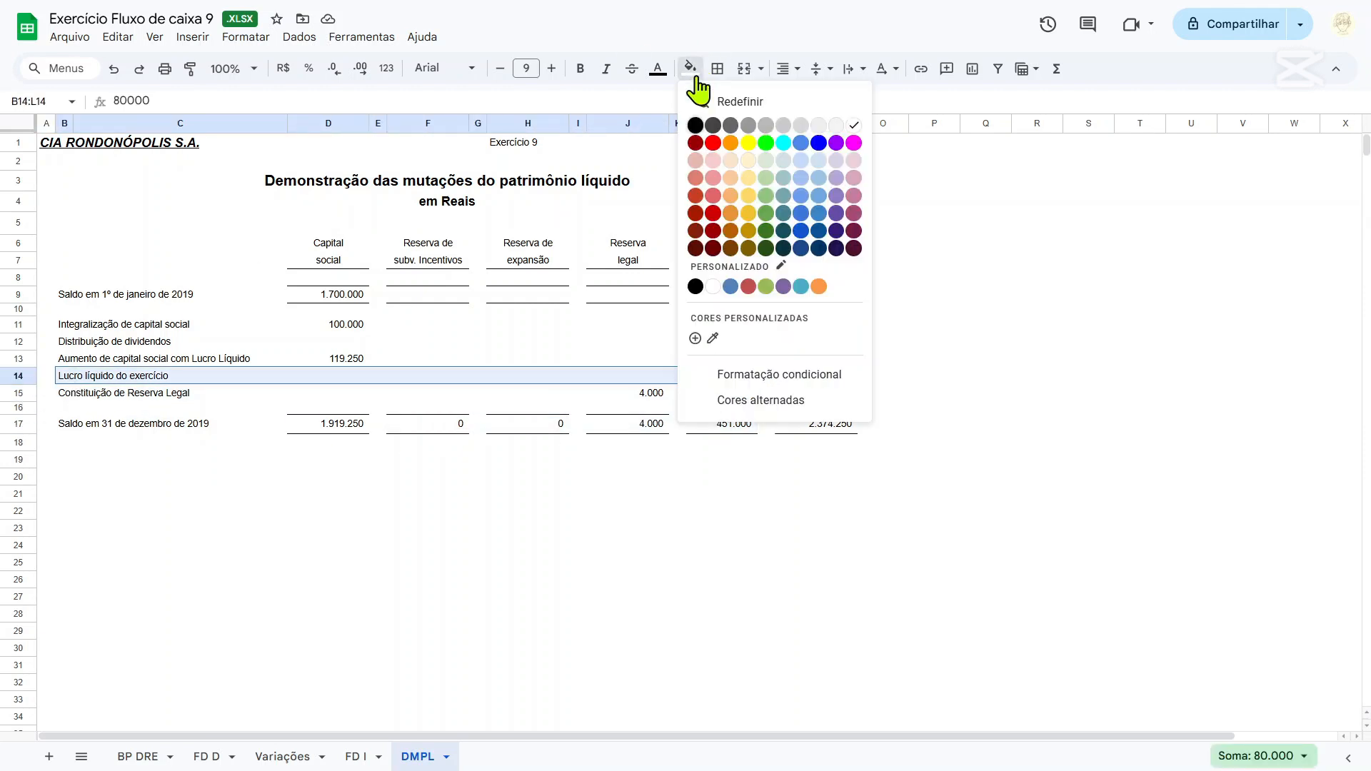
{"action": "left_click", "coordinate": [747, 143]}
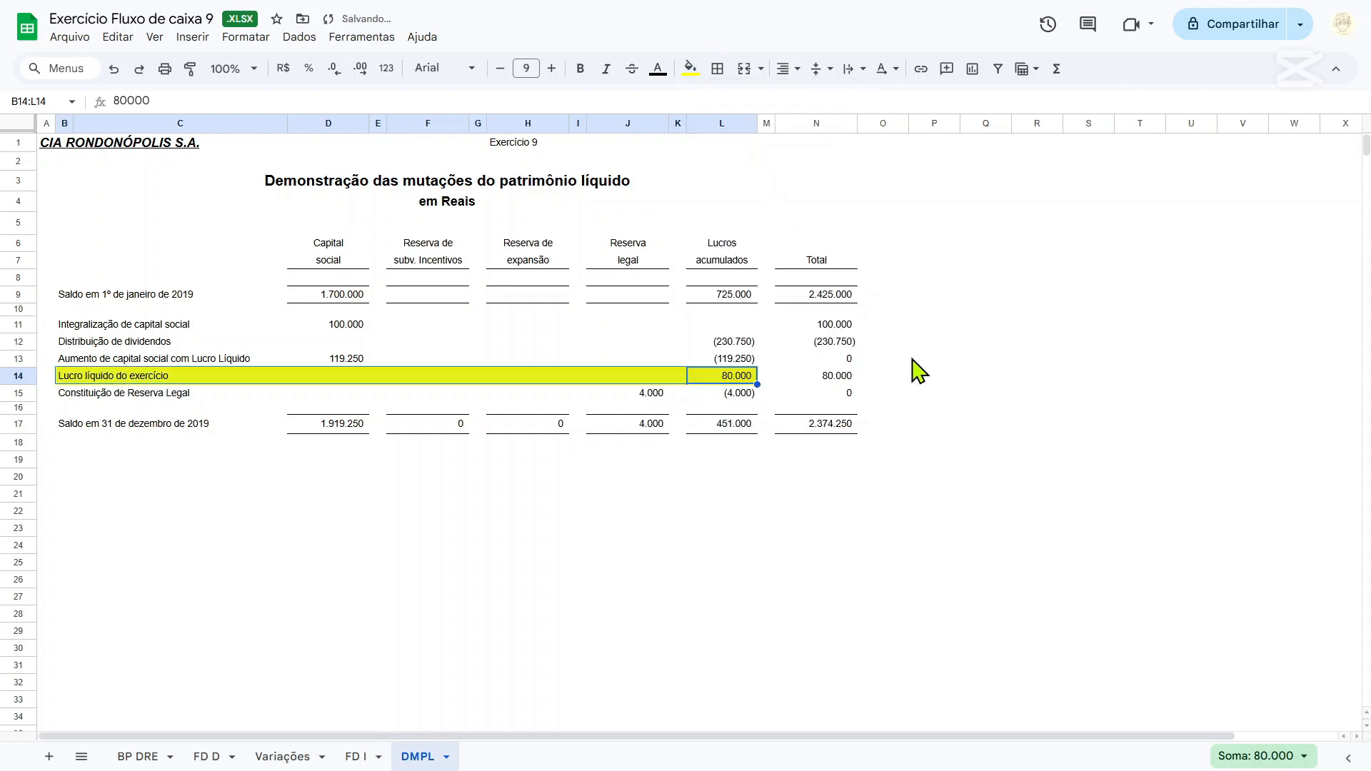
{"action": "left_click", "coordinate": [986, 375]}
{"action": "left_click", "coordinate": [726, 376]}
{"action": "key", "text": "ctrl+b"}
{"action": "left_click", "coordinate": [925, 360]}
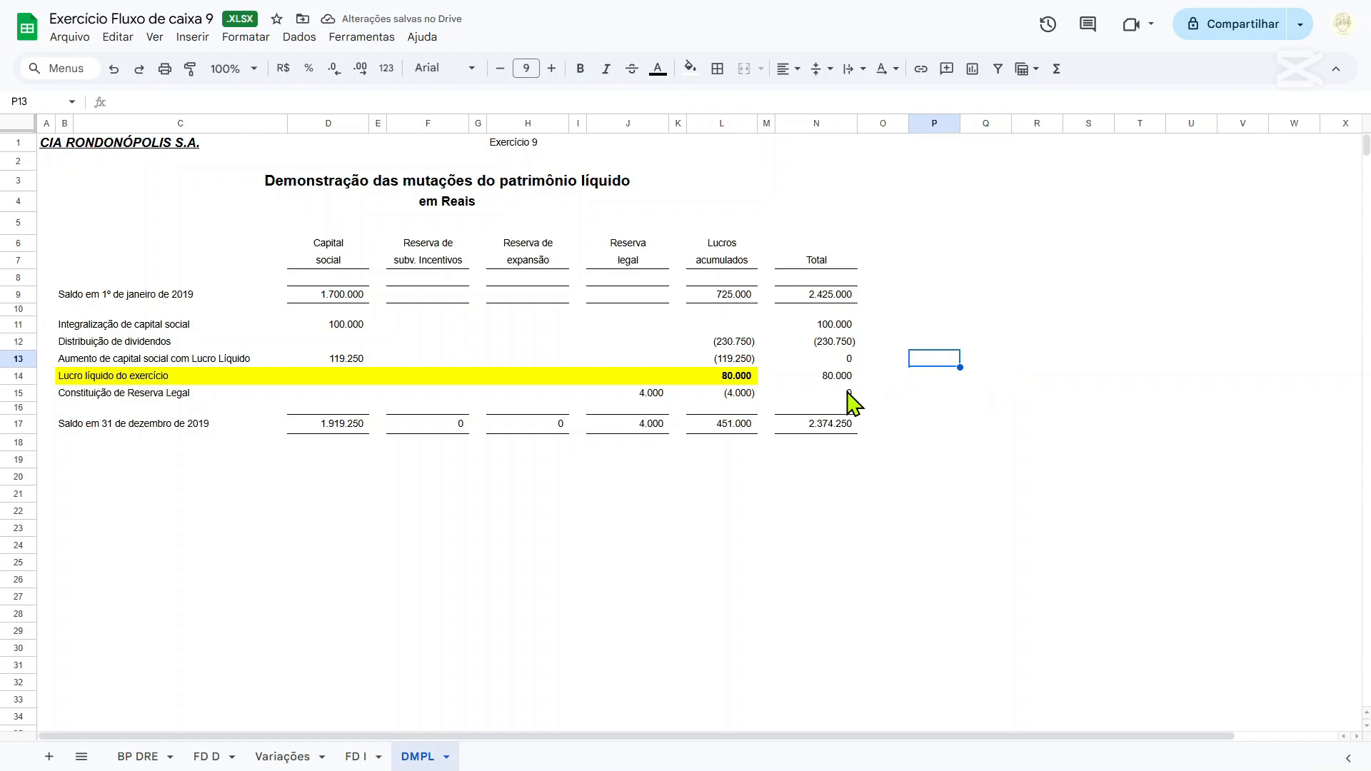
Check the Aumento de capital social com Lucro Líquido row against the opening balances and bold its Capital social amount in D13.
{"action": "left_click", "coordinate": [744, 296]}
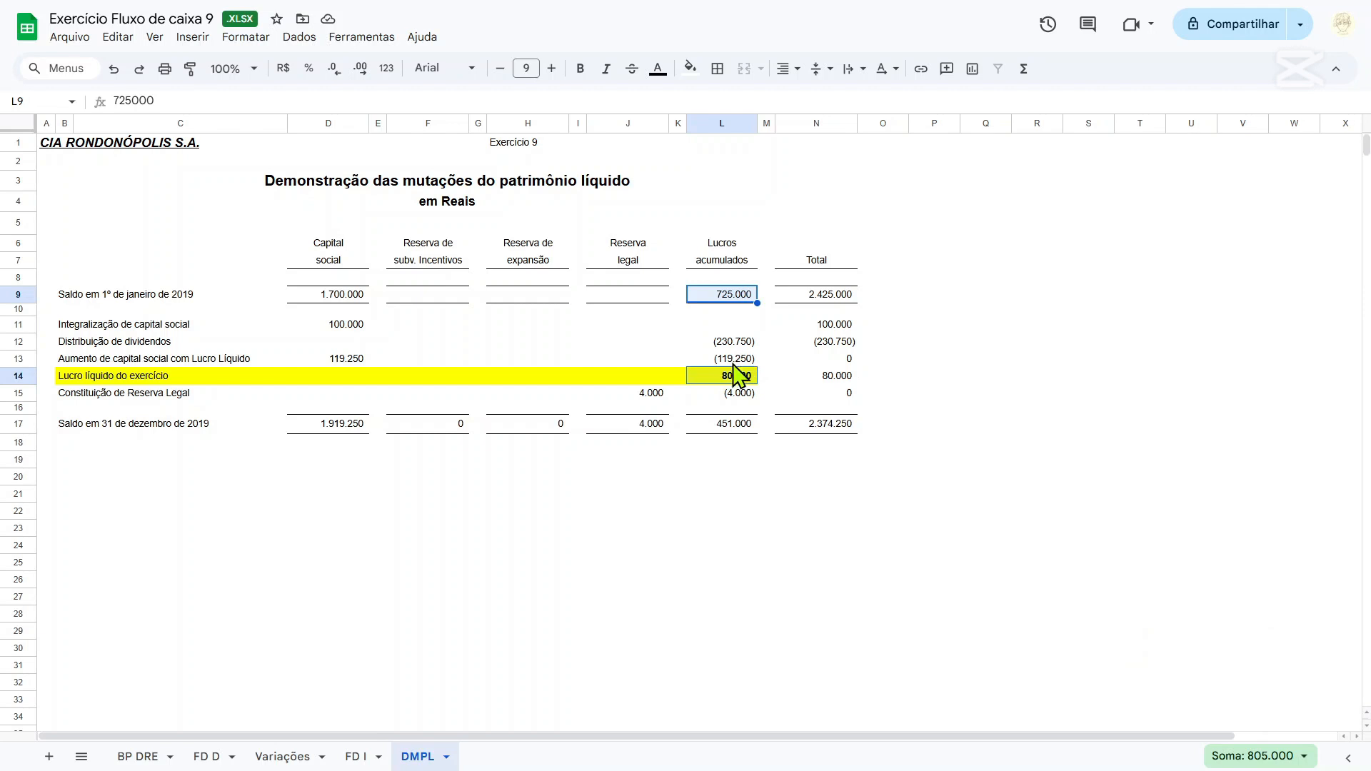
{"action": "left_click_drag", "start_coordinate": [747, 364], "coordinate": [69, 372]}
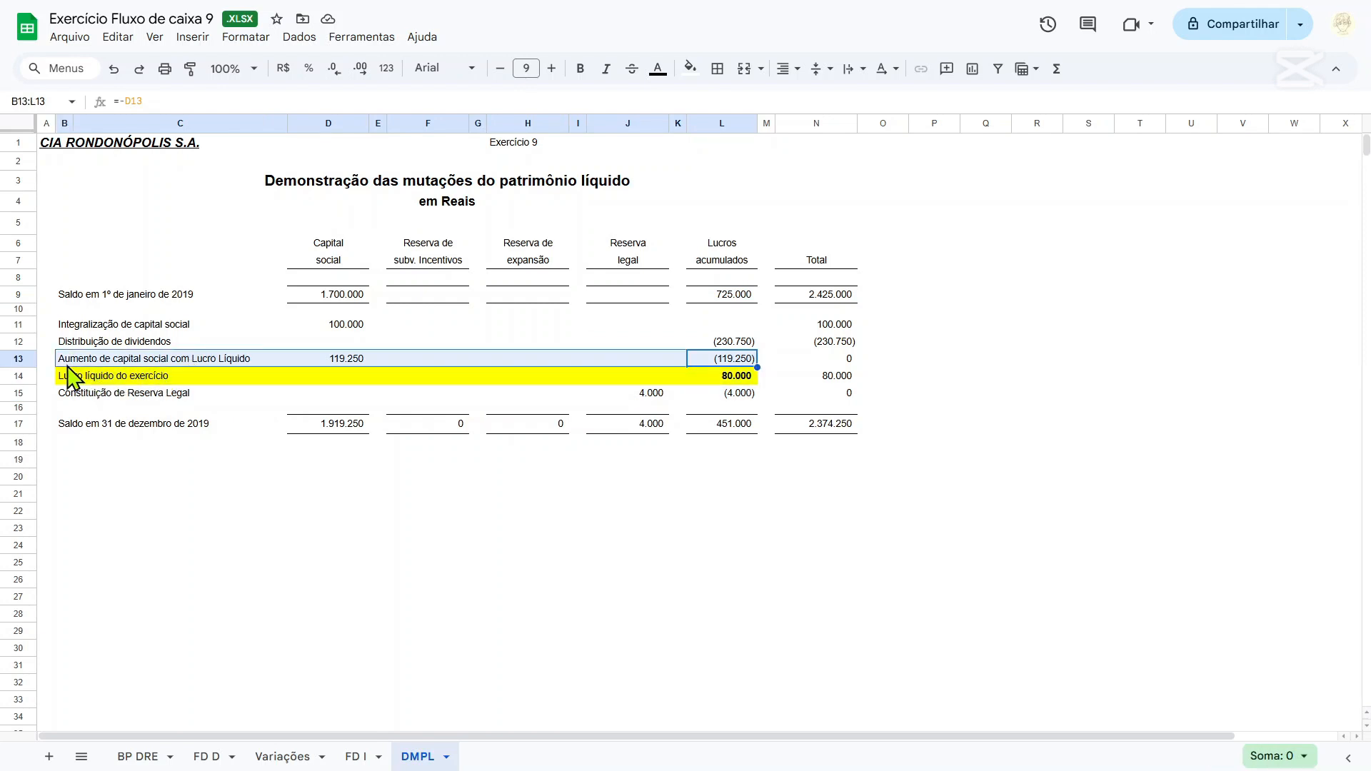
{"action": "left_click", "coordinate": [353, 361]}
{"action": "key", "text": "ctrl+b"}
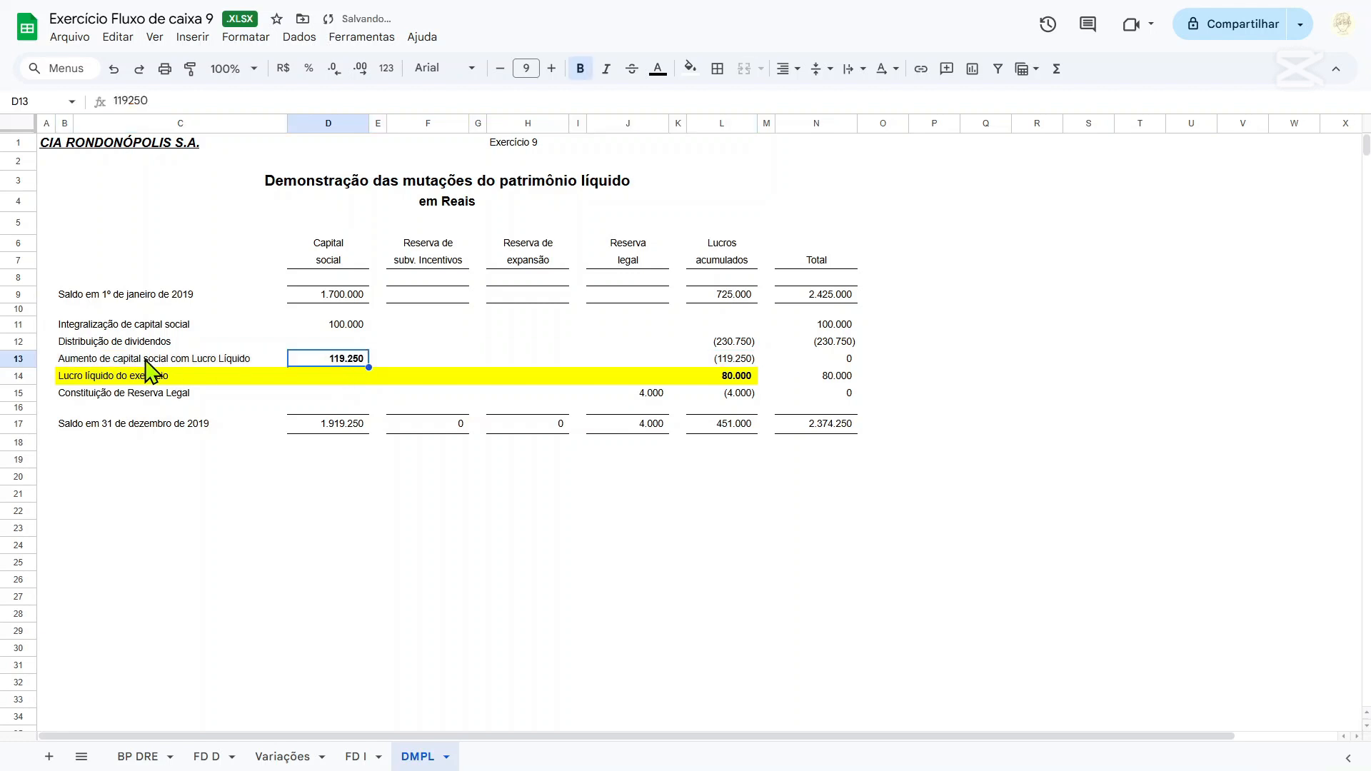
{"action": "left_click", "coordinate": [344, 296], "text": "ctrl"}
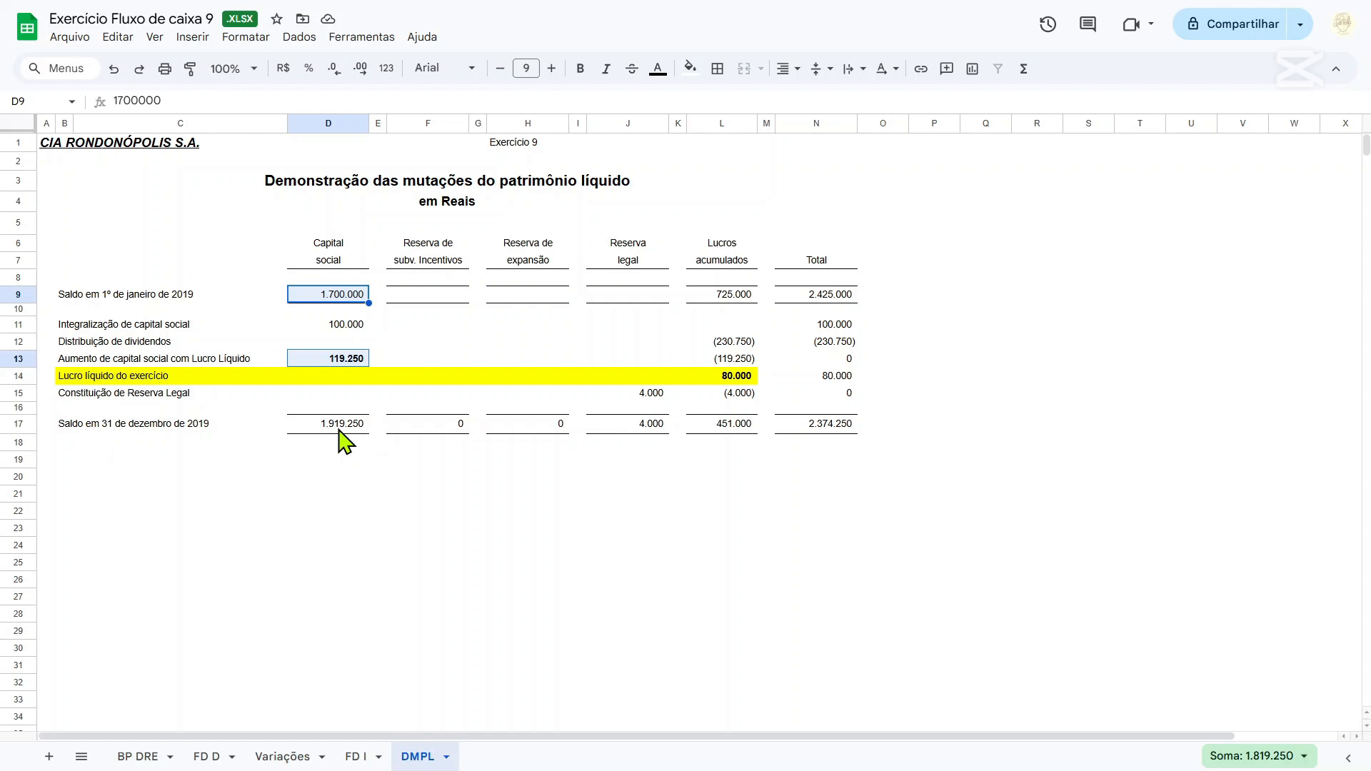
Fill the Integralização de capital social amount in D11 yellow and bold that line across A11:E11.
{"action": "left_click", "coordinate": [350, 326]}
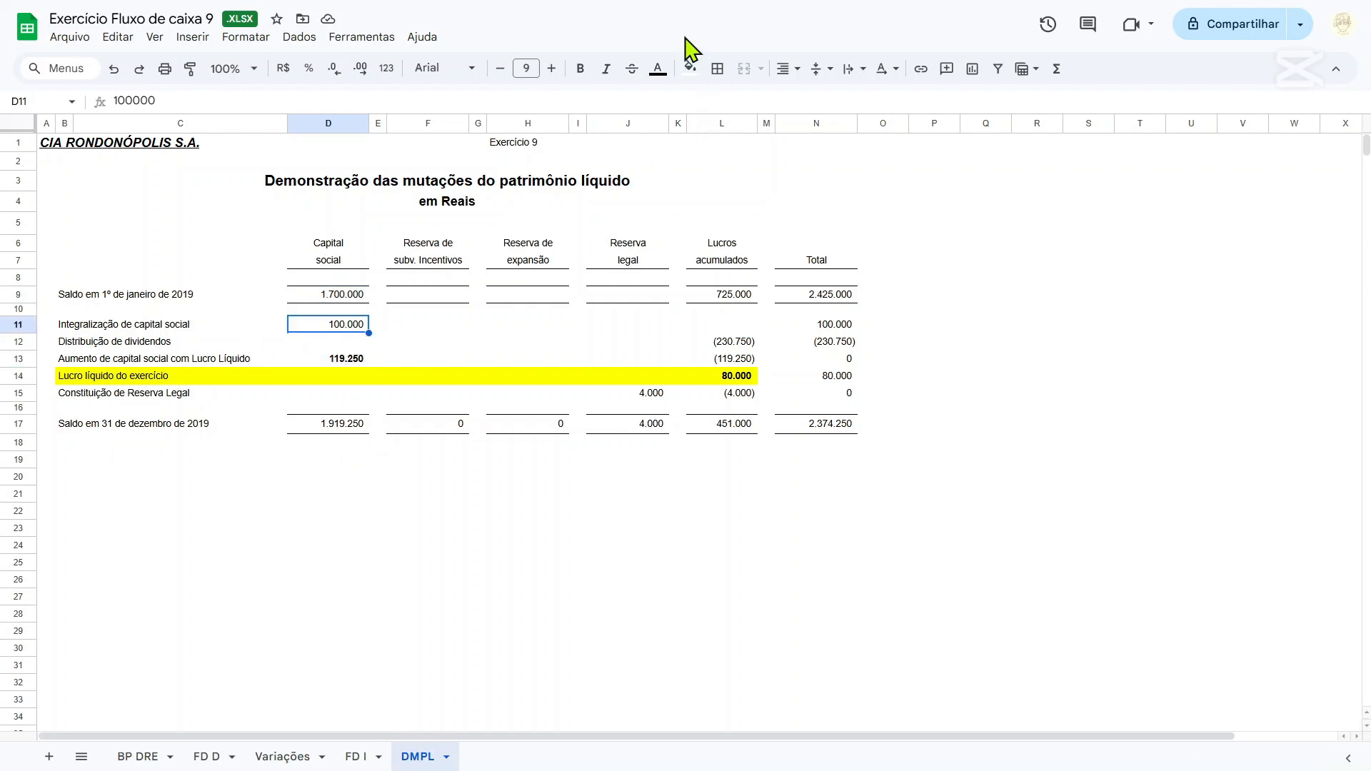
{"action": "left_click", "coordinate": [690, 68]}
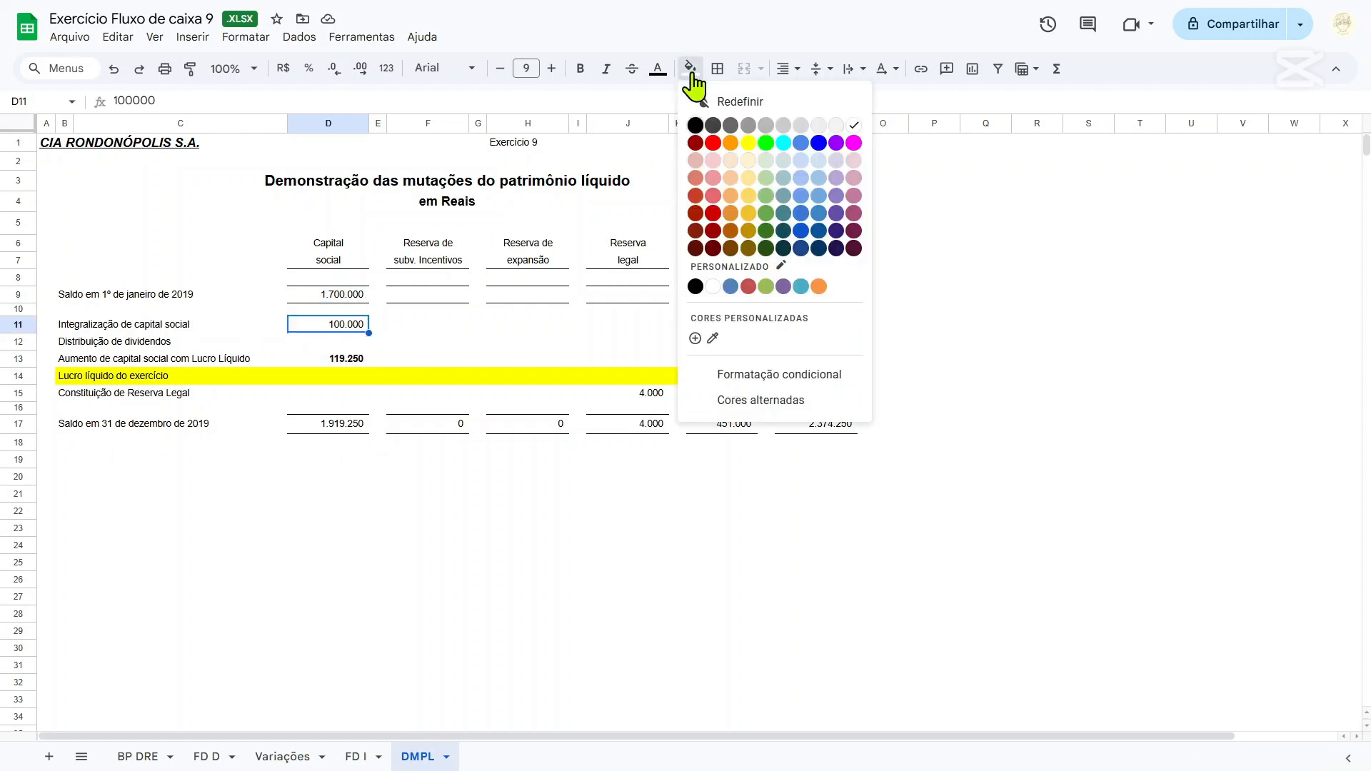
{"action": "left_click", "coordinate": [747, 144]}
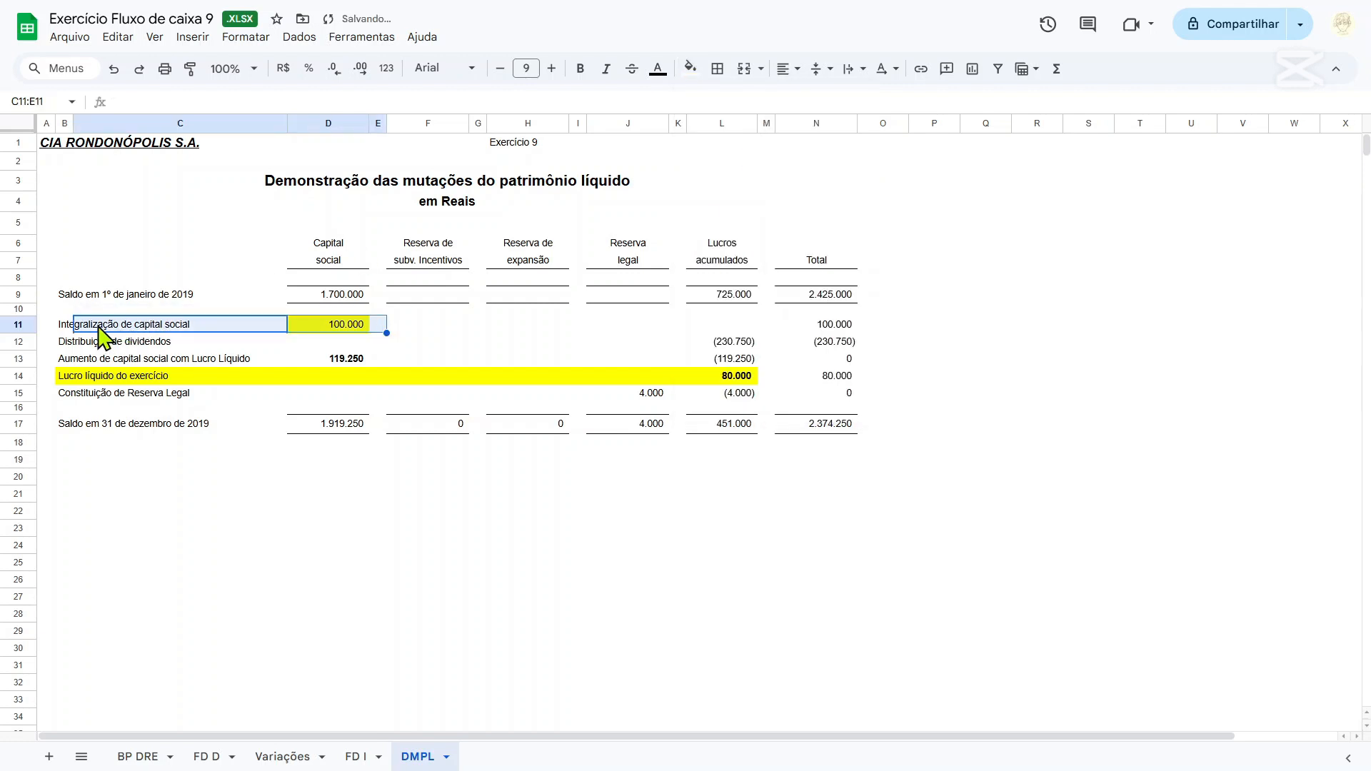
{"action": "left_click", "coordinate": [52, 325]}
{"action": "left_click_drag", "start_coordinate": [60, 329], "coordinate": [379, 330]}
{"action": "key", "text": "ctrl+b"}
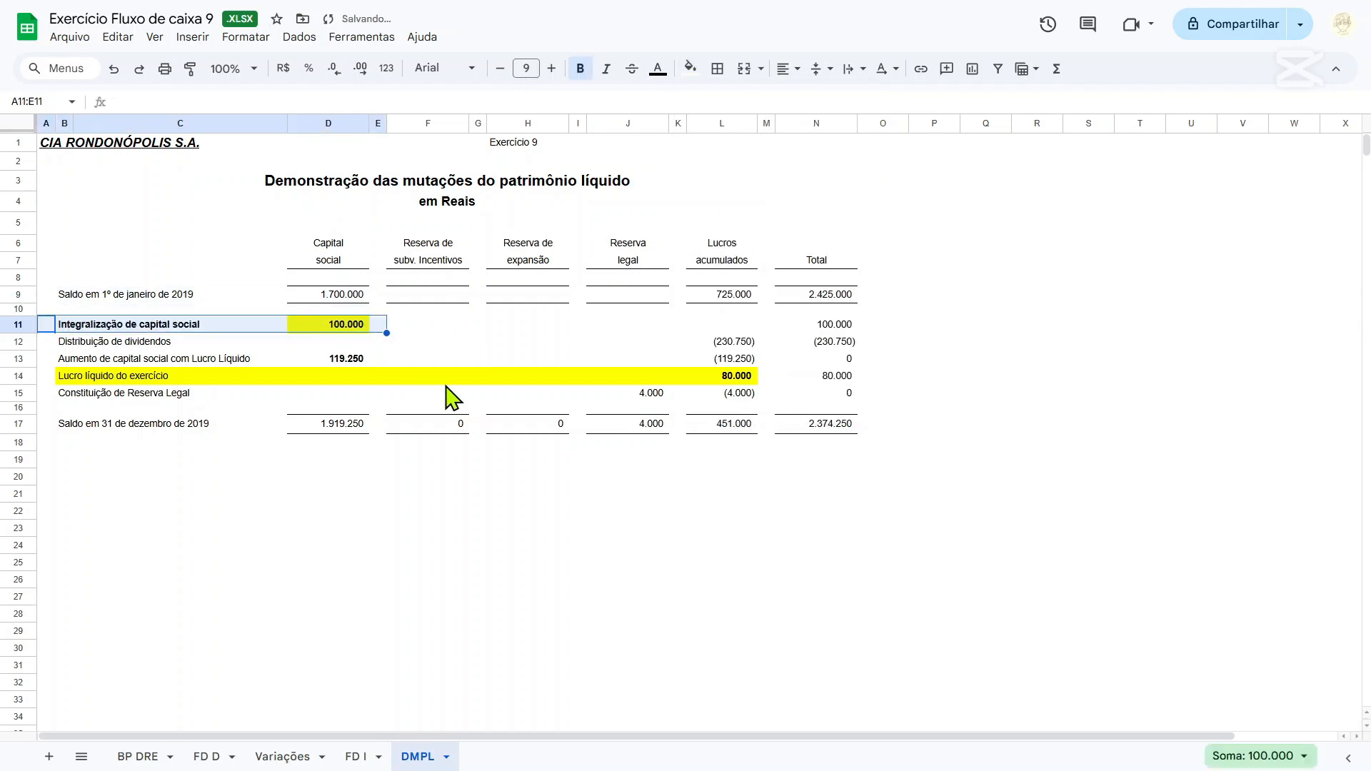
{"action": "left_click", "coordinate": [454, 329]}
On the FD D sheet, add an "Aporte de sócios" line in row 31 with its E31 amount linked to =DMPL!D11.
{"action": "left_click", "coordinate": [205, 757]}
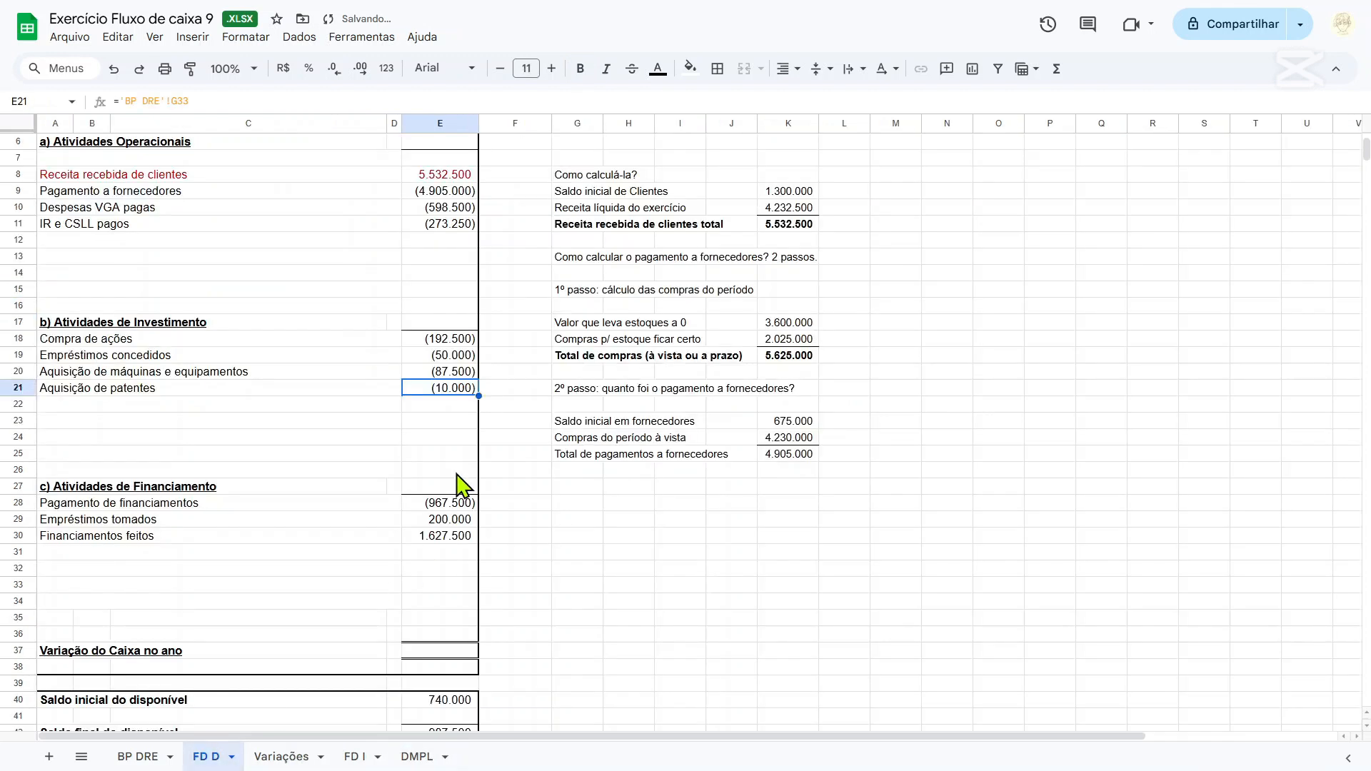
{"action": "left_click", "coordinate": [74, 552]}
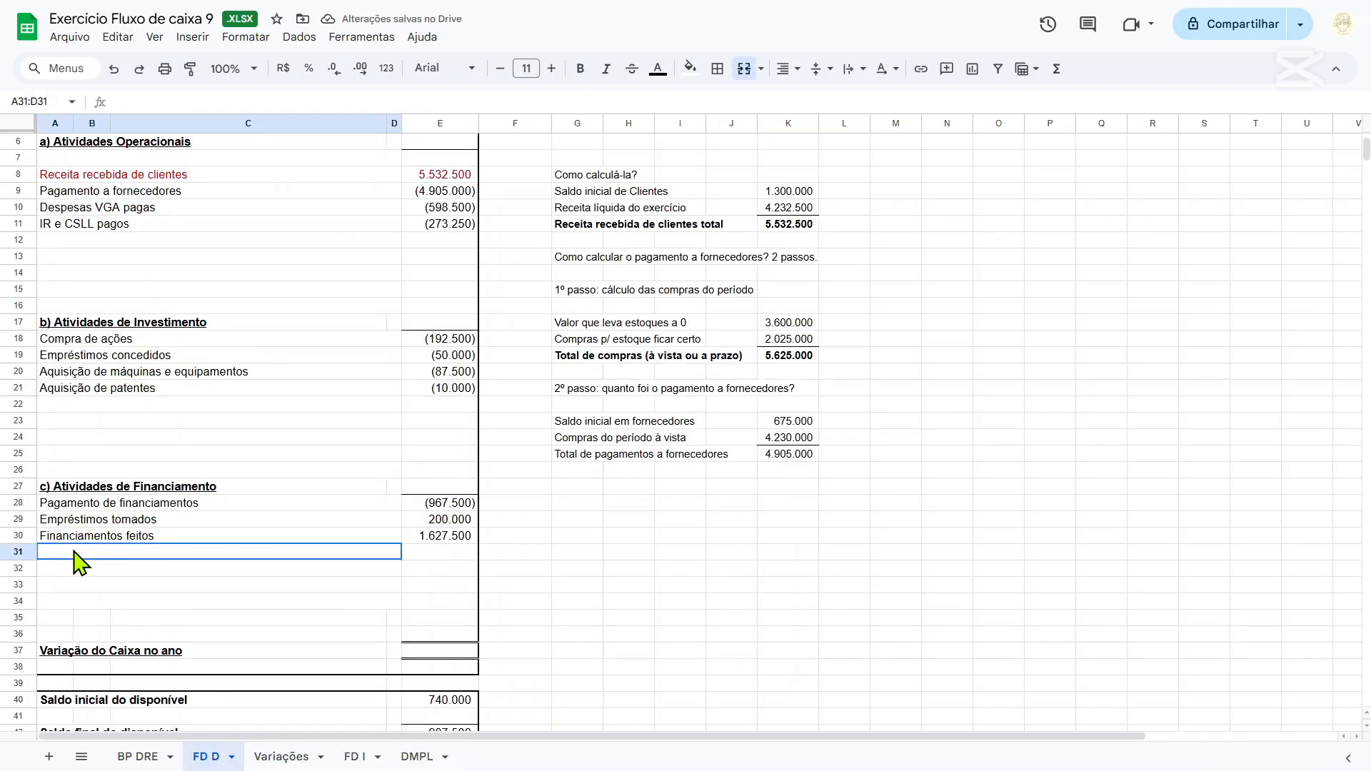
{"action": "type", "text": "Aporte de sócios"}
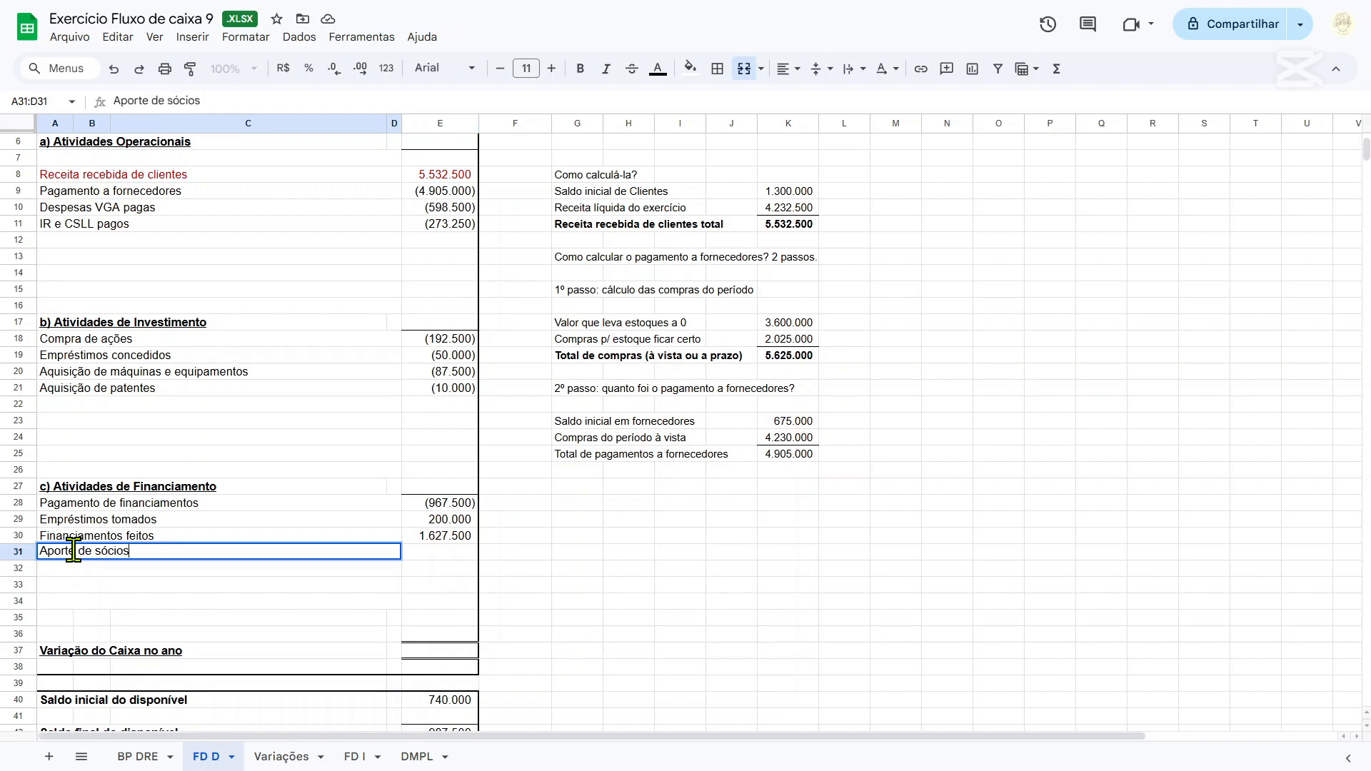
{"action": "key", "text": "Tab"}
{"action": "type", "text": "="}
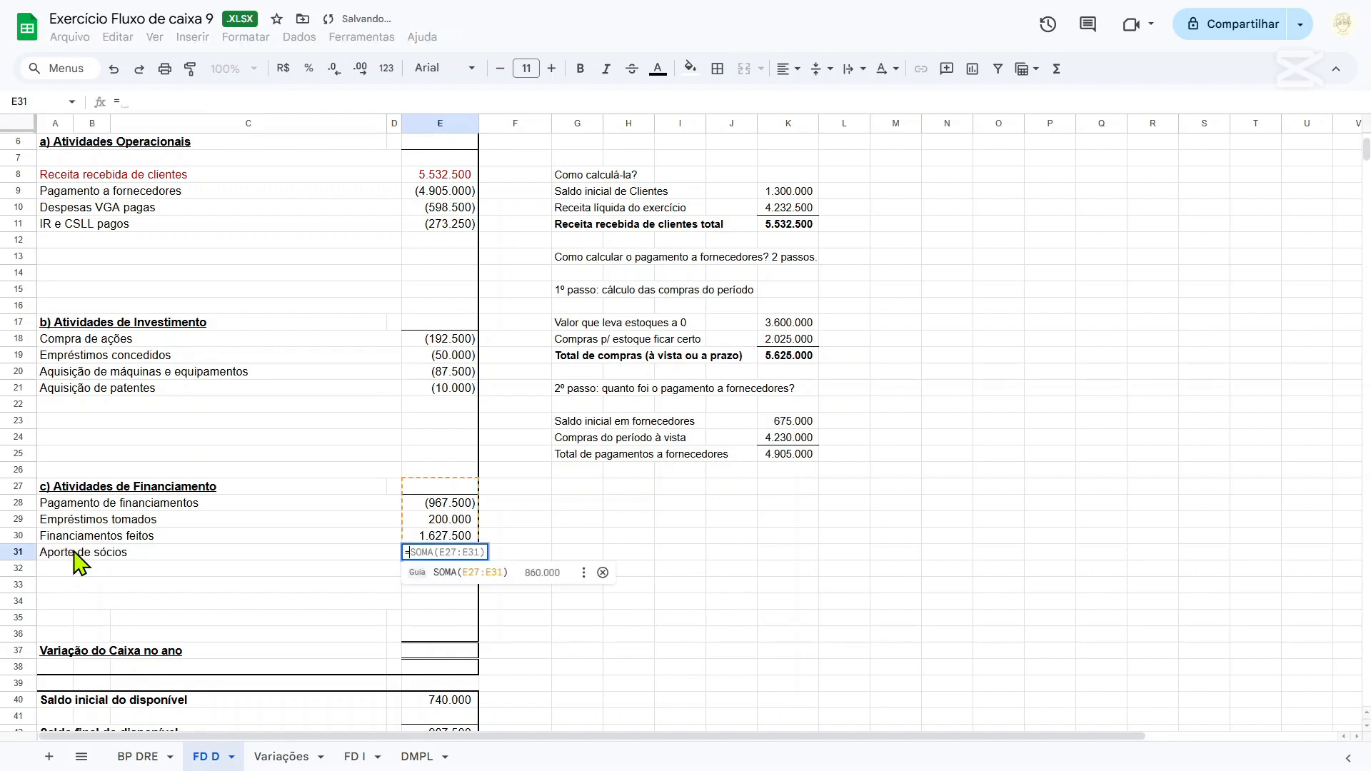
{"action": "left_click", "coordinate": [285, 757]}
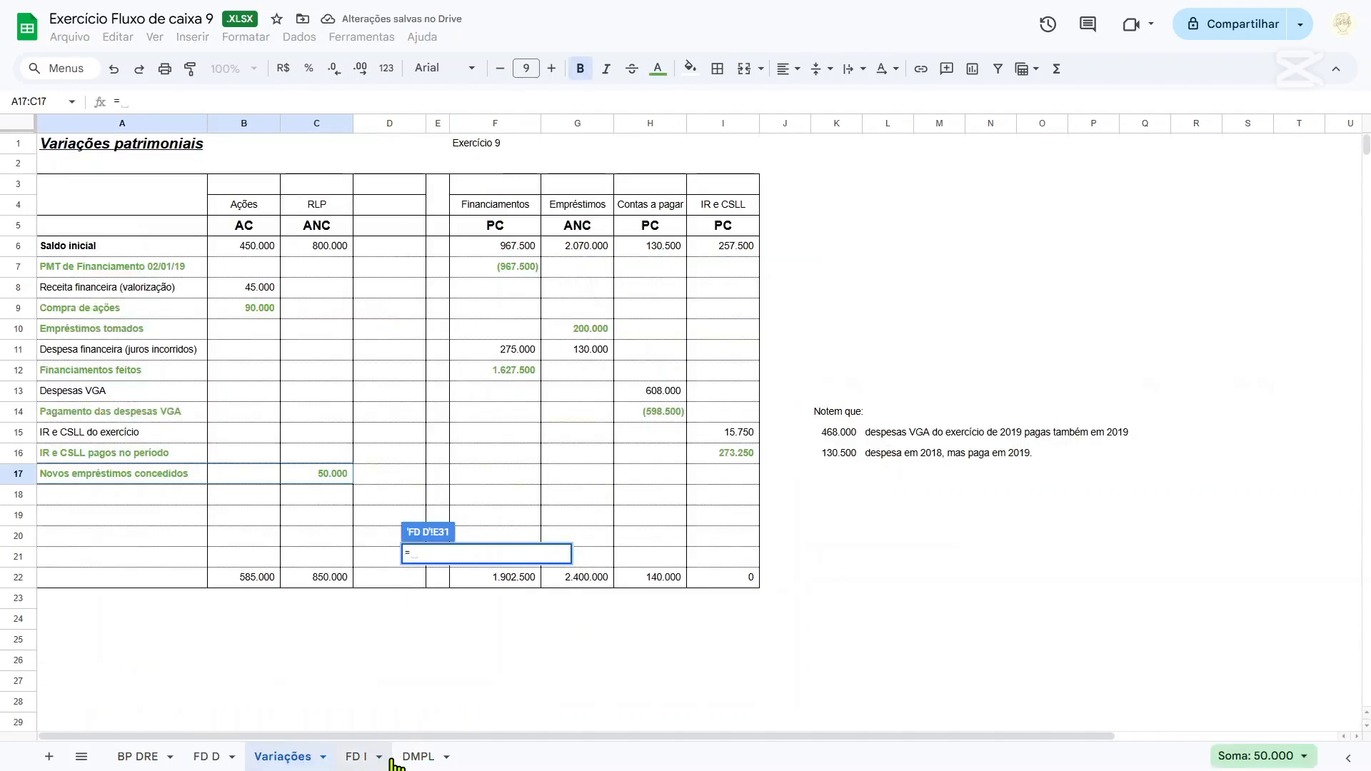
{"action": "left_click", "coordinate": [418, 757]}
{"action": "left_click", "coordinate": [345, 333]}
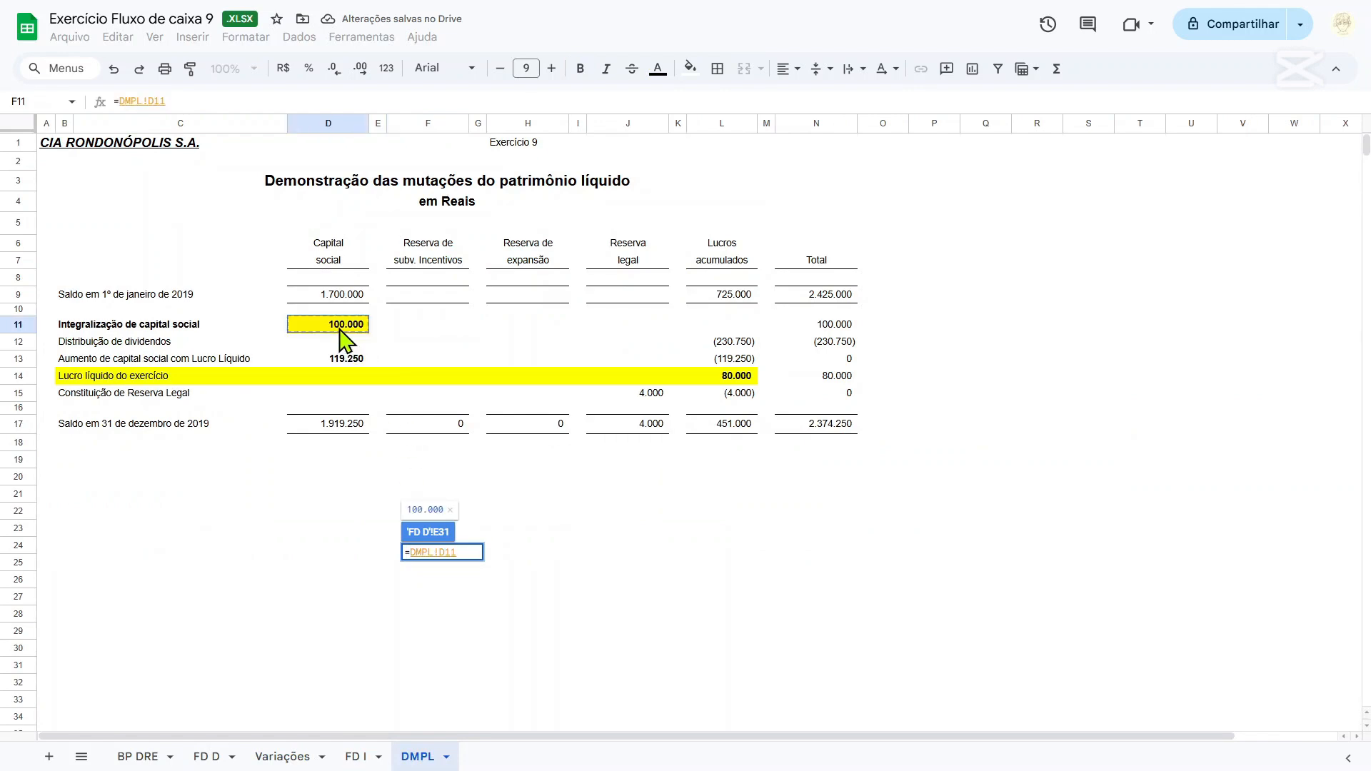
{"action": "key", "text": "Return"}
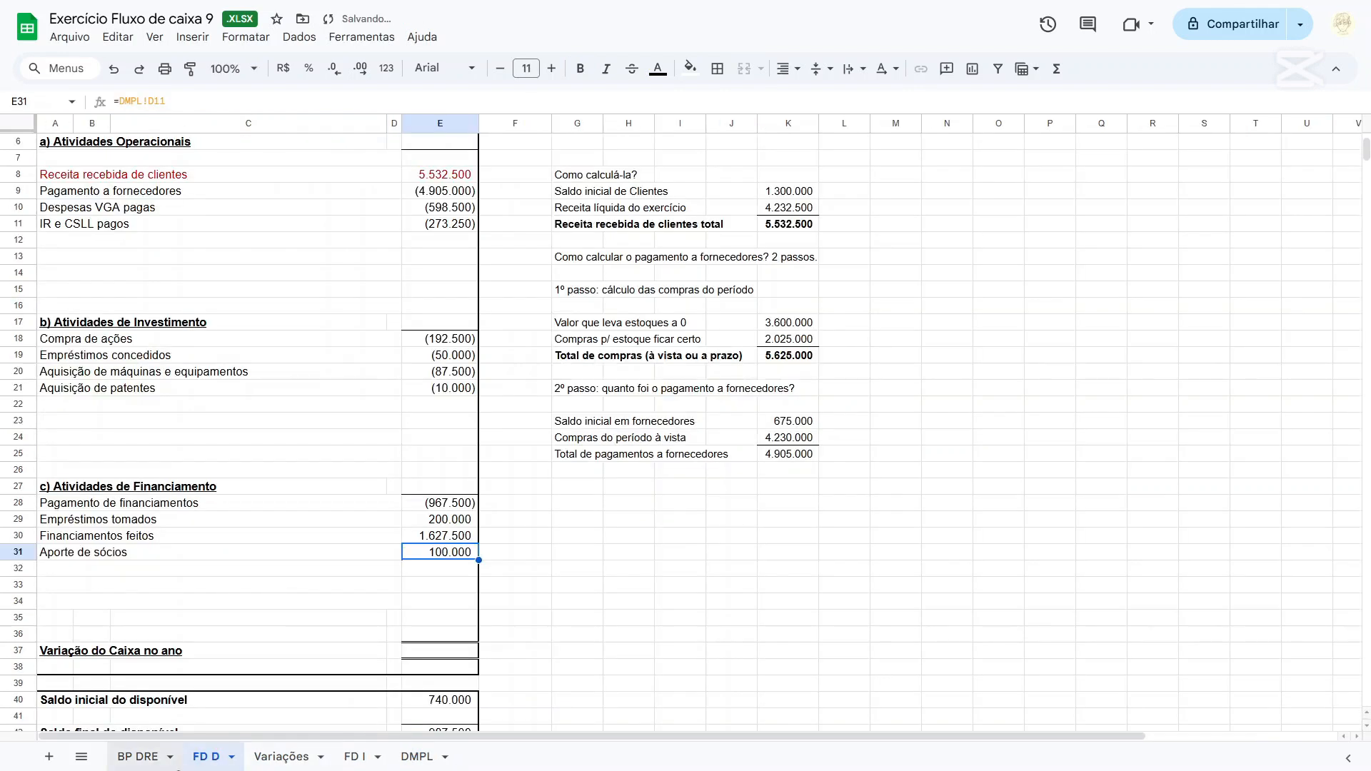
On the DMPL sheet, examine the Constituição de Reserva Legal entries in the Lucros acumulados and Reserva legal columns.
{"action": "left_click", "coordinate": [141, 762]}
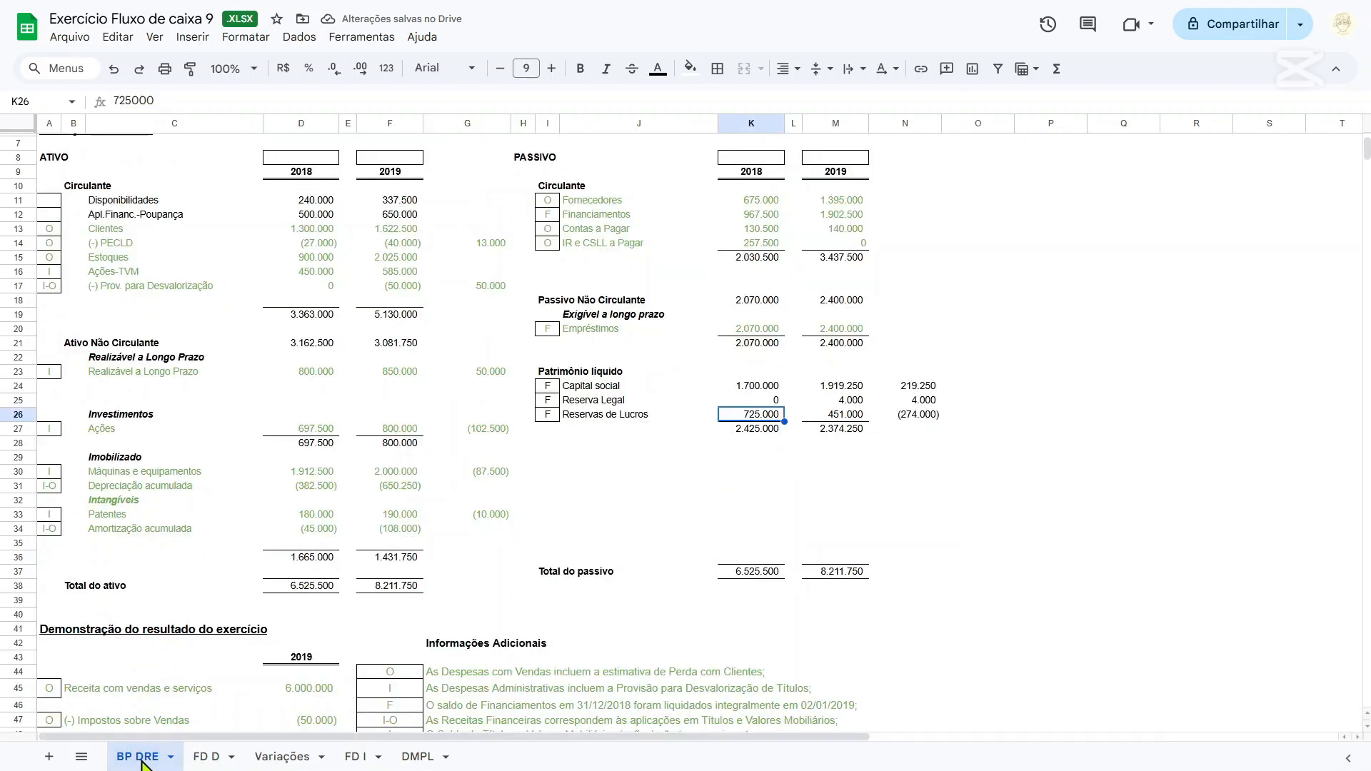
{"action": "left_click", "coordinate": [314, 759]}
{"action": "left_click", "coordinate": [420, 757]}
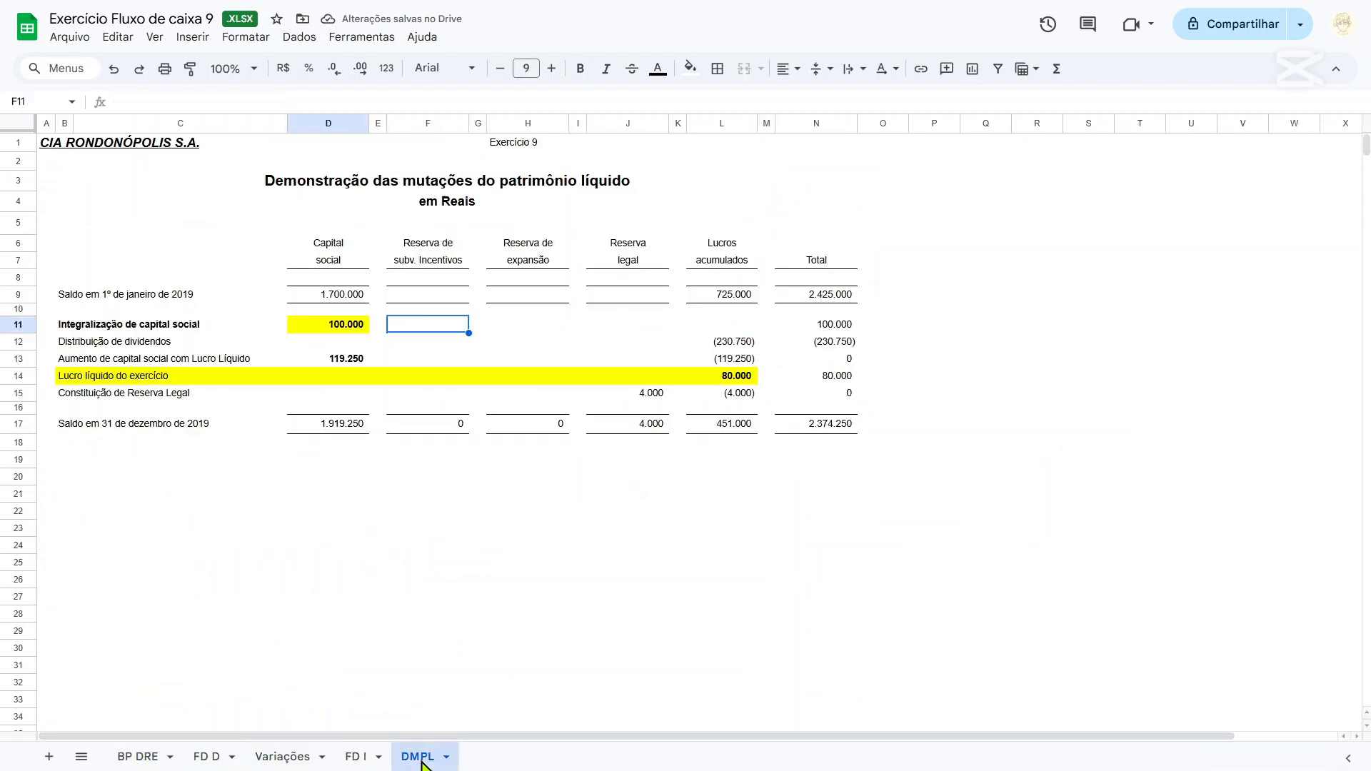
{"action": "left_click", "coordinate": [750, 395]}
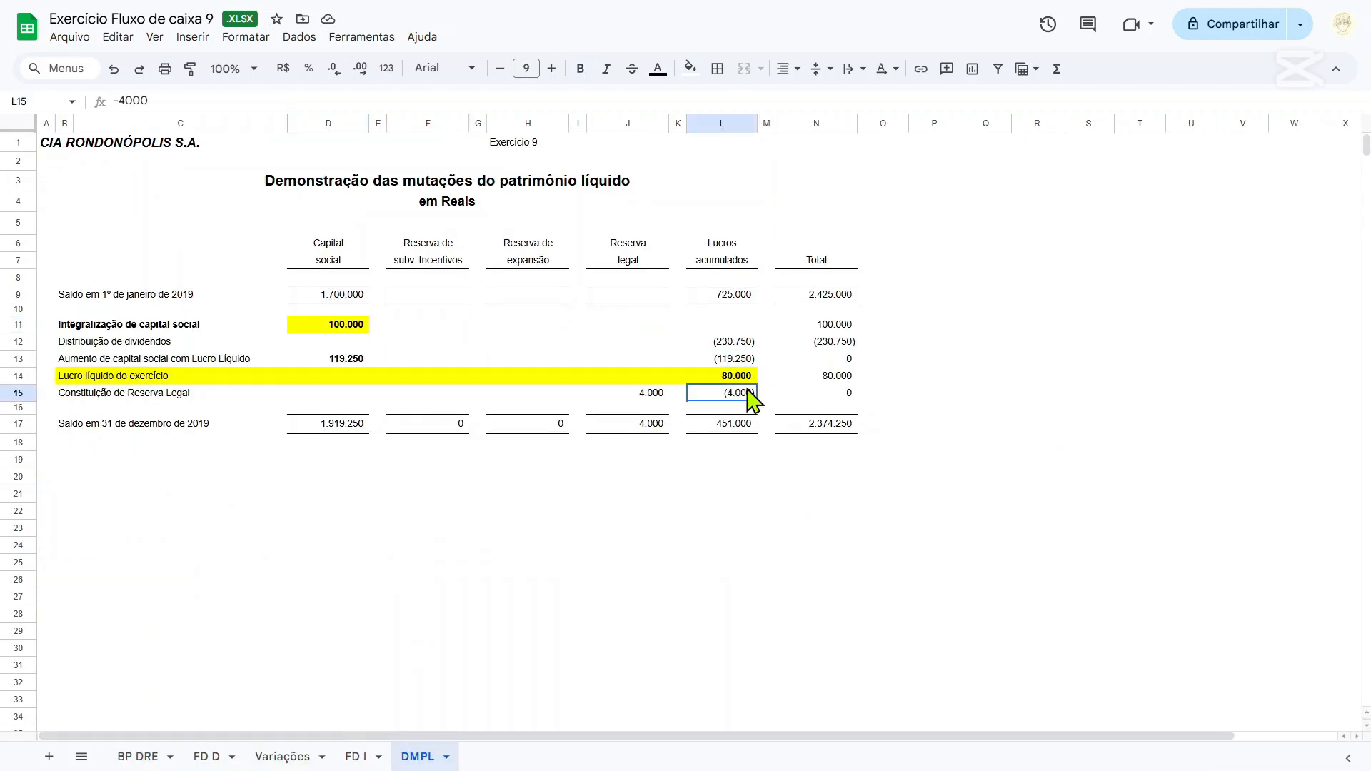
{"action": "left_click", "coordinate": [635, 397]}
{"action": "left_click", "coordinate": [725, 395]}
{"action": "left_click", "coordinate": [644, 394]}
{"action": "left_click", "coordinate": [123, 360]}
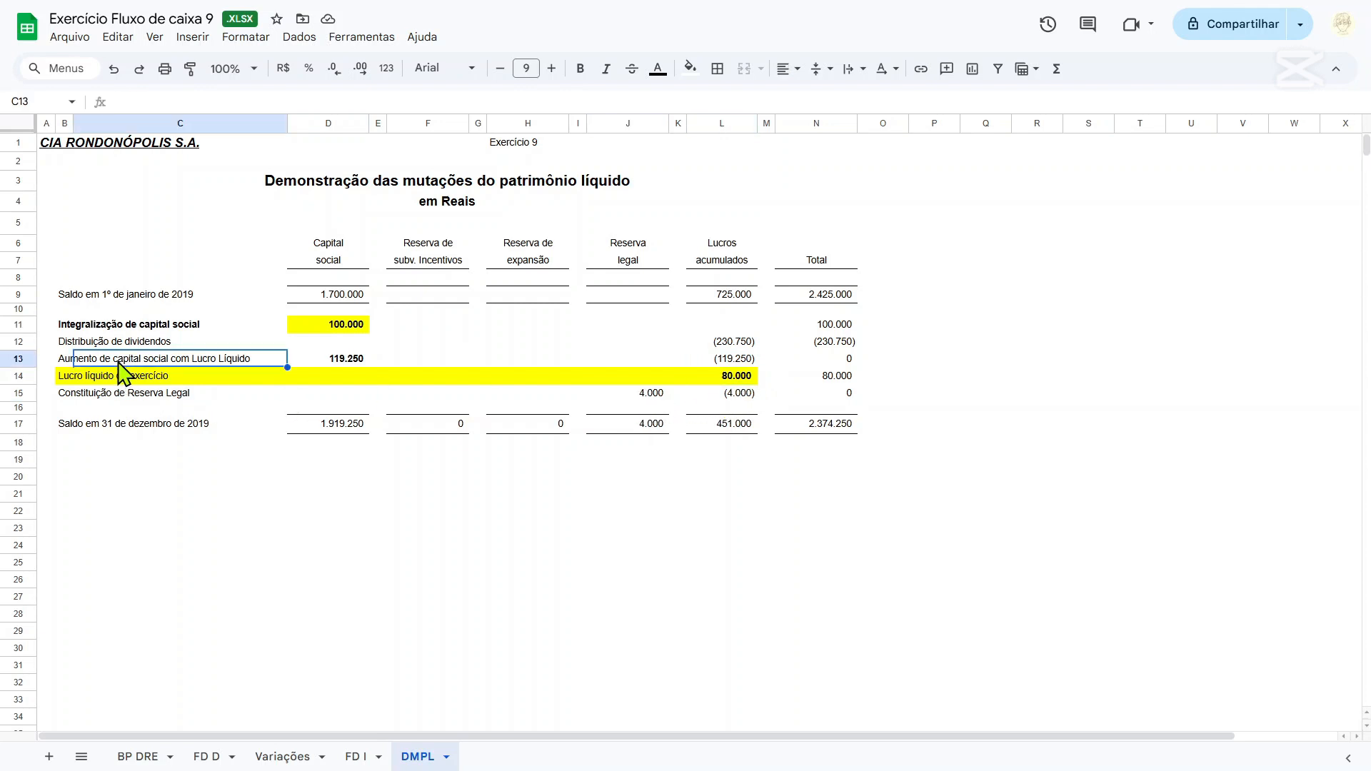
Bold the Distribuição de dividendos label and its Lucros acumulados amount in L12 on the DMPL sheet.
{"action": "left_click", "coordinate": [93, 341]}
{"action": "key", "text": "Right"}
{"action": "key", "text": "Right"}
{"action": "key", "text": "Right"}
{"action": "key", "text": "Right"}
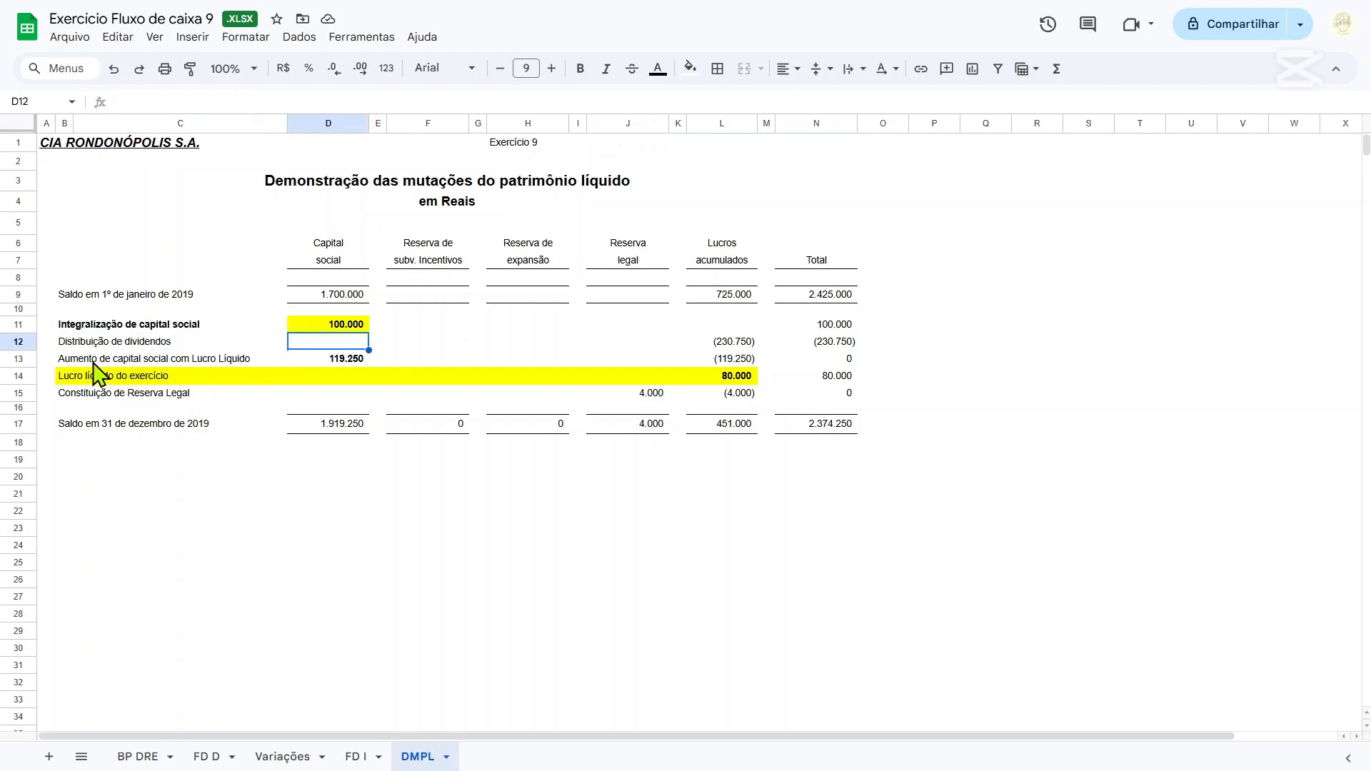
{"action": "key", "text": "Right"}
{"action": "key", "text": "Right"}
{"action": "key", "text": "Right"}
{"action": "key", "text": "Right"}
{"action": "key", "text": "Right"}
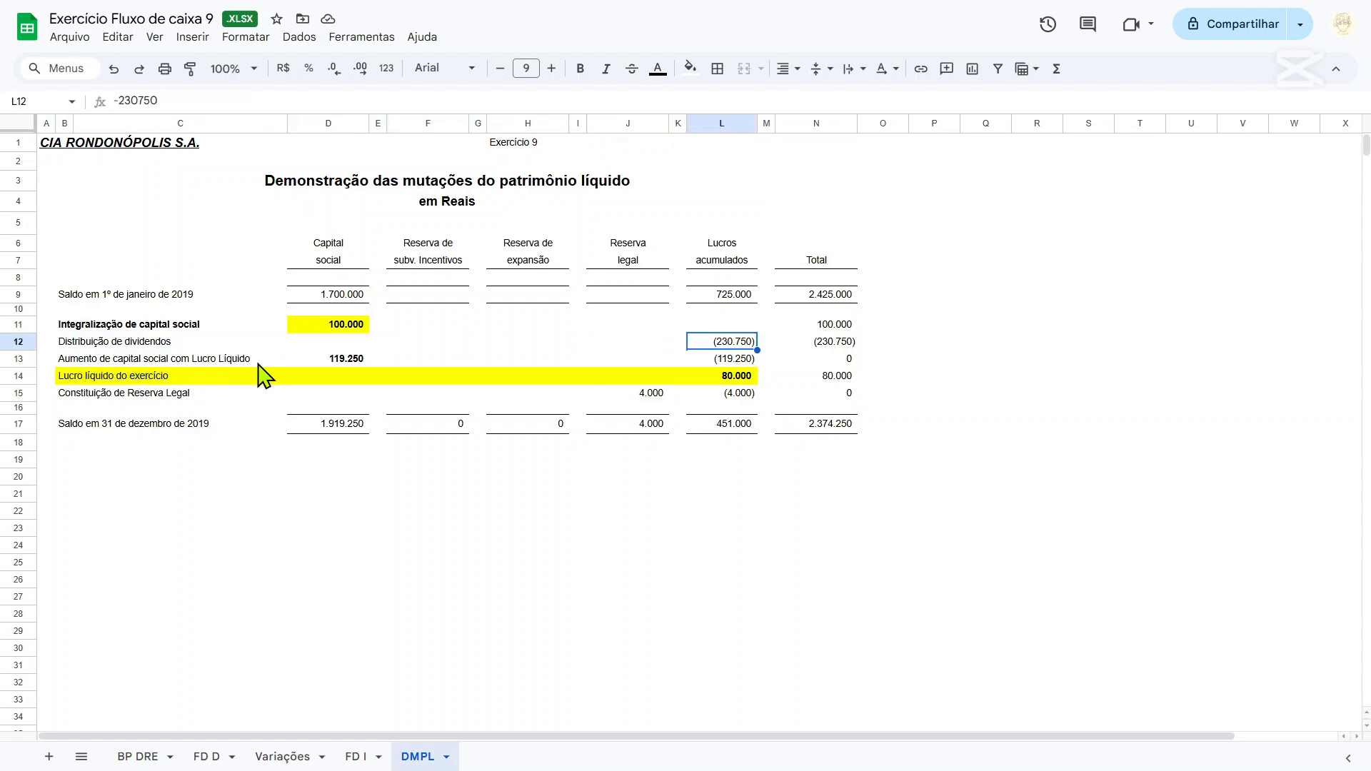
{"action": "key", "text": "ctrl+b"}
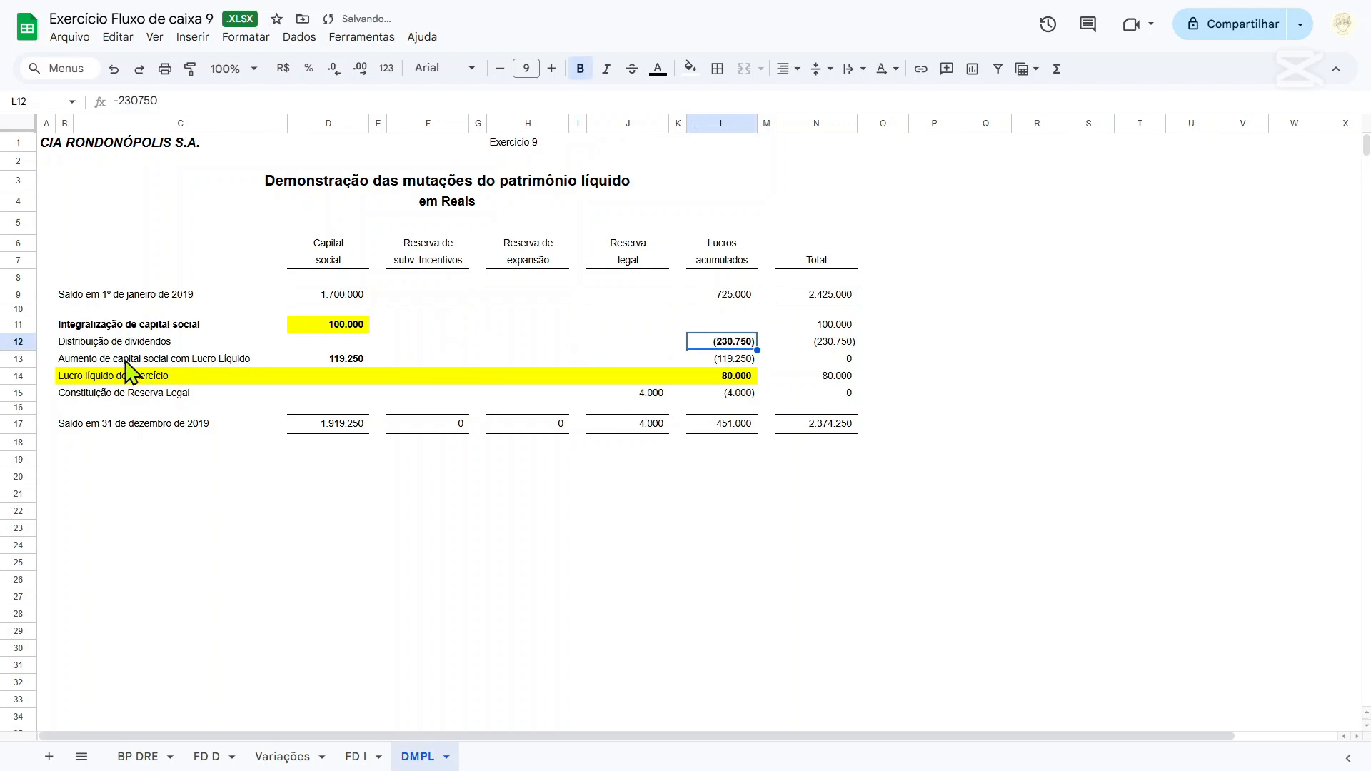
{"action": "left_click", "coordinate": [107, 344]}
{"action": "left_click_drag", "start_coordinate": [66, 347], "coordinate": [734, 343]}
{"action": "key", "text": "ctrl+b"}
Bold the whole Lucro líquido do exercício line across B14:L14.
{"action": "left_click_drag", "start_coordinate": [73, 365], "coordinate": [80, 372]}
{"action": "left_click", "coordinate": [71, 374]}
{"action": "left_click", "coordinate": [735, 377], "text": "shift"}
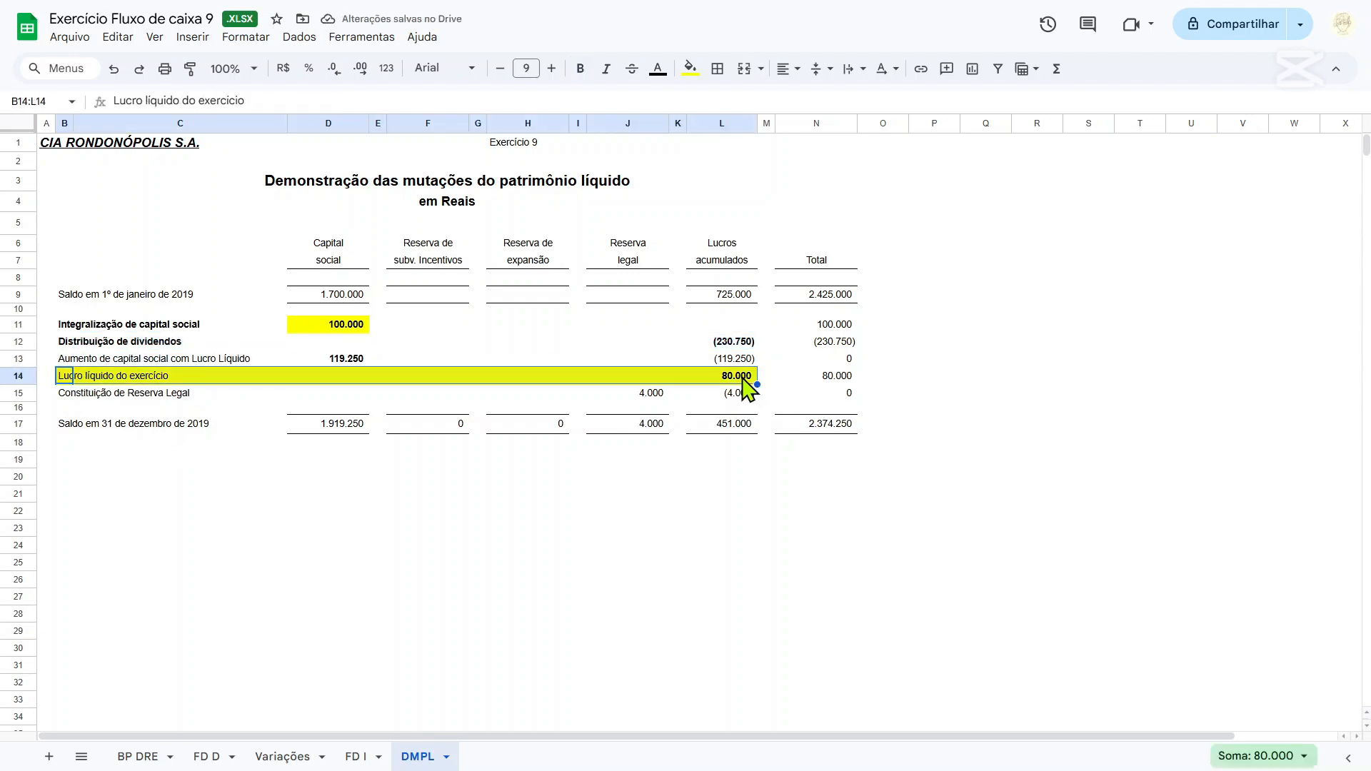
{"action": "key", "text": "ctrl+b"}
{"action": "left_click", "coordinate": [738, 343]}
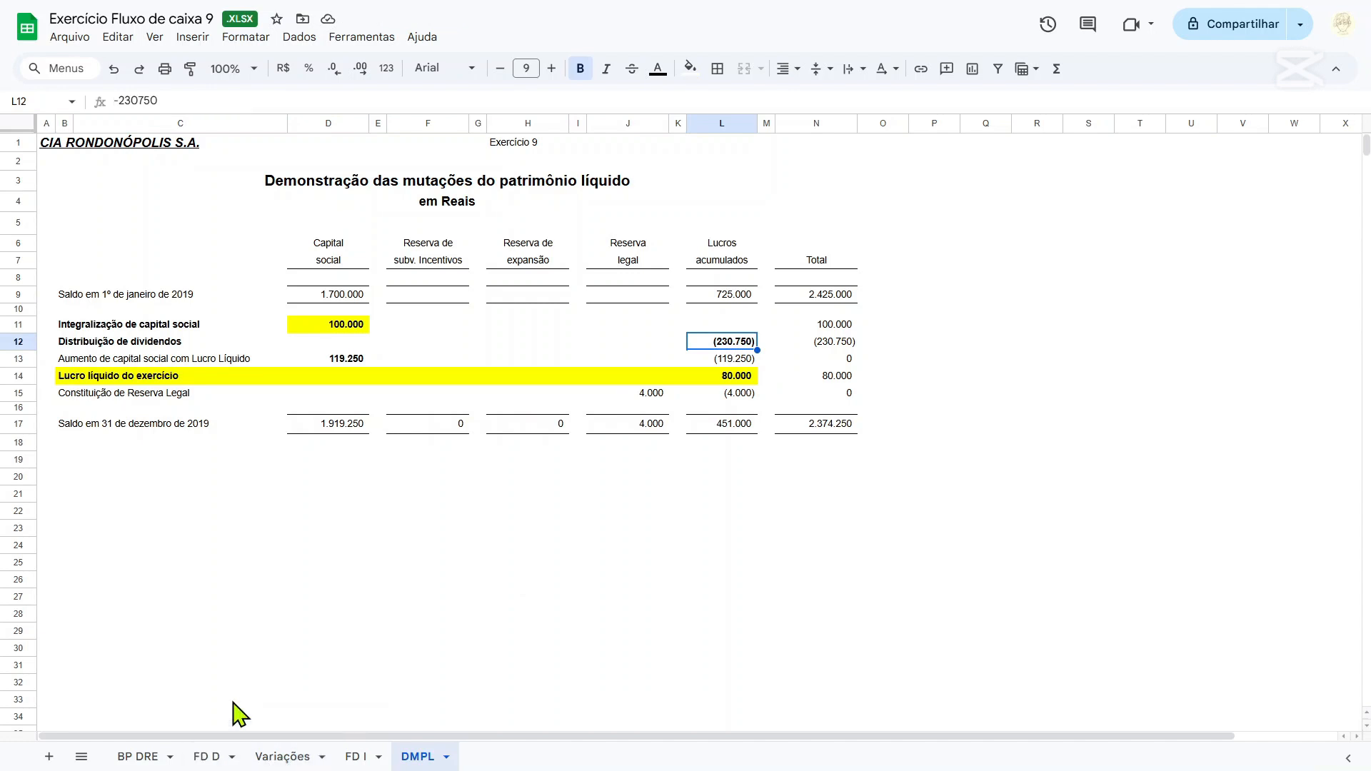
On the FD D sheet, add a "Dividendos distribuídos" line in row 32 with its E32 amount linked to =DMPL!L12.
{"action": "left_click", "coordinate": [218, 759]}
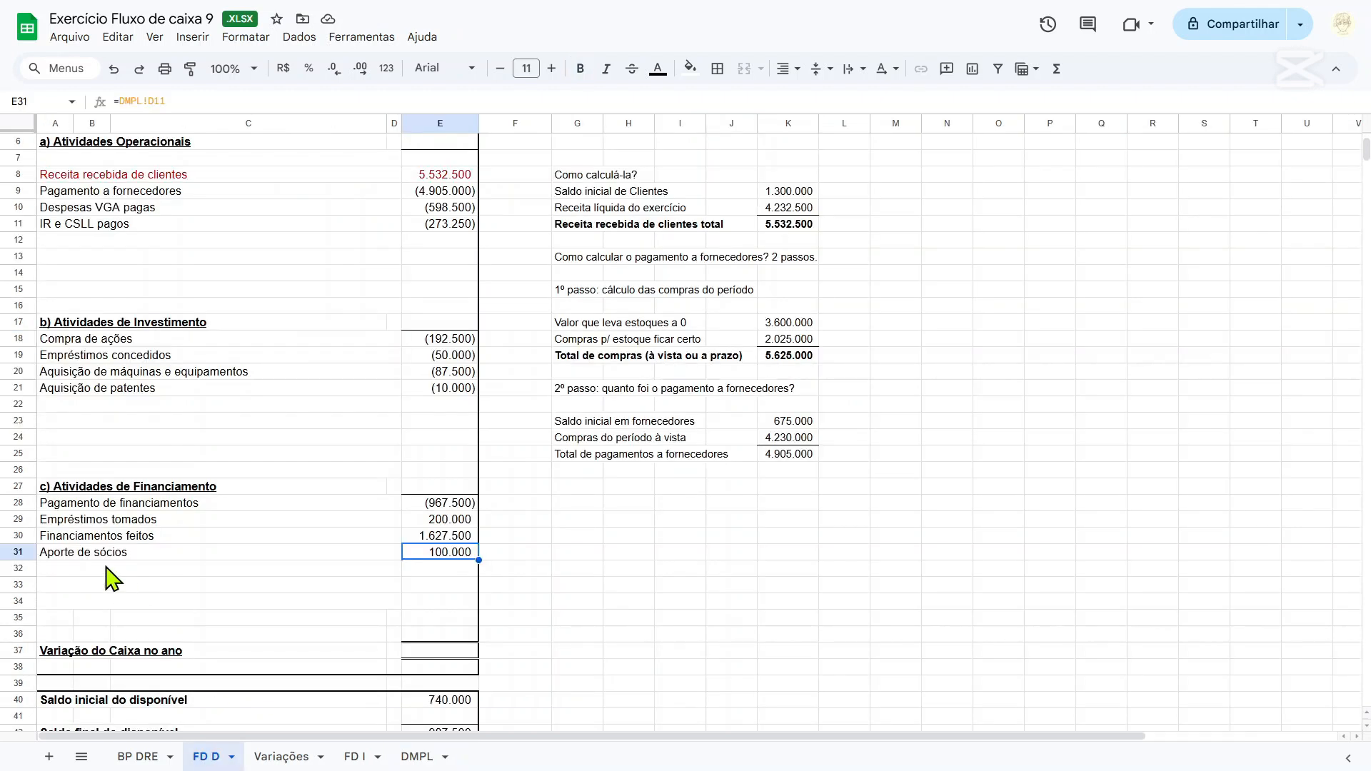
{"action": "left_click", "coordinate": [82, 571]}
{"action": "type", "text": "Dividendos distribu"}
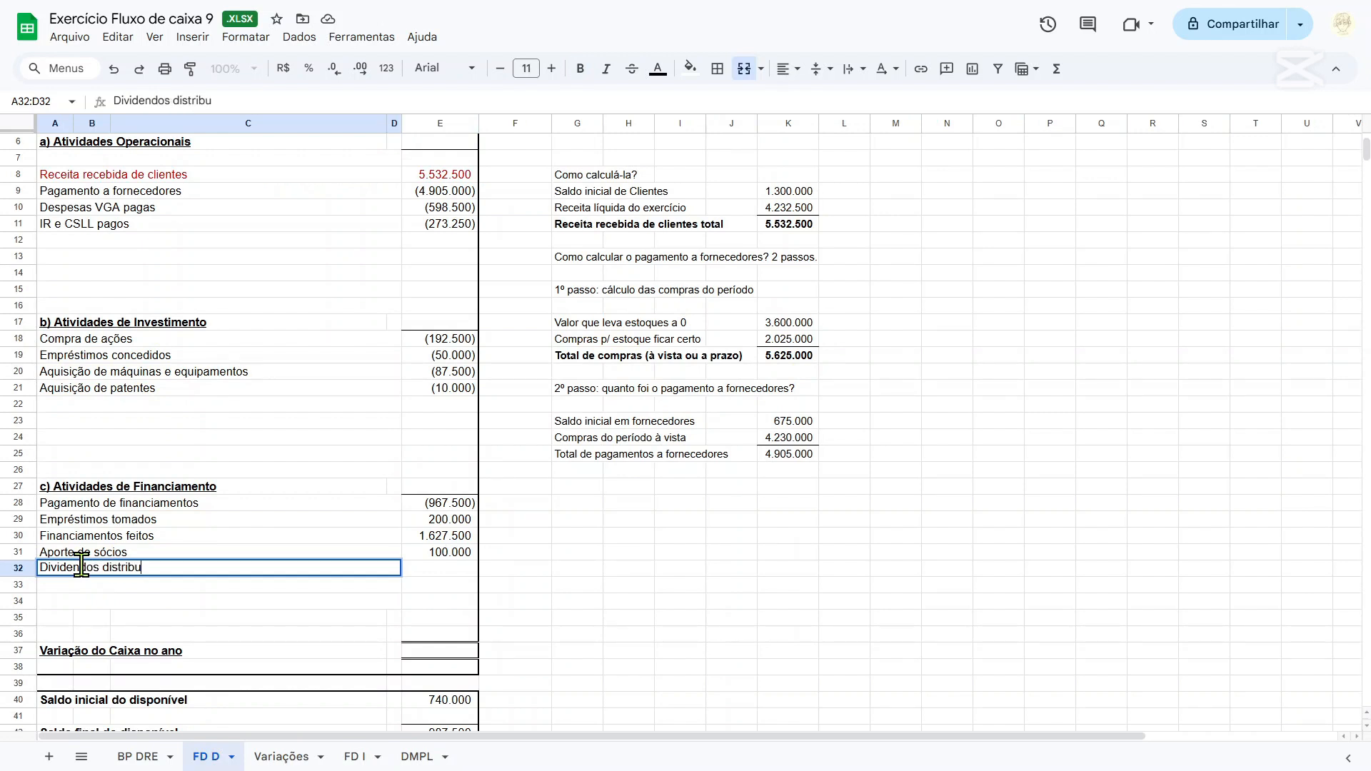
{"action": "type", "text": "ídos"}
{"action": "key", "text": "Tab"}
{"action": "type", "text": "="}
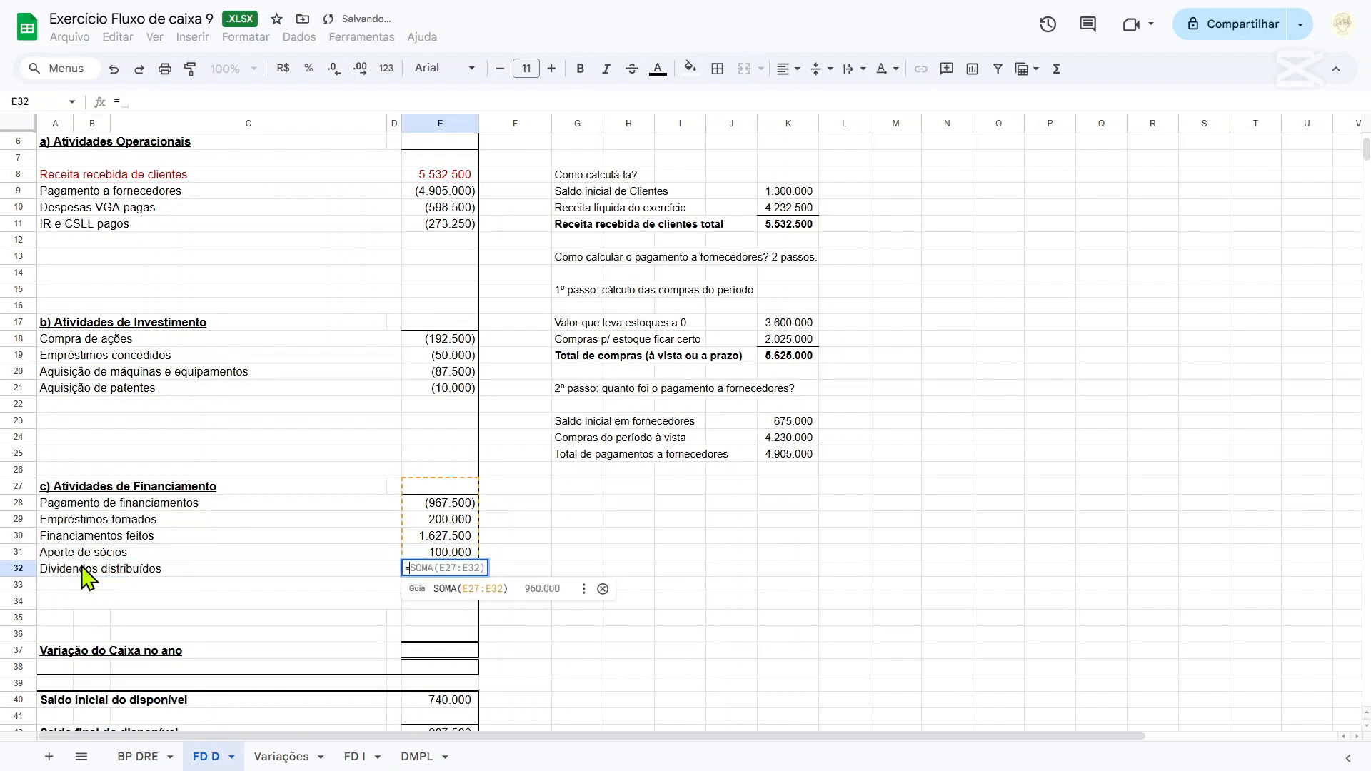
{"action": "left_click", "coordinate": [282, 757]}
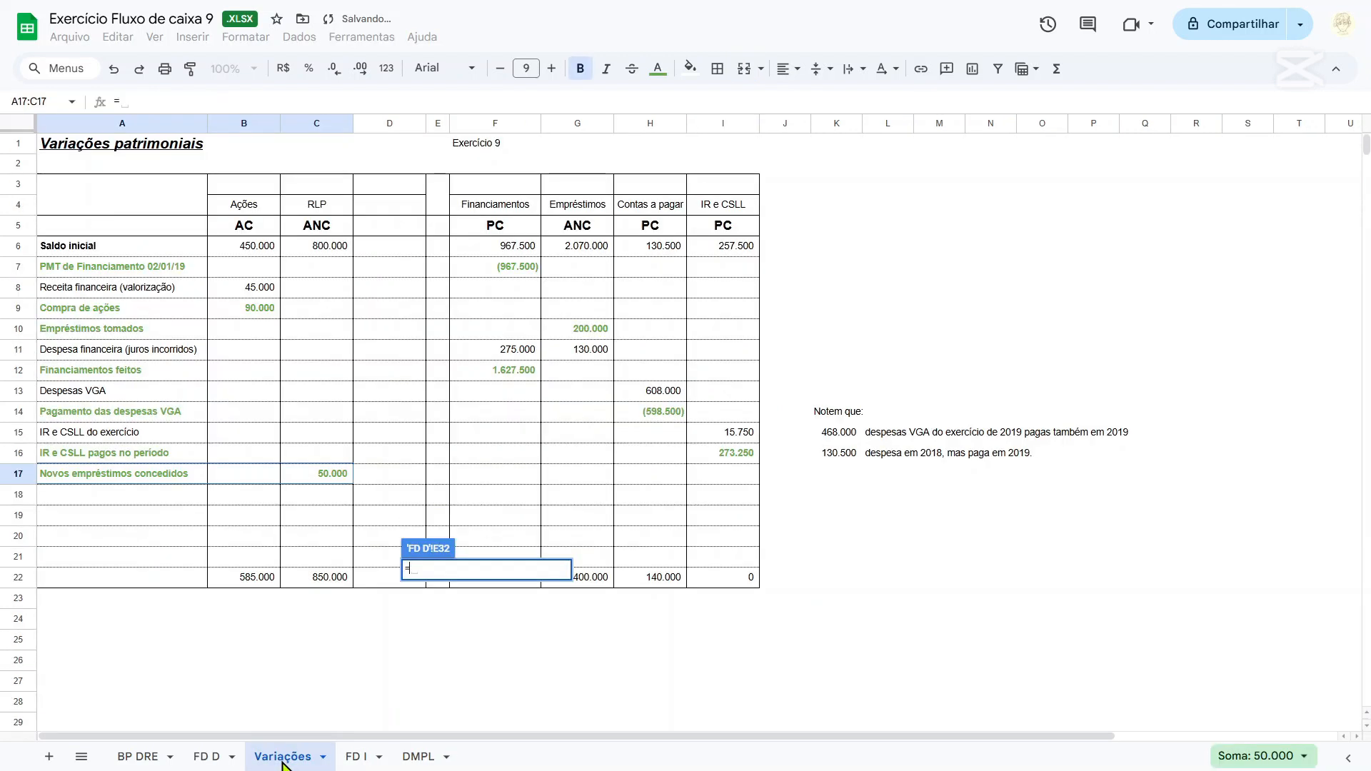
{"action": "left_click", "coordinate": [357, 760]}
{"action": "left_click", "coordinate": [416, 758]}
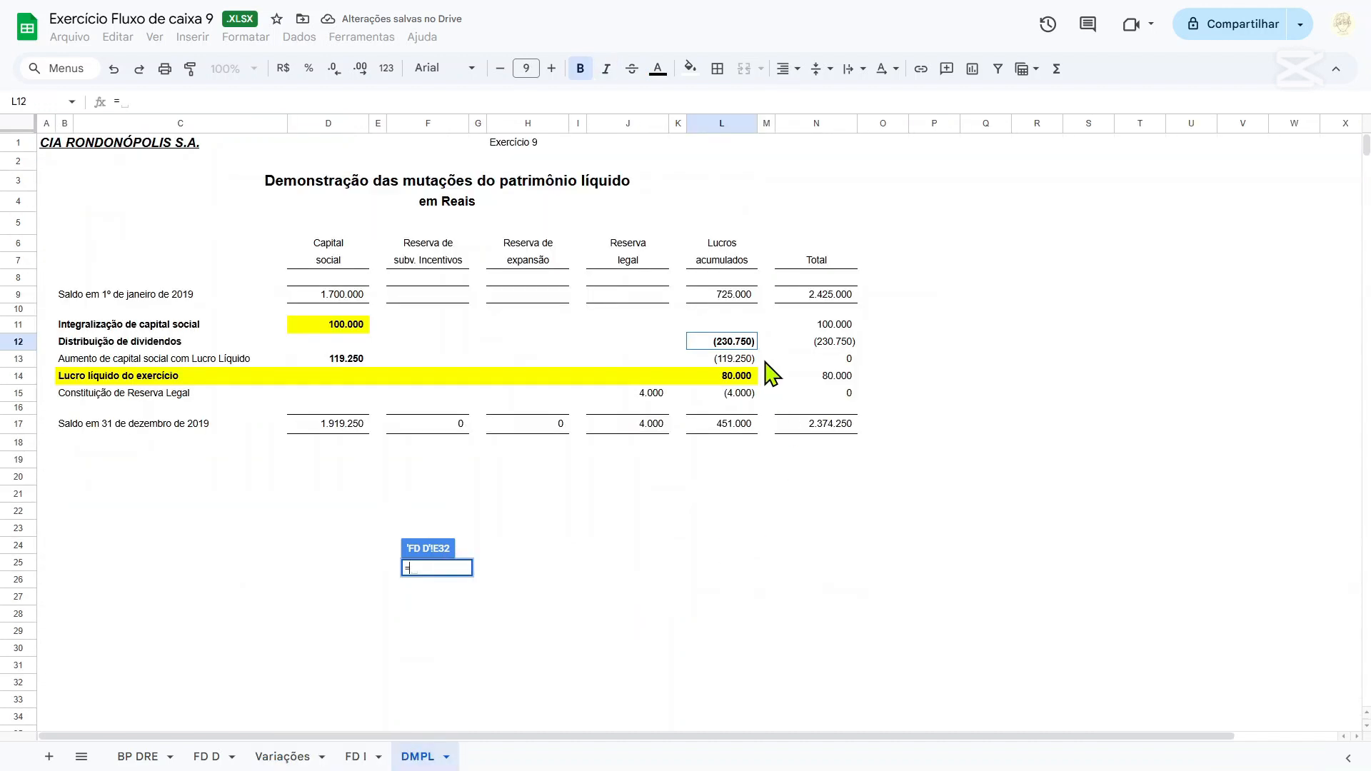
{"action": "left_click", "coordinate": [736, 348]}
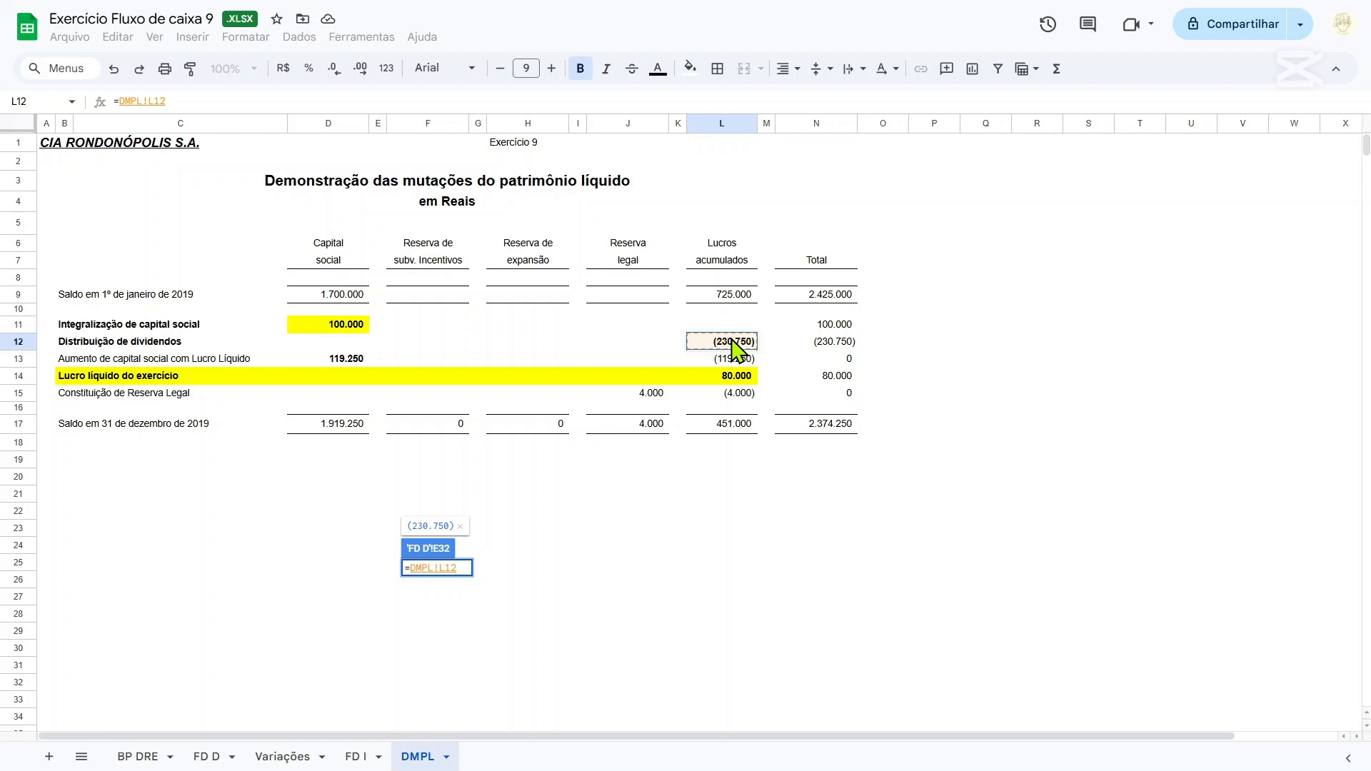
{"action": "key", "text": "Return"}
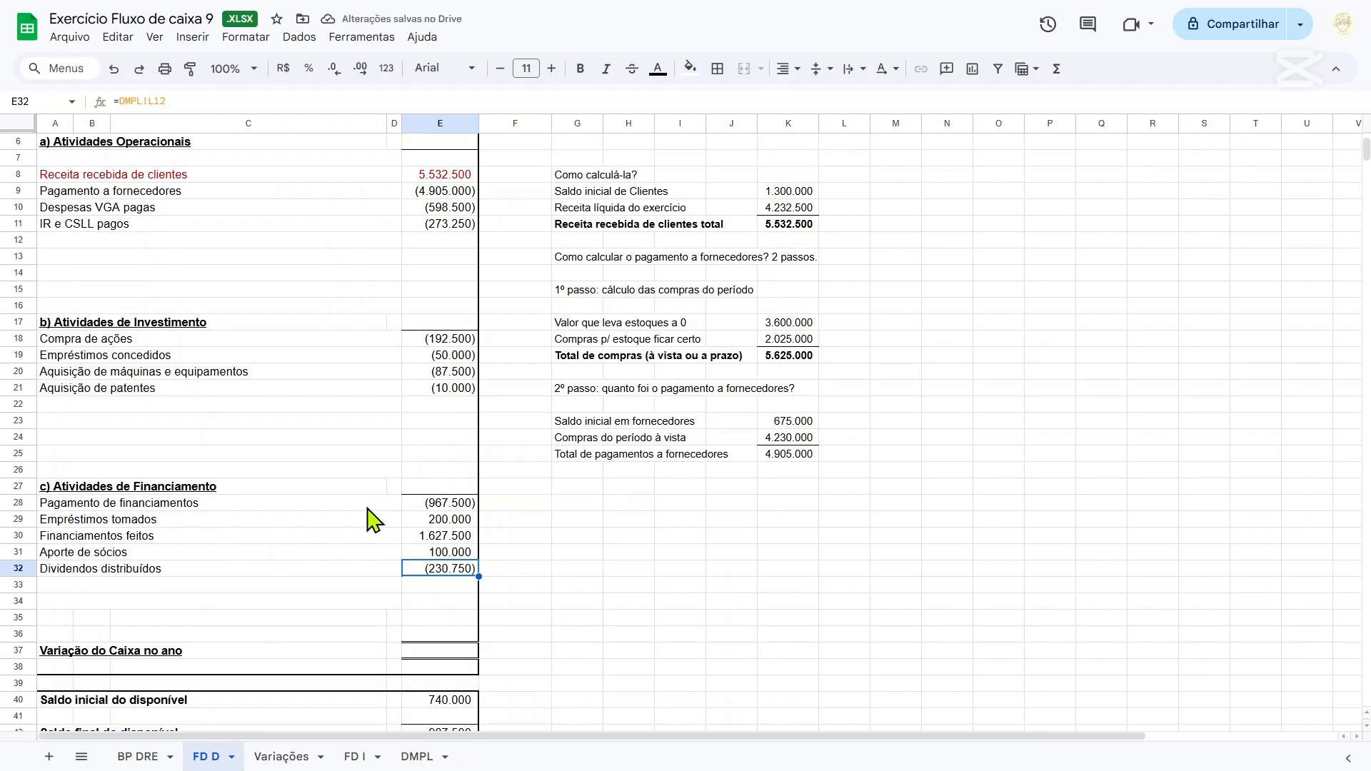
Review the Distribuição de dividendos and Aumento de capital social com Lucro Líquido lines on the DMPL sheet.
{"action": "left_click", "coordinate": [437, 489]}
{"action": "left_click", "coordinate": [283, 757]}
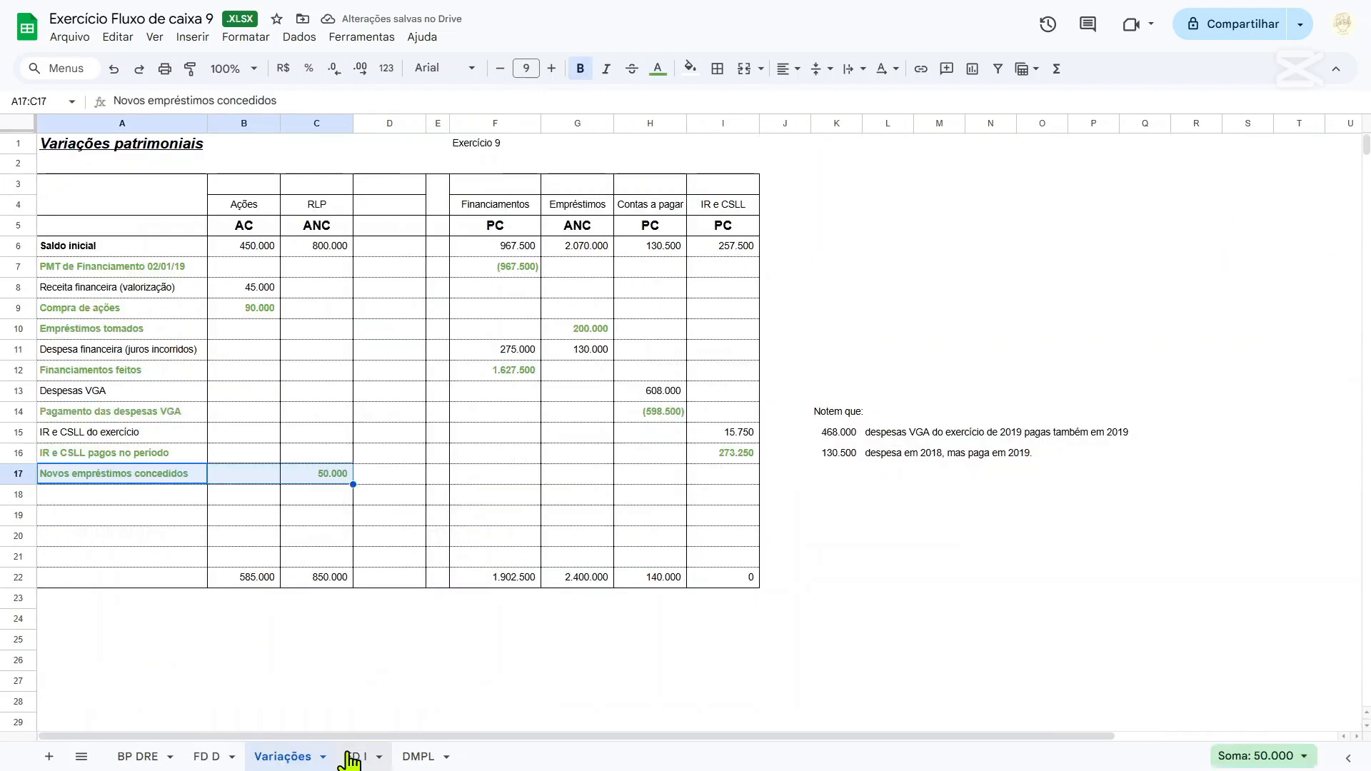
{"action": "left_click", "coordinate": [354, 757]}
{"action": "left_click", "coordinate": [418, 756]}
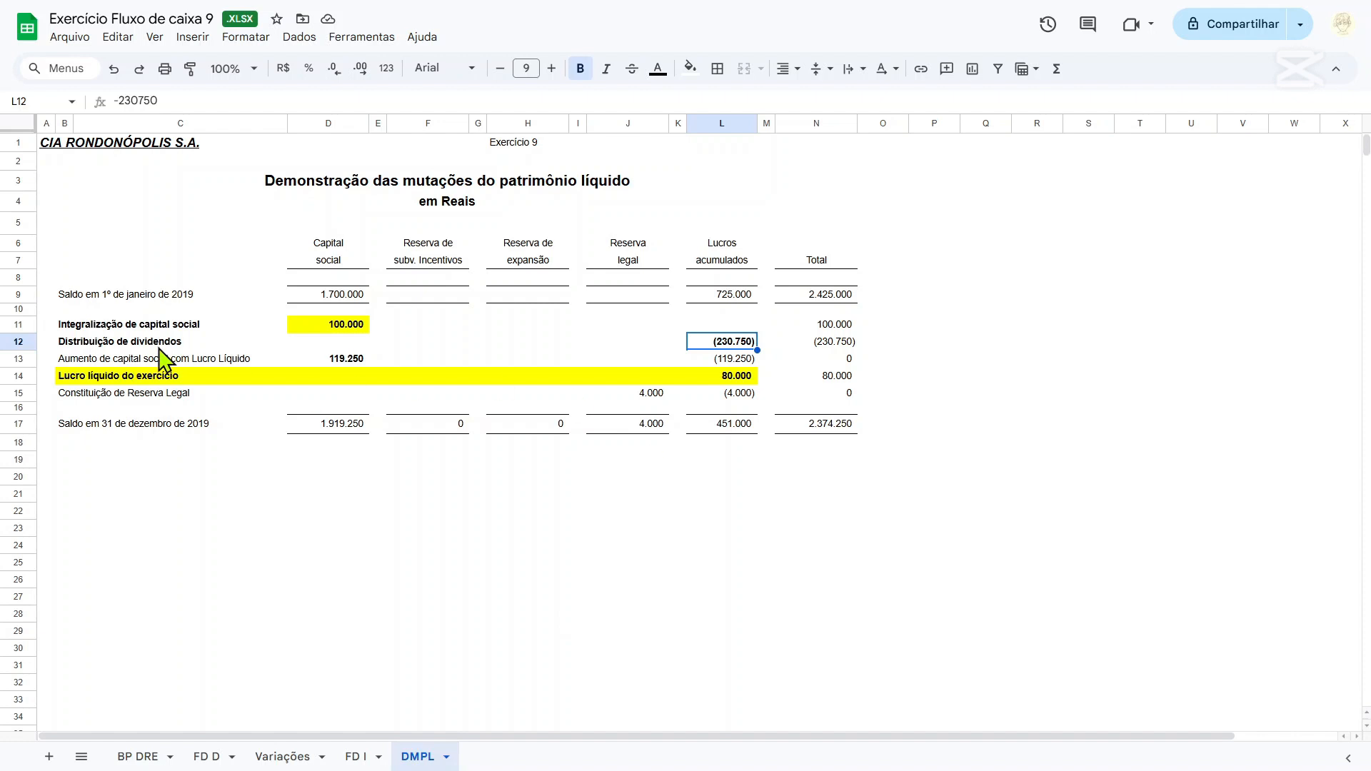
{"action": "left_click", "coordinate": [102, 361]}
{"action": "key", "text": "shift+Up"}
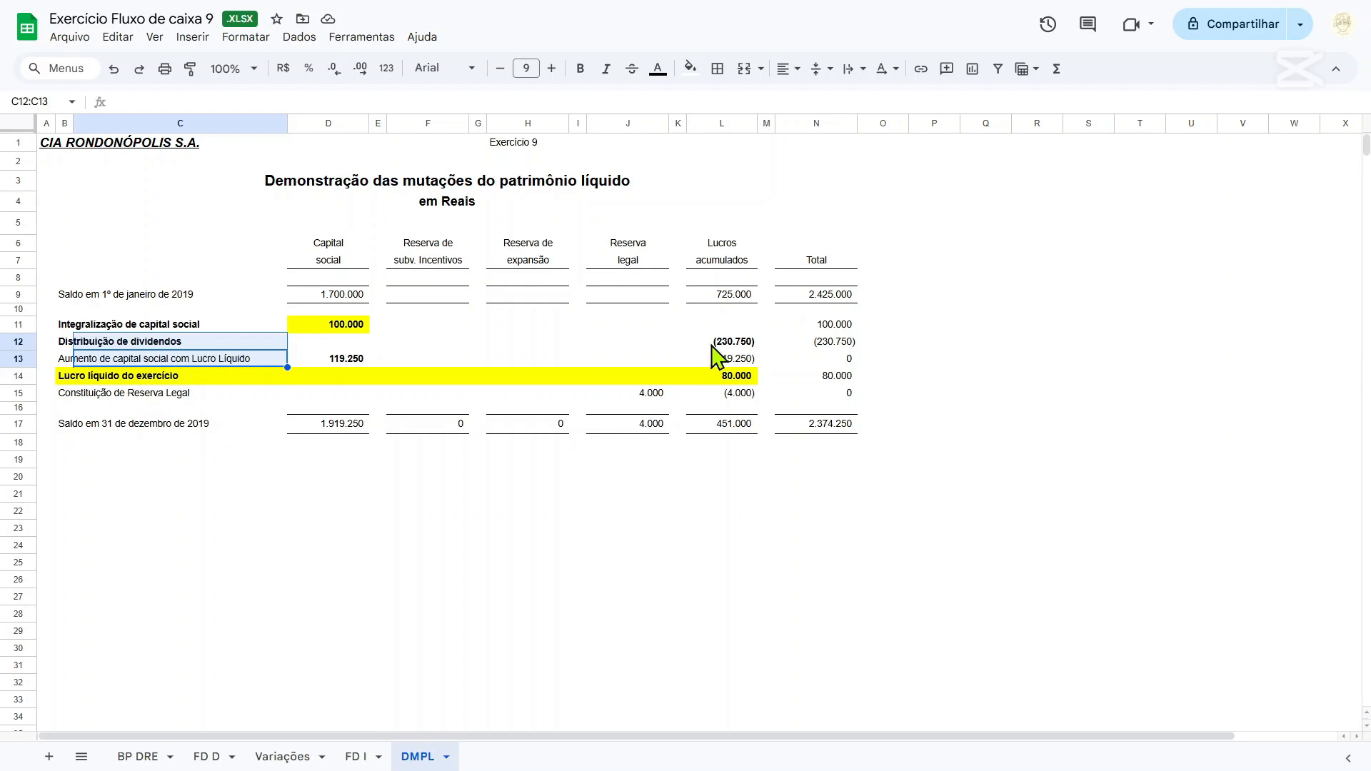
On the FD D sheet, total the Atividades Operacionais amounts in E6 with a SOMA formula covering the lines down to IR e CSLL pagos.
{"action": "left_click", "coordinate": [211, 758]}
{"action": "scroll", "coordinate": [445, 321], "scroll_direction": "up", "scroll_amount": 2}
{"action": "left_click", "coordinate": [438, 237]}
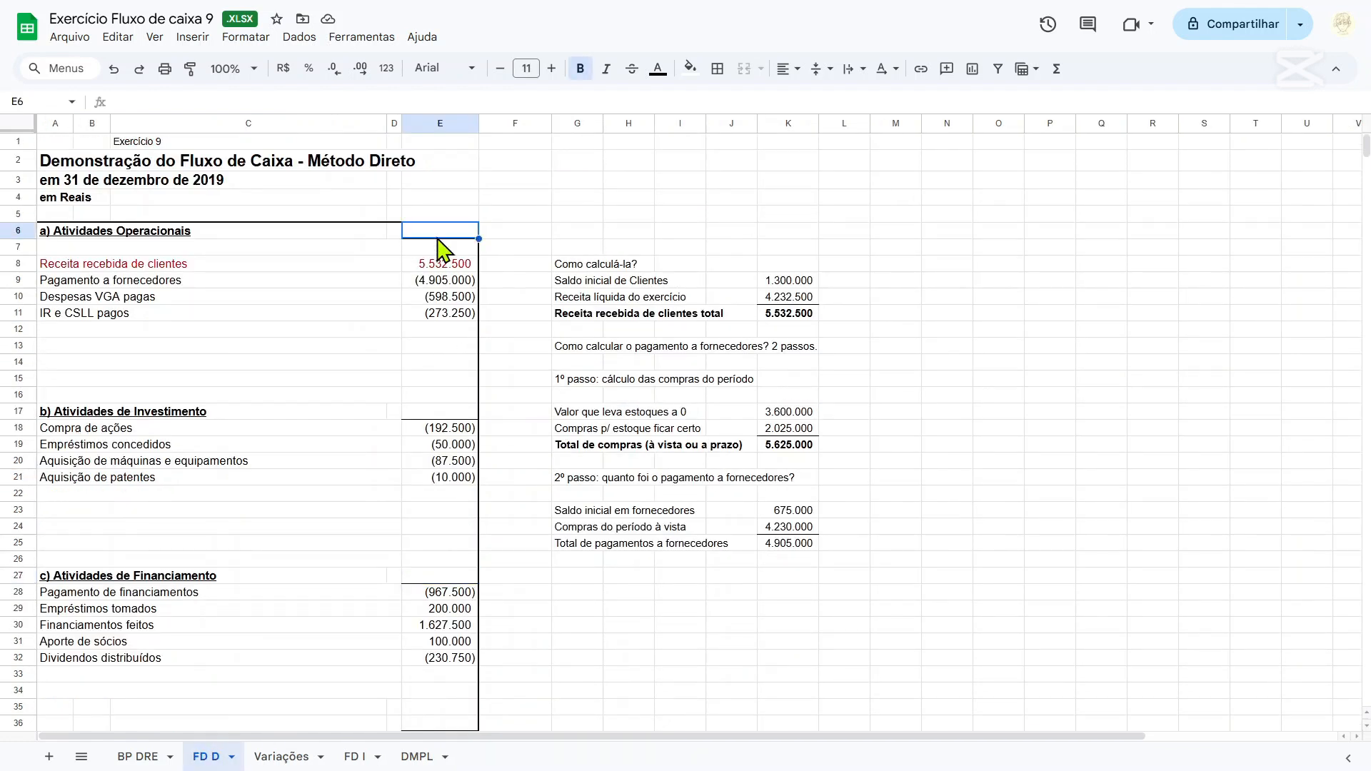
{"action": "type", "text": "=soma("}
{"action": "key", "text": "Down"}
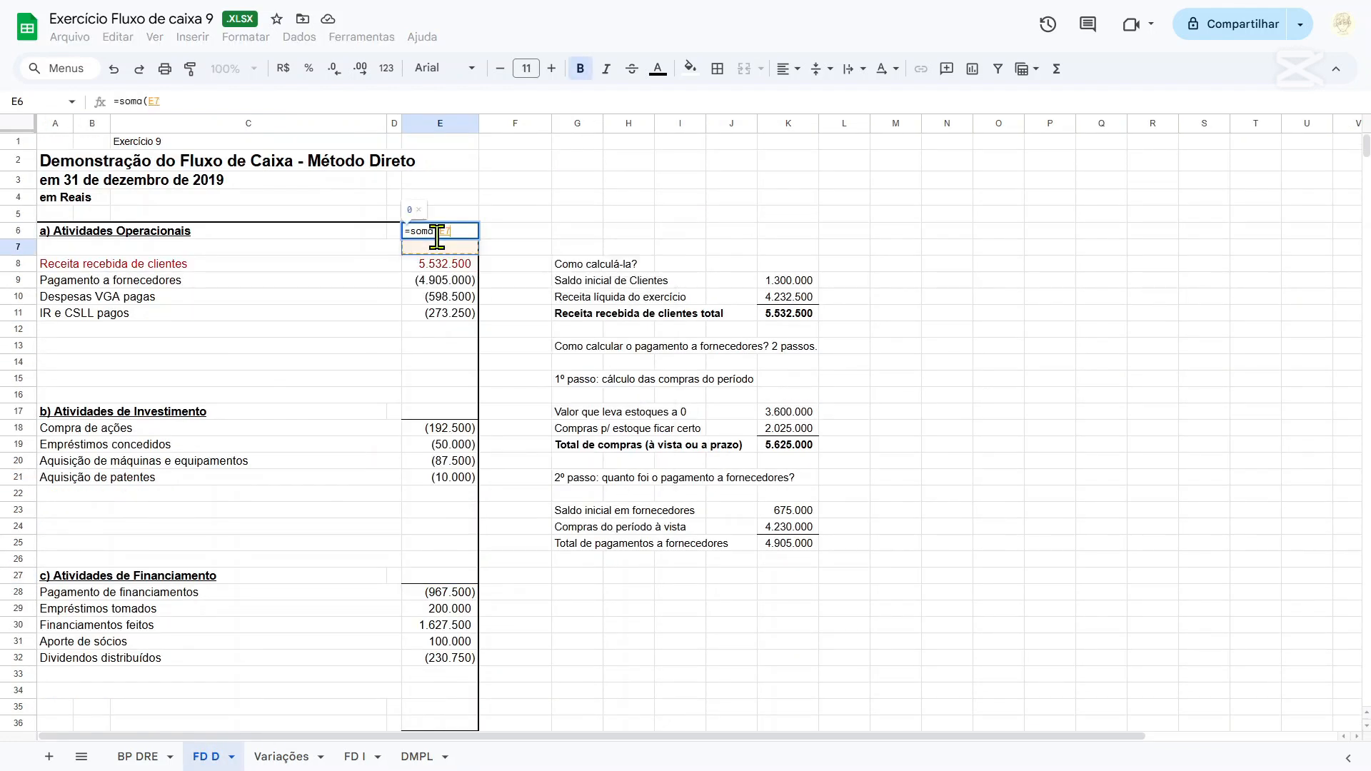
{"action": "key", "text": "shift+Down"}
{"action": "key", "text": "shift+Down"}
{"action": "key", "text": "shift+Down"}
{"action": "key", "text": "shift+Down"}
{"action": "key", "text": "Return"}
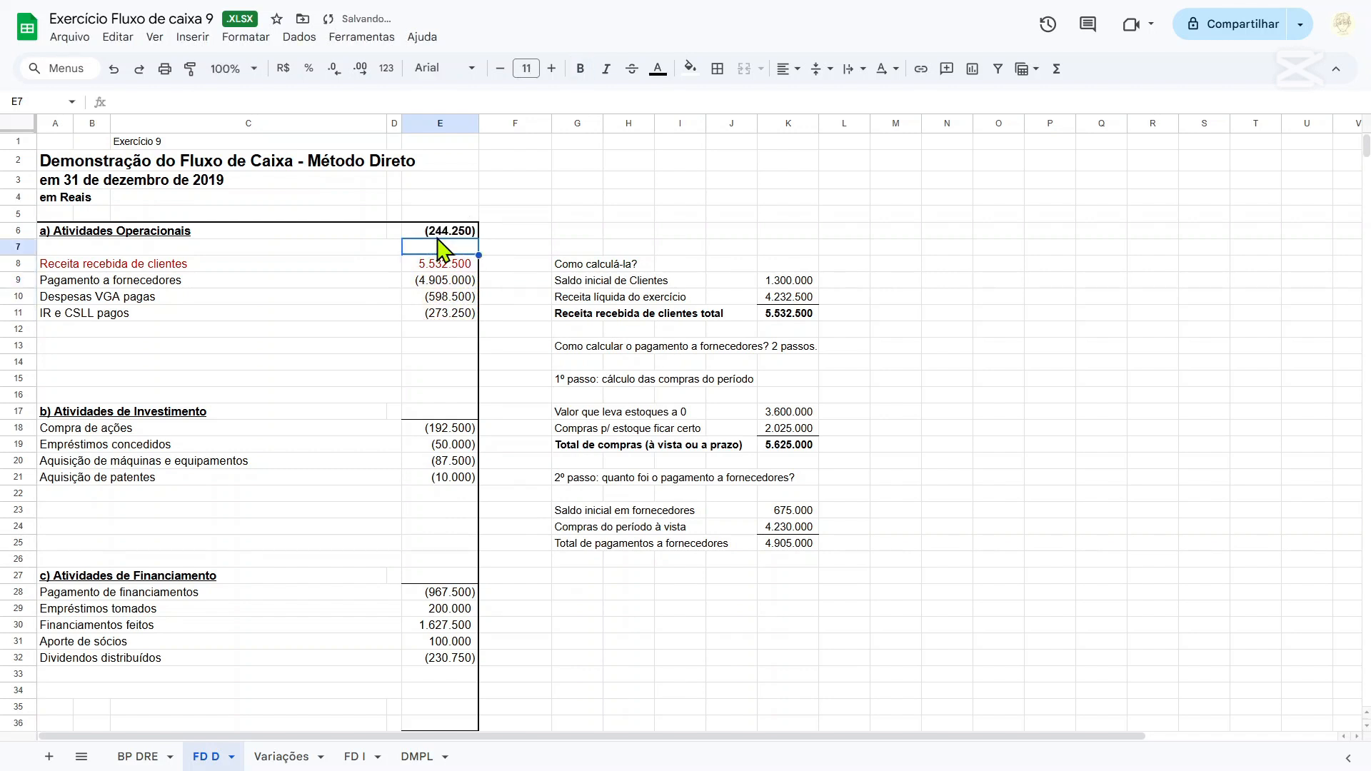
Total the Atividades de Investimento amounts in E17 with a SOMA formula over E18:E21.
{"action": "left_click", "coordinate": [432, 414]}
{"action": "type", "text": "=soma("}
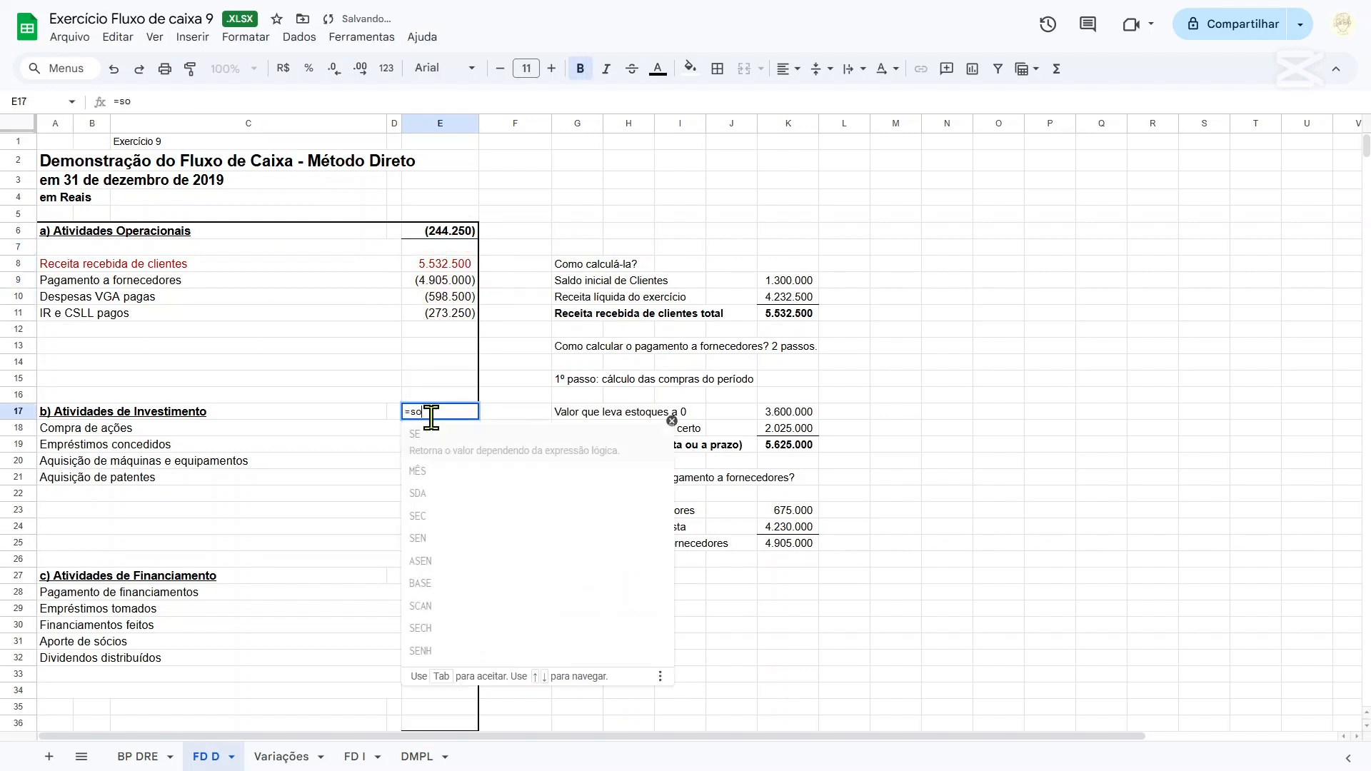
{"action": "key", "text": "Down"}
{"action": "key", "text": "shift+Down"}
{"action": "key", "text": "shift+Down"}
{"action": "key", "text": "shift+Down"}
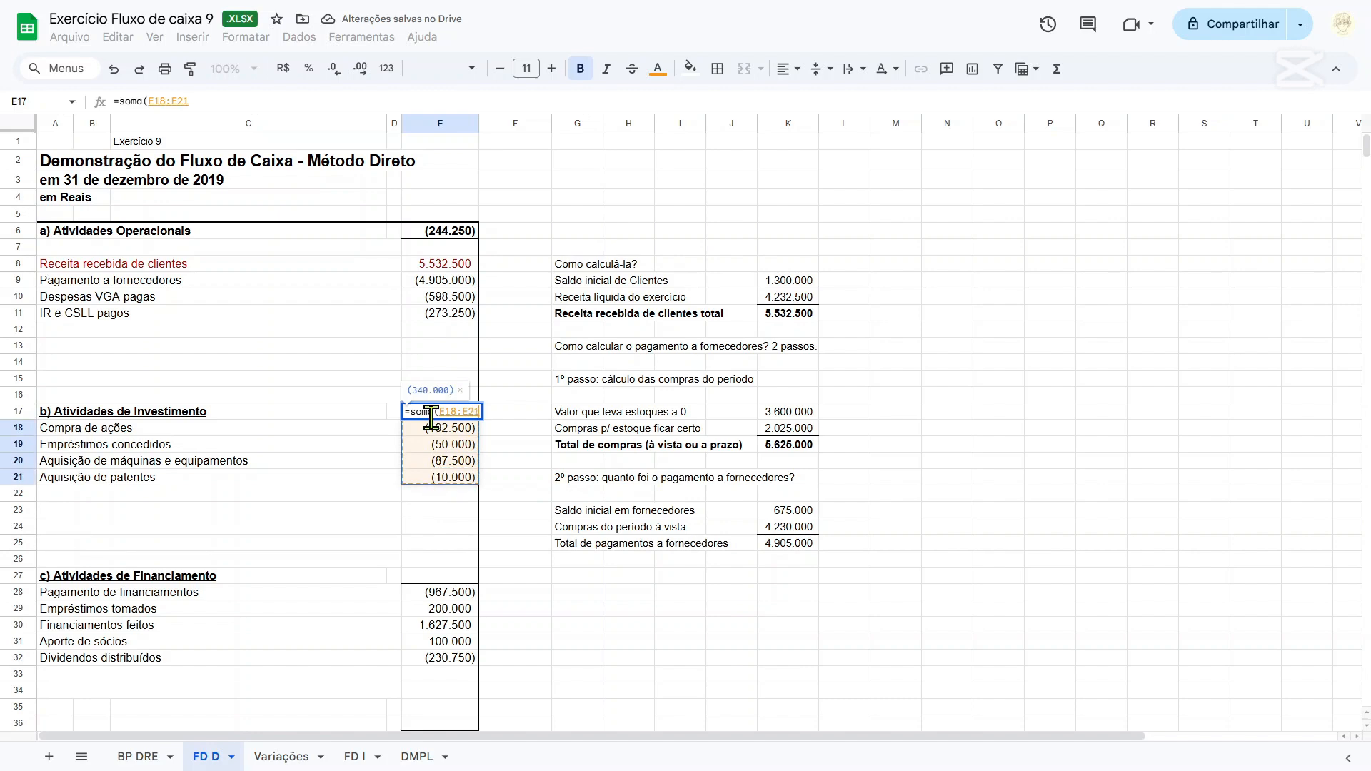
{"action": "key", "text": "Return"}
Total the Atividades de Financiamento amounts in E27 with a SOMA formula over E28:E32.
{"action": "scroll", "coordinate": [445, 416], "scroll_direction": "down", "scroll_amount": 3}
{"action": "left_click", "coordinate": [443, 402]}
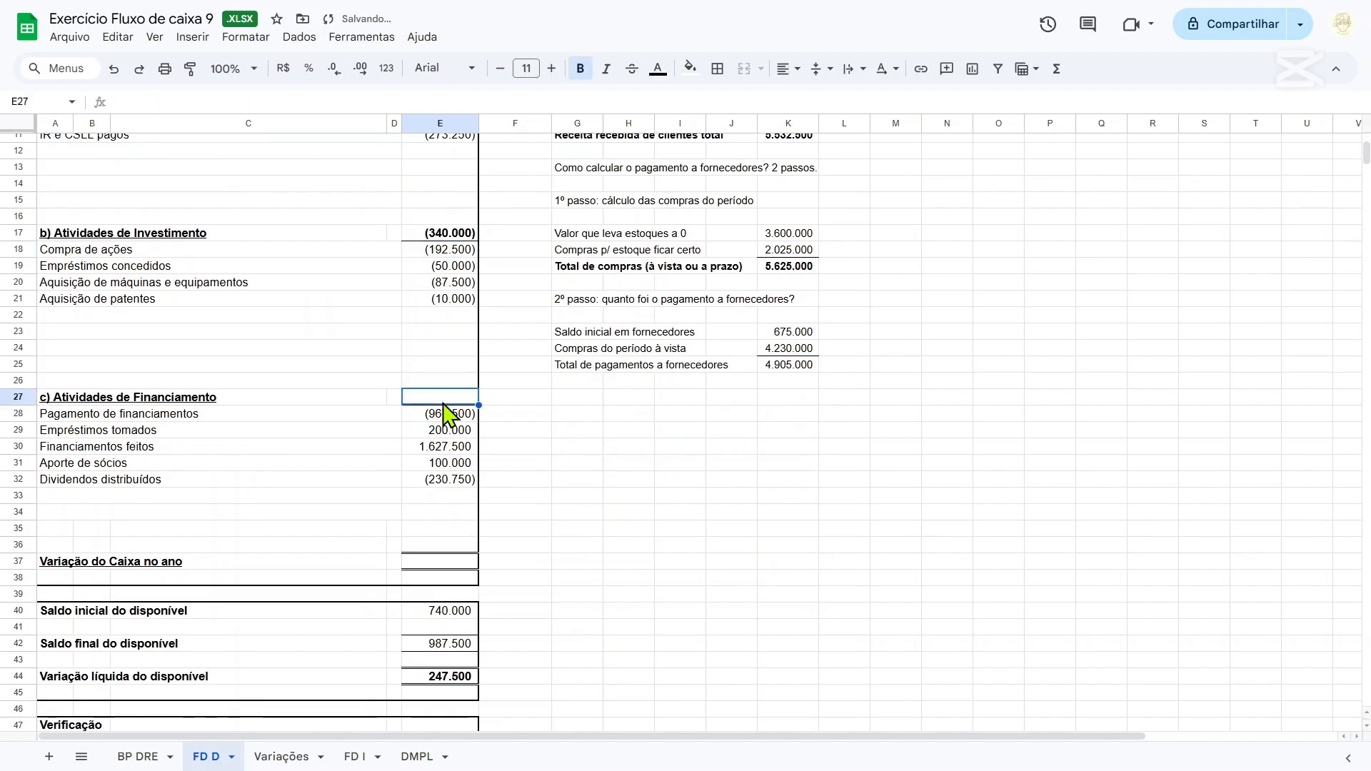
{"action": "type", "text": "=soma("}
{"action": "key", "text": "Down"}
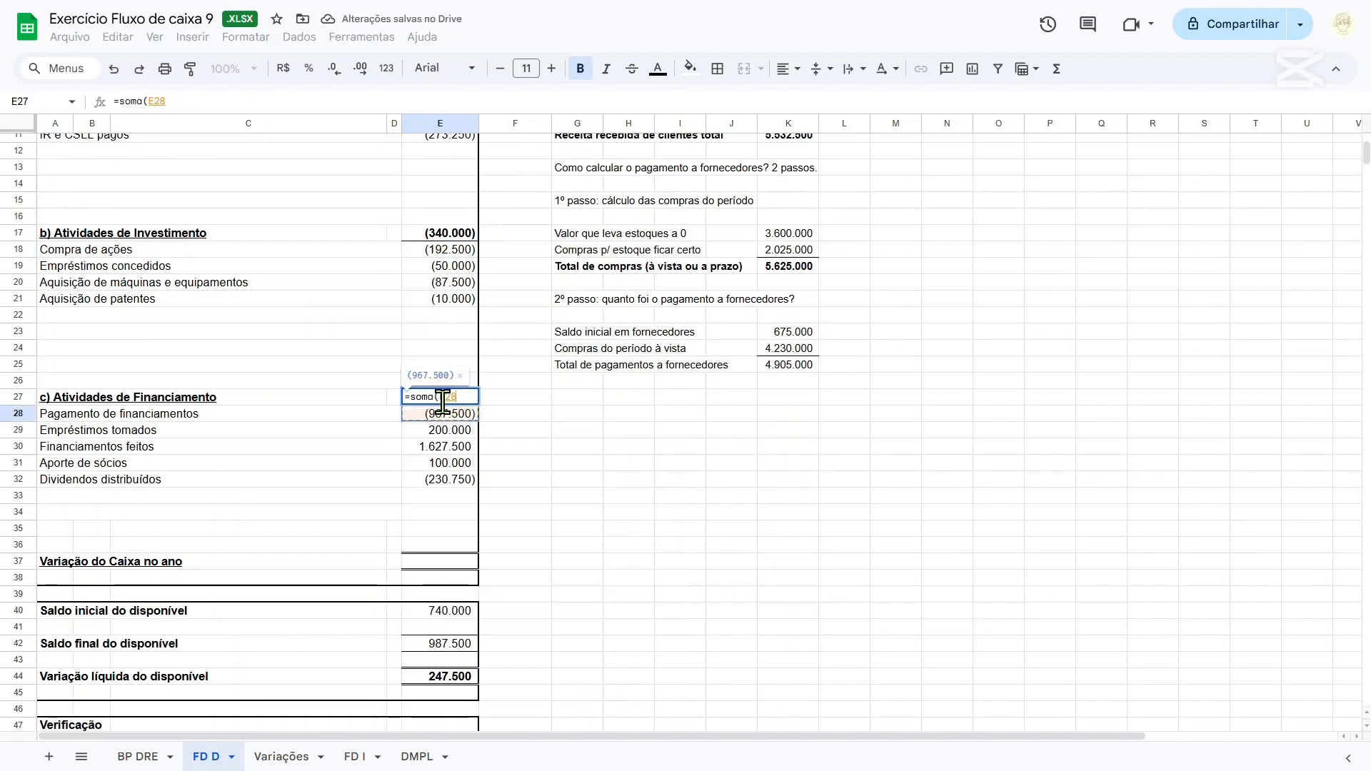
{"action": "key", "text": "shift+Down"}
{"action": "key", "text": "shift+Down"}
{"action": "key", "text": "shift+Down"}
{"action": "key", "text": "shift+Down"}
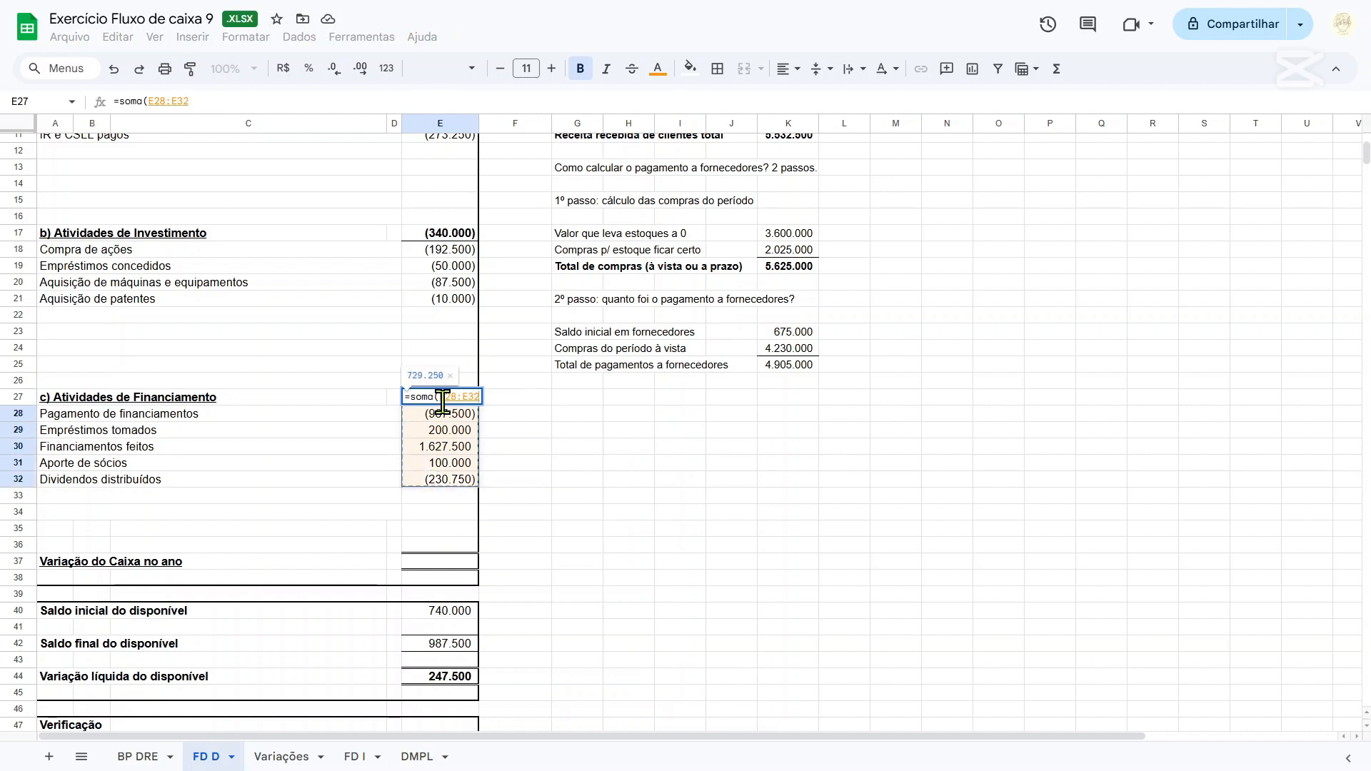
{"action": "type", "text": ")"}
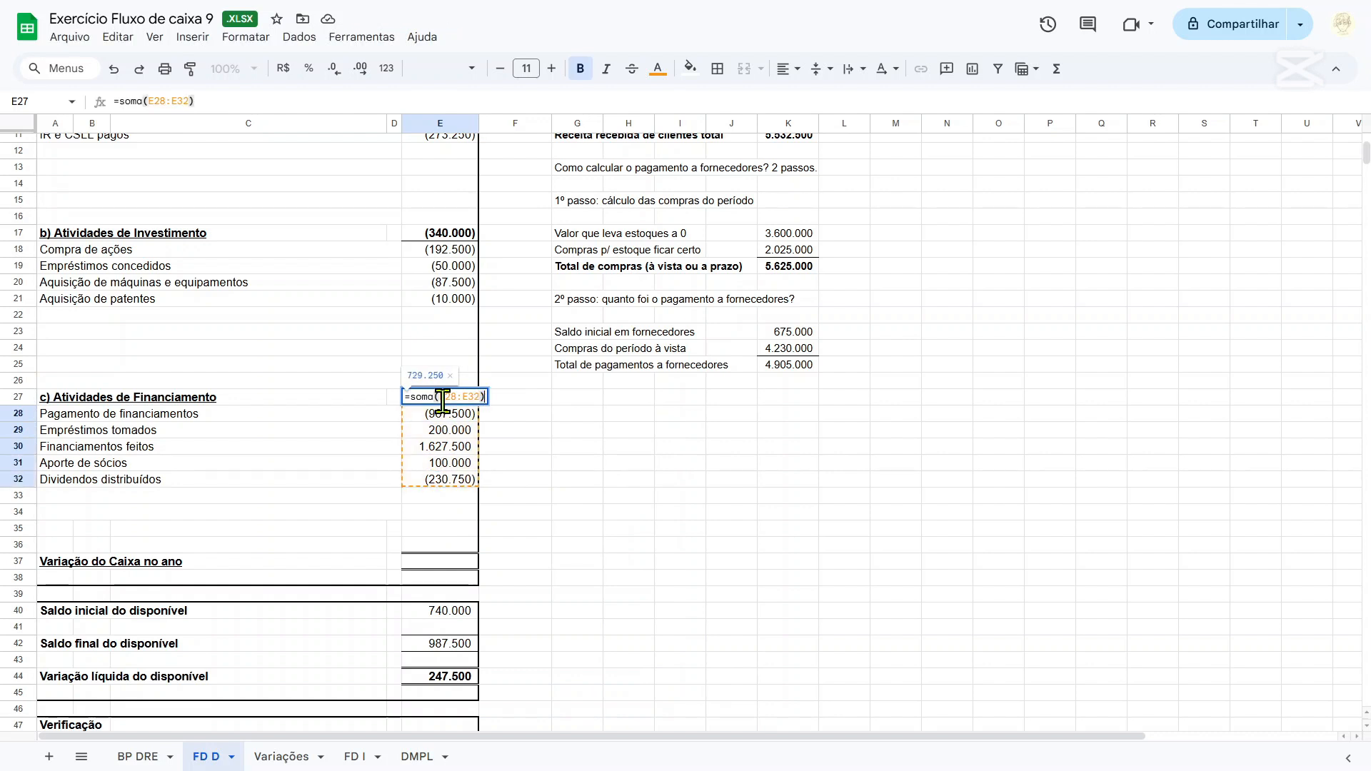
{"action": "key", "text": "Return"}
{"action": "key", "text": "Down"}
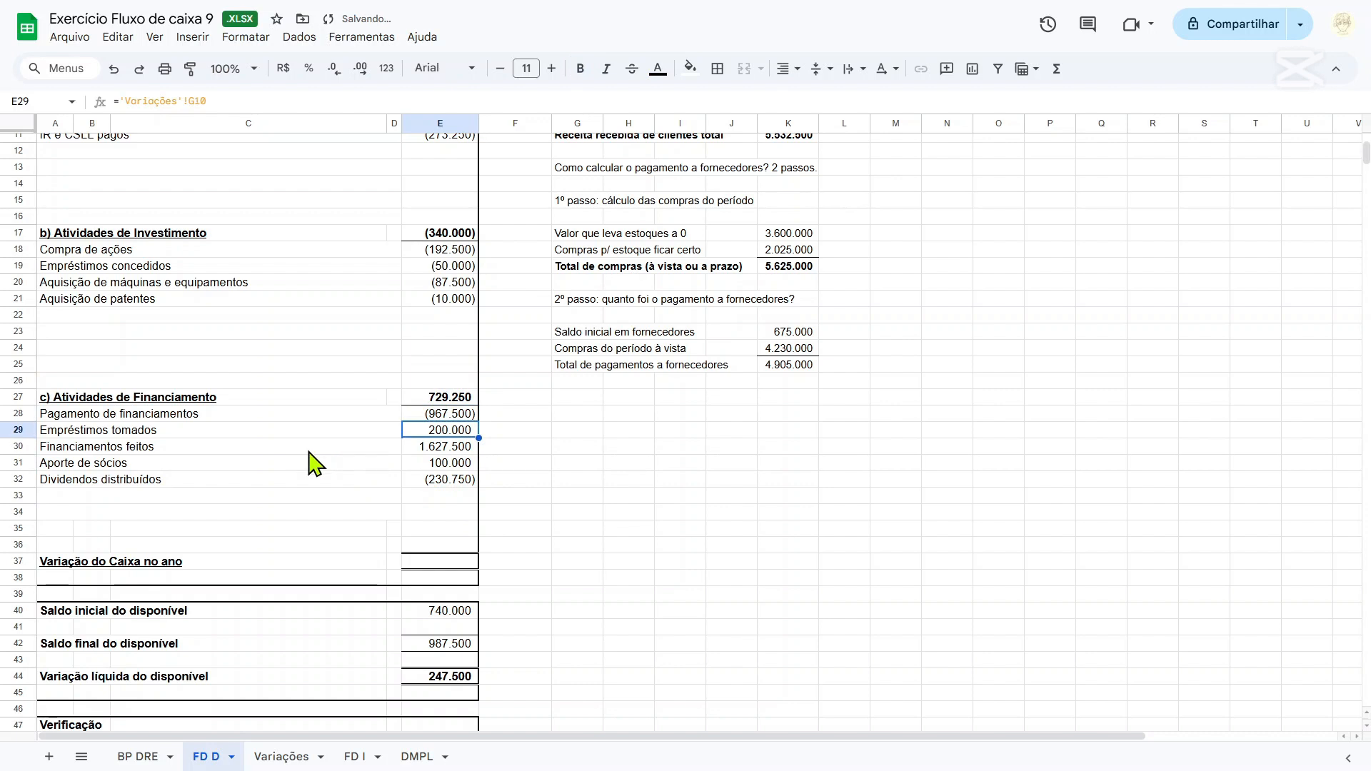
{"action": "key", "text": "Down"}
{"action": "key", "text": "Down"}
{"action": "key", "text": "Down"}
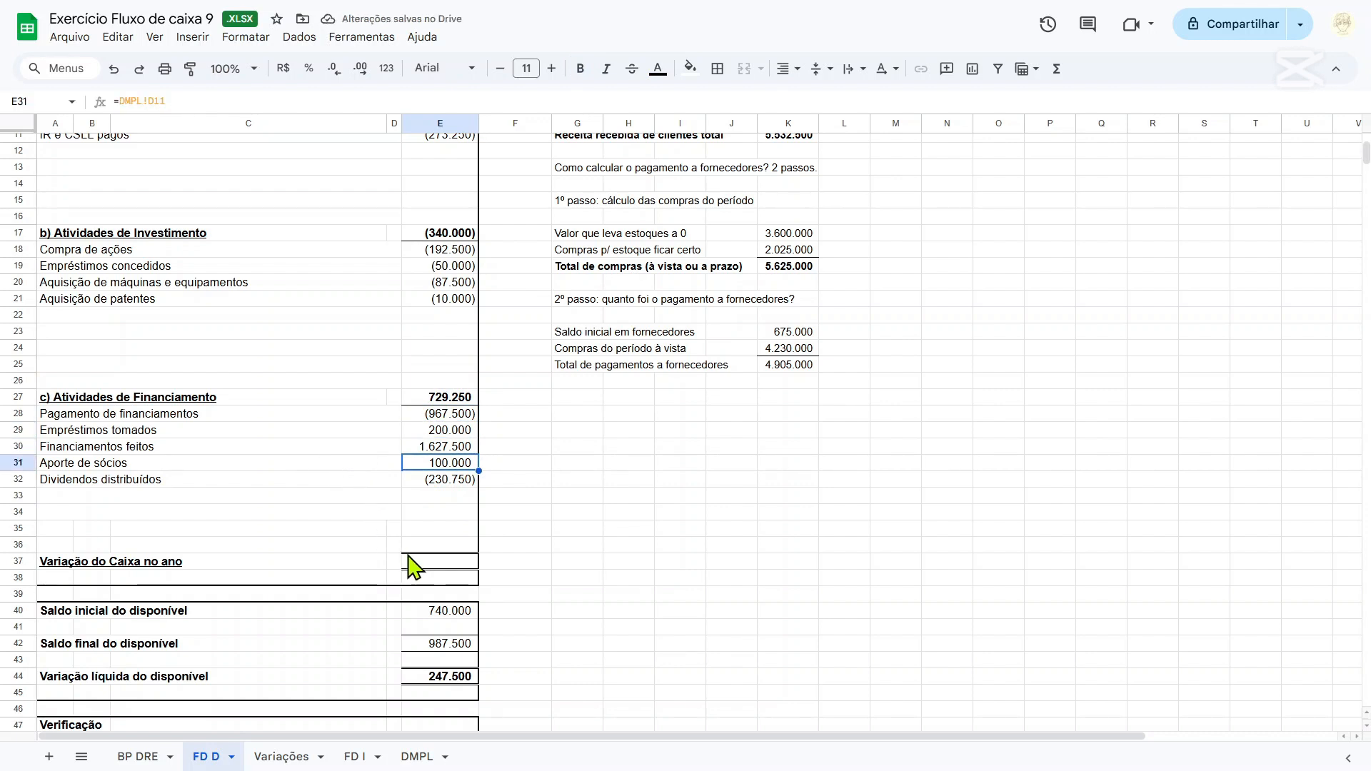
Calculate Variação do Caixa no ano in E37 by adding the three activity group totals with =E27+E17+E6.
{"action": "left_click", "coordinate": [449, 564]}
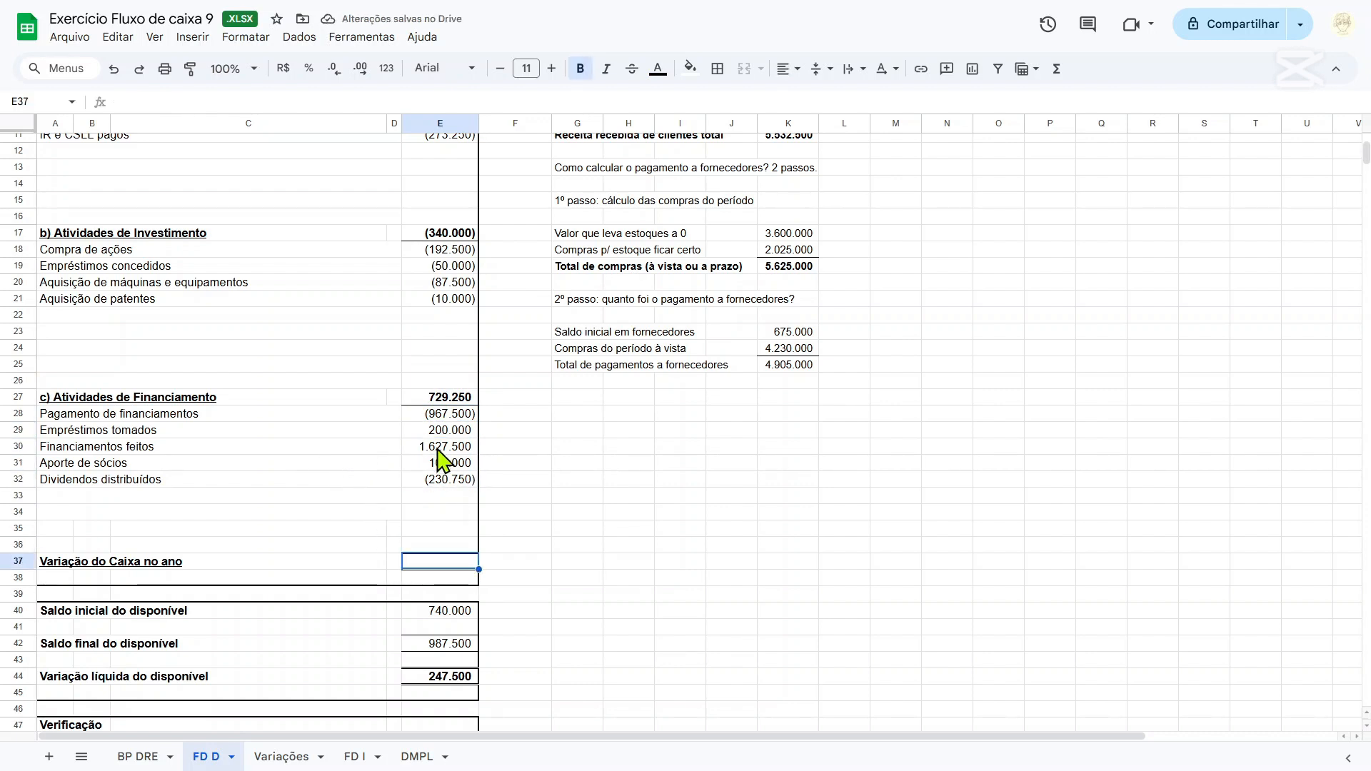
{"action": "type", "text": "="}
{"action": "scroll", "coordinate": [448, 442], "scroll_direction": "up", "scroll_amount": 2}
{"action": "left_click", "coordinate": [448, 486]}
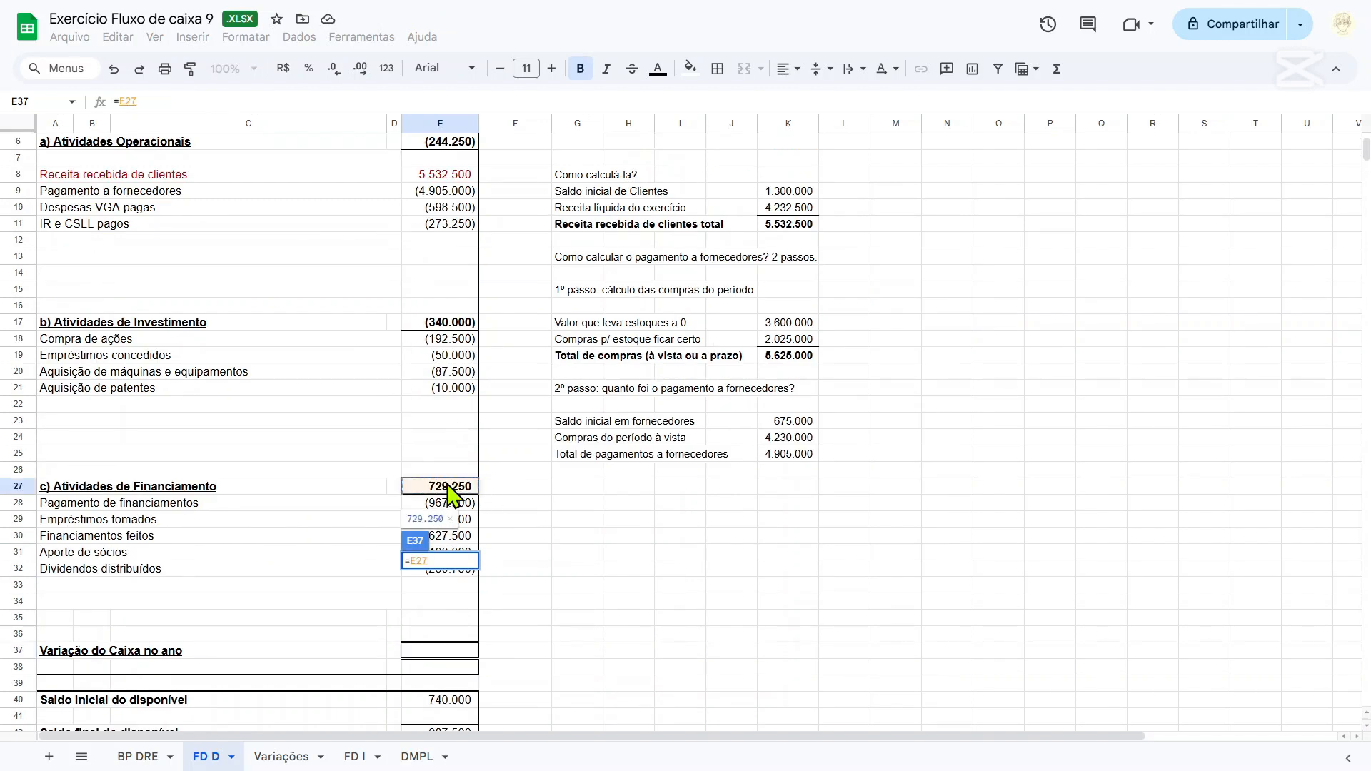
{"action": "type", "text": "+"}
{"action": "left_click", "coordinate": [448, 324]}
{"action": "scroll", "coordinate": [532, 386], "scroll_direction": "up", "scroll_amount": 2}
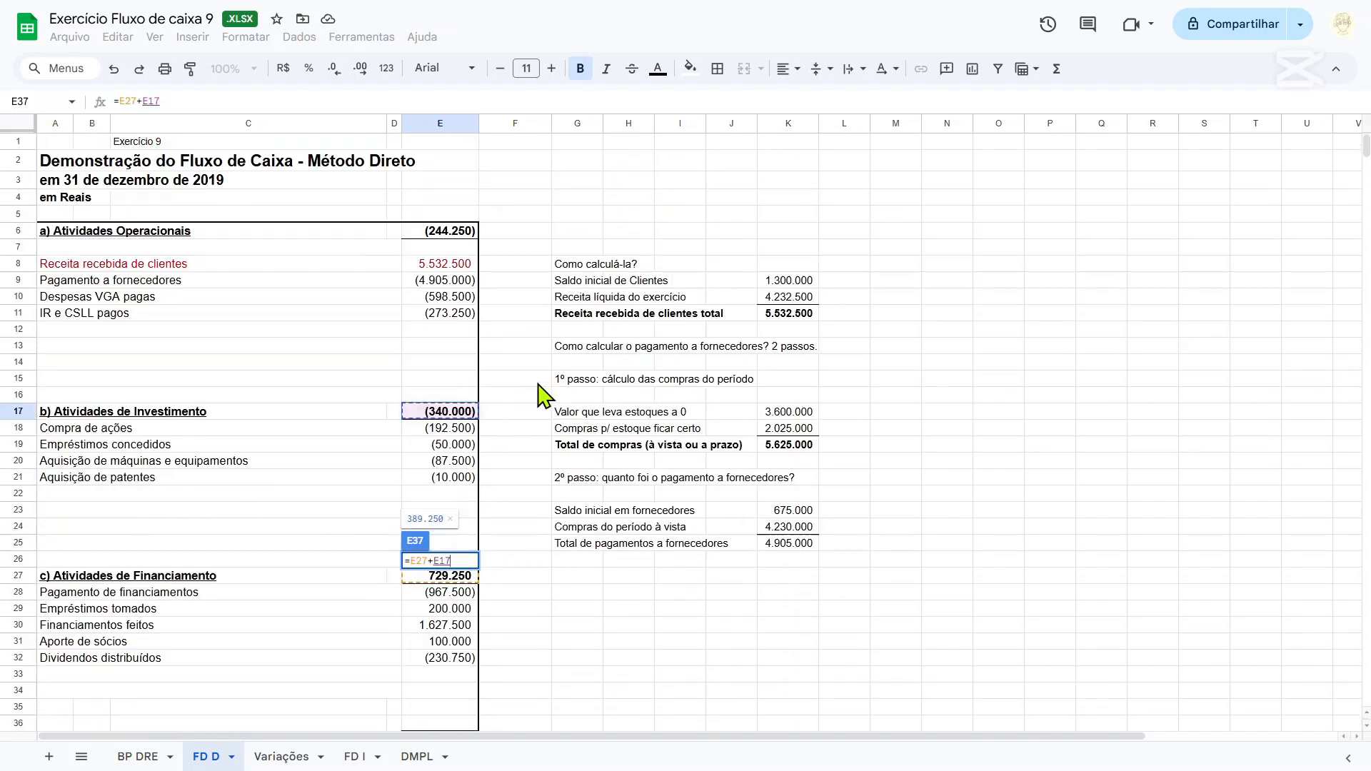
{"action": "type", "text": "+"}
{"action": "left_click", "coordinate": [450, 235]}
{"action": "scroll", "coordinate": [502, 378], "scroll_direction": "down", "scroll_amount": 4}
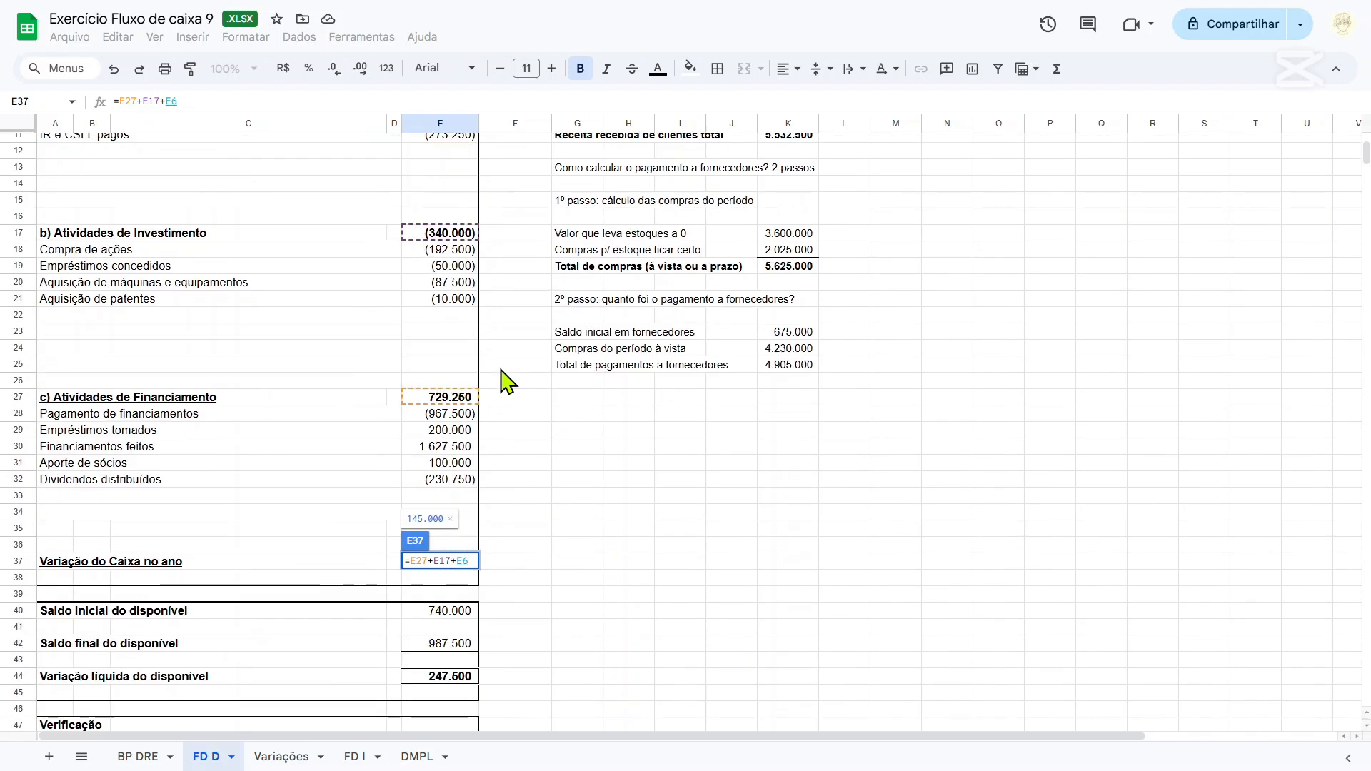
{"action": "scroll", "coordinate": [505, 382], "scroll_direction": "down", "scroll_amount": 2}
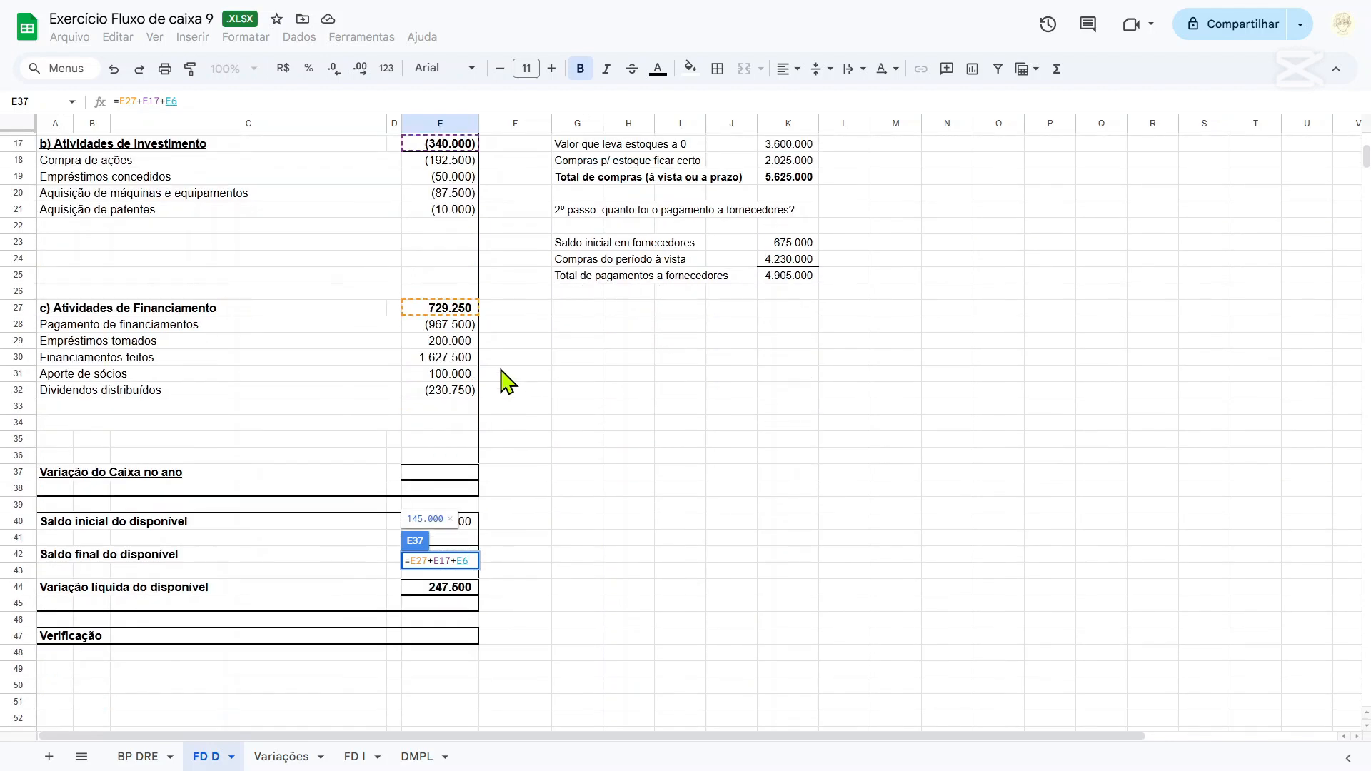
{"action": "scroll", "coordinate": [507, 382], "scroll_direction": "up", "scroll_amount": 4}
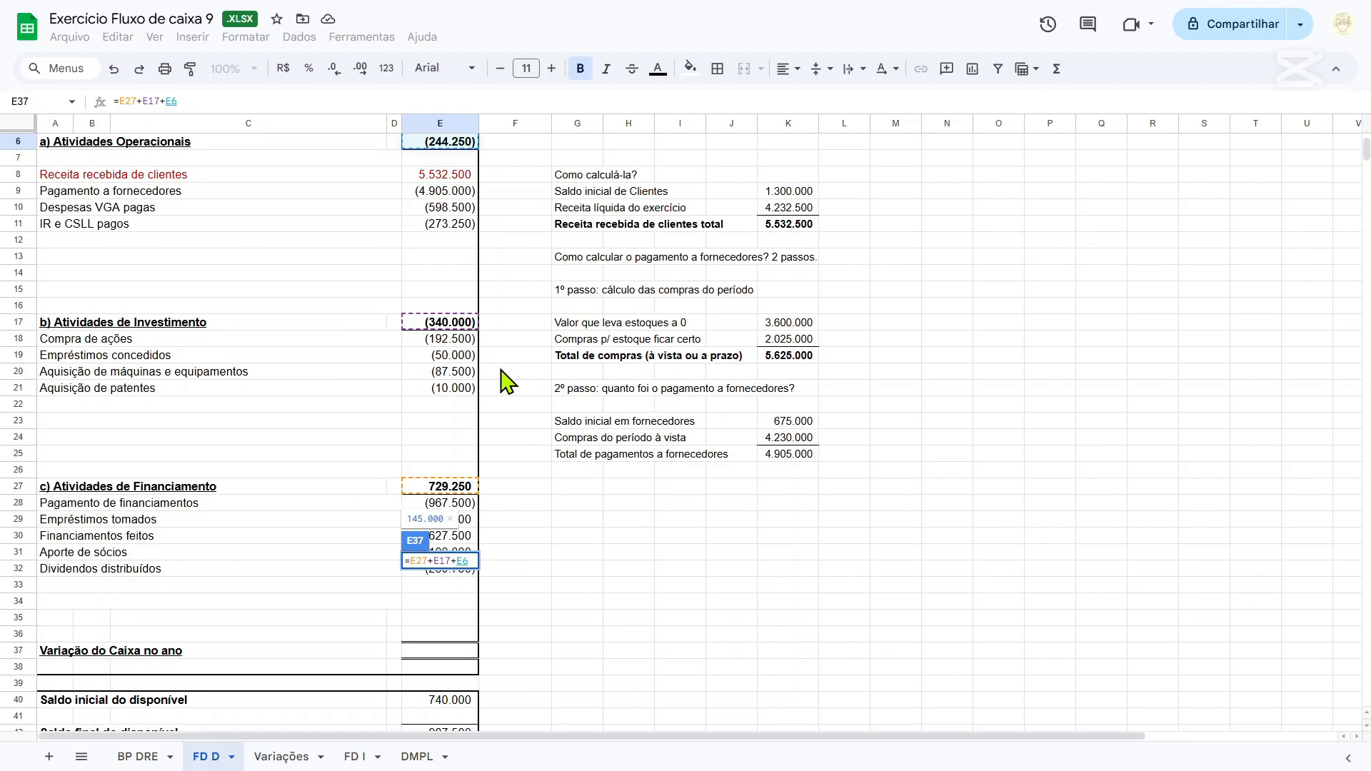
{"action": "key", "text": "Return"}
{"action": "scroll", "coordinate": [507, 382], "scroll_direction": "down", "scroll_amount": 4}
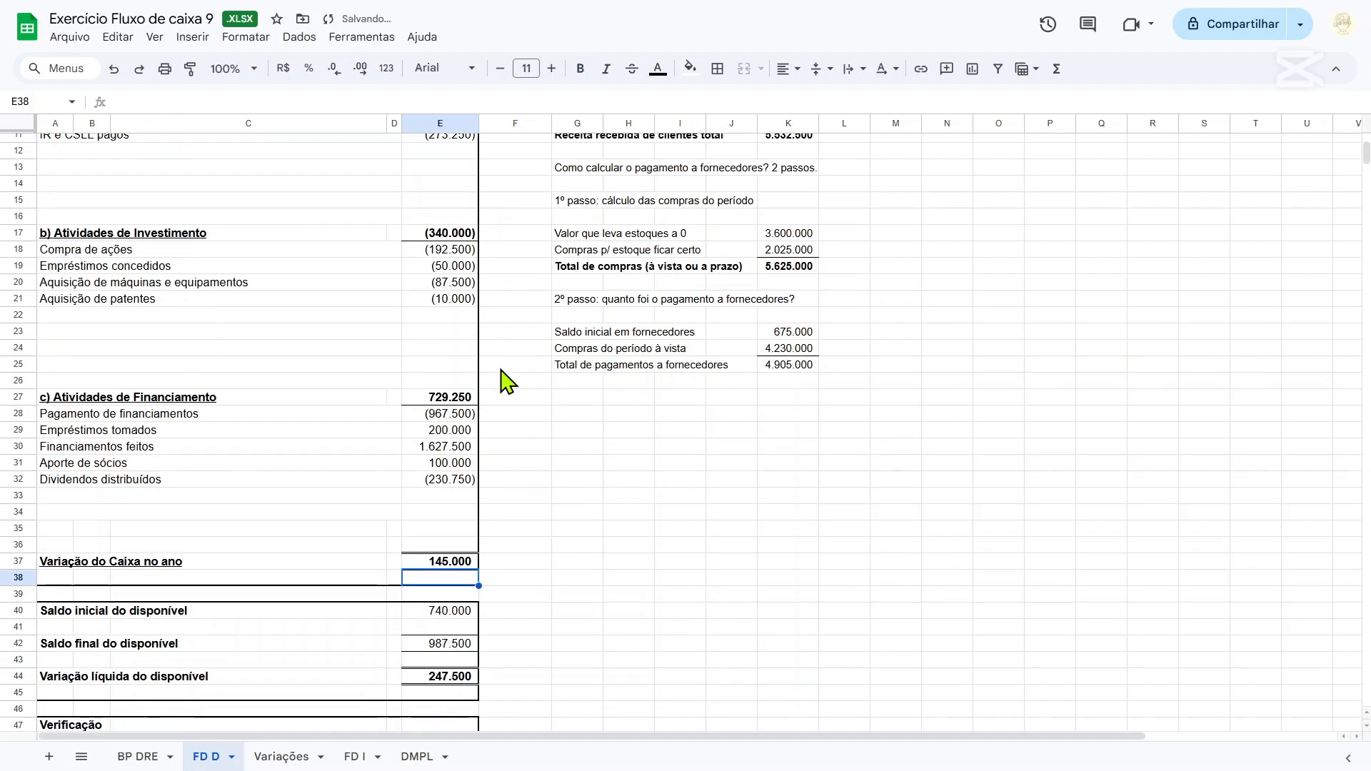
{"action": "key", "text": "Up"}
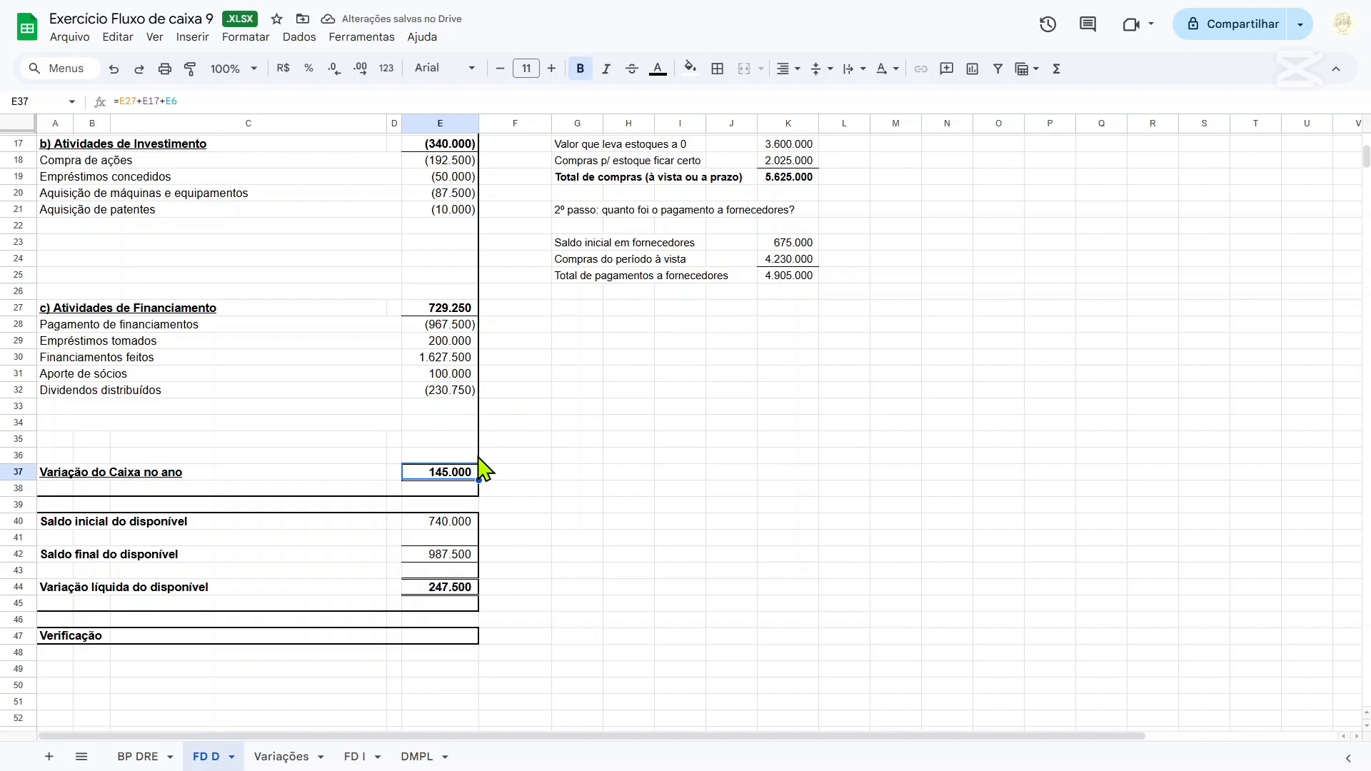
Review the activity lines on FD D, then the FD I sheet and the Lucros acumulados entries on DMPL.
{"action": "left_click", "coordinate": [581, 474]}
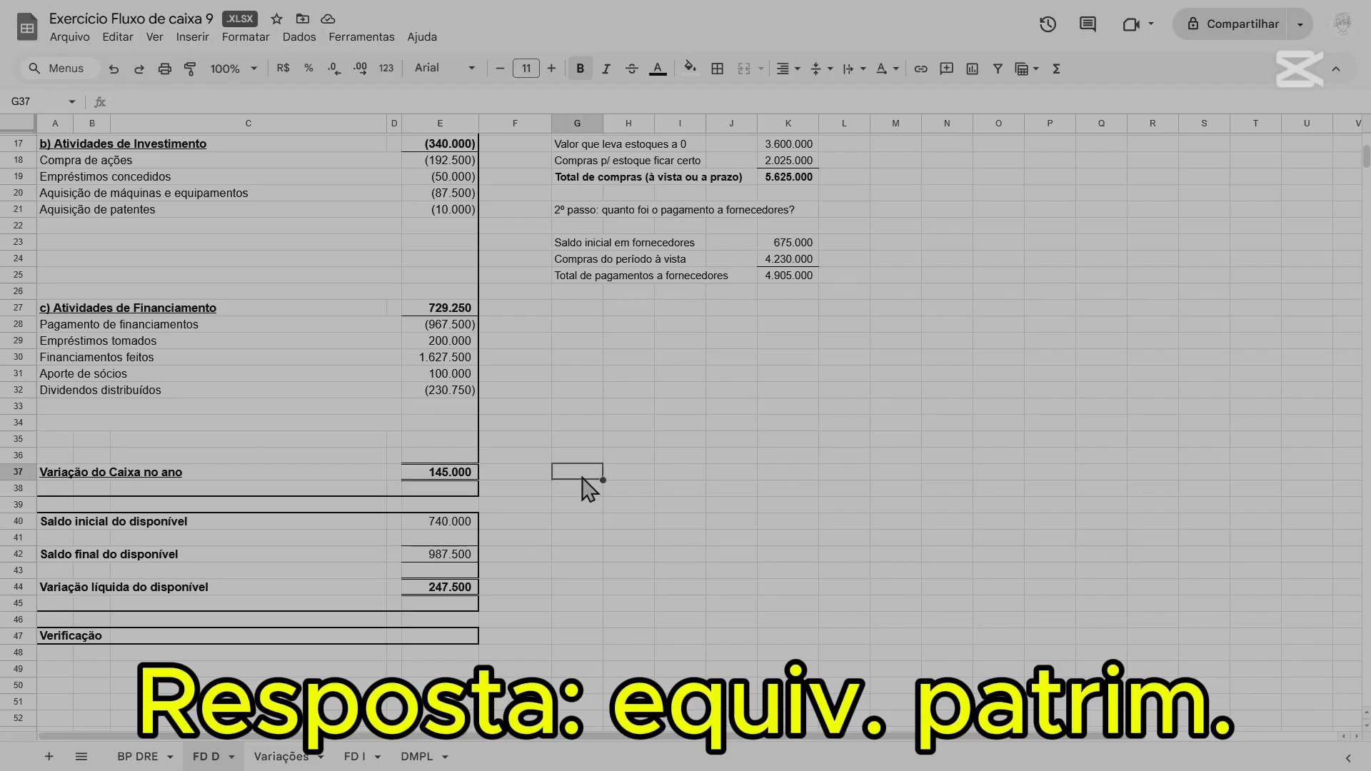
{"action": "scroll", "coordinate": [306, 428], "scroll_direction": "up", "scroll_amount": 5}
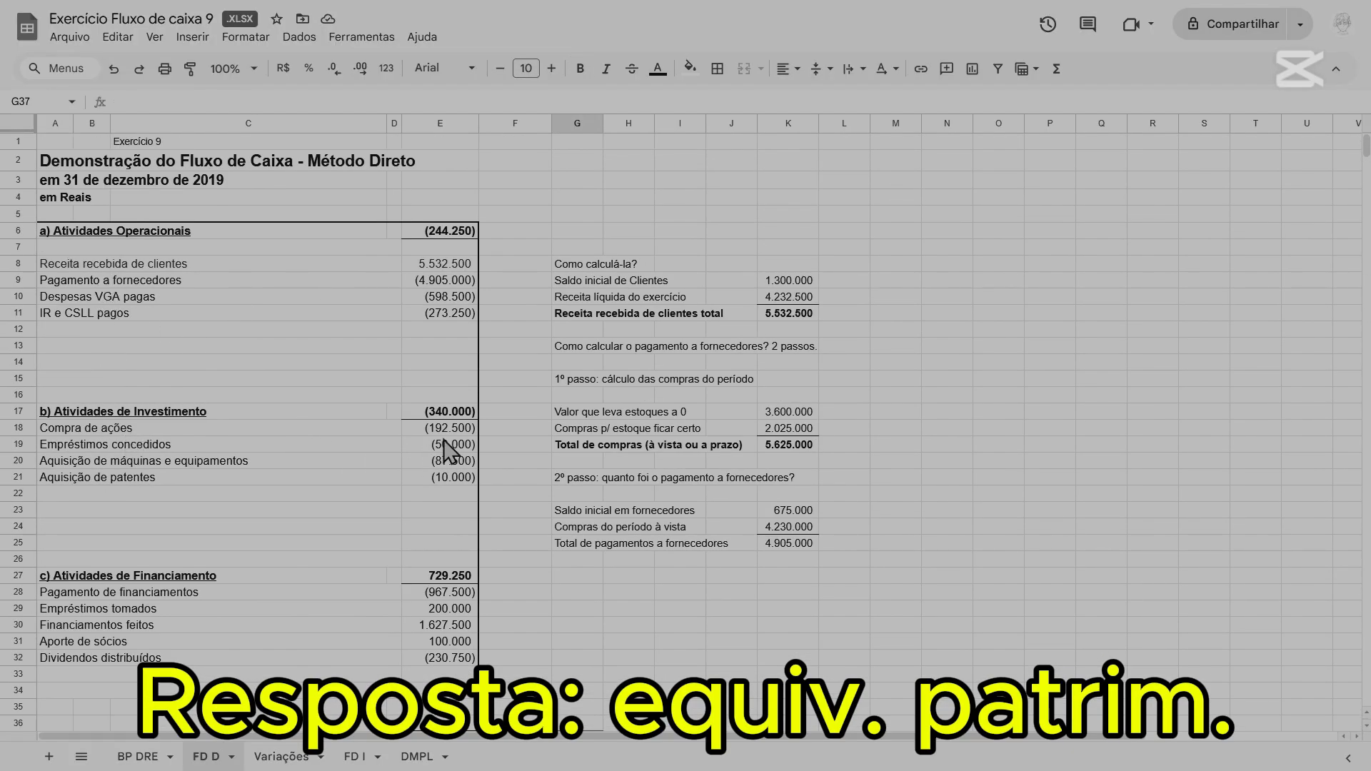
{"action": "scroll", "coordinate": [476, 488], "scroll_direction": "down", "scroll_amount": 2}
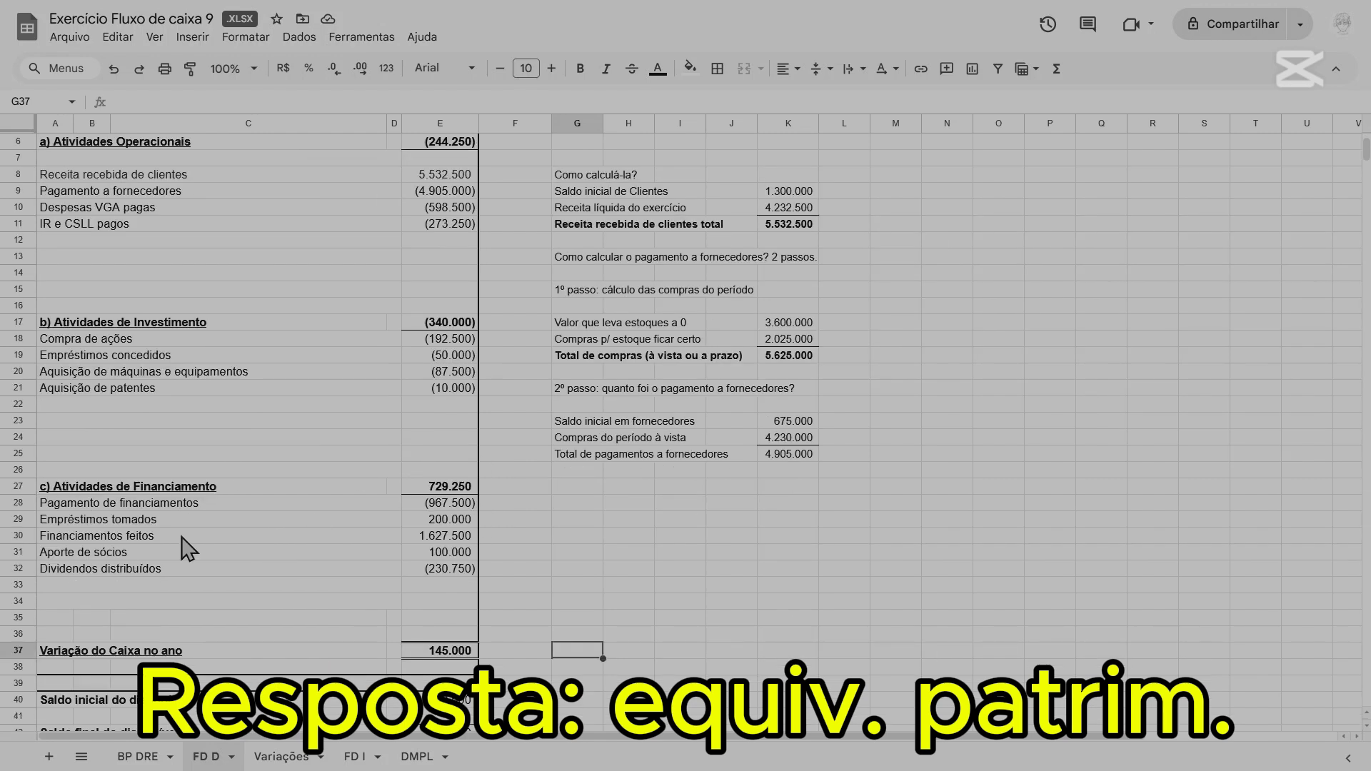
{"action": "left_click", "coordinate": [355, 757]}
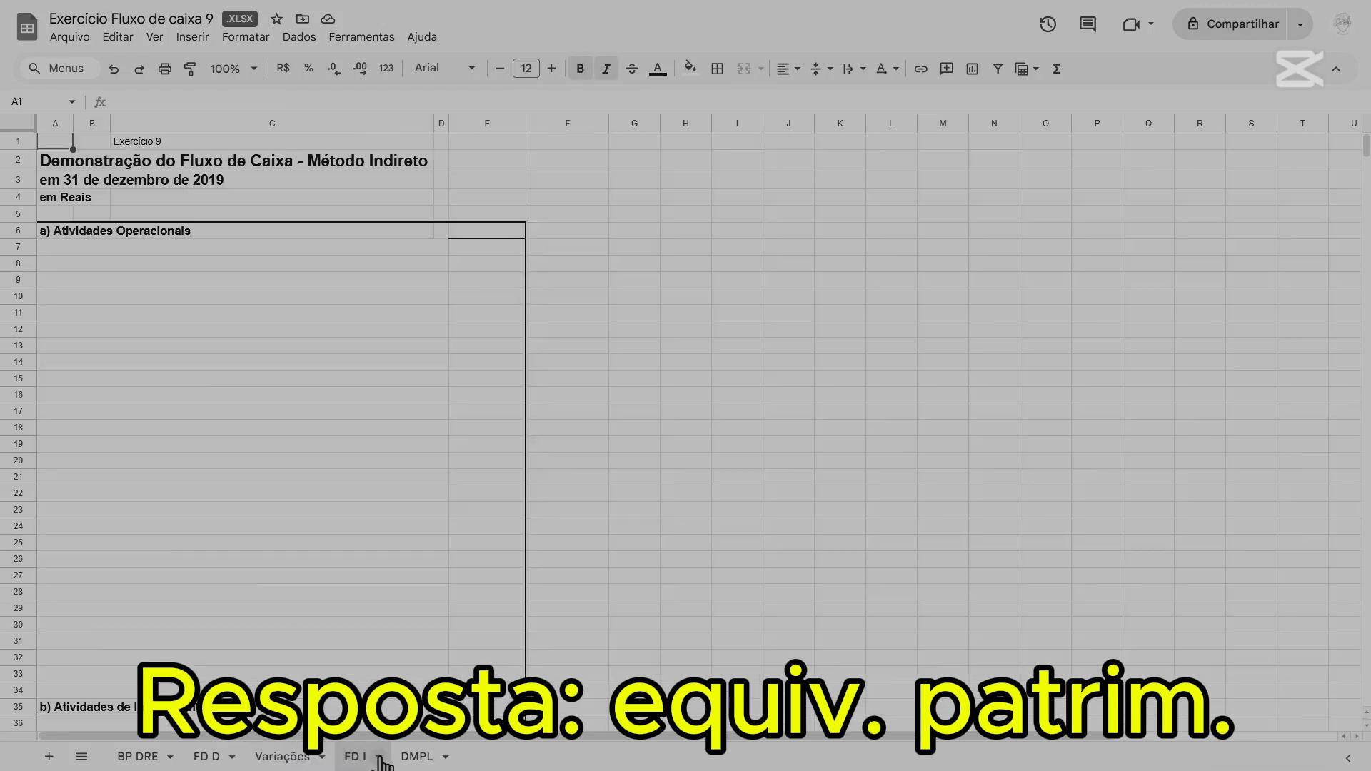
{"action": "left_click", "coordinate": [418, 756]}
{"action": "left_click", "coordinate": [737, 344]}
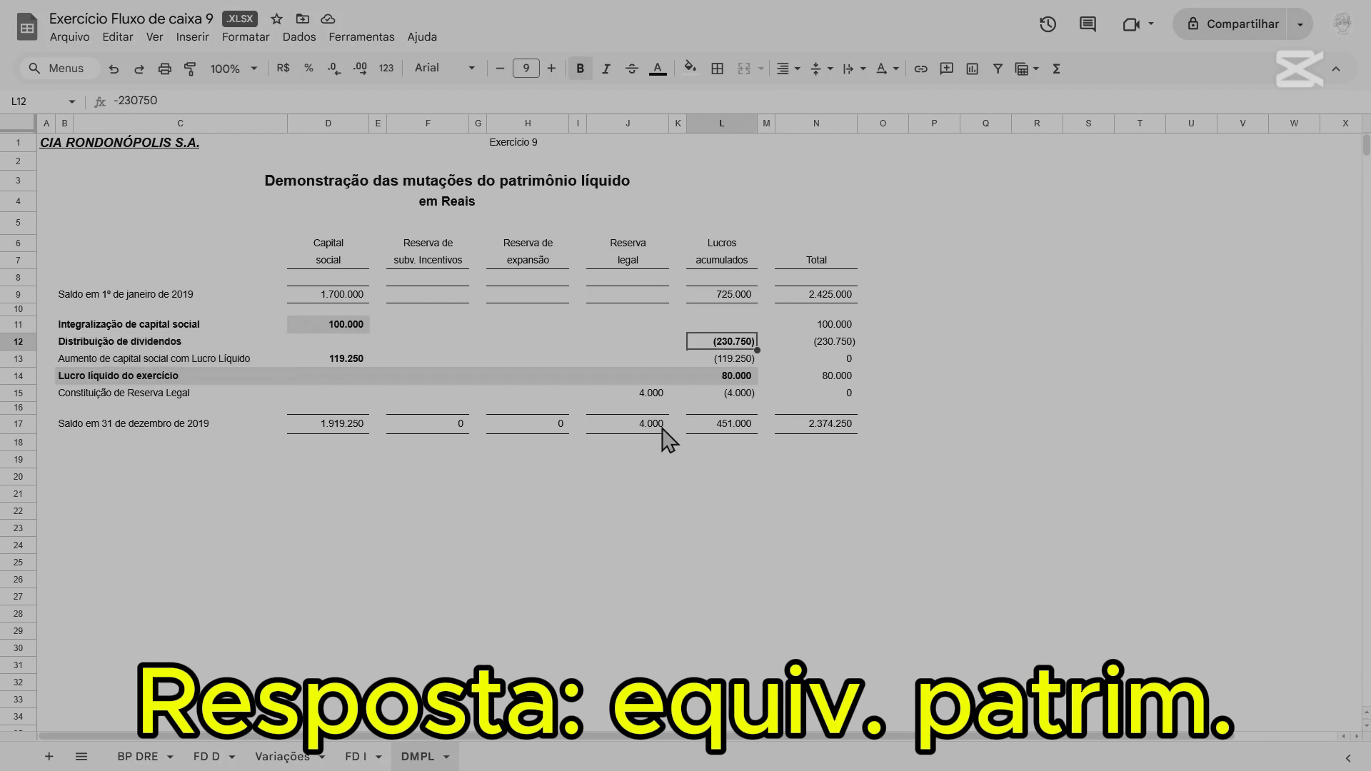
On the FD D sheet, calculate the difference between Variação líquida do disponível and Variação do Caixa no ano in G37 with =E44-E37.
{"action": "left_click", "coordinate": [207, 756]}
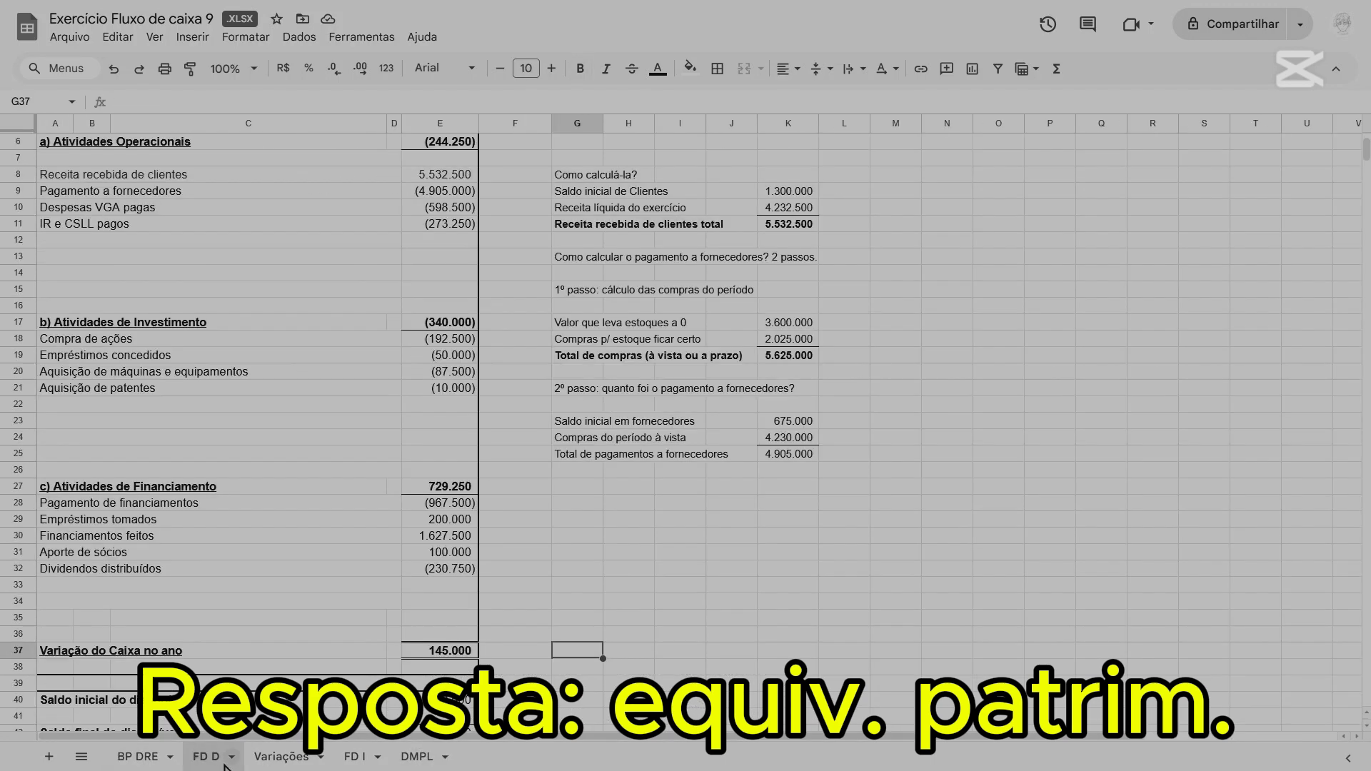
{"action": "scroll", "coordinate": [585, 569], "scroll_direction": "down", "scroll_amount": 2}
{"action": "type", "text": "="}
{"action": "left_click", "coordinate": [459, 676]}
{"action": "type", "text": "-"}
{"action": "left_click", "coordinate": [442, 564]}
{"action": "key", "text": "Return"}
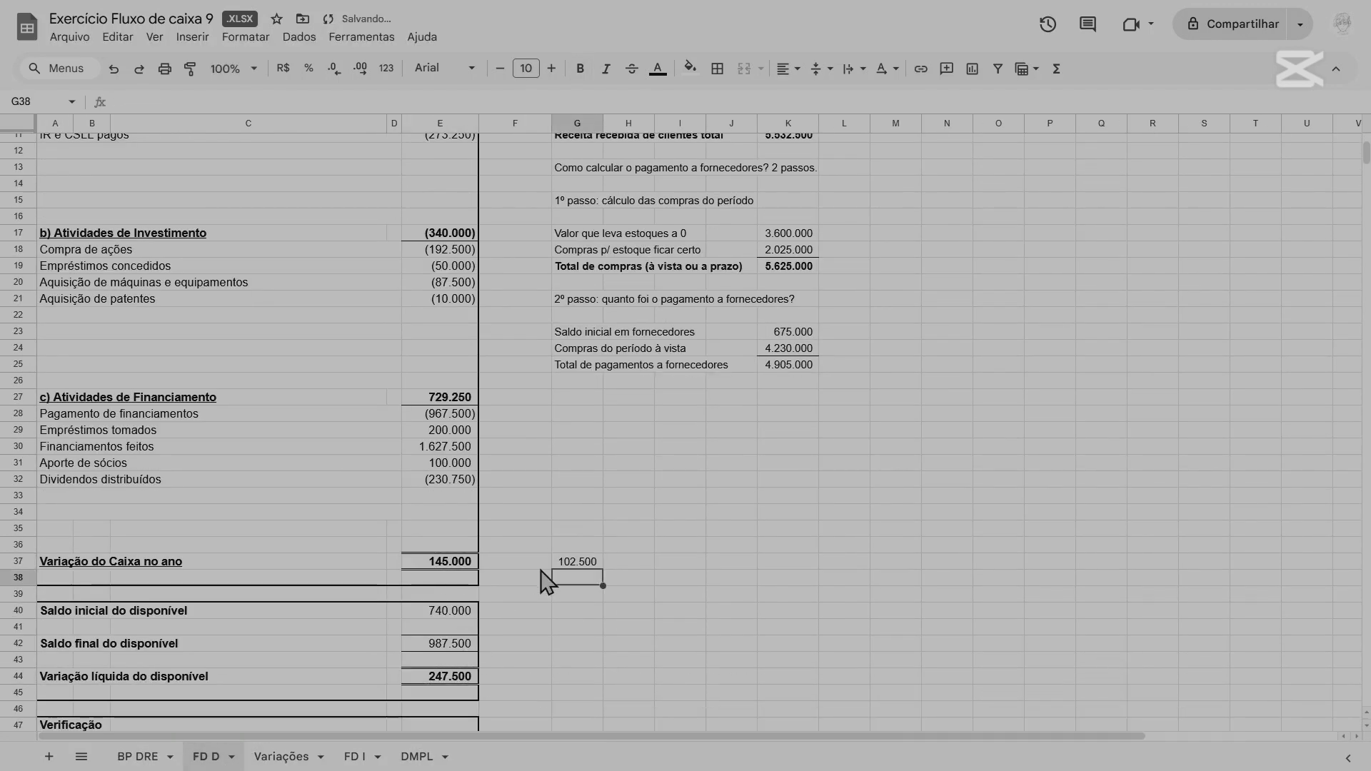
Search the BP DRE sheet for the difference amount 102500.
{"action": "left_click", "coordinate": [138, 757]}
{"action": "key", "text": "ctrl+f"}
{"action": "type", "text": "102500"}
{"action": "scroll", "coordinate": [686, 564], "scroll_direction": "up", "scroll_amount": 5}
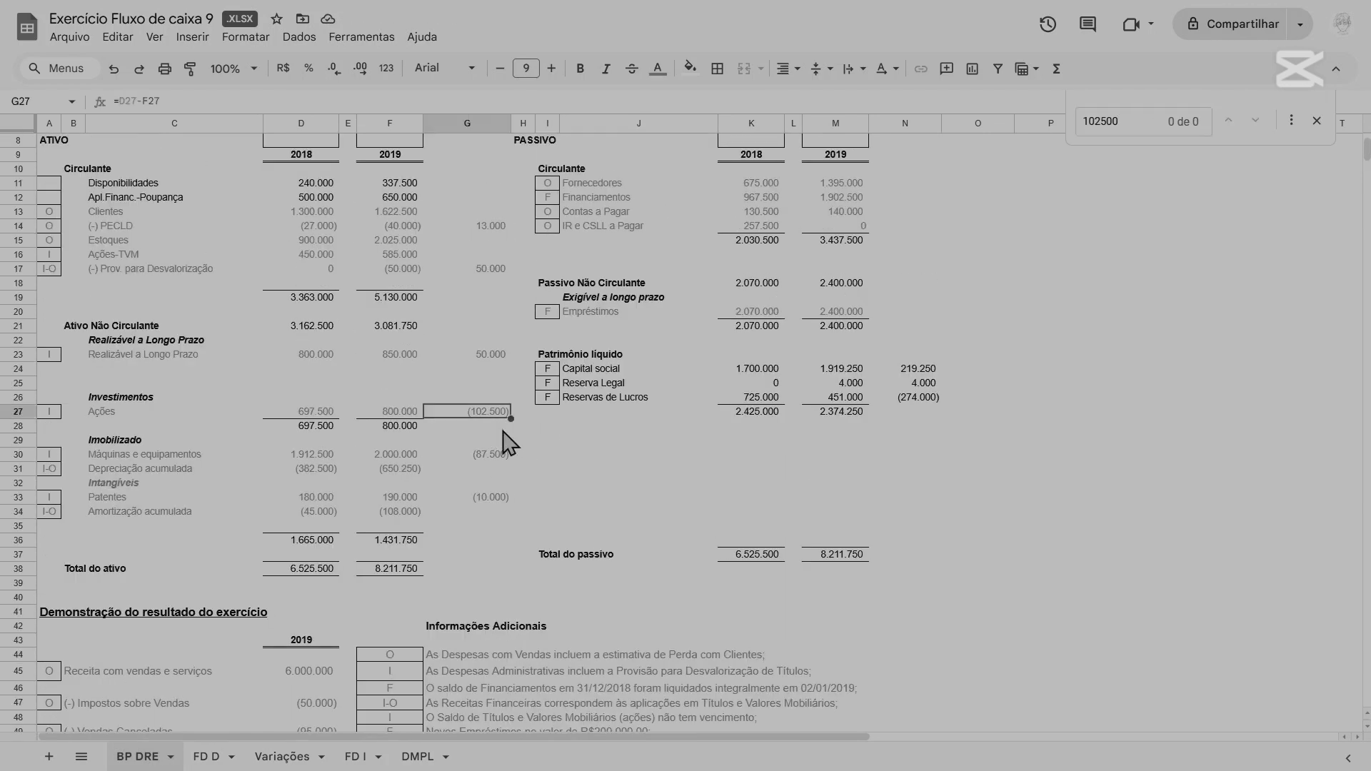
Inspect each reference in the Compra de ações formula in E18 on FD D, and check the balance sheet and income statement on BP DRE.
{"action": "left_click", "coordinate": [207, 756]}
{"action": "left_click", "coordinate": [457, 250]}
{"action": "left_click", "coordinate": [183, 101]}
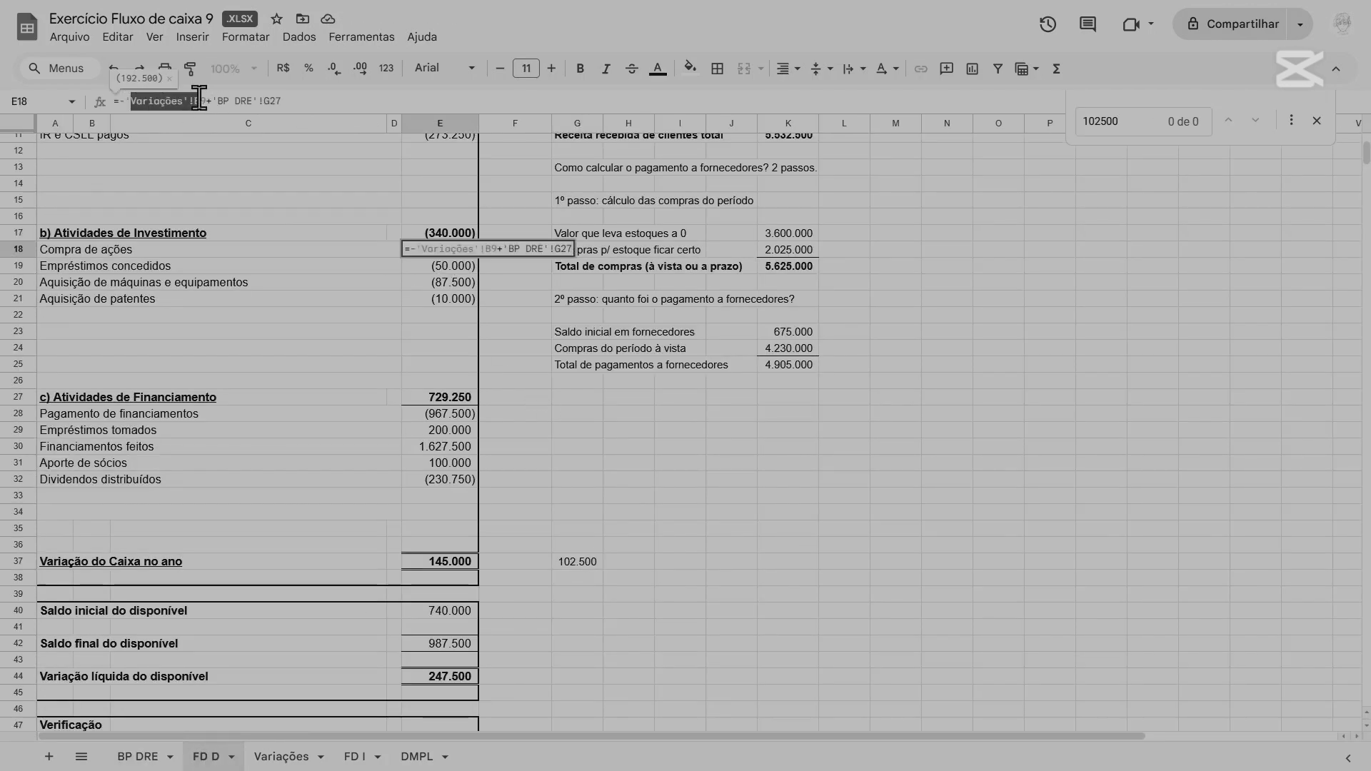
{"action": "left_click_drag", "start_coordinate": [126, 101], "coordinate": [292, 98]}
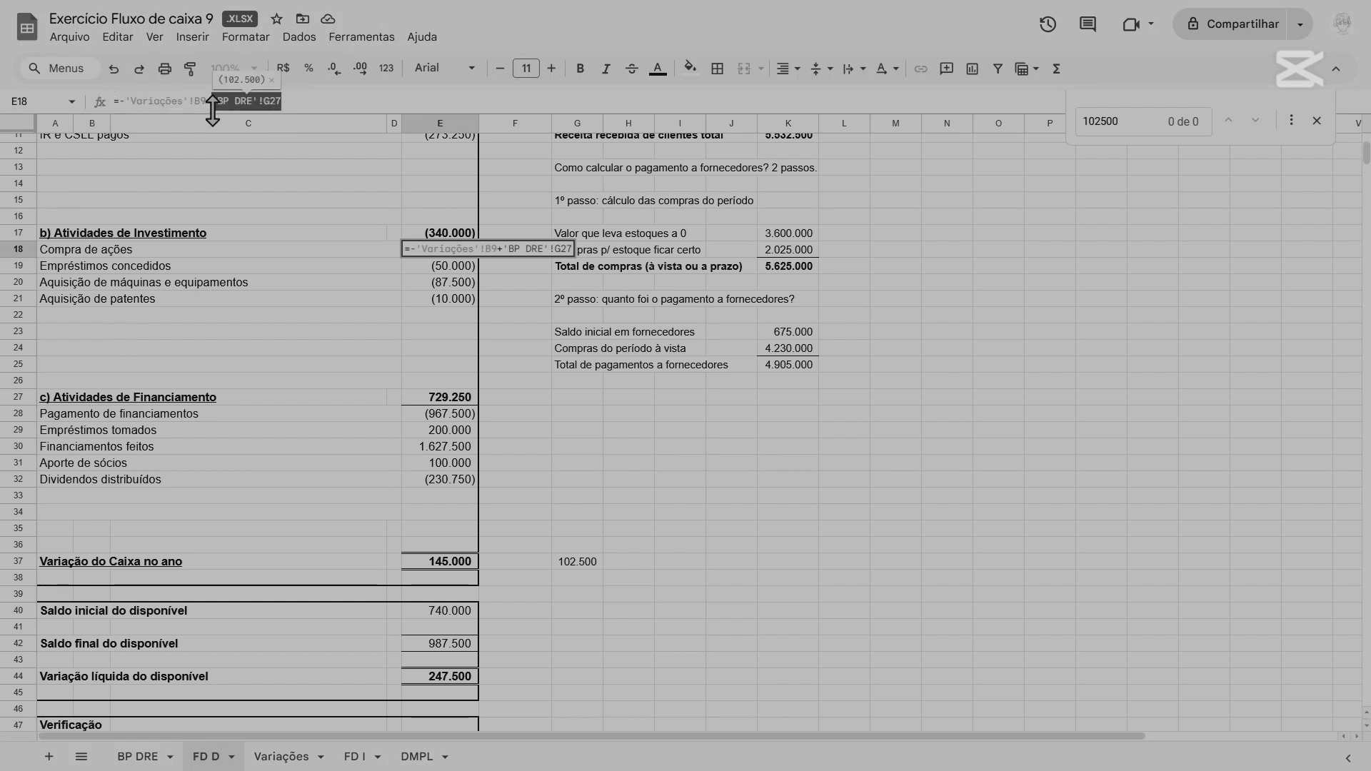
{"action": "scroll", "coordinate": [377, 355], "scroll_direction": "up", "scroll_amount": 2}
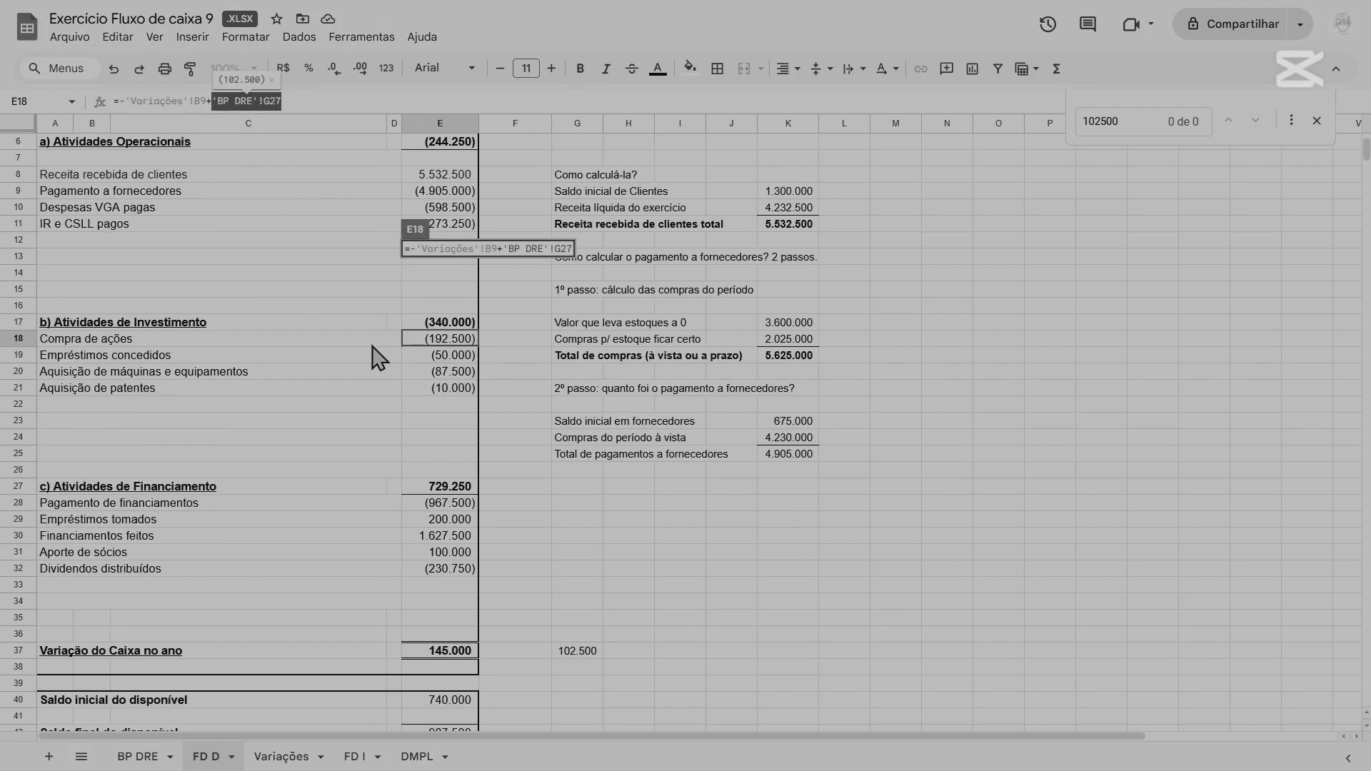
{"action": "key", "text": "Escape"}
{"action": "scroll", "coordinate": [392, 447], "scroll_direction": "down", "scroll_amount": 1}
{"action": "left_click", "coordinate": [140, 757]}
{"action": "scroll", "coordinate": [334, 633], "scroll_direction": "down", "scroll_amount": 1}
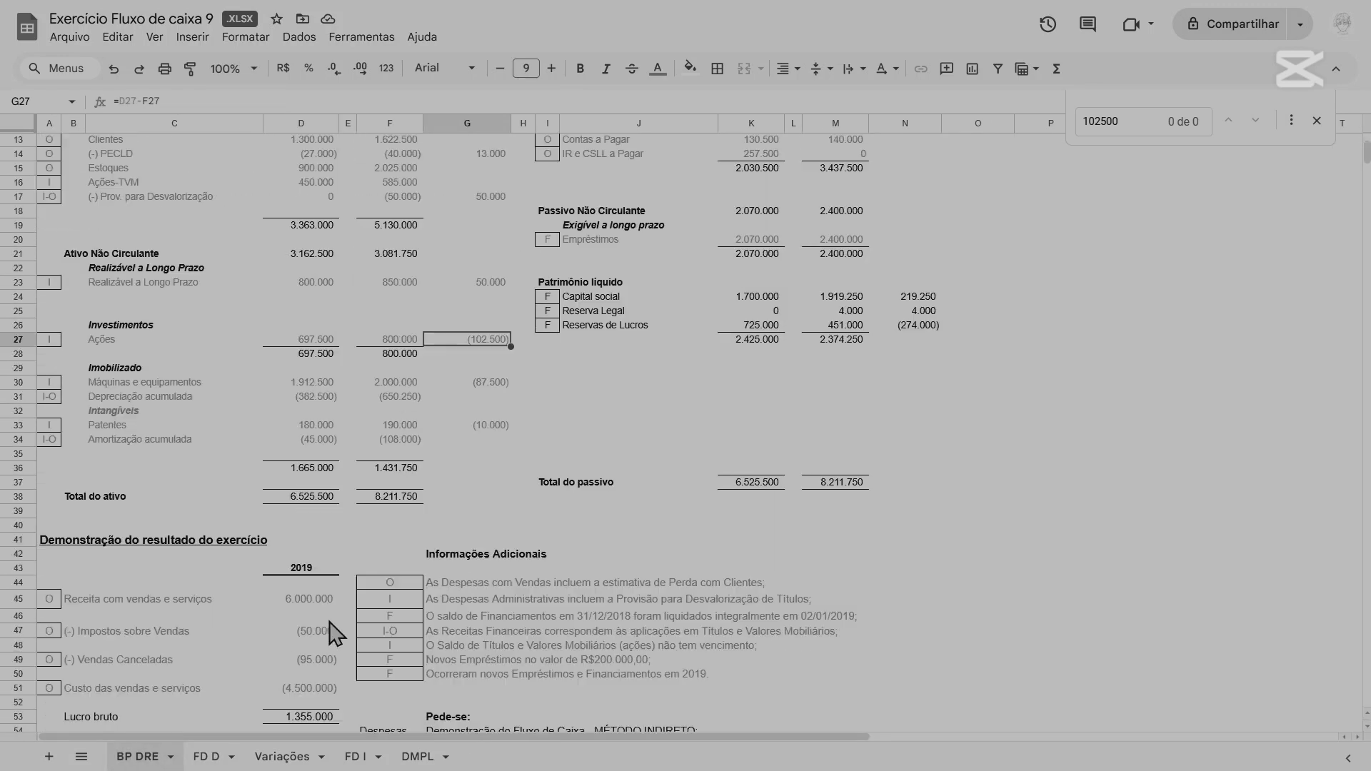
{"action": "scroll", "coordinate": [333, 633], "scroll_direction": "down", "scroll_amount": 4}
On FD D, calculate half of the G37 difference (51250) in G38 and search the BP DRE sheet for 51250.
{"action": "left_click", "coordinate": [214, 756]}
{"action": "key", "text": "Down"}
{"action": "type", "text": "="}
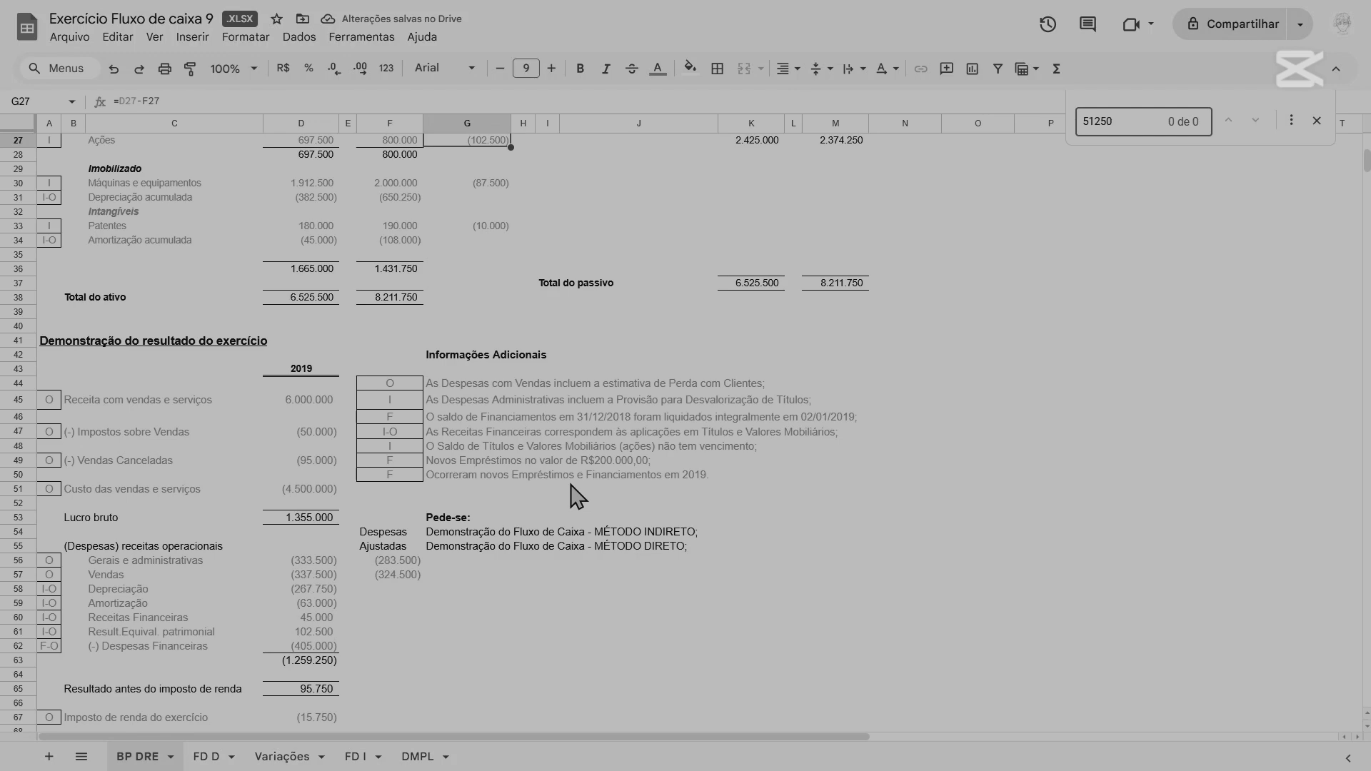
{"action": "scroll", "coordinate": [571, 488], "scroll_direction": "up", "scroll_amount": 5}
{"action": "scroll", "coordinate": [570, 487], "scroll_direction": "down", "scroll_amount": 6}
{"action": "left_click", "coordinate": [217, 756]}
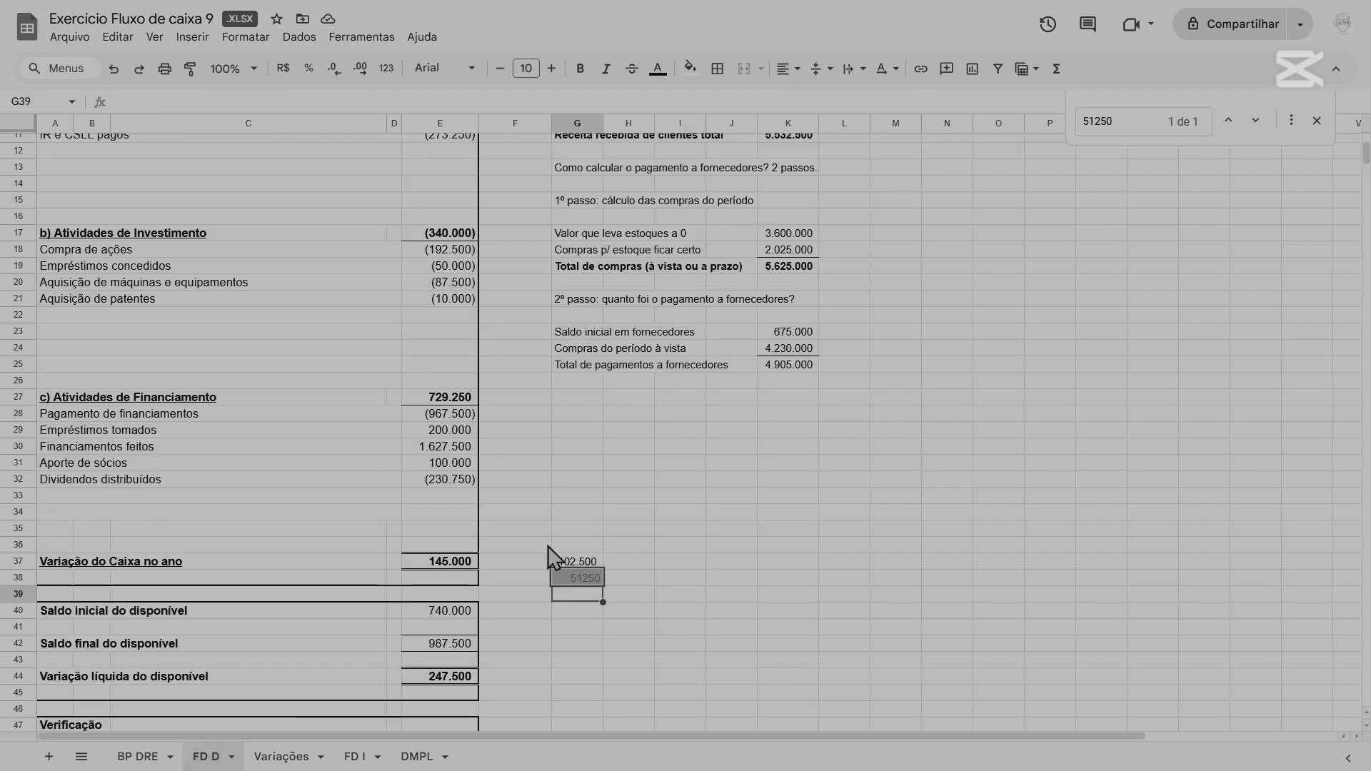
Check the SOMA ranges of the three activity group totals in E27, E17 and E6 on the FD D sheet.
{"action": "left_click", "coordinate": [446, 397]}
{"action": "left_click", "coordinate": [435, 233]}
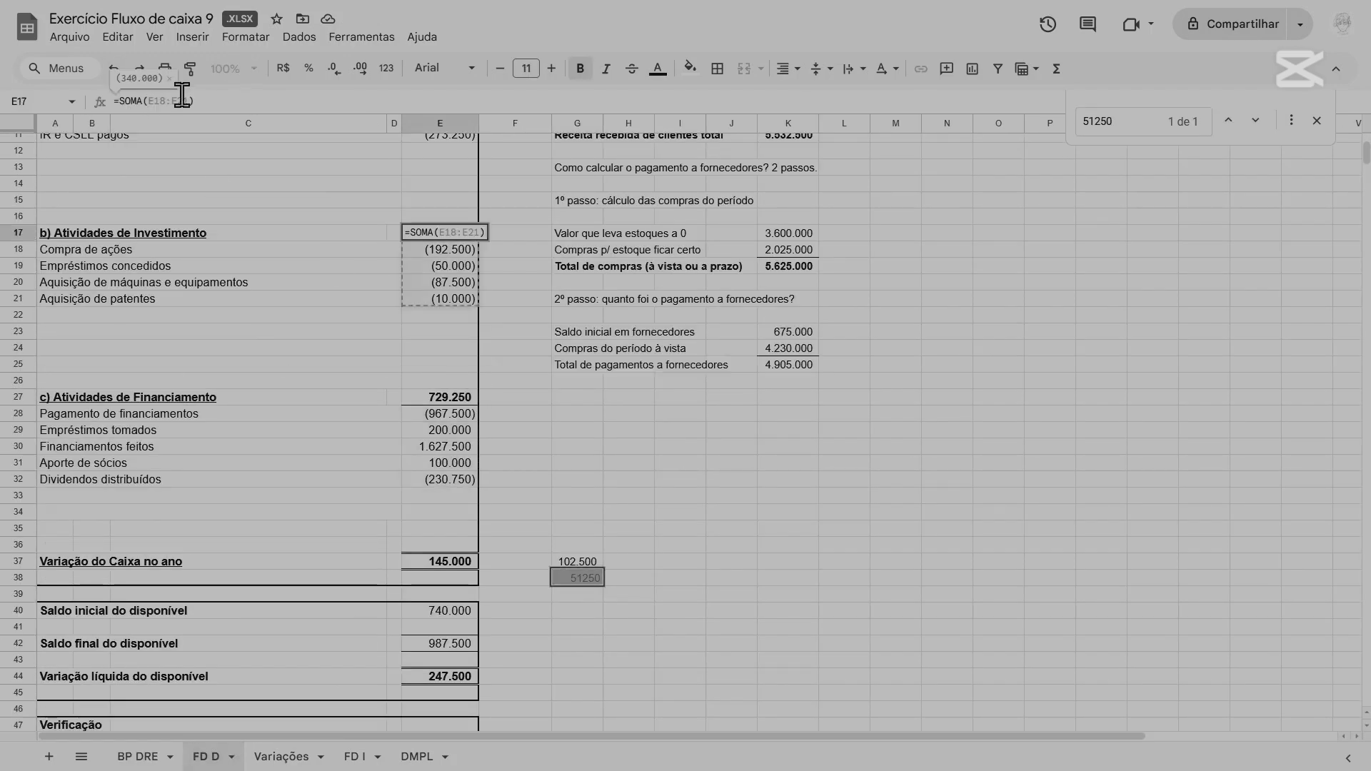
{"action": "scroll", "coordinate": [457, 243], "scroll_direction": "up", "scroll_amount": 4}
{"action": "left_click", "coordinate": [457, 236]}
{"action": "scroll", "coordinate": [536, 422], "scroll_direction": "down", "scroll_amount": 5}
{"action": "scroll", "coordinate": [536, 422], "scroll_direction": "up", "scroll_amount": 2}
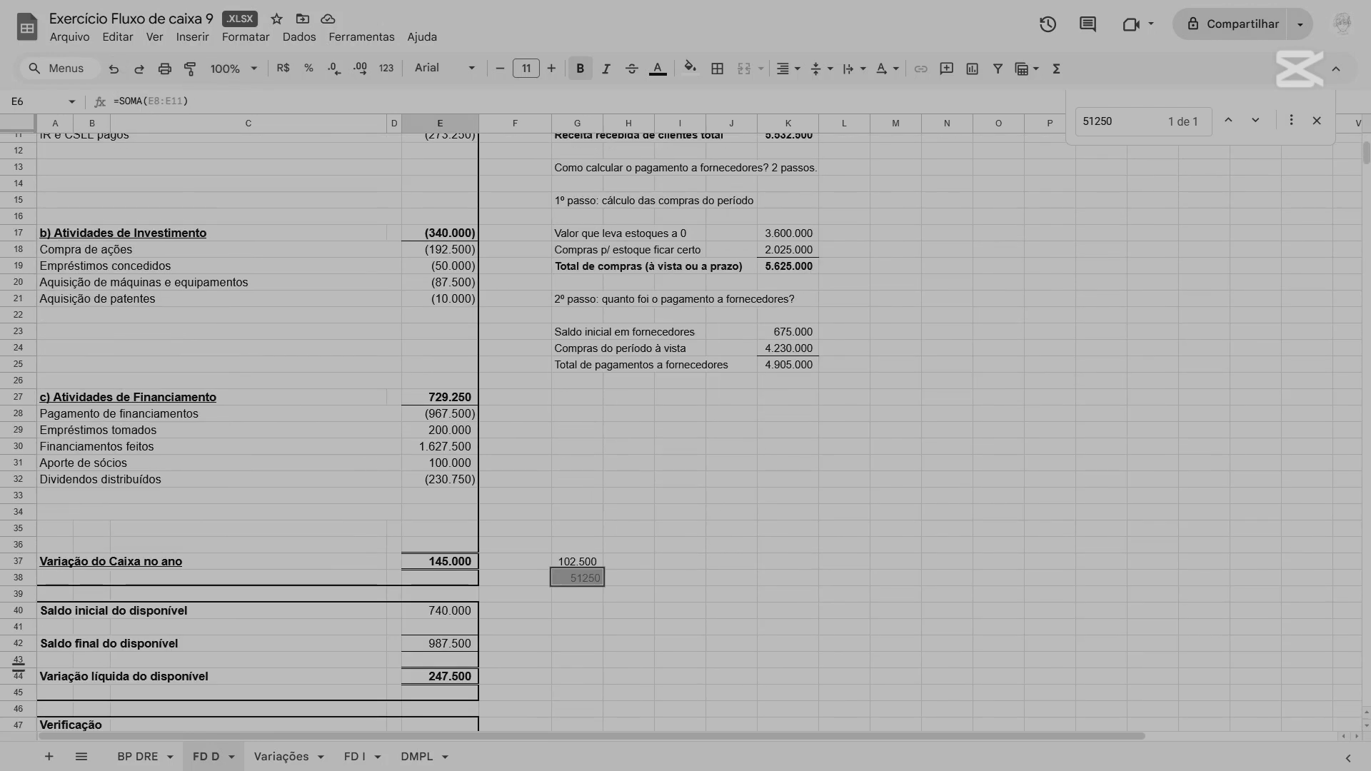
Check the Compra de ações formula in B9 on Variações and the Investimentos Ações variation formula in G27 on BP DRE.
{"action": "left_click", "coordinate": [294, 756]}
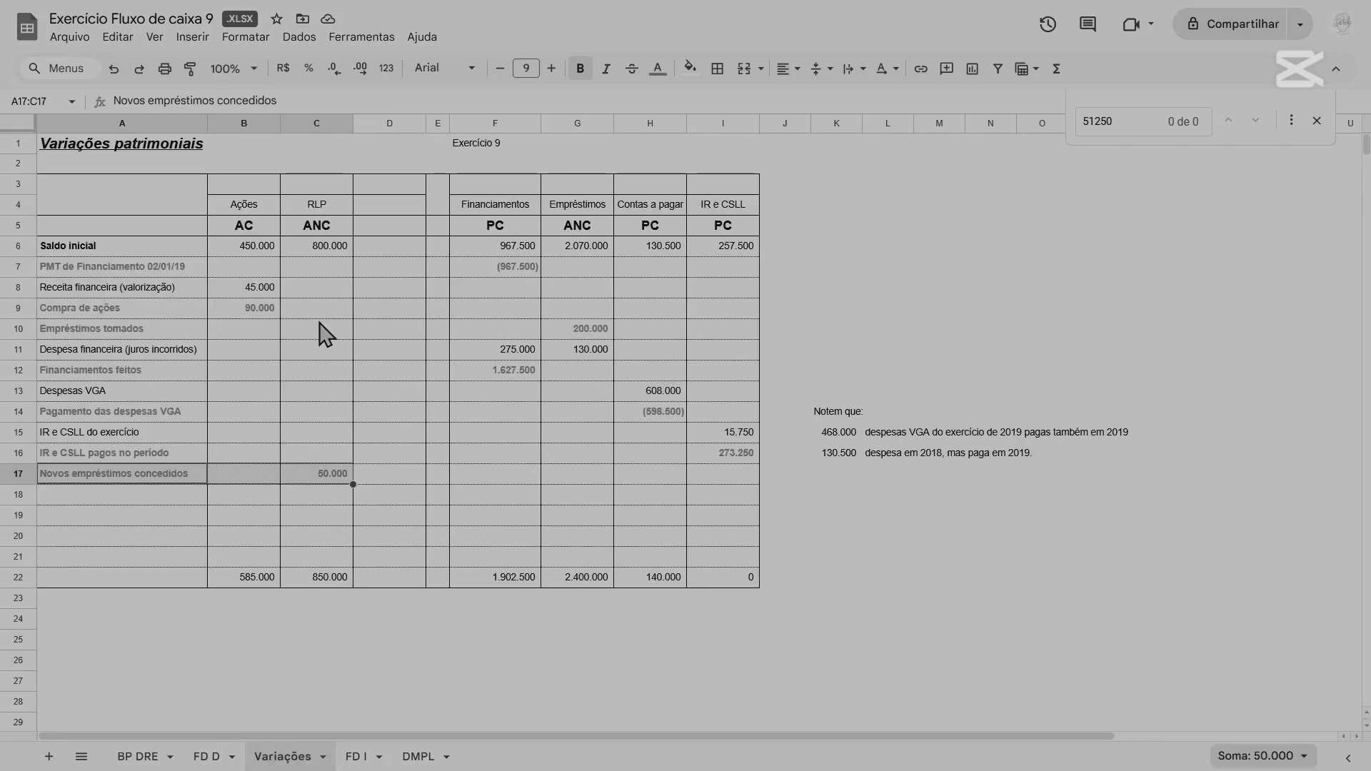
{"action": "left_click", "coordinate": [275, 310]}
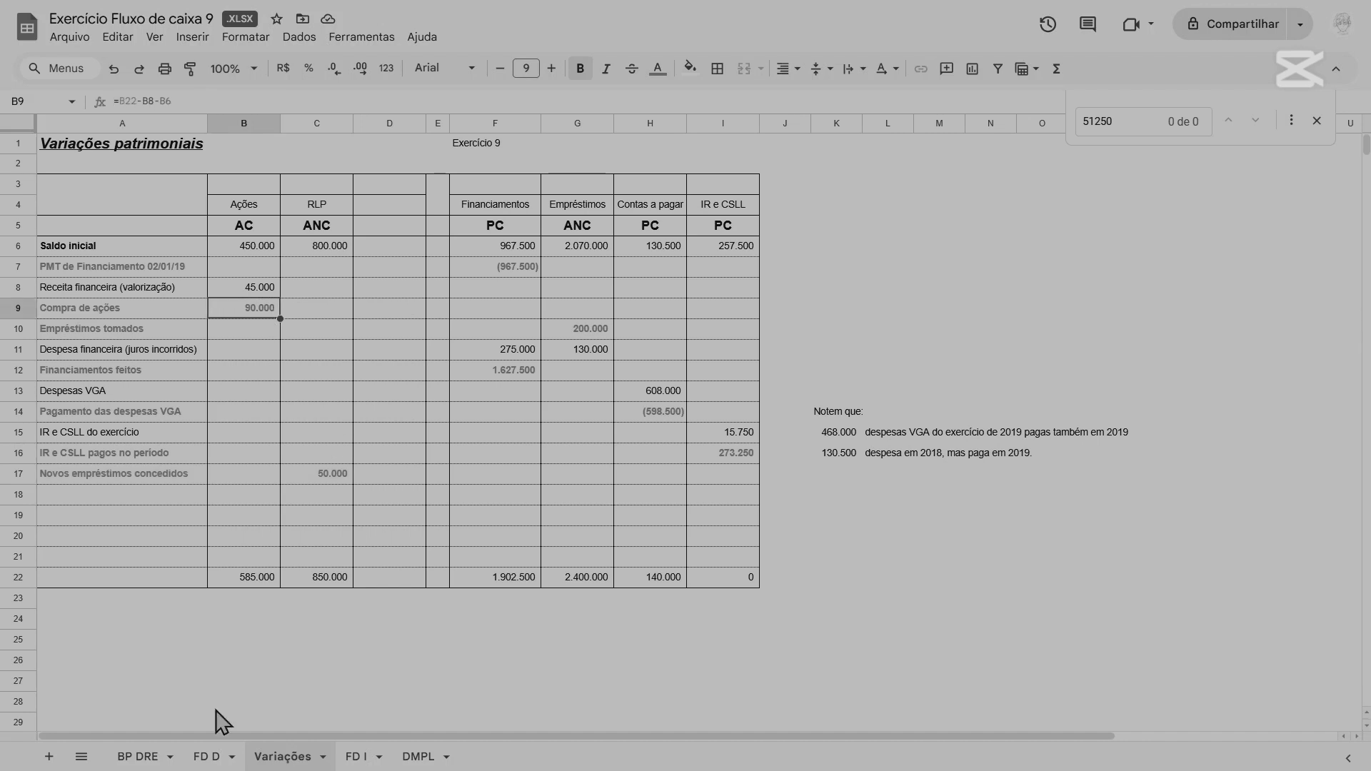
{"action": "left_click_drag", "start_coordinate": [250, 247], "coordinate": [257, 325]}
{"action": "left_click", "coordinate": [146, 755]}
{"action": "scroll", "coordinate": [214, 557], "scroll_direction": "up", "scroll_amount": 5}
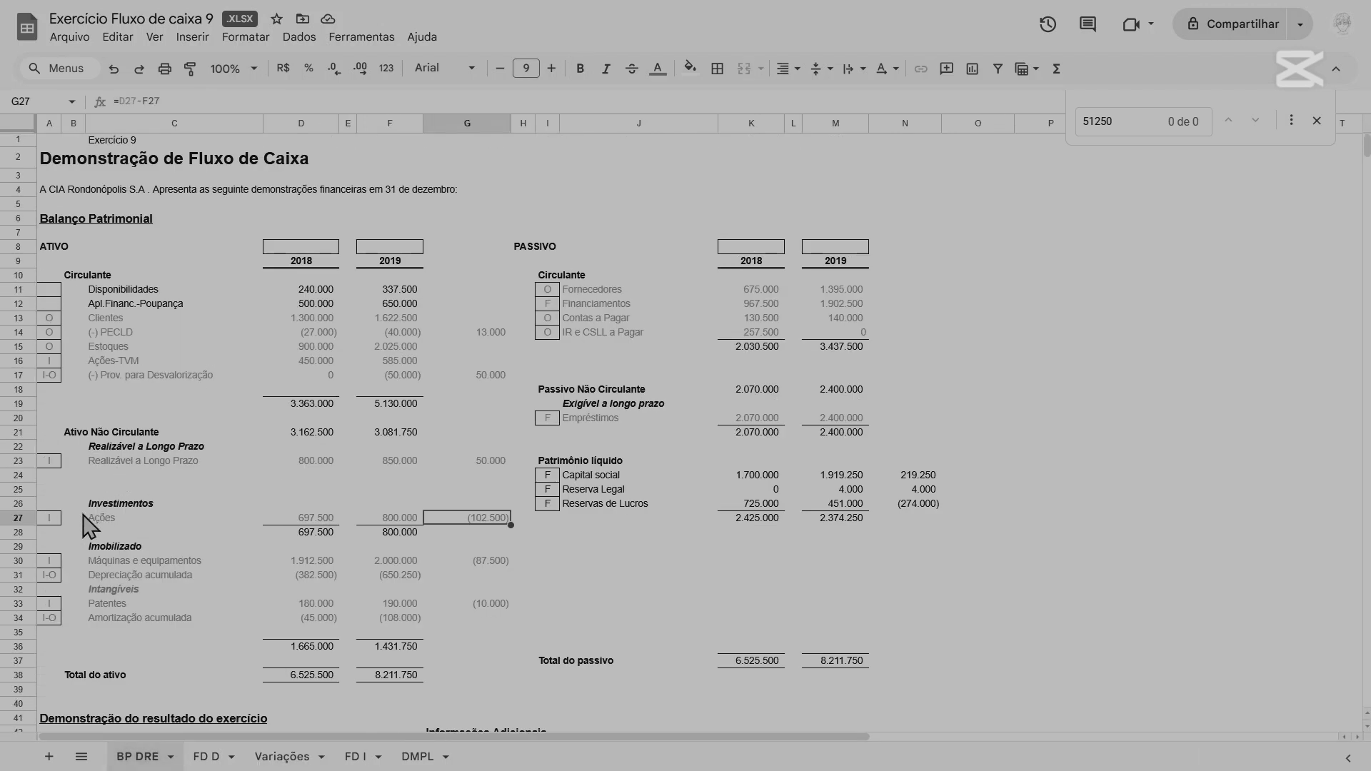
{"action": "left_click", "coordinate": [332, 520]}
{"action": "left_click", "coordinate": [458, 519]}
{"action": "left_click", "coordinate": [125, 102]}
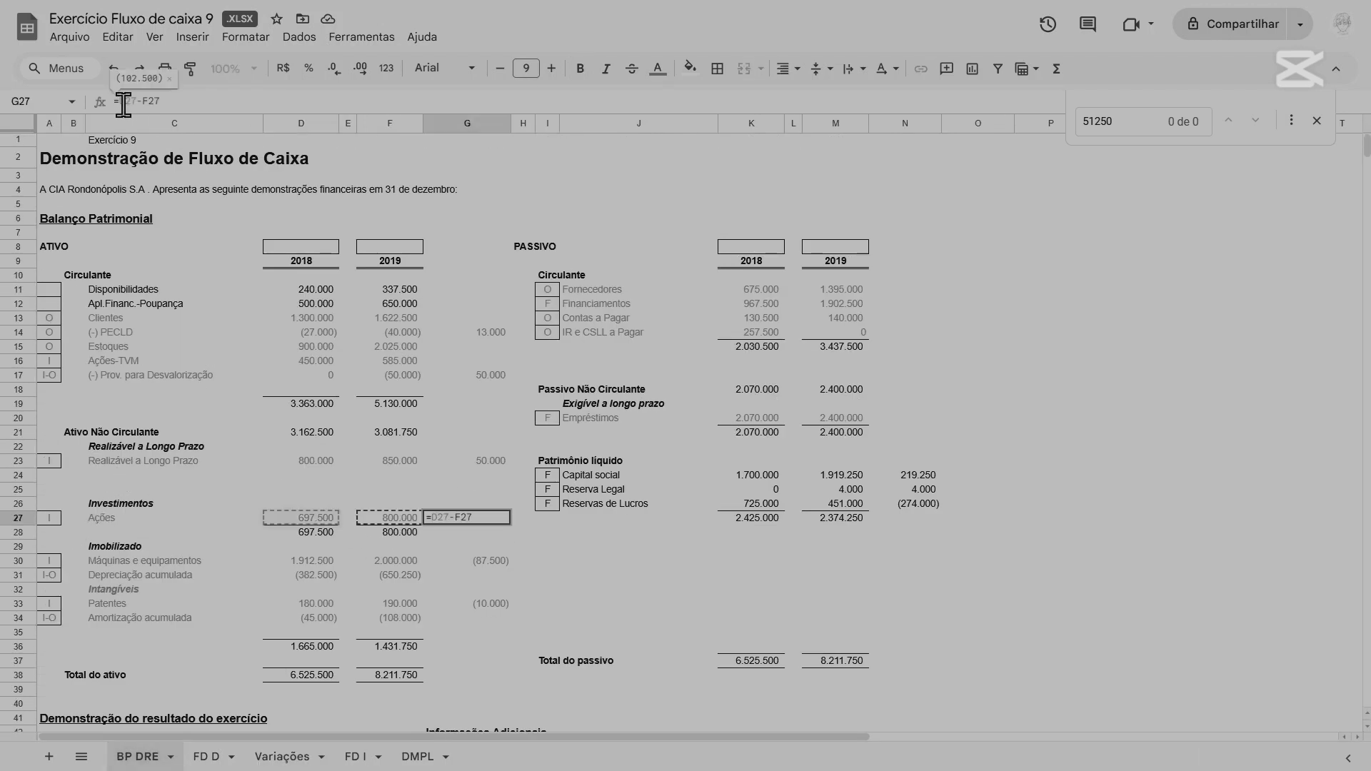
{"action": "key", "text": "Return"}
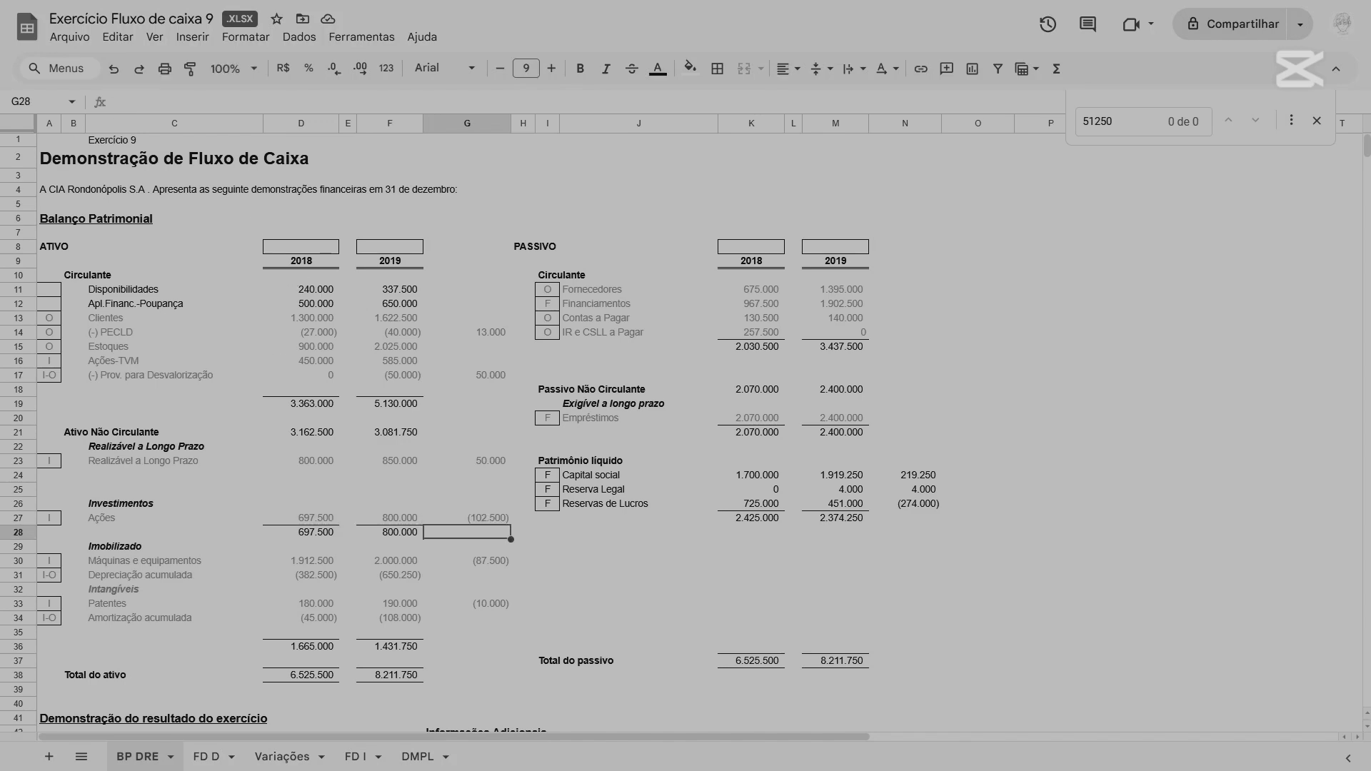
Look through the balance sheet and income statement on BP DRE down to the Result.Equival. patrimonial amount in D61.
{"action": "scroll", "coordinate": [453, 480], "scroll_direction": "down", "scroll_amount": 7}
{"action": "scroll", "coordinate": [388, 628], "scroll_direction": "up", "scroll_amount": 7}
{"action": "left_click", "coordinate": [215, 757]}
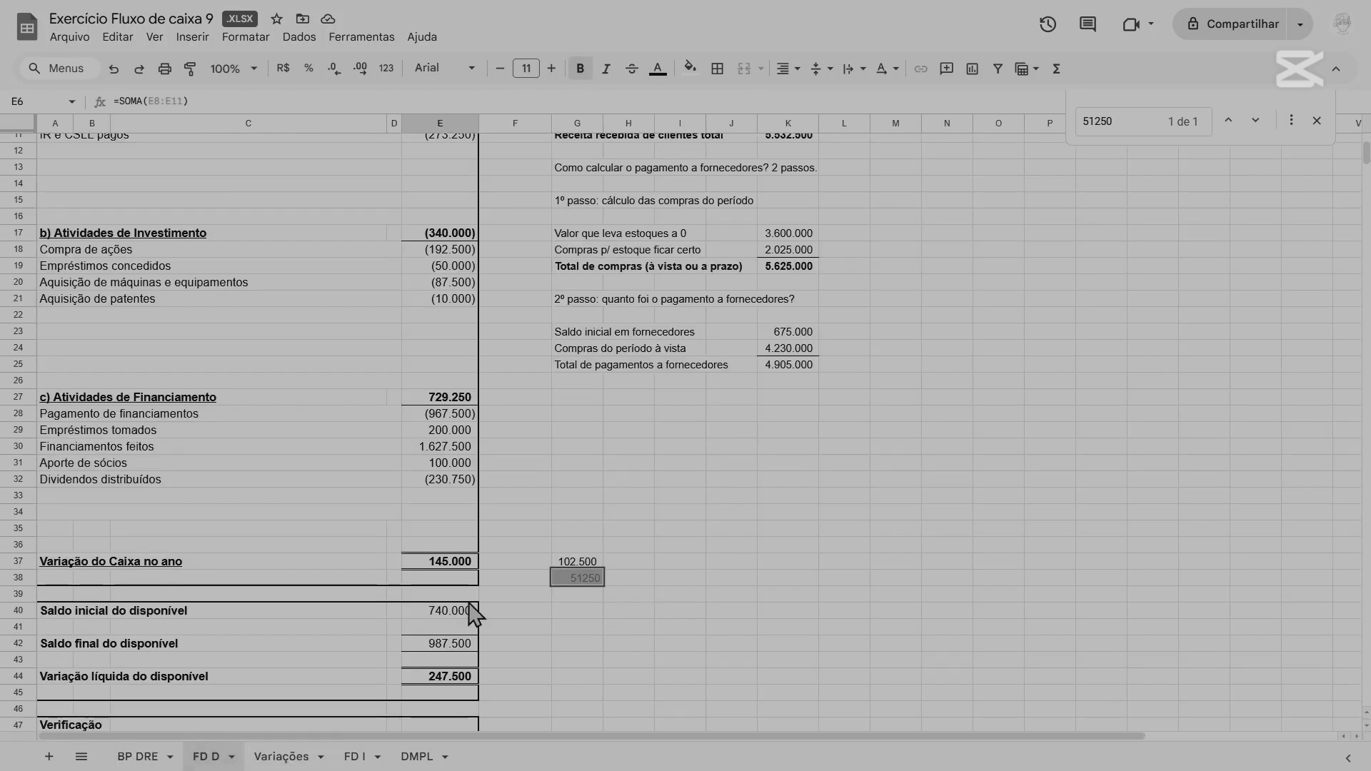
{"action": "left_click", "coordinate": [140, 757]}
{"action": "scroll", "coordinate": [243, 677], "scroll_direction": "down", "scroll_amount": 5}
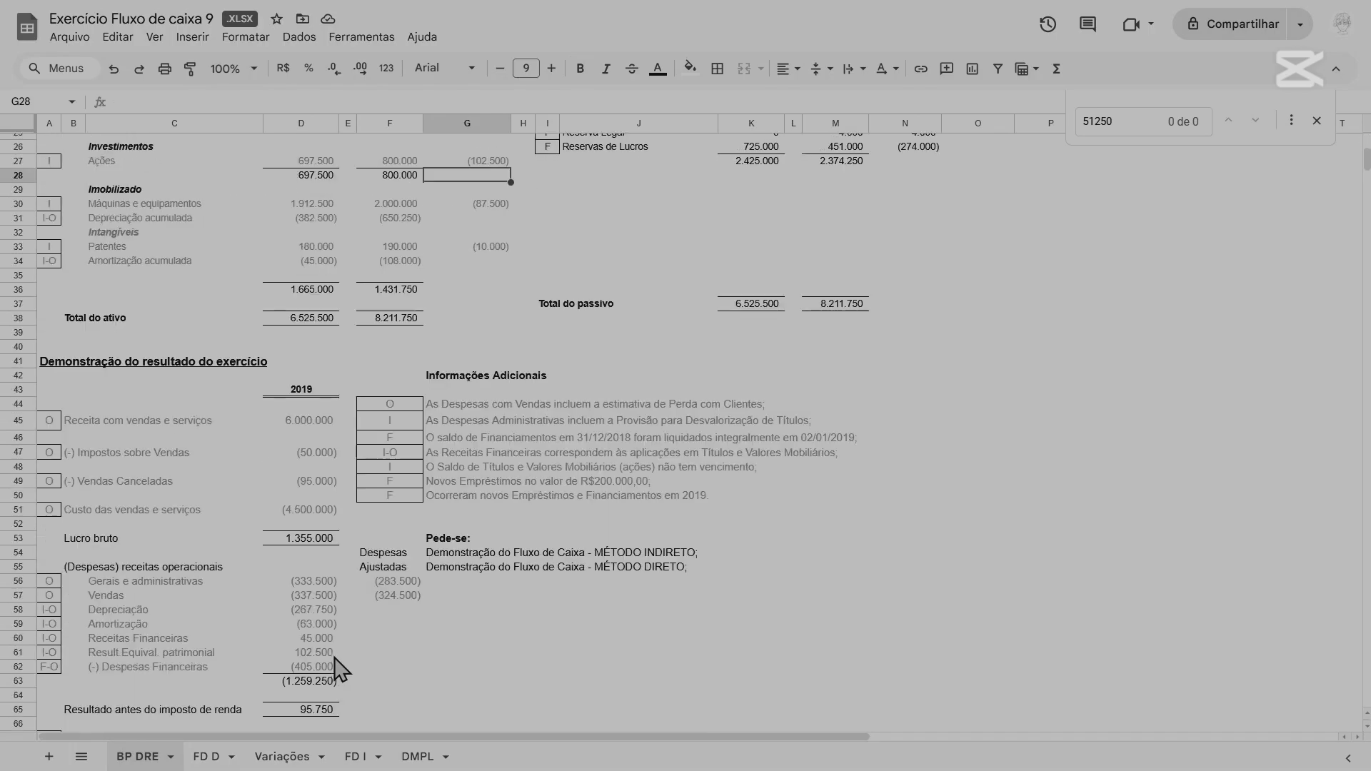
{"action": "left_click", "coordinate": [331, 655]}
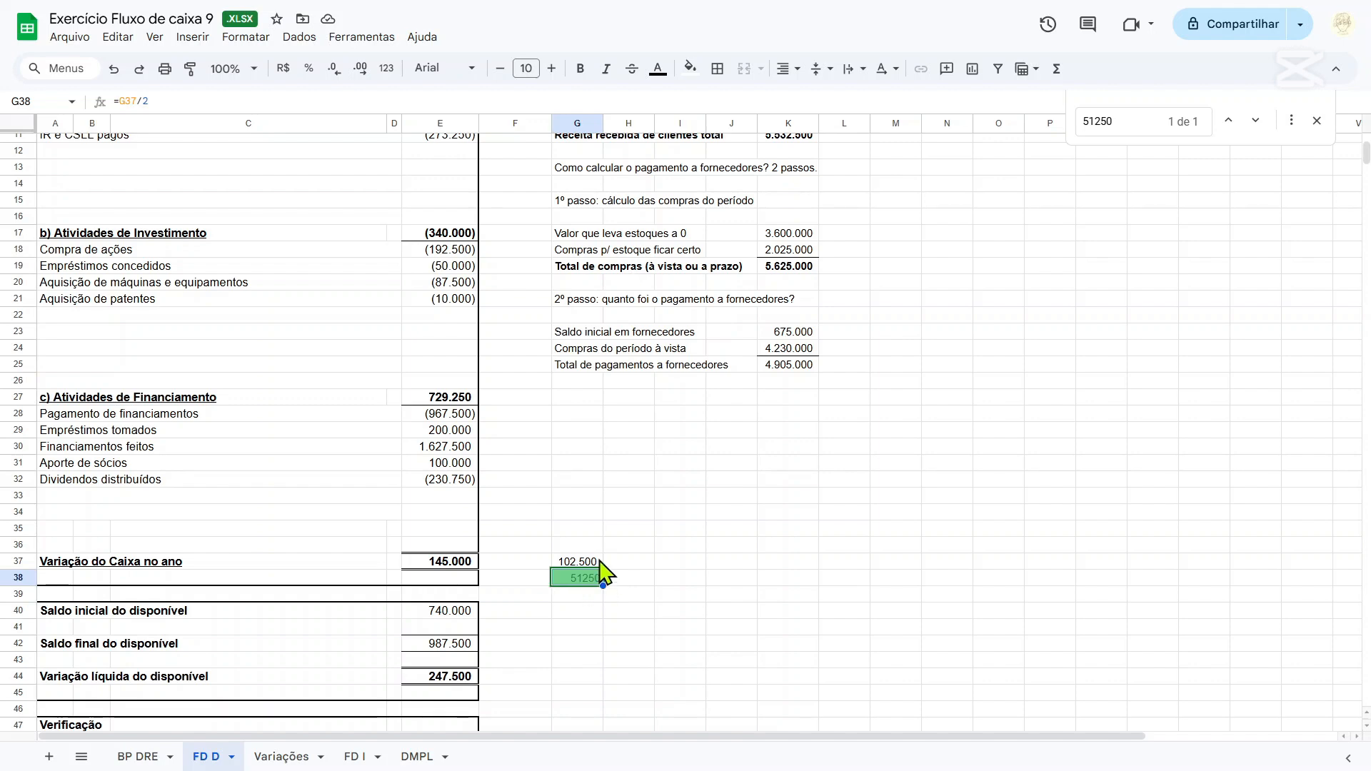
Clear the halved difference from G38 on FD D.
{"action": "key", "text": "Delete"}
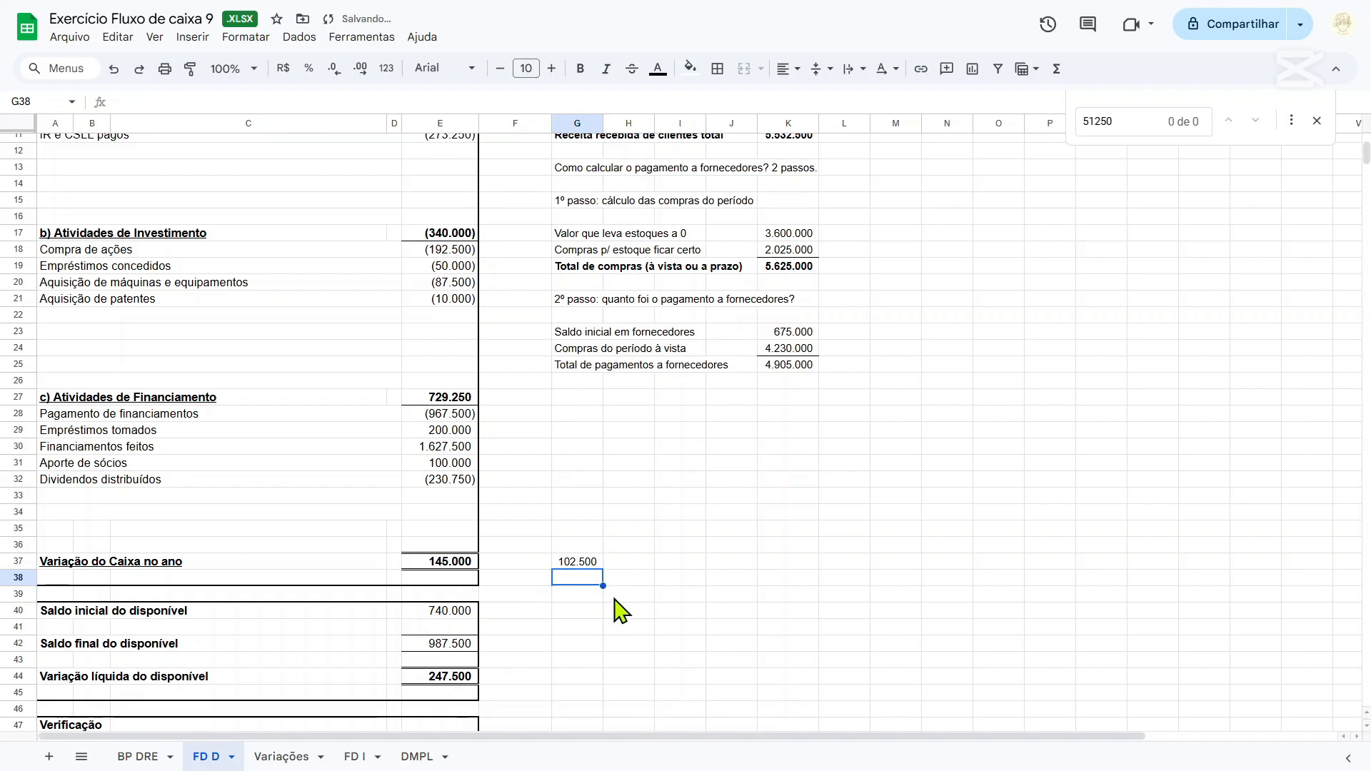
{"action": "scroll", "coordinate": [620, 610], "scroll_direction": "up", "scroll_amount": 3}
{"action": "scroll", "coordinate": [581, 625], "scroll_direction": "down", "scroll_amount": 2}
{"action": "scroll", "coordinate": [560, 564], "scroll_direction": "up", "scroll_amount": 2}
{"action": "scroll", "coordinate": [560, 550], "scroll_direction": "down", "scroll_amount": 5}
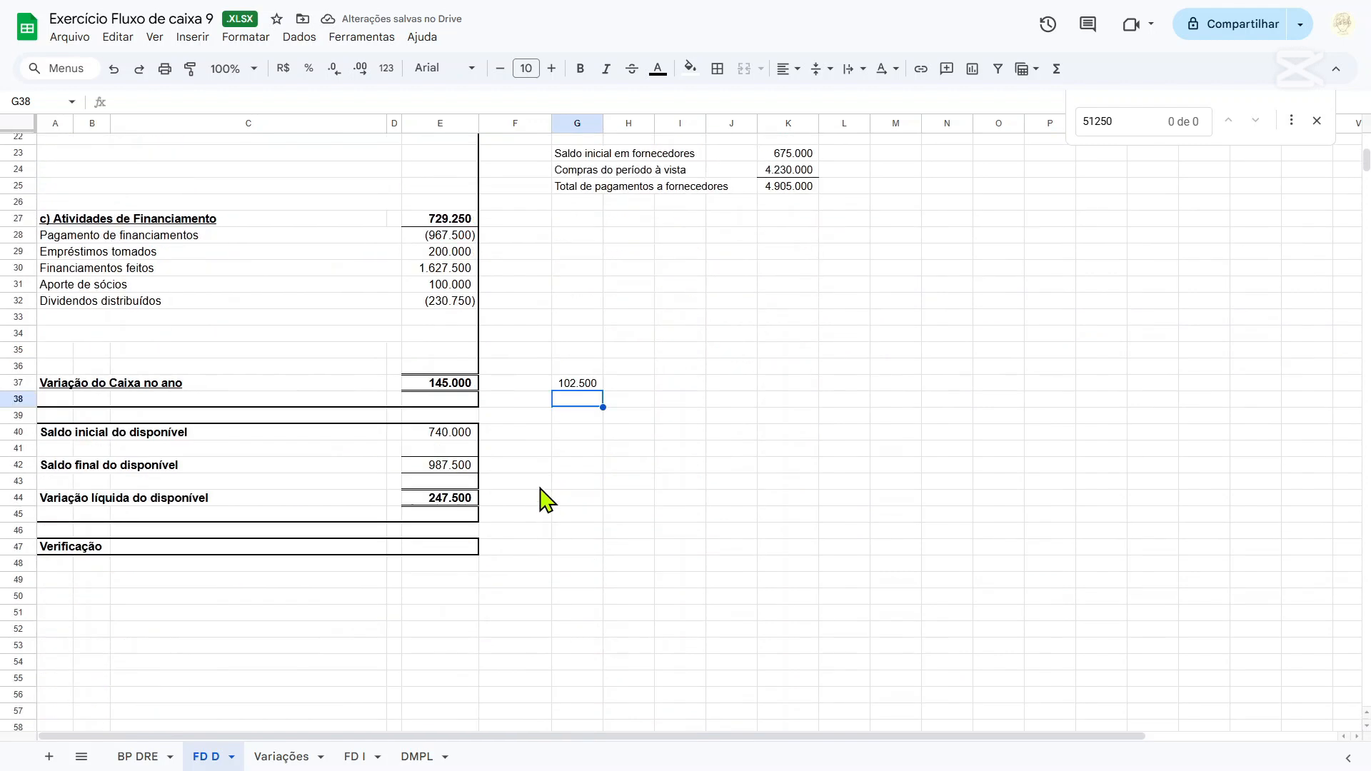
{"action": "scroll", "coordinate": [564, 475], "scroll_direction": "up", "scroll_amount": 5}
{"action": "scroll", "coordinate": [505, 456], "scroll_direction": "down", "scroll_amount": 4}
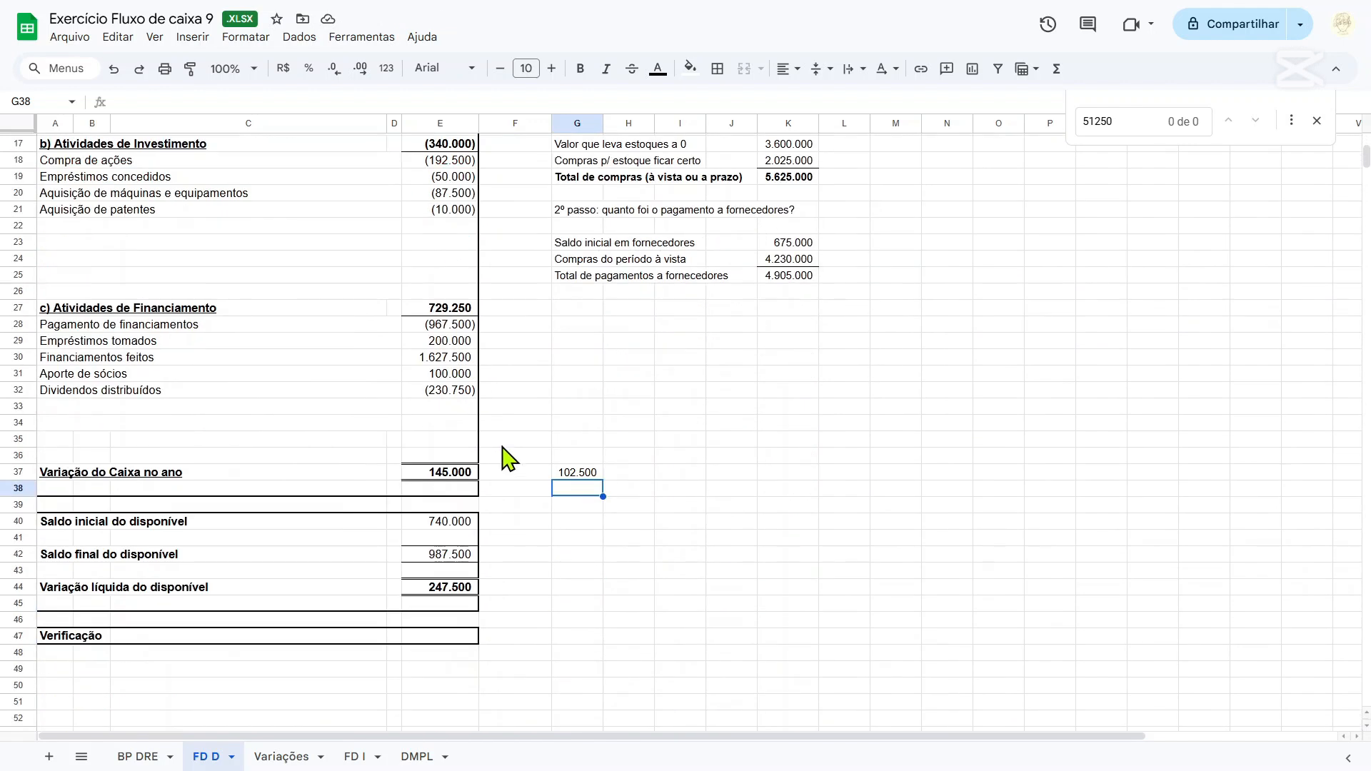
Compare the formulas for Variação do Caixa in E37, the difference in G37 and Variação líquida do disponível in E44 on FD D.
{"action": "left_click", "coordinate": [452, 474]}
{"action": "scroll", "coordinate": [457, 477], "scroll_direction": "up", "scroll_amount": 5}
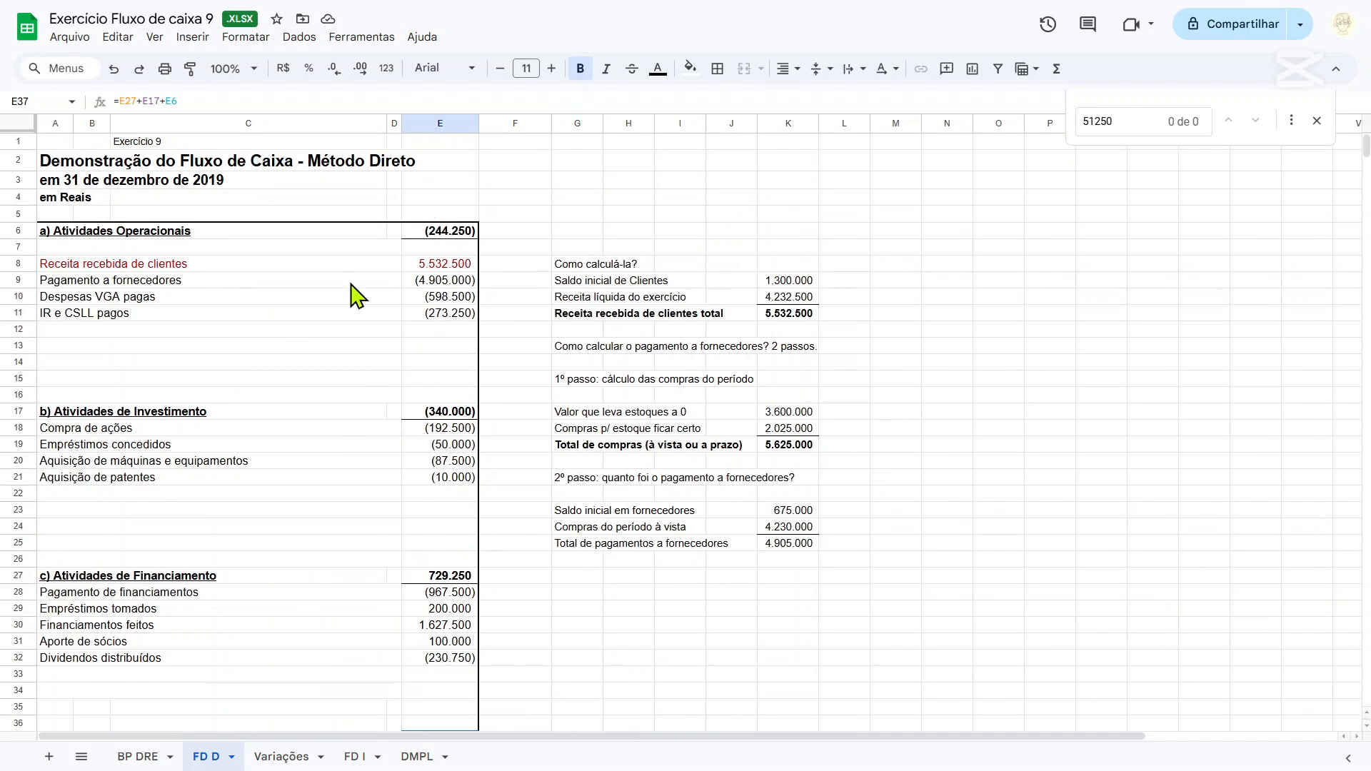
{"action": "scroll", "coordinate": [400, 500], "scroll_direction": "down", "scroll_amount": 5}
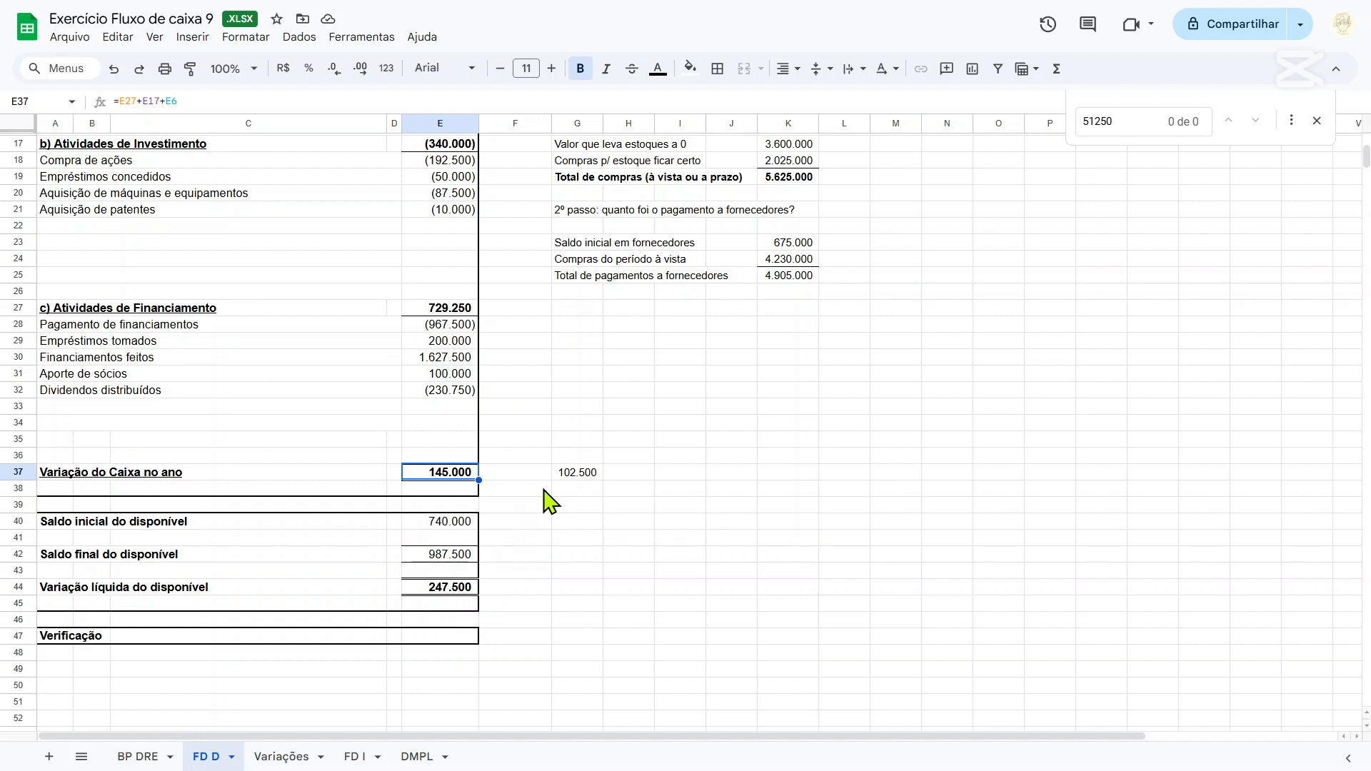
{"action": "left_click", "coordinate": [572, 476]}
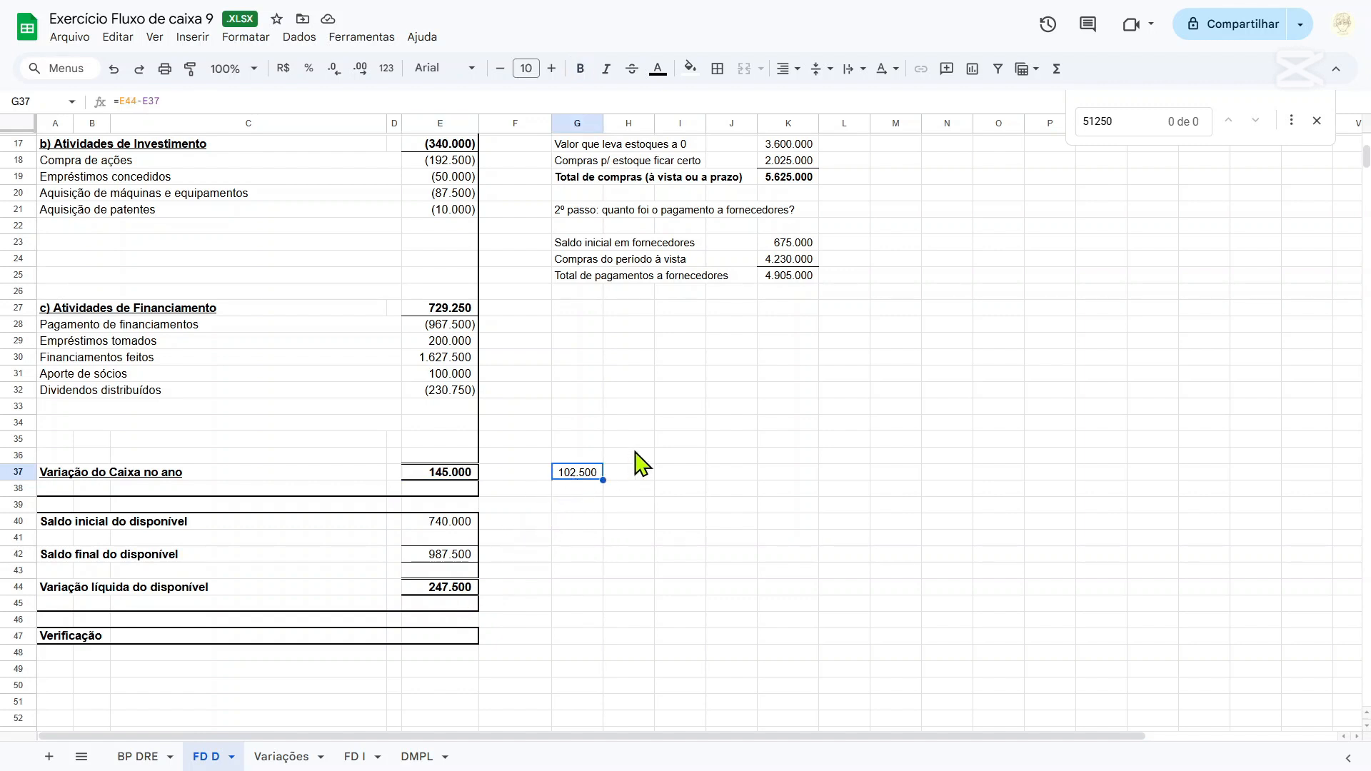
{"action": "left_click", "coordinate": [441, 584]}
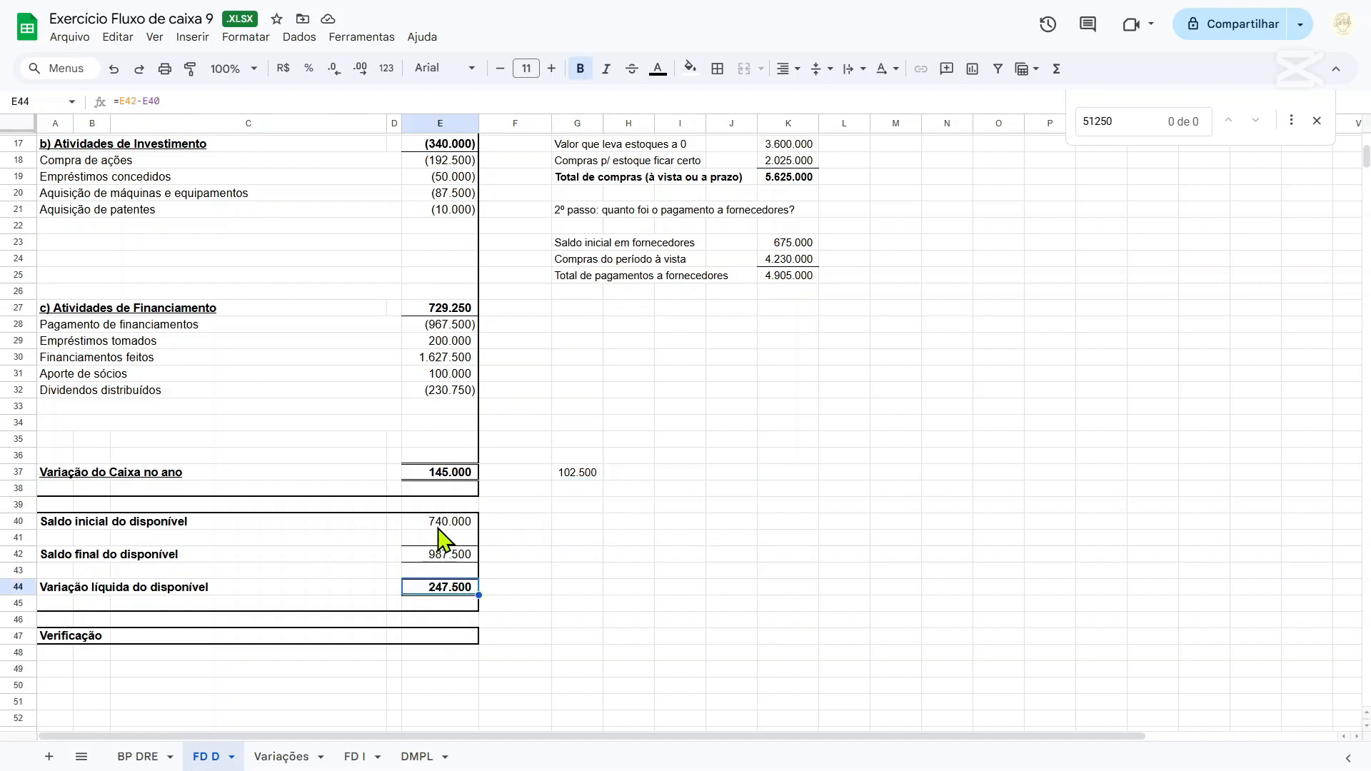
{"action": "left_click", "coordinate": [448, 475]}
{"action": "left_click", "coordinate": [447, 560]}
{"action": "left_click", "coordinate": [447, 597]}
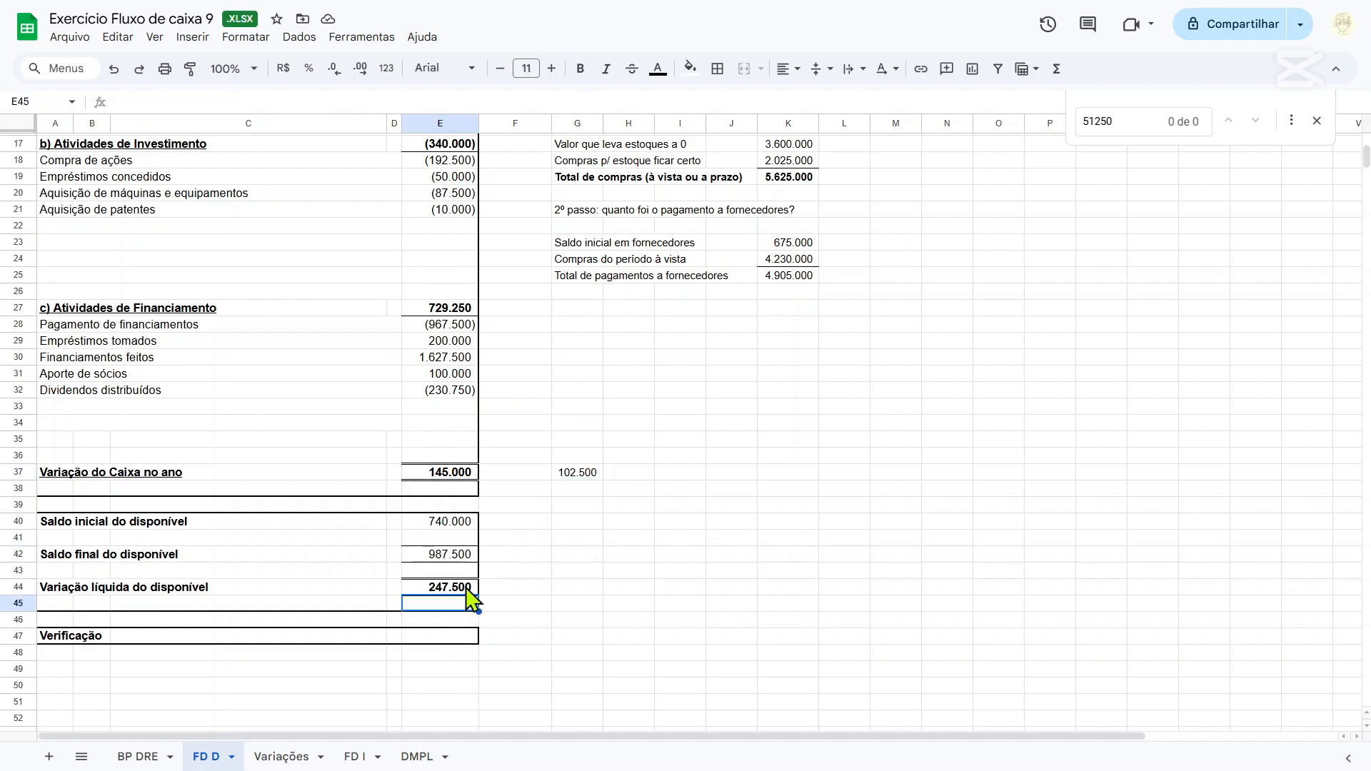
{"action": "left_click", "coordinate": [571, 475]}
{"action": "left_click", "coordinate": [457, 590]}
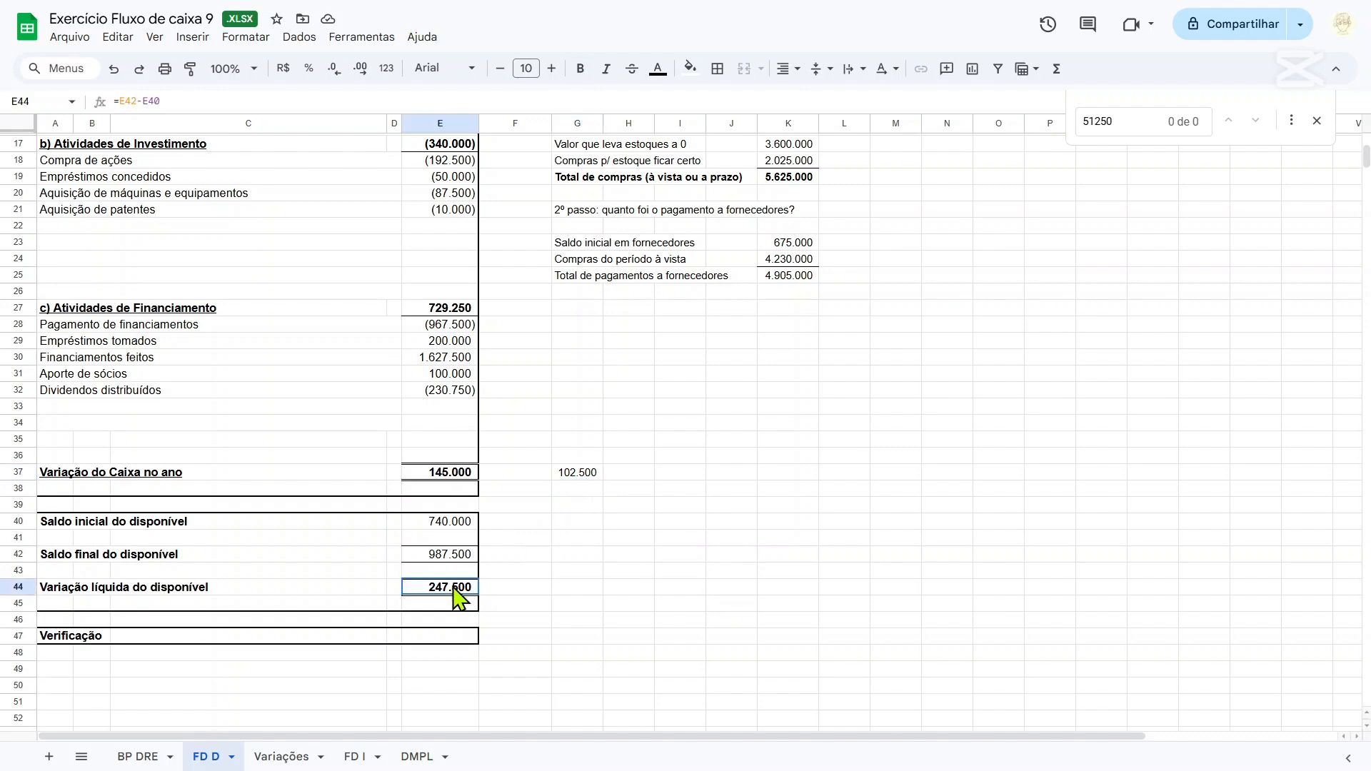
{"action": "left_click", "coordinate": [571, 477]}
{"action": "left_click", "coordinate": [452, 471]}
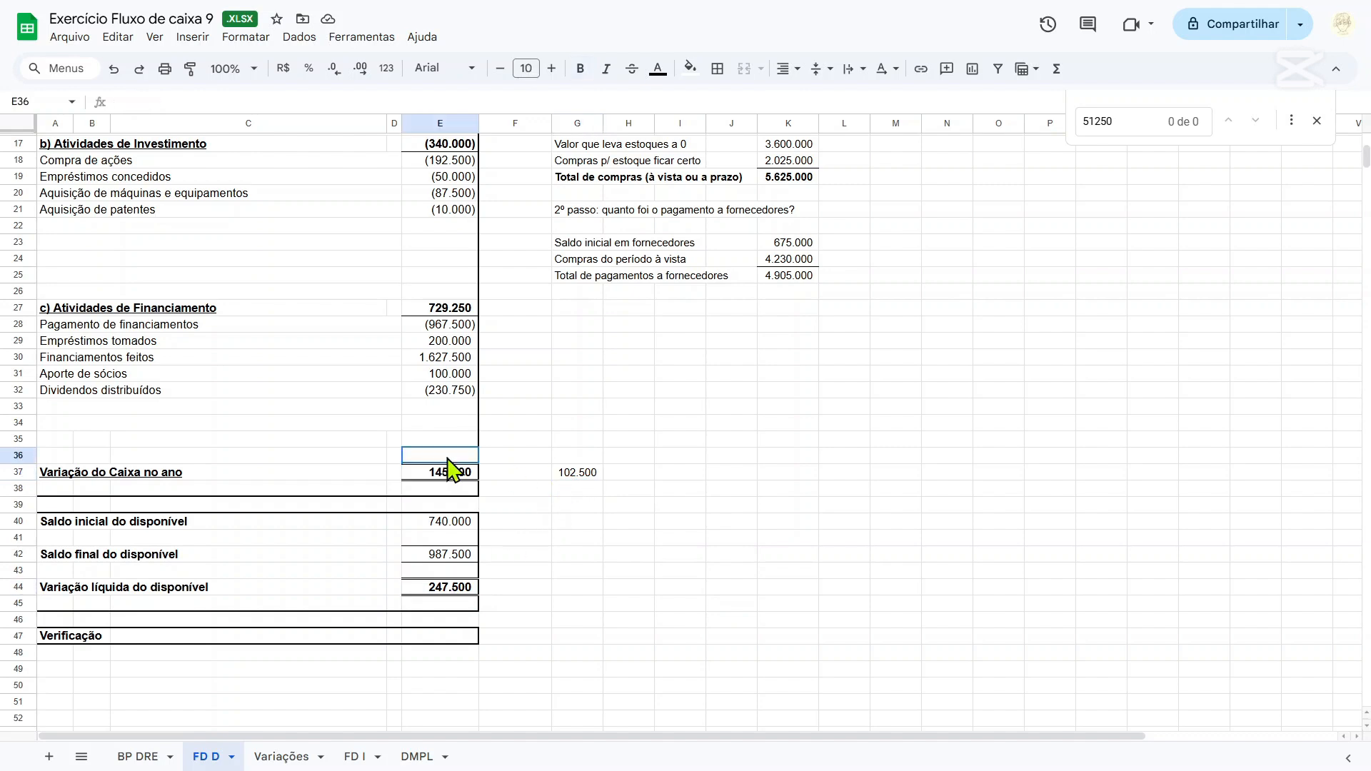
On BP DRE, inspect the Investimentos Ações row A27:G27 and the Máquinas e equipamentos variation formula in G30.
{"action": "left_click", "coordinate": [155, 766]}
{"action": "left_click", "coordinate": [455, 535]}
{"action": "scroll", "coordinate": [455, 535], "scroll_direction": "up", "scroll_amount": 5}
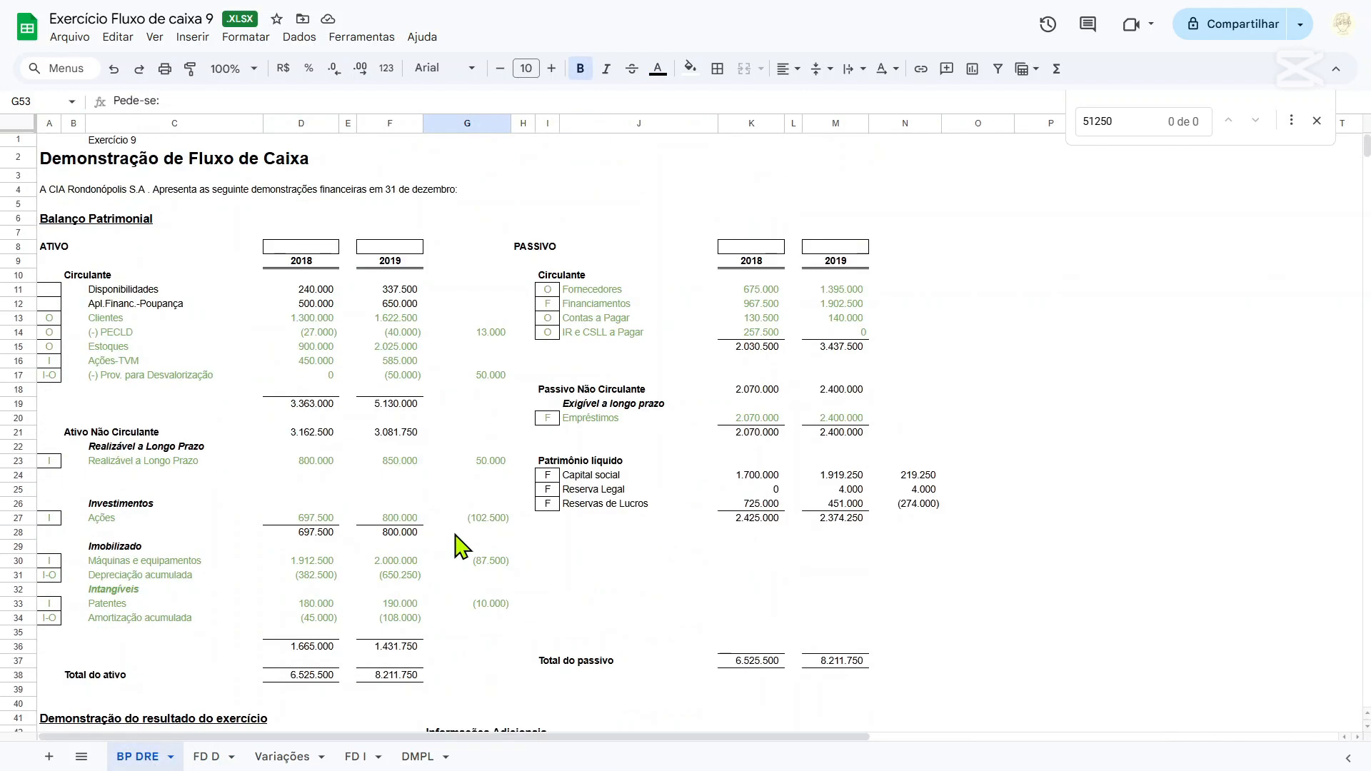
{"action": "scroll", "coordinate": [455, 535], "scroll_direction": "down", "scroll_amount": 9}
{"action": "scroll", "coordinate": [457, 547], "scroll_direction": "up", "scroll_amount": 9}
{"action": "left_click_drag", "start_coordinate": [489, 518], "coordinate": [61, 520]}
{"action": "scroll", "coordinate": [352, 490], "scroll_direction": "down", "scroll_amount": 1}
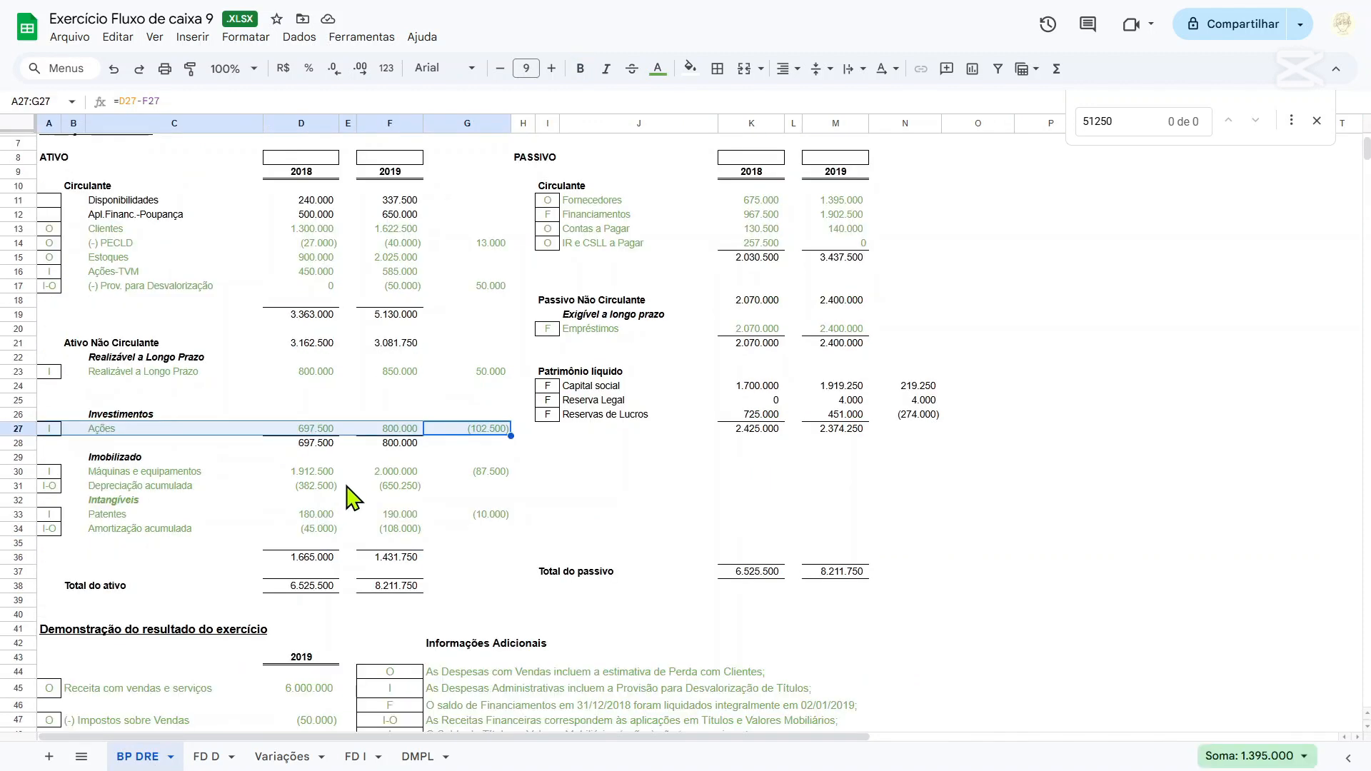
{"action": "left_click", "coordinate": [470, 475]}
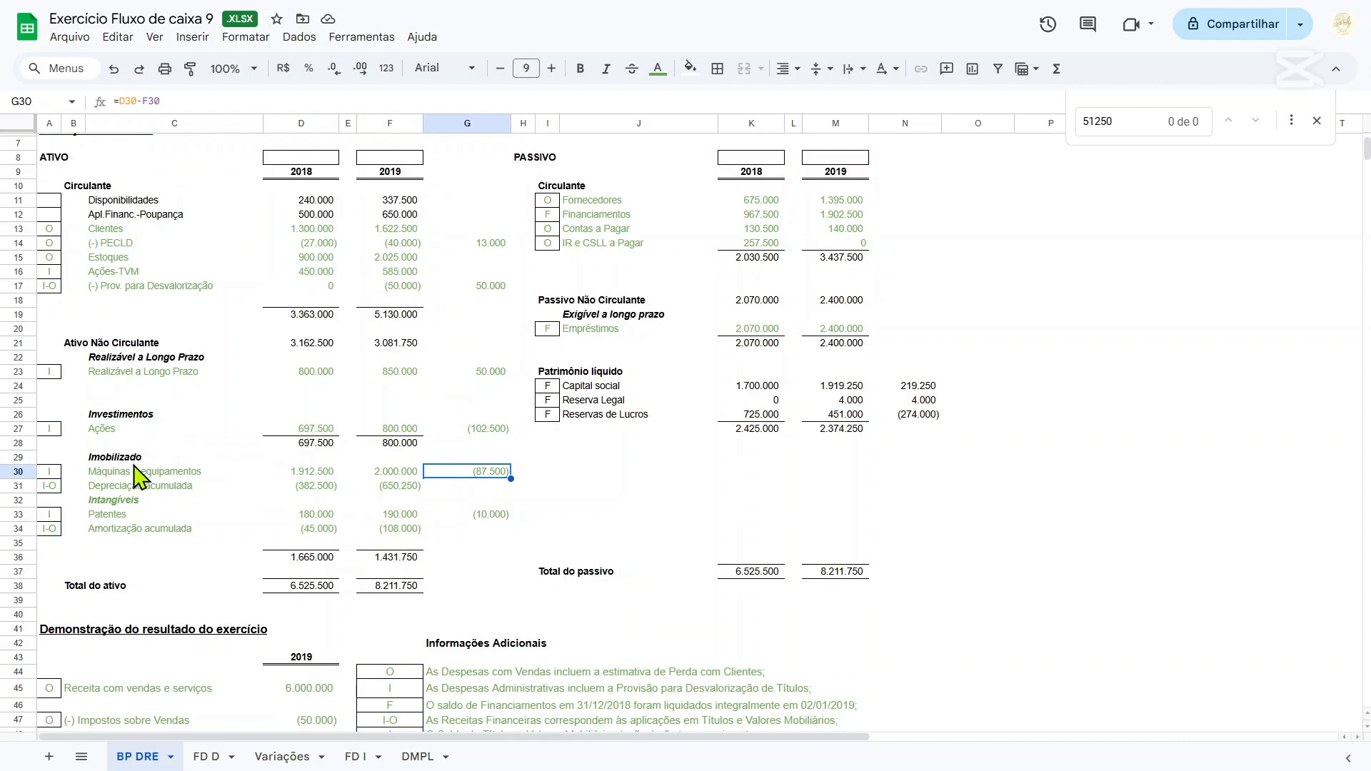
Search the BP DRE sheet for the cash difference amount from G37 of FD D, and close the search.
{"action": "key", "text": "ctrl+f"}
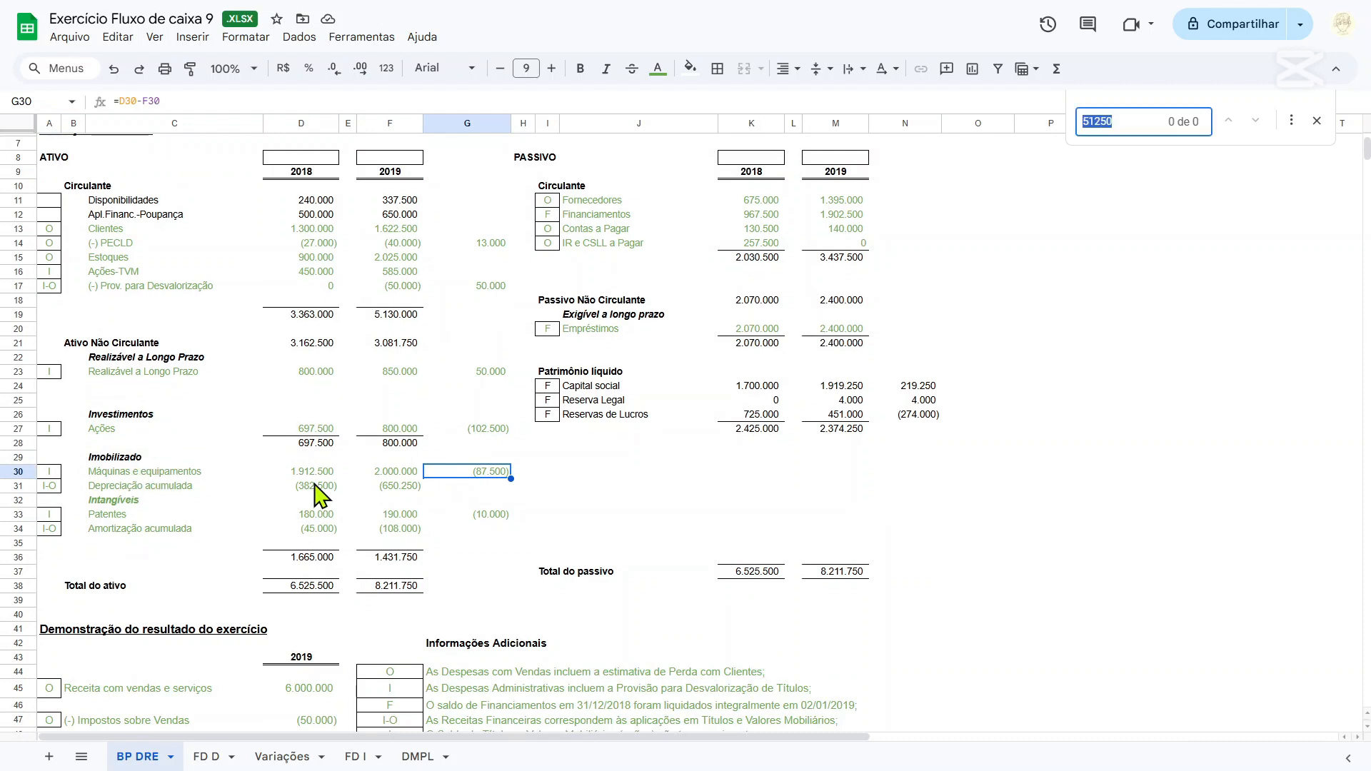
{"action": "type", "text": "10250"}
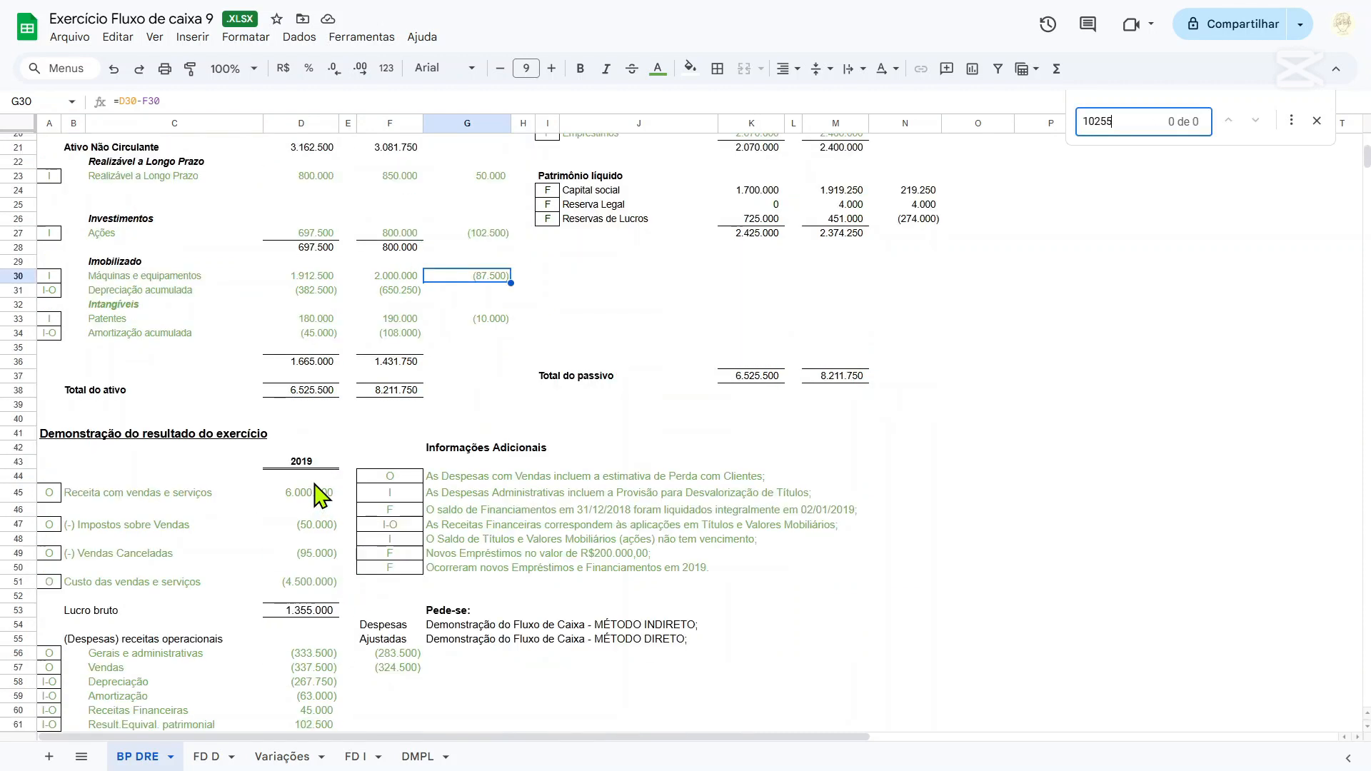
{"action": "key", "text": "ctrl+a"}
{"action": "type", "text": "10250"}
{"action": "type", "text": "10250"}
{"action": "scroll", "coordinate": [447, 478], "scroll_direction": "down", "scroll_amount": 2}
{"action": "key", "text": "Escape"}
{"action": "scroll", "coordinate": [452, 477], "scroll_direction": "up", "scroll_amount": 5}
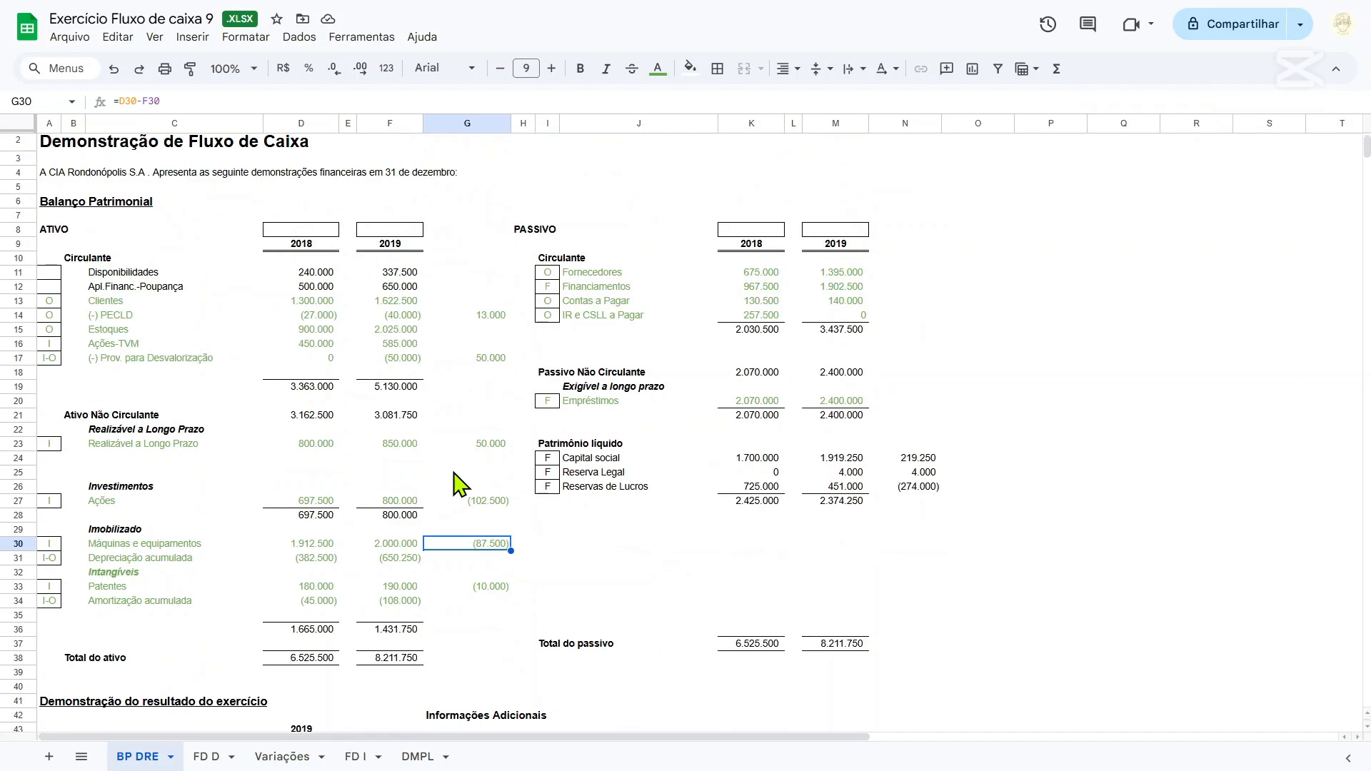
Review the Ações variation formula in G27 alongside the income statement and Informações Adicionais on BP DRE.
{"action": "left_click", "coordinate": [493, 505]}
{"action": "scroll", "coordinate": [495, 506], "scroll_direction": "down", "scroll_amount": 5}
{"action": "scroll", "coordinate": [633, 480], "scroll_direction": "up", "scroll_amount": 9}
{"action": "scroll", "coordinate": [664, 474], "scroll_direction": "down", "scroll_amount": 10}
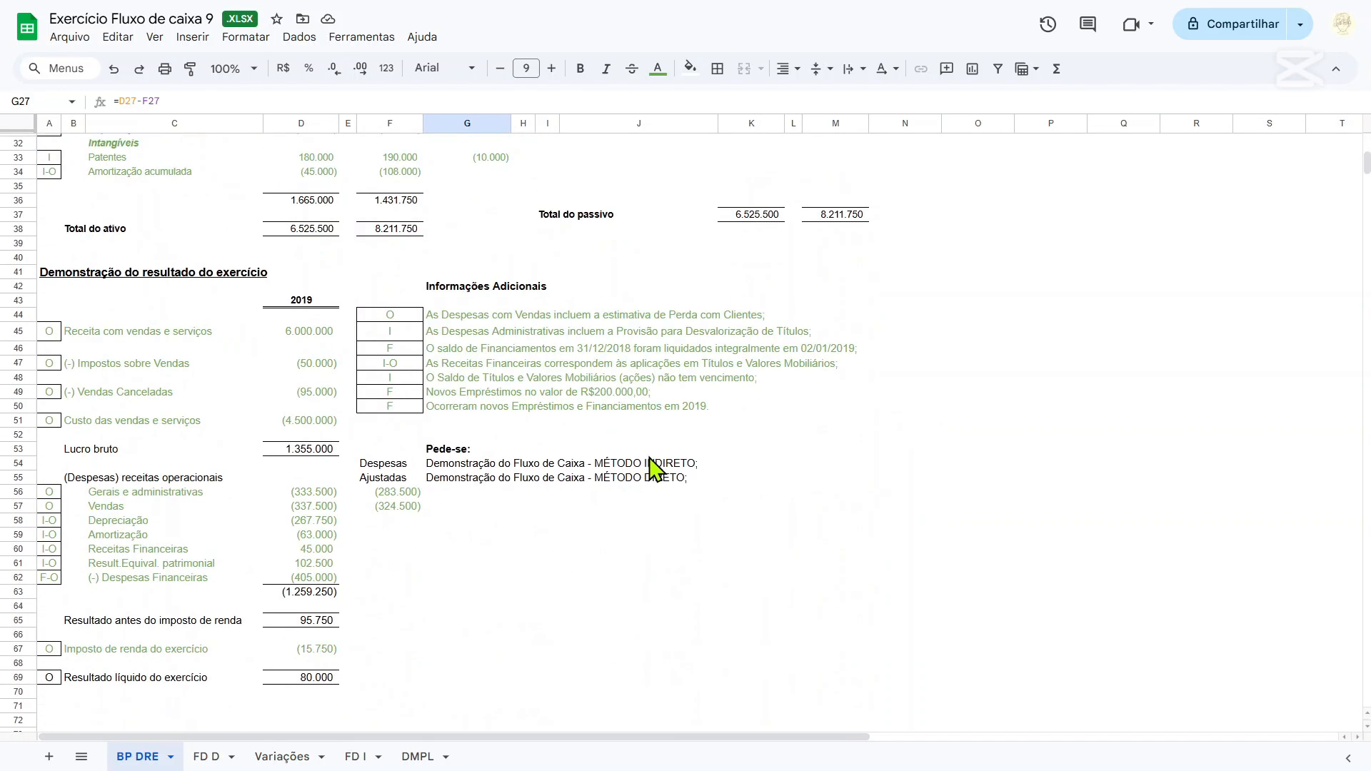
{"action": "scroll", "coordinate": [652, 465], "scroll_direction": "up", "scroll_amount": 5}
{"action": "scroll", "coordinate": [651, 471], "scroll_direction": "down", "scroll_amount": 3}
{"action": "scroll", "coordinate": [651, 470], "scroll_direction": "down", "scroll_amount": 4}
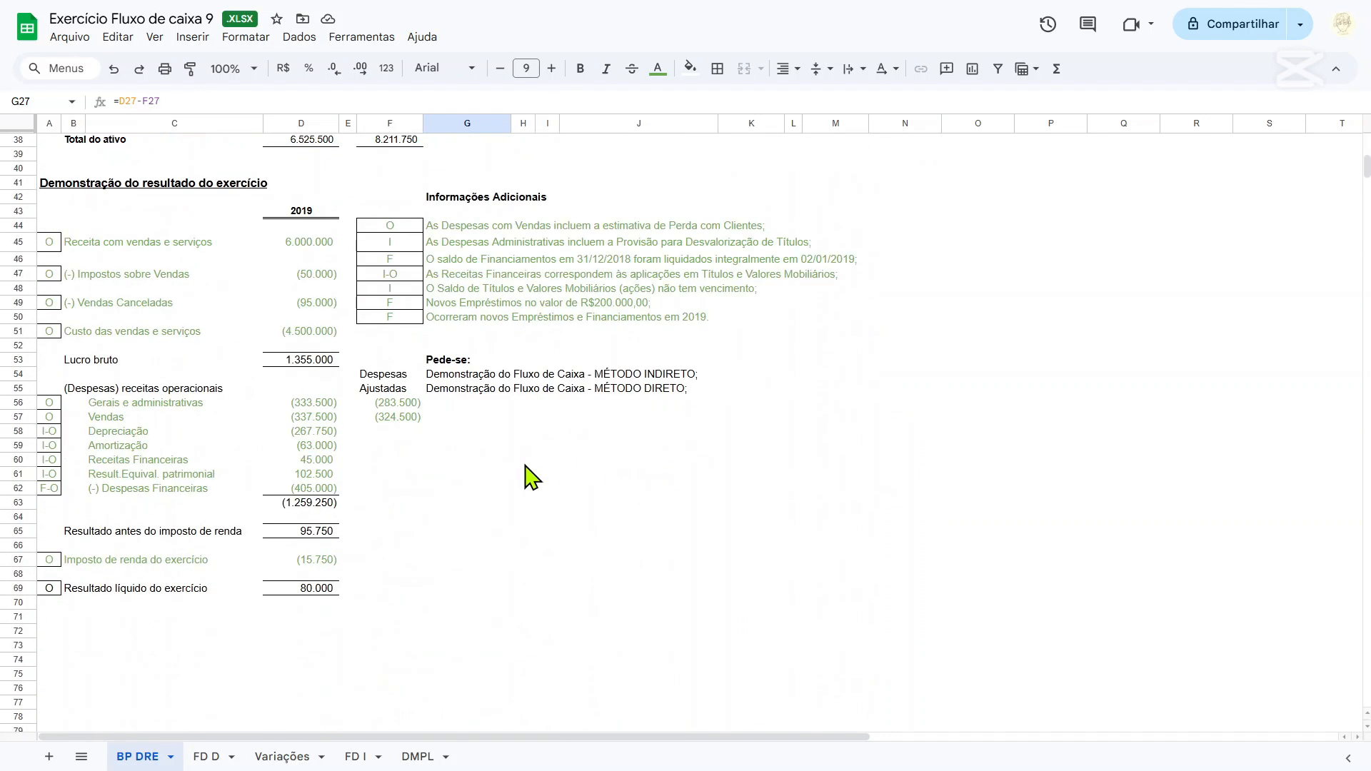
Make the Result.Equival. patrimonial row A61:D61 bold in the BP DRE income statement.
{"action": "left_click_drag", "start_coordinate": [48, 475], "coordinate": [290, 480]}
{"action": "left_click", "coordinate": [322, 476]}
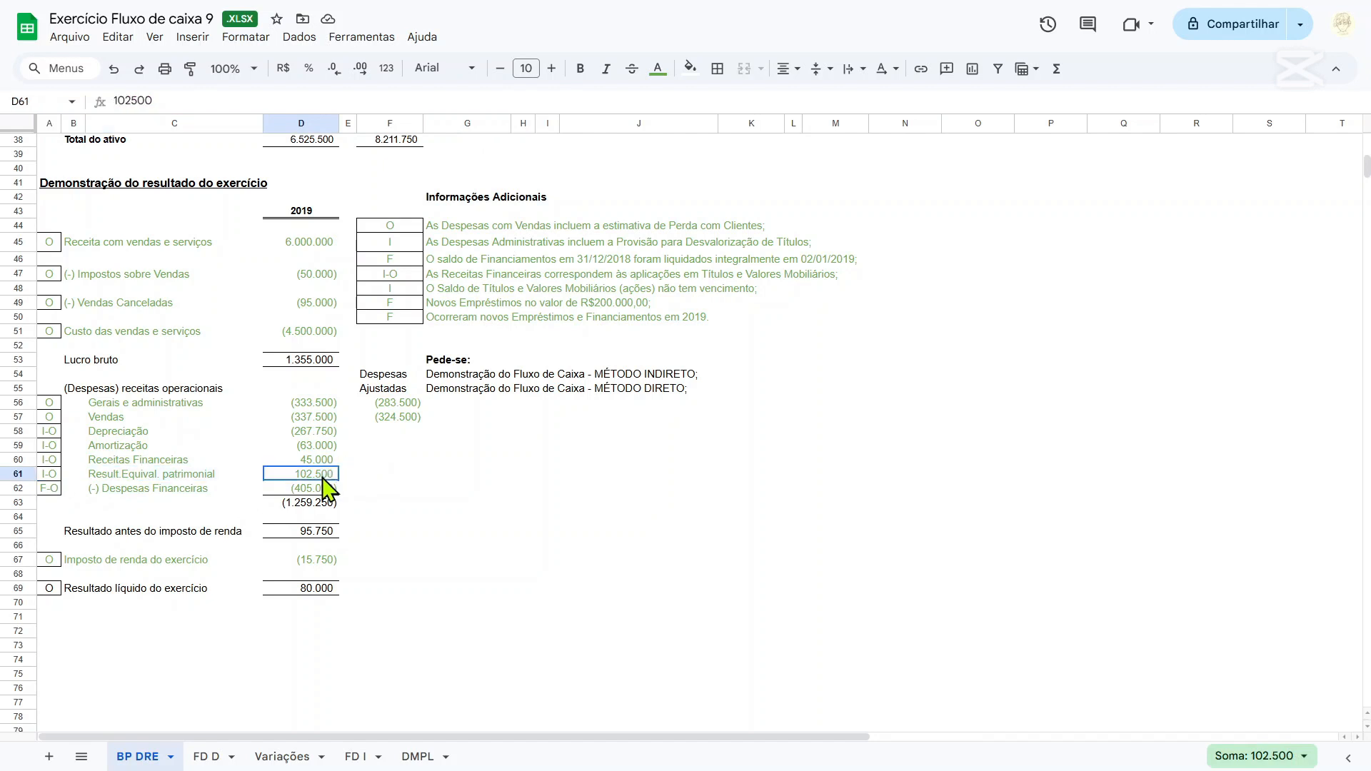
{"action": "left_click_drag", "start_coordinate": [56, 474], "coordinate": [313, 480]}
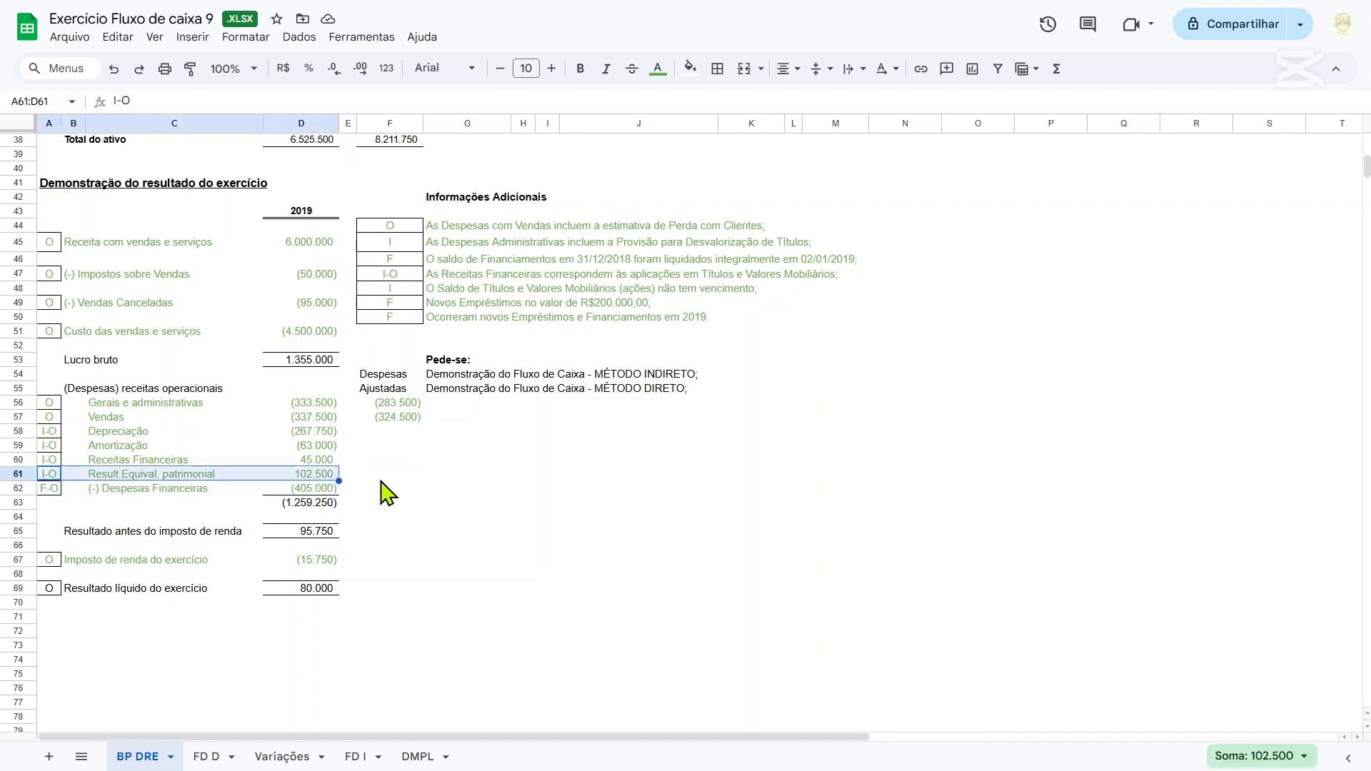
{"action": "left_click", "coordinate": [381, 476]}
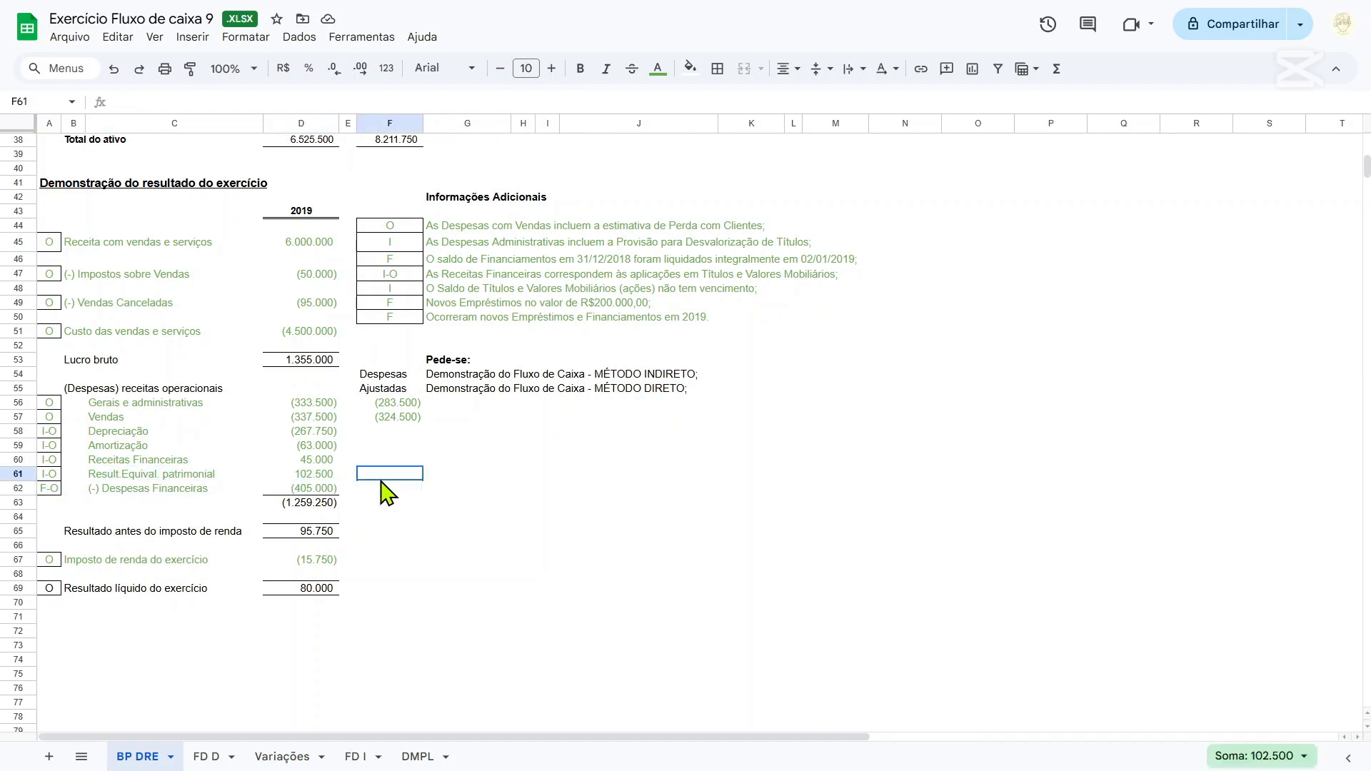
{"action": "left_click", "coordinate": [305, 475]}
{"action": "left_click_drag", "start_coordinate": [60, 474], "coordinate": [319, 474]}
{"action": "key", "text": "ctrl+b"}
{"action": "left_click", "coordinate": [365, 476]}
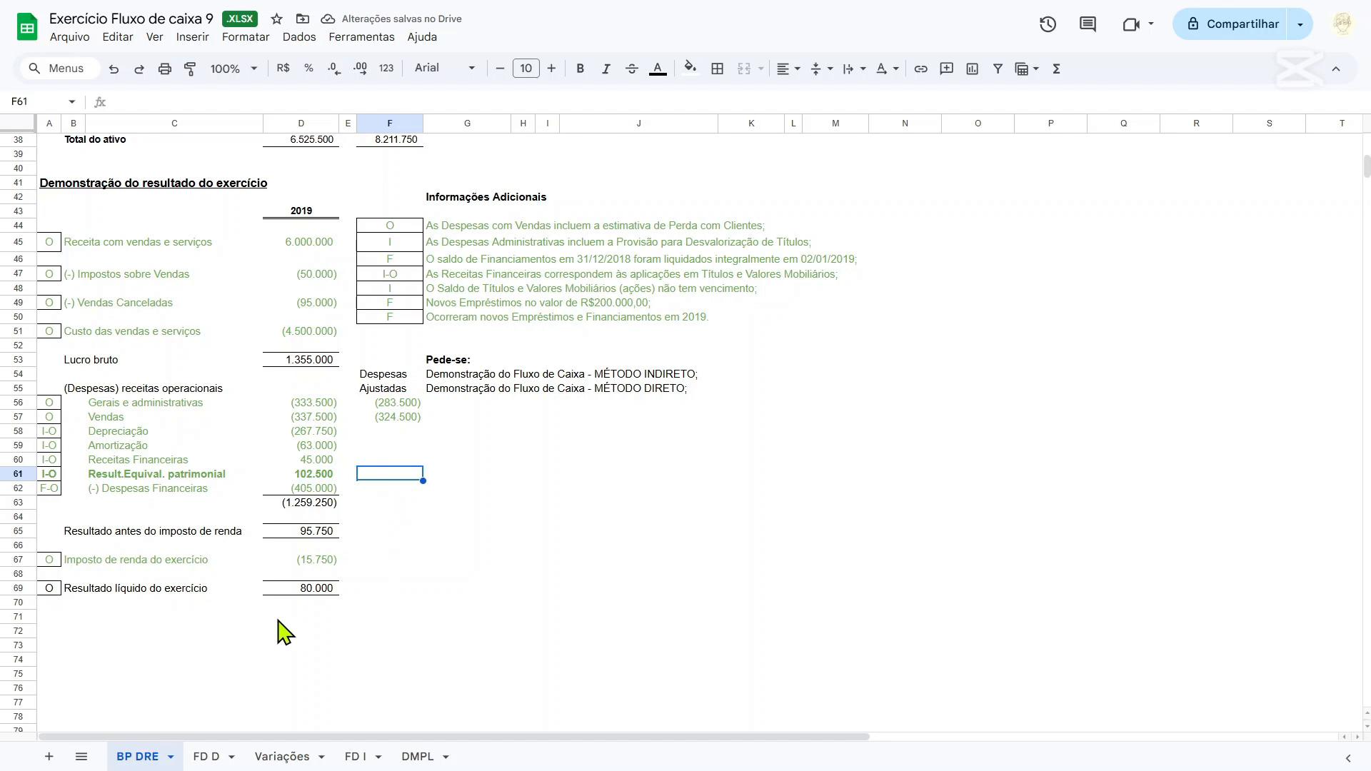
On Variações, head the empty column D with Ações in D4 and ANC in D5.
{"action": "left_click", "coordinate": [212, 758]}
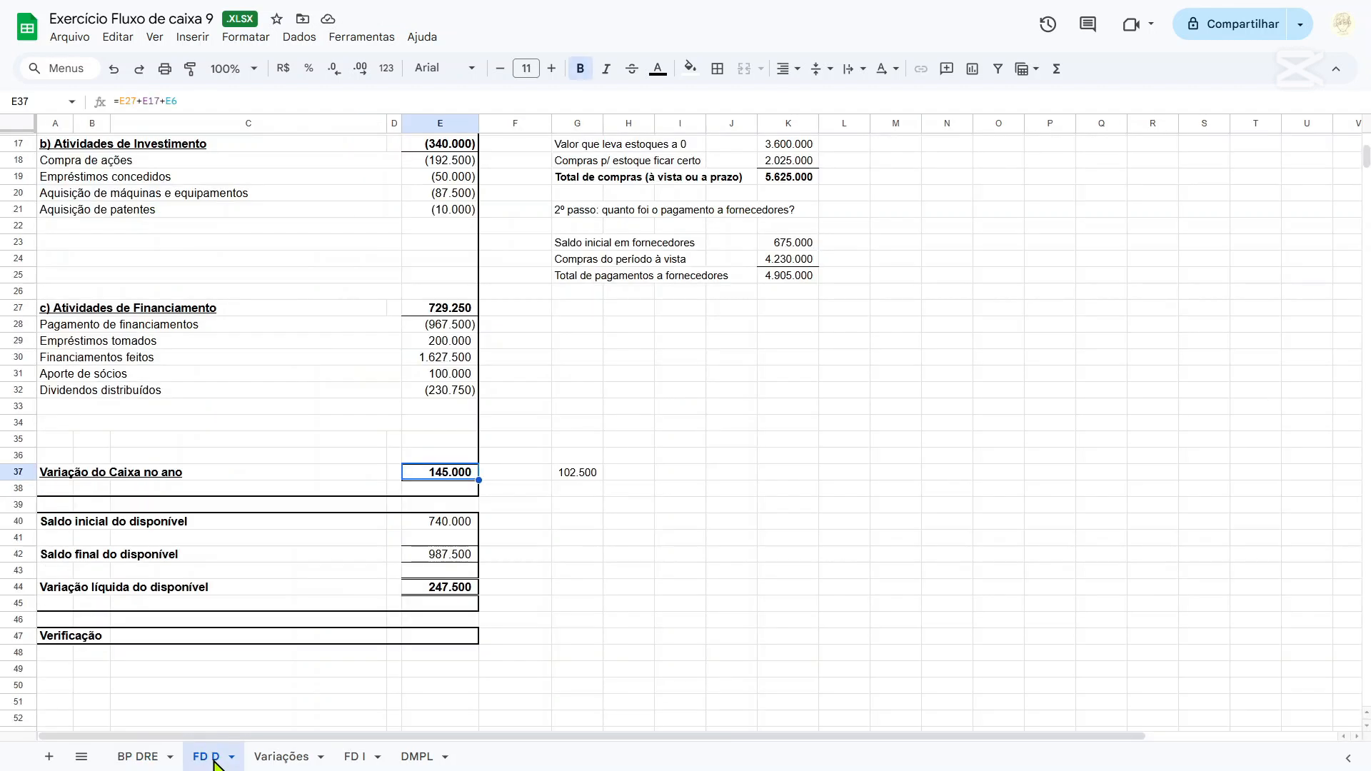
{"action": "left_click", "coordinate": [280, 757]}
{"action": "left_click", "coordinate": [405, 203]}
{"action": "type", "text": "A"}
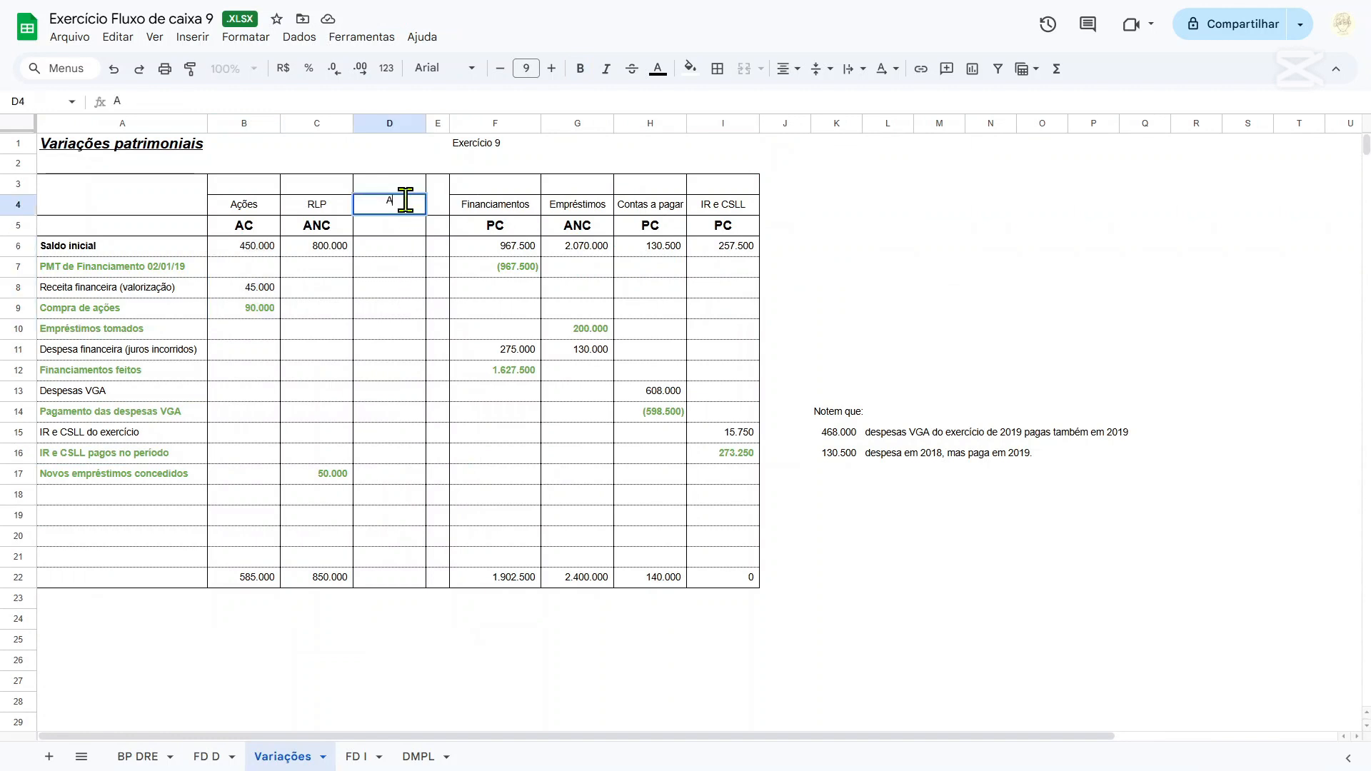
{"action": "type", "text": "ções"}
{"action": "key", "text": "Return"}
{"action": "type", "text": "ANC"}
{"action": "key", "text": "Return"}
{"action": "key", "text": "Up"}
{"action": "key", "text": "Up"}
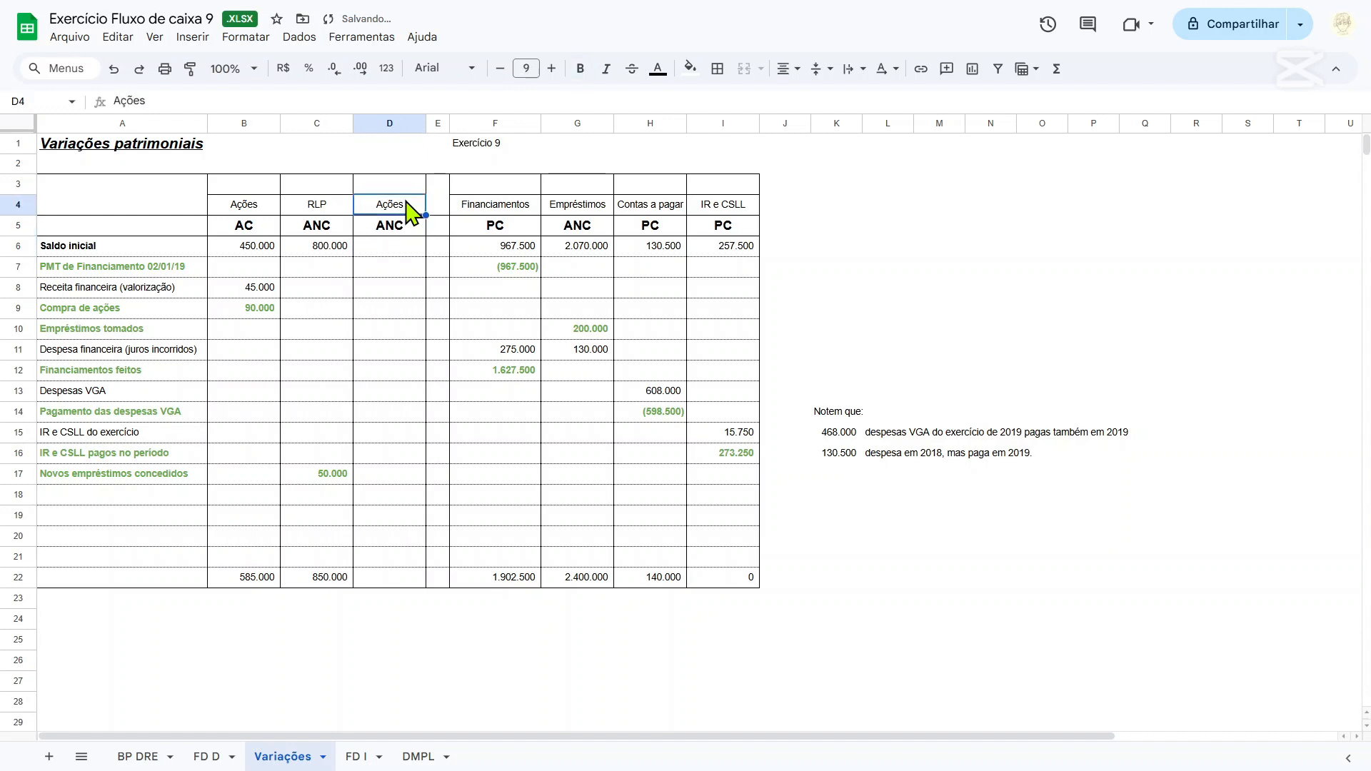
{"action": "key", "text": "Down"}
{"action": "key", "text": "Up"}
{"action": "key", "text": "Up"}
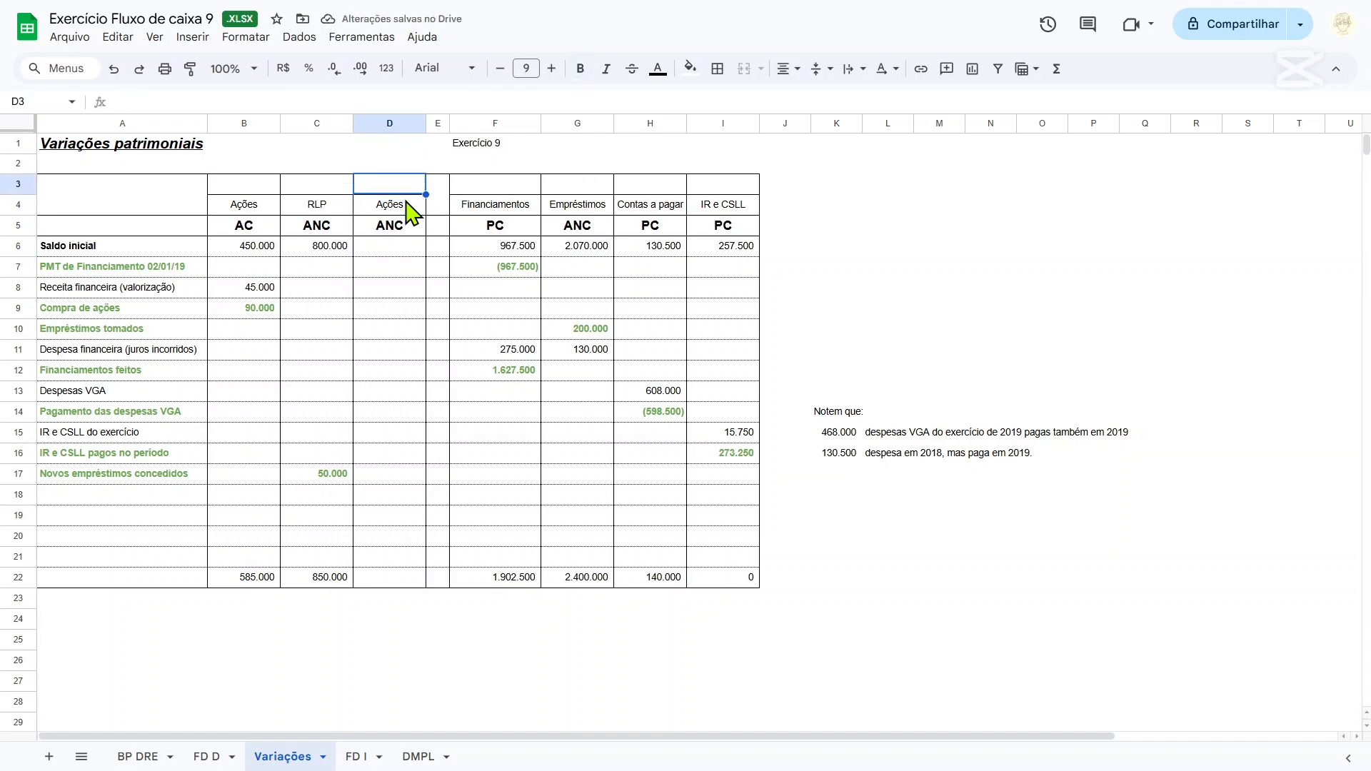
On Variações, link the Ações ANC opening balance in D6 to the 2018 Ações value in D27 of BP DRE.
{"action": "key", "text": "Down"}
{"action": "key", "text": "Down"}
{"action": "key", "text": "Down"}
{"action": "key", "text": "Down"}
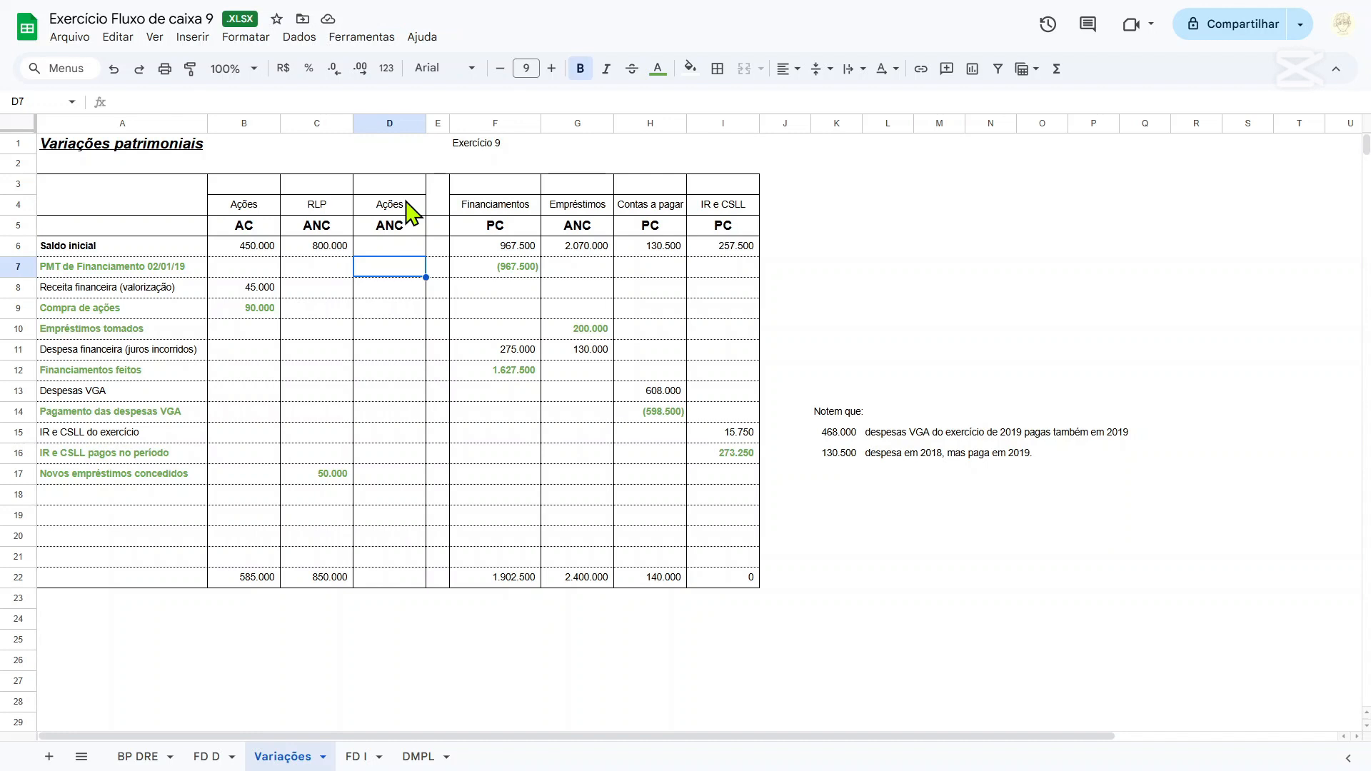
{"action": "key", "text": "Up"}
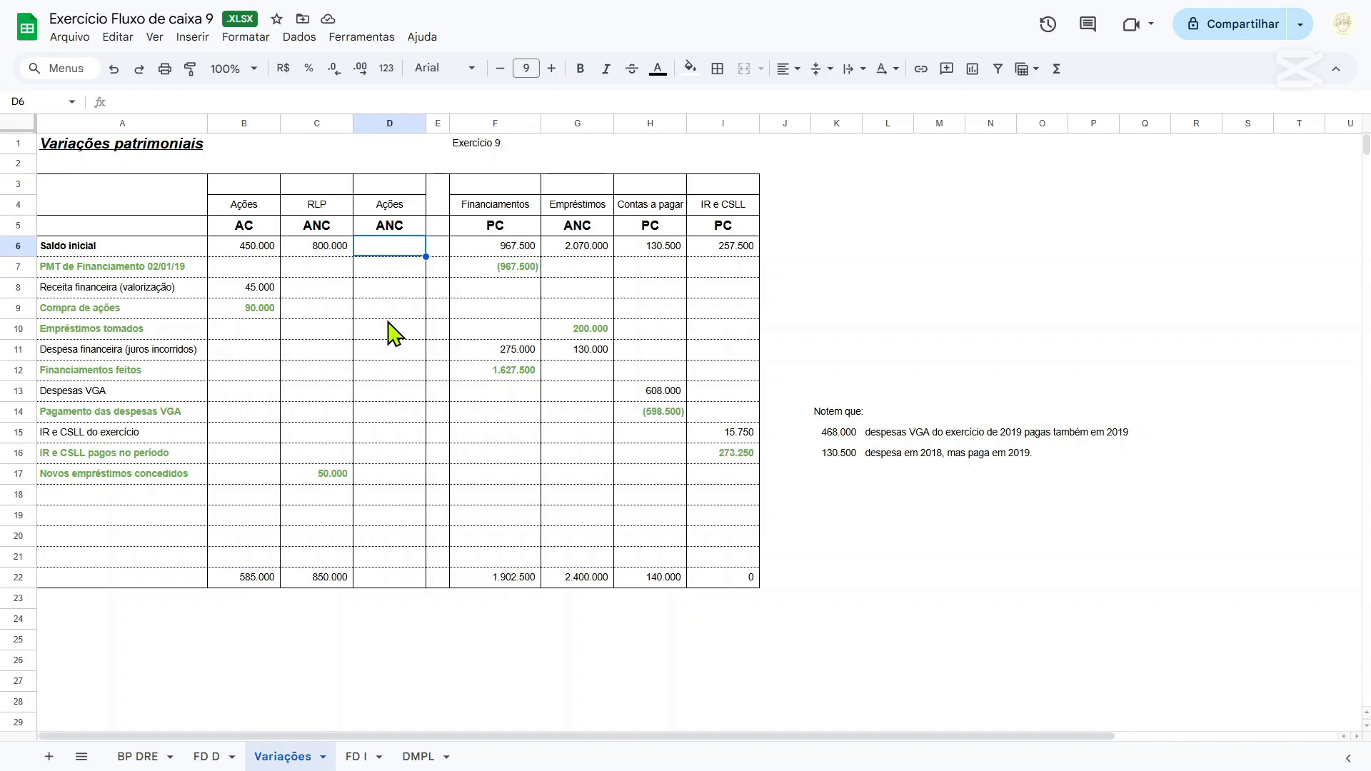
{"action": "type", "text": "="}
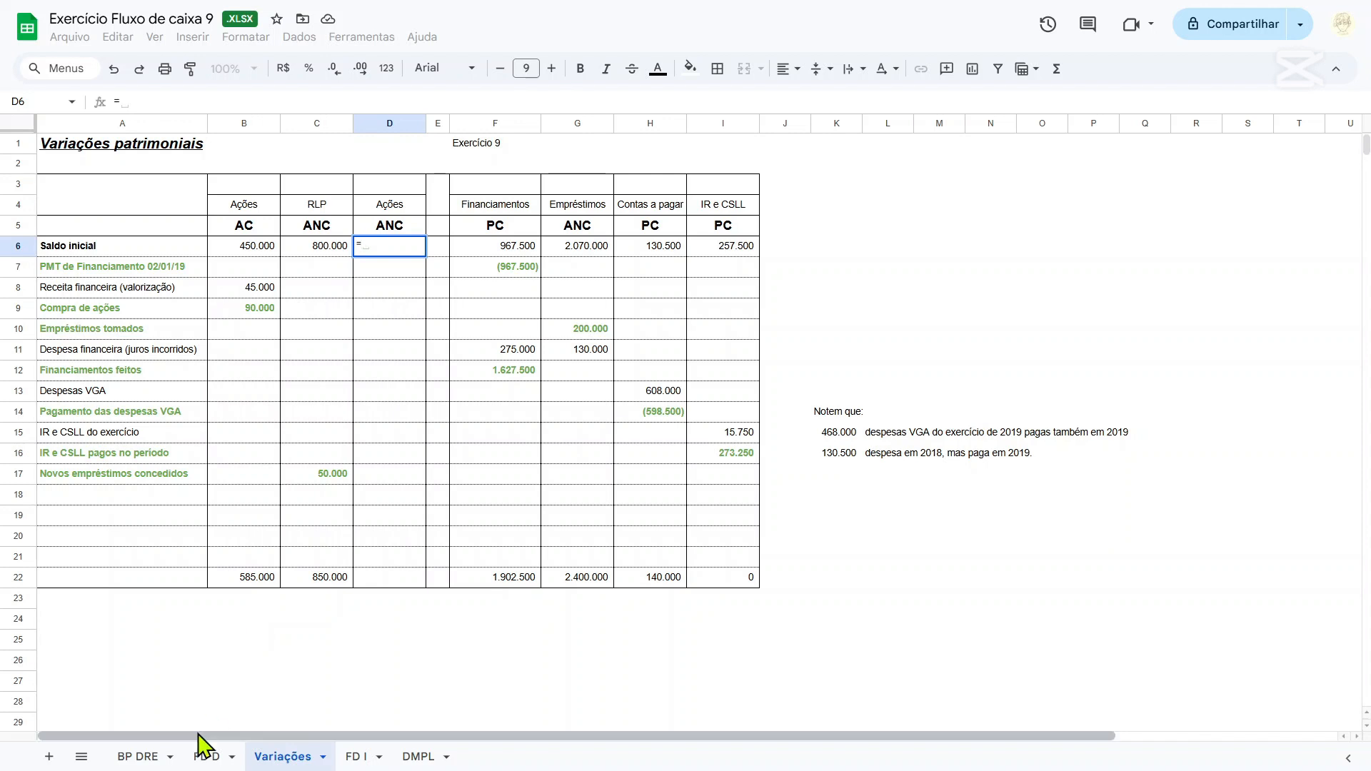
{"action": "left_click", "coordinate": [137, 756]}
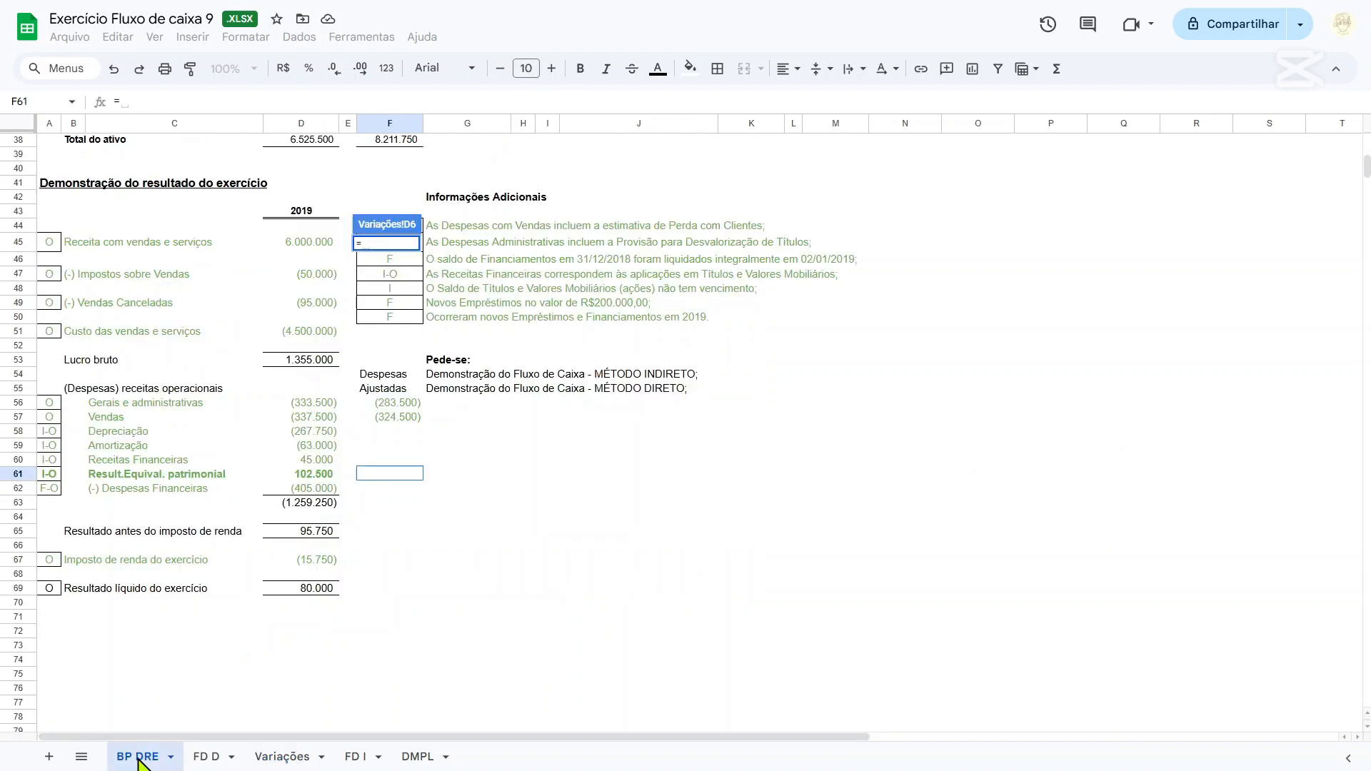
{"action": "scroll", "coordinate": [269, 539], "scroll_direction": "up", "scroll_amount": 10}
{"action": "scroll", "coordinate": [350, 534], "scroll_direction": "down", "scroll_amount": 2}
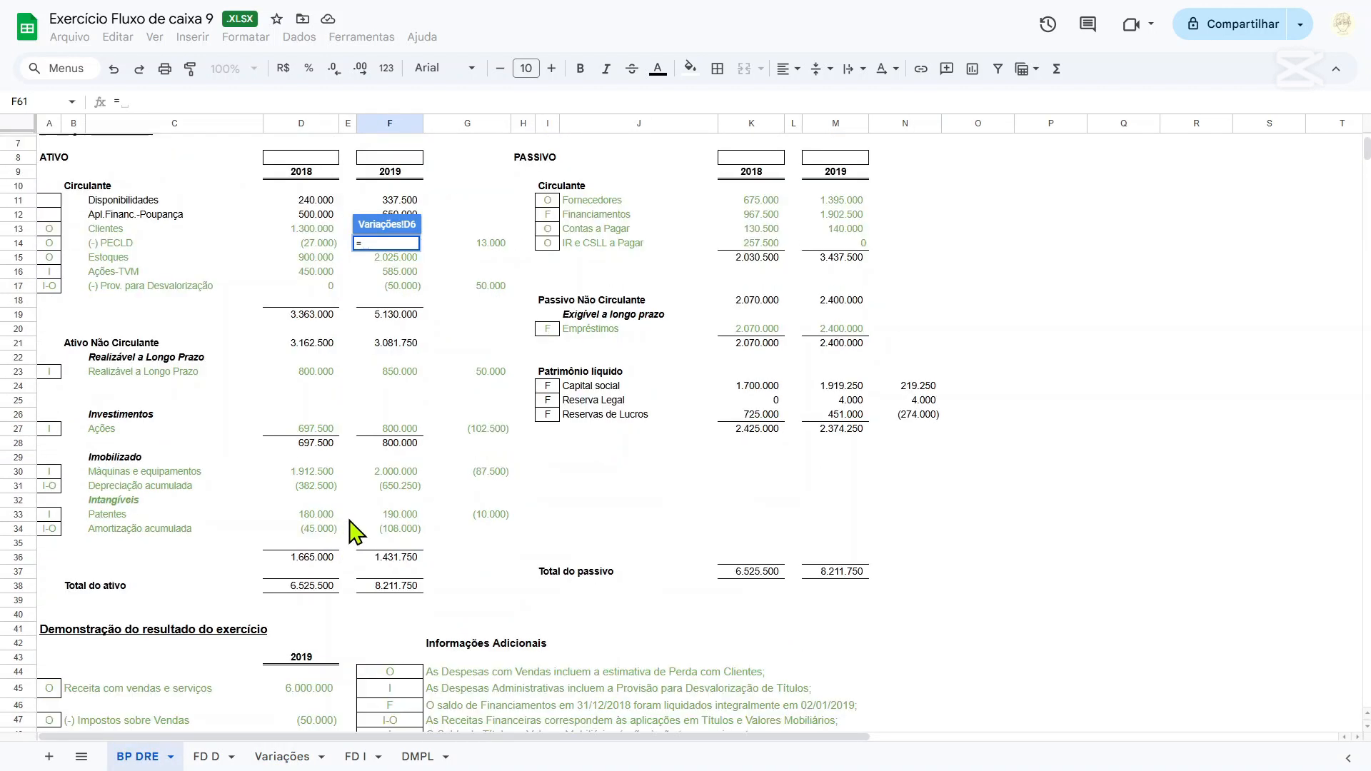
{"action": "left_click", "coordinate": [312, 430]}
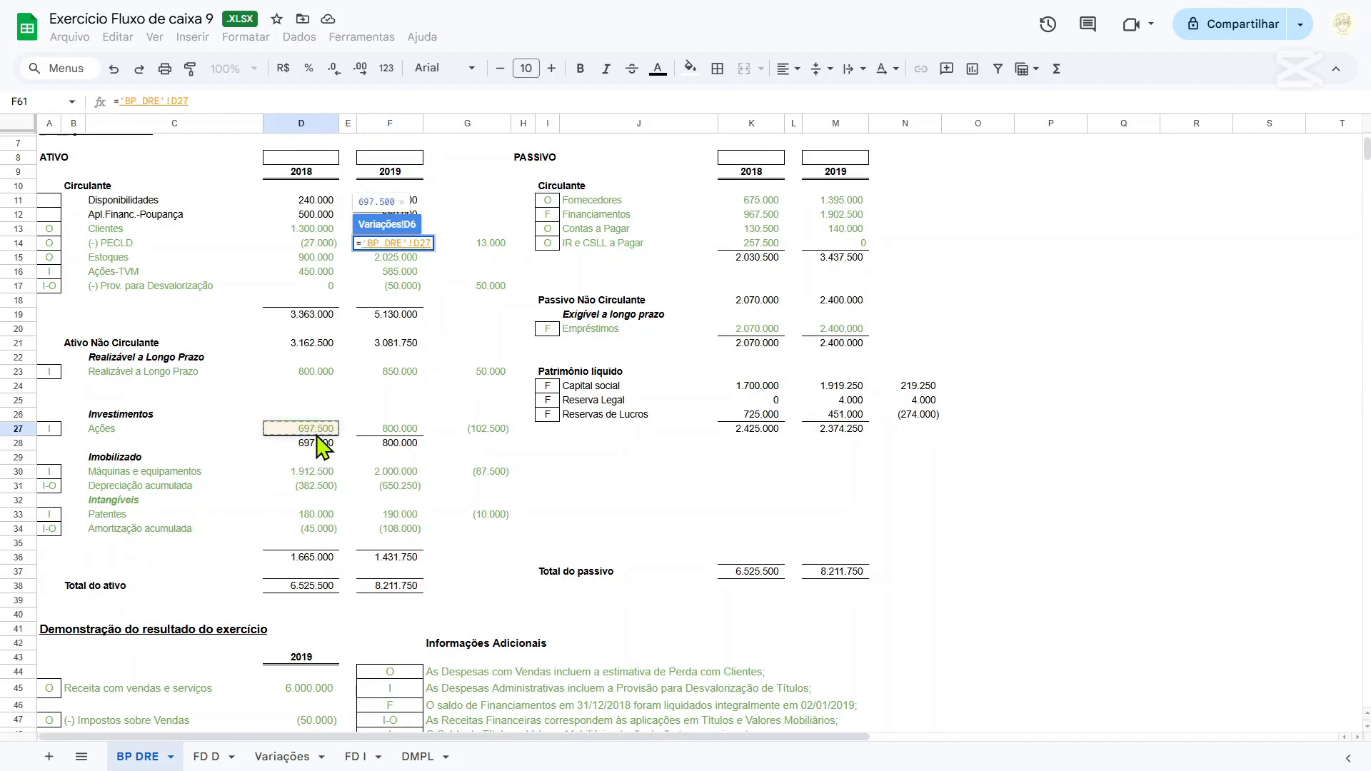
{"action": "key", "text": "Return"}
Review the balance sheet on BP DRE and the cash variation on FD D, and return to Variações.
{"action": "left_click", "coordinate": [389, 310]}
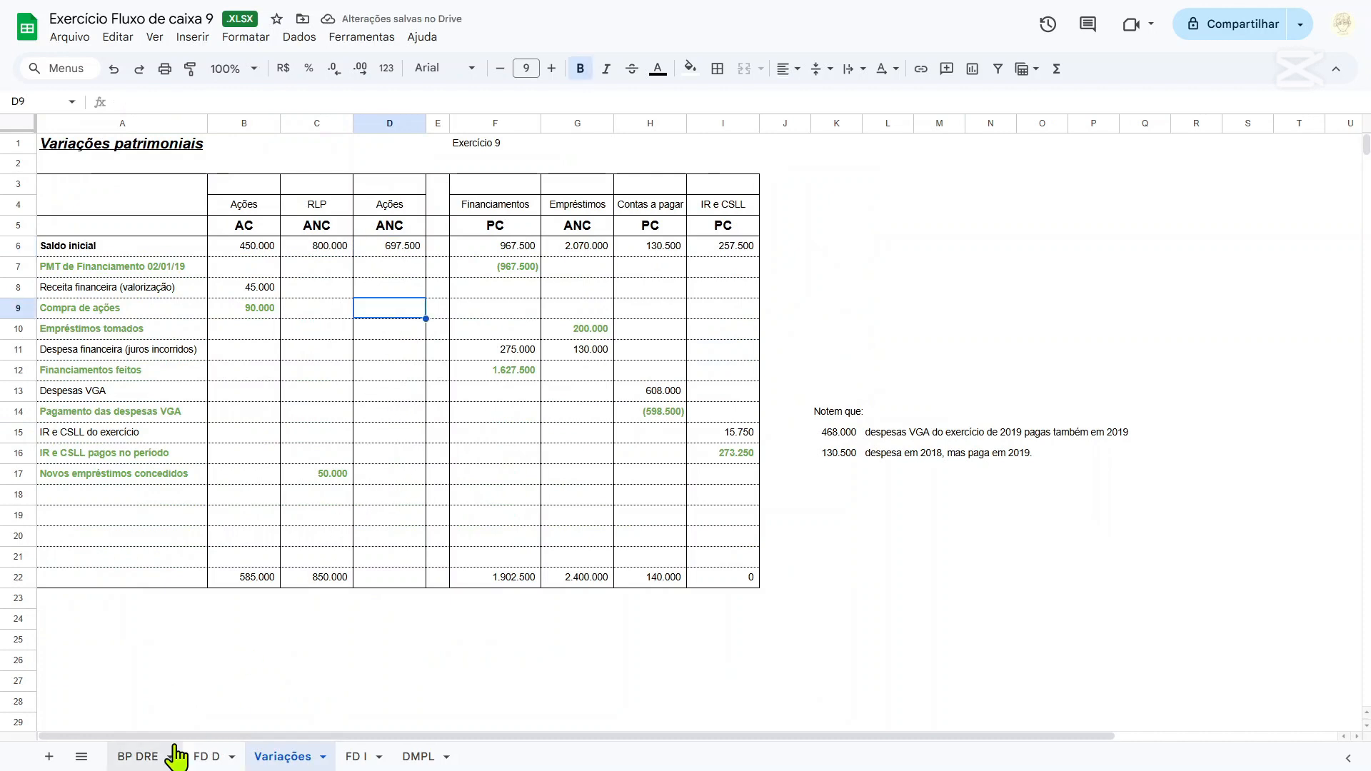
{"action": "left_click", "coordinate": [134, 757]}
{"action": "scroll", "coordinate": [343, 520], "scroll_direction": "down", "scroll_amount": 2}
{"action": "scroll", "coordinate": [343, 506], "scroll_direction": "up", "scroll_amount": 2}
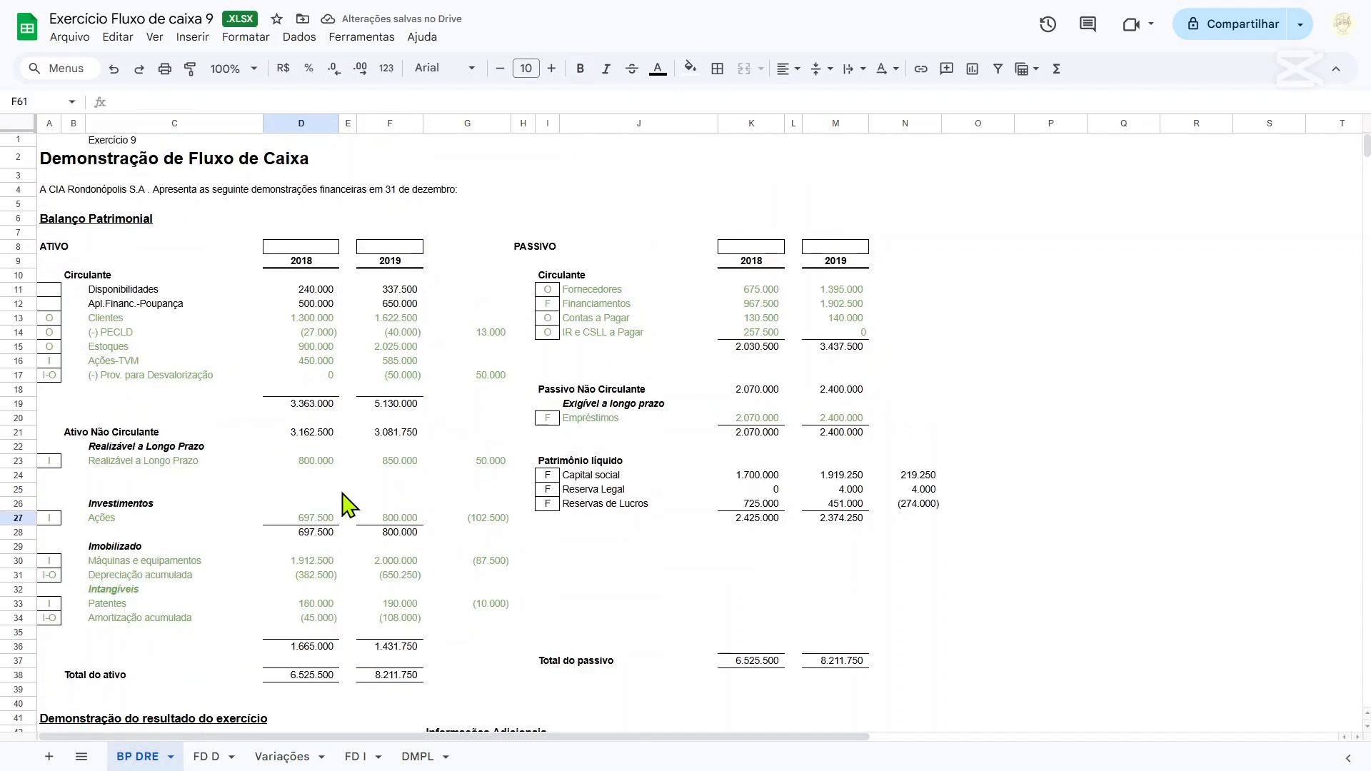
{"action": "scroll", "coordinate": [309, 336], "scroll_direction": "down", "scroll_amount": 2}
{"action": "scroll", "coordinate": [309, 300], "scroll_direction": "up", "scroll_amount": 2}
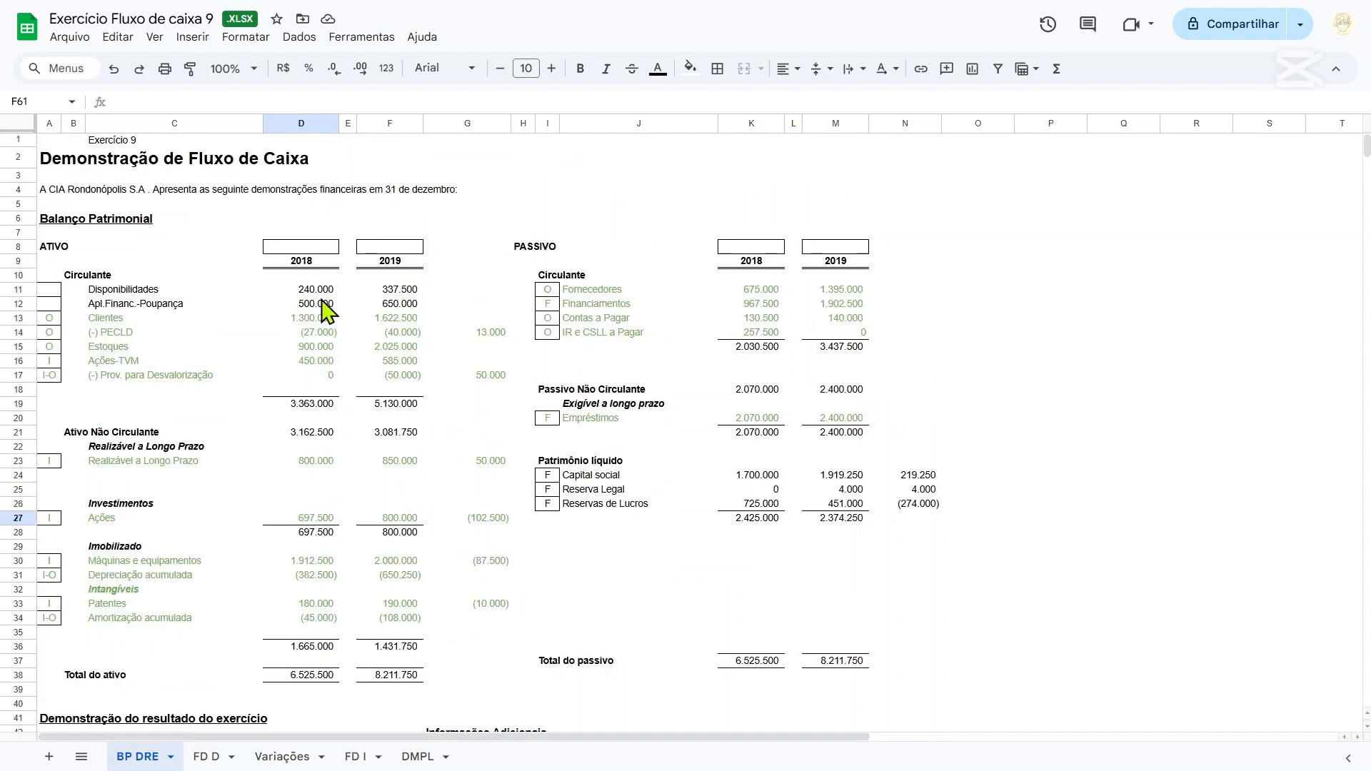
{"action": "scroll", "coordinate": [329, 318], "scroll_direction": "down", "scroll_amount": 2}
{"action": "left_click", "coordinate": [215, 755]}
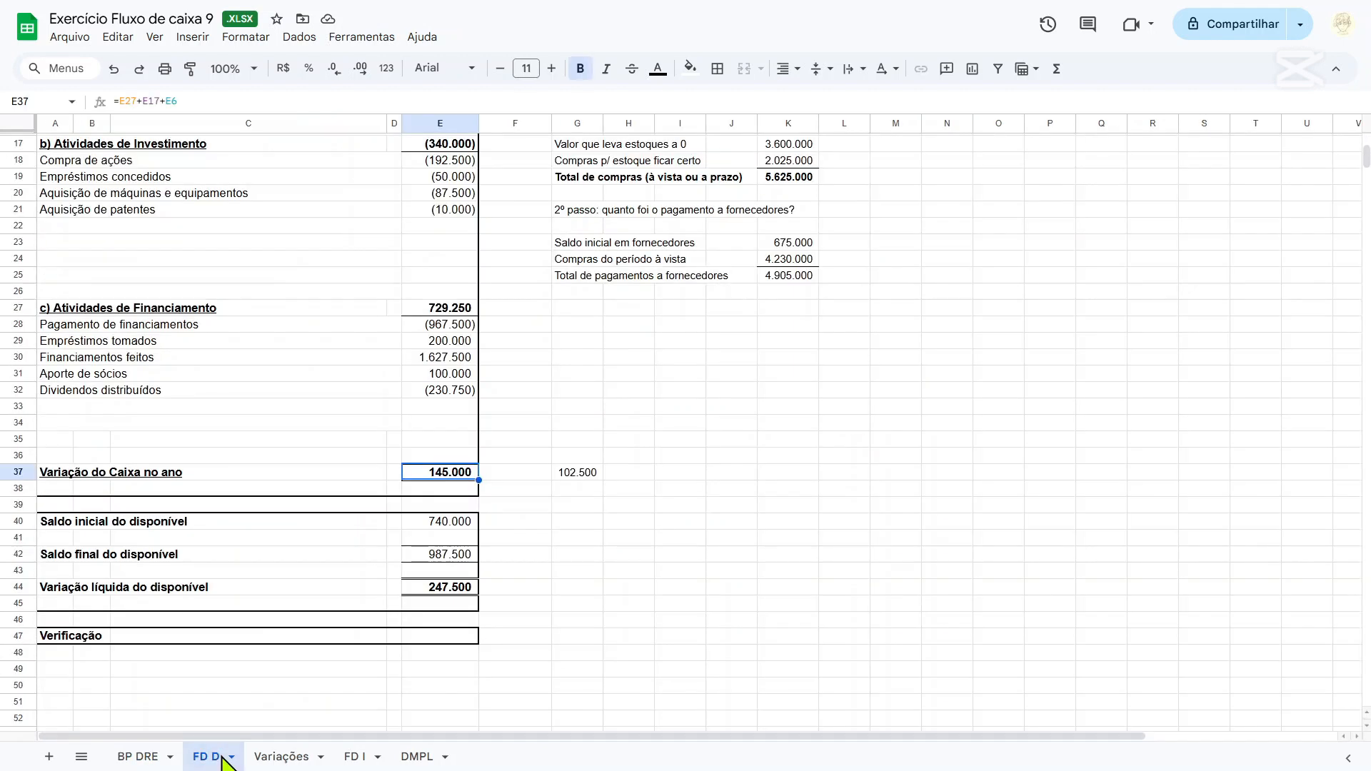
{"action": "left_click", "coordinate": [289, 756]}
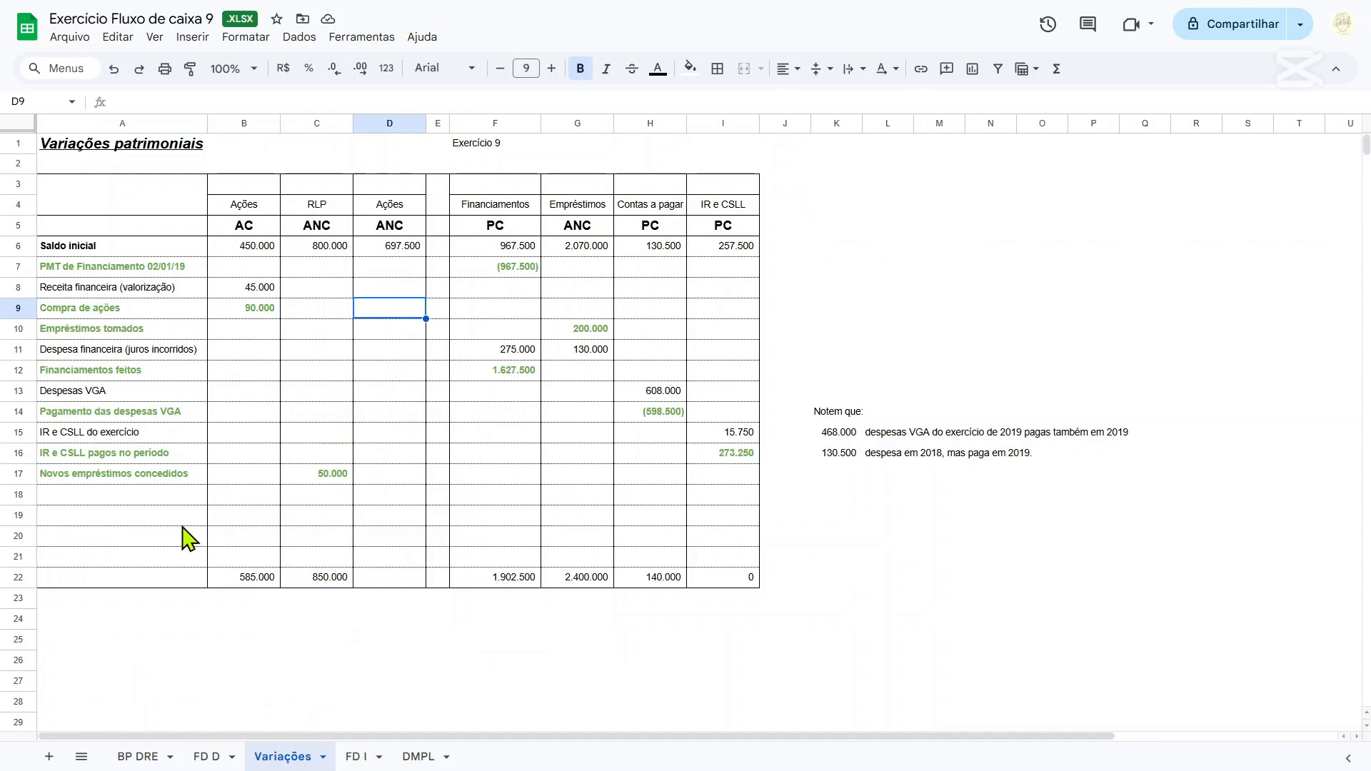
Label row 18 of Variações Equivalência Patrimonial in A18, and link D18 to D61 of BP DRE.
{"action": "left_click", "coordinate": [152, 482]}
{"action": "left_click", "coordinate": [175, 495]}
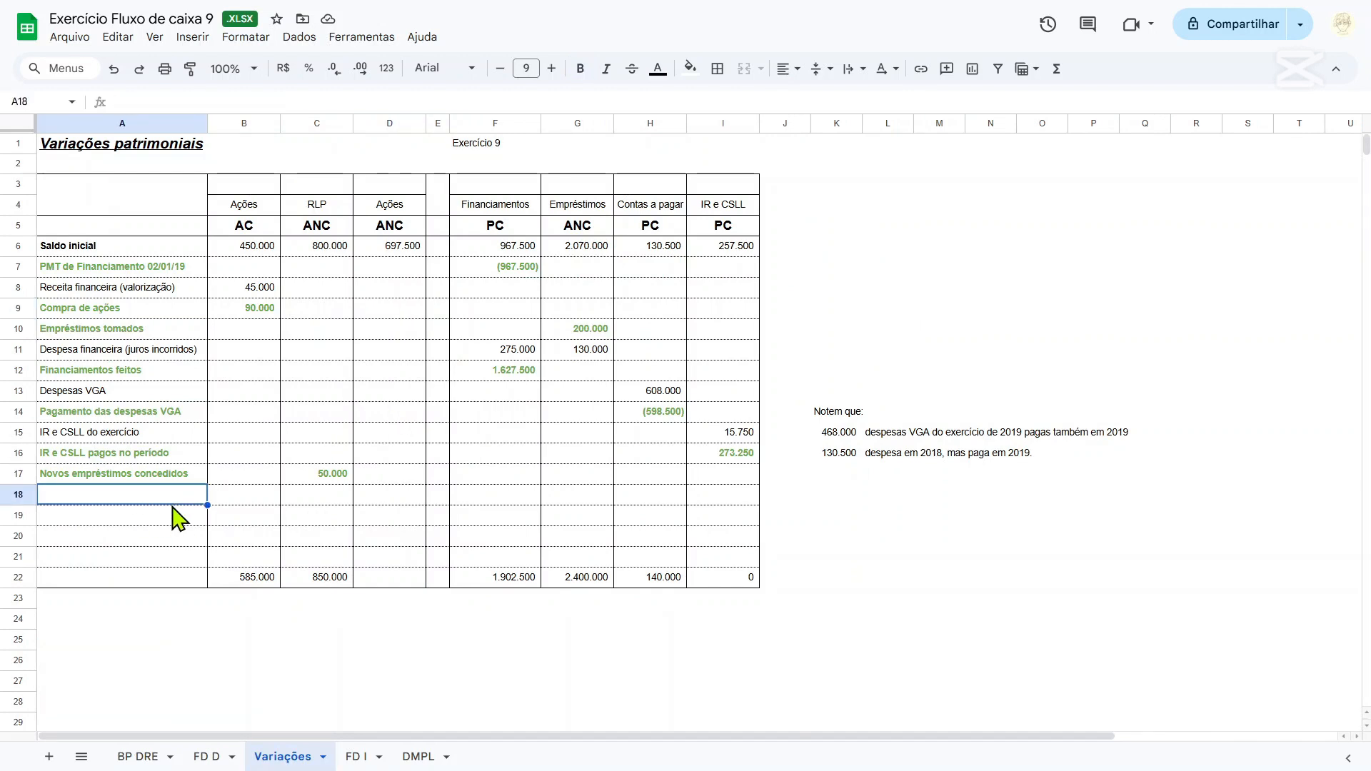
{"action": "type", "text": "Equivalência P"}
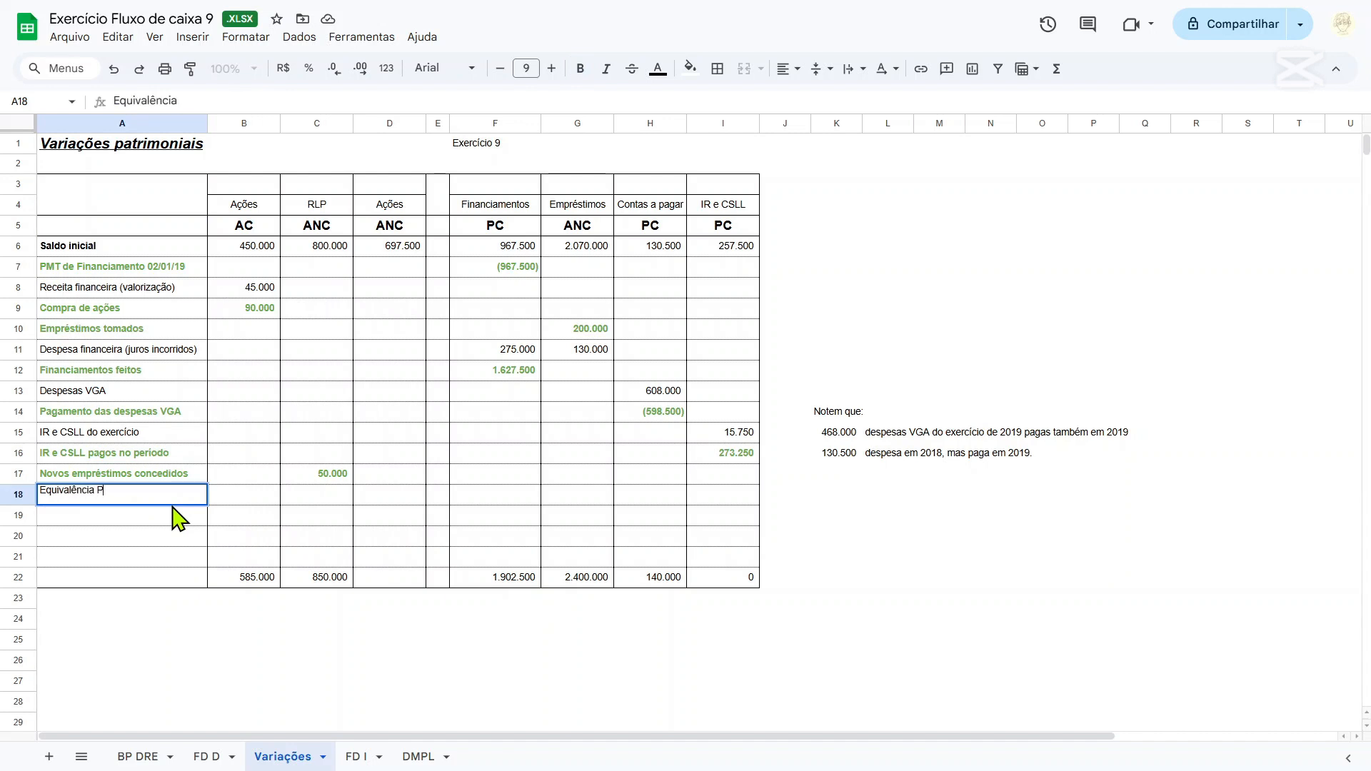
{"action": "key", "text": "Tab"}
{"action": "key", "text": "Tab"}
{"action": "key", "text": "Tab"}
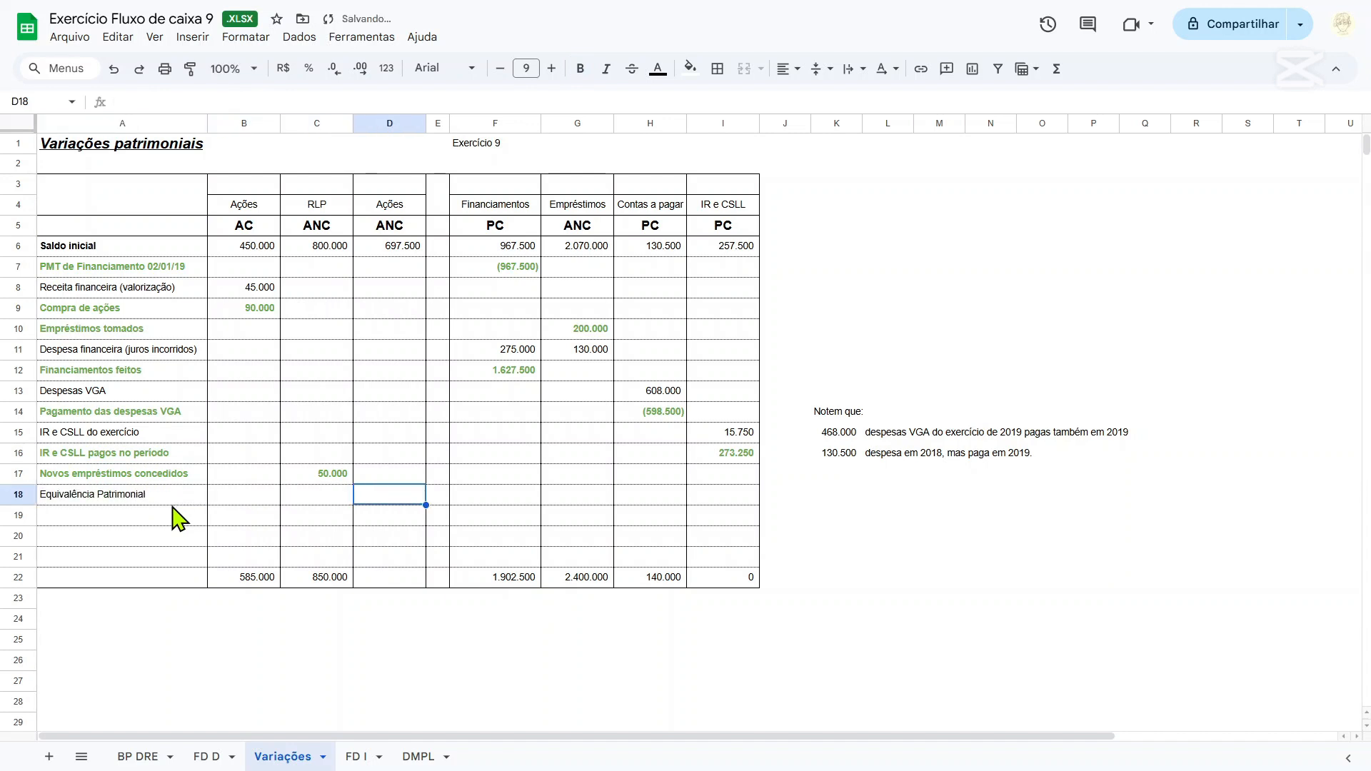
{"action": "type", "text": "="}
{"action": "left_click", "coordinate": [138, 756]}
{"action": "scroll", "coordinate": [371, 557], "scroll_direction": "down", "scroll_amount": 5}
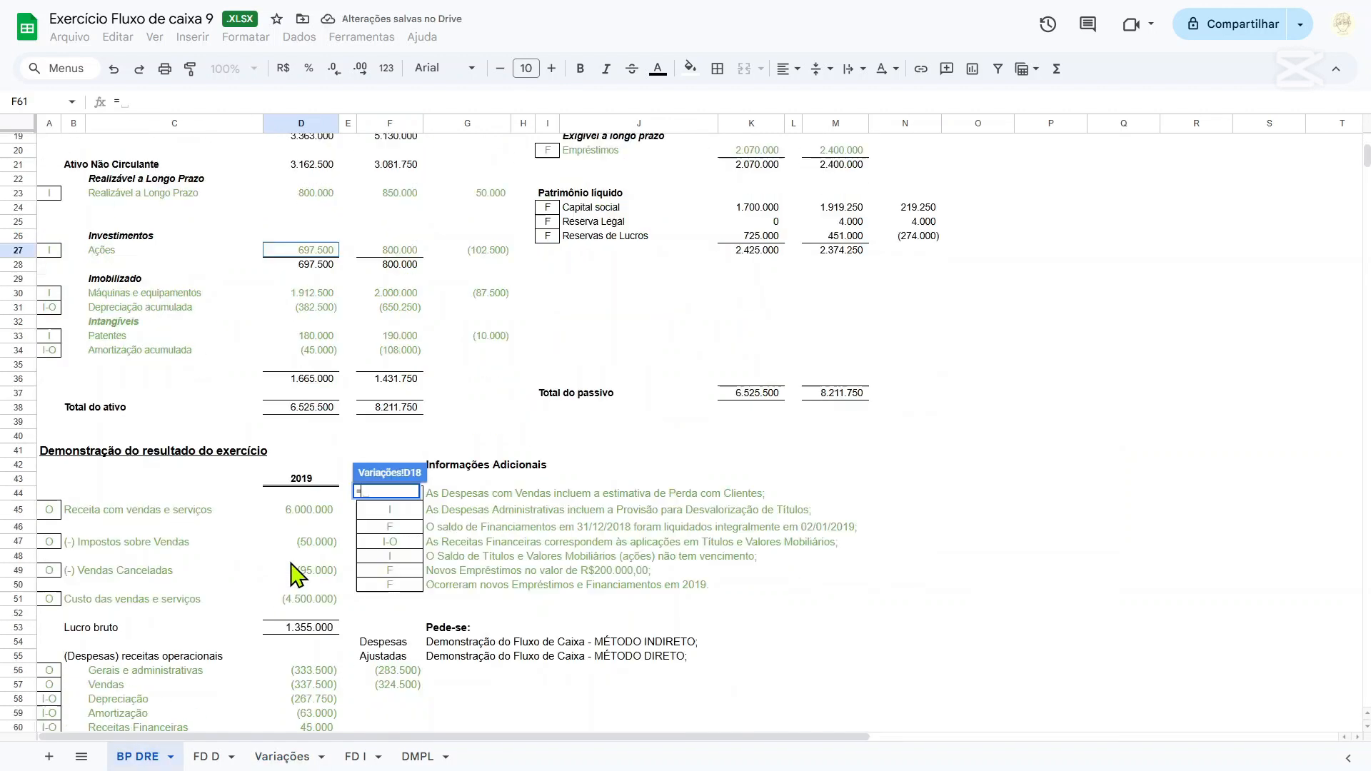
{"action": "left_click", "coordinate": [318, 474]}
{"action": "key", "text": "Return"}
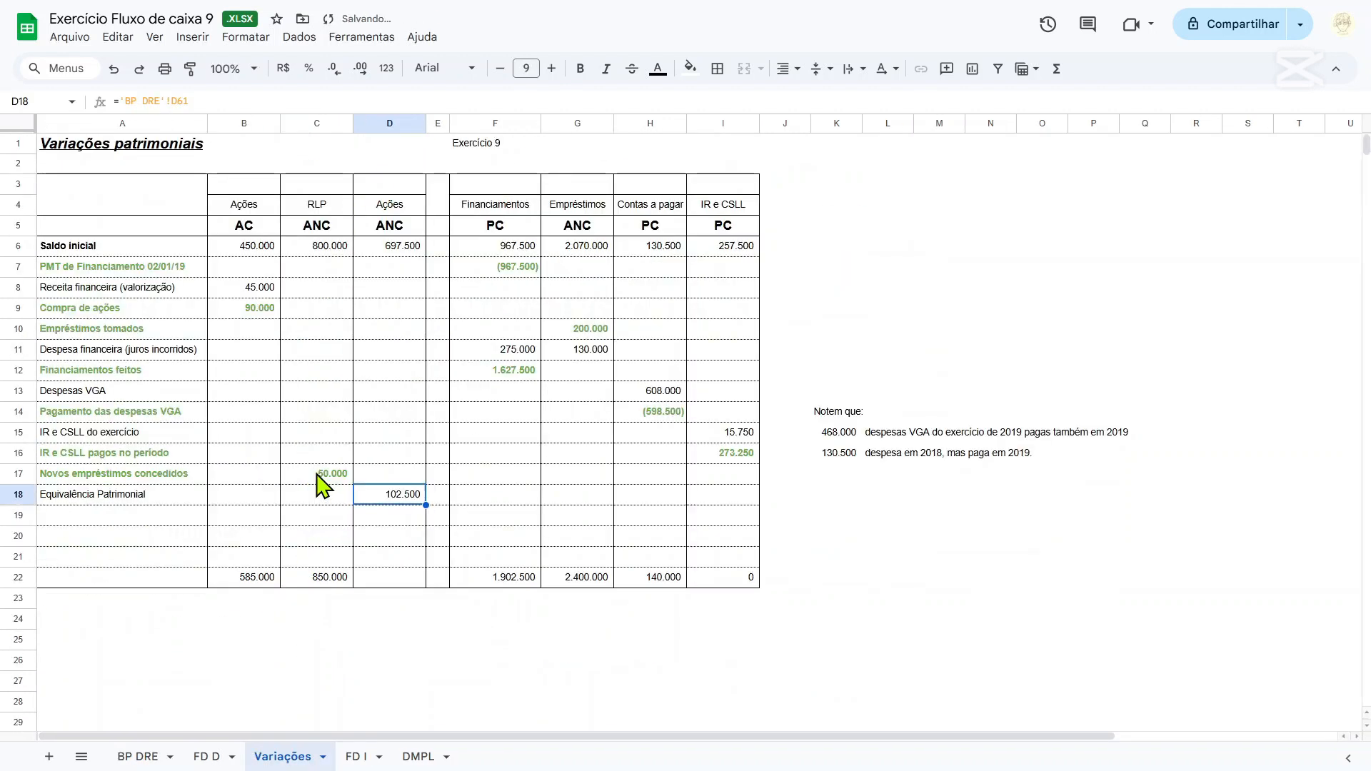
Compare the sum of D6:D18 with the 2019 Ações balance on BP DRE, and link D22 of Variações to that balance in F27.
{"action": "left_click_drag", "start_coordinate": [407, 246], "coordinate": [407, 496]}
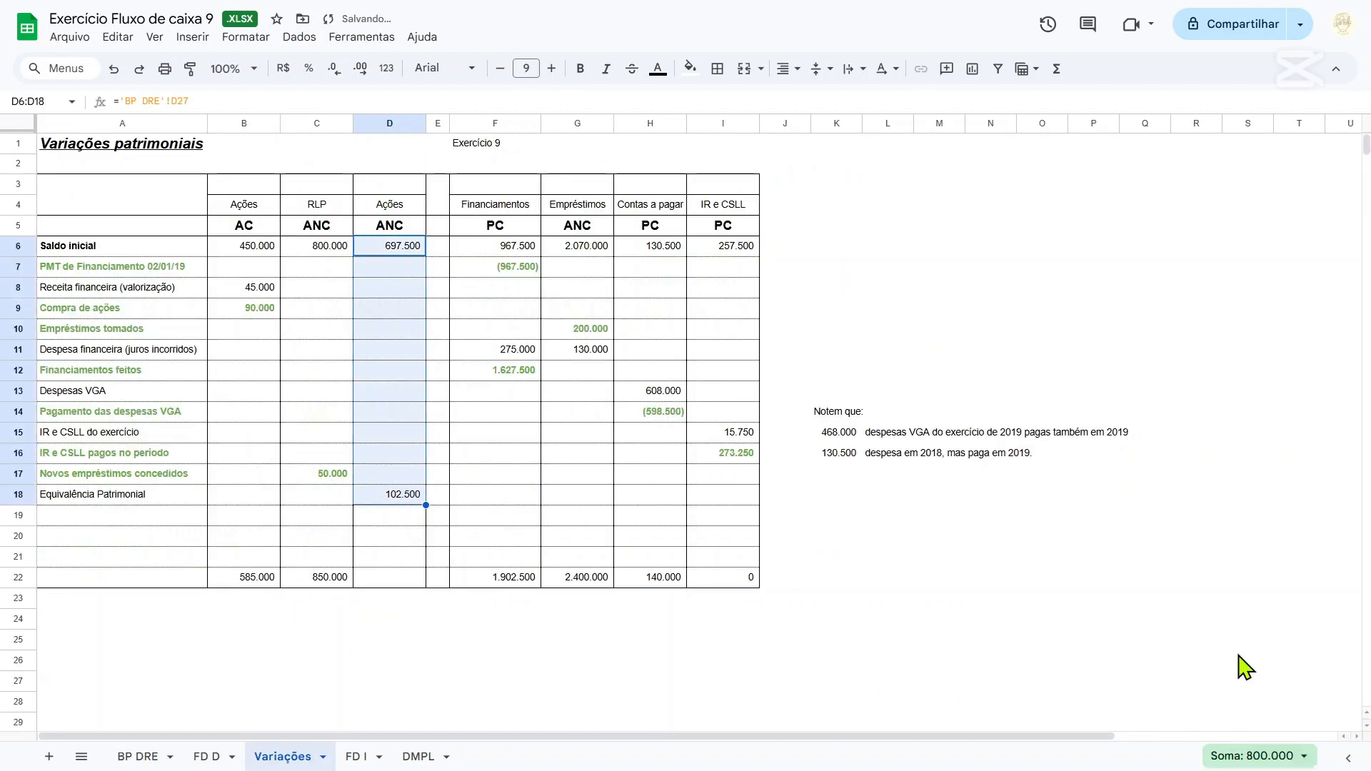
{"action": "left_click", "coordinate": [138, 756]}
{"action": "scroll", "coordinate": [278, 568], "scroll_direction": "up", "scroll_amount": 6}
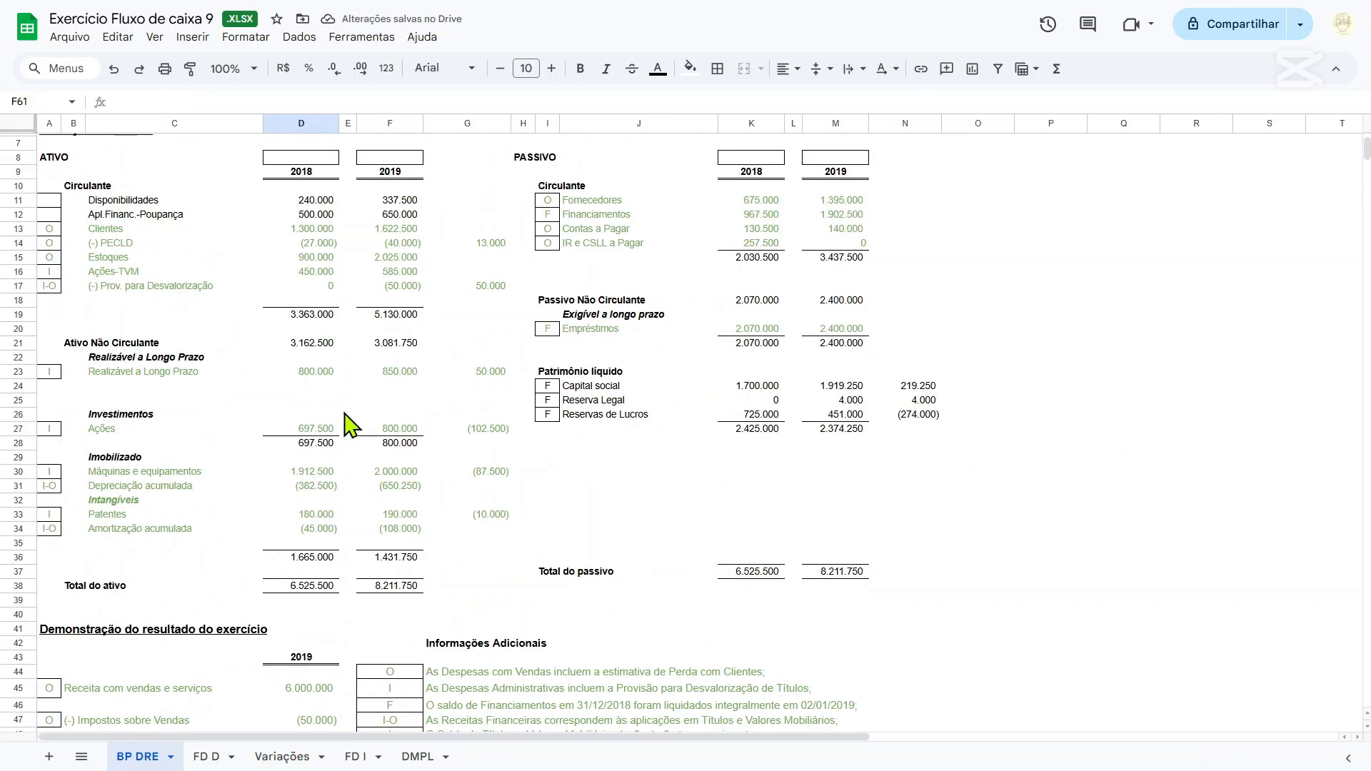
{"action": "left_click", "coordinate": [396, 429]}
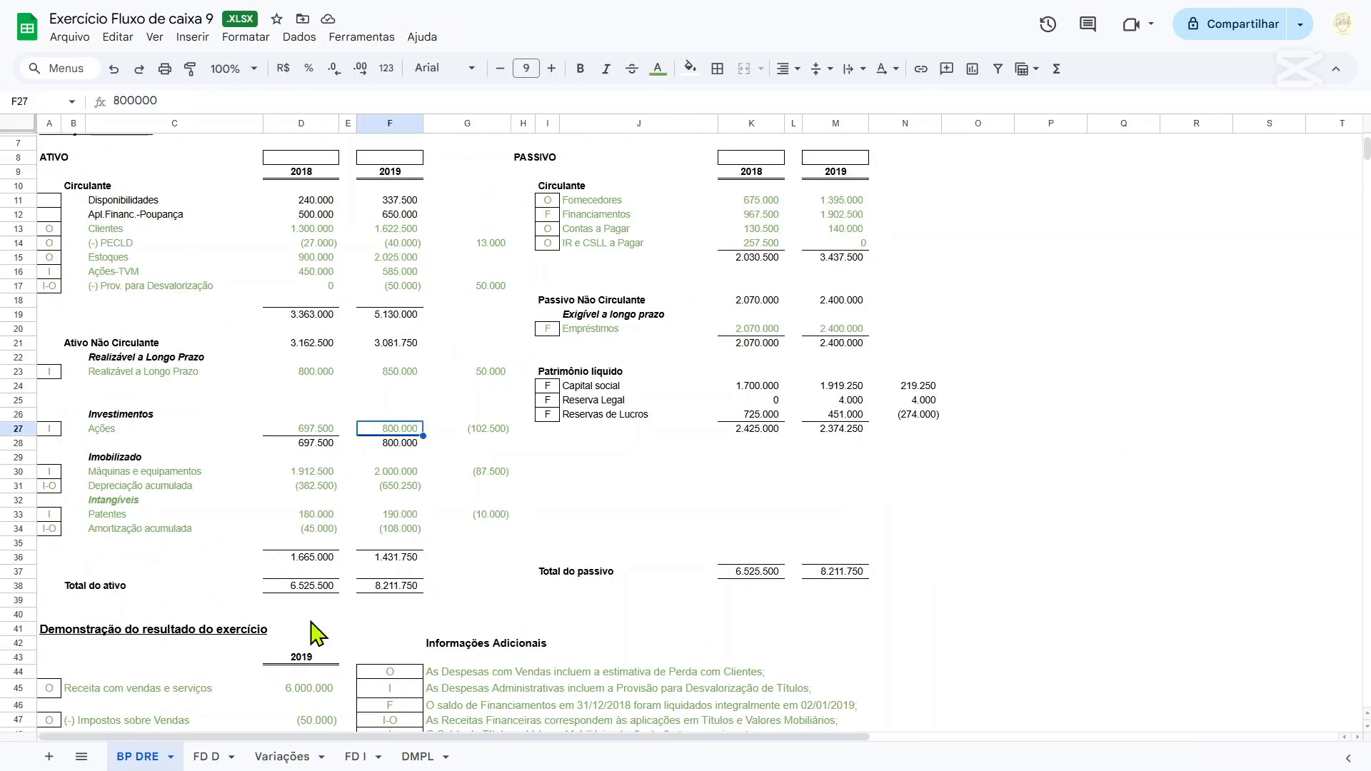
{"action": "left_click", "coordinate": [283, 756]}
{"action": "left_click", "coordinate": [393, 560]}
{"action": "left_click", "coordinate": [395, 577]}
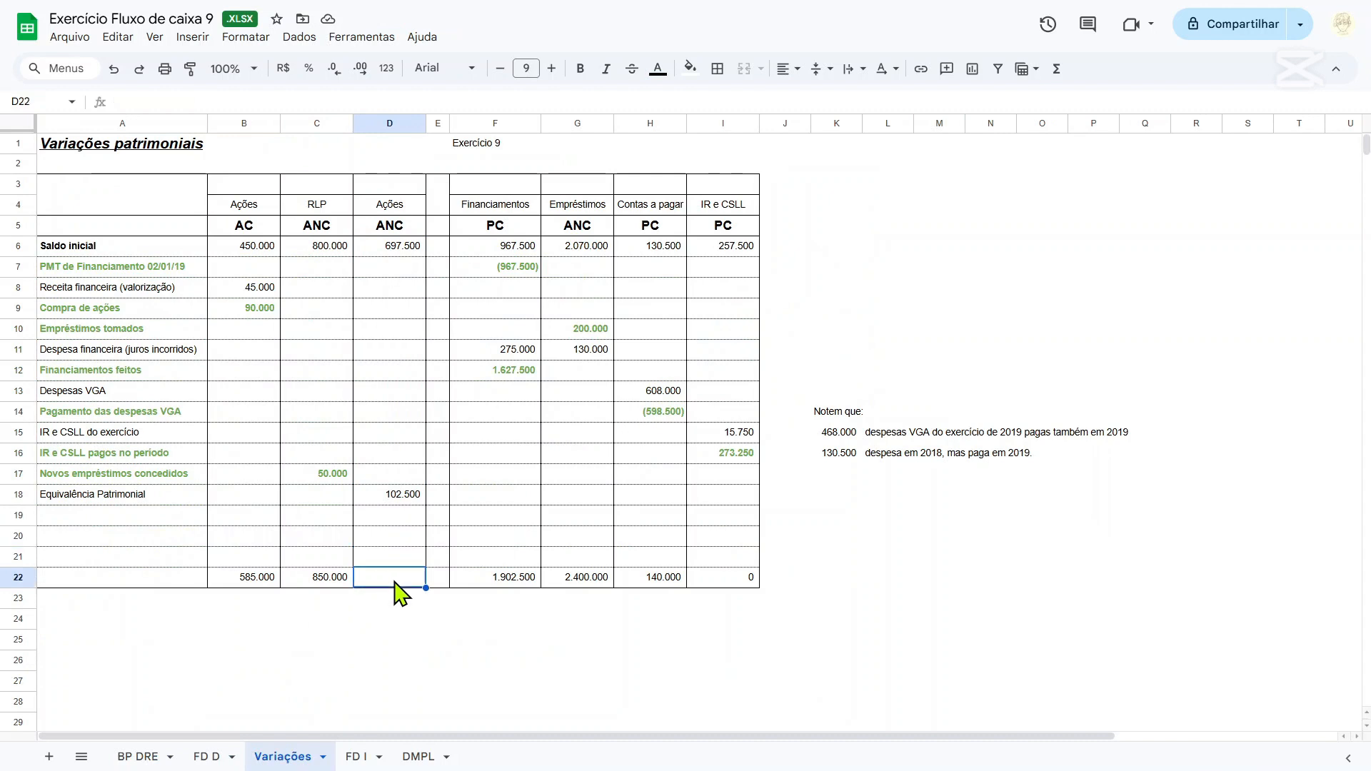
{"action": "type", "text": "="}
{"action": "left_click", "coordinate": [138, 757]}
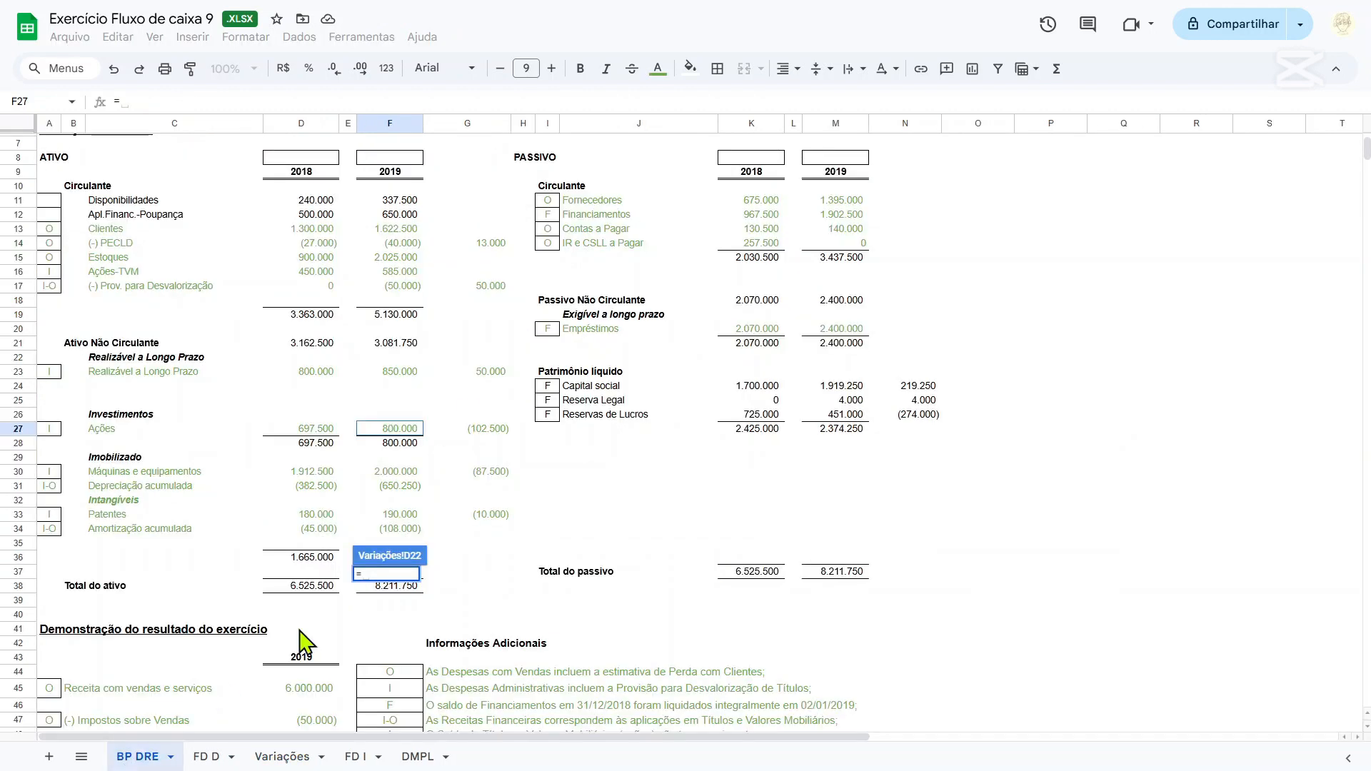
{"action": "left_click", "coordinate": [396, 429]}
{"action": "key", "text": "Return"}
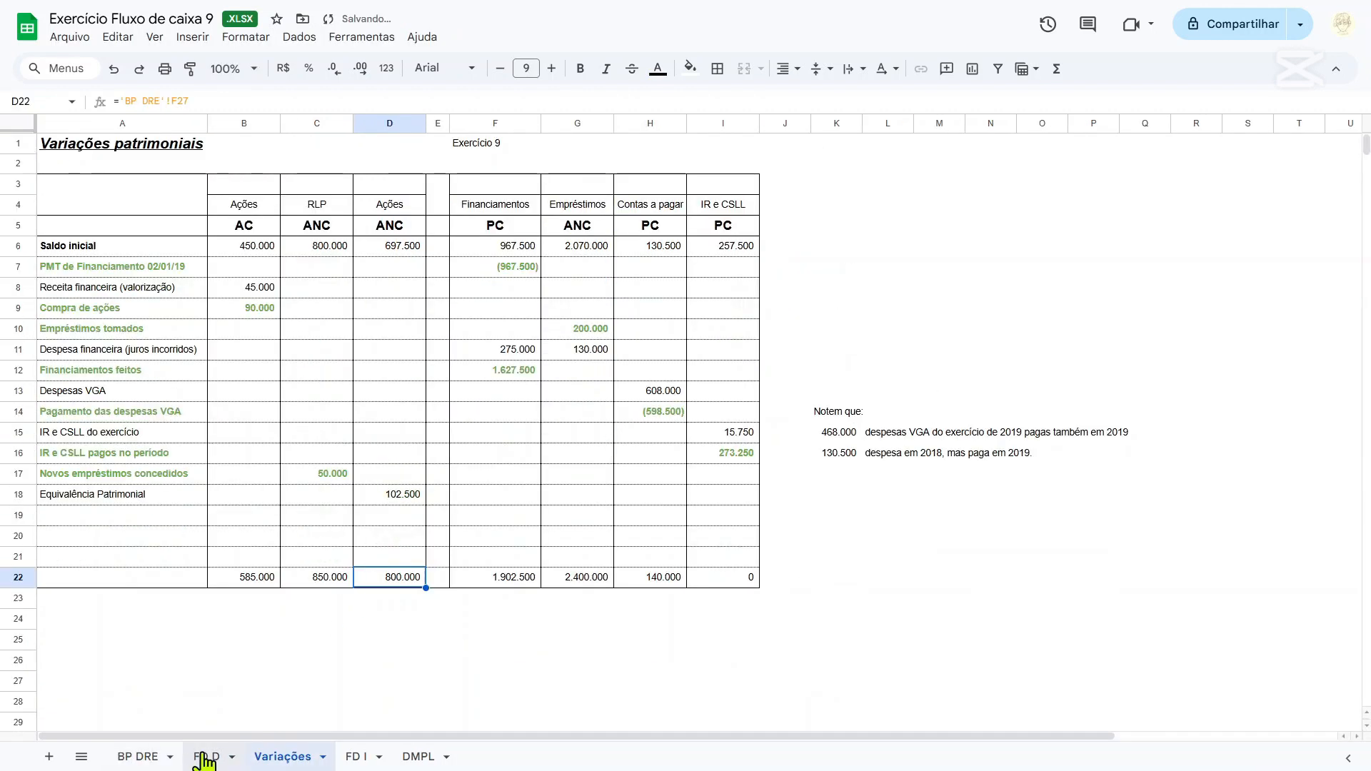
On FD D, remove the 'BP DRE'!G27 term from the Compra de ações formula in E18, leaving =-'Variações'!B9.
{"action": "left_click", "coordinate": [189, 760]}
{"action": "scroll", "coordinate": [444, 343], "scroll_direction": "up", "scroll_amount": 5}
{"action": "left_click", "coordinate": [446, 428]}
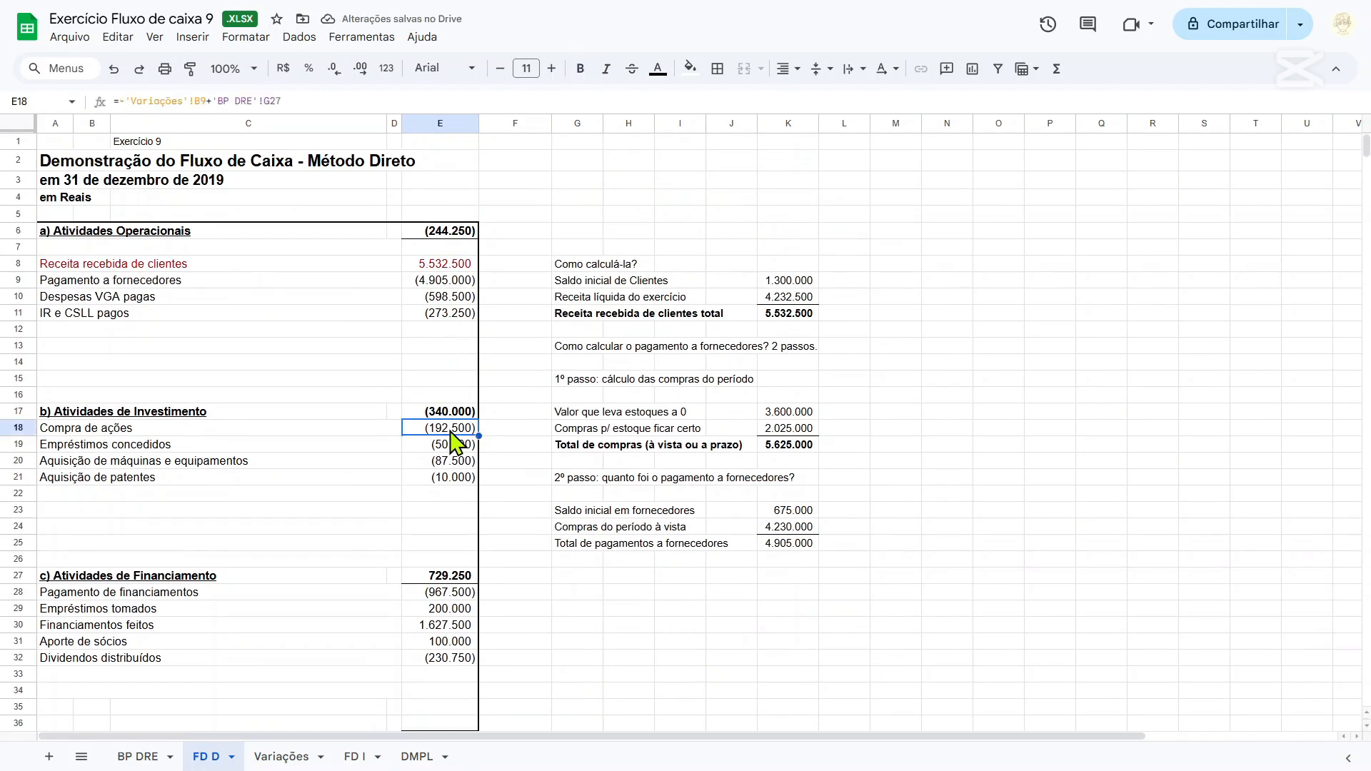
{"action": "scroll", "coordinate": [443, 428], "scroll_direction": "down", "scroll_amount": 2}
{"action": "left_click_drag", "start_coordinate": [212, 101], "coordinate": [213, 129]}
{"action": "key", "text": "BackSpace"}
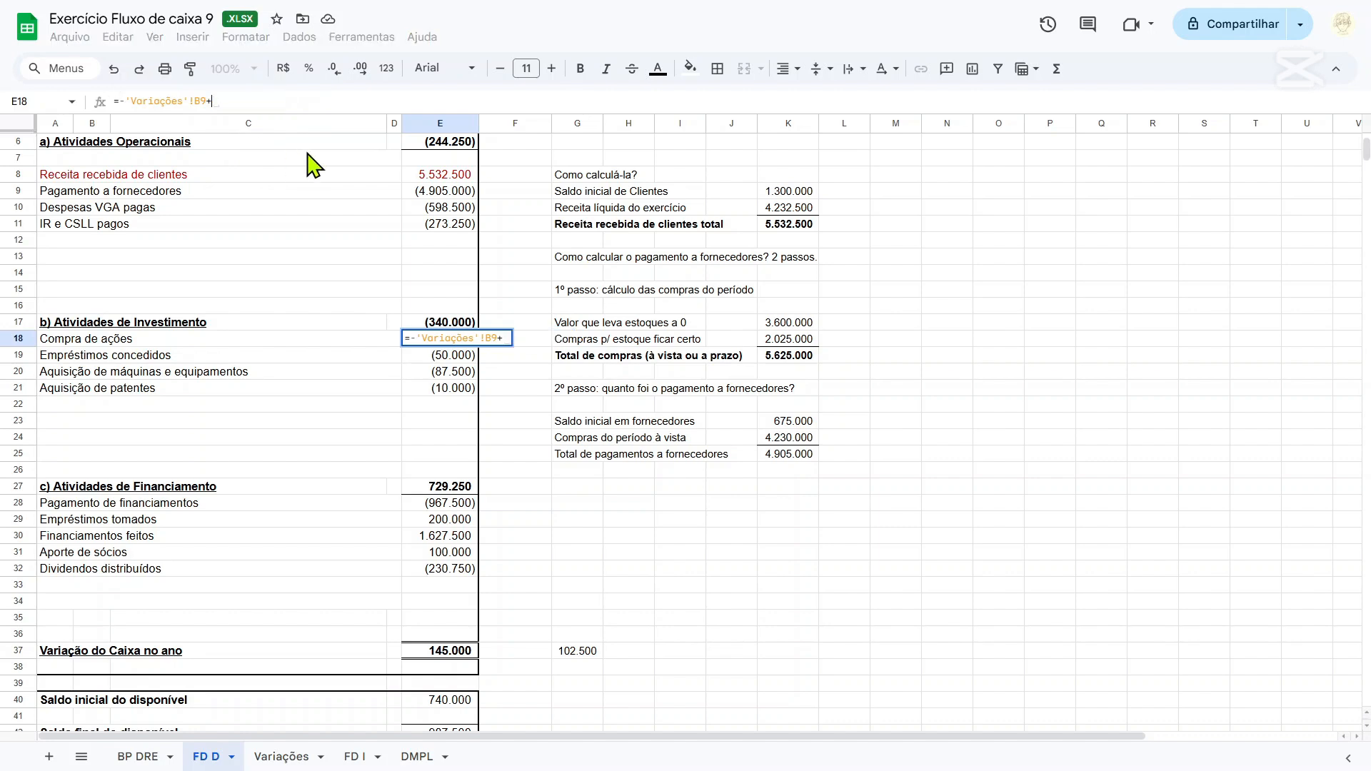
{"action": "key", "text": "BackSpace"}
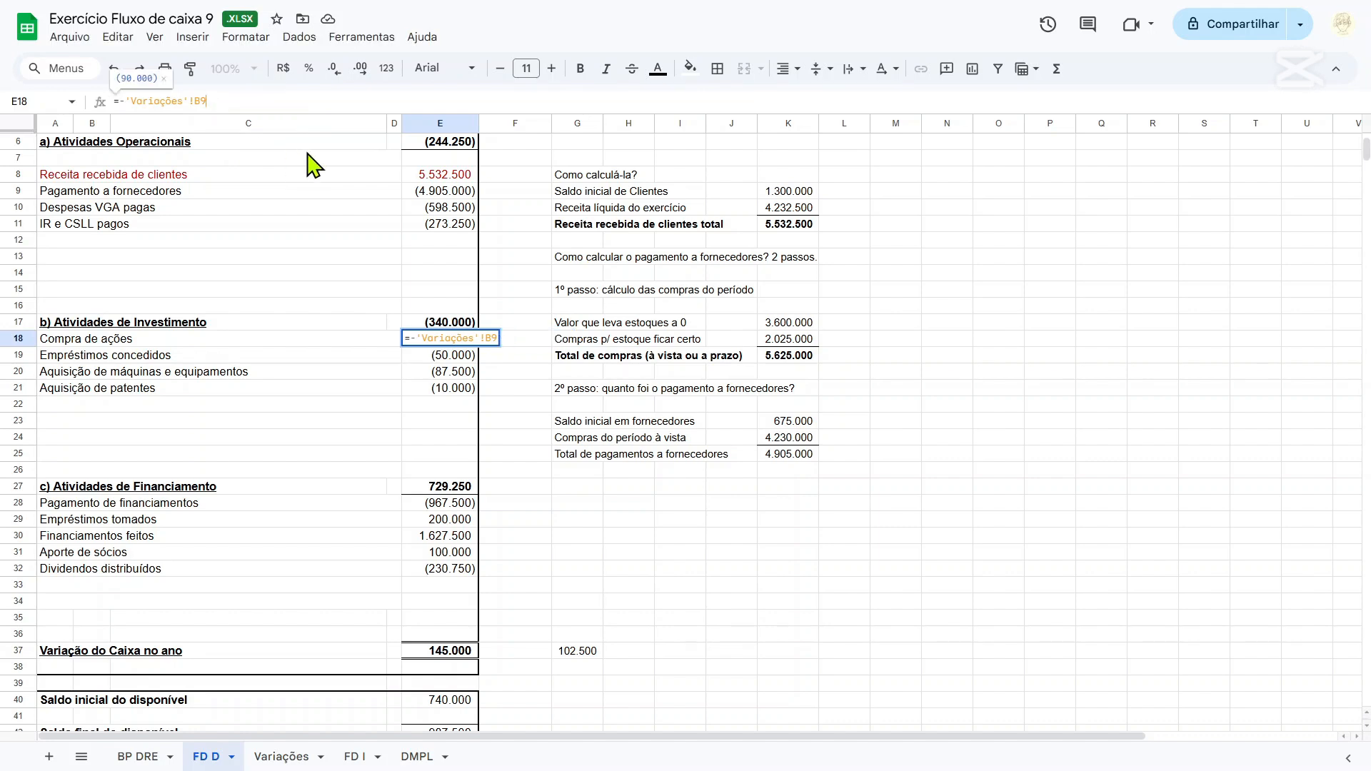
{"action": "key", "text": "Return"}
Check the difference formula in G37 of FD D and clear that cell.
{"action": "scroll", "coordinate": [436, 322], "scroll_direction": "down", "scroll_amount": 4}
{"action": "left_click", "coordinate": [577, 471]}
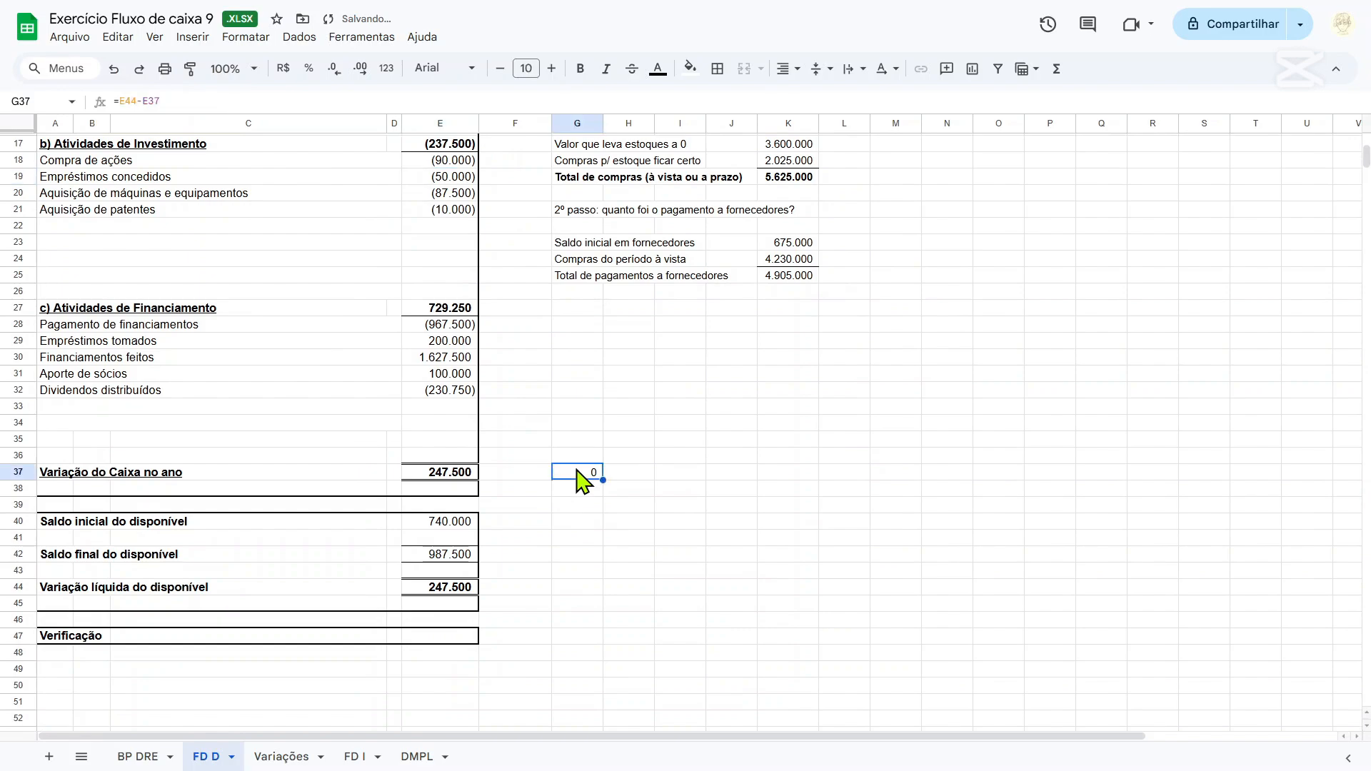
{"action": "scroll", "coordinate": [529, 385], "scroll_direction": "up", "scroll_amount": 4}
{"action": "key", "text": "Delete"}
Review the cash flow sections of FD D, including the sum and labels of the operating items in rows 8 to 11.
{"action": "scroll", "coordinate": [532, 388], "scroll_direction": "down", "scroll_amount": 4}
{"action": "scroll", "coordinate": [536, 388], "scroll_direction": "down", "scroll_amount": 3}
{"action": "scroll", "coordinate": [536, 388], "scroll_direction": "up", "scroll_amount": 9}
{"action": "scroll", "coordinate": [536, 388], "scroll_direction": "down", "scroll_amount": 9}
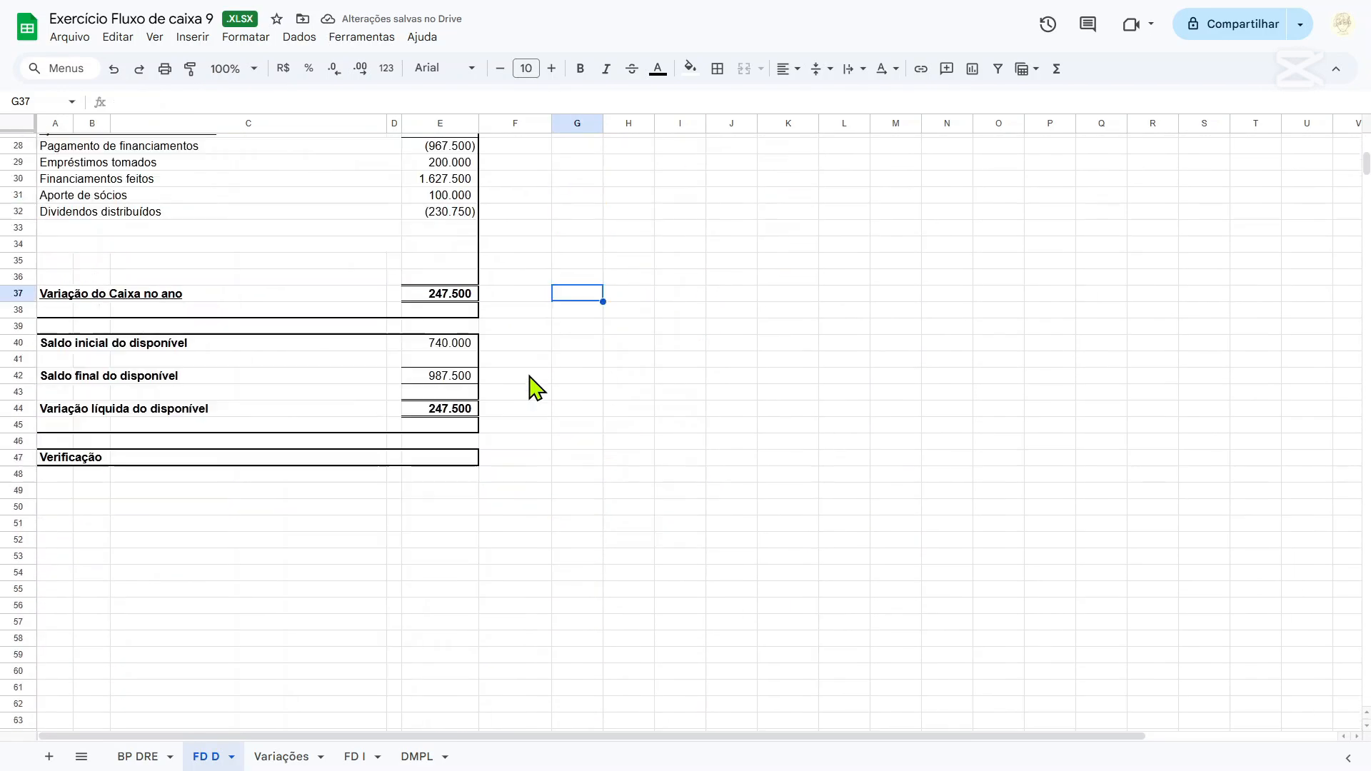
{"action": "scroll", "coordinate": [535, 388], "scroll_direction": "up", "scroll_amount": 9}
{"action": "scroll", "coordinate": [535, 388], "scroll_direction": "down", "scroll_amount": 4}
{"action": "scroll", "coordinate": [532, 388], "scroll_direction": "up", "scroll_amount": 4}
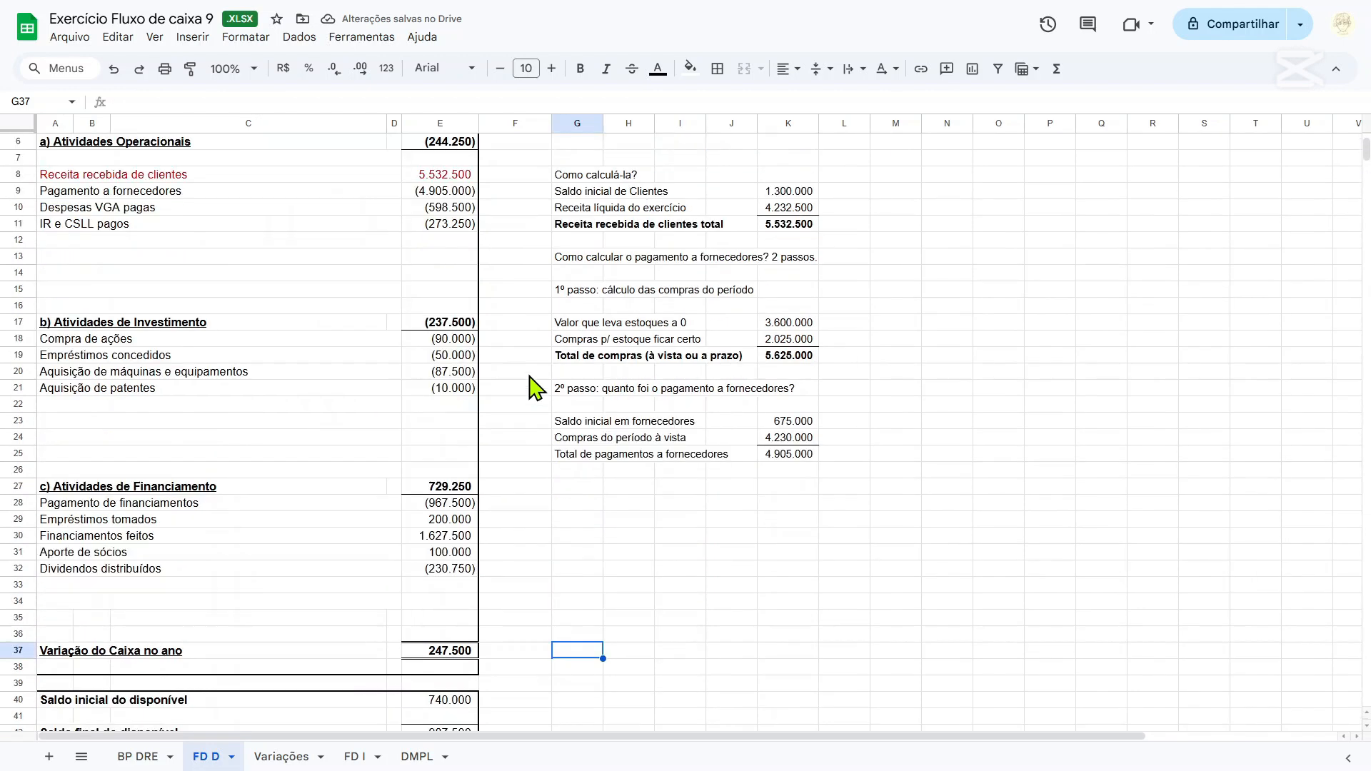
{"action": "left_click_drag", "start_coordinate": [461, 264], "coordinate": [451, 316]}
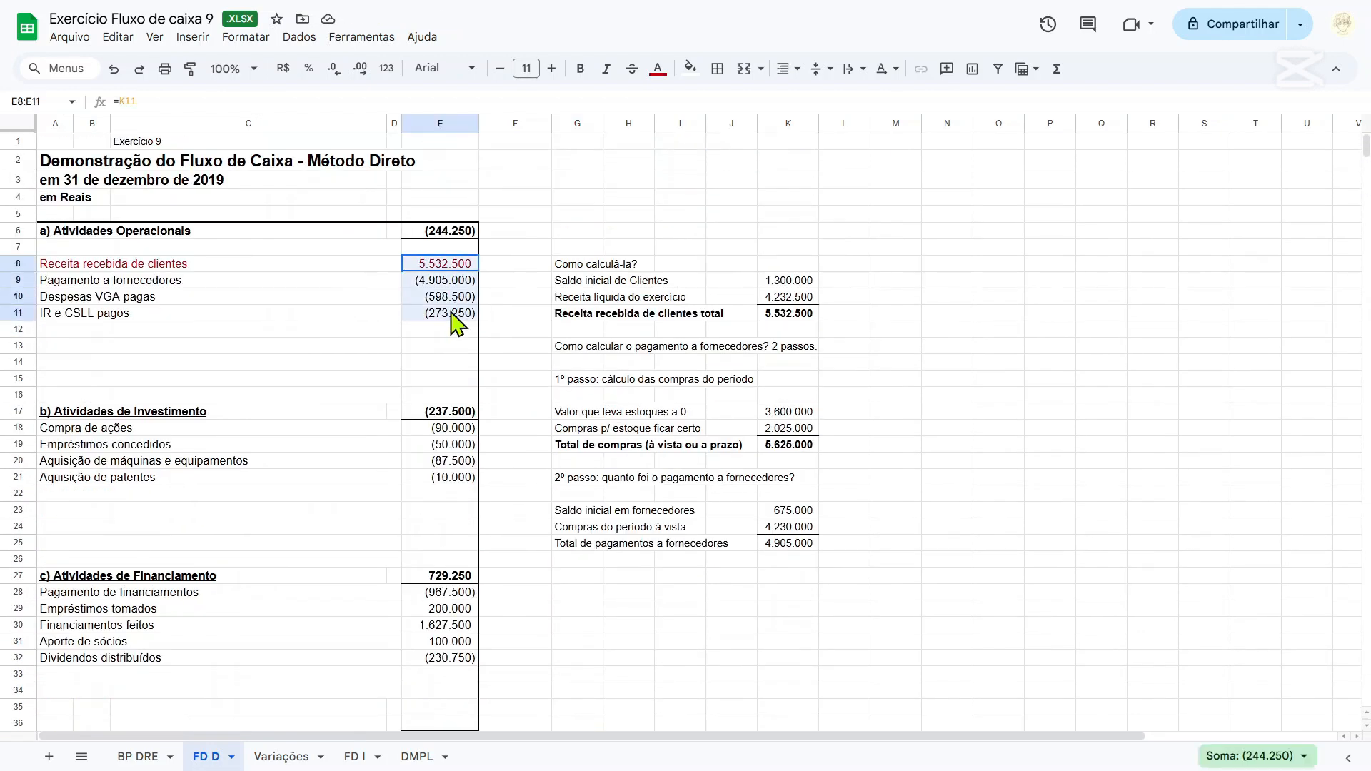
{"action": "left_click", "coordinate": [447, 263]}
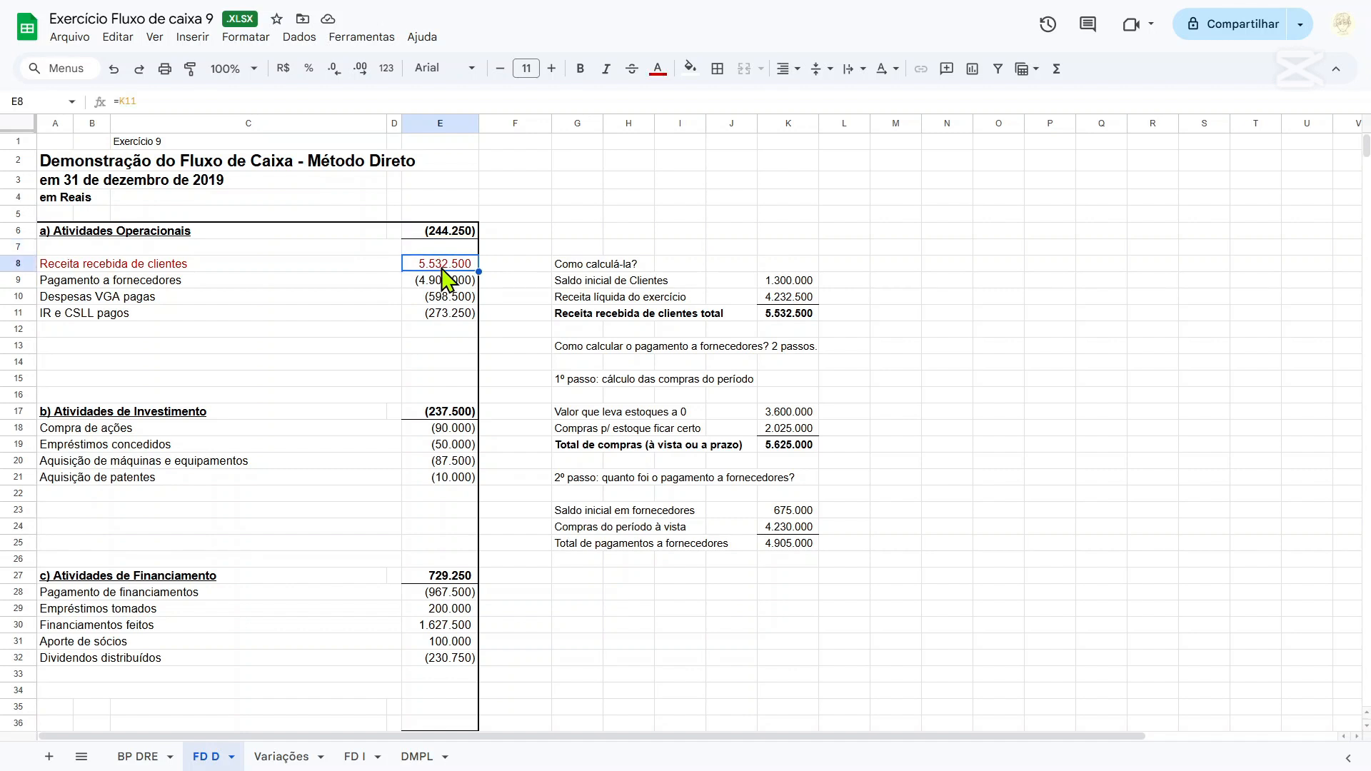
{"action": "key", "text": "Down"}
{"action": "key", "text": "Down"}
{"action": "key", "text": "Left"}
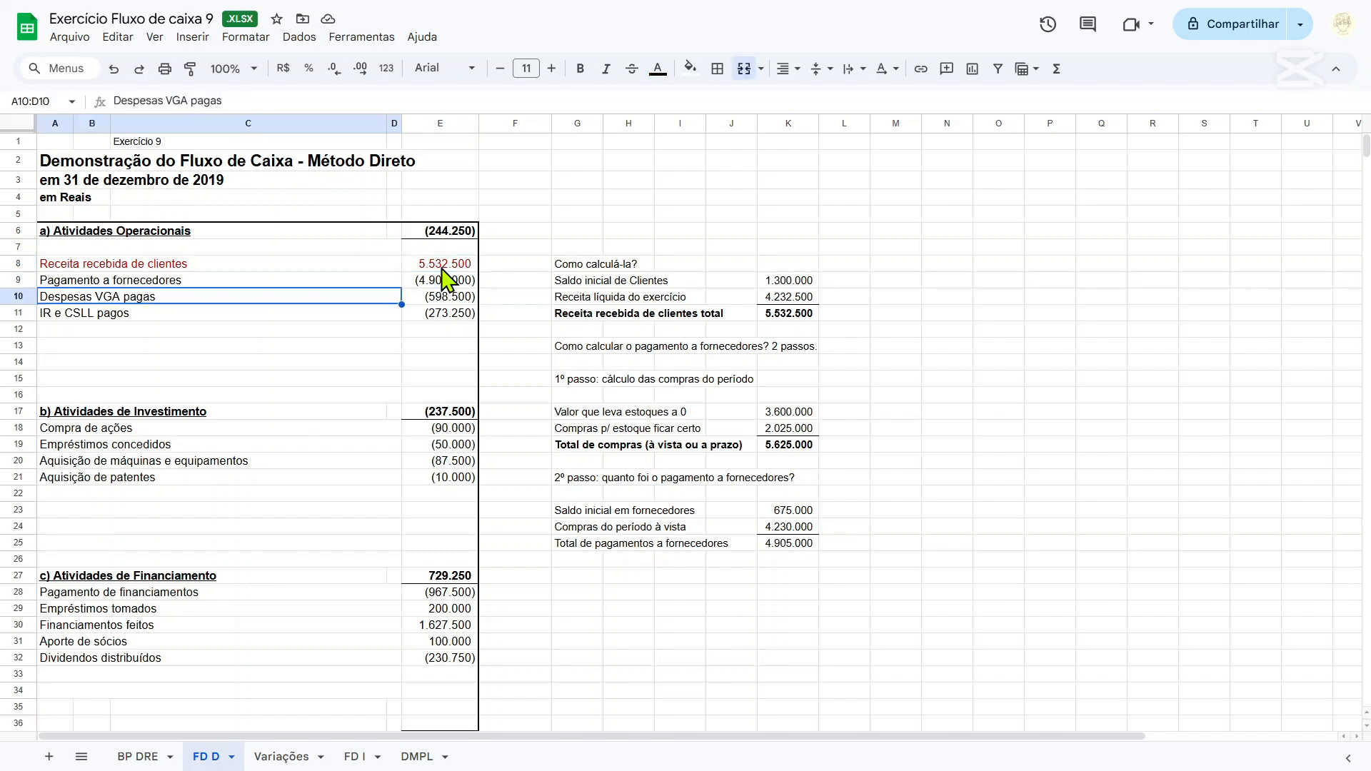
Check the Impostos sobre Vendas line on BP DRE and label A12 of FD D "Tributos sobre o faturamento pagos".
{"action": "left_click", "coordinate": [119, 754]}
{"action": "scroll", "coordinate": [236, 550], "scroll_direction": "down", "scroll_amount": 5}
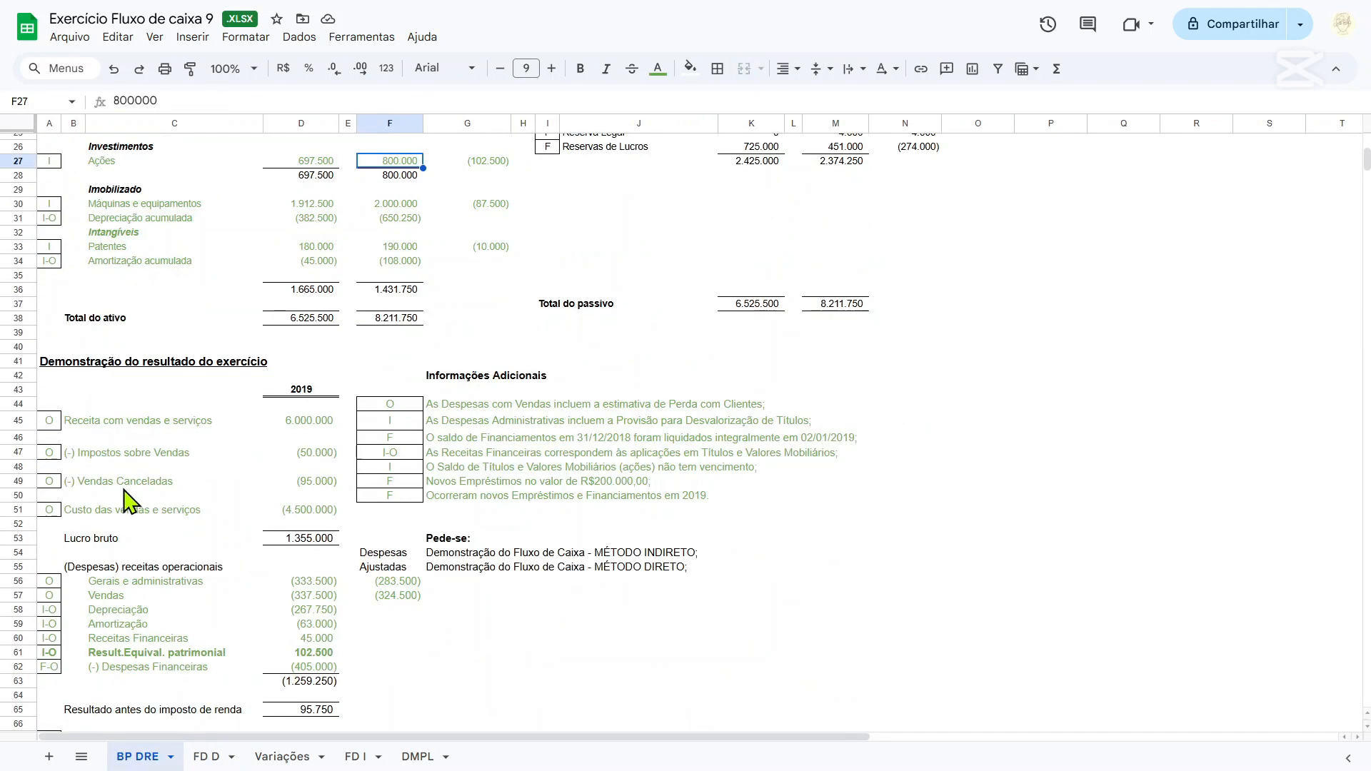
{"action": "left_click_drag", "start_coordinate": [71, 455], "coordinate": [309, 457]}
{"action": "left_click", "coordinate": [308, 456]}
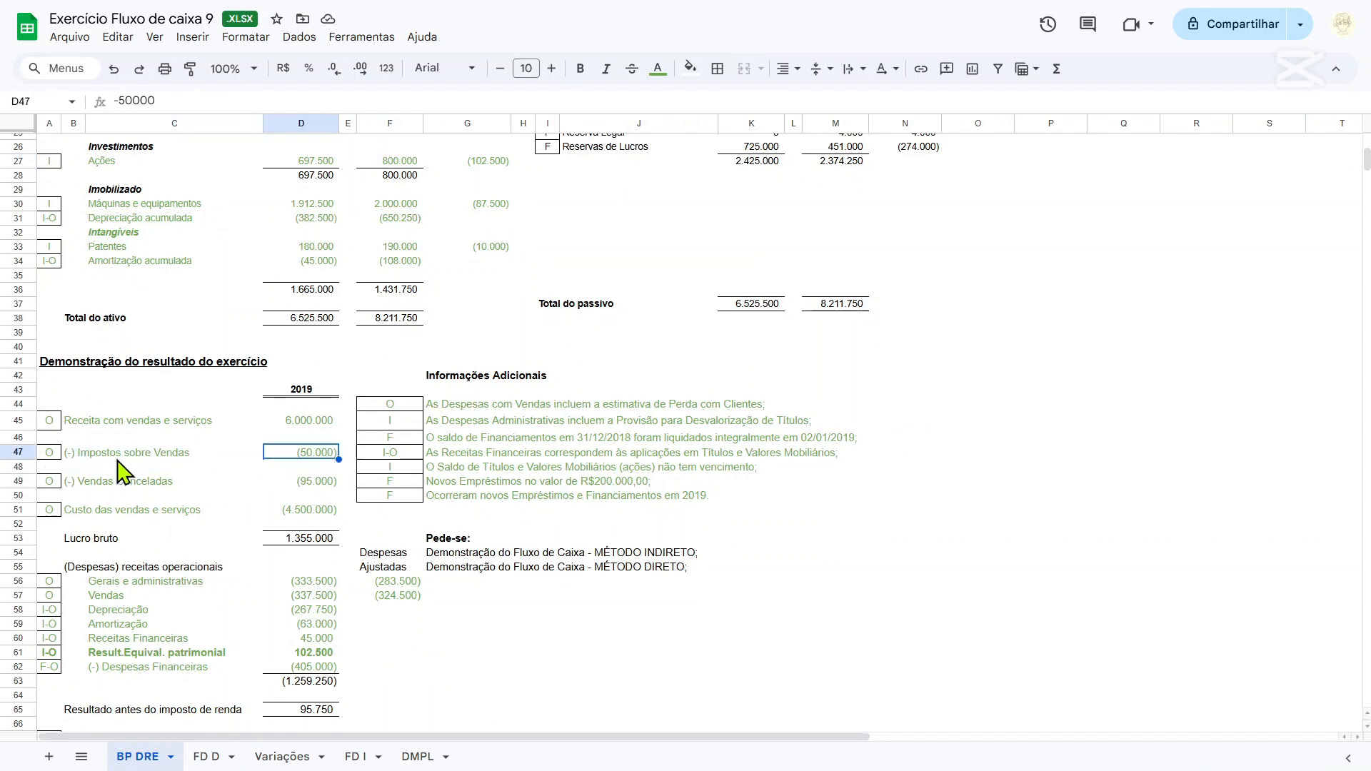
{"action": "left_click", "coordinate": [207, 756]}
{"action": "left_click", "coordinate": [121, 331]}
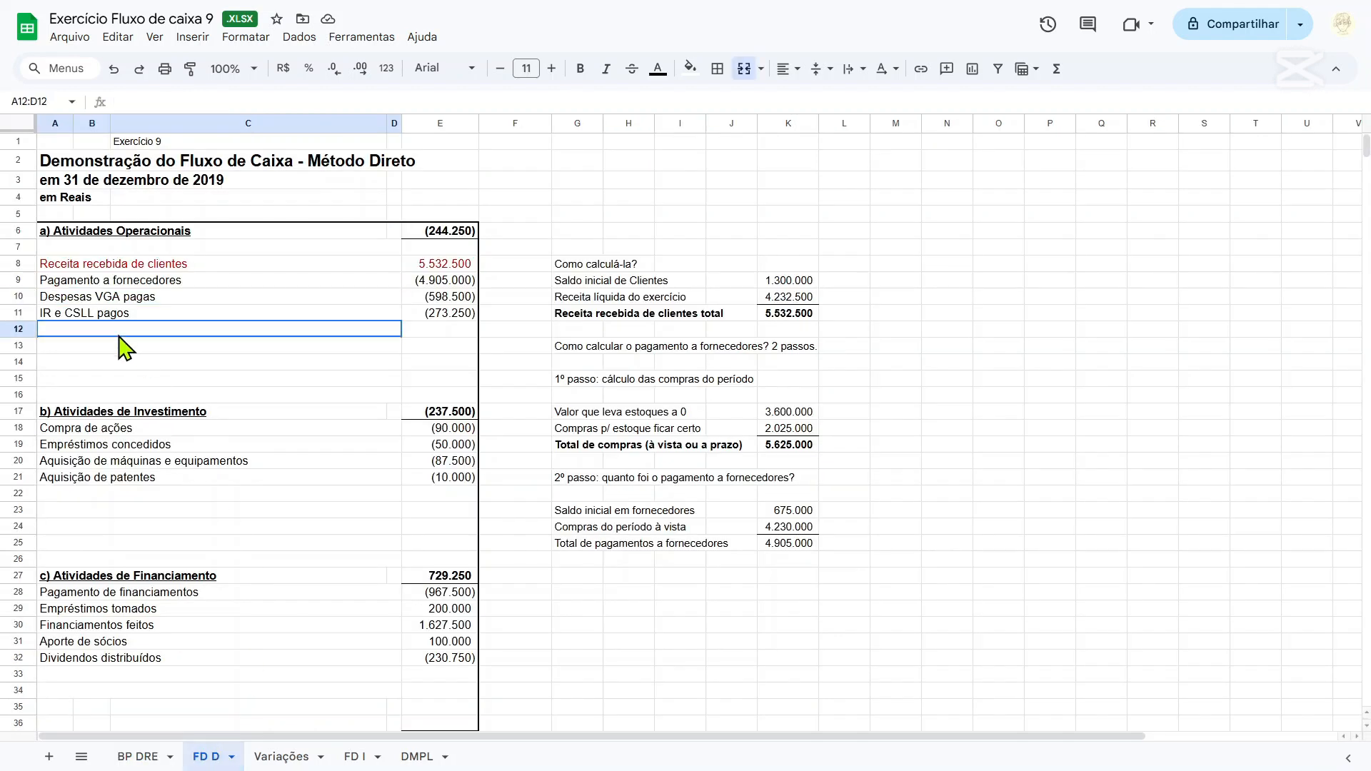
{"action": "left_click", "coordinate": [139, 756]}
{"action": "left_click", "coordinate": [207, 756]}
{"action": "key", "text": "Return"}
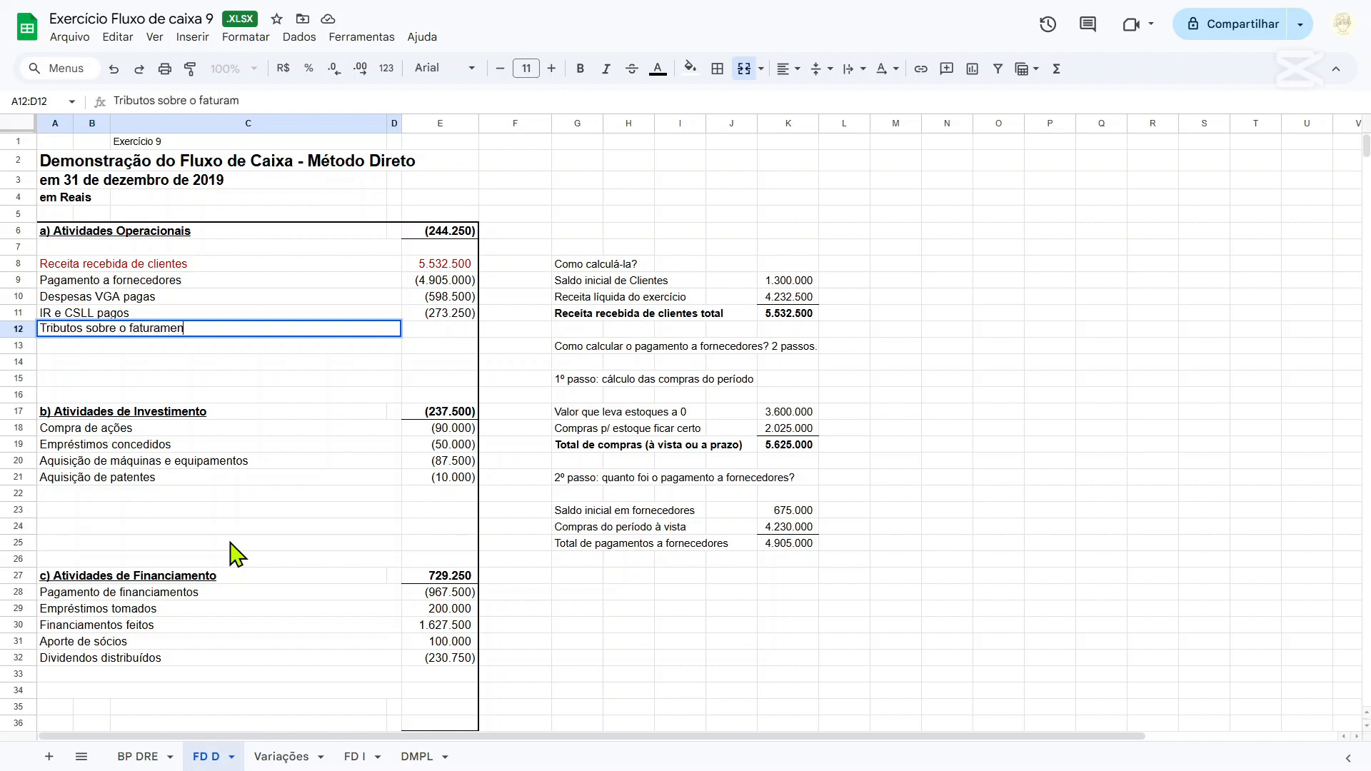
{"action": "type", "text": "Tributos sobre o faturamento pagos"}
Link E12 of FD D to the Impostos sobre Vendas amount with ='BP DRE'!D47.
{"action": "key", "text": "Tab"}
{"action": "type", "text": "="}
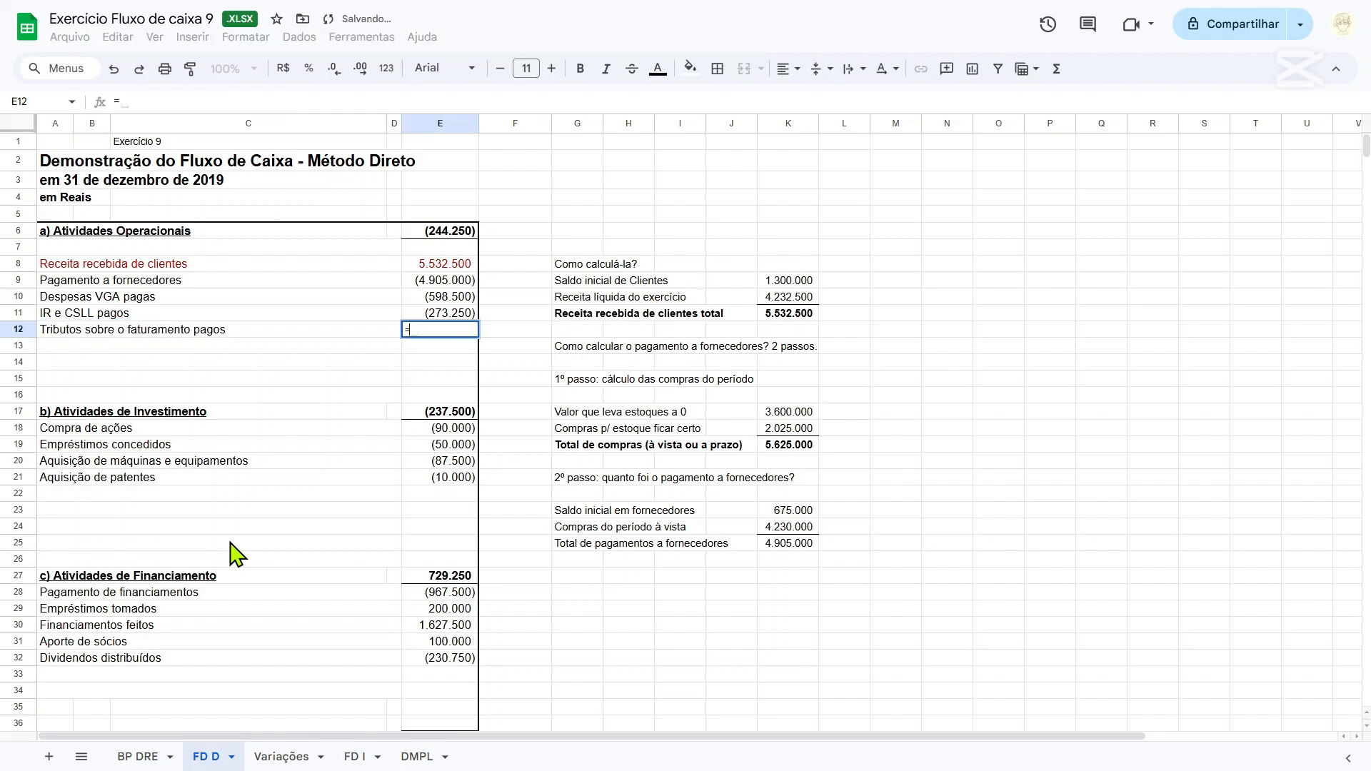
{"action": "left_click", "coordinate": [138, 756]}
{"action": "left_click", "coordinate": [301, 452]}
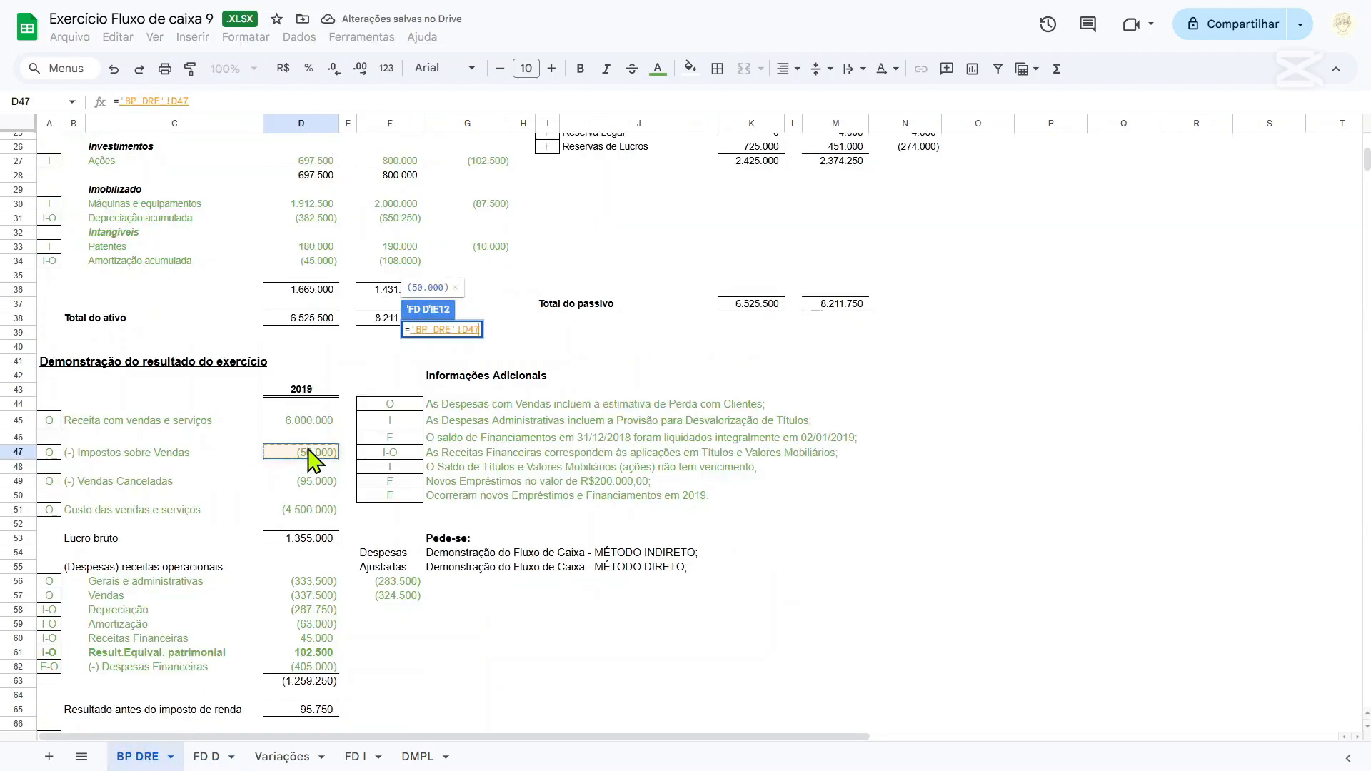
{"action": "key", "text": "Return"}
Add 50000 to the Receita recebida de clientes formula in E8, making it =K11+50000.
{"action": "left_click", "coordinate": [453, 268]}
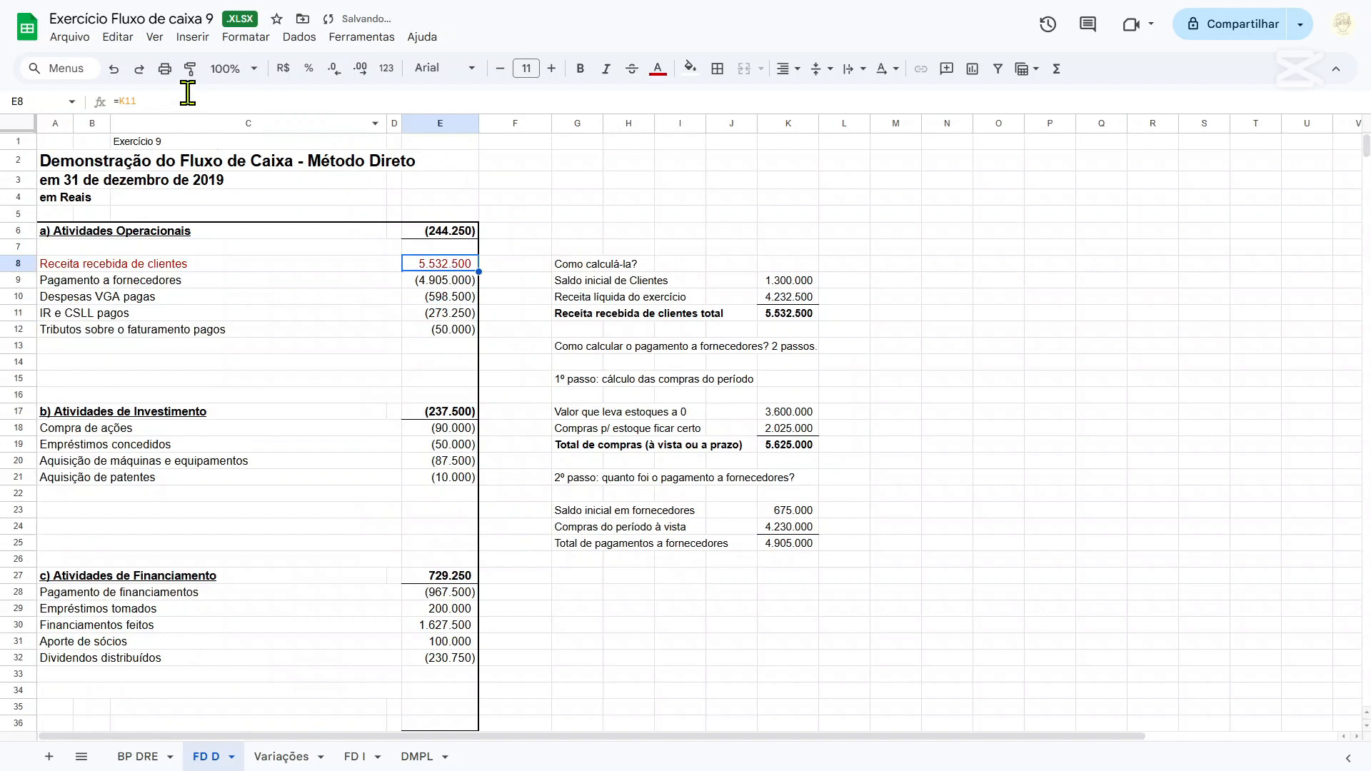
{"action": "left_click", "coordinate": [228, 98]}
{"action": "type", "text": "+50000"}
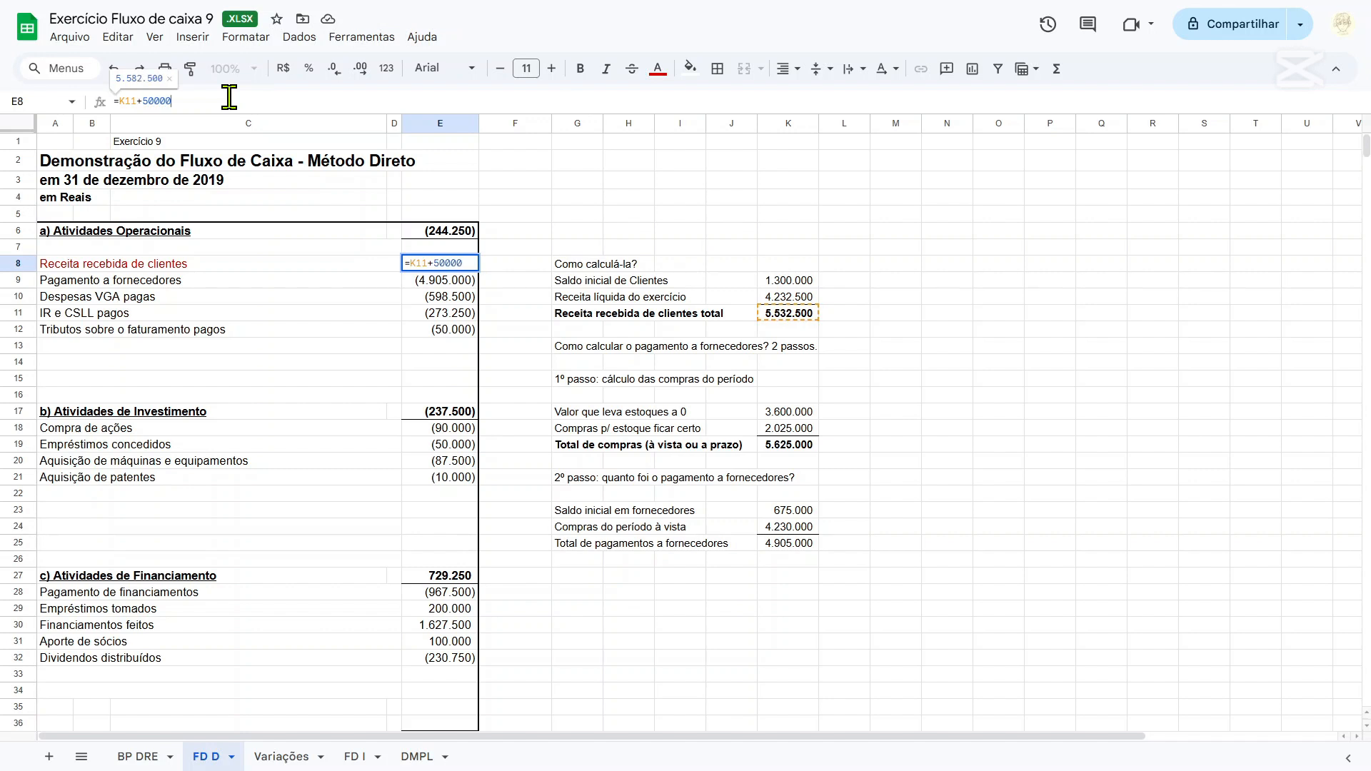
{"action": "key", "text": "Return"}
{"action": "key", "text": "Up"}
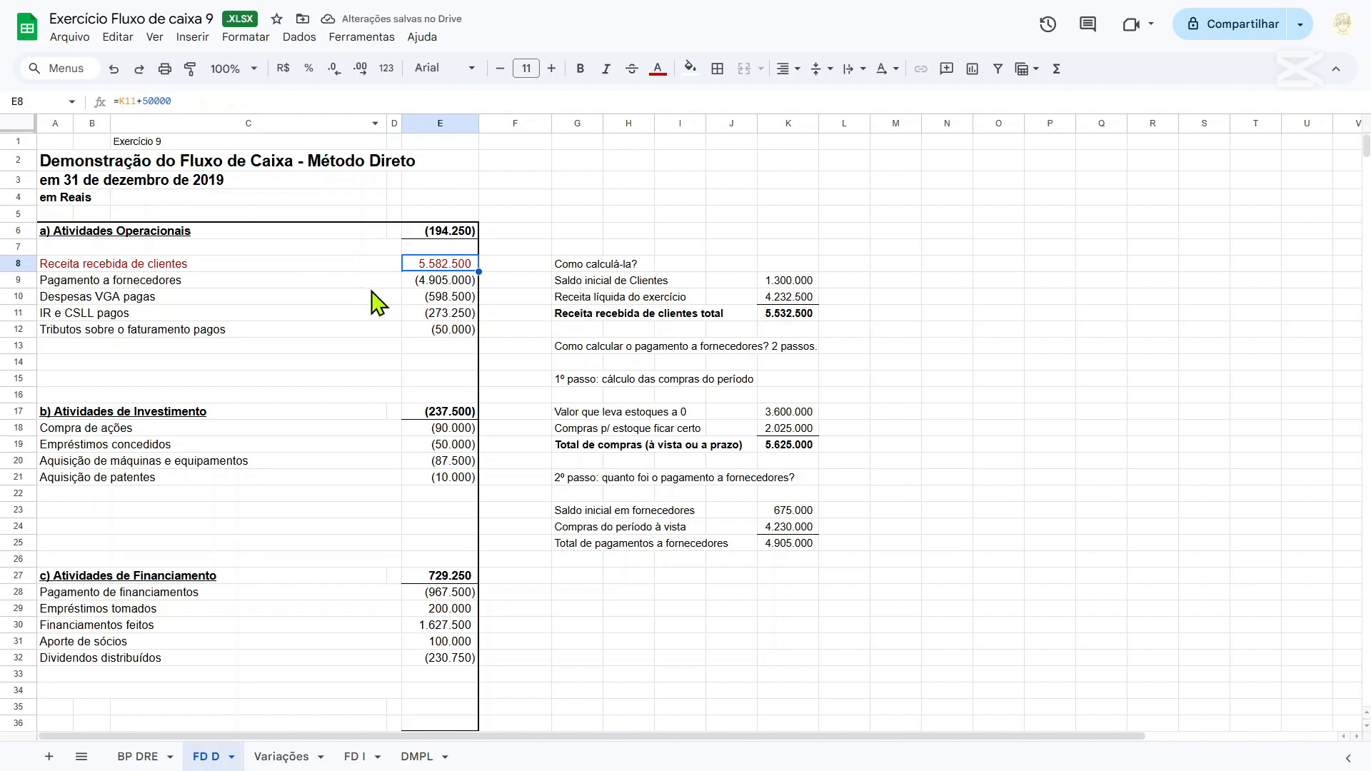
Extend the Atividades Operacionais total in E6 to include the tax row, using =SOMA(E8:E12).
{"action": "left_click", "coordinate": [433, 235]}
{"action": "left_click", "coordinate": [256, 100]}
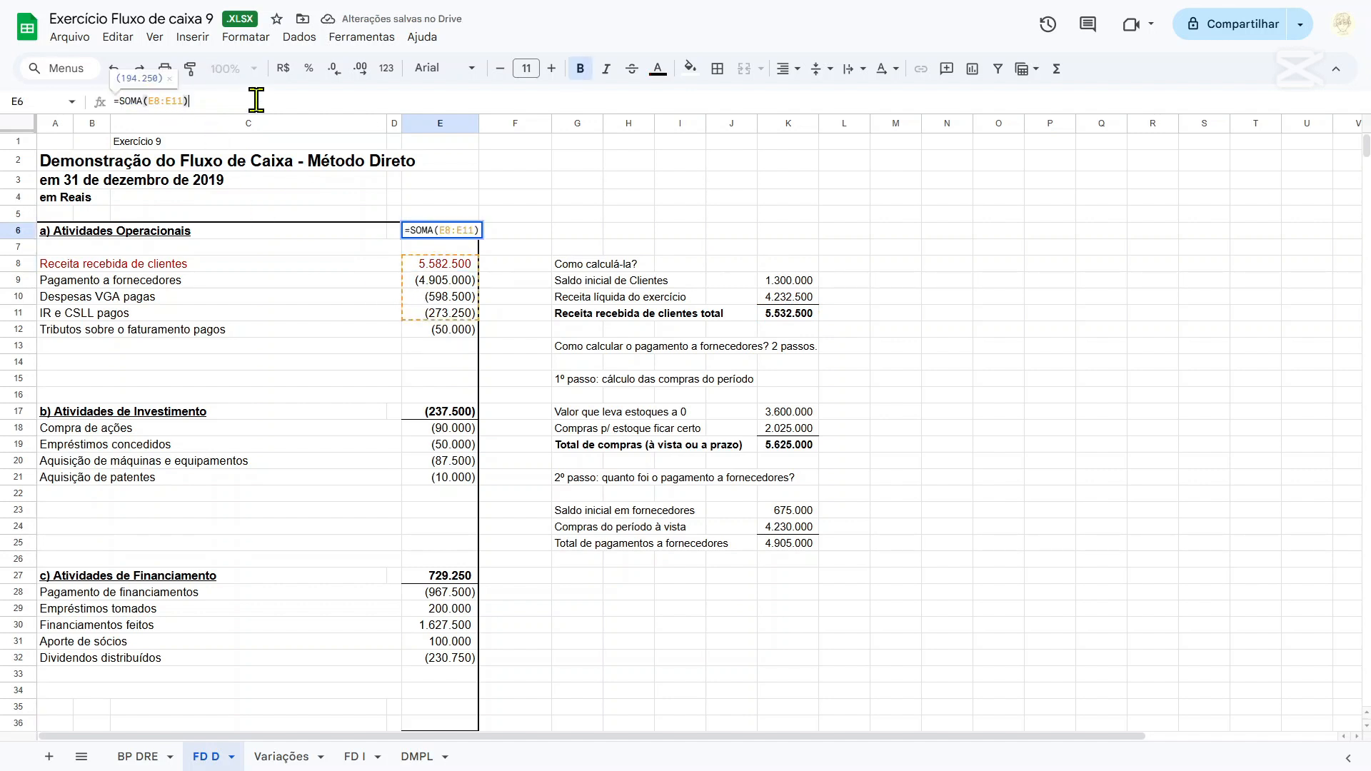
{"action": "key", "text": "Left"}
{"action": "key", "text": "BackSpace"}
{"action": "type", "text": "2"}
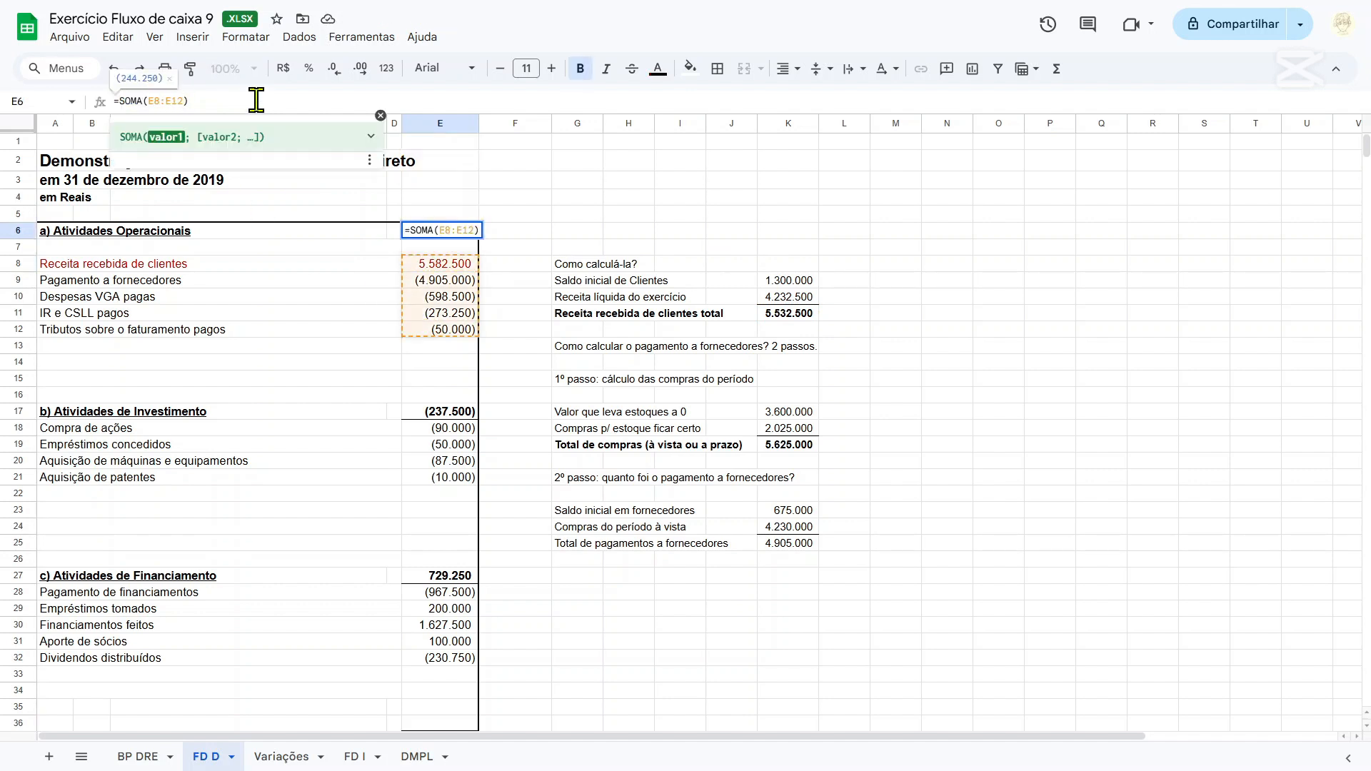
{"action": "key", "text": "Return"}
{"action": "key", "text": "Down"}
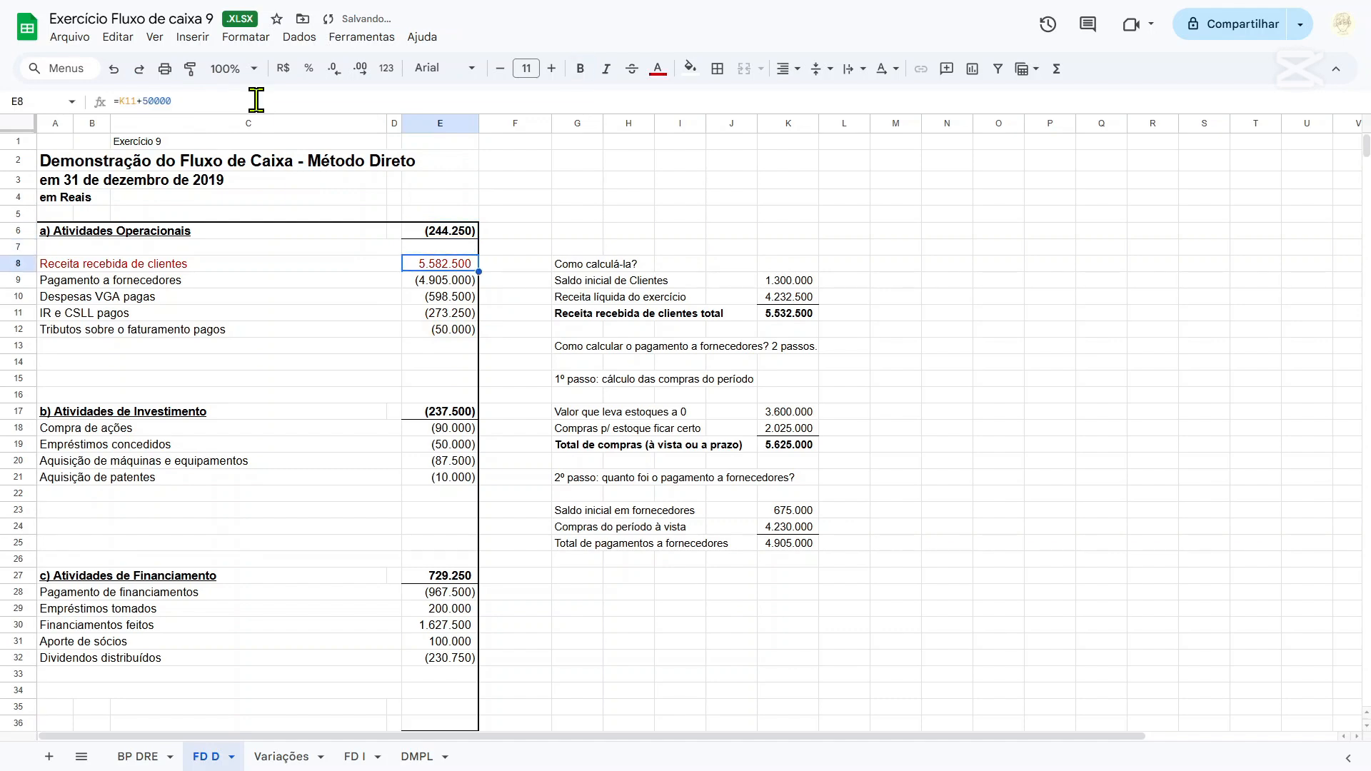
Check the cash variation totals on FD D and open the text colour choices for the Receita recebida de clientes row.
{"action": "scroll", "coordinate": [514, 325], "scroll_direction": "down", "scroll_amount": 5}
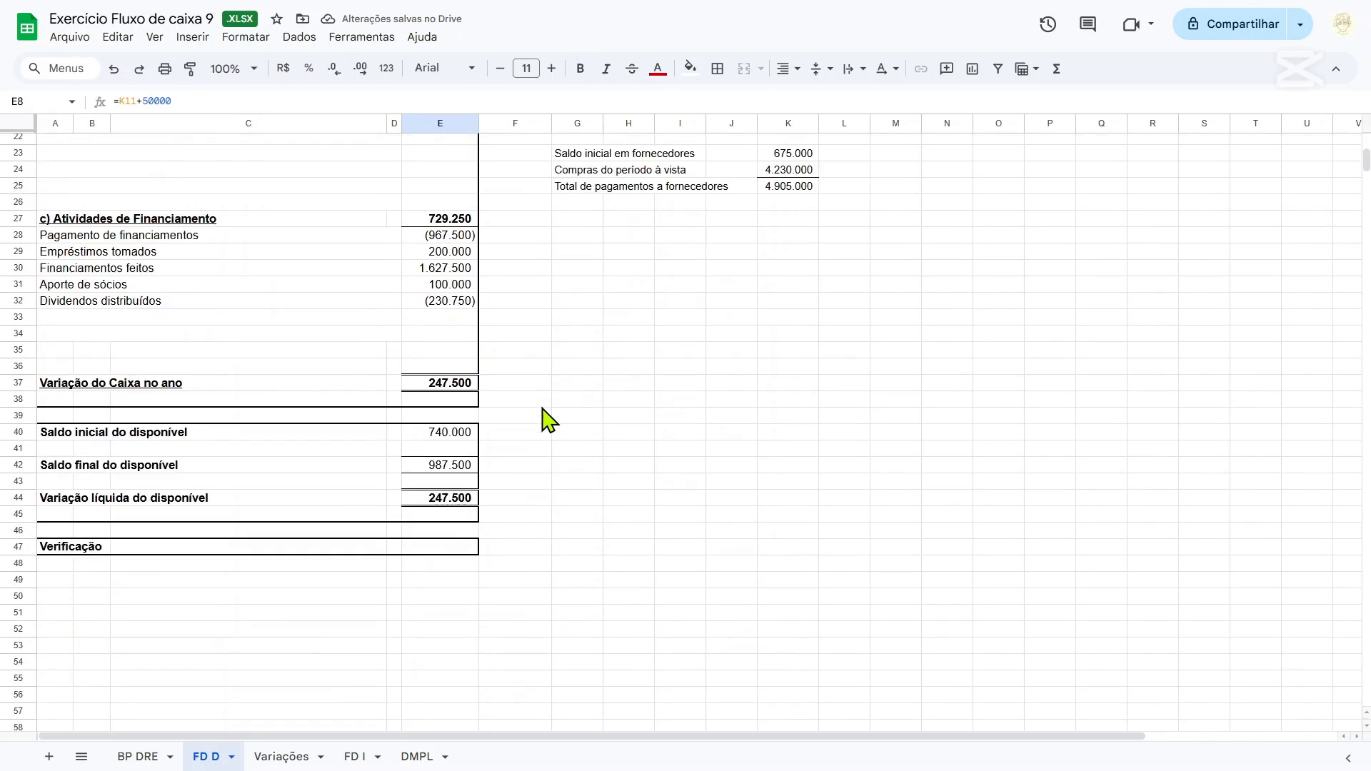
{"action": "scroll", "coordinate": [546, 420], "scroll_direction": "up", "scroll_amount": 5}
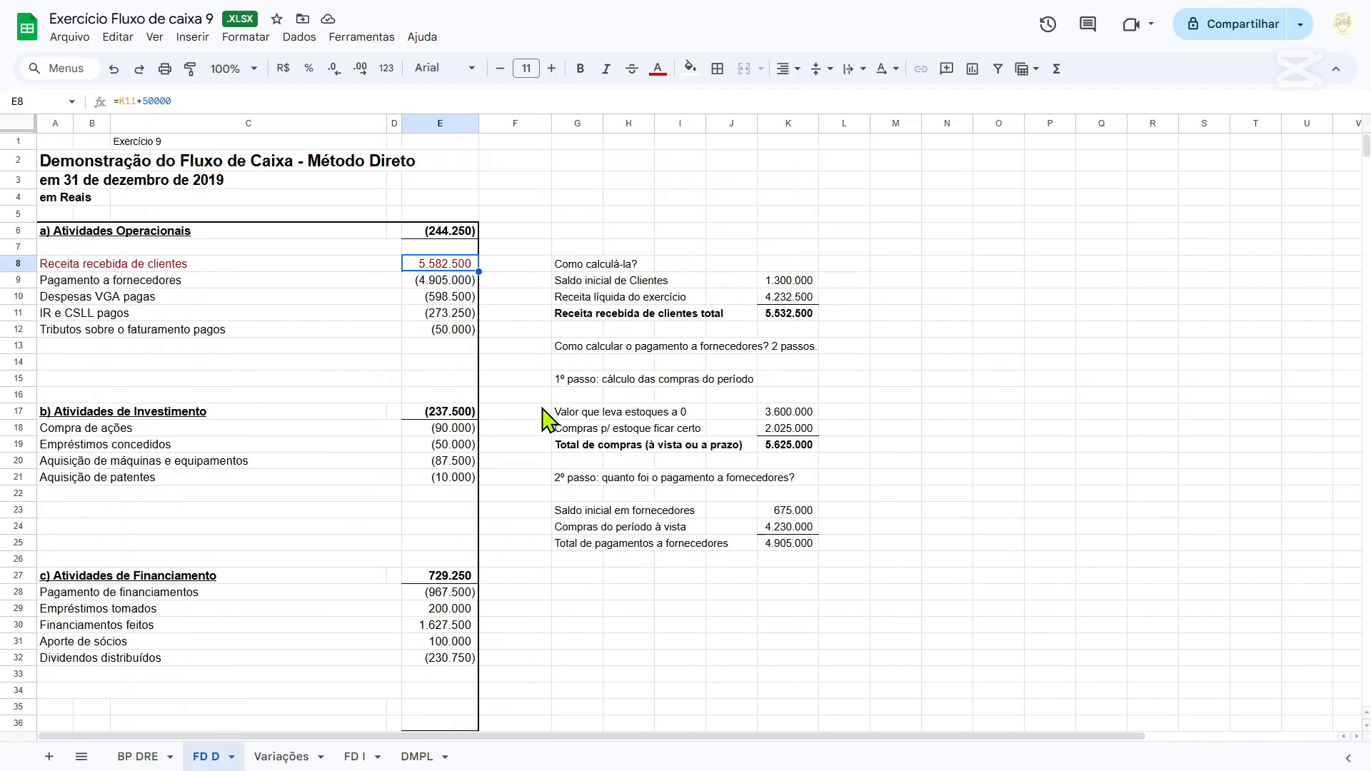
{"action": "left_click_drag", "start_coordinate": [79, 264], "coordinate": [443, 270]}
{"action": "left_click", "coordinate": [658, 69]}
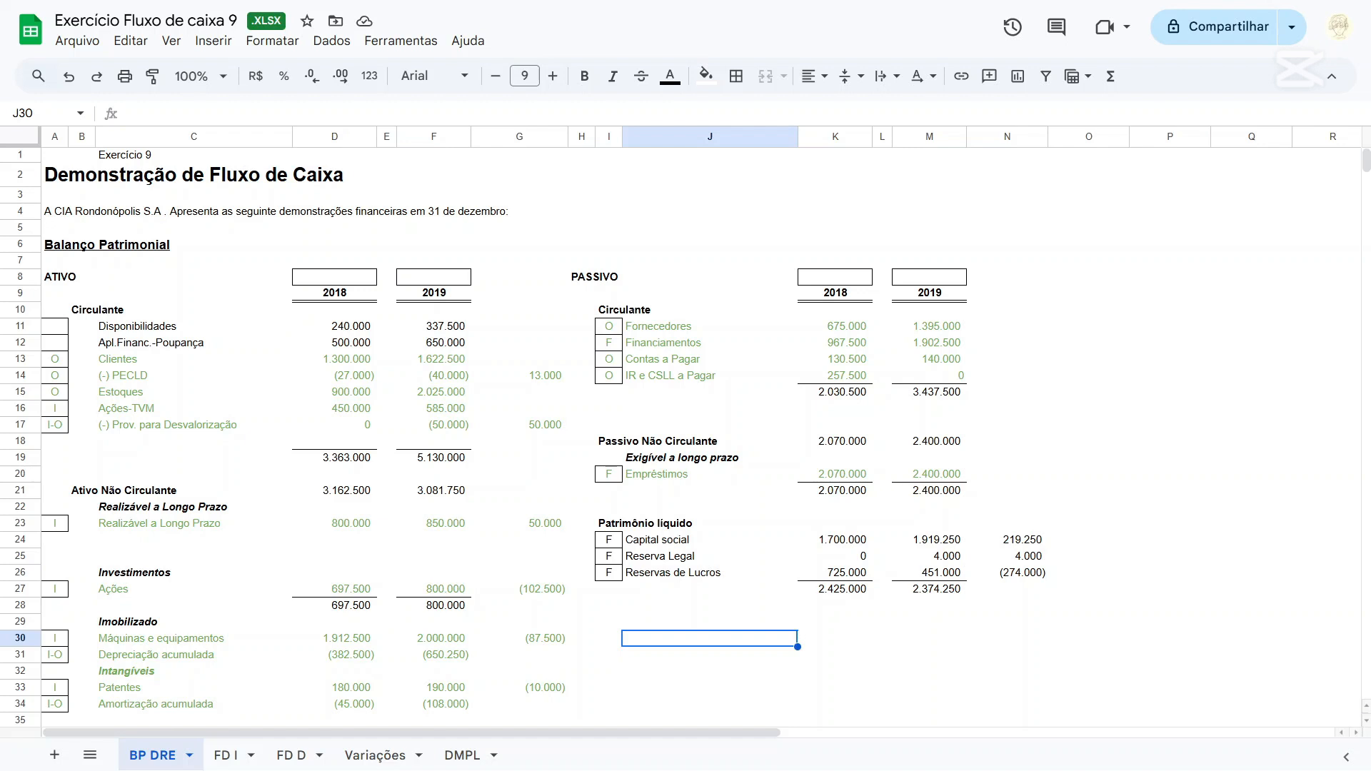
Rename the Ações-TVM account in C16 of BP DRE as "Ações ao valor de mercado".
{"action": "left_click", "coordinate": [127, 410]}
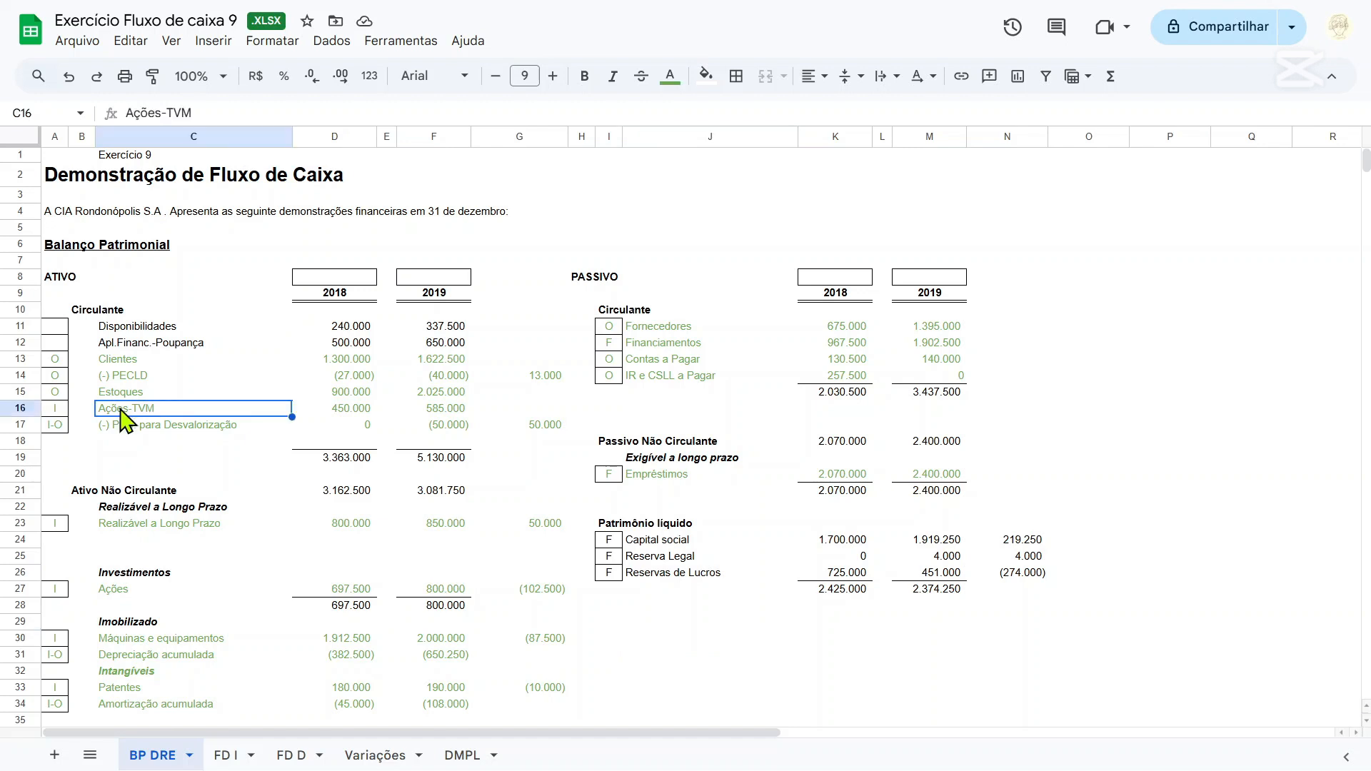
{"action": "left_click_drag", "start_coordinate": [166, 113], "coordinate": [306, 93]}
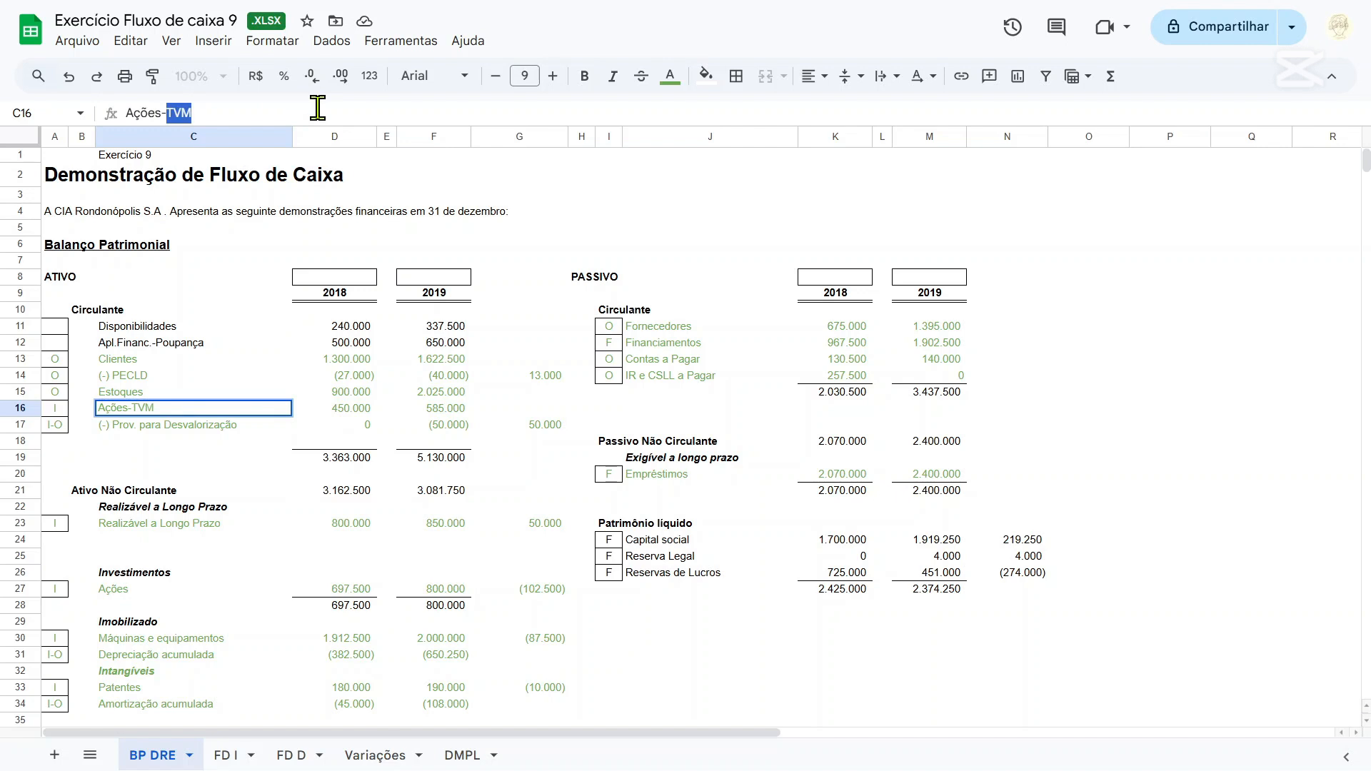
{"action": "key", "text": "BackSpace"}
{"action": "type", "text": "ao valor de me"}
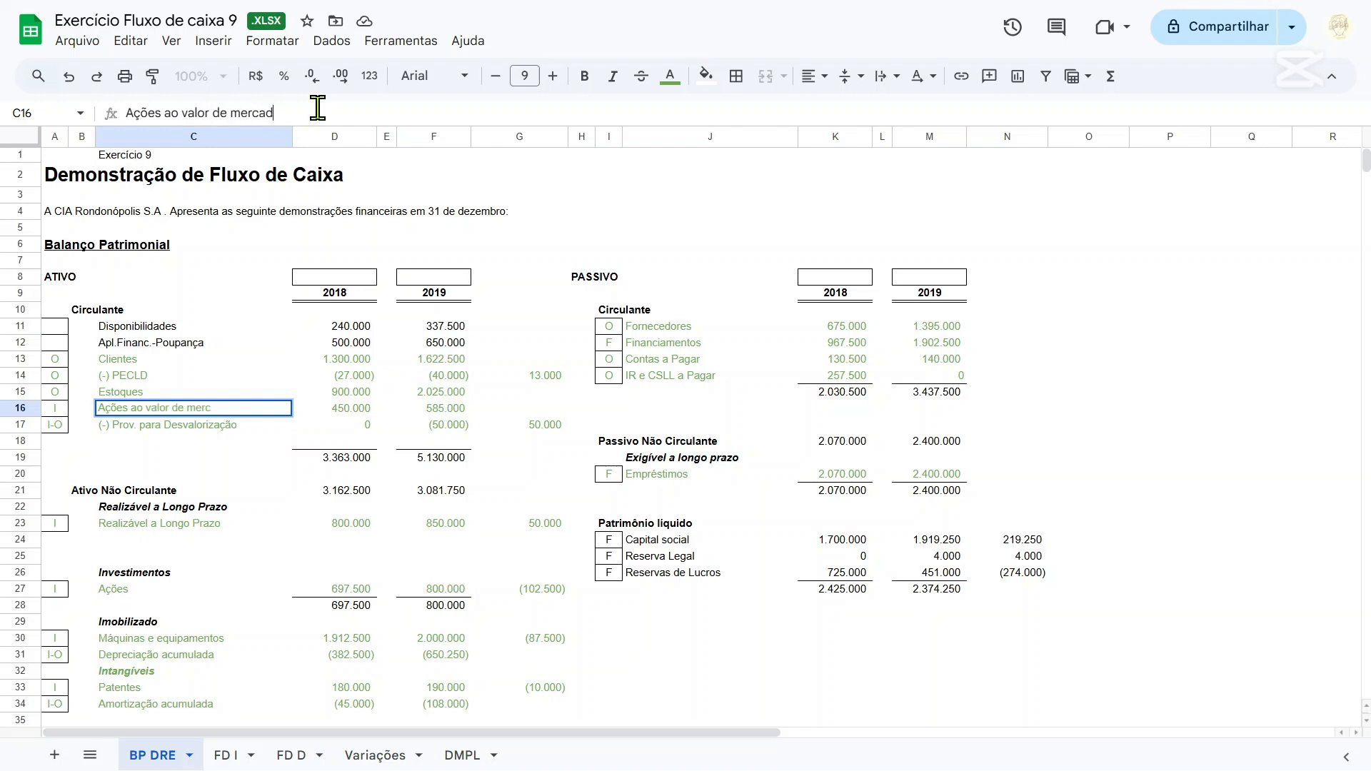
{"action": "type", "text": "rcado"}
{"action": "key", "text": "Return"}
Rename the Ações account under Investimentos in C27 as "Ações avaliadas pelo MEP".
{"action": "scroll", "coordinate": [362, 330], "scroll_direction": "down", "scroll_amount": 2}
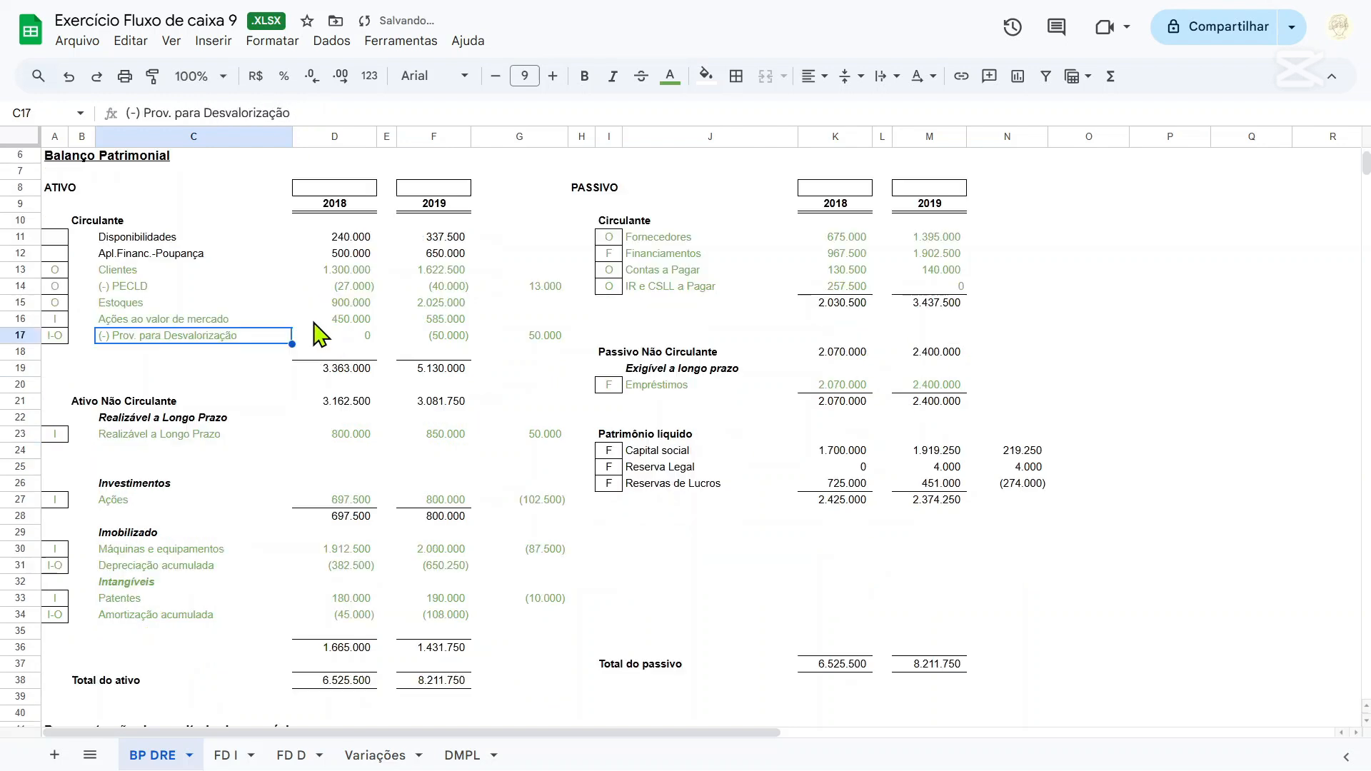
{"action": "left_click", "coordinate": [125, 503]}
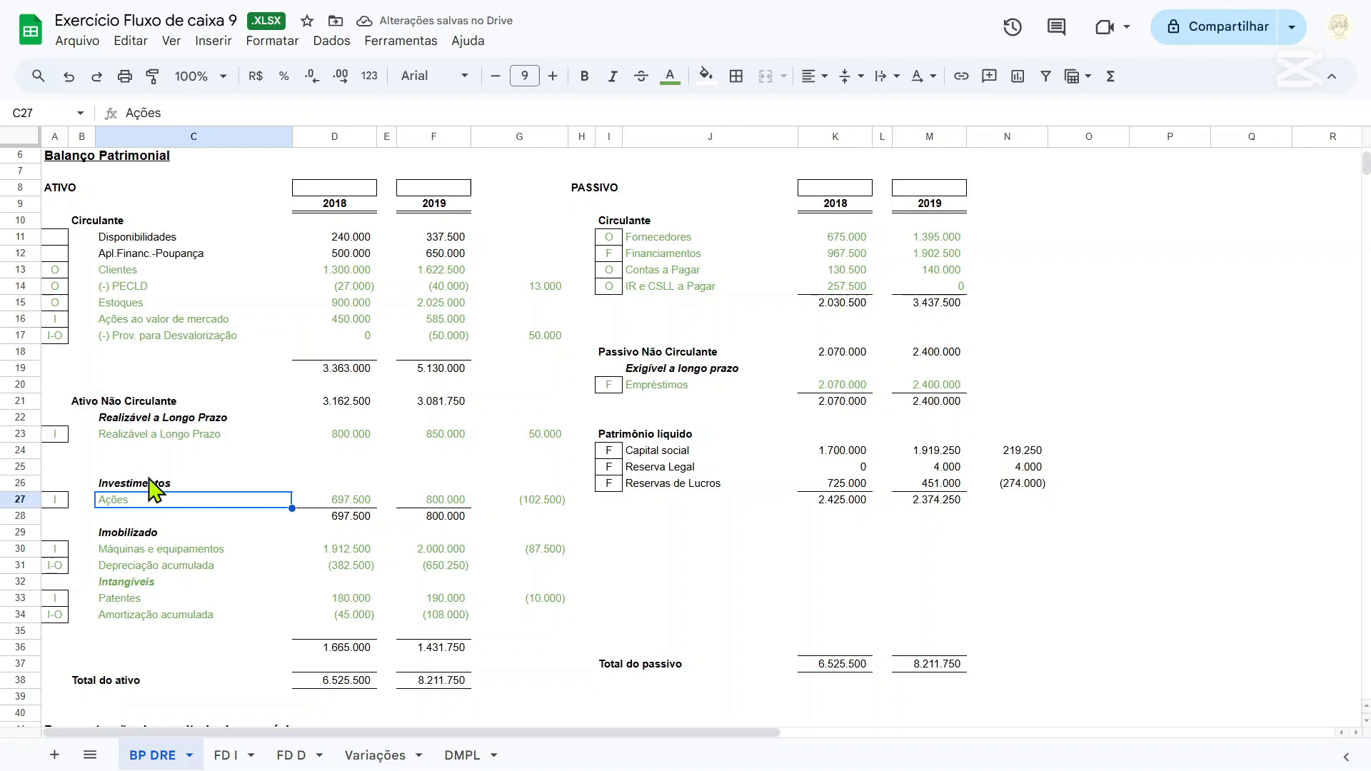
{"action": "left_click", "coordinate": [214, 113]}
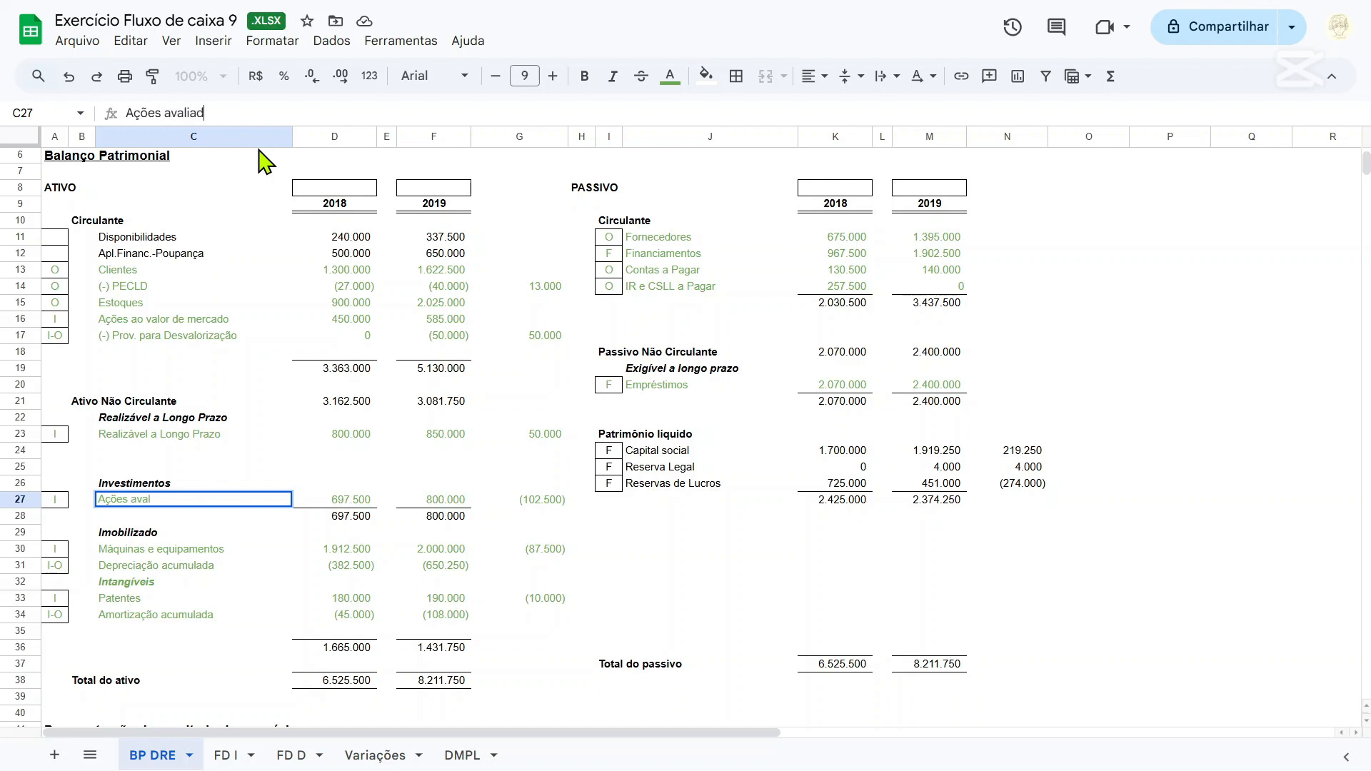
{"action": "type", "text": "avaliadas pelo MEP"}
{"action": "key", "text": "Return"}
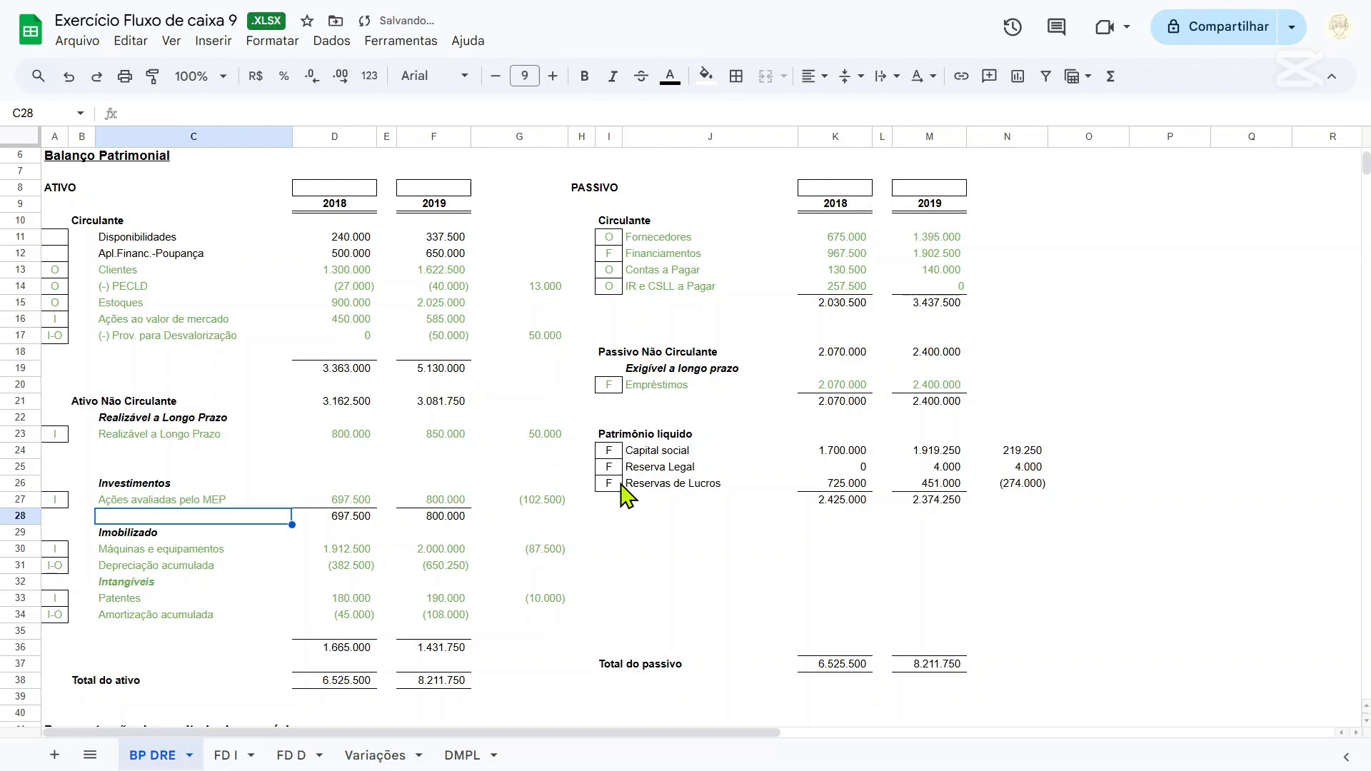
Move the FD I sheet to after FD D and open the FD D sheet.
{"action": "scroll", "coordinate": [627, 483], "scroll_direction": "up", "scroll_amount": 2}
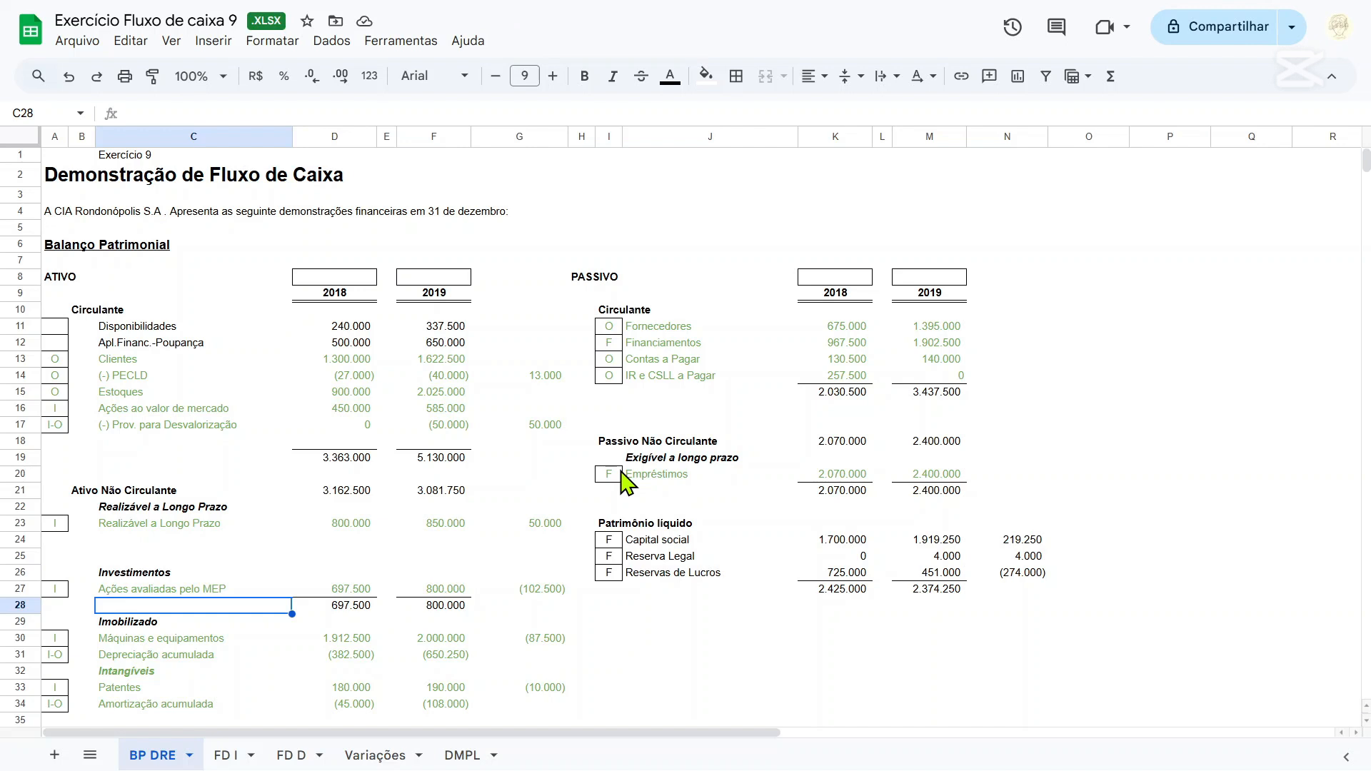
{"action": "scroll", "coordinate": [628, 483], "scroll_direction": "down", "scroll_amount": 2}
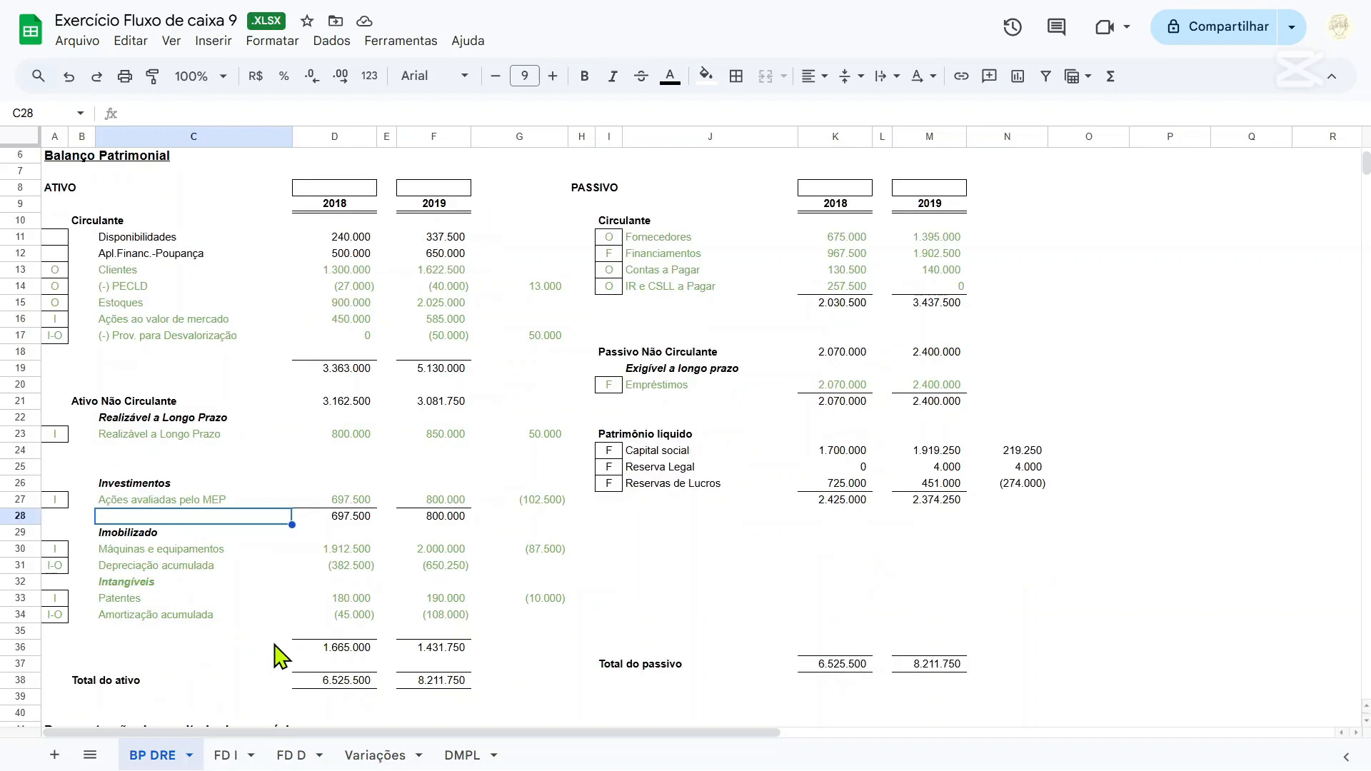
{"action": "scroll", "coordinate": [276, 650], "scroll_direction": "up", "scroll_amount": 2}
{"action": "left_click", "coordinate": [273, 592]}
{"action": "left_click", "coordinate": [343, 559]}
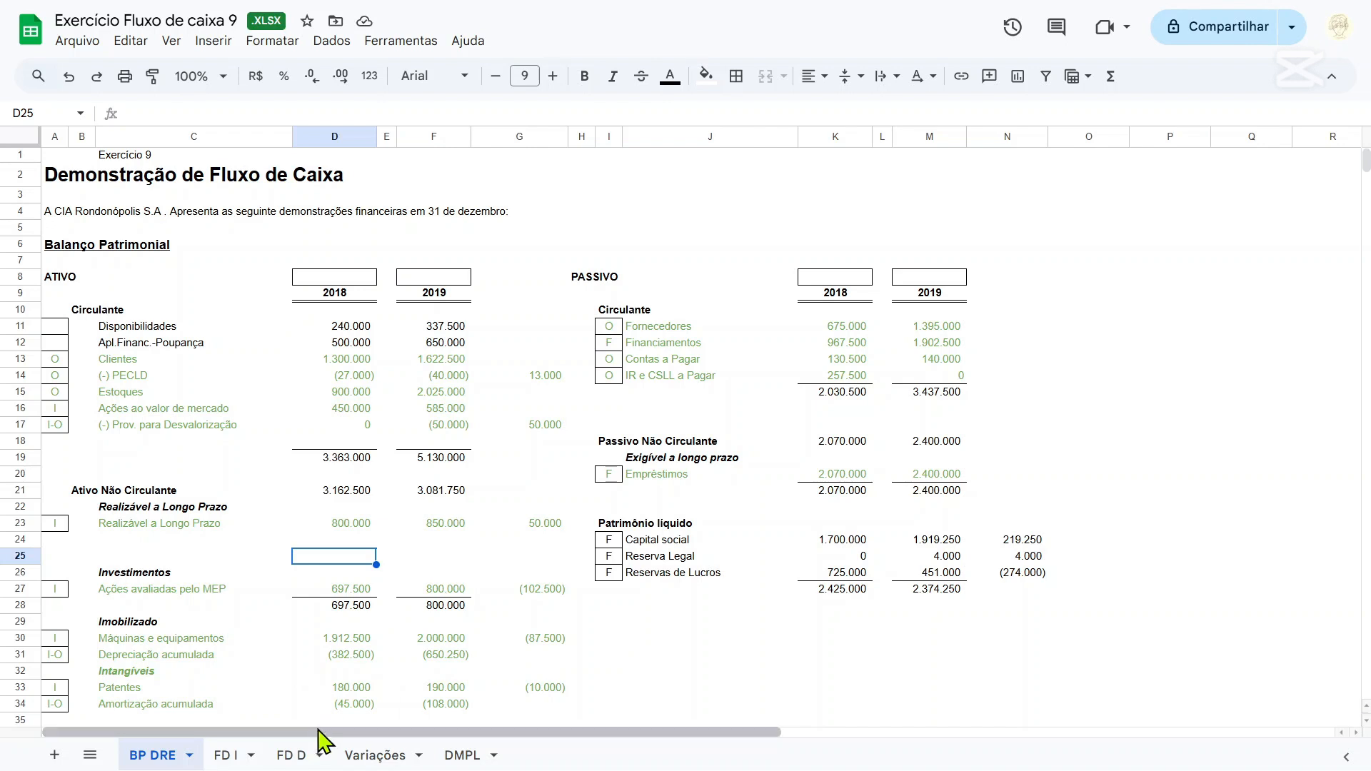
{"action": "left_click_drag", "start_coordinate": [227, 759], "coordinate": [304, 753]}
{"action": "left_click", "coordinate": [232, 757]}
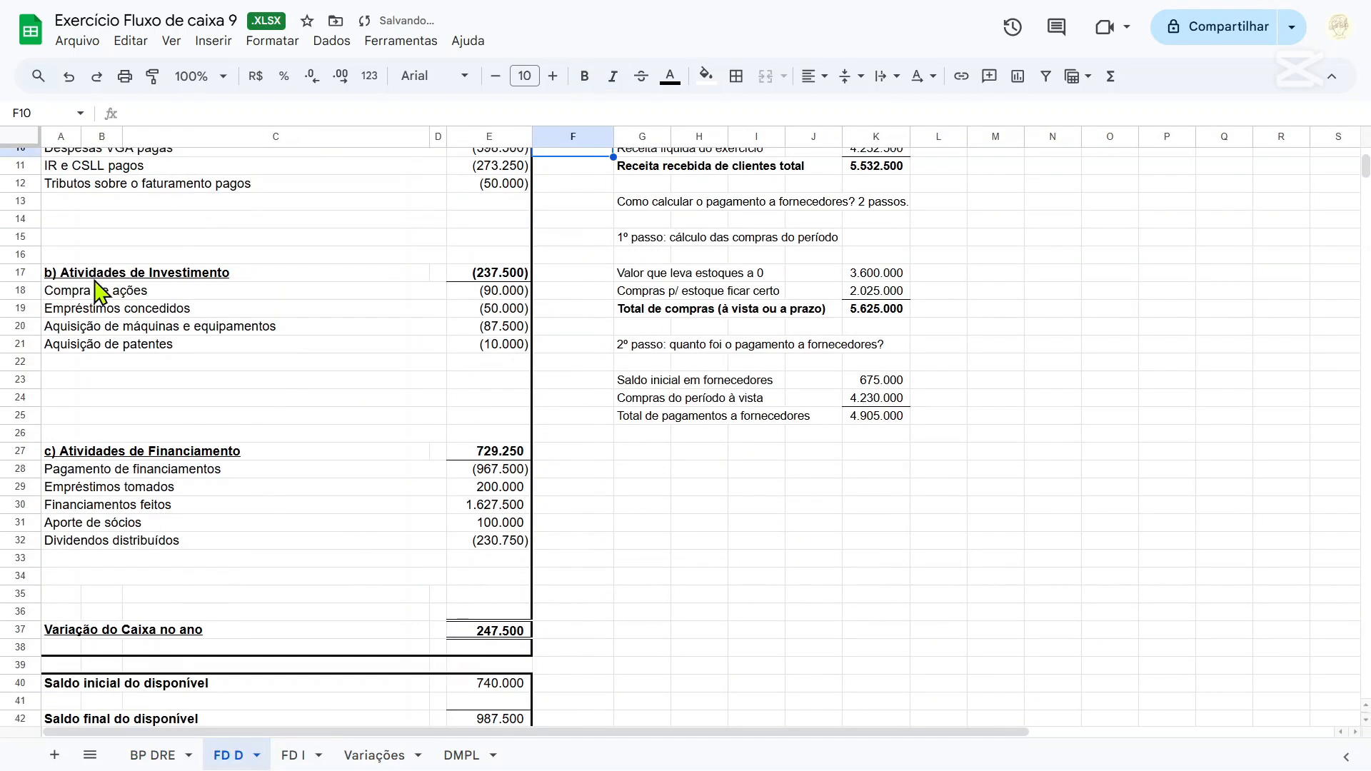
Copy the Atividades de Investimento block A17:E21 from FD D into FD I starting at A35, pasting values only.
{"action": "left_click_drag", "start_coordinate": [56, 272], "coordinate": [476, 357]}
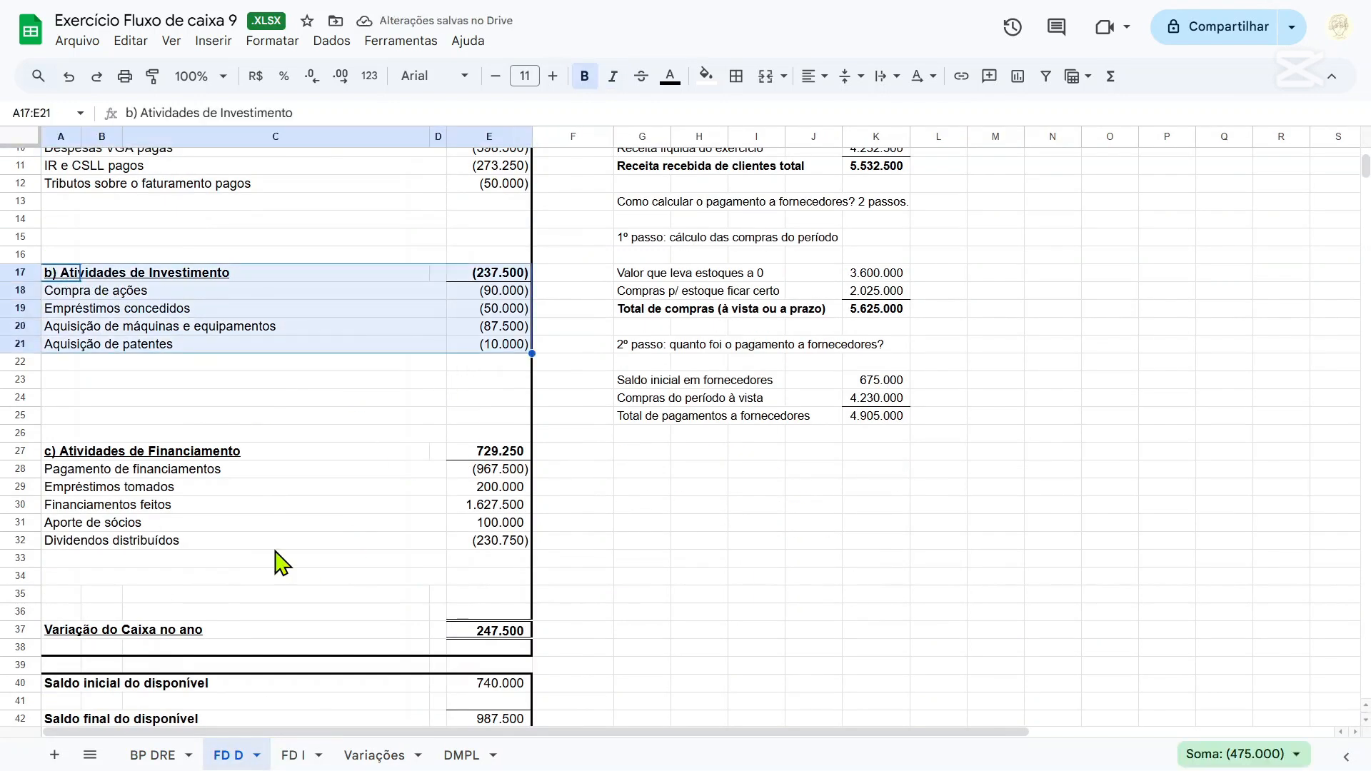
{"action": "left_click", "coordinate": [306, 755]}
{"action": "scroll", "coordinate": [246, 482], "scroll_direction": "down", "scroll_amount": 6}
{"action": "scroll", "coordinate": [232, 471], "scroll_direction": "up", "scroll_amount": 2}
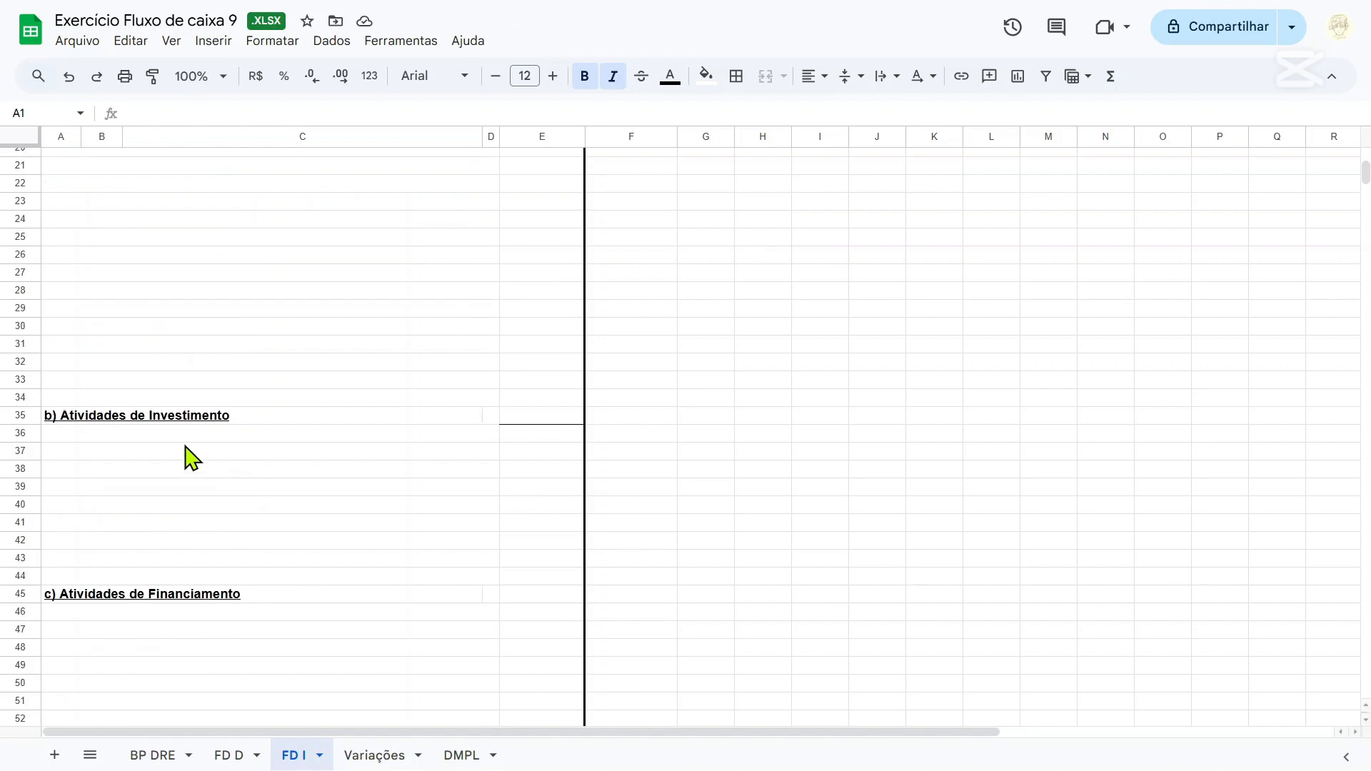
{"action": "left_click", "coordinate": [47, 418]}
{"action": "type", "text": "b) Atividades de Investimento\t\t\t\t0 Compra de ações\t\t\t\t0 Empréstimos concedidos\t\t\t\t0 Aquisição de máquinas e equipamentos\t\t\t\tO Saldo de Títulos e Valores Mobiliários (ações) não tem vencimento; Aquisição de patentes"}
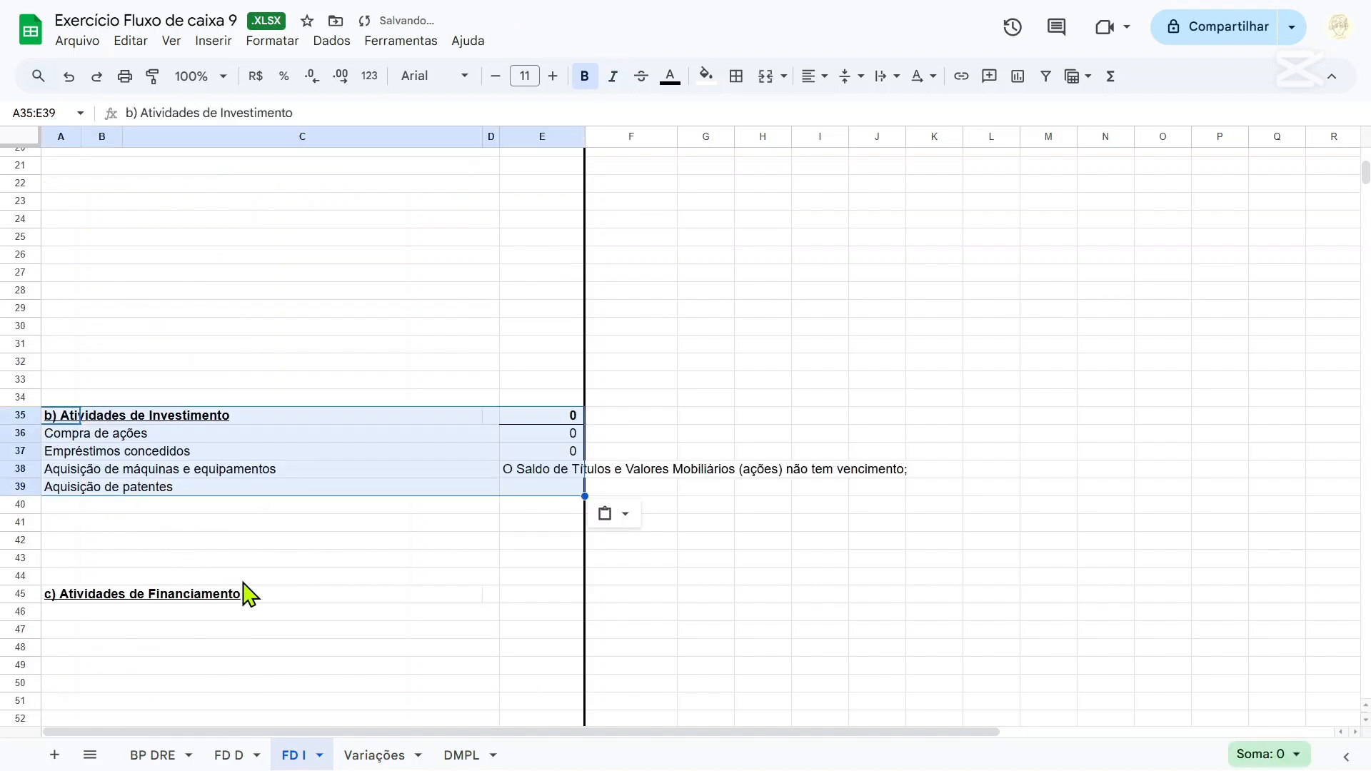
{"action": "left_click", "coordinate": [615, 514]}
{"action": "left_click", "coordinate": [705, 550]}
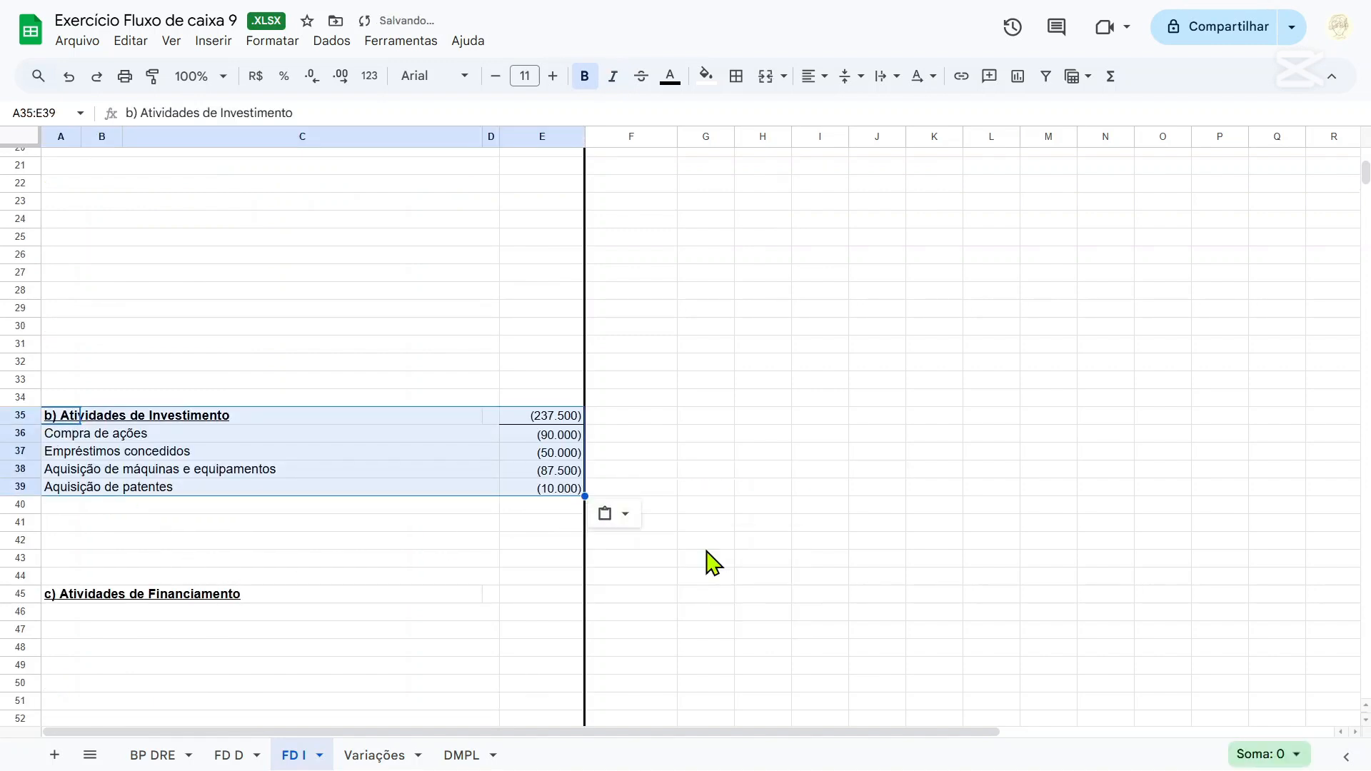
Copy the Atividades de Financiamento block A27:E32 from FD D into FD I starting at A45, pasting values only.
{"action": "left_click", "coordinate": [232, 755]}
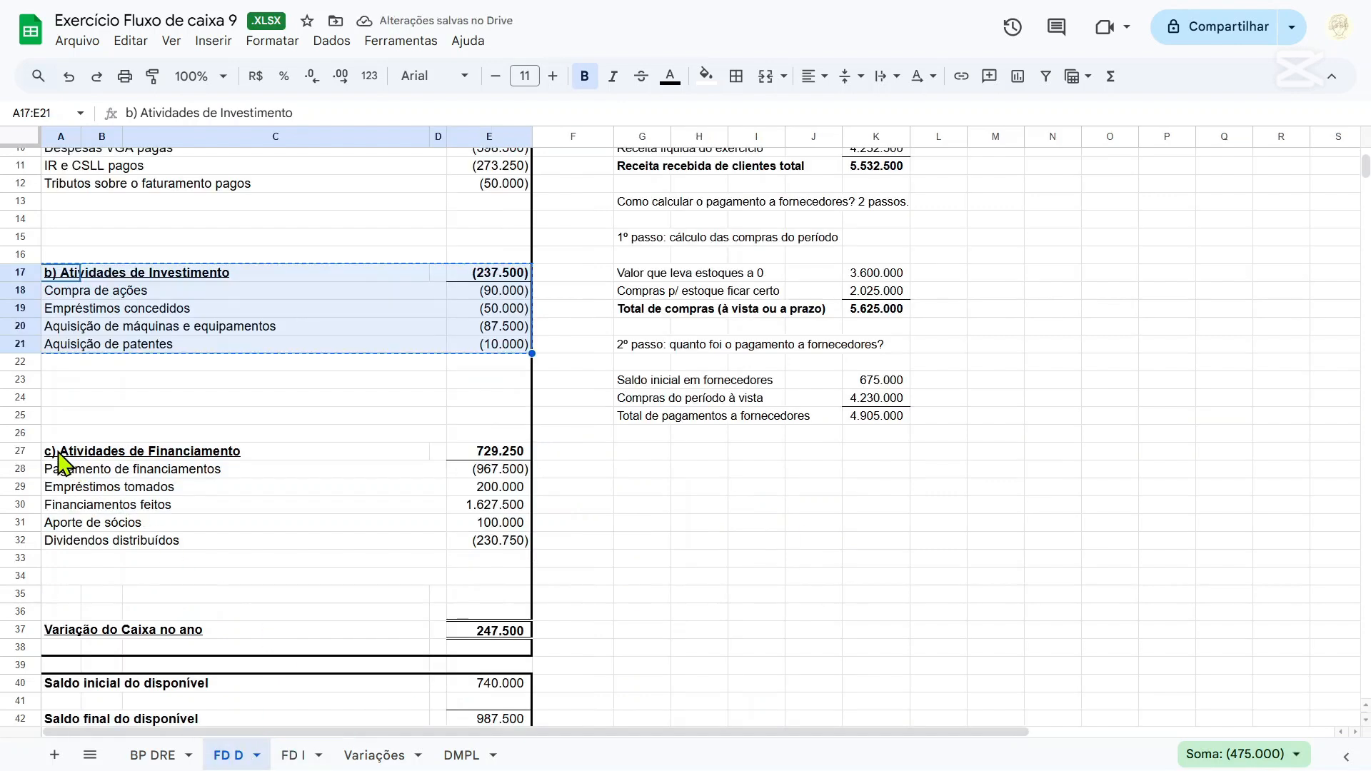
{"action": "left_click_drag", "start_coordinate": [74, 452], "coordinate": [499, 546]}
{"action": "key", "text": "ctrl+c"}
{"action": "left_click", "coordinate": [295, 755]}
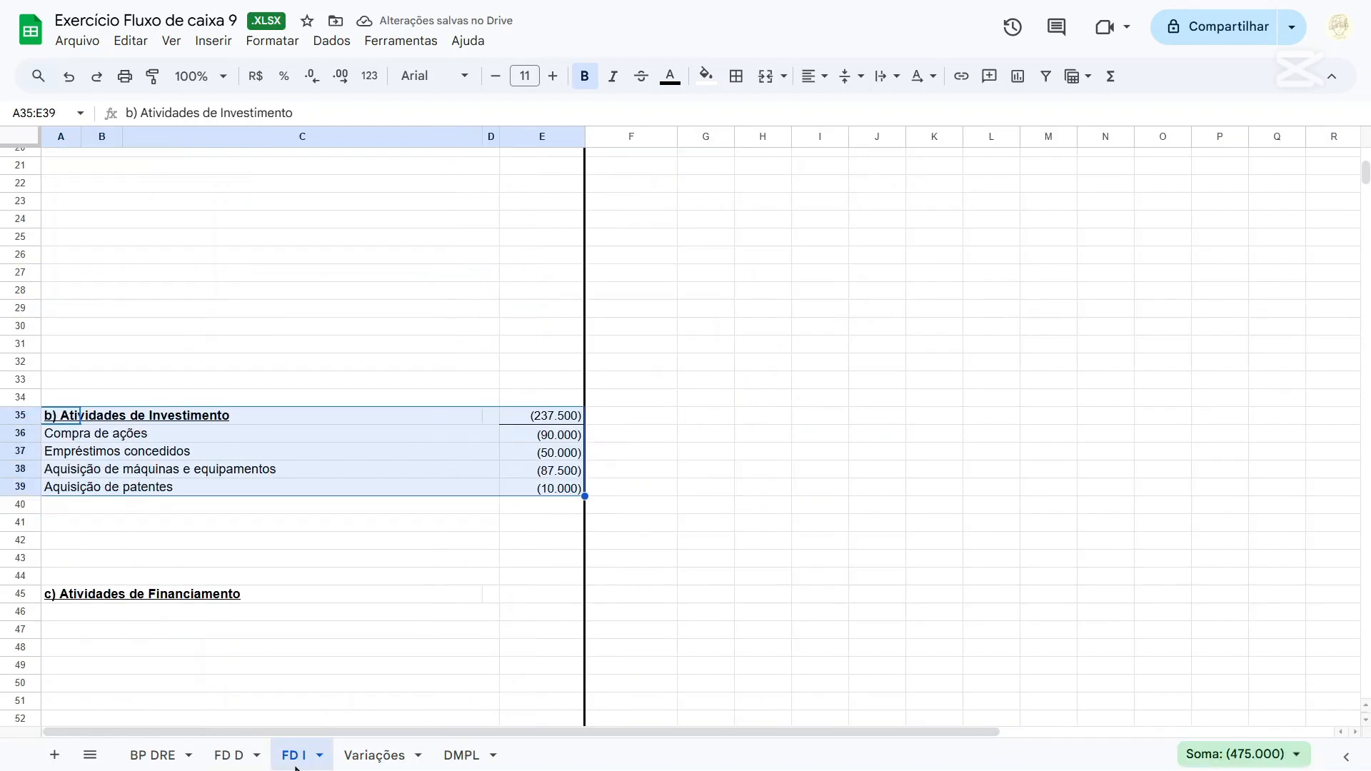
{"action": "left_click", "coordinate": [77, 595]}
{"action": "scroll", "coordinate": [257, 562], "scroll_direction": "down", "scroll_amount": 3}
{"action": "key", "text": "ctrl+v"}
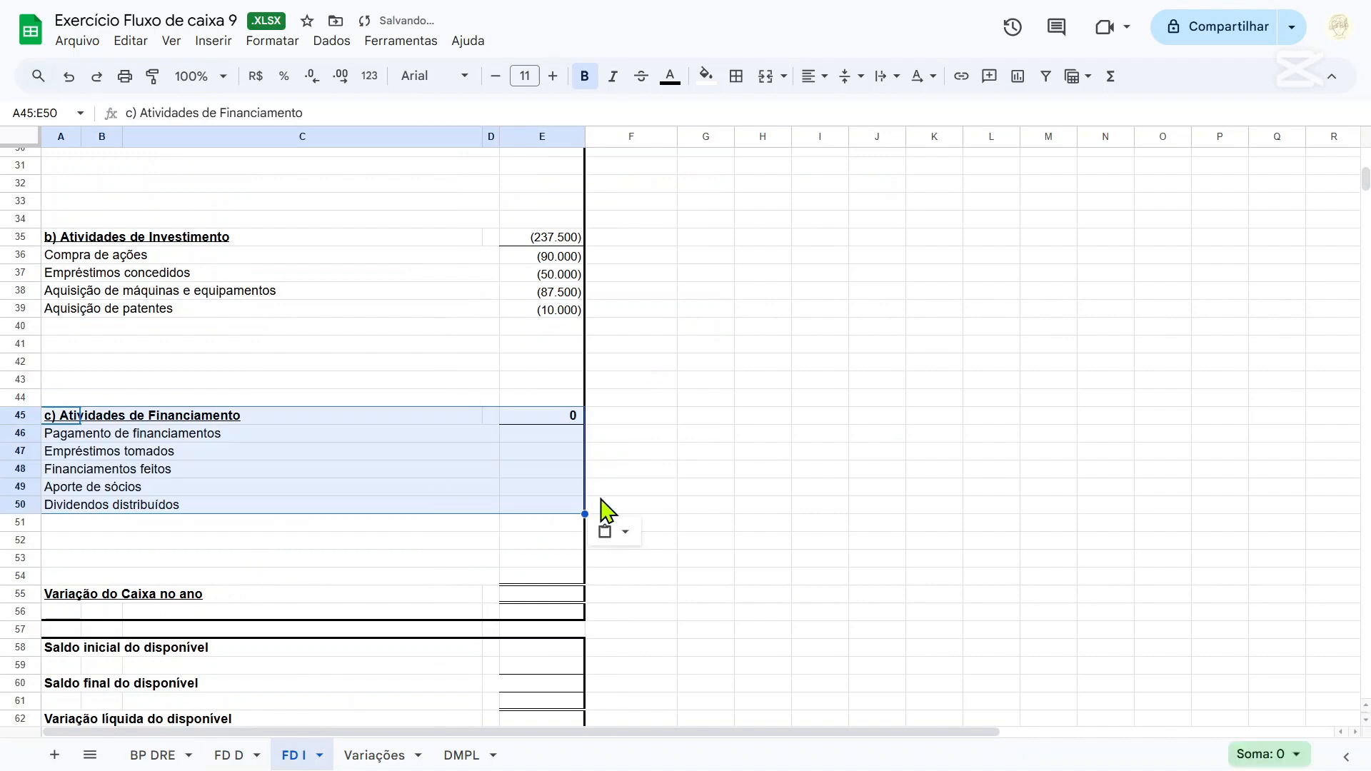
{"action": "left_click", "coordinate": [623, 531]}
{"action": "left_click", "coordinate": [650, 571]}
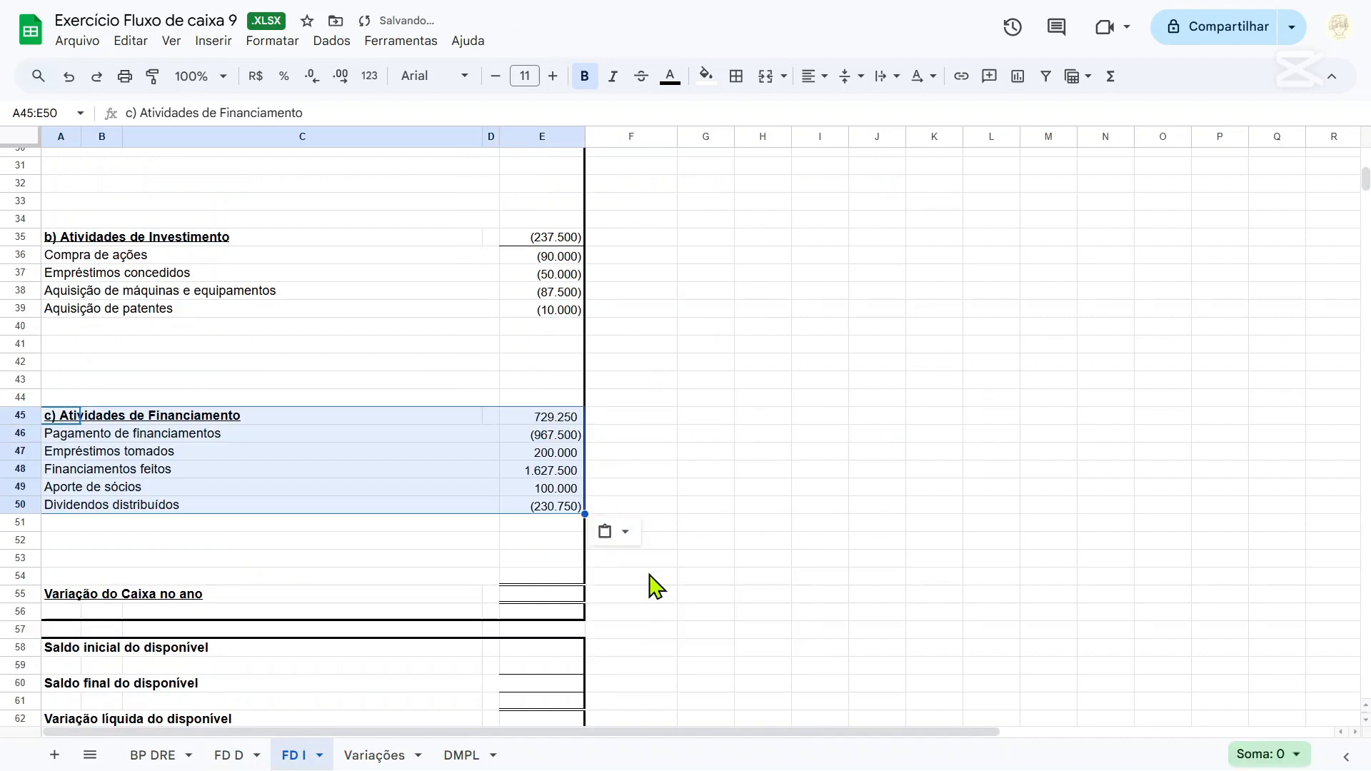
Convert the pasted Atividades de Financiamento block A45:E50 on FD I to values only.
{"action": "left_click", "coordinate": [614, 537]}
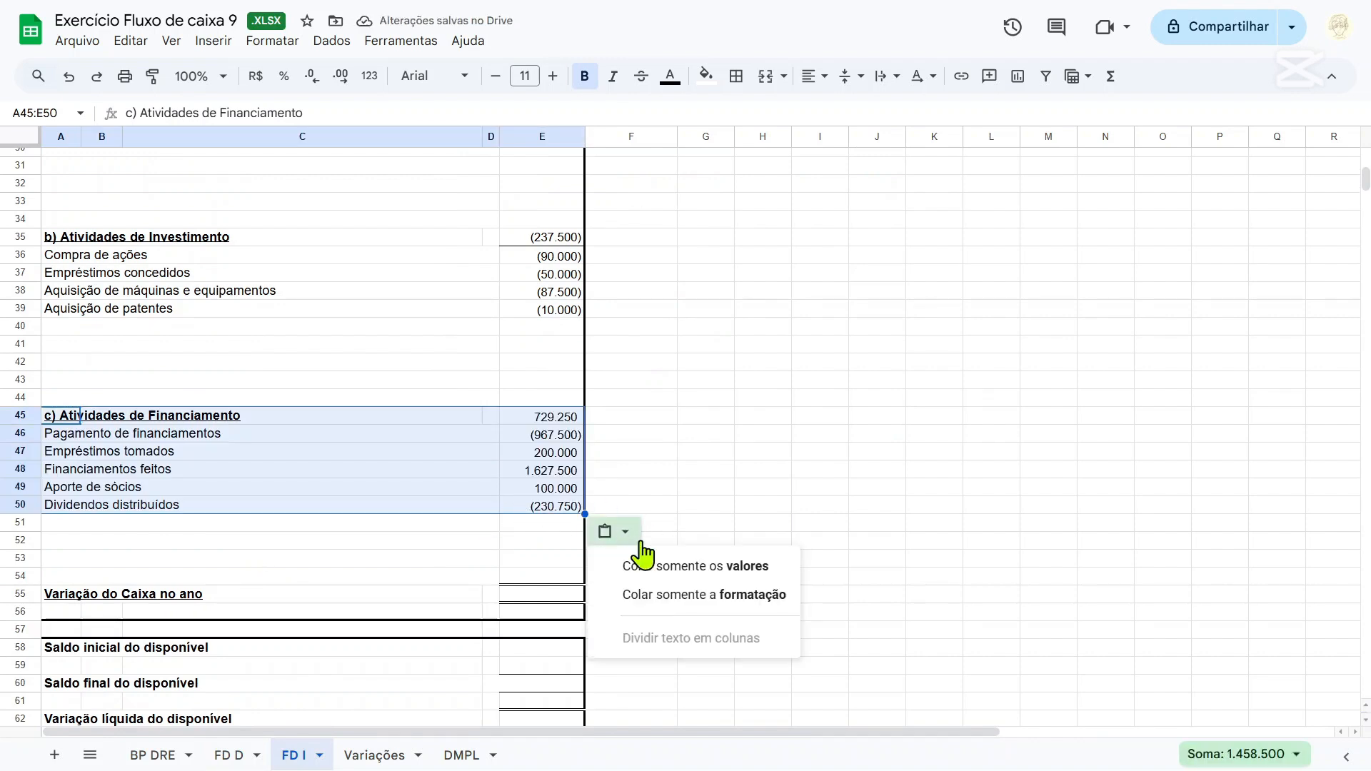
{"action": "left_click", "coordinate": [652, 563]}
{"action": "left_click", "coordinate": [630, 400]}
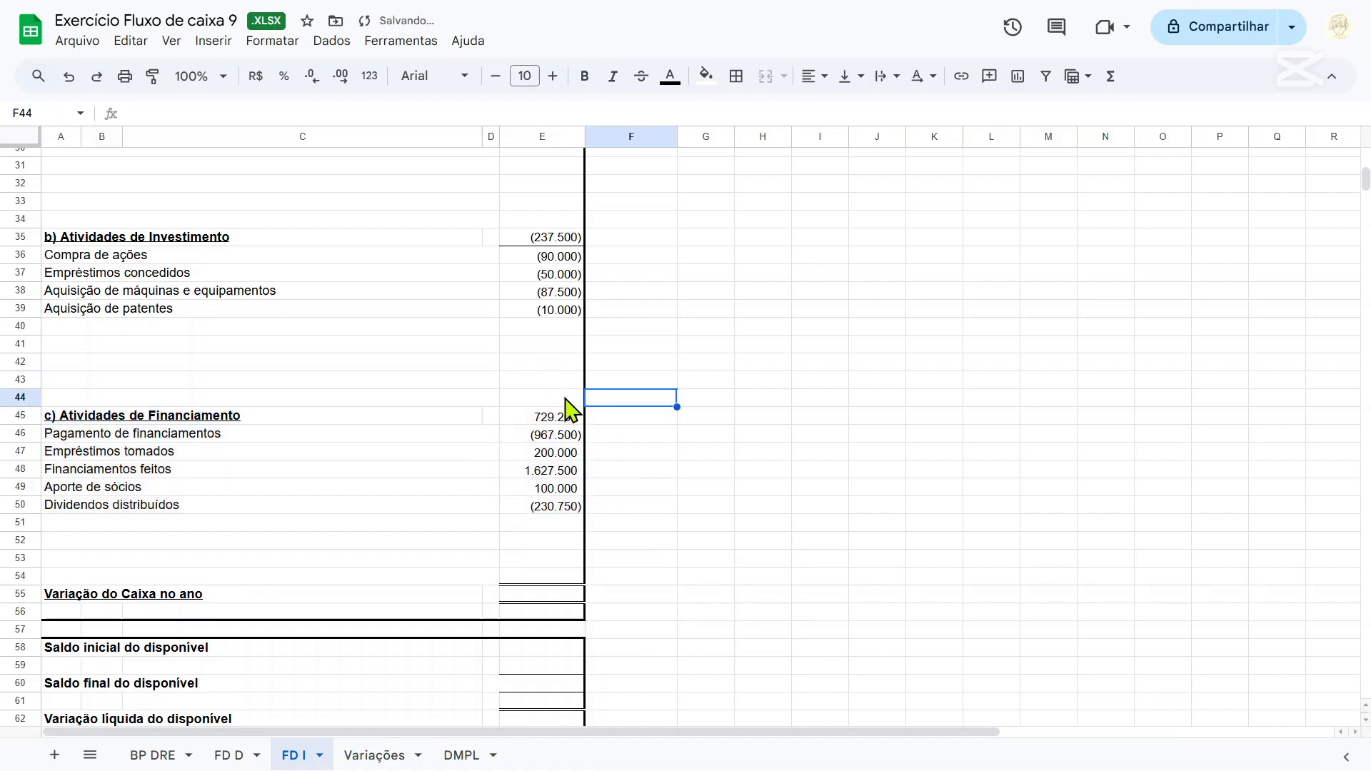
Copy the cell format of the investment total E35 to the financing total E45 and make both totals bold.
{"action": "left_click", "coordinate": [542, 240]}
{"action": "left_click", "coordinate": [151, 77]}
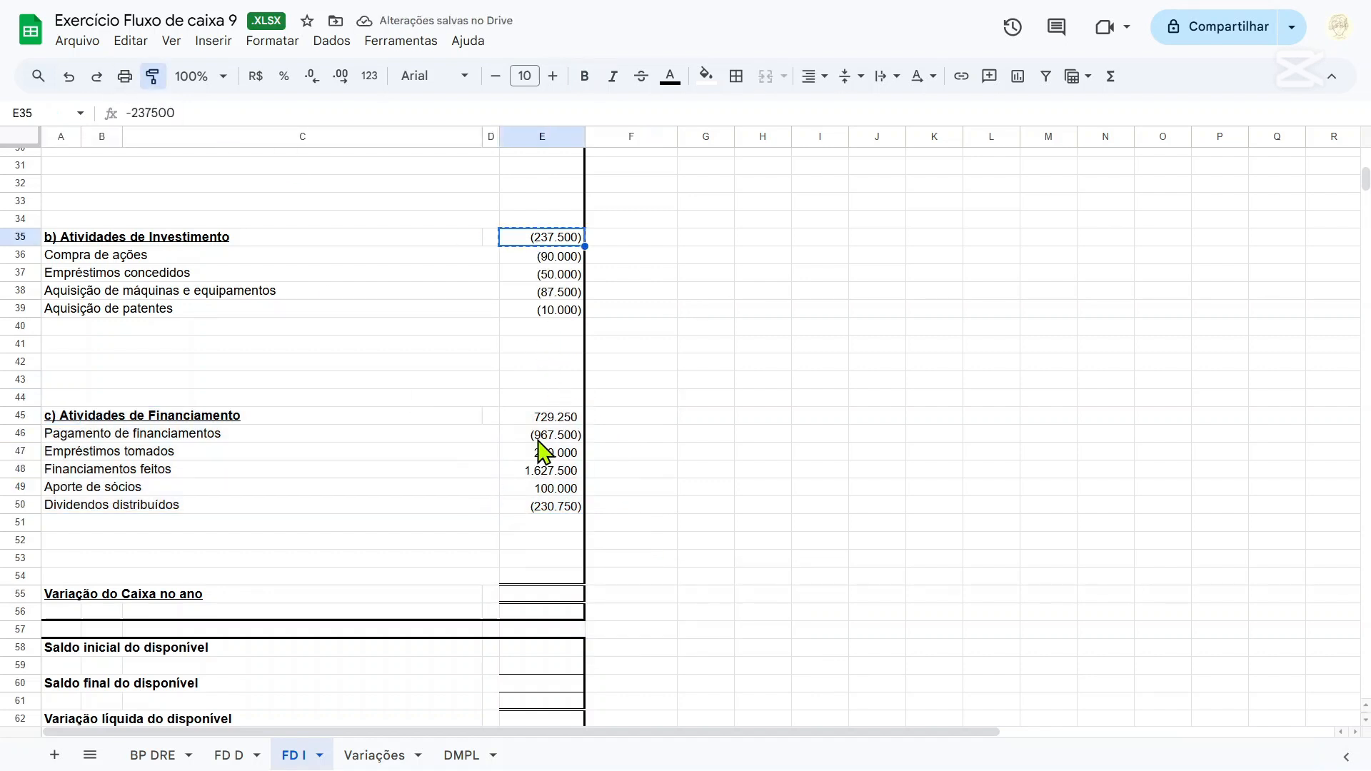
{"action": "left_click", "coordinate": [541, 420]}
{"action": "scroll", "coordinate": [528, 499], "scroll_direction": "up", "scroll_amount": 2}
{"action": "left_click", "coordinate": [772, 456]}
{"action": "scroll", "coordinate": [514, 404], "scroll_direction": "up", "scroll_amount": 2}
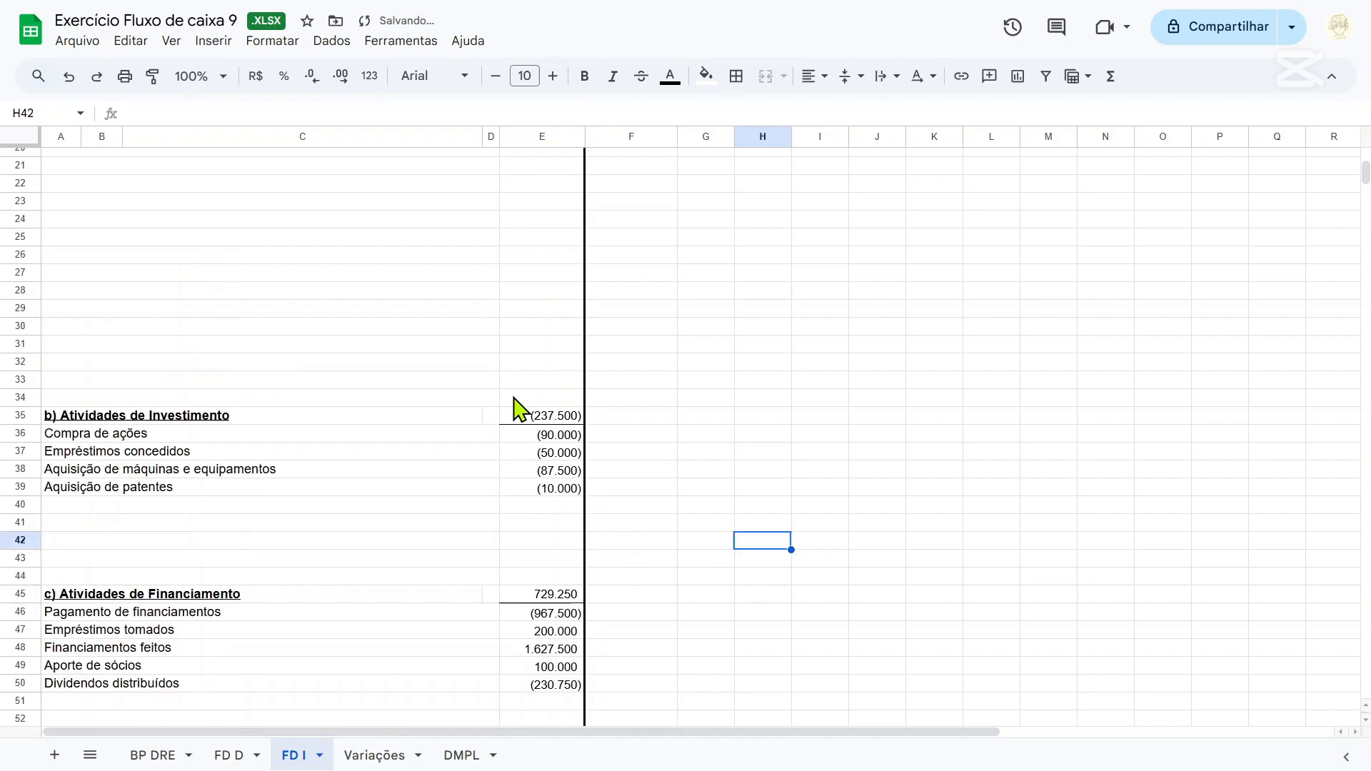
{"action": "left_click", "coordinate": [571, 420]}
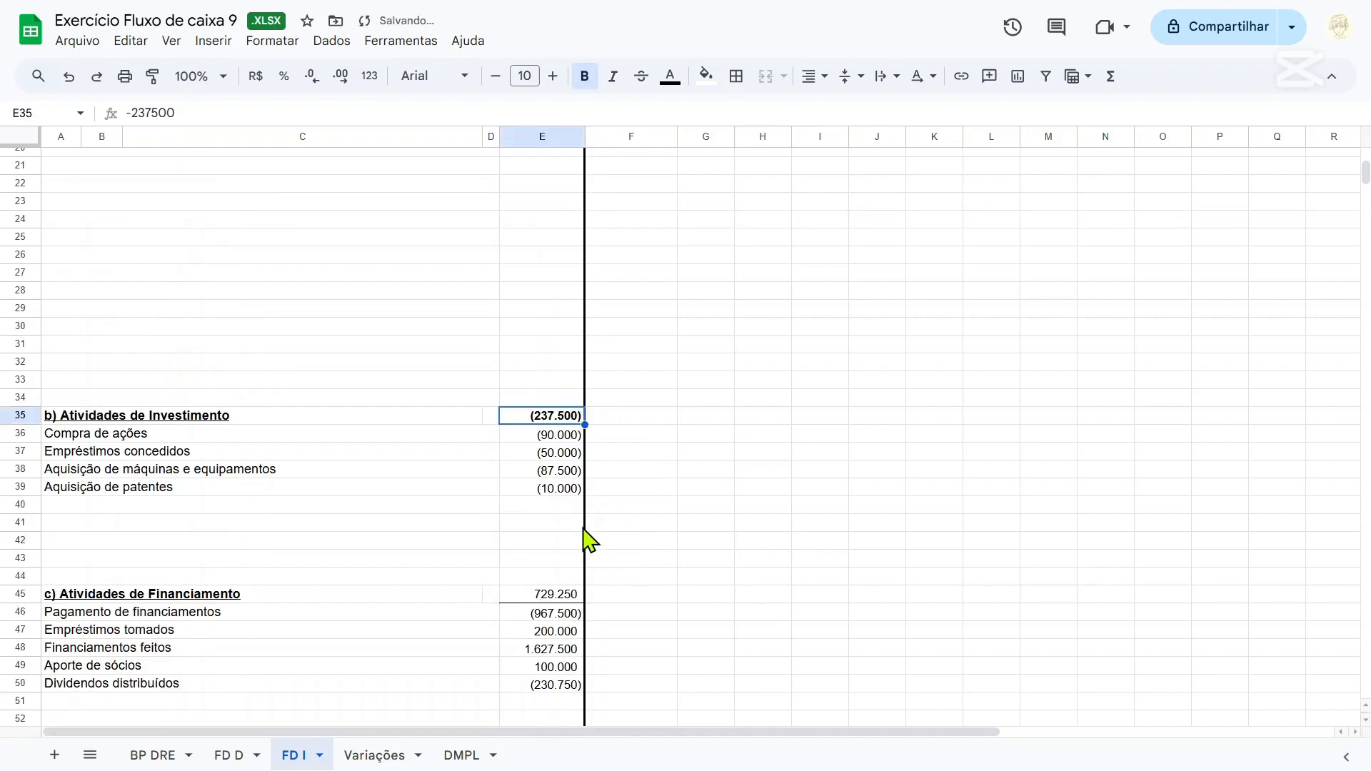
{"action": "left_click", "coordinate": [561, 595]}
{"action": "left_click", "coordinate": [694, 492]}
Enter the label "Lucro líquido do exercício" in A8 under Atividades Operacionais on FD I.
{"action": "scroll", "coordinate": [696, 495], "scroll_direction": "up", "scroll_amount": 7}
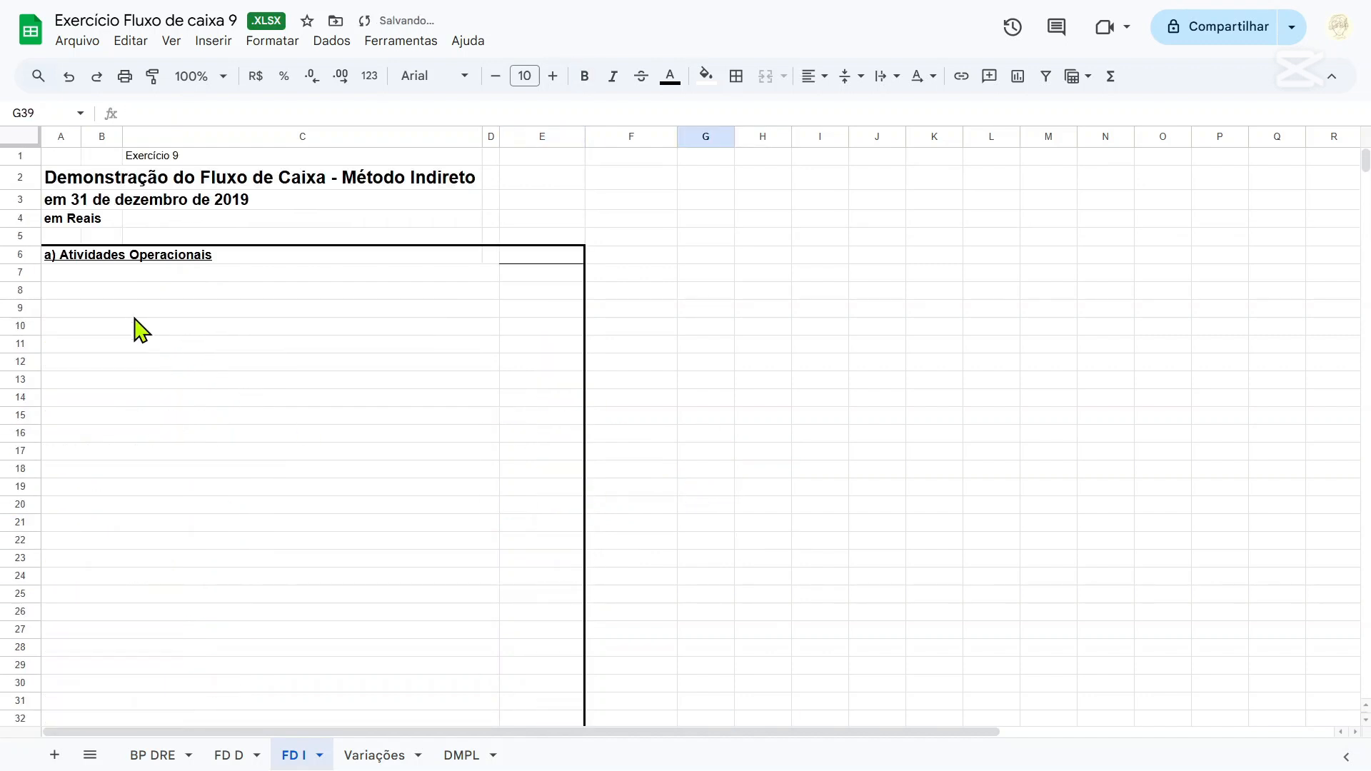
{"action": "left_click", "coordinate": [85, 293]}
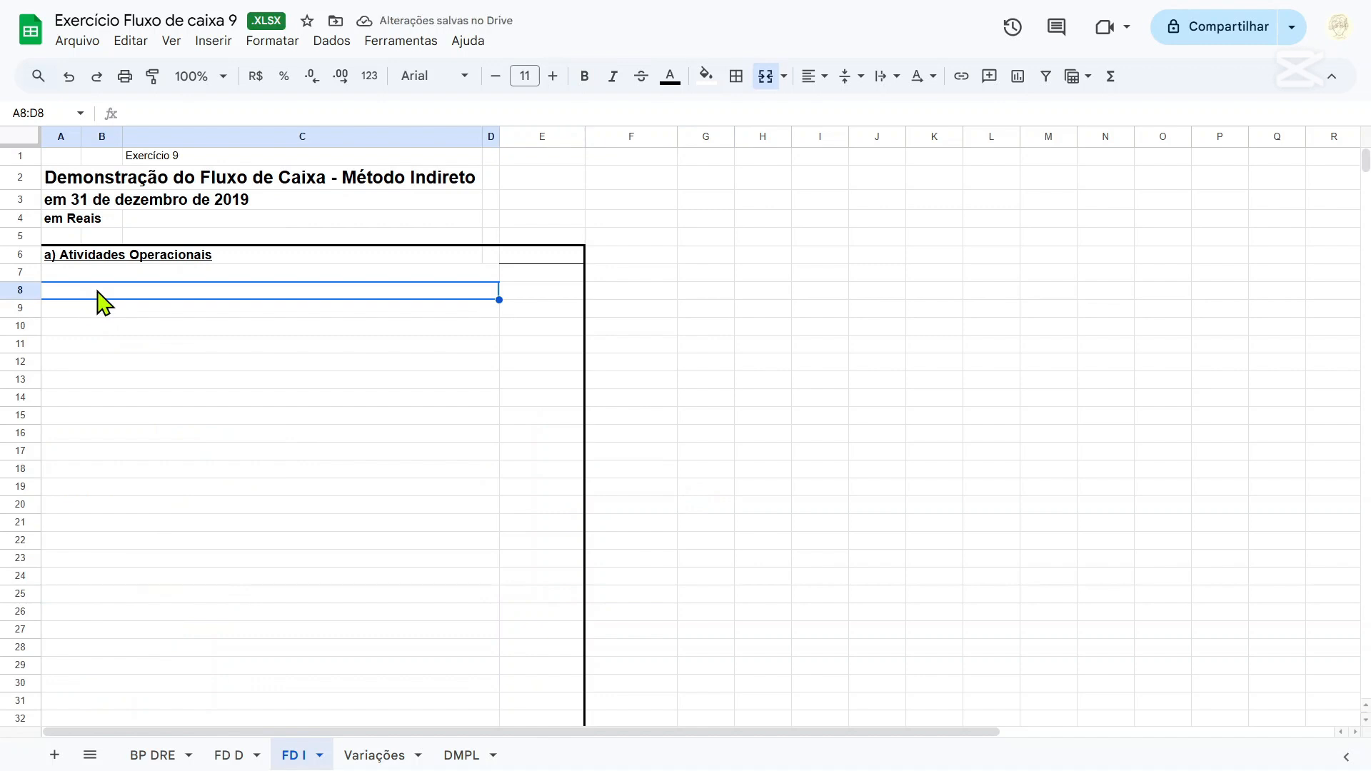
{"action": "type", "text": "Lucr"}
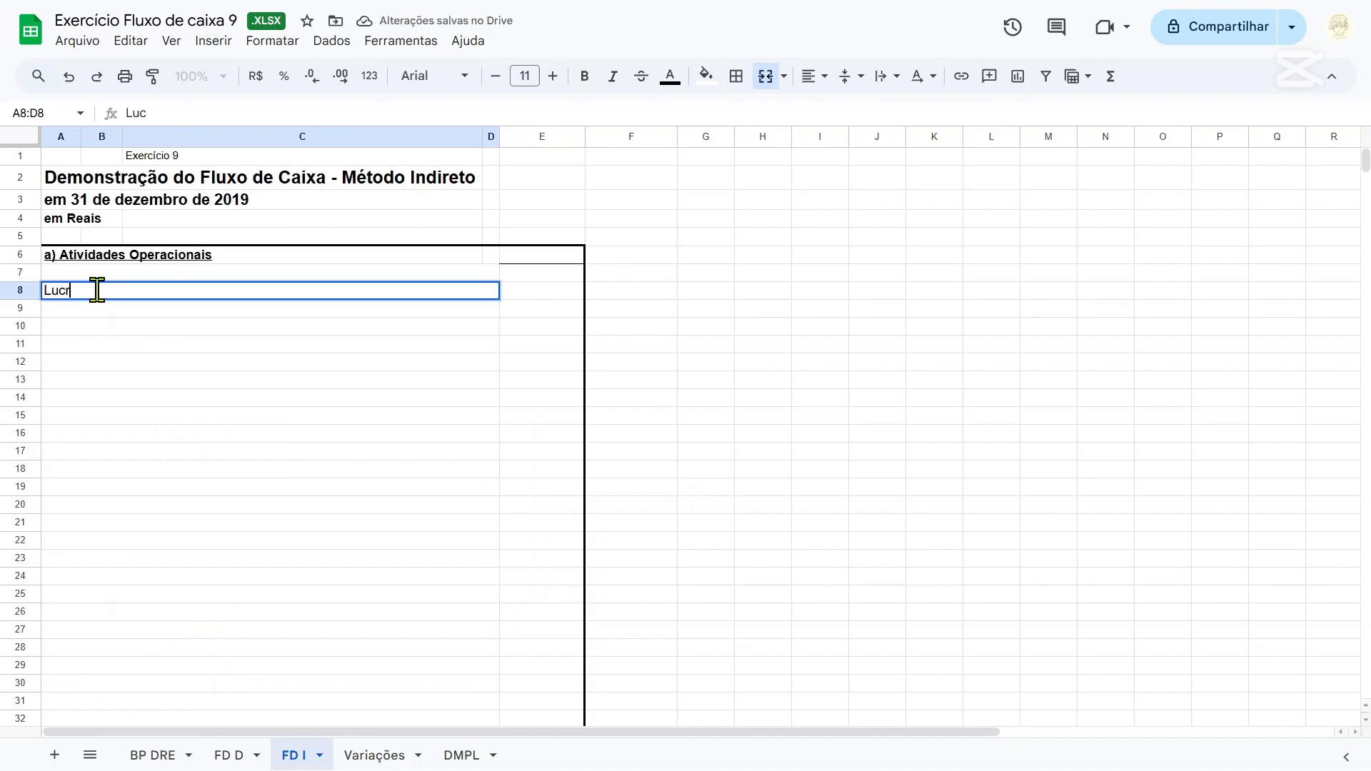
{"action": "type", "text": "o líquido"}
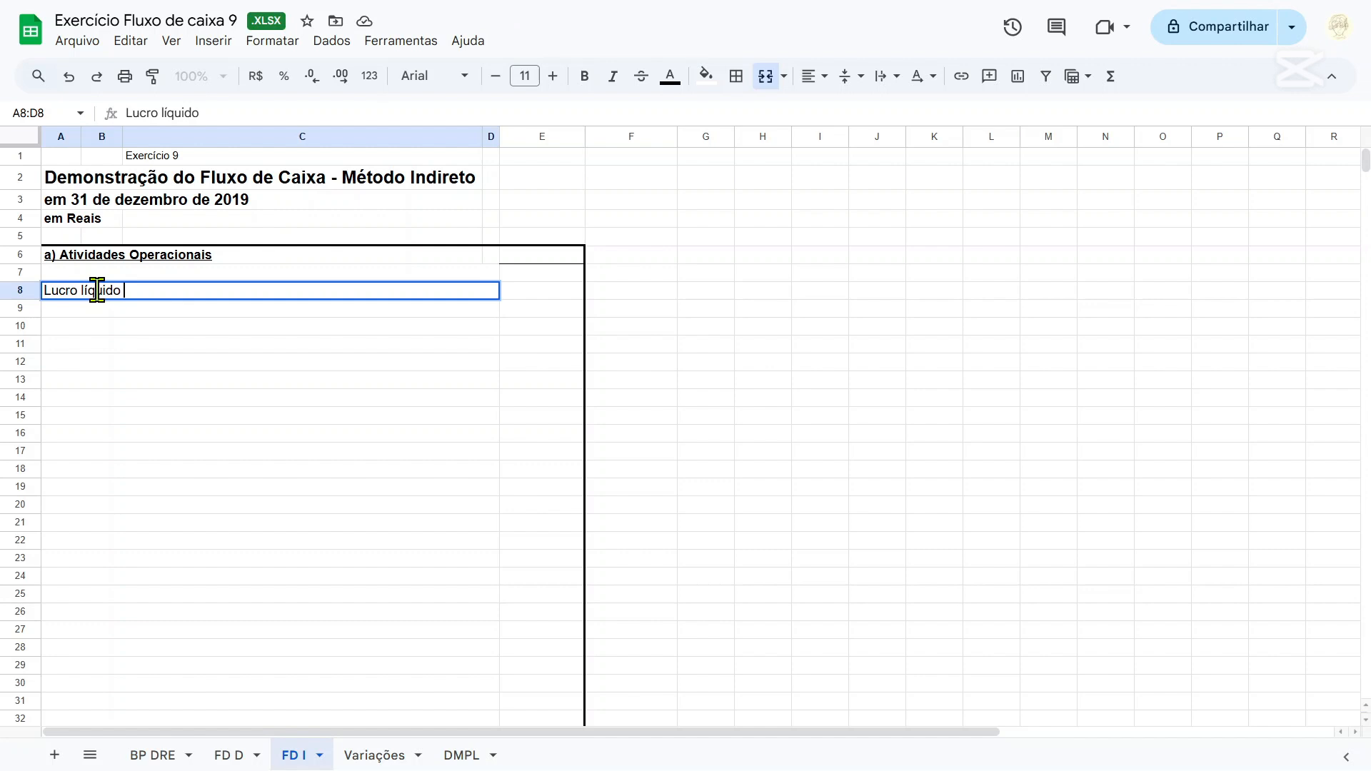
{"action": "type", "text": " do Exercício"}
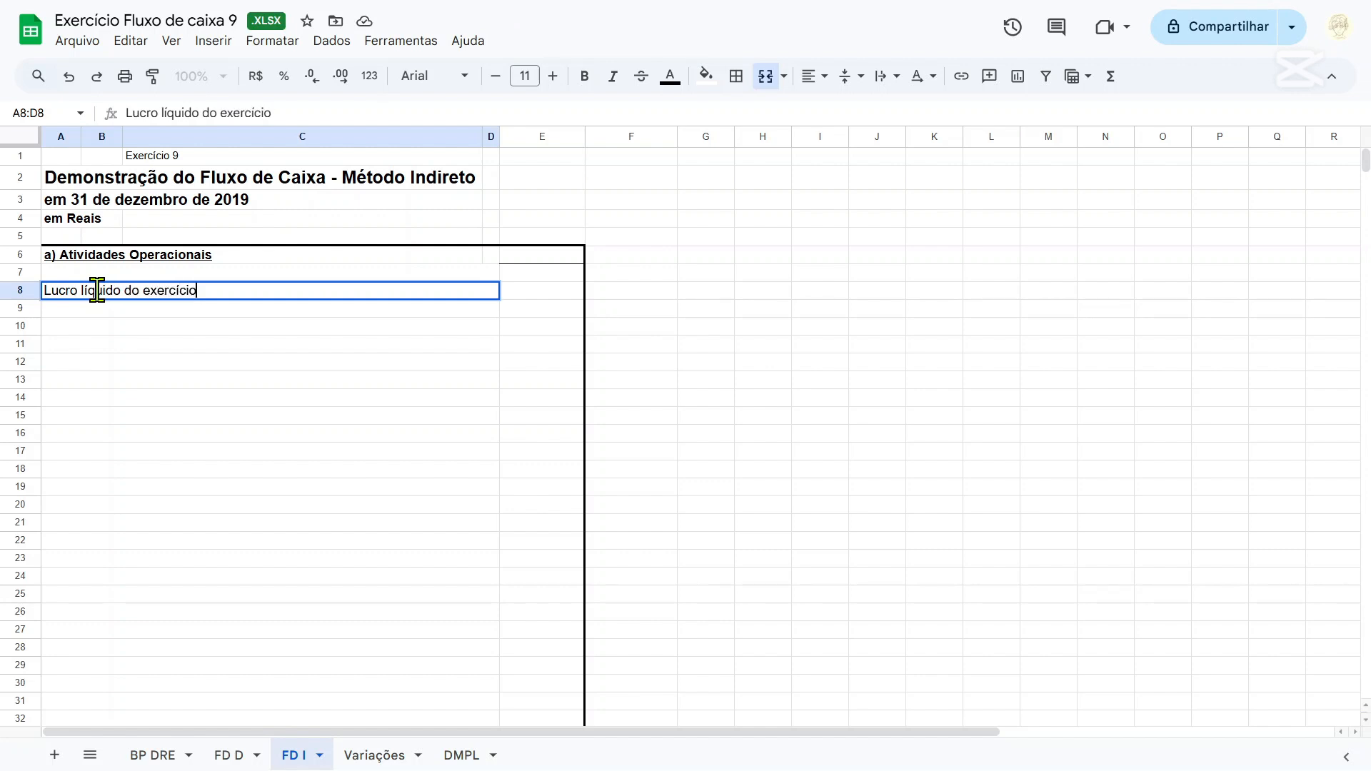
Link E8 on FD I to the Resultado líquido do exercício in D69 of BP DRE.
{"action": "key", "text": "Tab"}
{"action": "type", "text": "="}
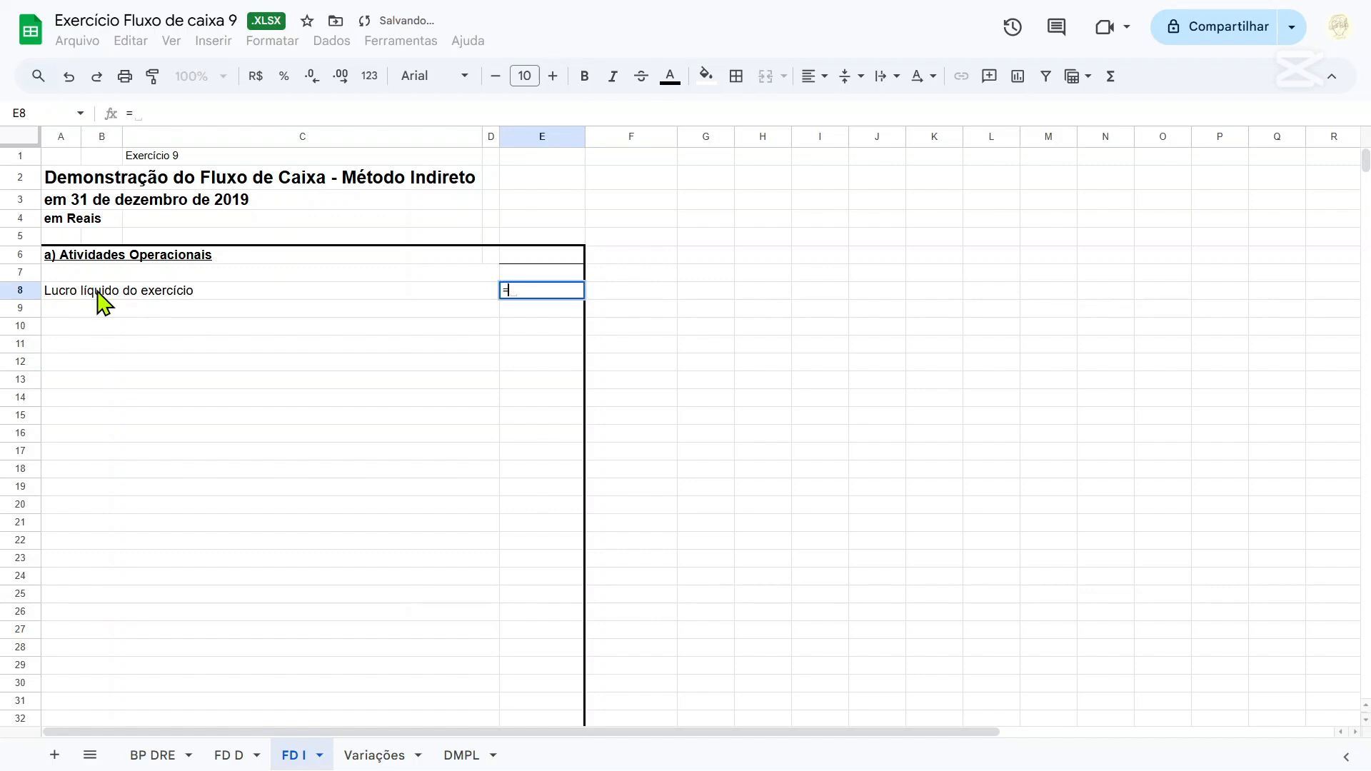
{"action": "left_click", "coordinate": [163, 759]}
{"action": "scroll", "coordinate": [379, 483], "scroll_direction": "down", "scroll_amount": 5}
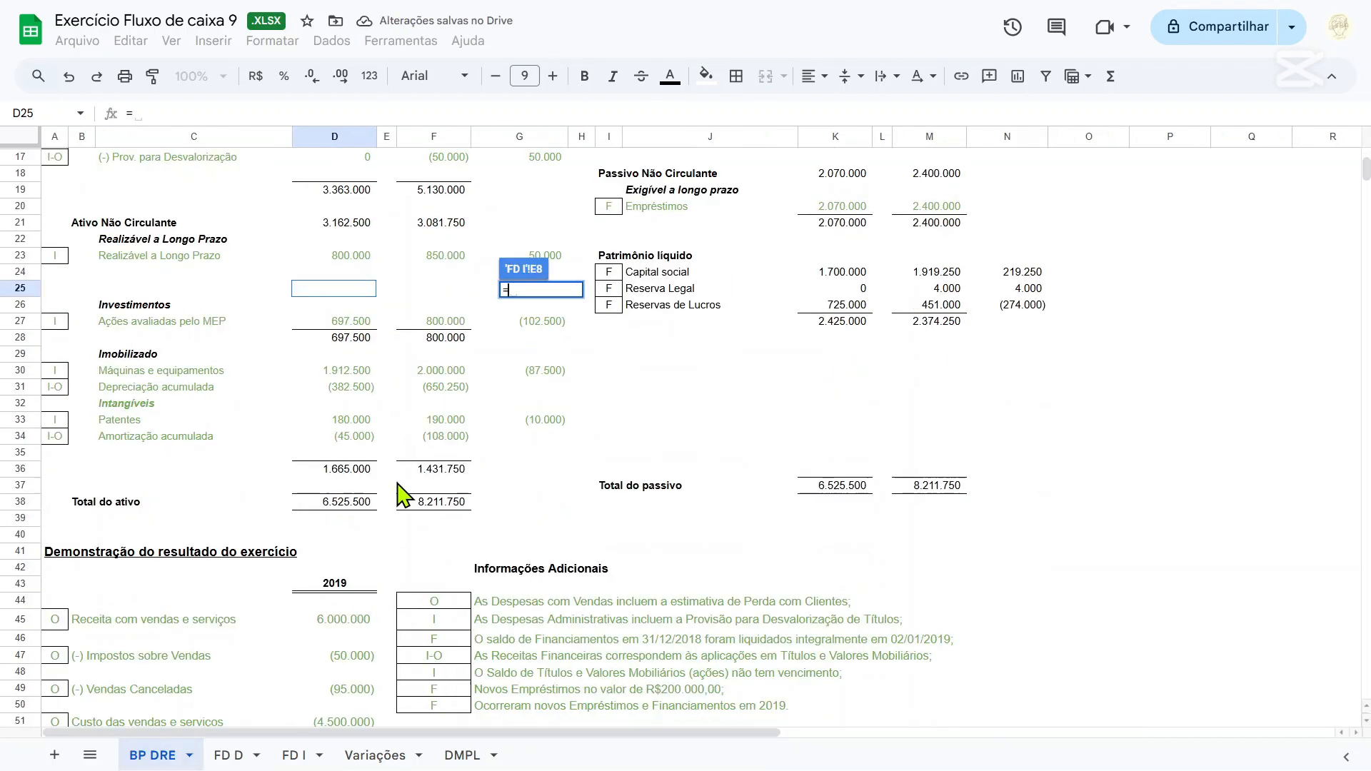
{"action": "scroll", "coordinate": [400, 485], "scroll_direction": "down", "scroll_amount": 9}
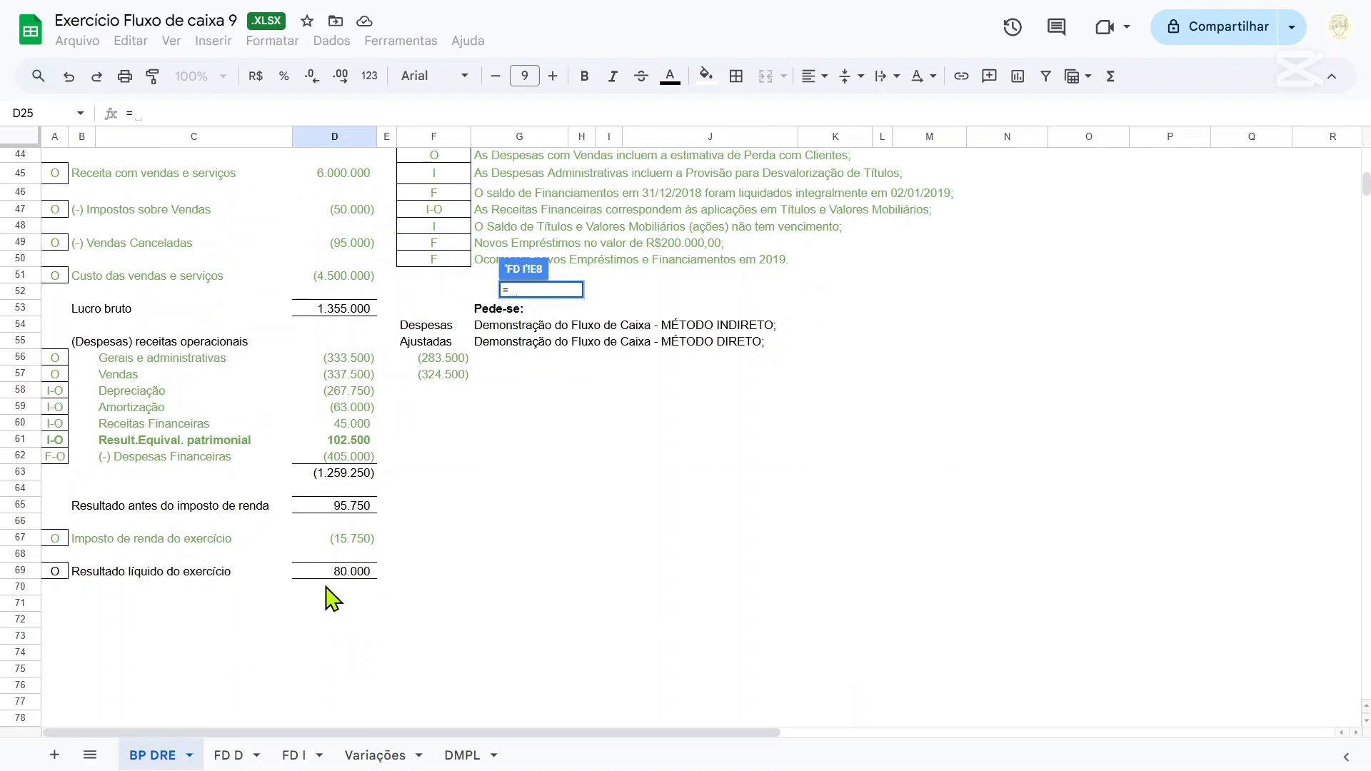
{"action": "left_click", "coordinate": [343, 571]}
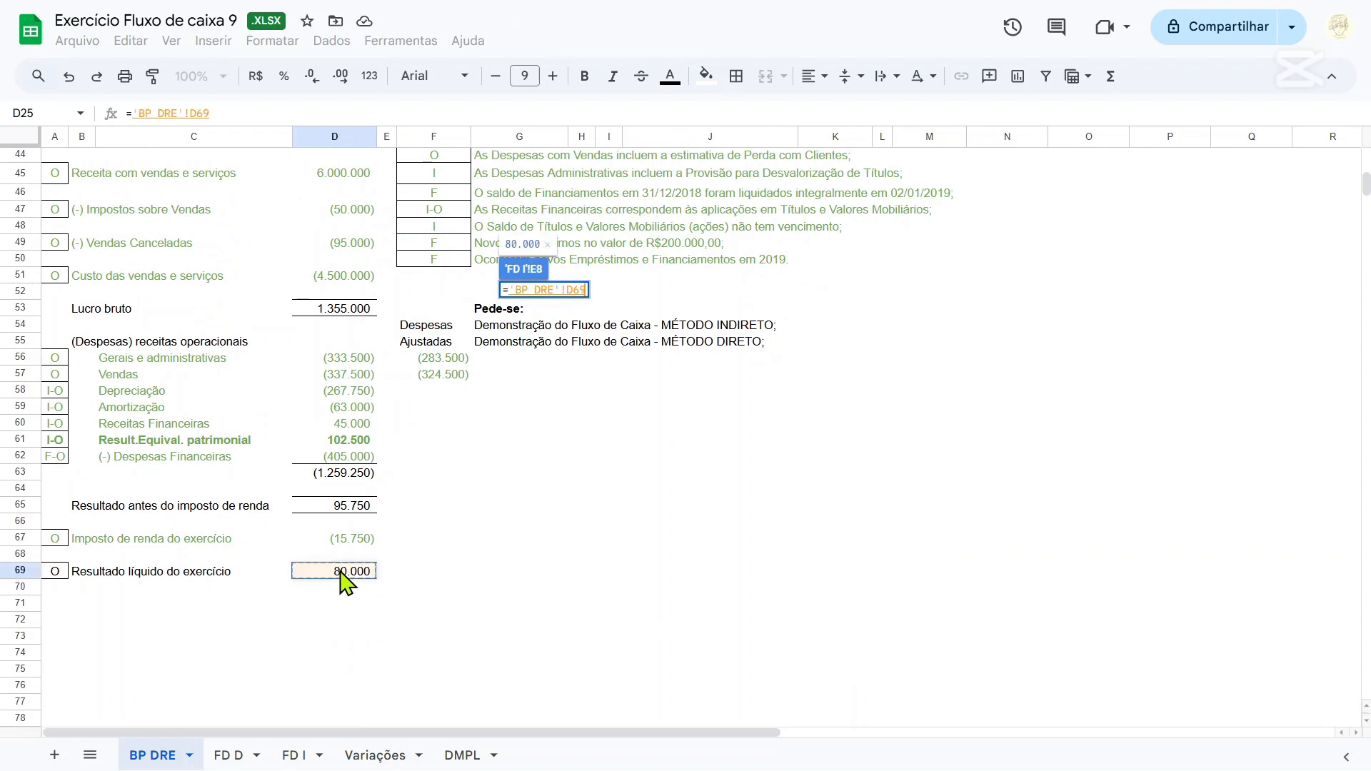
{"action": "key", "text": "Return"}
Examine the Imposto de renda do exercício line on BP DRE and the IR e CSLL entries I15 and I16 on Variações.
{"action": "left_click", "coordinate": [225, 758]}
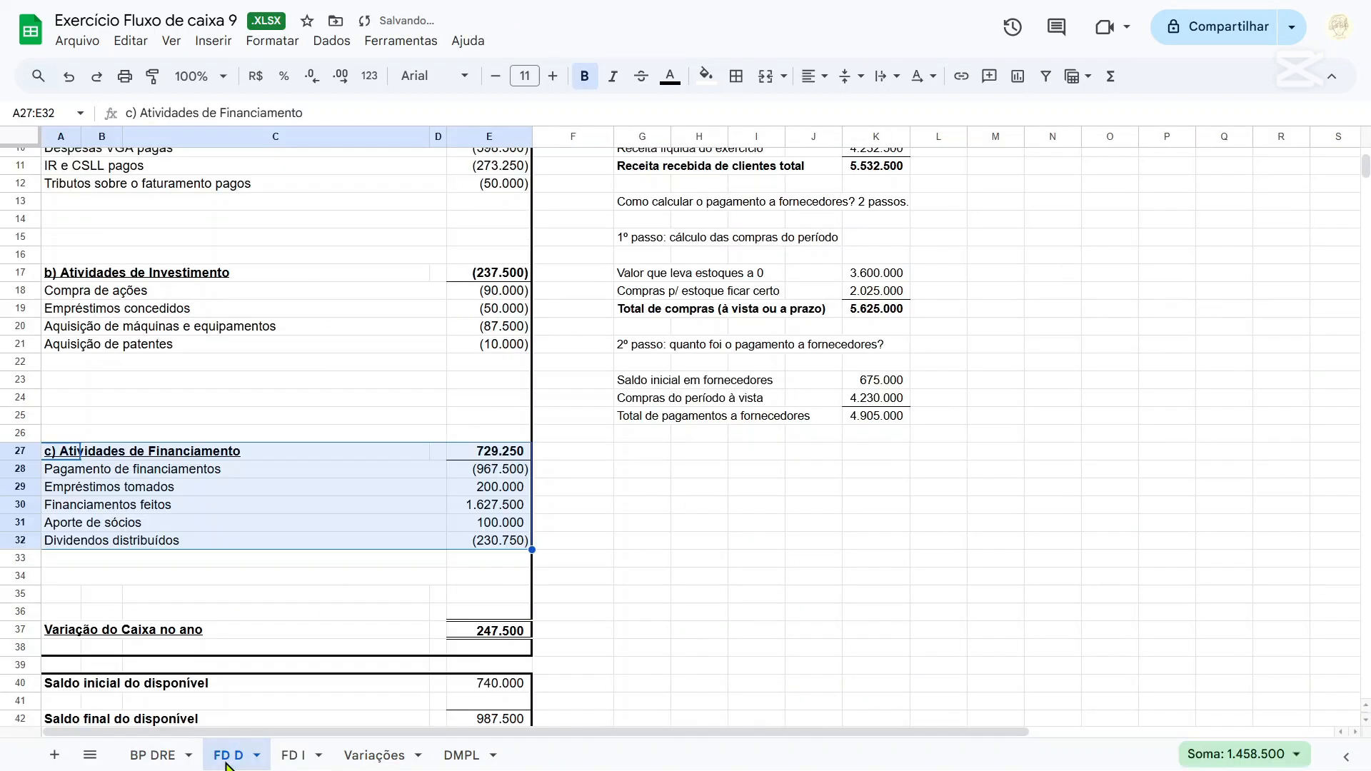
{"action": "left_click", "coordinate": [183, 757]}
{"action": "left_click", "coordinate": [332, 541]}
{"action": "left_click_drag", "start_coordinate": [275, 542], "coordinate": [67, 542]}
{"action": "left_click", "coordinate": [378, 757]}
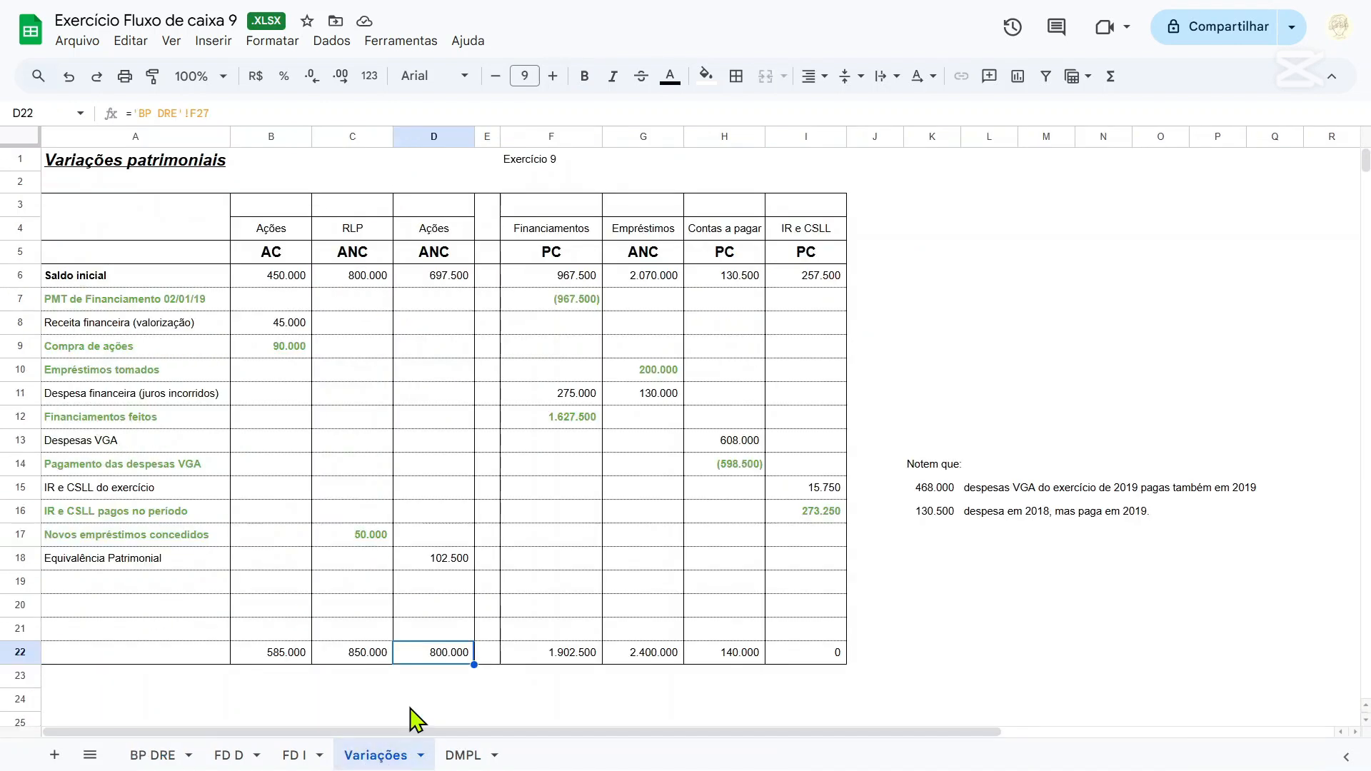
{"action": "left_click", "coordinate": [820, 494]}
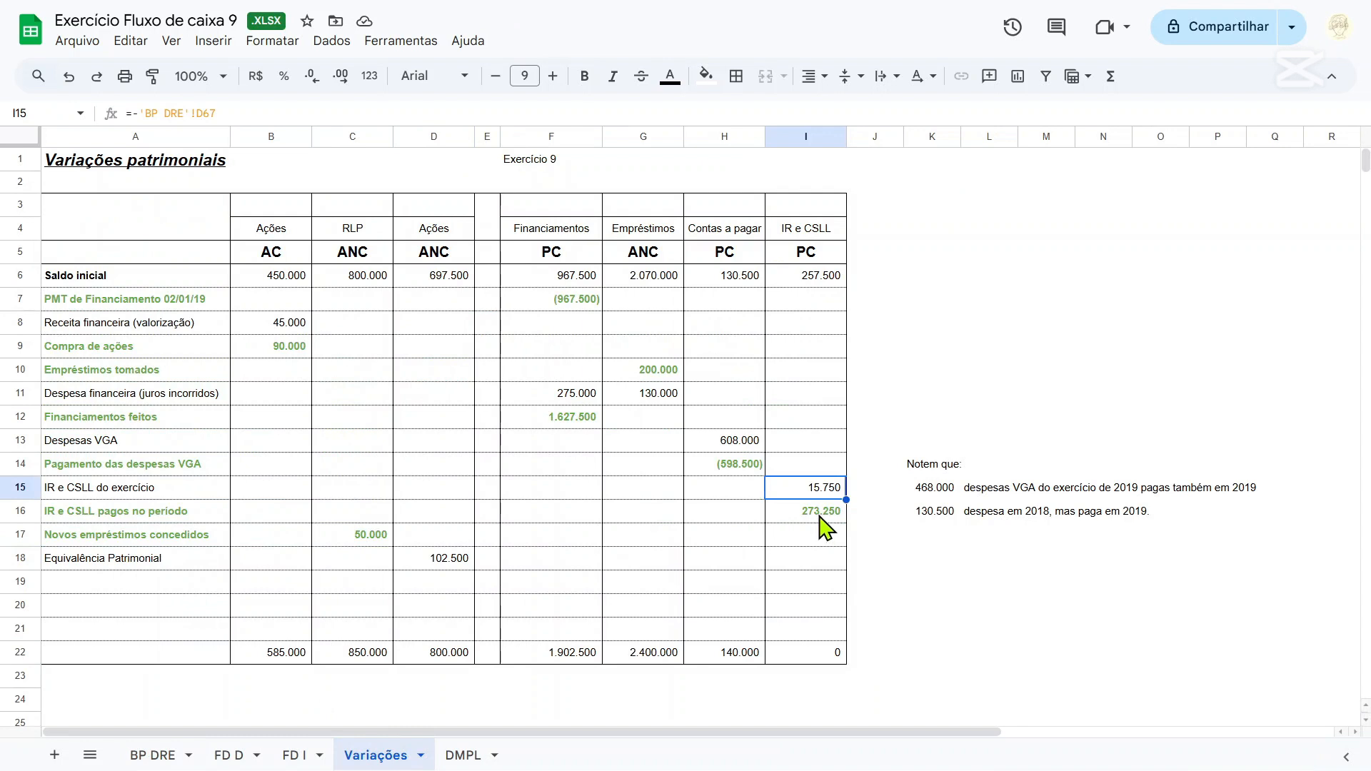
{"action": "left_click", "coordinate": [821, 516]}
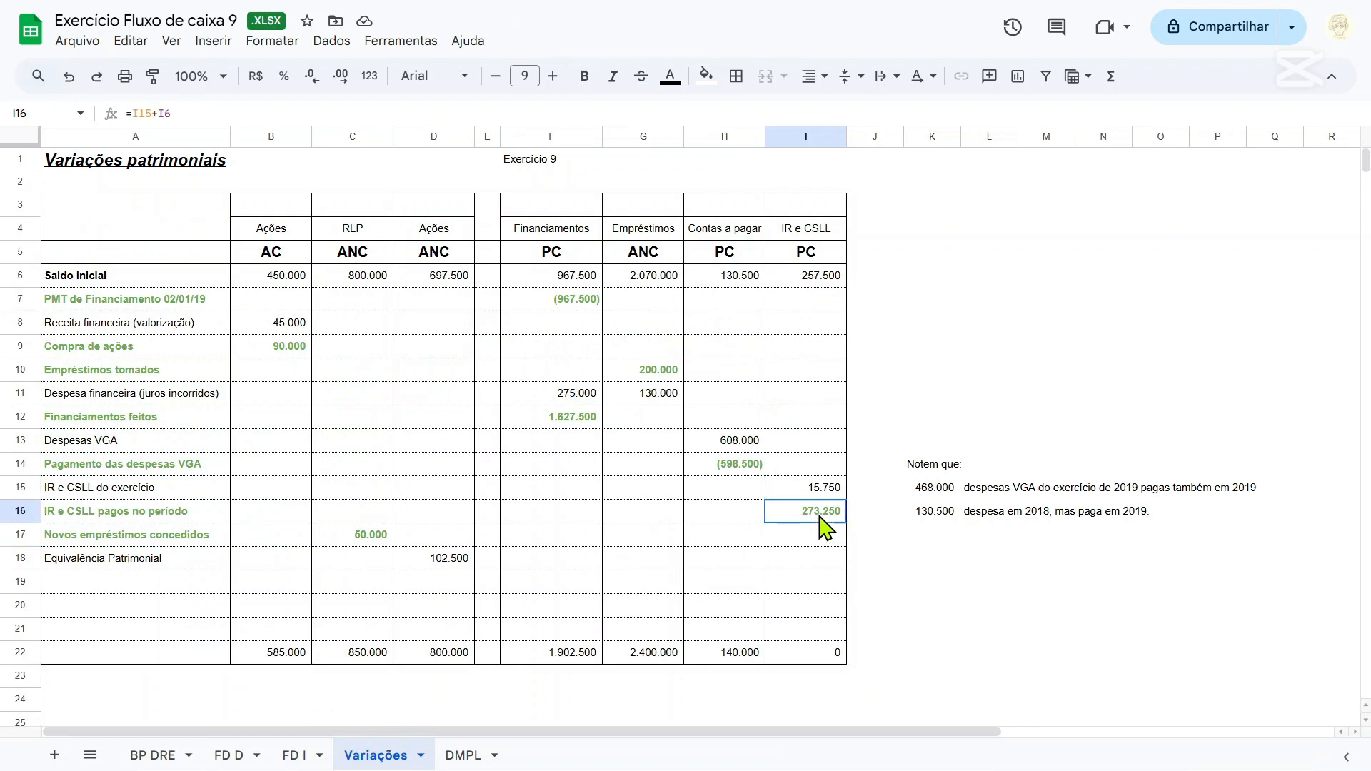
{"action": "left_click", "coordinate": [152, 756]}
{"action": "scroll", "coordinate": [364, 679], "scroll_direction": "up", "scroll_amount": 7}
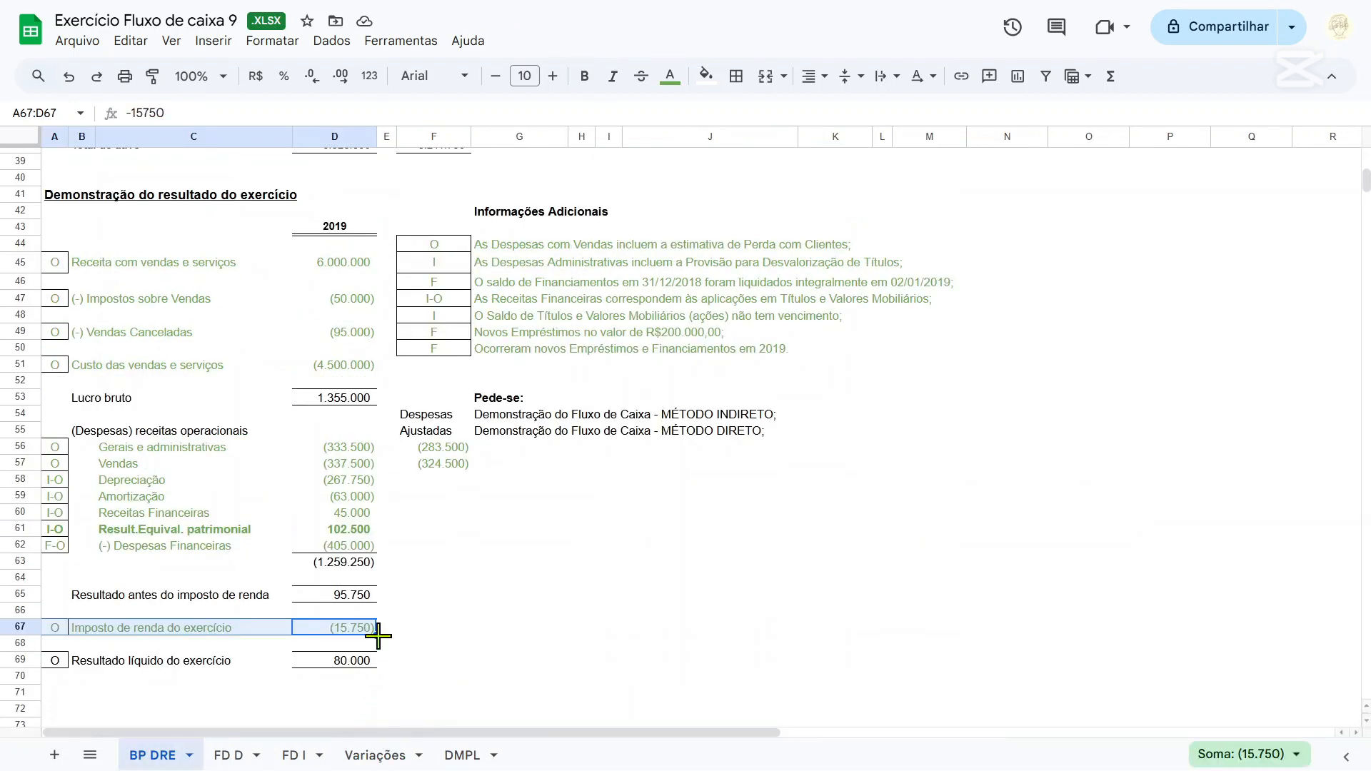
{"action": "scroll", "coordinate": [974, 269], "scroll_direction": "up", "scroll_amount": 4}
{"action": "scroll", "coordinate": [973, 297], "scroll_direction": "down", "scroll_amount": 10}
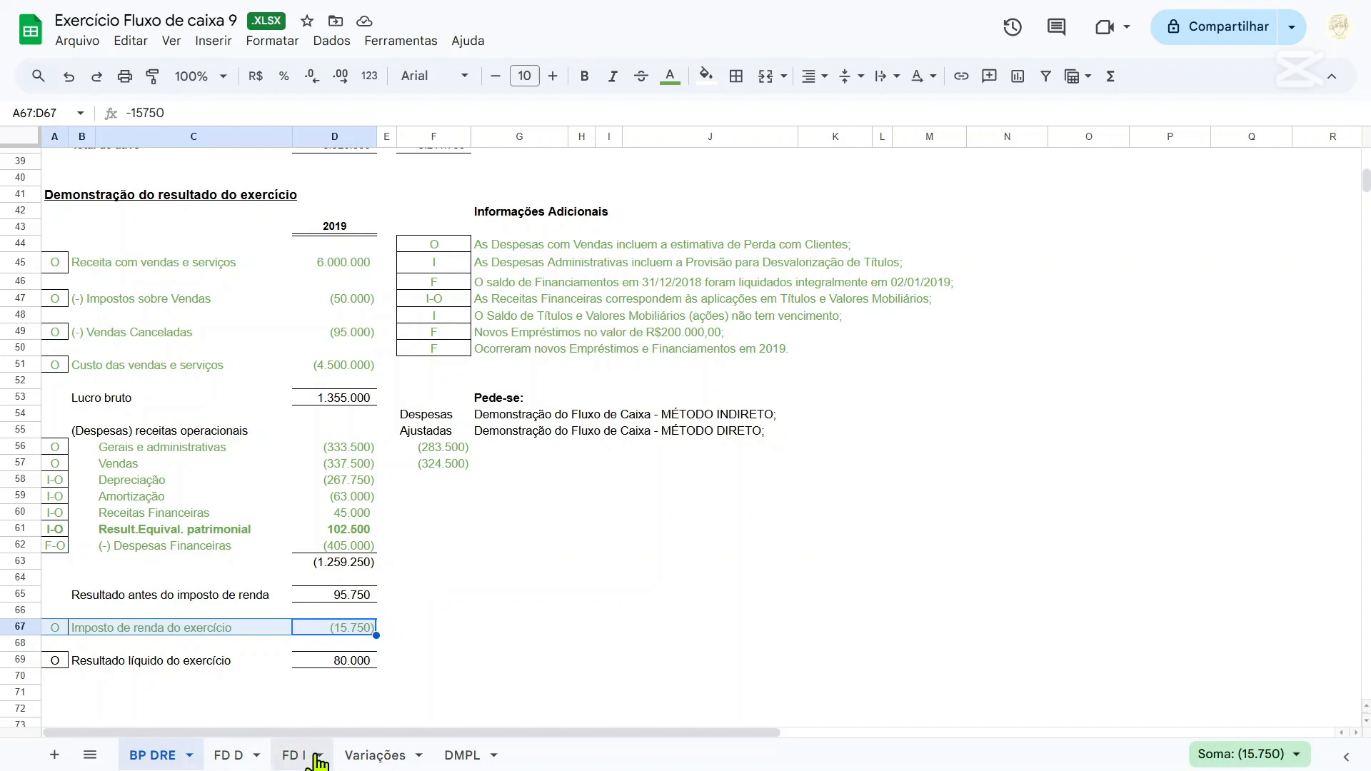
Enter the heading "Ajustes por:" in A10 on FD I and leave row 11 blank.
{"action": "left_click", "coordinate": [289, 758]}
{"action": "left_click", "coordinate": [85, 325]}
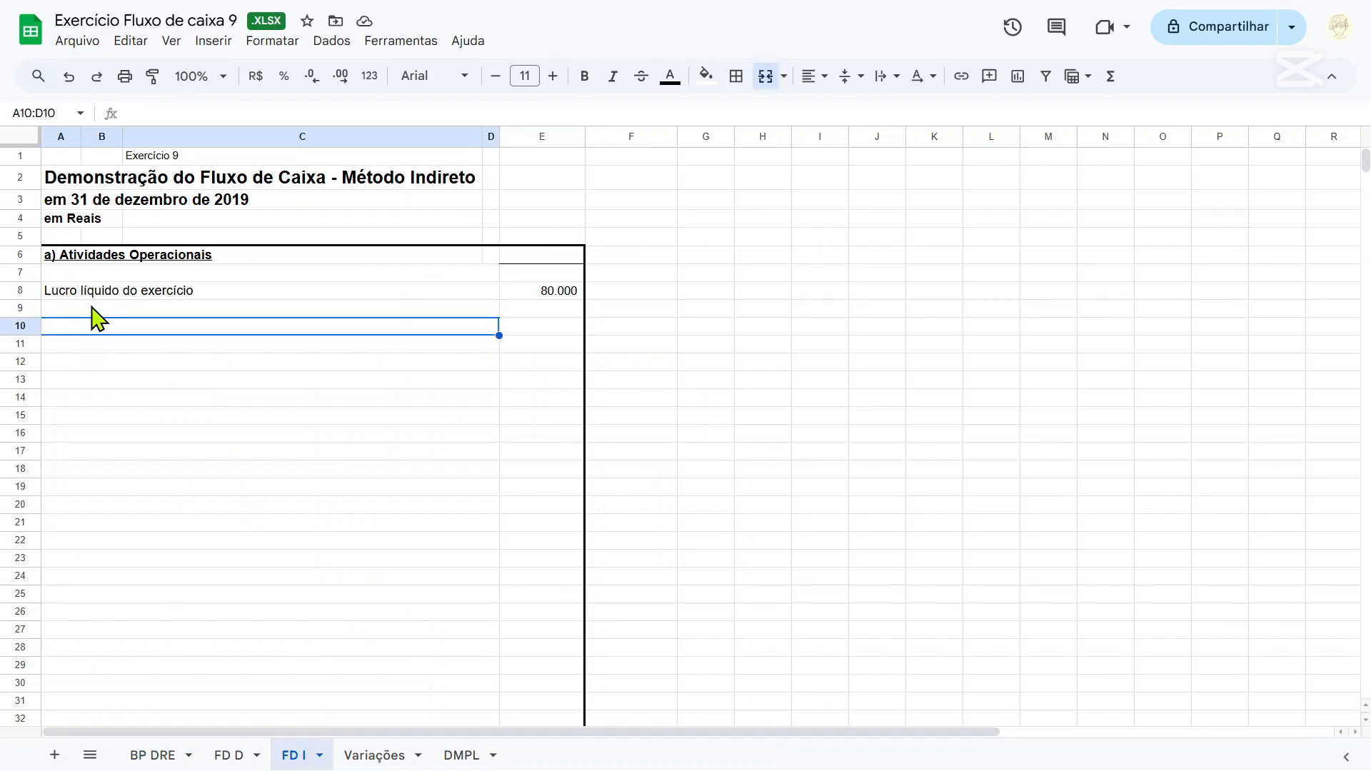
{"action": "type", "text": "Ajustes"}
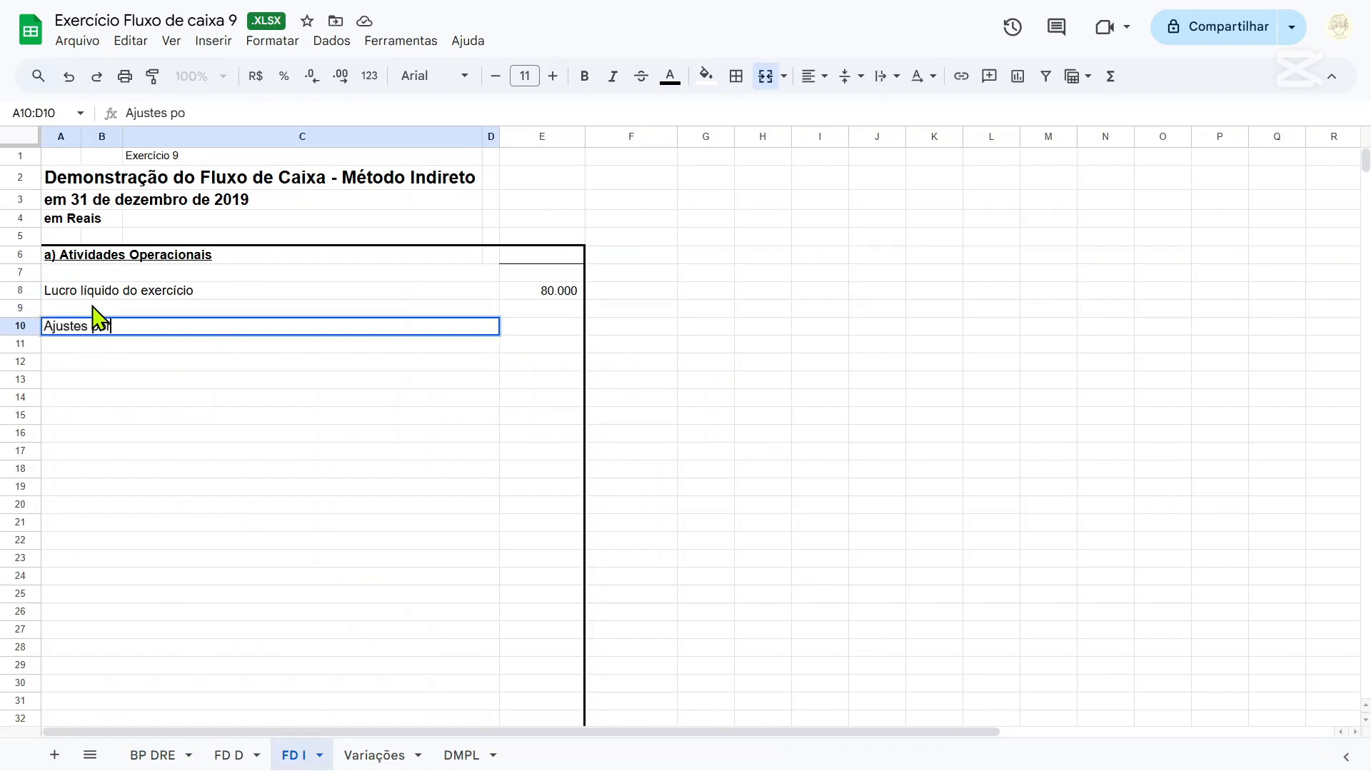
{"action": "type", "text": " por:"}
{"action": "key", "text": "Return"}
{"action": "type", "text": "="}
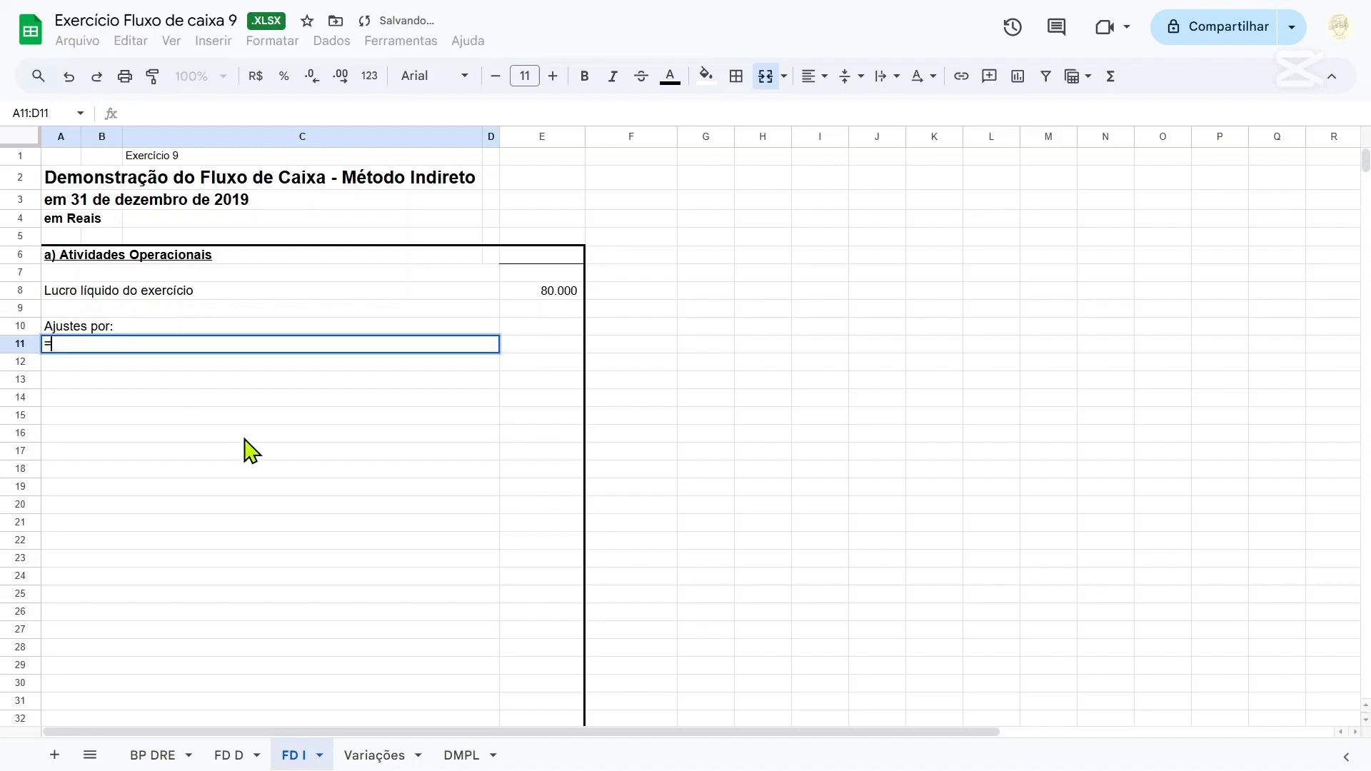
{"action": "key", "text": "BackSpace"}
{"action": "key", "text": "Return"}
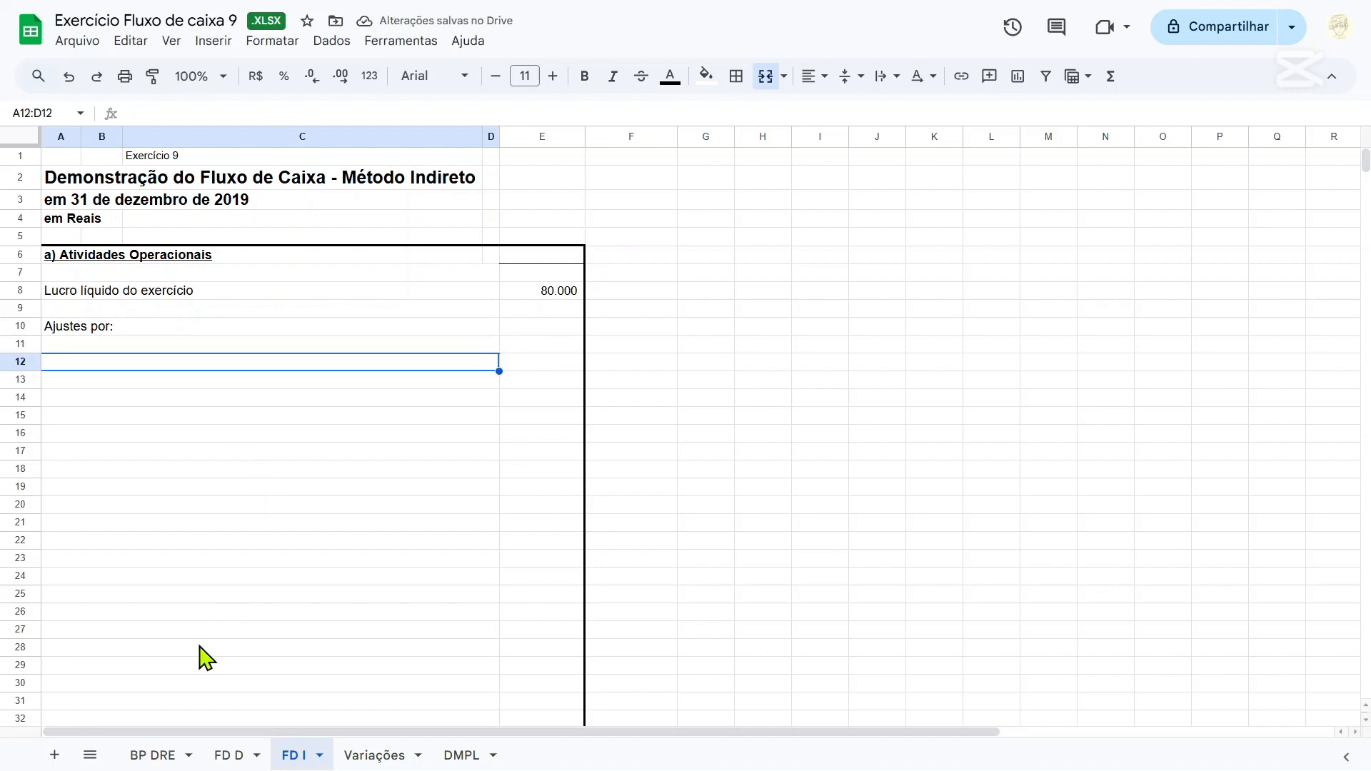
{"action": "type", "text": "="}
{"action": "left_click", "coordinate": [146, 755]}
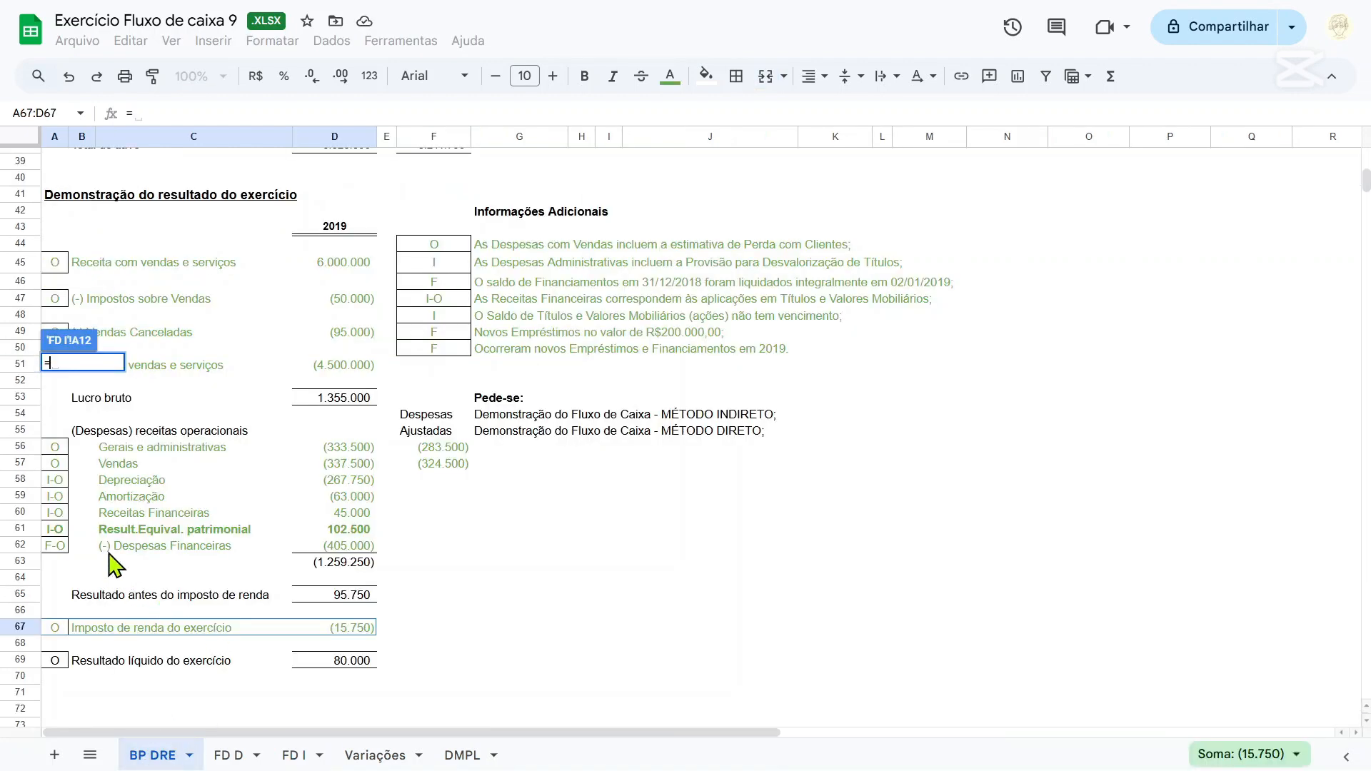
{"action": "left_click", "coordinate": [114, 554]}
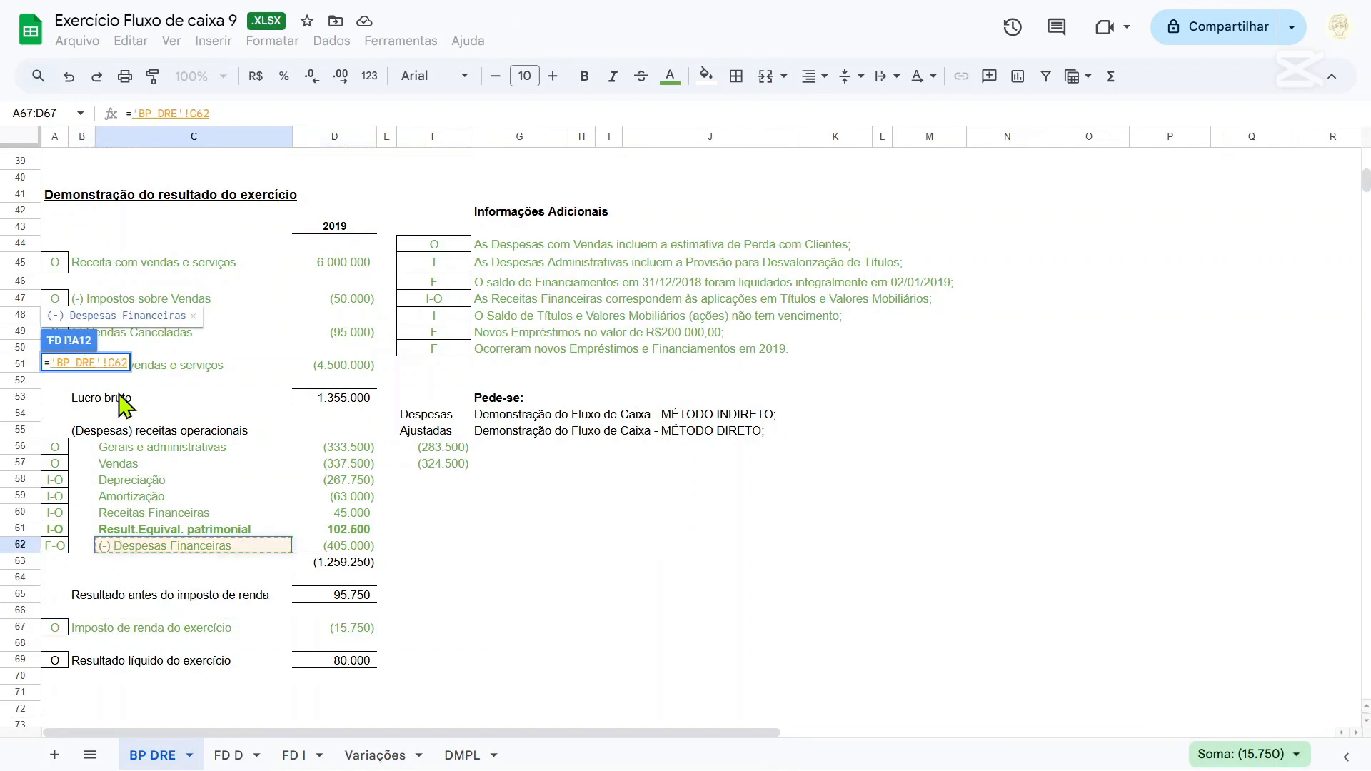
{"action": "key", "text": "Escape"}
Enter the adjustment label "Despesas financeiras não pagas" in A12 on FD I.
{"action": "type", "text": "Despesas fin"}
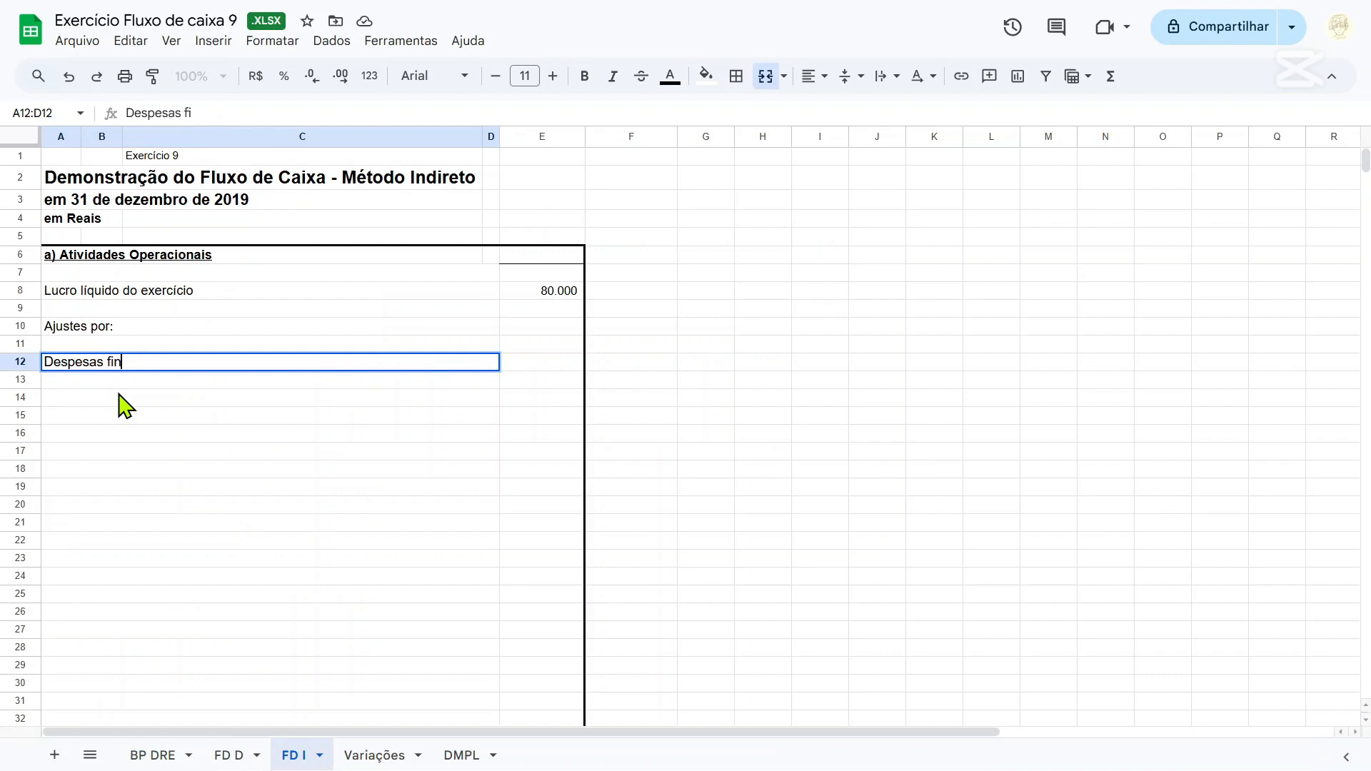
{"action": "type", "text": "anceiras n"}
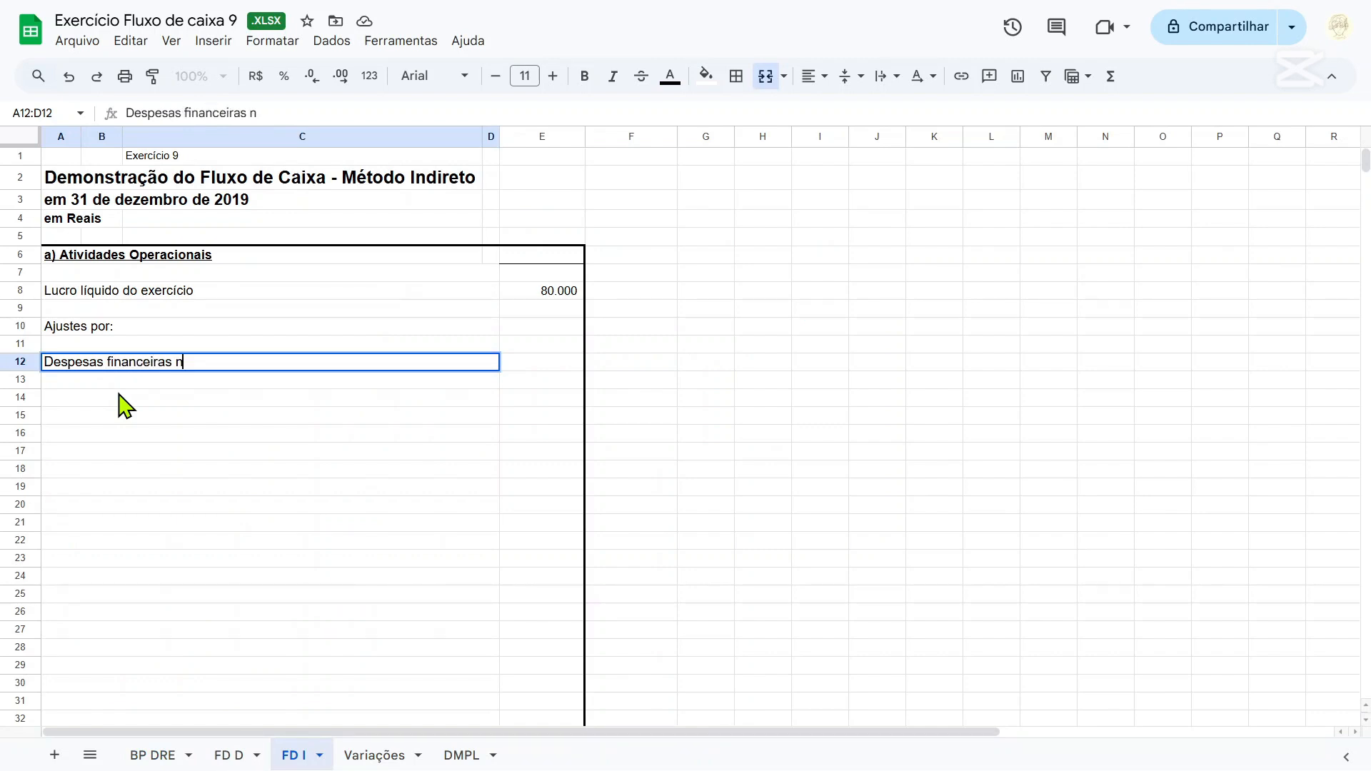
{"action": "type", "text": "ão pagas"}
{"action": "key", "text": "Return"}
Label A13 on FD I "Receitas financeiras não recebida", checking the Receita financeira entry in B8 of Variações.
{"action": "type", "text": "R"}
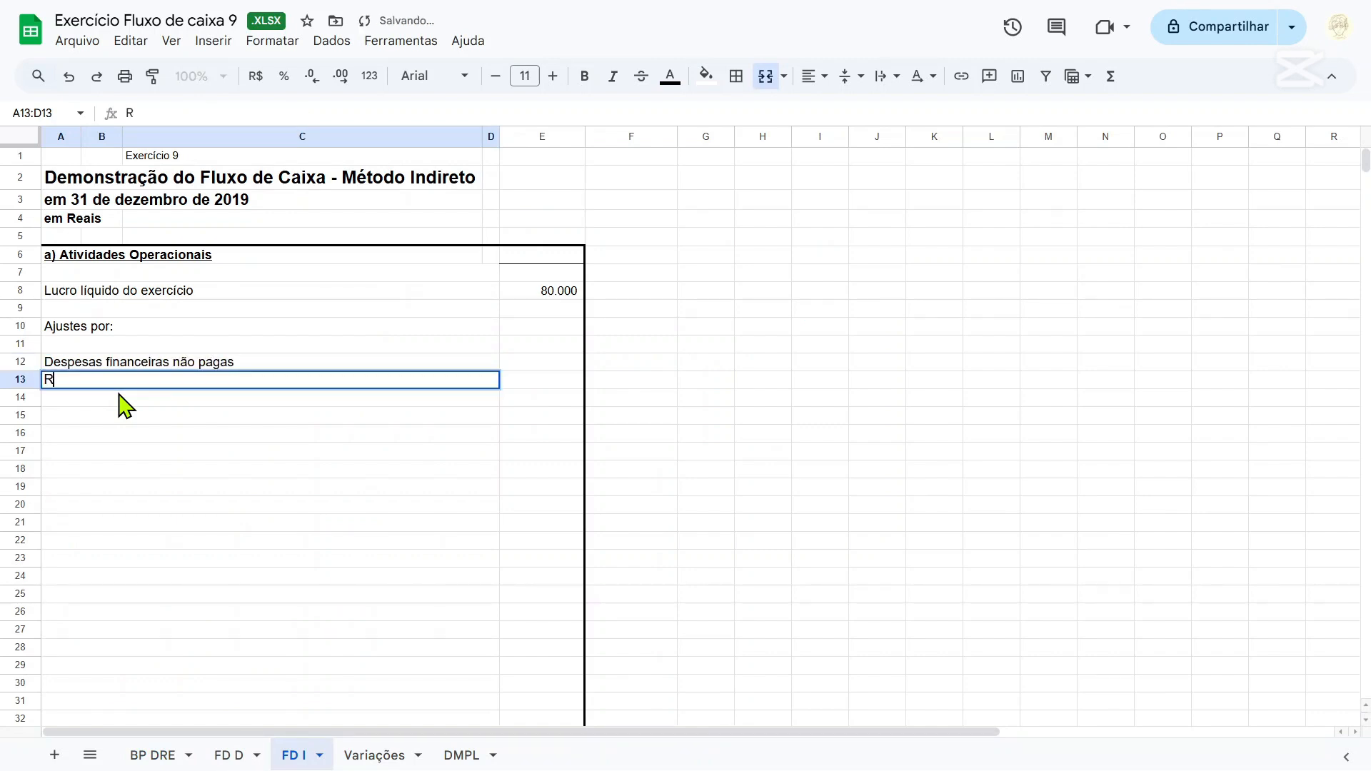
{"action": "type", "text": "eceitas financeiras"}
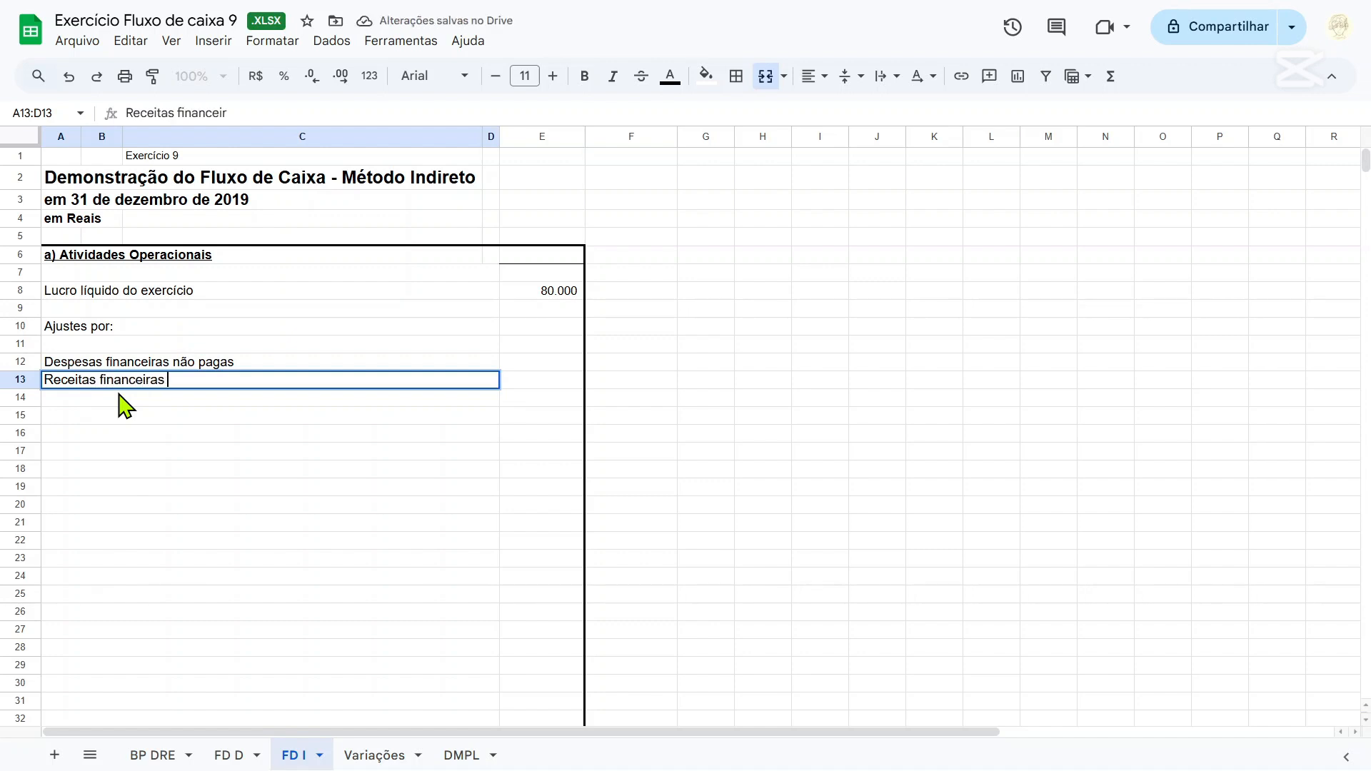
{"action": "left_click", "coordinate": [374, 755]}
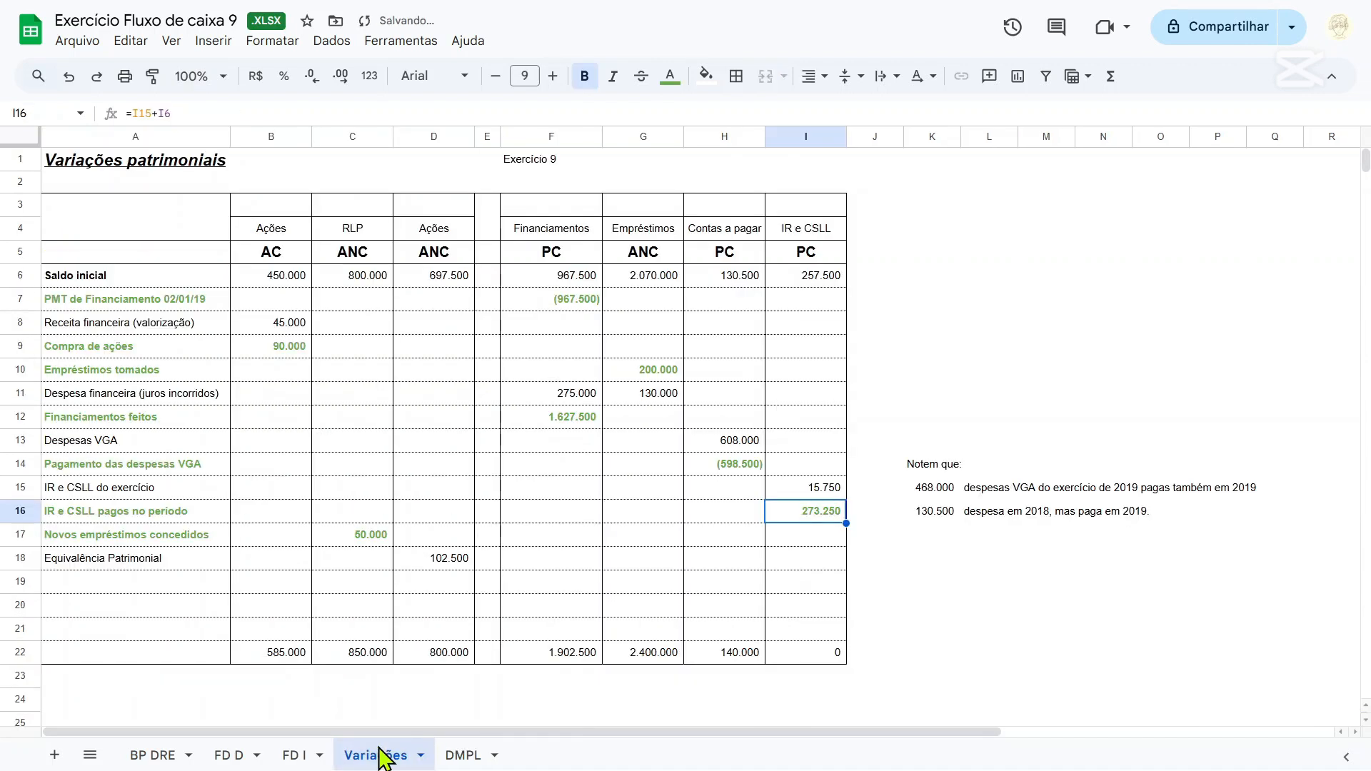
{"action": "left_click", "coordinate": [291, 327]}
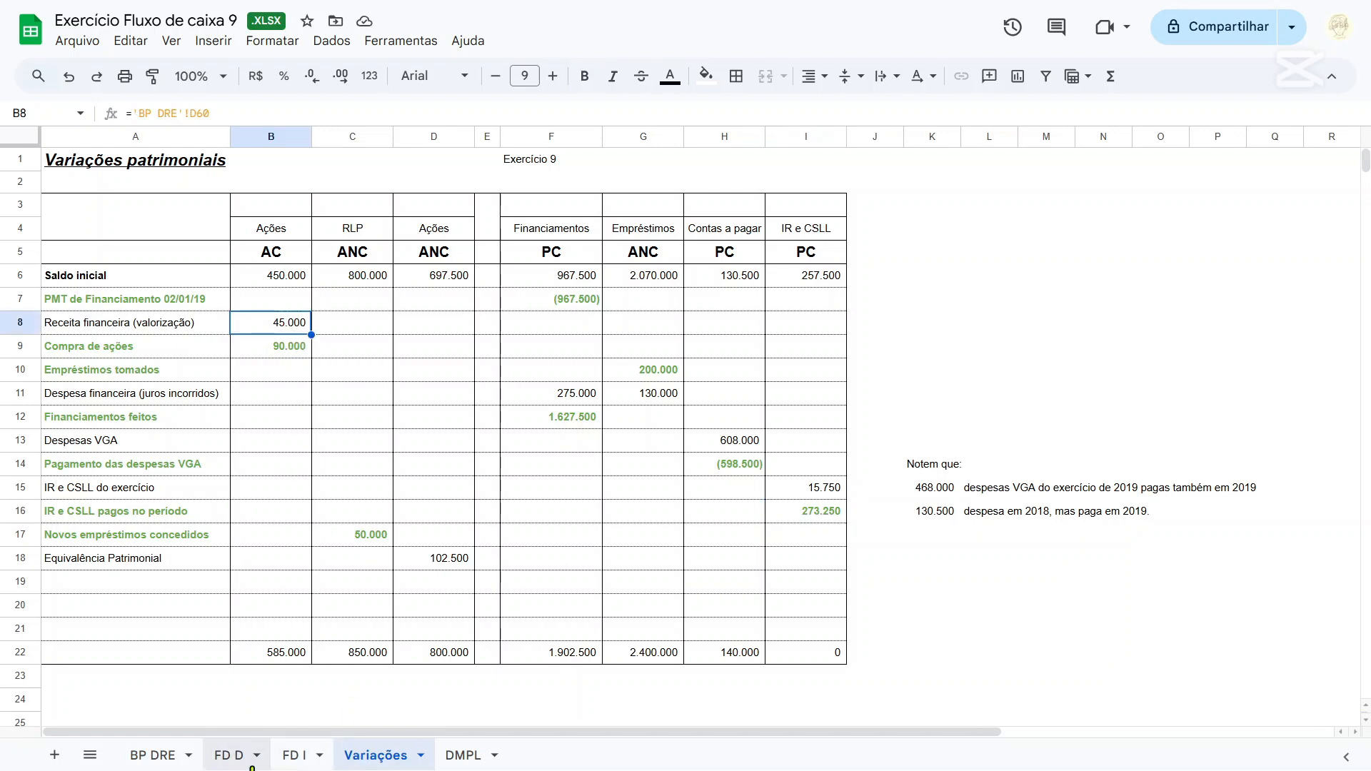
{"action": "left_click", "coordinate": [243, 757]}
{"action": "left_click", "coordinate": [298, 754]}
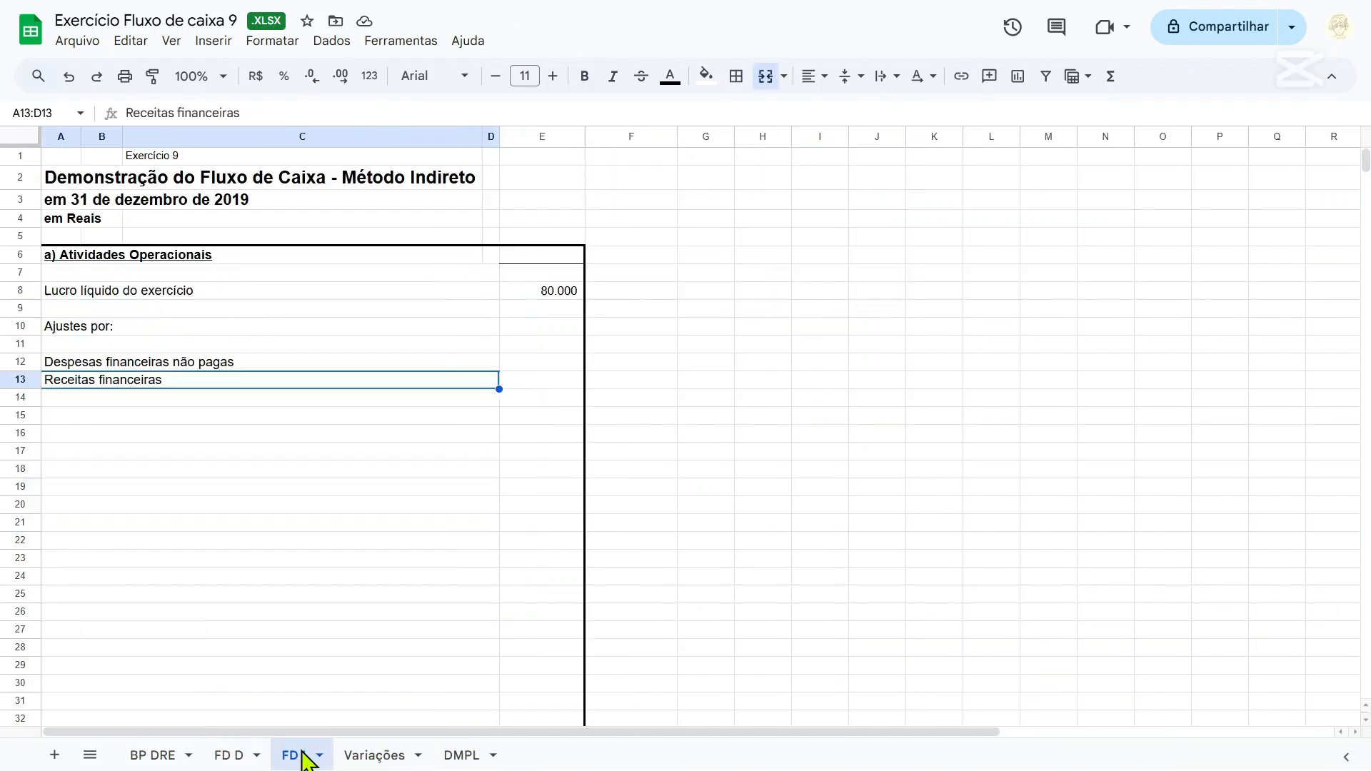
{"action": "double_click", "coordinate": [205, 380]}
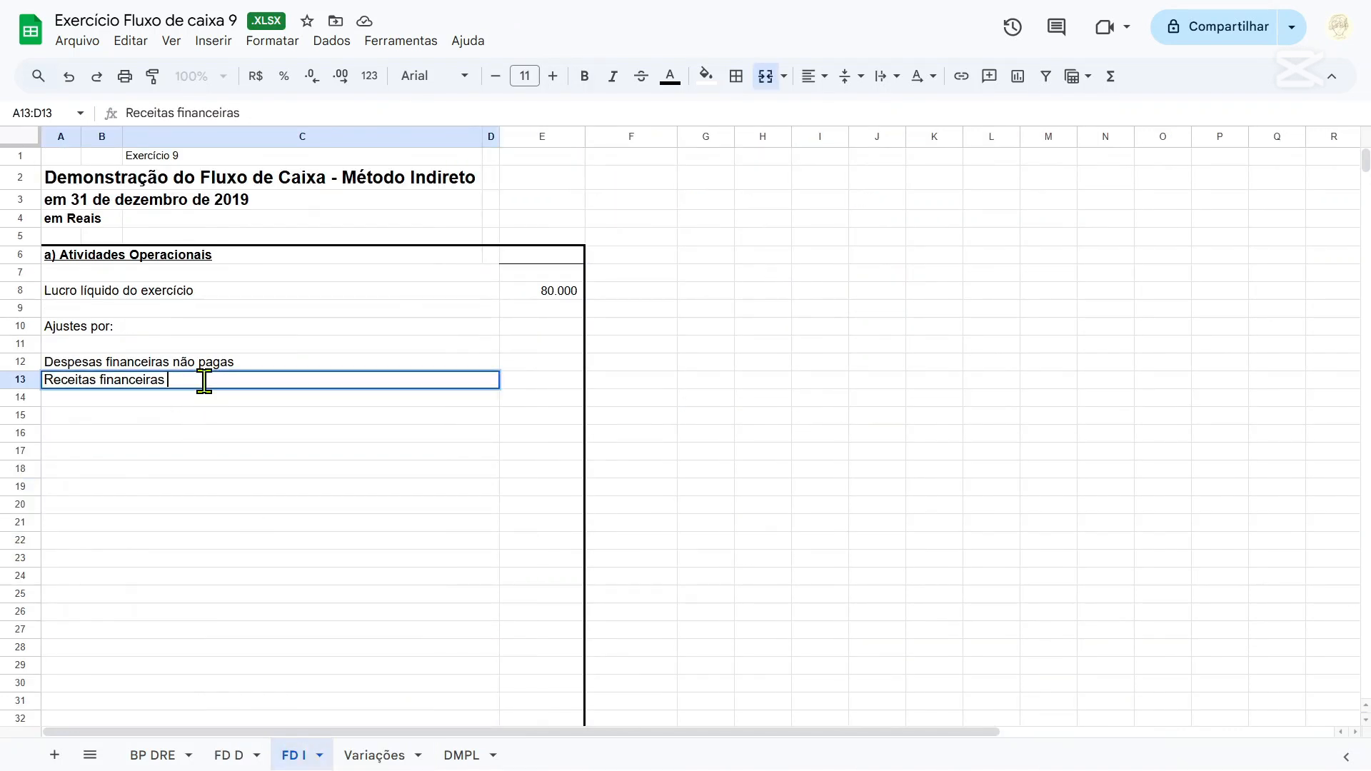
{"action": "type", "text": "não recebida"}
{"action": "key", "text": "Return"}
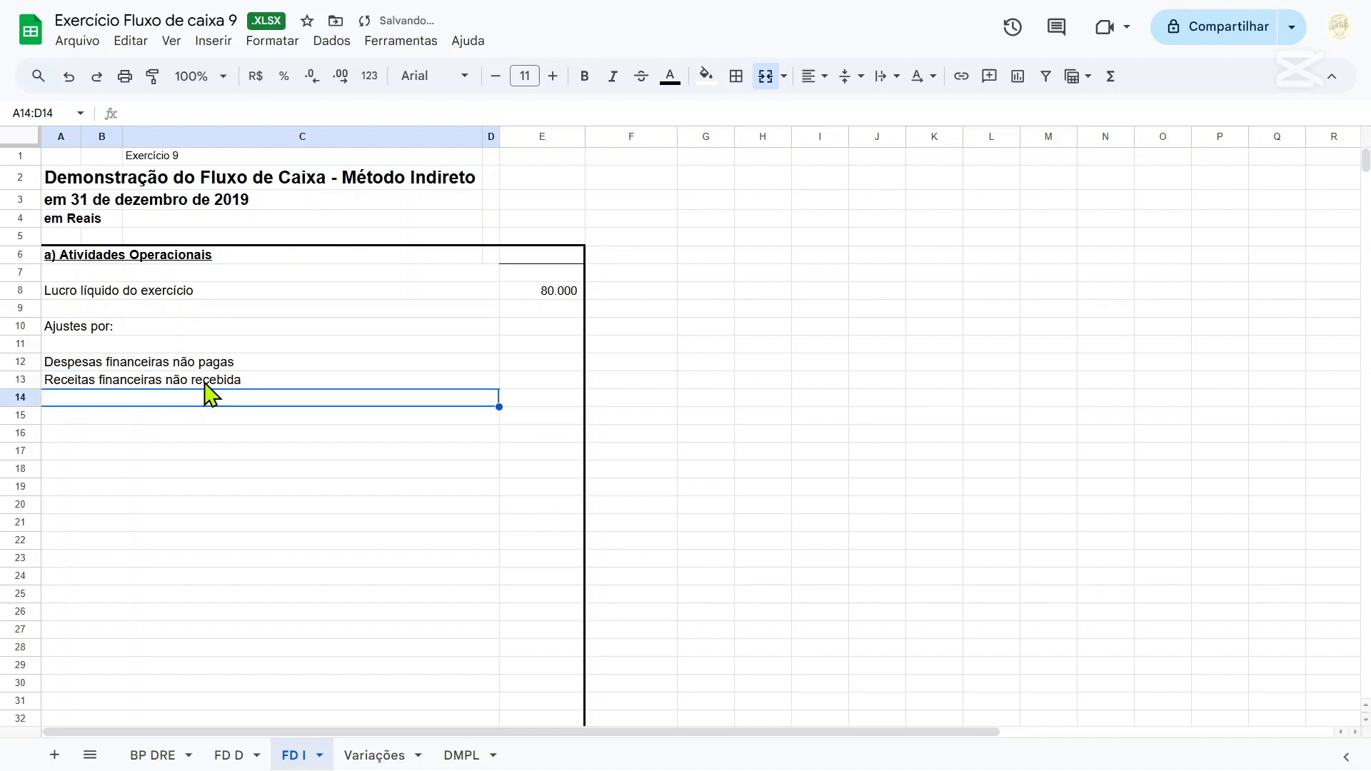
Label A14 on FD I "Resultado de equivalência patrimonial", checking the Result.Equival. patrimonial line on BP DRE.
{"action": "left_click", "coordinate": [152, 759]}
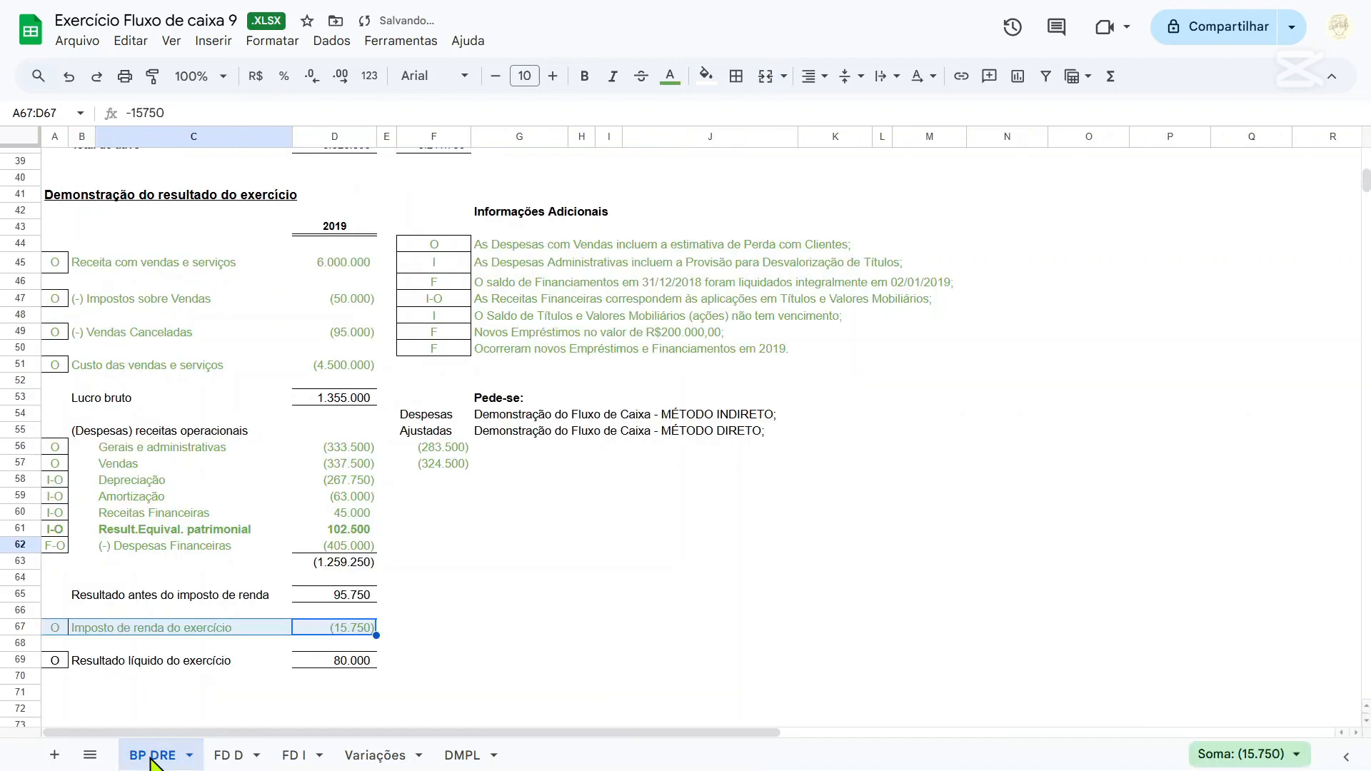
{"action": "left_click", "coordinate": [113, 531]}
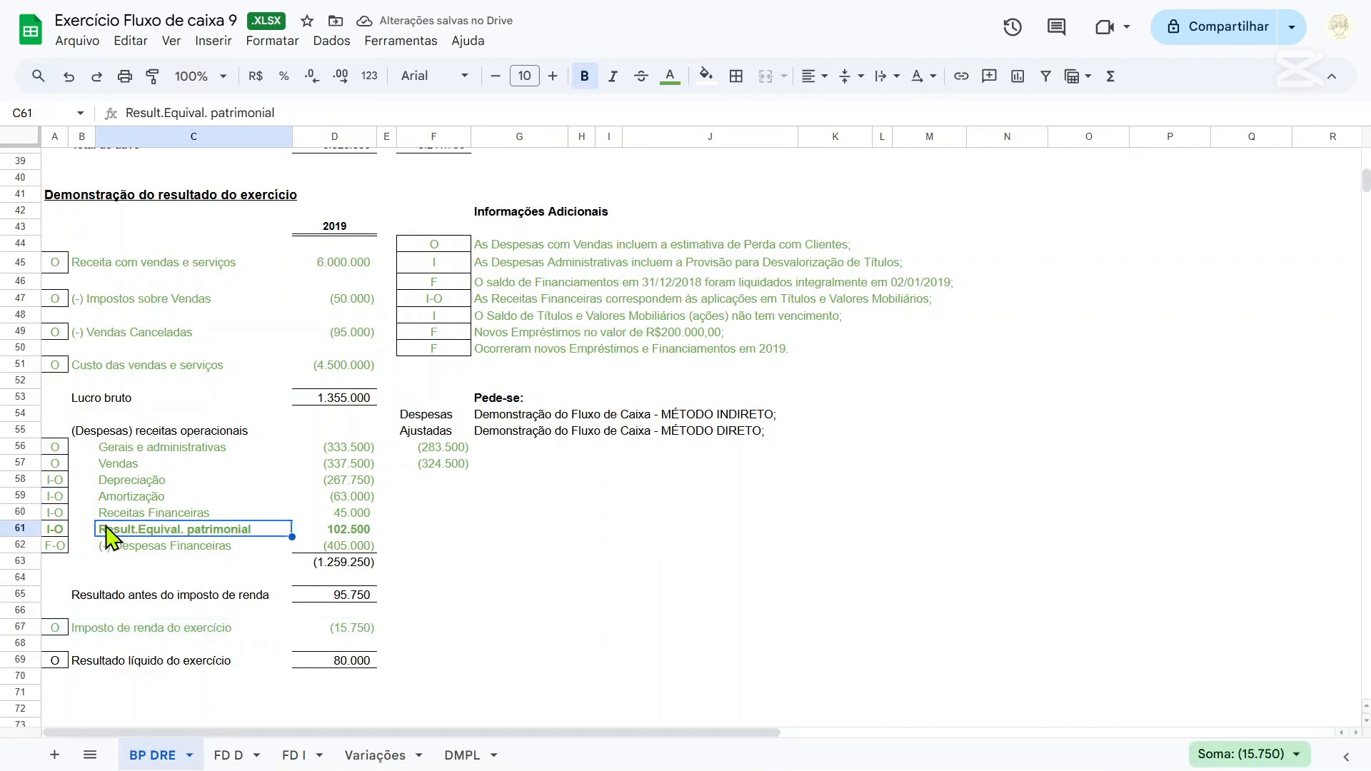
{"action": "left_click", "coordinate": [229, 755]}
{"action": "left_click", "coordinate": [303, 755]}
{"action": "type", "text": "R"}
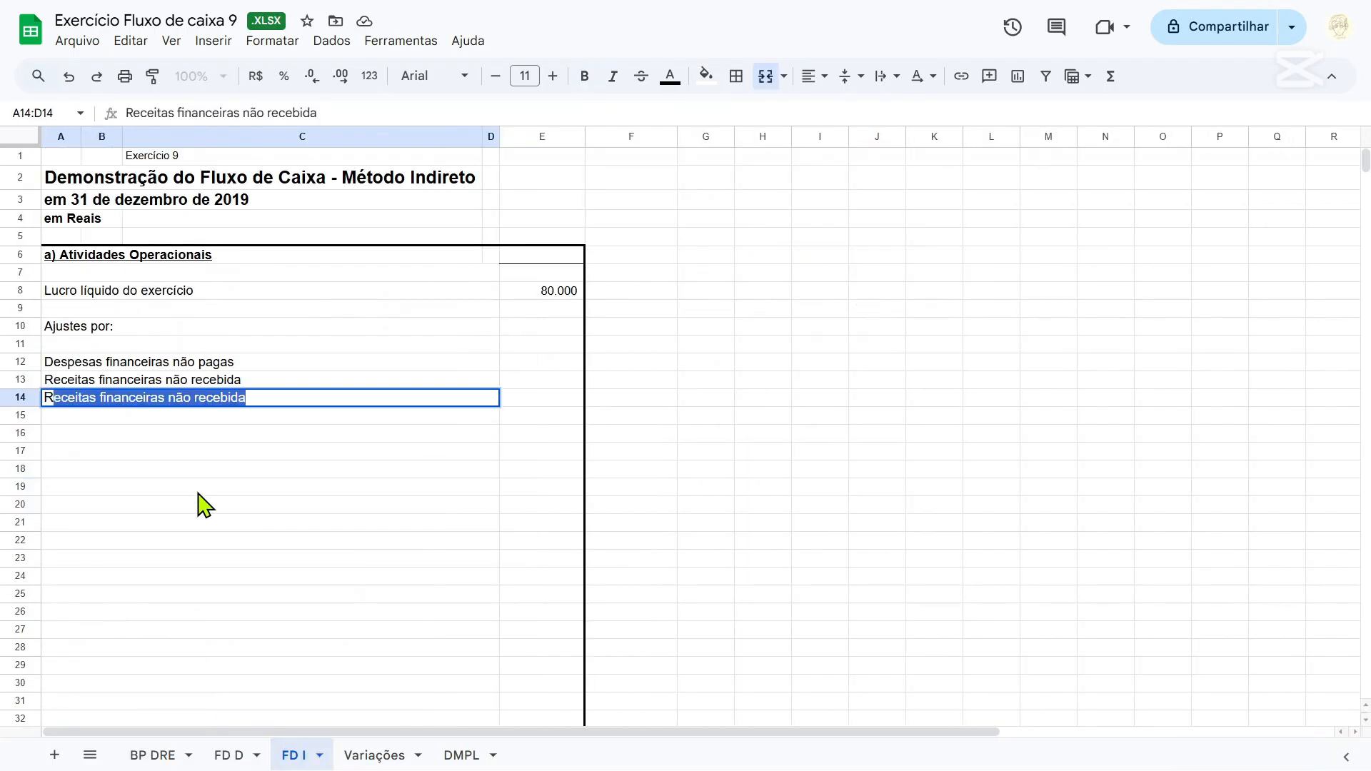
{"action": "type", "text": "eResulta"}
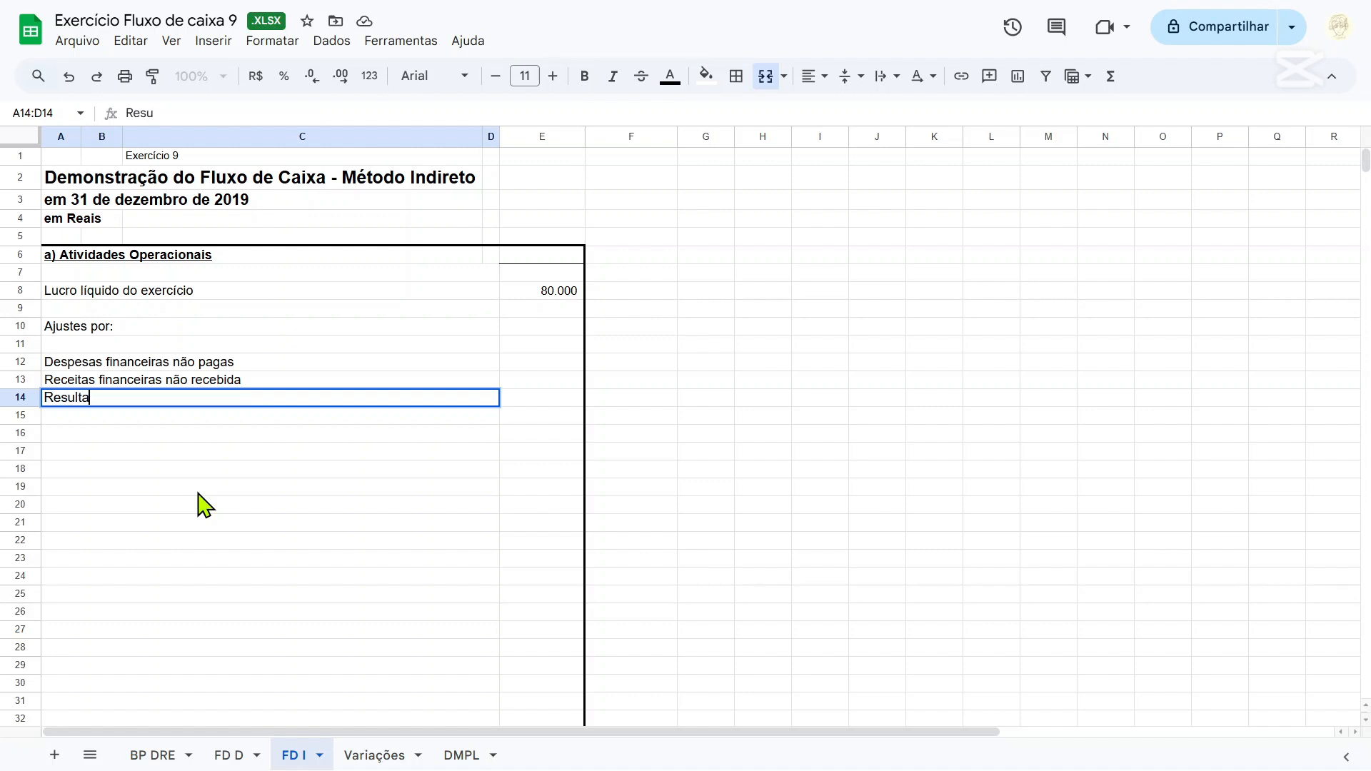
{"action": "type", "text": "do de equivalência patrimonial"}
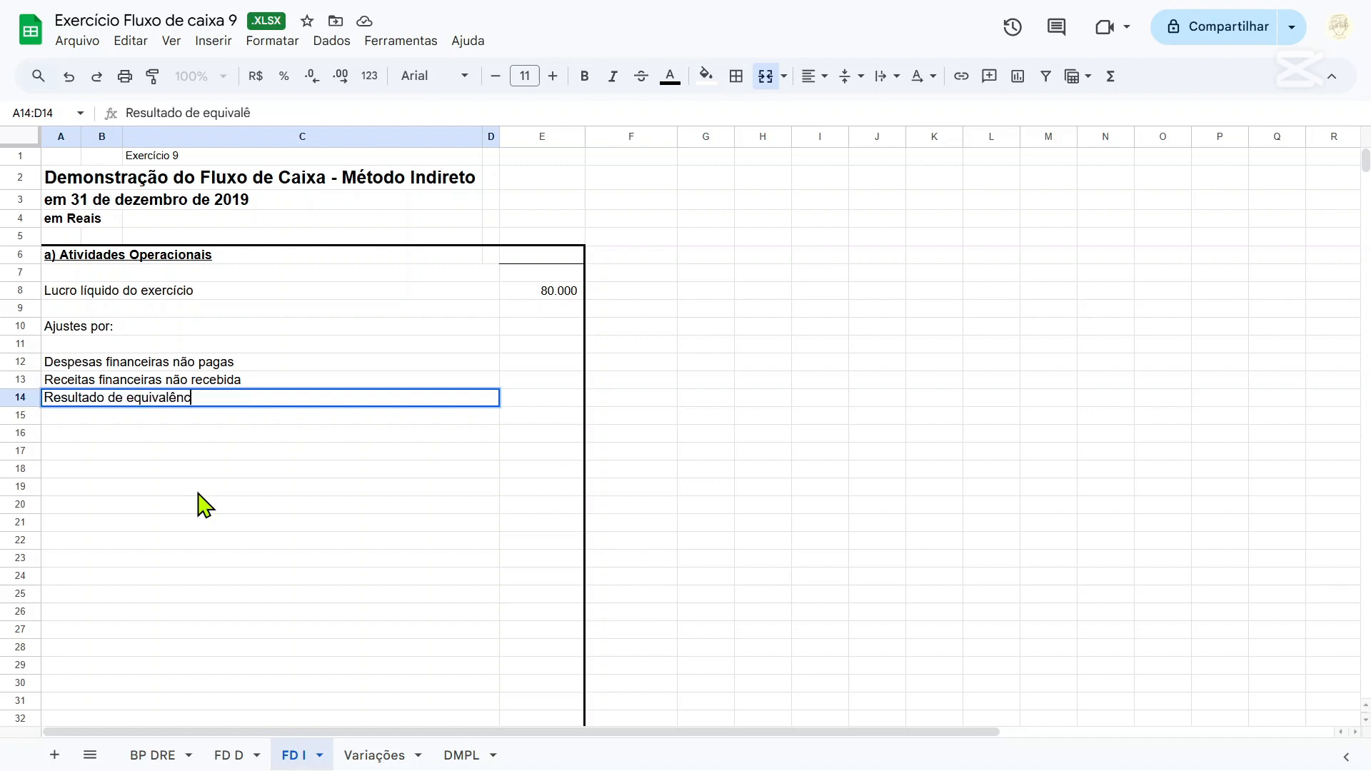
{"action": "key", "text": "Return"}
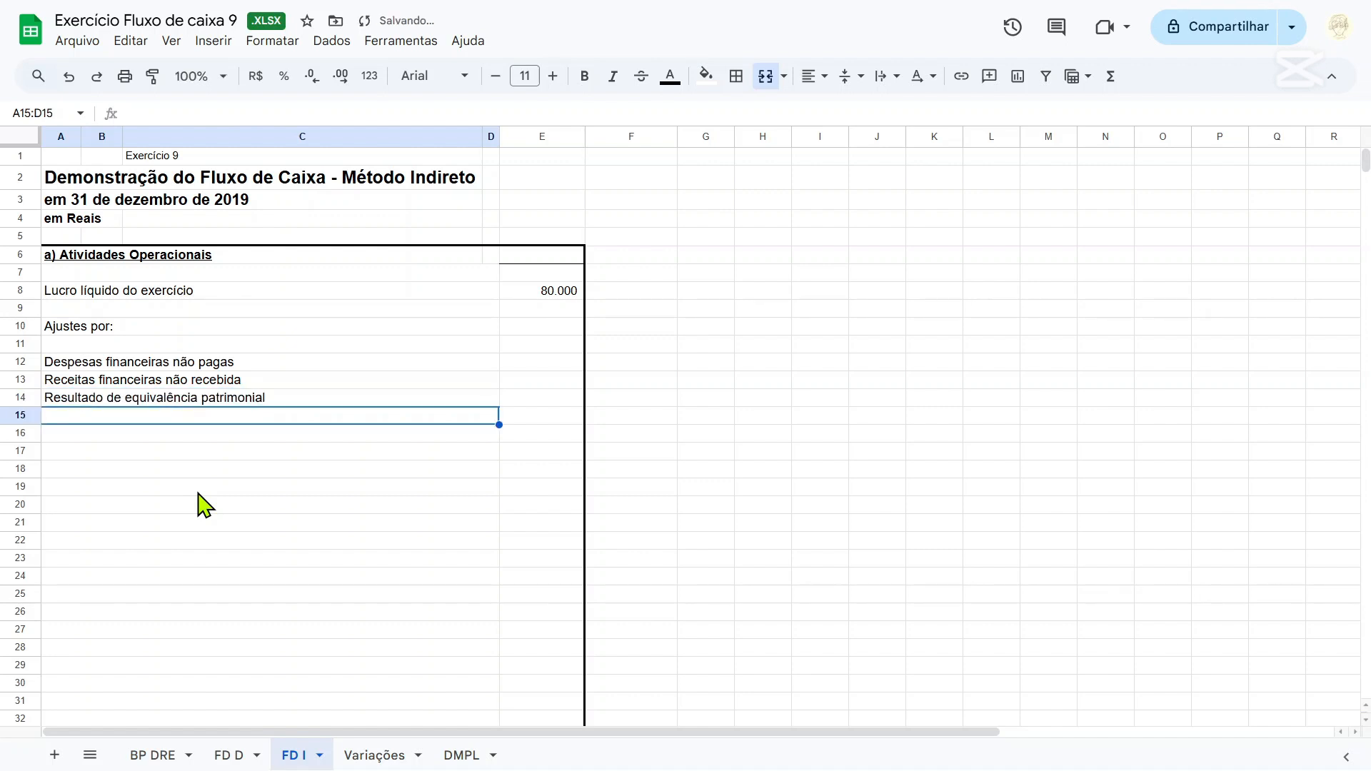
Check the Receitas Financeiras and Amortização lines on BP DRE and place the FD I sheet before FD D.
{"action": "left_click", "coordinate": [163, 757]}
{"action": "left_click", "coordinate": [134, 513]}
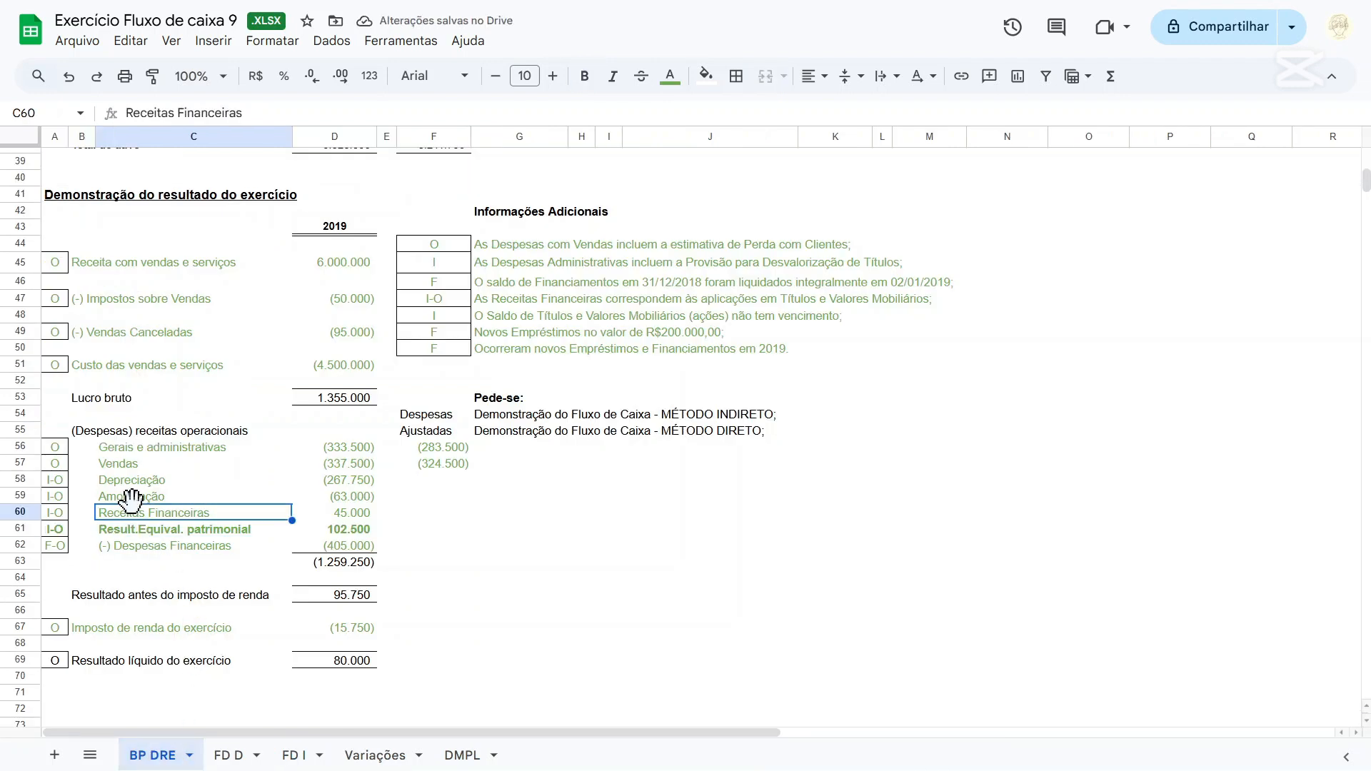
{"action": "left_click", "coordinate": [132, 497]}
{"action": "left_click", "coordinate": [230, 756]}
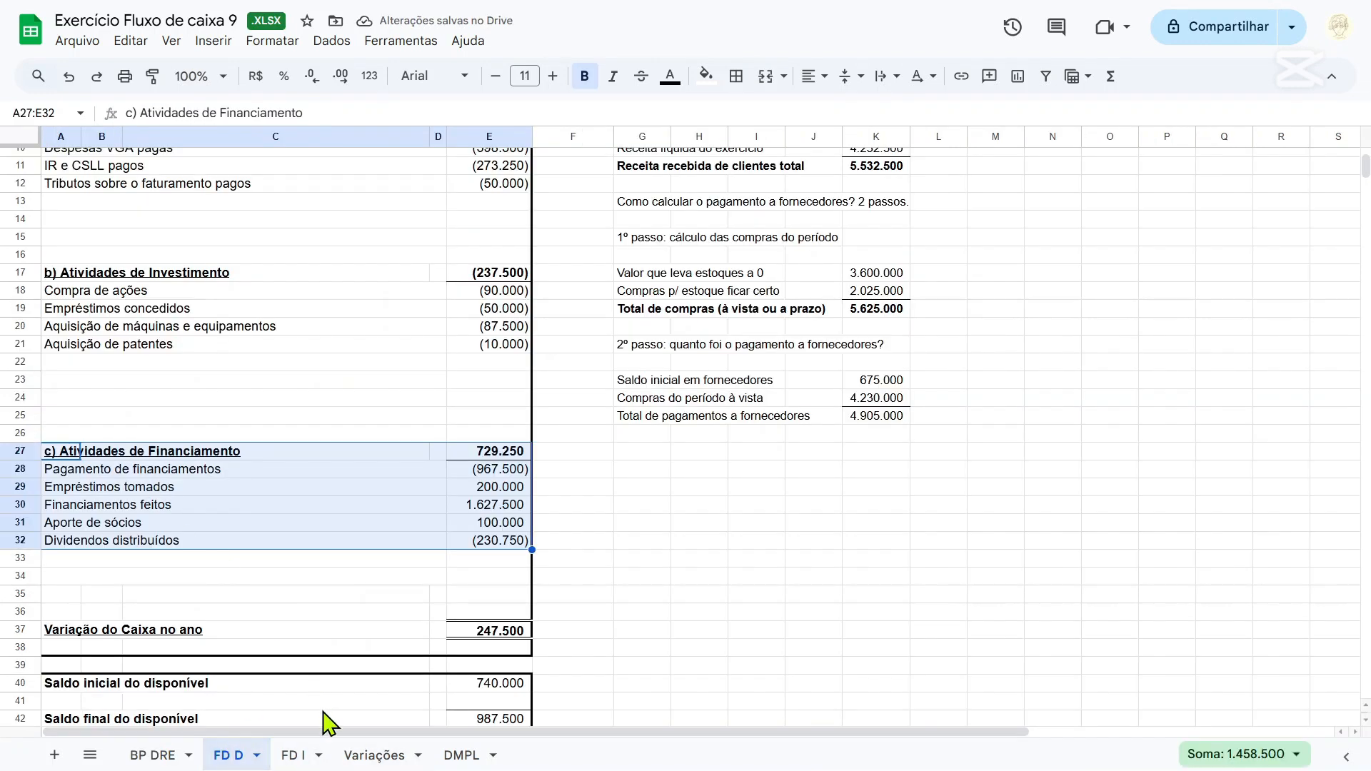
{"action": "left_click_drag", "start_coordinate": [293, 756], "coordinate": [230, 757]}
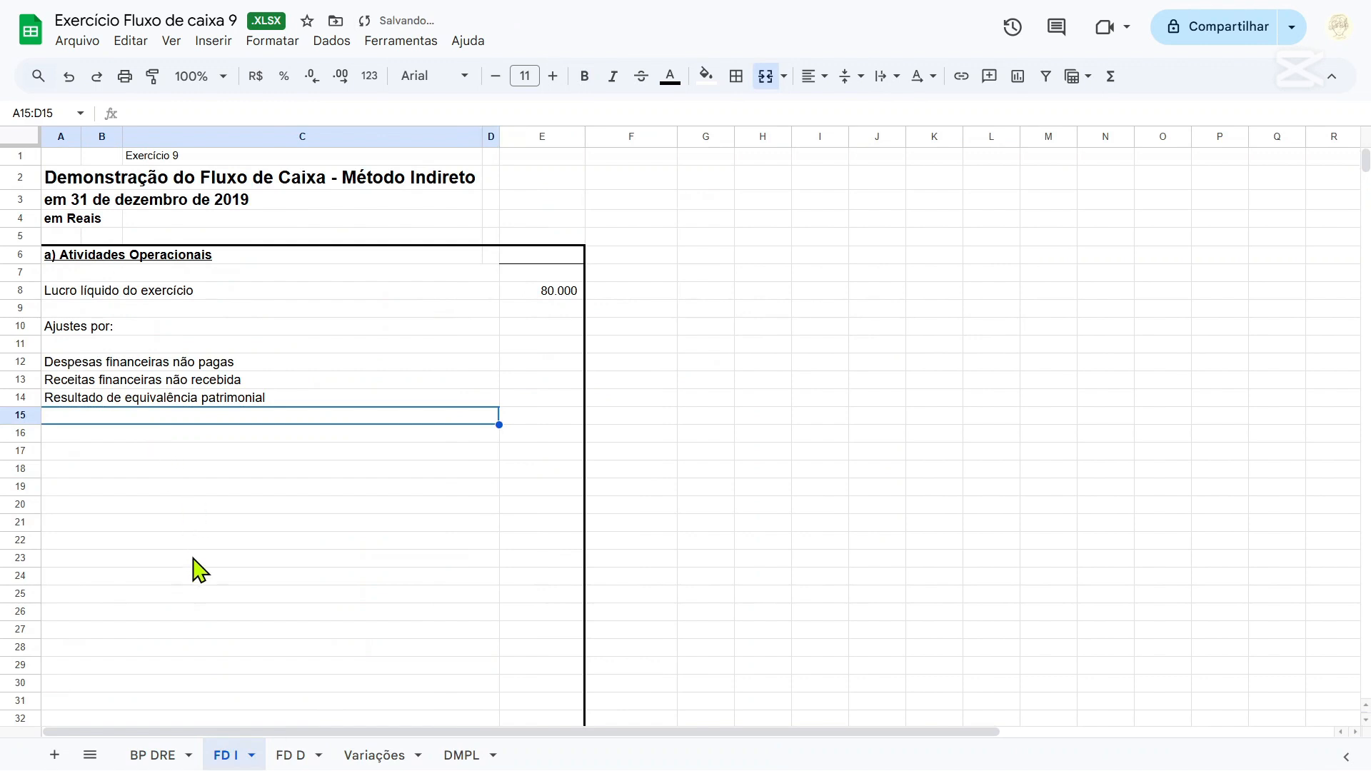
Link the label in A15 on FD I to the Amortização label in C59 of BP DRE.
{"action": "type", "text": "="}
{"action": "left_click", "coordinate": [154, 755]}
{"action": "left_click", "coordinate": [143, 503]}
{"action": "key", "text": "Return"}
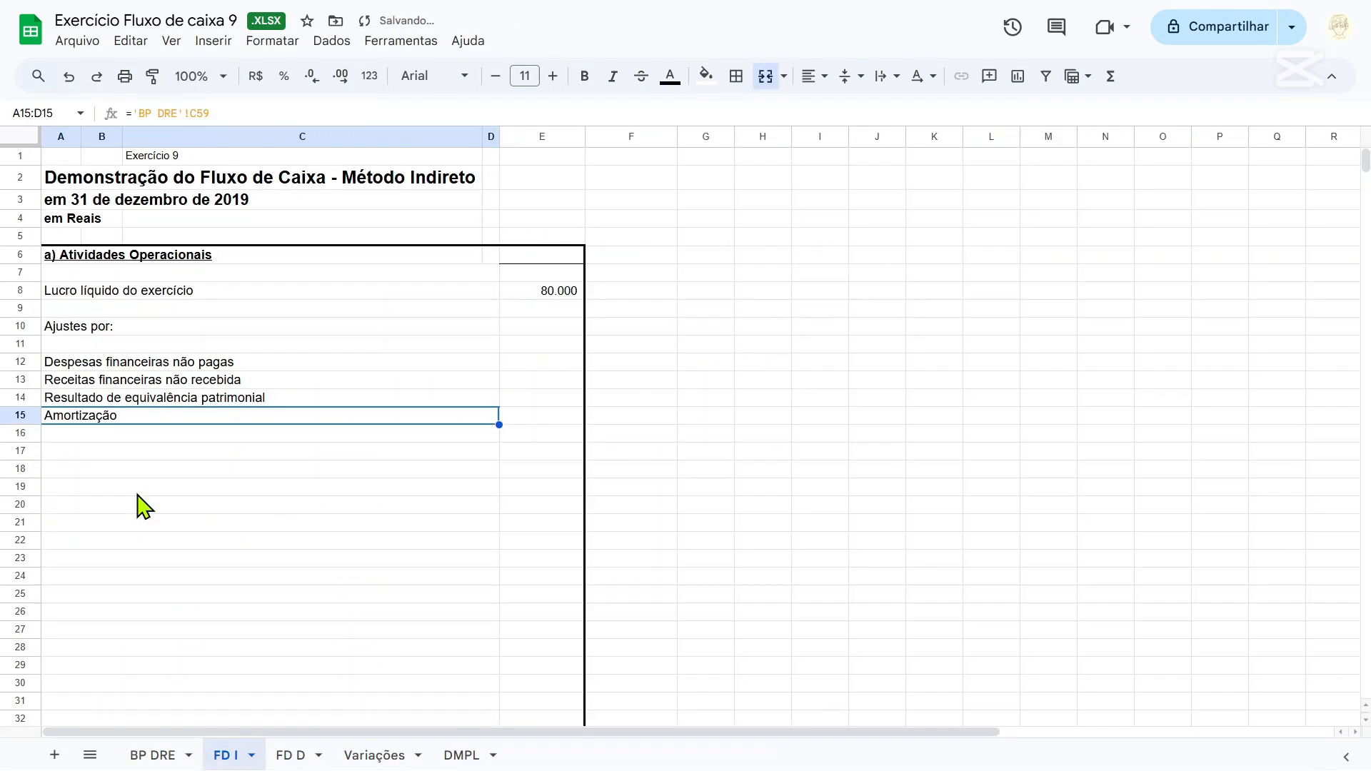
Link the label in A16 on FD I to the Depreciação label in C58 of BP DRE.
{"action": "key", "text": "Down"}
{"action": "type", "text": "="}
{"action": "left_click", "coordinate": [126, 756]}
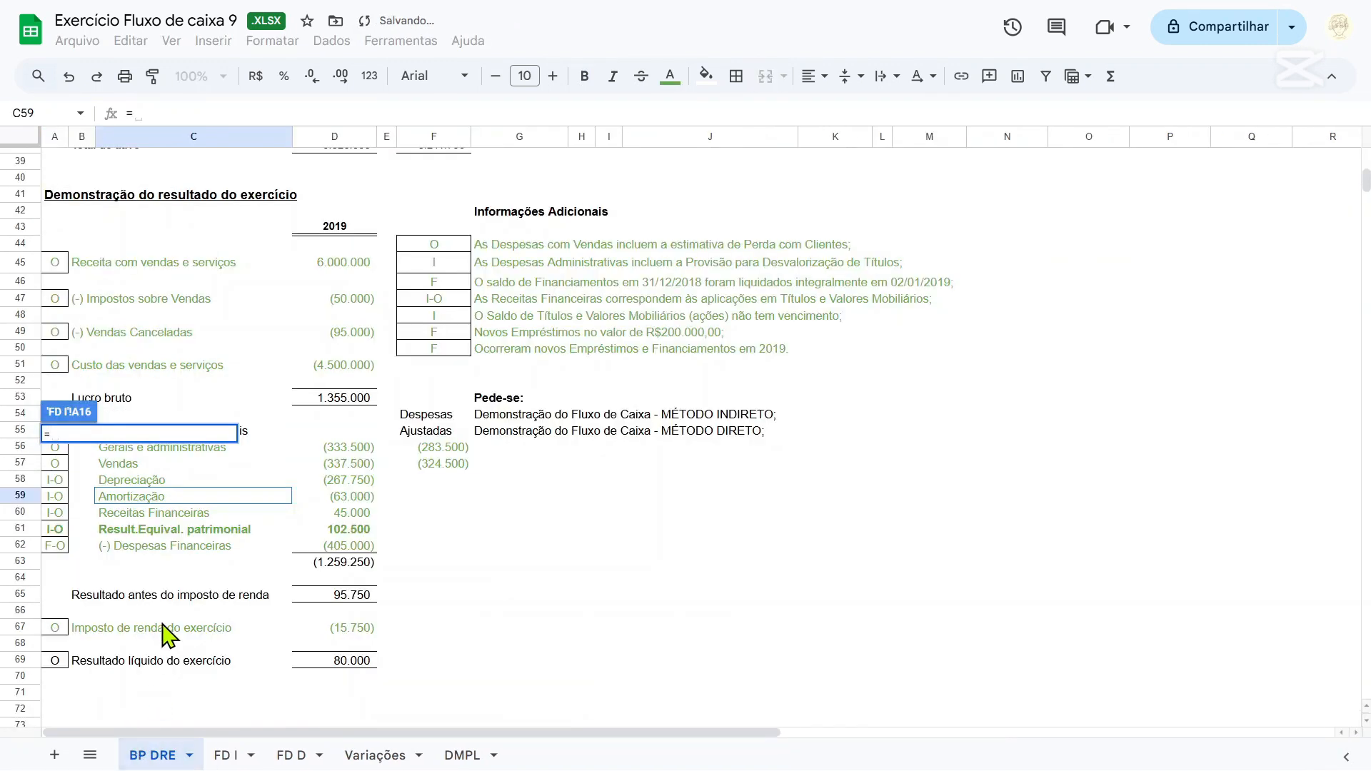
{"action": "left_click", "coordinate": [133, 487]}
{"action": "key", "text": "Return"}
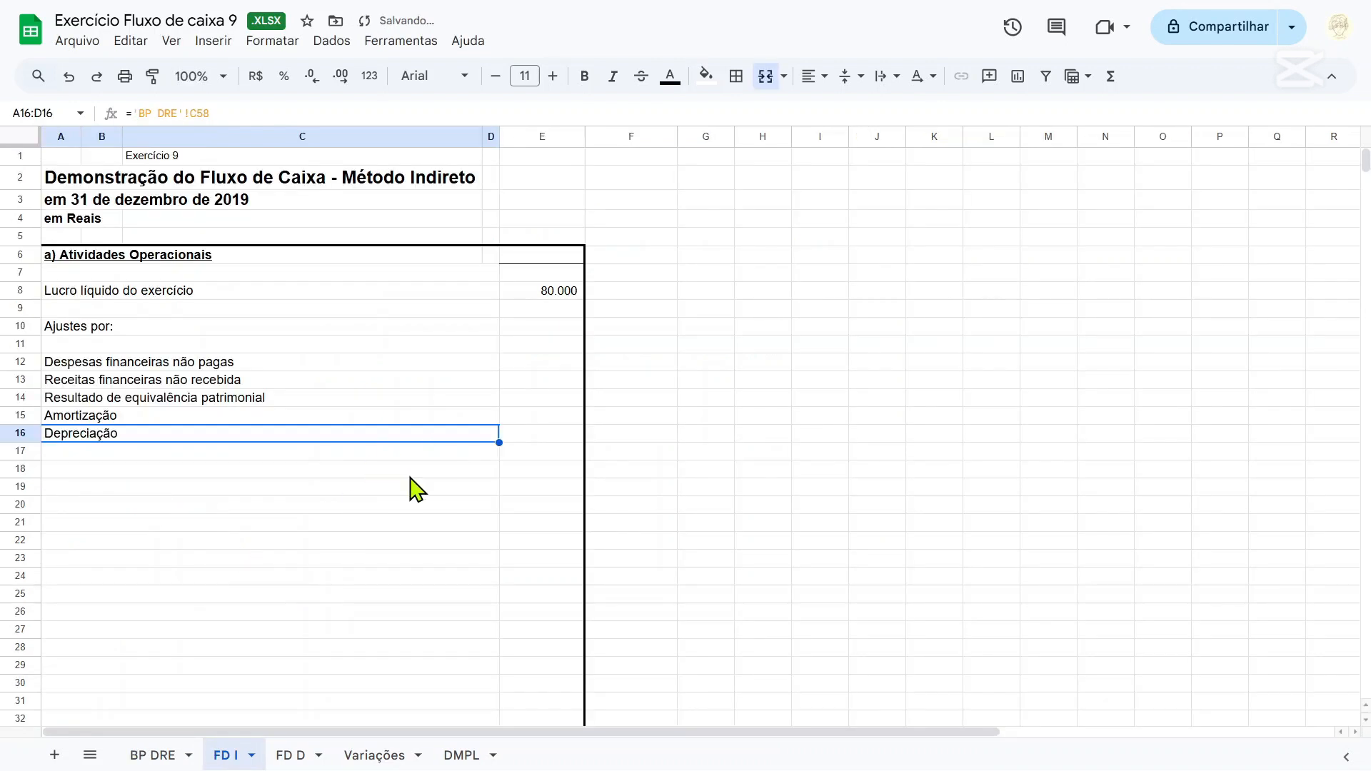
Enter the adjustment labels "PECLD" in A17 and "Provisão" in A18 on FD I.
{"action": "left_click", "coordinate": [274, 468]}
{"action": "left_click", "coordinate": [266, 451]}
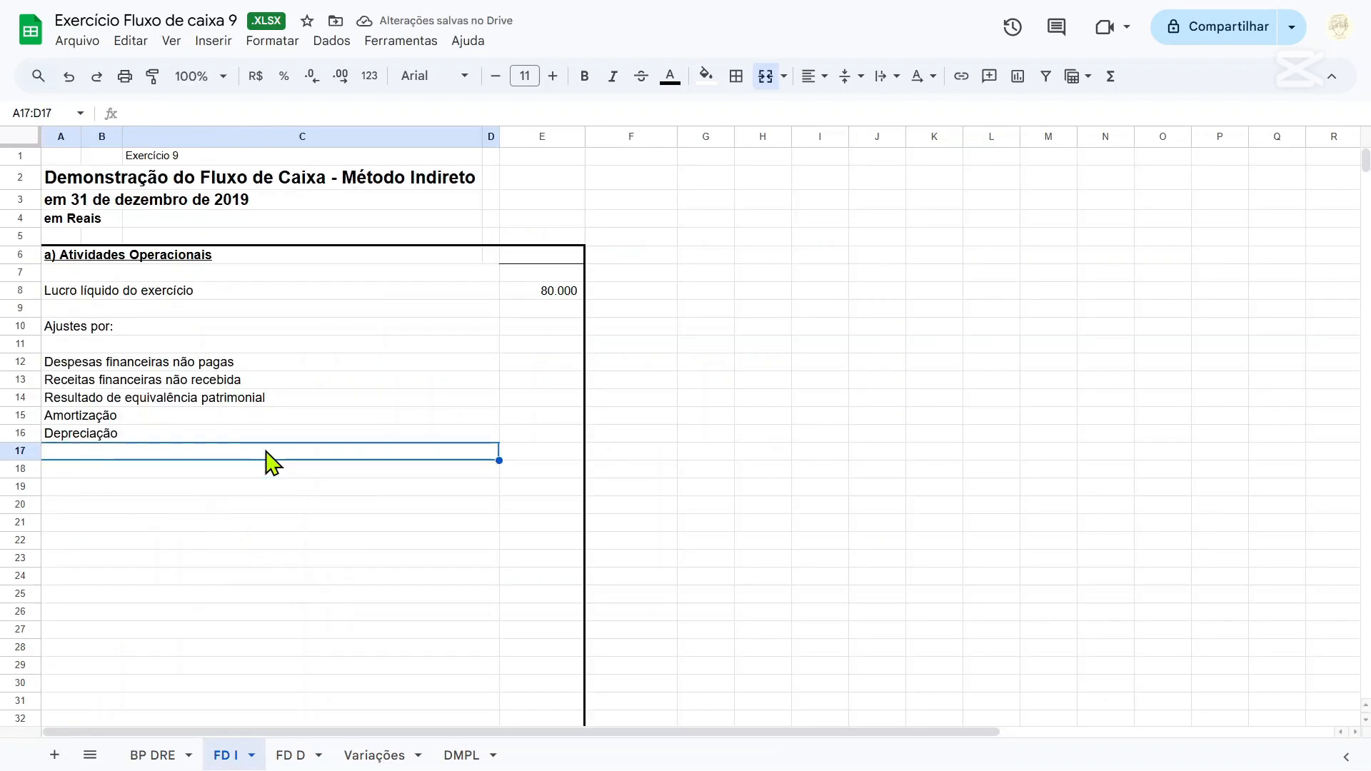
{"action": "type", "text": "PECLD"}
{"action": "key", "text": "Return"}
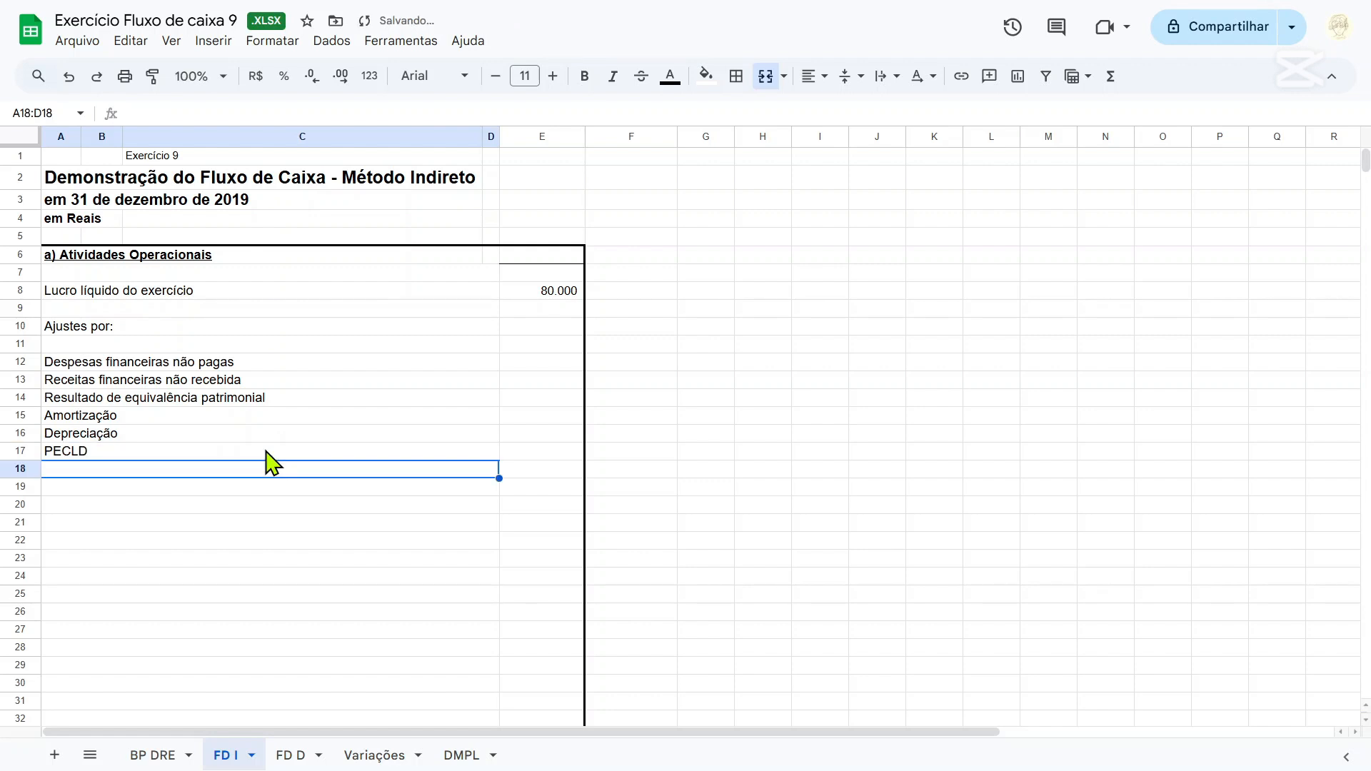
{"action": "type", "text": "Provisão"}
{"action": "key", "text": "Tab"}
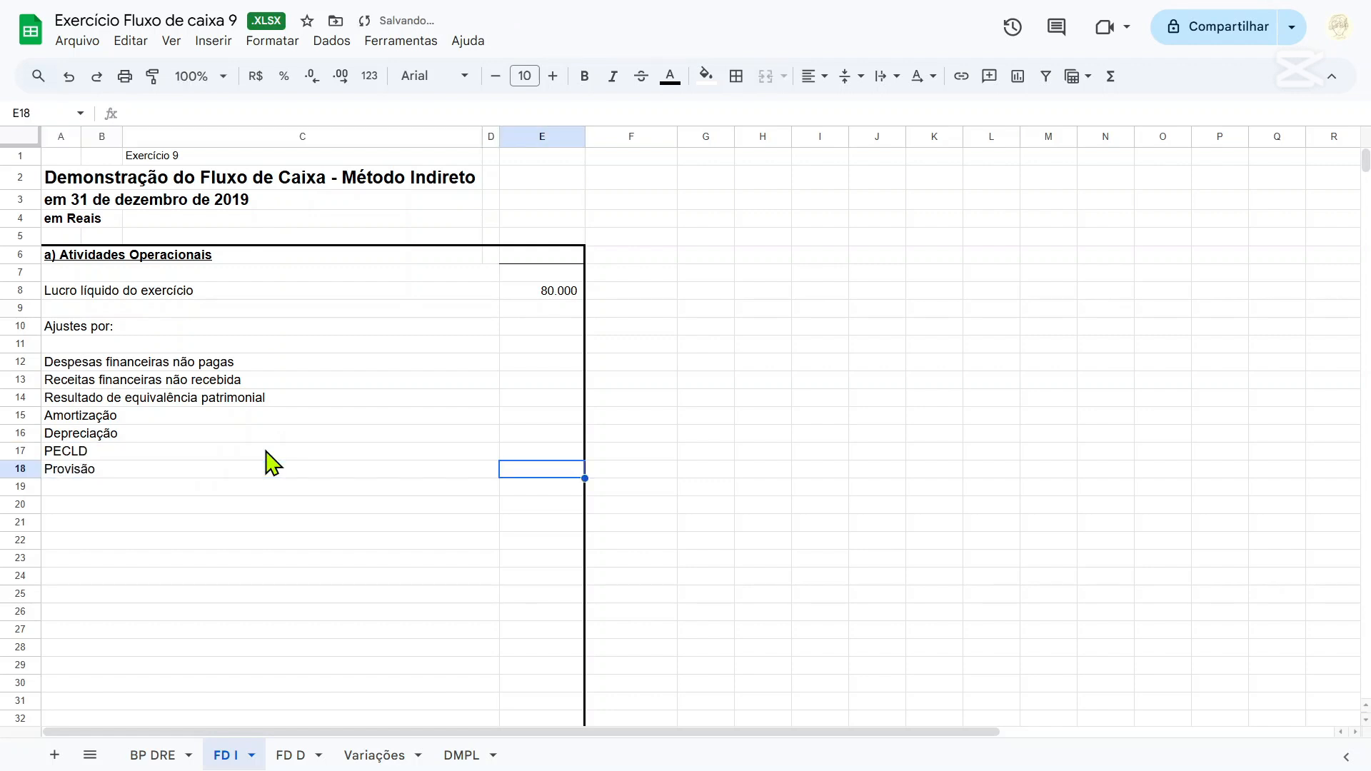
Fill E12 on FD I with the sign-reversed Despesas Financeiras amount from D62 of BP DRE.
{"action": "left_click", "coordinate": [534, 369]}
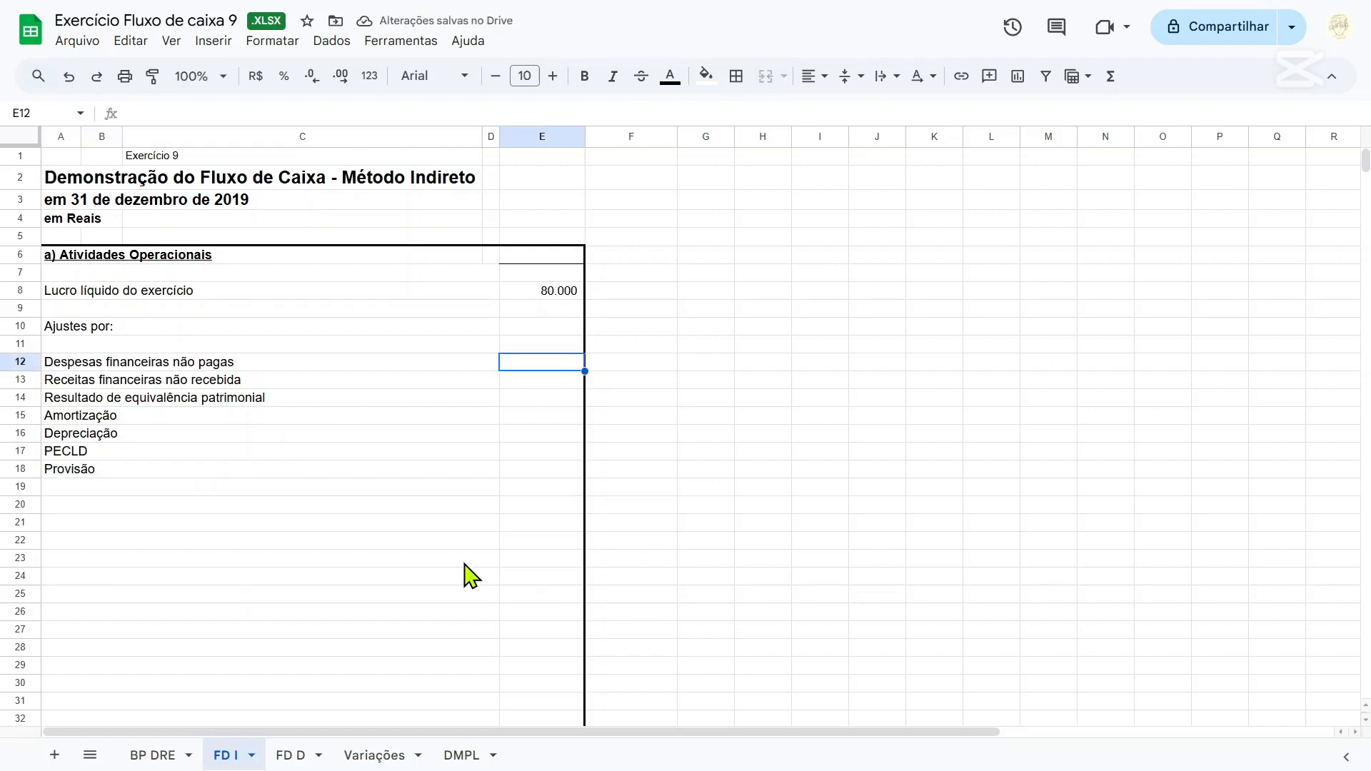
{"action": "type", "text": "="}
{"action": "left_click", "coordinate": [178, 756]}
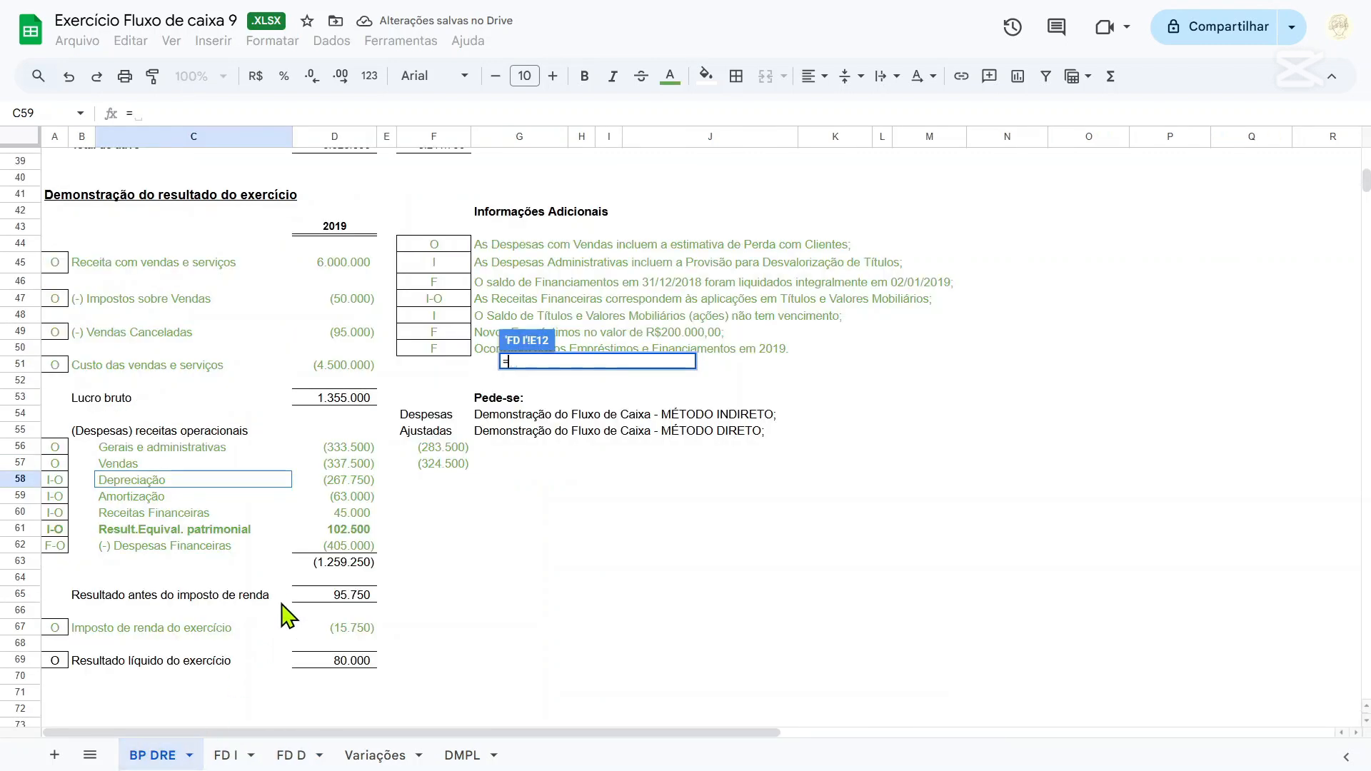
{"action": "type", "text": "-"}
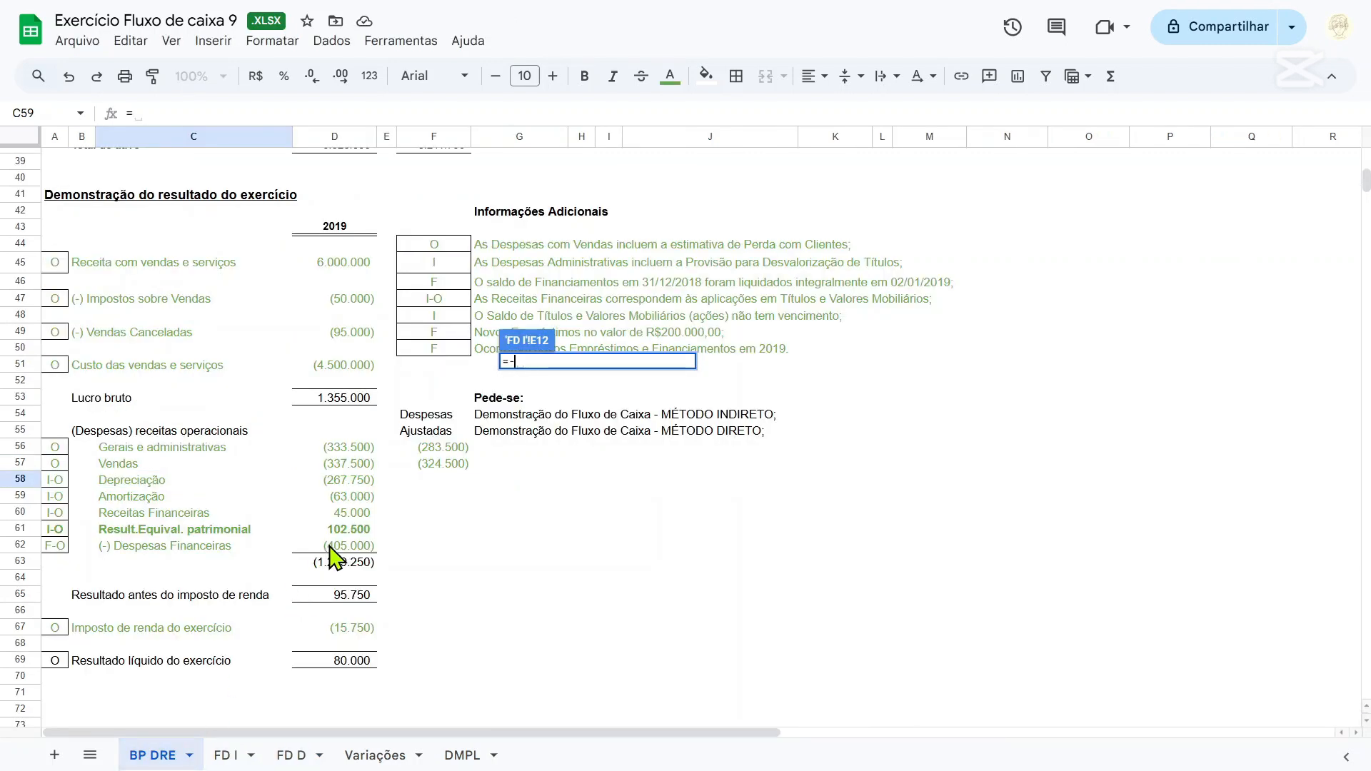
{"action": "left_click", "coordinate": [330, 547]}
{"action": "key", "text": "Return"}
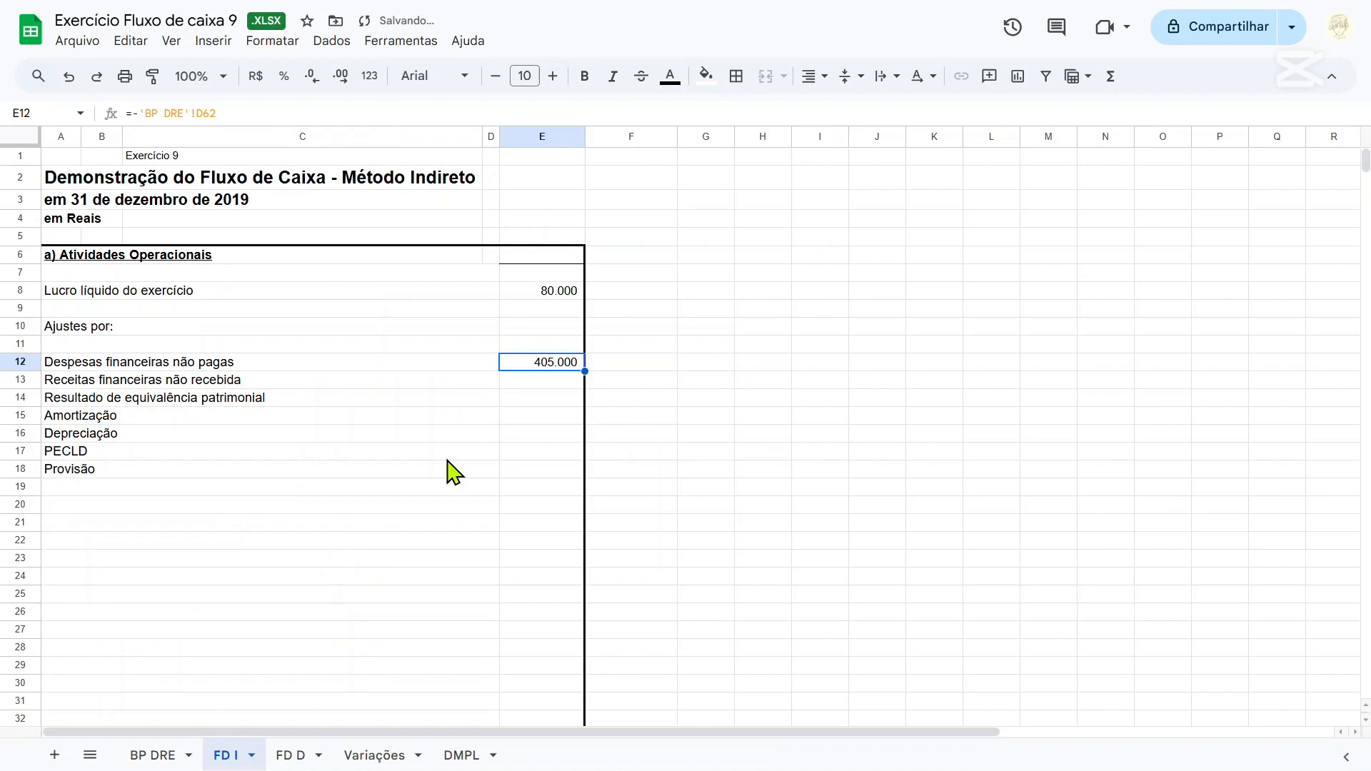
Fill E13 on FD I with the sign-reversed Receitas Financeiras amount from D60 of BP DRE.
{"action": "left_click", "coordinate": [558, 381]}
{"action": "type", "text": "="}
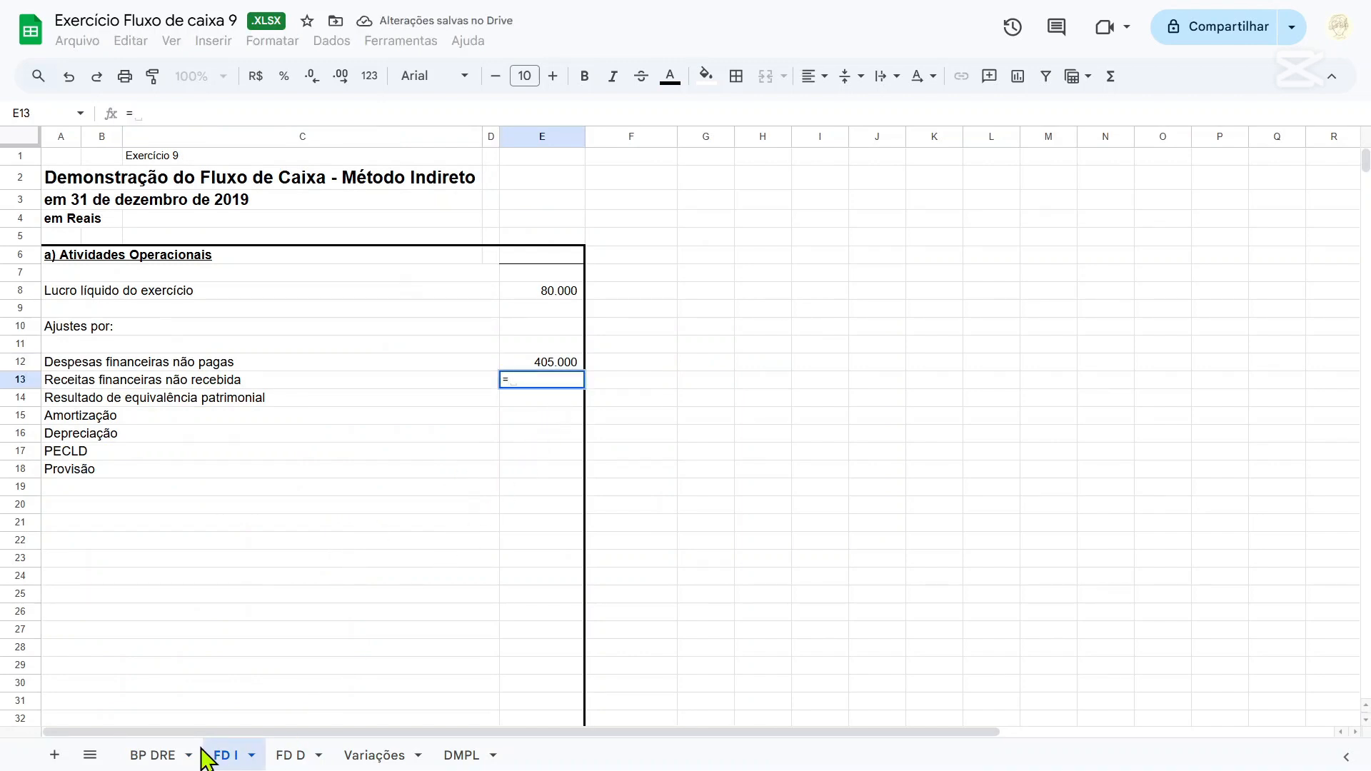
{"action": "left_click", "coordinate": [175, 755]}
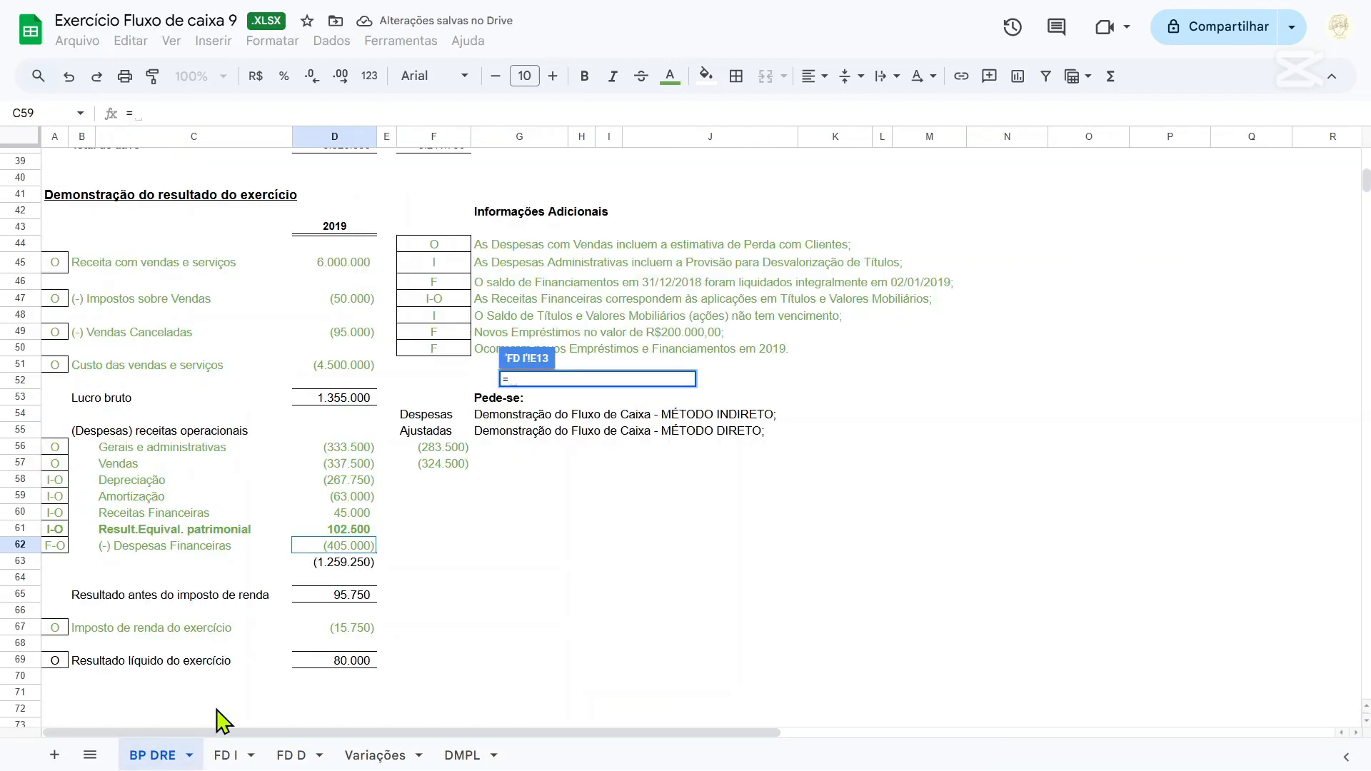
{"action": "type", "text": "-"}
{"action": "left_click", "coordinate": [353, 514]}
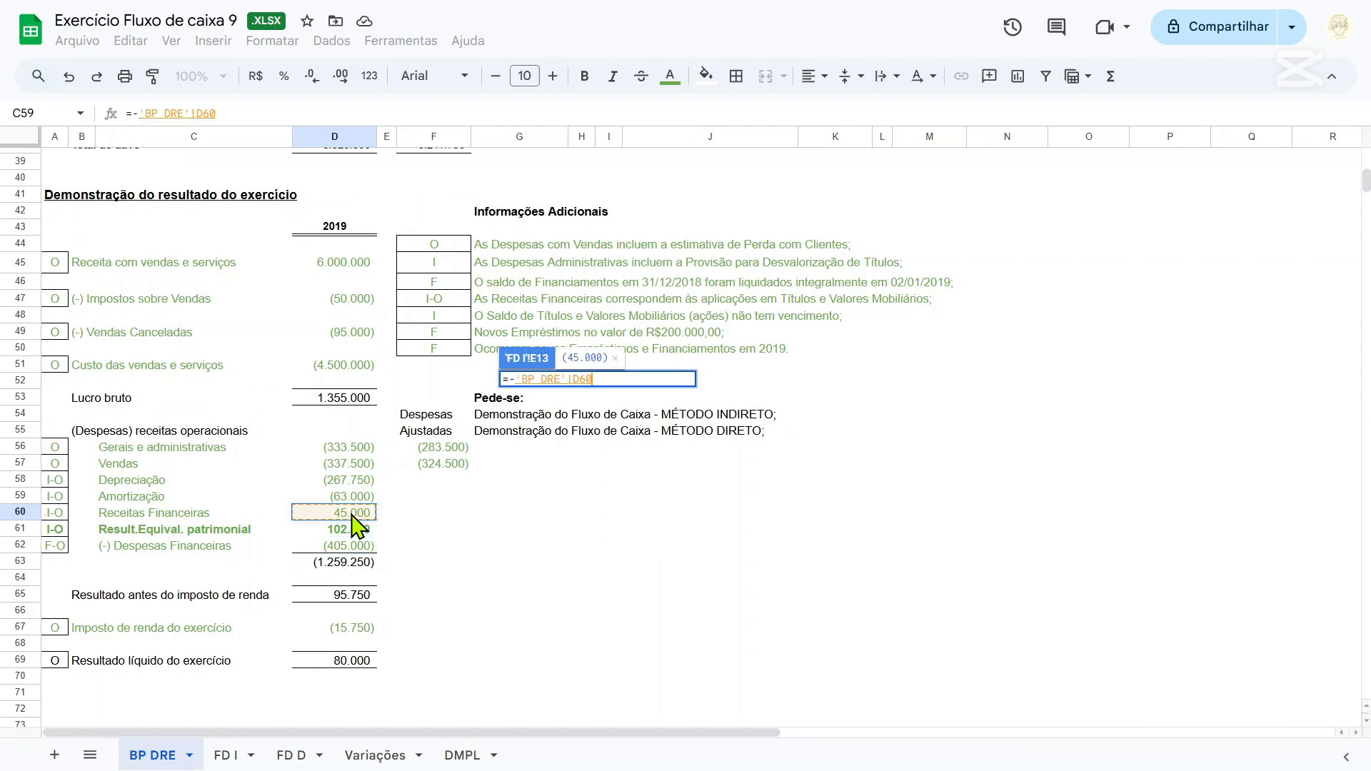
{"action": "key", "text": "Return"}
Fill E14 on FD I with the sign-reversed Result.Equival. patrimonial amount from D61 of BP DRE.
{"action": "left_click", "coordinate": [552, 400]}
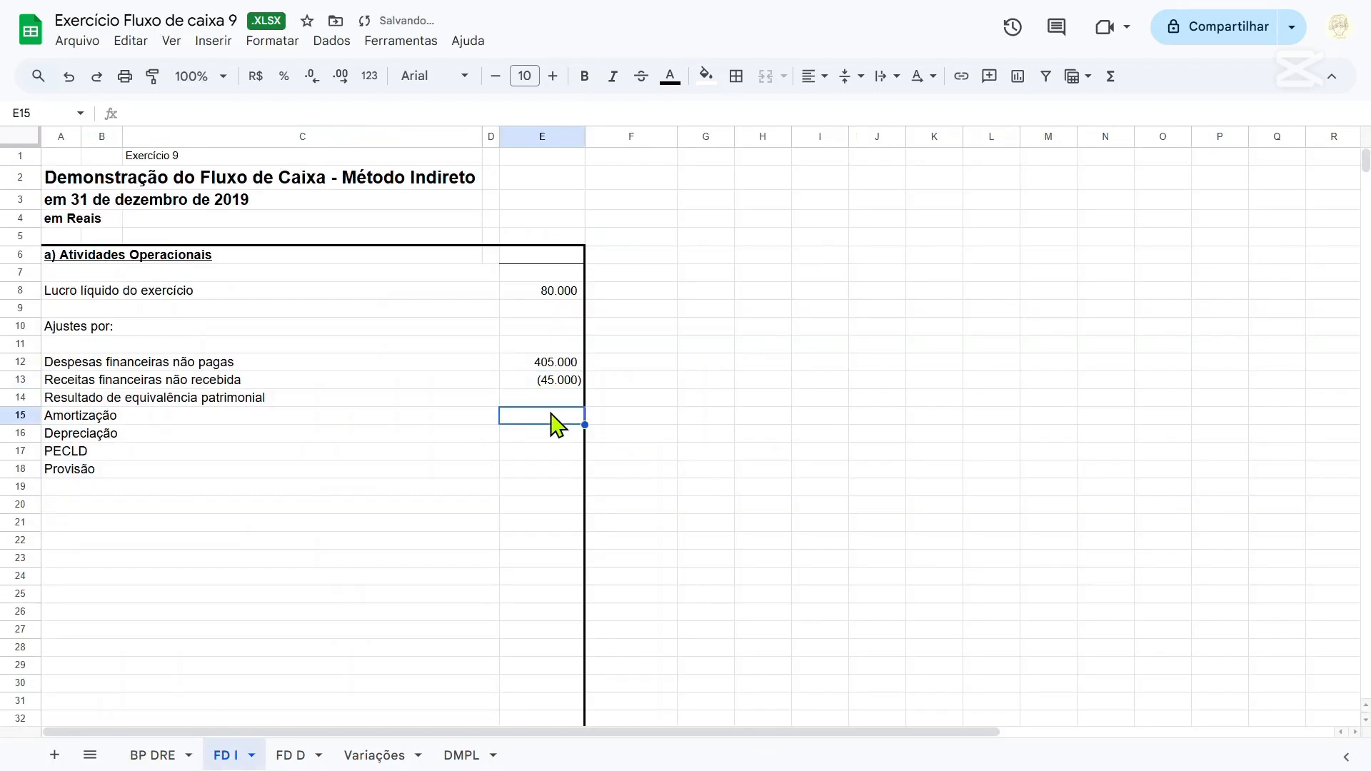
{"action": "type", "text": "=-"}
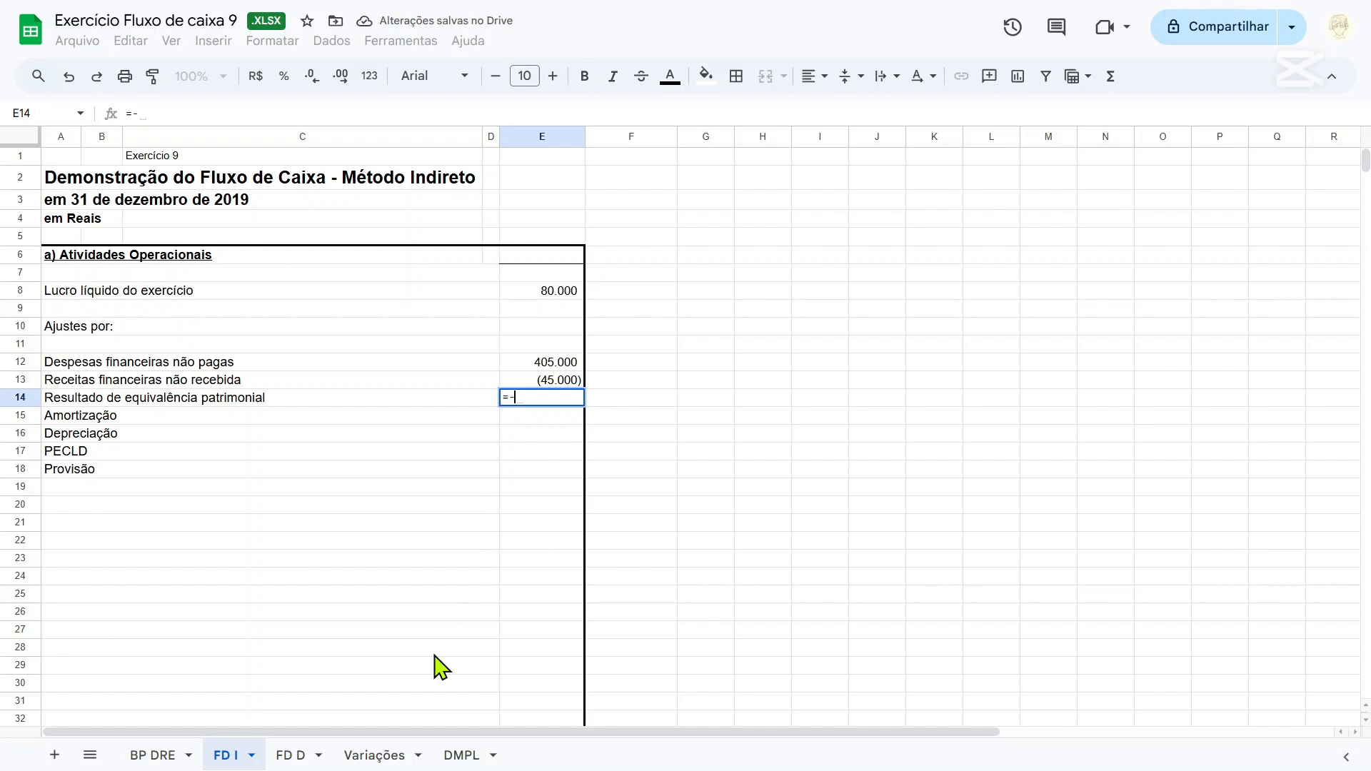
{"action": "left_click", "coordinate": [170, 757]}
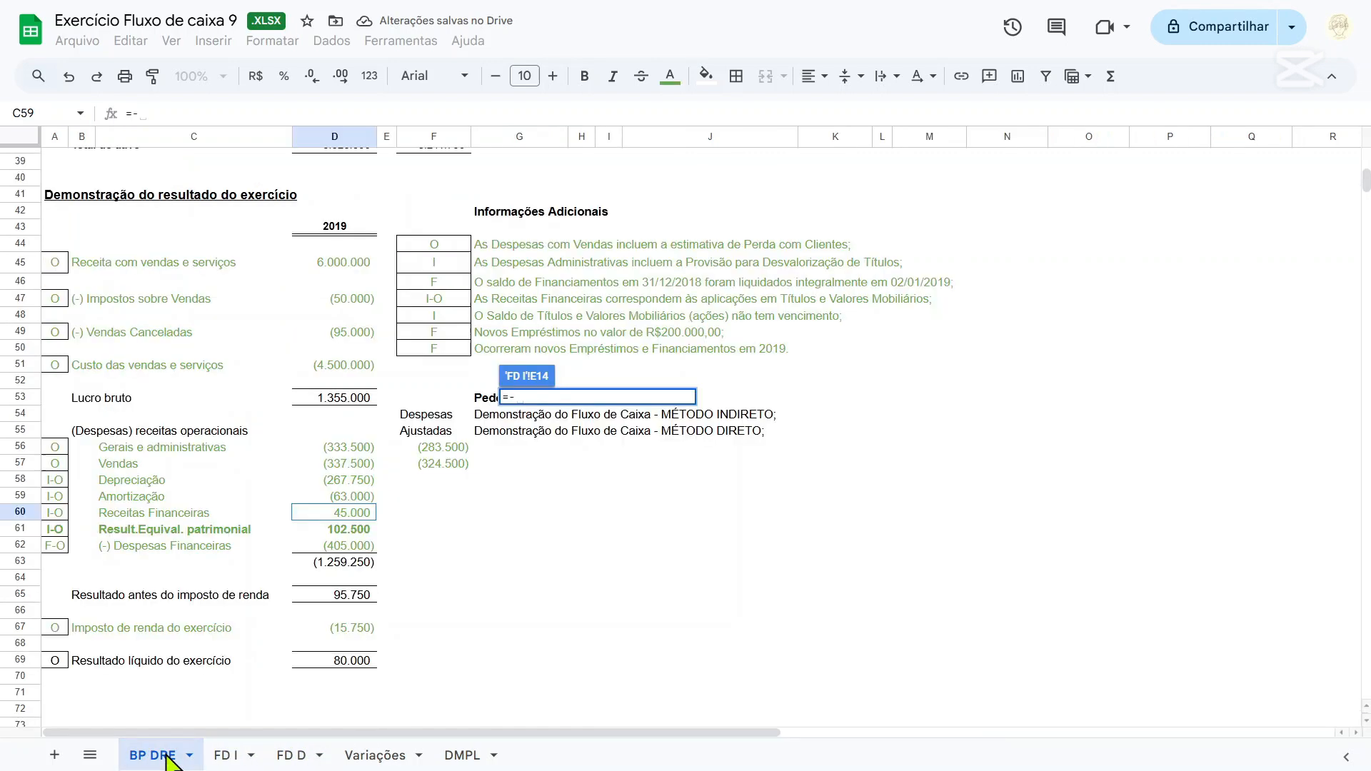
{"action": "left_click", "coordinate": [350, 536]}
{"action": "key", "text": "Return"}
Fill E15 on FD I with the sign-reversed Amortização amount from D59 of BP DRE.
{"action": "key", "text": "Down"}
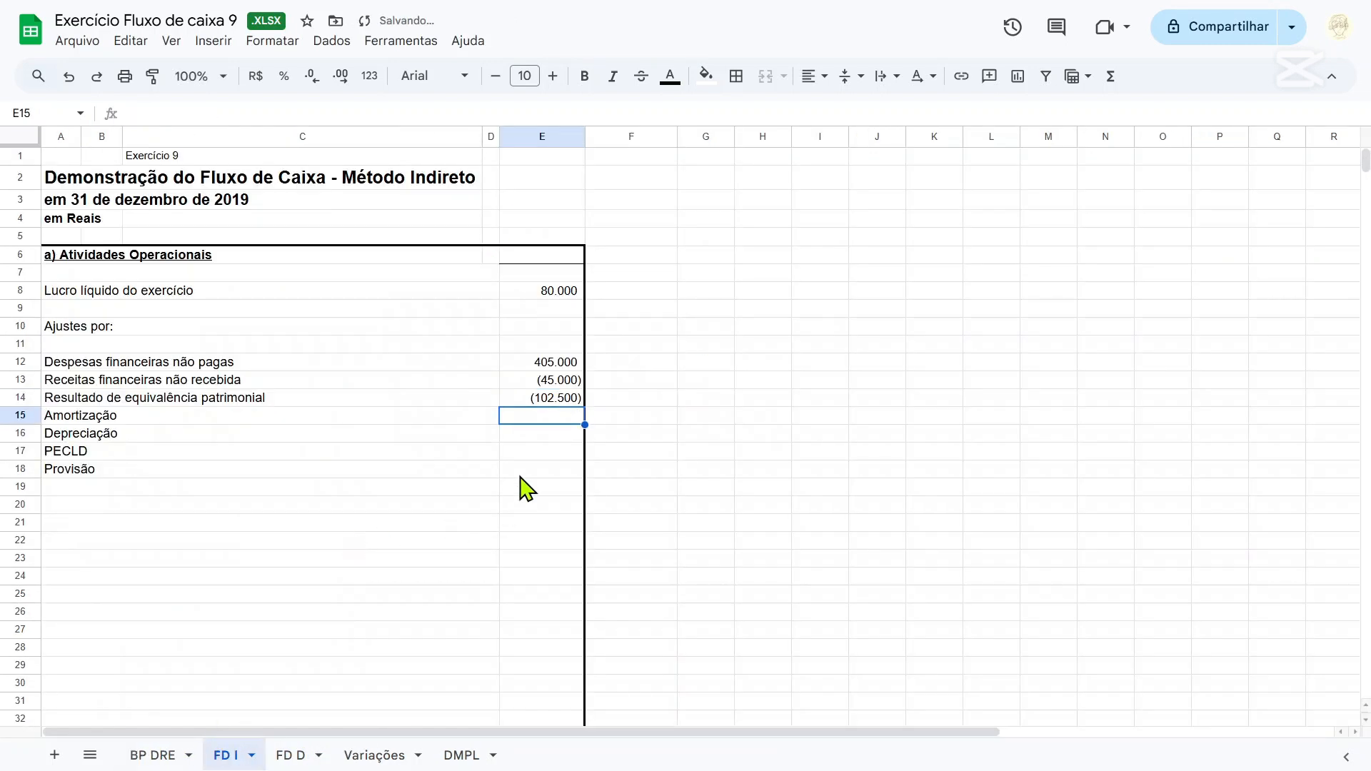
{"action": "type", "text": "="}
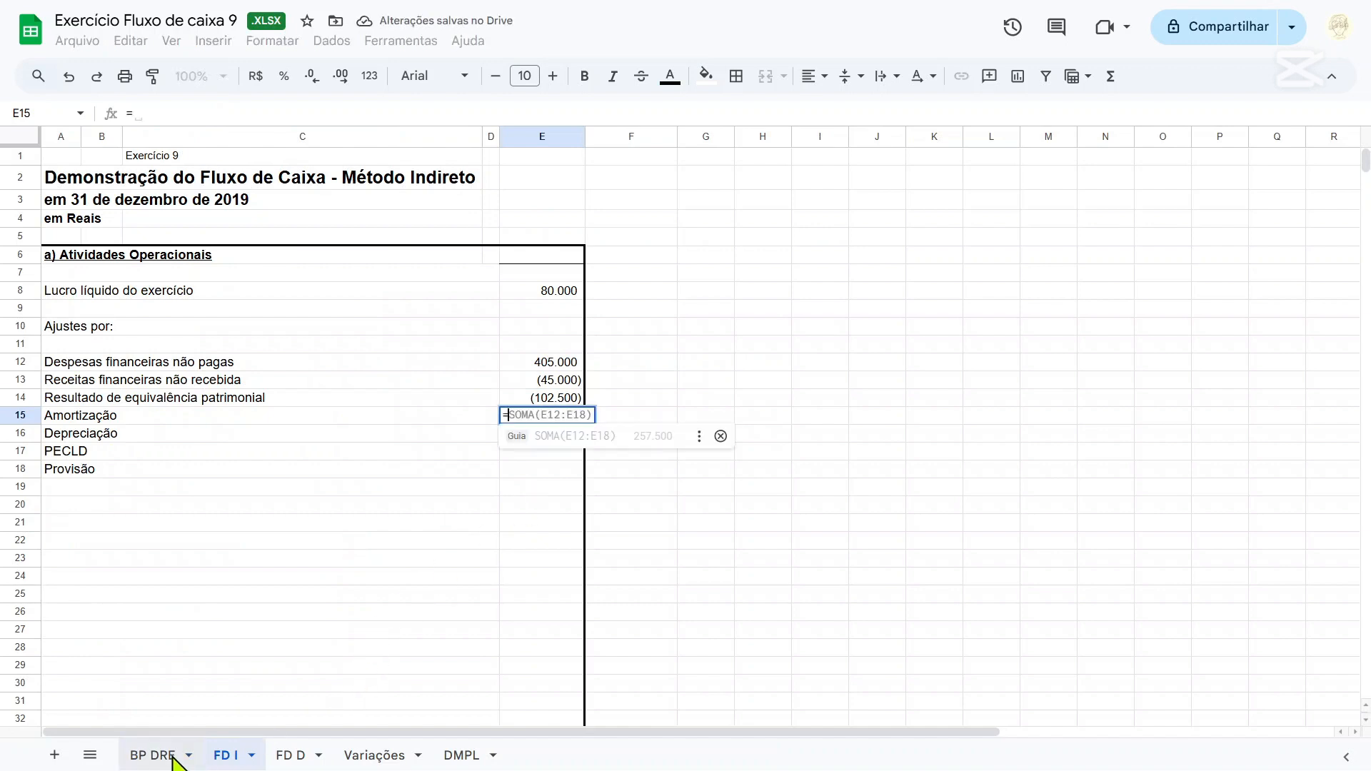
{"action": "left_click", "coordinate": [168, 759]}
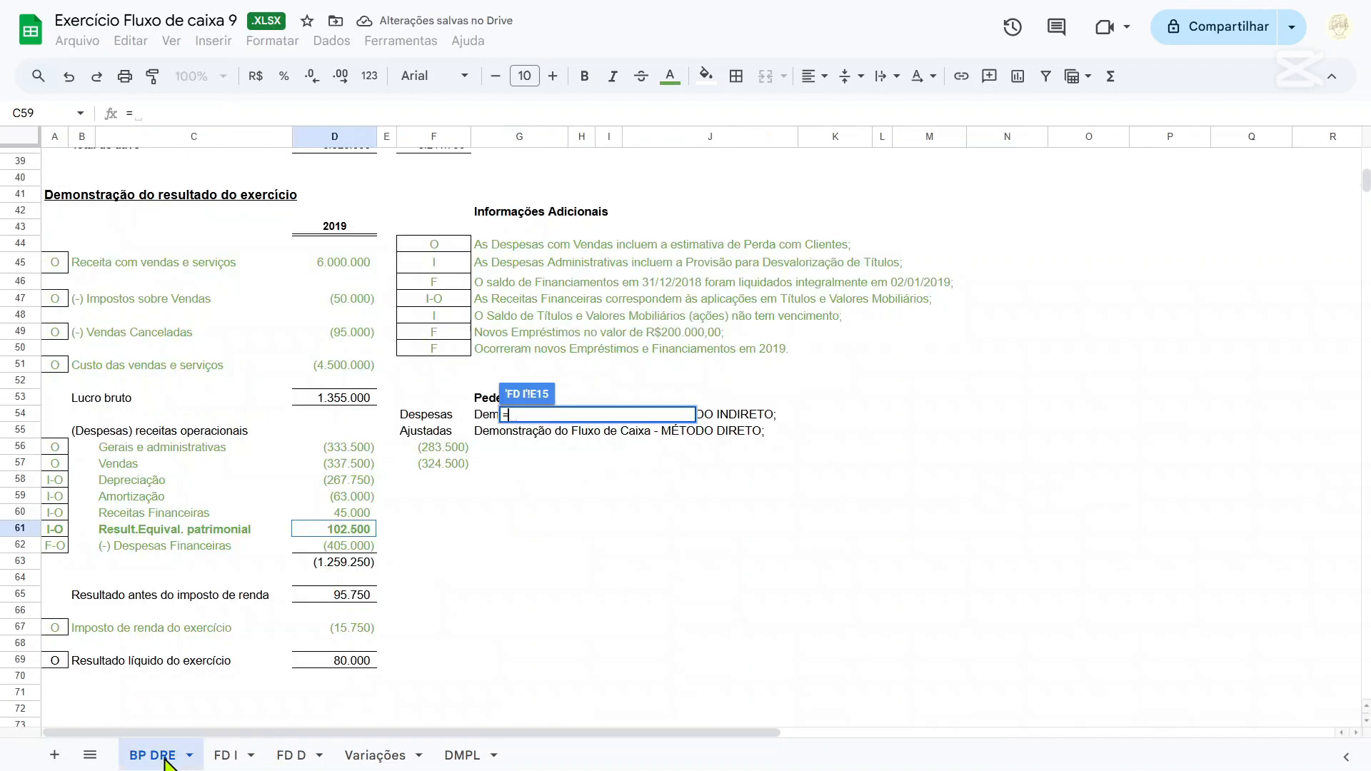
{"action": "type", "text": "-"}
{"action": "left_click", "coordinate": [345, 498]}
{"action": "key", "text": "Return"}
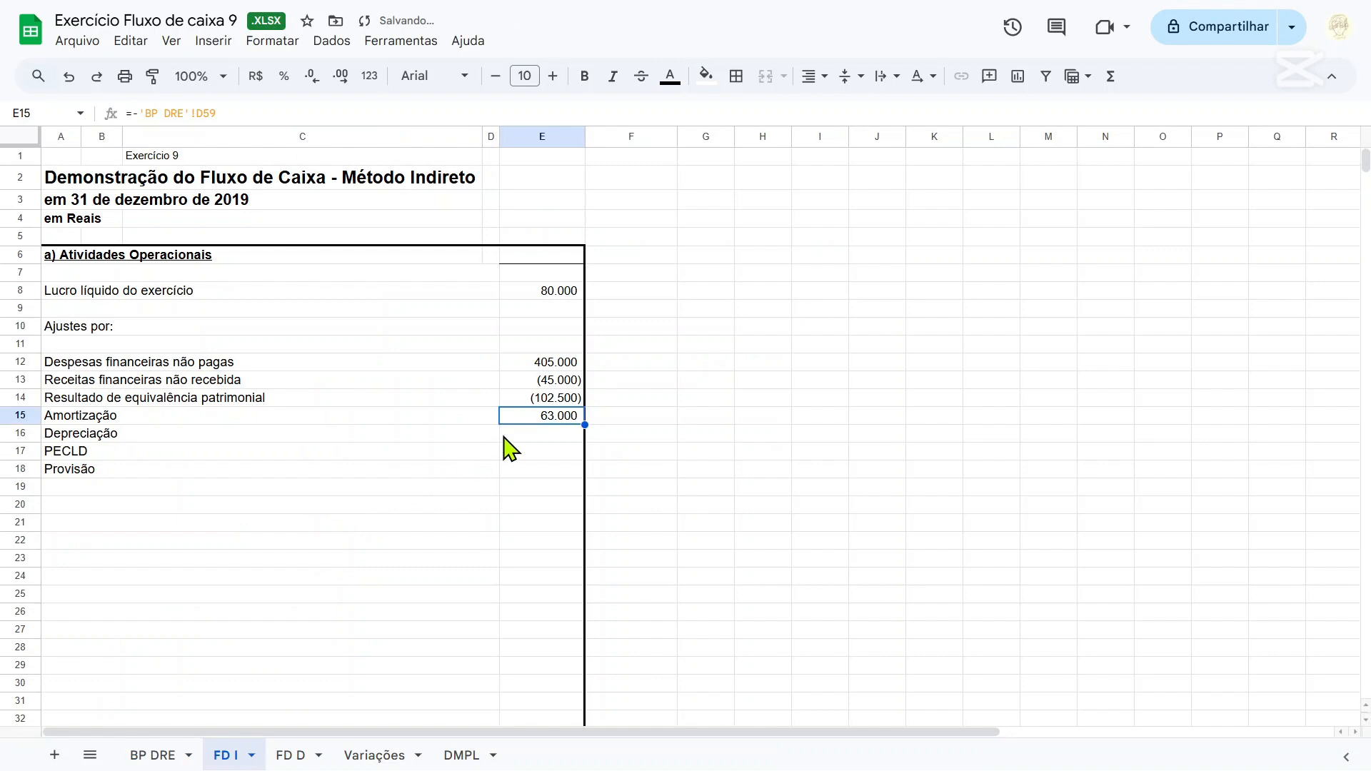
Fill E16 on FD I with the sign-reversed Depreciação amount from D58 of BP DRE.
{"action": "key", "text": "Down"}
{"action": "type", "text": "=-"}
{"action": "left_click", "coordinate": [152, 755]}
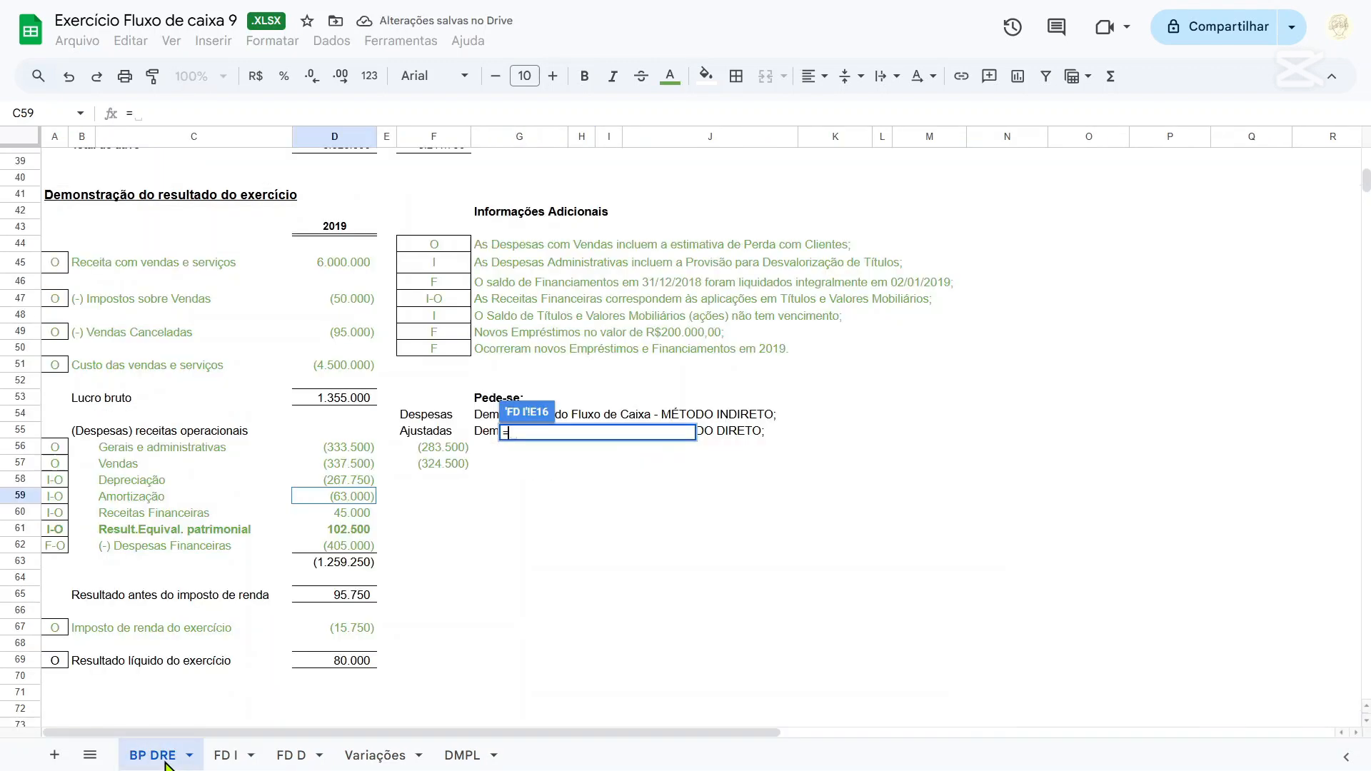
{"action": "left_click", "coordinate": [353, 480]}
{"action": "key", "text": "Return"}
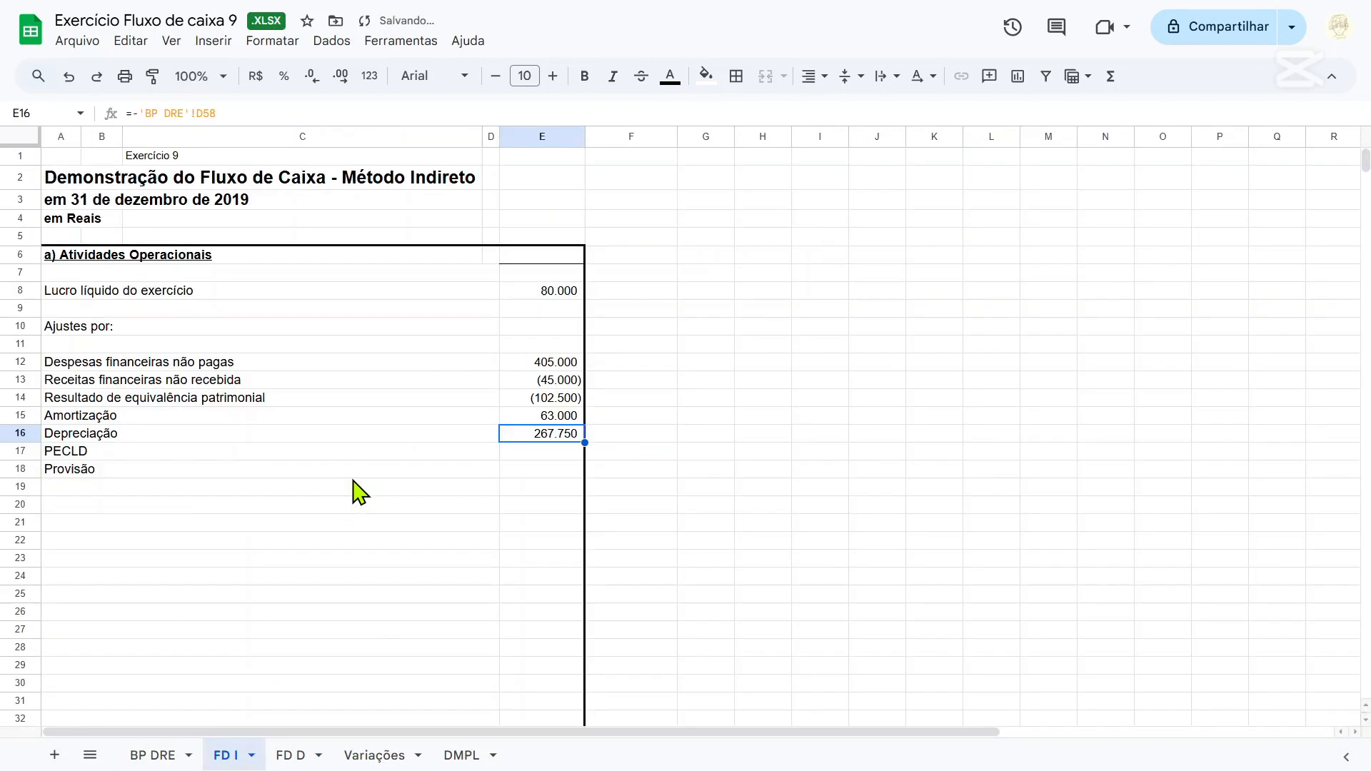
Link the PECLD amount in E17 on FD I to the PECLD variation in G14 of BP DRE.
{"action": "left_click", "coordinate": [548, 457]}
{"action": "type", "text": "="}
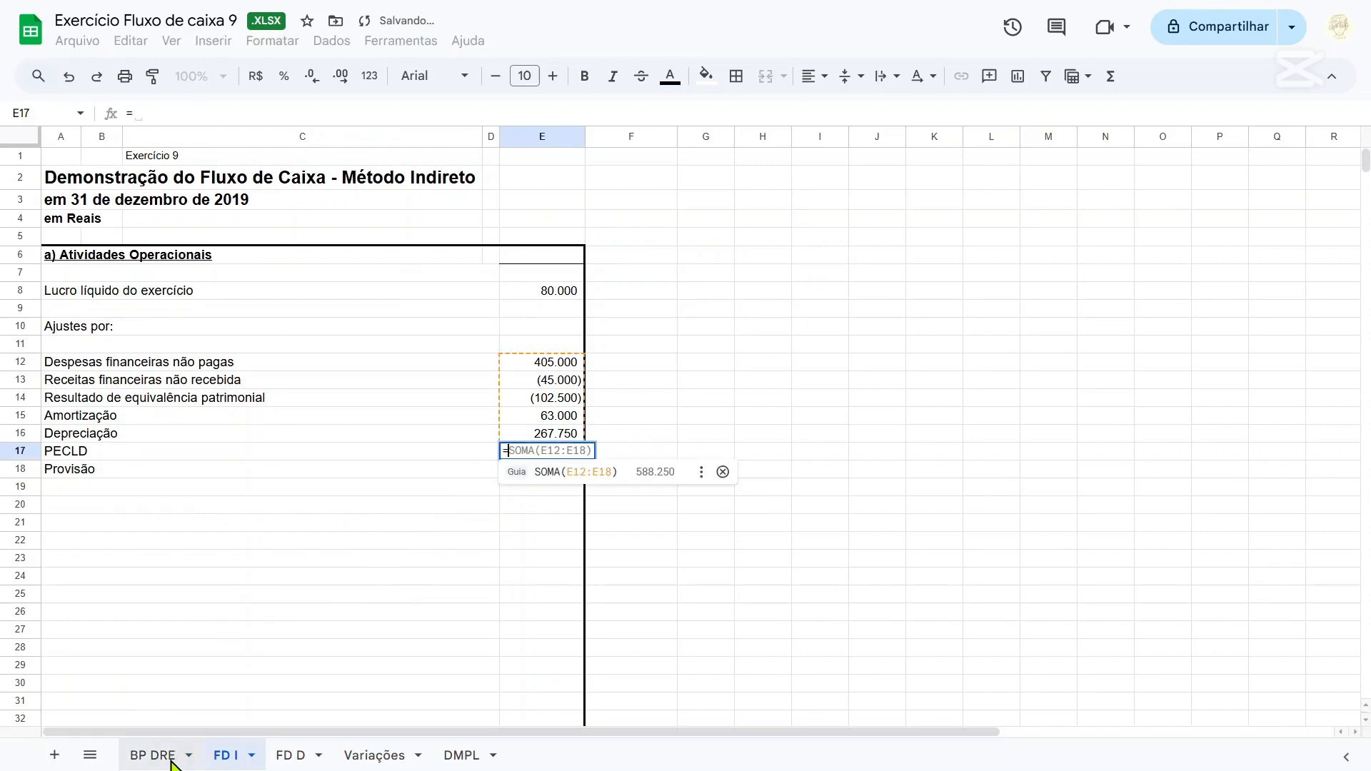
{"action": "left_click", "coordinate": [154, 755]}
{"action": "scroll", "coordinate": [428, 532], "scroll_direction": "down", "scroll_amount": 2}
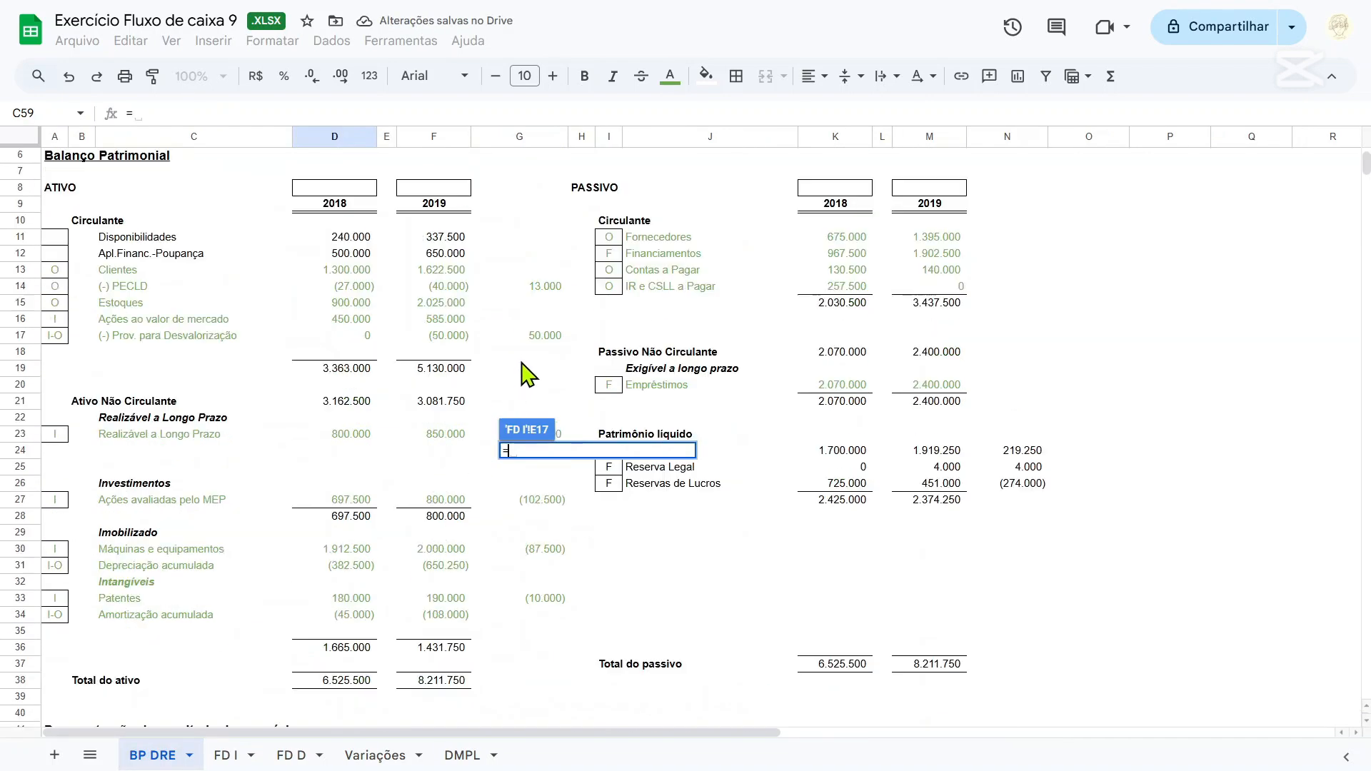
{"action": "left_click", "coordinate": [554, 289]}
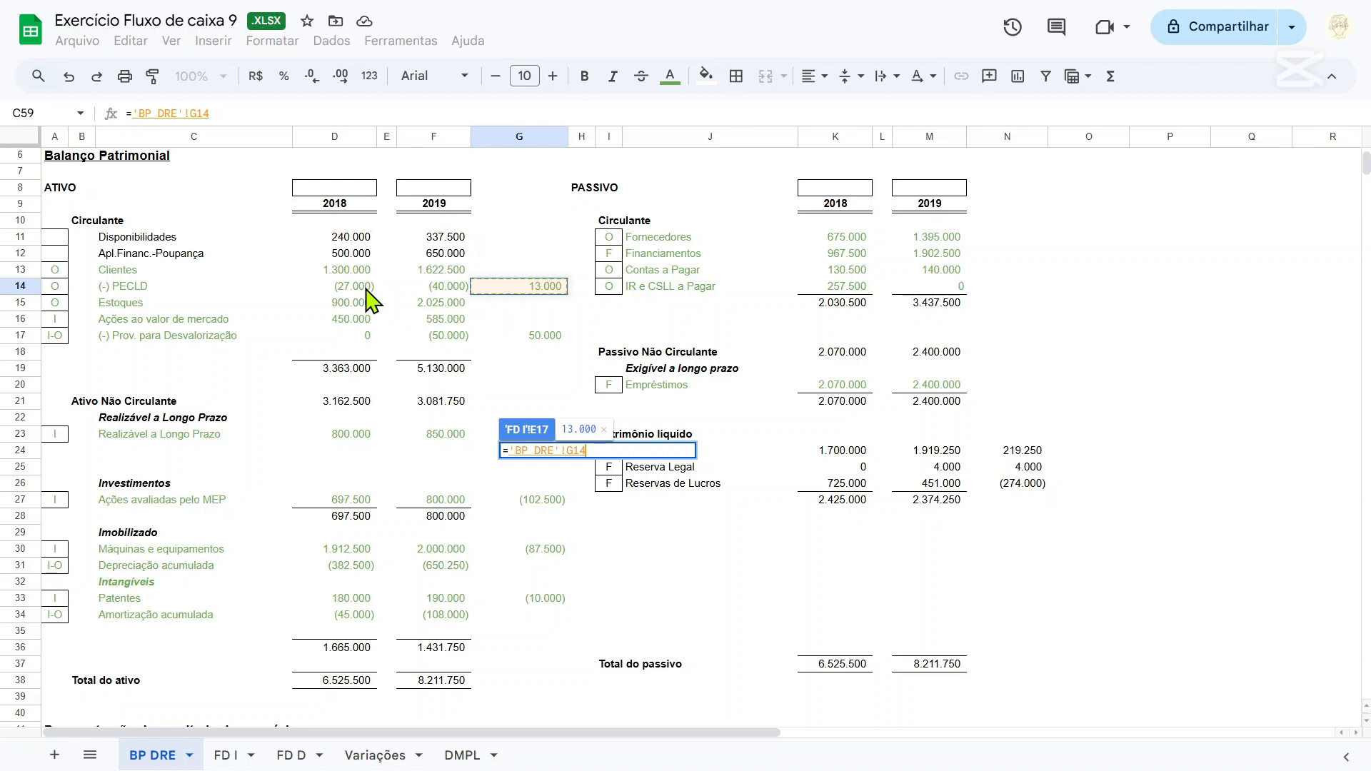
{"action": "key", "text": "Return"}
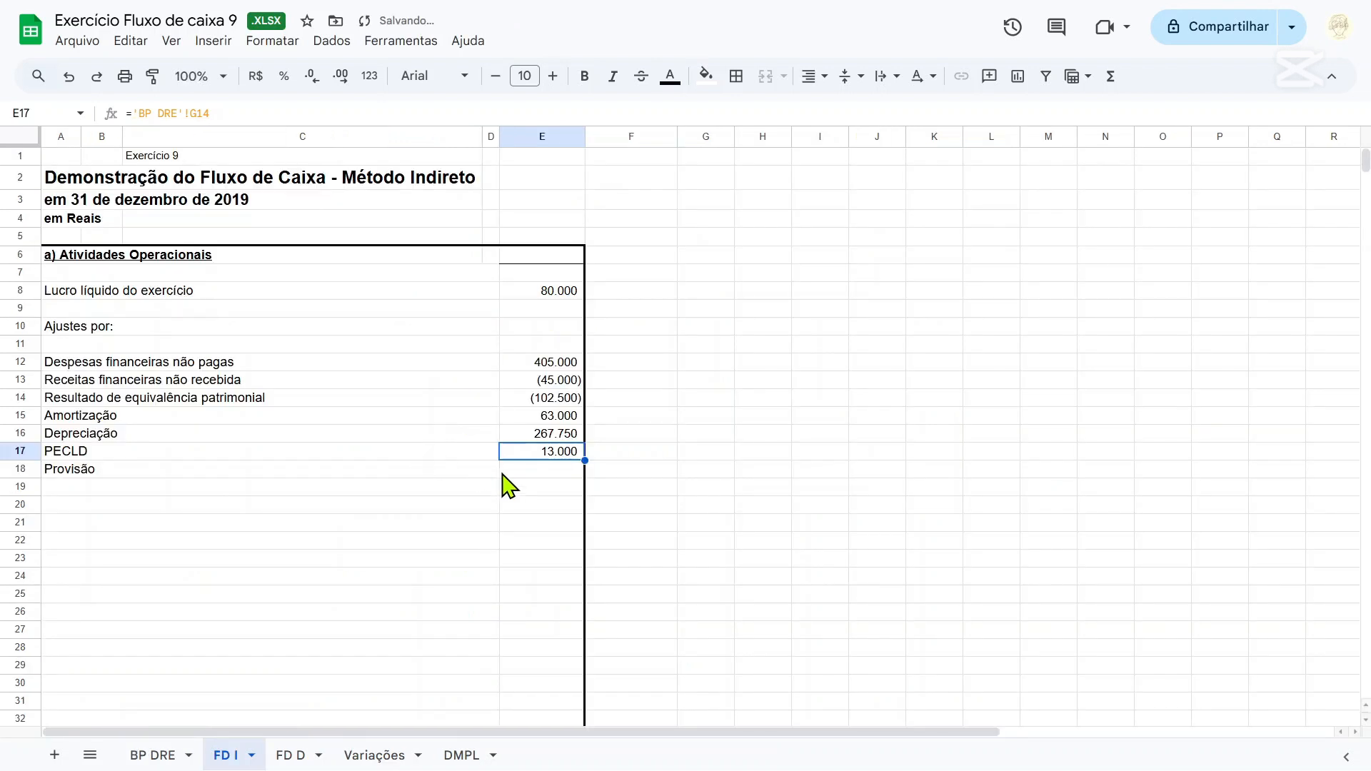
Link the Provisão amount in E18 on FD I to the Prov. para Desvalorização variation in G17 of BP DRE.
{"action": "left_click", "coordinate": [564, 469]}
{"action": "type", "text": "="}
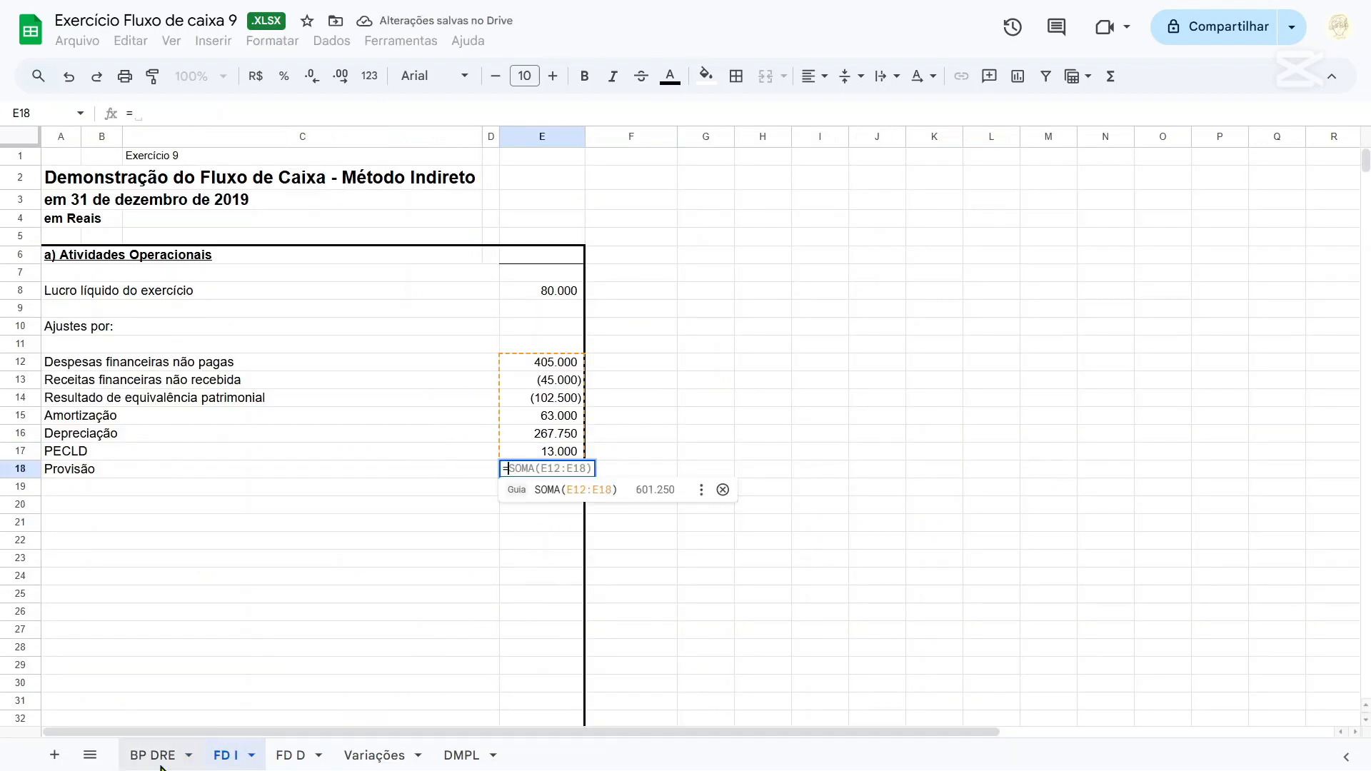
{"action": "left_click", "coordinate": [152, 755]}
{"action": "left_click", "coordinate": [540, 337]}
{"action": "key", "text": "Return"}
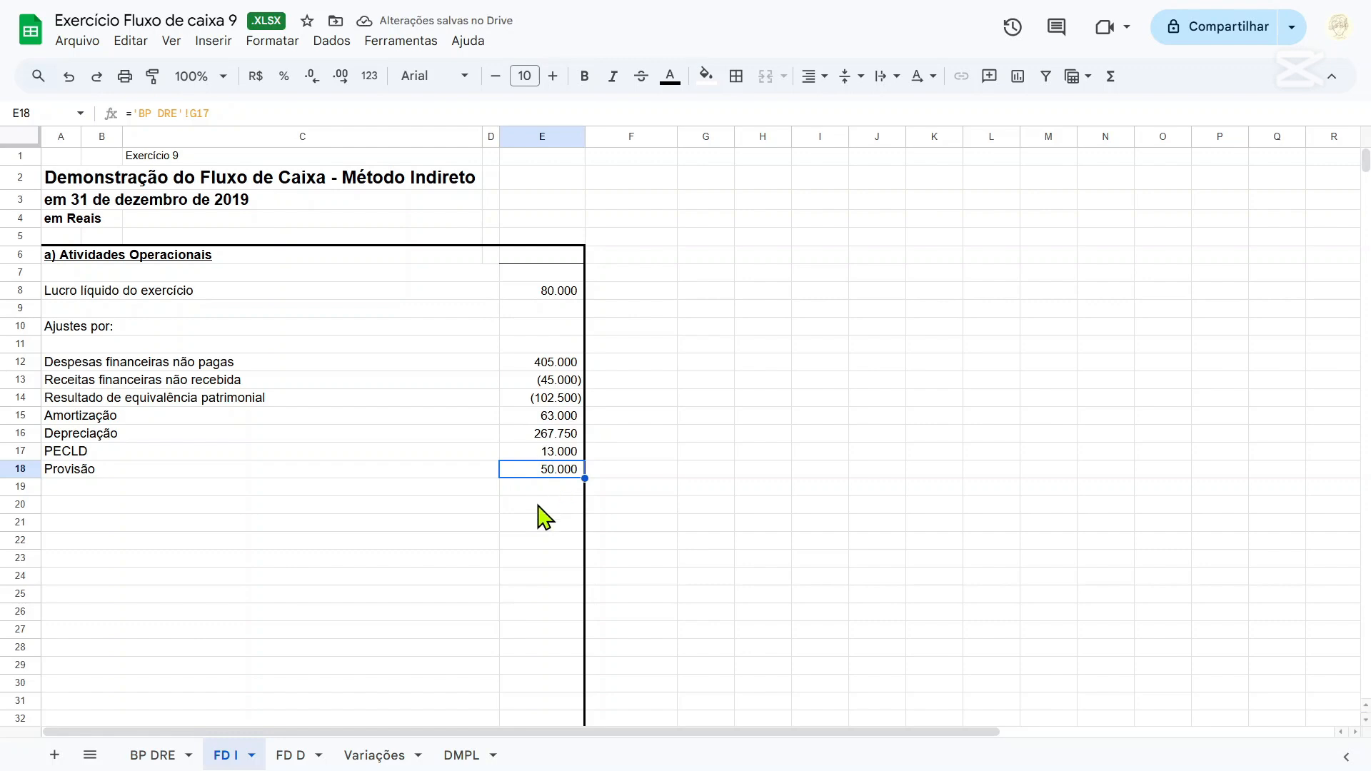
Examine the Gerais e administrativas and Vendas expense lines in the income statement on BP DRE.
{"action": "left_click", "coordinate": [161, 757]}
{"action": "scroll", "coordinate": [300, 572], "scroll_direction": "down", "scroll_amount": 7}
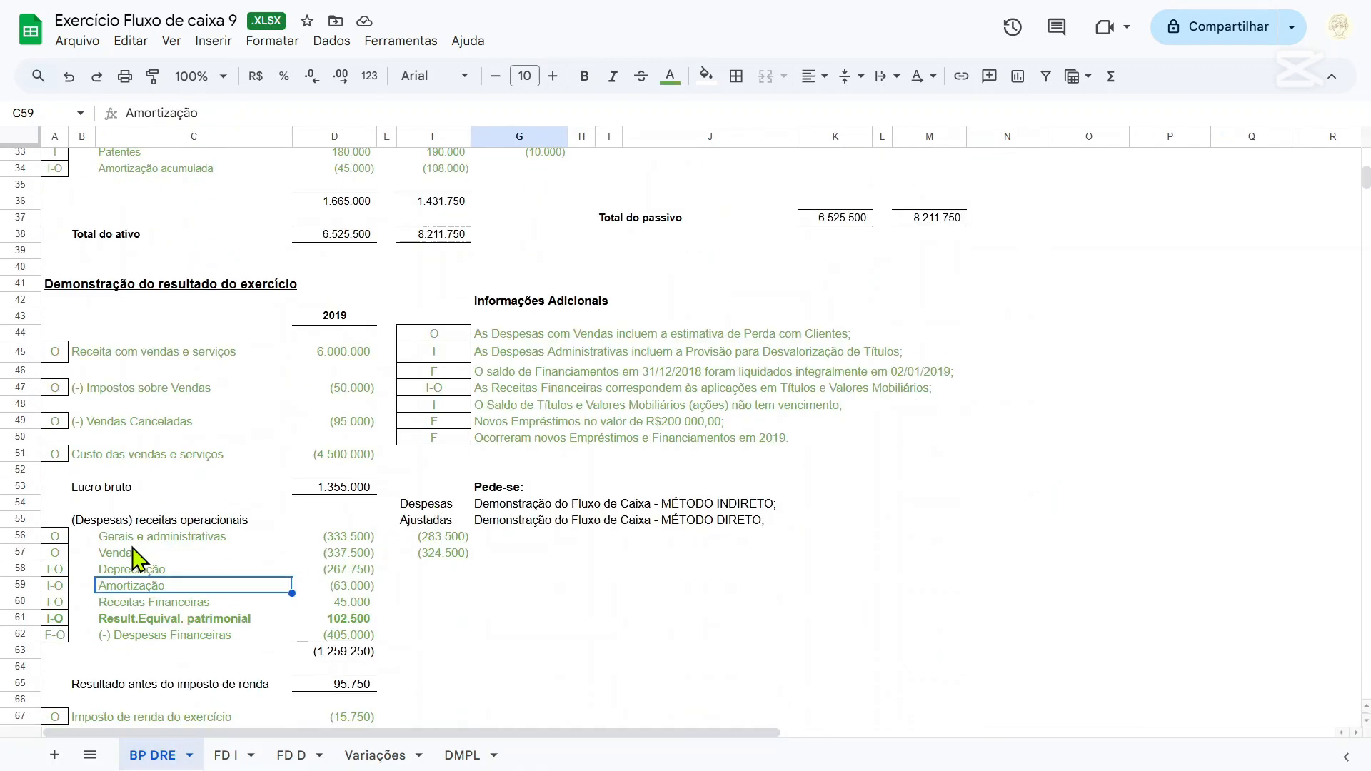
{"action": "left_click_drag", "start_coordinate": [143, 555], "coordinate": [157, 537]}
{"action": "left_click", "coordinate": [309, 553], "text": "shift"}
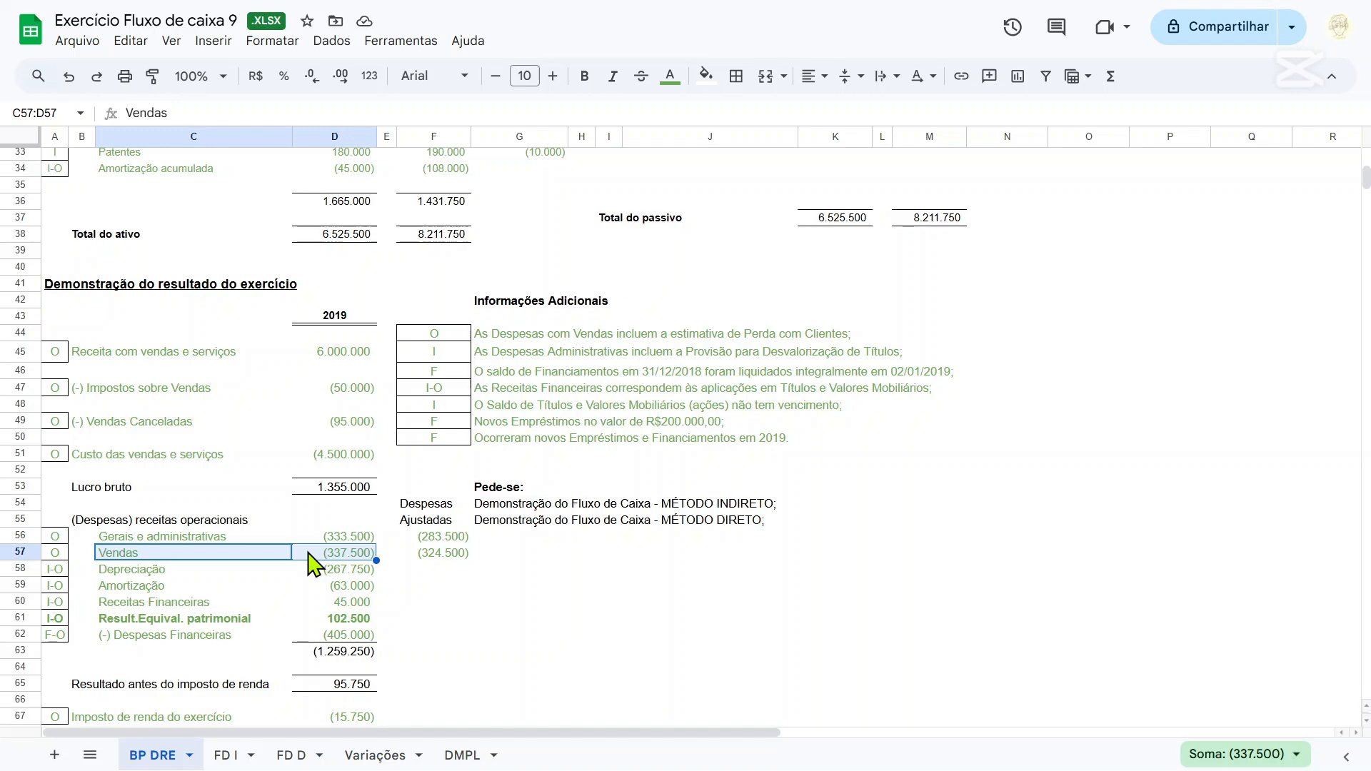
Review the balance sheet and income statement accounts on the BP DRE sheet.
{"action": "scroll", "coordinate": [309, 561], "scroll_direction": "up", "scroll_amount": 10}
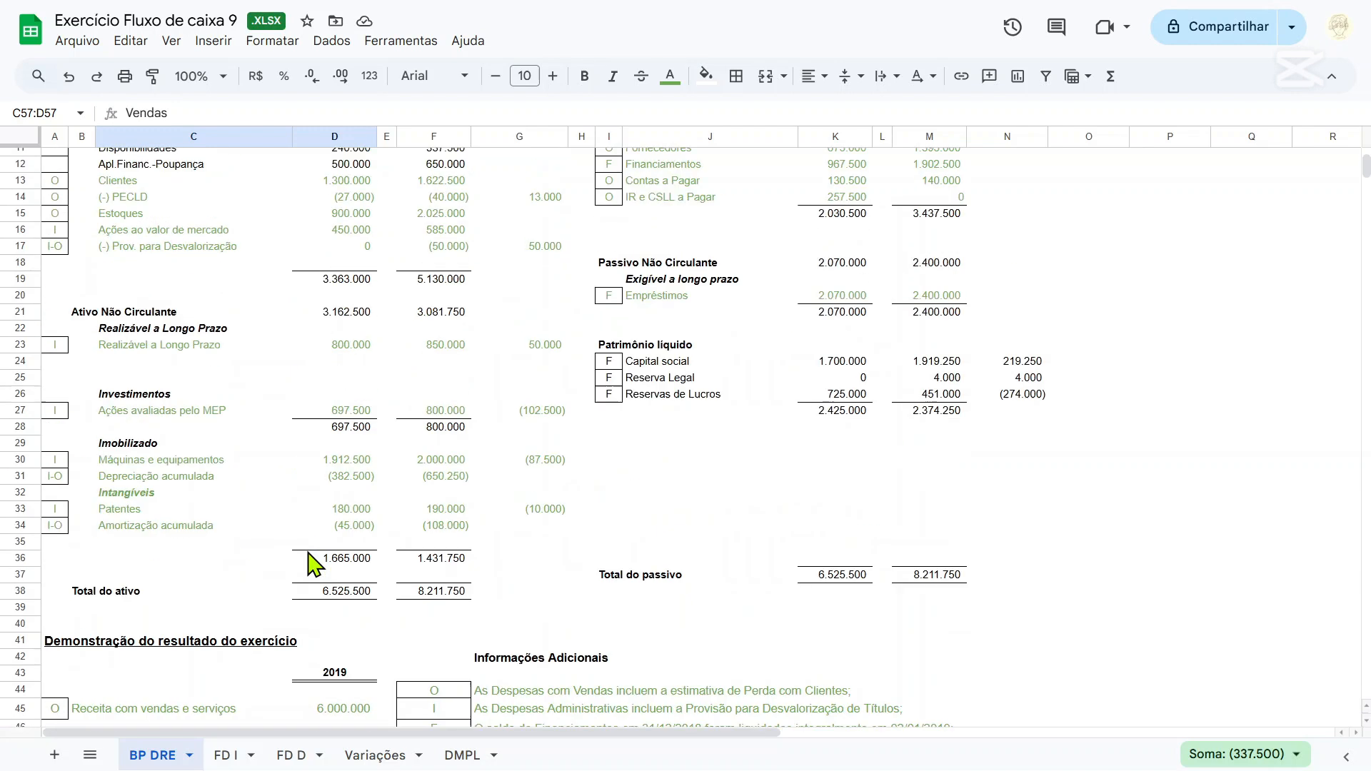
{"action": "scroll", "coordinate": [309, 560], "scroll_direction": "down", "scroll_amount": 5}
{"action": "scroll", "coordinate": [335, 600], "scroll_direction": "up", "scroll_amount": 5}
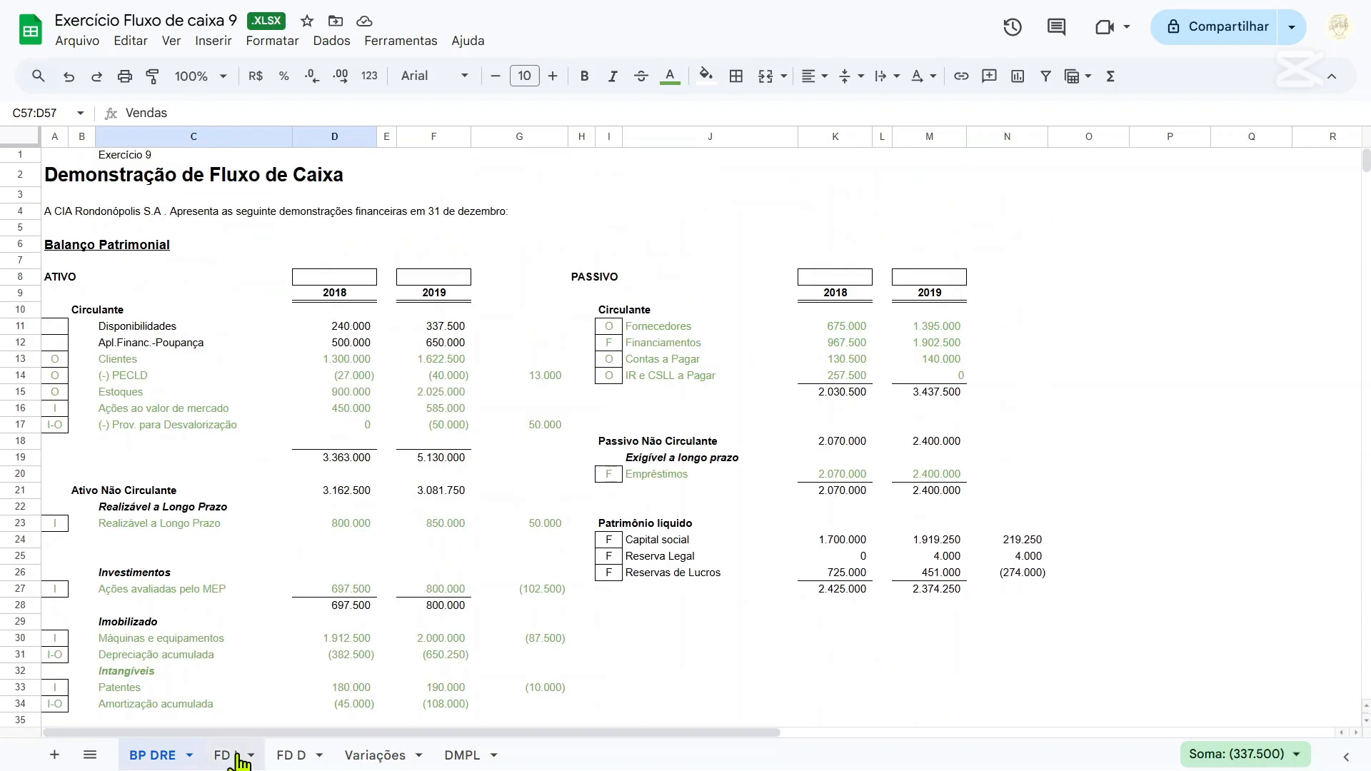
{"action": "scroll", "coordinate": [337, 597], "scroll_direction": "down", "scroll_amount": 10}
{"action": "scroll", "coordinate": [350, 597], "scroll_direction": "up", "scroll_amount": 5}
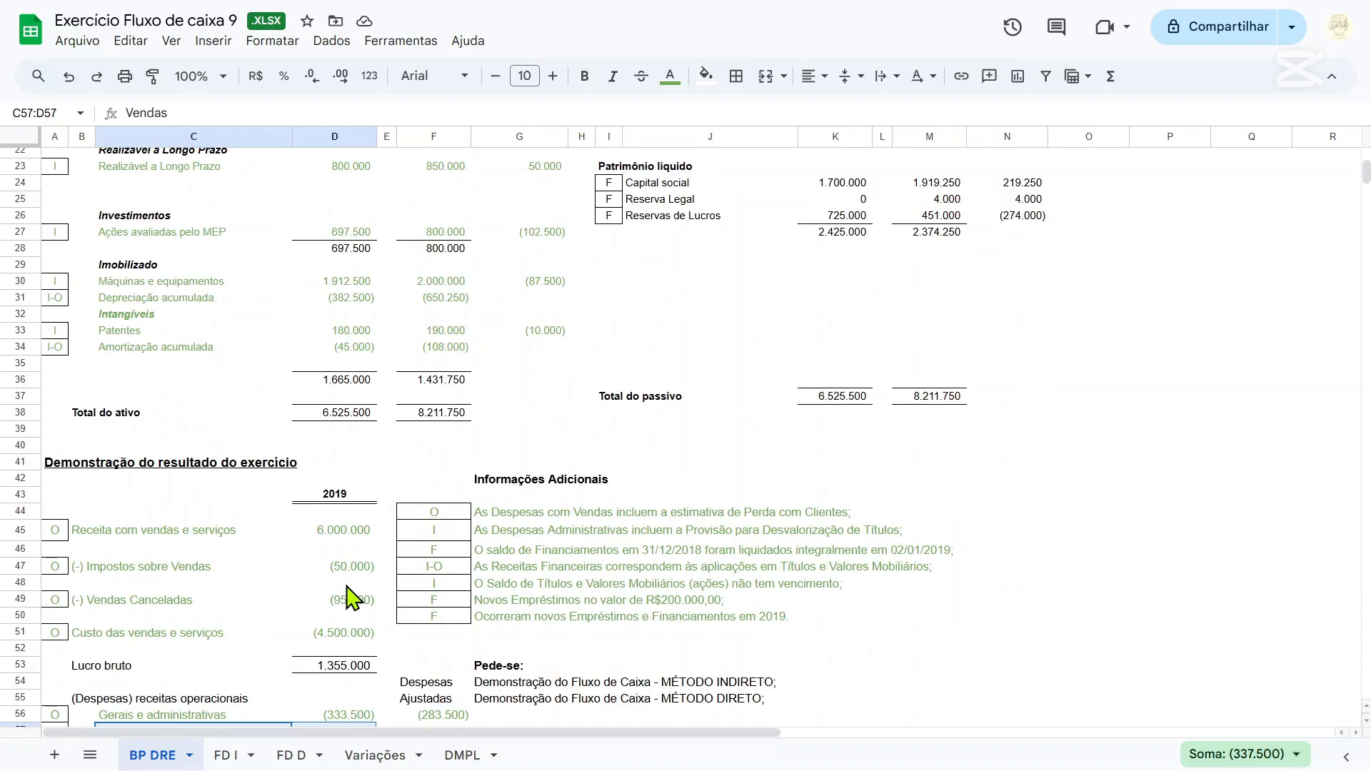
{"action": "scroll", "coordinate": [352, 597], "scroll_direction": "down", "scroll_amount": 5}
{"action": "scroll", "coordinate": [352, 597], "scroll_direction": "up", "scroll_amount": 5}
{"action": "scroll", "coordinate": [352, 598], "scroll_direction": "down", "scroll_amount": 5}
On the FD I sheet, enter the underlined heading "Variações no circulante" in row 20.
{"action": "left_click", "coordinate": [225, 755]}
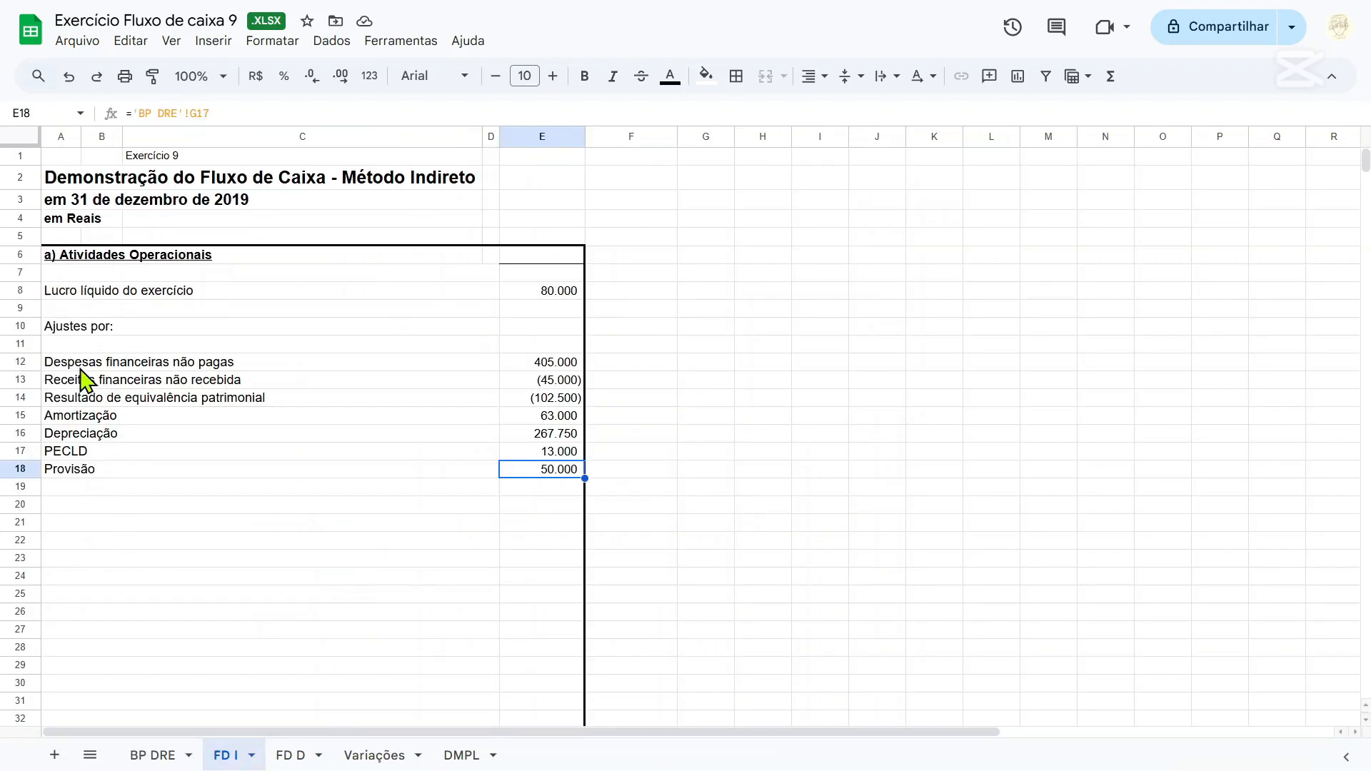
{"action": "left_click_drag", "start_coordinate": [86, 364], "coordinate": [375, 421]}
{"action": "left_click", "coordinate": [164, 520]}
{"action": "left_click", "coordinate": [95, 493]}
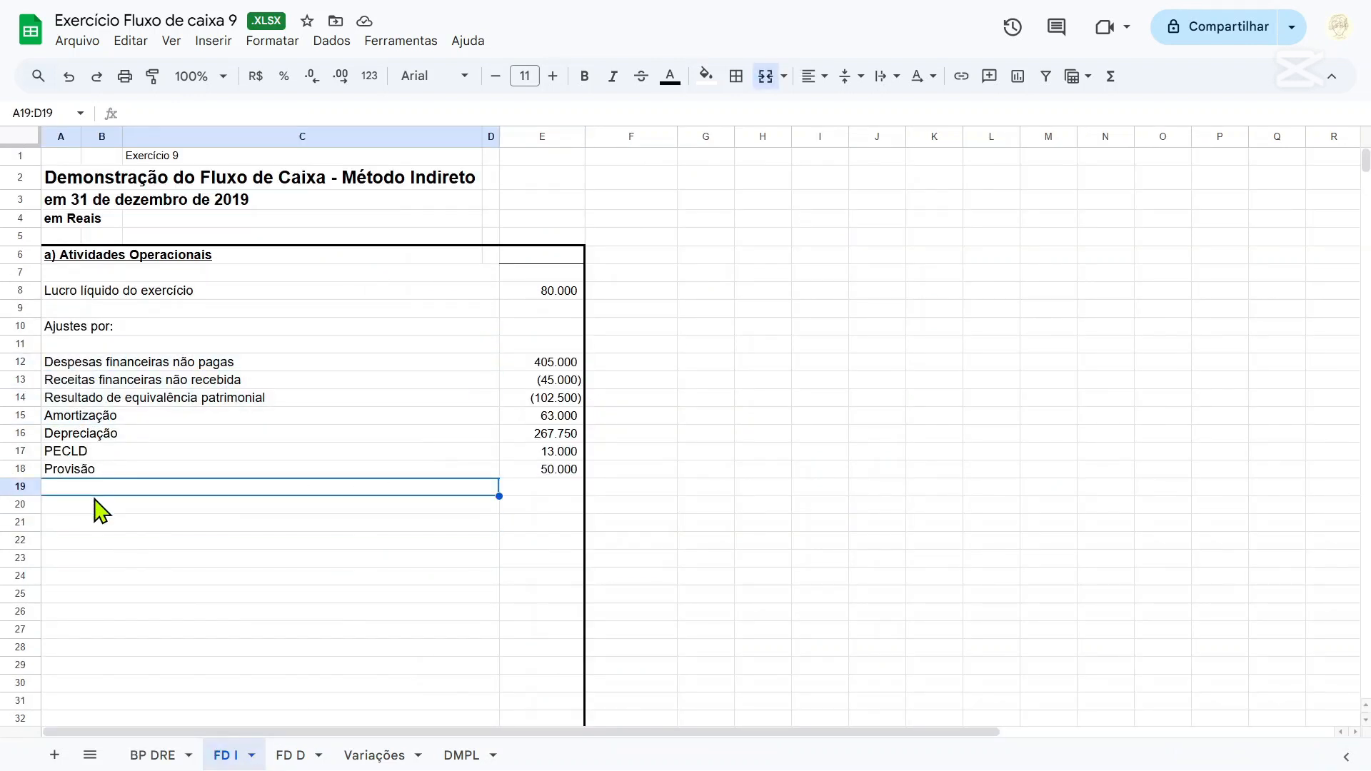
{"action": "left_click", "coordinate": [97, 502]}
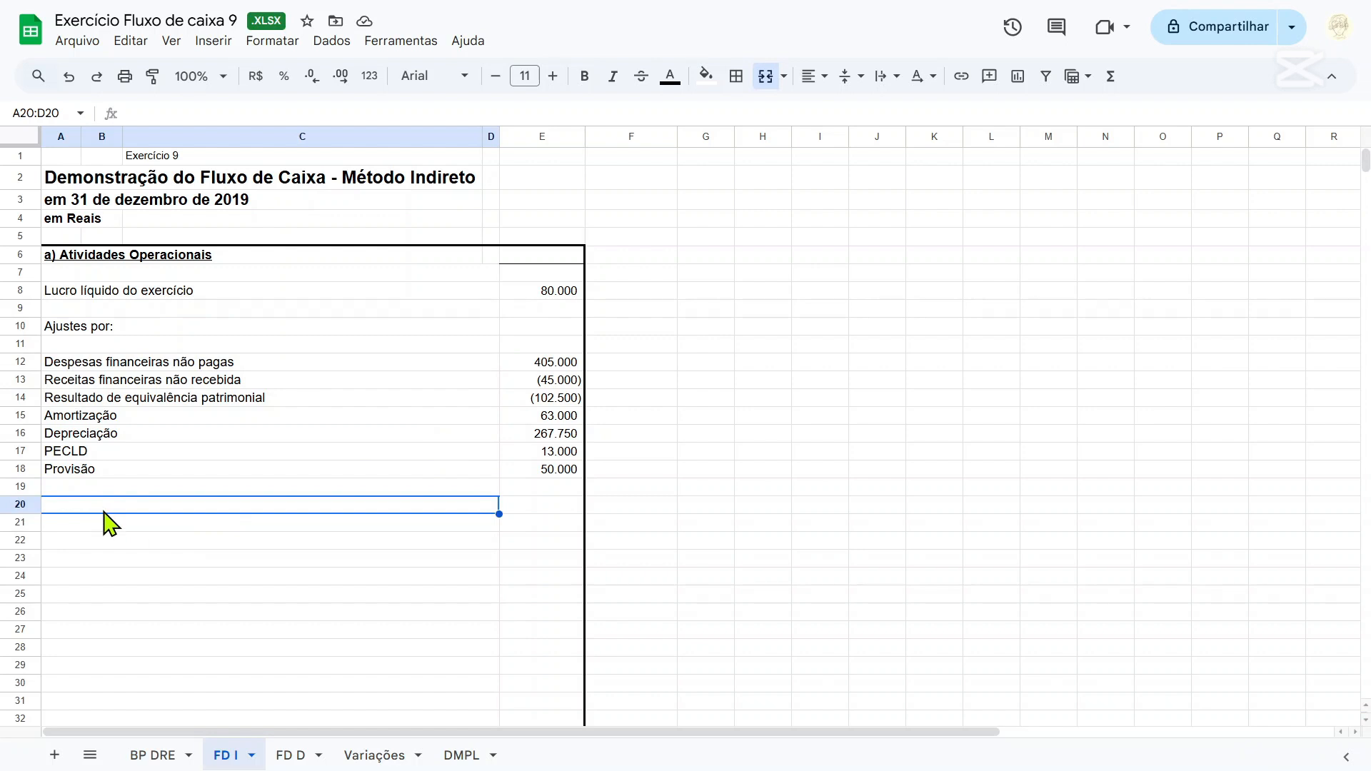
{"action": "type", "text": "Variações no circu"}
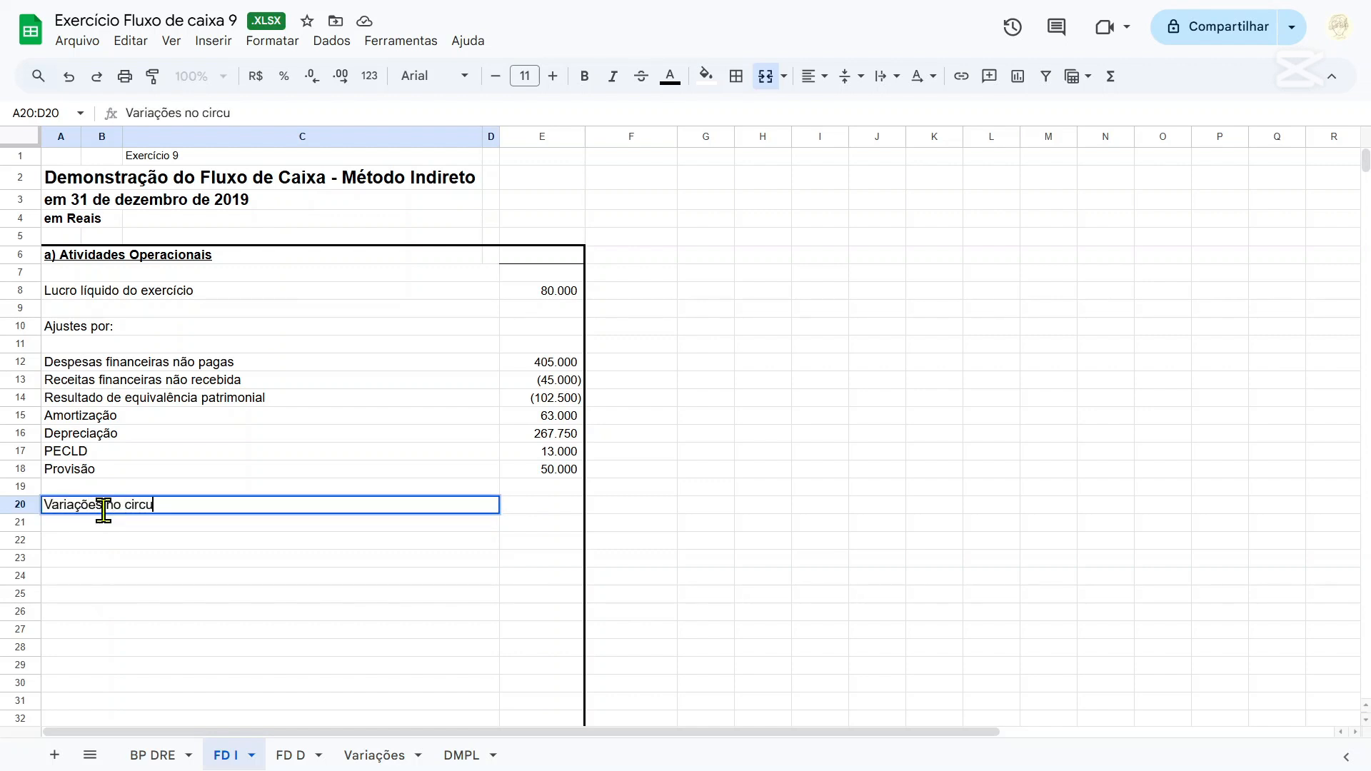
{"action": "type", "text": "lante"}
{"action": "key", "text": "Return"}
{"action": "type", "text": "P"}
{"action": "key", "text": "Return"}
Enter the subheading "Ativo circulante" in row 22, below the "Variações no circulante" heading.
{"action": "type", "text": "A"}
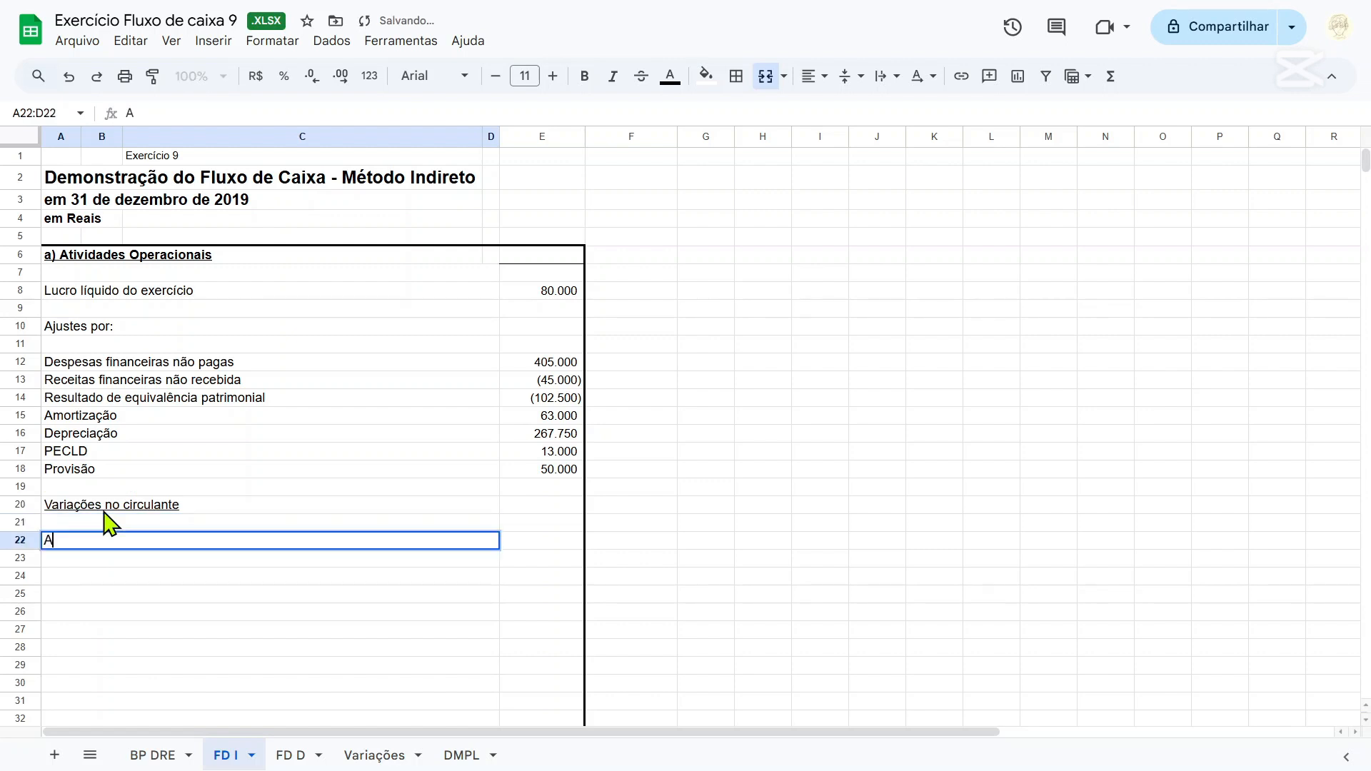
{"action": "type", "text": "tivo circulant"}
{"action": "key", "text": "Return"}
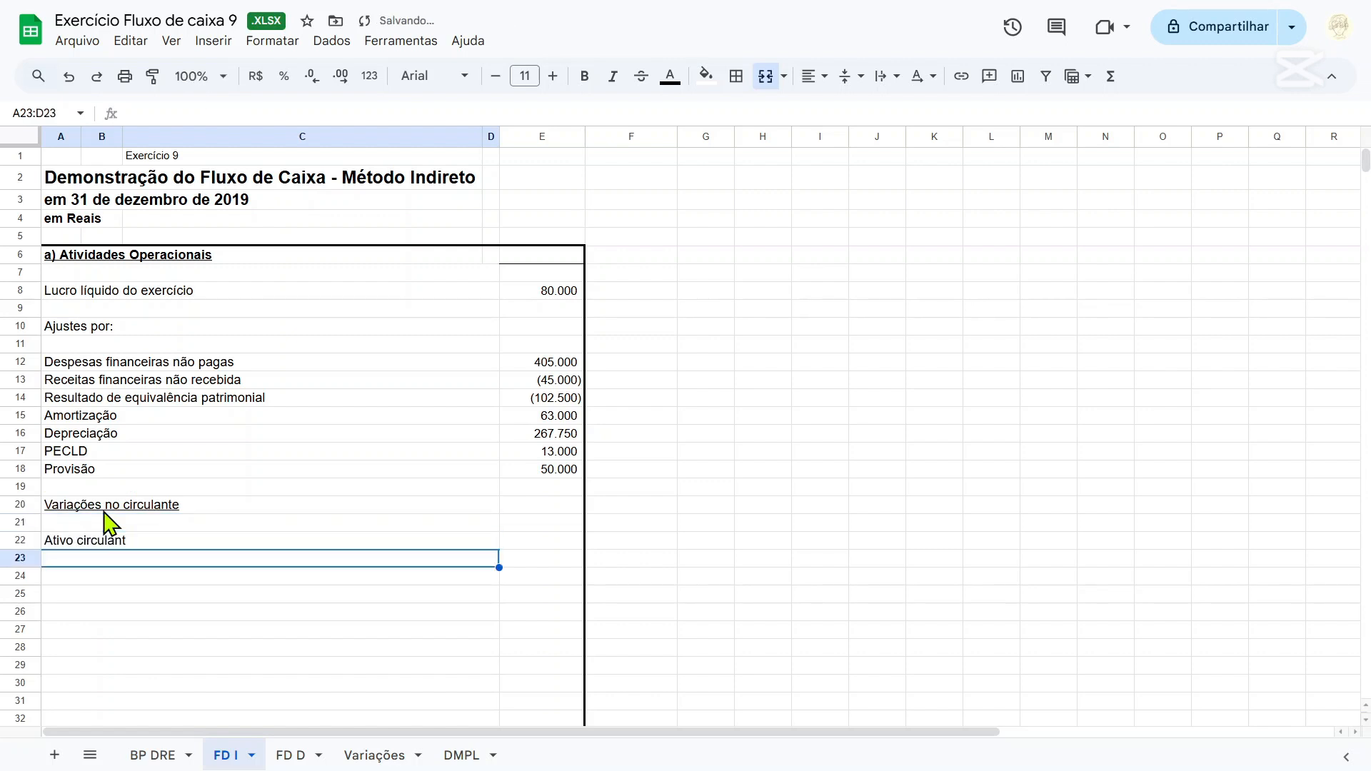
{"action": "key", "text": "Up"}
{"action": "left_click", "coordinate": [345, 109]}
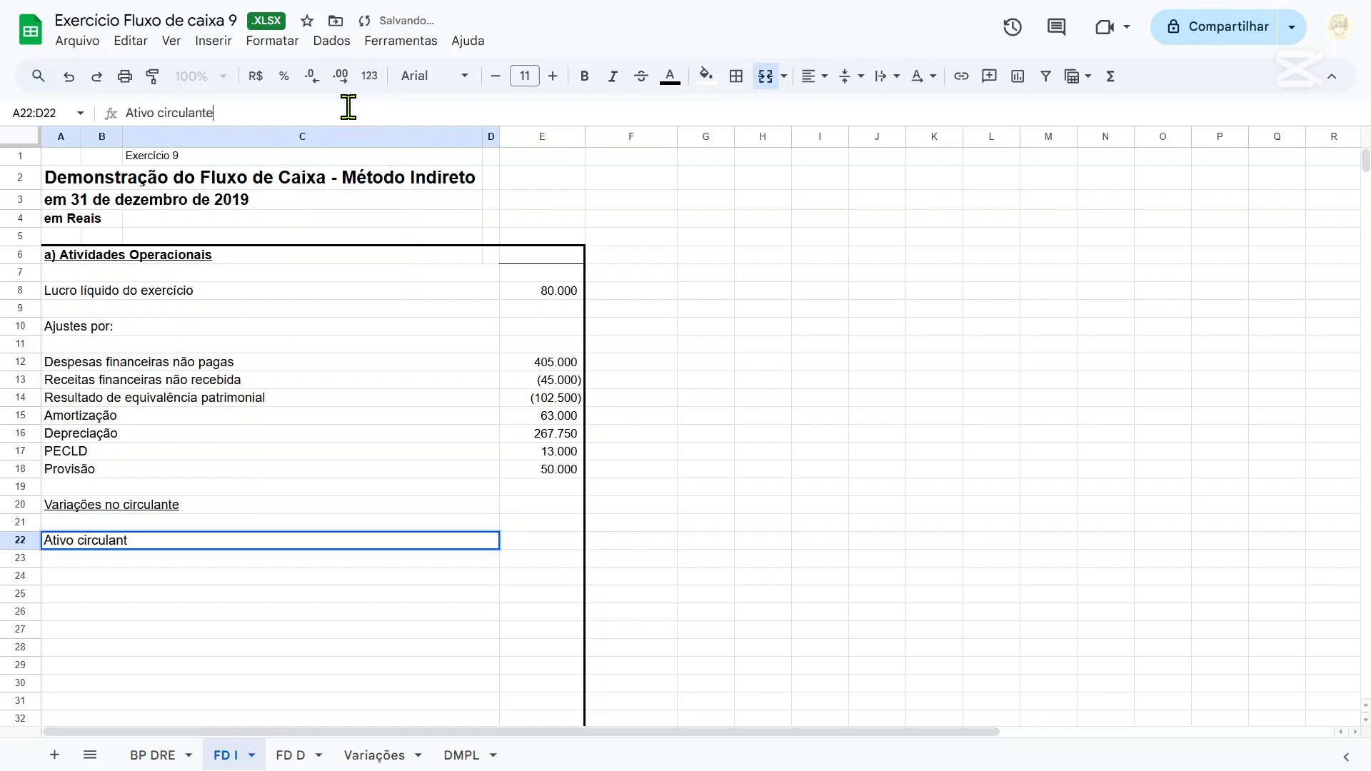
{"action": "type", "text": "e"}
{"action": "key", "text": "Return"}
{"action": "type", "text": "="}
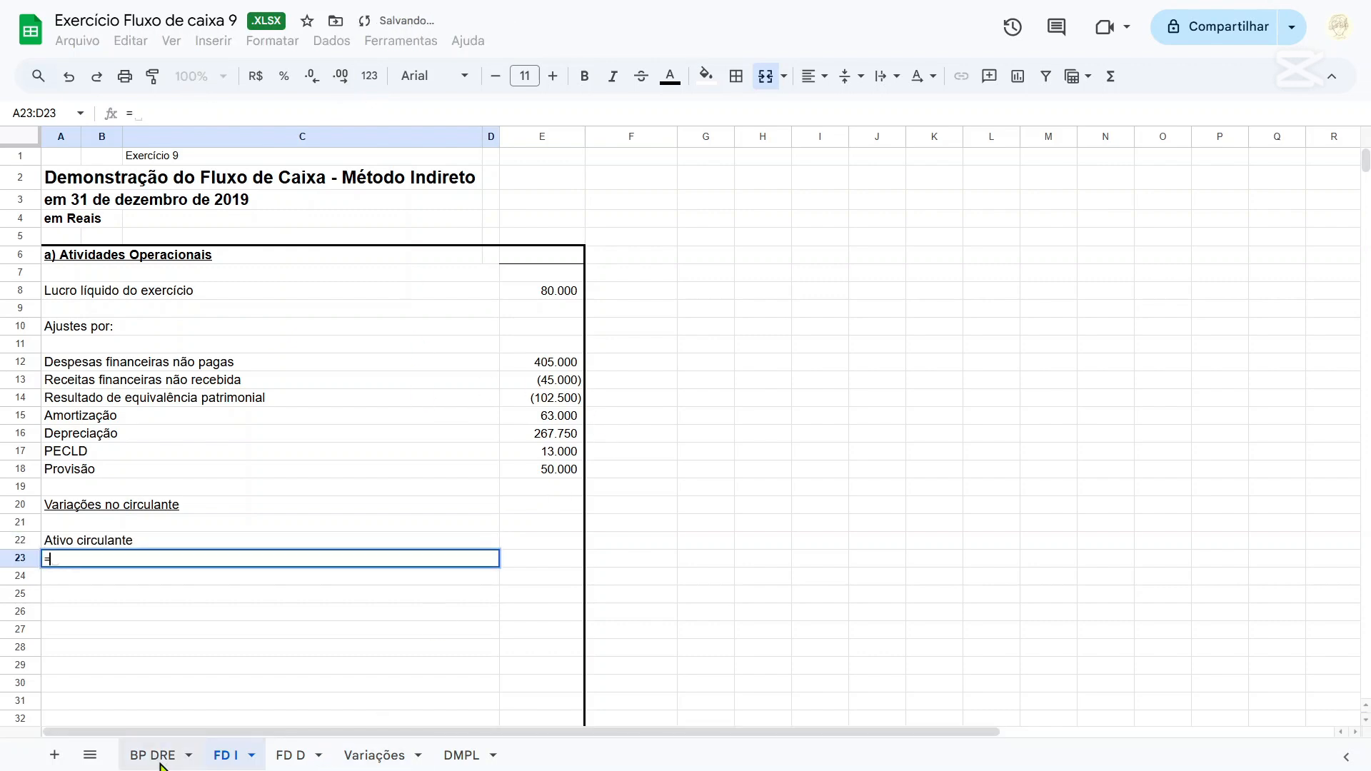
{"action": "left_click", "coordinate": [152, 755]}
{"action": "scroll", "coordinate": [290, 491], "scroll_direction": "up", "scroll_amount": 10}
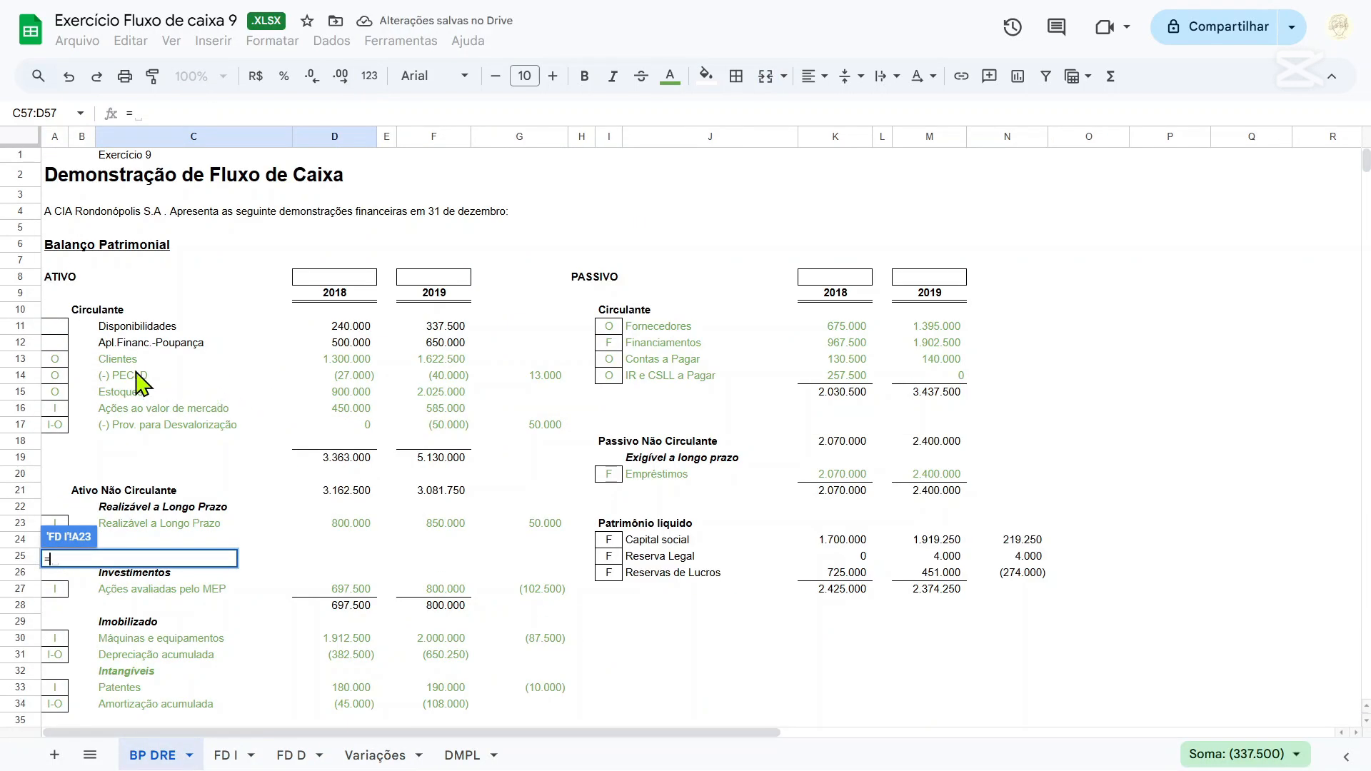
{"action": "key", "text": "Escape"}
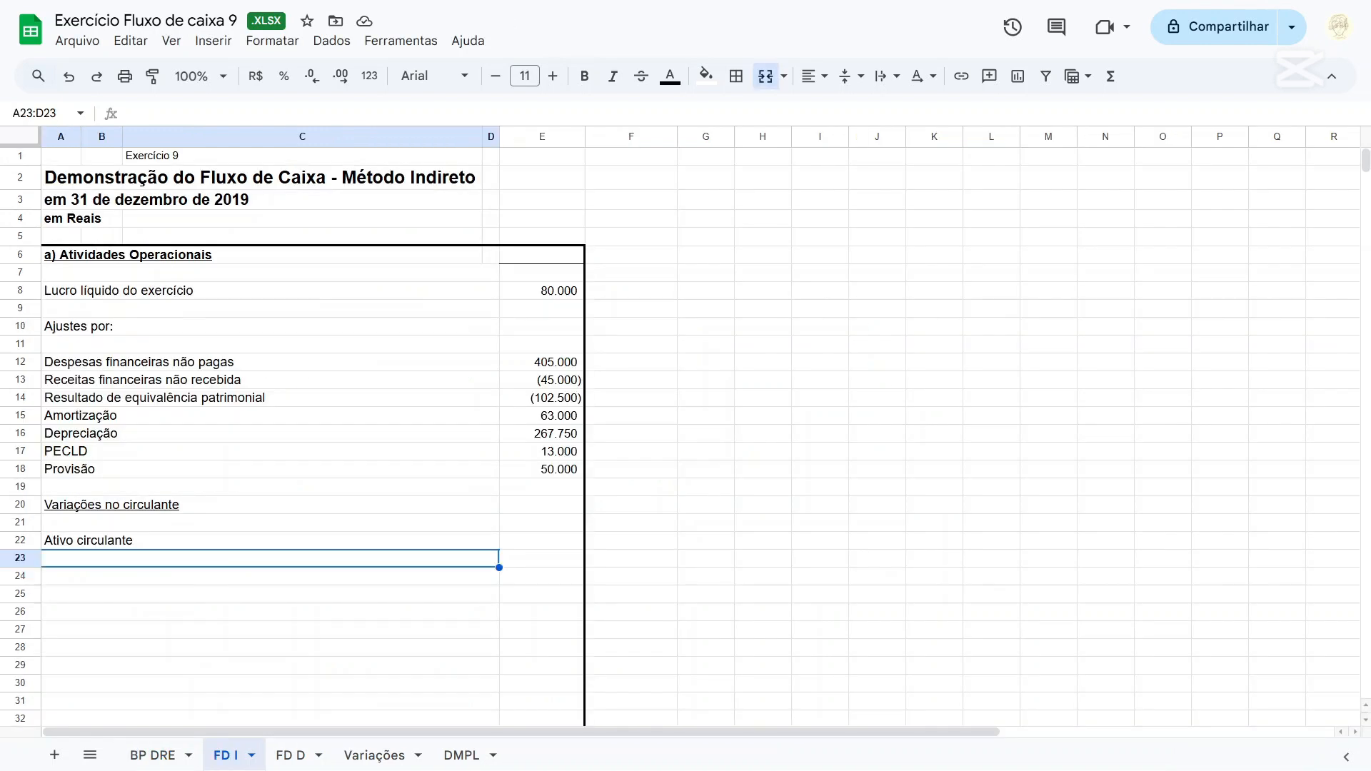
On the BP DRE sheet, calculate the Clientes variation in G13 with the formula =D13-F13.
{"action": "left_click", "coordinate": [152, 755]}
{"action": "left_click", "coordinate": [522, 363]}
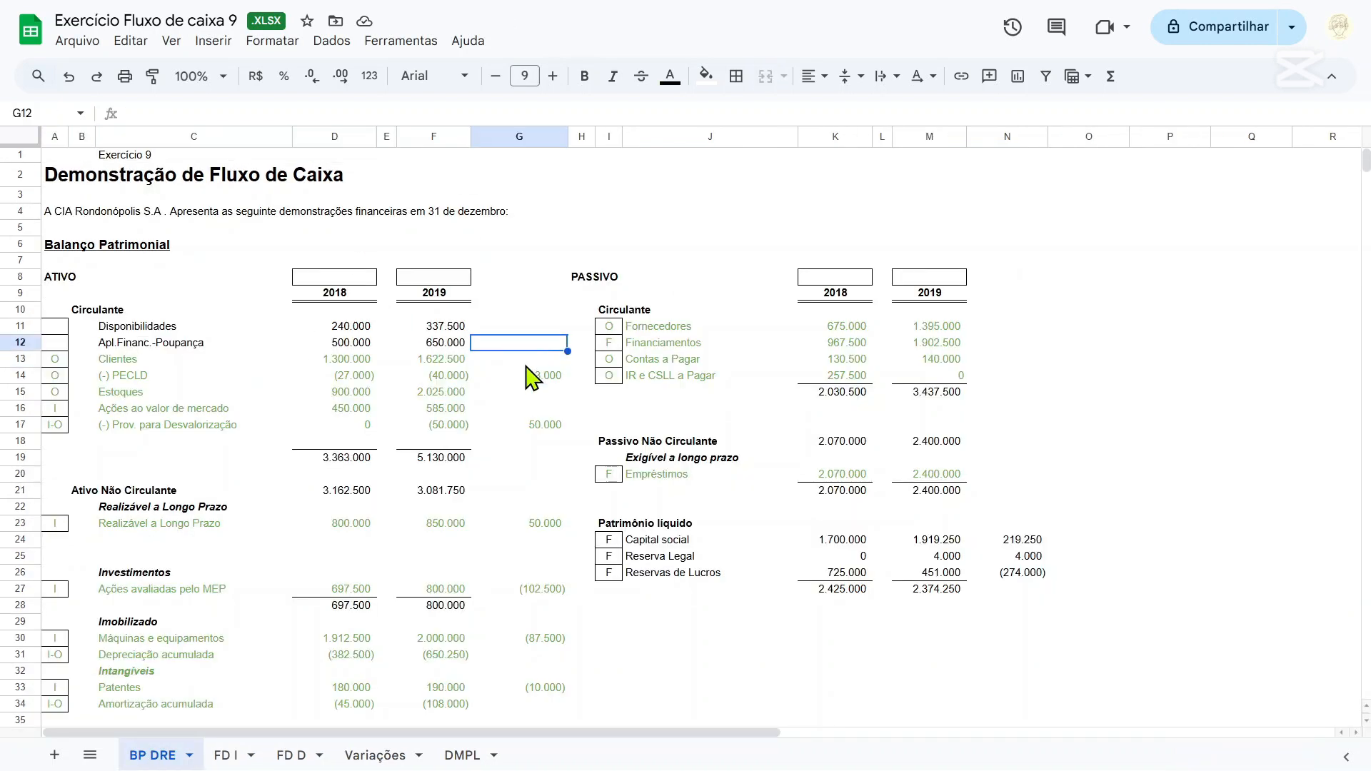
{"action": "type", "text": "=D13"}
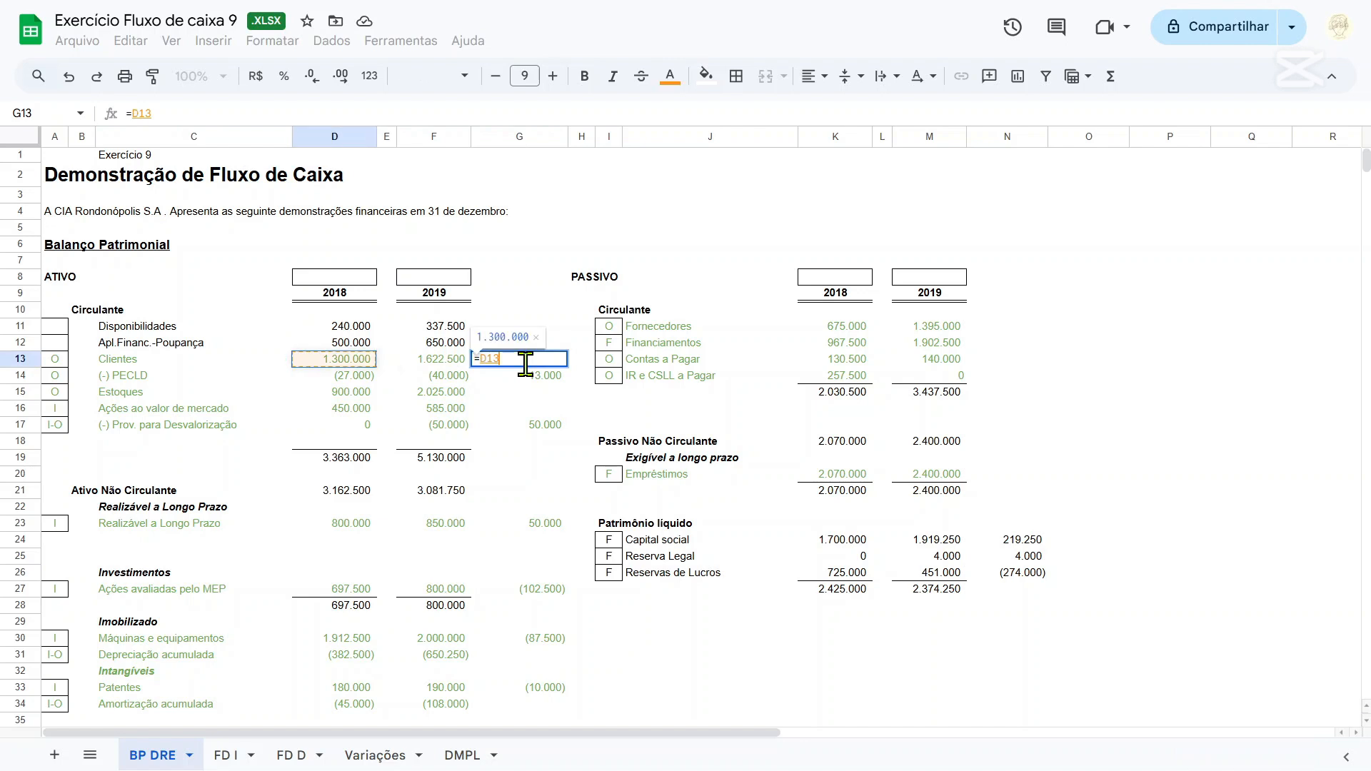
{"action": "type", "text": "-F13"}
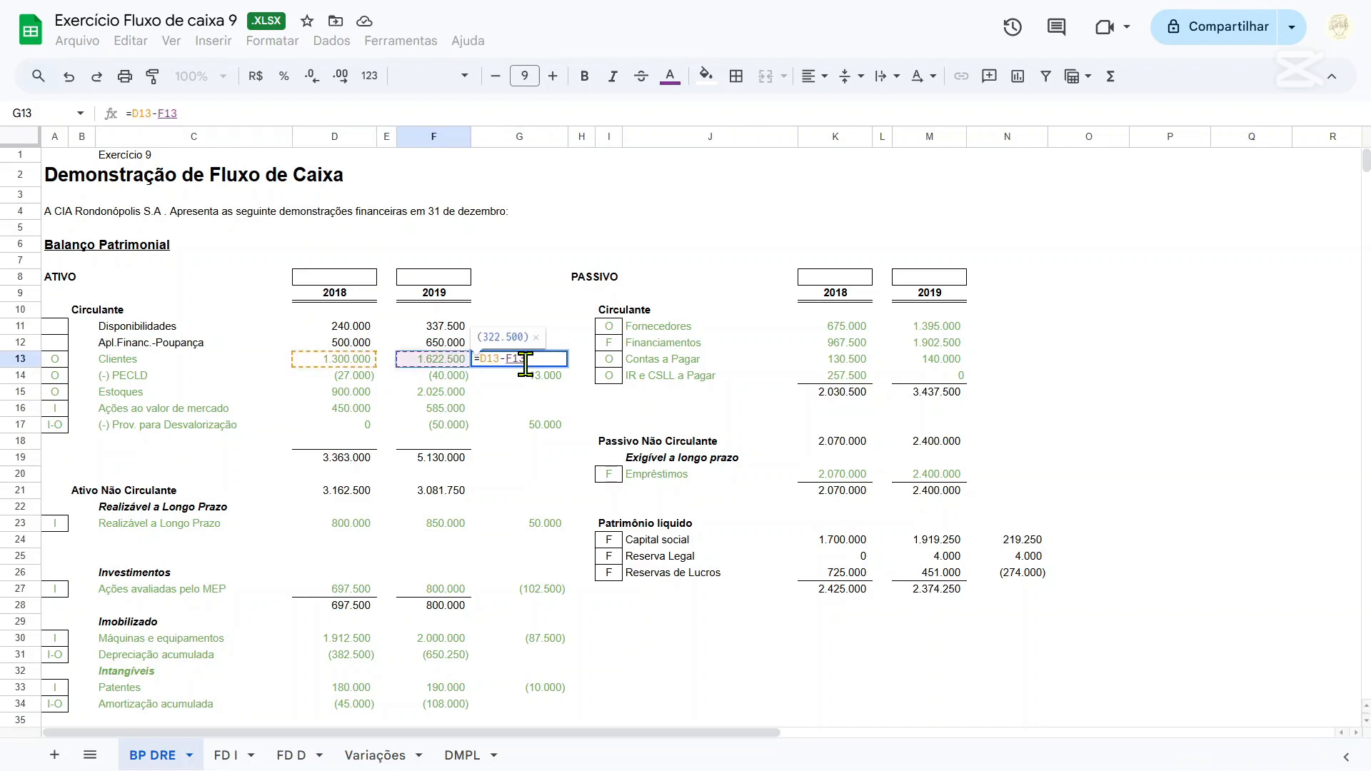
{"action": "key", "text": "Return"}
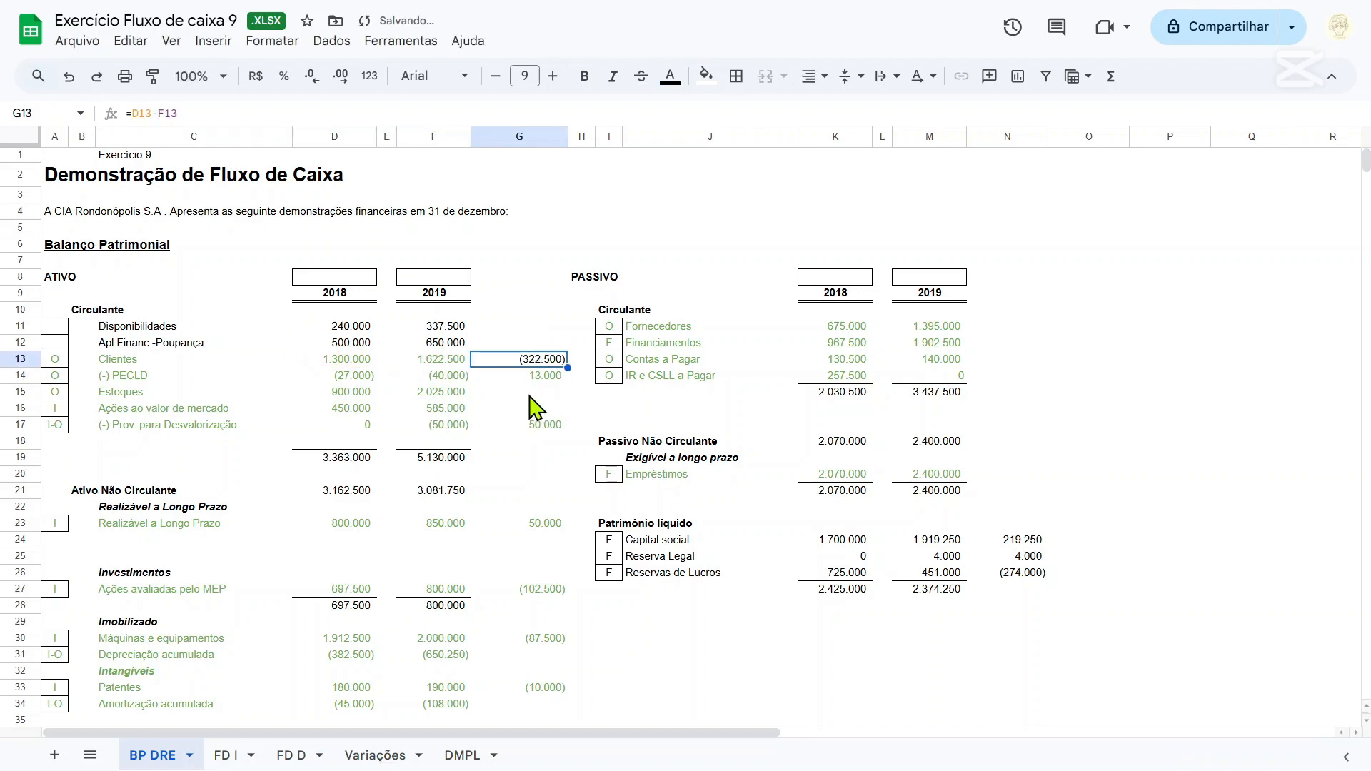
Copy the Clientes variation formula to the Estoques row in G15.
{"action": "key", "text": "ctrl+c"}
{"action": "left_click", "coordinate": [530, 398]}
{"action": "key", "text": "ctrl+v"}
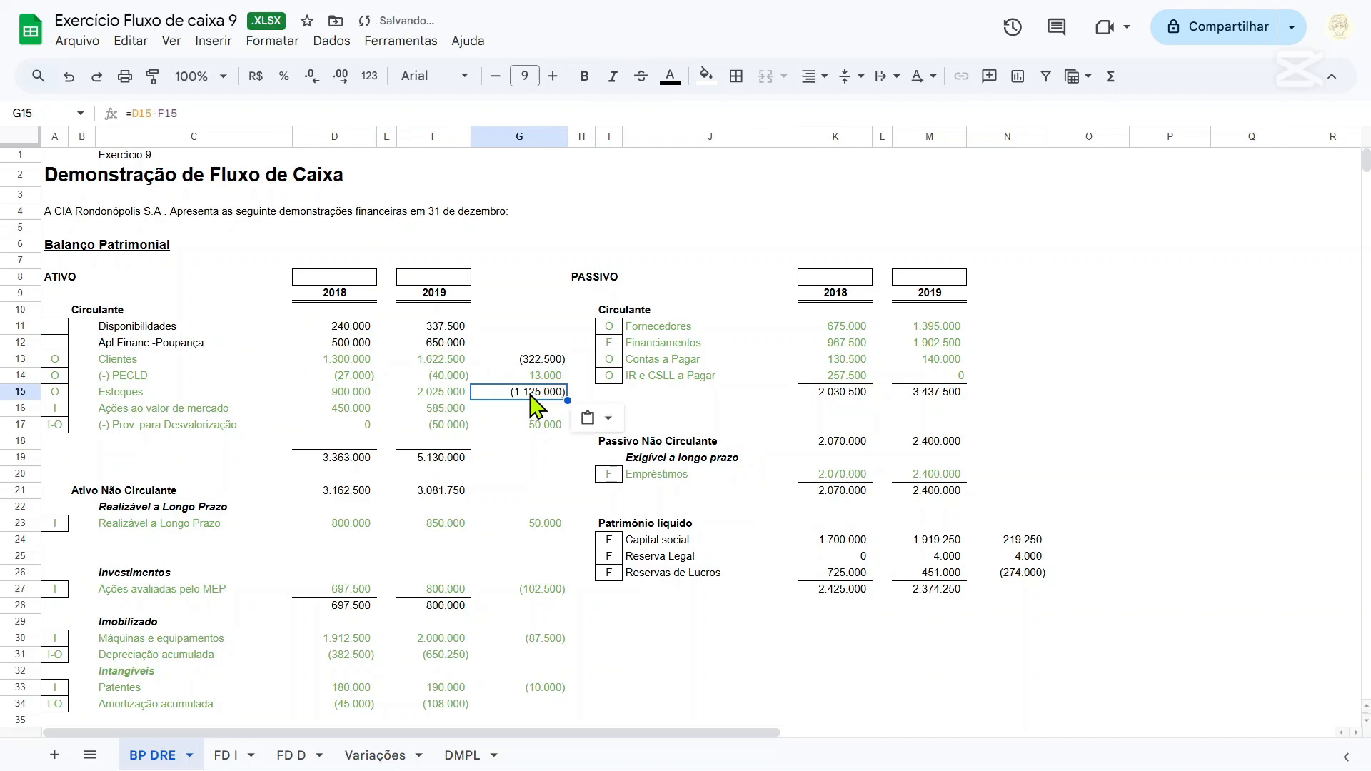
Enter the sign "+" above the assets' 2018 column in D8 and "-" above their 2019 column in F8.
{"action": "left_click", "coordinate": [318, 282]}
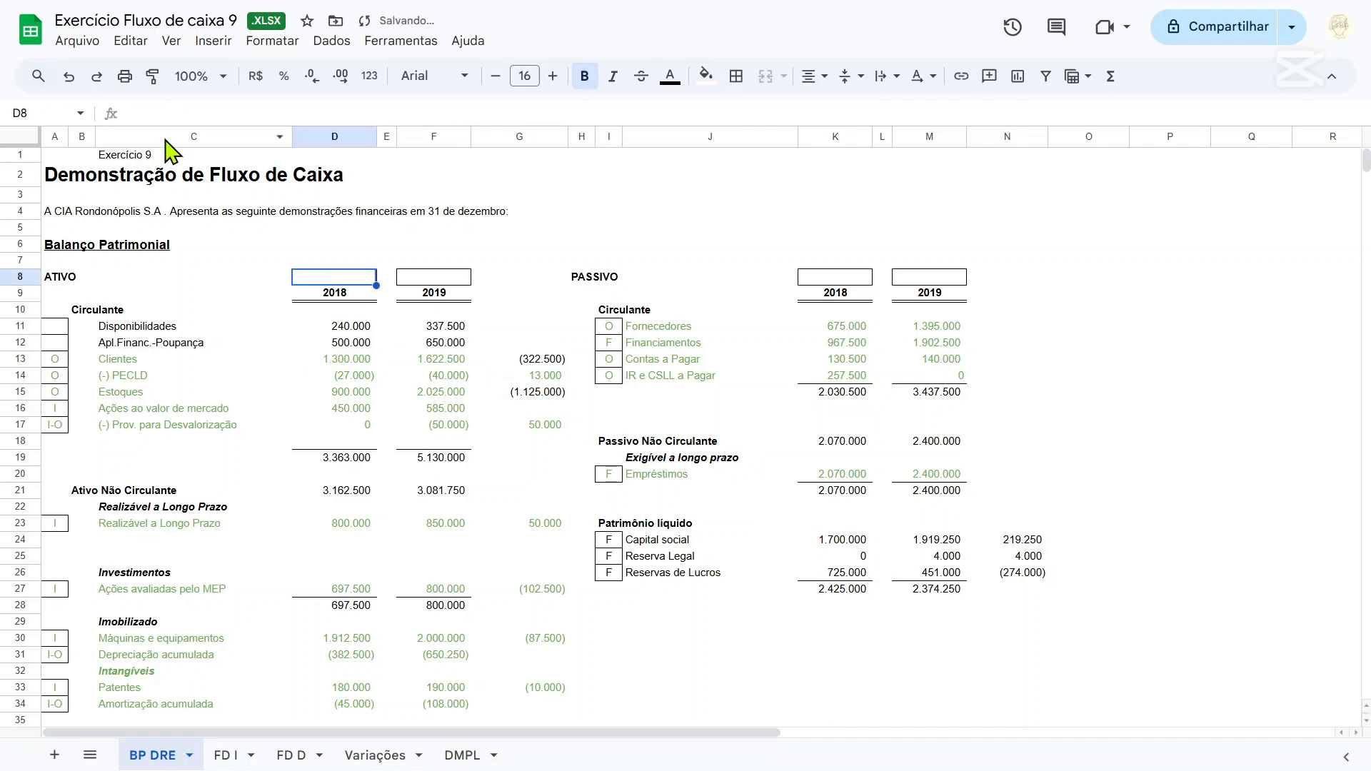
{"action": "type", "text": "'"}
{"action": "key", "text": "Return"}
{"action": "key", "text": "Up"}
{"action": "key", "text": "F2"}
{"action": "key", "text": "Tab"}
{"action": "key", "text": "Tab"}
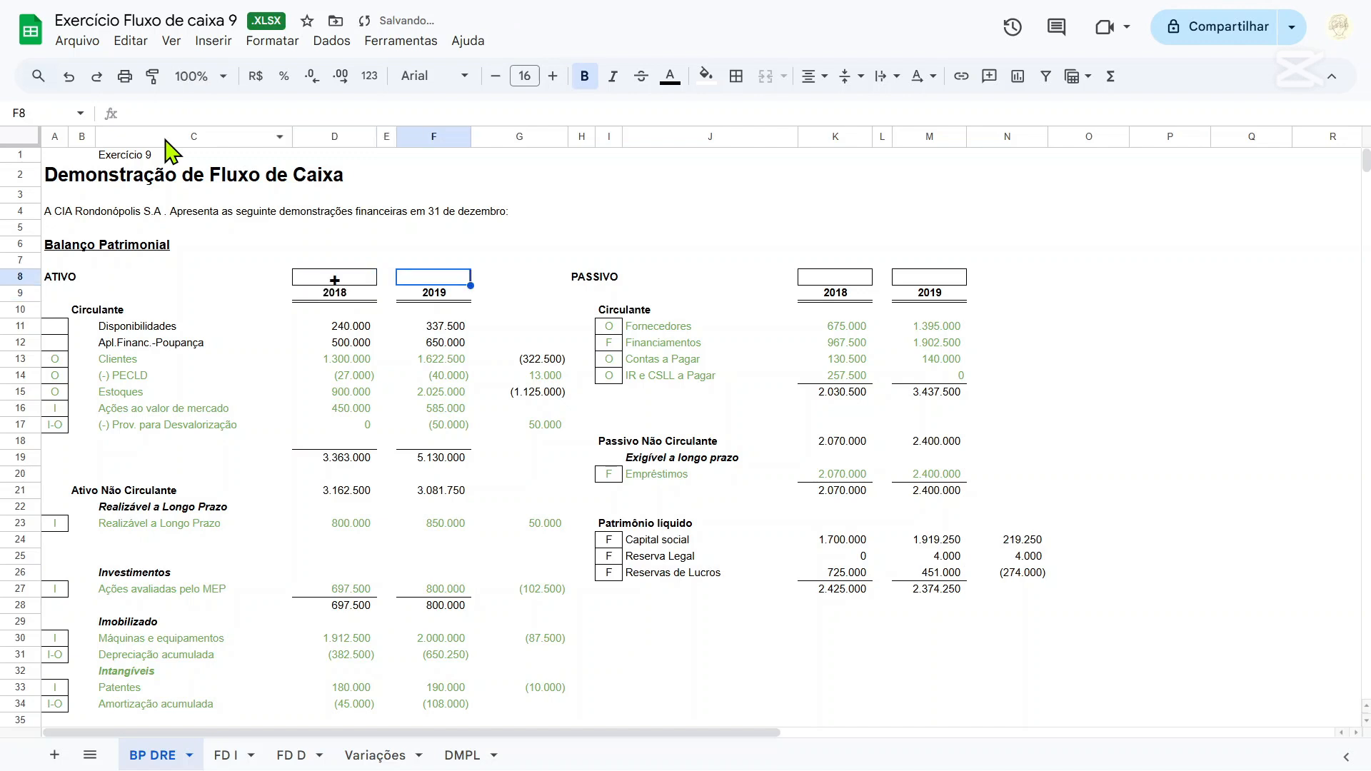
{"action": "type", "text": "-"}
{"action": "key", "text": "Return"}
Check the variation formulas for Clientes, PECLD and Estoques in G13, G14 and G15 against the column signs.
{"action": "key", "text": "Down"}
{"action": "key", "text": "Down"}
{"action": "key", "text": "Down"}
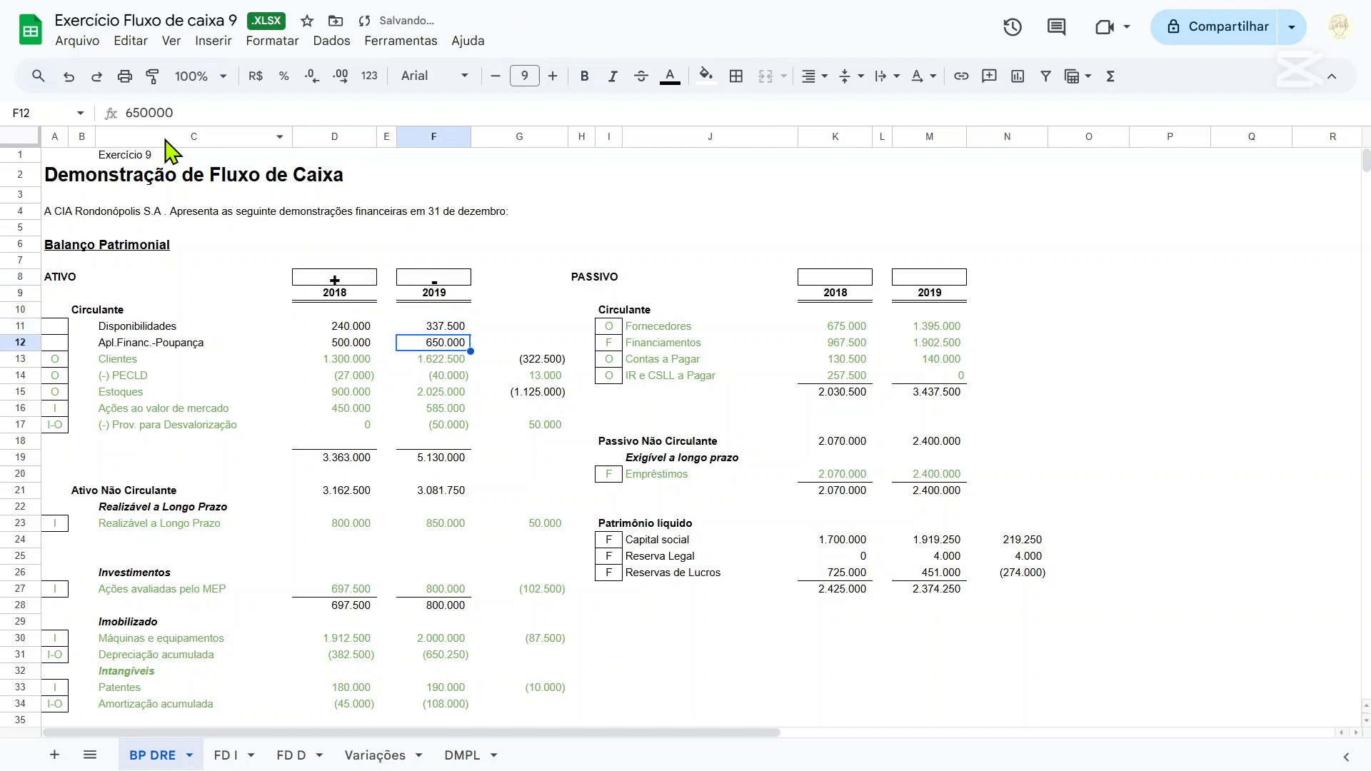
{"action": "key", "text": "Left"}
{"action": "key", "text": "Left"}
{"action": "key", "text": "Down"}
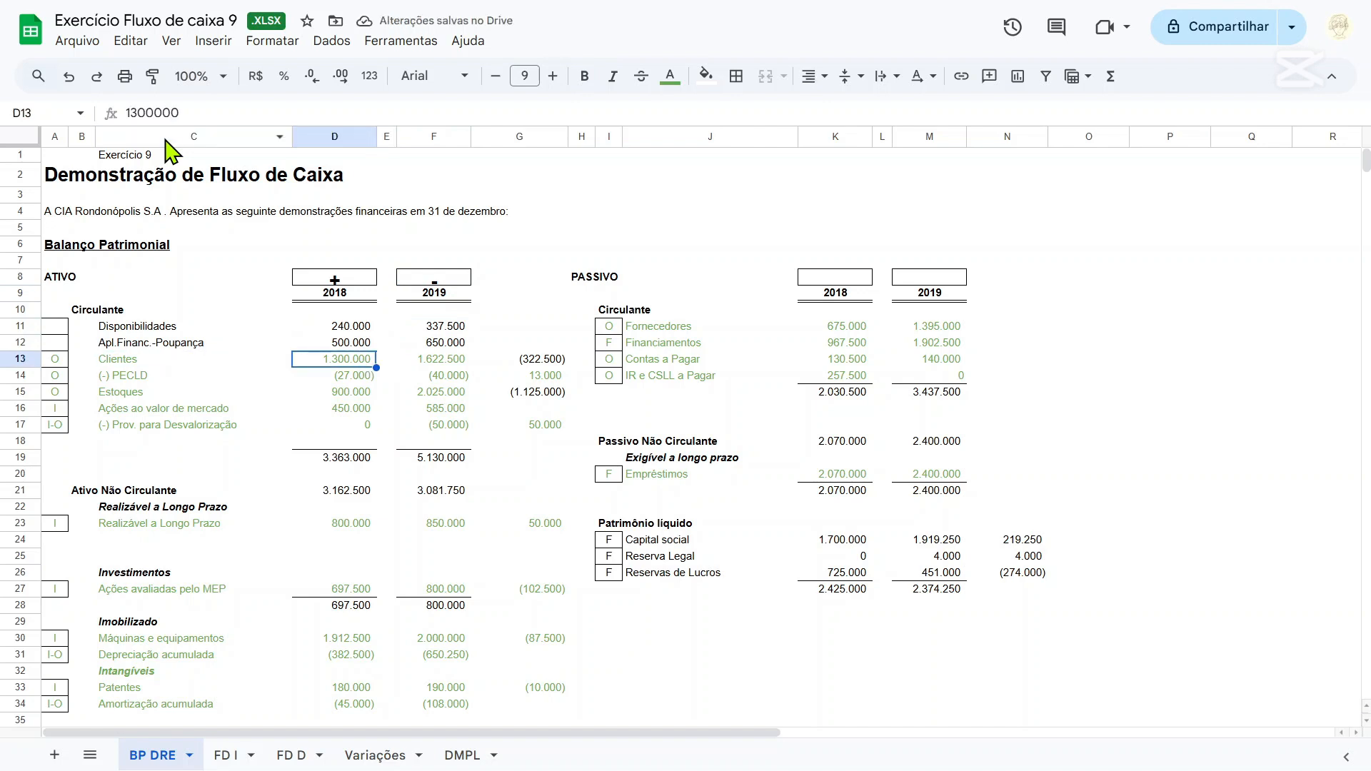
{"action": "key", "text": "Right"}
{"action": "key", "text": "Right"}
{"action": "key", "text": "Right"}
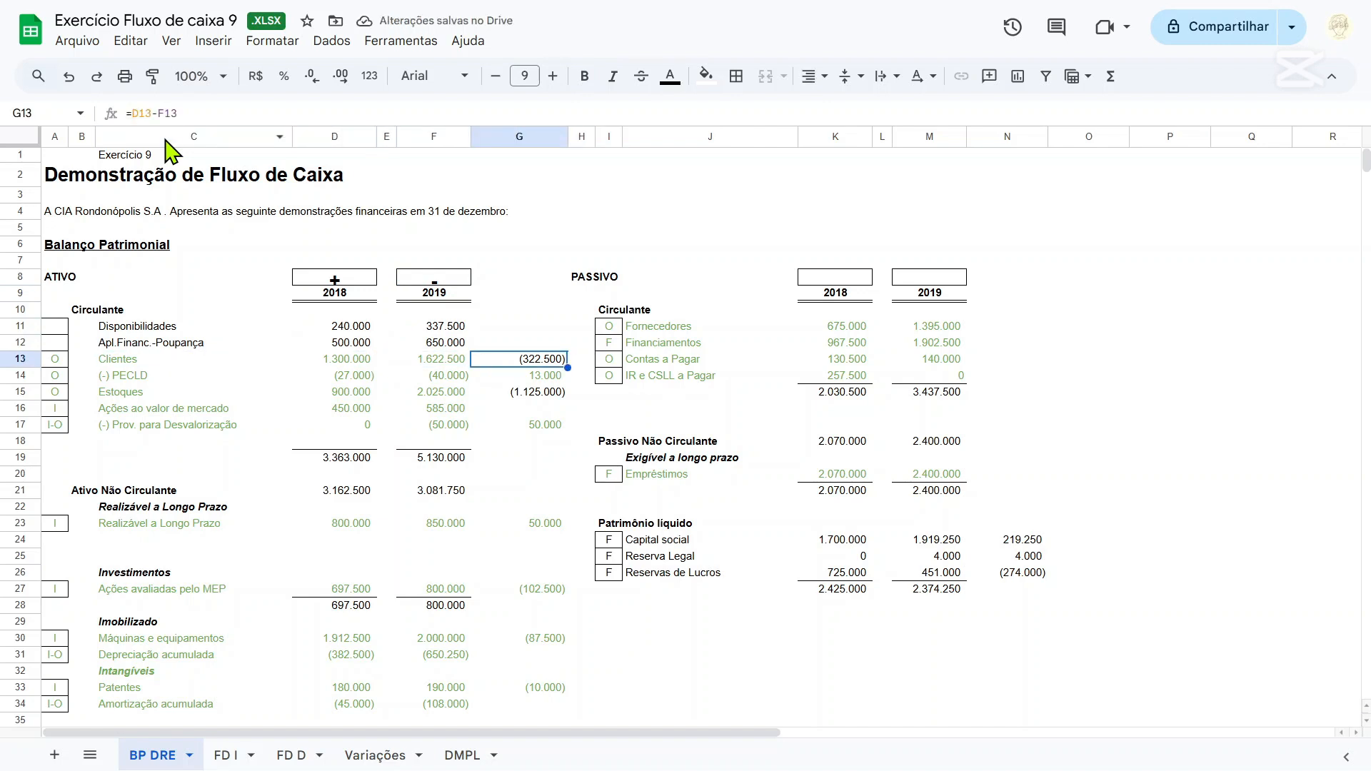
{"action": "left_click", "coordinate": [154, 110]}
{"action": "key", "text": "Return"}
{"action": "left_click", "coordinate": [154, 111]}
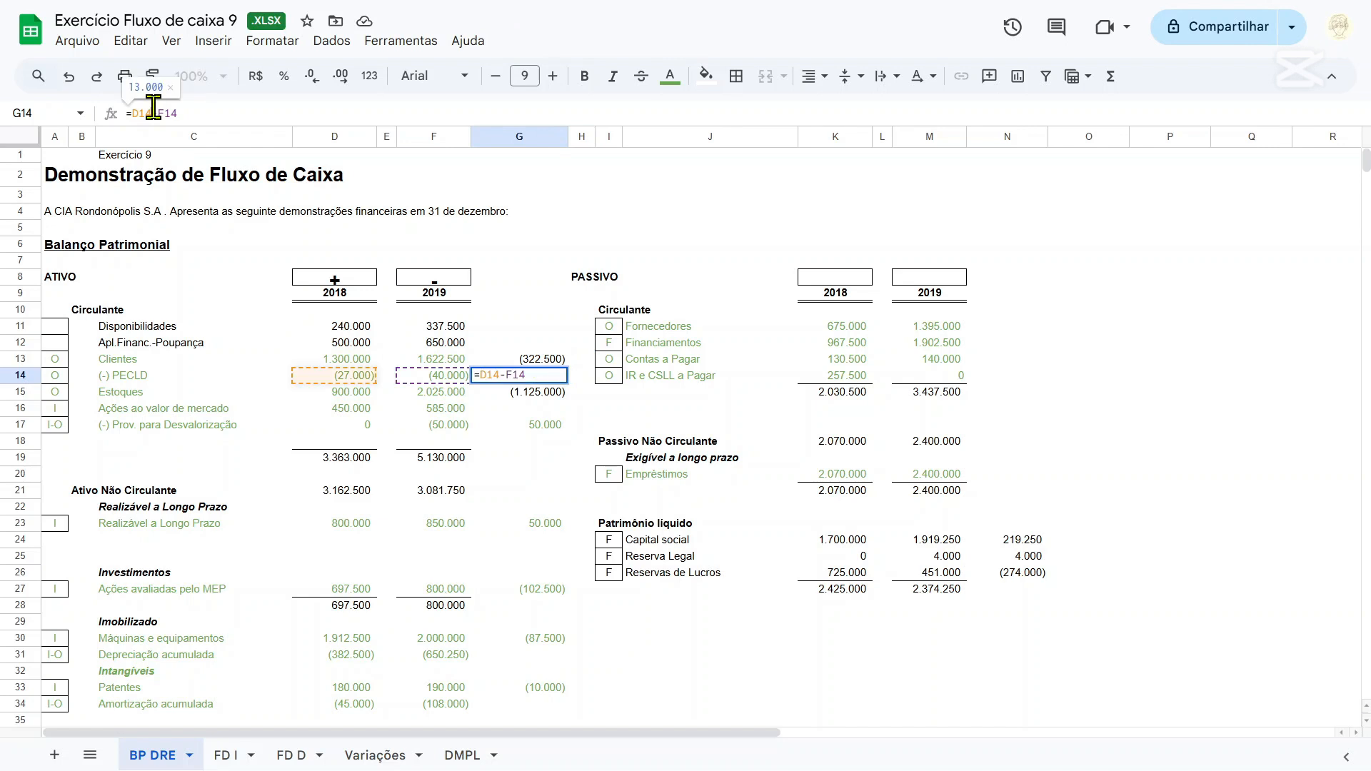
{"action": "key", "text": "Return"}
{"action": "left_click", "coordinate": [154, 109]}
{"action": "key", "text": "Return"}
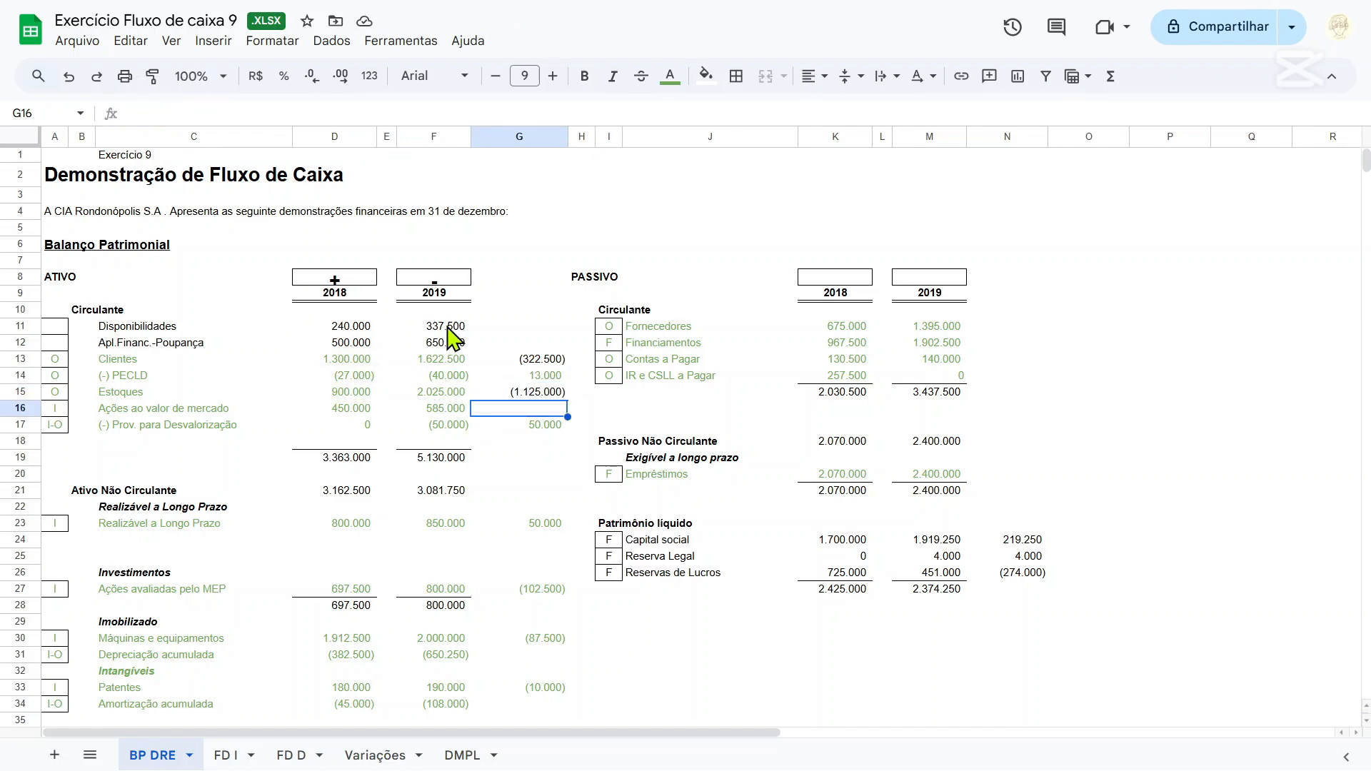
Copy the Estoques variation formula from G15 to the Ações ao valor de mercado row in G16.
{"action": "left_click", "coordinate": [516, 396]}
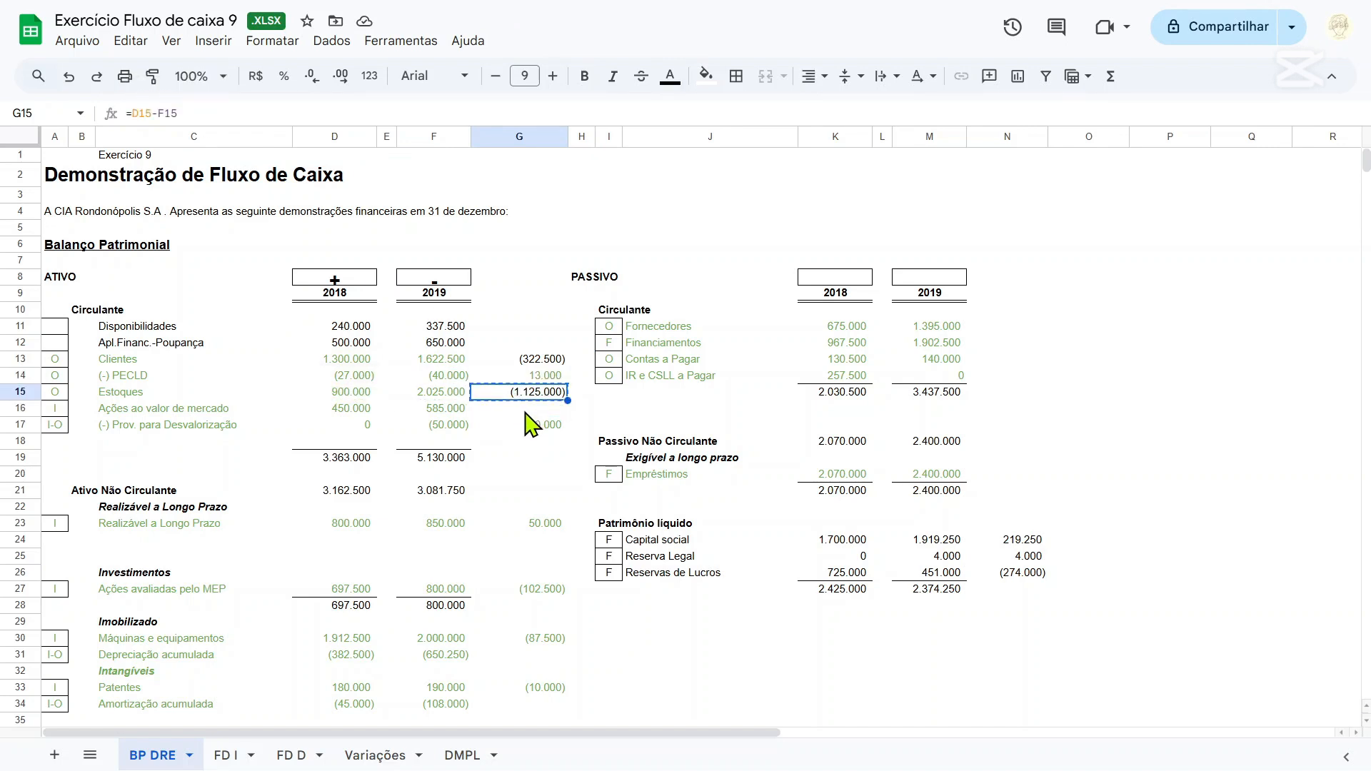
{"action": "left_click", "coordinate": [525, 409]}
{"action": "key", "text": "ctrl+v"}
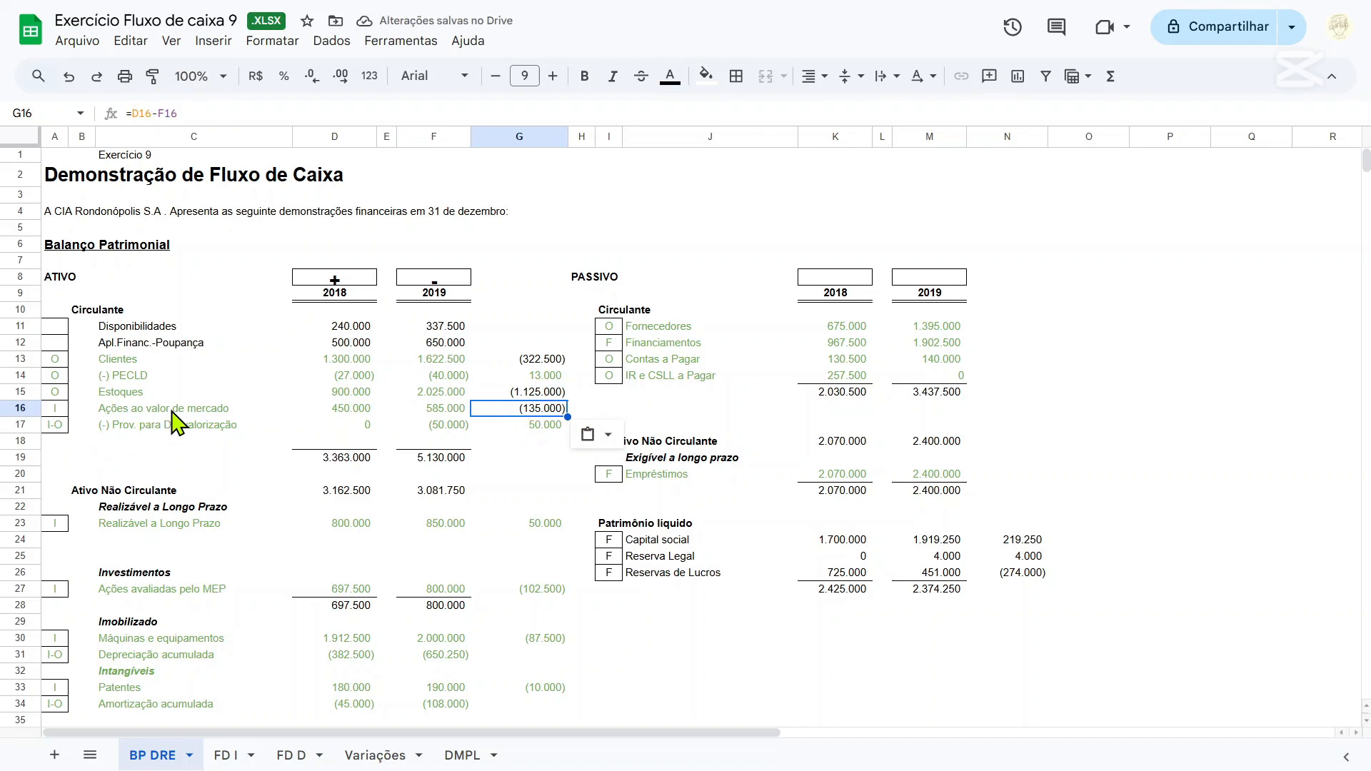
Copy the Máquinas e equipamentos variation formula from G30 to Depreciação acumulada in G31 and Amortização acumulada in G34.
{"action": "scroll", "coordinate": [177, 423], "scroll_direction": "down", "scroll_amount": 2}
{"action": "scroll", "coordinate": [300, 386], "scroll_direction": "down", "scroll_amount": 2}
{"action": "scroll", "coordinate": [420, 398], "scroll_direction": "up", "scroll_amount": 2}
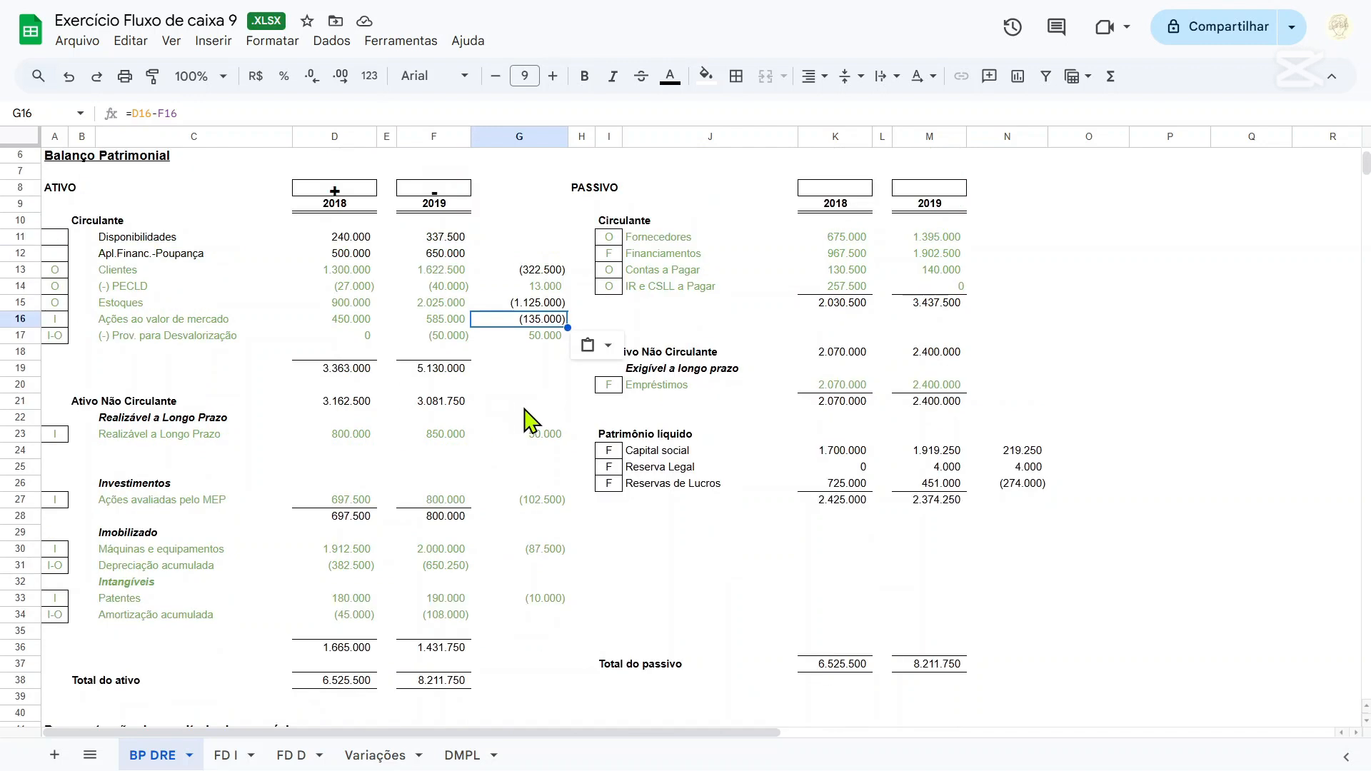
{"action": "left_click", "coordinate": [551, 437]}
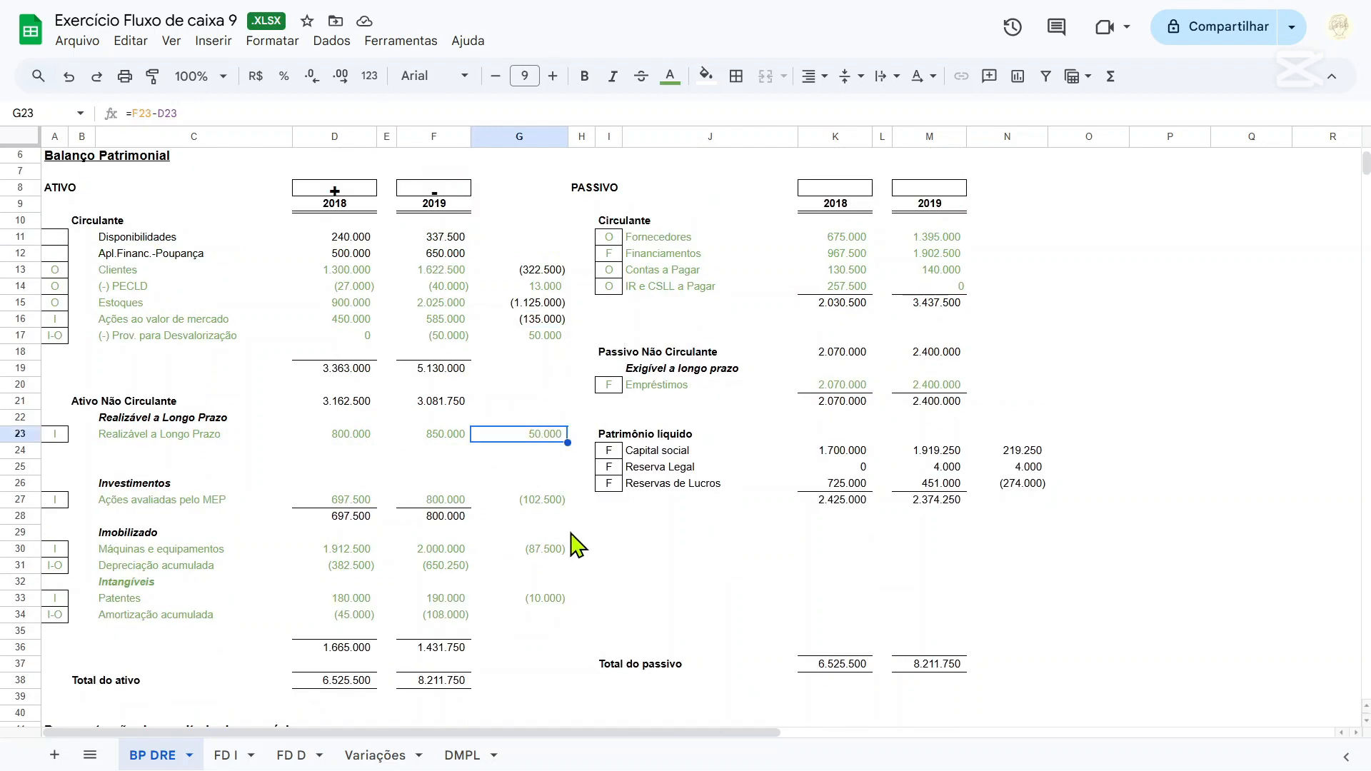
{"action": "left_click", "coordinate": [552, 551]}
{"action": "left_click", "coordinate": [552, 600]}
{"action": "left_click", "coordinate": [543, 553]}
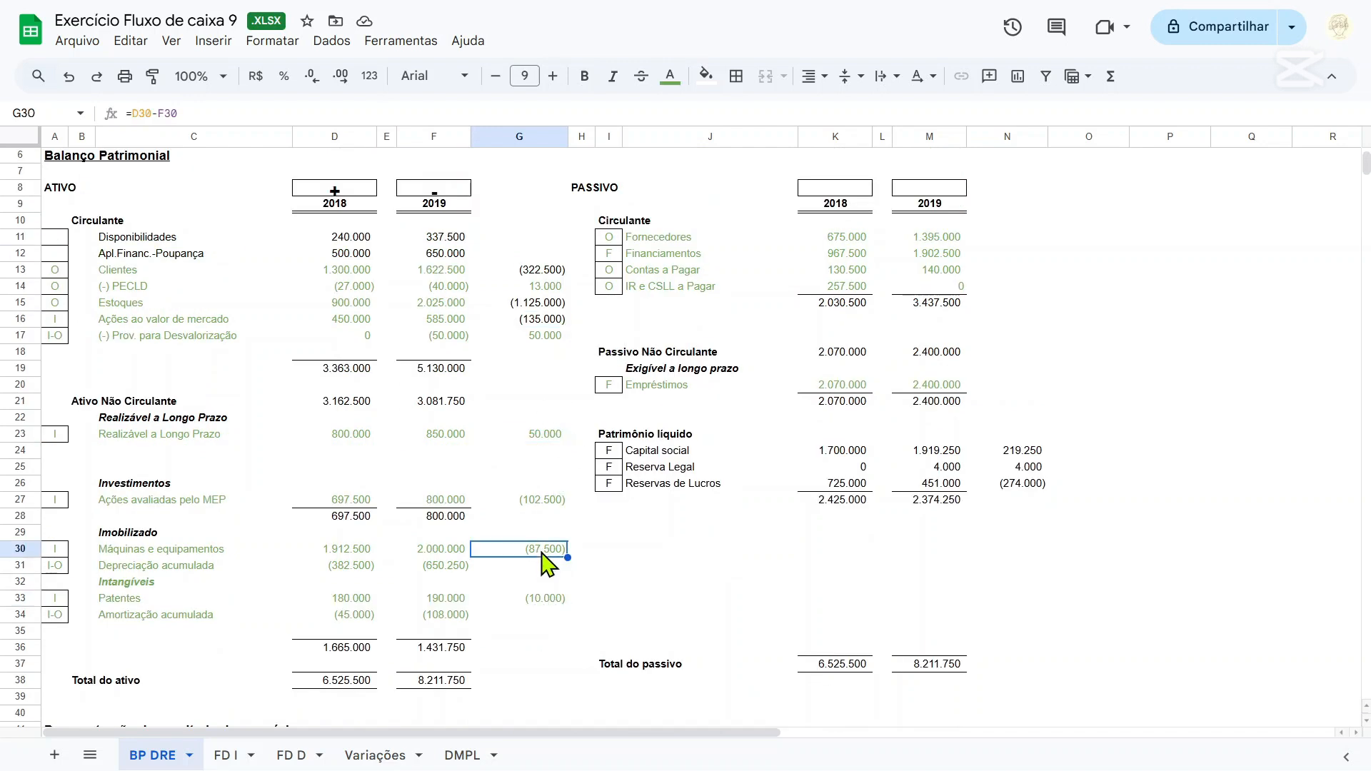
{"action": "left_click", "coordinate": [543, 565]}
{"action": "key", "text": "ctrl+v"}
{"action": "left_click", "coordinate": [528, 614]}
{"action": "key", "text": "ctrl+v"}
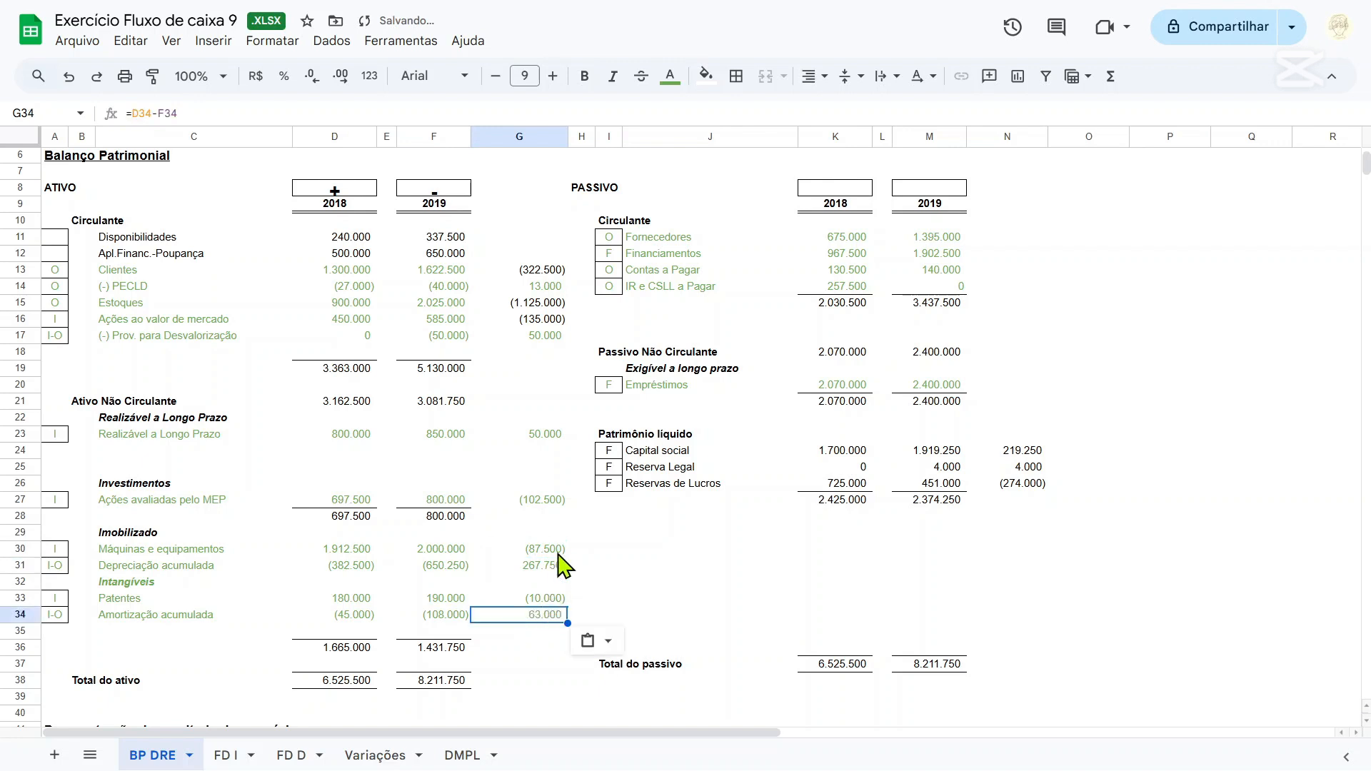
On the FD I sheet, link the row 23 label to the Clientes account with ='BP DRE'!C13.
{"action": "scroll", "coordinate": [564, 565], "scroll_direction": "up", "scroll_amount": 2}
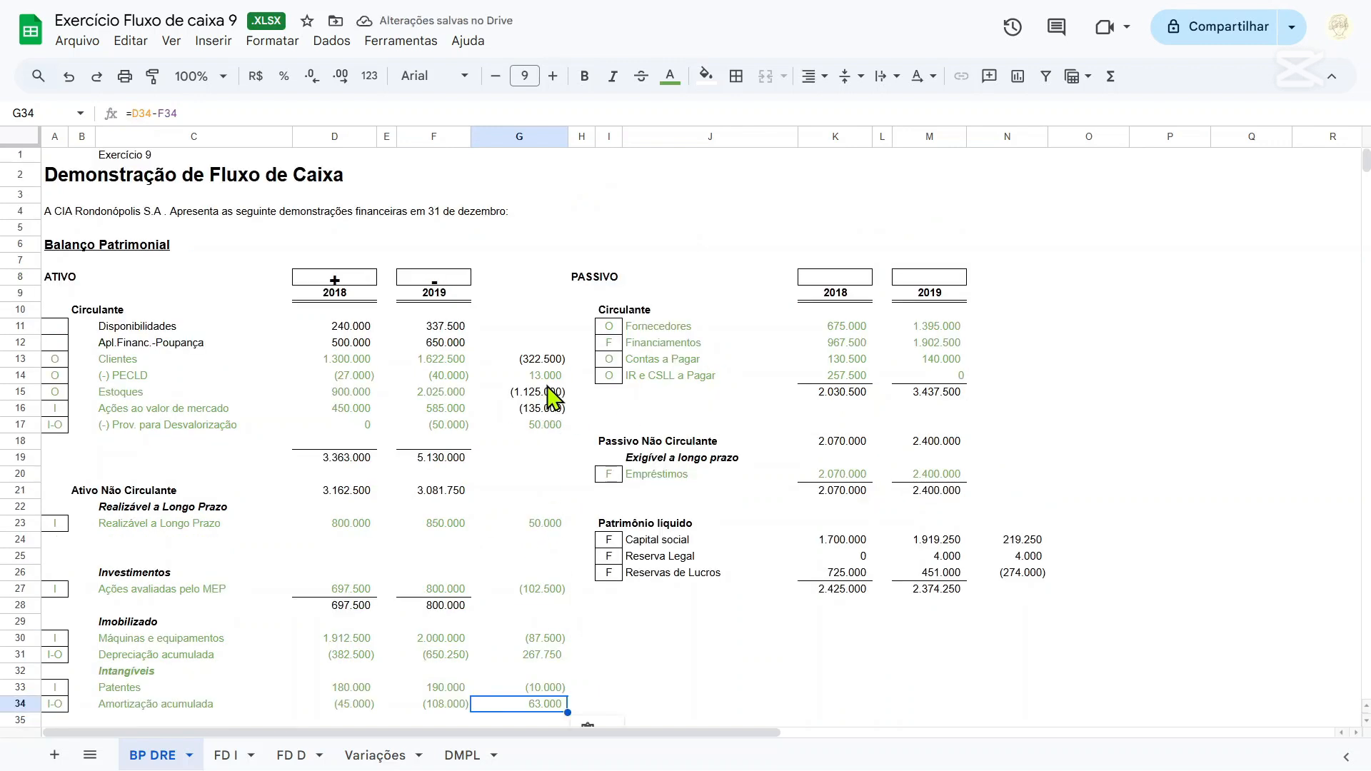
{"action": "left_click", "coordinate": [238, 759]}
{"action": "type", "text": "="}
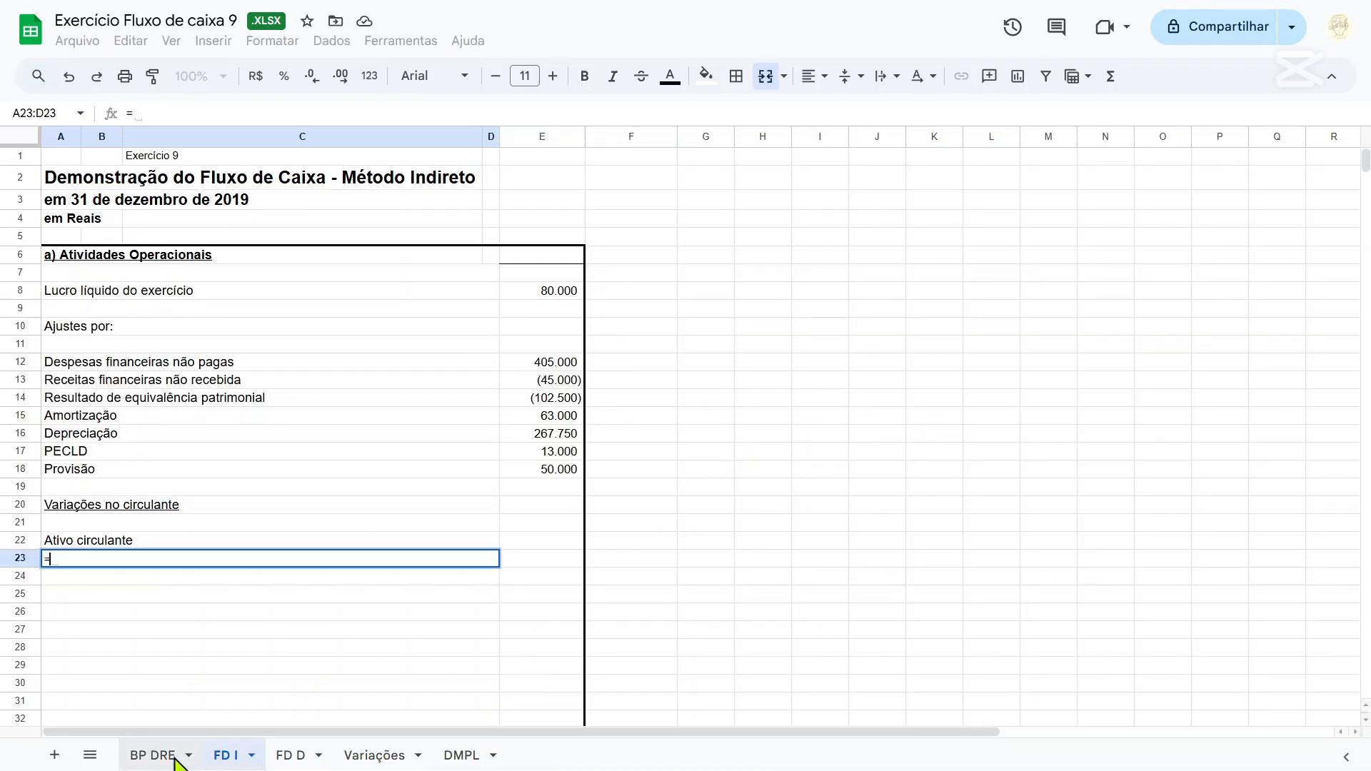
{"action": "left_click", "coordinate": [176, 759]}
{"action": "left_click", "coordinate": [116, 364]}
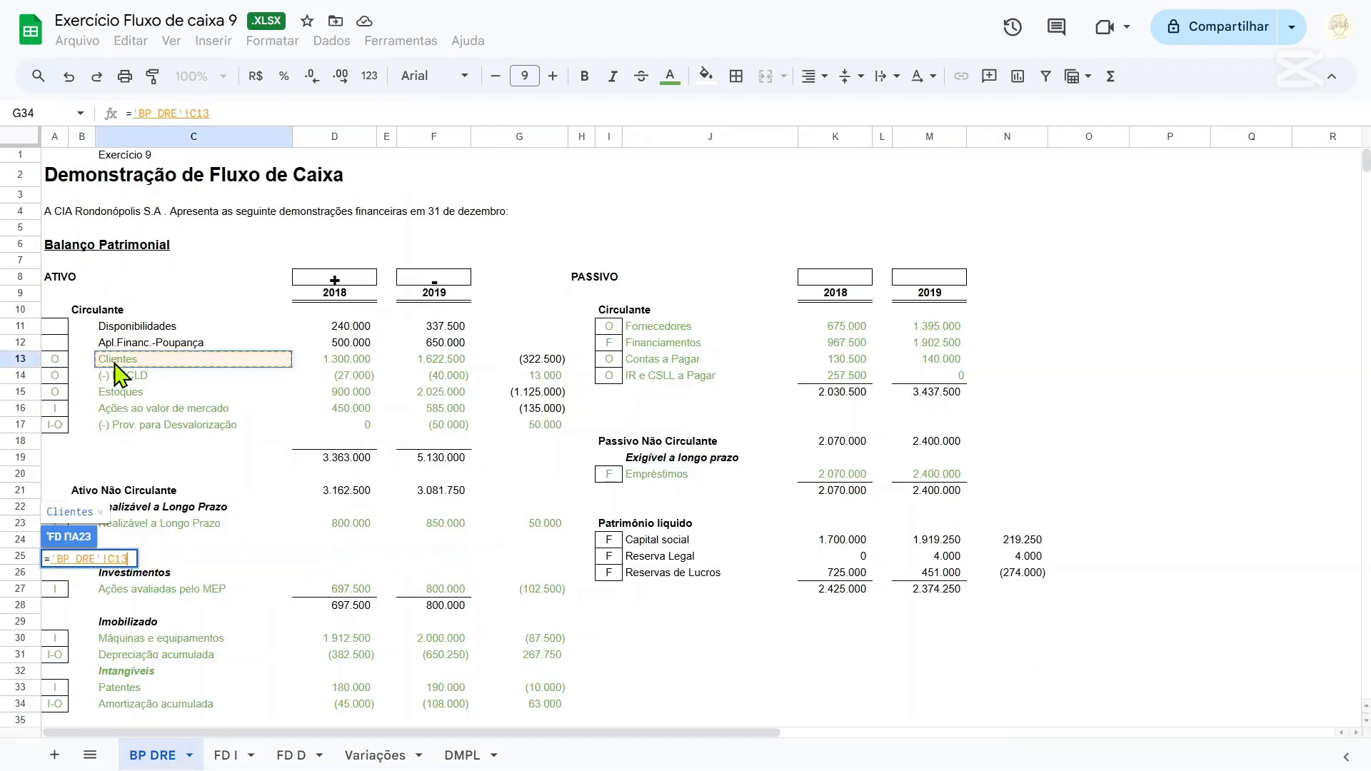
{"action": "key", "text": "Tab"}
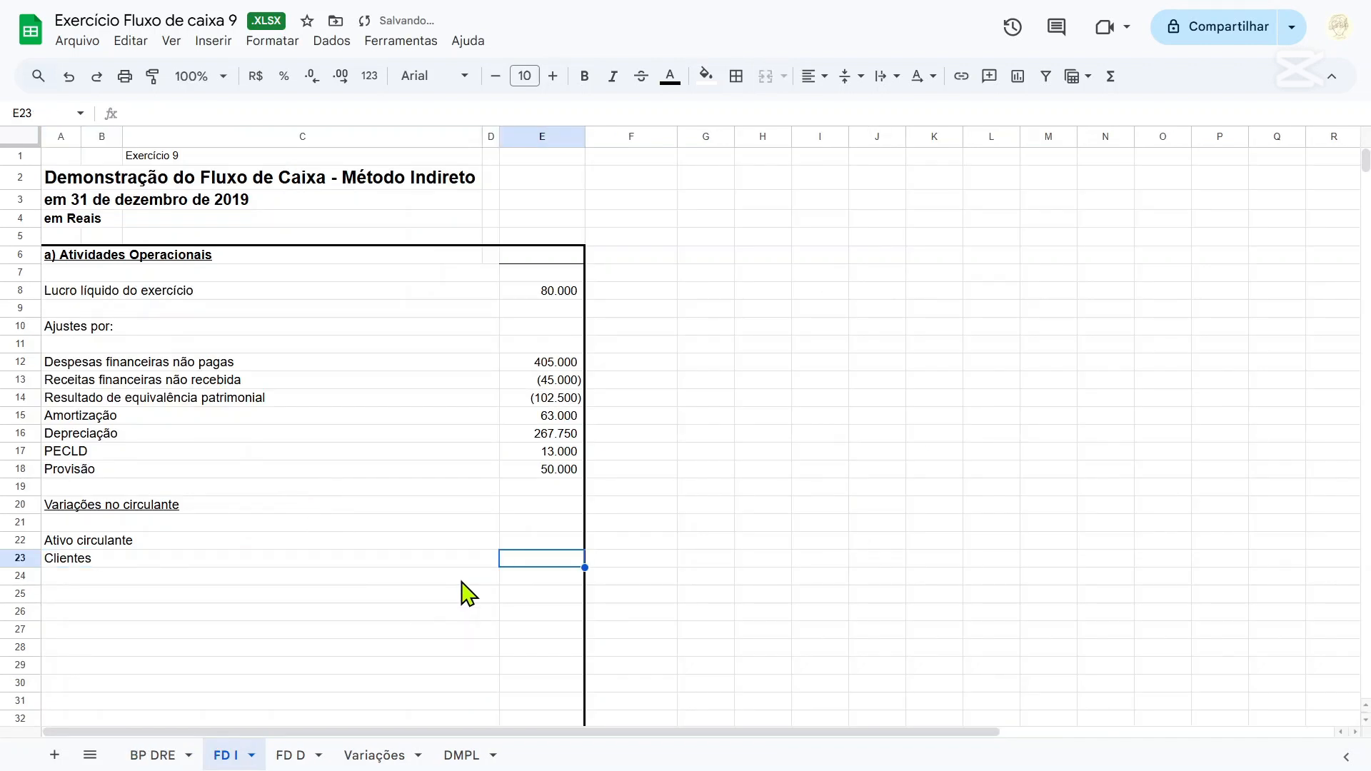
Fill E23 for Clientes on the FD I sheet with a link to the variation in 'BP DRE'!G13.
{"action": "type", "text": "="}
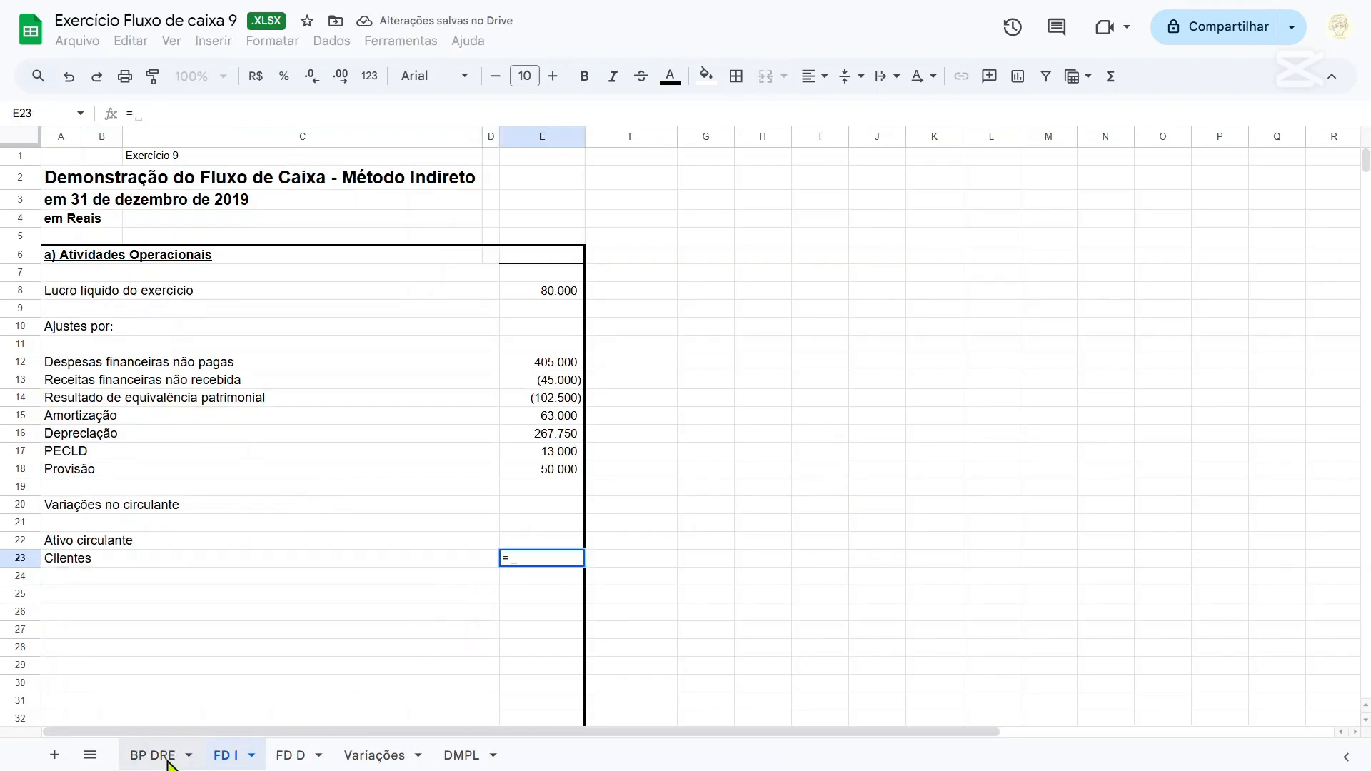
{"action": "left_click", "coordinate": [169, 761]}
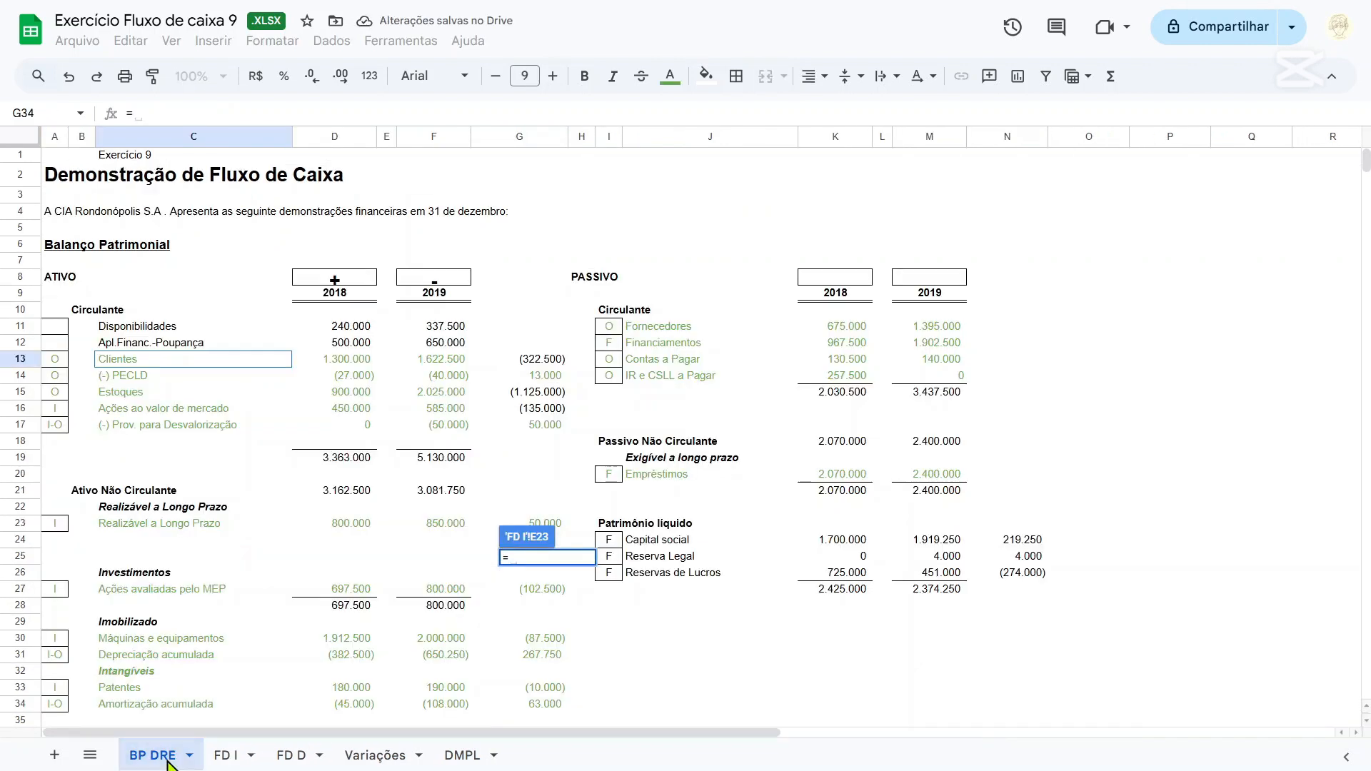
{"action": "left_click", "coordinate": [536, 361]}
{"action": "key", "text": "Return"}
Enter the label Estoque in row 24 below Clientes on FD I and left-align it.
{"action": "left_click", "coordinate": [101, 577]}
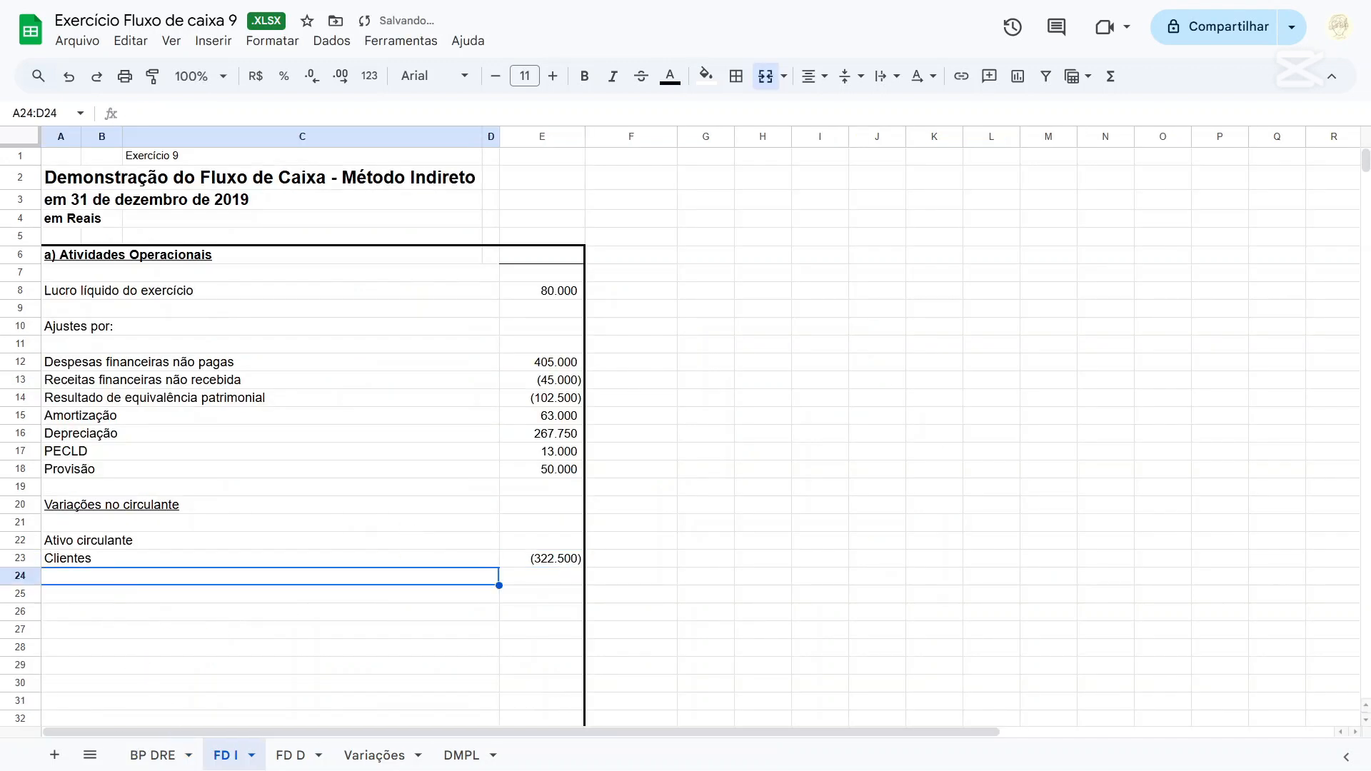
{"action": "left_click", "coordinate": [169, 755]}
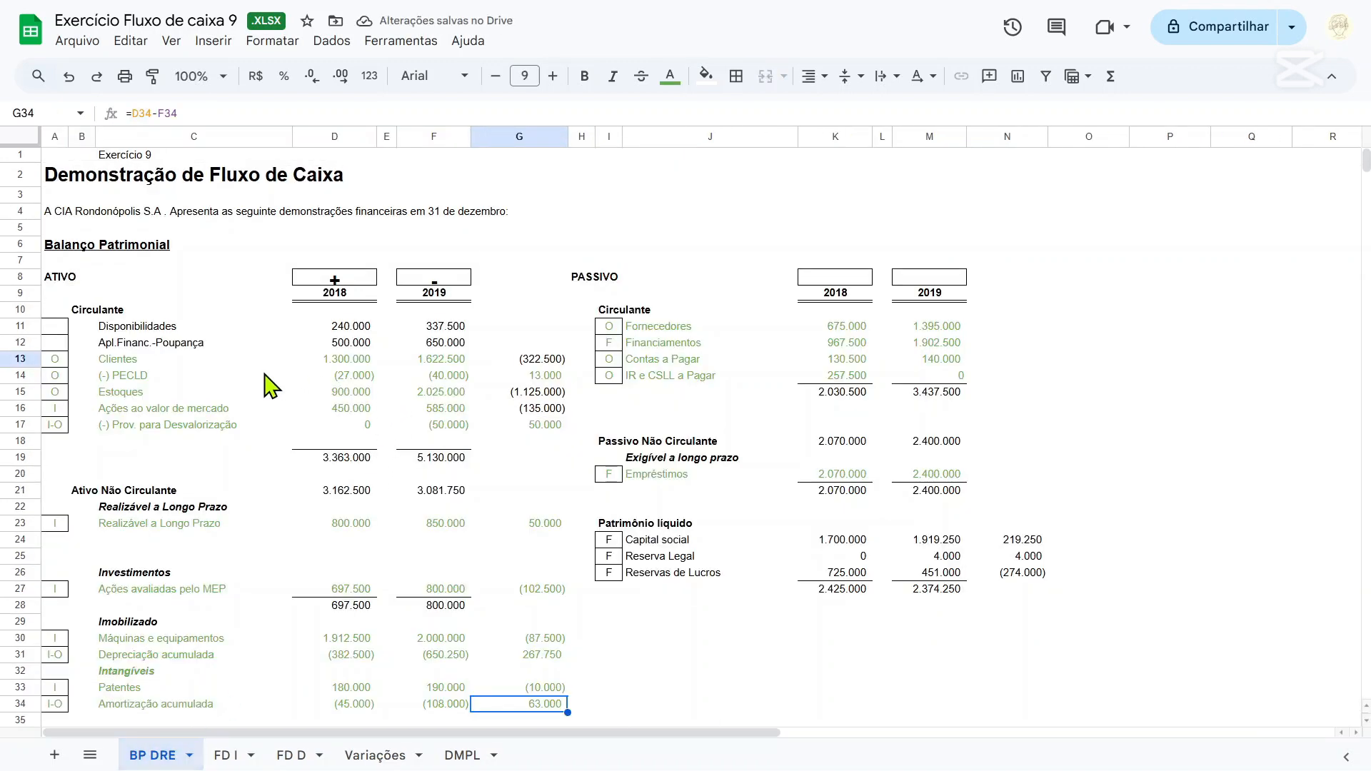
{"action": "left_click_drag", "start_coordinate": [543, 376], "coordinate": [400, 400]}
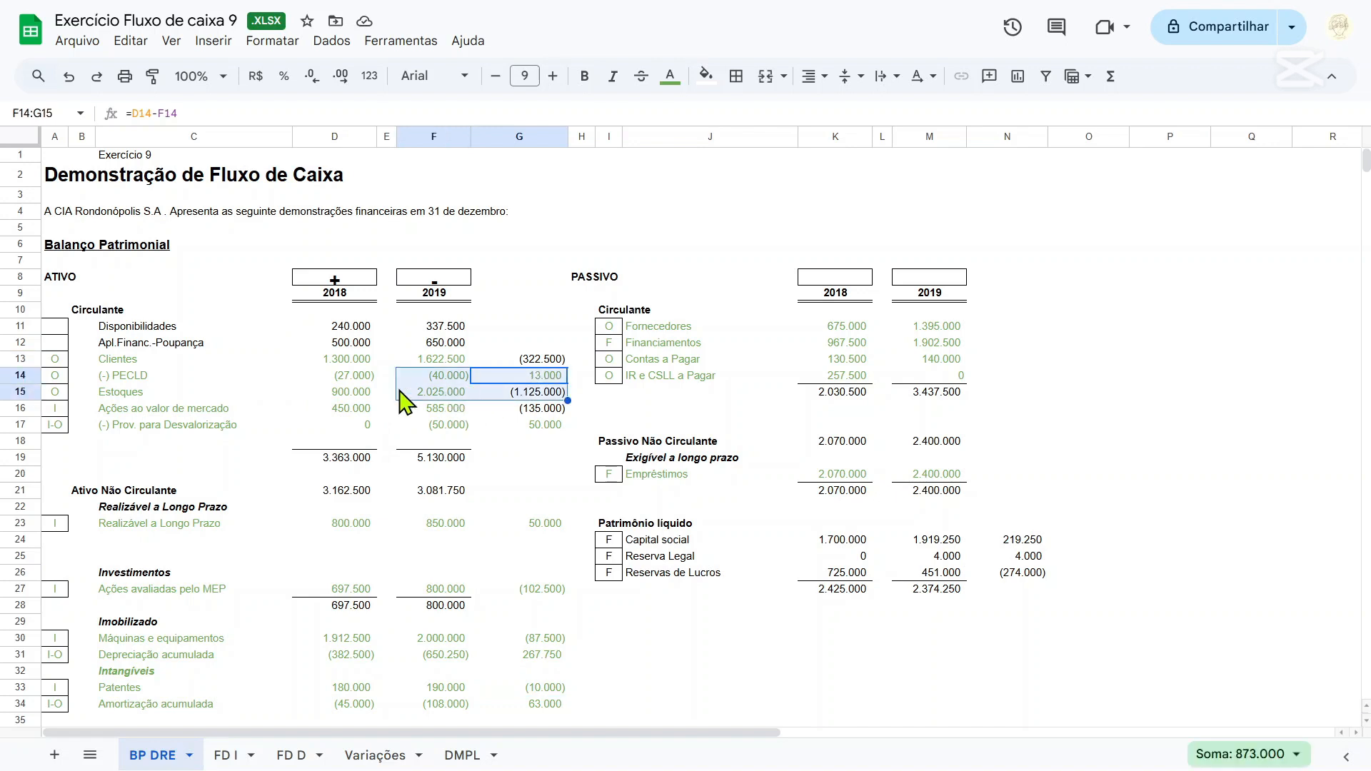
{"action": "left_click", "coordinate": [550, 393]}
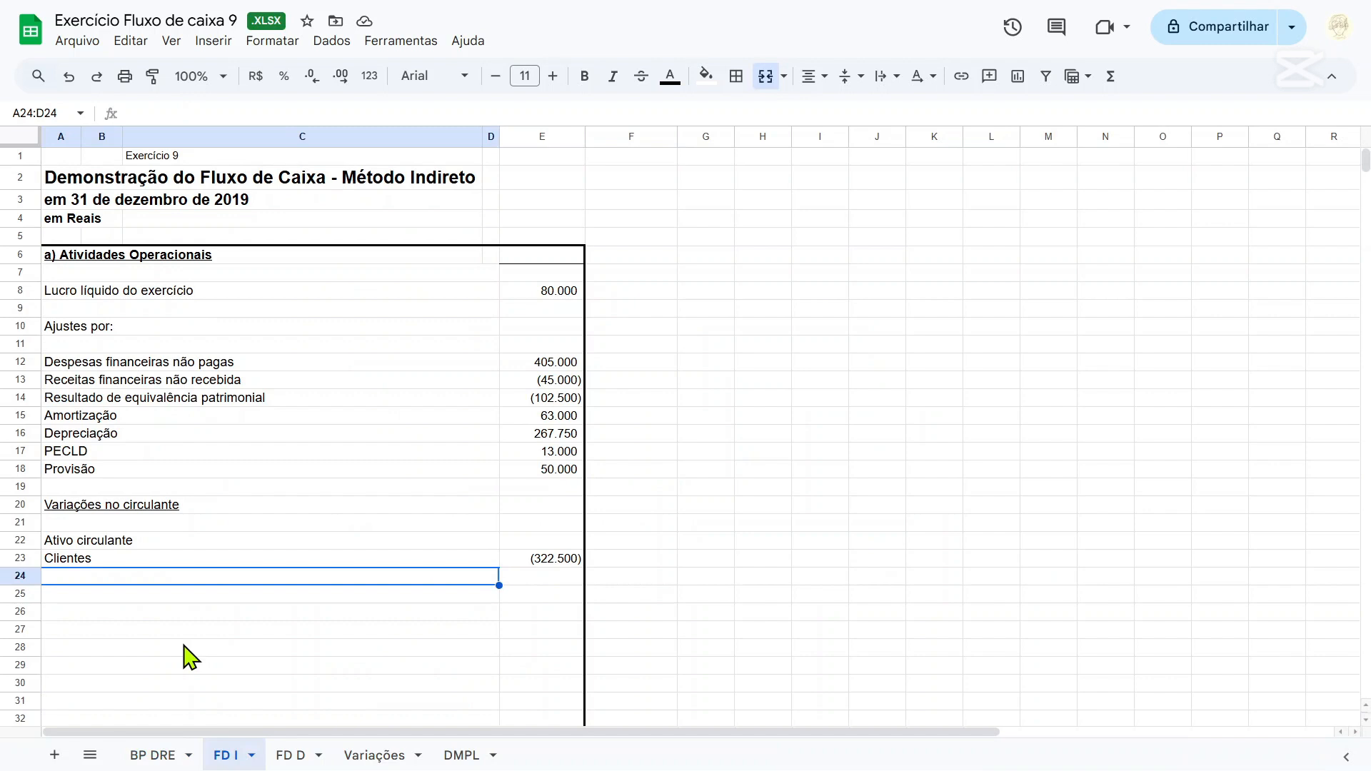
{"action": "type", "text": "Estoque"}
{"action": "key", "text": "Return"}
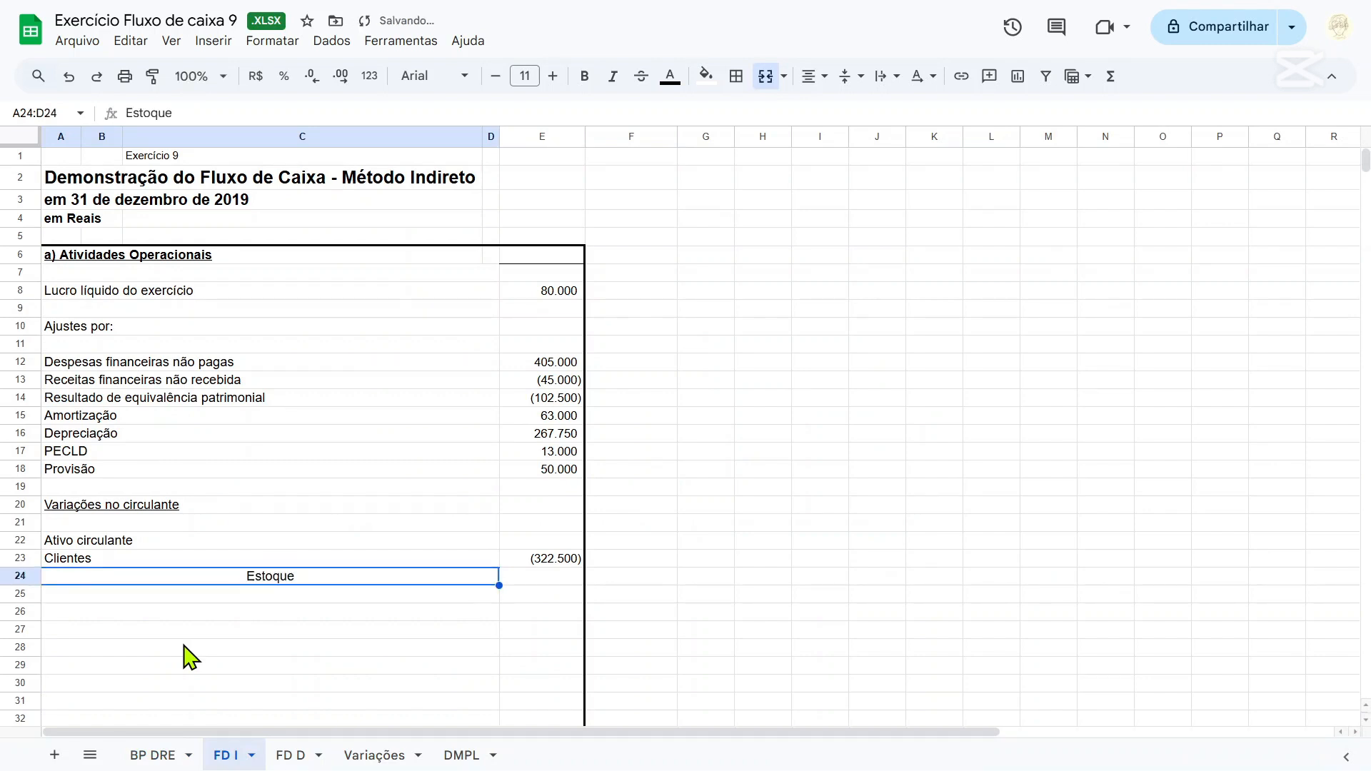
{"action": "left_click", "coordinate": [736, 75]}
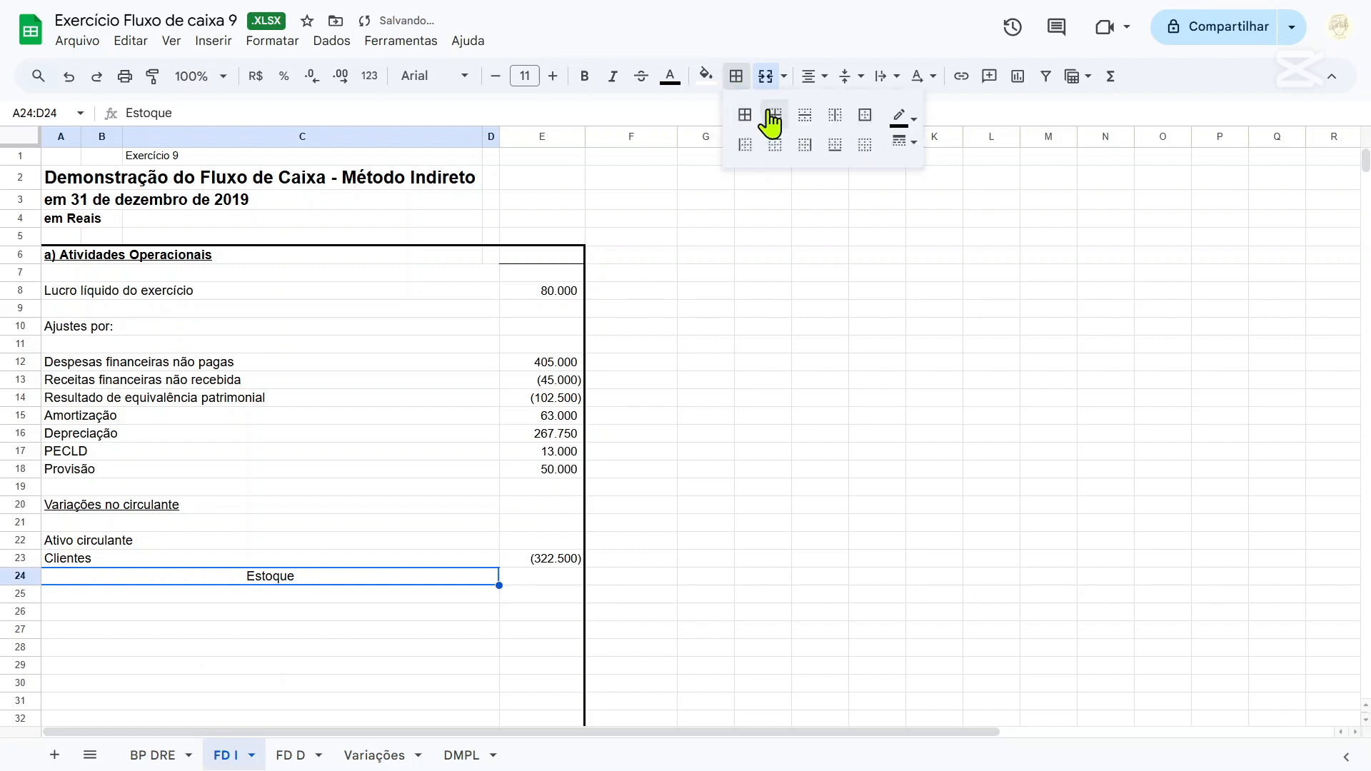
{"action": "left_click", "coordinate": [810, 76]}
{"action": "left_click", "coordinate": [815, 111]}
Fill E24 for Estoque with a link to its variation using ='BP DRE'!G15.
{"action": "left_click", "coordinate": [550, 579]}
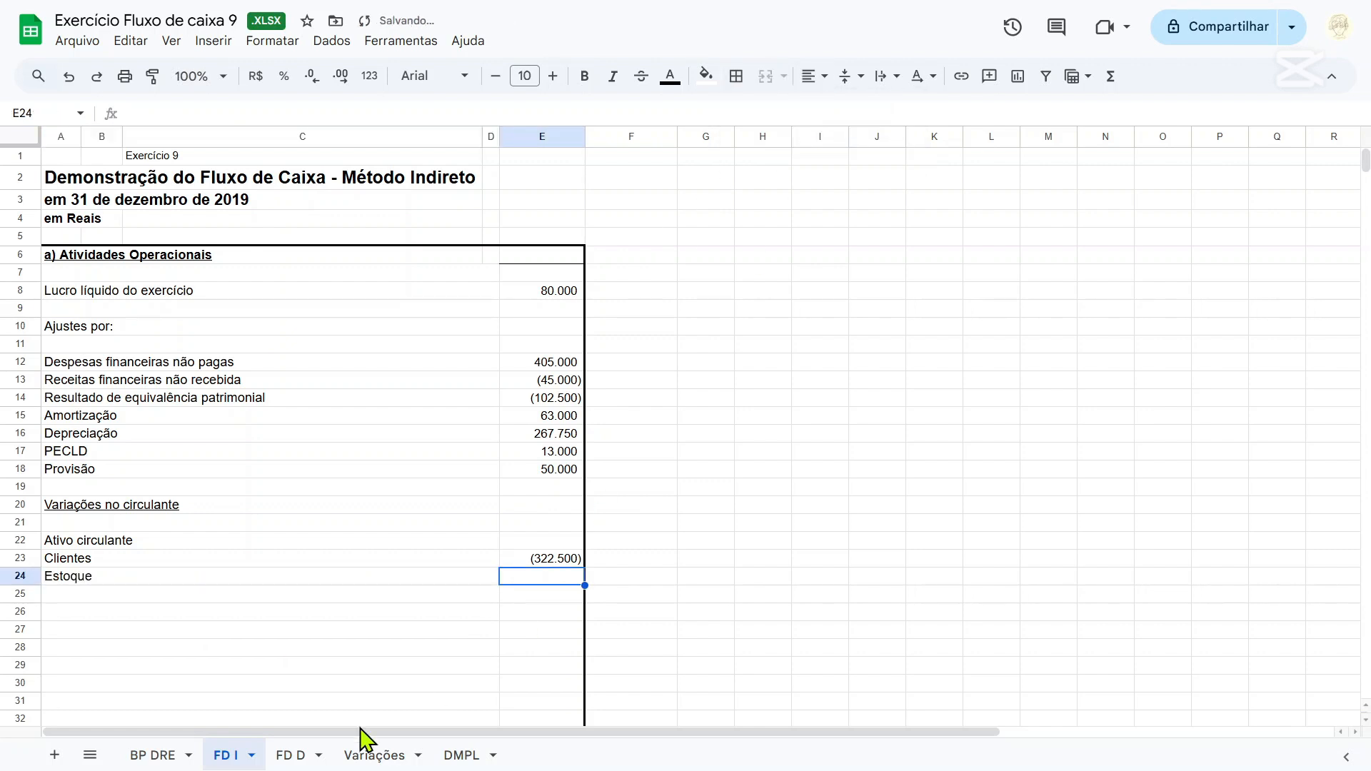
{"action": "type", "text": "="}
{"action": "left_click", "coordinate": [152, 755]}
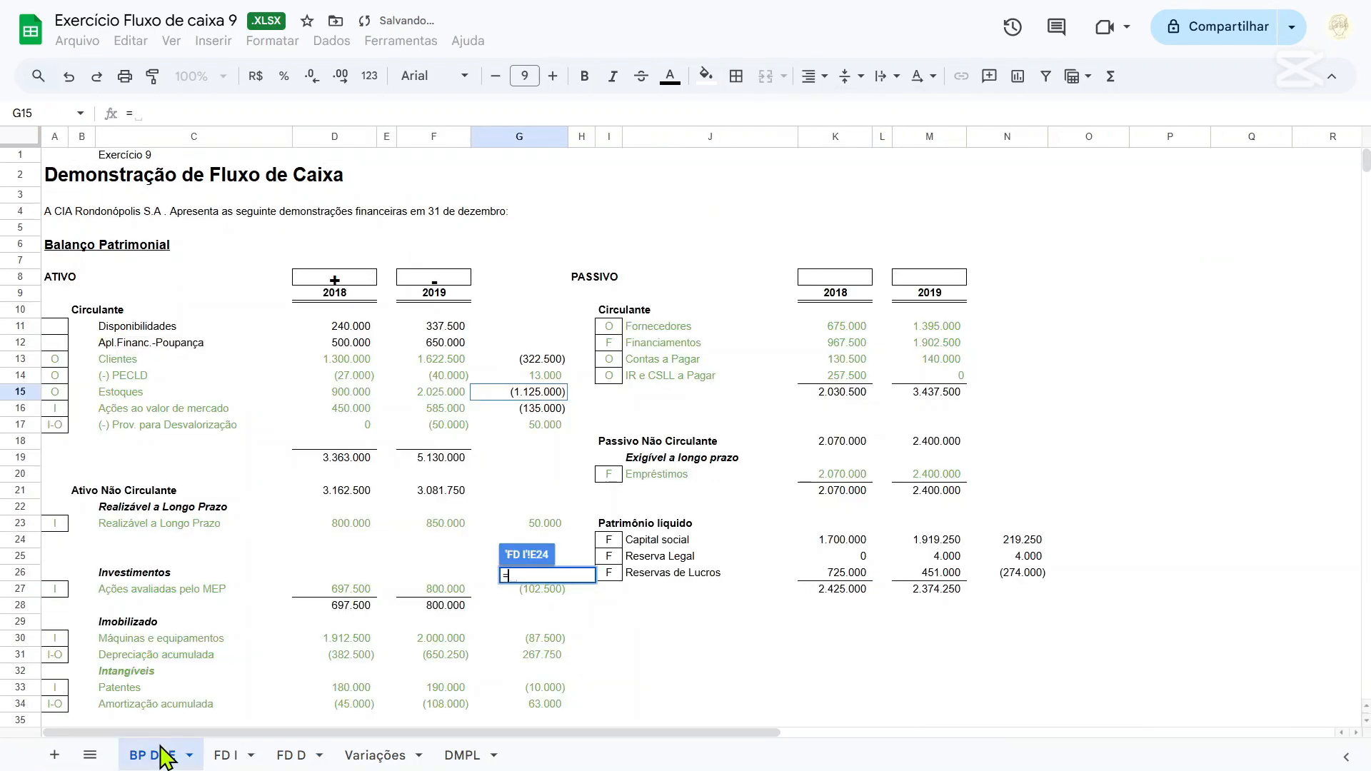
{"action": "left_click", "coordinate": [518, 393]}
{"action": "key", "text": "Return"}
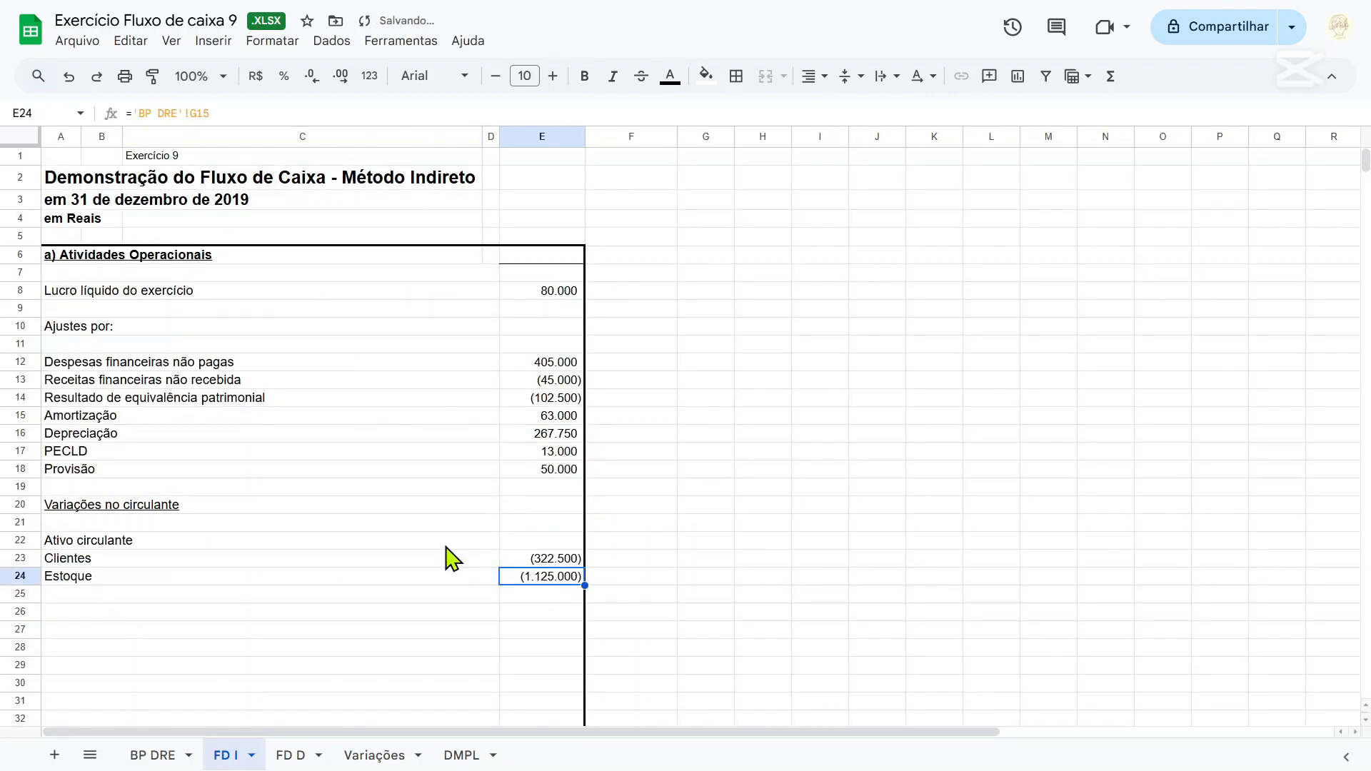
Compare the Ações ao valor de mercado variation in G16 of BP DRE with Receitas financeiras não recebida and the investing items on FD I.
{"action": "left_click", "coordinate": [97, 597]}
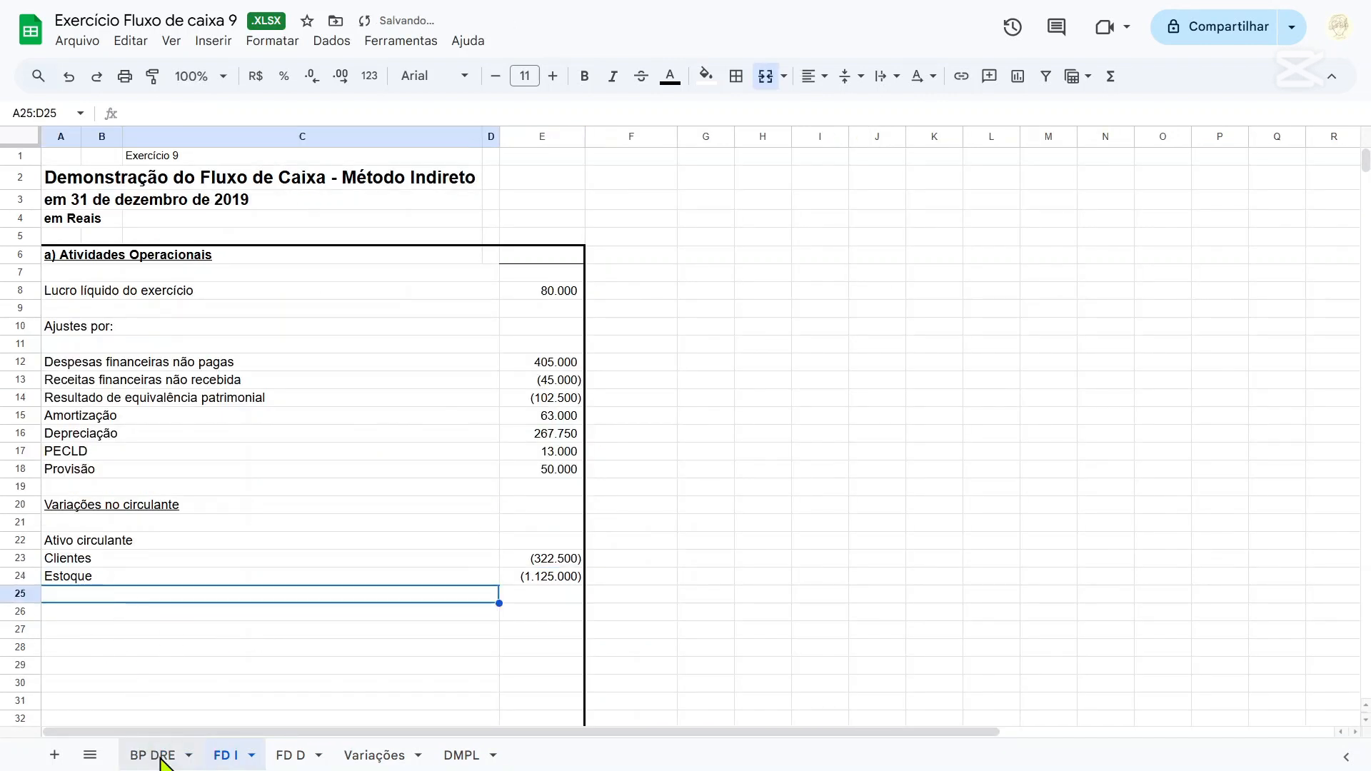
{"action": "left_click", "coordinate": [157, 755]}
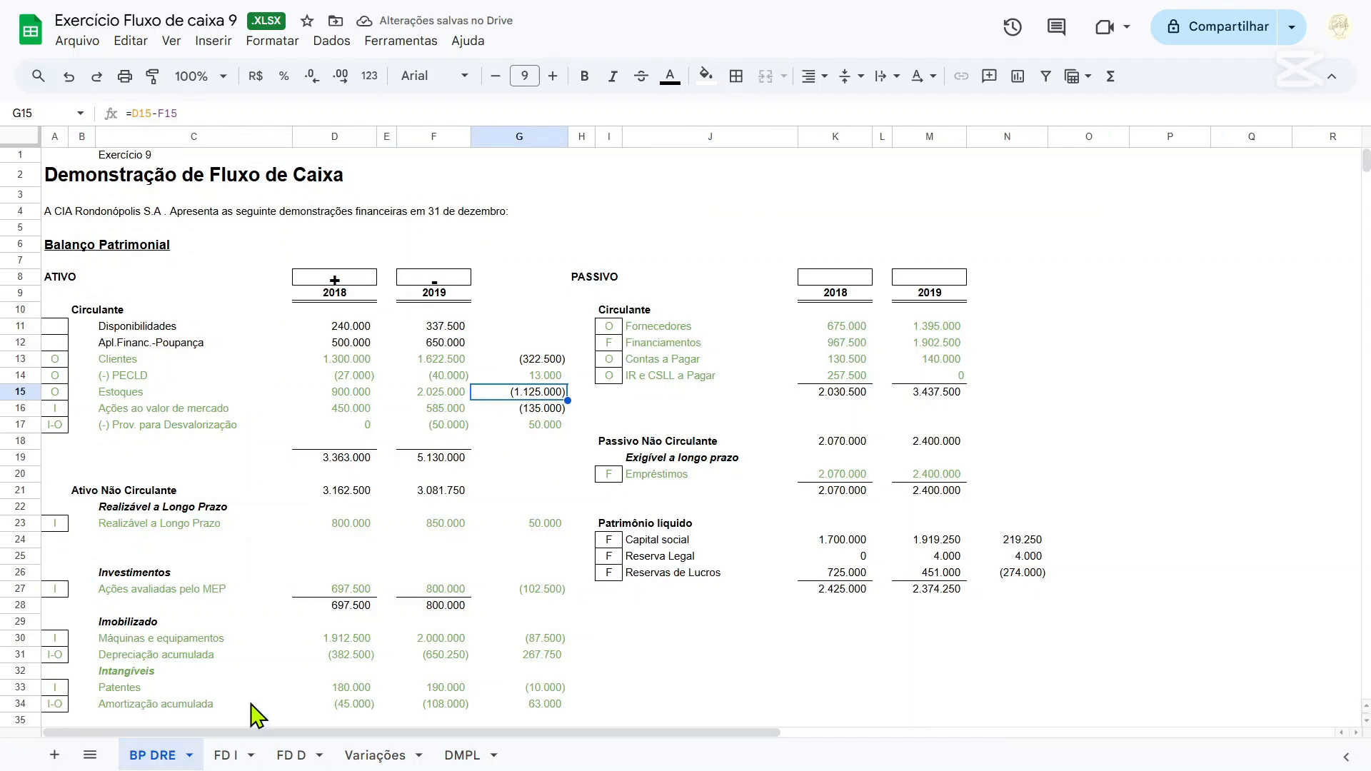
{"action": "left_click", "coordinate": [524, 413]}
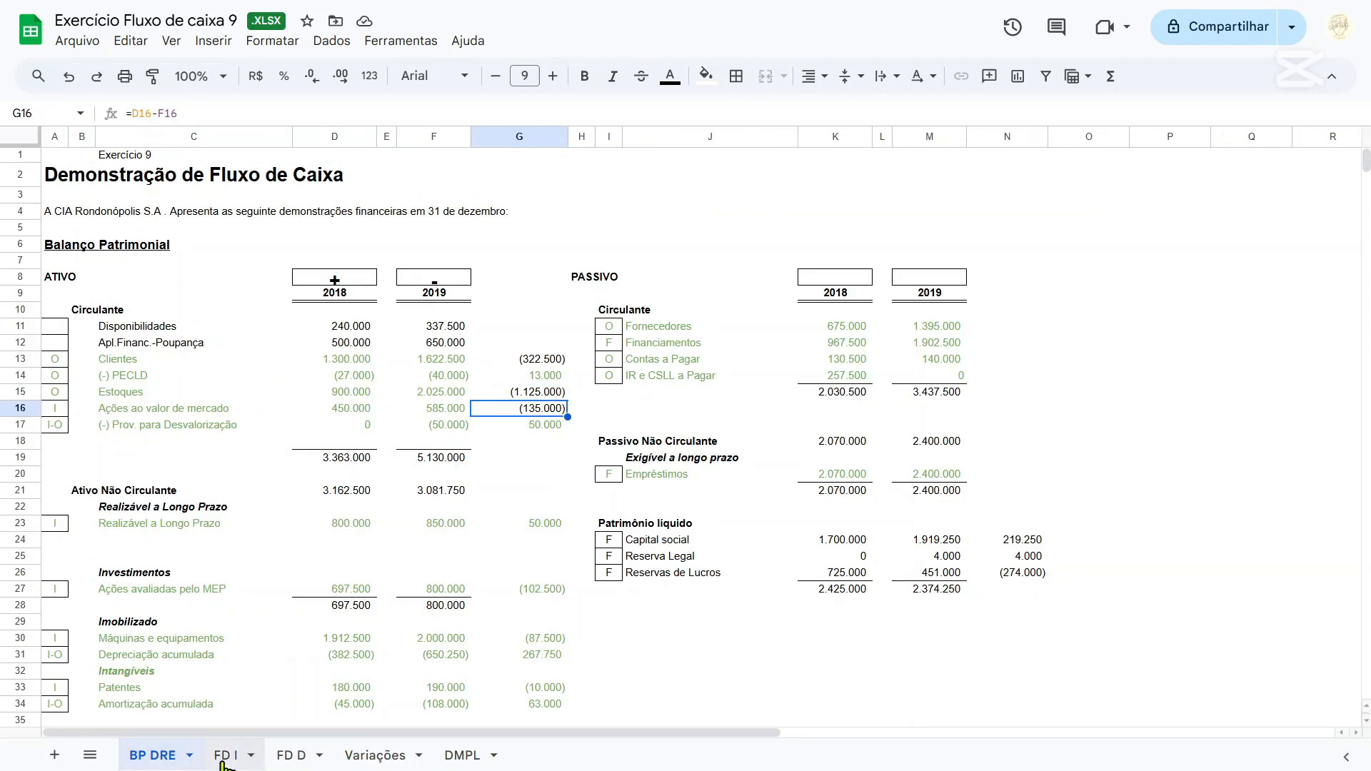
{"action": "key", "text": "Left"}
{"action": "key", "text": "Left"}
{"action": "key", "text": "Left"}
{"action": "key", "text": "Left"}
{"action": "key", "text": "Left"}
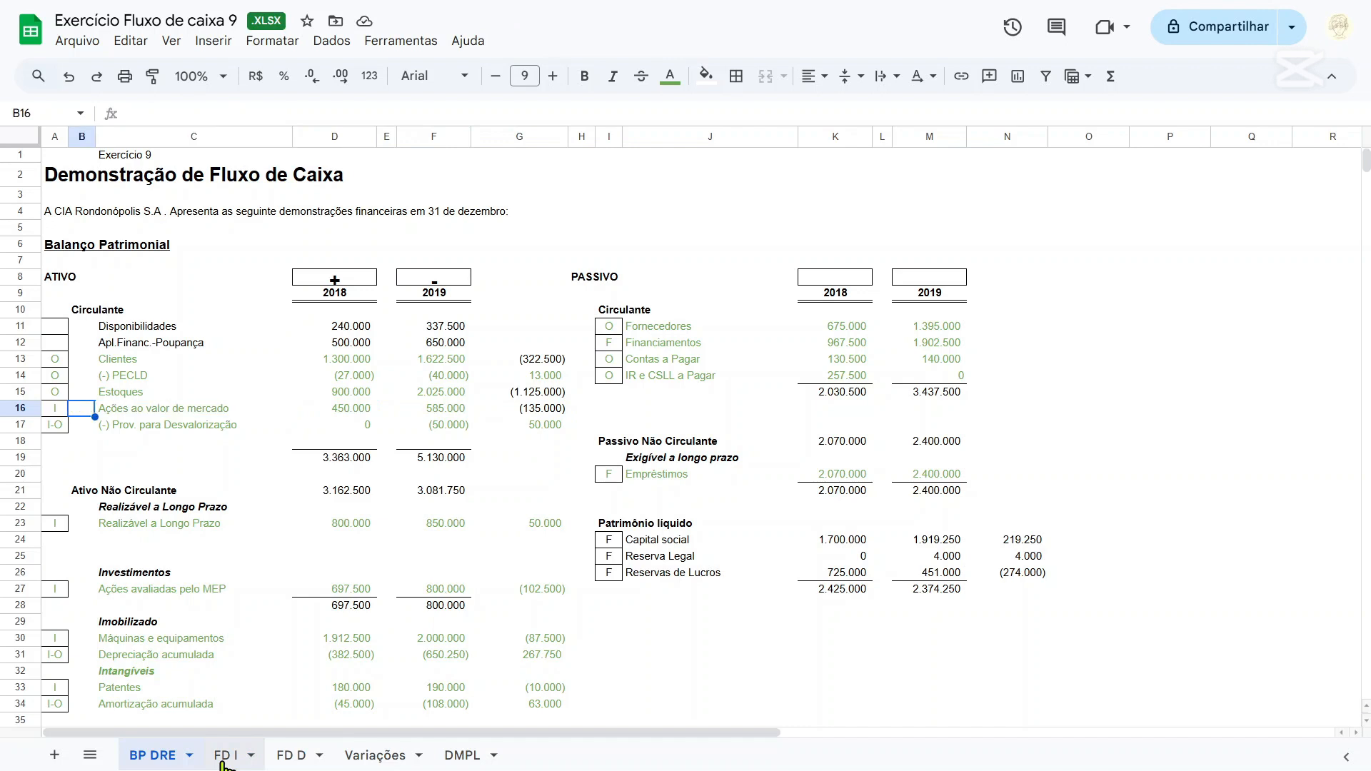
{"action": "key", "text": "Right"}
{"action": "key", "text": "Right"}
{"action": "key", "text": "Right"}
{"action": "key", "text": "Right"}
{"action": "key", "text": "Right"}
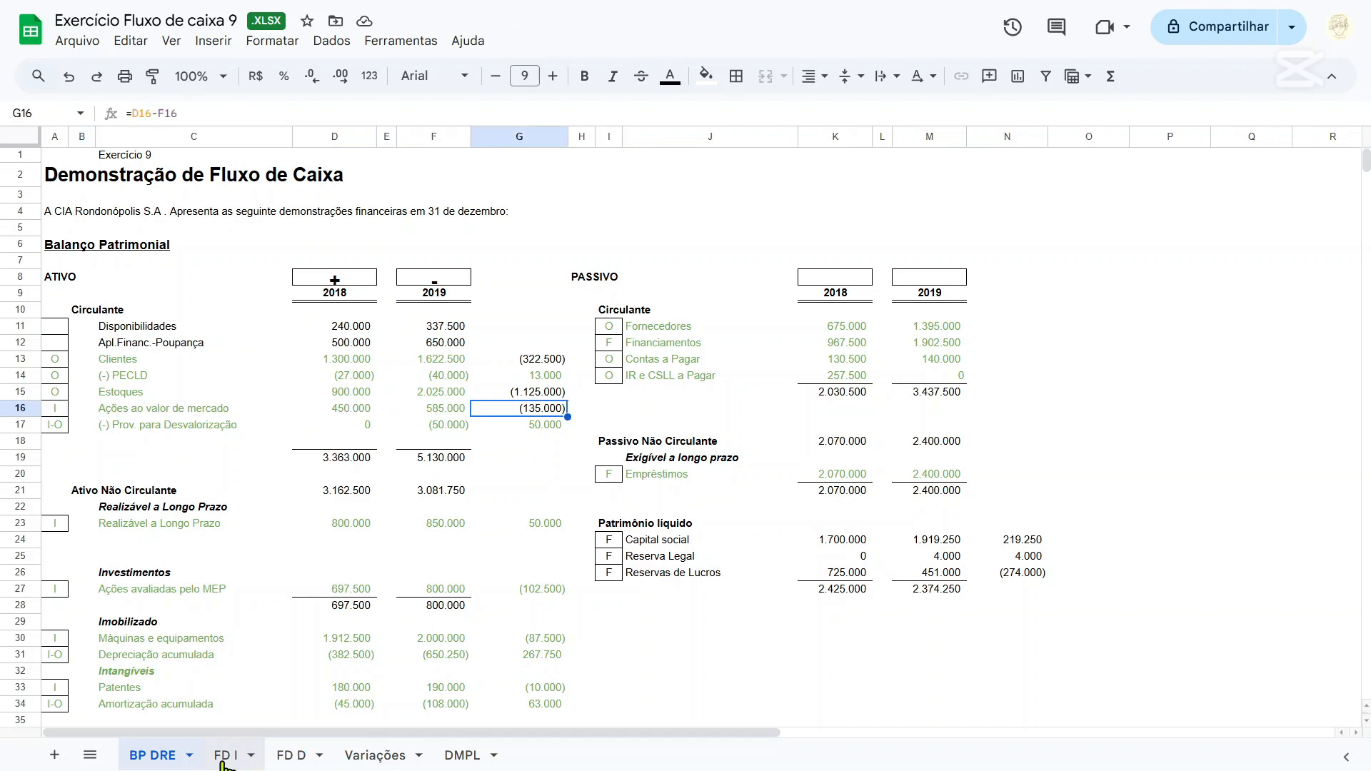
{"action": "left_click", "coordinate": [225, 756]}
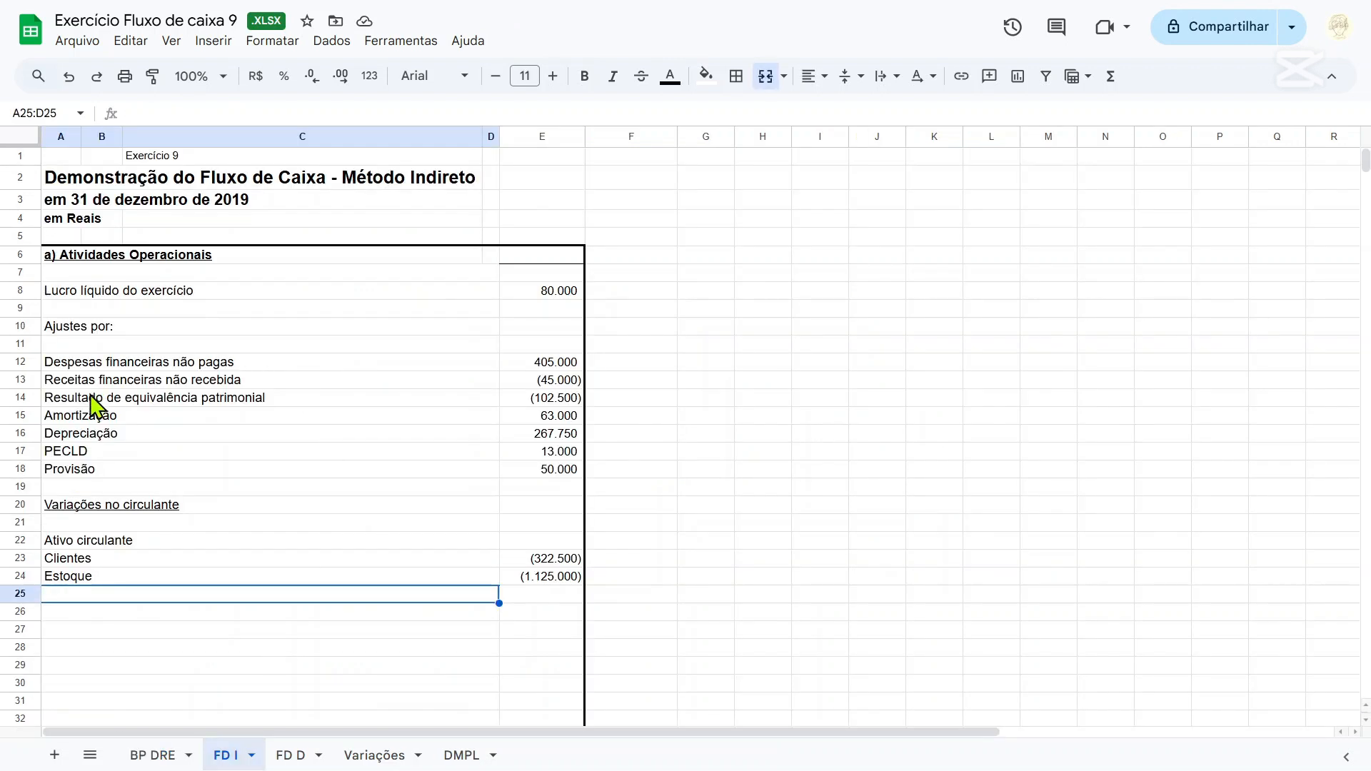
{"action": "left_click_drag", "start_coordinate": [128, 385], "coordinate": [558, 383]}
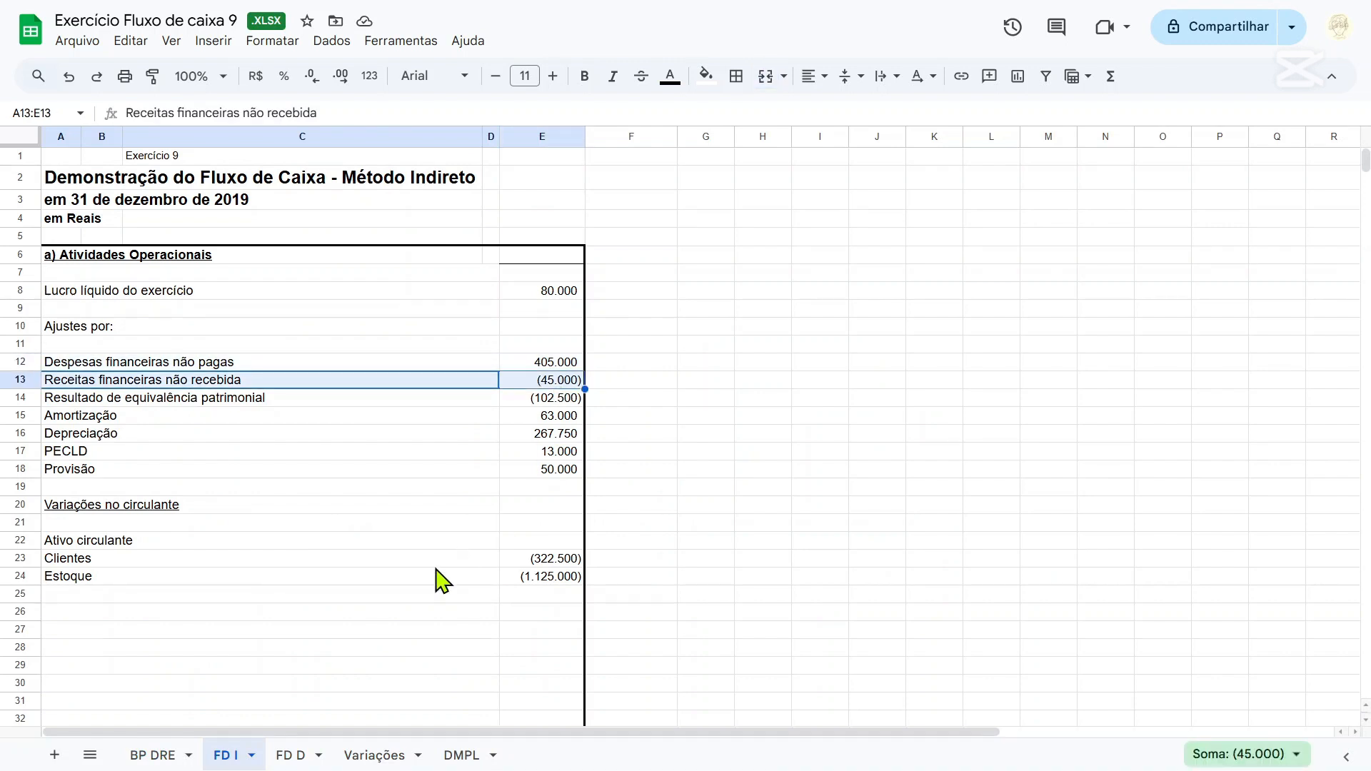
{"action": "left_click", "coordinate": [125, 580]}
{"action": "left_click", "coordinate": [152, 755]}
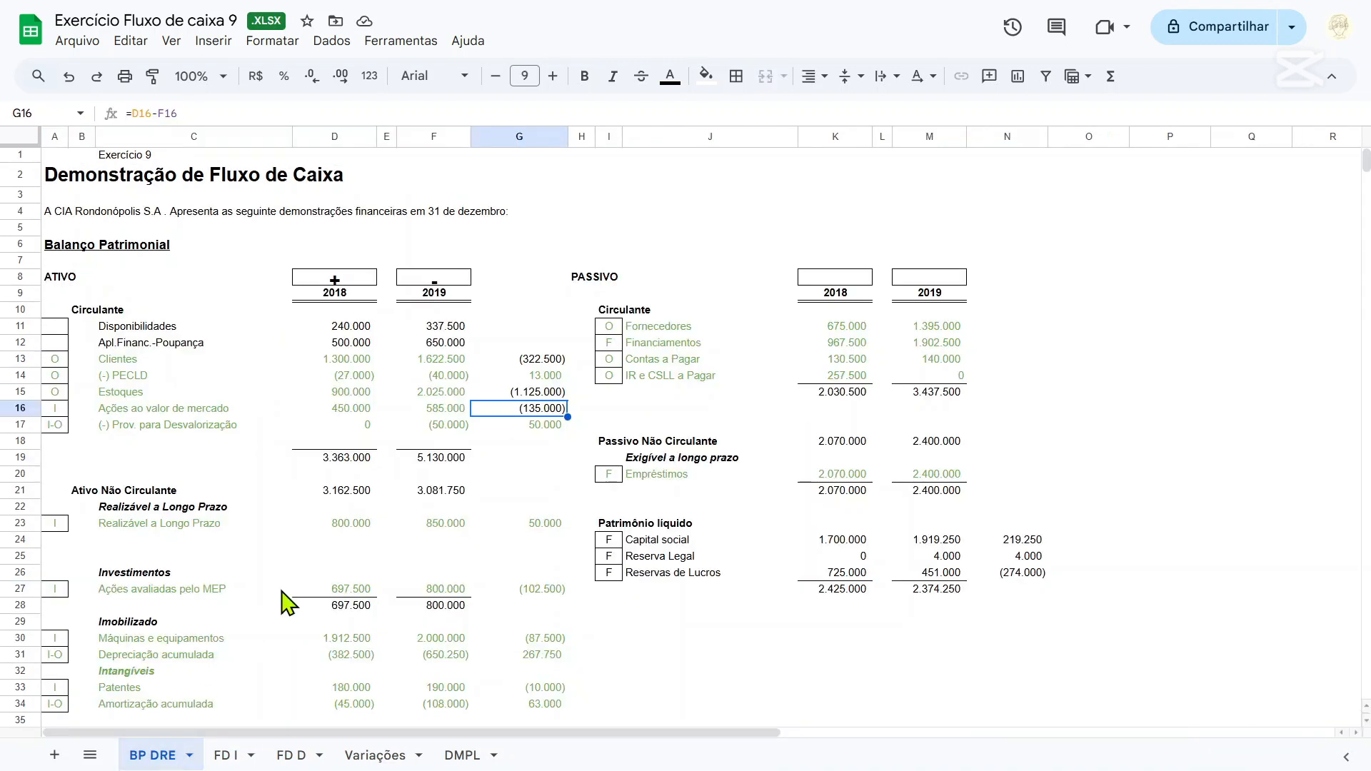
{"action": "left_click", "coordinate": [227, 756]}
{"action": "scroll", "coordinate": [161, 586], "scroll_direction": "down", "scroll_amount": 5}
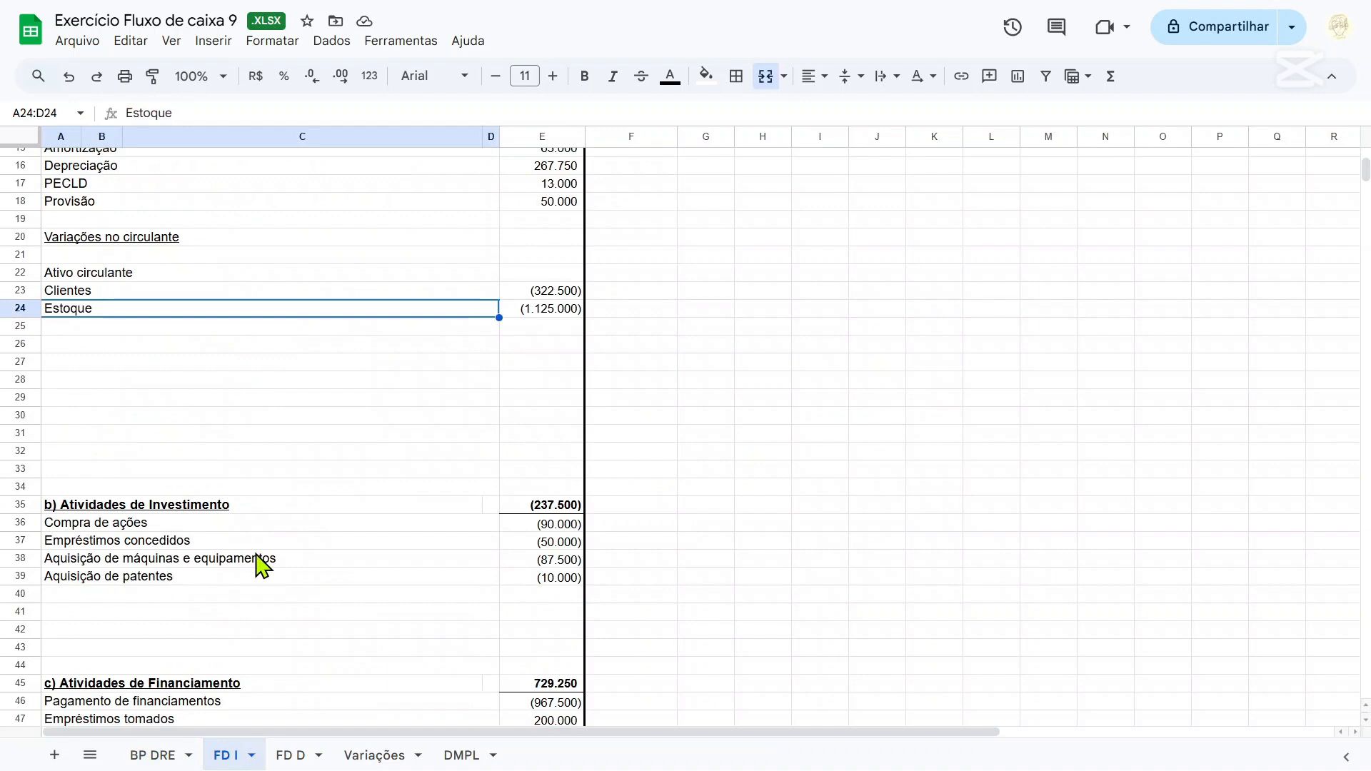
{"action": "scroll", "coordinate": [261, 564], "scroll_direction": "up", "scroll_amount": 5}
Examine the Ações ao valor de mercado and Prov. para Desvalorização rows 16 and 17 on the BP DRE sheet.
{"action": "left_click", "coordinate": [153, 755]}
{"action": "key", "text": "Down"}
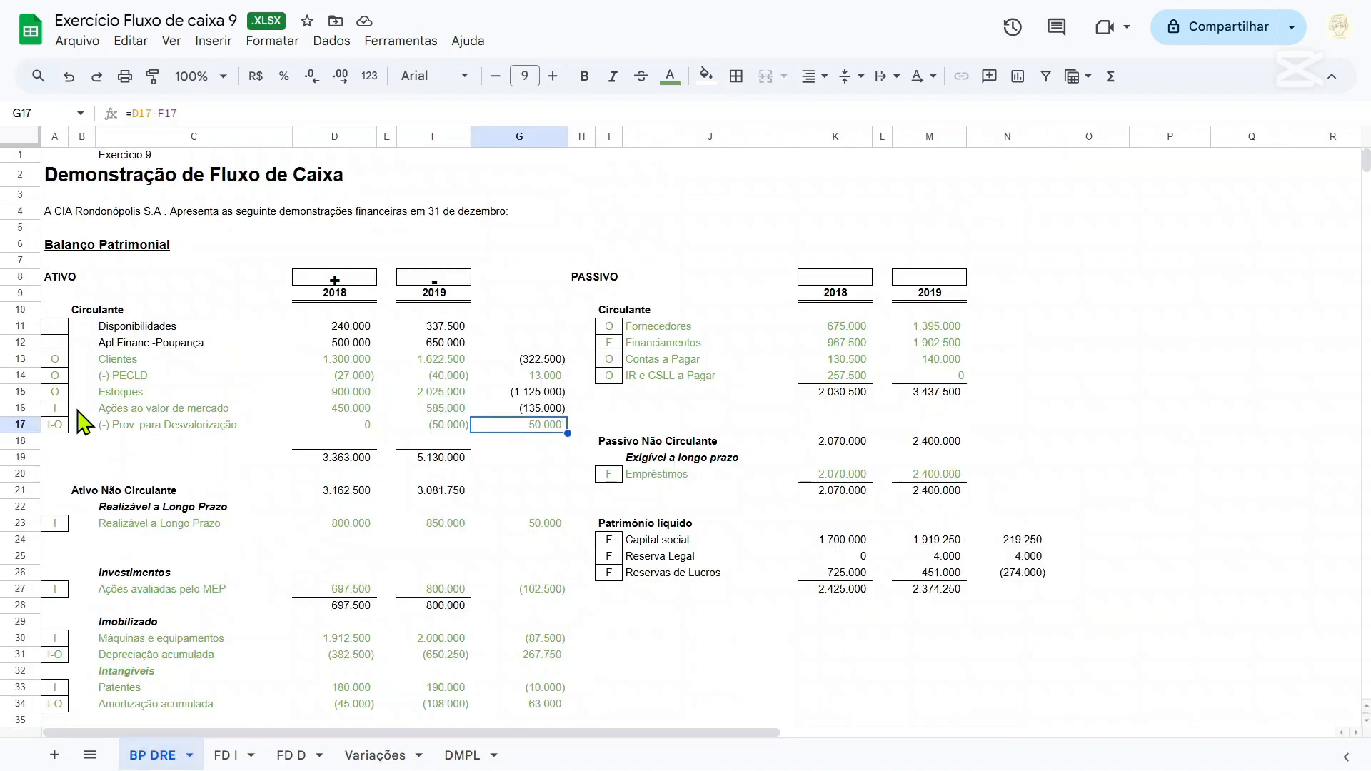
{"action": "left_click_drag", "start_coordinate": [67, 411], "coordinate": [588, 425]}
{"action": "left_click", "coordinate": [356, 476]}
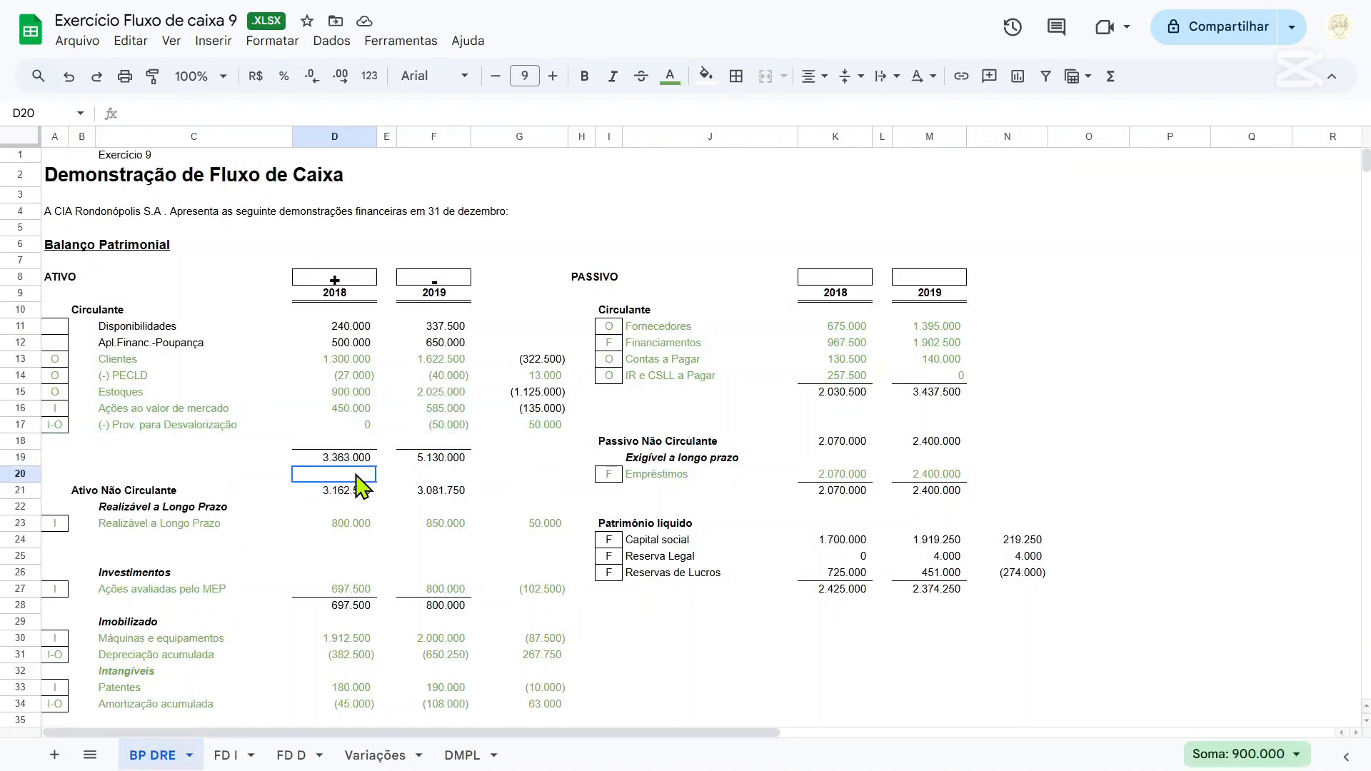
{"action": "left_click_drag", "start_coordinate": [88, 426], "coordinate": [621, 422]}
{"action": "left_click", "coordinate": [227, 755]}
Extend the Provisão label in row 18 of the FD I sheet to read Provisão para desvalorização.
{"action": "scroll", "coordinate": [532, 446], "scroll_direction": "up", "scroll_amount": 2}
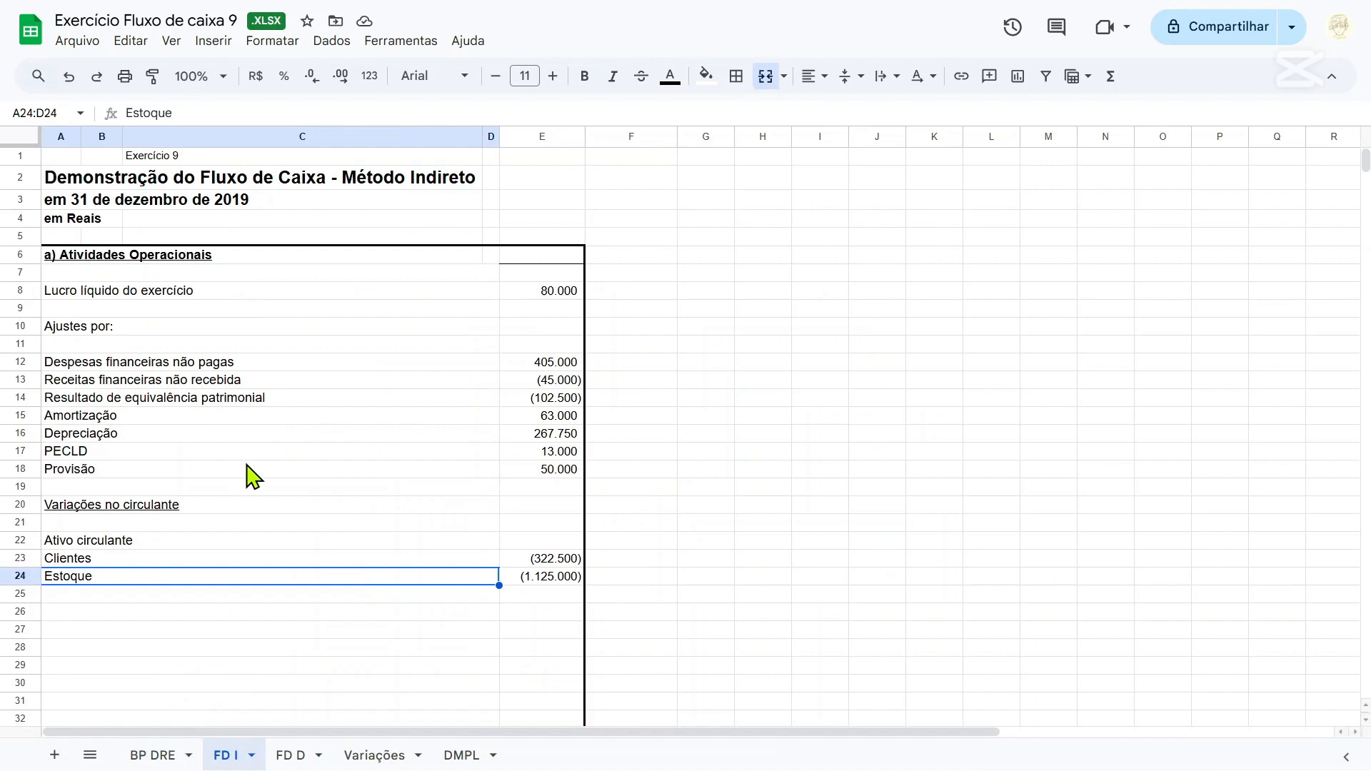
{"action": "left_click", "coordinate": [282, 473]}
{"action": "left_click", "coordinate": [206, 108]}
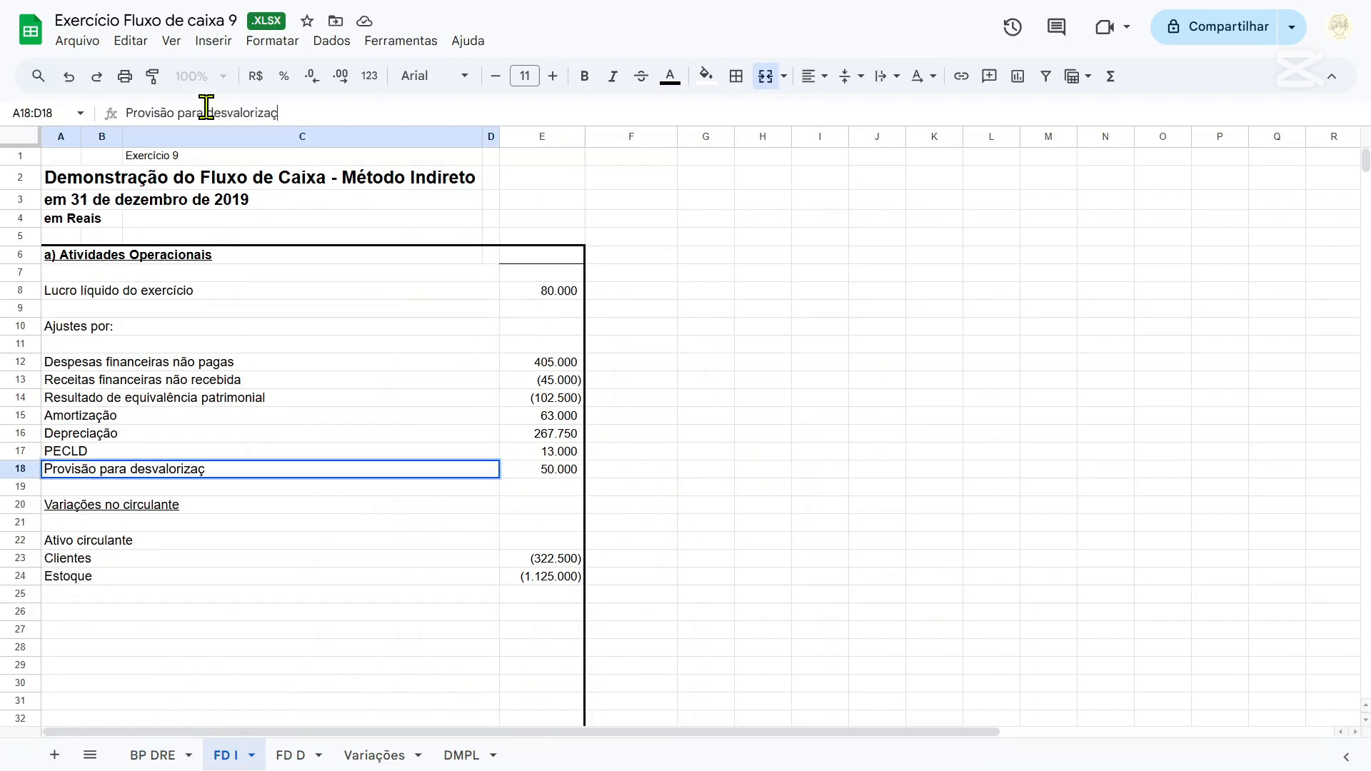
{"action": "type", "text": "ão"}
{"action": "key", "text": "Return"}
Add the heading Passivo Circulante in row 26 of FD I, leaving row 25 blank below Estoque.
{"action": "left_click", "coordinate": [243, 596]}
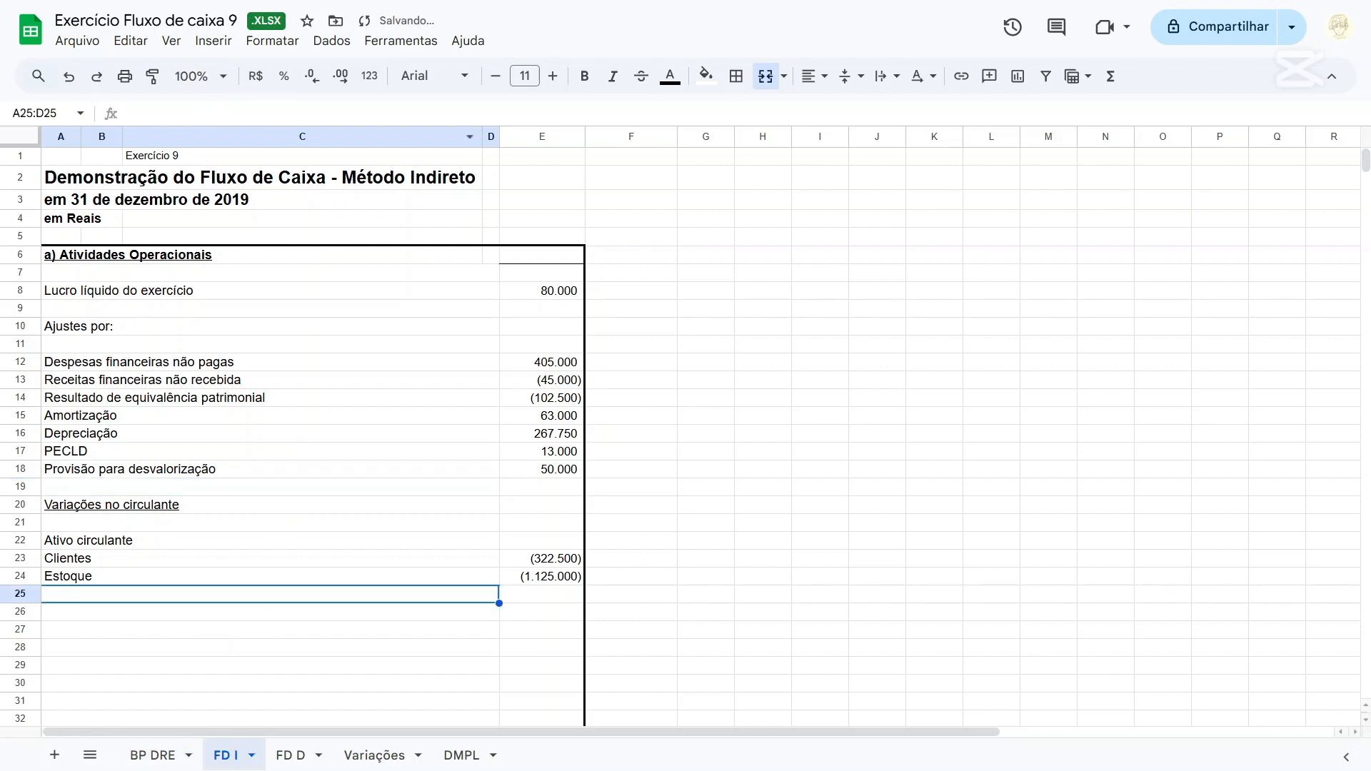
{"action": "left_click", "coordinate": [155, 755]}
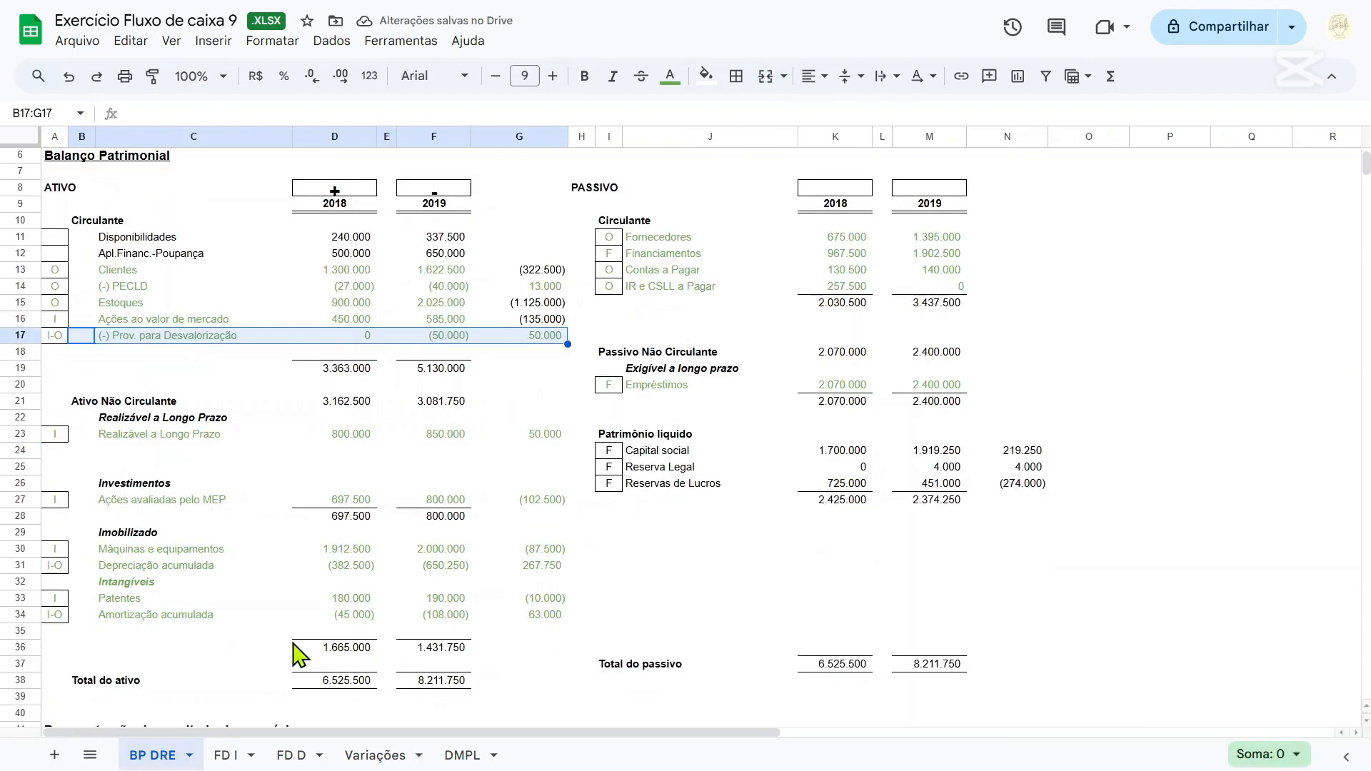
{"action": "left_click", "coordinate": [229, 755]}
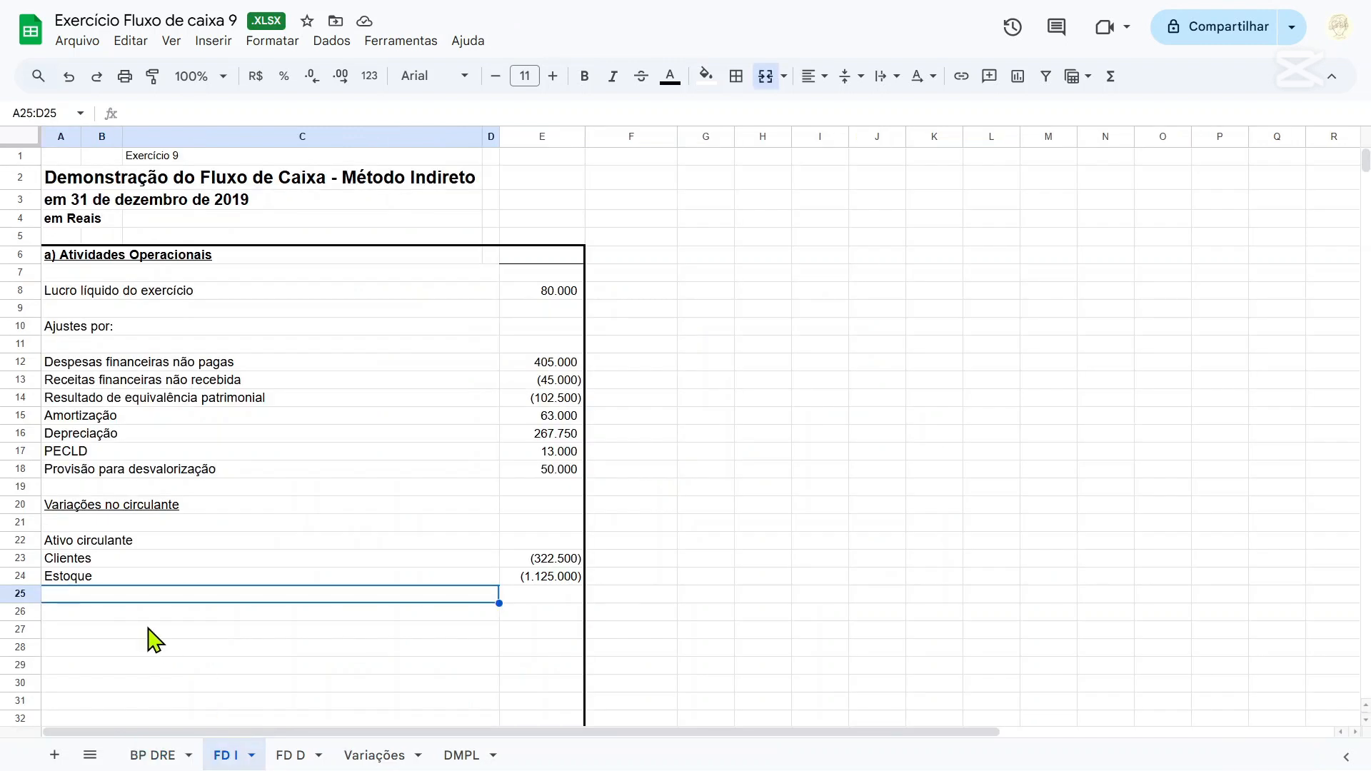
{"action": "left_click", "coordinate": [147, 613]}
{"action": "type", "text": "Passivo Circulante"}
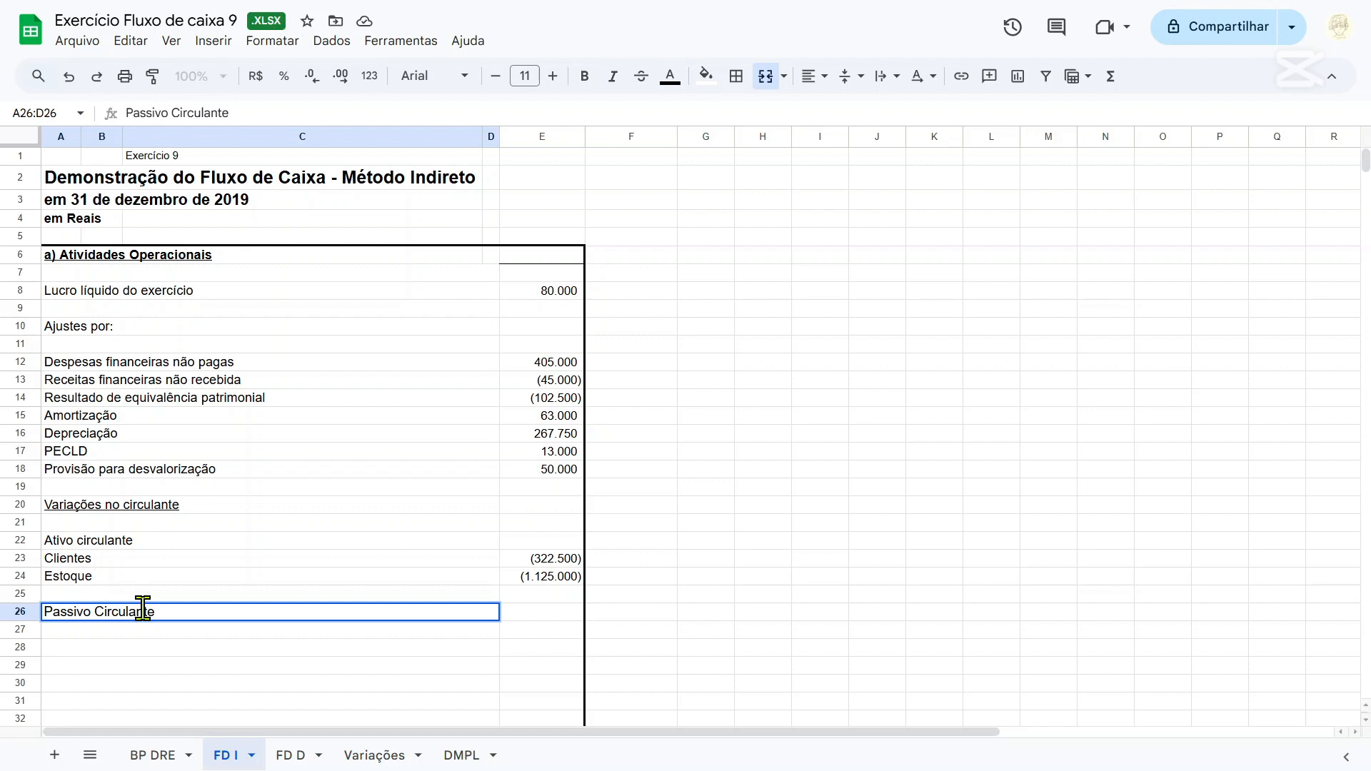
{"action": "key", "text": "Return"}
Enter the label Fornecedores in row 27 under Passivo Circulante on FD I.
{"action": "left_click", "coordinate": [153, 755]}
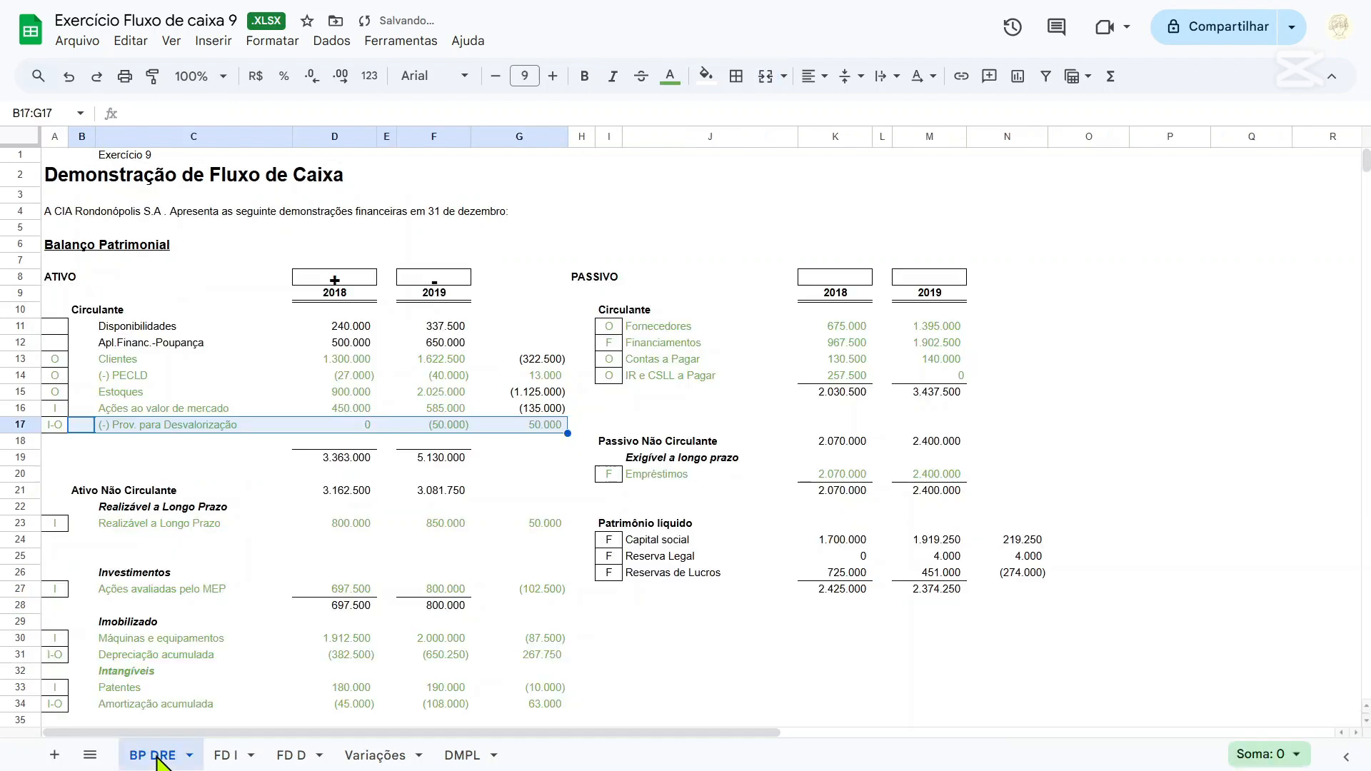
{"action": "left_click", "coordinate": [226, 755]}
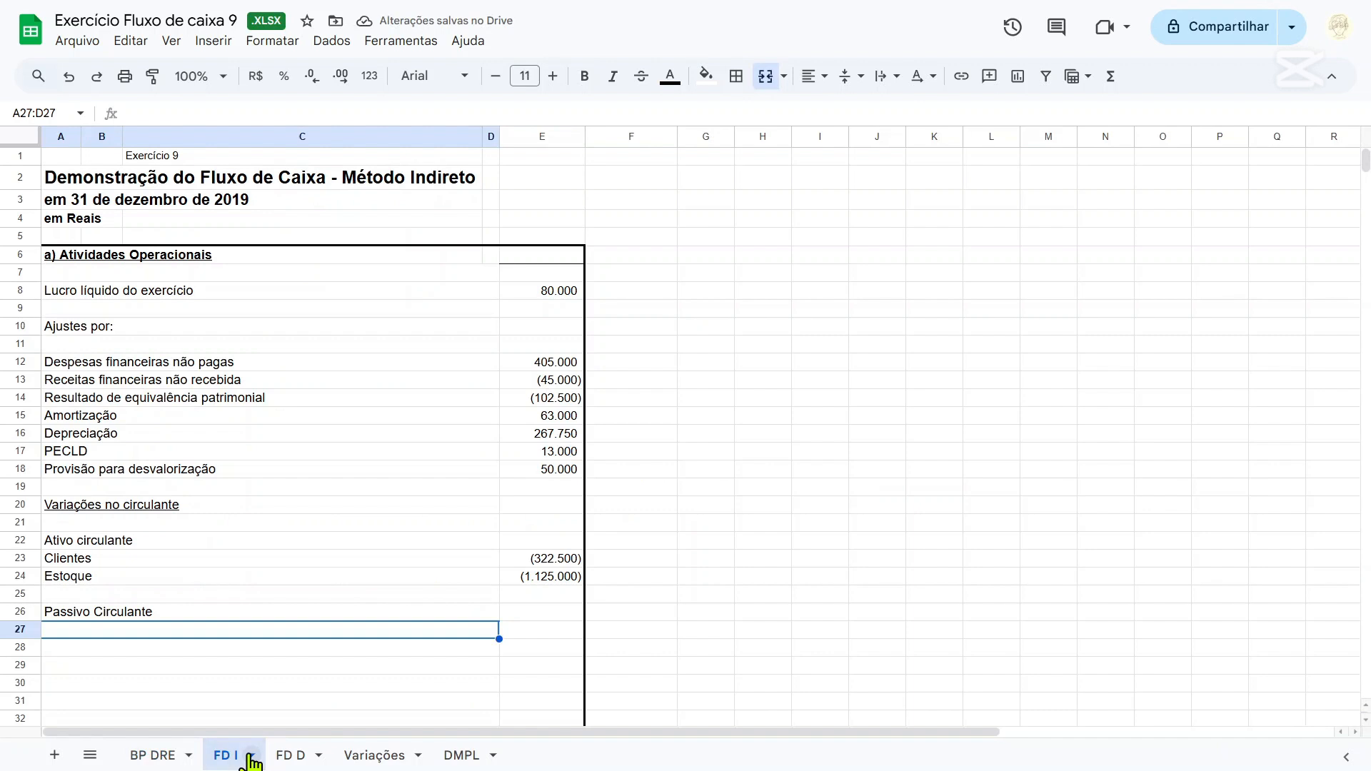
{"action": "type", "text": "forn"}
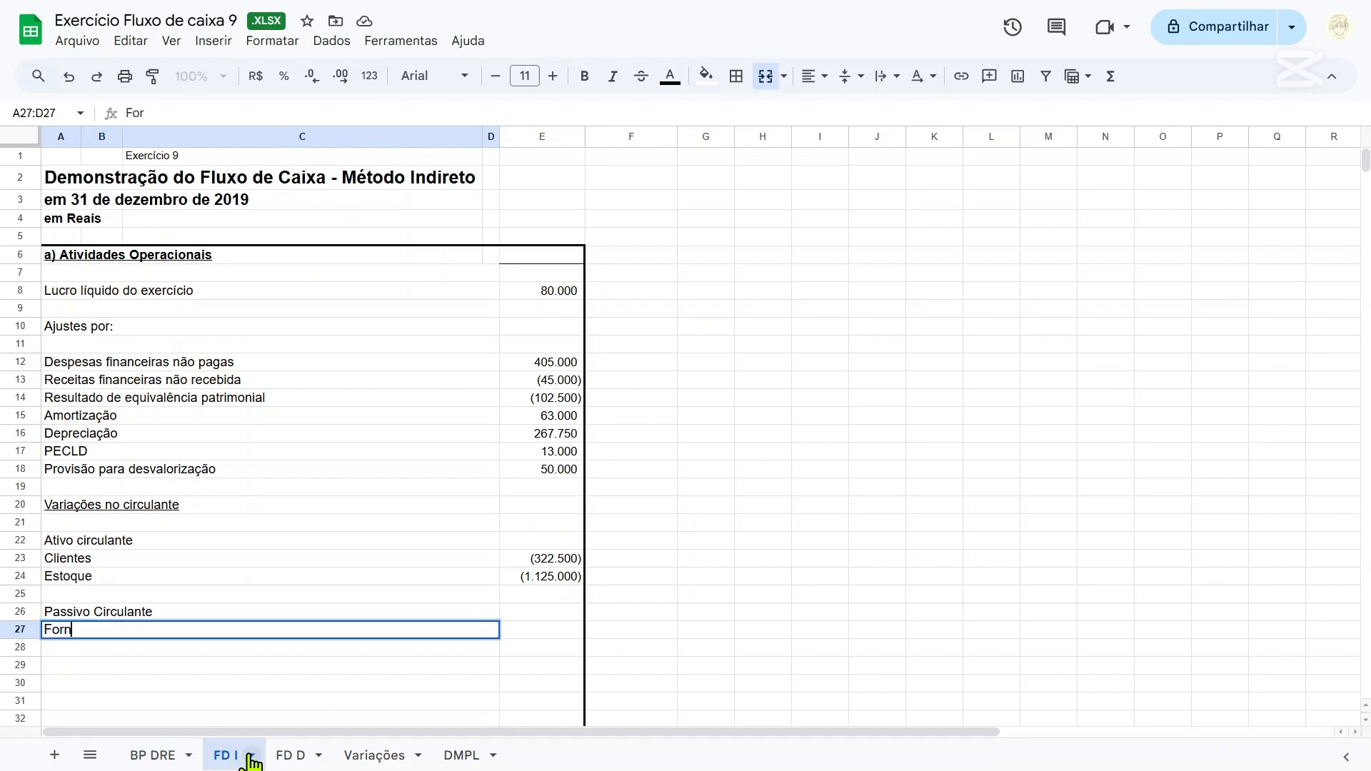
{"action": "type", "text": "ecedores"}
{"action": "key", "text": "Return"}
Link the row 28 label on FD I to the Contas a Pagar account with ='BP DRE'!J13.
{"action": "type", "text": "="}
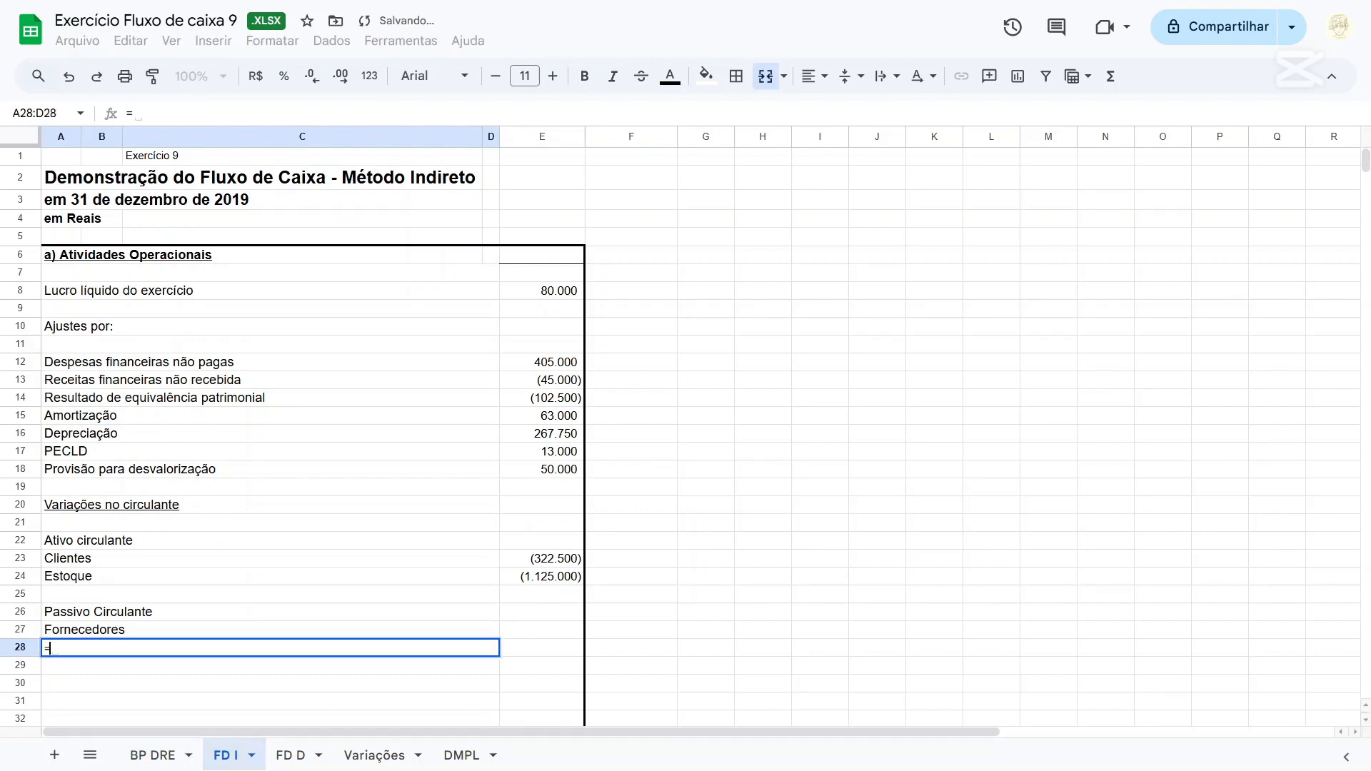
{"action": "left_click", "coordinate": [162, 761]}
{"action": "left_click", "coordinate": [650, 361]}
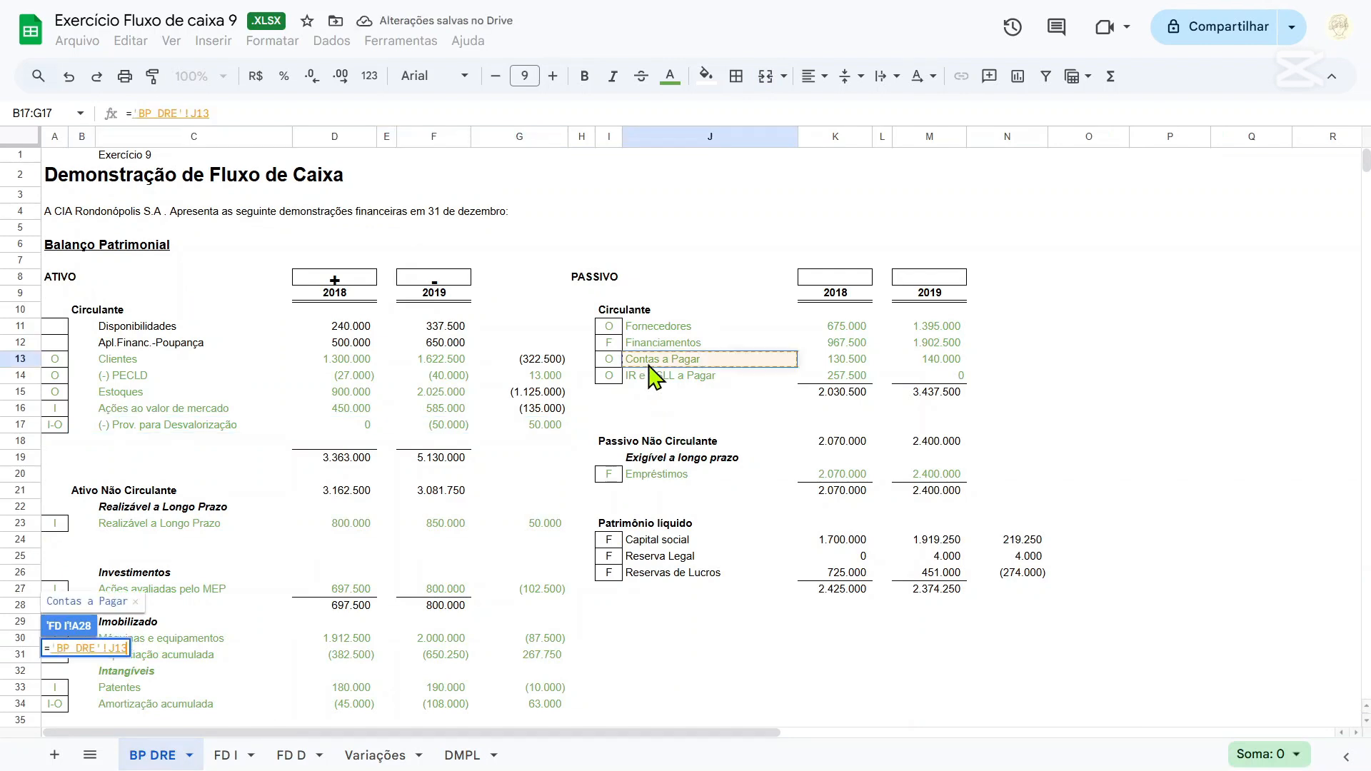
{"action": "key", "text": "Return"}
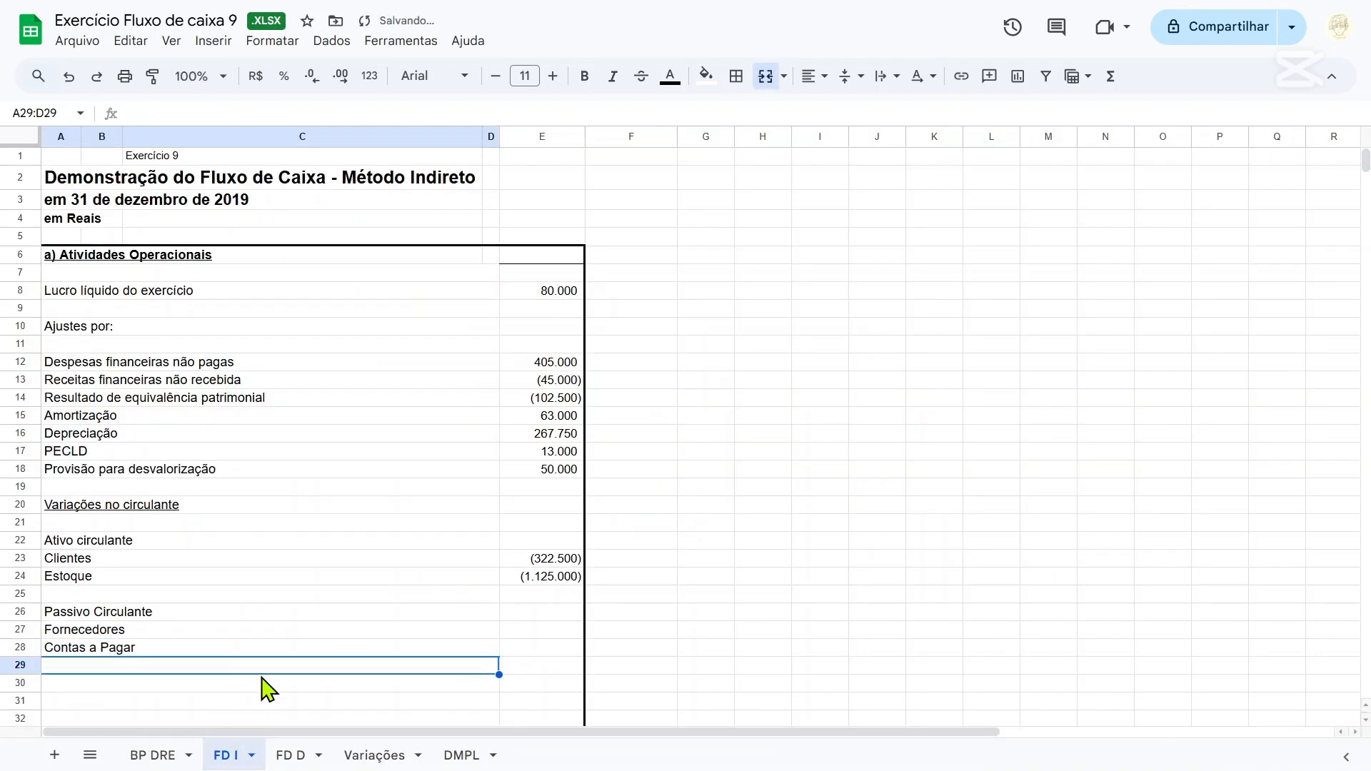
Link the row 29 label on FD I to the IR e CSLL a Pagar account with ='BP DRE'!J14.
{"action": "type", "text": "="}
{"action": "left_click", "coordinate": [143, 755]}
{"action": "left_click", "coordinate": [732, 377]}
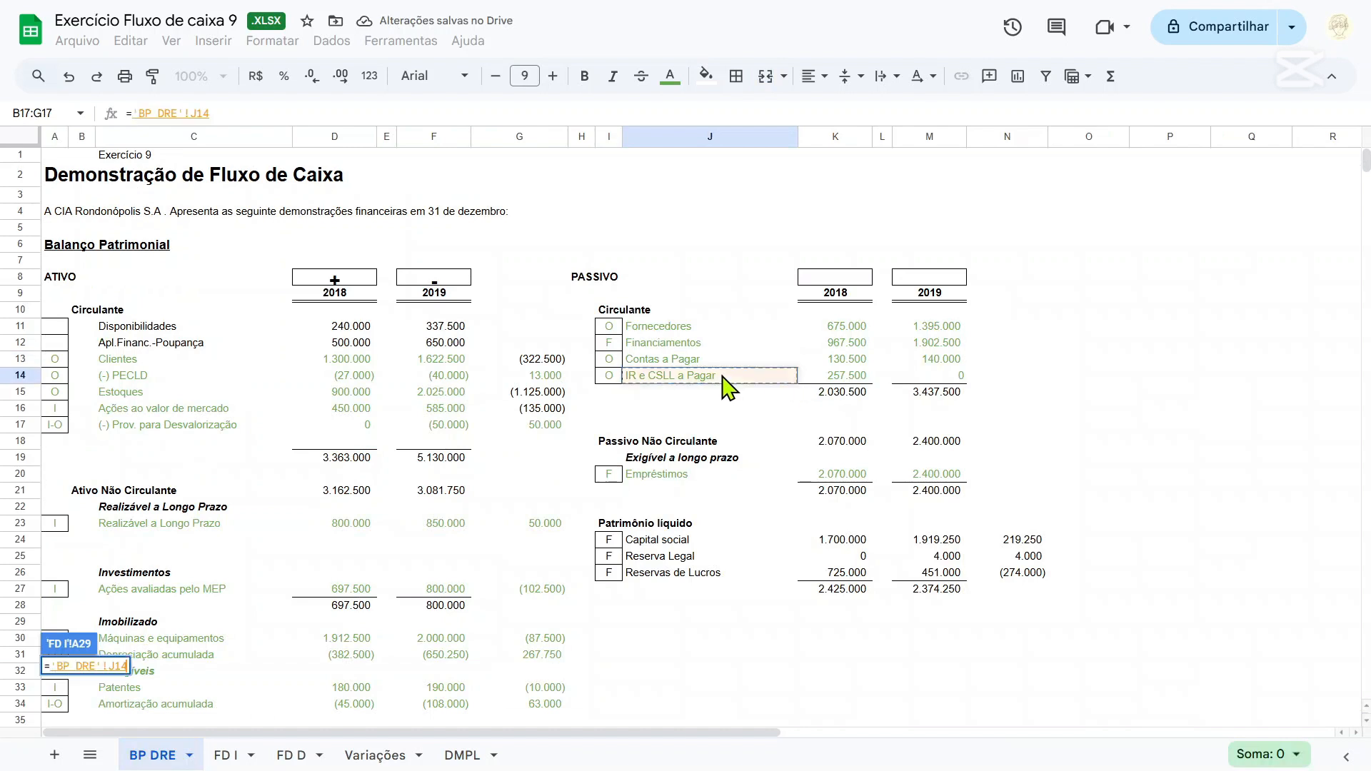
{"action": "key", "text": "Return"}
On BP DRE, enter a minus sign above the 2018 liabilities column in K8 and a plus sign above 2019 in M8.
{"action": "left_click", "coordinate": [152, 756]}
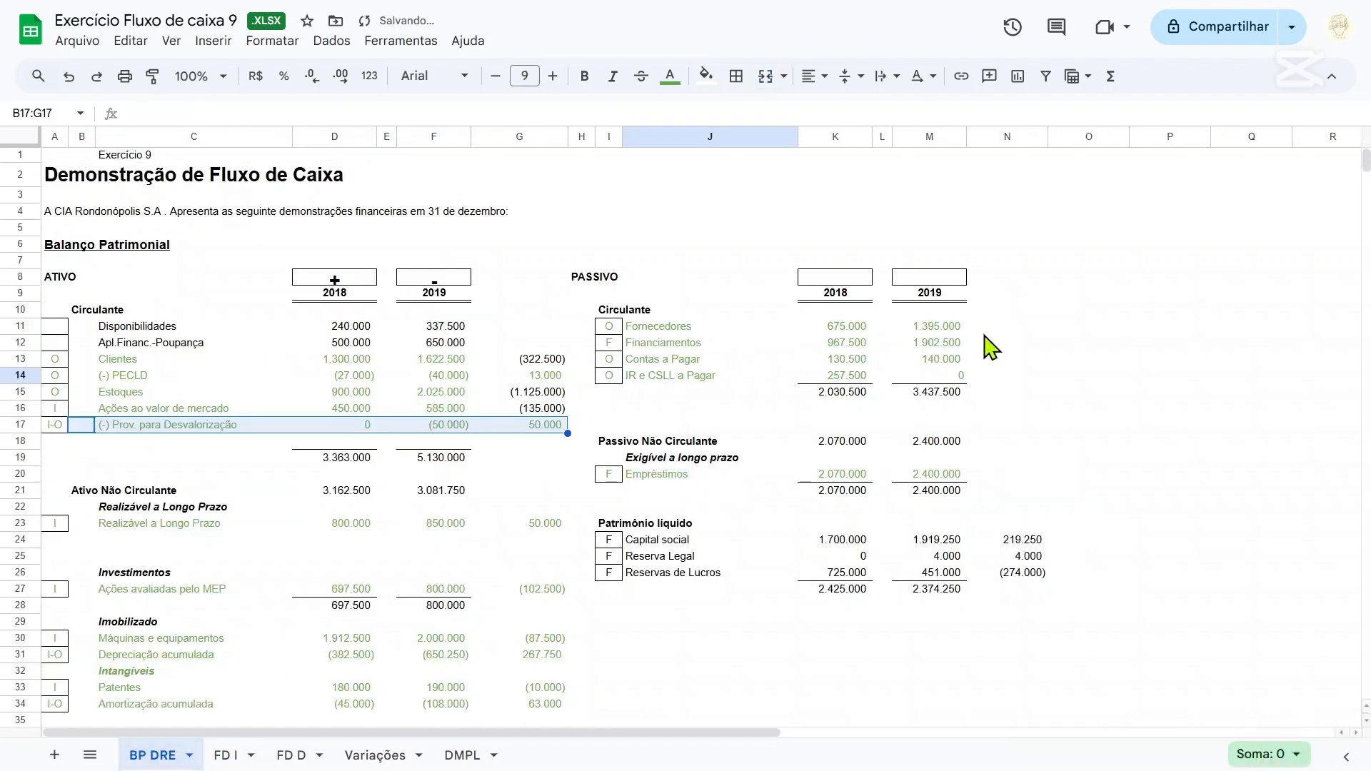
{"action": "left_click", "coordinate": [989, 327]}
{"action": "left_click", "coordinate": [821, 279]}
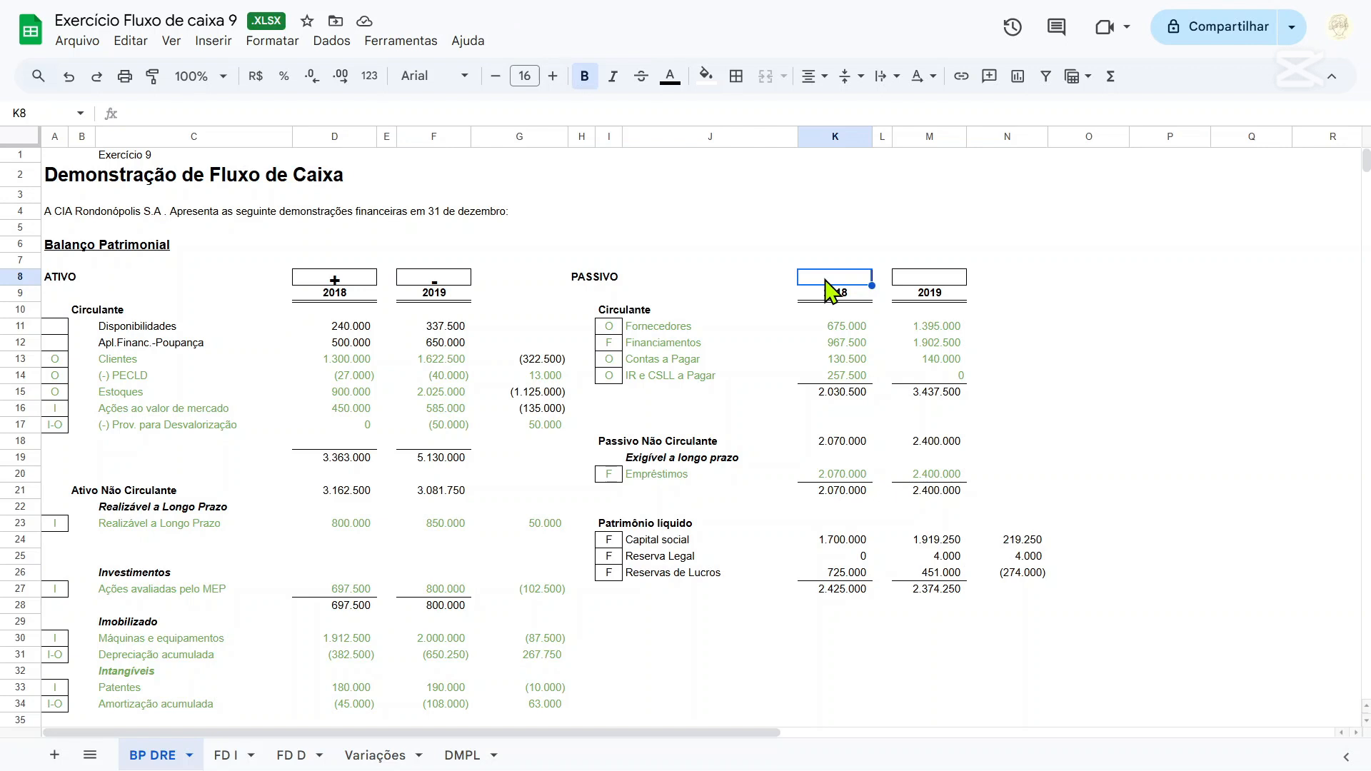
{"action": "type", "text": "'-"}
{"action": "key", "text": "Tab"}
{"action": "key", "text": "Tab"}
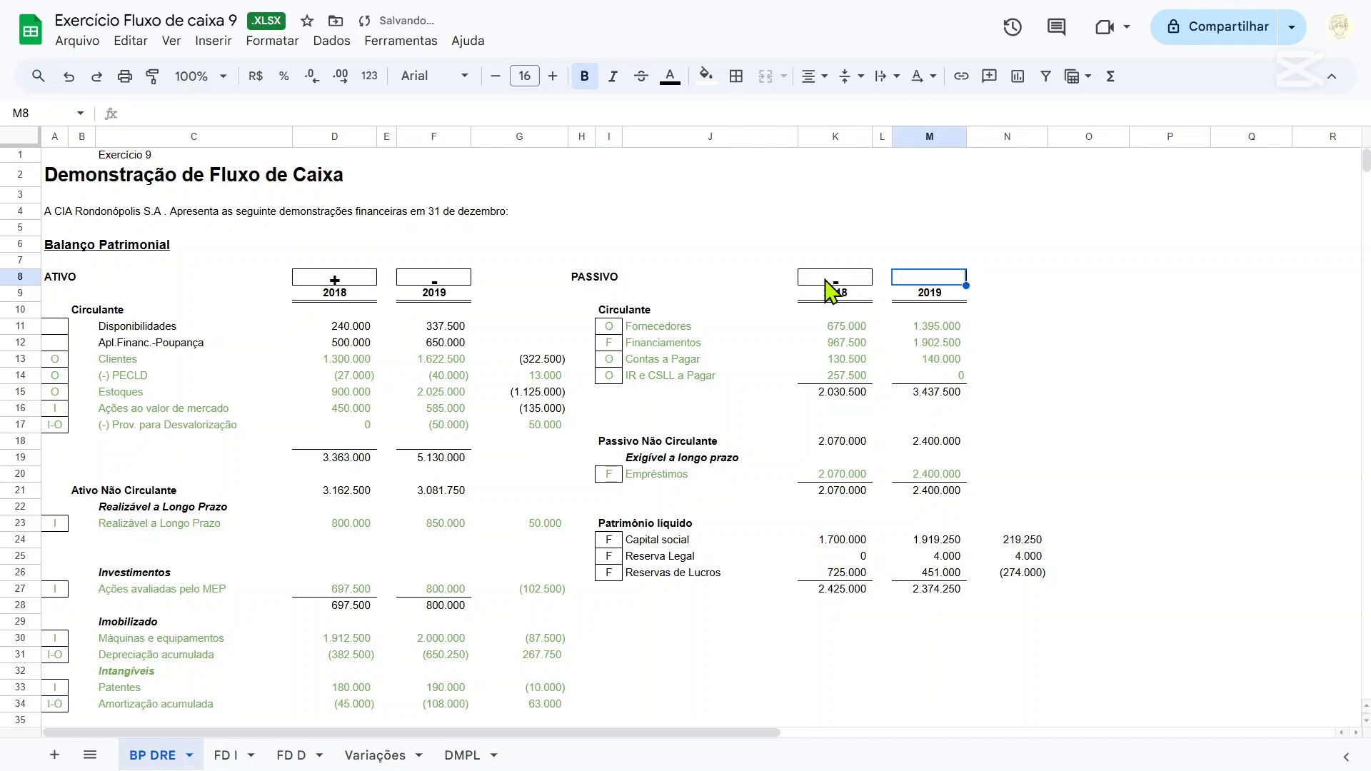
{"action": "type", "text": "'+"}
{"action": "key", "text": "Return"}
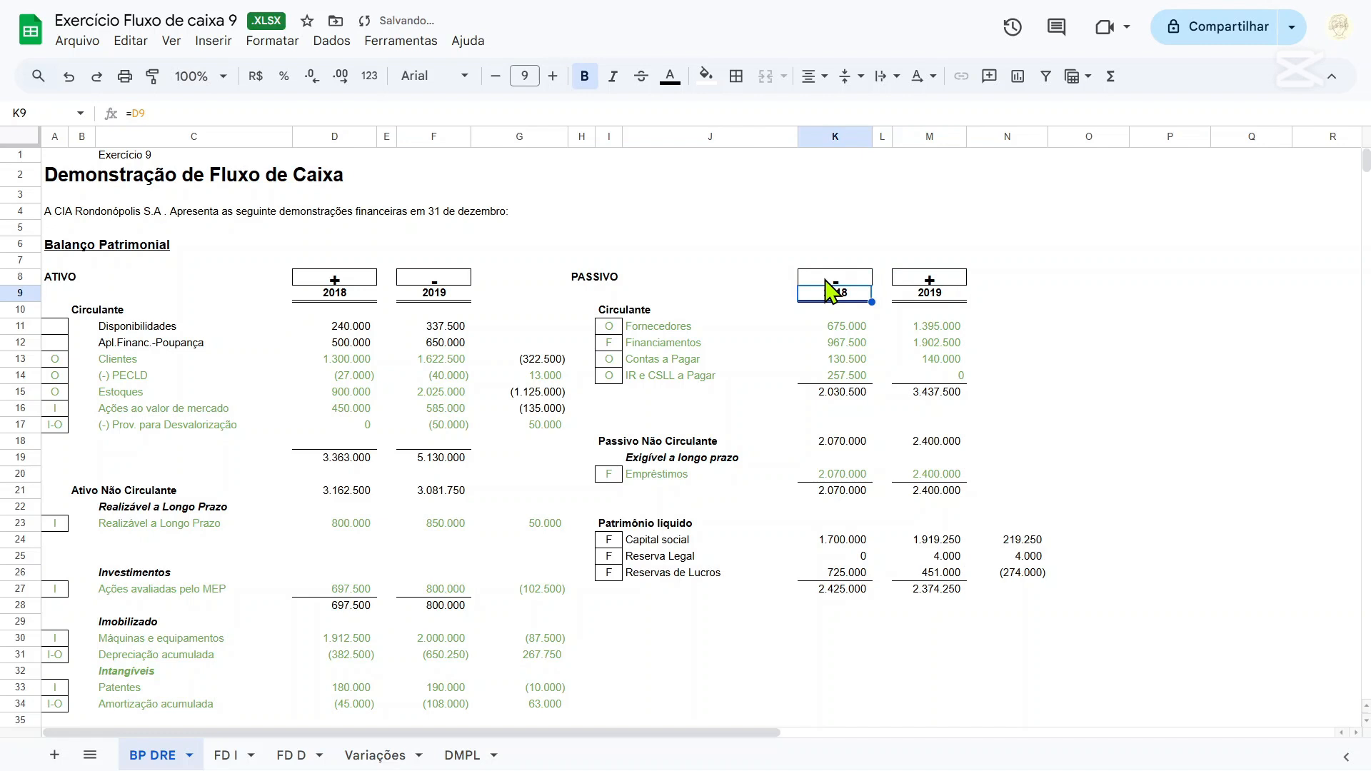
Calculate the Fornecedores variation in N11 of BP DRE with =M11-K11.
{"action": "key", "text": "Down"}
{"action": "key", "text": "Right"}
{"action": "key", "text": "Down"}
{"action": "key", "text": "Right"}
{"action": "key", "text": "Right"}
{"action": "type", "text": "="}
{"action": "key", "text": "Left"}
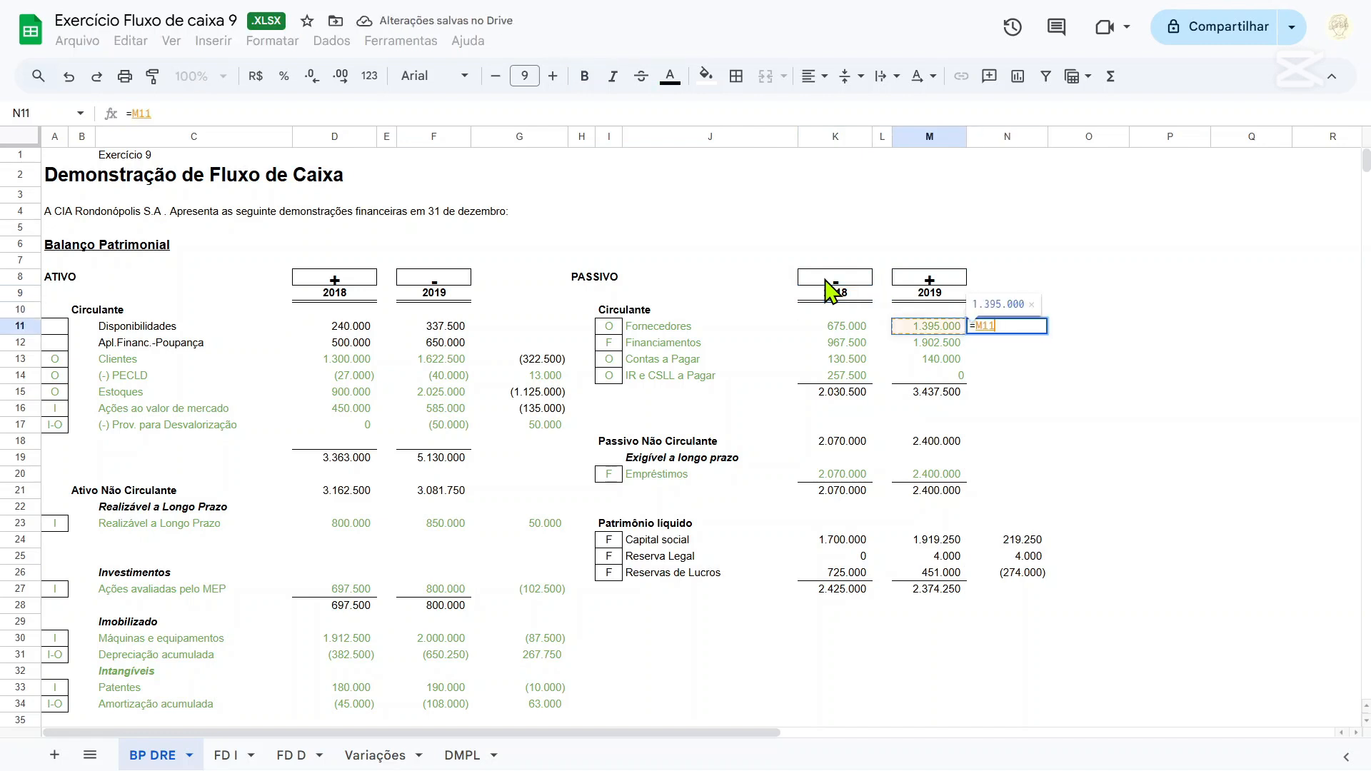
{"action": "type", "text": "-"}
{"action": "key", "text": "Left"}
{"action": "key", "text": "Left"}
{"action": "key", "text": "Return"}
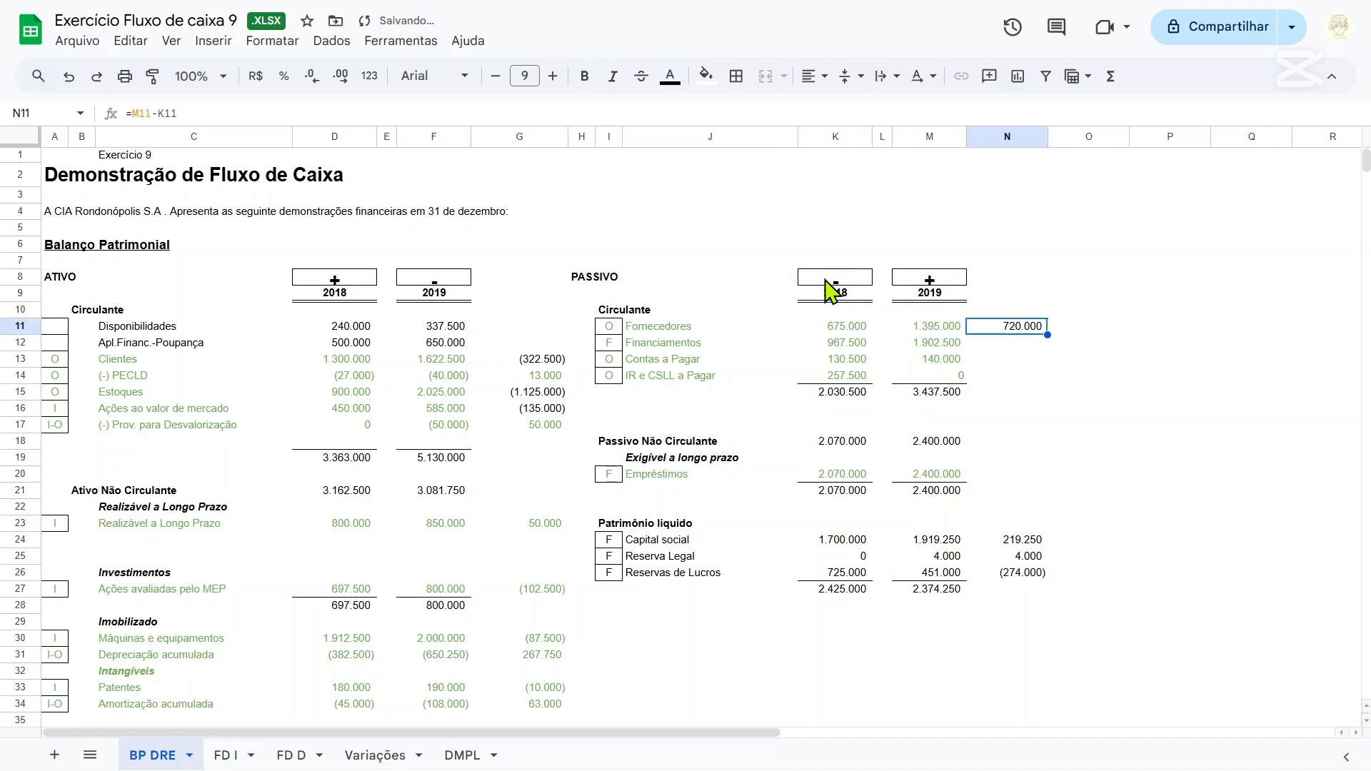
Copy the N11 variation formula down through N14 for the remaining current liability accounts.
{"action": "key", "text": "shift+Down"}
{"action": "key", "text": "shift+Down"}
{"action": "key", "text": "shift+Down"}
{"action": "type", "text": "935.000 9.500 (257.500)"}
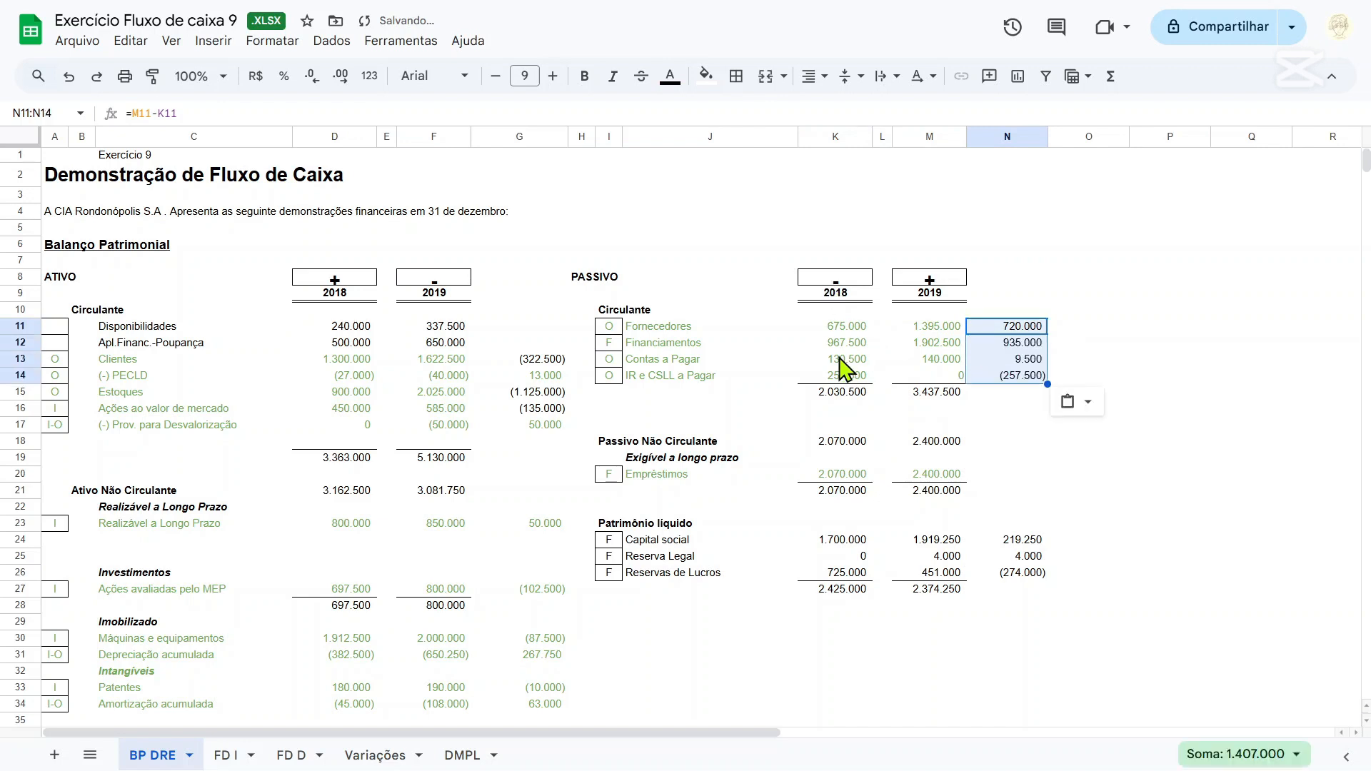
{"action": "left_click", "coordinate": [843, 361]}
Link the Fornecedores amount in E27 of FD I to its variation with ='BP DRE'!N11.
{"action": "left_click", "coordinate": [214, 754]}
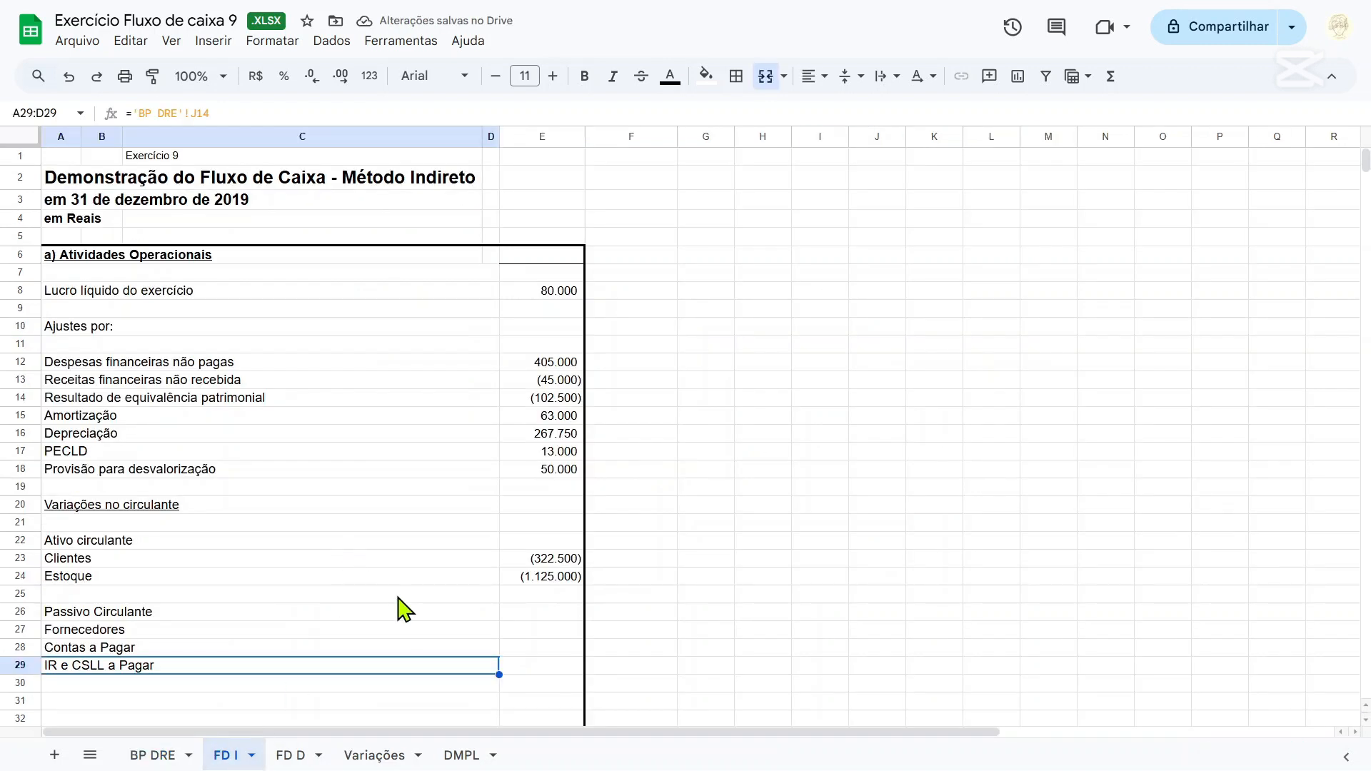
{"action": "left_click", "coordinate": [570, 632]}
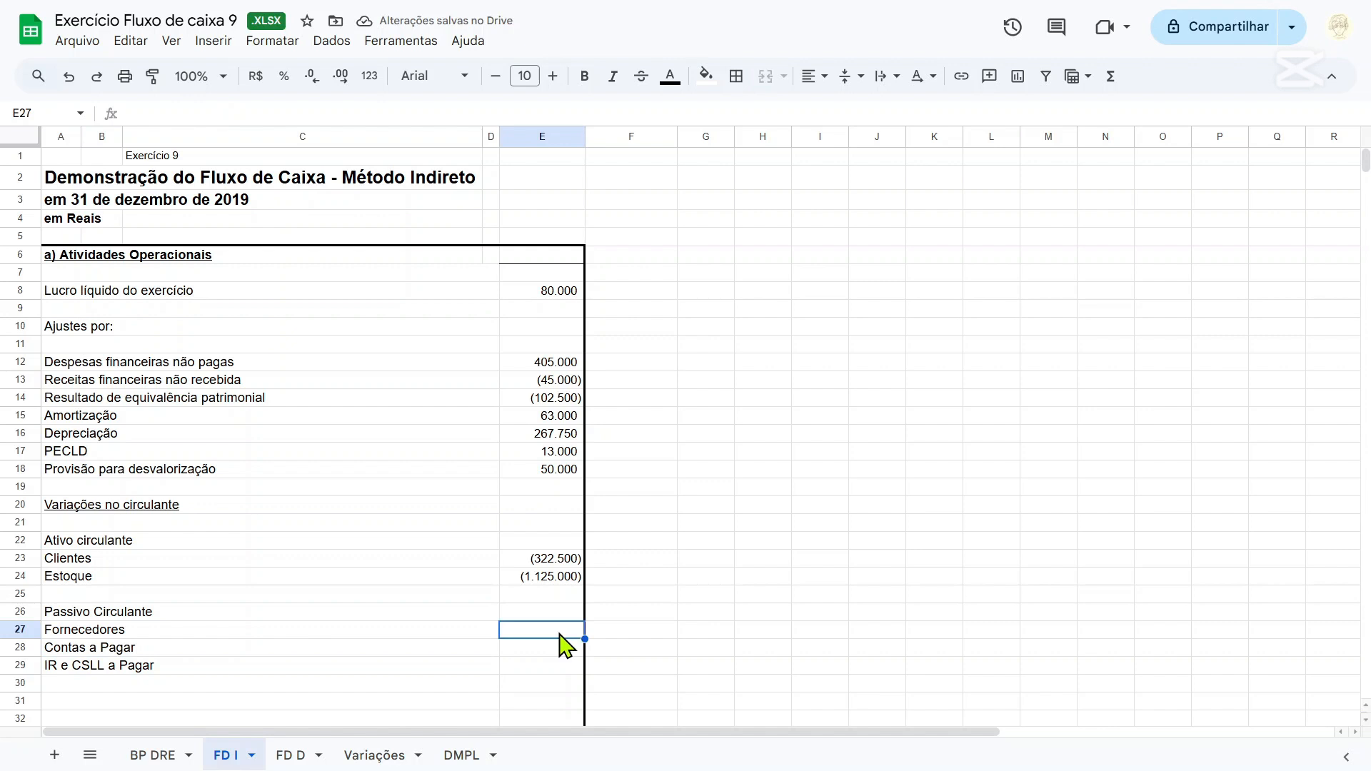
{"action": "type", "text": "="}
{"action": "left_click", "coordinate": [159, 766]}
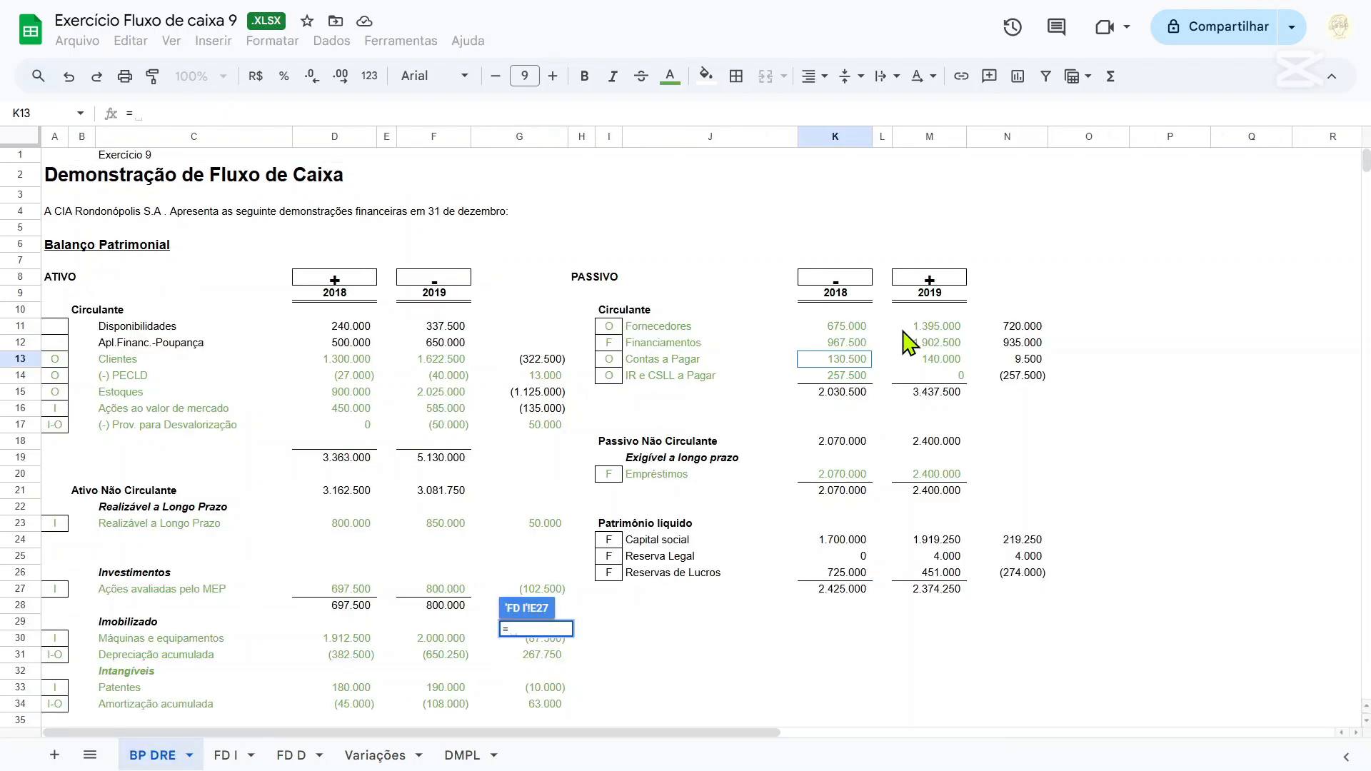
{"action": "left_click", "coordinate": [1022, 327]}
{"action": "key", "text": "Return"}
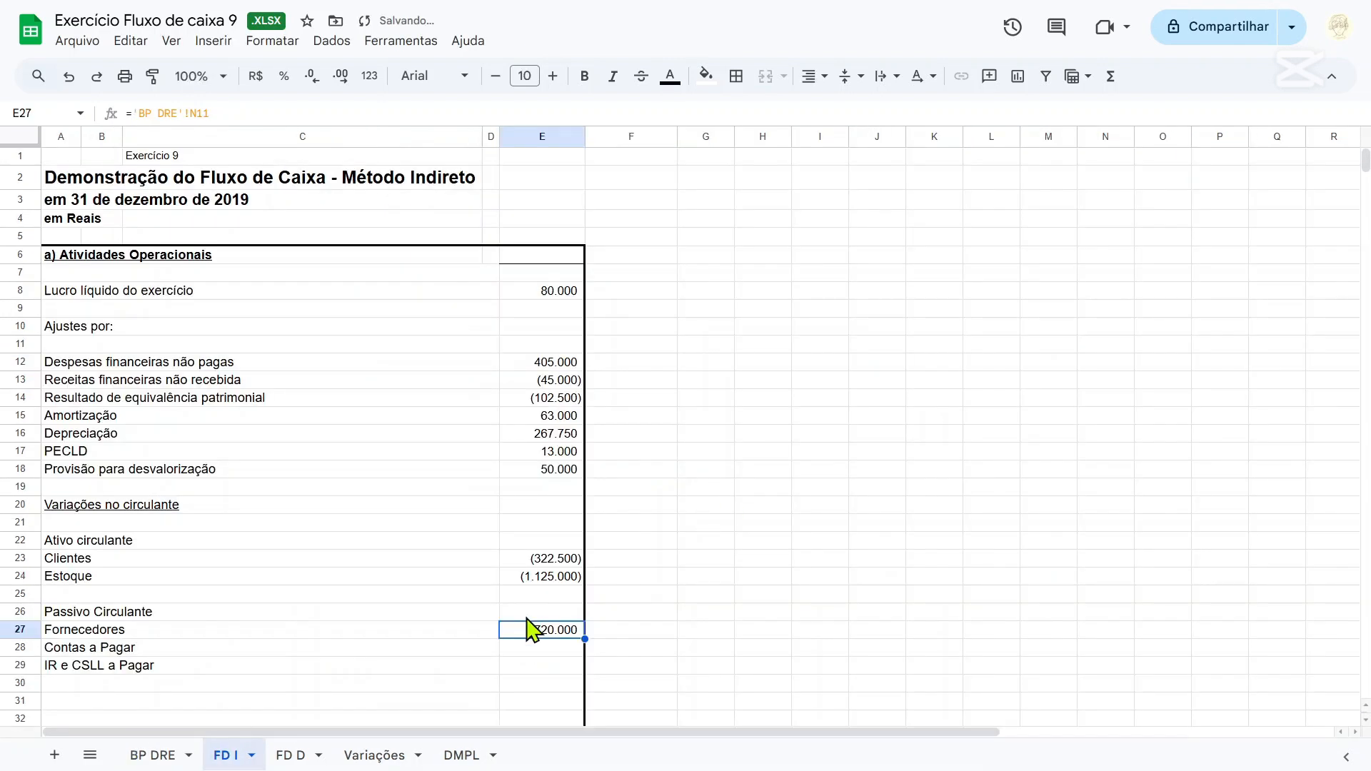
Link the Contas a Pagar amount in E28 of FD I to its variation in BP DRE cell N13.
{"action": "left_click", "coordinate": [538, 651]}
{"action": "type", "text": "="}
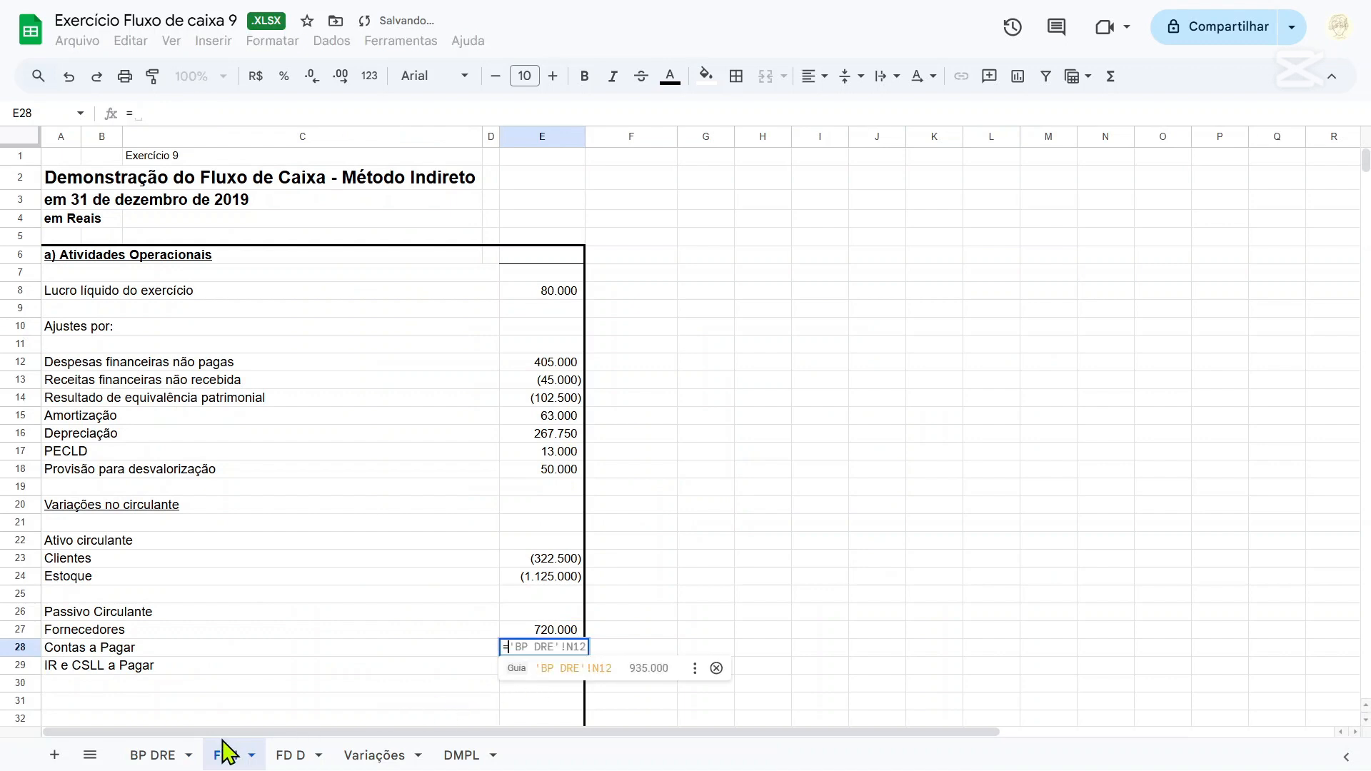
{"action": "left_click", "coordinate": [156, 756]}
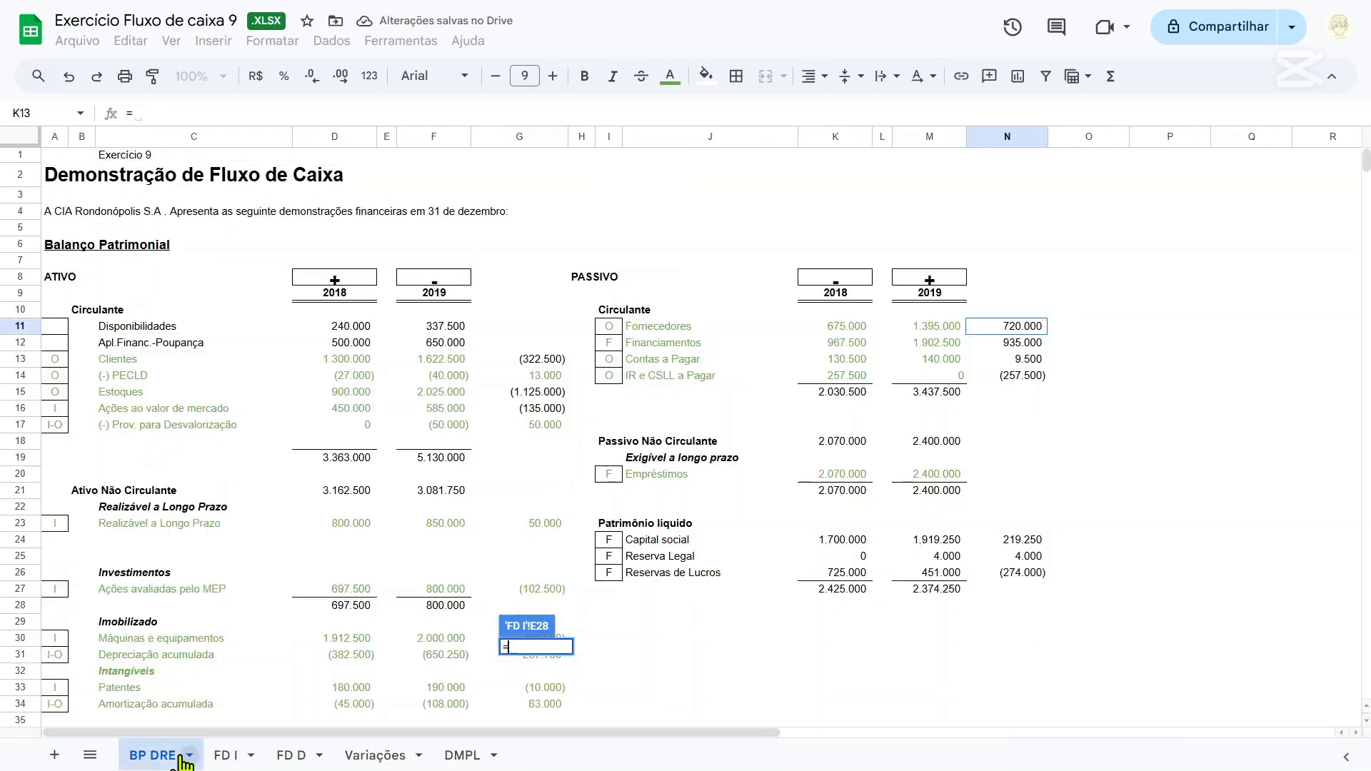
{"action": "left_click", "coordinate": [1039, 361]}
{"action": "key", "text": "Return"}
Link the IR e CSLL a Pagar amount in E29 of FD I with ='BP DRE'!N14.
{"action": "left_click", "coordinate": [552, 672]}
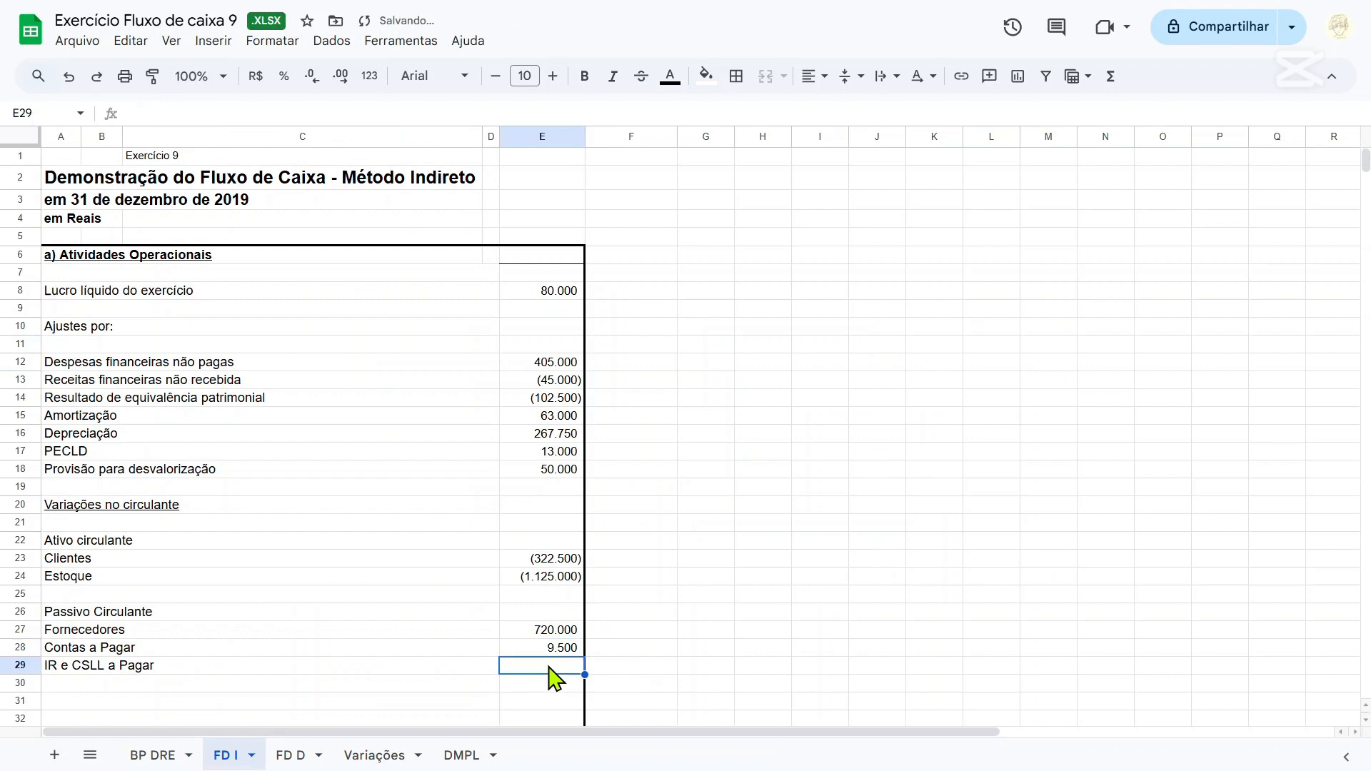
{"action": "type", "text": "="}
{"action": "left_click", "coordinate": [182, 754]}
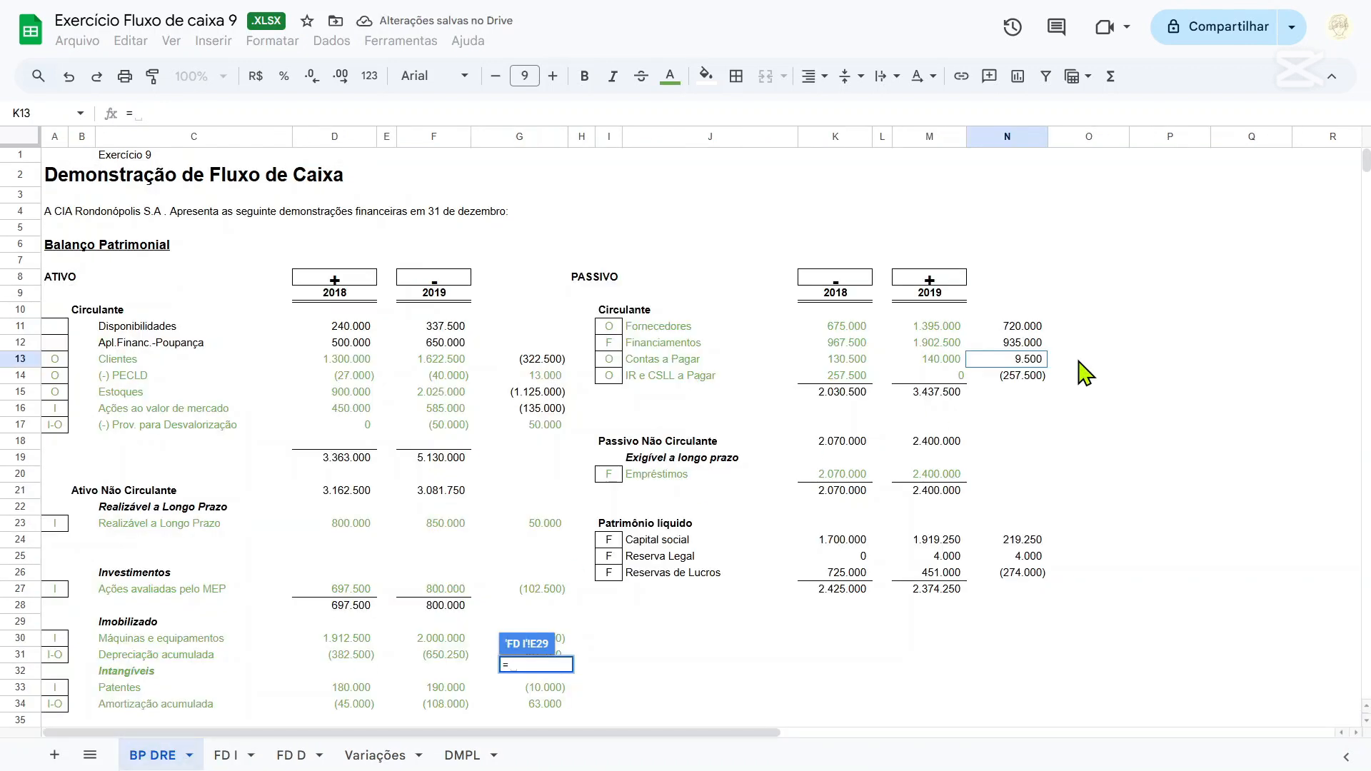
{"action": "left_click", "coordinate": [1040, 375]}
{"action": "key", "text": "Return"}
Total the operating activities in E6 of FD I with =soma(E8:E29).
{"action": "scroll", "coordinate": [570, 355], "scroll_direction": "down", "scroll_amount": 2}
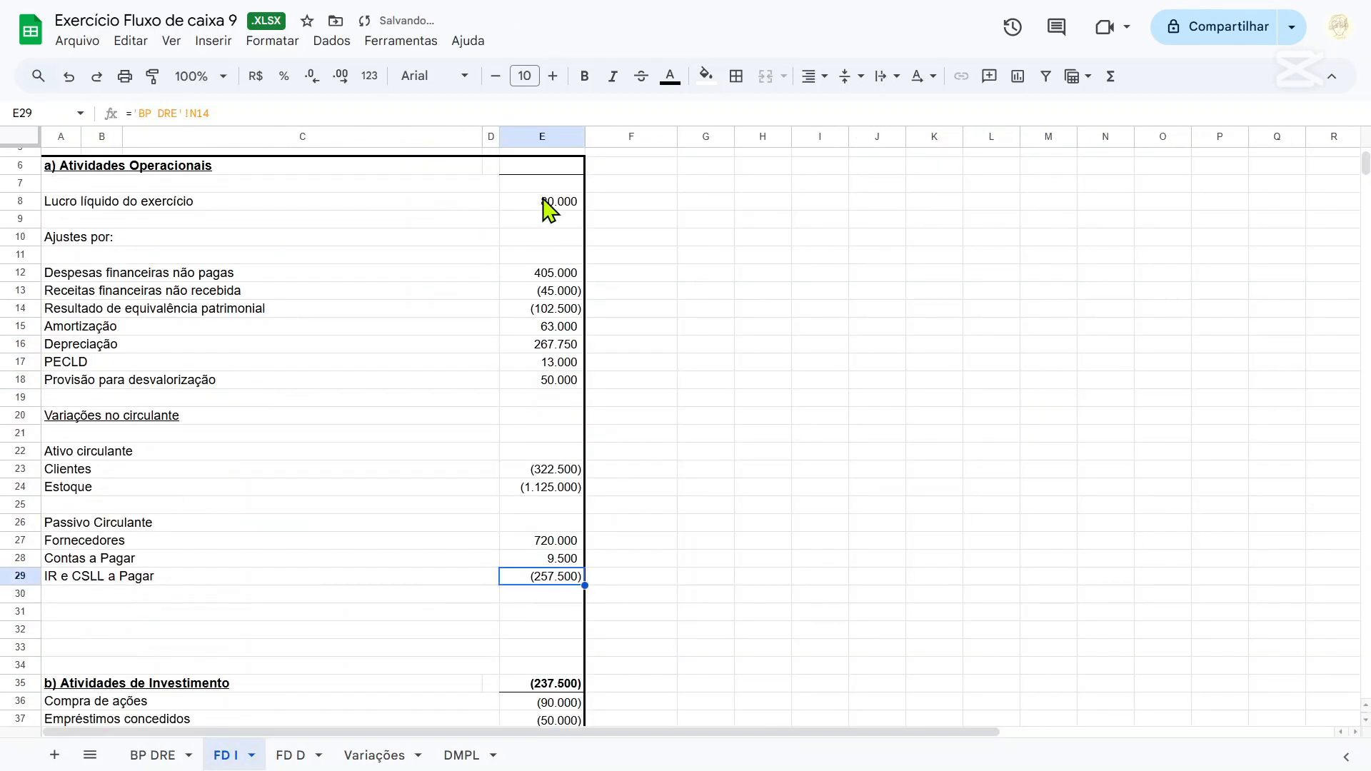
{"action": "left_click_drag", "start_coordinate": [548, 209], "coordinate": [566, 624]}
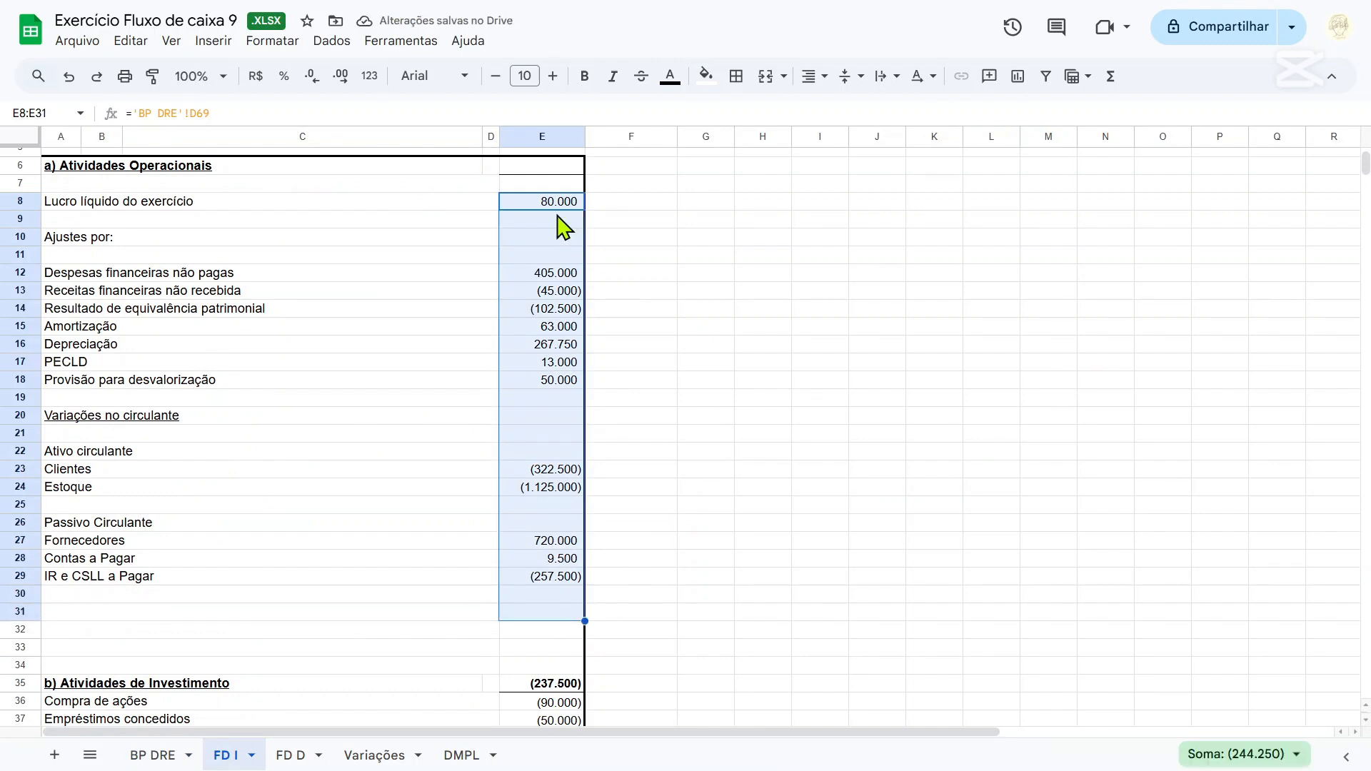
{"action": "left_click", "coordinate": [539, 166]}
{"action": "type", "text": "=soma"}
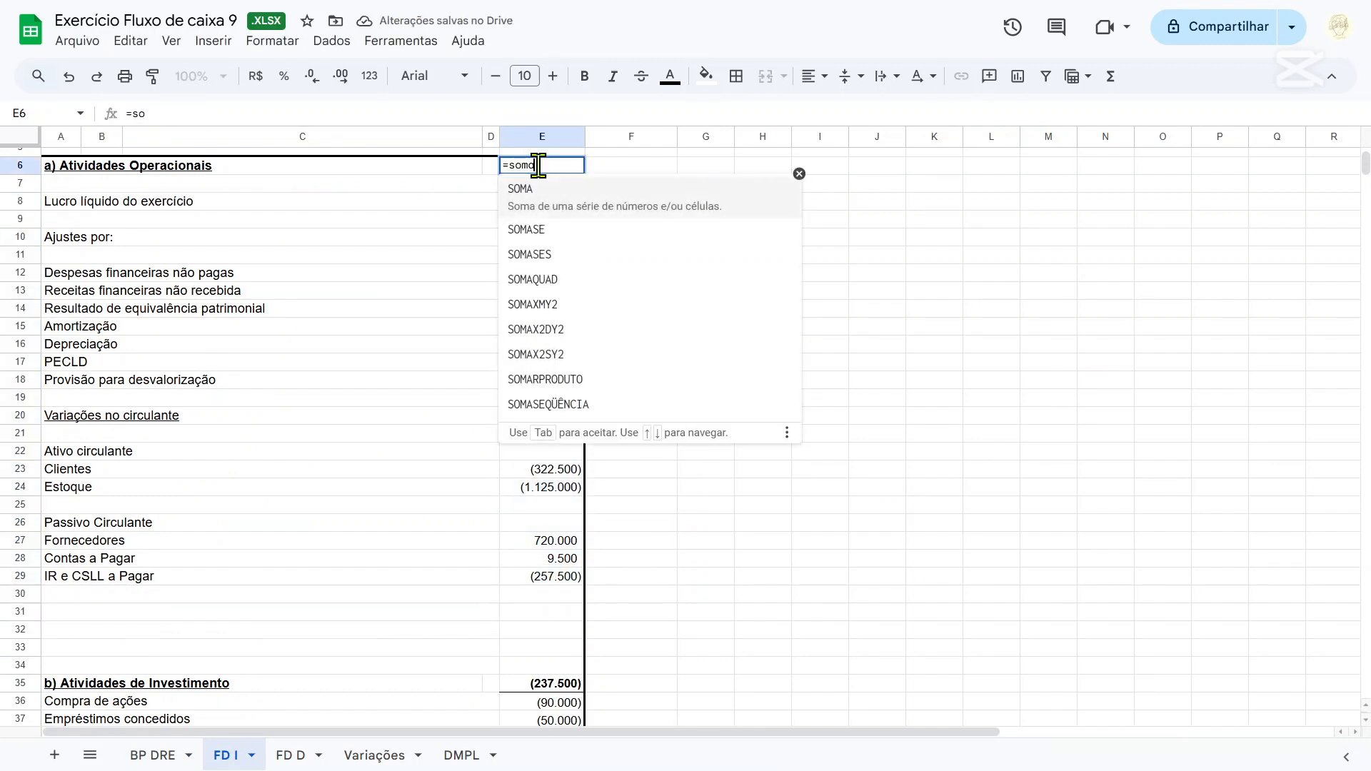
{"action": "type", "text": "("}
{"action": "key", "text": "Down"}
{"action": "key", "text": "Down"}
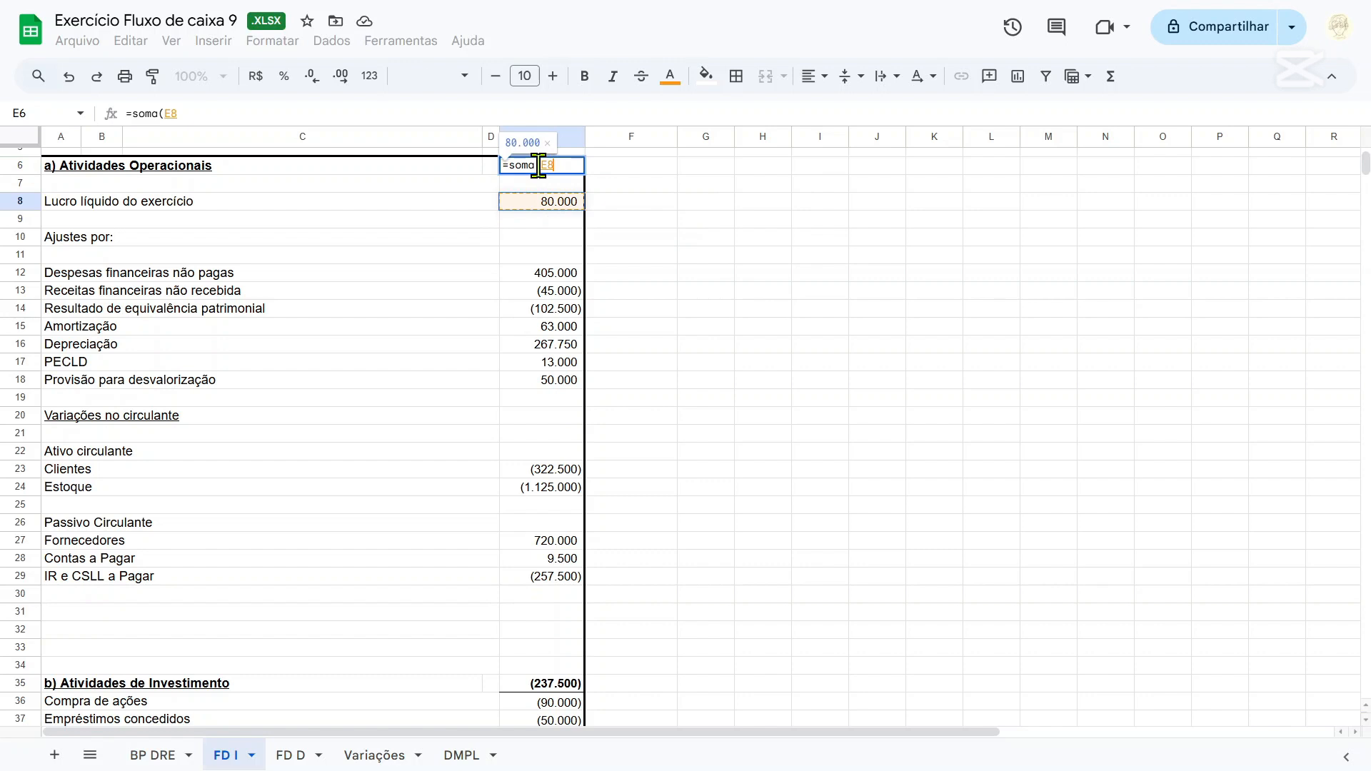
{"action": "key", "text": "shift+Down"}
{"action": "key", "text": "shift+Down"}
{"action": "key", "text": "shift+Down"}
{"action": "key", "text": "shift+Down"}
{"action": "key", "text": "shift+Down"}
{"action": "key", "text": "shift+Down"}
{"action": "key", "text": "shift+Down"}
{"action": "key", "text": "shift+Down"}
{"action": "key", "text": "shift+Down"}
{"action": "key", "text": "shift+Down"}
{"action": "key", "text": "shift+Down"}
{"action": "key", "text": "shift+Down"}
{"action": "key", "text": "shift+Down"}
{"action": "key", "text": "shift+Down"}
{"action": "key", "text": "shift+Down"}
{"action": "key", "text": "shift+Down"}
{"action": "key", "text": "shift+Down"}
{"action": "key", "text": "shift+Down"}
{"action": "key", "text": "shift+Down"}
{"action": "key", "text": "shift+Down"}
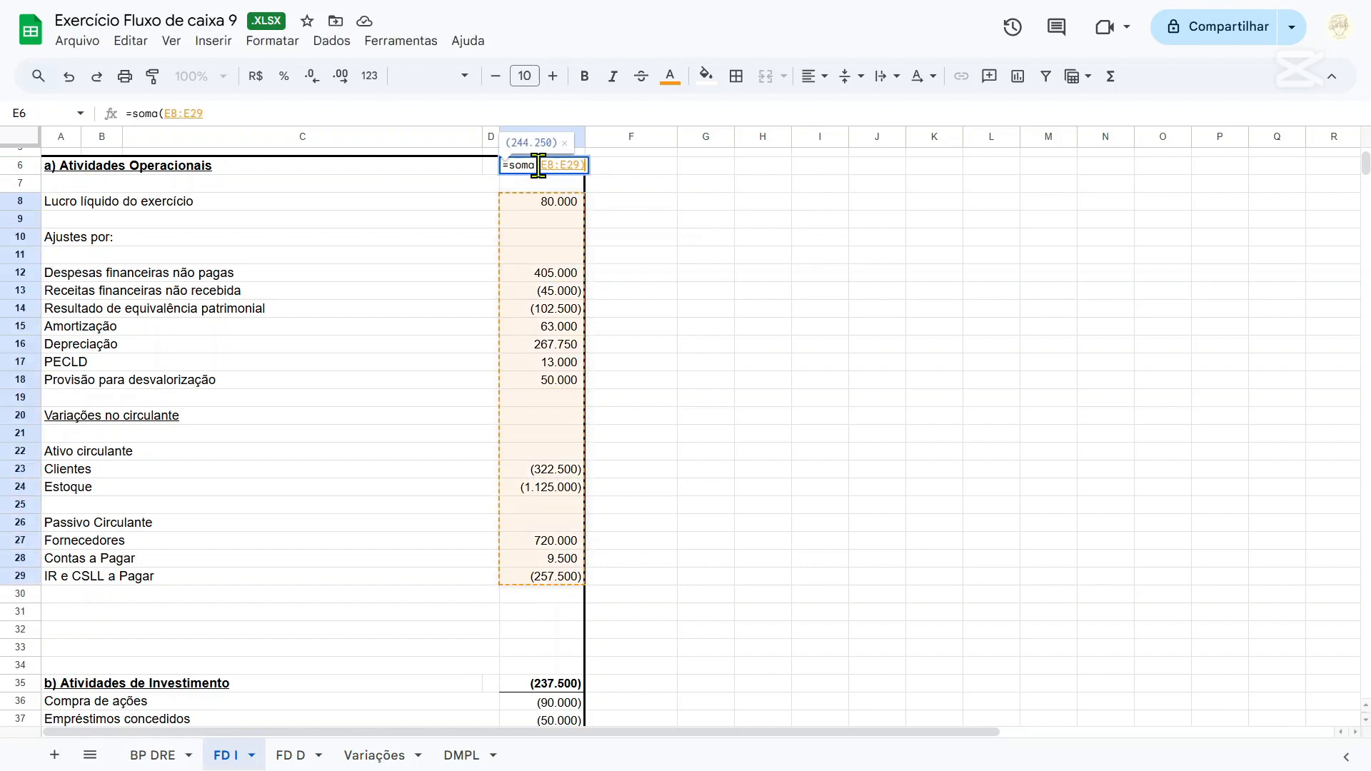
{"action": "key", "text": "Return"}
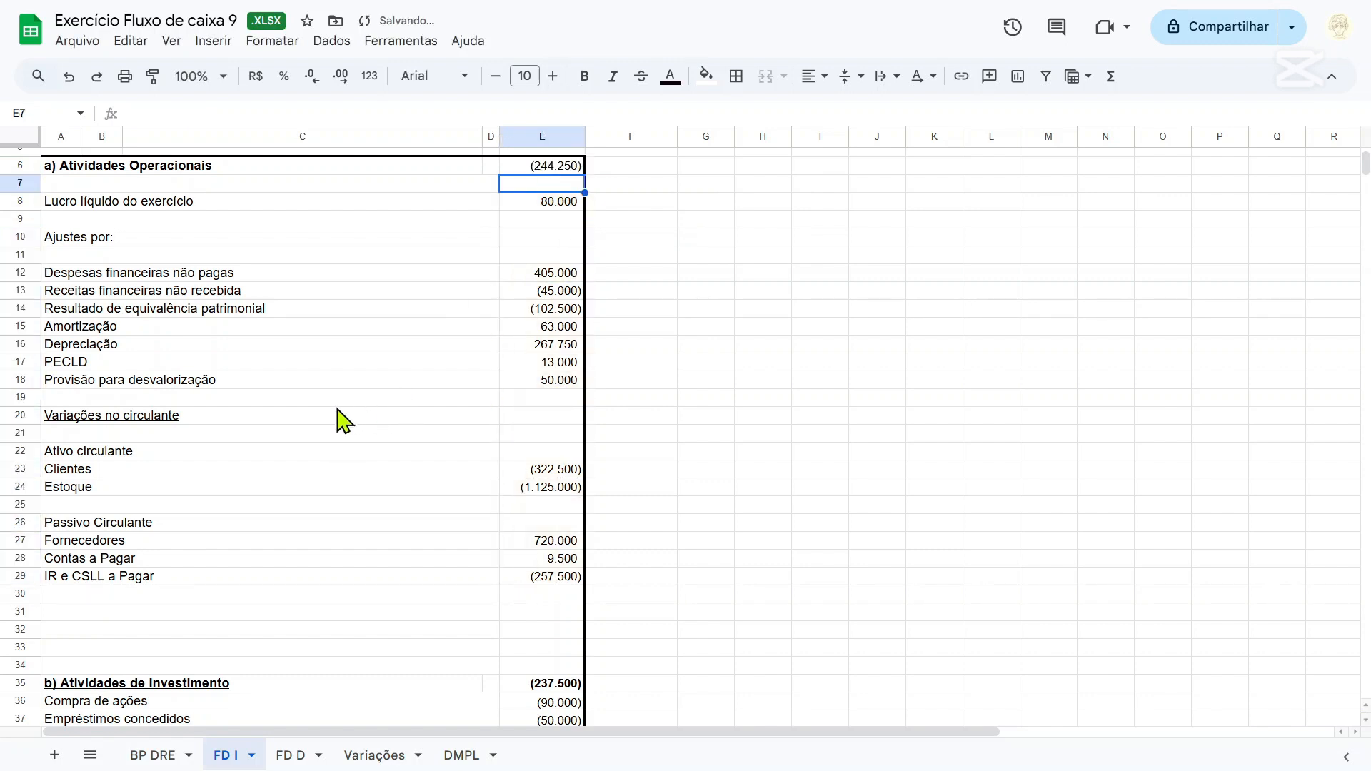
Calculate Variação do Caixa no ano in E55 of FD I with =E45+E35+E6.
{"action": "scroll", "coordinate": [599, 350], "scroll_direction": "down", "scroll_amount": 5}
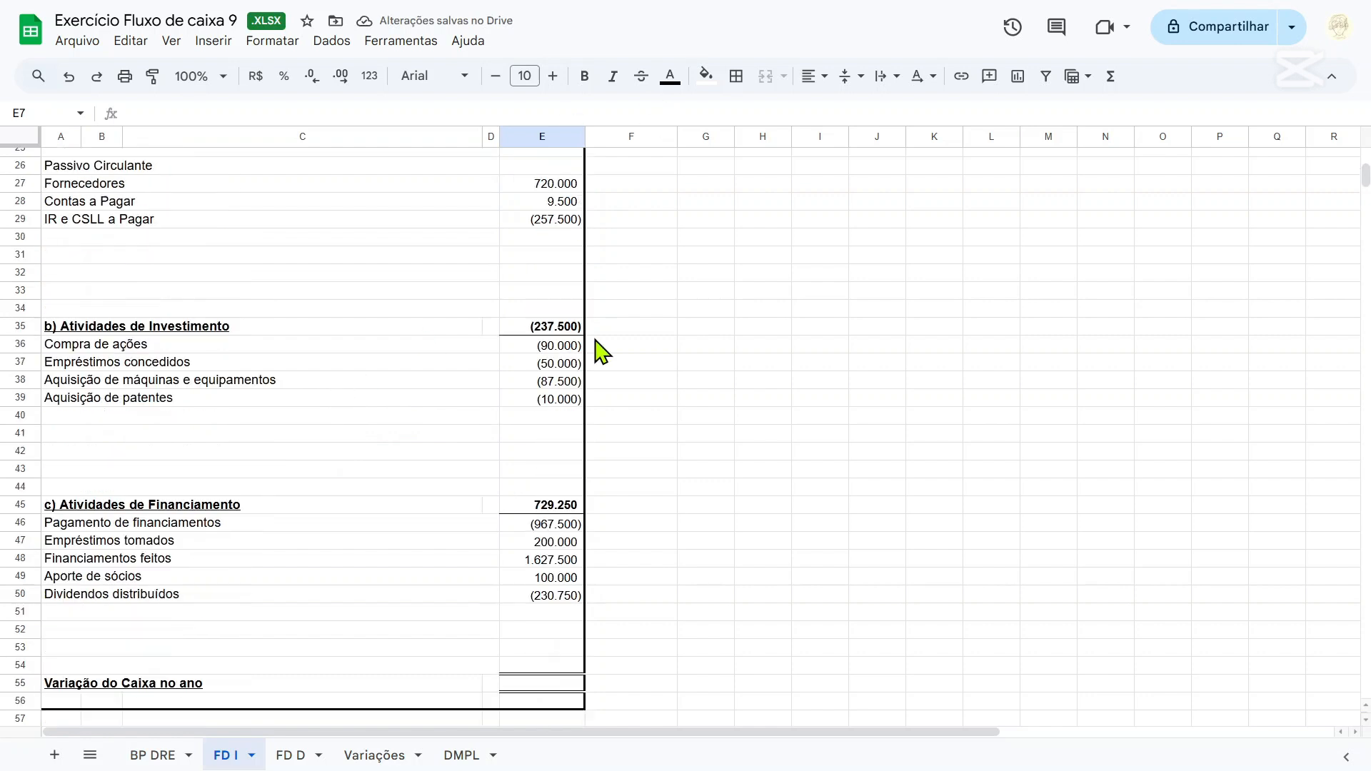
{"action": "left_click", "coordinate": [557, 684]}
{"action": "type", "text": "="}
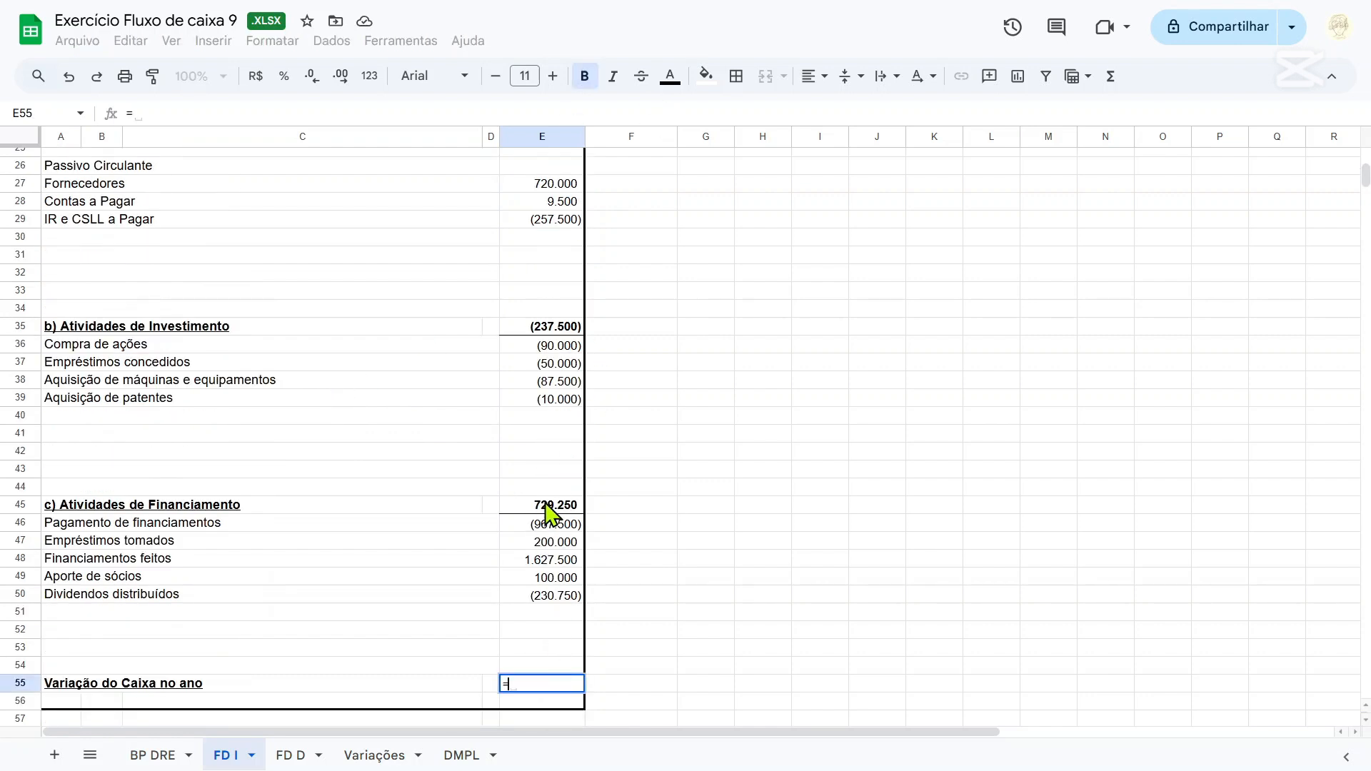
{"action": "left_click", "coordinate": [550, 505]}
{"action": "type", "text": "+"}
{"action": "left_click", "coordinate": [560, 507]}
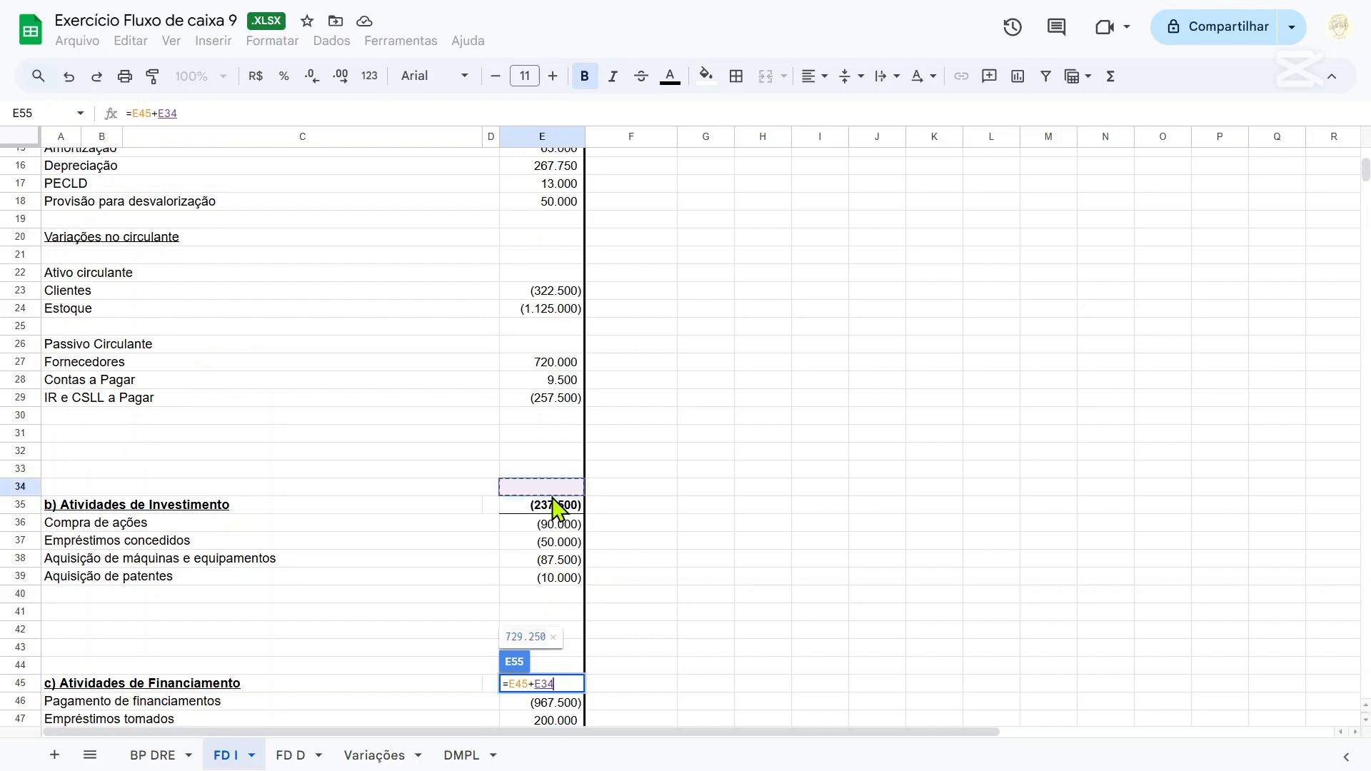
{"action": "scroll", "coordinate": [557, 464], "scroll_direction": "up", "scroll_amount": 5}
{"action": "type", "text": "+"}
{"action": "left_click", "coordinate": [540, 239]}
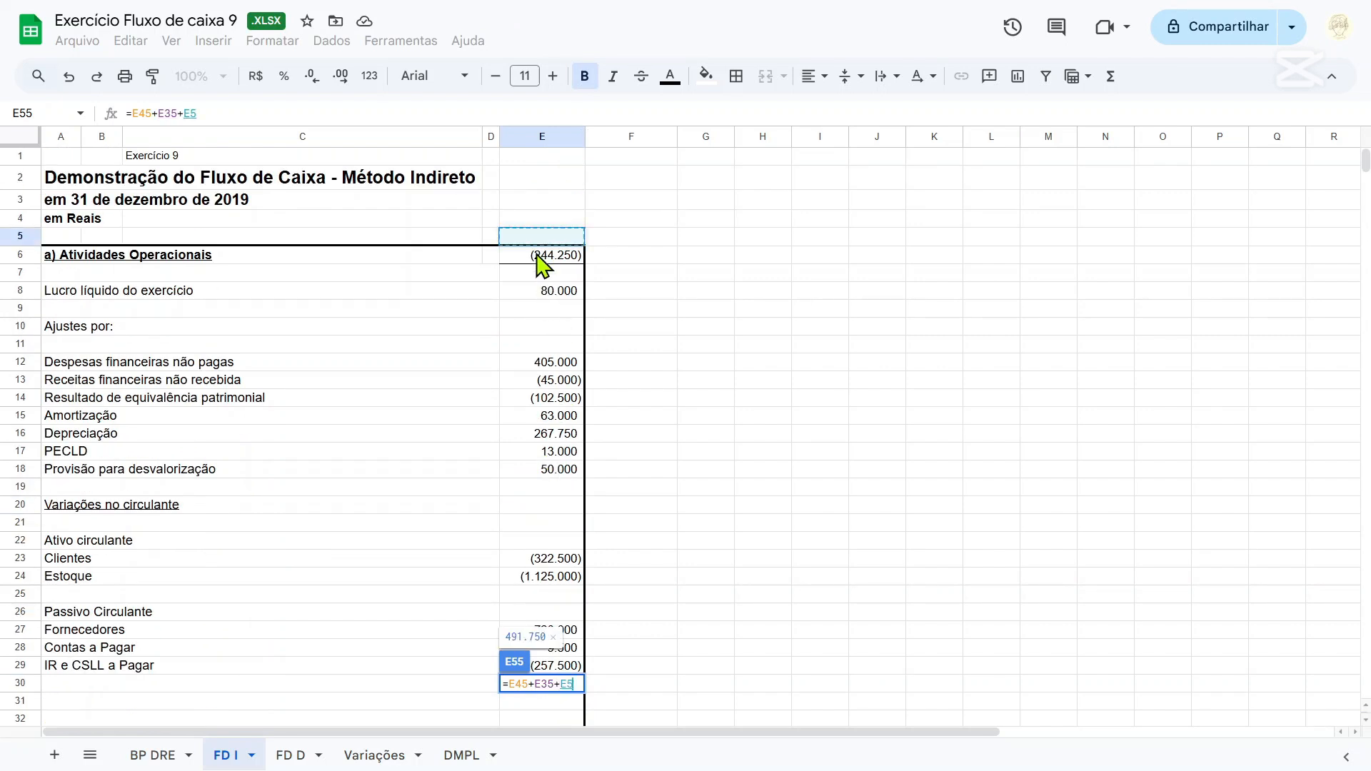
{"action": "left_click", "coordinate": [547, 258]}
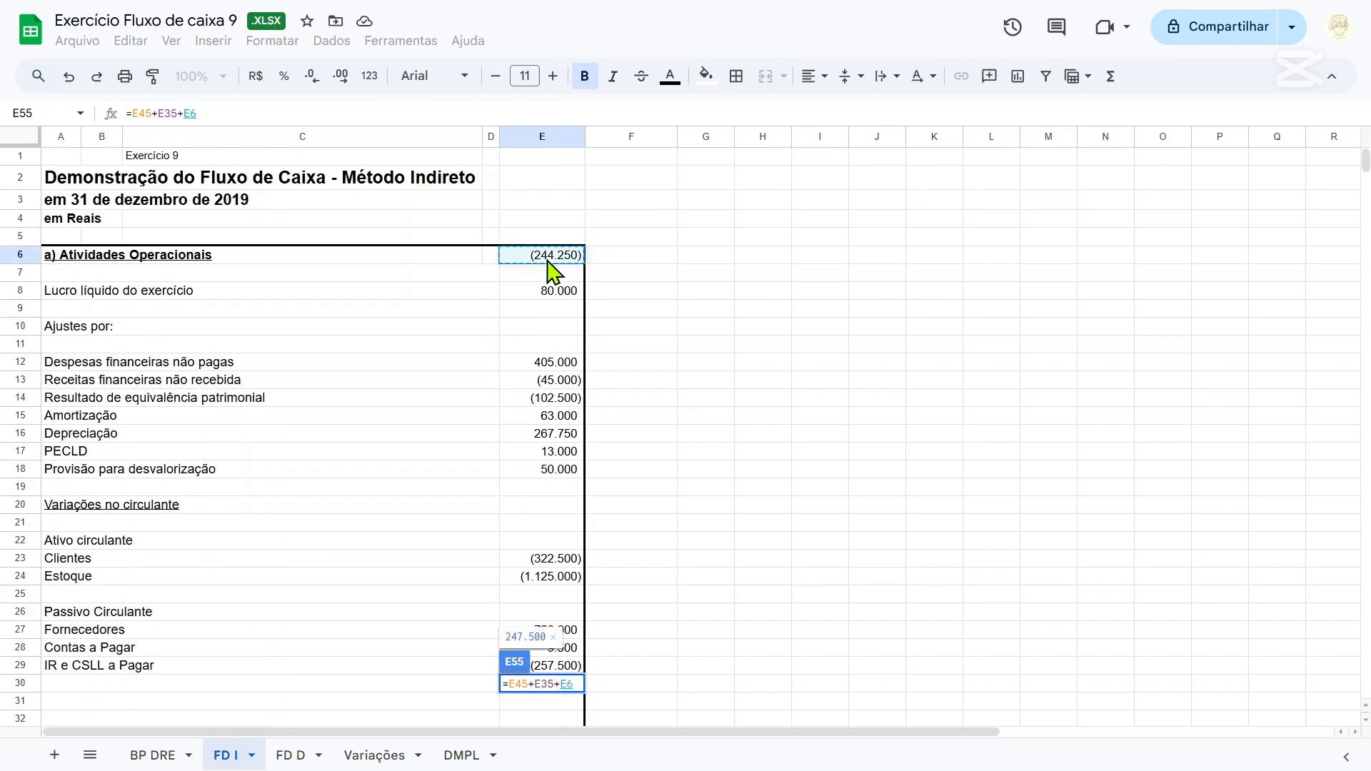
{"action": "key", "text": "Return"}
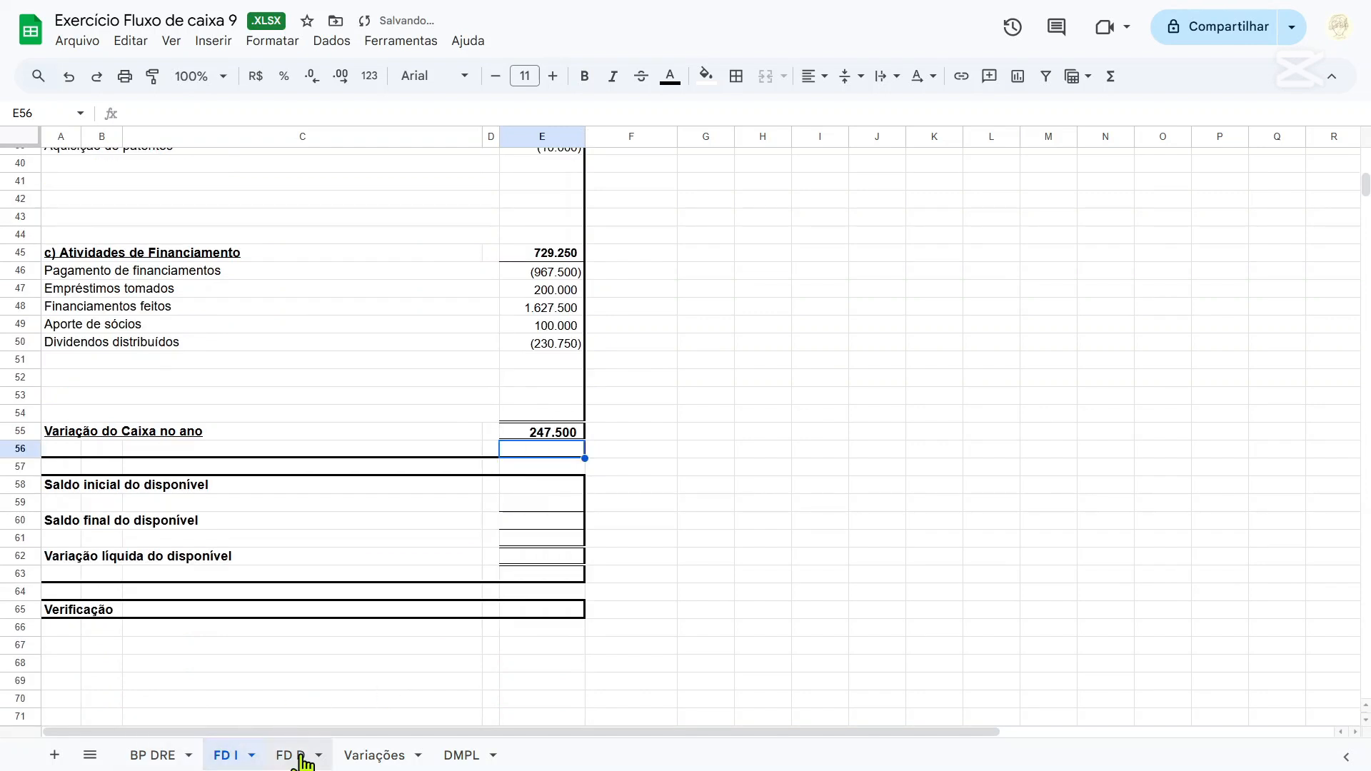
Copy the disponível balances block A40:E45 from FD D and paste it into FD I starting at A58.
{"action": "left_click", "coordinate": [300, 755]}
{"action": "left_click_drag", "start_coordinate": [72, 513], "coordinate": [521, 597]}
{"action": "key", "text": "ctrl+c"}
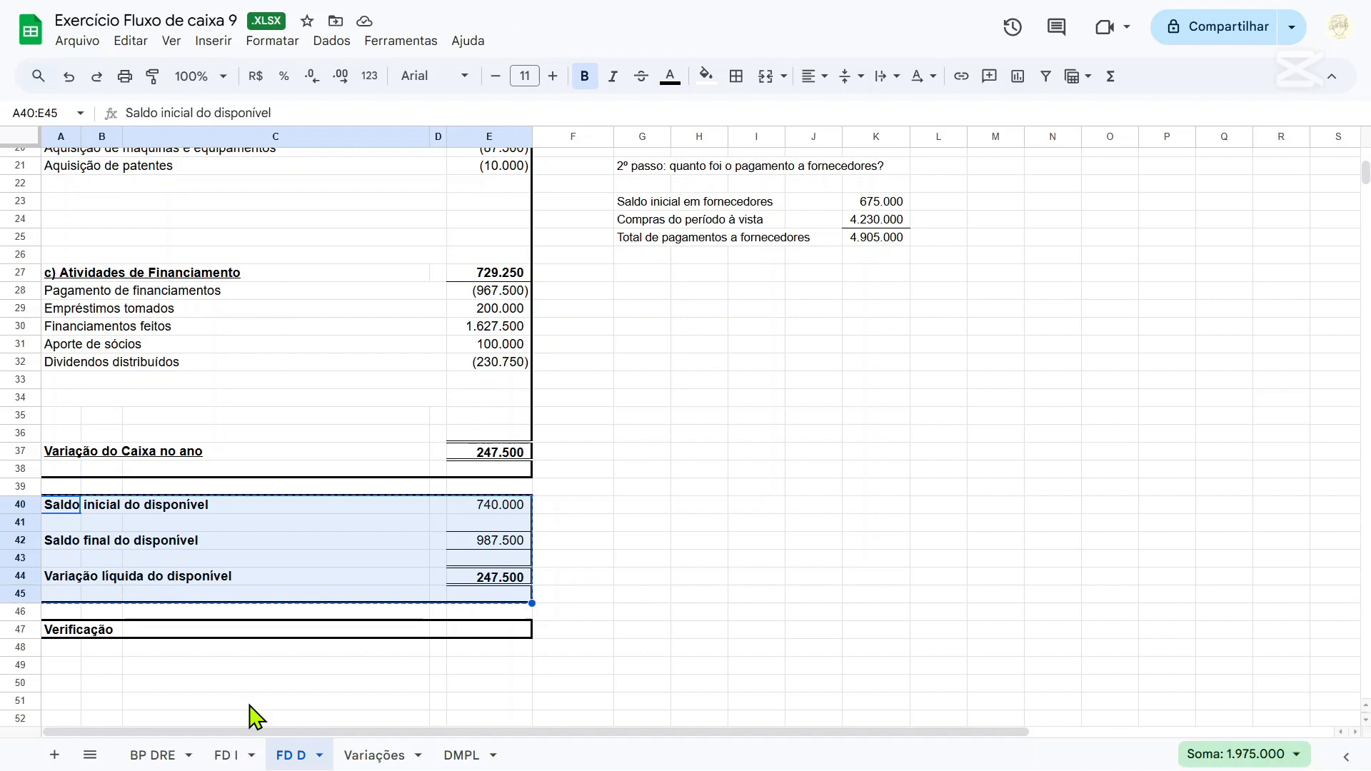
{"action": "left_click", "coordinate": [229, 755]}
{"action": "left_click", "coordinate": [59, 488]}
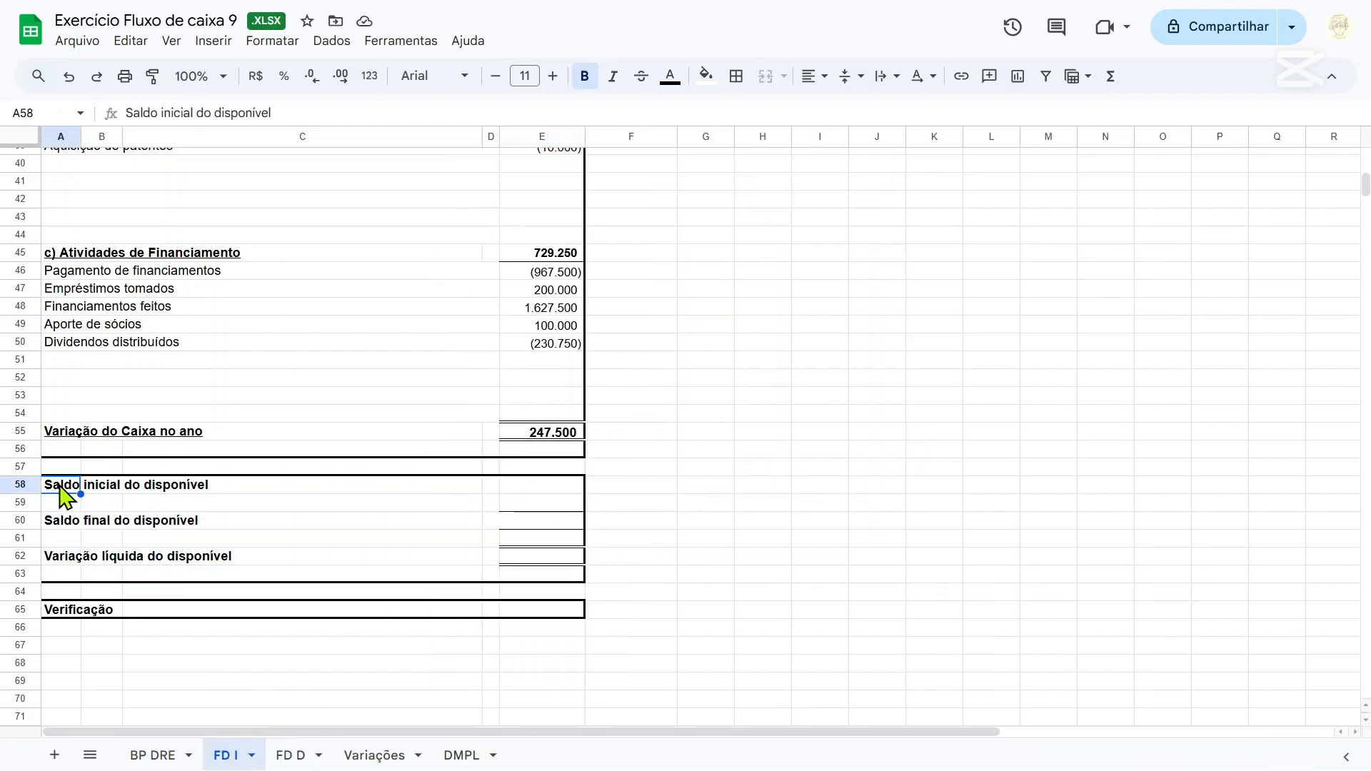
{"action": "key", "text": "ctrl+v"}
{"action": "left_click", "coordinate": [735, 402]}
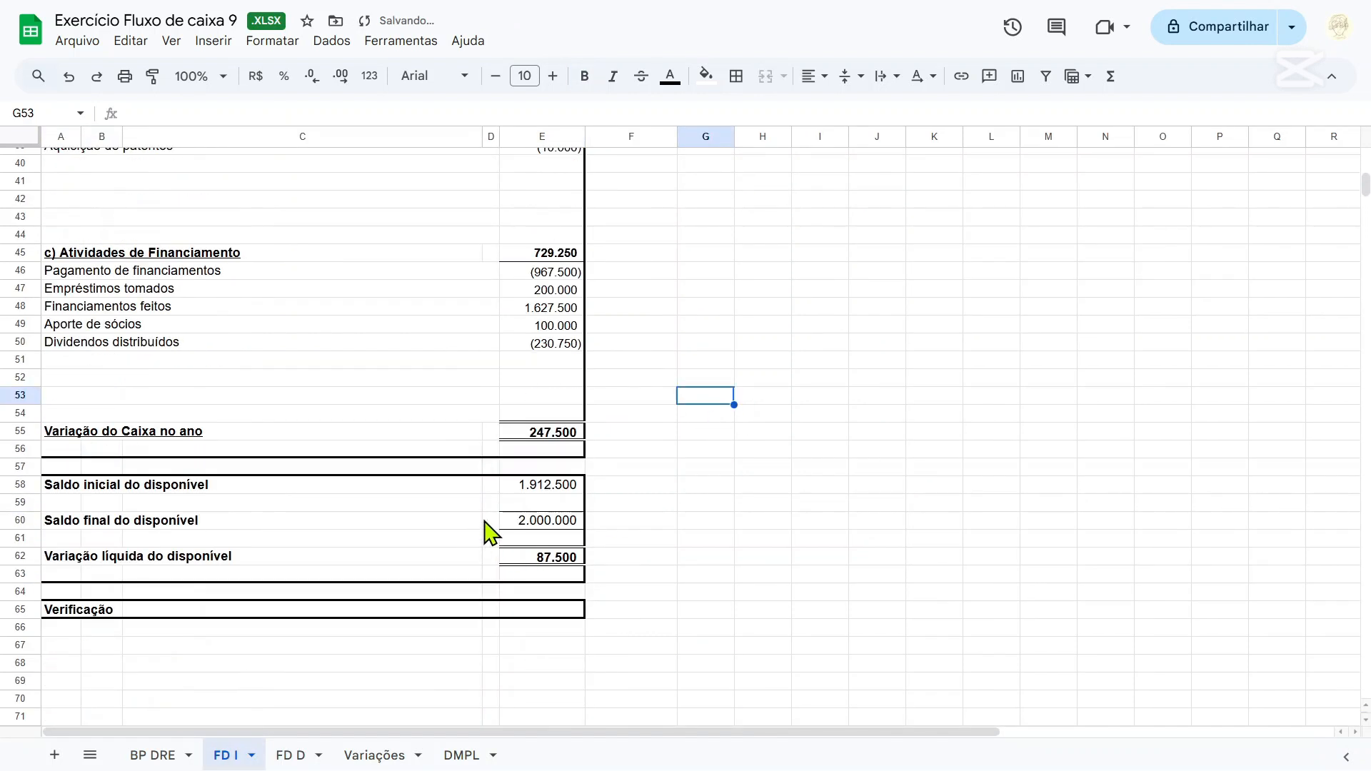
Undo the pasted balances block and paste it again at A58 of FD I as values only.
{"action": "key", "text": "ctrl+z"}
{"action": "key", "text": "ctrl+v"}
{"action": "left_click", "coordinate": [634, 606]}
{"action": "left_click", "coordinate": [635, 635]}
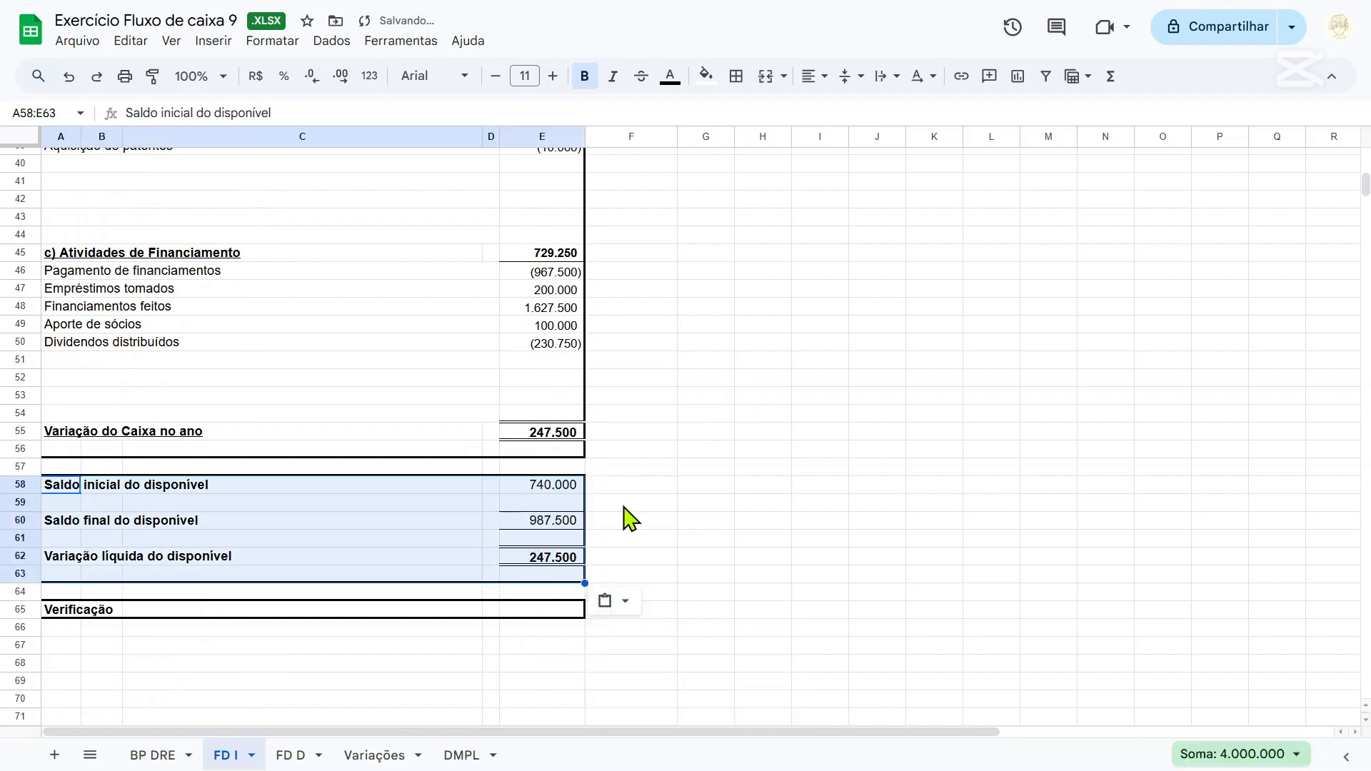
{"action": "scroll", "coordinate": [618, 486], "scroll_direction": "up", "scroll_amount": 7}
{"action": "scroll", "coordinate": [612, 444], "scroll_direction": "down", "scroll_amount": 5}
{"action": "left_click", "coordinate": [698, 401]}
{"action": "scroll", "coordinate": [698, 408], "scroll_direction": "up", "scroll_amount": 9}
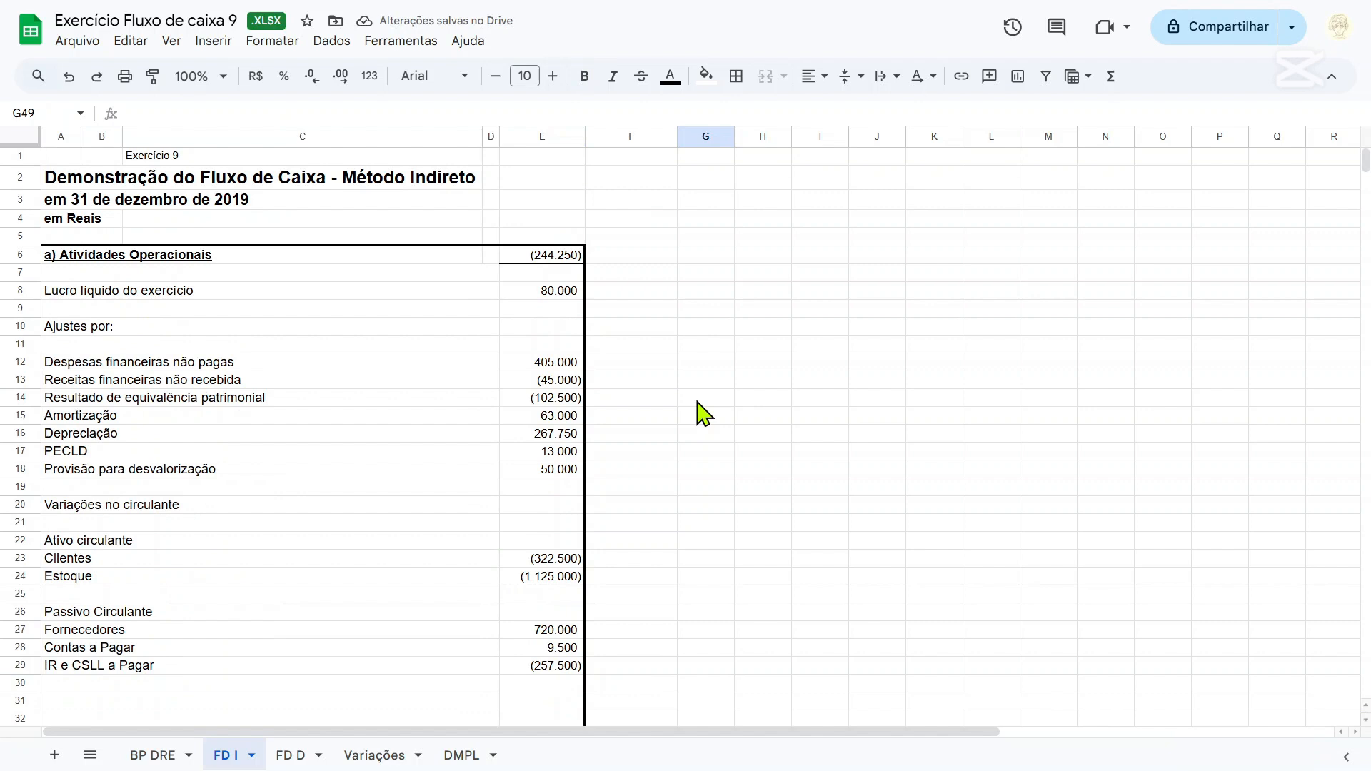
{"action": "scroll", "coordinate": [704, 413], "scroll_direction": "down", "scroll_amount": 2}
{"action": "scroll", "coordinate": [703, 413], "scroll_direction": "down", "scroll_amount": 10}
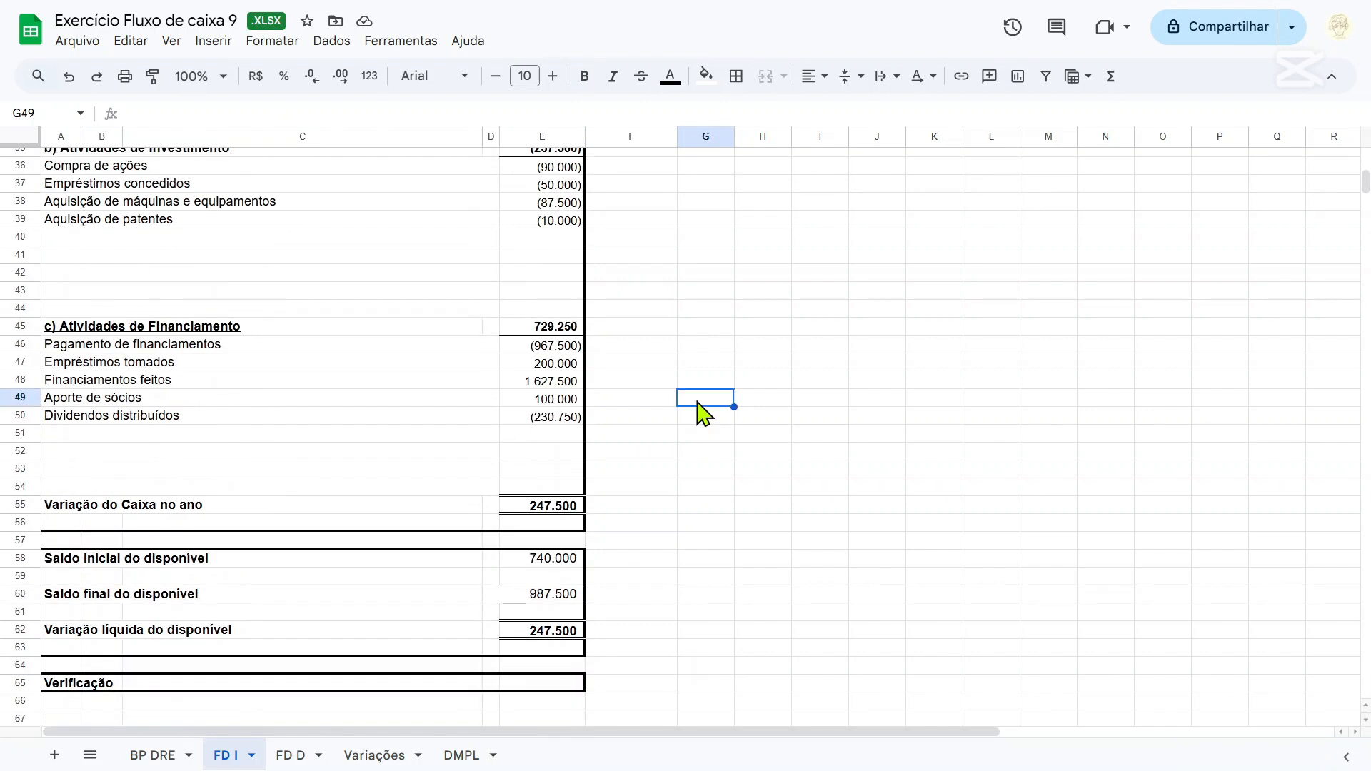